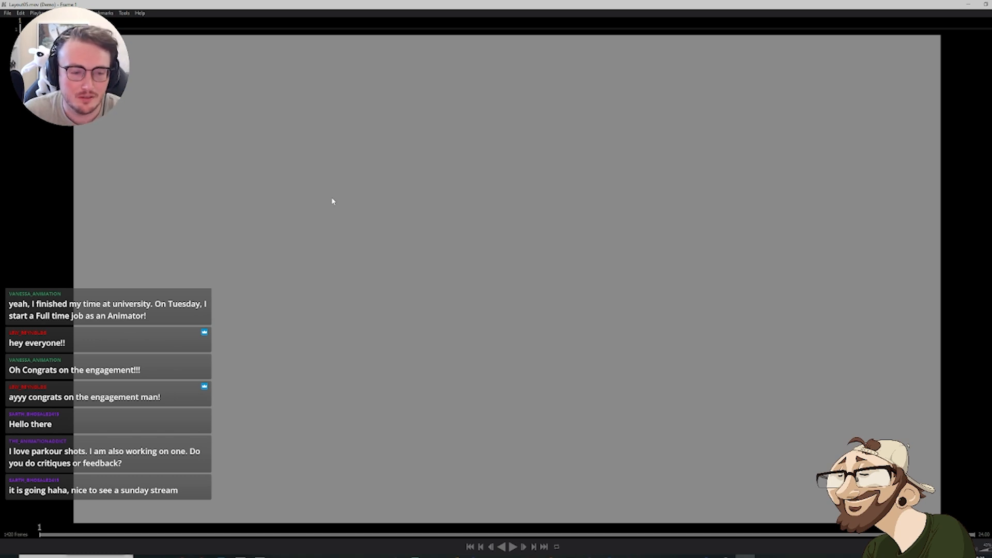
Play the opening frames of the layout movie, pause it, and switch to the Maya layout scene
key(space)
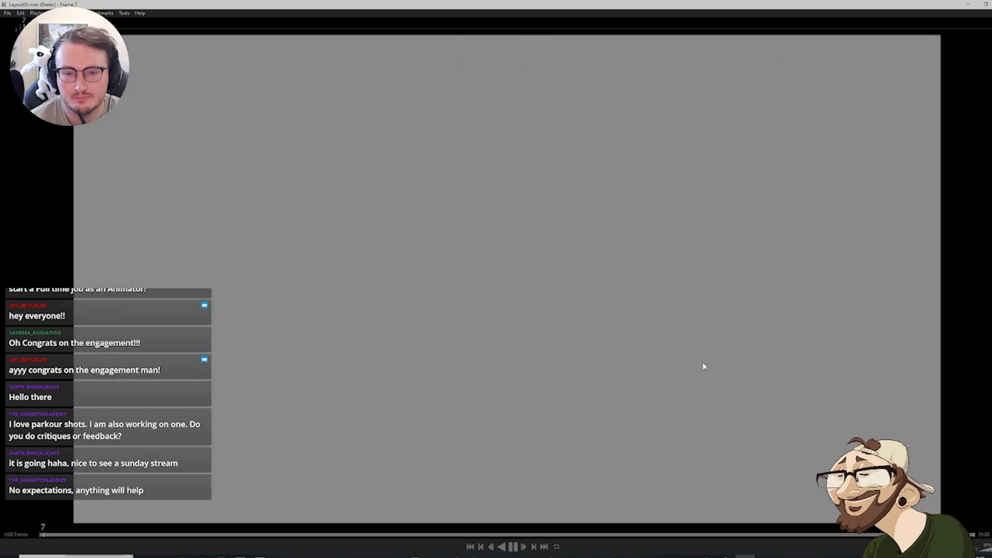
key(space)
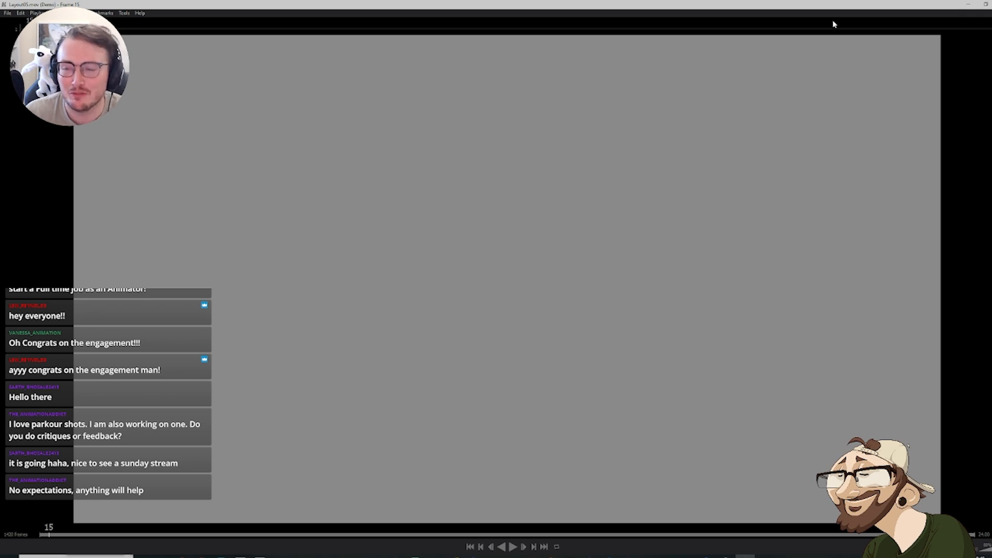
click(990, 3)
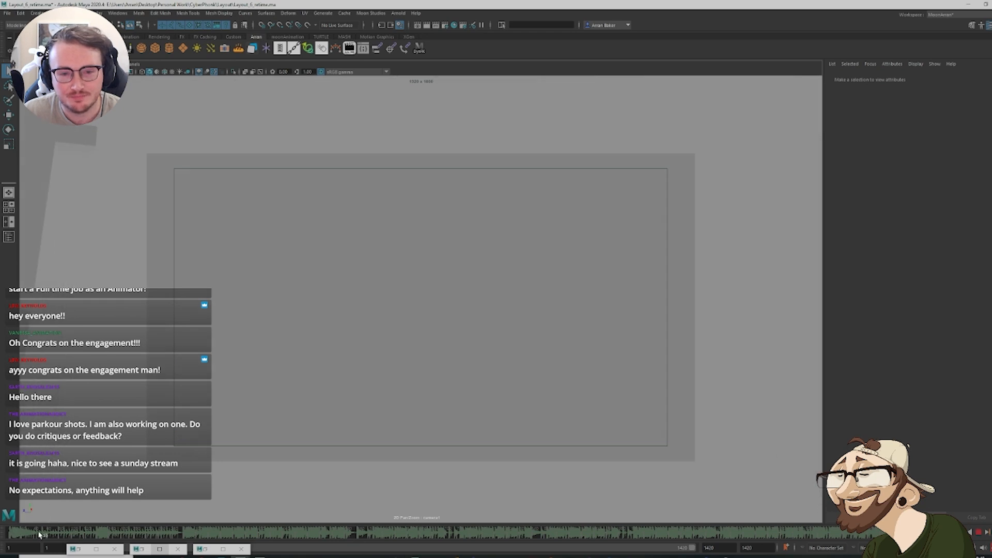
Turn off the audio on the timeline and move the current time to the sniper shot
right_click(136, 532)
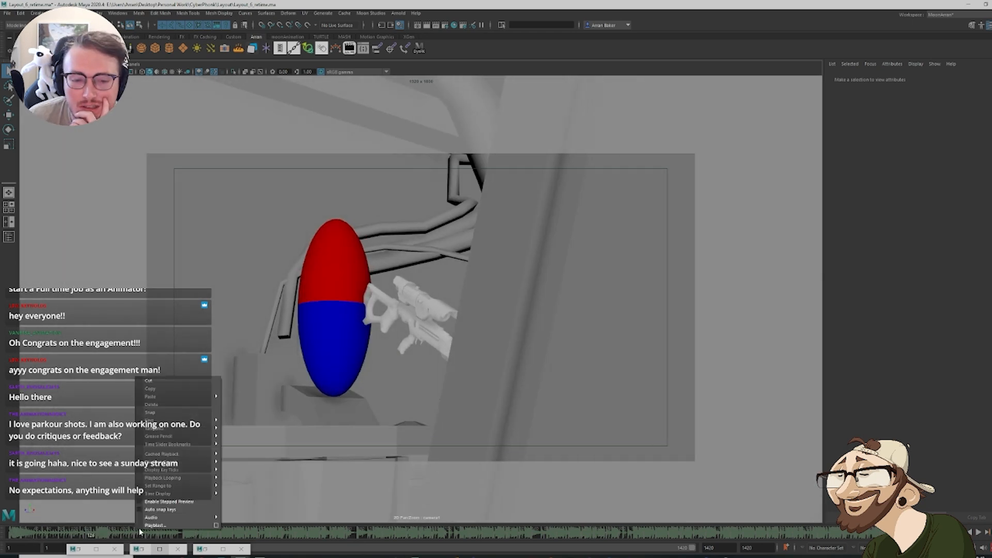
mouse_move(207, 516)
click(264, 517)
drag(117, 535, 68, 530)
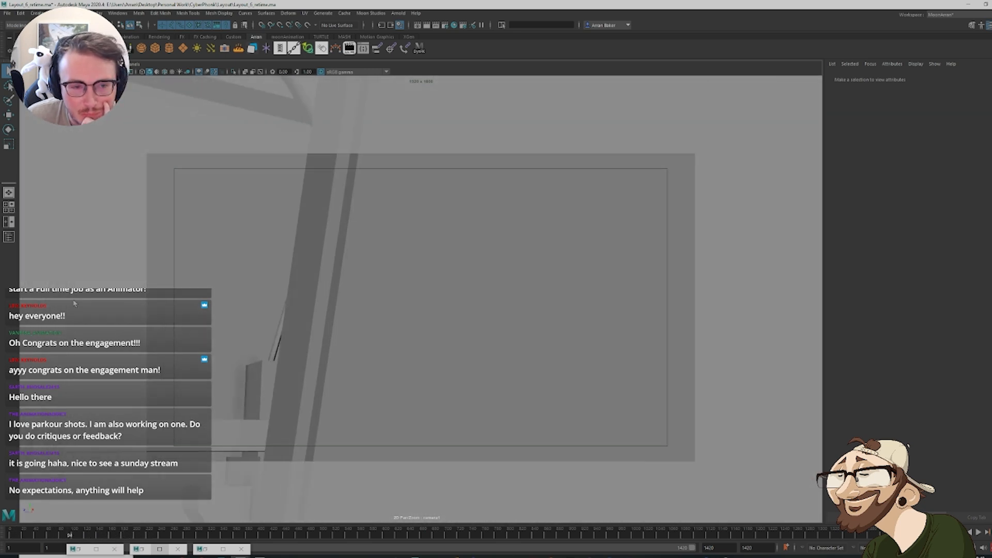
drag(68, 535, 172, 537)
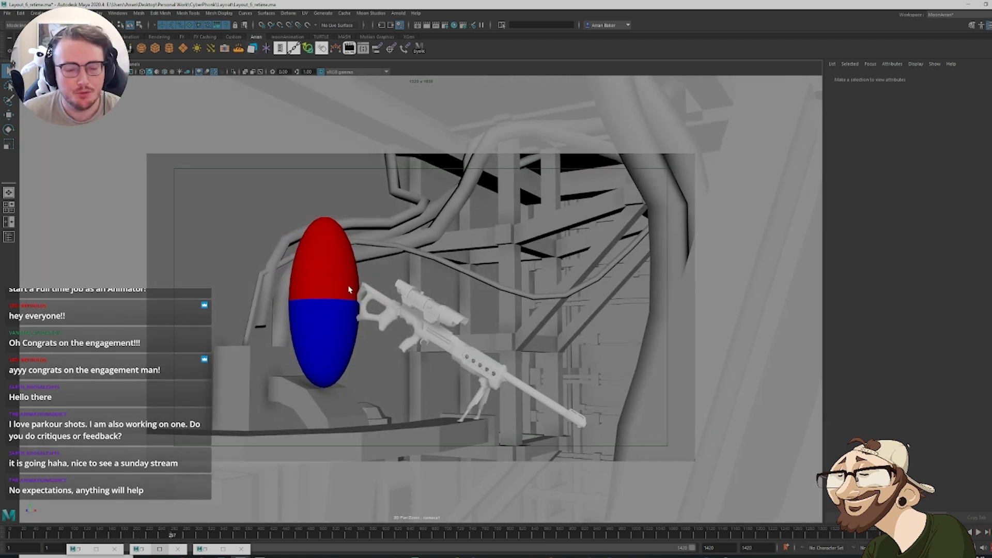
Split the workspace into two side-by-side views, one looking through camera1 and the other in perspective
click(9, 236)
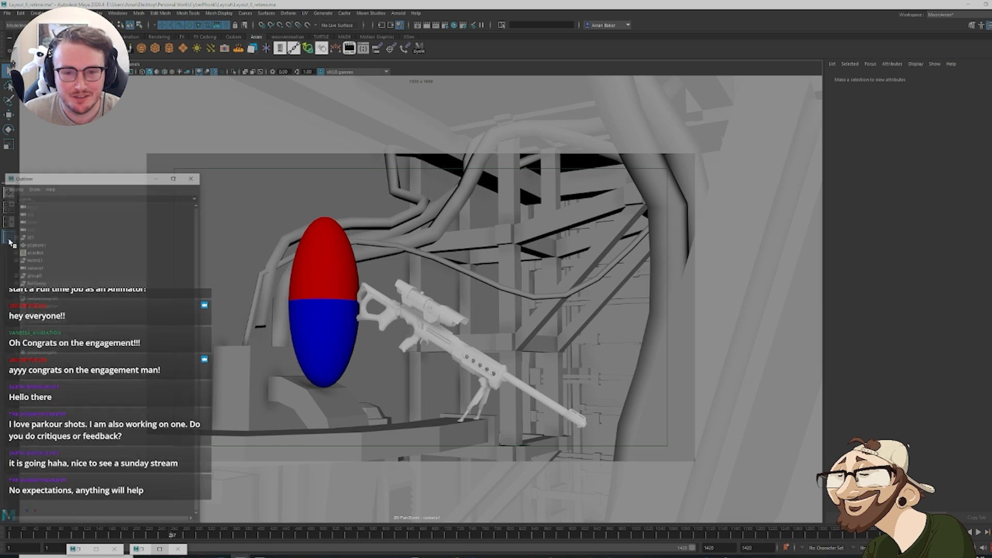
click(143, 143)
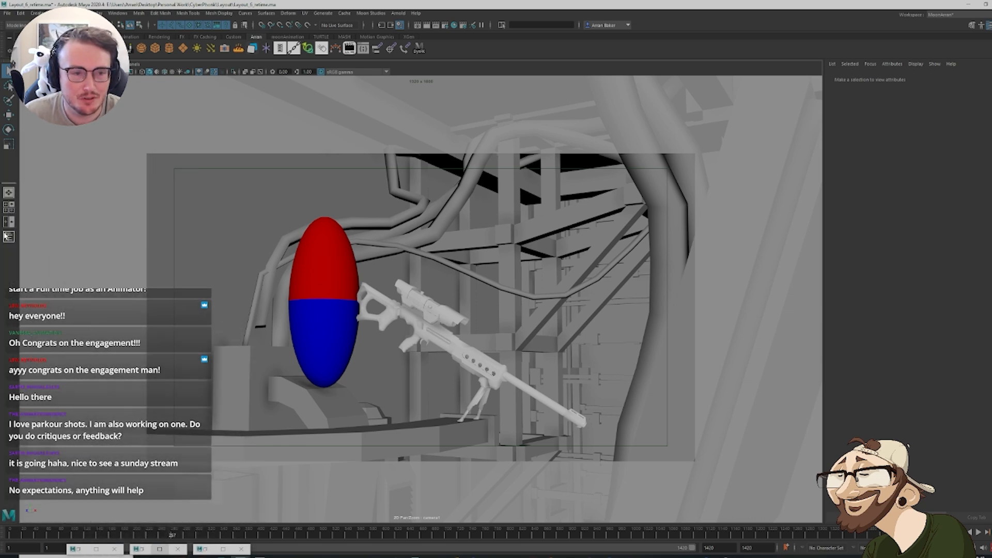
click(8, 222)
click(135, 64)
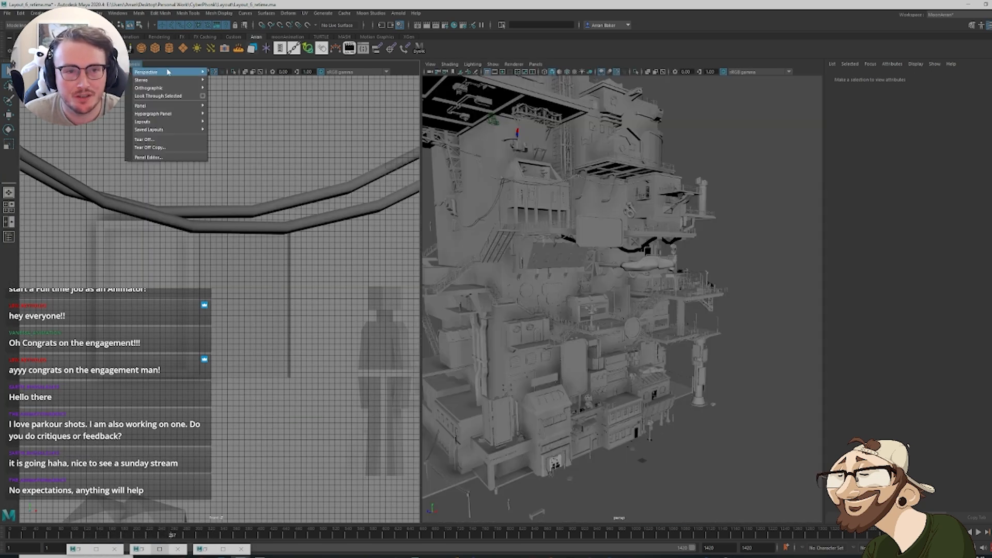
mouse_move(198, 73)
click(242, 73)
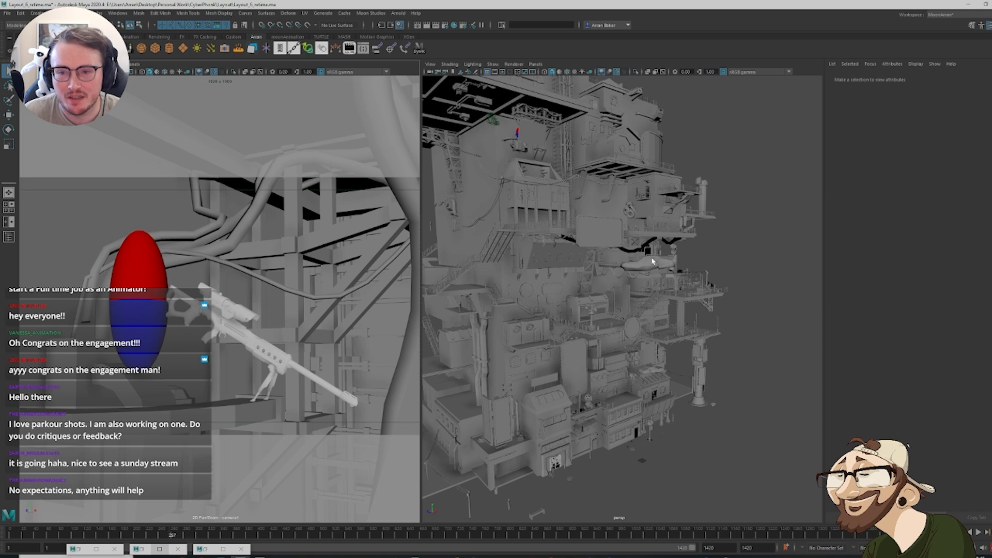
Locate the sniper's perch on the building in the perspective view and select the shot camera beside it
alt+middle_drag(646, 261, 630, 379)
scroll(615, 299, up, 6)
scroll(573, 272, up, 5)
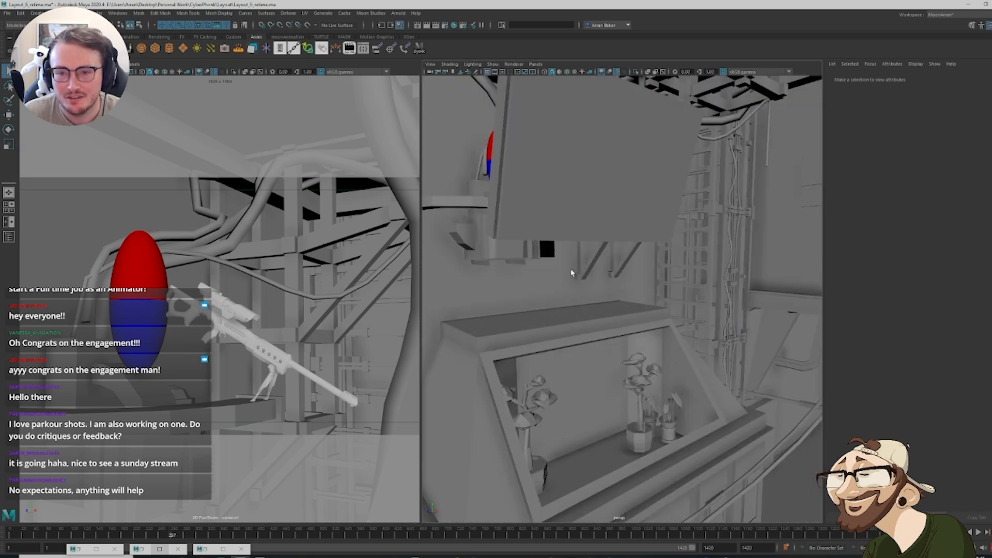
alt+middle_drag(572, 272, 593, 335)
scroll(565, 295, down, 12)
scroll(609, 382, down, 3)
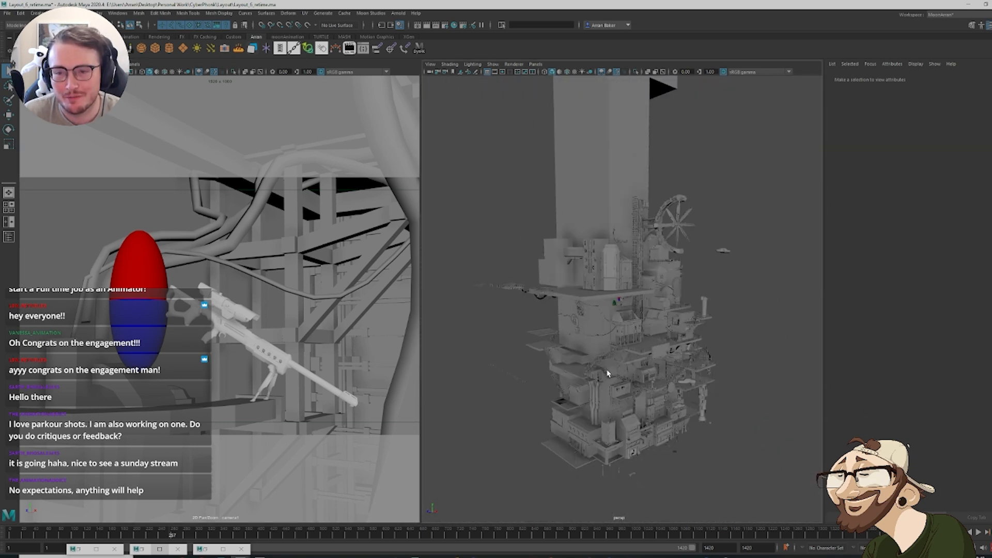
scroll(604, 380, up, 15)
alt+middle_drag(561, 349, 595, 312)
scroll(594, 312, down, 8)
click(494, 358)
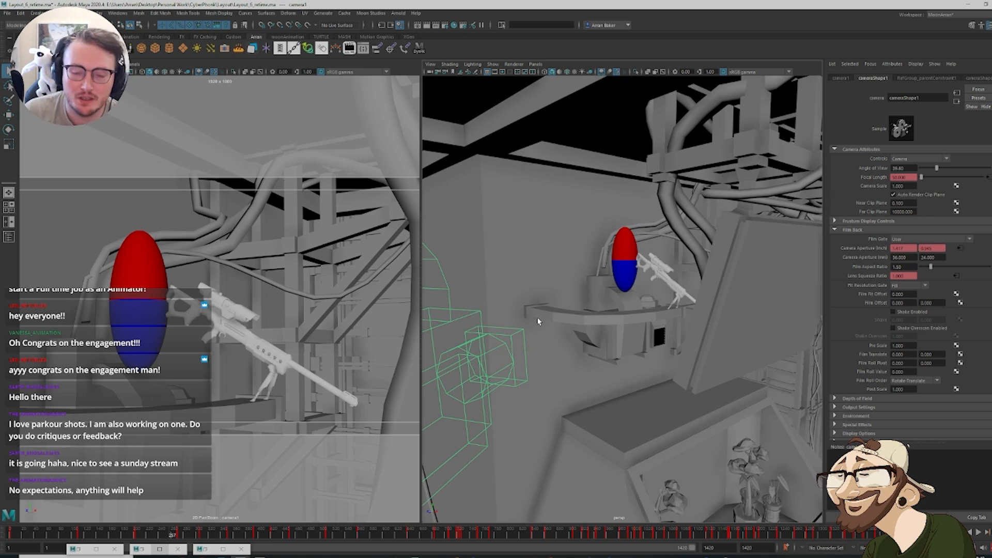
Scrub from the start of the timeline through the sniper shots to compare the camera positions, ending on frame 260
drag(117, 534, 10, 534)
scroll(627, 341, down, 8)
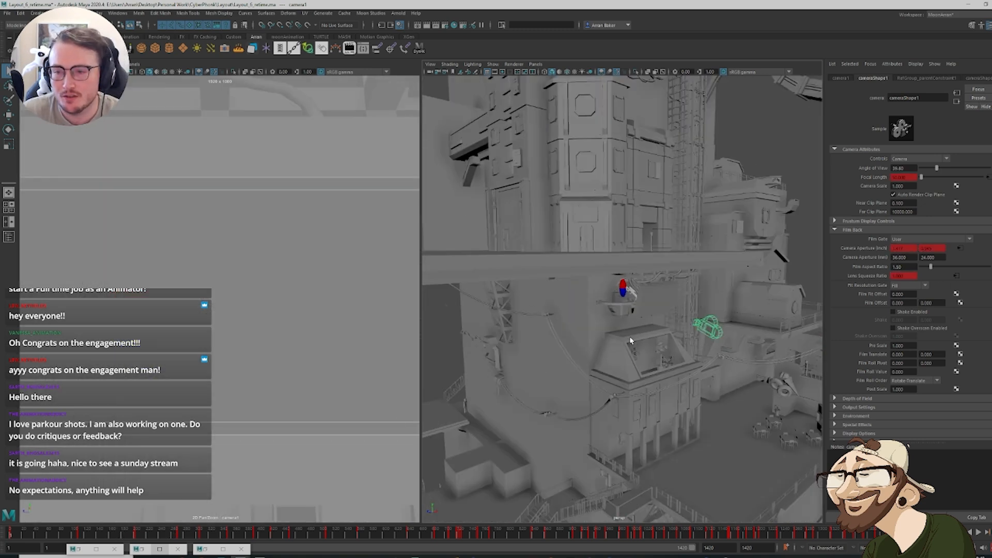
scroll(662, 331, up, 4)
scroll(690, 336, down, 3)
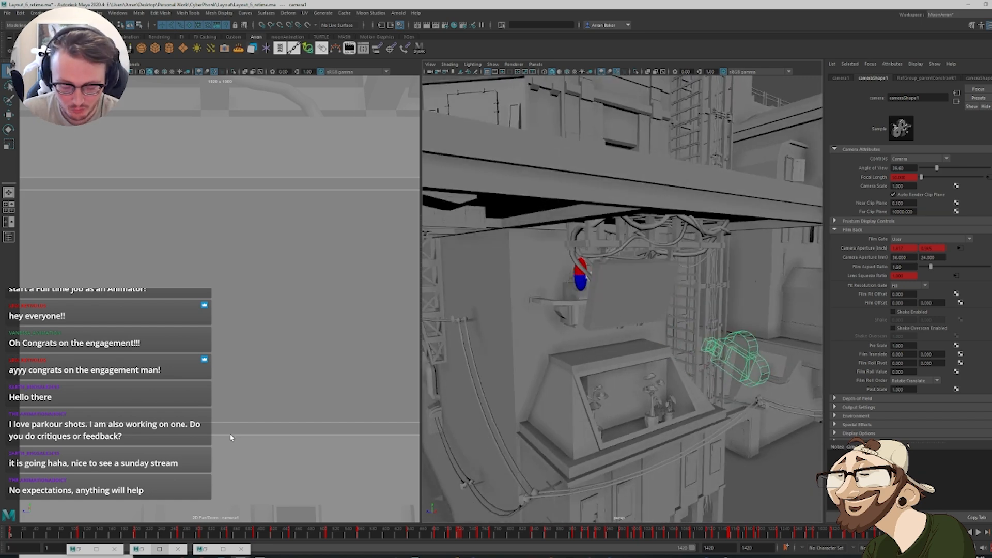
mouse_move(114, 534)
mouse_down()
mouse_move(232, 523)
mouse_move(181, 514)
mouse_move(191, 516)
mouse_up()
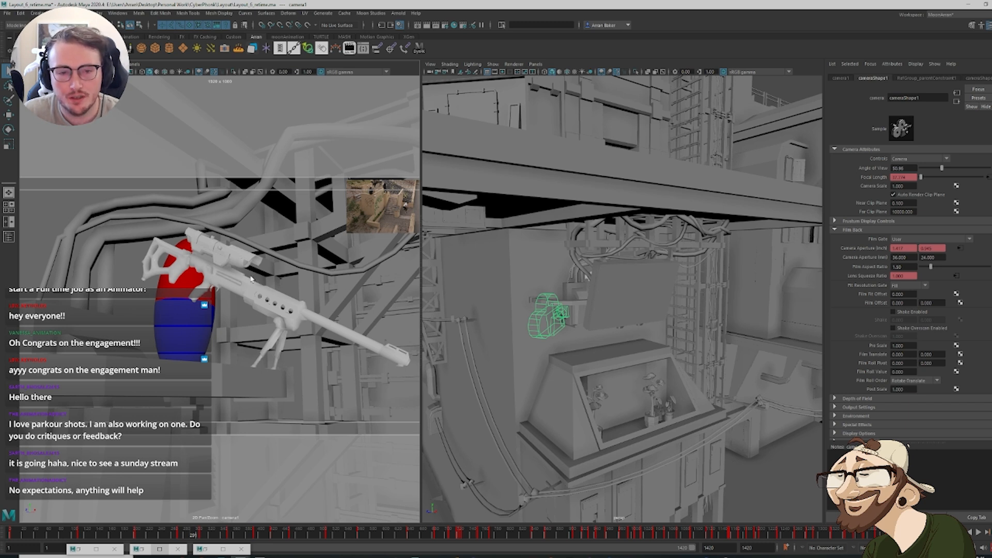
mouse_move(187, 534)
mouse_down()
mouse_move(147, 519)
mouse_move(173, 523)
mouse_move(177, 494)
mouse_up()
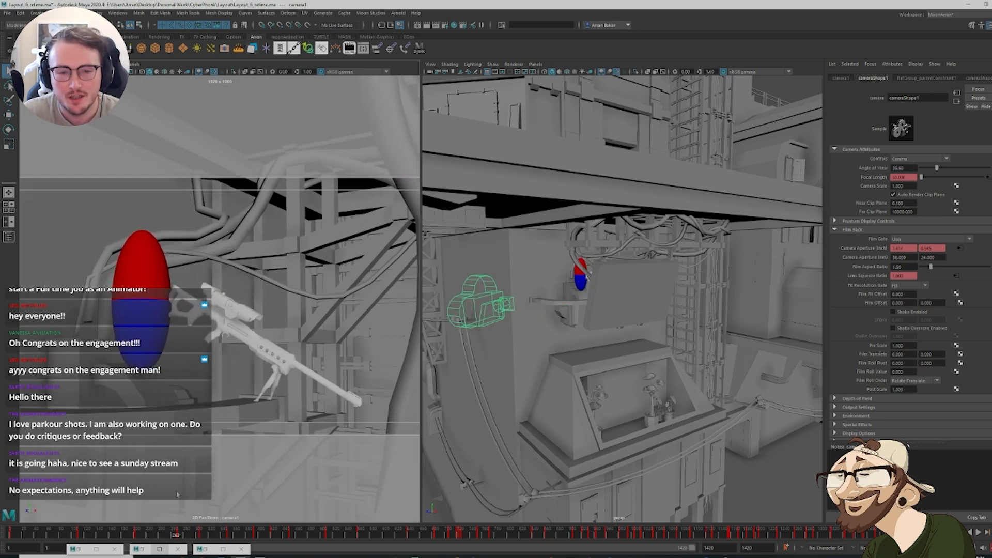
Select the curved ledge in front of the sniper, compare it in both shots, and set its Rotate Y to 0
click(178, 408)
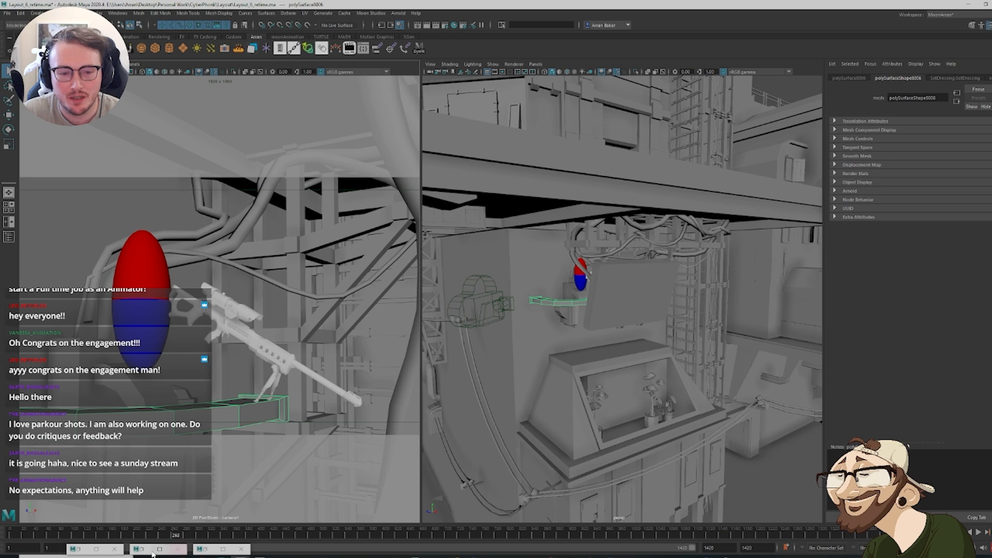
drag(175, 532, 194, 536)
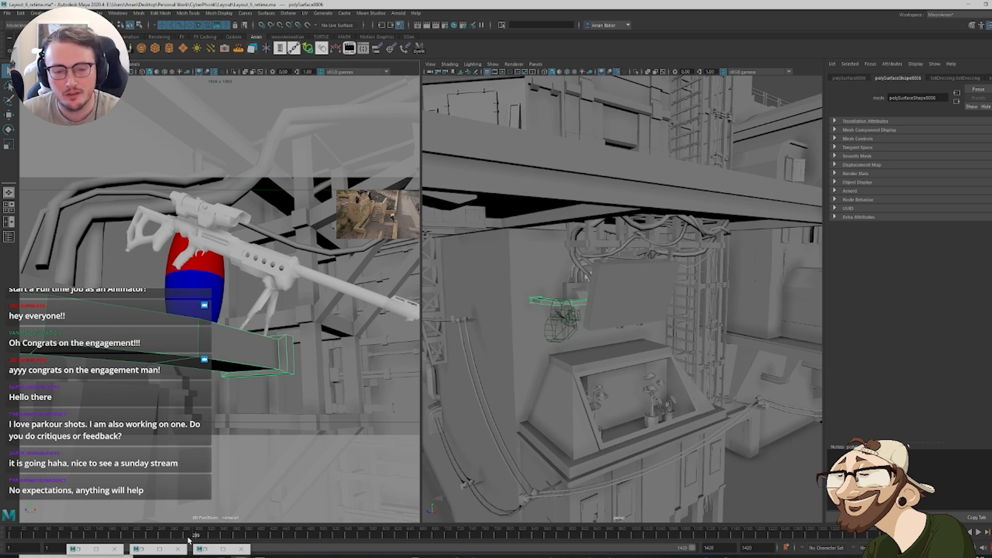
mouse_move(194, 535)
mouse_down()
mouse_move(210, 539)
mouse_move(182, 542)
mouse_move(229, 547)
mouse_move(179, 536)
mouse_up()
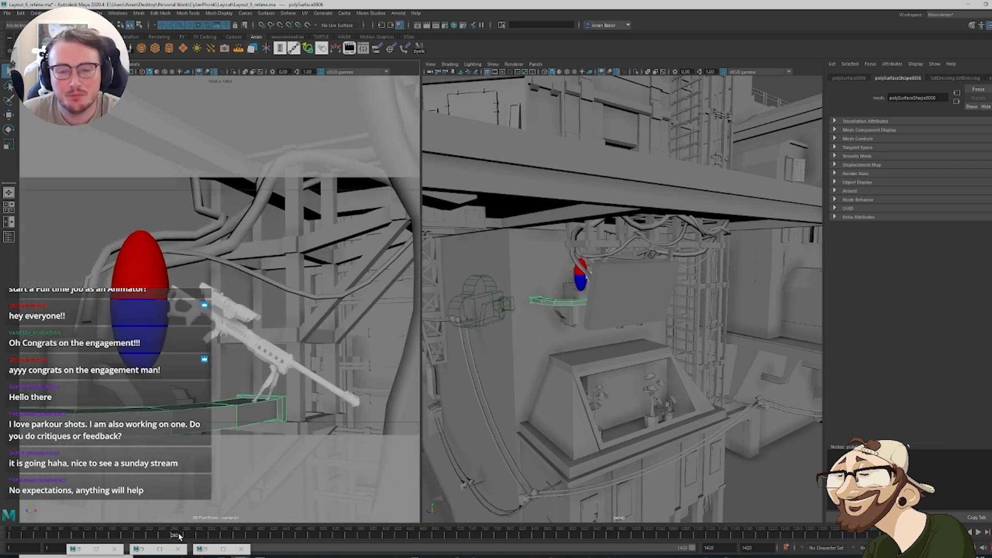
key(f)
alt+drag(594, 344, 619, 334)
key(e)
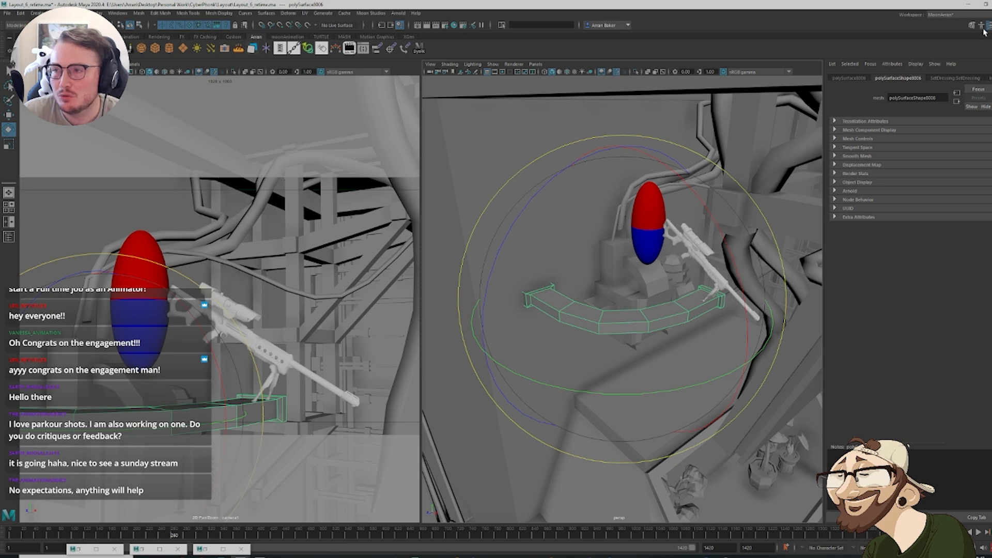
click(987, 25)
alt+middle_drag(745, 300, 619, 308)
alt+drag(590, 314, 551, 318)
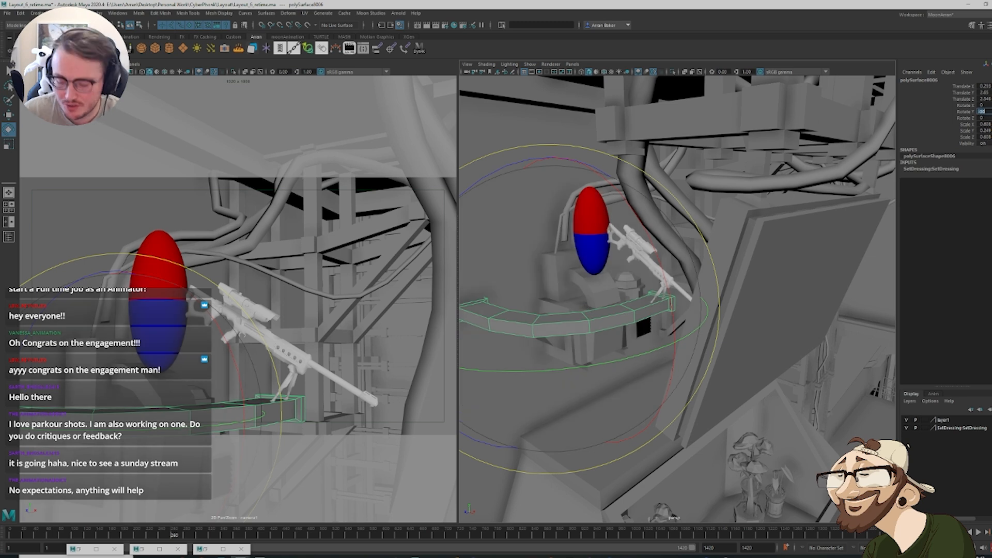
text(0)
key(Return)
Move the curved ledge away from the sniper to beneath the rifle's barrel, at about Translate X 0.417 and Translate Z 2.314
key(w)
alt+drag(605, 336, 619, 309)
drag(557, 310, 682, 304)
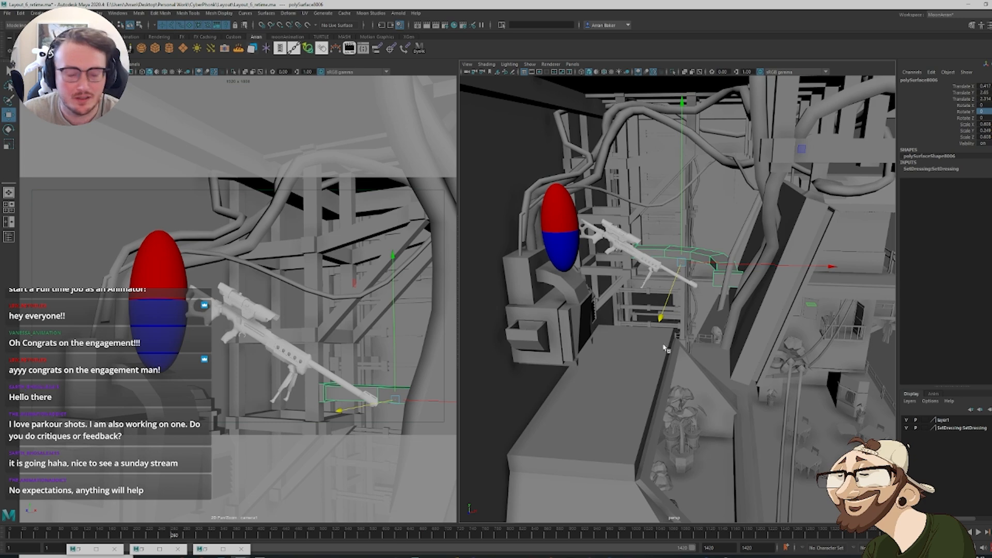
alt+drag(665, 348, 712, 257)
right_drag(709, 243, 726, 203)
shift+click(716, 214)
alt+drag(714, 227, 709, 291)
key(bracketleft)
click(732, 232)
right_drag(733, 229, 701, 231)
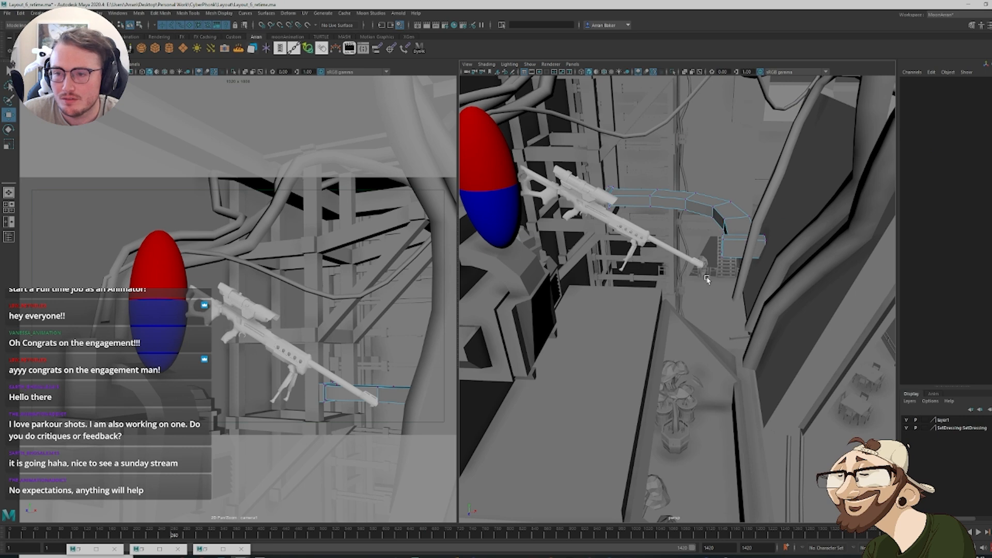
alt+drag(713, 267, 725, 256)
click(736, 227)
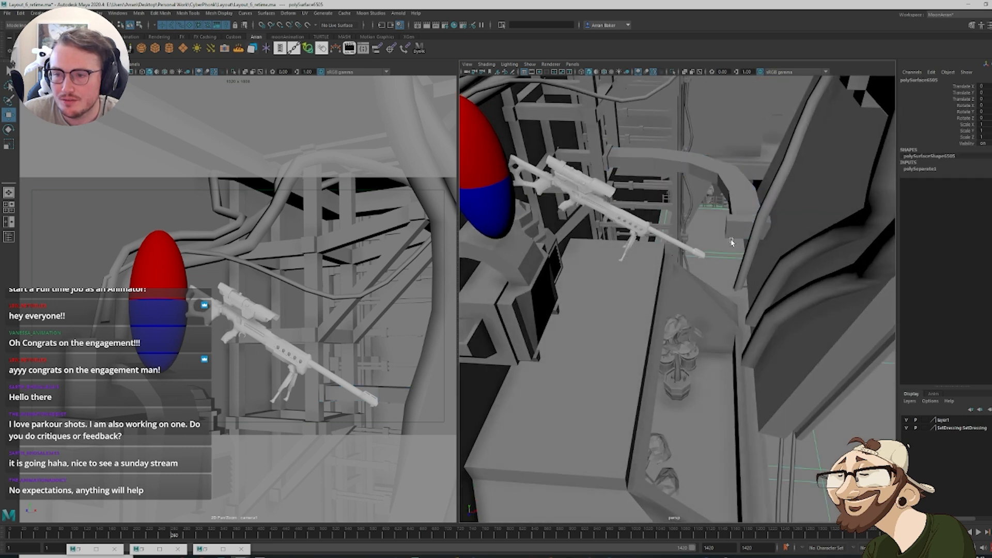
alt+drag(732, 212, 734, 207)
Isolate the curved ledge in the perspective view and move the vertices of its near end outward along Z to lengthen it
click(735, 222)
key(f)
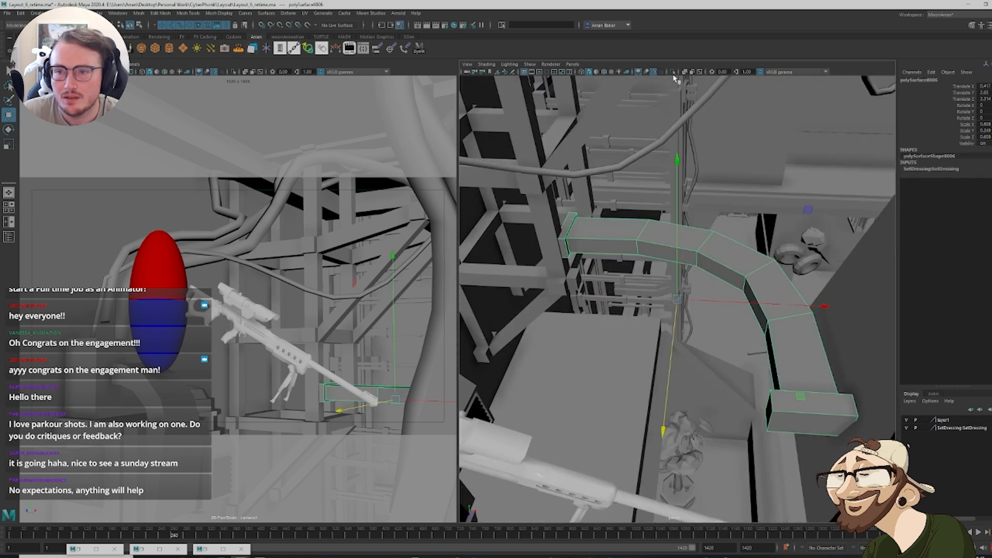
alt+drag(740, 288, 628, 97)
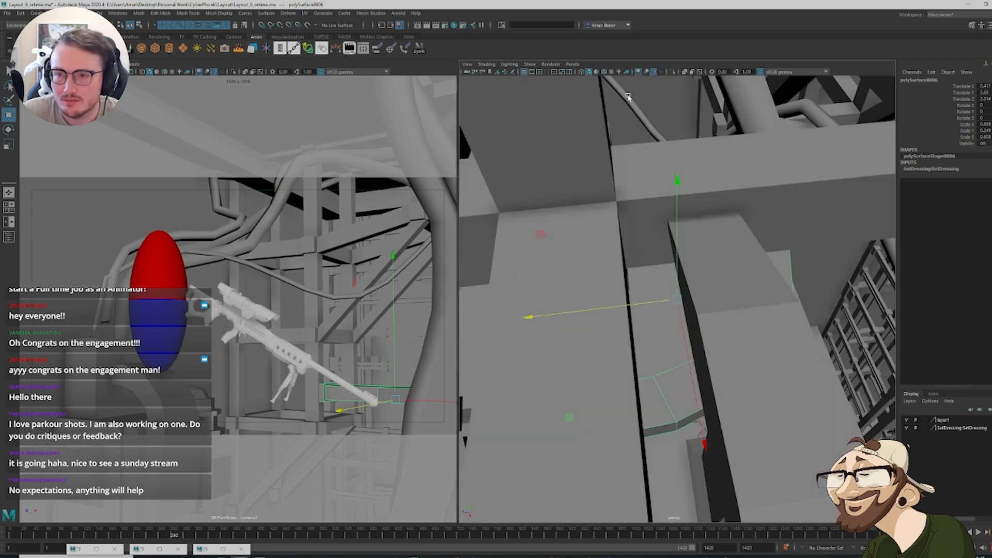
click(673, 73)
scroll(691, 228, down, 4)
alt+middle_drag(691, 228, 735, 182)
right_drag(678, 307, 639, 306)
drag(594, 261, 682, 354)
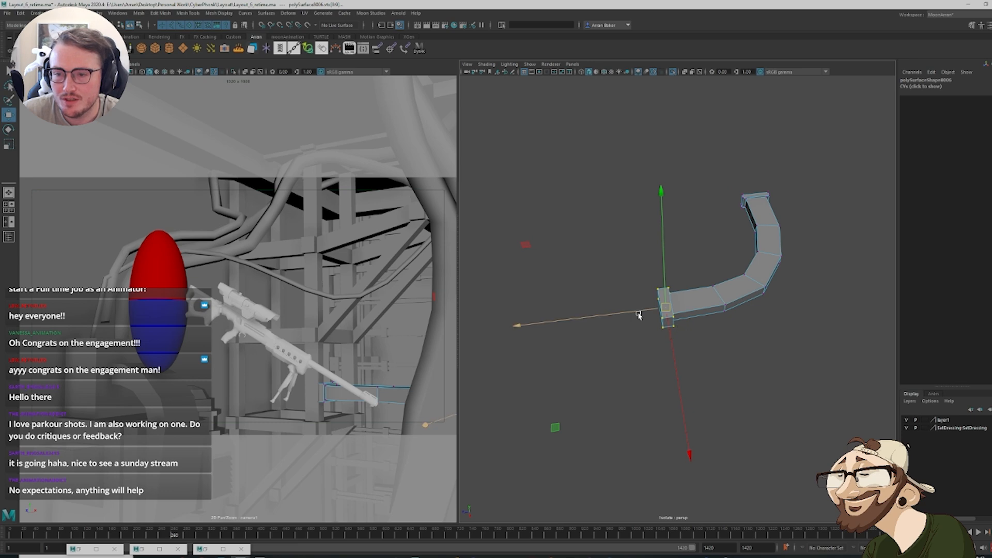
drag(639, 313, 568, 315)
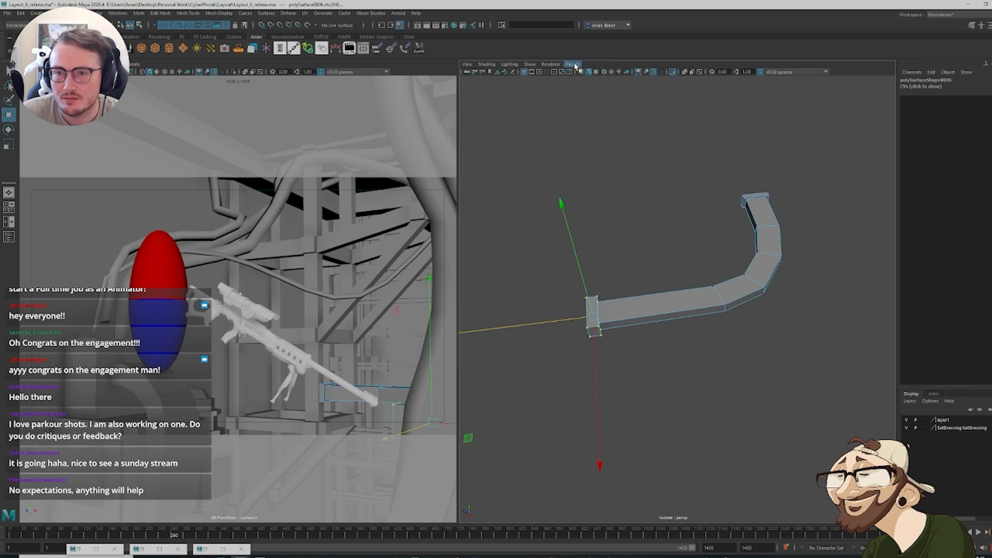
Show the whole scene again and adjust the position of the ledge's near-end vertices along Z
click(673, 73)
alt+middle_drag(697, 239, 806, 178)
alt+drag(681, 278, 736, 264)
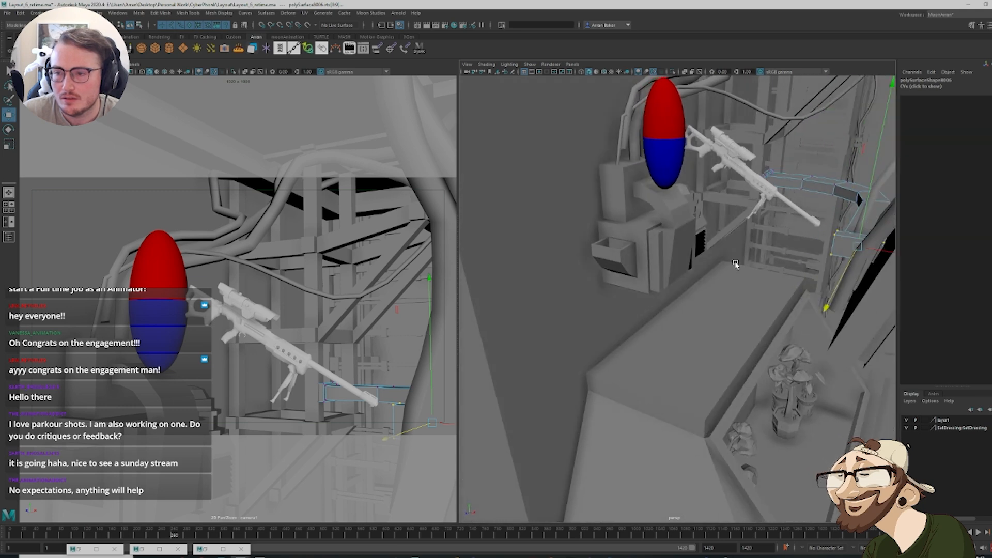
mouse_move(836, 288)
mouse_down()
mouse_move(823, 312)
mouse_move(828, 272)
mouse_up()
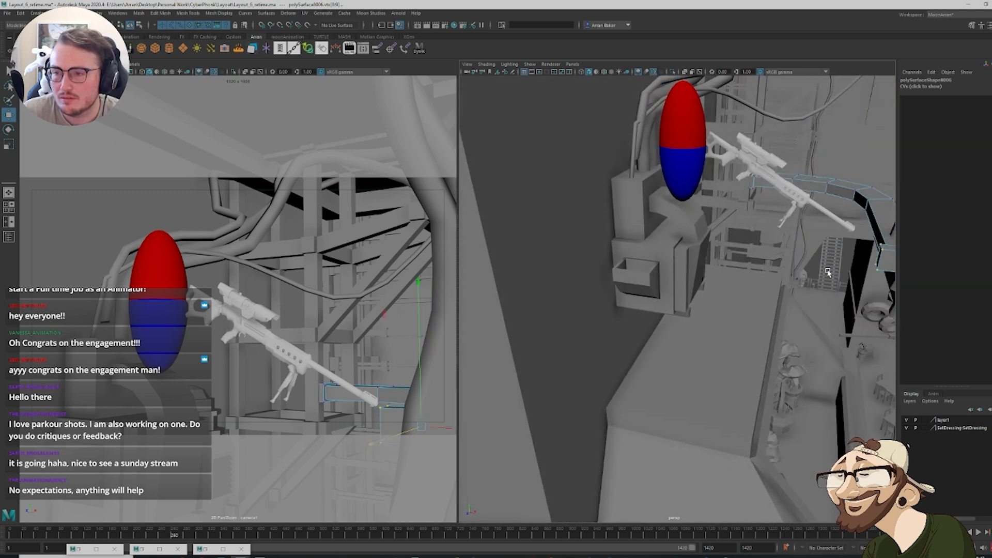
alt+middle_drag(828, 272, 731, 227)
alt+drag(730, 227, 695, 129)
key(ctrl+z)
click(762, 171)
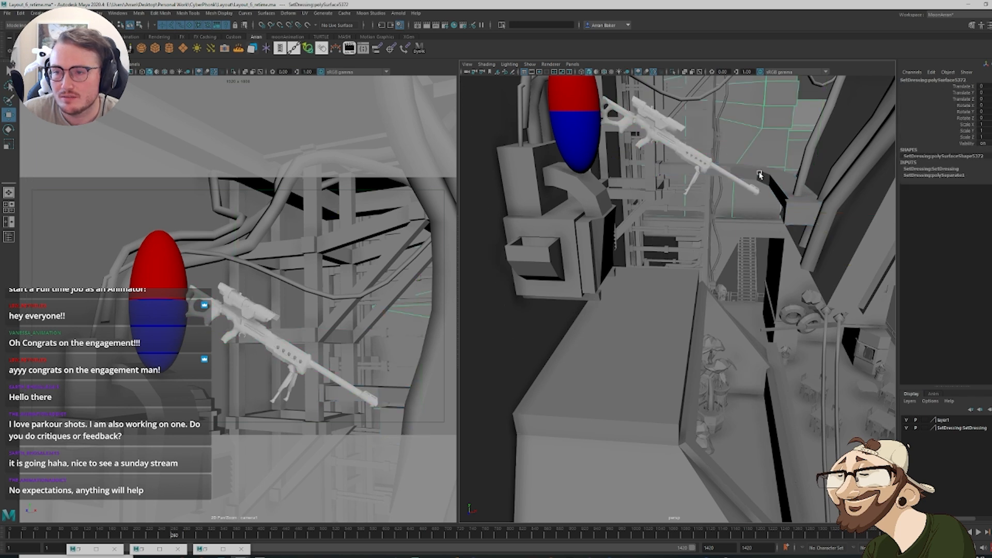
click(764, 173)
right_drag(764, 173, 736, 171)
mouse_move(752, 155)
mouse_down()
mouse_move(846, 275)
mouse_move(816, 278)
mouse_up()
ctrl+drag(760, 127, 862, 144)
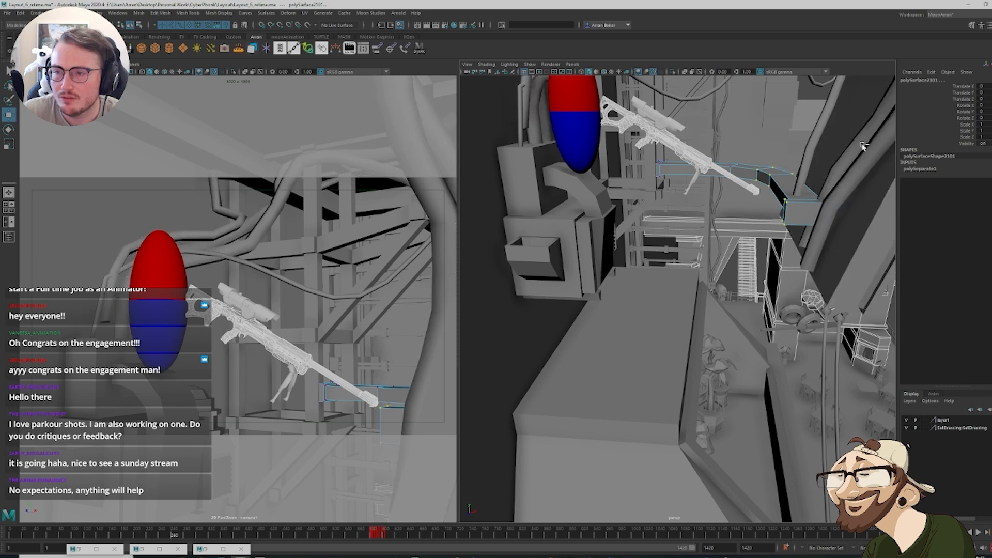
ctrl+drag(788, 307, 895, 357)
ctrl+drag(873, 396, 683, 213)
Isolate the curved ledge in the perspective view and select the vertices of its near end
click(790, 199)
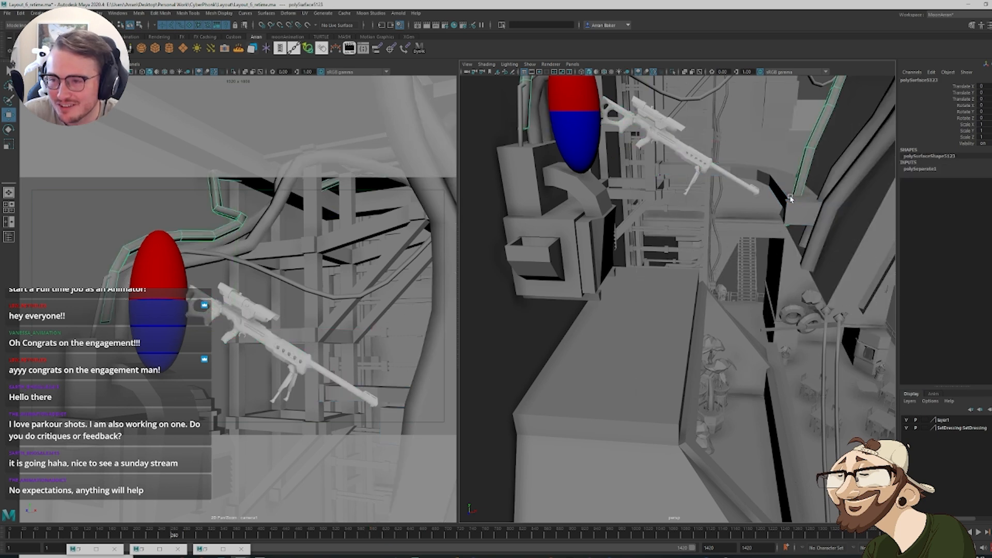
click(673, 73)
right_drag(796, 194, 742, 147)
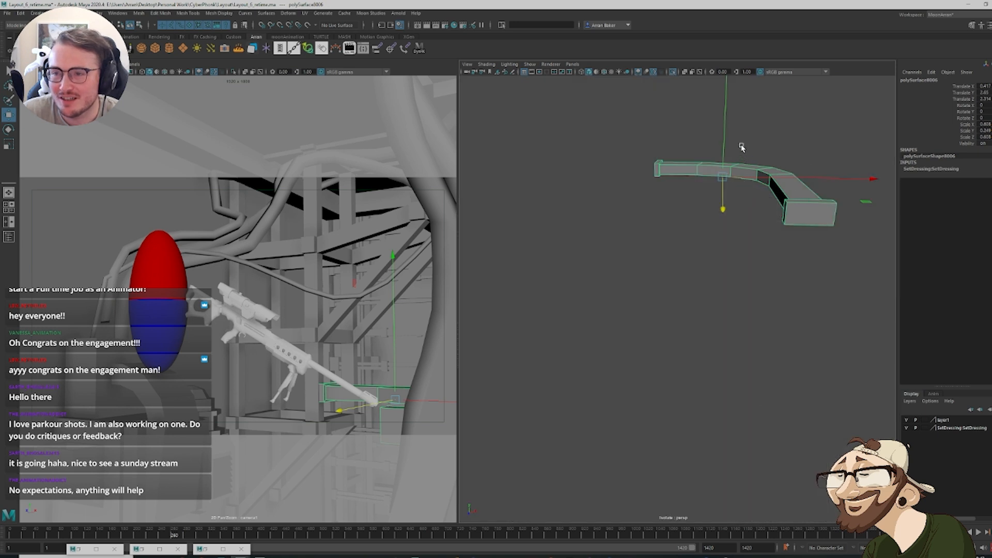
click(786, 216)
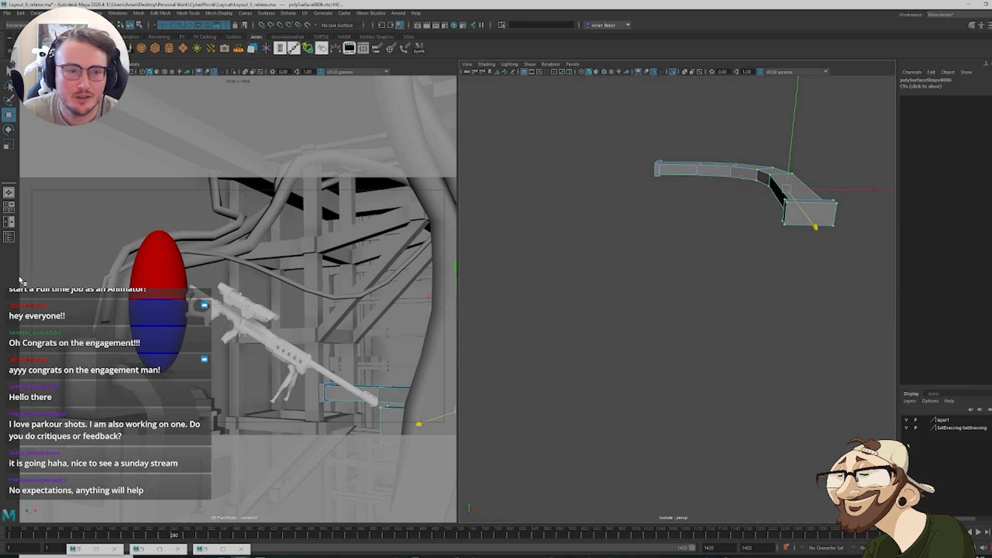
Turn on Soft Select in the Move tool's settings
double_click(8, 114)
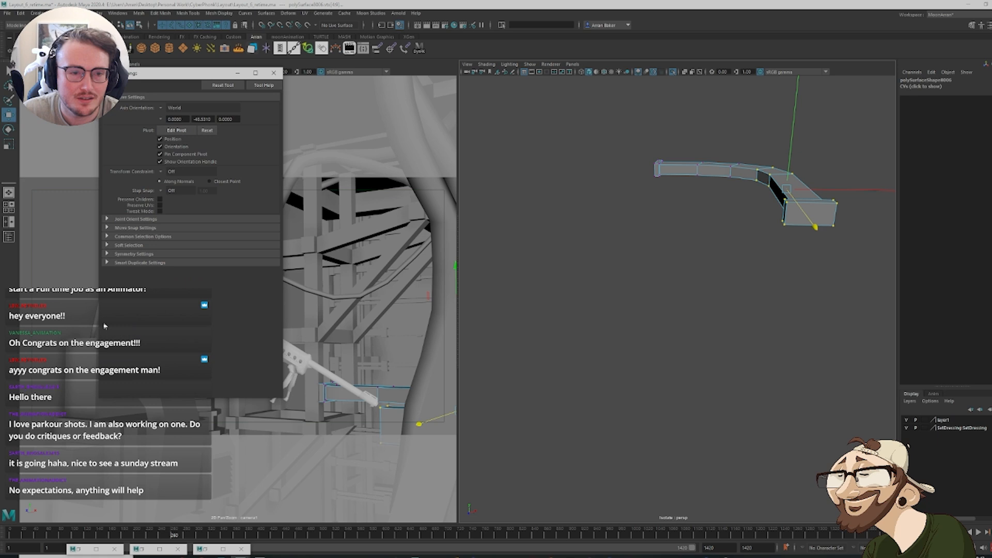
click(108, 245)
click(160, 255)
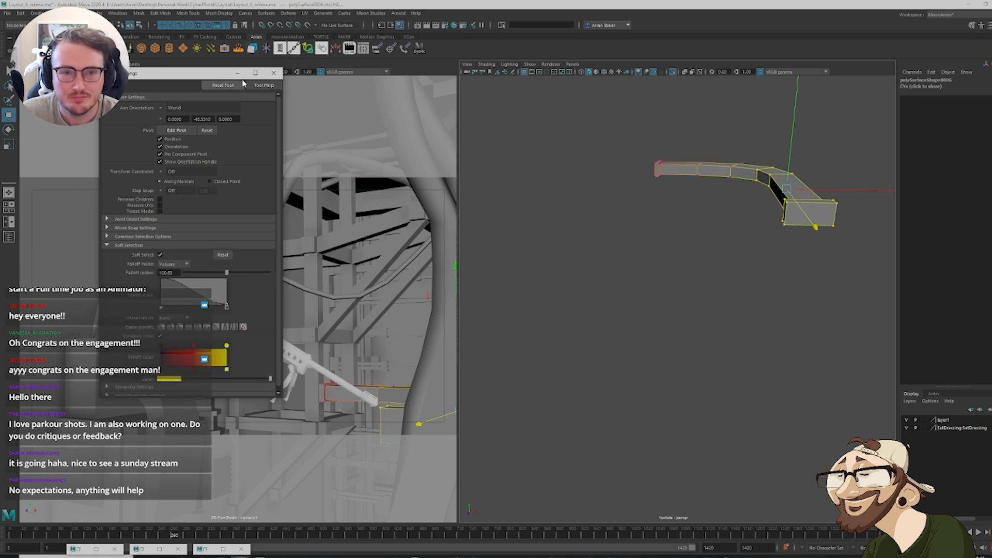
click(237, 73)
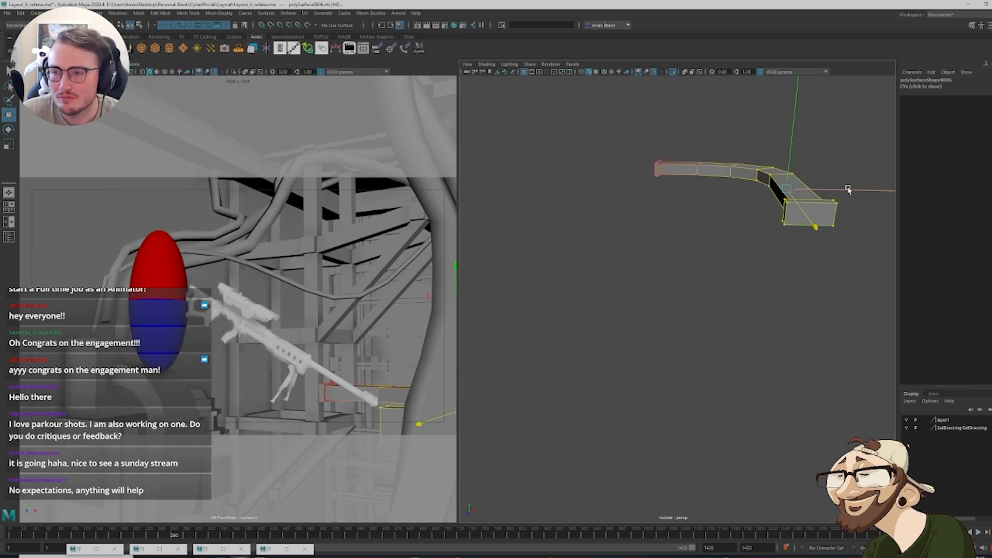
Reduce the soft selection falloff radius and move the ledge's near-end vertices along X toward the sniper
drag(848, 190, 825, 196)
key(ctrl+z)
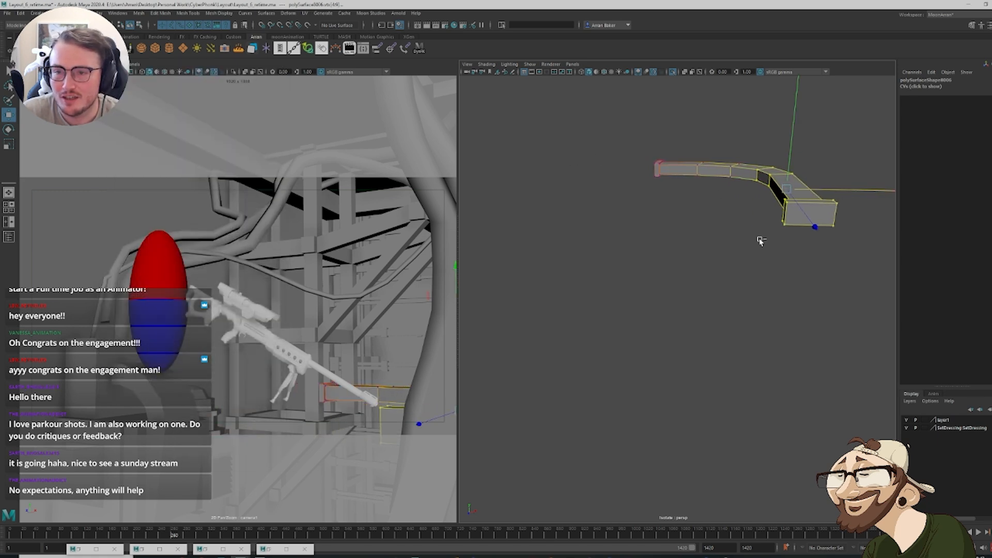
double_click(15, 114)
drag(225, 274, 198, 273)
drag(831, 188, 797, 191)
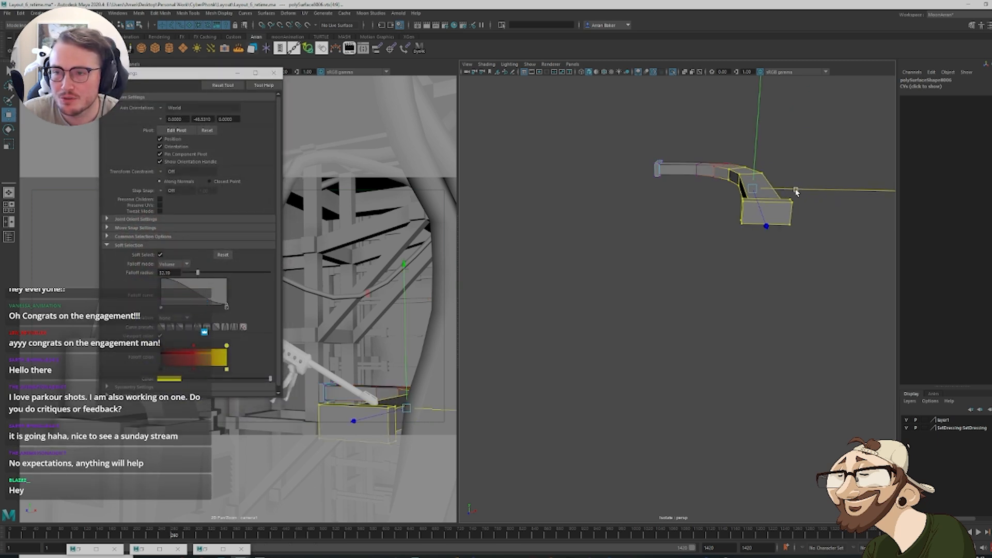
Show the whole scene, try shifting the ledge's near end farther along X under the rifle, and undo that move
click(674, 73)
drag(807, 196, 744, 191)
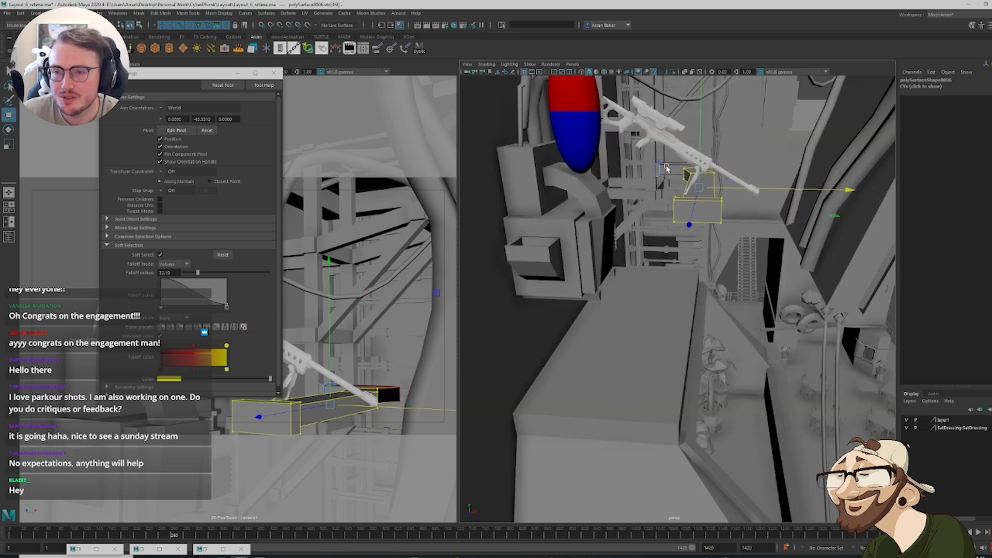
key(f)
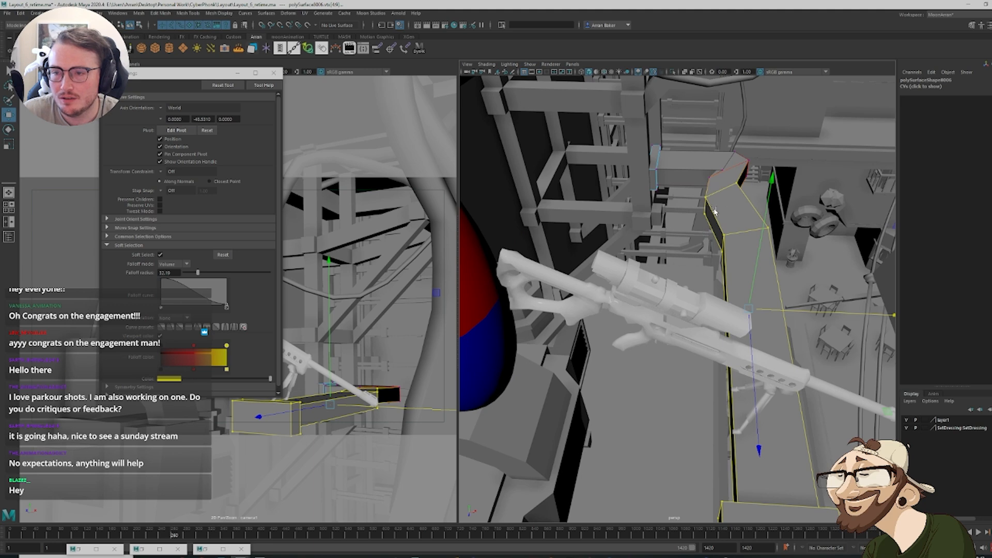
key(ctrl+z)
key(f)
key(bracketleft)
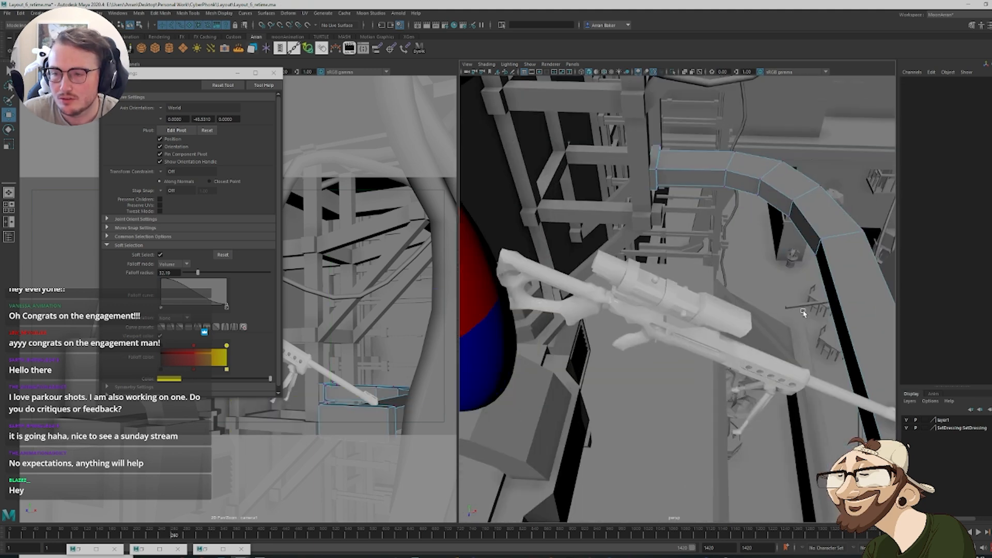
Isolate the curved ledge again and select its vertices from the bend to the near end with a slightly wider soft selection falloff
alt+drag(839, 277, 753, 225)
click(757, 185)
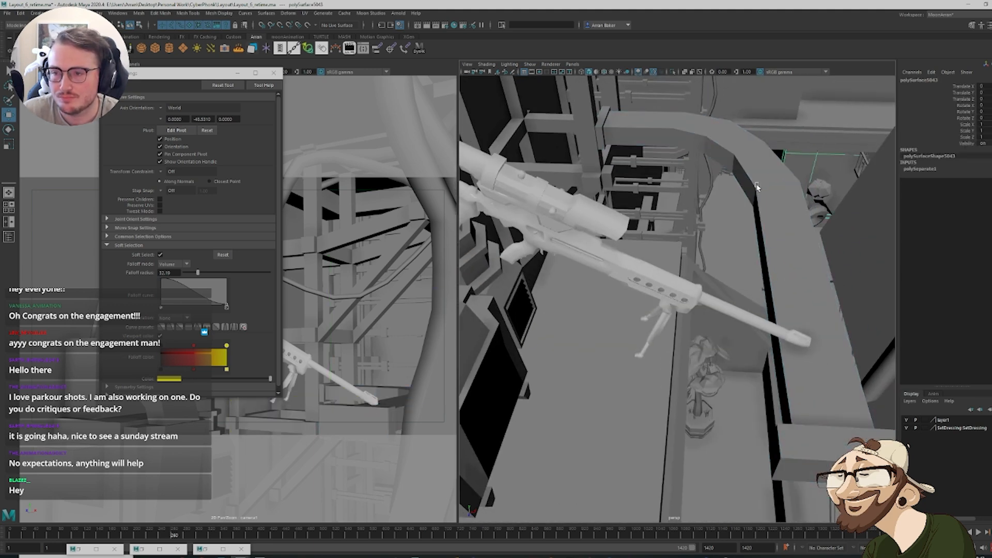
click(672, 72)
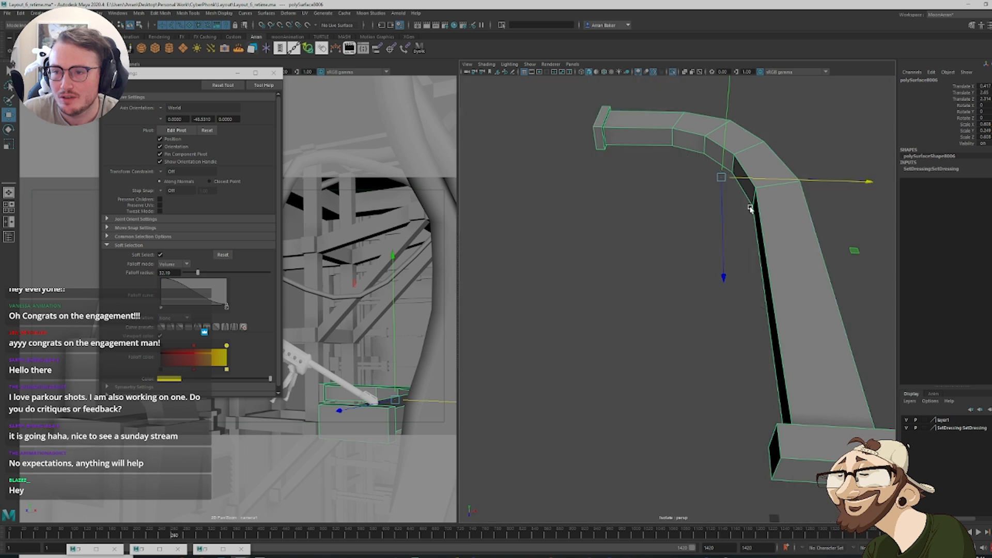
right_click(728, 189)
right_drag(728, 190, 743, 141)
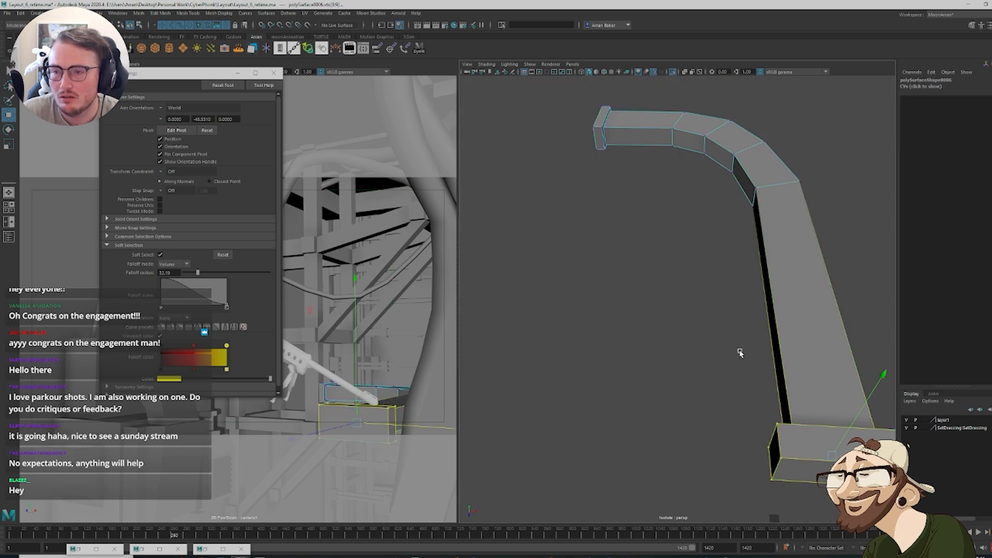
alt+drag(739, 352, 755, 349)
alt+drag(718, 145, 750, 212)
shift+drag(719, 148, 719, 147)
alt+drag(755, 195, 747, 199)
shift+drag(779, 233, 690, 221)
key(ctrl+z)
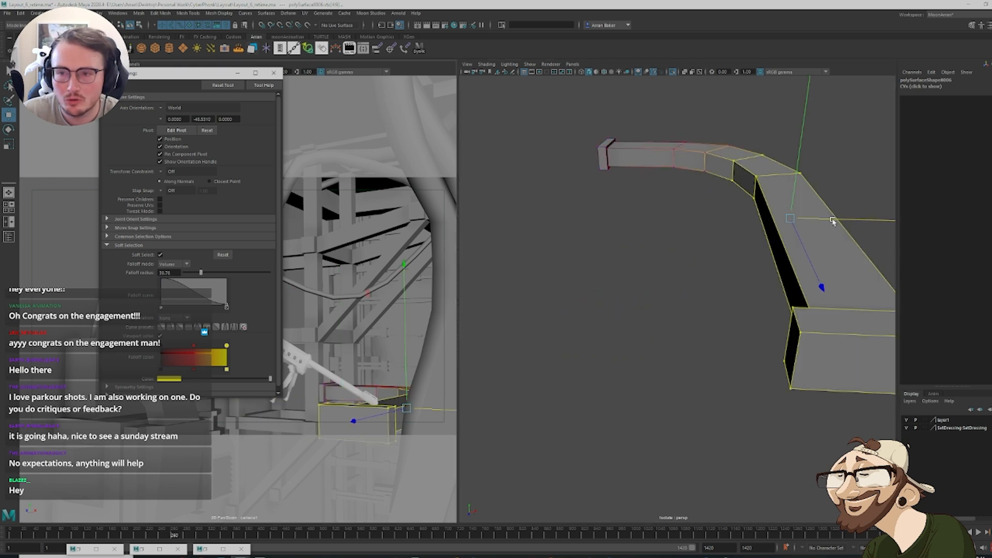
Move the selected ledge vertices along X until the ledge sits beneath the rifle's bipod, and return to object selection with the whole scene shown
drag(857, 219, 761, 226)
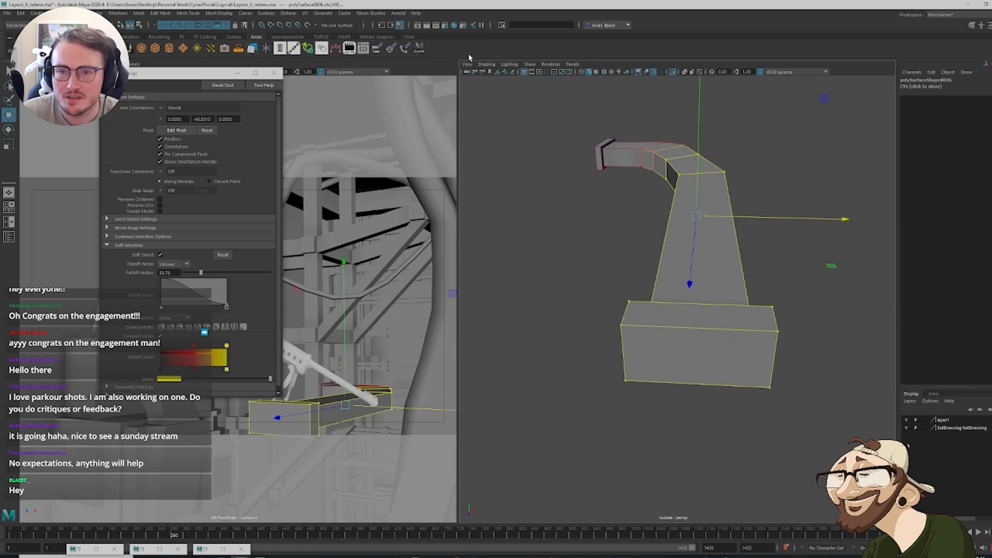
click(673, 75)
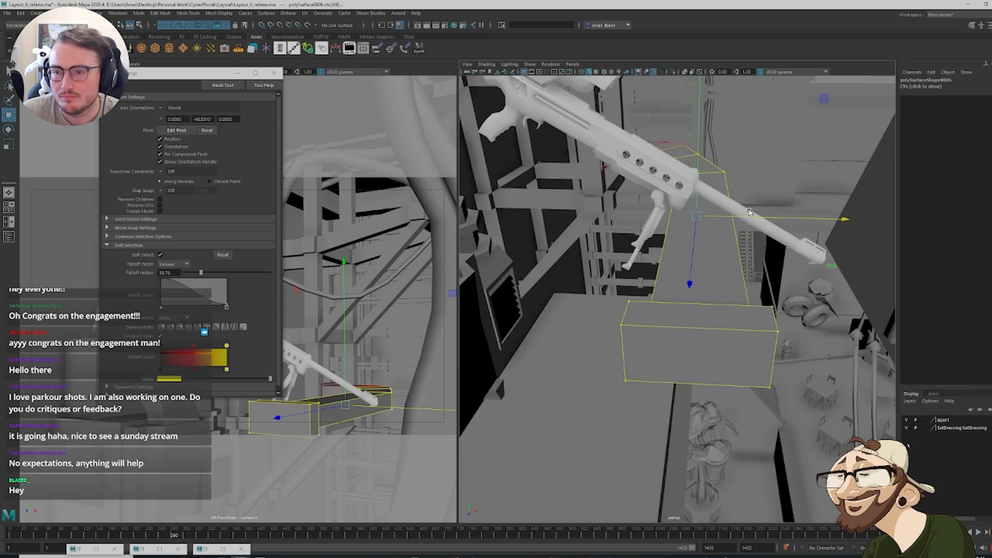
drag(752, 220, 710, 220)
alt+drag(711, 220, 691, 245)
key(F8)
alt+drag(626, 260, 588, 274)
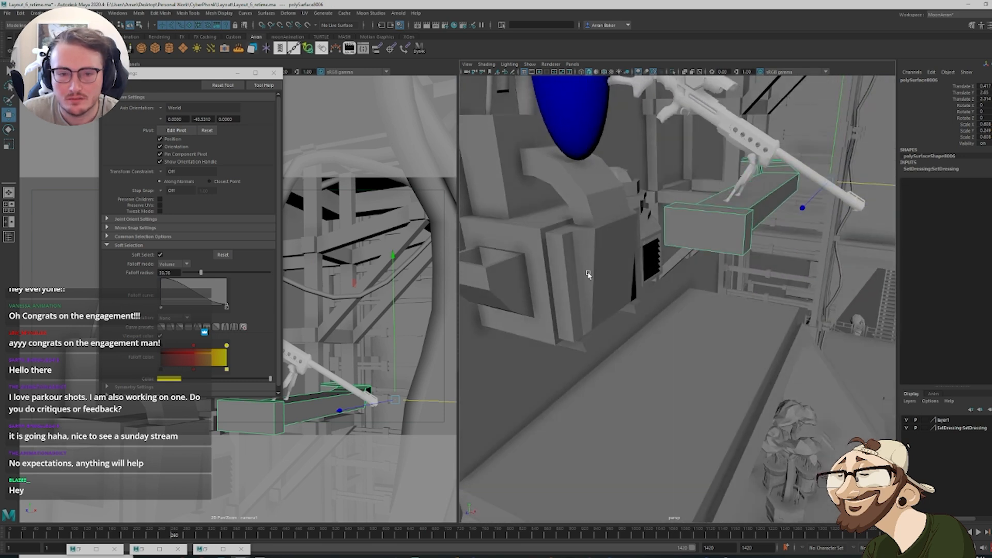
click(237, 73)
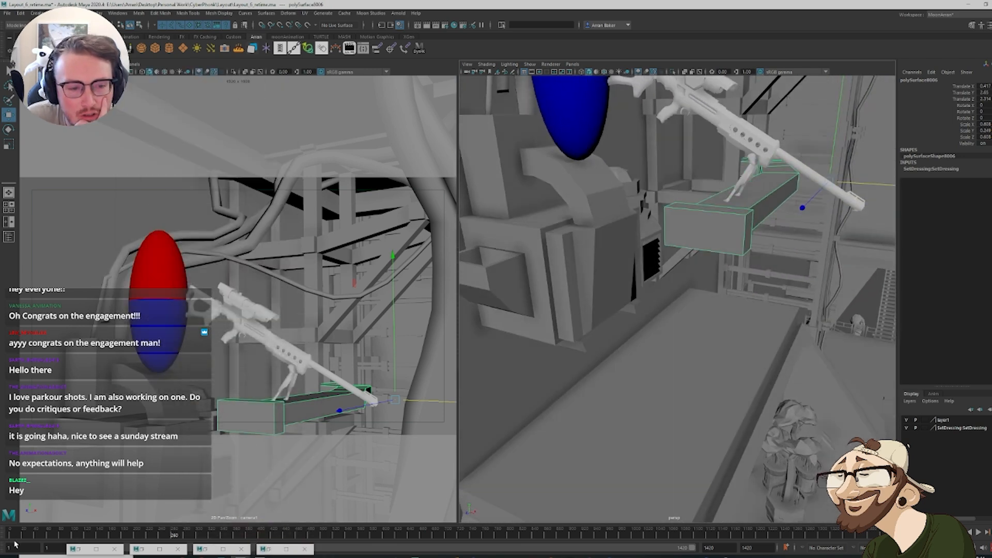
Scrub the timeline through the neighbouring shots to check the reshaped ledge in the camera view
drag(92, 527, 173, 511)
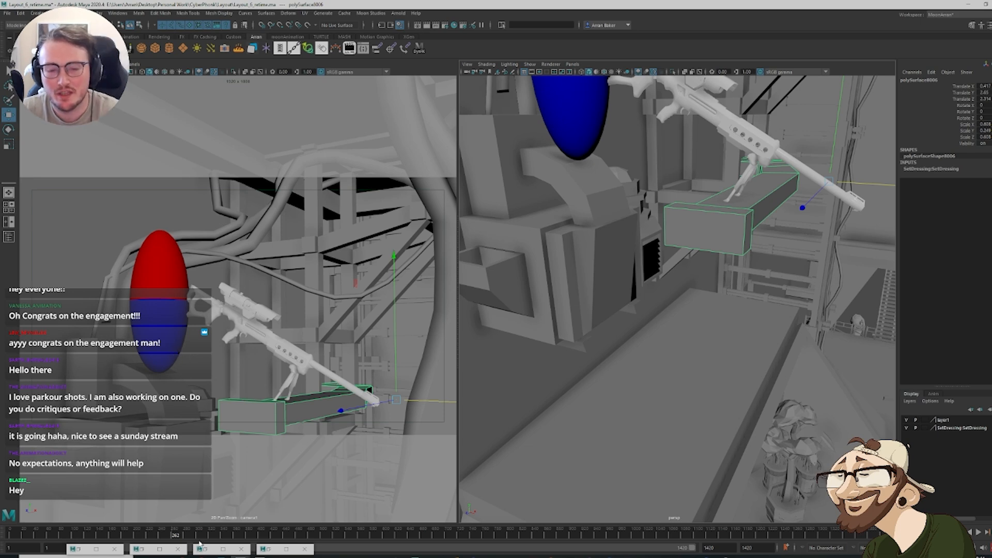
drag(174, 534, 216, 468)
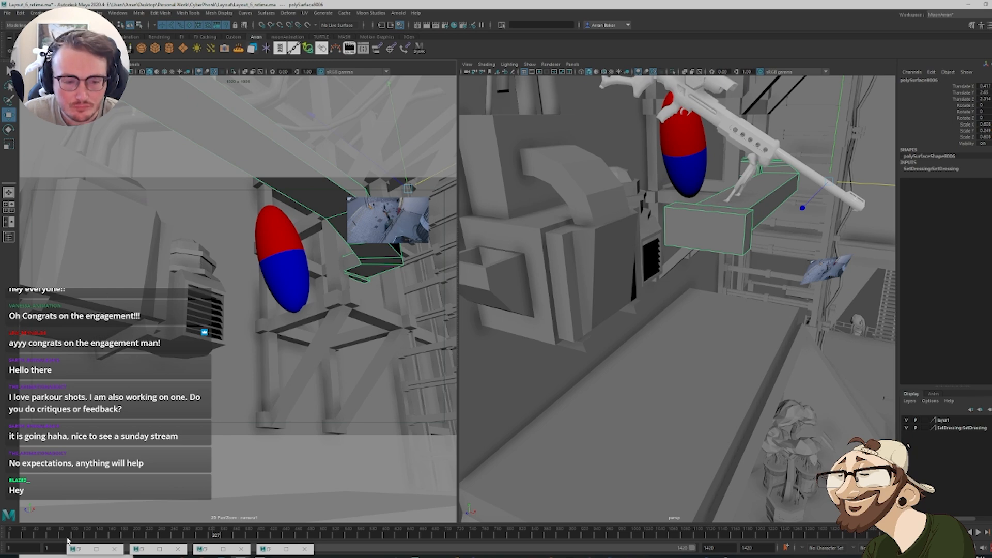
drag(61, 536, 94, 539)
Select the large overhead beam above the sniper and add the scaffolding frame beneath it to the selection
scroll(728, 309, down, 10)
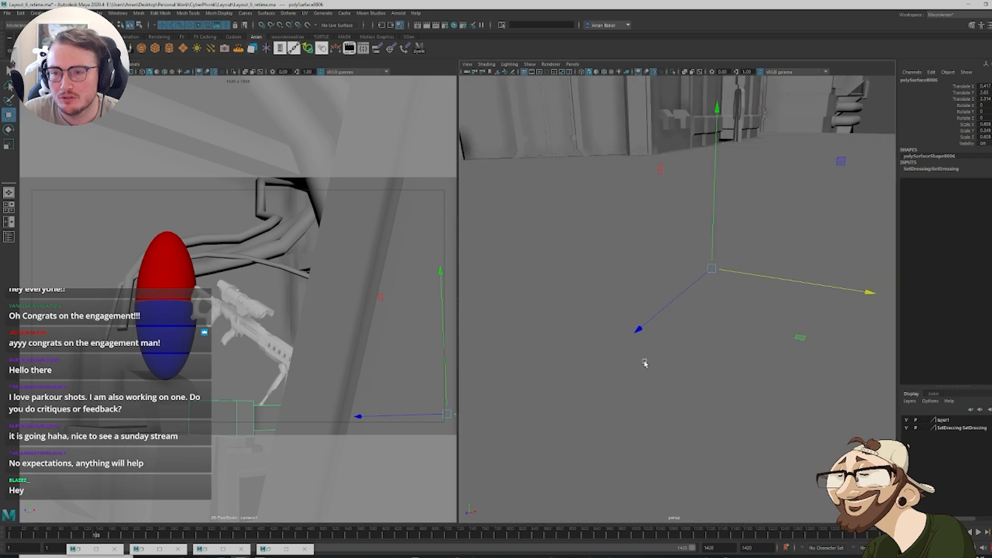
alt+drag(644, 361, 591, 367)
alt+drag(582, 176, 593, 245)
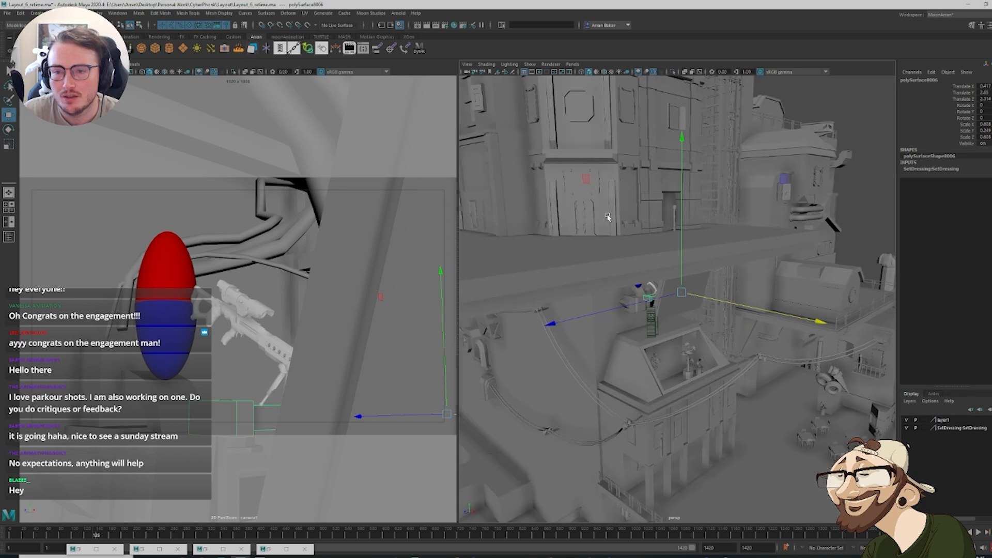
click(608, 216)
alt+right_drag(621, 260, 633, 283)
click(636, 219)
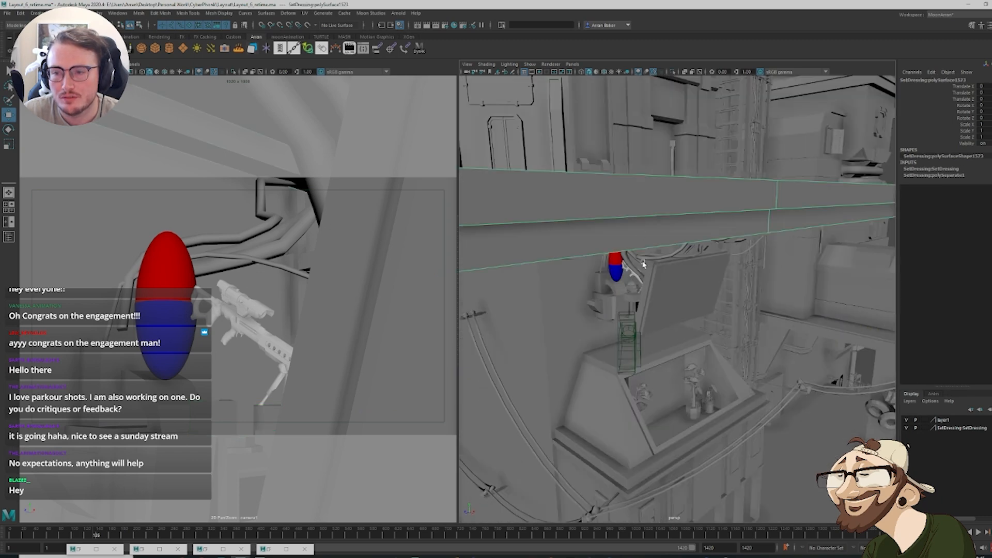
alt+drag(644, 262, 627, 261)
alt+right_drag(627, 261, 656, 279)
click(634, 176)
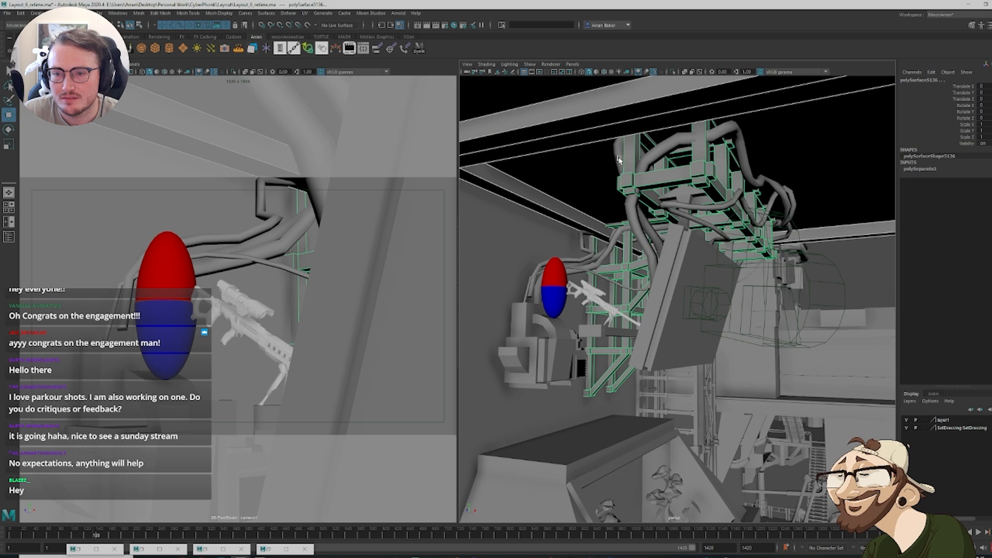
Add the pipes and cables running along the scaffolding to the selection
alt+drag(622, 192, 652, 263)
click(662, 179)
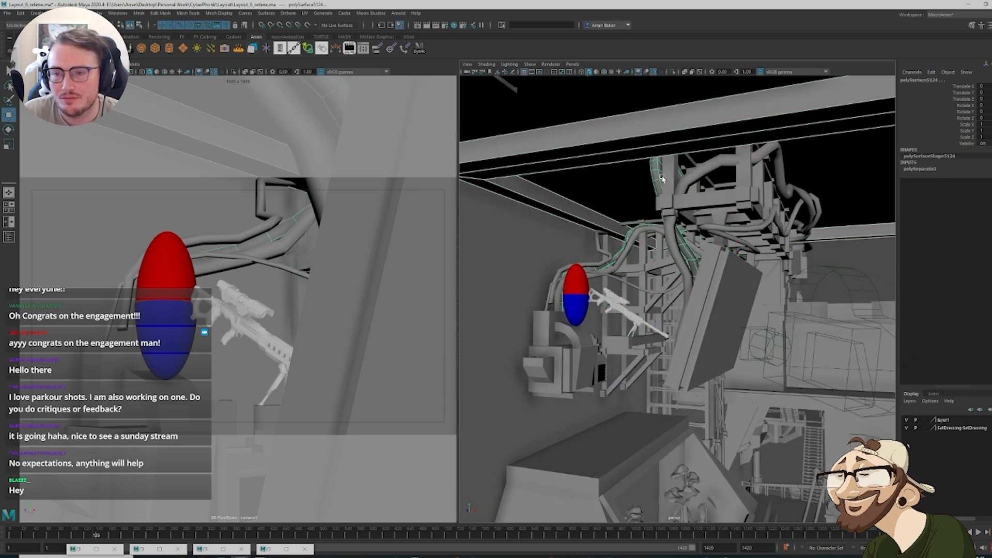
click(670, 209)
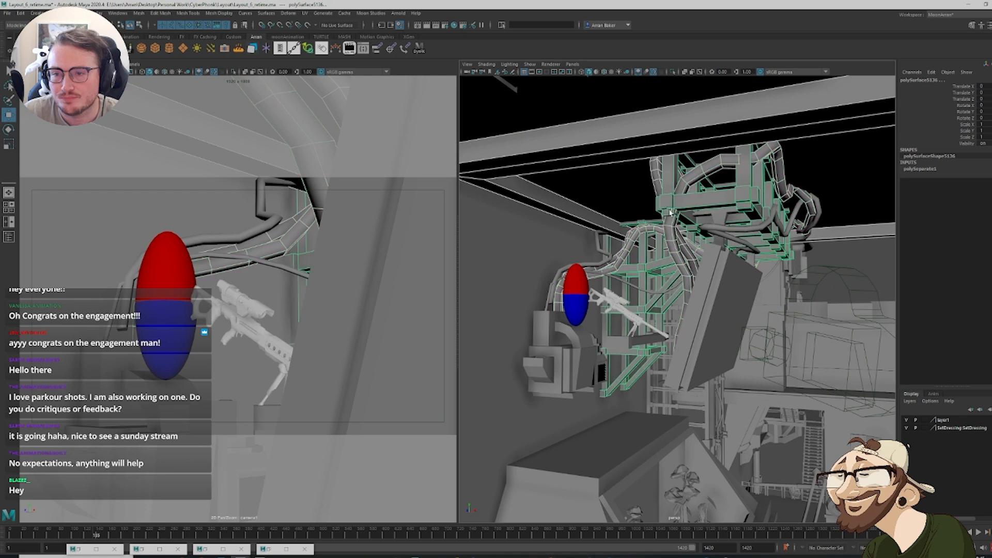
alt+drag(733, 206, 752, 221)
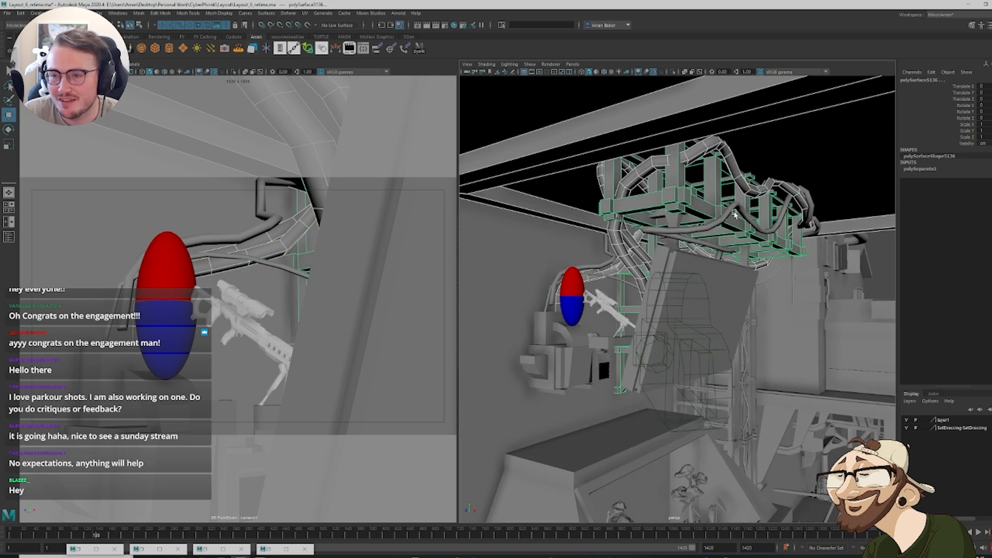
click(728, 239)
alt+drag(657, 283, 693, 287)
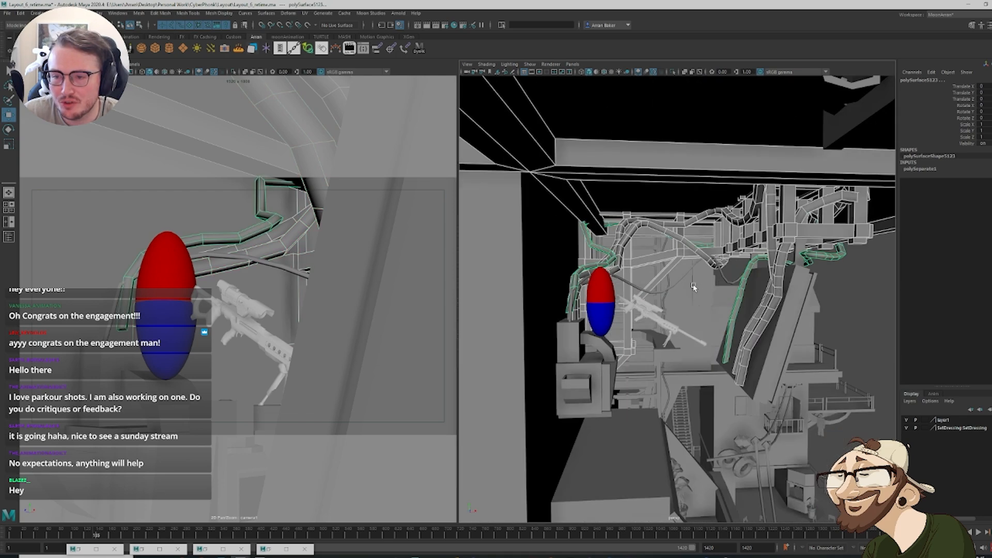
Add the hanging billboard panel and the thin cable behind the sniper to the selection
click(775, 343)
key(f)
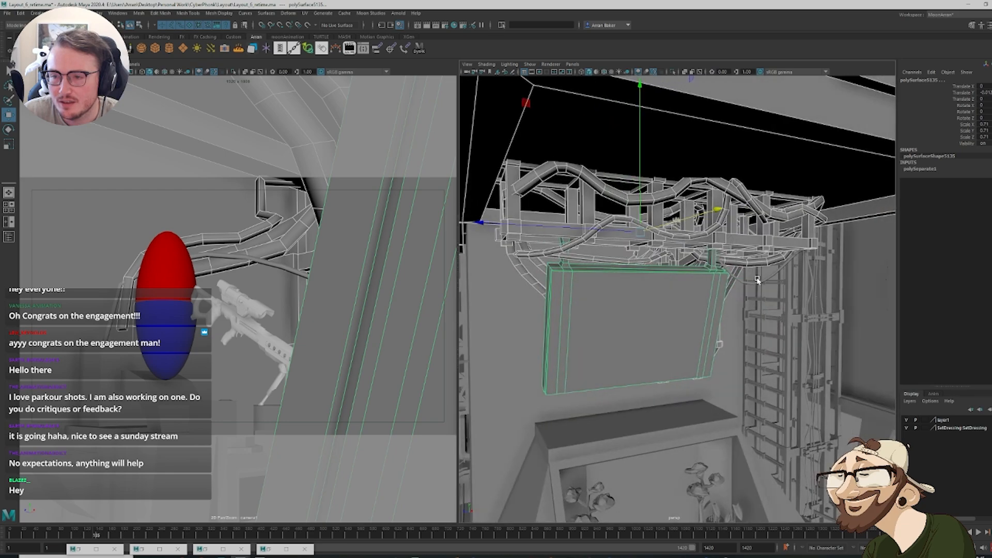
click(759, 283)
alt+drag(774, 285, 615, 293)
alt+middle_drag(615, 293, 700, 261)
alt+drag(673, 289, 660, 306)
scroll(638, 298, up, 3)
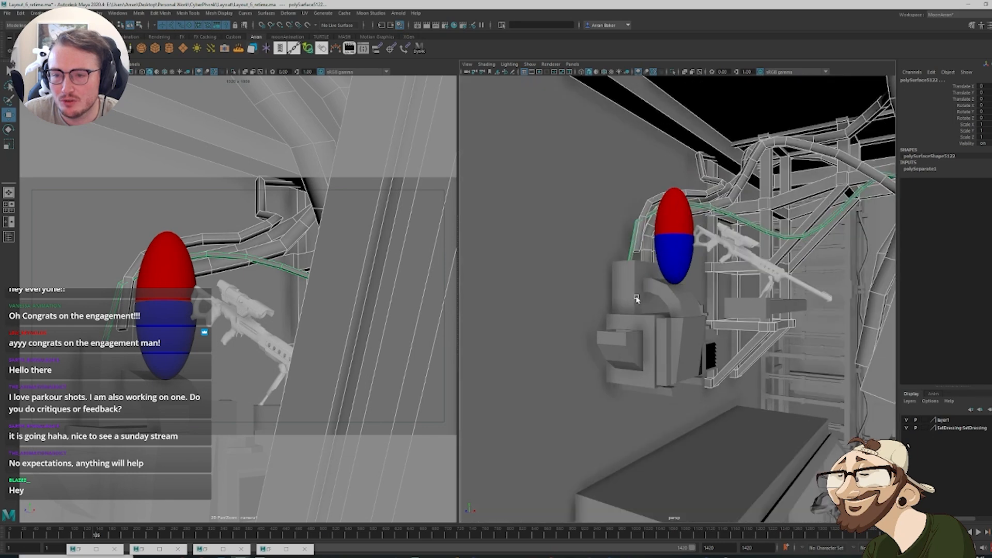
Add the wall-mounted machinery block behind the sniper and the individual slats of its vent to the selection
click(660, 331)
mouse_move(685, 365)
alt+mouse_down()
mouse_move(666, 348)
mouse_move(679, 349)
alt+mouse_up()
click(722, 365)
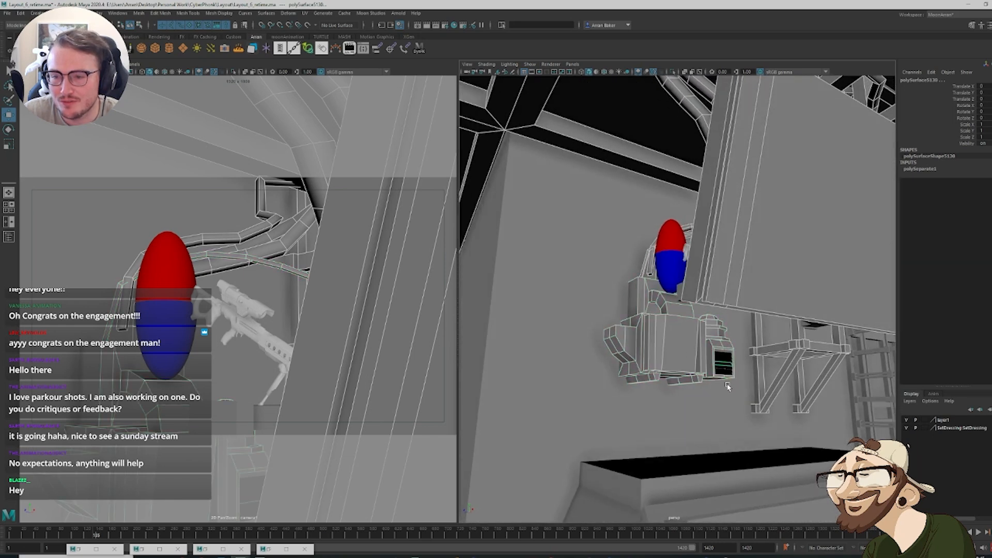
alt+drag(728, 385, 684, 338)
scroll(685, 338, up, 4)
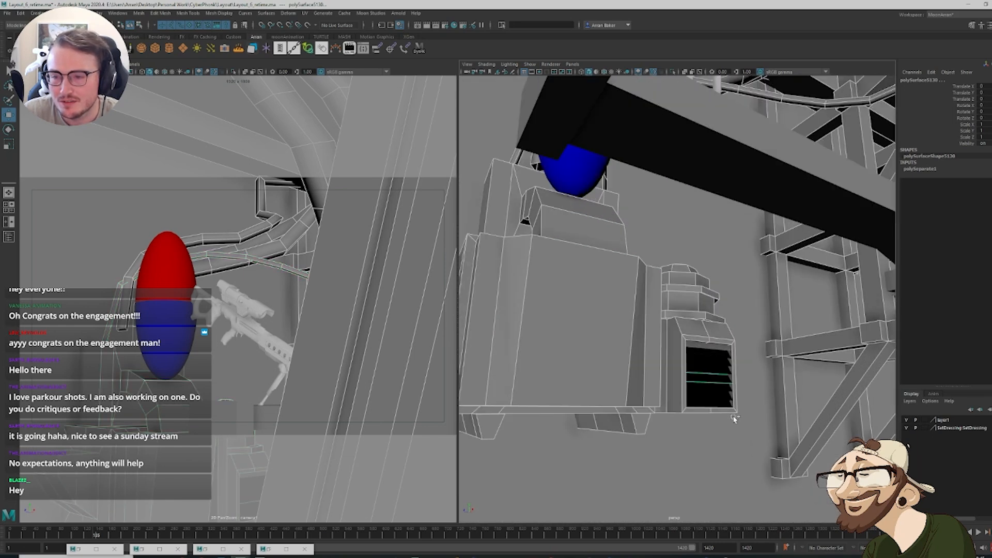
alt+drag(720, 403, 609, 310)
scroll(612, 313, up, 3)
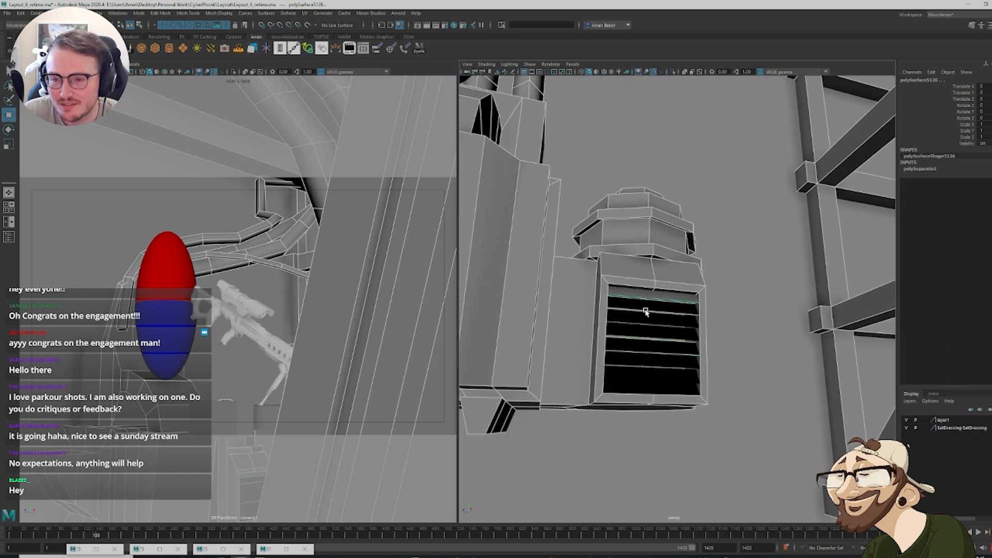
alt+drag(712, 427, 730, 441)
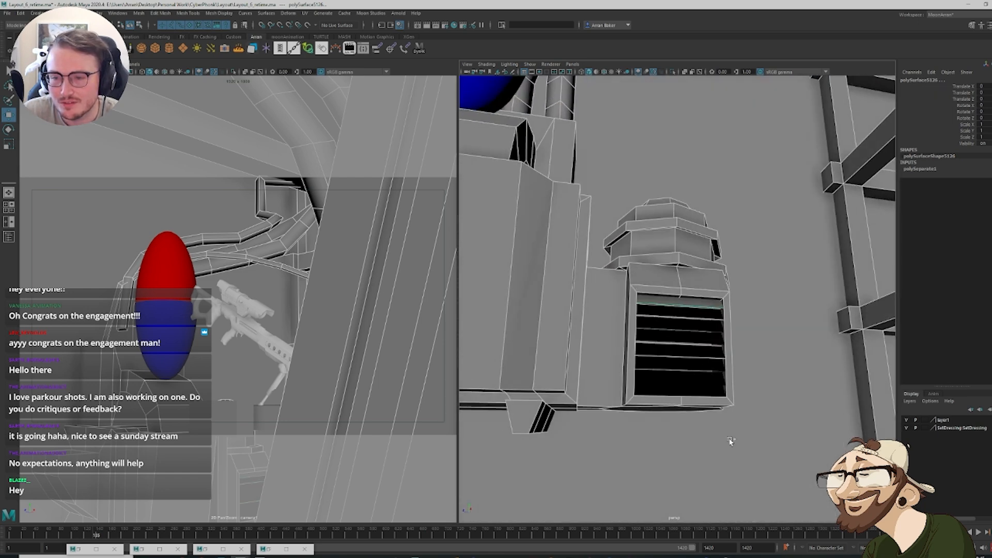
drag(643, 288, 649, 337)
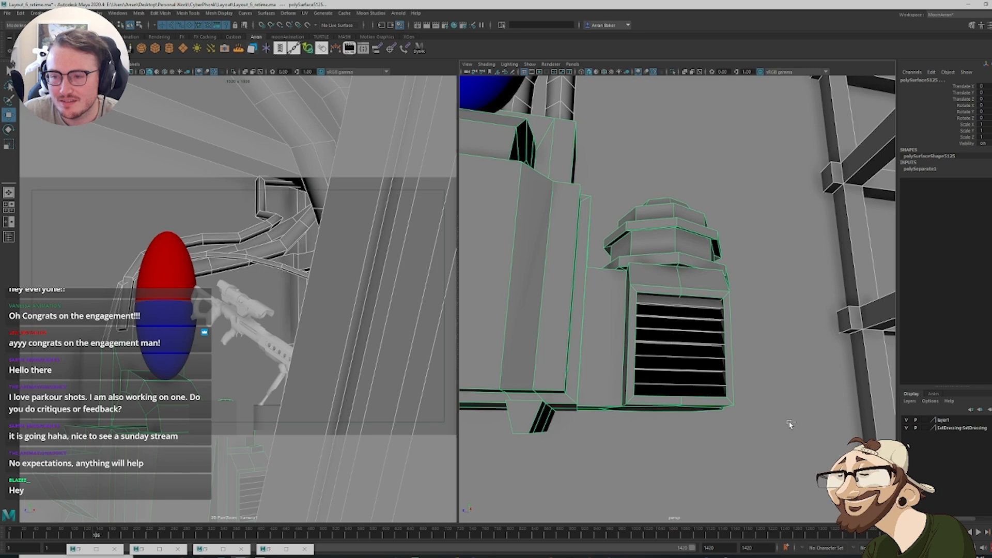
Check the gathered set pieces in wireframe, return to shaded display, and add the ledge under the rifle to the selection
scroll(775, 421, down, 3)
alt+drag(753, 417, 661, 387)
scroll(660, 372, down, 5)
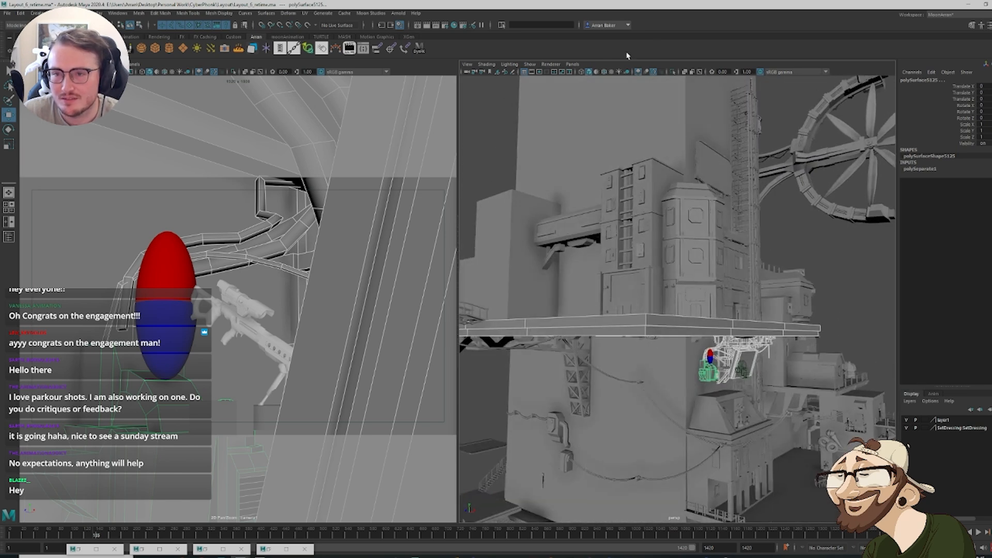
key(4)
alt+drag(654, 251, 700, 294)
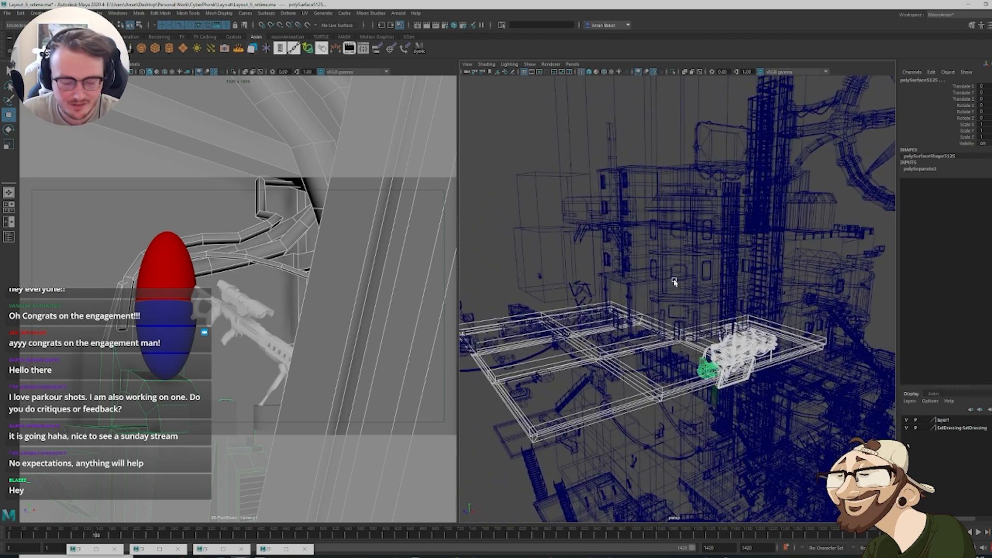
key(5)
alt+drag(726, 354, 719, 326)
alt+middle_drag(719, 326, 644, 312)
scroll(645, 312, up, 5)
mouse_move(644, 312)
alt+mouse_down()
mouse_move(632, 318)
mouse_move(613, 290)
mouse_move(625, 304)
alt+mouse_up()
alt+middle_drag(625, 303, 649, 283)
alt+drag(649, 283, 628, 406)
click(682, 345)
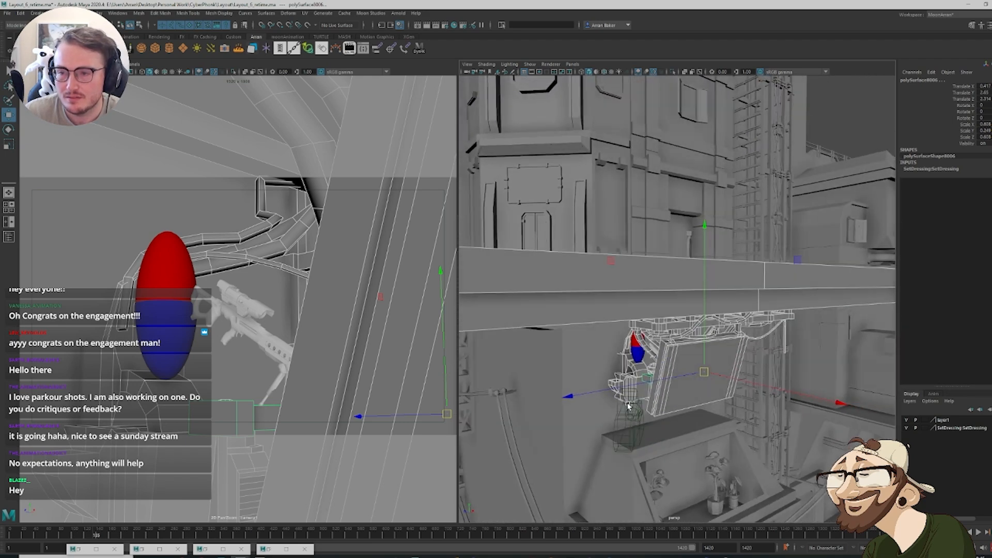
Raise the gathered beam, scaffolding, pipes, billboard, machinery and ledge together so they sit higher above the sniper
drag(705, 346, 693, 291)
alt+drag(630, 387, 680, 305)
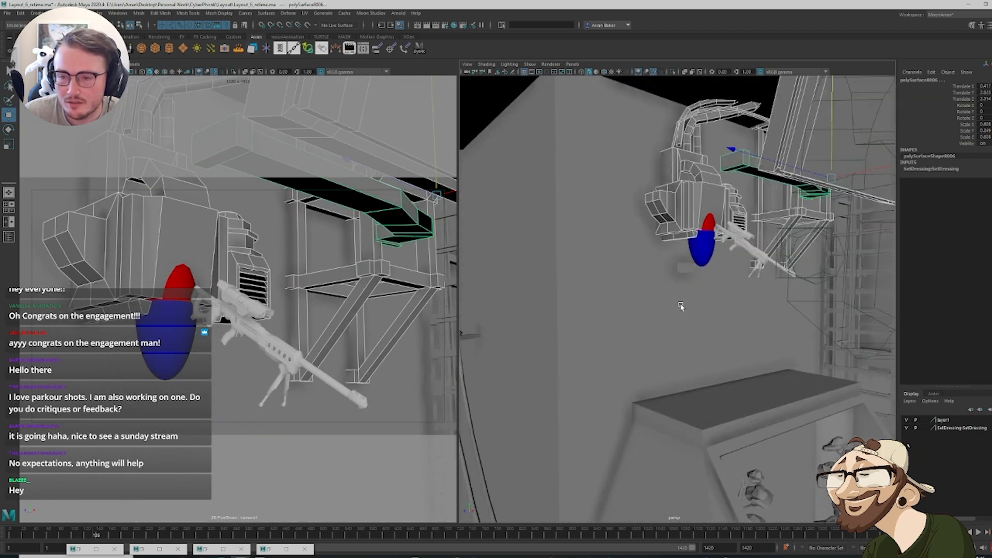
scroll(687, 289, up, 5)
key(ctrl+z)
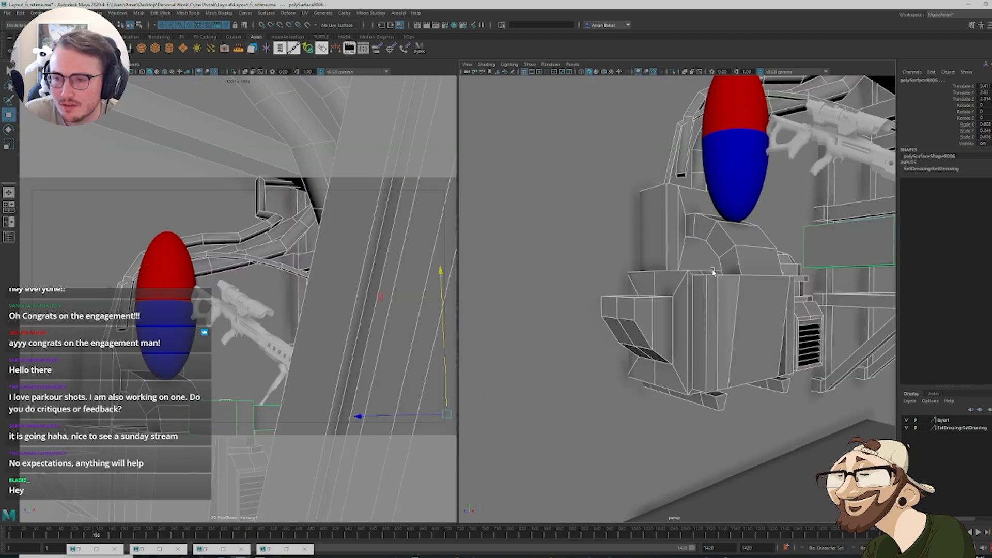
scroll(713, 272, down, 6)
alt+drag(712, 272, 666, 281)
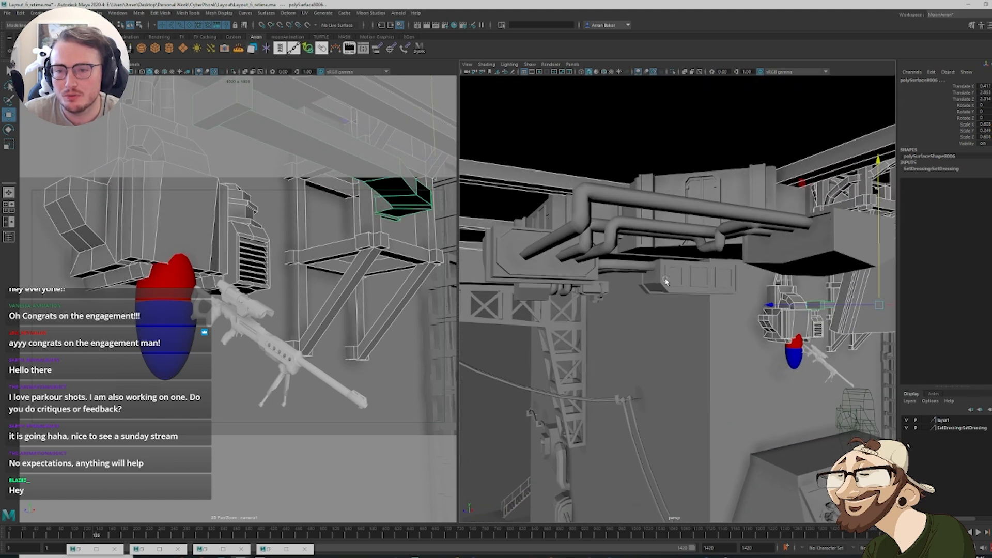
Select the pipes and the boxes they connect beneath the large platform, and raise them together towards its underside
click(555, 244)
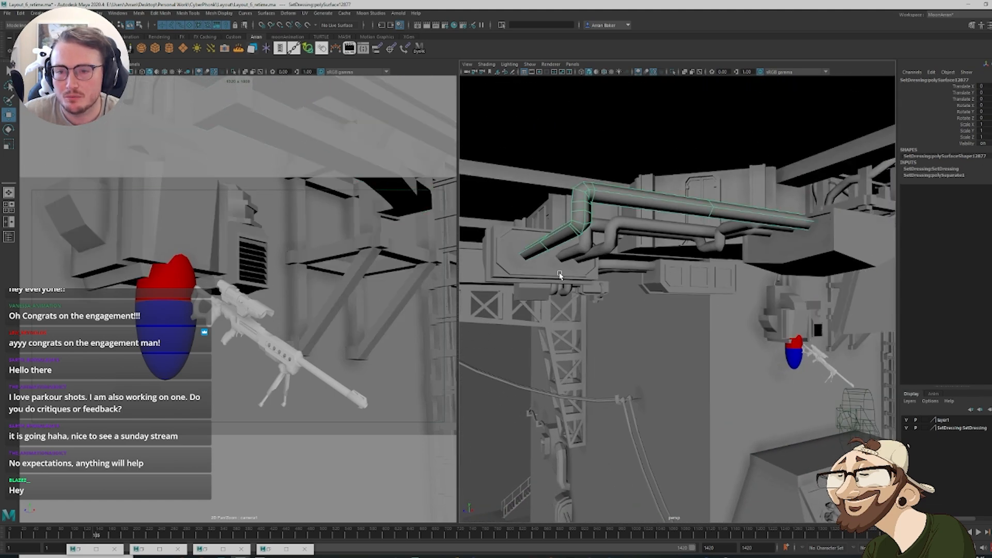
shift+click(837, 252)
scroll(795, 266, down, 5)
alt+drag(730, 288, 679, 282)
shift+click(677, 286)
scroll(663, 304, up, 4)
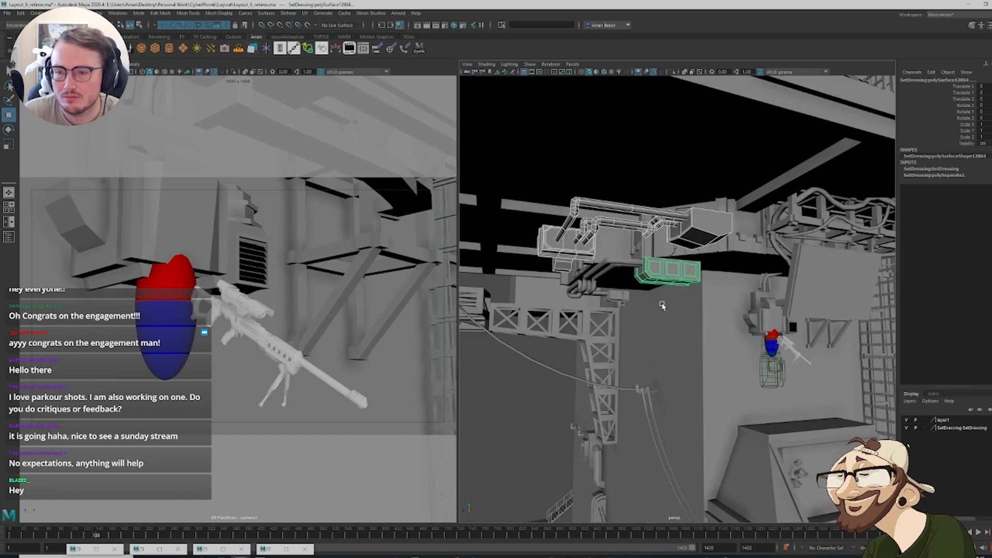
scroll(661, 305, up, 3)
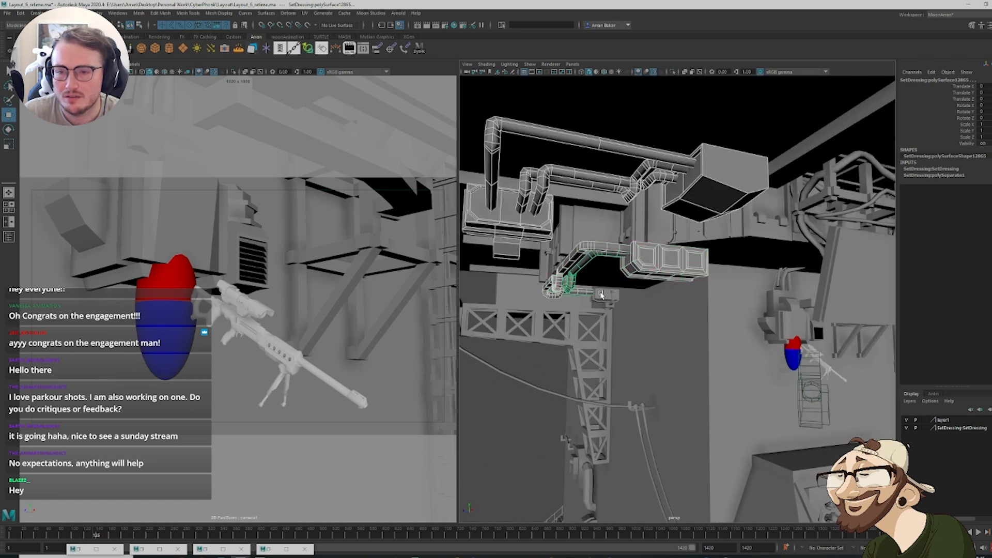
scroll(662, 267, down, 5)
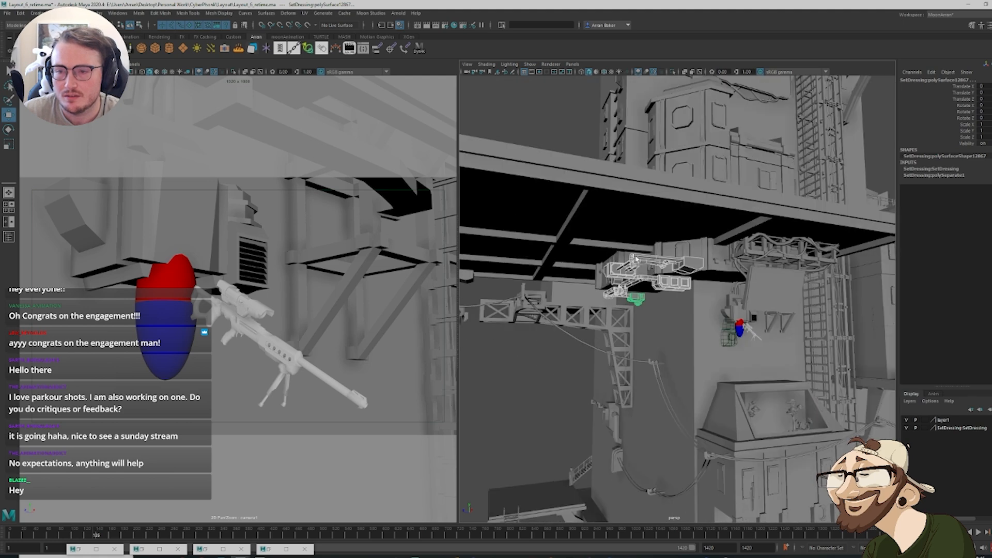
alt+drag(682, 278, 551, 166)
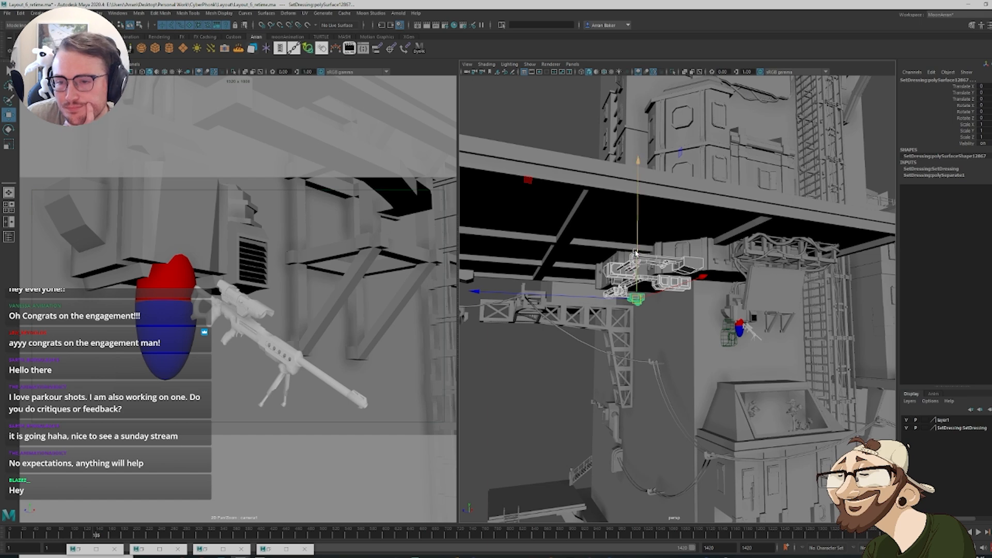
drag(636, 252, 632, 219)
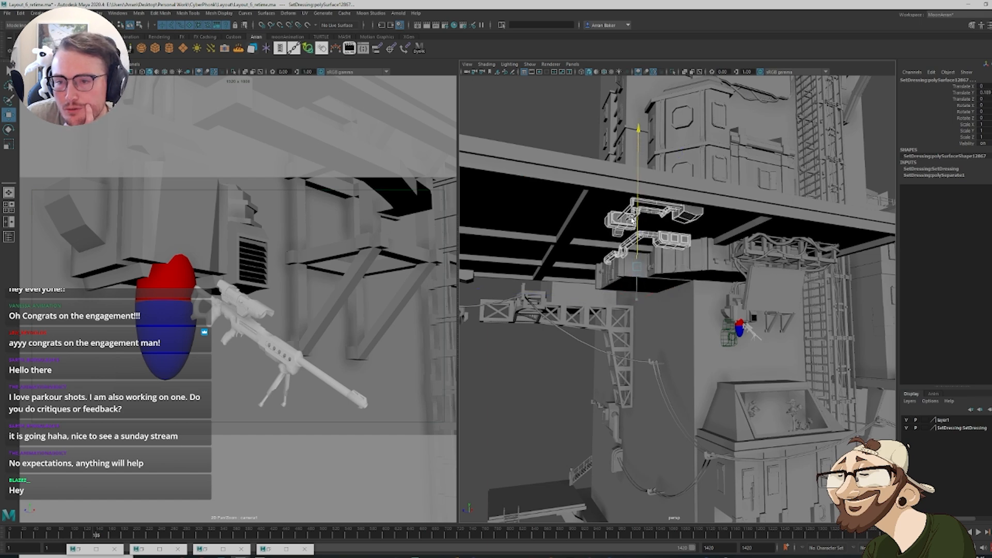
Select the lower trim, underside bars and small brackets of the wall block beneath the platform
click(687, 263)
scroll(681, 258, up, 5)
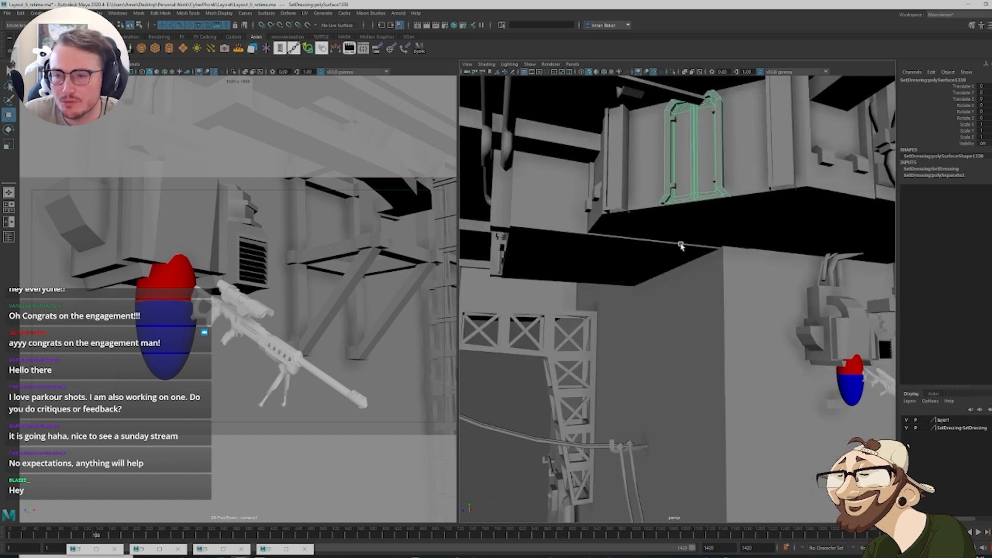
scroll(666, 224, down, 1)
scroll(655, 210, down, 3)
alt+drag(644, 230, 651, 257)
scroll(653, 242, up, 3)
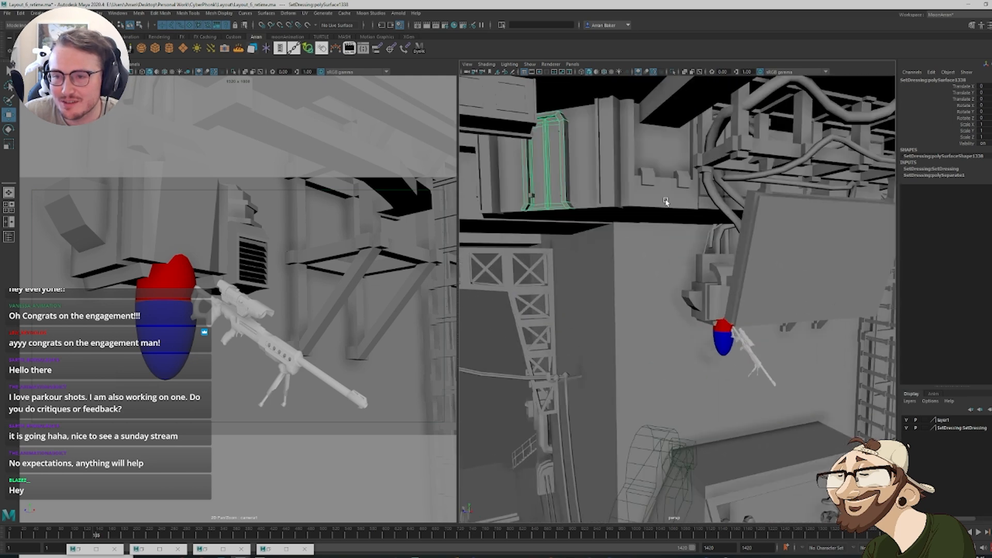
click(667, 202)
alt+drag(666, 202, 675, 208)
shift+click(747, 228)
alt+drag(751, 201, 676, 234)
shift+click(704, 173)
alt+drag(579, 254, 610, 236)
scroll(686, 250, up, 3)
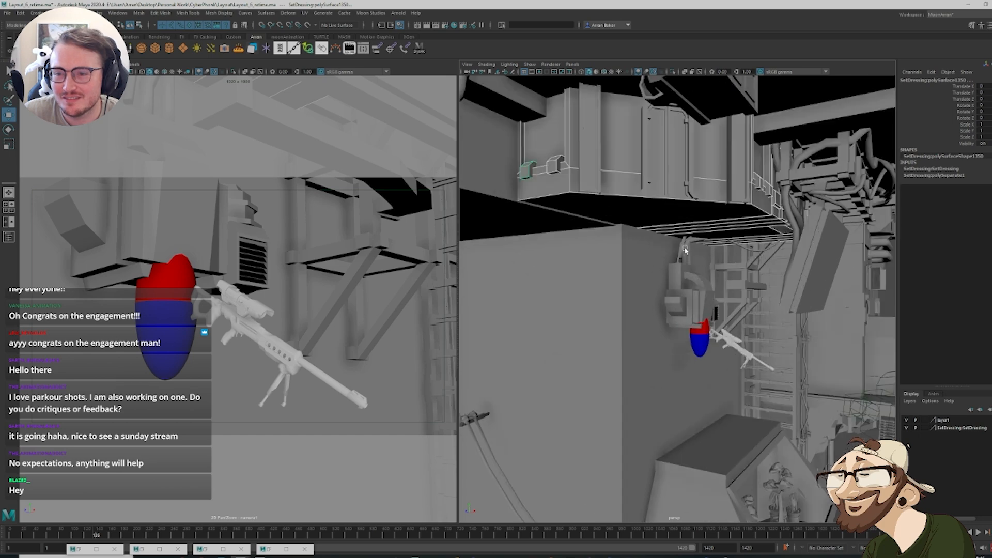
Add the vertical panels and their small fittings to the selection and raise all the wall block pieces together
click(646, 160)
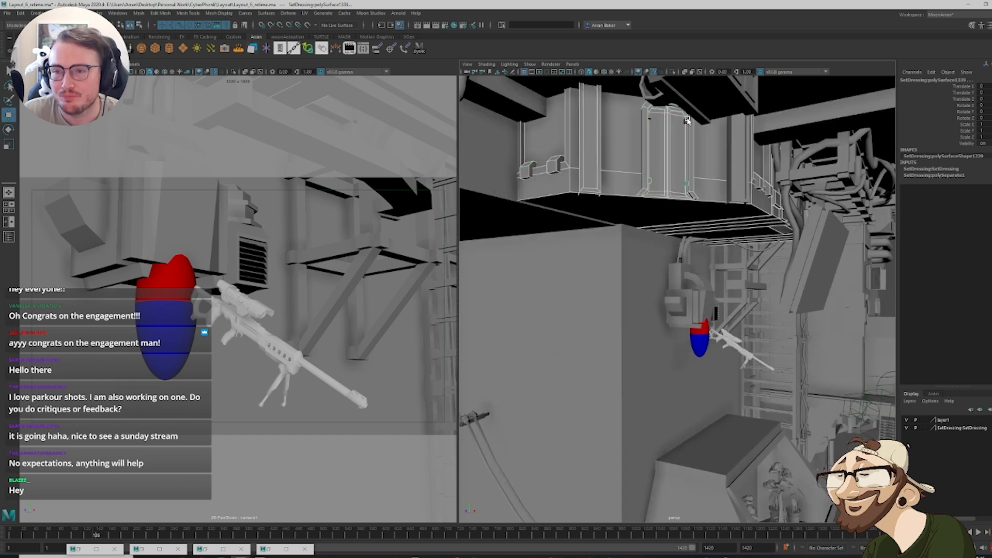
click(662, 125)
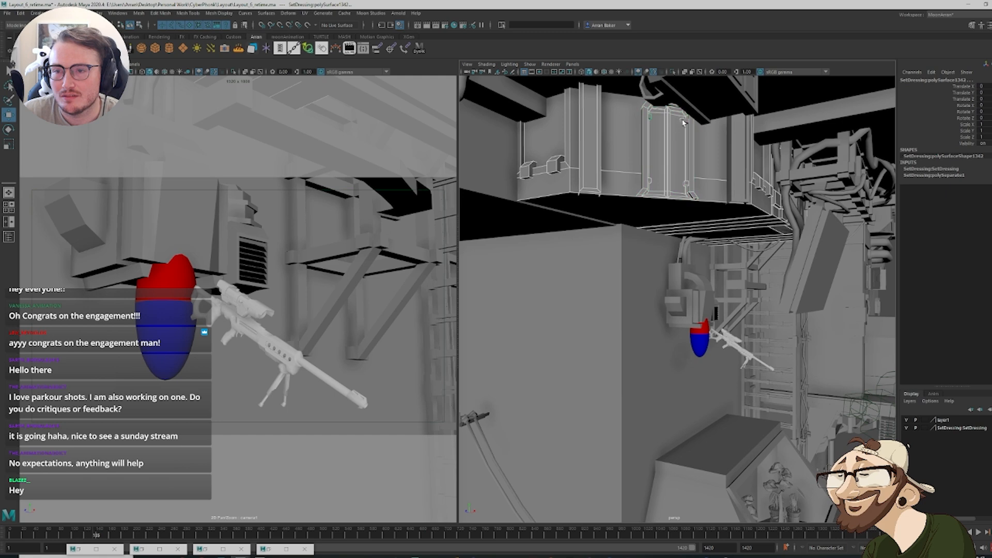
scroll(686, 151, down, 5)
alt+drag(702, 170, 651, 263)
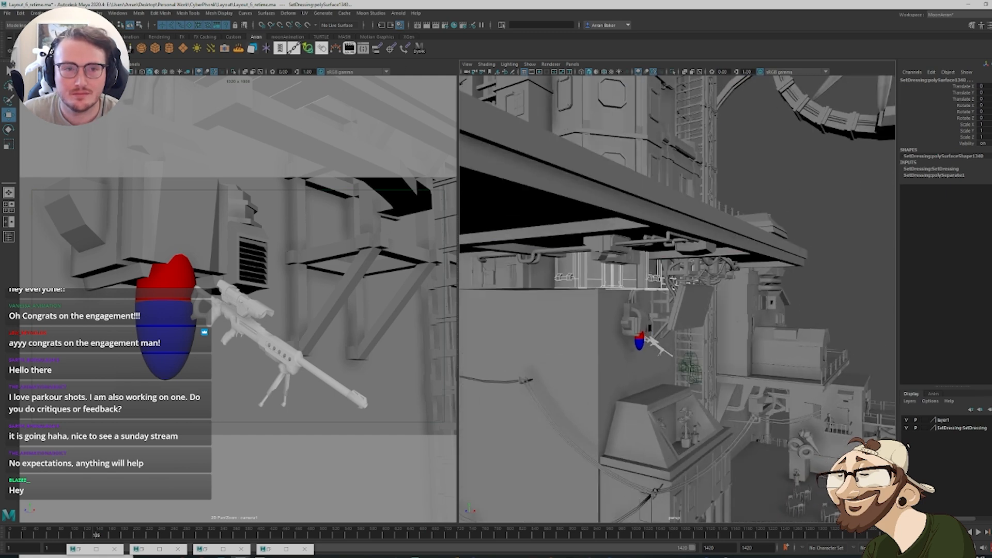
mouse_move(618, 227)
mouse_down()
mouse_move(617, 195)
mouse_move(653, 189)
mouse_move(641, 196)
mouse_move(662, 196)
mouse_move(675, 241)
mouse_move(674, 222)
mouse_move(622, 228)
mouse_up()
Select the leftover vertical panel beneath the platform edge and raise it as well
click(673, 213)
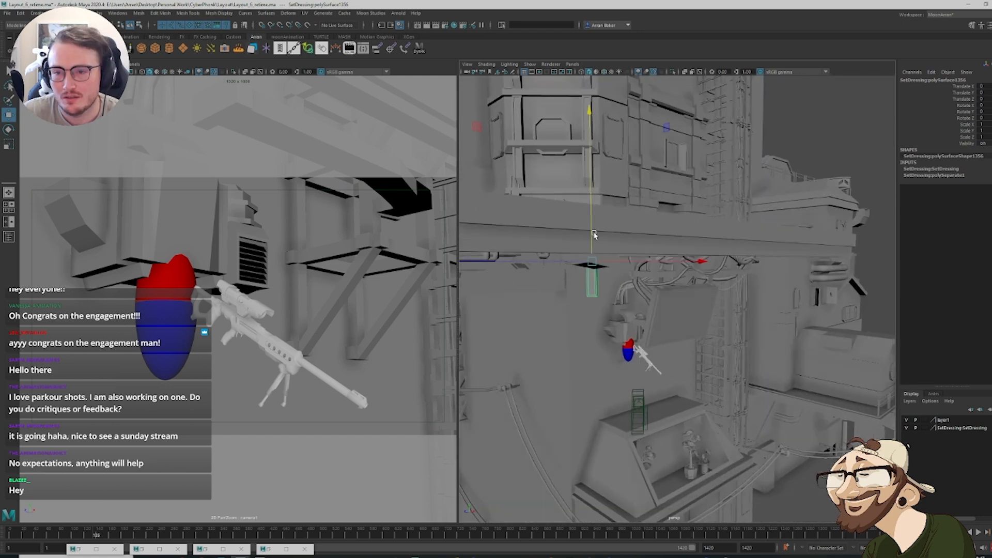
drag(584, 185, 584, 182)
mouse_move(584, 182)
alt+mouse_down()
mouse_move(609, 168)
mouse_move(586, 193)
alt+mouse_up()
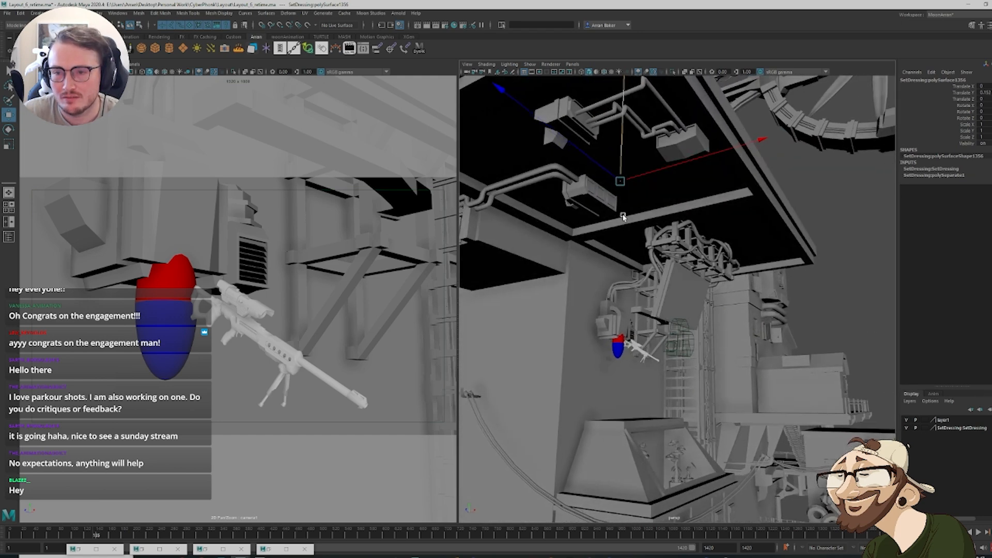
Select the scaffolding frame on the wall behind the sniper's rifle
alt+right_drag(578, 207, 600, 229)
mouse_move(601, 229)
alt+mouse_down()
mouse_move(630, 237)
mouse_move(596, 228)
alt+mouse_up()
alt+middle_drag(597, 229, 612, 207)
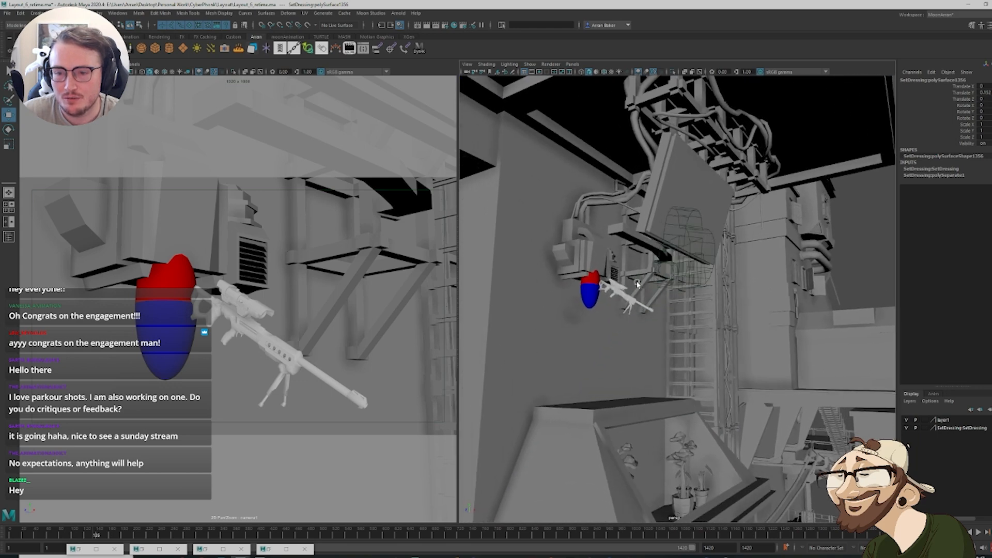
alt+right_drag(588, 233, 612, 255)
alt+drag(612, 254, 625, 255)
click(623, 241)
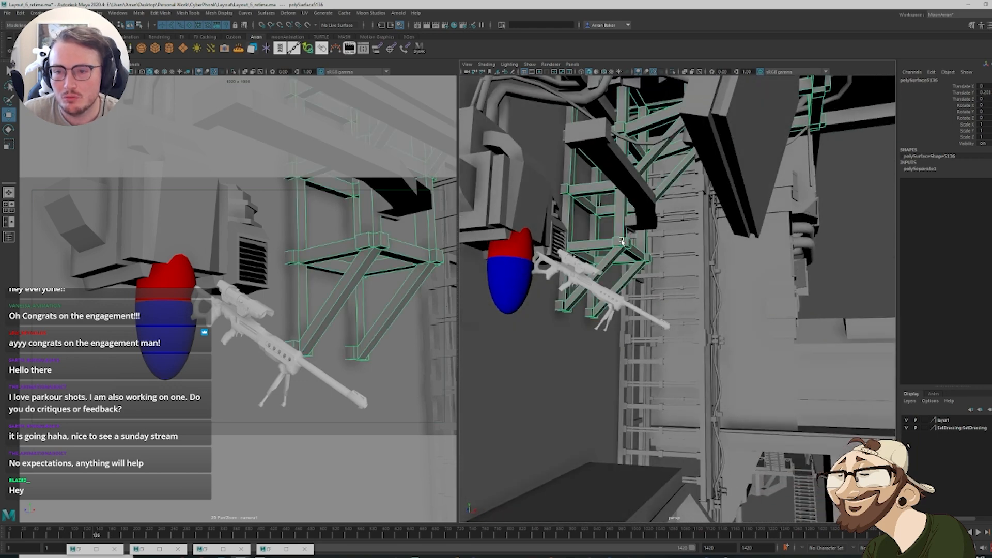
right_drag(624, 237, 607, 236)
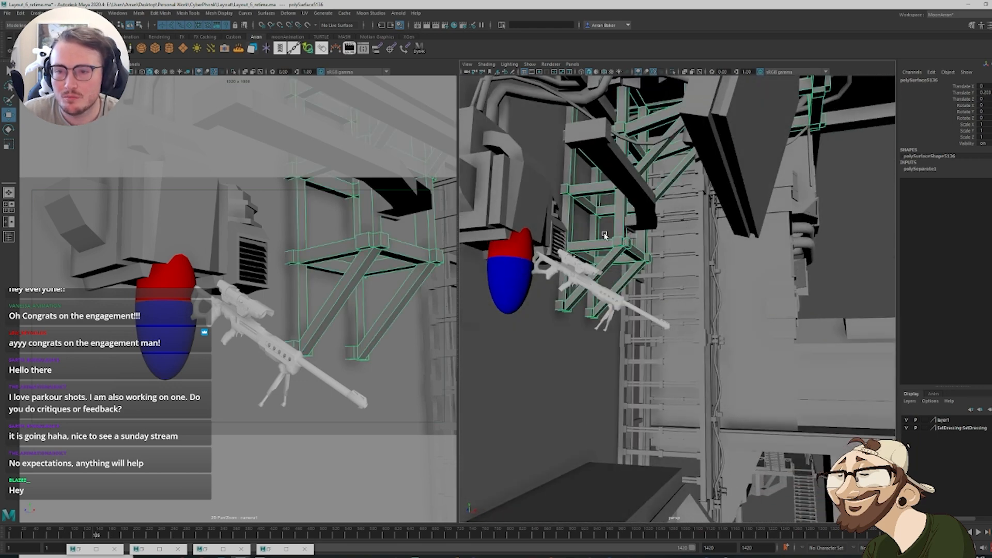
click(672, 73)
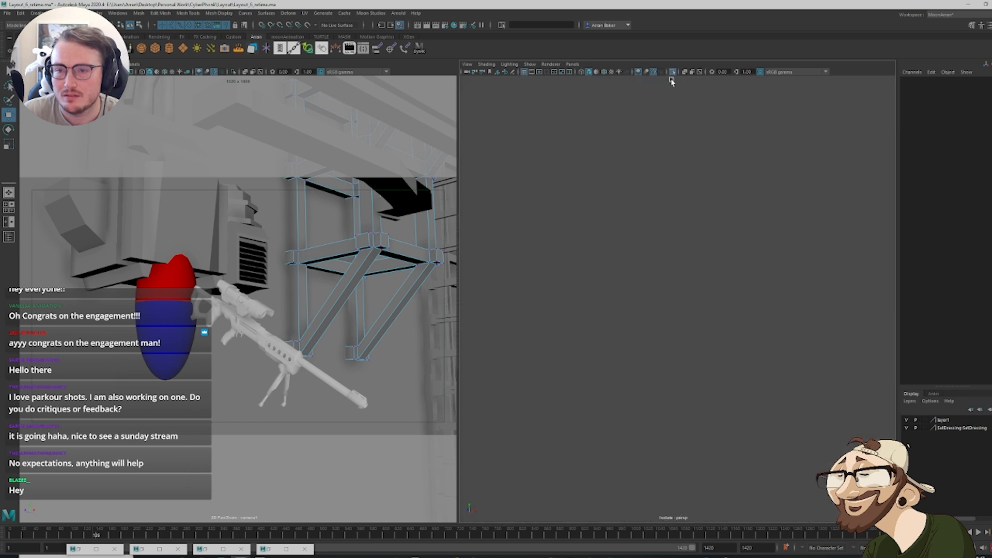
right_drag(618, 230, 623, 233)
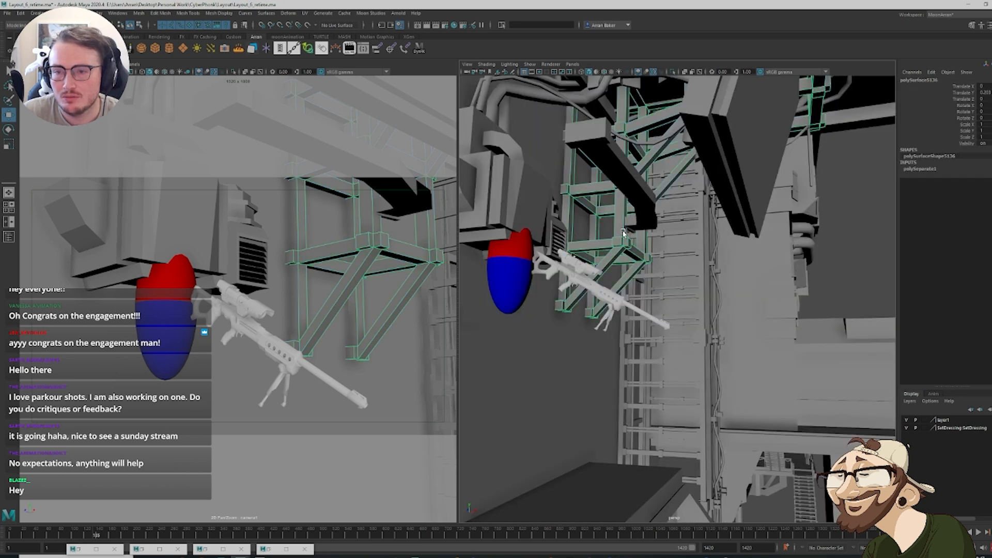
Isolate the selected scaffolding frame in the perspective view
click(677, 73)
click(681, 75)
click(673, 72)
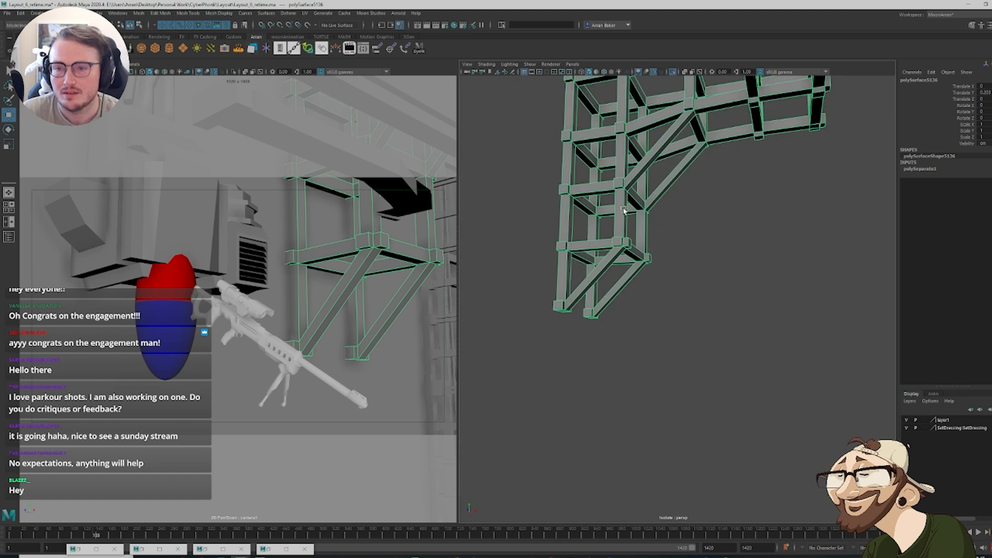
Select the vertices of the scaffolding's bottom bracket section, try lowering them with soft selection, and undo the move
right_drag(618, 212, 618, 216)
alt+drag(618, 216, 633, 228)
drag(654, 312, 493, 219)
drag(578, 222, 591, 296)
key(ctrl+z)
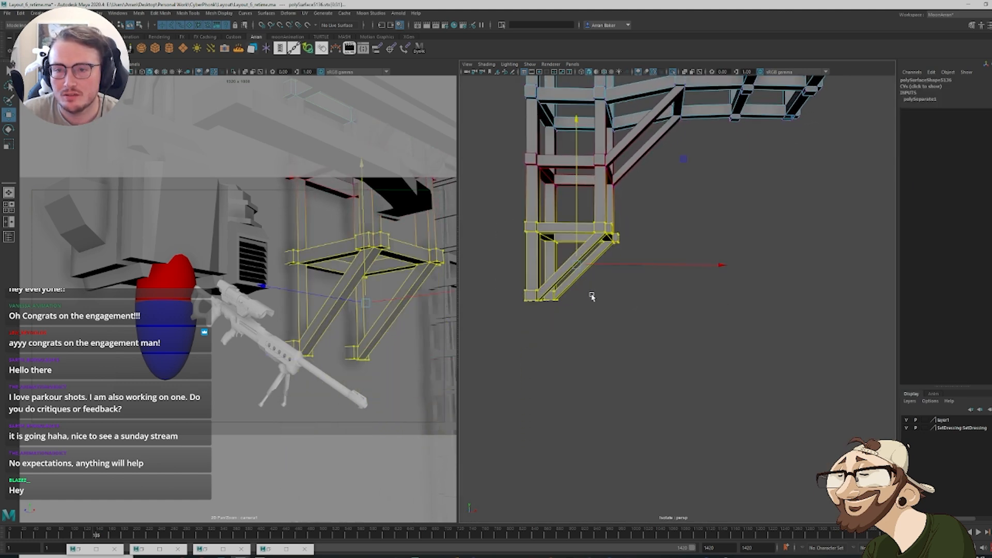
Turn off soft selection for the Move tool and lower the bracket vertices to lengthen the scaffolding's uprights
double_click(15, 114)
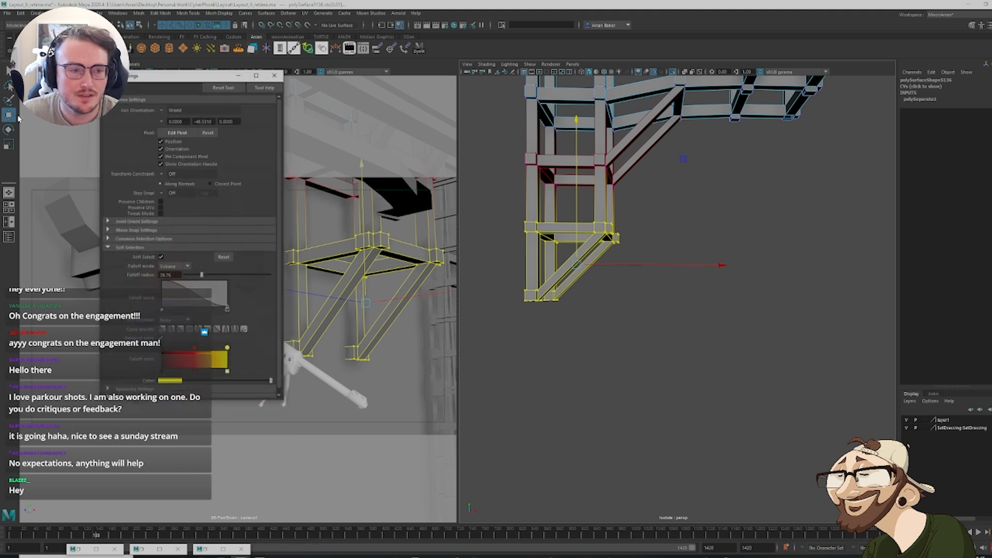
click(161, 255)
click(237, 73)
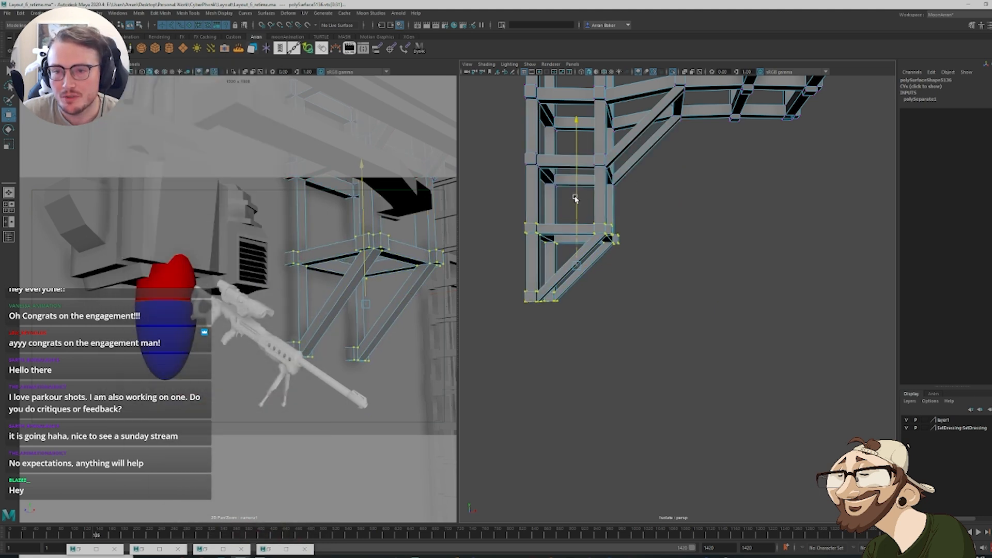
drag(575, 198, 575, 293)
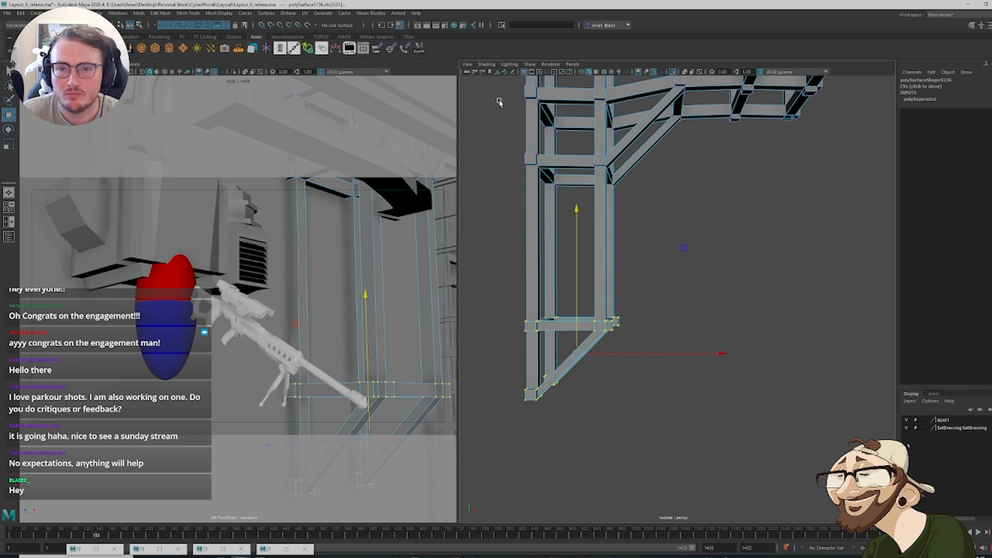
Show the full scene again and lower the scaffolding's bracket vertices beneath the red-and-blue sphere at the frame where it reaches the scaffolding
click(673, 71)
alt+drag(666, 234, 591, 416)
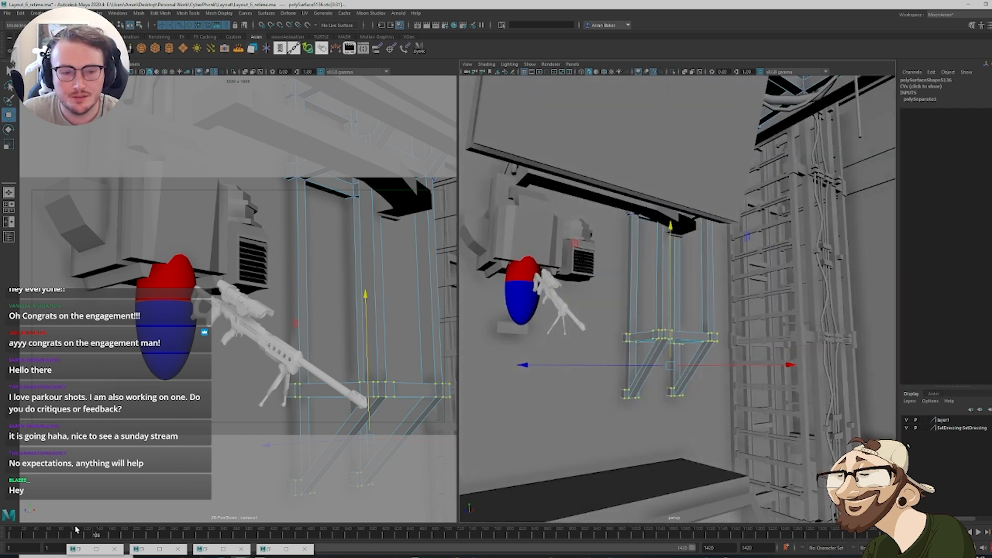
mouse_move(76, 529)
mouse_down()
mouse_move(246, 518)
mouse_move(216, 523)
mouse_up()
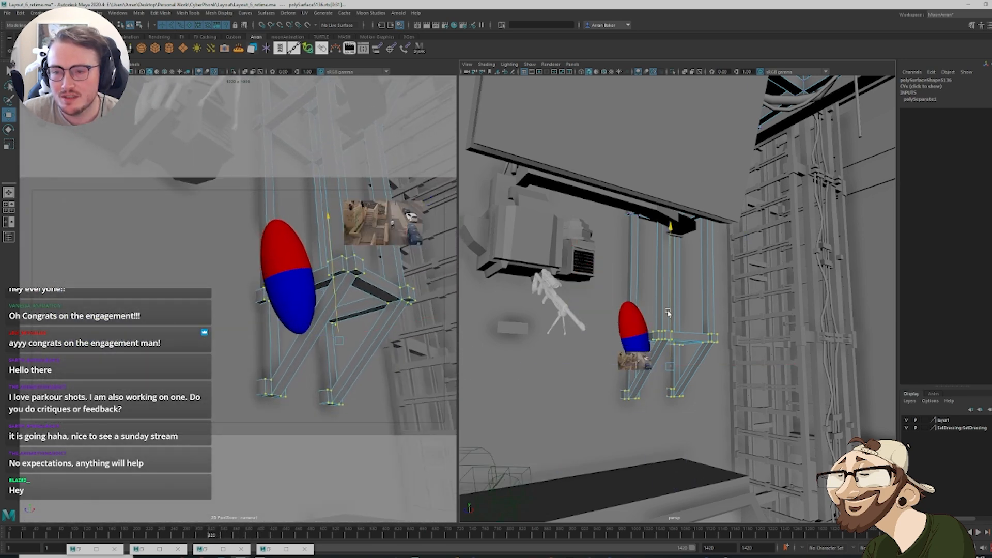
drag(668, 312, 651, 373)
mouse_move(638, 302)
alt+mouse_down()
mouse_move(671, 310)
mouse_move(645, 316)
alt+mouse_up()
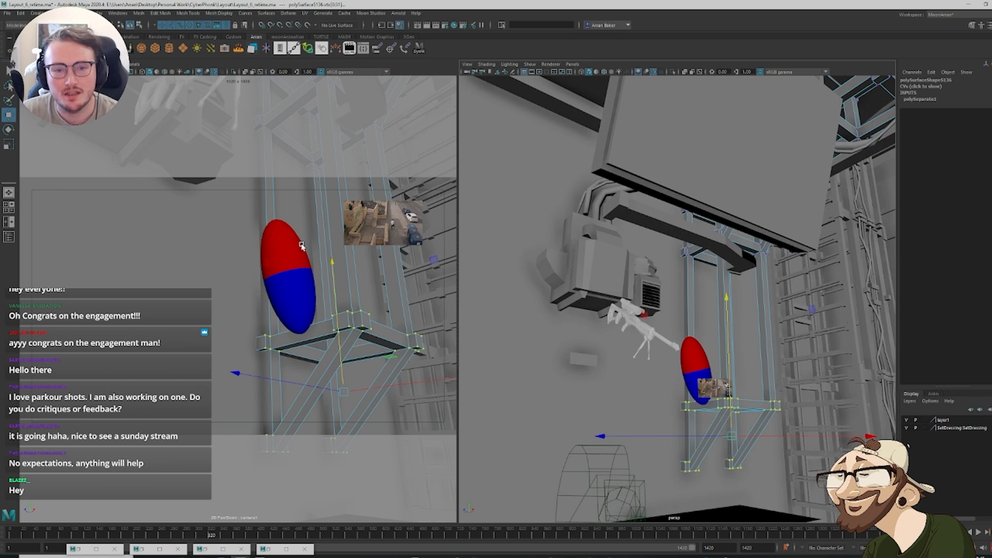
Play the animation from the start to check the lengthened scaffolding in the camera view
drag(208, 537, 31, 509)
key(alt+v)
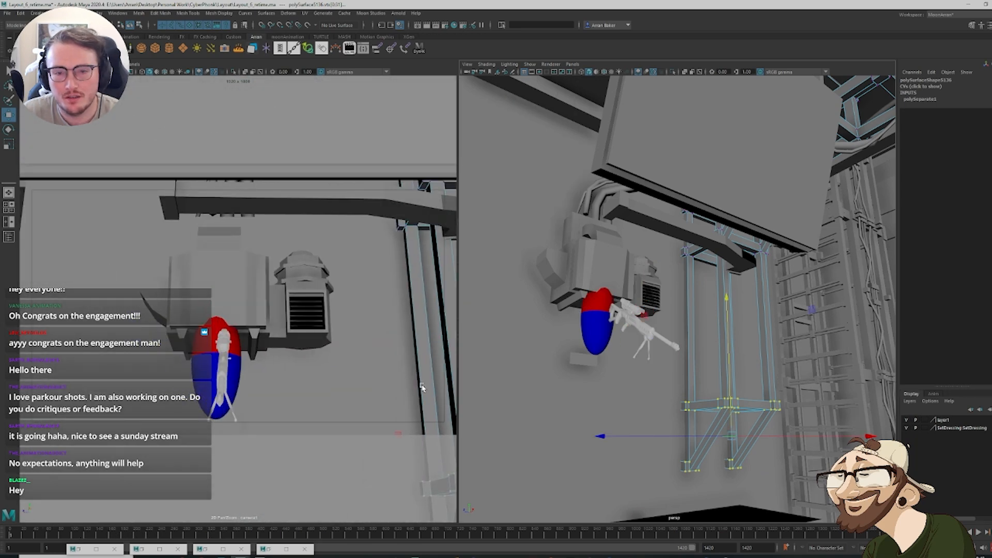
mouse_move(326, 332)
alt+middle_down()
mouse_move(347, 343)
mouse_move(331, 341)
alt+middle_up()
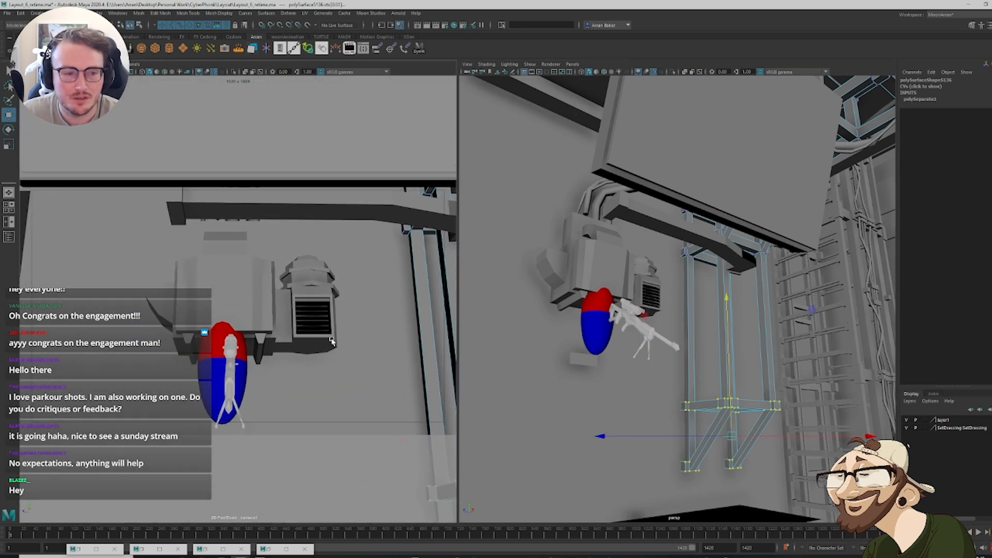
Select the wall-mounted machine with its vent slats and slide the whole unit along the wall, away from the scaffolding
alt+drag(727, 342, 546, 221)
click(658, 266)
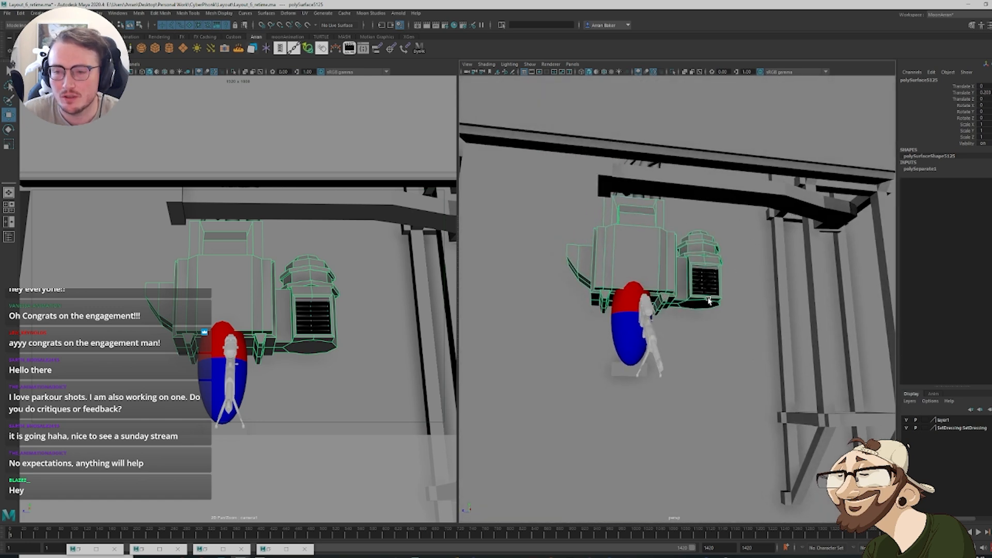
alt+drag(709, 301, 659, 296)
scroll(661, 294, up, 5)
click(672, 235)
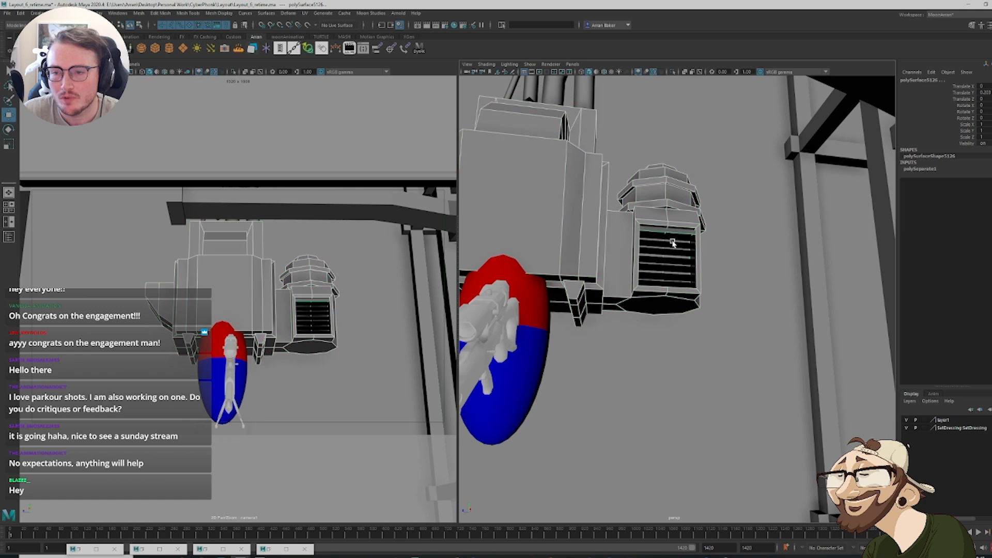
click(672, 248)
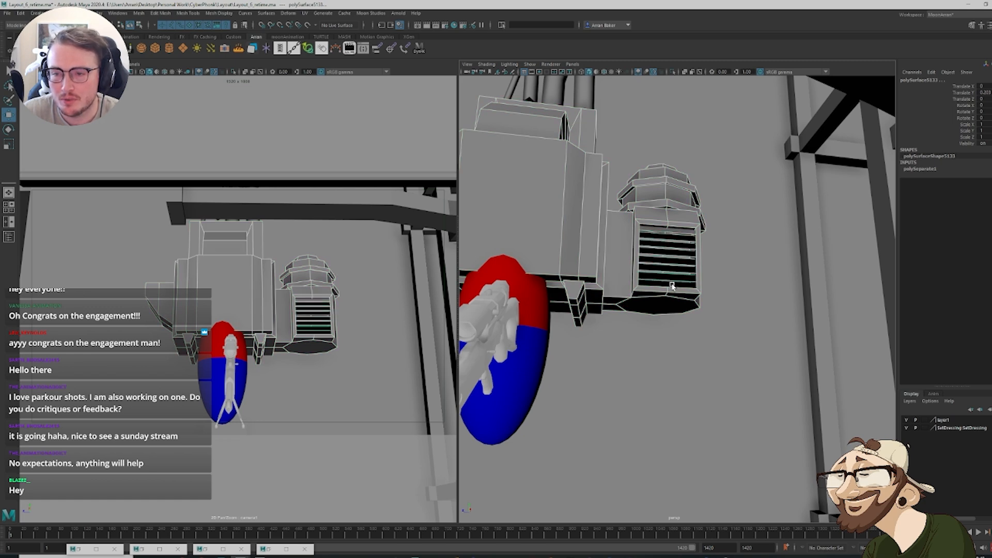
alt+middle_drag(667, 261, 874, 389)
scroll(690, 284, down, 6)
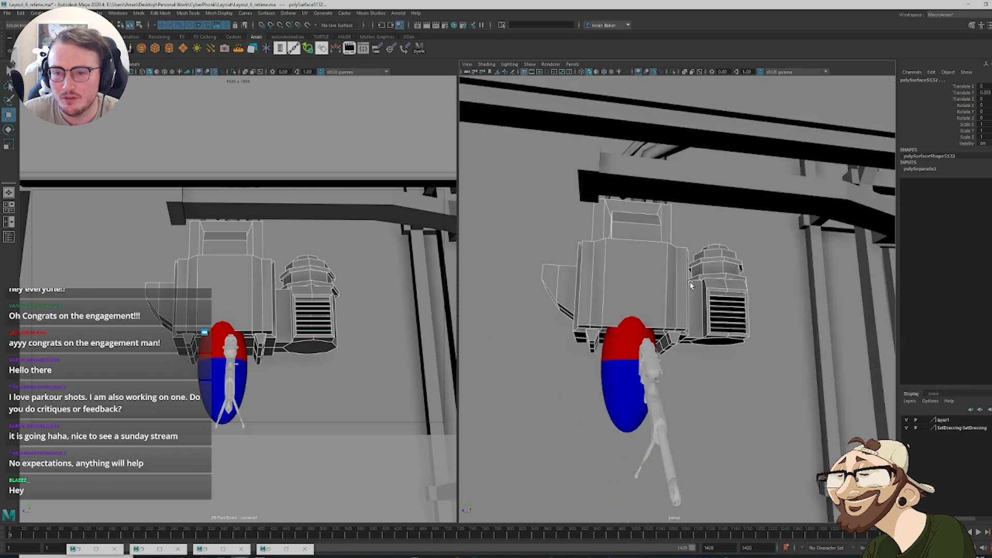
scroll(670, 305, down, 3)
alt+drag(677, 404, 635, 321)
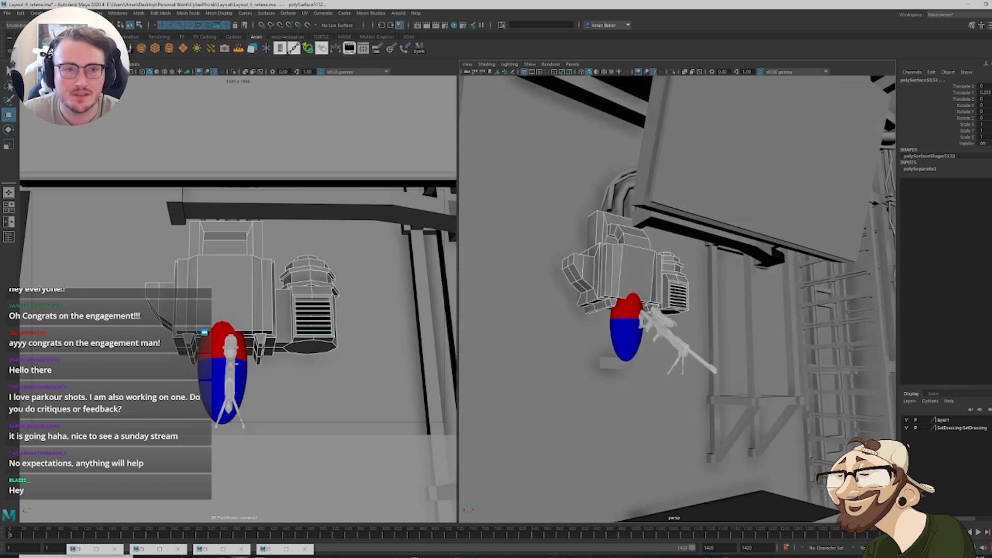
drag(624, 302, 622, 328)
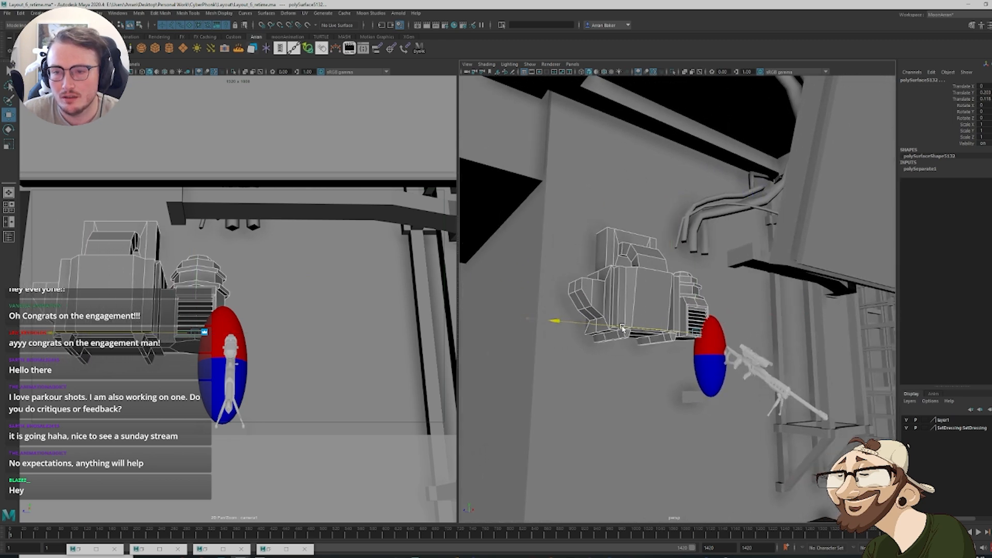
Select the four pipes that hang above the machine's former position and isolate them in the perspective view
drag(697, 285, 617, 222)
click(616, 223)
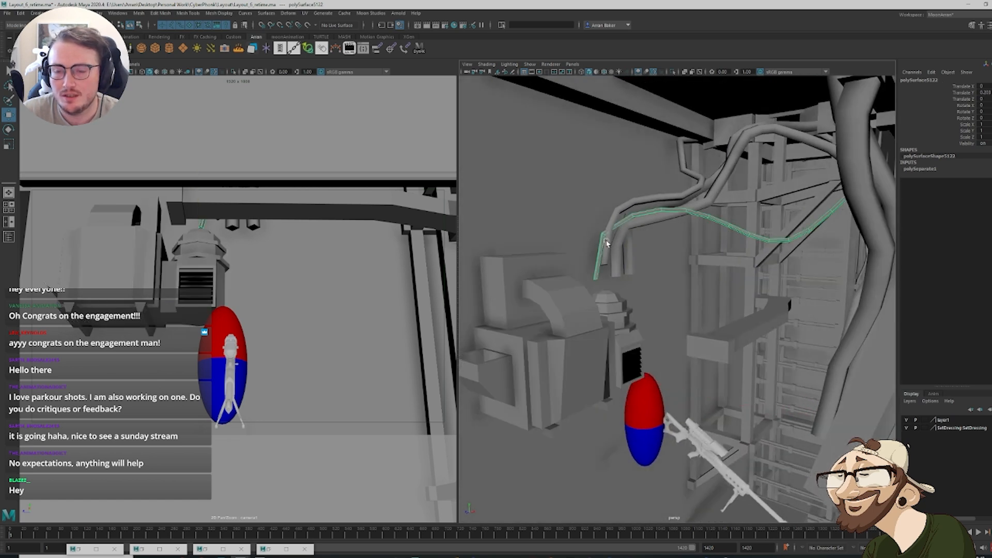
shift+click(607, 243)
click(609, 251)
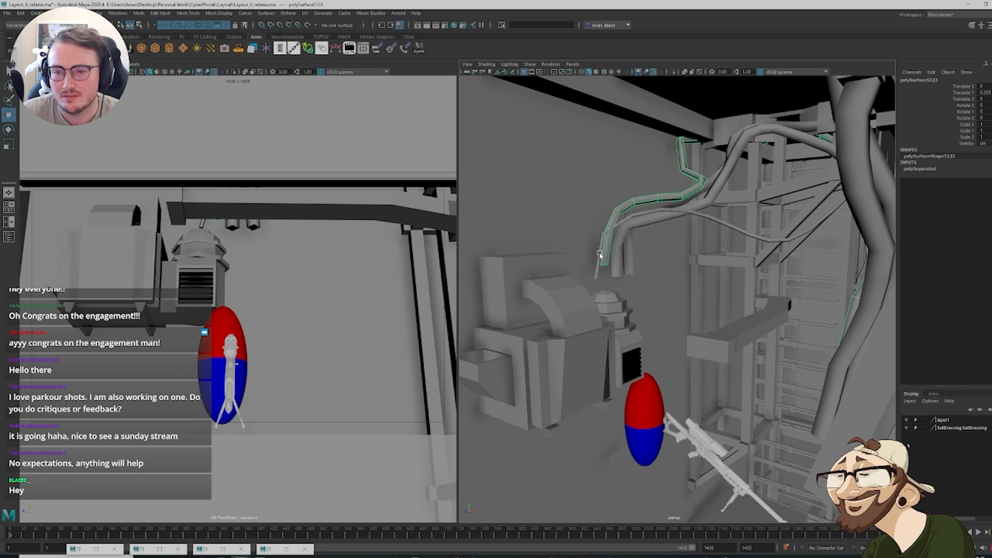
shift+click(600, 255)
shift+click(618, 260)
shift+click(627, 262)
alt+drag(625, 294, 632, 272)
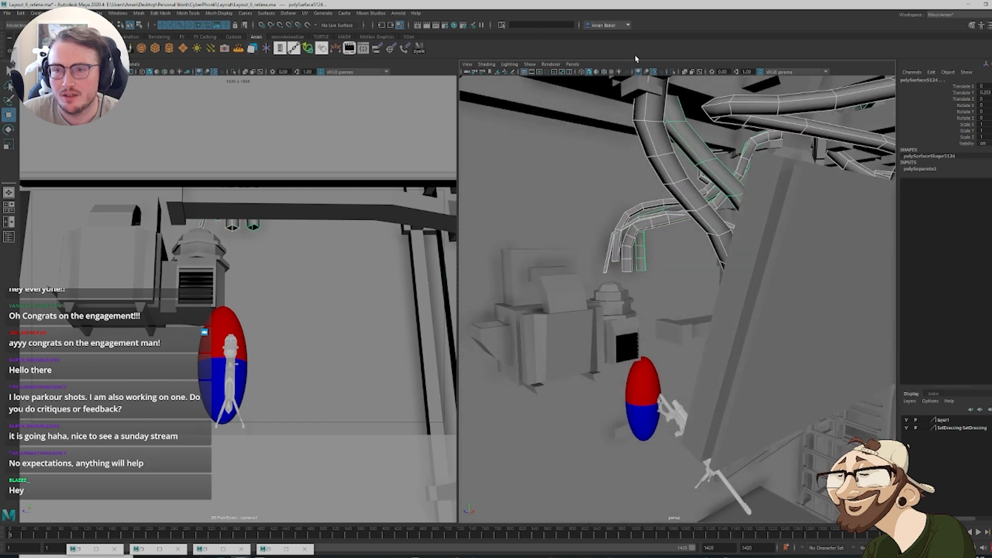
key(ctrl+1)
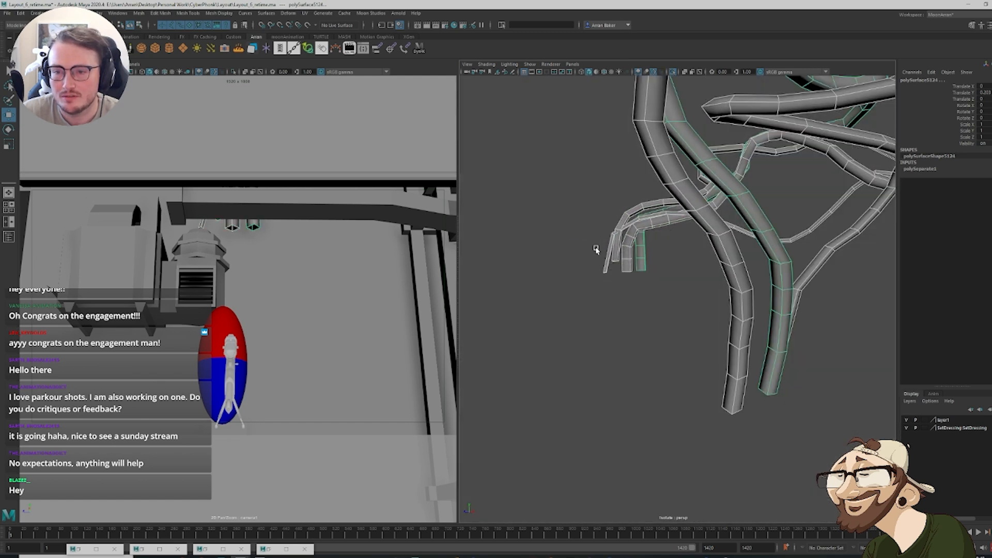
Combine the isolated pipes into a single mesh
right_click(641, 261)
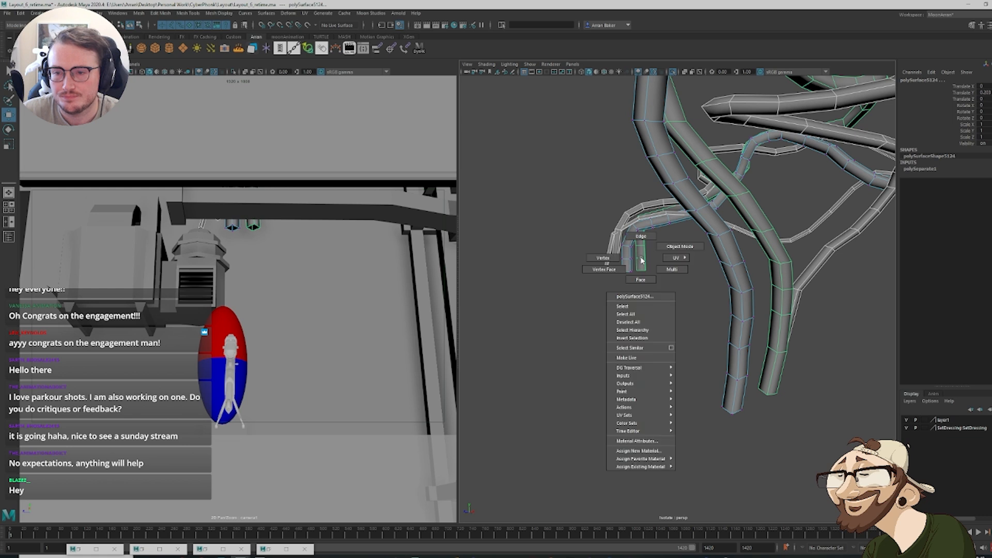
right_drag(615, 247, 645, 274)
click(619, 292)
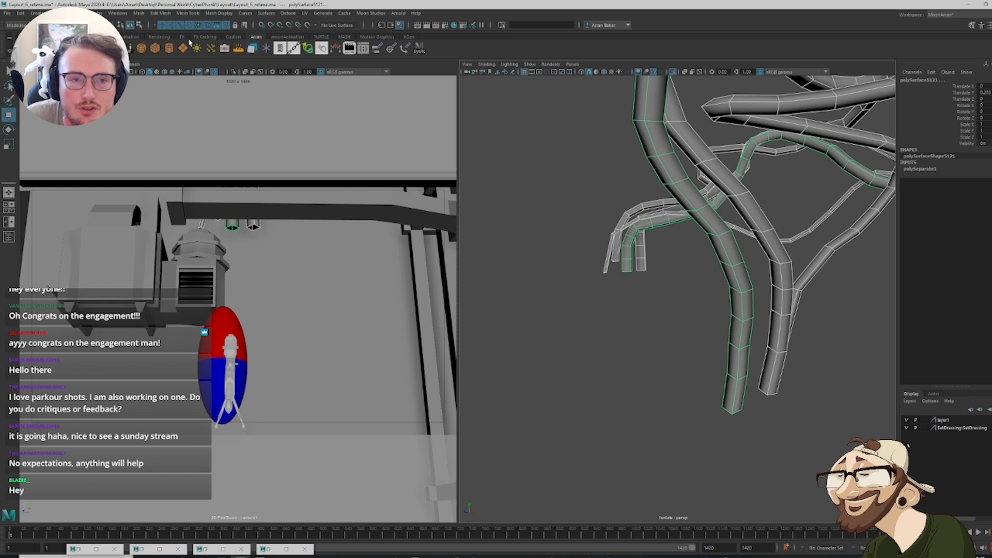
click(140, 13)
click(165, 42)
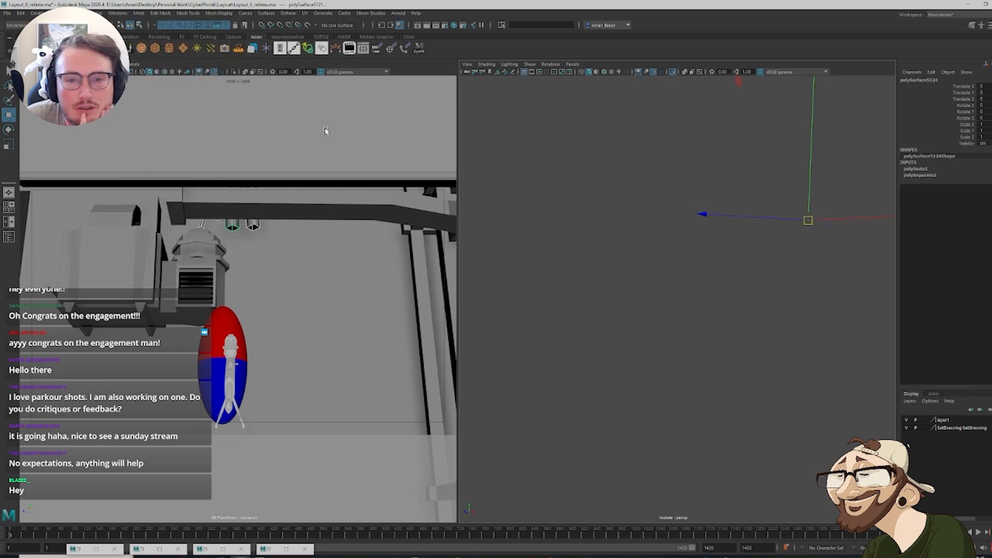
Select the pipes' end vertices, turn on soft selection, and shift them along the wall to meet the relocated machine in the full scene
right_drag(616, 273, 589, 253)
drag(568, 303, 674, 253)
double_click(9, 114)
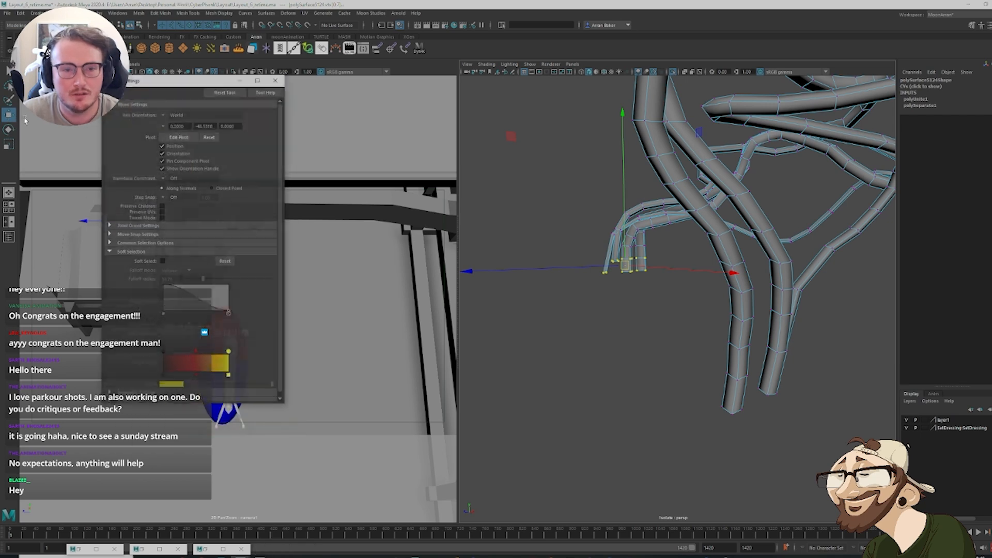
click(160, 255)
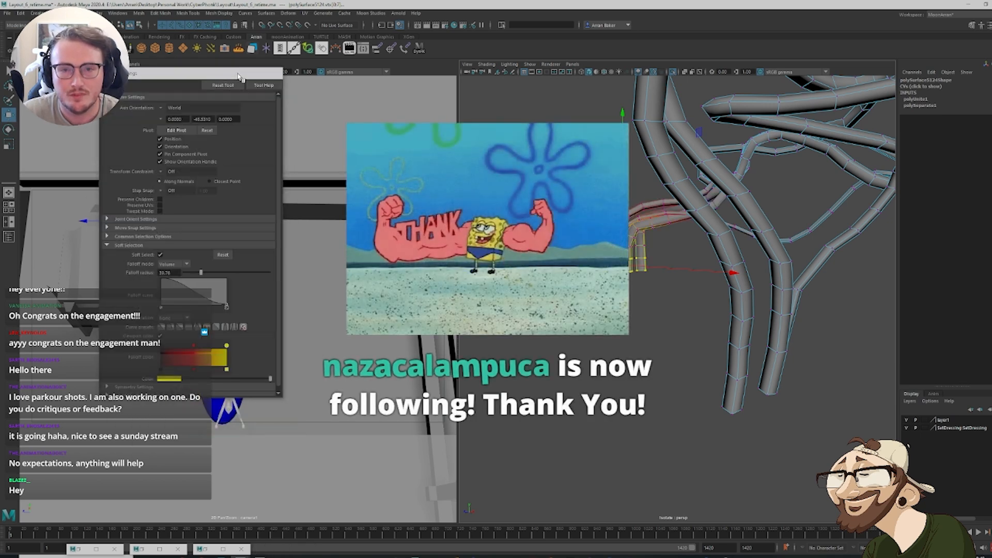
click(237, 73)
click(670, 71)
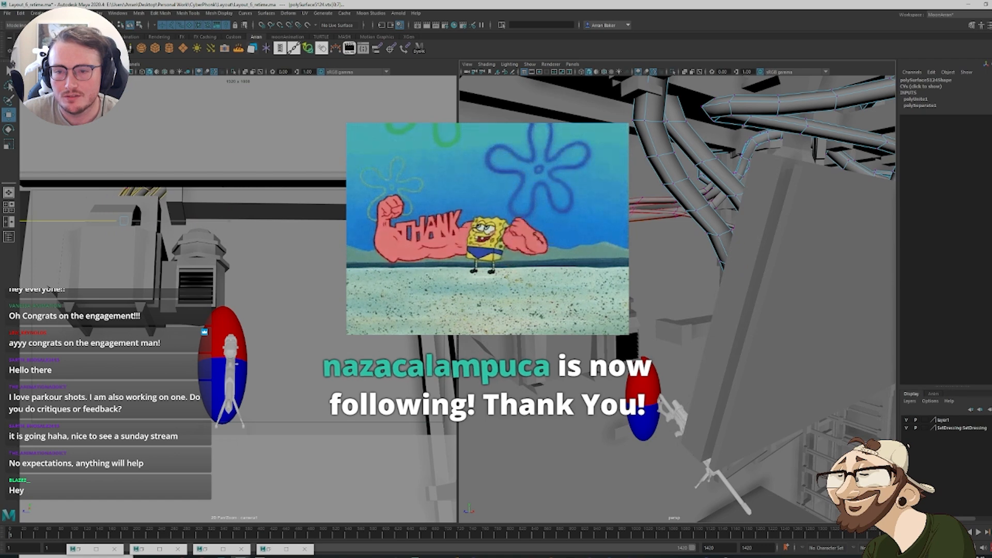
alt+drag(563, 248, 650, 285)
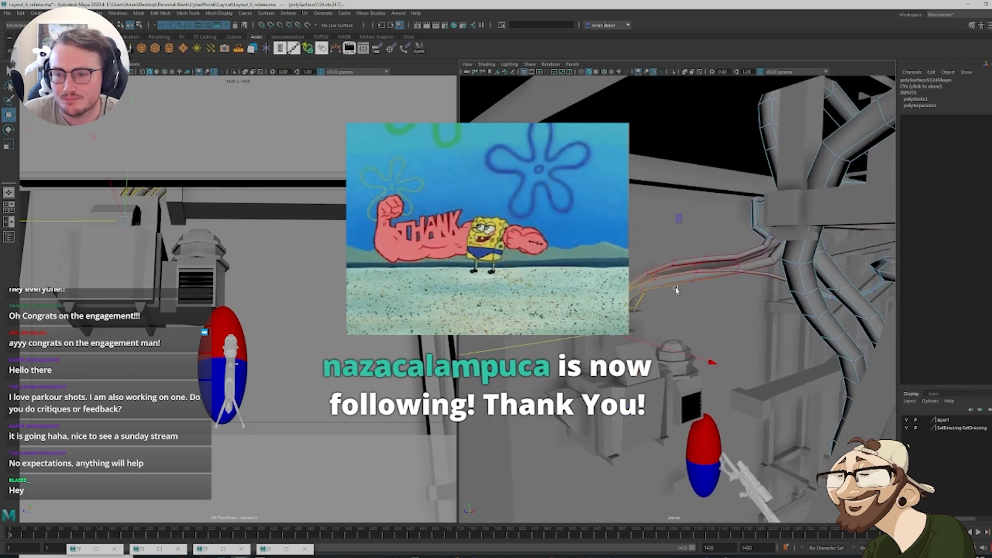
Select the vertices midway along the pipes, shift them slightly along Z with soft selection, and return to object mode
click(695, 266)
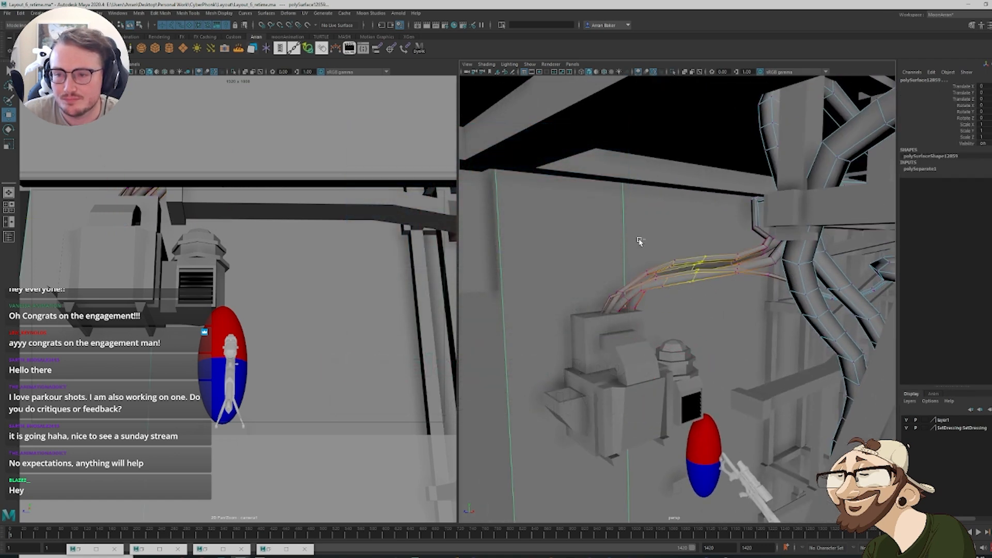
click(667, 285)
scroll(692, 278, down, 4)
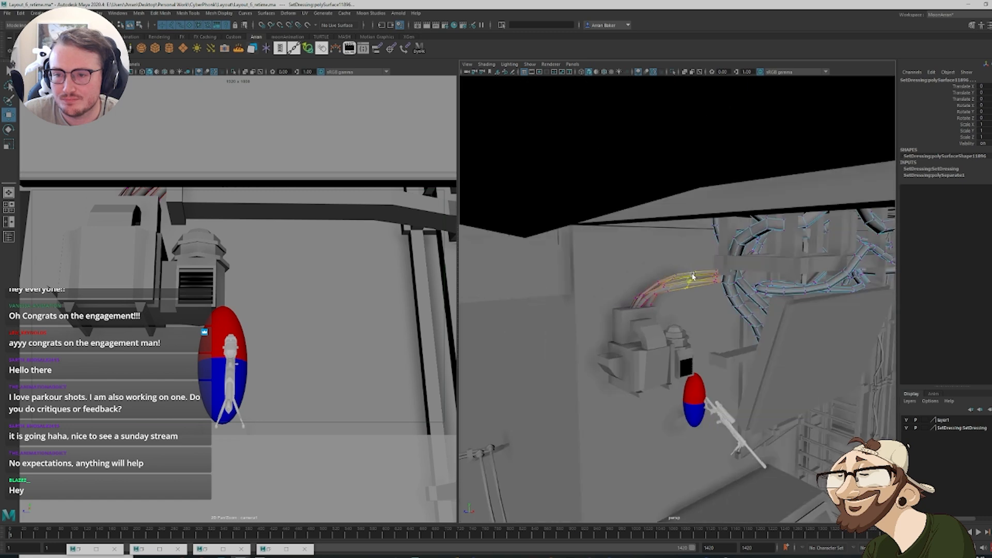
alt+drag(641, 286, 612, 253)
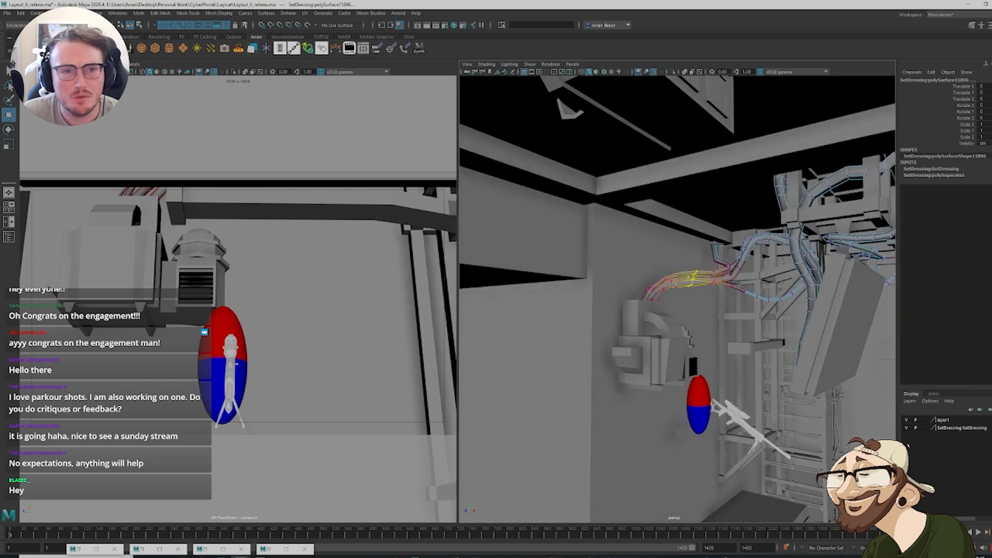
key(w)
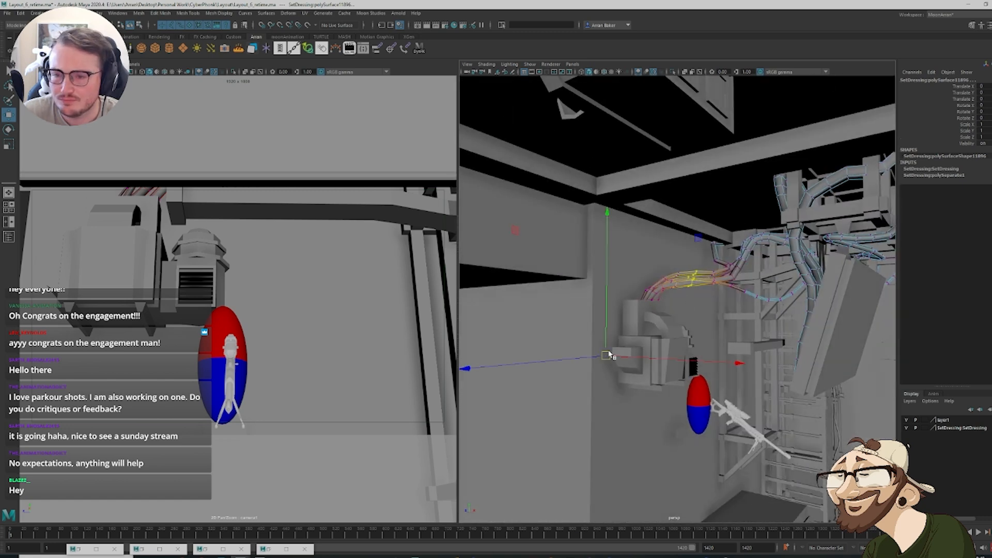
mouse_move(588, 360)
mouse_down()
mouse_move(571, 361)
mouse_move(587, 361)
mouse_up()
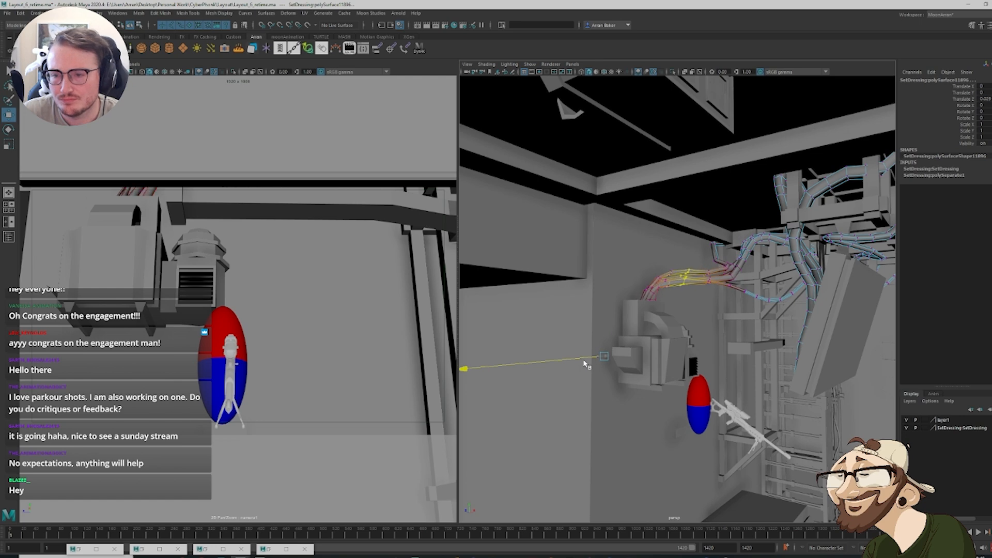
alt+drag(665, 309, 653, 300)
right_drag(670, 284, 693, 276)
Select the wall-mounted machine and examine its placement relative to the red-and-blue sphere and the rifle, ending with nothing selected
click(687, 333)
alt+drag(696, 333, 658, 278)
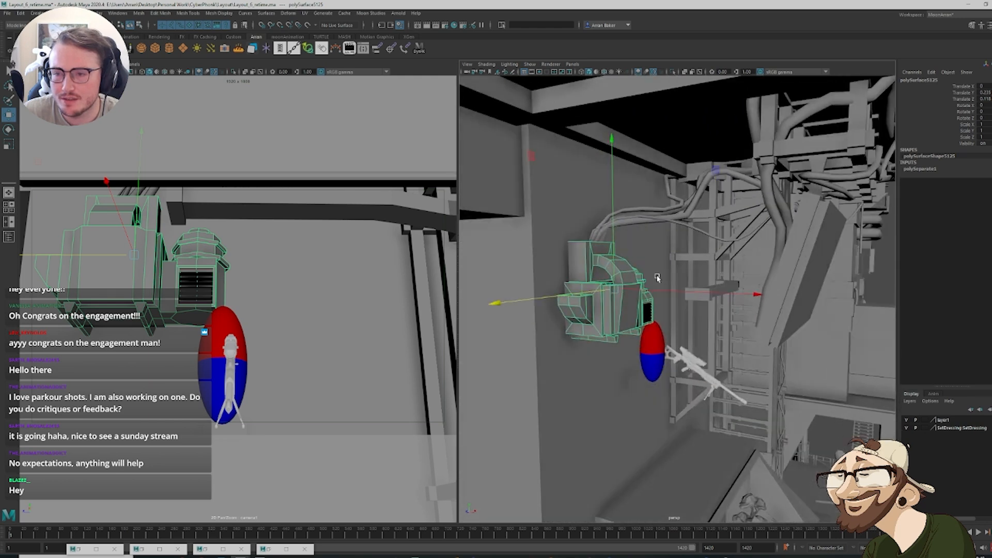
alt+middle_drag(671, 285, 661, 248)
scroll(661, 248, up, 6)
alt+middle_drag(602, 288, 663, 257)
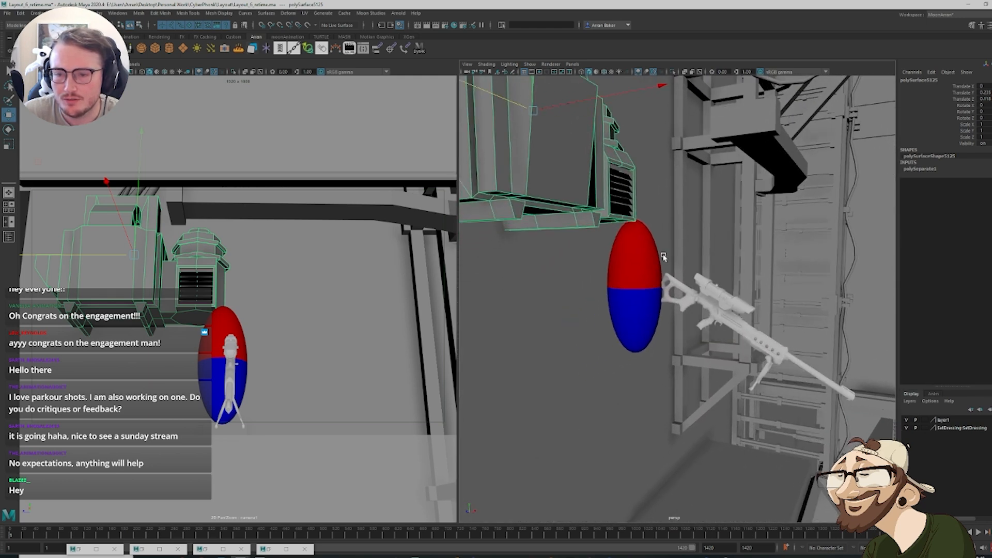
click(607, 352)
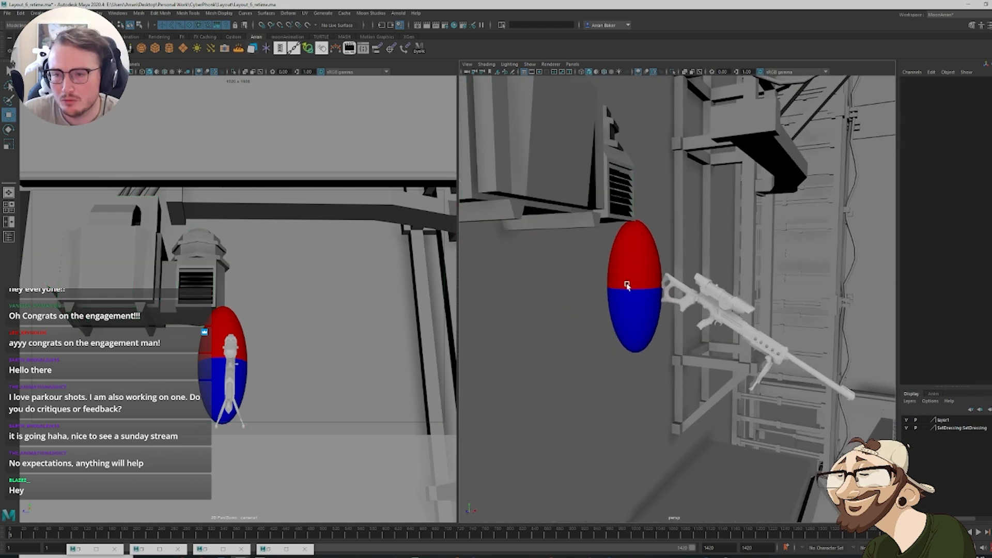
alt+middle_drag(626, 286, 621, 322)
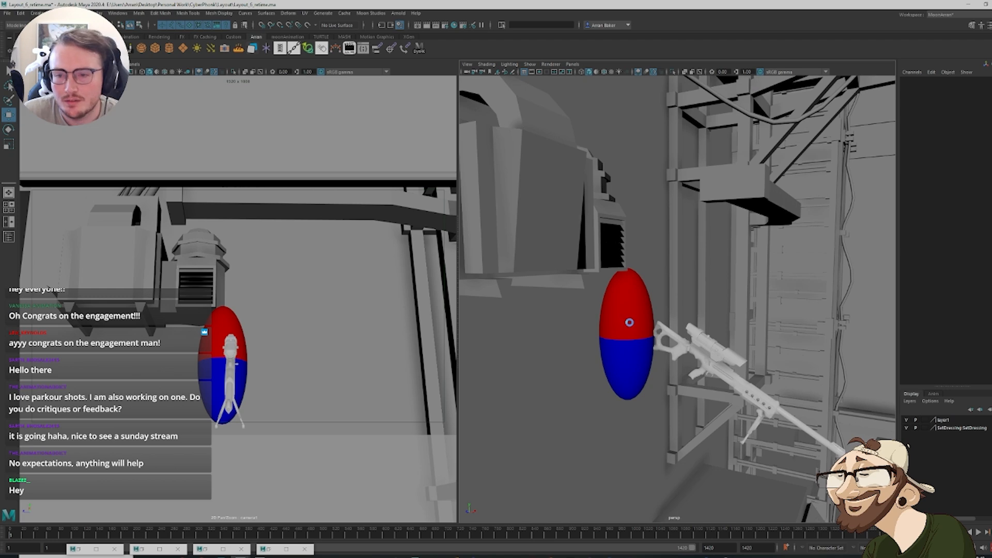
Select the red-and-blue sphere and bring up its animation curves in the Graph Editor
click(627, 357)
mouse_move(25, 532)
mouse_down()
mouse_move(192, 525)
mouse_move(8, 525)
mouse_up()
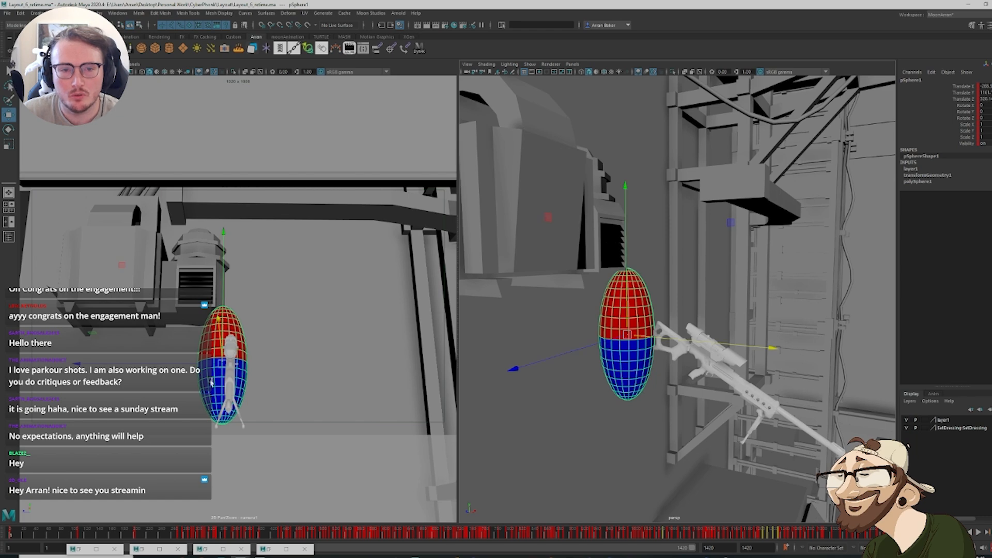
scroll(629, 324, down, 3)
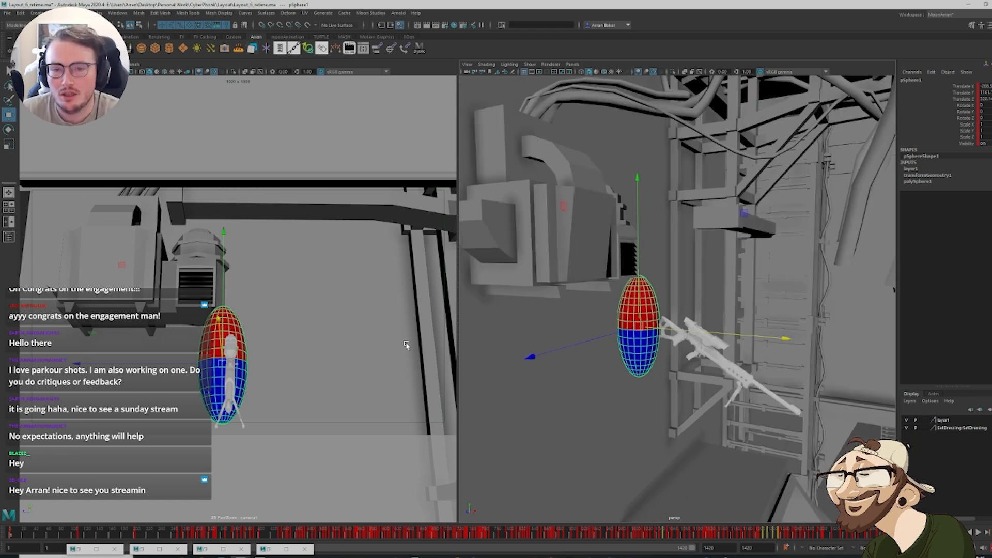
scroll(635, 364, down, 3)
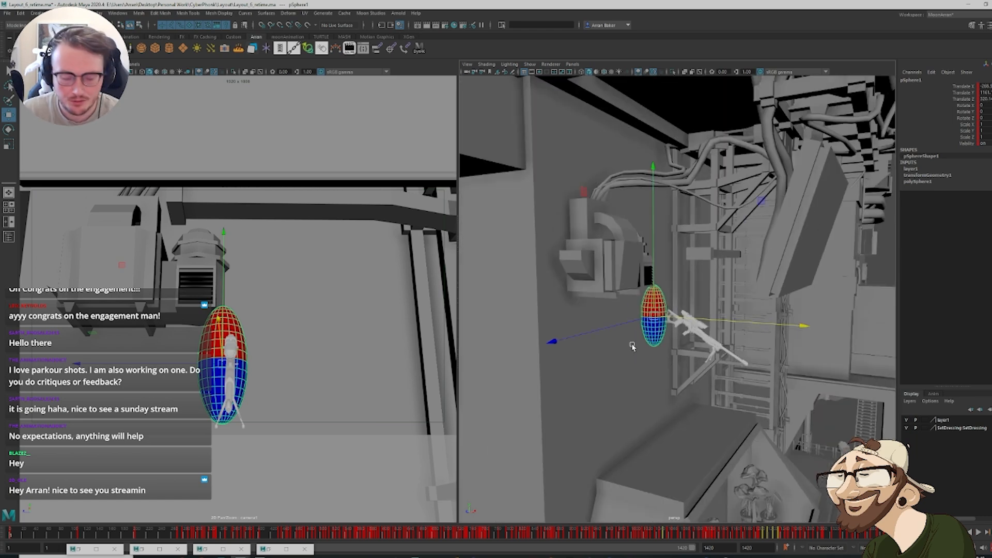
key(g)
click(227, 179)
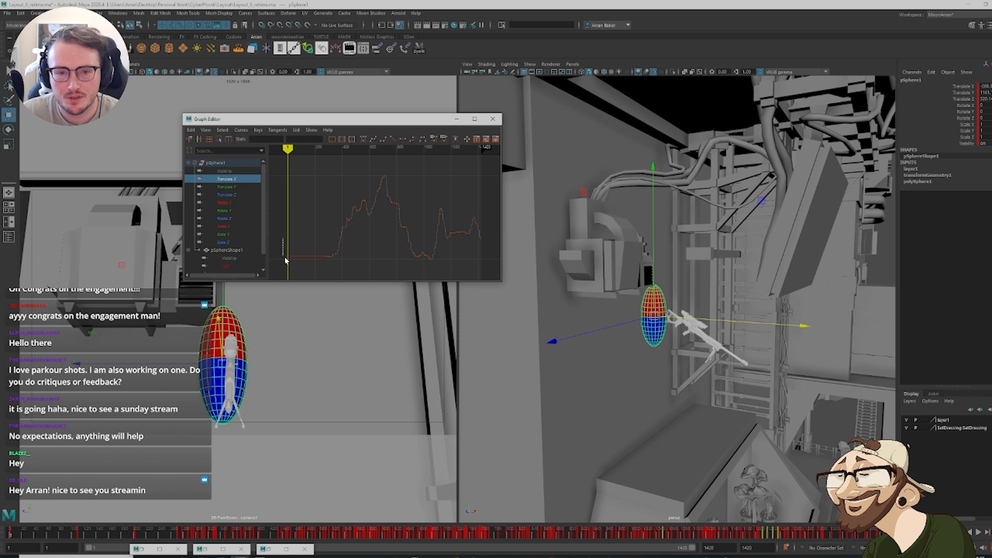
drag(286, 258, 345, 275)
click(320, 238)
drag(280, 246, 453, 275)
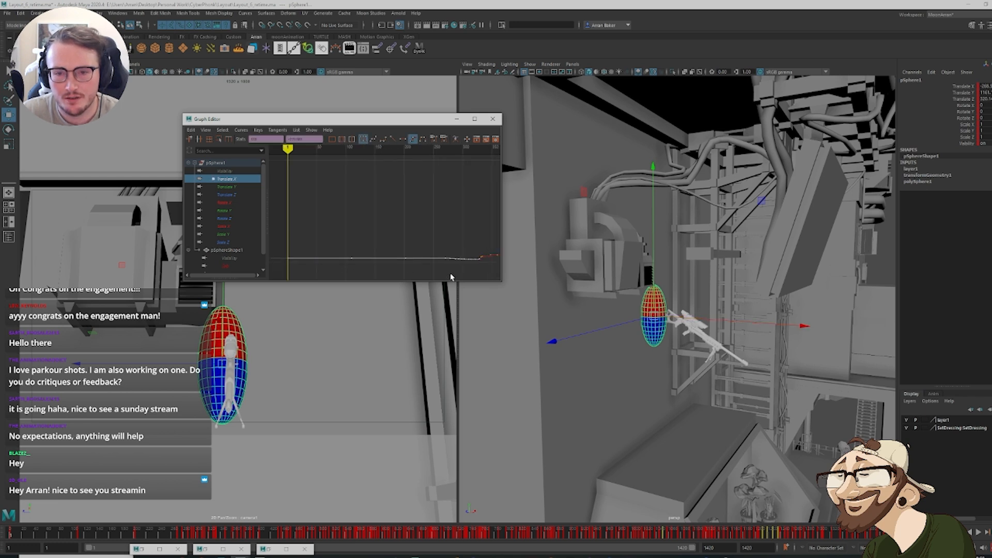
Select the flat opening keys of the sphere's Translate Z curve and go to frame 278, where the curve starts to drop
click(229, 196)
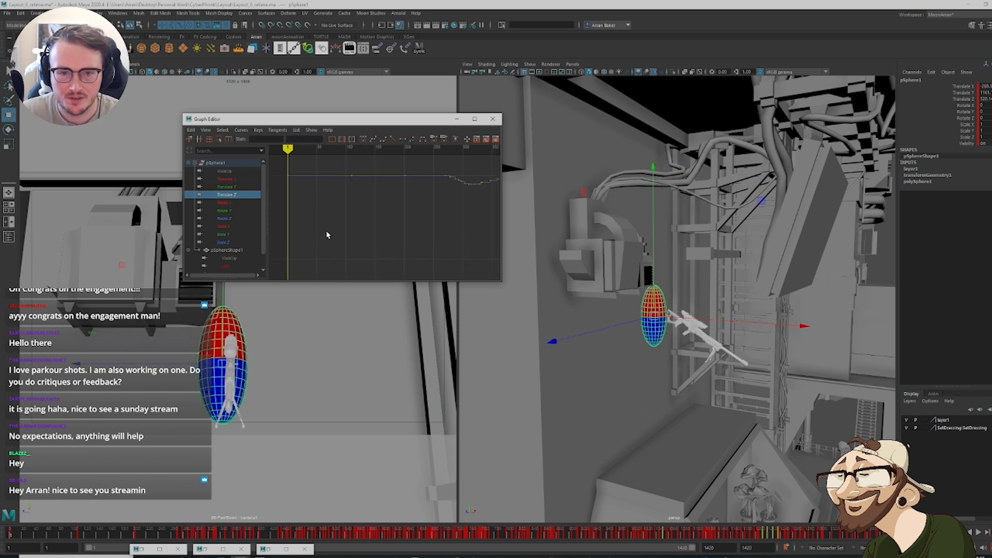
click(444, 245)
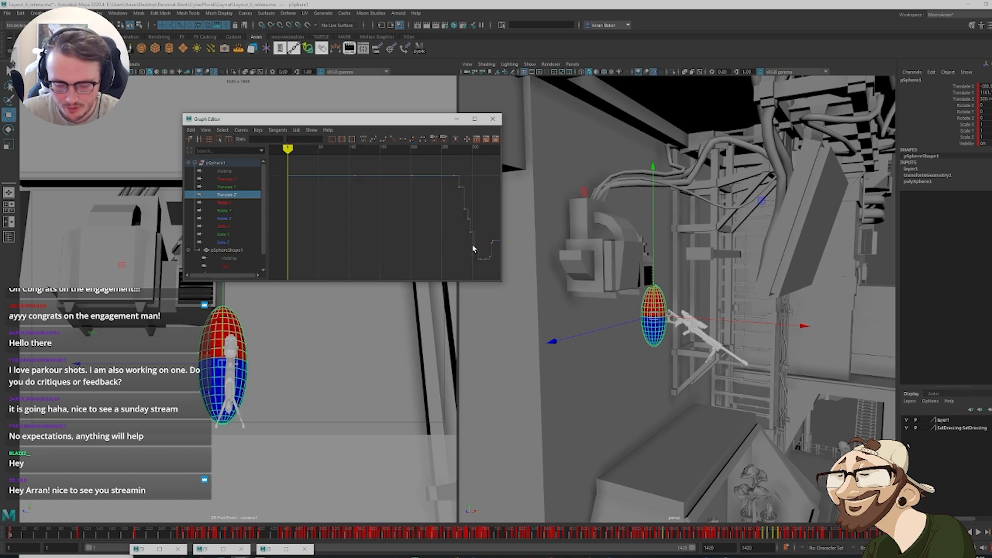
mouse_move(473, 248)
mouse_down()
mouse_move(476, 266)
mouse_move(471, 250)
mouse_move(271, 153)
mouse_up()
key(comma)
key(comma)
key(comma)
key(comma)
key(comma)
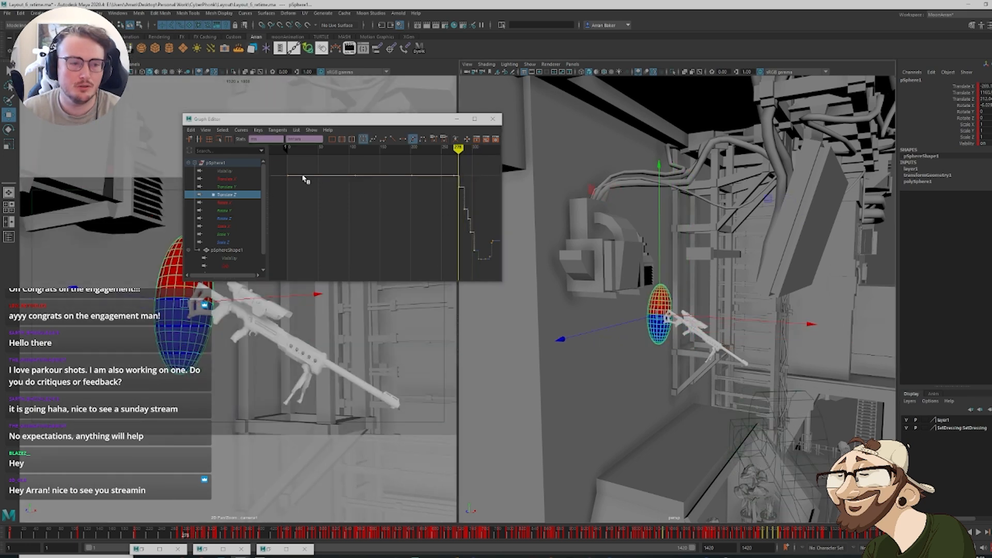
Undo the first key adjustment and raise the selected Translate Z keys to shift the sphere along the wall away from the rifle
alt+drag(672, 314, 625, 308)
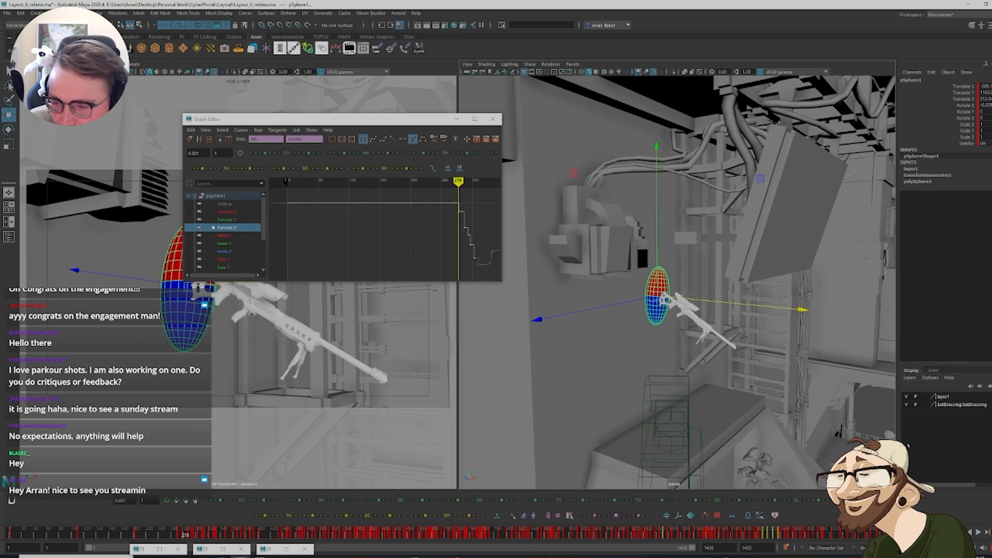
key(ctrl+z)
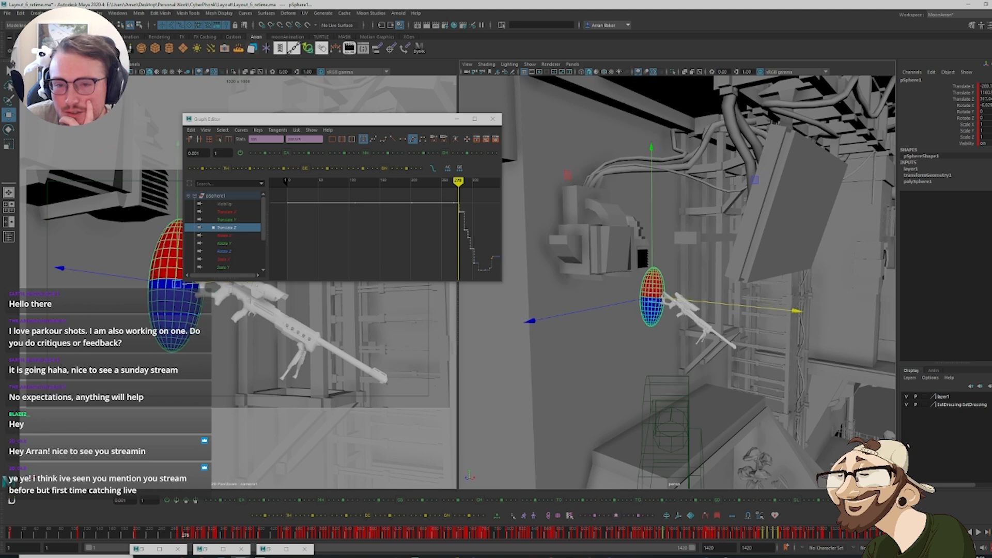
middle_drag(393, 233, 422, 219)
alt+drag(658, 361, 619, 357)
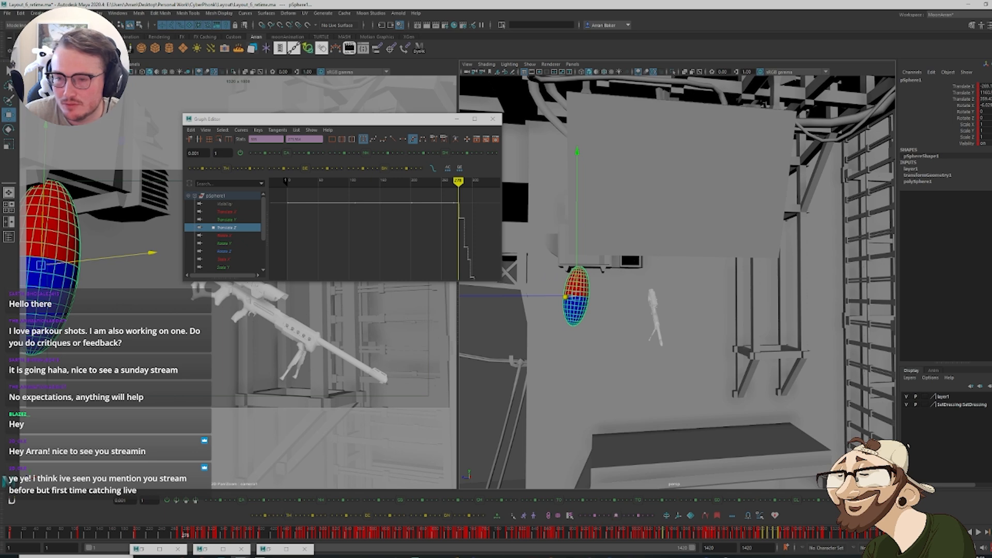
middle_drag(671, 405, 685, 410)
alt+drag(635, 379, 665, 387)
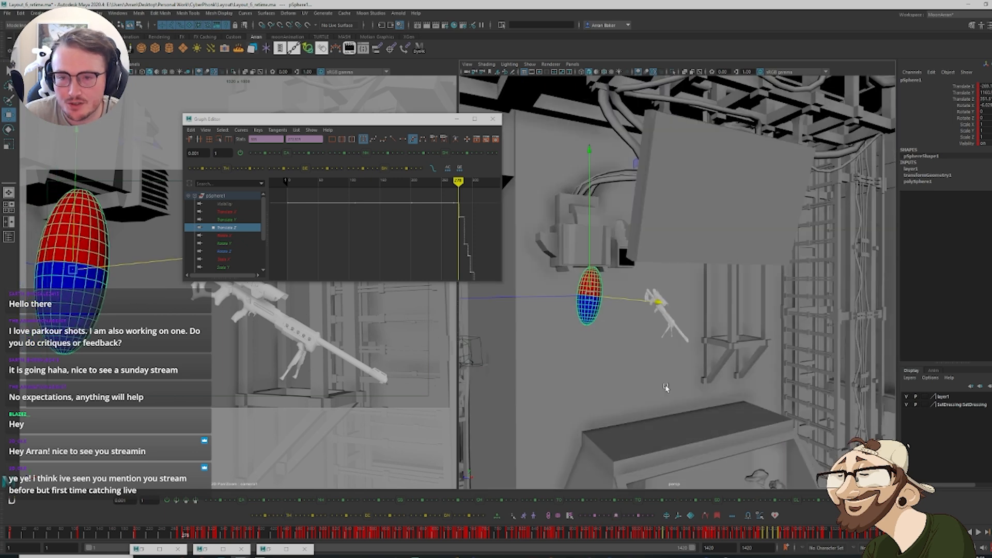
Display the sphere's Translate Y curve and frame its keys around the end of the flat opening section
click(221, 219)
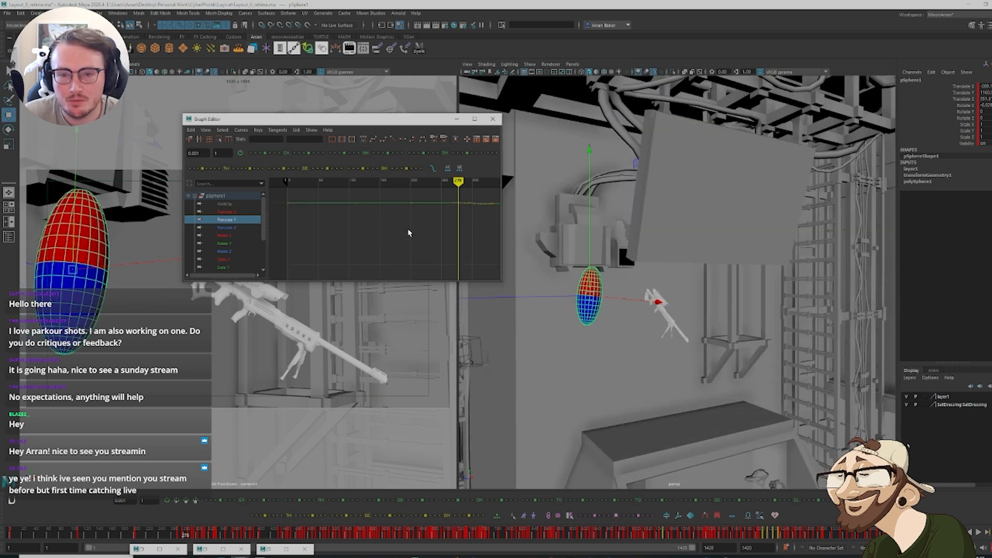
key(f)
drag(340, 187, 344, 187)
key(f)
click(386, 249)
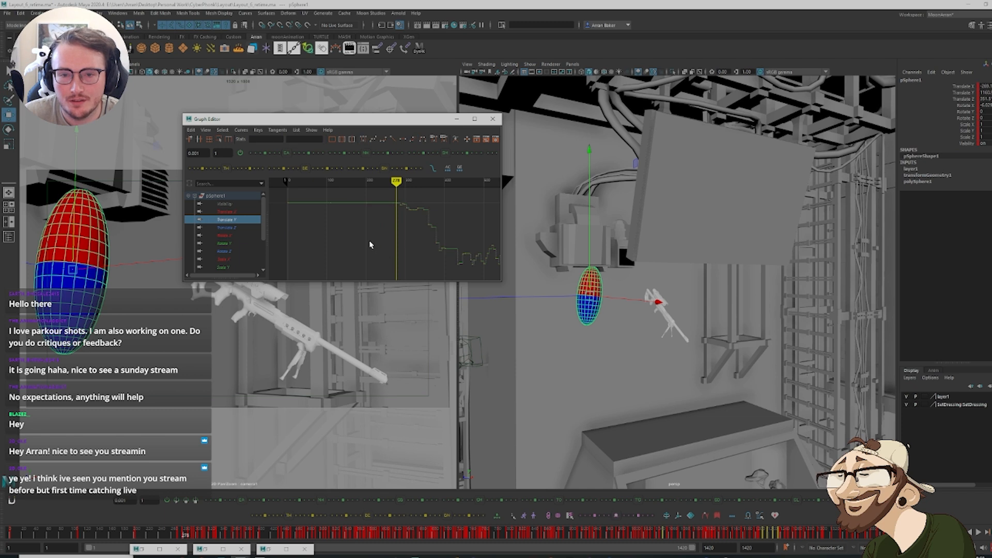
key(f)
drag(396, 222, 319, 196)
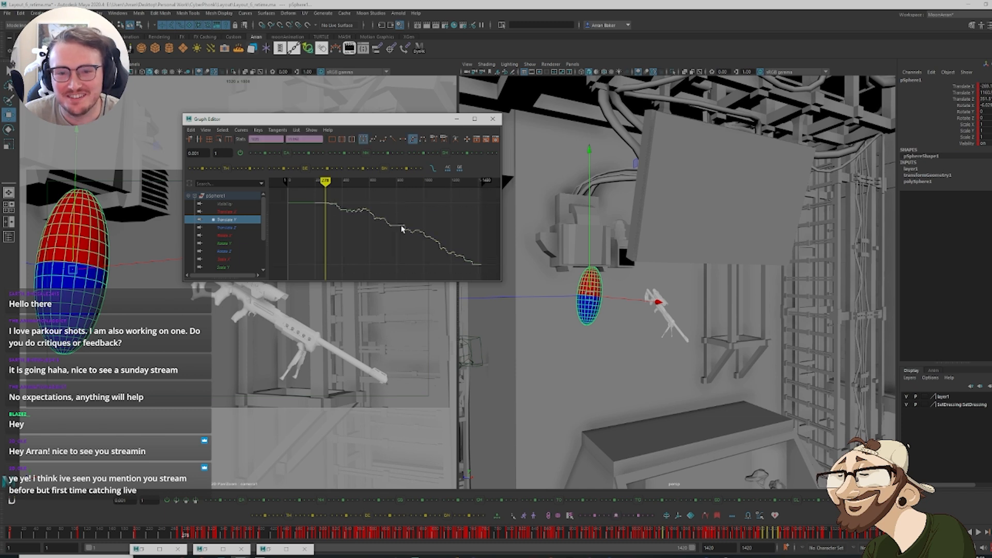
click(327, 236)
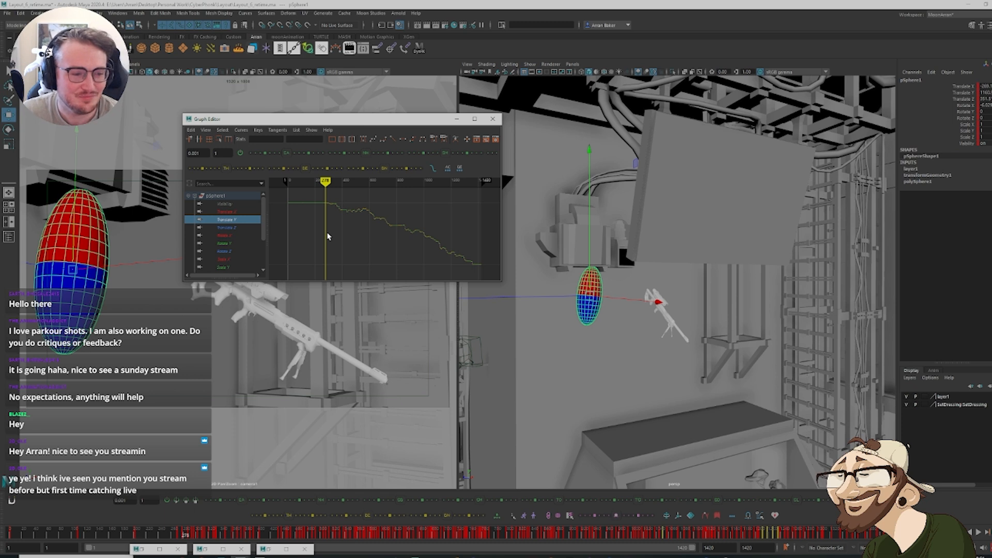
key(f)
drag(337, 201, 460, 196)
click(357, 233)
click(415, 253)
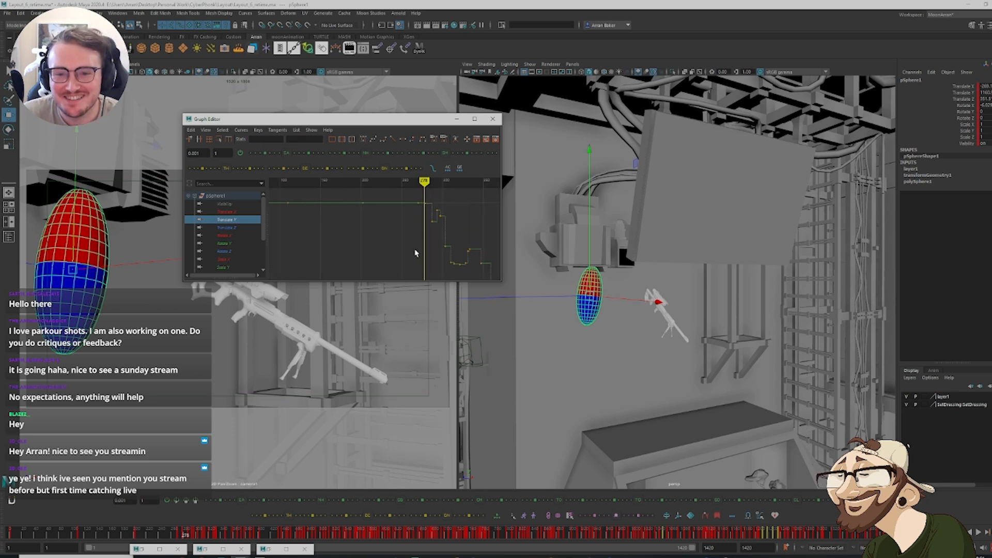
Step forward to the sphere's drop toward the scaffold bracket and select the Translate Y keys from the start up to it
key(period)
key(period)
key(period)
key(period)
key(period)
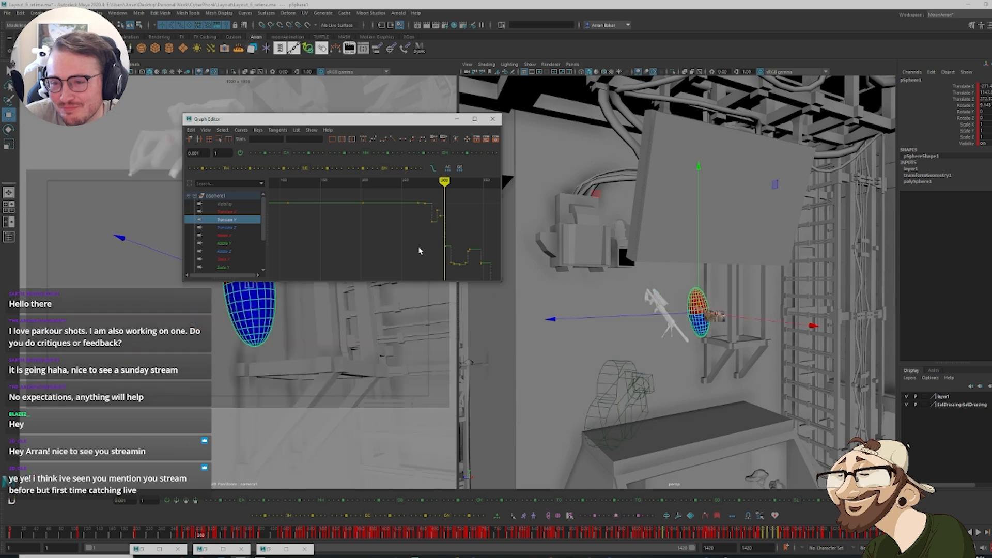
drag(454, 257, 310, 191)
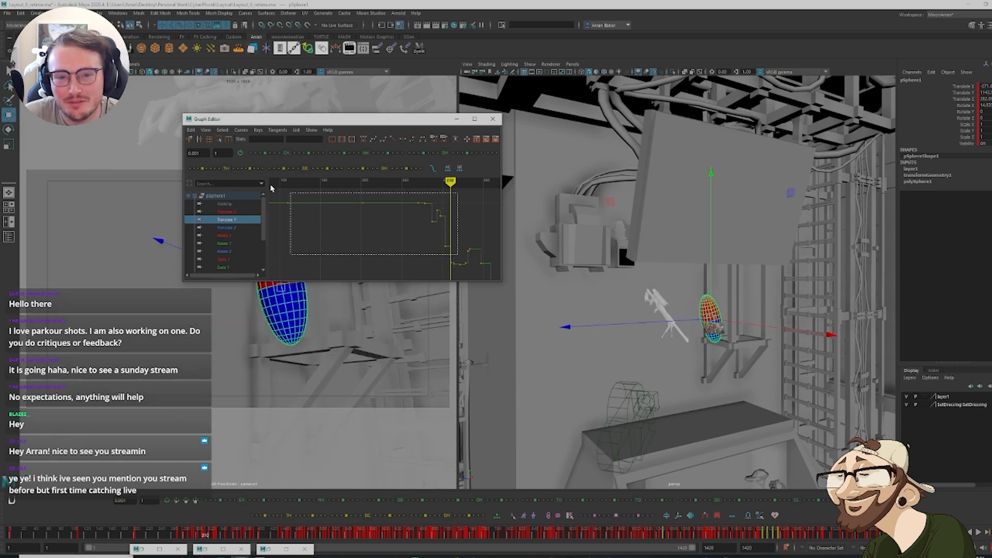
key(a)
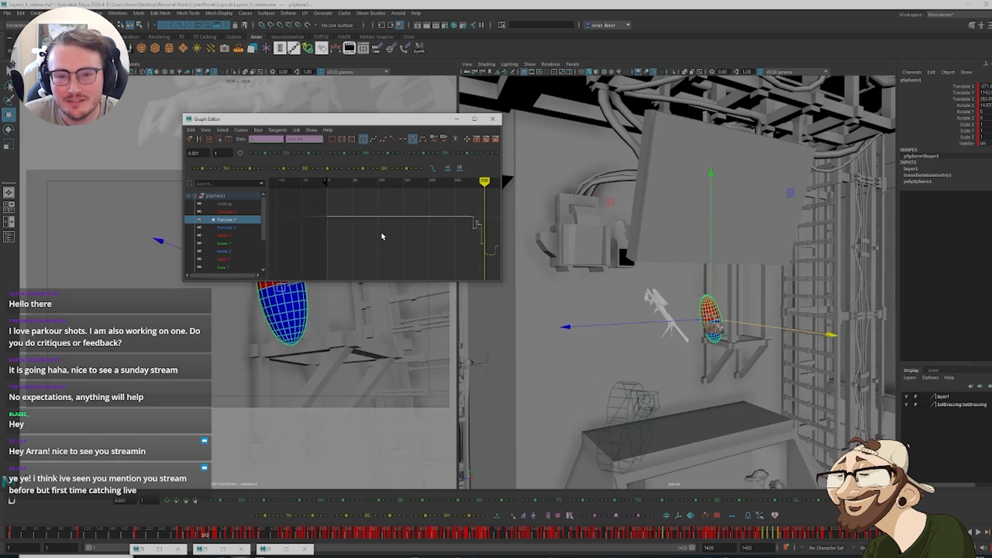
Step back to the hold before the drop and raise the selected Translate Y keys until the sphere sits above the wall machine
alt+middle_drag(414, 245, 372, 250)
key(comma)
key(comma)
key(comma)
key(comma)
key(comma)
key(comma)
click(702, 454)
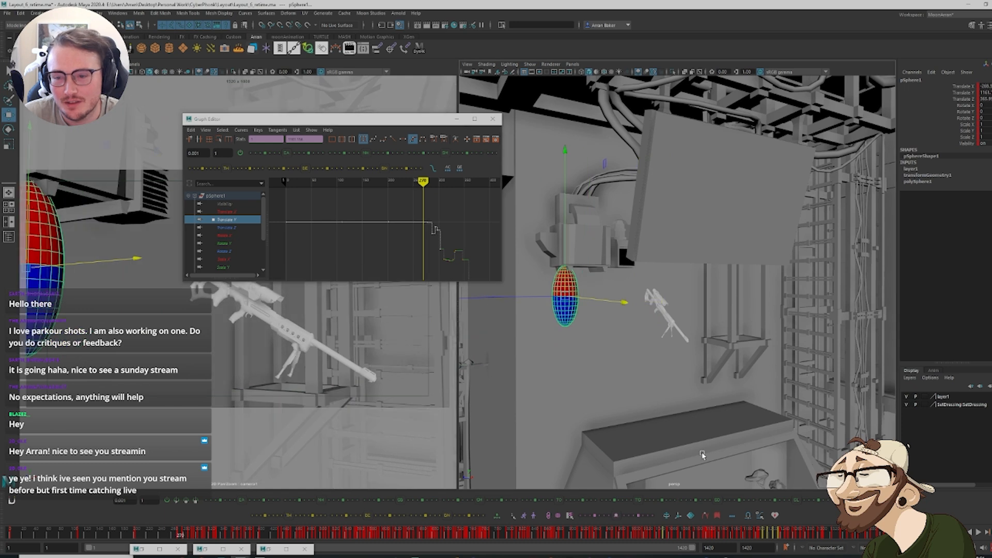
drag(875, 501, 920, 504)
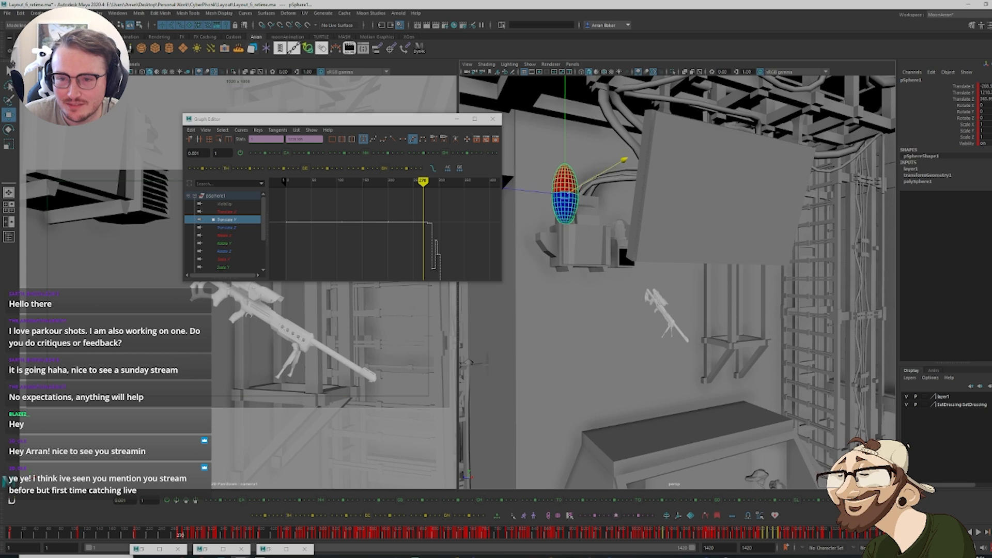
mouse_move(572, 297)
alt+mouse_down()
mouse_move(597, 308)
mouse_move(588, 288)
alt+mouse_up()
drag(876, 500, 885, 501)
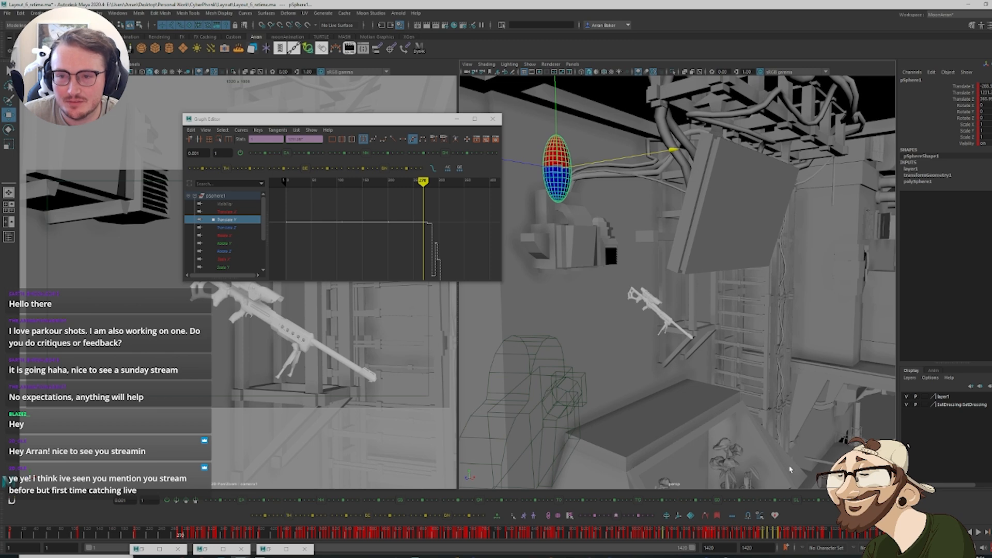
Select the opening keys of the Translate Z curve and lower them slightly to shift the sphere along the wall above the machine
alt+drag(620, 295, 589, 311)
click(226, 212)
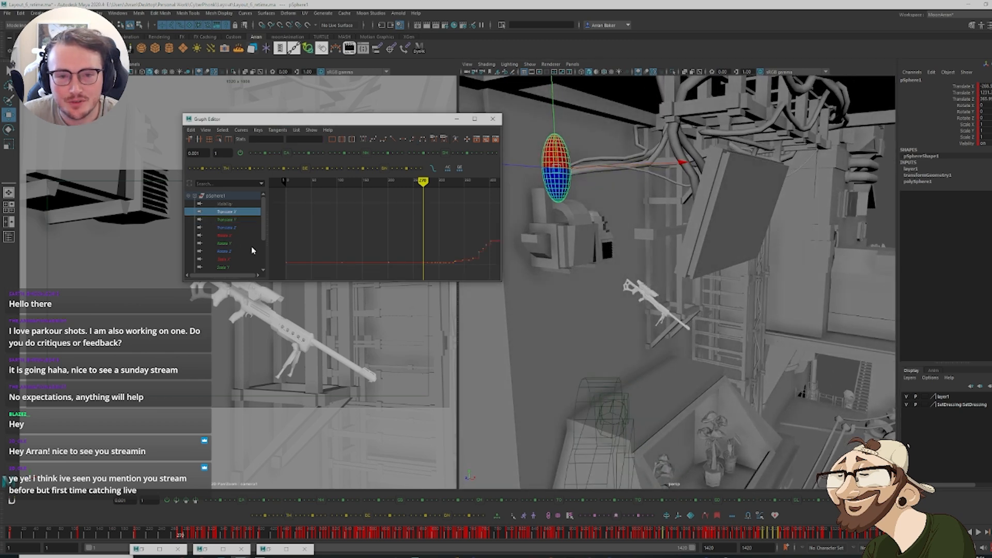
click(228, 228)
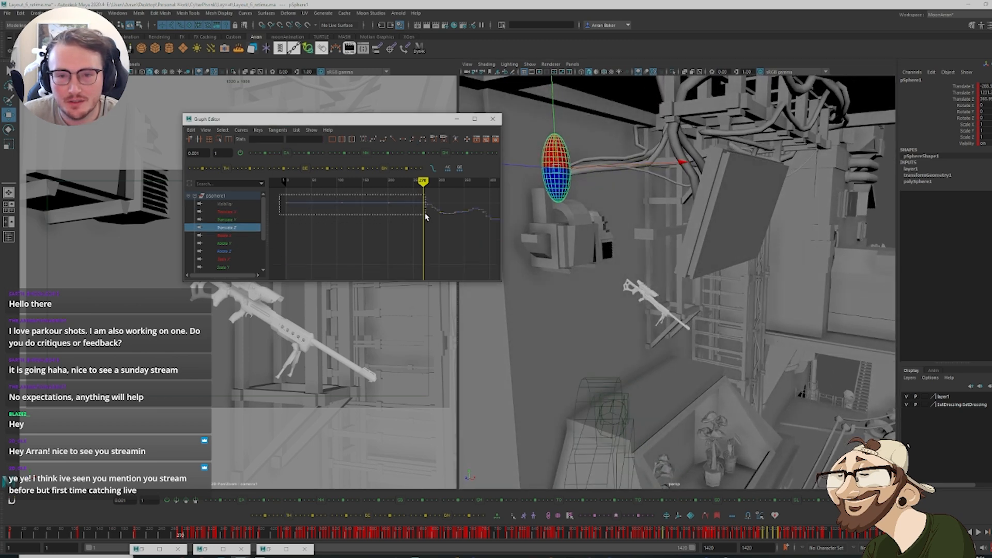
drag(425, 217, 427, 218)
key(f)
middle_drag(449, 240, 448, 283)
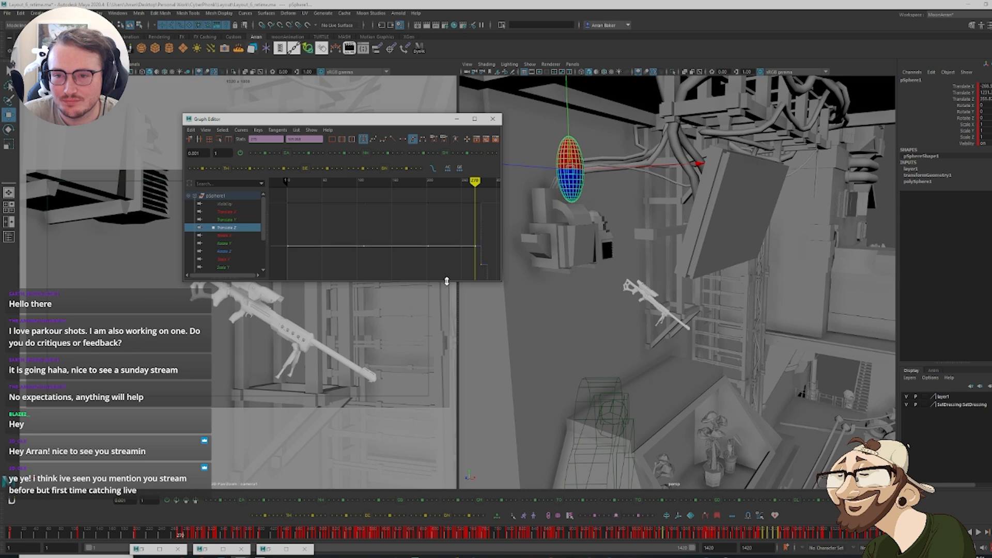
Examine the sphere's descent past the wall machine toward the rifle by scrubbing and playing back the animation from several angles
alt+drag(634, 229, 578, 265)
scroll(578, 266, up, 5)
alt+middle_drag(578, 266, 687, 292)
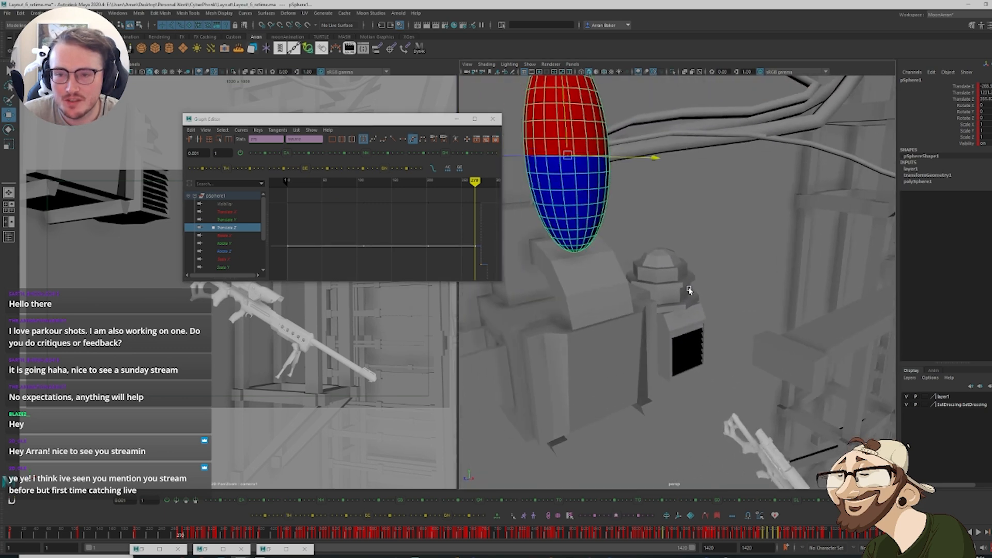
scroll(688, 296, down, 2)
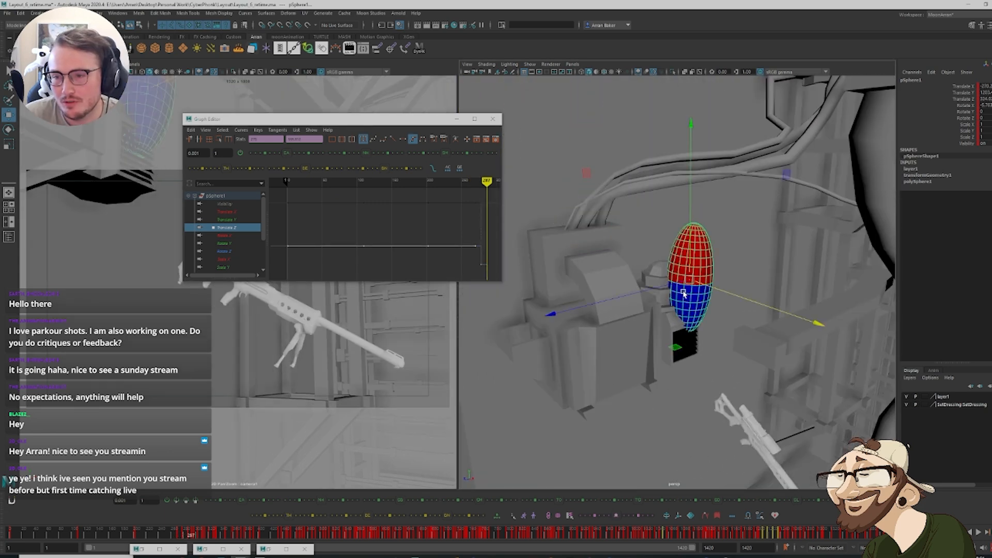
middle_drag(687, 261, 673, 190)
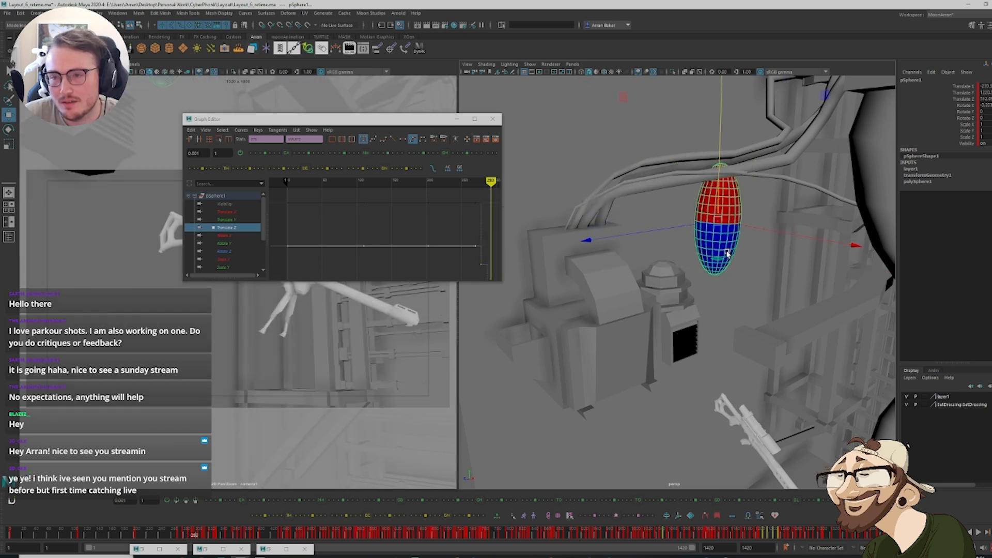
mouse_move(710, 262)
alt+mouse_down()
mouse_move(688, 250)
mouse_move(711, 249)
alt+mouse_up()
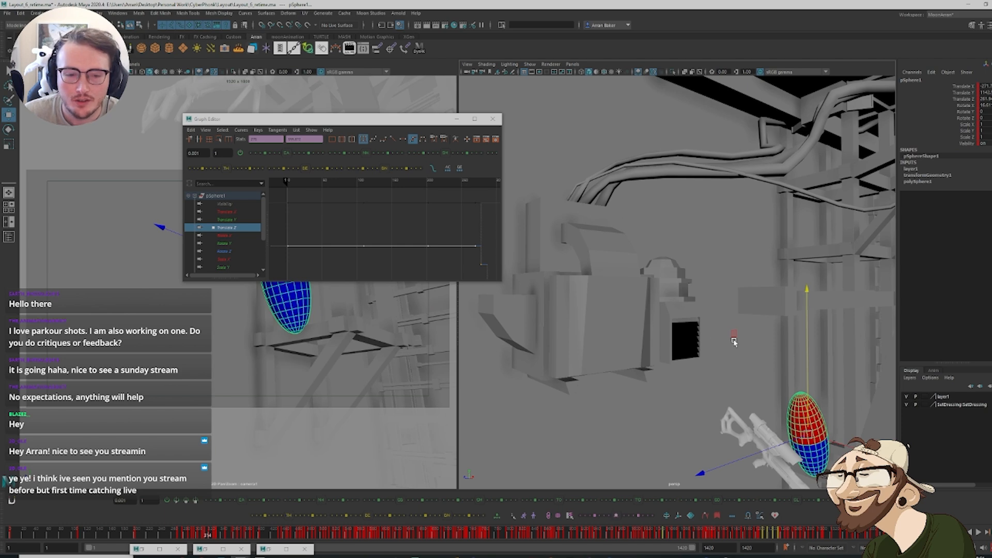
key(comma)
key(comma)
key(comma)
key(comma)
alt+drag(708, 407, 682, 395)
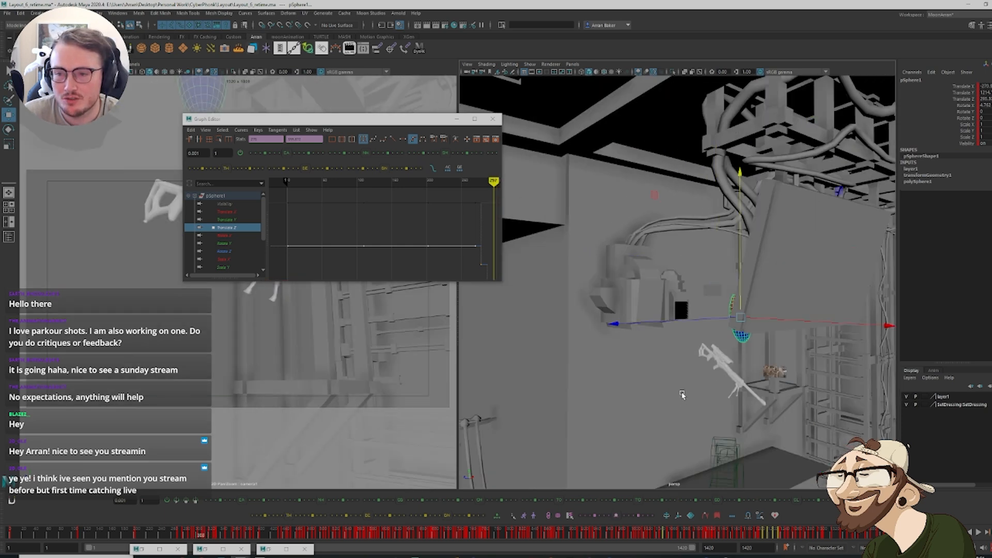
key(alt+v)
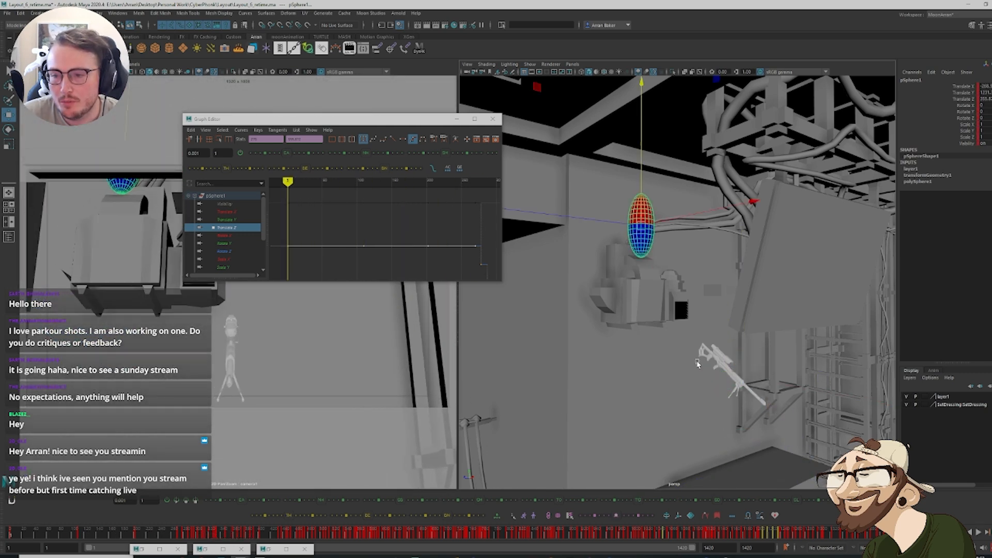
Select the sniper rifle's parent group instead of its separate meshes and raise the rifle until it sits beside the sphere
alt+drag(697, 364, 662, 330)
click(714, 353)
scroll(656, 337, up, 5)
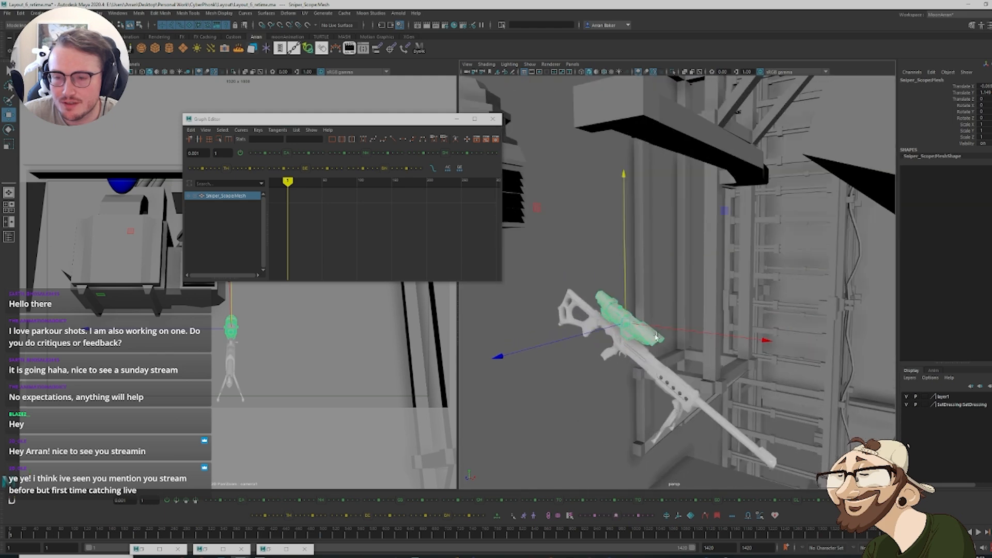
click(644, 357)
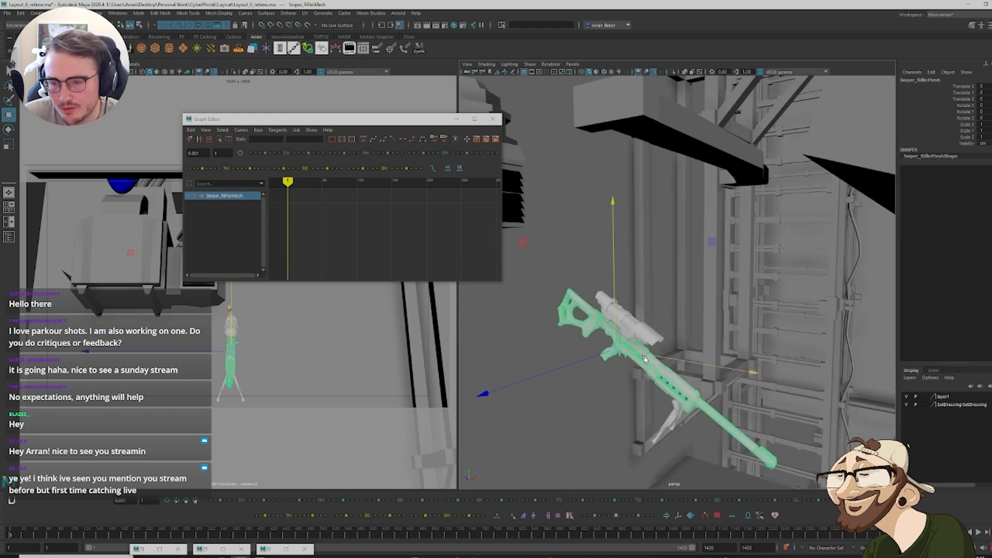
shift+click(643, 336)
alt+drag(625, 376, 651, 365)
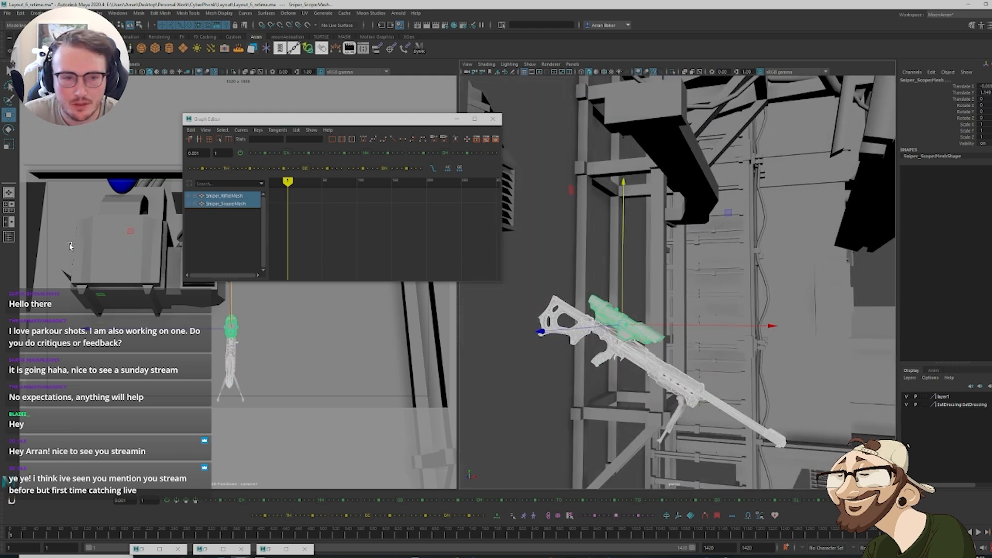
click(9, 239)
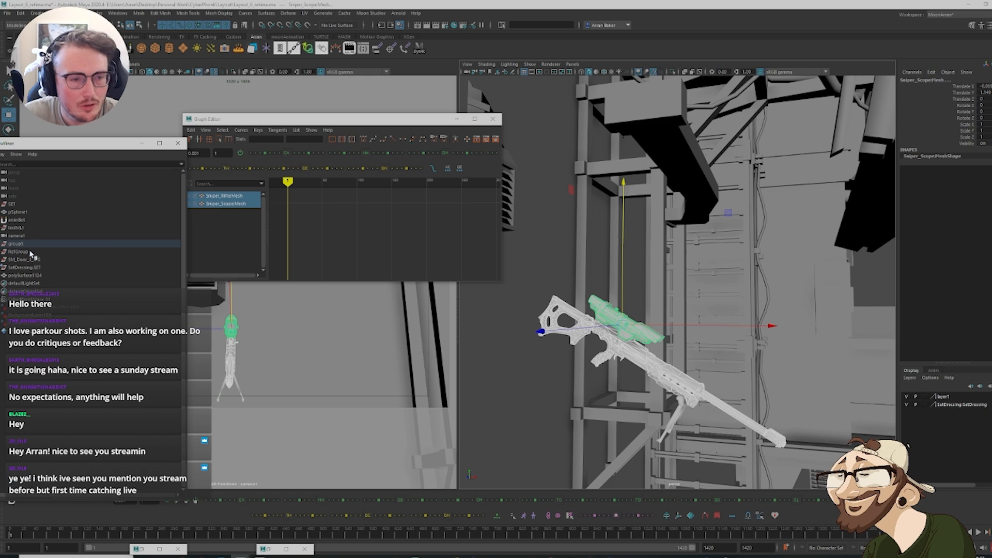
click(27, 243)
key(f)
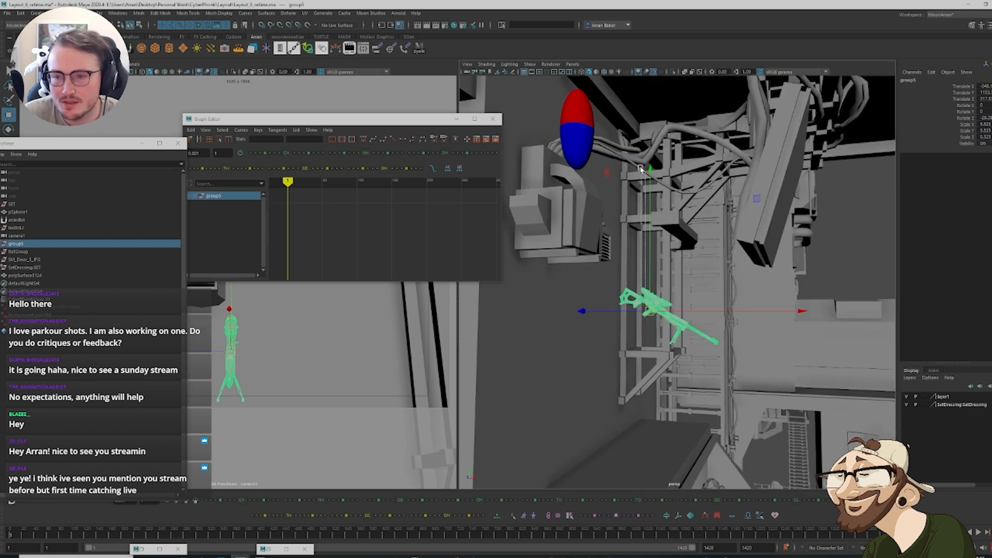
drag(651, 268, 607, 214)
Switch the scaffold beam below the rifle to vertex editing, undo the soft-selected edit, and turn off soft selection
click(682, 236)
alt+drag(682, 237, 691, 241)
right_click(690, 239)
right_drag(691, 241, 652, 238)
drag(730, 220, 667, 266)
key(ctrl+z)
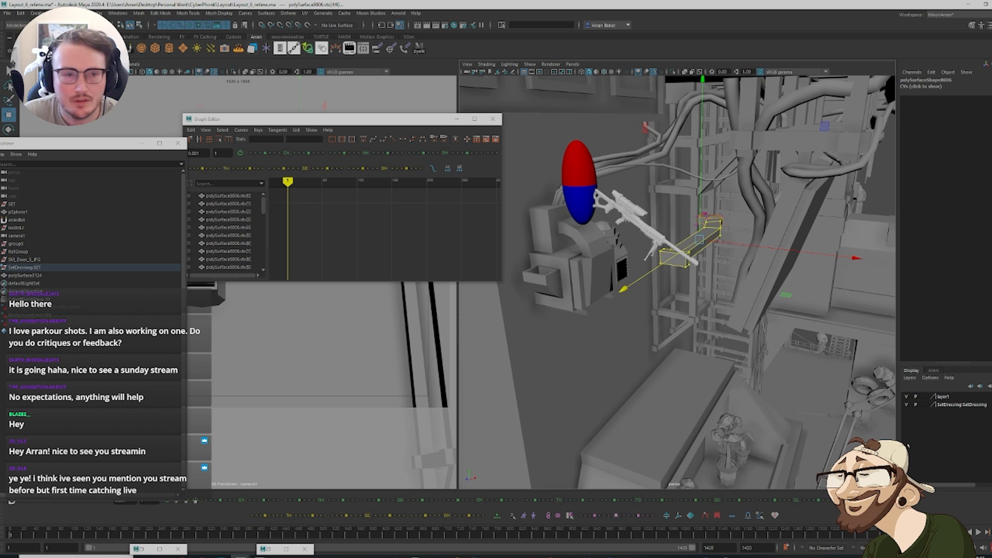
click(274, 549)
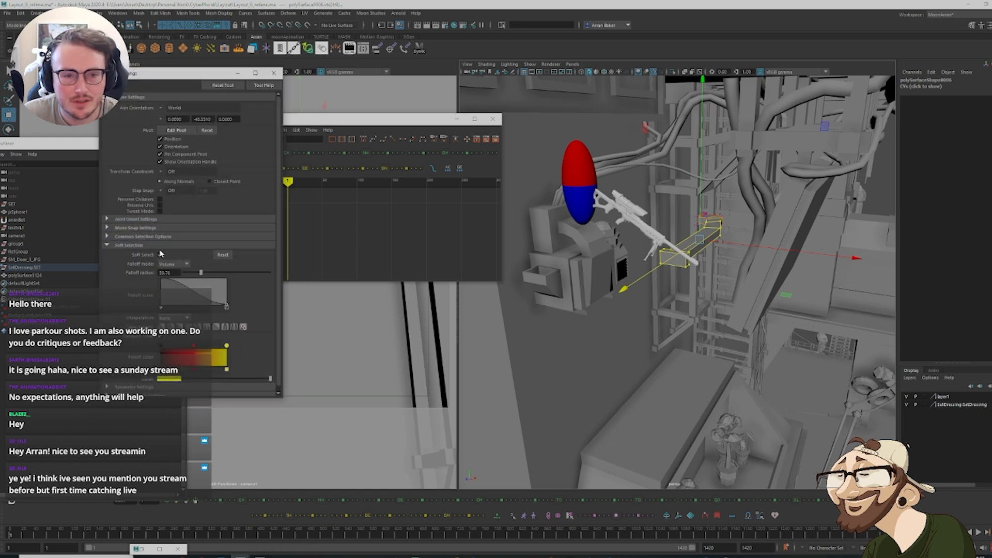
click(160, 255)
Deselect the beam's rear vertices and pull its front-end vertices outward to extend the beam beneath the rifle
ctrl+drag(695, 206, 758, 232)
drag(664, 265, 614, 294)
mouse_move(652, 295)
alt+mouse_down()
mouse_move(631, 285)
mouse_move(656, 281)
alt+mouse_up()
alt+right_drag(656, 281, 677, 249)
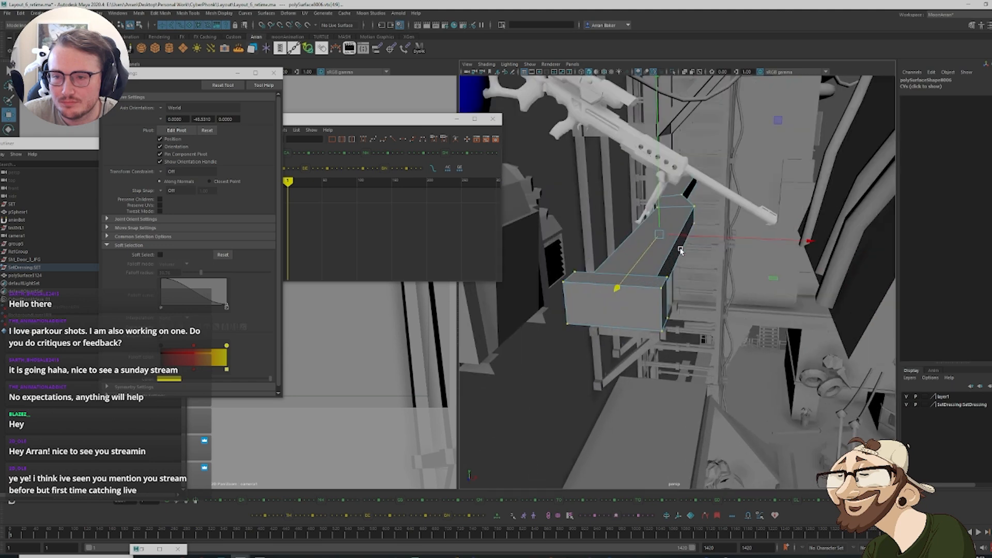
alt+middle_drag(667, 232, 660, 261)
mouse_move(663, 260)
alt+mouse_down()
mouse_move(649, 277)
mouse_move(668, 243)
alt+mouse_up()
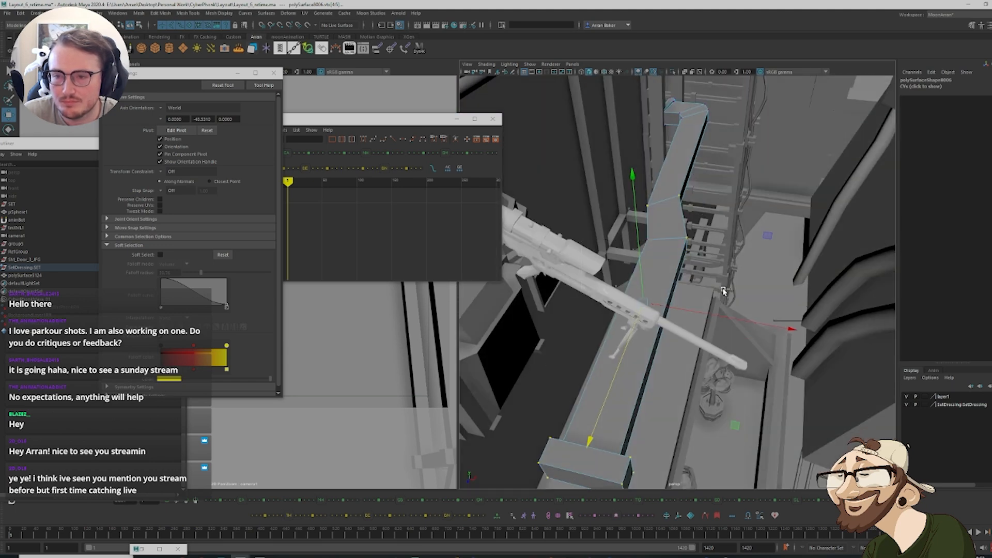
alt+drag(691, 293, 644, 300)
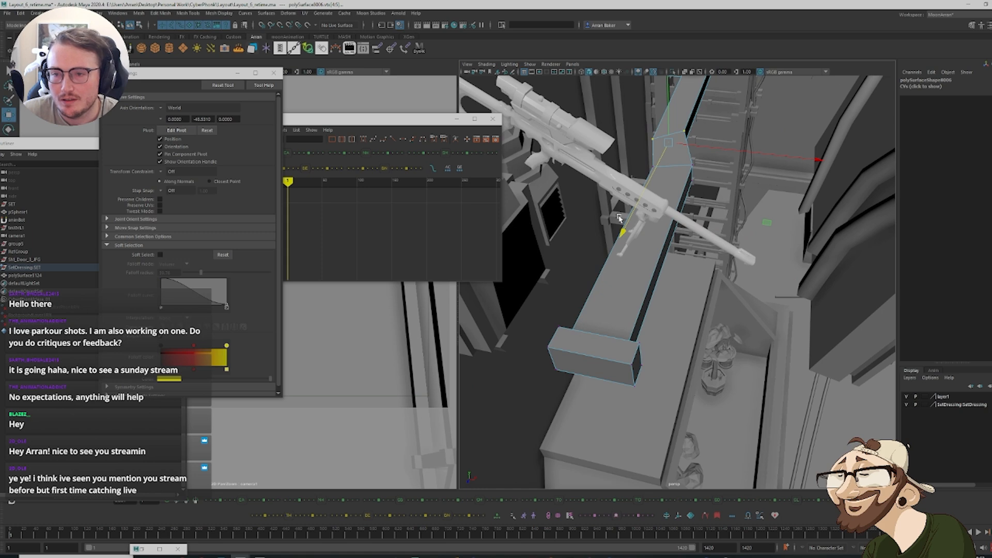
Nudge the vertices at the beam's rear bend sideways, return the beam to object mode, and put away the tool settings
drag(620, 219, 672, 155)
drag(735, 107, 694, 187)
drag(748, 151, 753, 152)
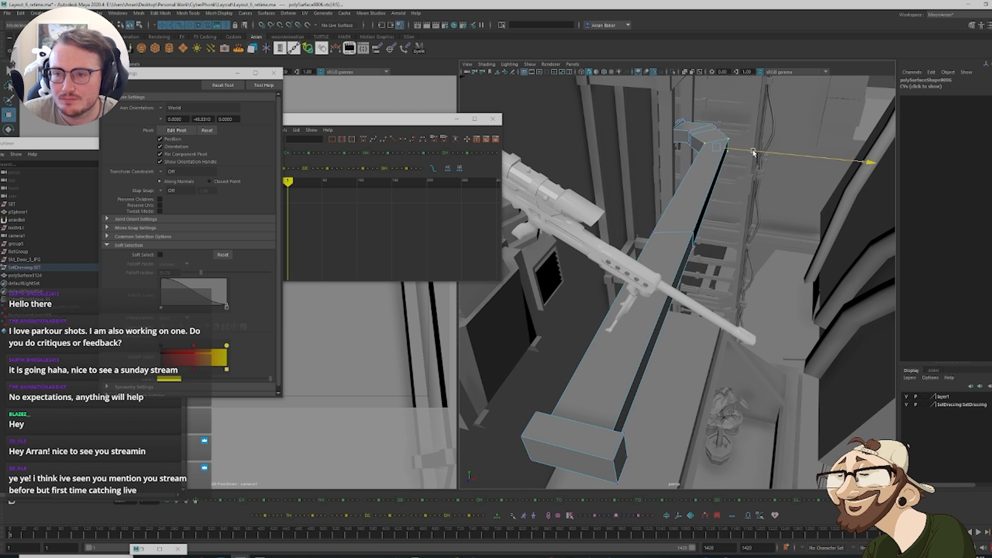
click(703, 134)
click(703, 141)
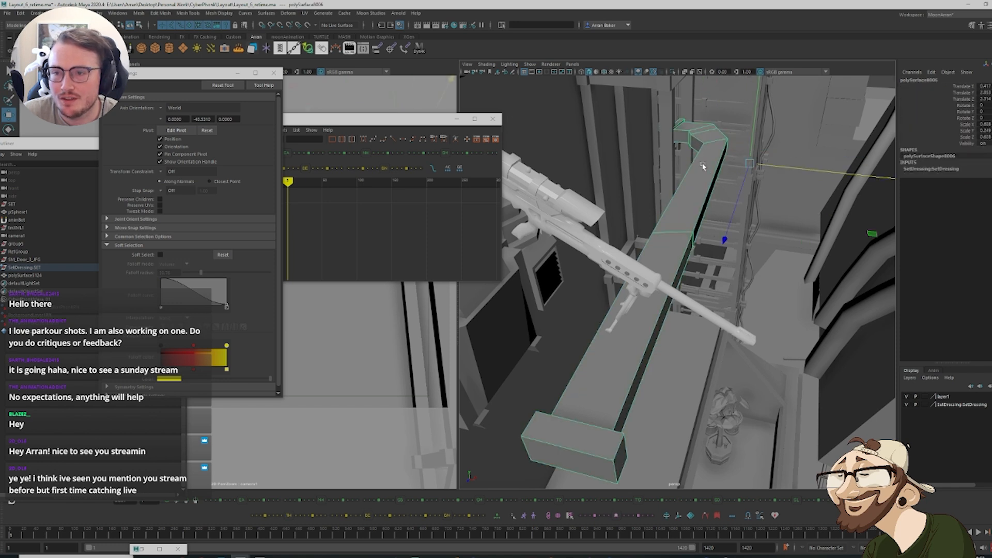
right_drag(703, 160, 703, 131)
double_click(703, 131)
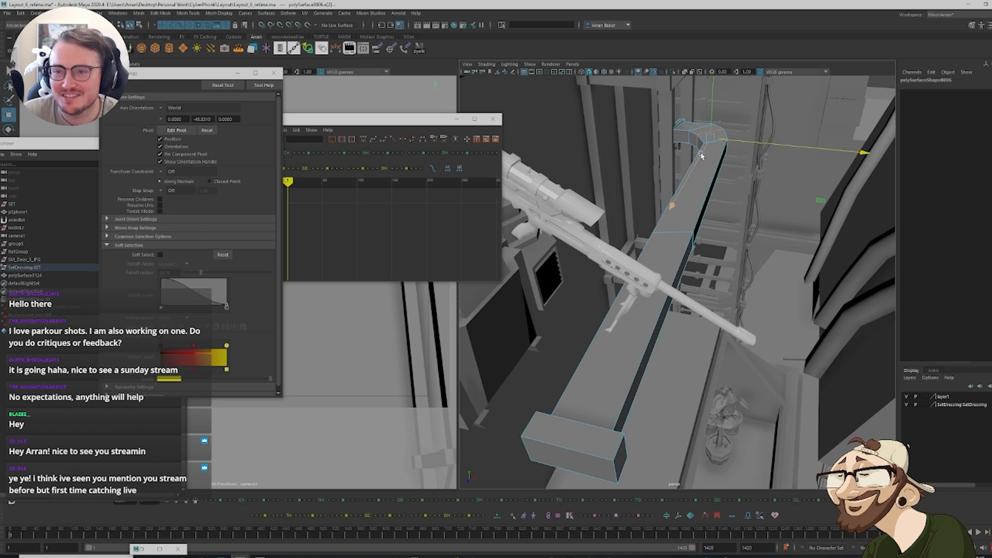
right_drag(701, 155, 722, 143)
mouse_move(655, 254)
alt+mouse_down()
mouse_move(693, 249)
mouse_move(691, 224)
mouse_move(640, 260)
alt+mouse_up()
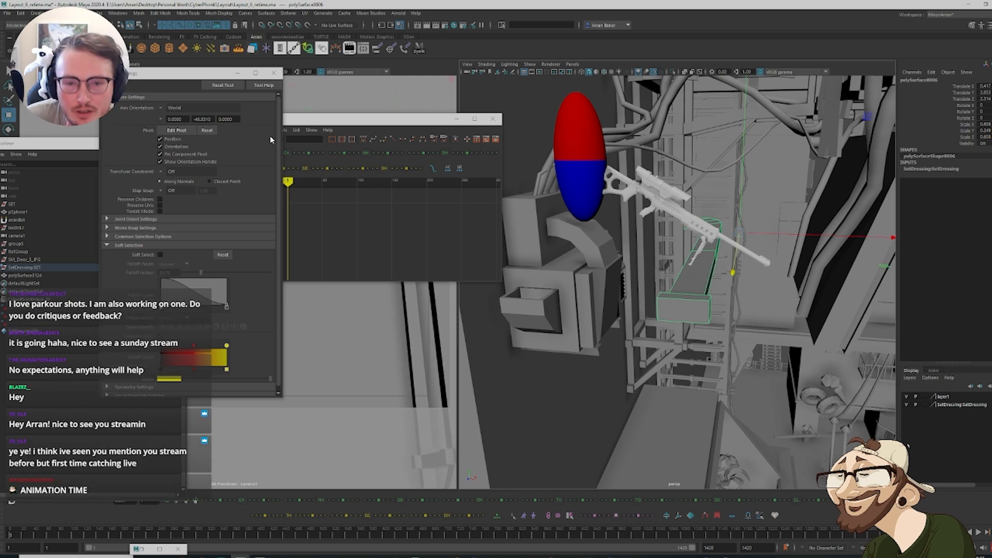
click(238, 74)
Select the shot camera, isolate and frame its Translate Y curve, and step forward through its keys to the drop
scroll(701, 289, down, 5)
alt+drag(711, 312, 670, 285)
click(799, 295)
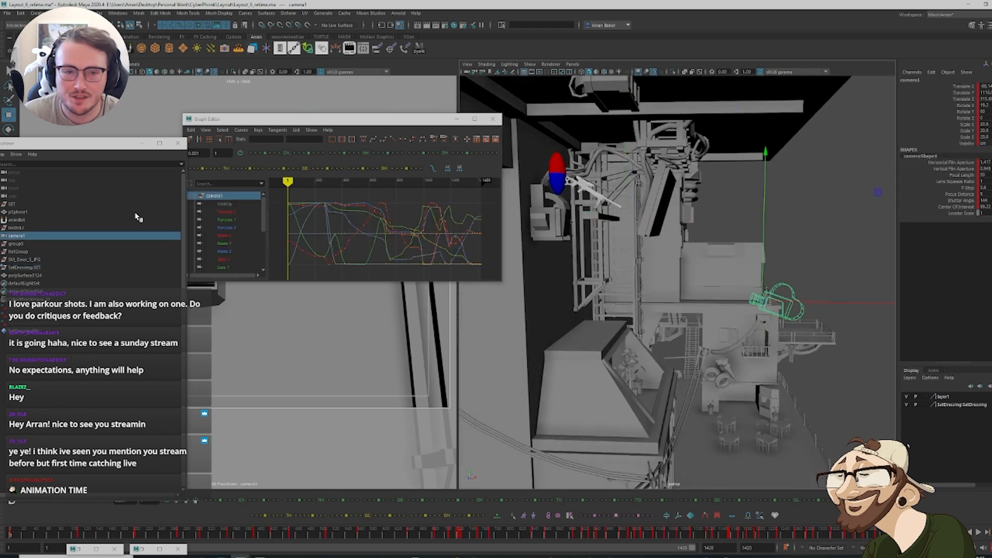
click(228, 219)
key(f)
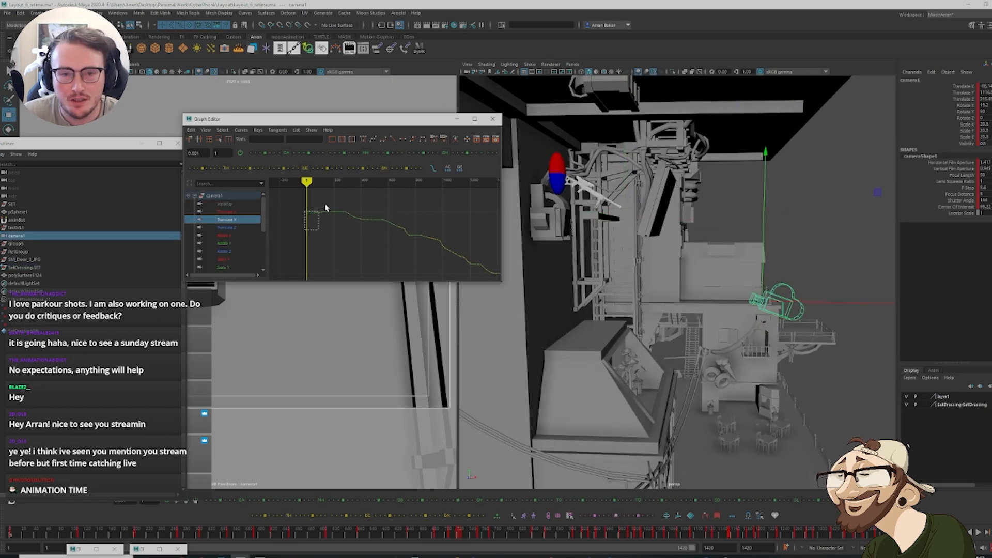
click(349, 249)
key(period)
key(period)
key(period)
key(period)
key(period)
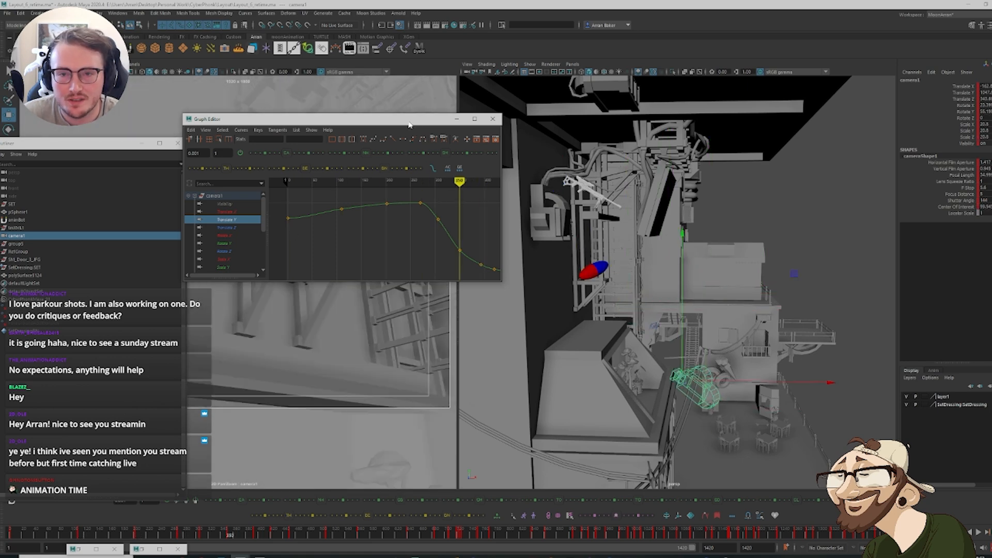
Clear the windows off the camera view and raise the opening Translate Y keys until the camera frames the sphere and rifle
drag(409, 124, 615, 126)
click(140, 146)
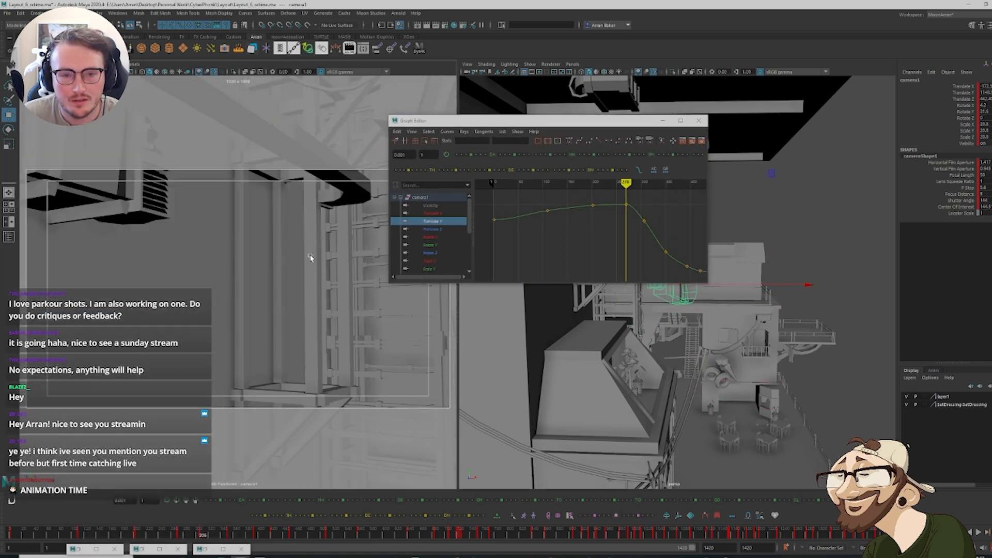
key(comma)
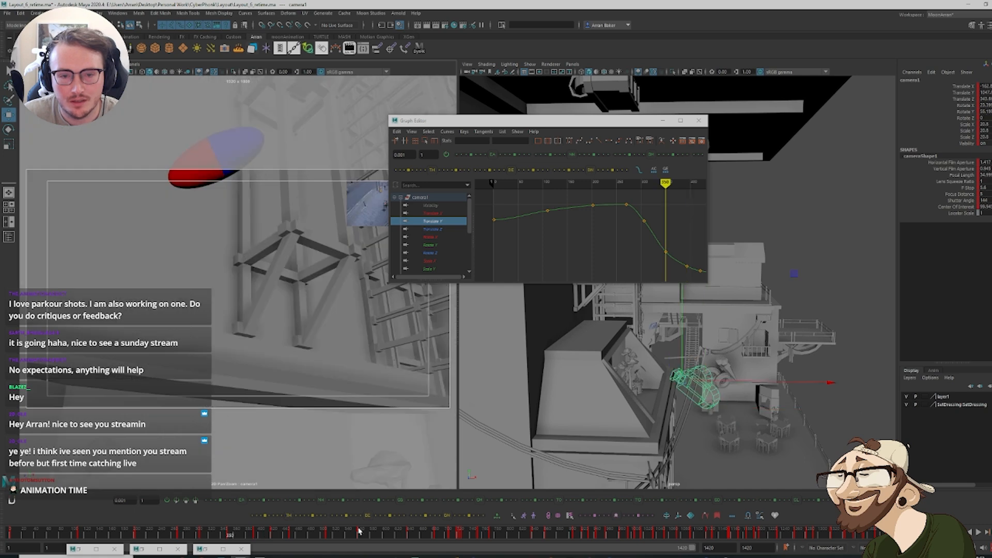
drag(187, 532, 223, 538)
drag(669, 227, 483, 196)
drag(233, 536, 6, 536)
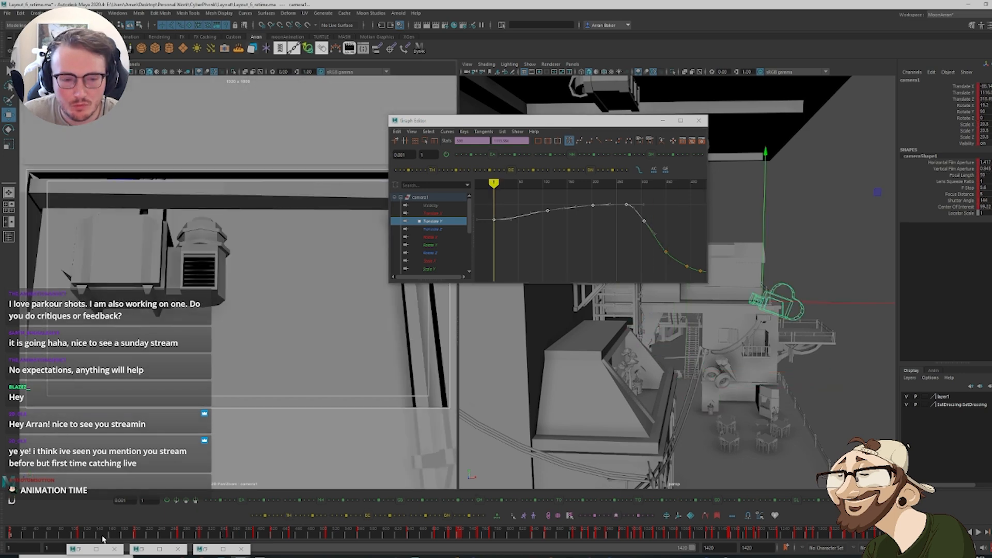
drag(104, 538, 124, 538)
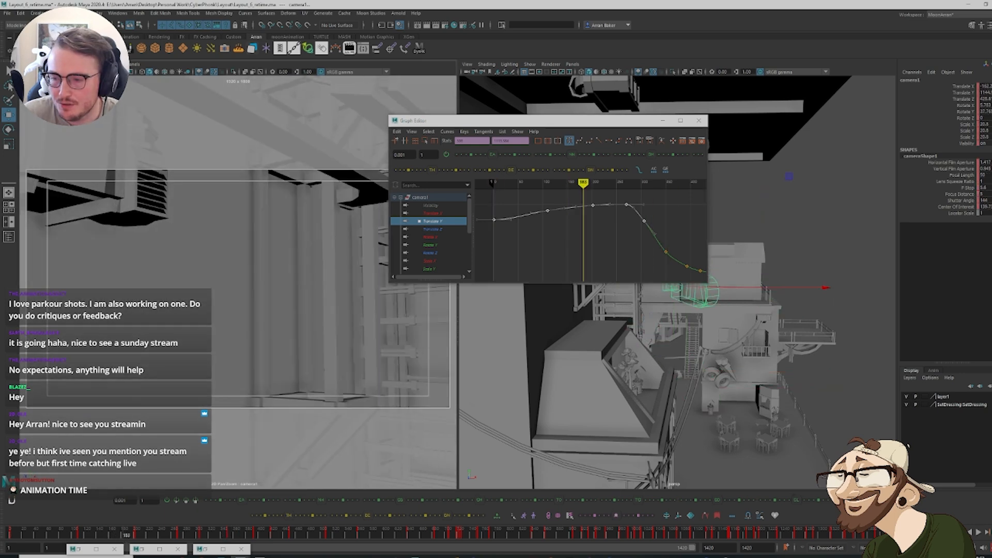
shift+middle_drag(579, 227, 579, 205)
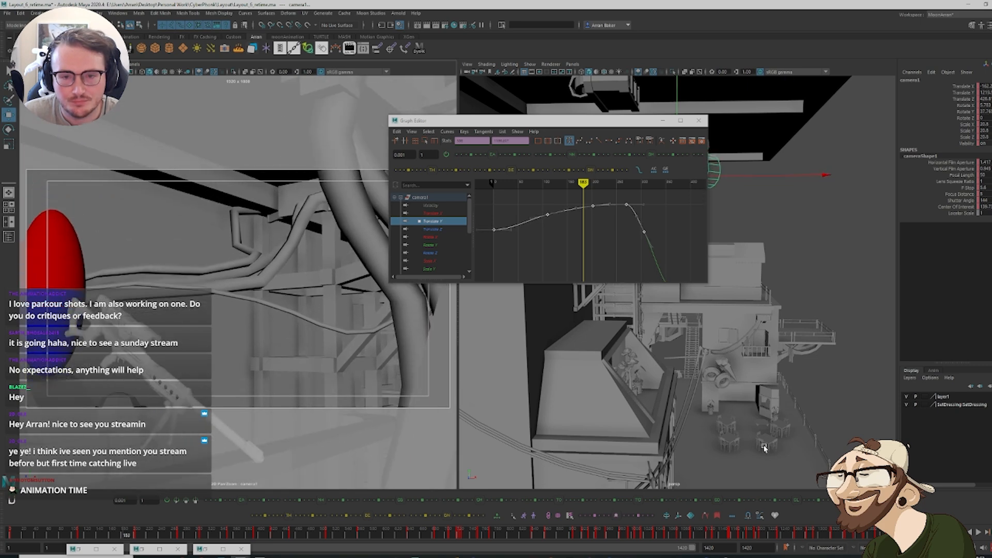
Try shifting some opening keys on the camera's Translate Z curve, and undo the change
click(440, 231)
drag(541, 240, 606, 194)
shift+middle_drag(588, 258, 593, 253)
key(ctrl+z)
key(ctrl+z)
Raise the camera's Translate Z keys from the start into the drop so the sphere and whole rifle fit the frame
key(period)
key(period)
key(period)
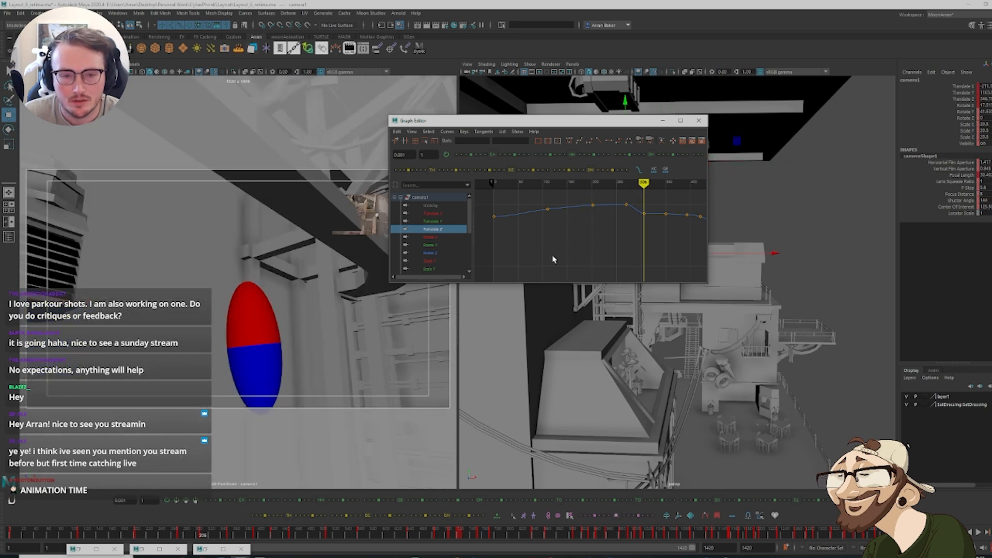
key(period)
key(period)
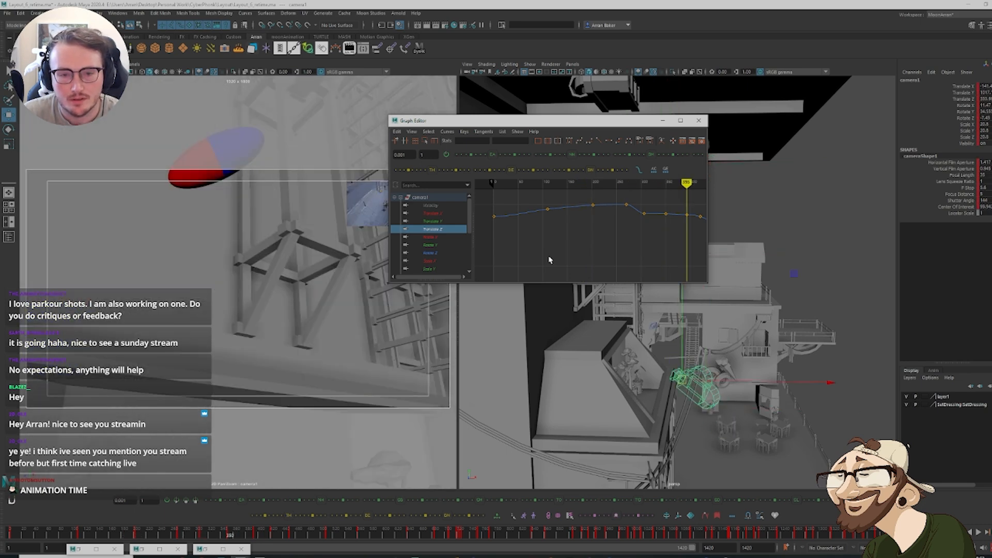
key(comma)
key(comma)
key(comma)
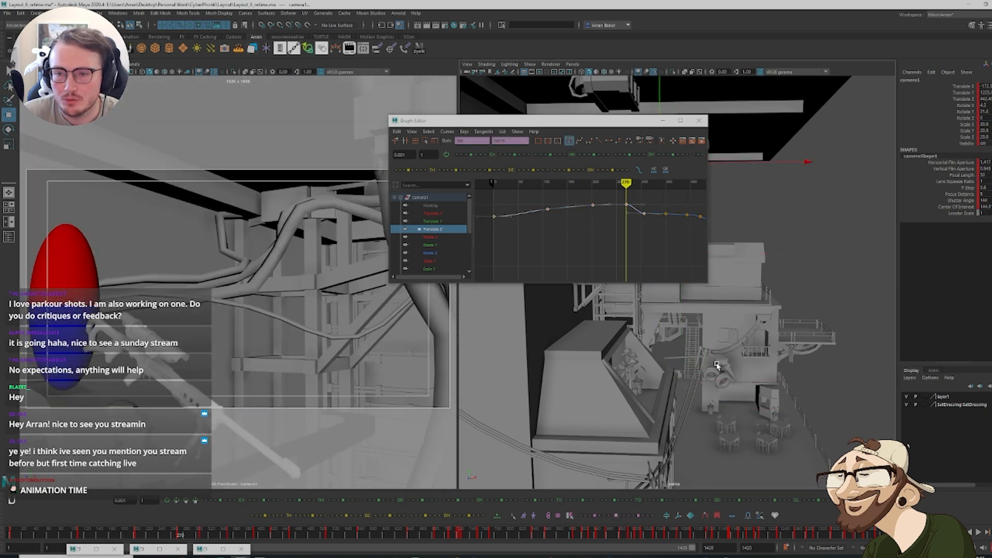
key(comma)
key(period)
middle_drag(627, 207, 627, 204)
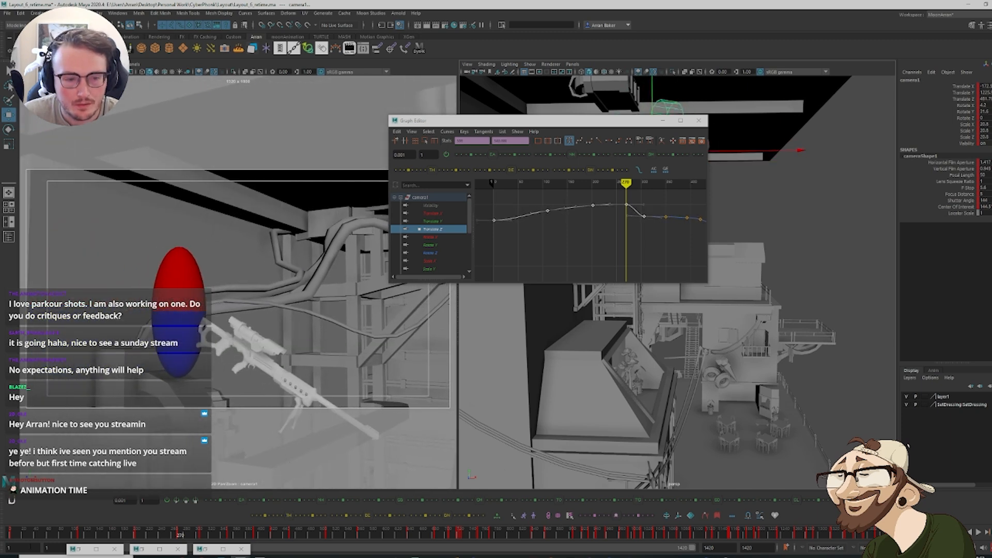
mouse_move(16, 537)
mouse_down()
mouse_move(221, 547)
mouse_move(23, 541)
mouse_move(165, 546)
mouse_up()
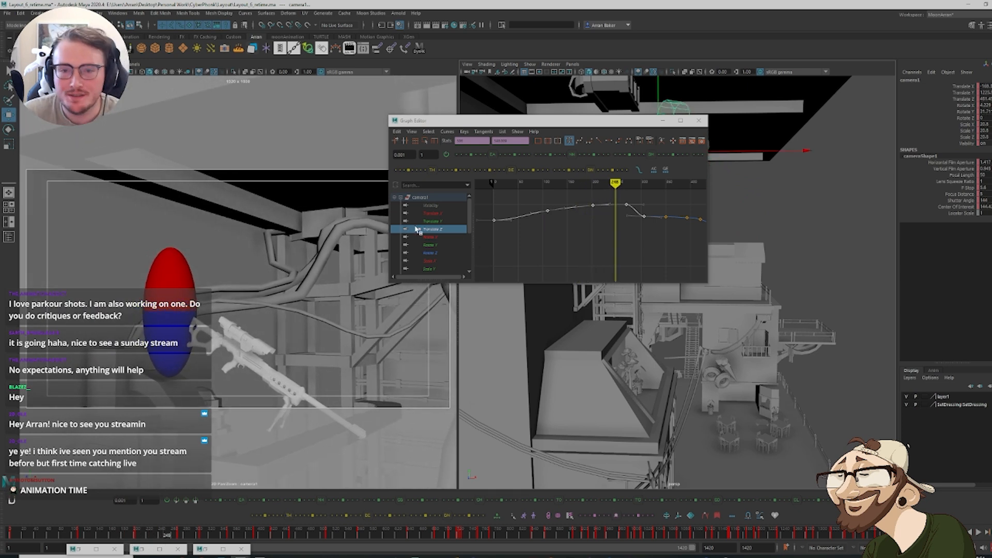
Lower the camera's Translate Y keys between the first key and the drop until the beam under the rifle enters the frame
click(419, 221)
key(f)
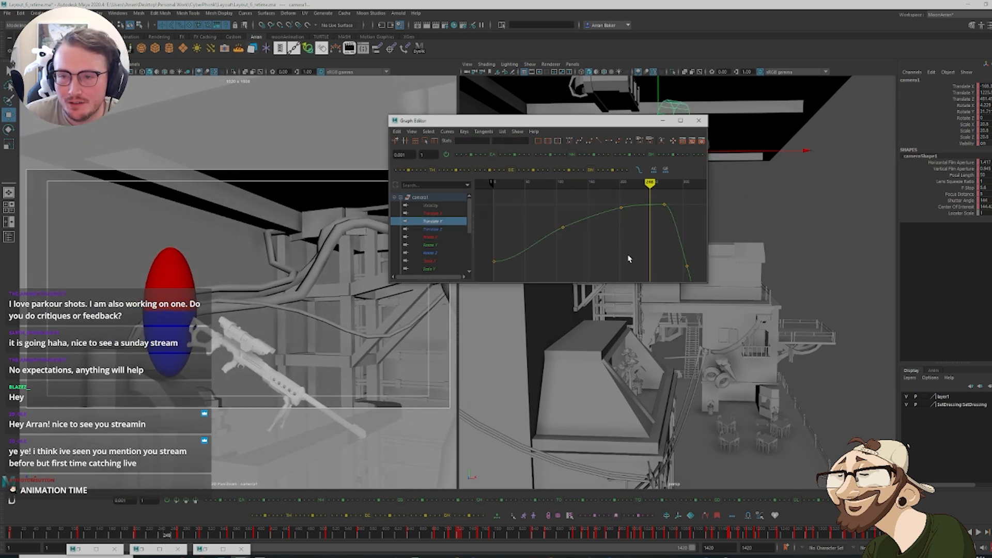
drag(674, 192, 549, 245)
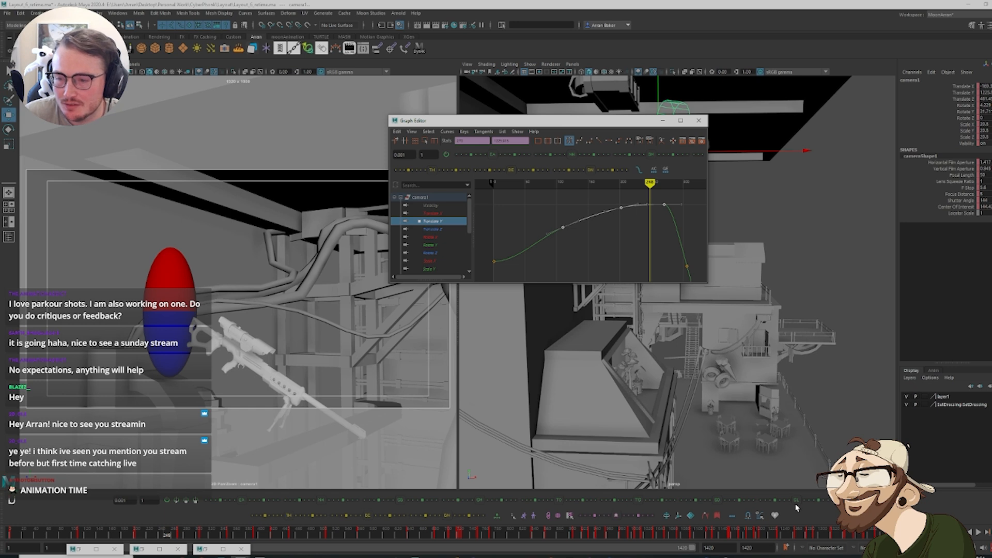
drag(796, 501, 789, 501)
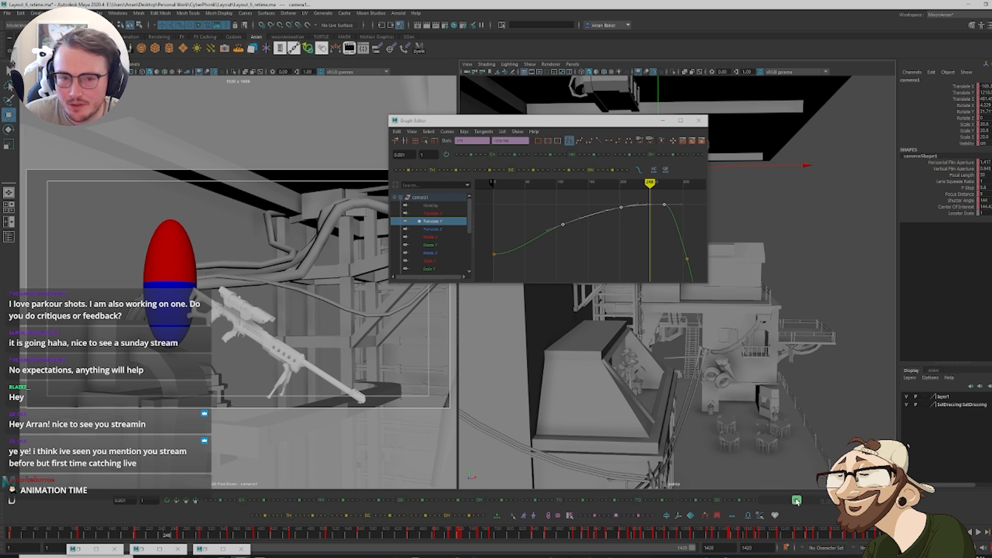
drag(796, 499, 793, 500)
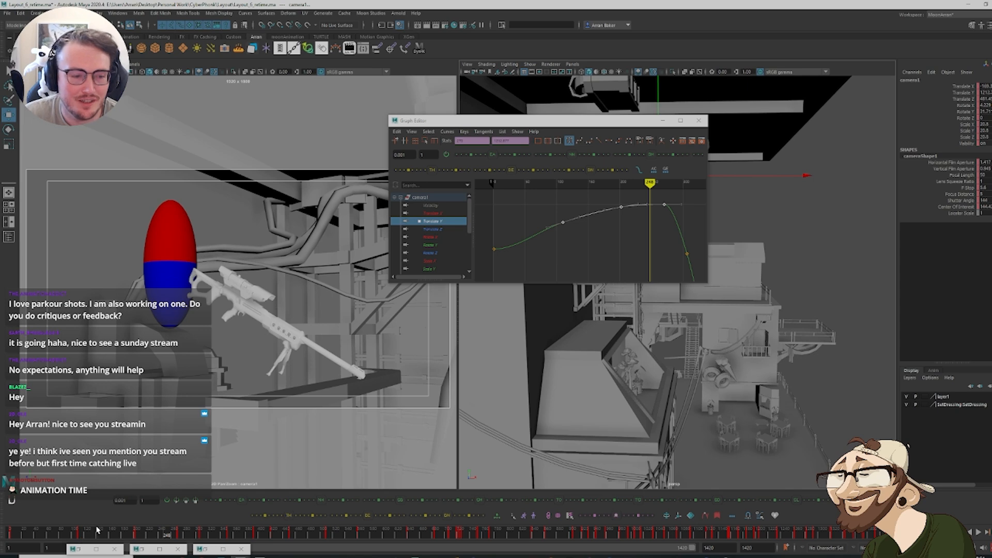
mouse_move(120, 535)
mouse_down()
mouse_move(9, 535)
mouse_move(64, 549)
mouse_move(164, 551)
mouse_up()
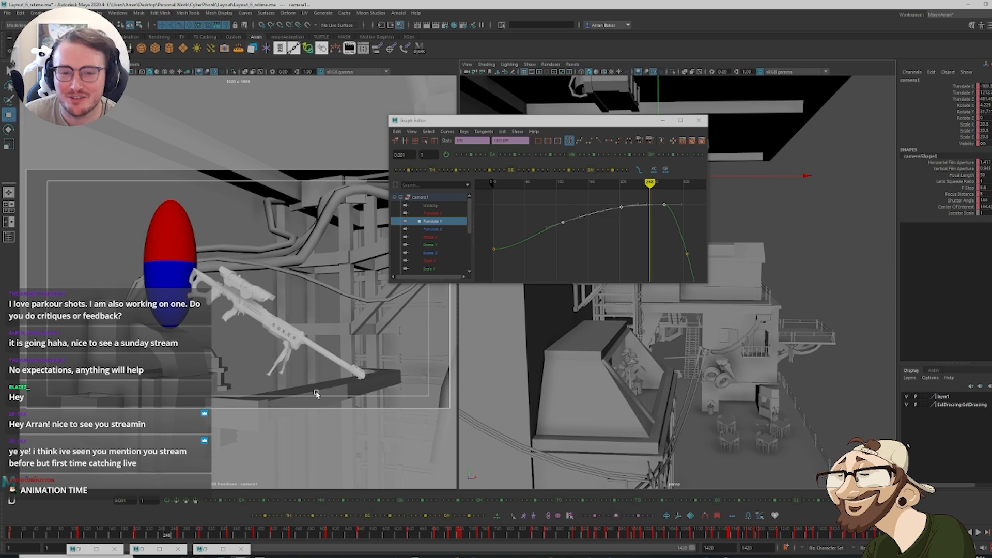
Raise the scaffold beam slightly toward the rifle's bipod and nudge it sideways, checking it through the drop
click(332, 382)
drag(414, 362, 413, 345)
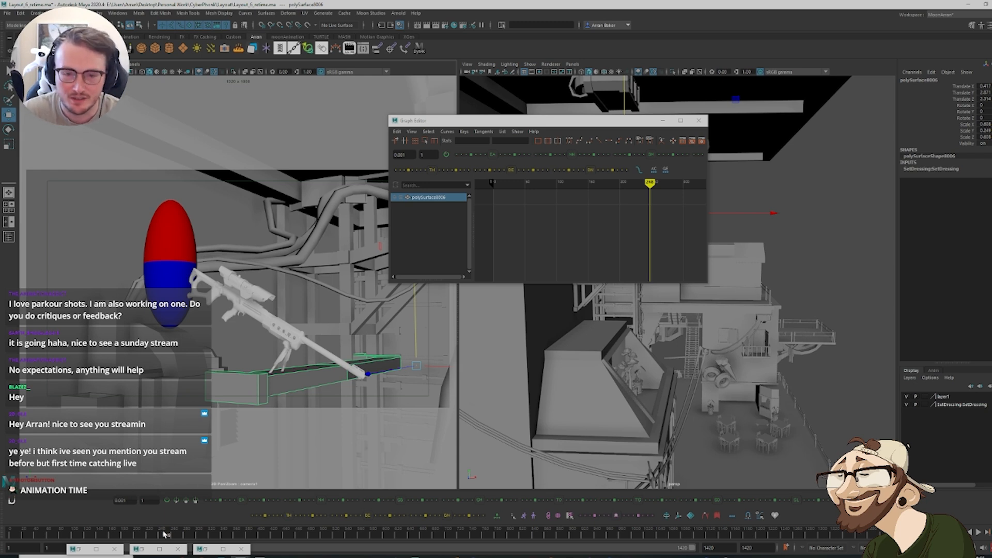
drag(438, 367, 443, 367)
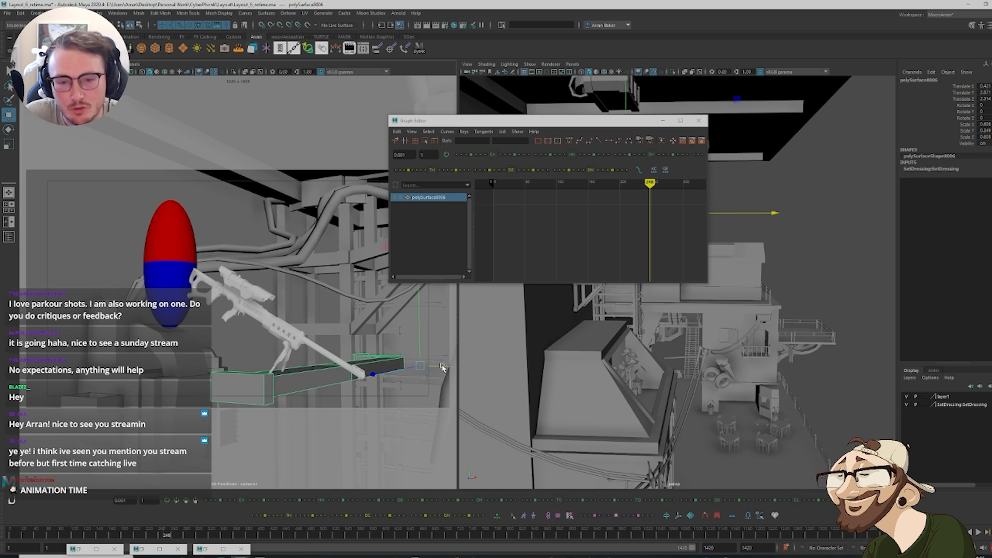
mouse_move(148, 537)
mouse_down()
mouse_move(226, 538)
mouse_move(183, 534)
mouse_move(197, 532)
mouse_up()
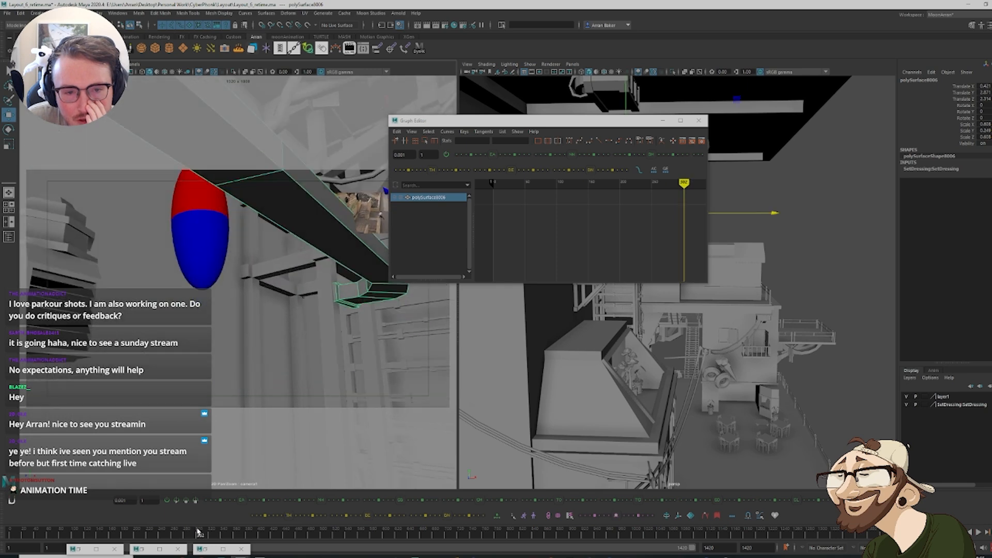
Reselect the camera and examine its Translate Y curve around the start of the drop
click(182, 274)
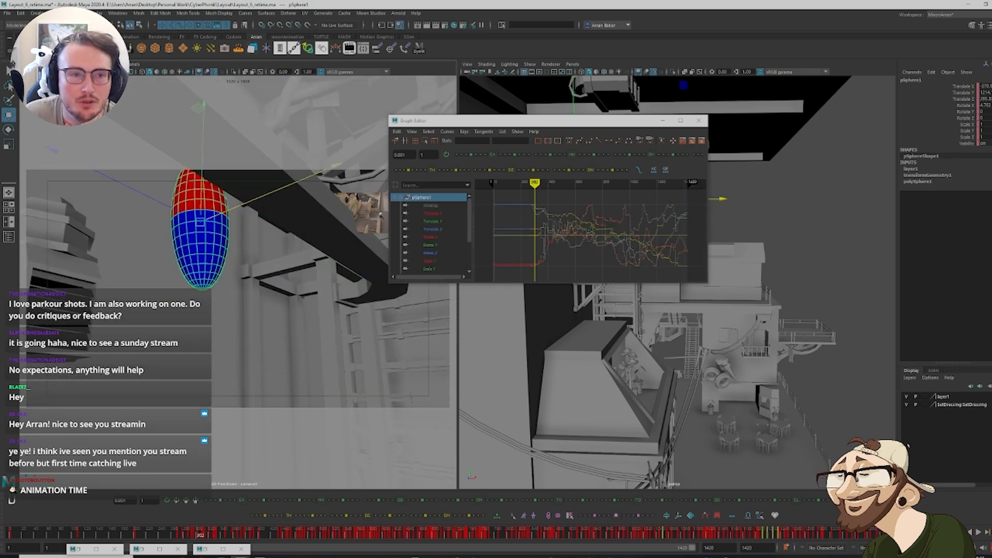
key(ctrl+z)
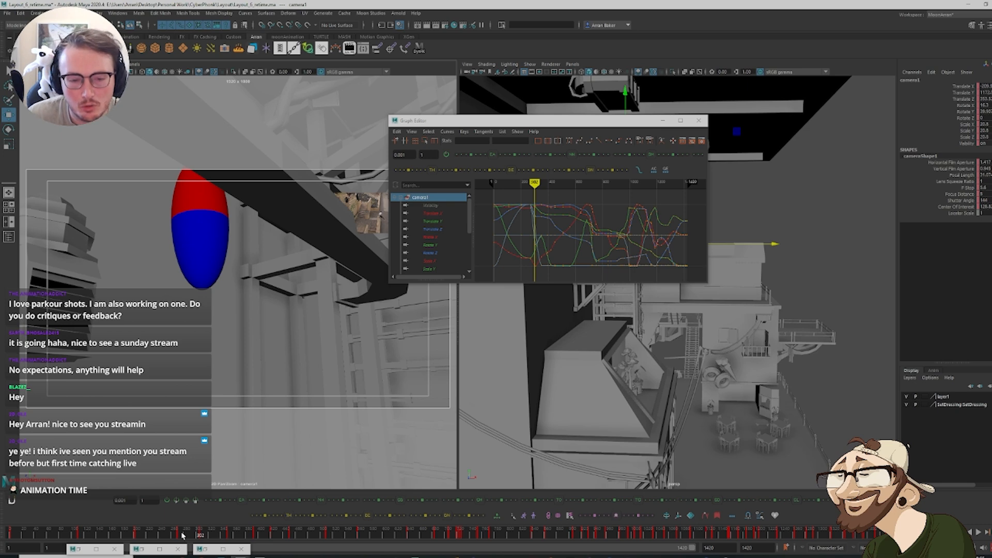
mouse_move(181, 535)
mouse_down()
mouse_move(120, 535)
mouse_move(192, 536)
mouse_up()
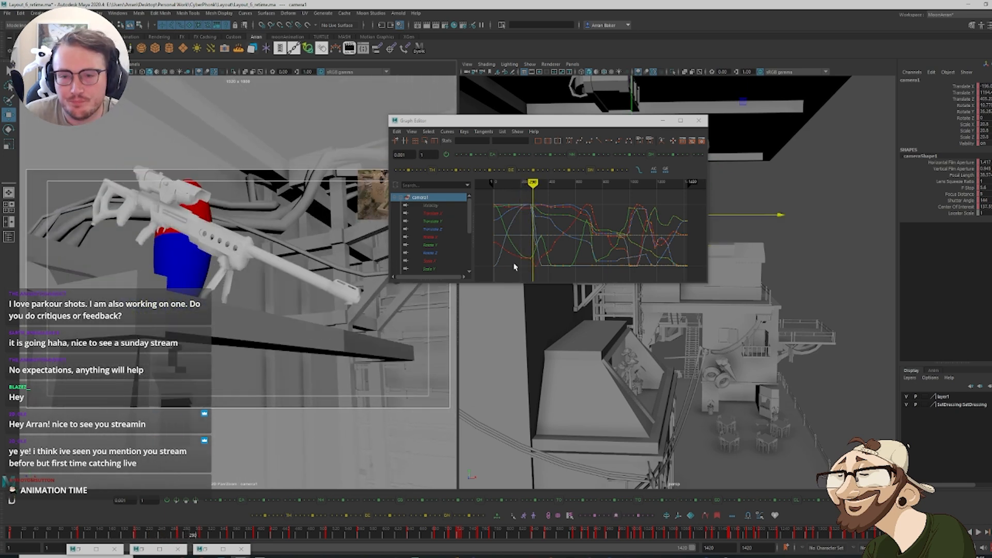
click(432, 222)
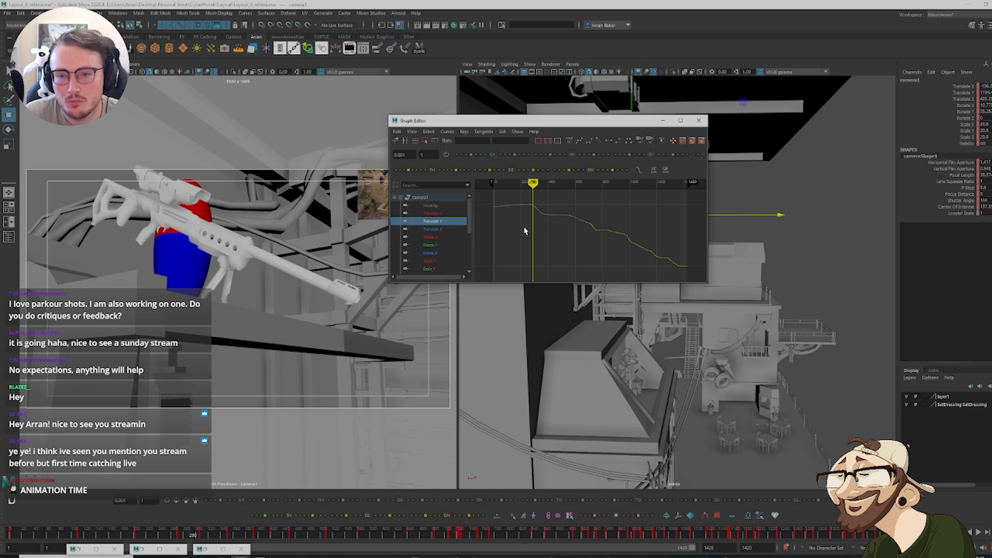
click(536, 209)
click(663, 120)
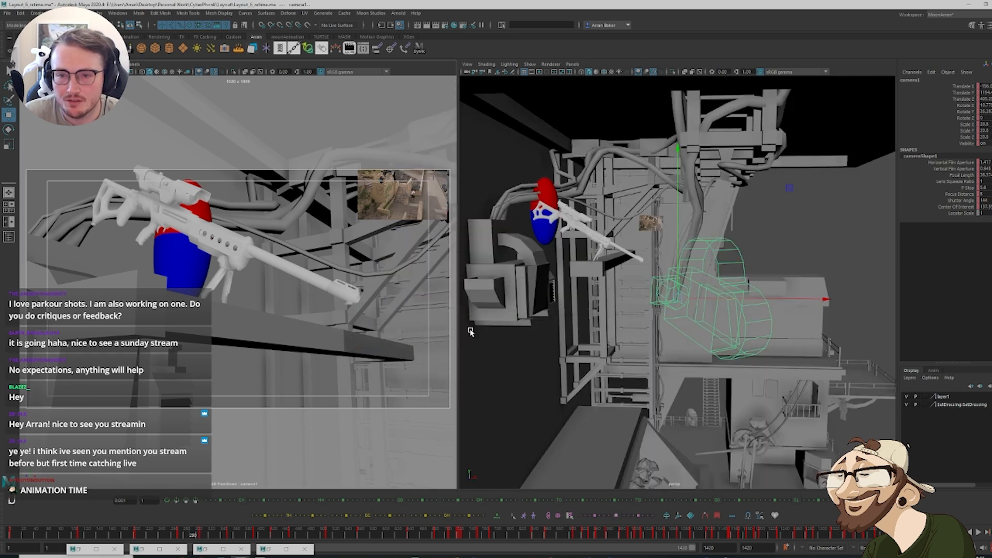
Examine the camera's keyed poses from the opening shot through the drop to frame 306, comparing the framing of sphere, rifle and beam
key(.)
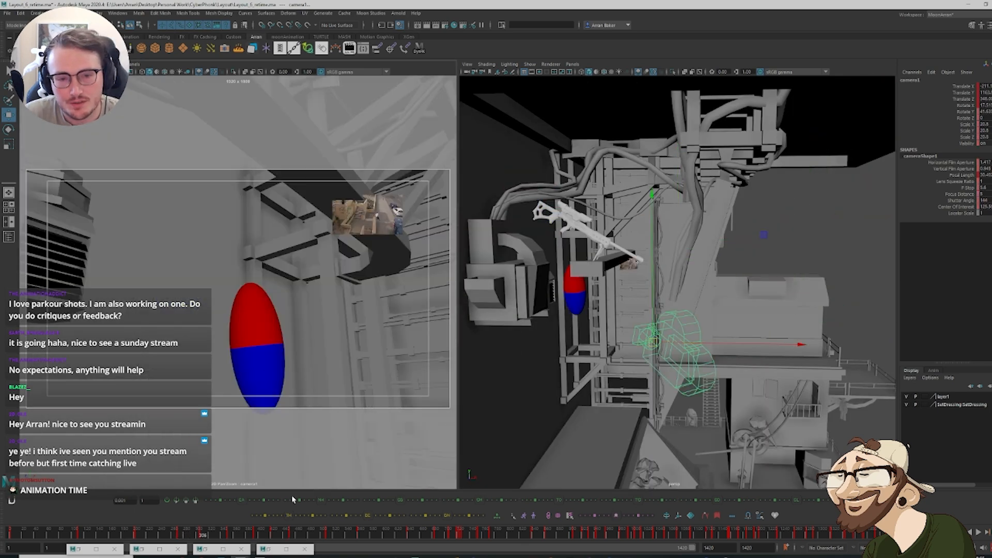
drag(162, 534, 195, 540)
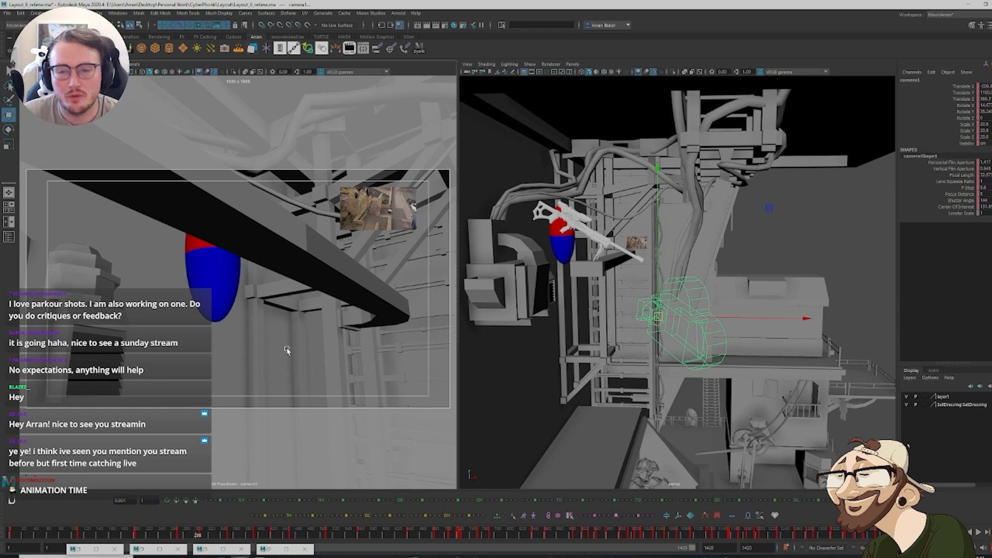
key(comma)
key(period)
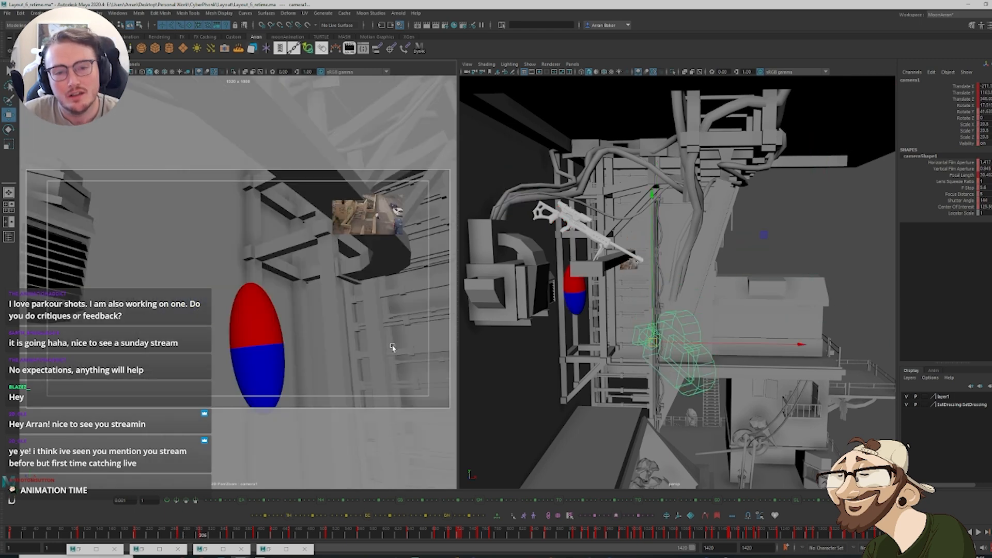
key(period)
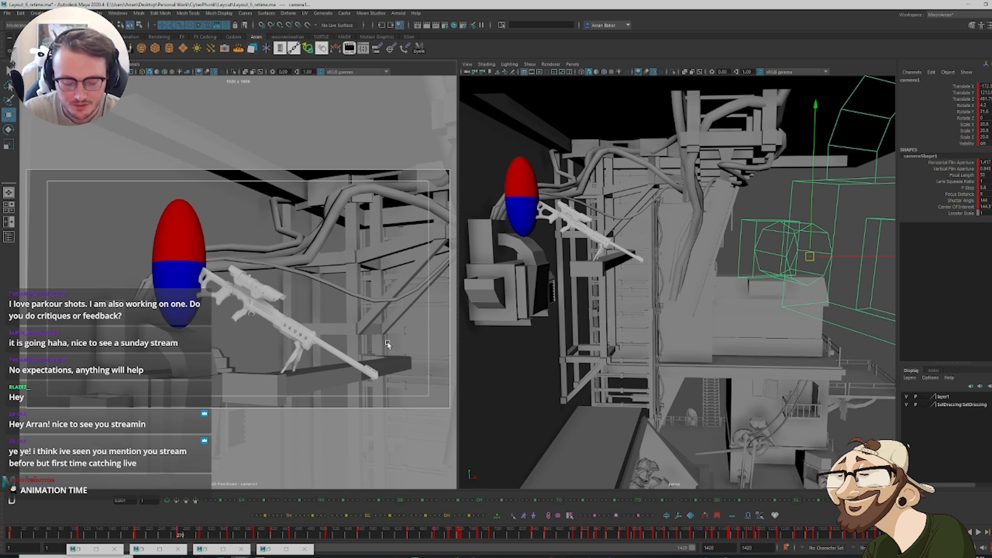
key(comma)
key(comma)
key(comma)
key(period)
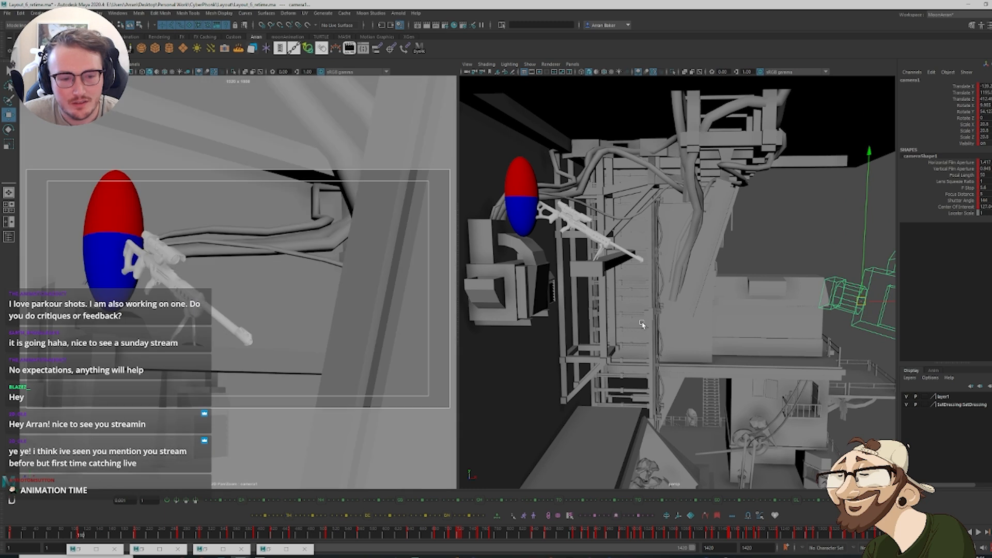
key(period)
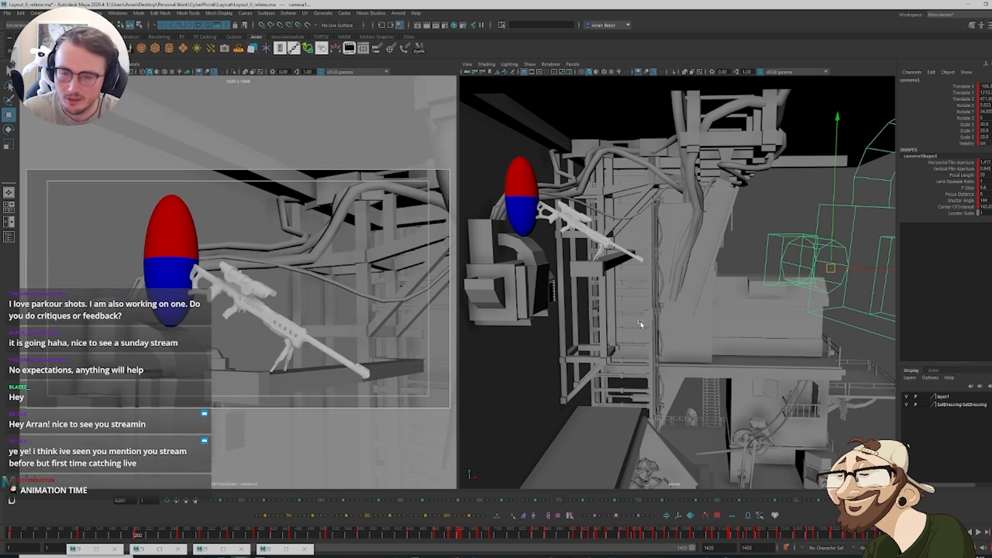
key(comma)
key(comma)
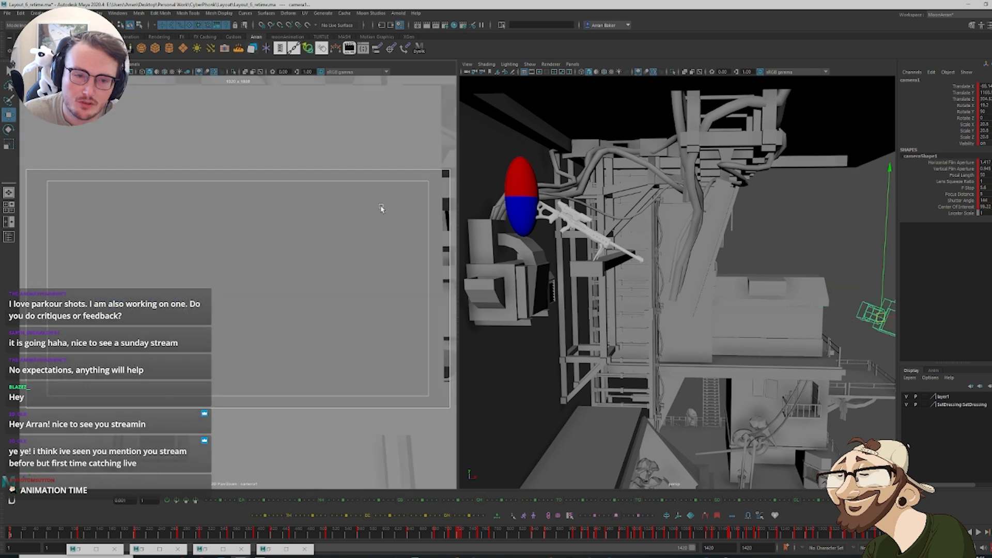
key(period)
key(period)
key(period)
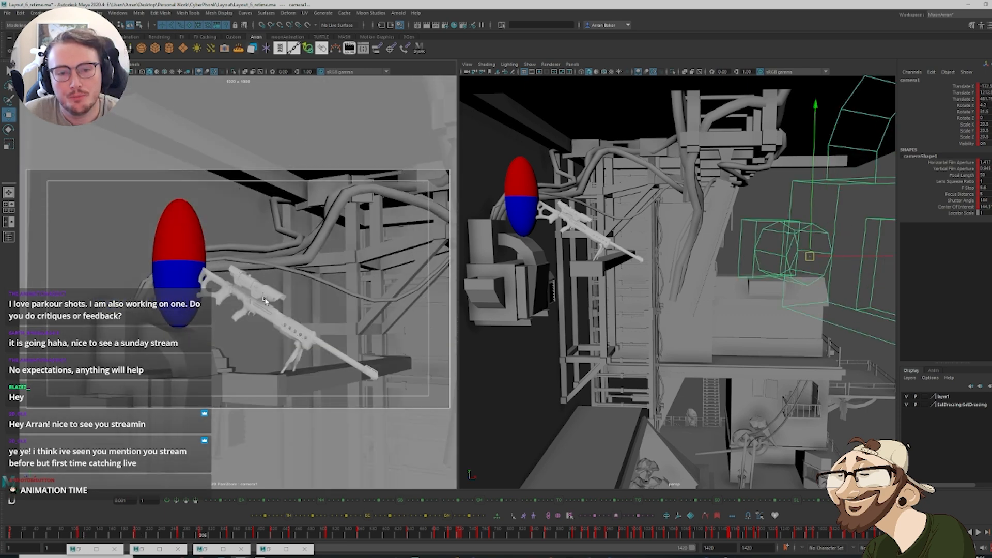
key(period)
key(comma)
drag(178, 532, 202, 532)
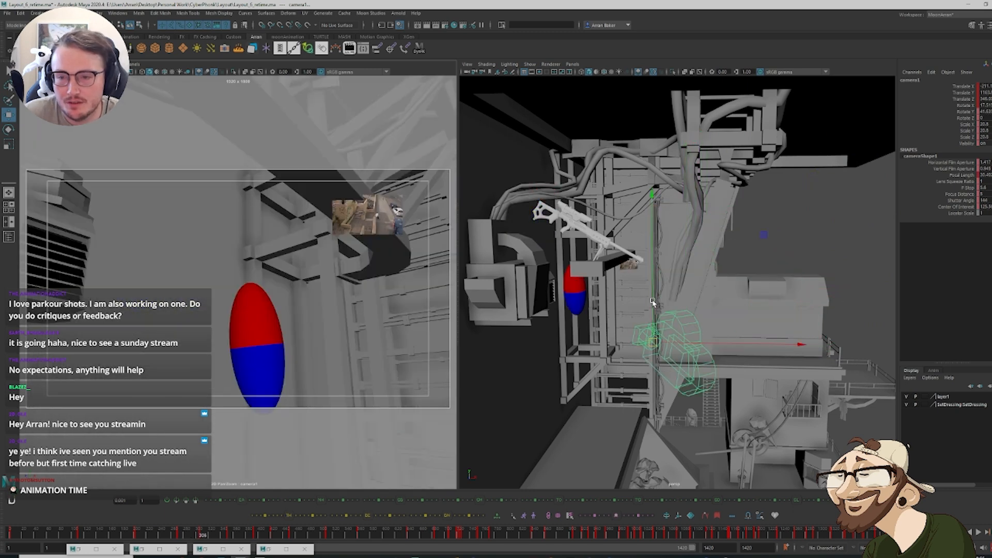
Raise the camera at its frame 306 key and tilt it down toward the falling sphere, checking against the neighbouring keys
drag(652, 303, 653, 271)
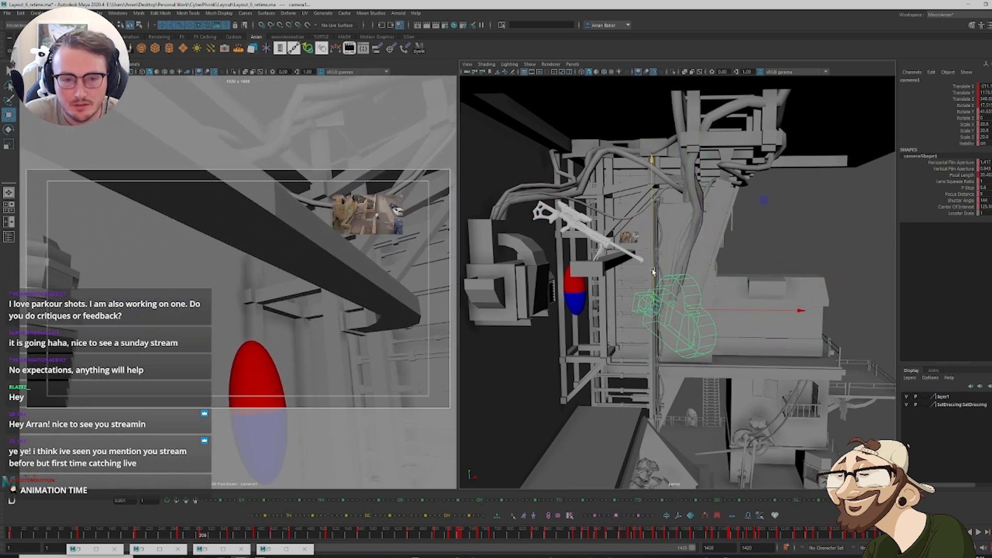
key(e)
drag(733, 216, 731, 252)
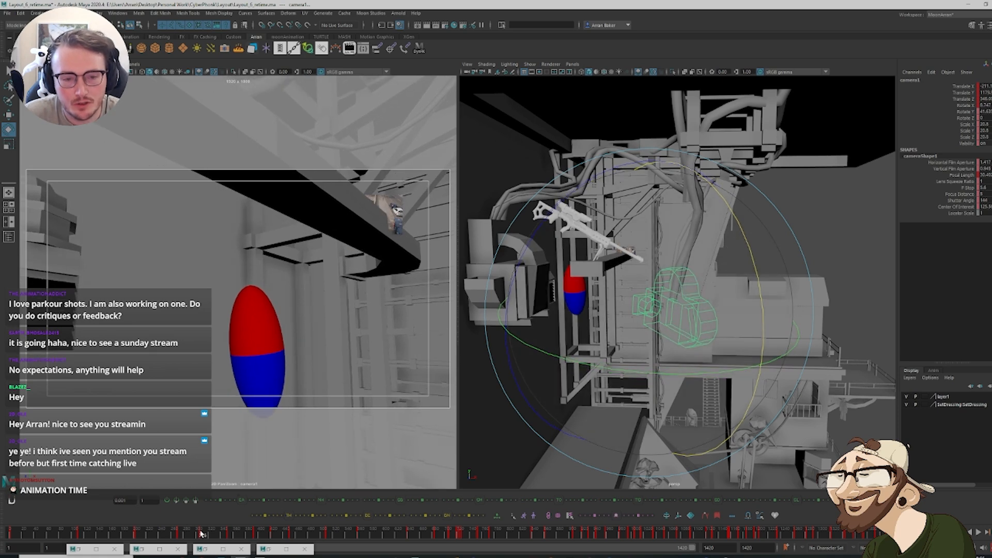
mouse_move(202, 533)
mouse_down()
mouse_move(192, 533)
mouse_move(200, 534)
mouse_up()
key(comma)
key(comma)
key(period)
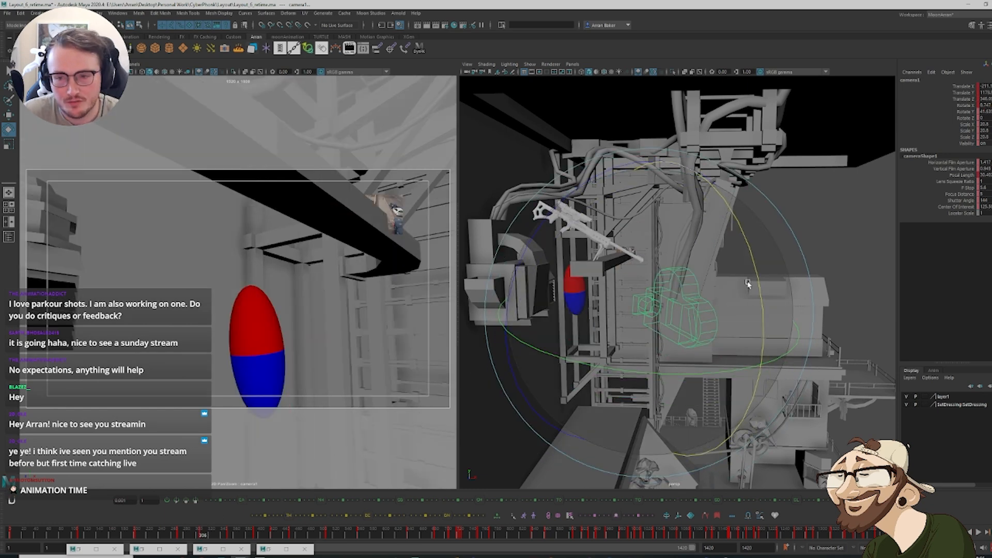
Raise the camera further at frame 306, tilt it down slightly more, and check the motion through the rest of the drop
key(w)
drag(654, 286, 654, 267)
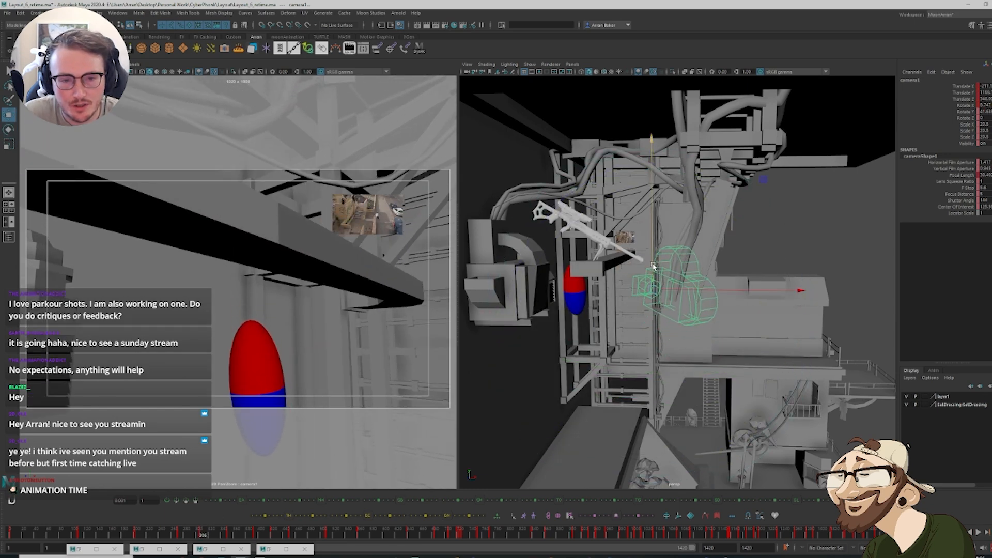
key(e)
drag(761, 257, 742, 243)
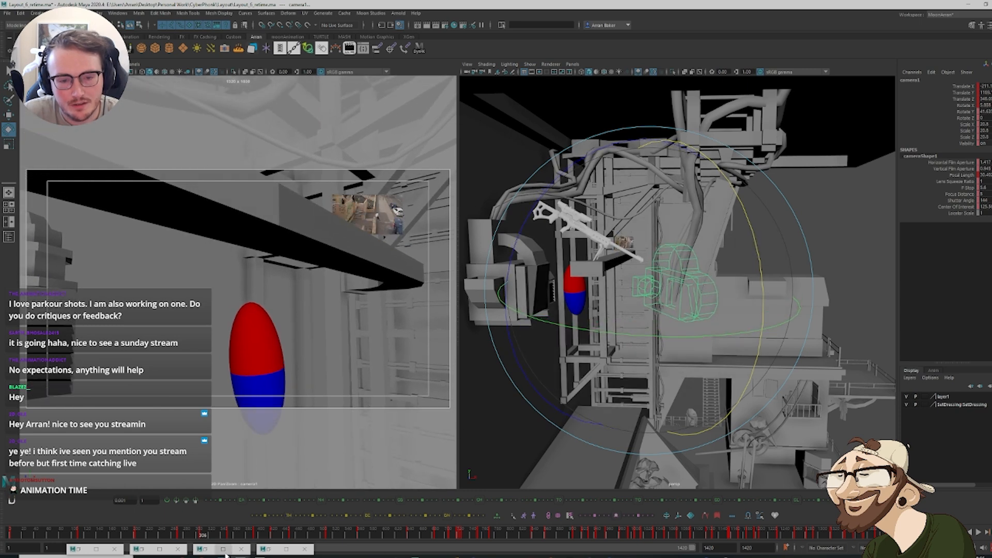
click(189, 533)
drag(188, 534, 227, 542)
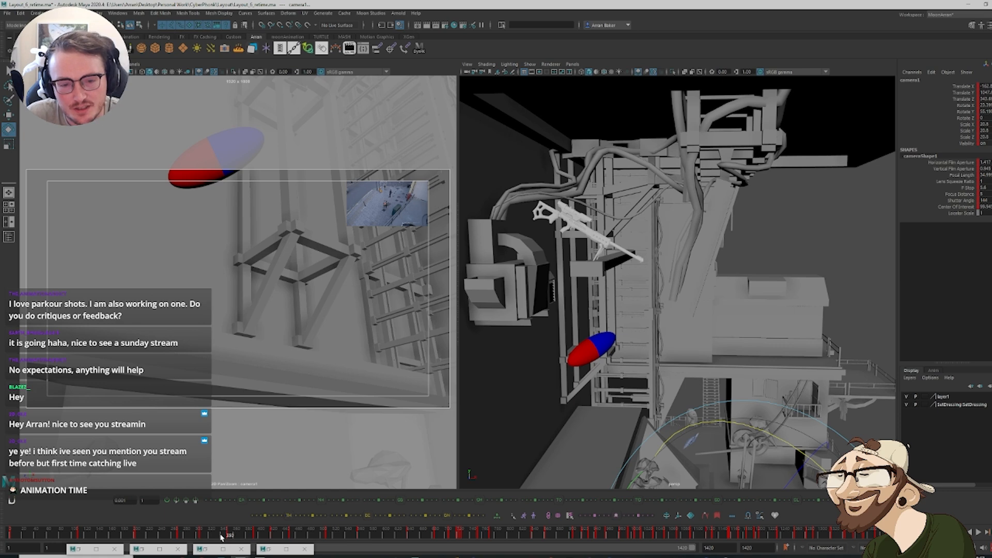
Raise and re-aim the camera at its key where the sphere tumbles beside the lower scaffold bracket, bringing the sphere into frame
drag(221, 537, 226, 539)
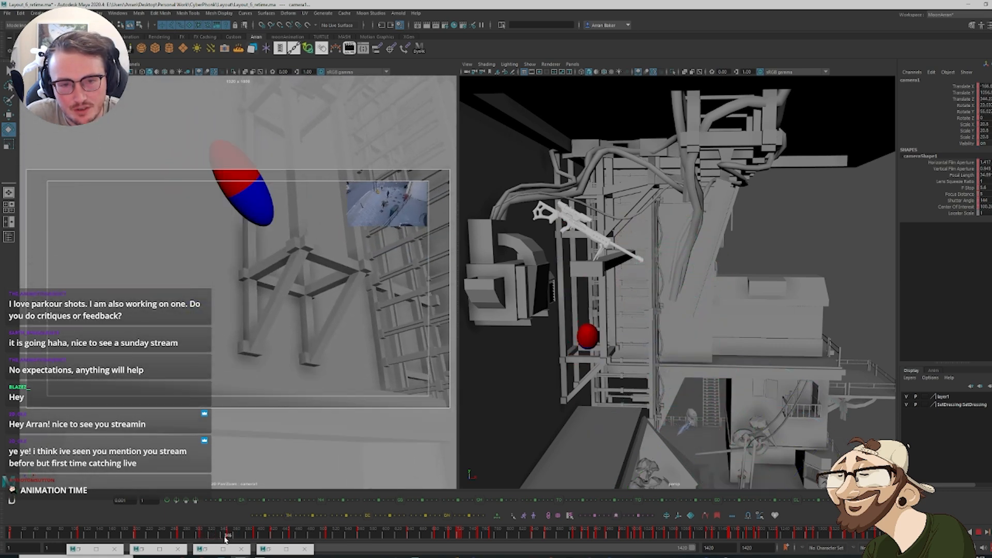
key(w)
key(f)
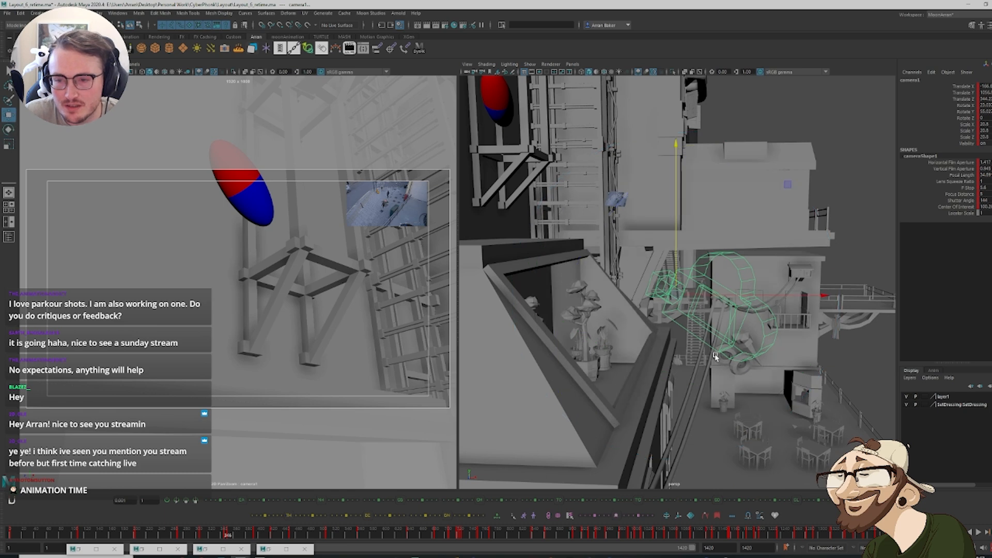
alt+drag(715, 357, 722, 303)
drag(677, 280, 681, 234)
key(e)
key(period)
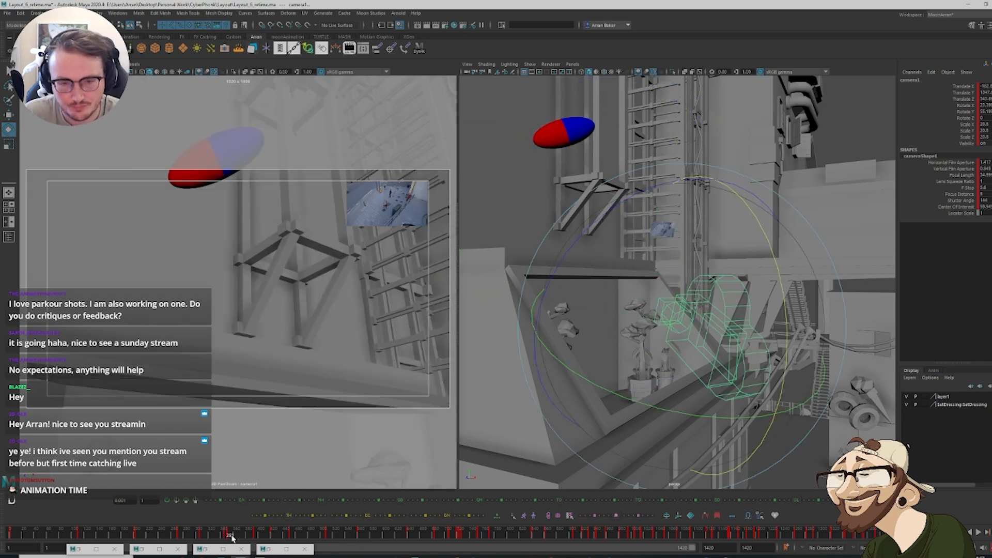
Delete the camera key immediately after the adjusted tumble pose and check the motion back to frame 306
right_click(230, 538)
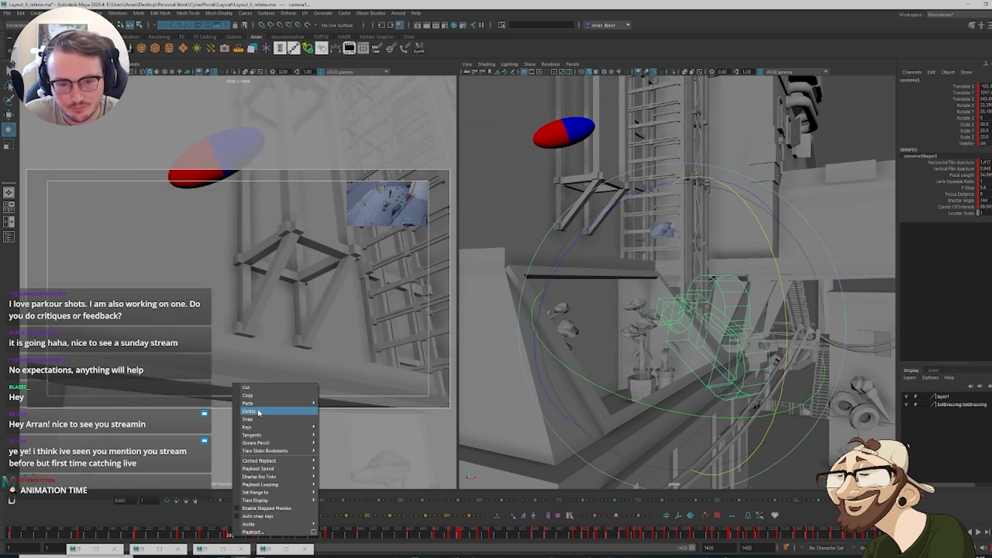
click(255, 411)
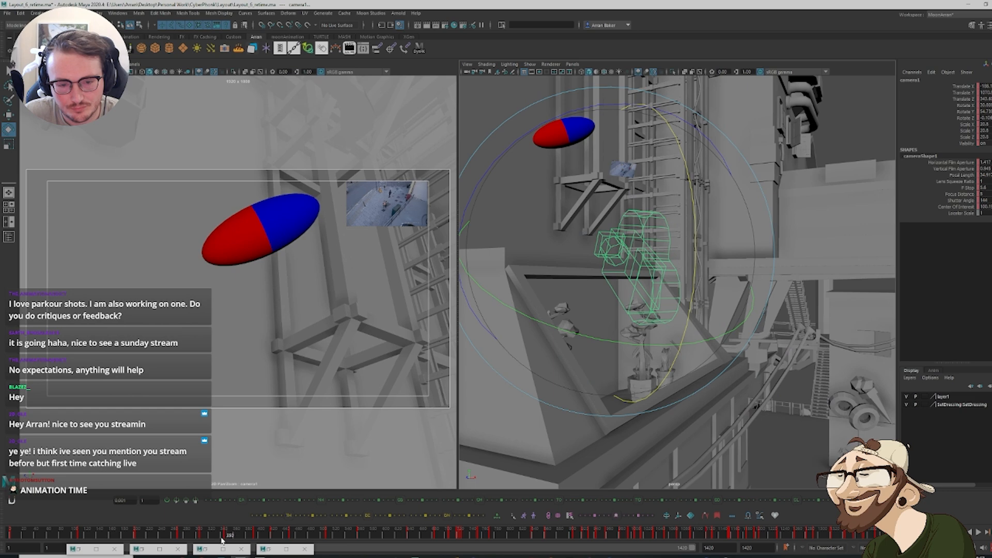
mouse_move(220, 534)
mouse_down()
mouse_move(176, 535)
mouse_move(200, 534)
mouse_up()
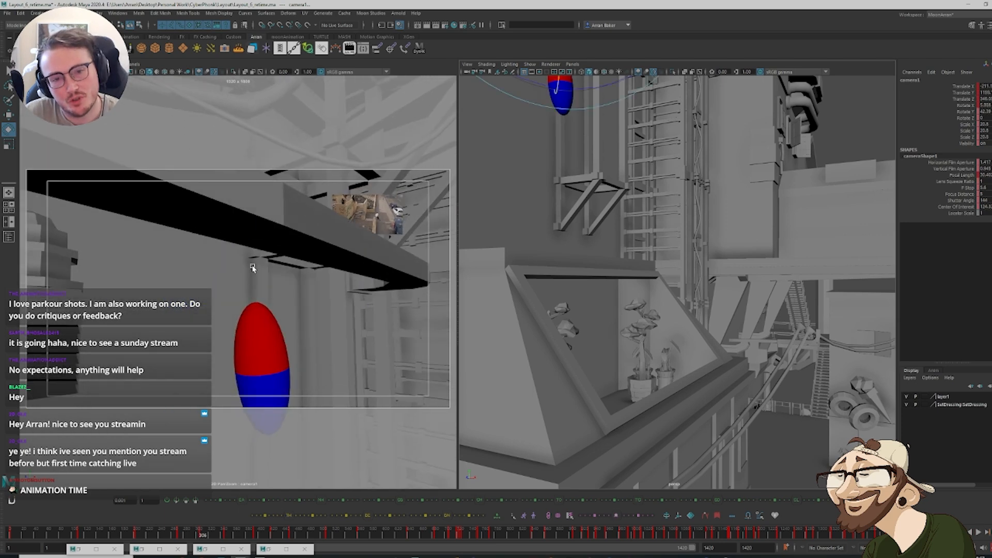
Flip the scaffold beam along its length with a negative Z scale and move it back beneath the rifle's bipod
click(299, 231)
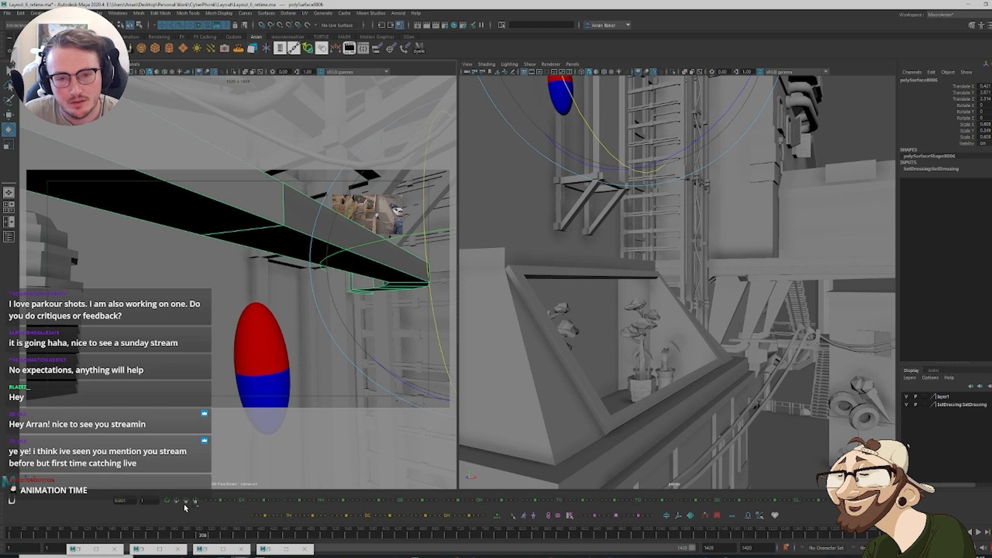
key(w)
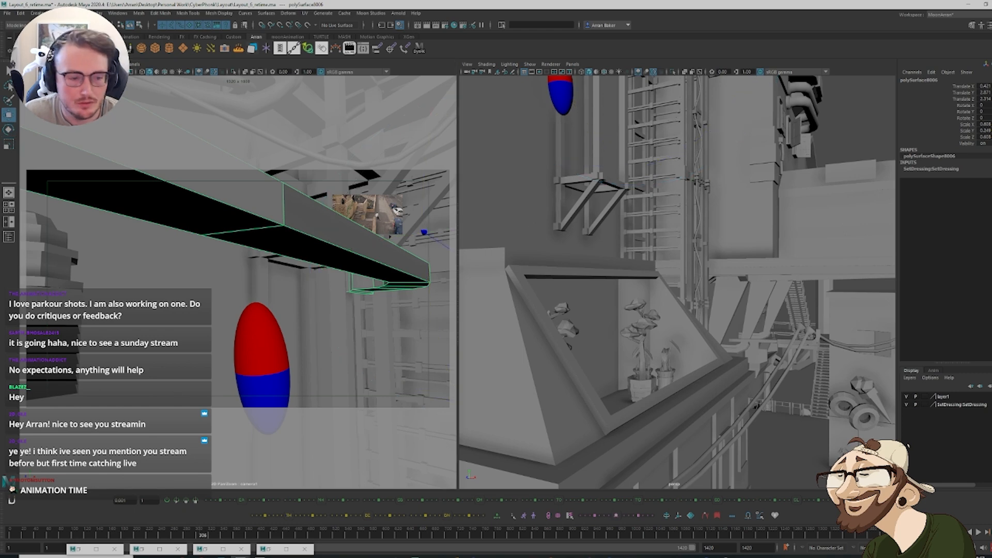
alt+middle_drag(636, 197, 659, 408)
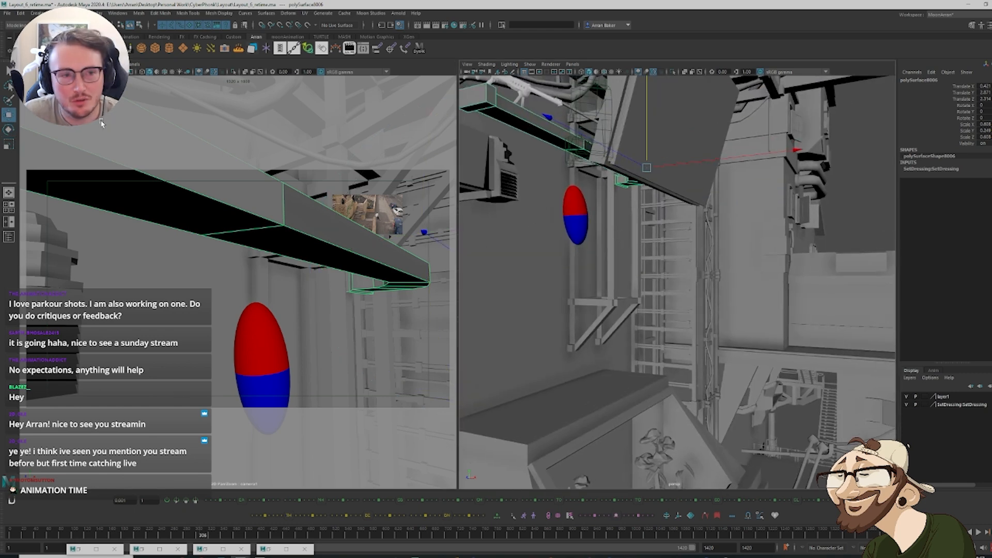
click(337, 412)
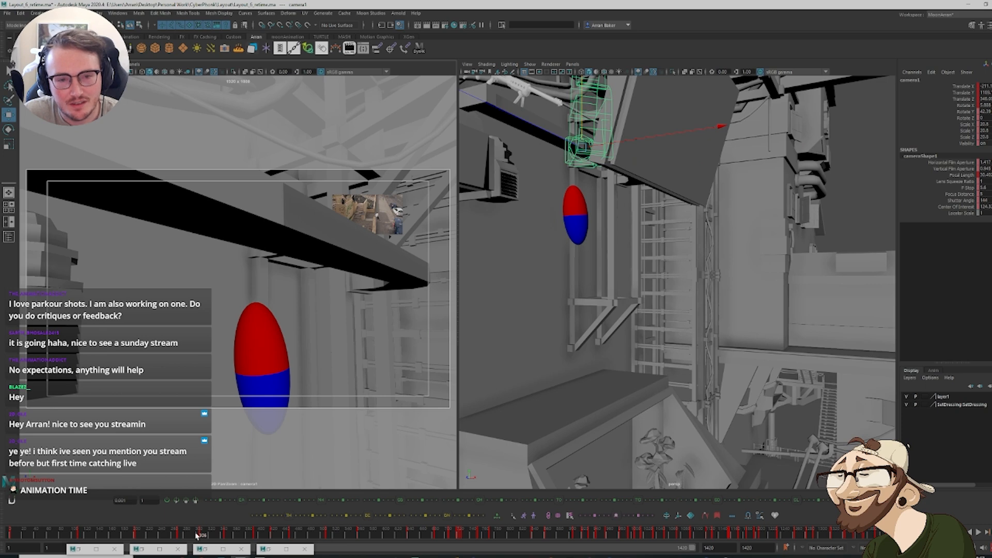
drag(196, 534, 183, 535)
mouse_move(172, 536)
mouse_down()
mouse_move(207, 536)
mouse_move(181, 535)
mouse_up()
click(305, 377)
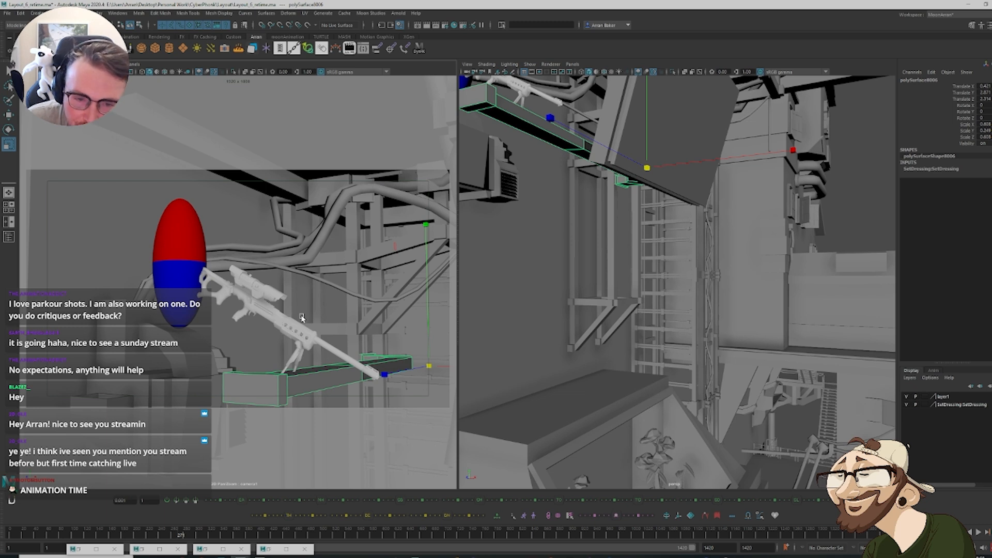
drag(384, 377, 597, 329)
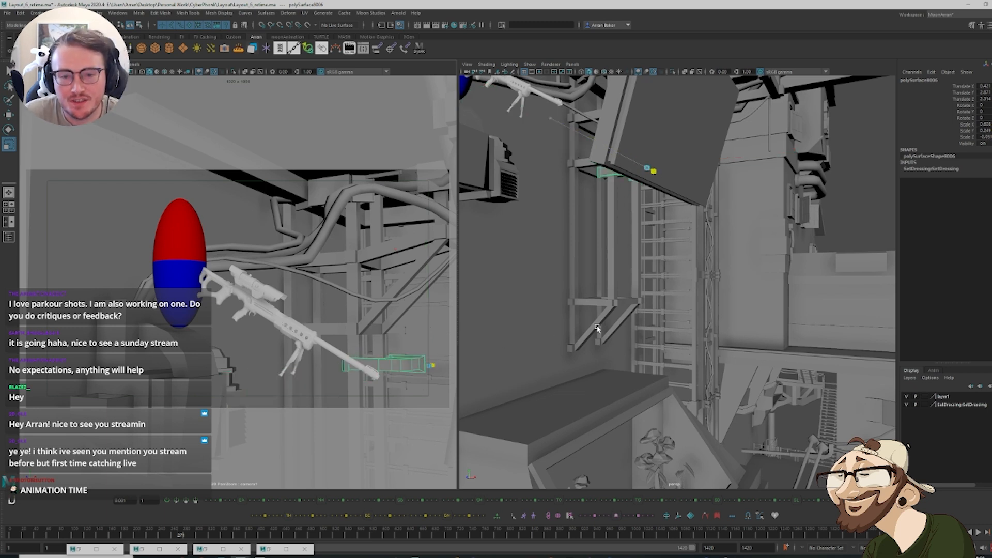
drag(429, 368, 209, 403)
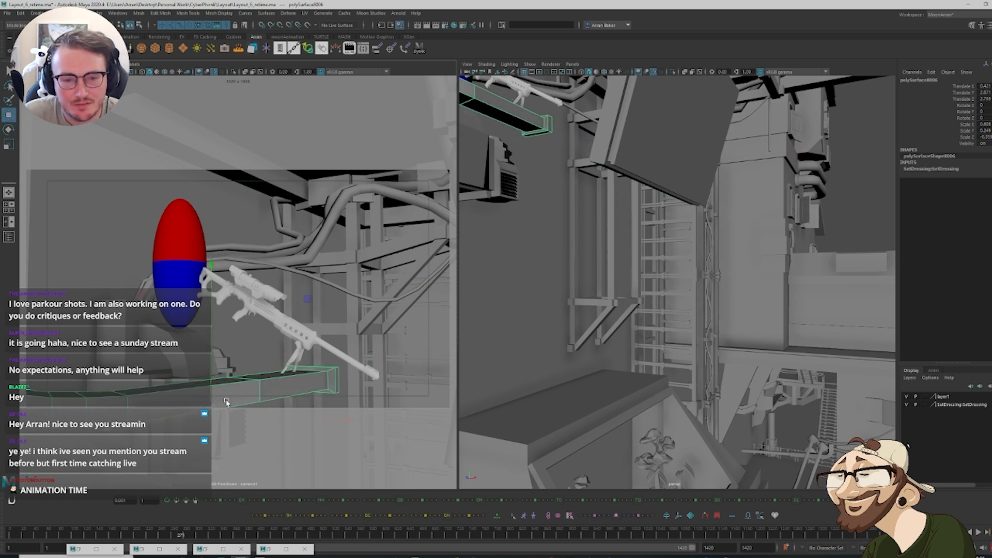
Check the drop with the flipped beam in place and compare the camera's keys around frame 306
drag(165, 533, 202, 510)
click(573, 170)
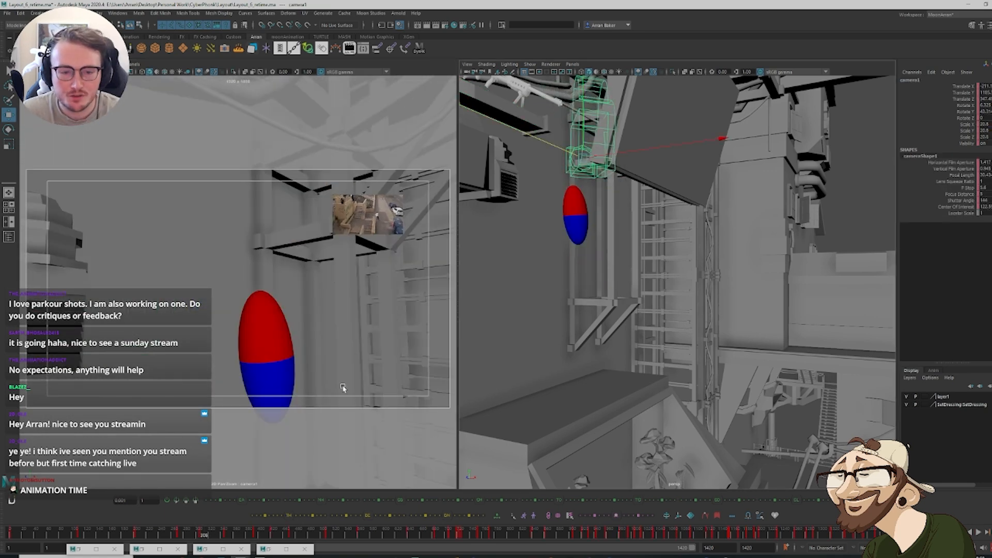
key(comma)
key(comma)
key(period)
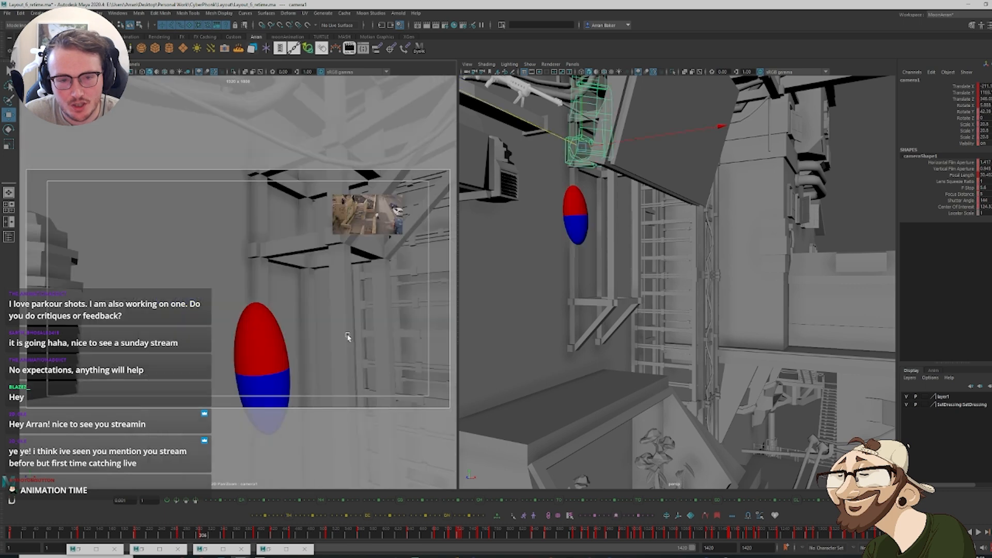
Raise the camera at frame 306 and tilt it down toward the sphere, comparing it with the preceding rifle pose
drag(581, 133, 578, 94)
key(comma)
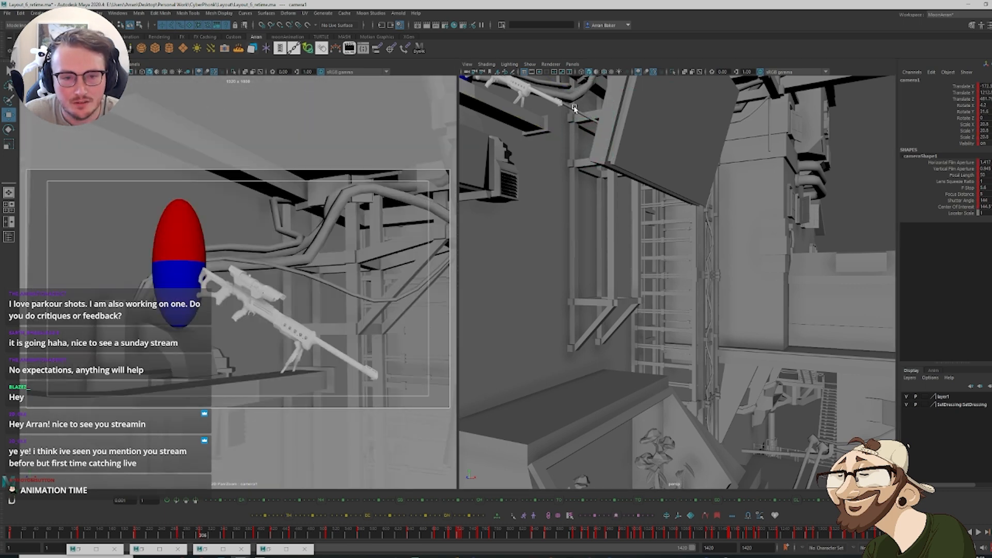
key(period)
key(e)
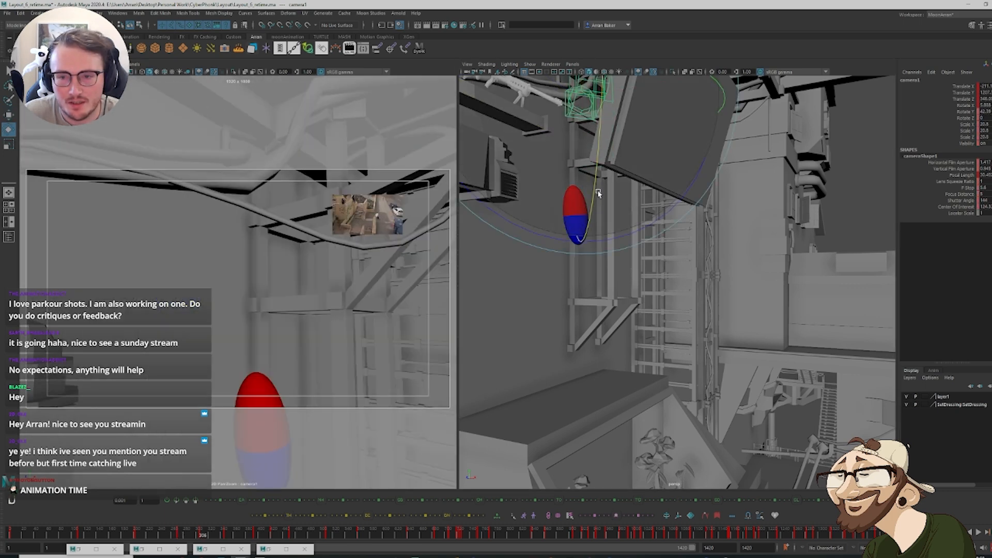
drag(597, 192, 584, 176)
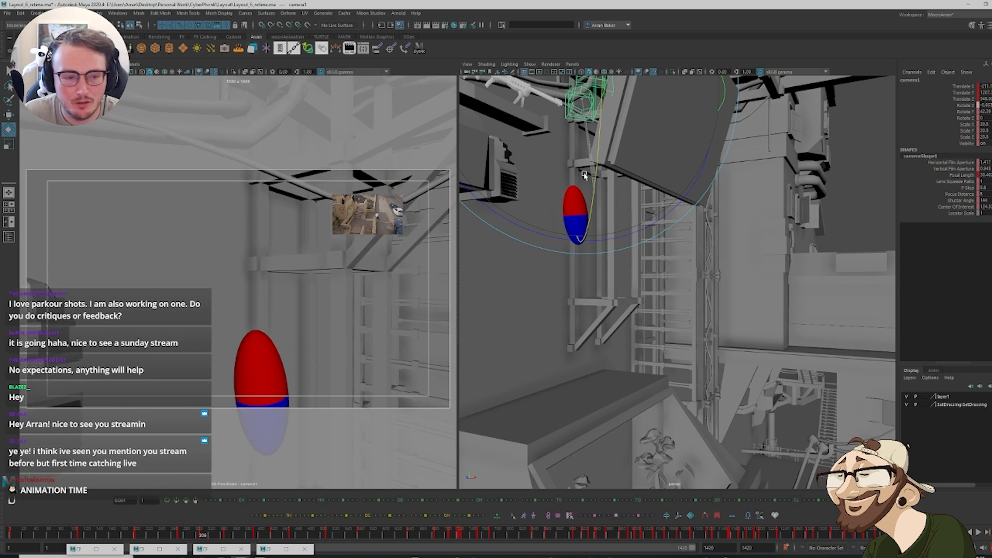
Examine the camera's transition from the rifle pose into the drop frame by frame
drag(134, 537, 179, 539)
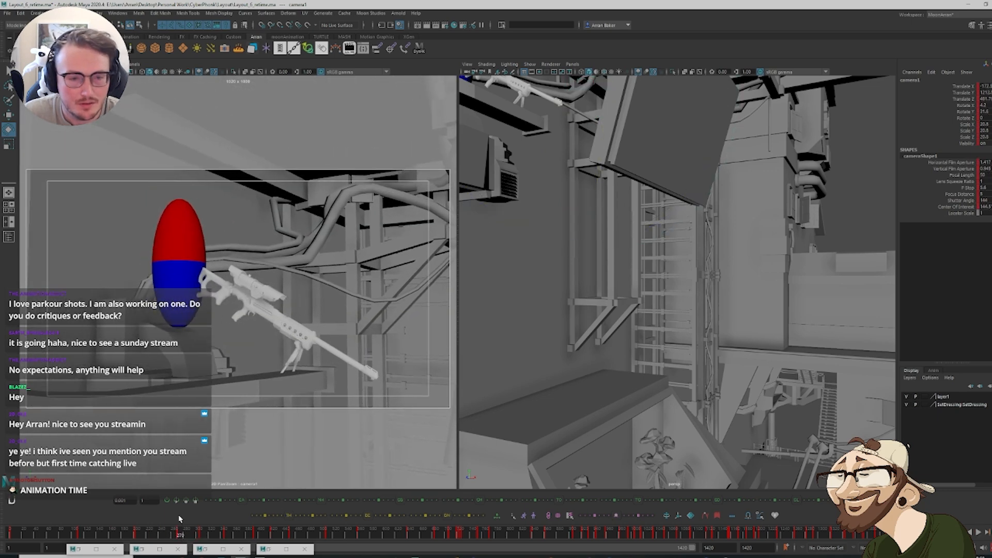
key(alt+comma)
key(alt+period)
key(alt+period)
key(alt+comma)
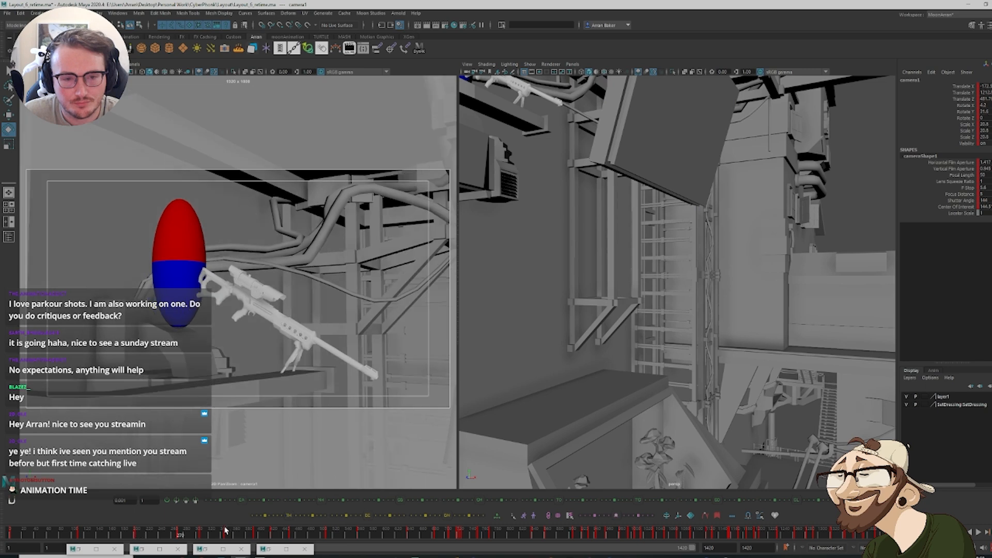
key(alt+comma)
key(alt+period)
key(alt+period)
key(alt+comma)
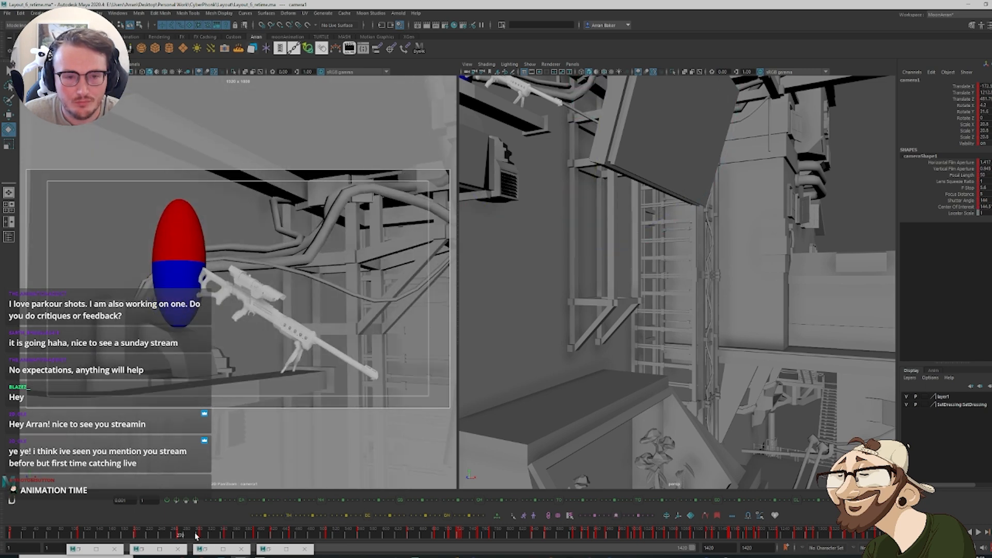
Adjust the camera around frame 326 beside the lower bracket, set a key, and compare the neighbouring camera poses
drag(178, 537, 213, 548)
drag(736, 290, 625, 194)
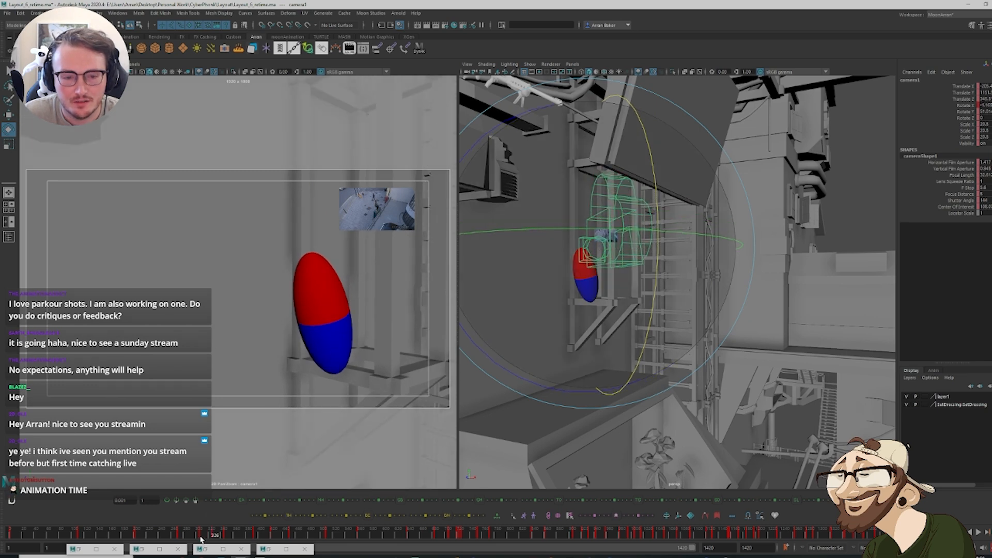
drag(201, 538, 239, 541)
key(s)
key(comma)
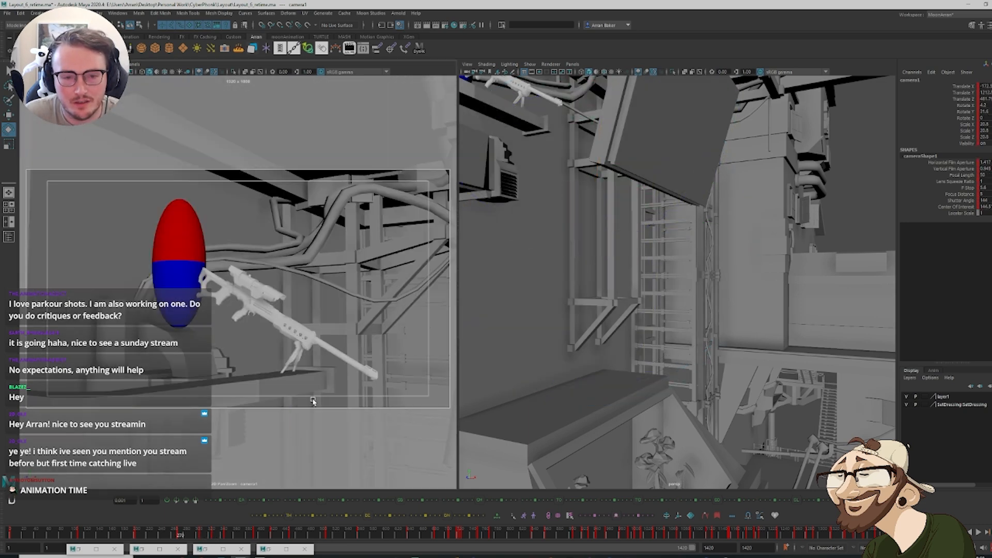
key(period)
key(period)
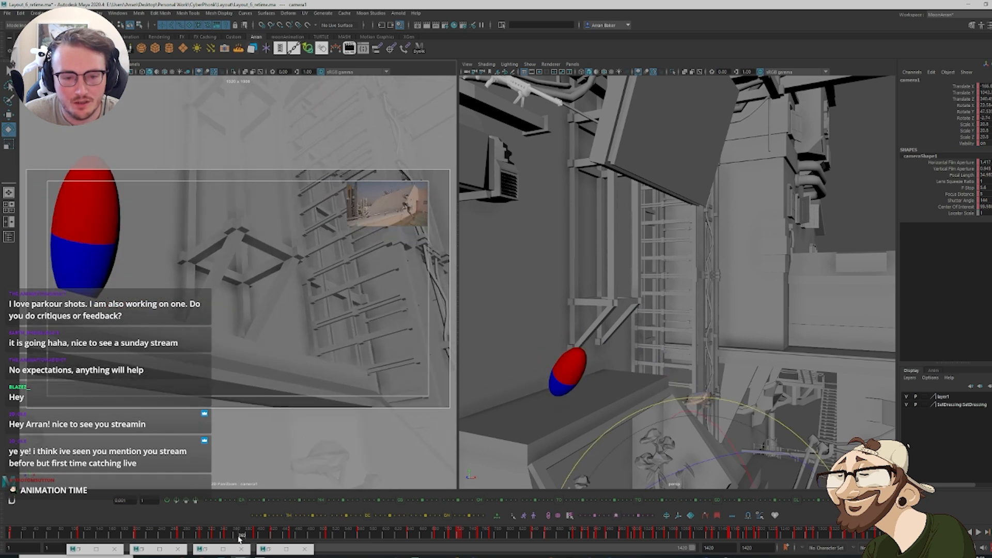
Try blending the camera pose where the sphere nears the planter ledge toward its previous key with a tween tool
key(alt+t)
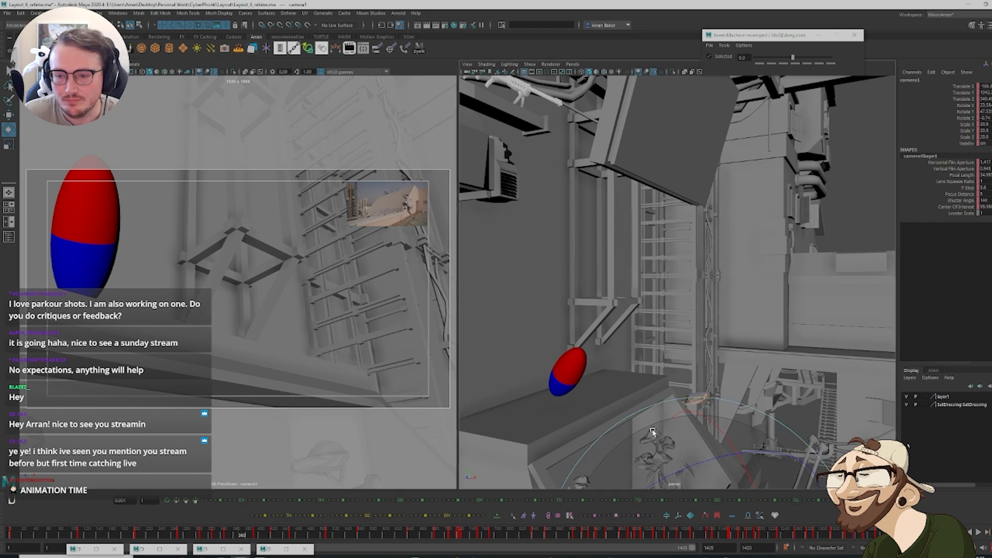
text(-75)
key(Return)
text(-30)
key(Return)
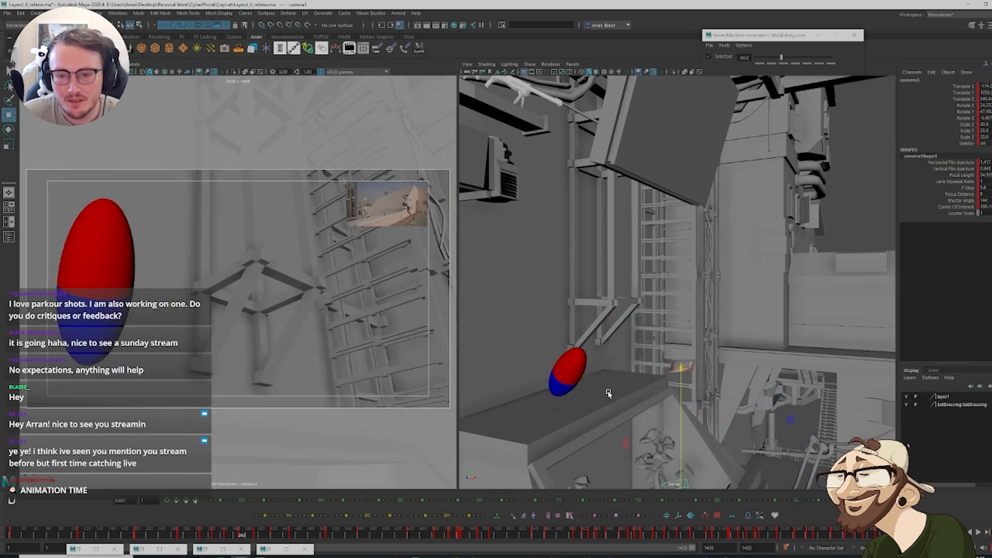
Try lowering the camera at the pose above the planter ledge and re-aiming it up at the sphere
alt+middle_drag(630, 388, 634, 83)
mouse_move(651, 284)
mouse_down()
mouse_move(619, 283)
mouse_move(650, 282)
mouse_up()
drag(683, 254, 638, 356)
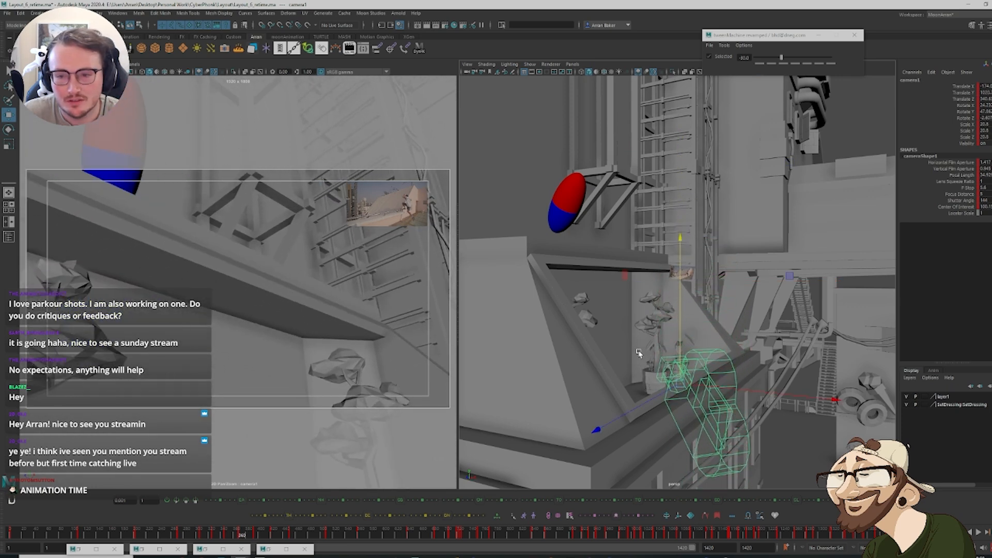
key(e)
drag(663, 393, 691, 456)
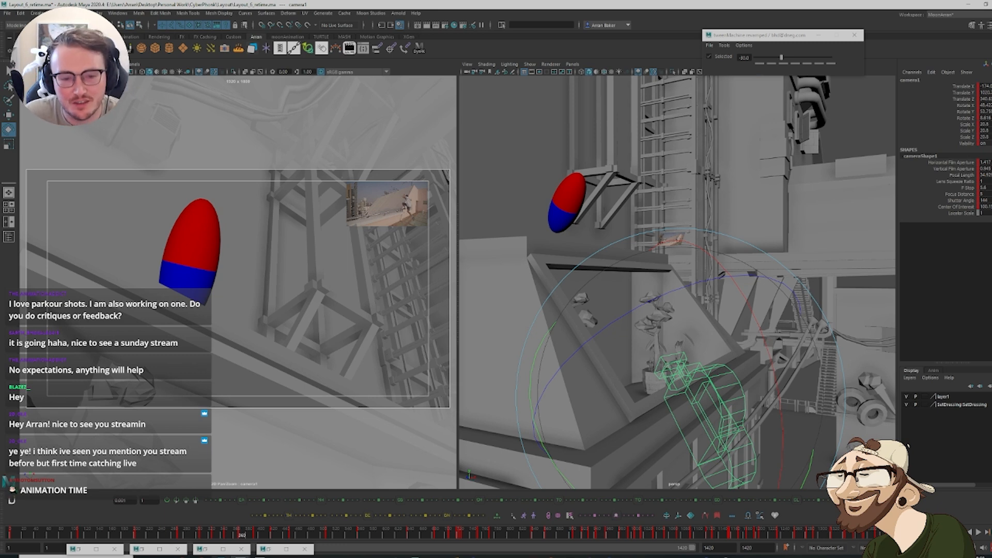
Check how the camera moves past the planter window between the lowered pose and its following key
mouse_move(240, 535)
mouse_down()
mouse_move(254, 540)
mouse_move(230, 541)
mouse_move(249, 545)
mouse_up()
mouse_move(579, 344)
alt+mouse_down()
mouse_move(560, 345)
mouse_move(591, 330)
alt+mouse_up()
alt+middle_drag(591, 330, 529, 309)
alt+drag(528, 309, 629, 321)
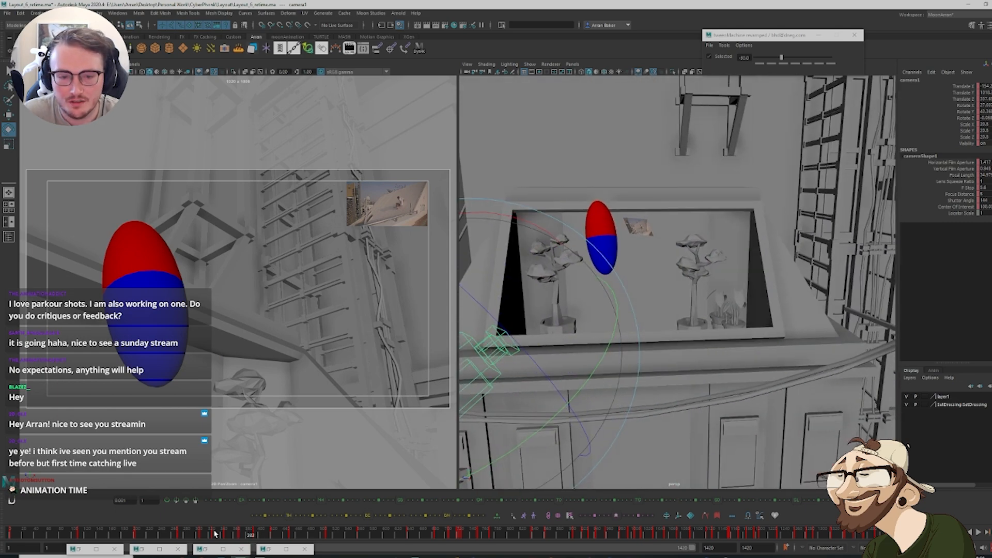
mouse_move(242, 532)
mouse_down()
mouse_move(255, 537)
mouse_move(241, 536)
mouse_up()
key(period)
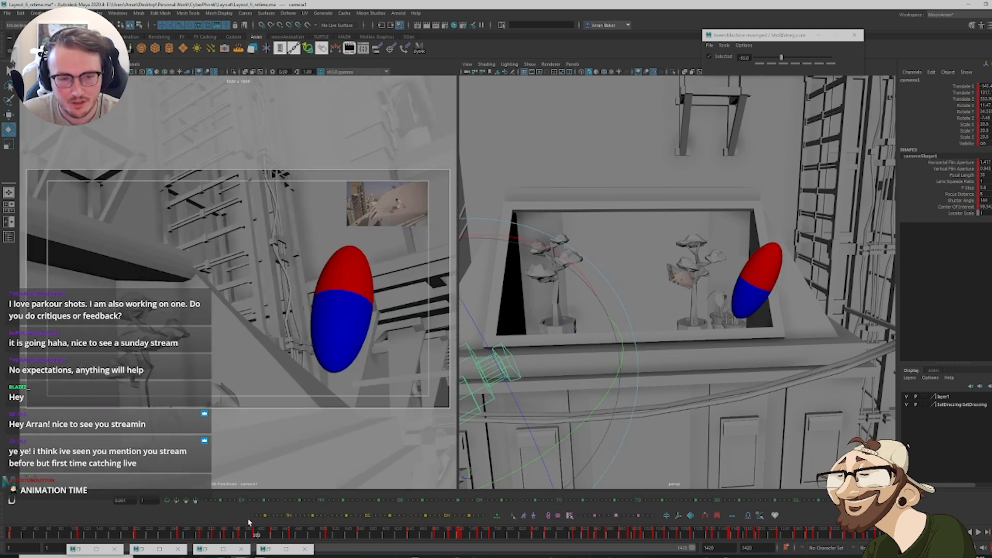
key(comma)
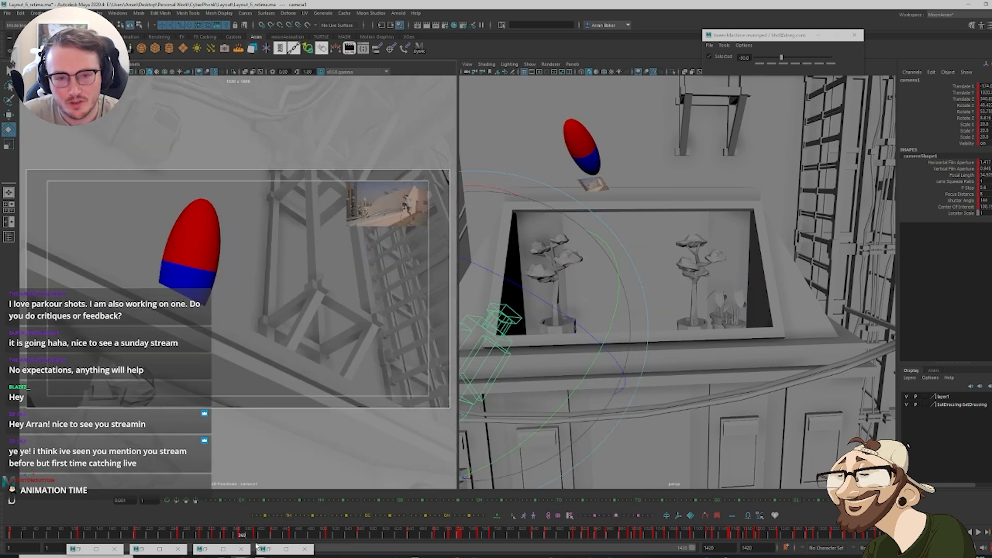
Move the camera lower and along the planter ledge at frame 379, keeping it below the sphere
drag(242, 535, 248, 536)
key(alt+v)
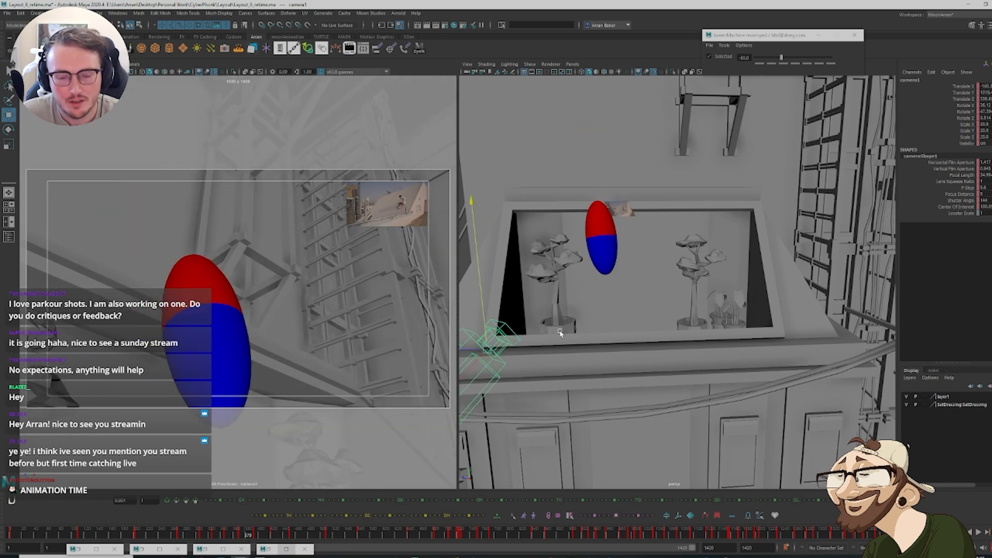
key(f)
drag(538, 344, 584, 340)
mouse_move(651, 369)
mouse_down()
mouse_move(663, 367)
mouse_move(649, 388)
mouse_up()
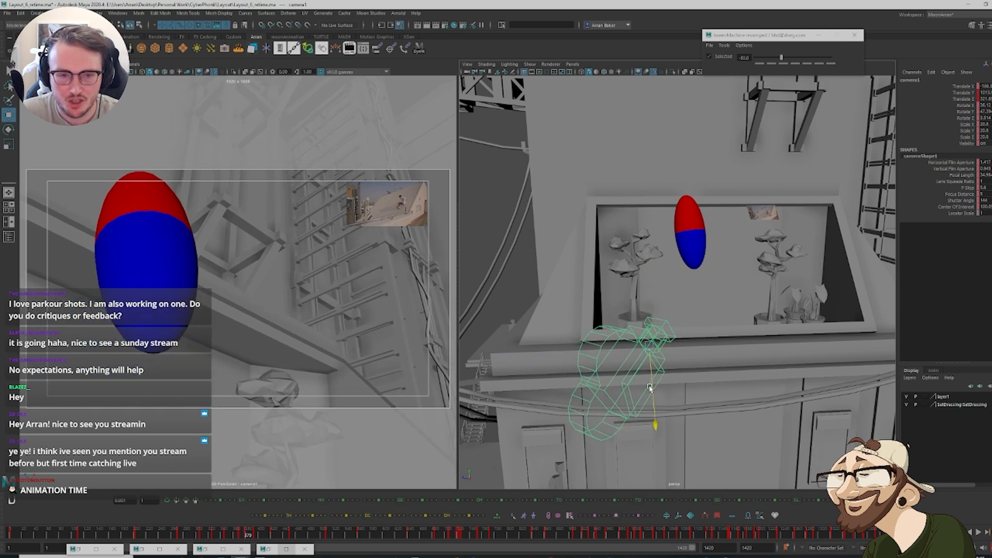
drag(649, 308, 642, 320)
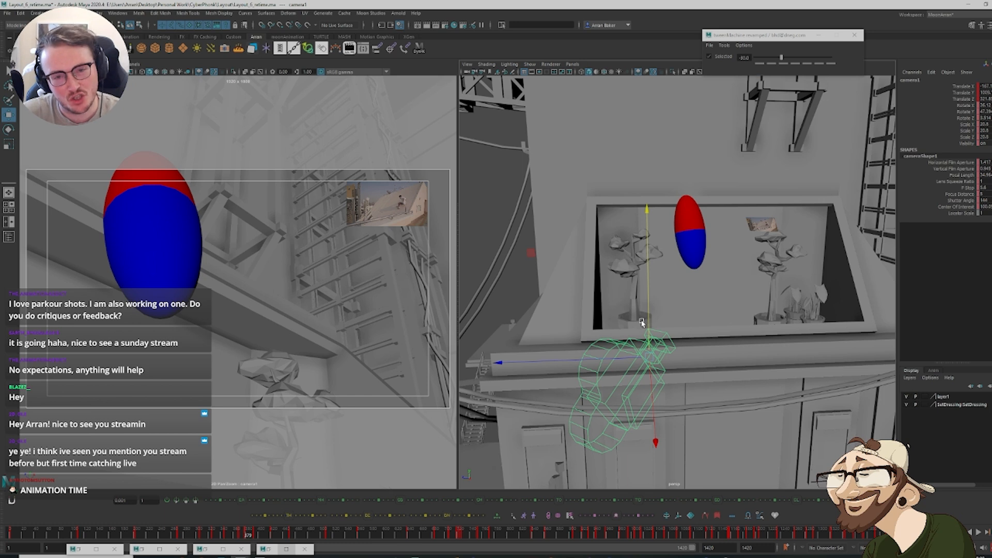
Rotate the camera at frame 379 to tilt it up and bring more of the sphere into frame
key(e)
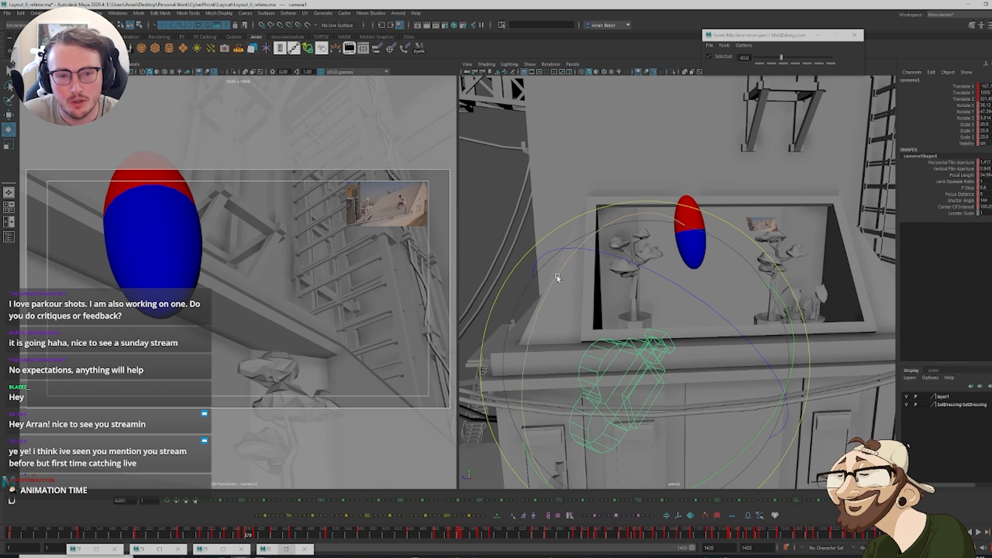
drag(556, 277, 558, 291)
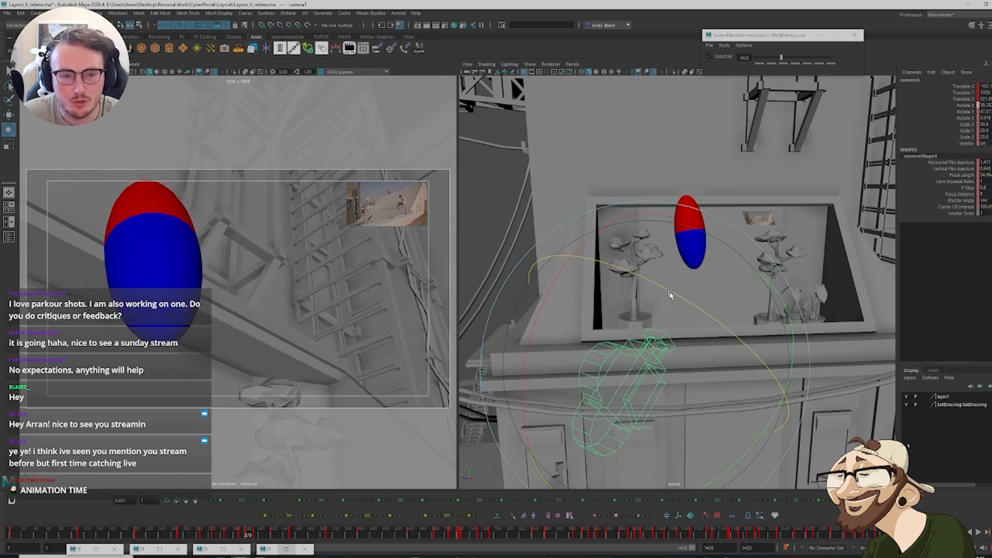
drag(670, 295, 682, 299)
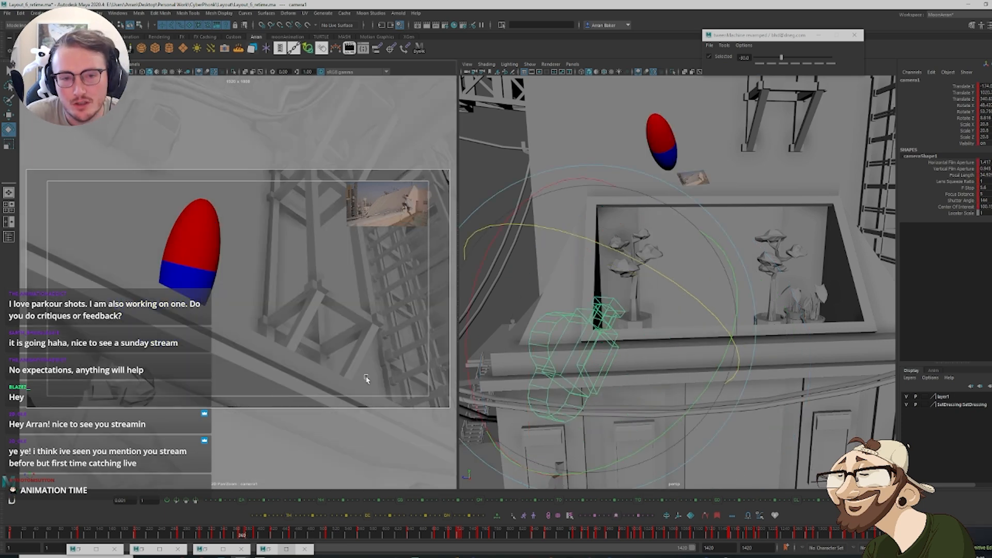
Delete the camera key just before frame 379 and check the smoothed motion past the lower bracket
key(period)
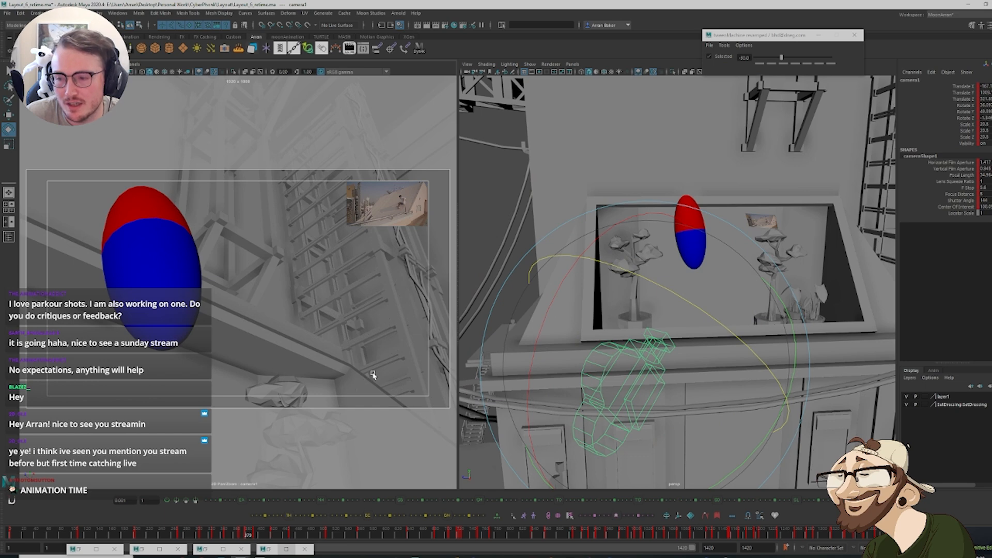
key(comma)
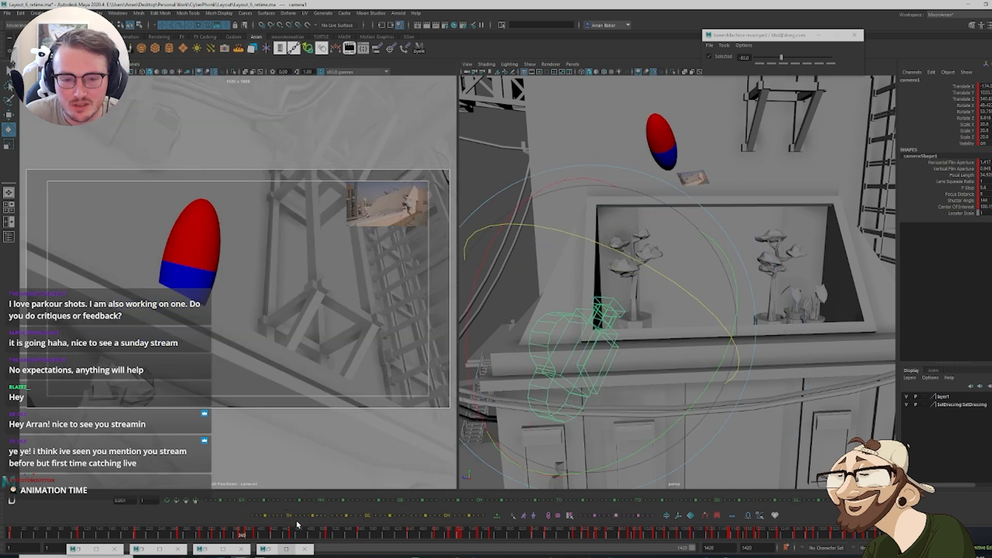
key(period)
key(comma)
right_click(243, 535)
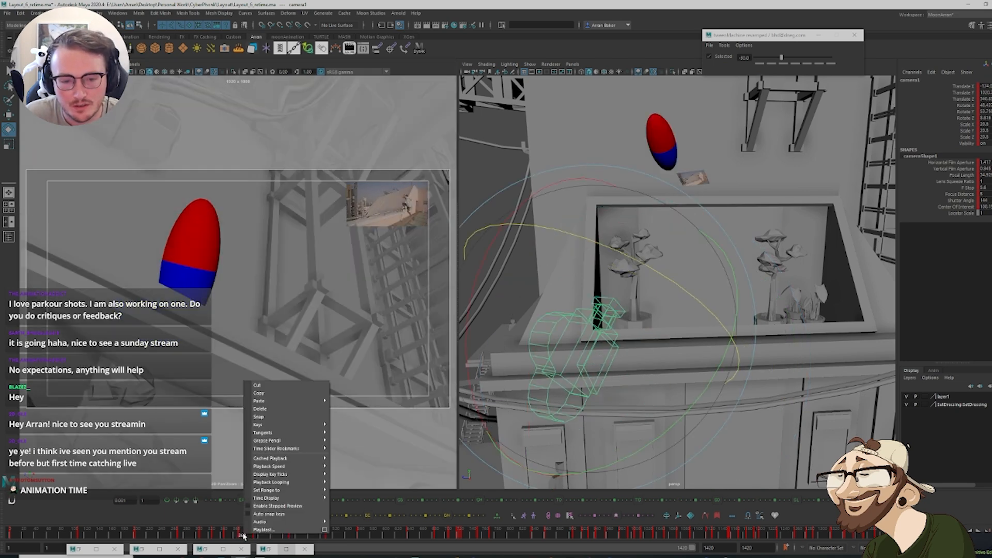
click(269, 416)
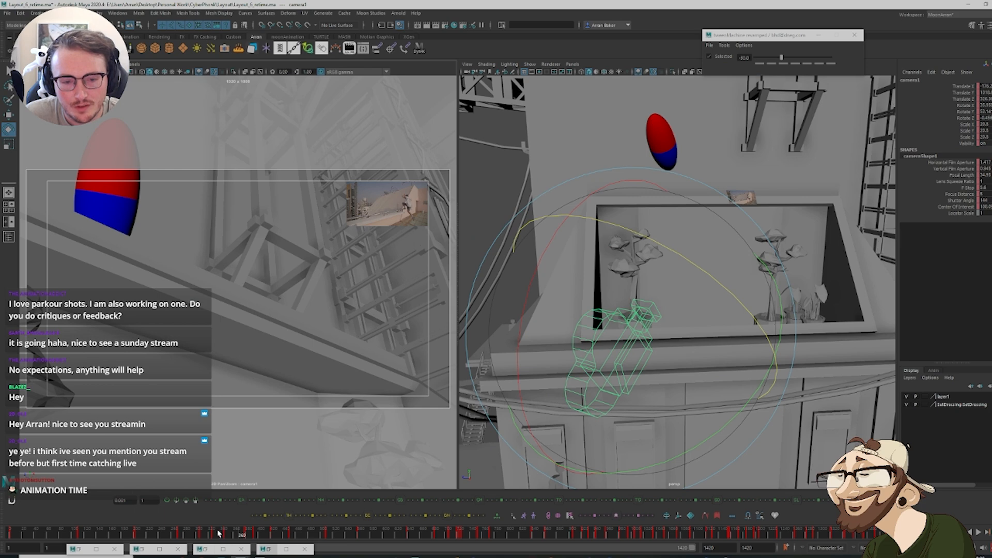
drag(218, 534, 238, 538)
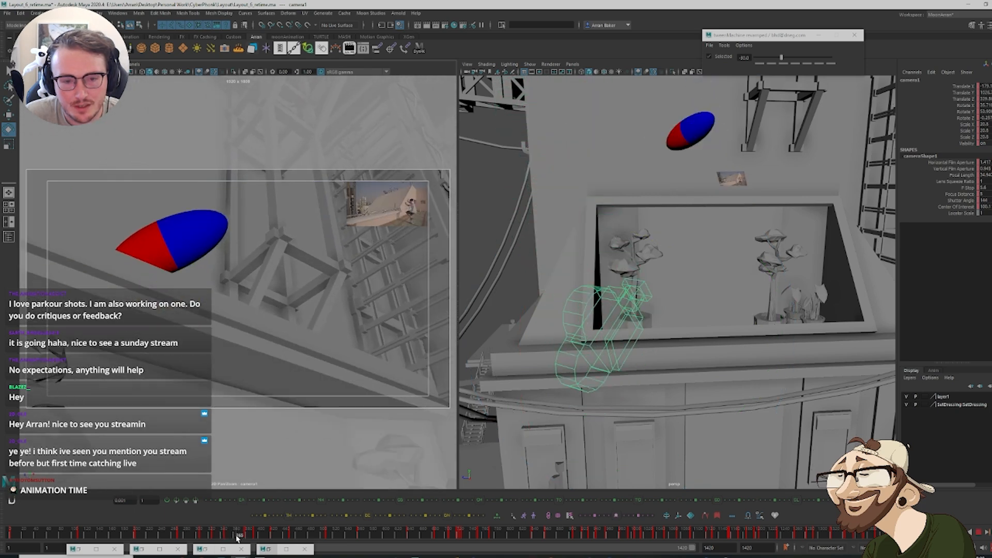
Slide the camera along the ledge at frame 379 and turn it back so the sphere sits in frame
key(w)
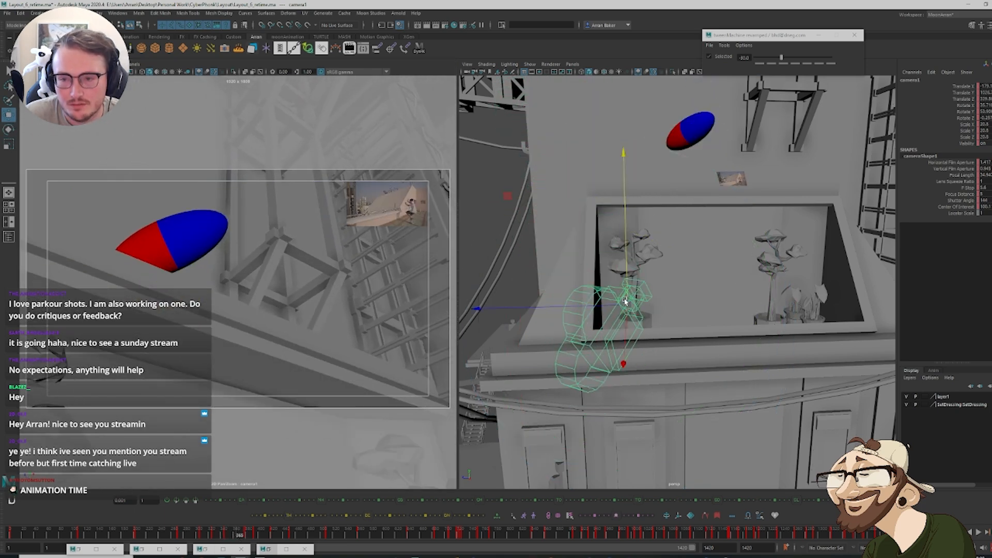
drag(614, 321, 651, 337)
drag(663, 429, 617, 370)
drag(214, 535, 255, 540)
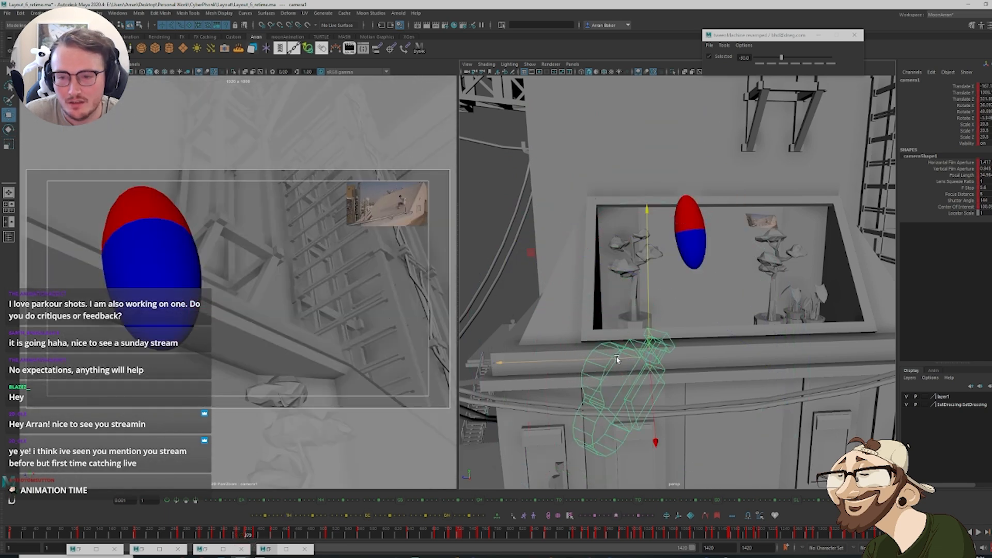
drag(617, 358, 668, 361)
key(e)
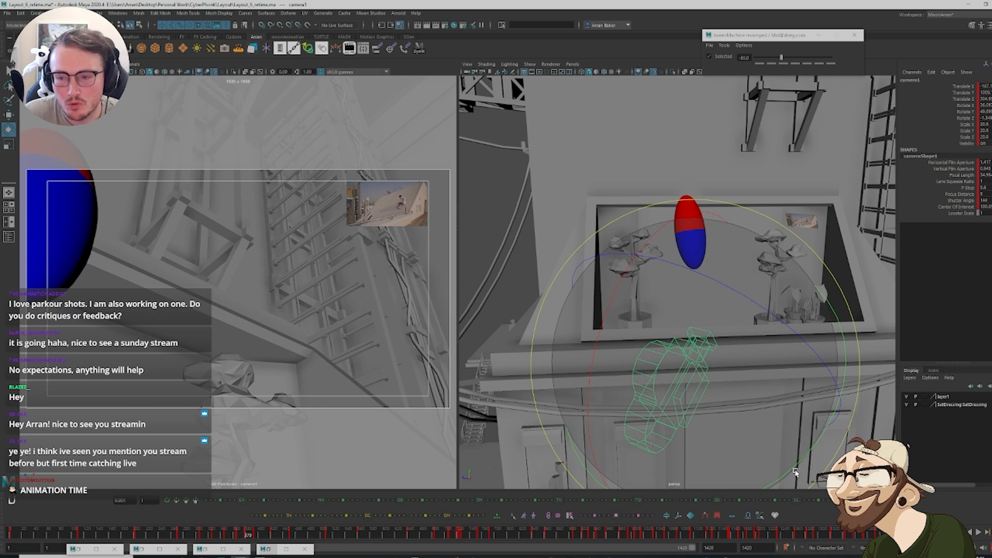
drag(796, 471, 741, 385)
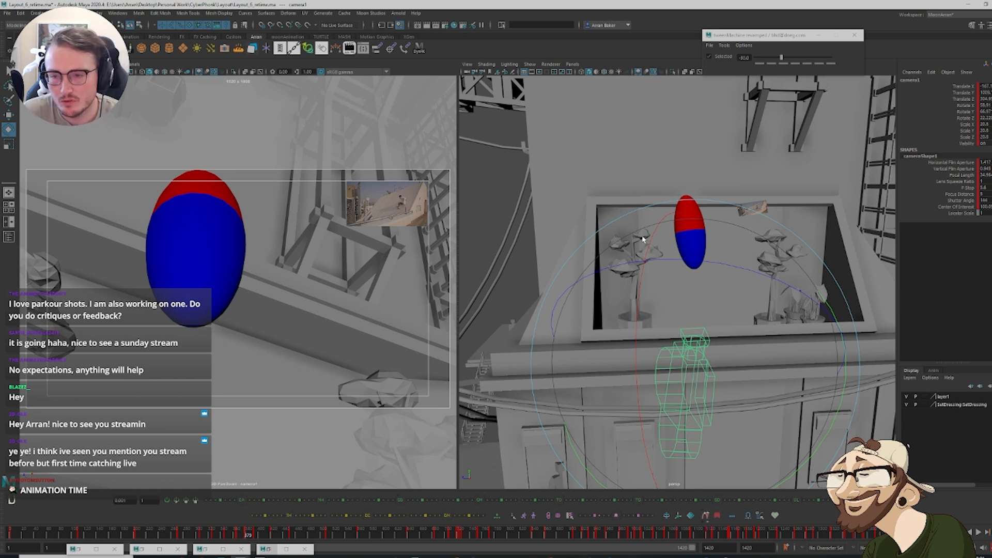
Display the camera's motion trail and examine its arc through the keys from frame 326 to 379
key(ctrl+1)
key(ctrl+1)
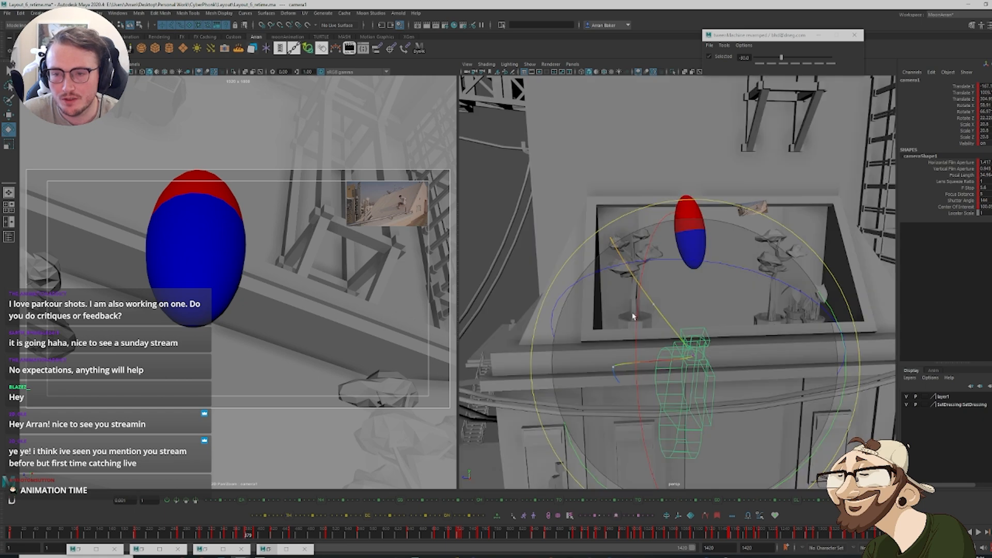
key(comma)
key(comma)
key(comma)
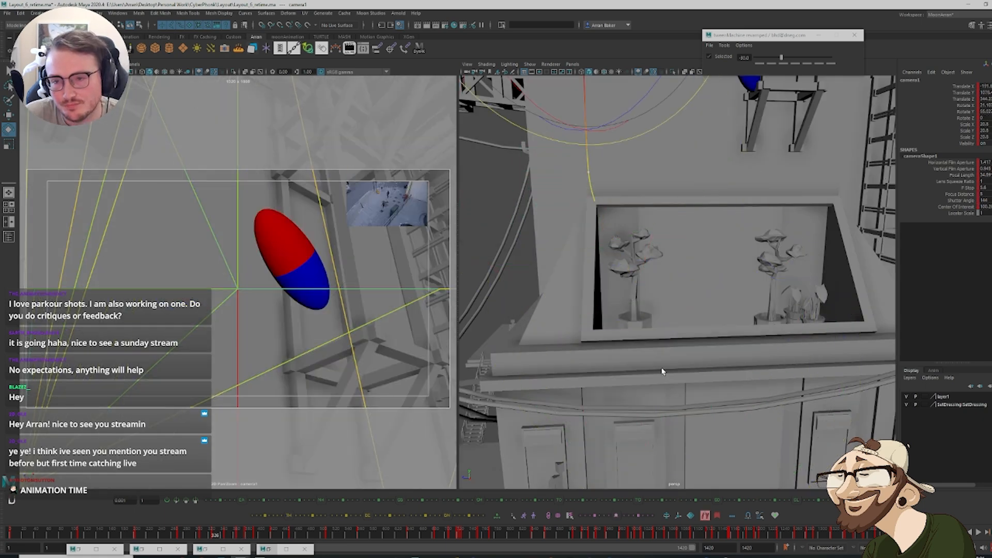
key(period)
key(period)
key(comma)
key(comma)
key(comma)
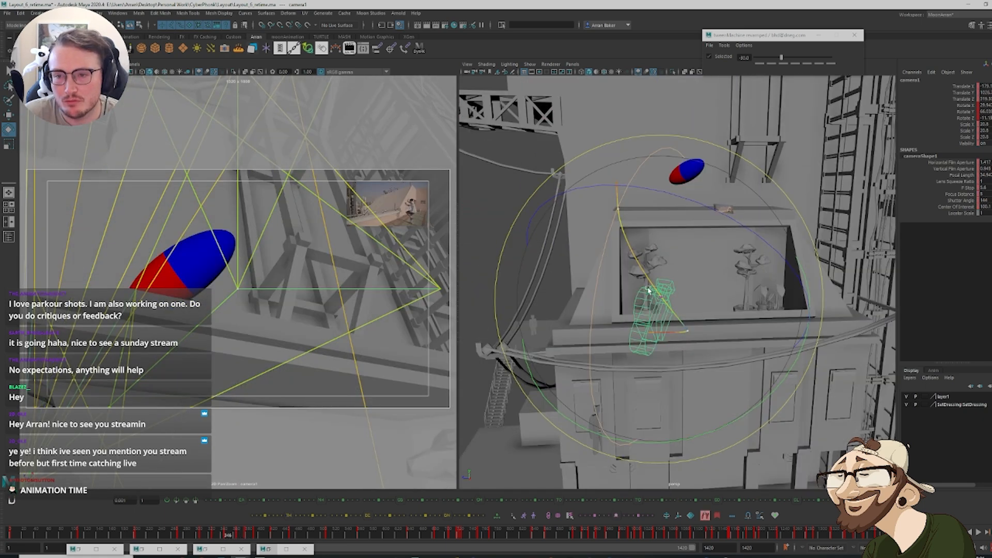
key(period)
key(period)
key(period)
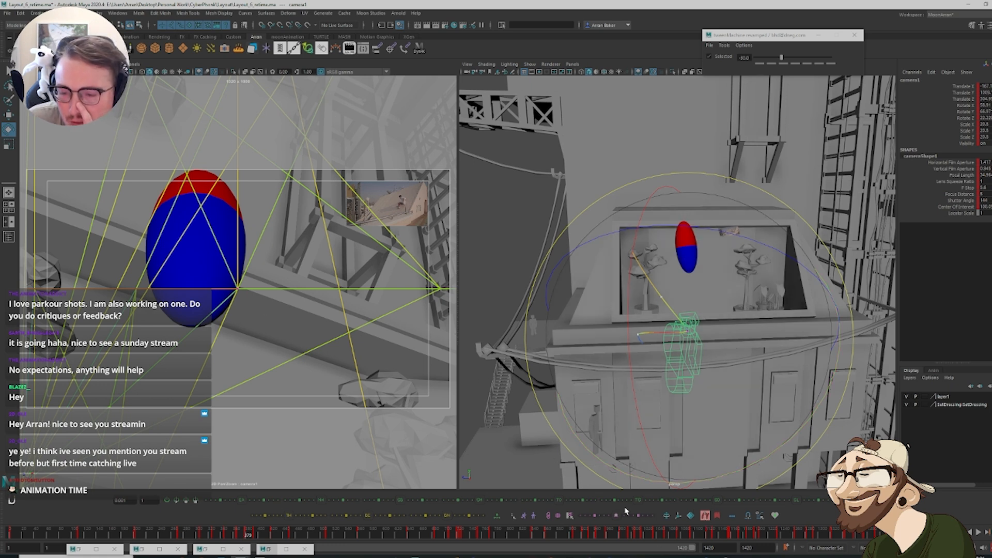
Turn off the Camera Space option for the camera's motion trail
right_click(705, 515)
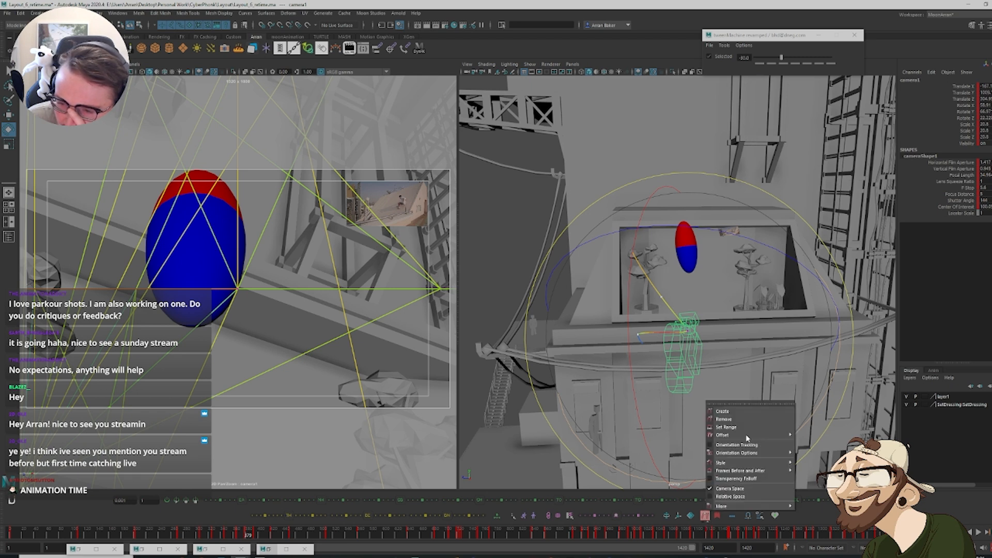
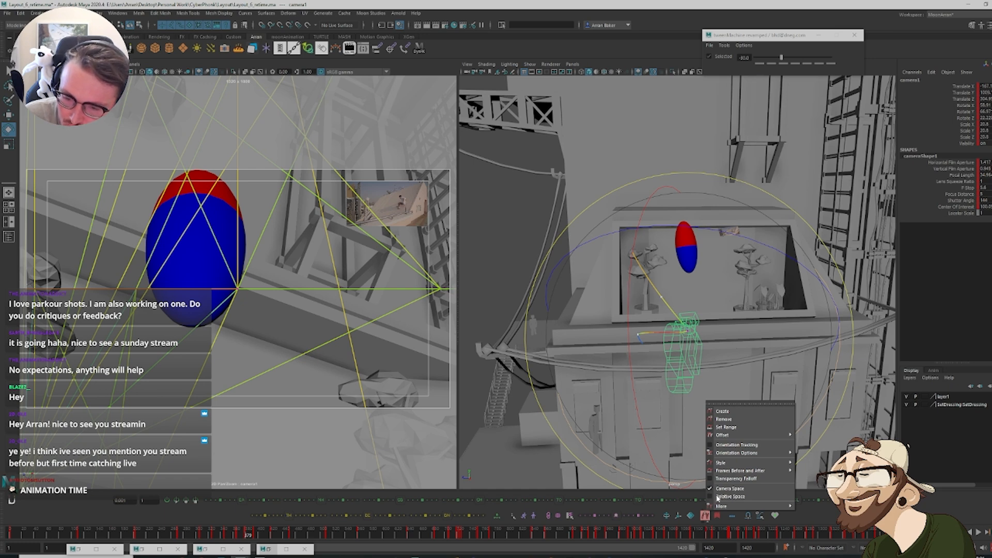
click(717, 490)
drag(381, 273, 199, 313)
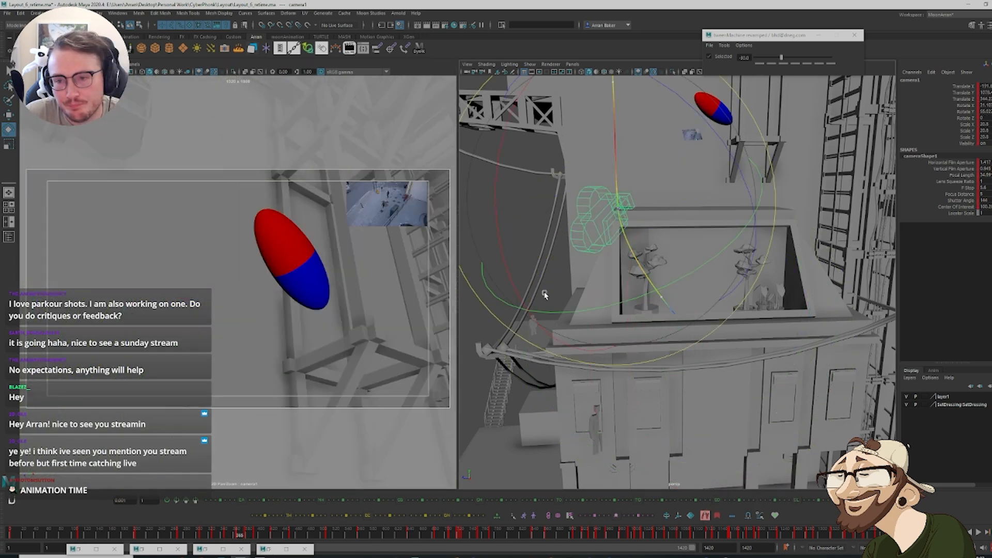
Rotate the camera slightly at the key just before frame 379 and check the motion through the neighbouring keys
drag(544, 293, 601, 314)
key(period)
key(w)
key(comma)
key(comma)
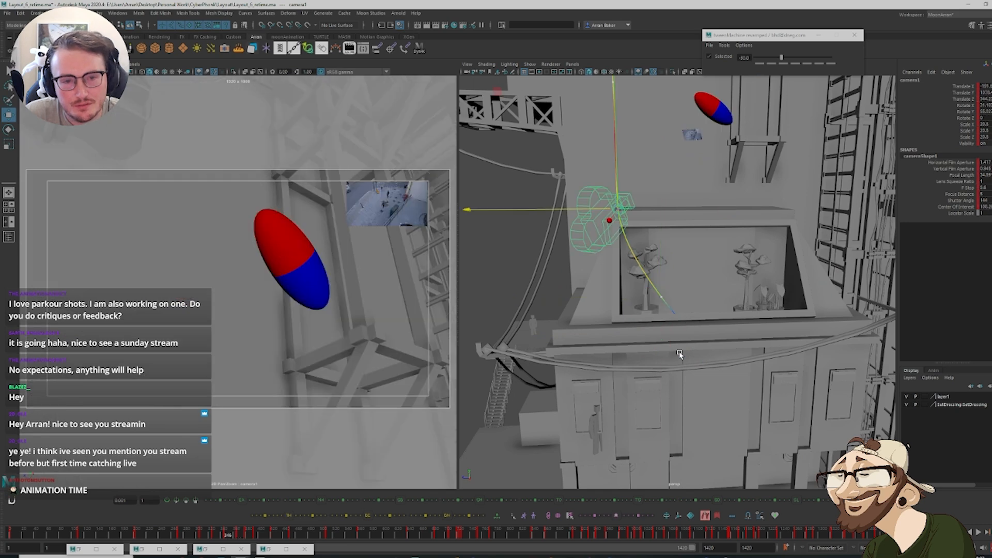
key(period)
key(e)
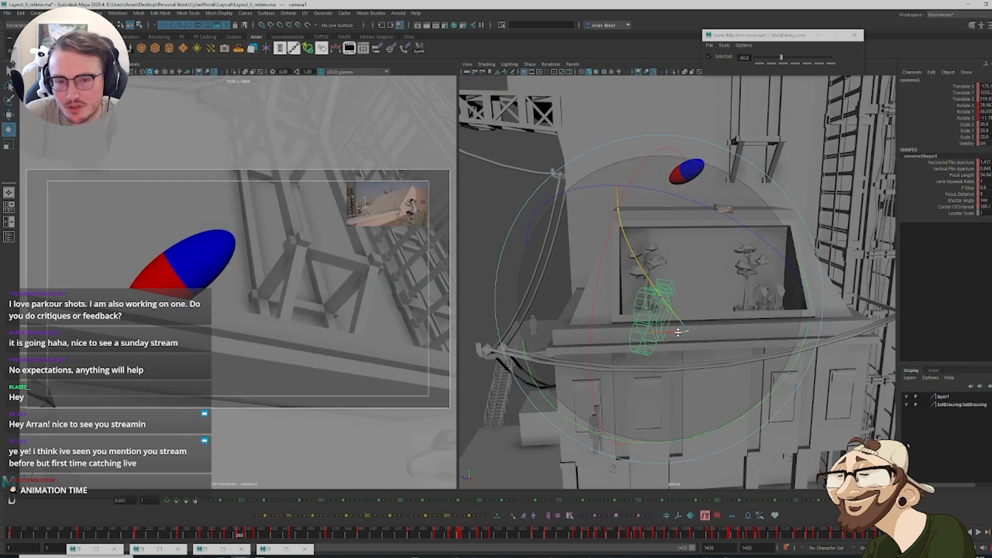
drag(676, 333, 664, 330)
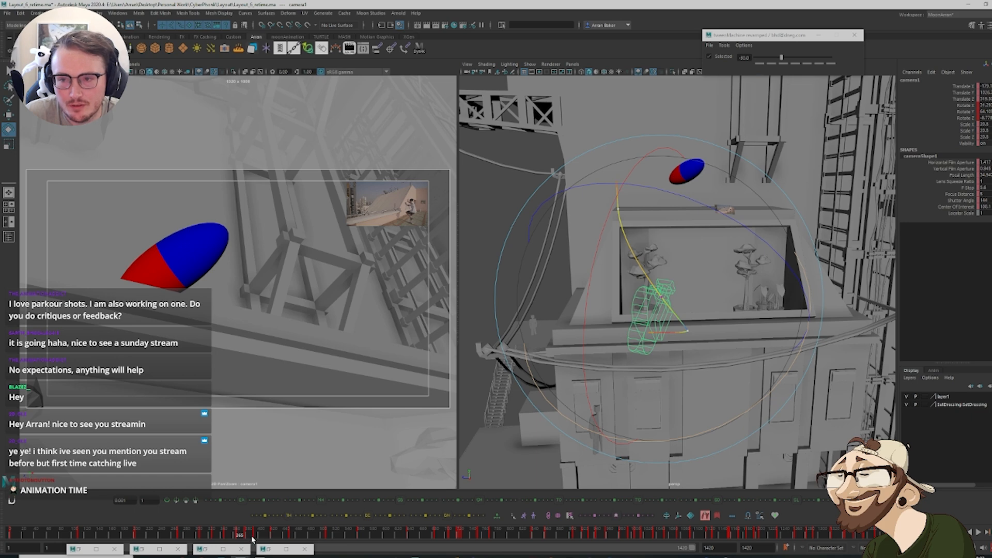
drag(246, 536, 232, 534)
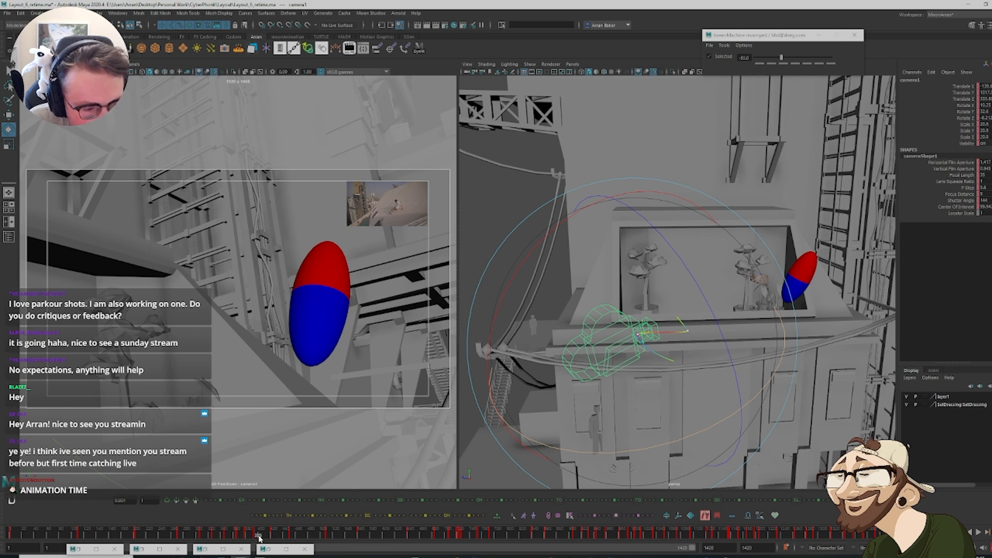
drag(260, 538, 239, 531)
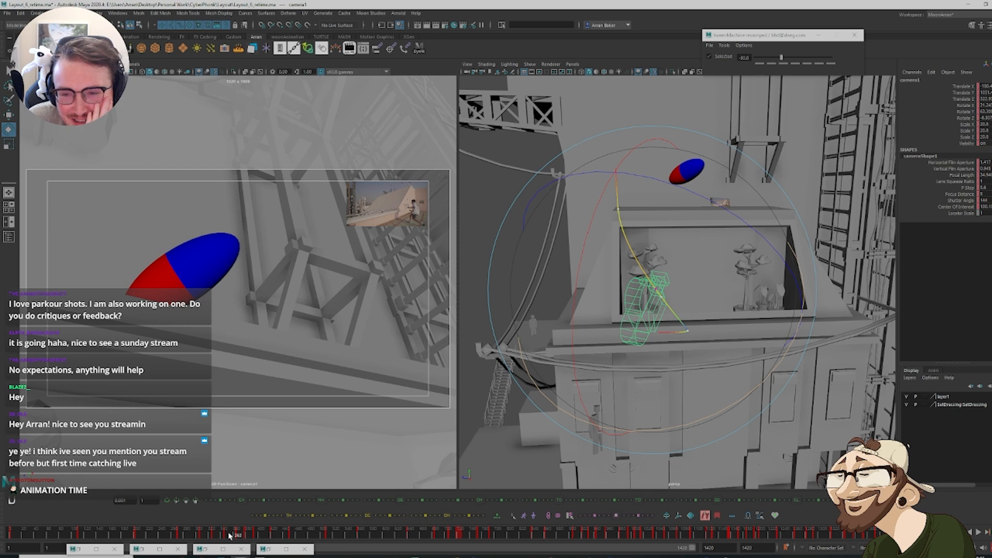
drag(230, 536, 228, 535)
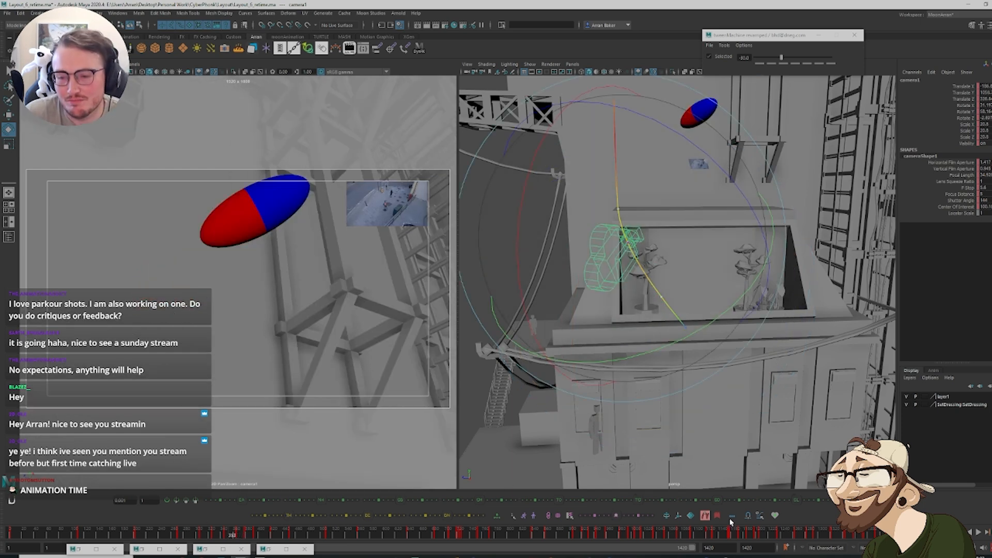
Replace the current motion trail with an editable one for the camera and examine its arc above the planter
click(705, 516)
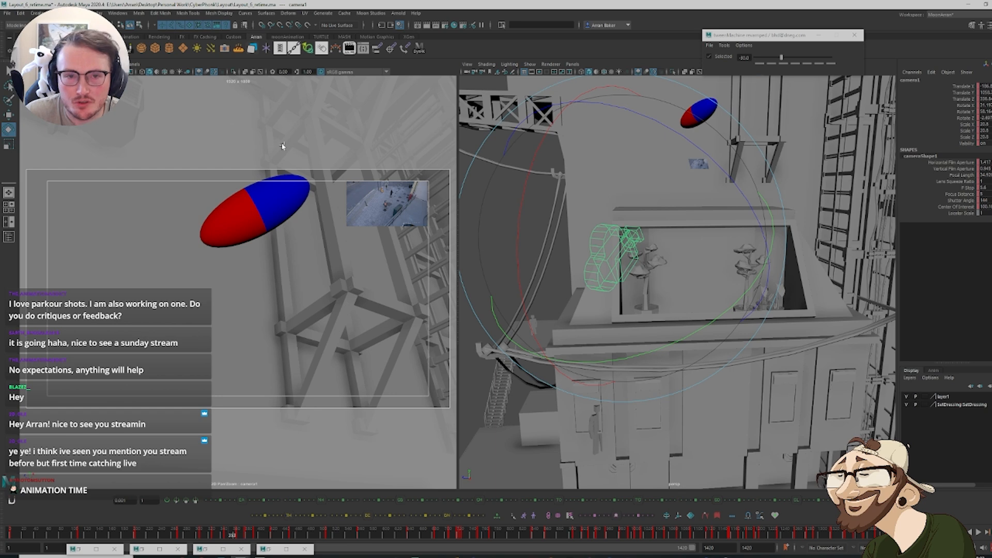
click(234, 535)
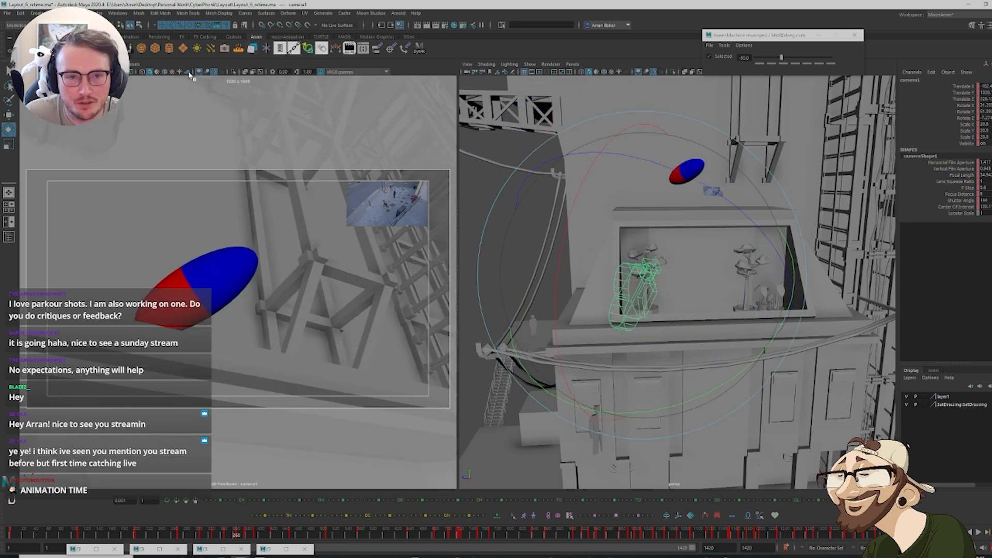
click(336, 48)
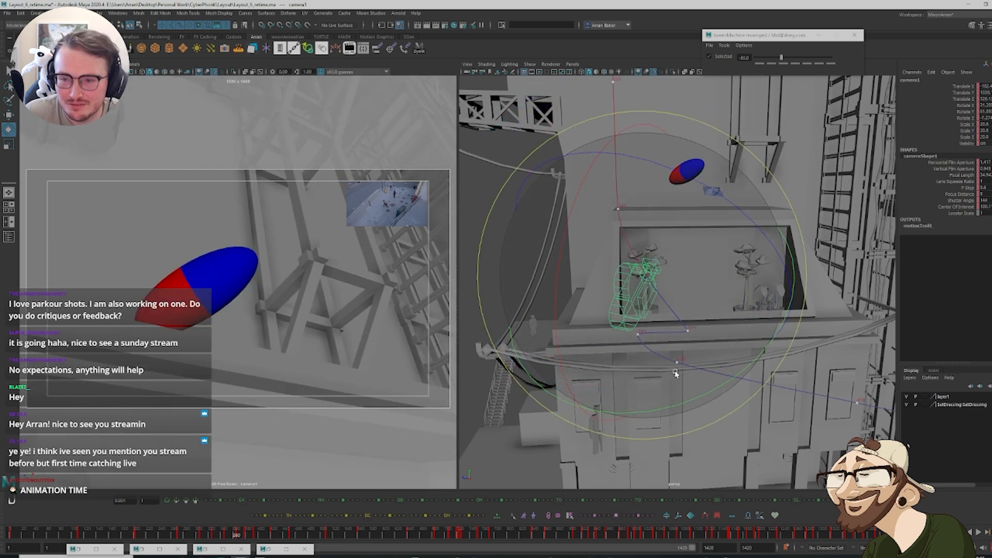
key(comma)
key(comma)
key(period)
key(period)
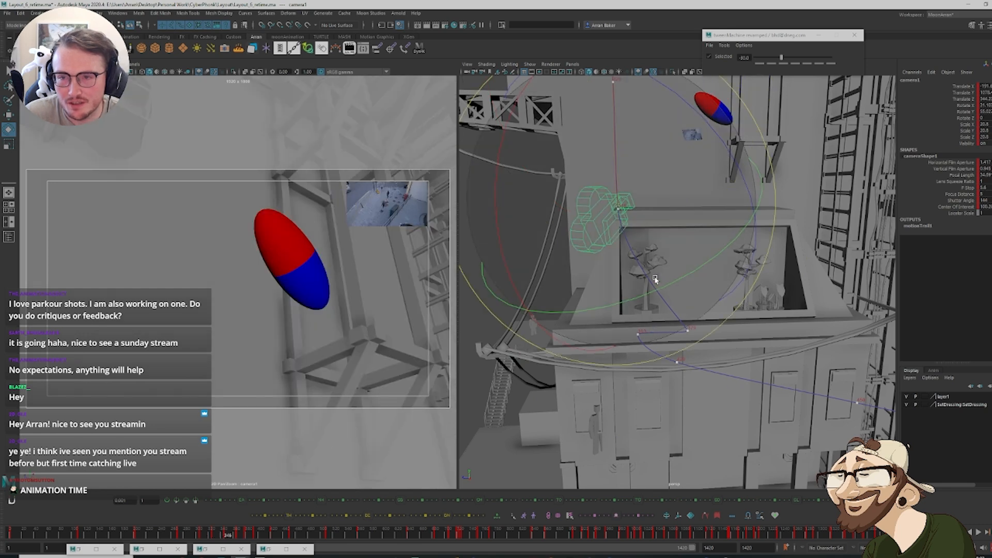
key(w)
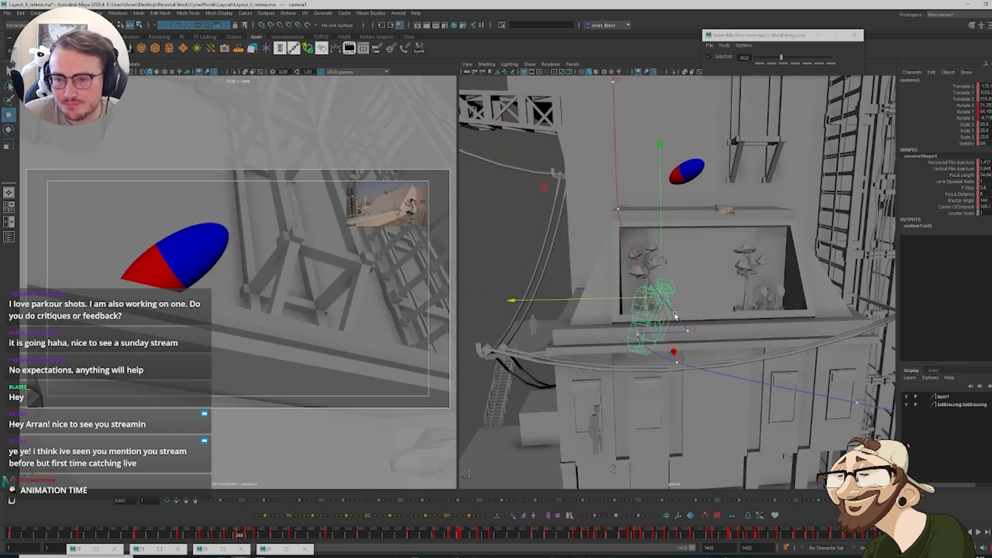
key(period)
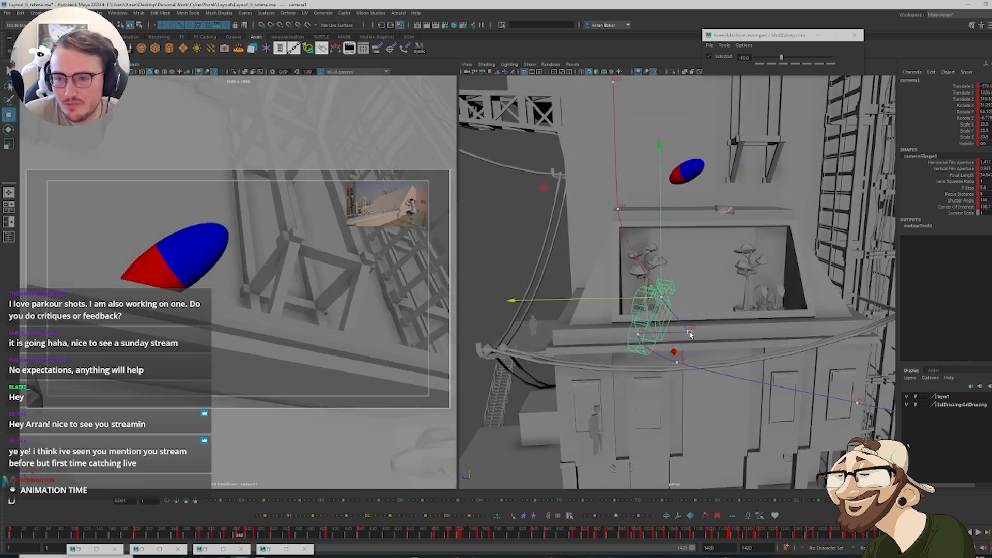
Fine-tune the camera's rotation at the key just before frame 379 and check the keys that follow
key(comma)
key(period)
key(e)
drag(672, 333, 674, 332)
drag(234, 534, 246, 535)
key(.)
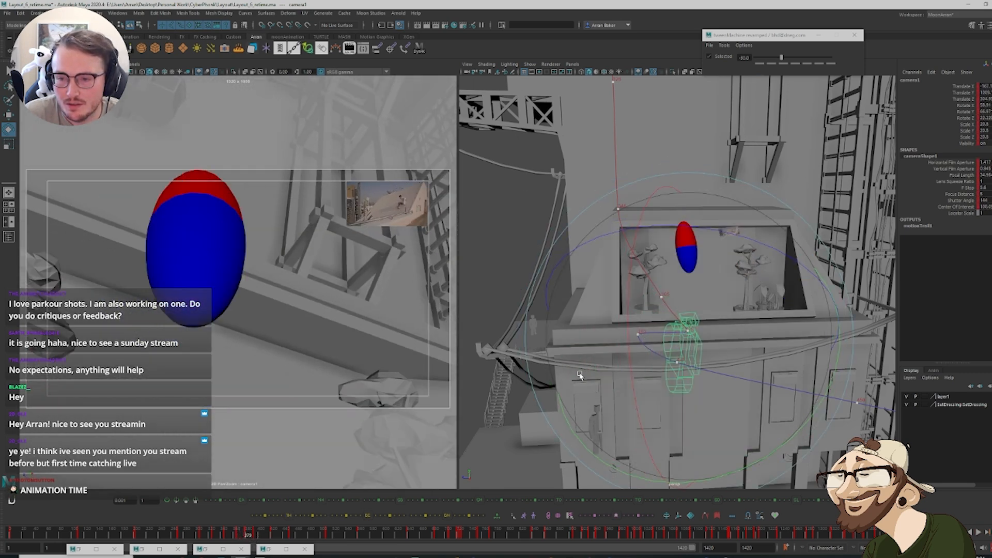
key(.)
Shift the camera at the first key after frame 379 to round off the trail's corner as seen from above
key(w)
drag(606, 338, 718, 376)
scroll(705, 350, down, 2)
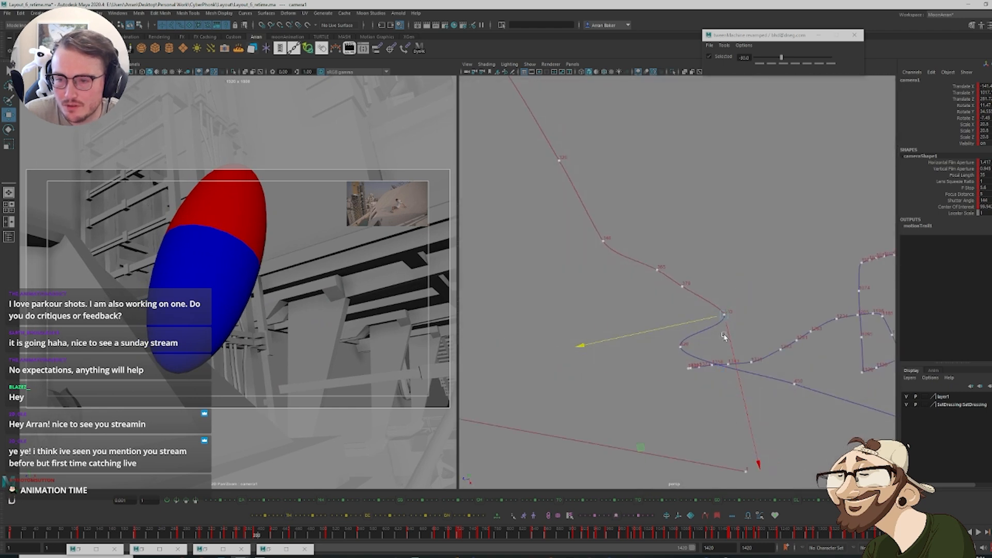
scroll(724, 336, up, 3)
drag(748, 334, 739, 342)
alt+middle_drag(707, 361, 653, 285)
scroll(672, 297, down, 3)
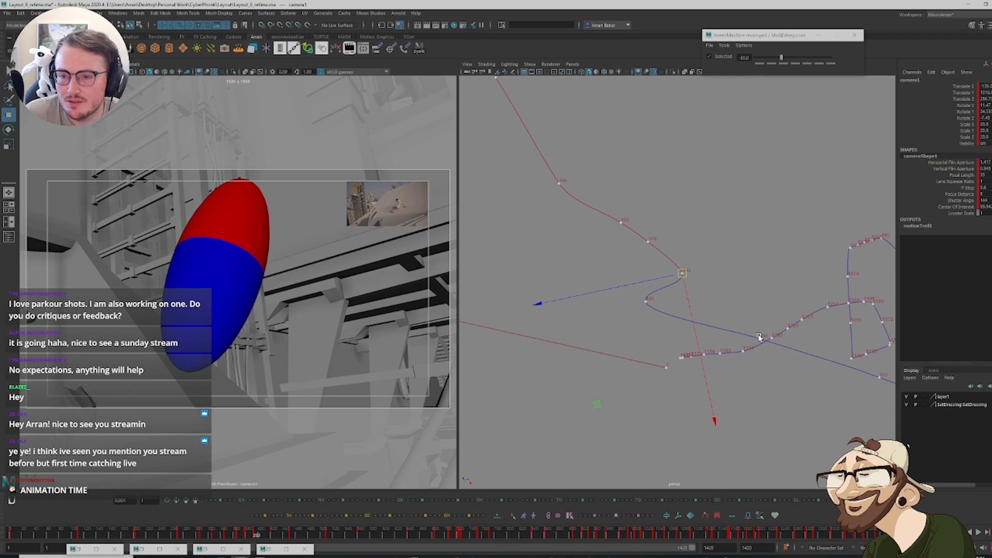
scroll(744, 338, up, 1)
Move the camera at frame 420 so the trail runs smoothly from frame 379 into the following keys
key(period)
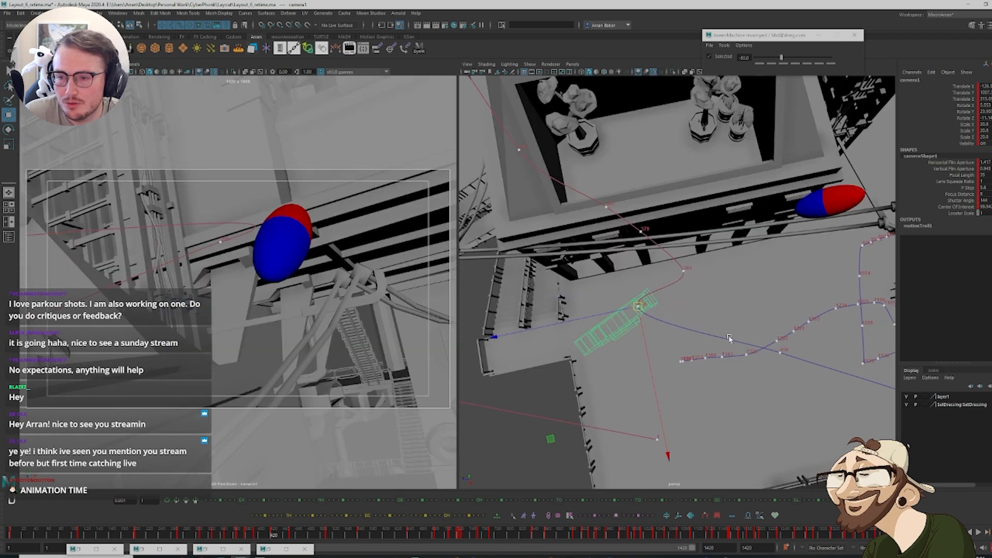
drag(639, 306, 648, 309)
key(alt+t)
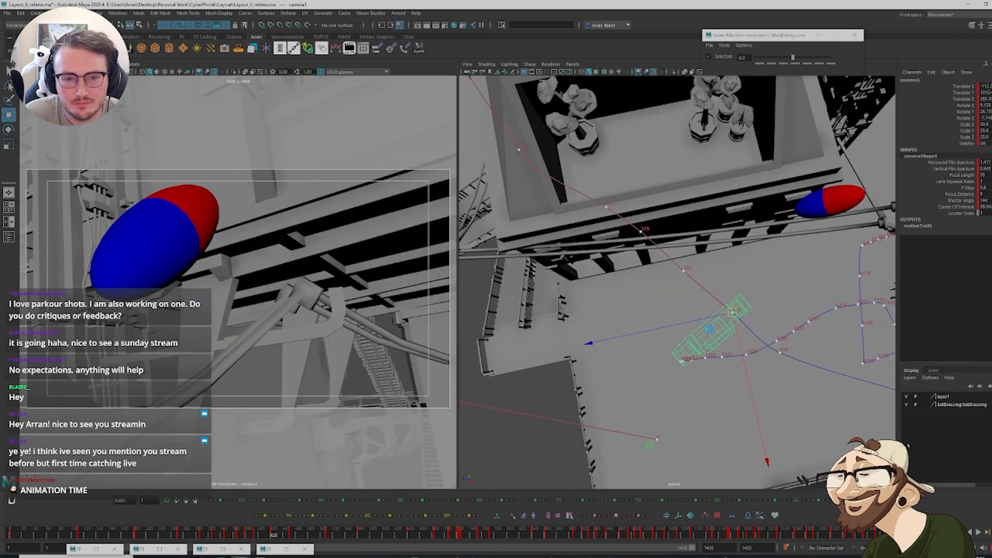
drag(717, 316, 681, 310)
key(comma)
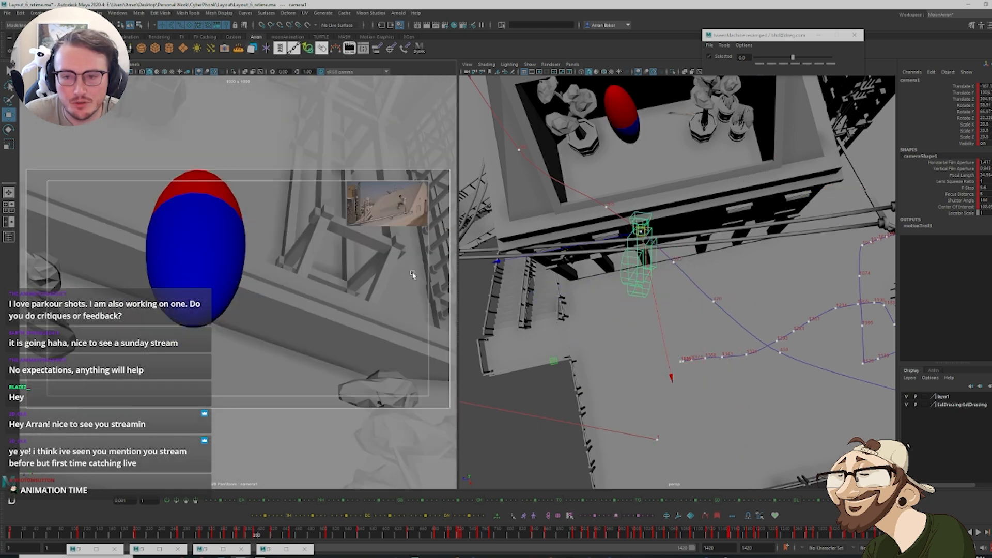
key(period)
key(comma)
key(comma)
key(period)
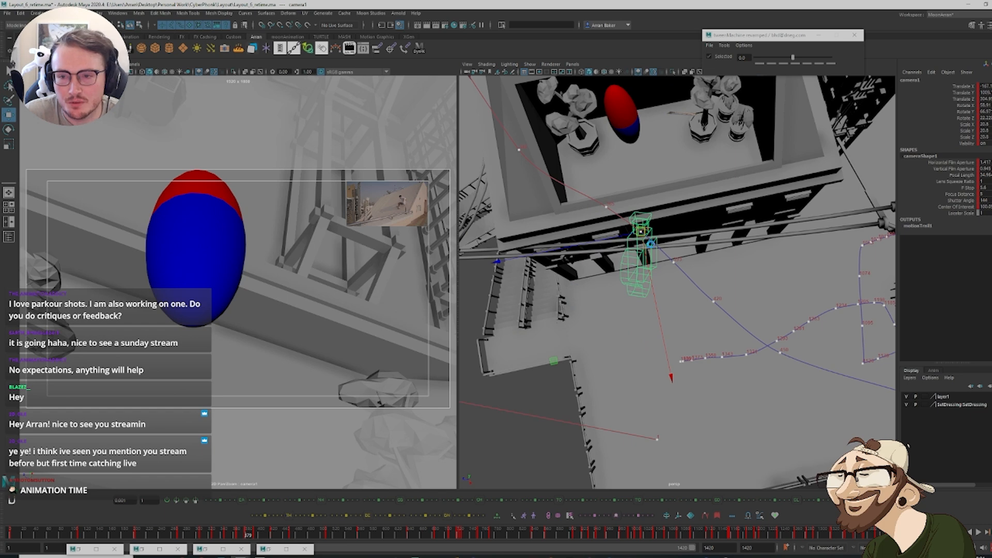
Adjust the camera's height at frame 379 and the key after it to even out the trail's vertical arc
key(e)
alt+drag(652, 282, 654, 218)
key(w)
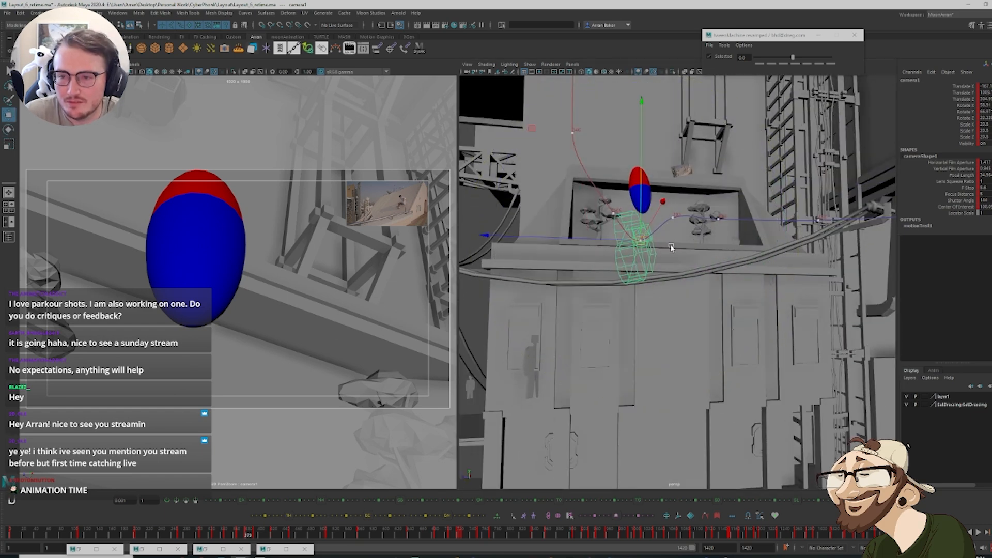
key(period)
key(comma)
key(comma)
key(comma)
key(comma)
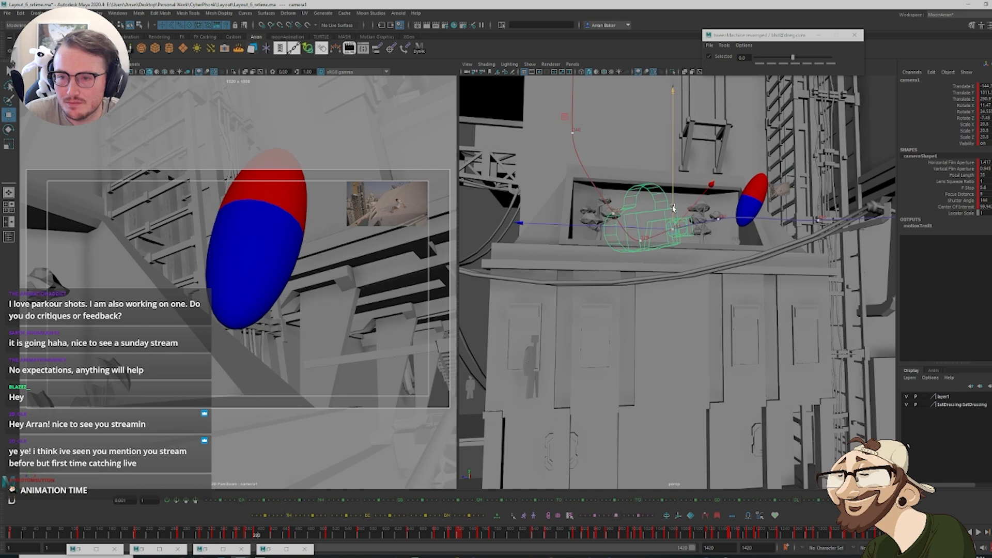
key(comma)
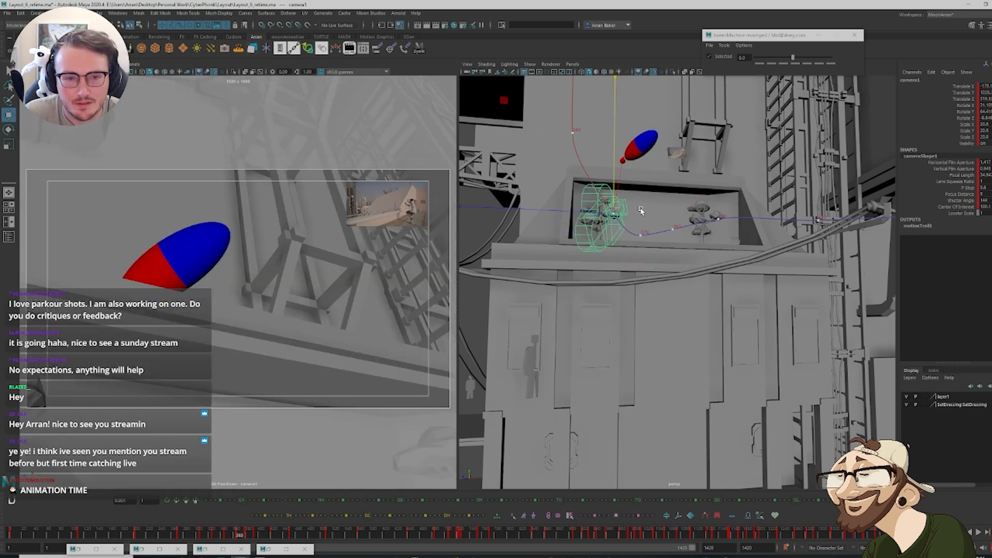
Try lowering the camera at the key just before frame 379 and scrub through the drop to check it
key(period)
key(comma)
drag(614, 188, 614, 200)
key(e)
key(comma)
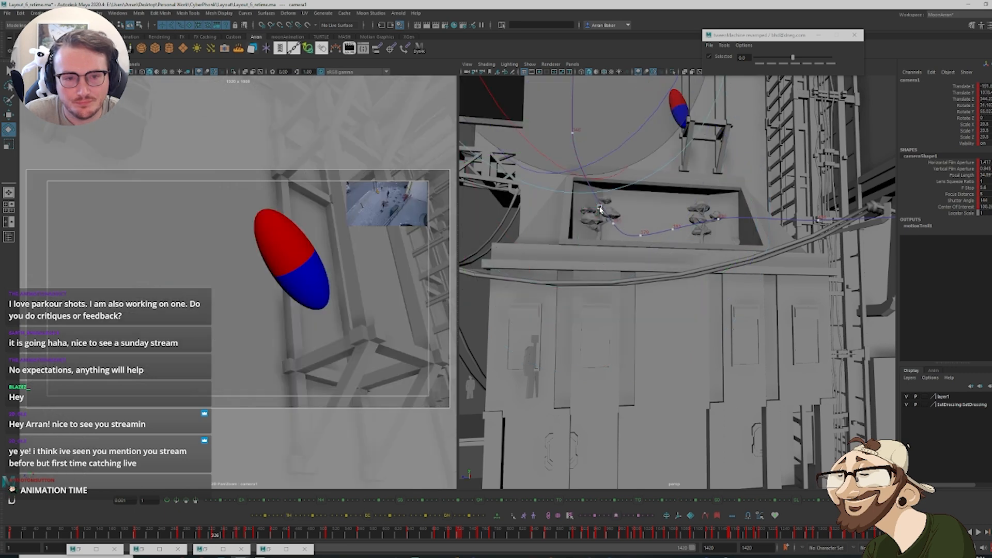
drag(222, 536, 244, 545)
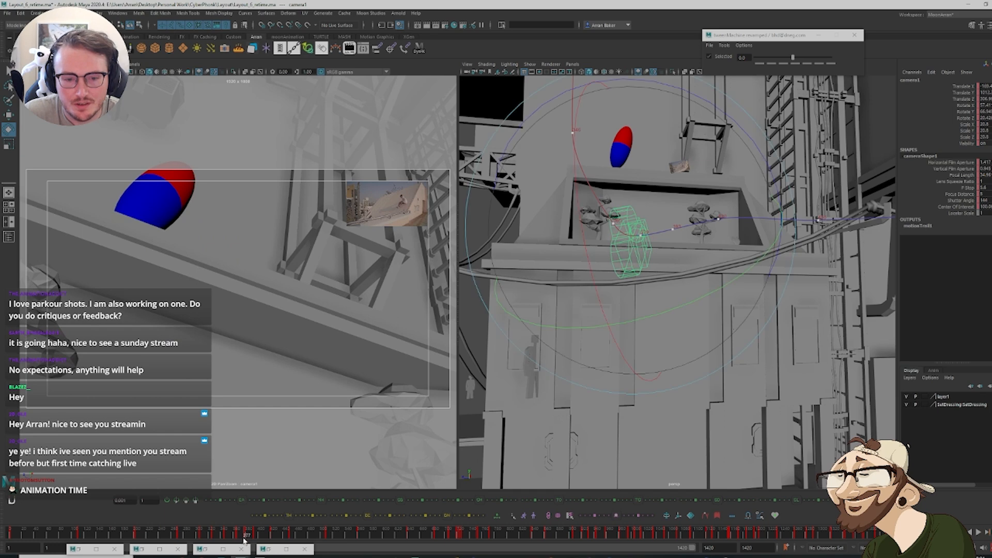
Raise the camera at the key just before frame 379 and at frame 379 to soften the trail's drop
key(comma)
key(w)
drag(612, 196, 612, 158)
key(period)
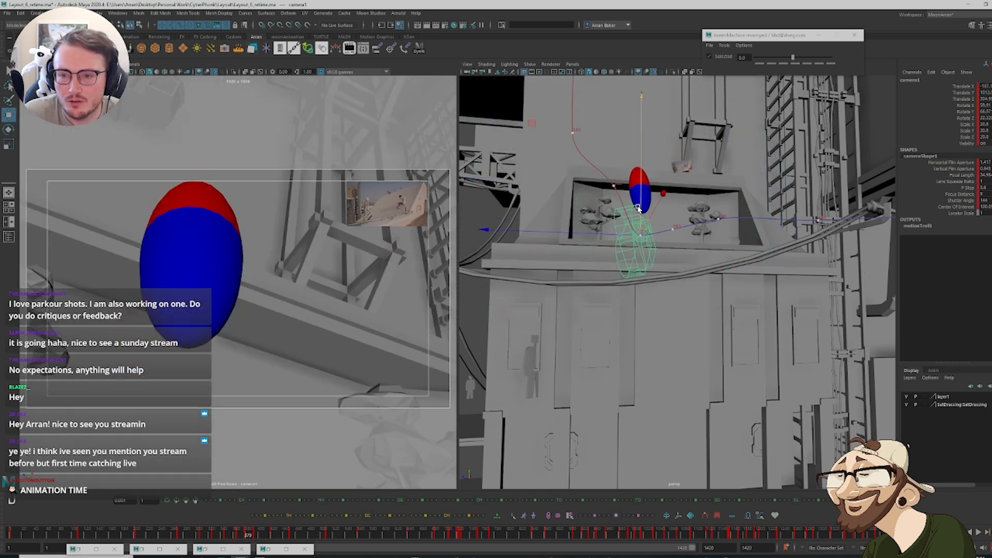
drag(639, 216, 638, 195)
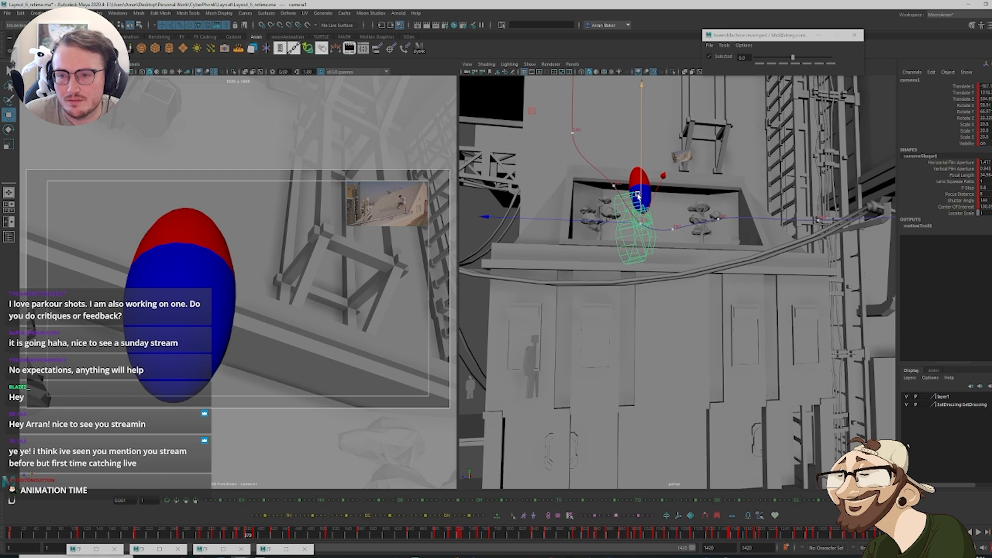
Slide the camera toward the planter's outer side at the key before frame 379 and rotate it to reframe the sphere
mouse_move(640, 228)
alt+mouse_down()
mouse_move(634, 237)
mouse_move(625, 212)
mouse_move(633, 236)
alt+mouse_up()
key(comma)
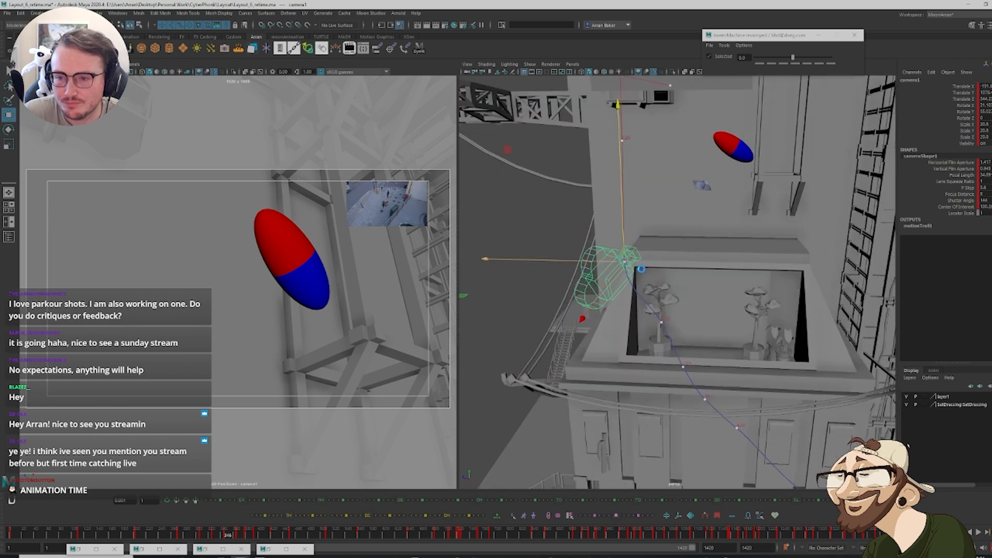
scroll(642, 269, up, 2)
key(period)
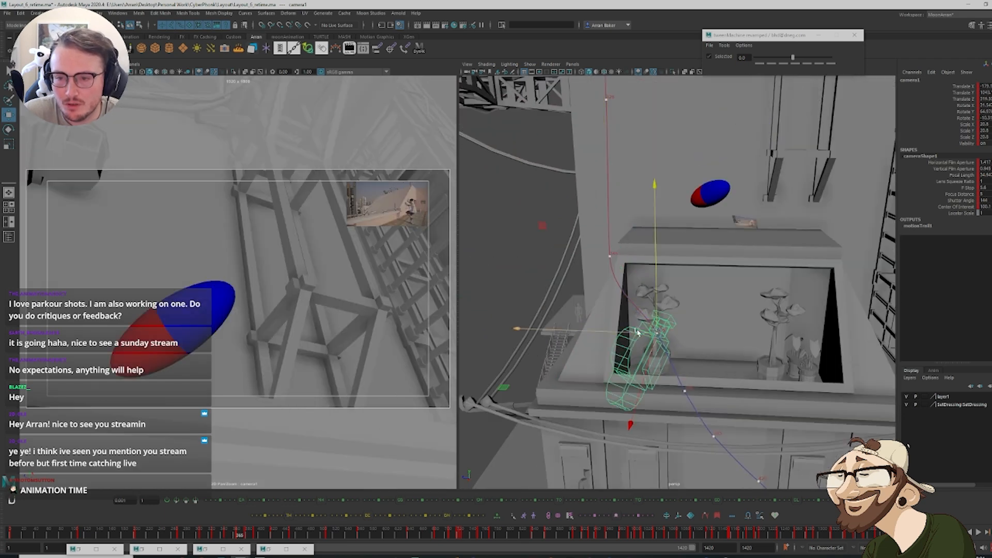
drag(633, 330, 609, 326)
drag(617, 369, 615, 378)
key(comma)
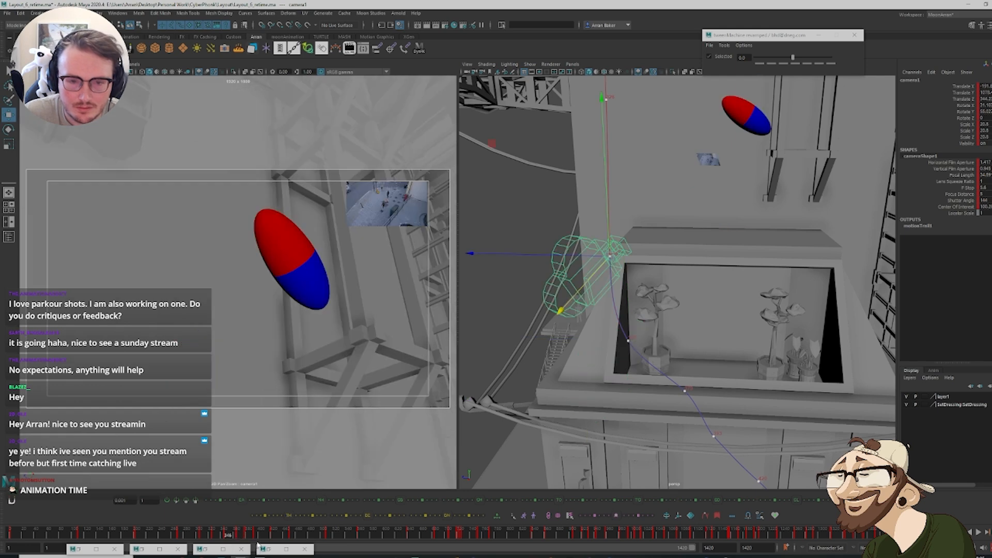
key(period)
key(e)
mouse_move(532, 311)
mouse_down()
mouse_move(533, 283)
mouse_move(531, 295)
mouse_up()
Play back and scrub the camera move through the drop up to frame 379 to check the sphere's framing
click(219, 535)
key(alt+v)
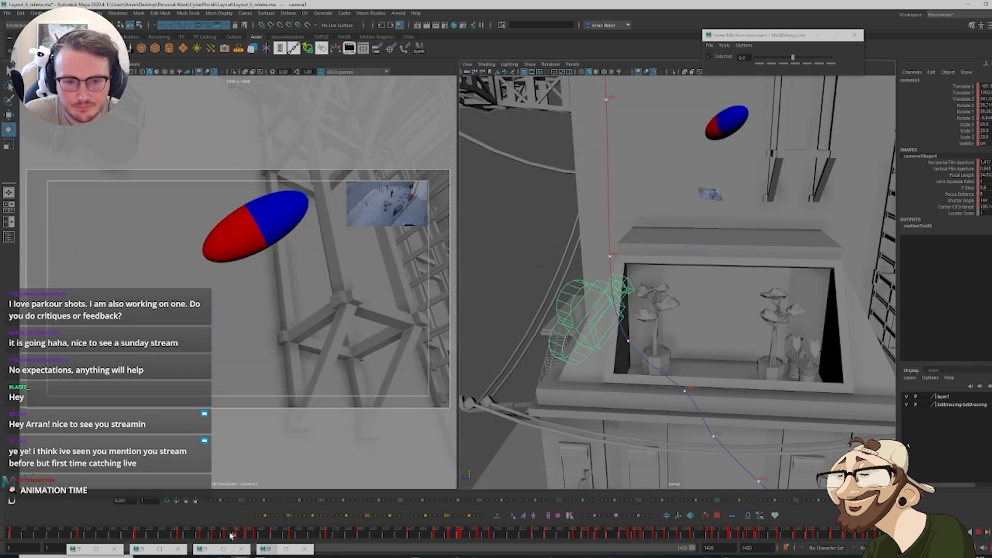
mouse_move(239, 537)
mouse_down()
mouse_move(209, 535)
mouse_move(247, 547)
mouse_up()
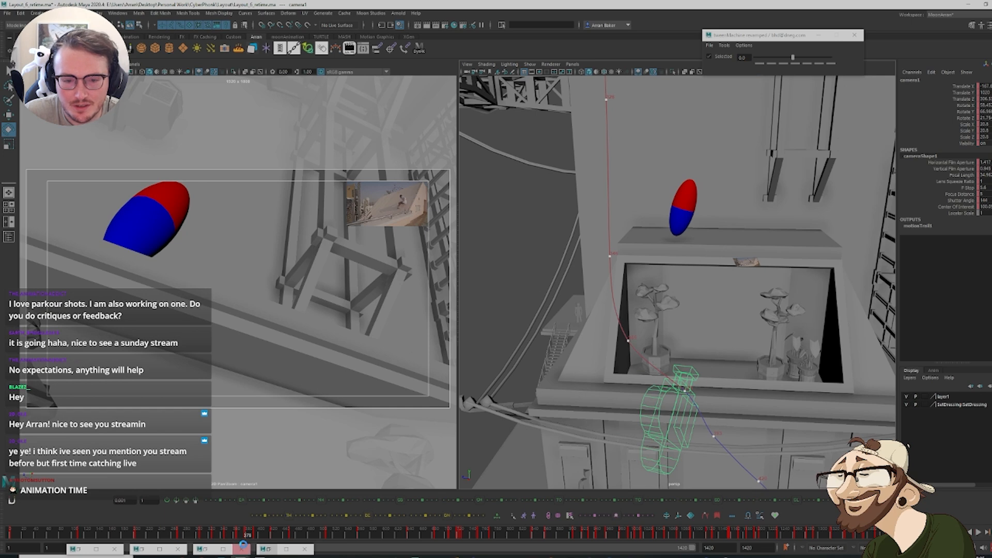
key(period)
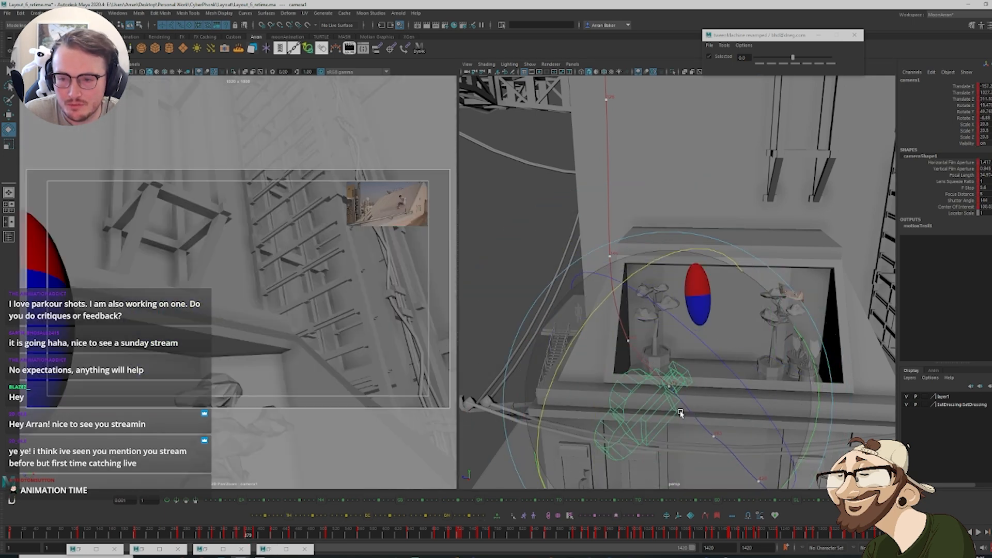
Lower the camera at frame 379 and rotate it to bring the sphere back inside the frame
key(w)
drag(667, 370, 662, 397)
key(e)
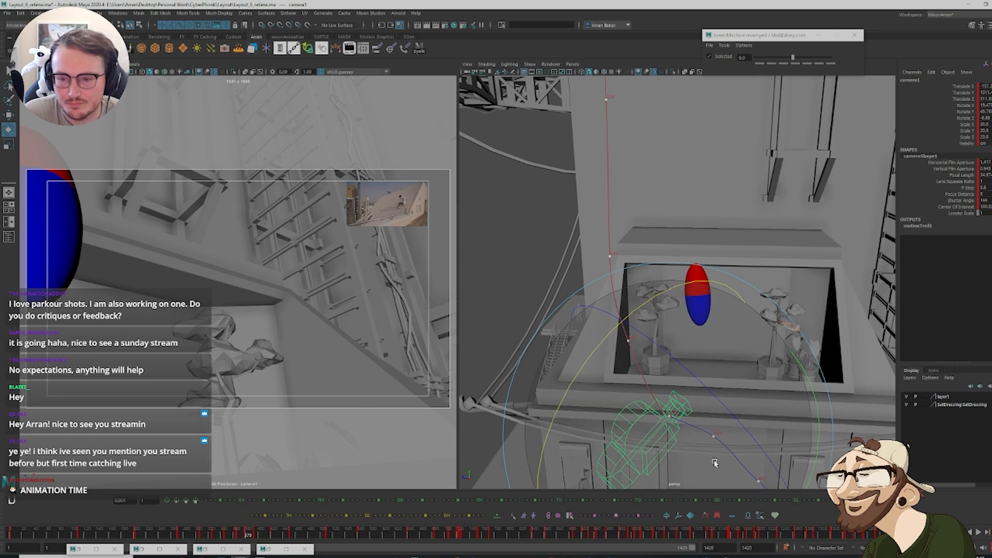
drag(822, 437, 794, 347)
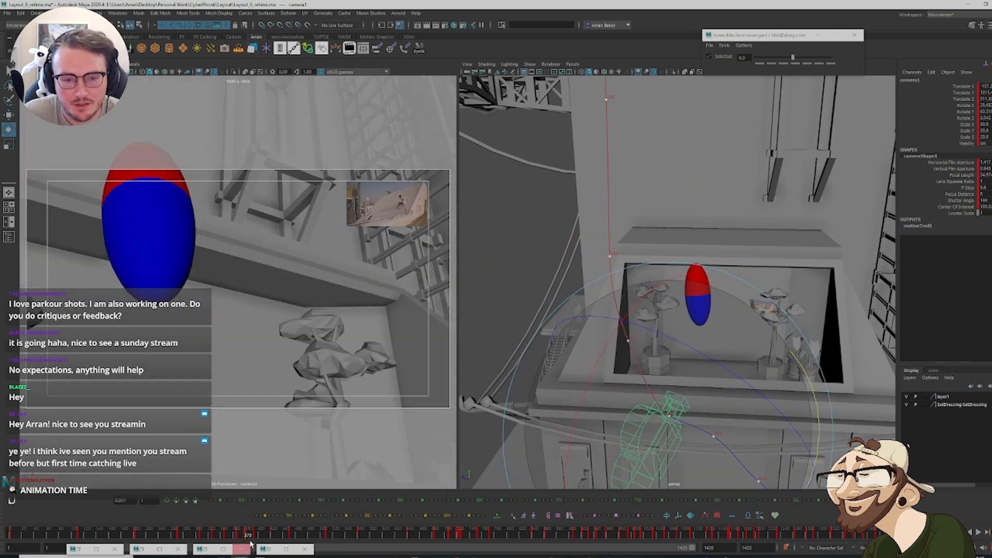
click(252, 538)
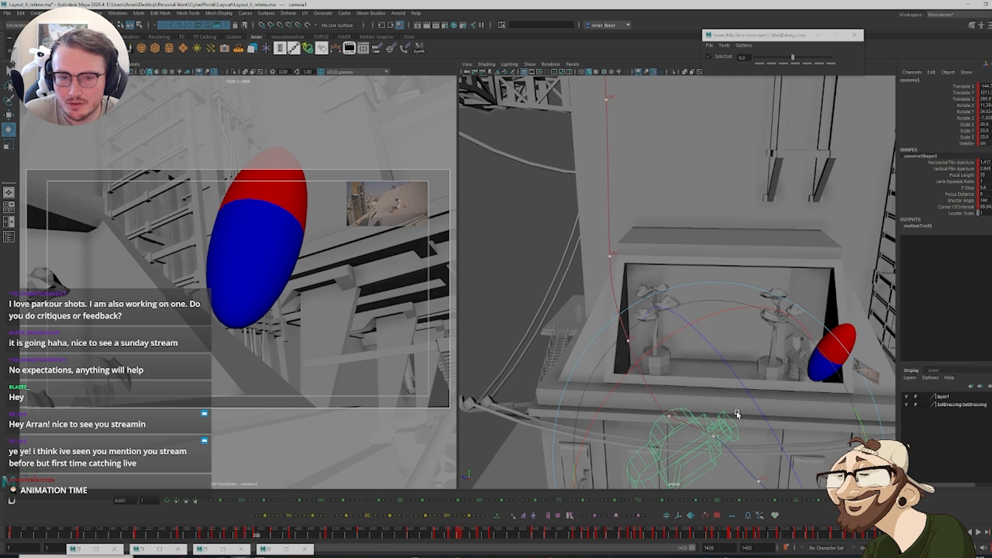
key(ctrl+z)
Step through the camera keys along the trail and rotate the camera at the key after frame 379 to recenter the sphere
key(w)
alt+drag(690, 437, 553, 147)
key(.)
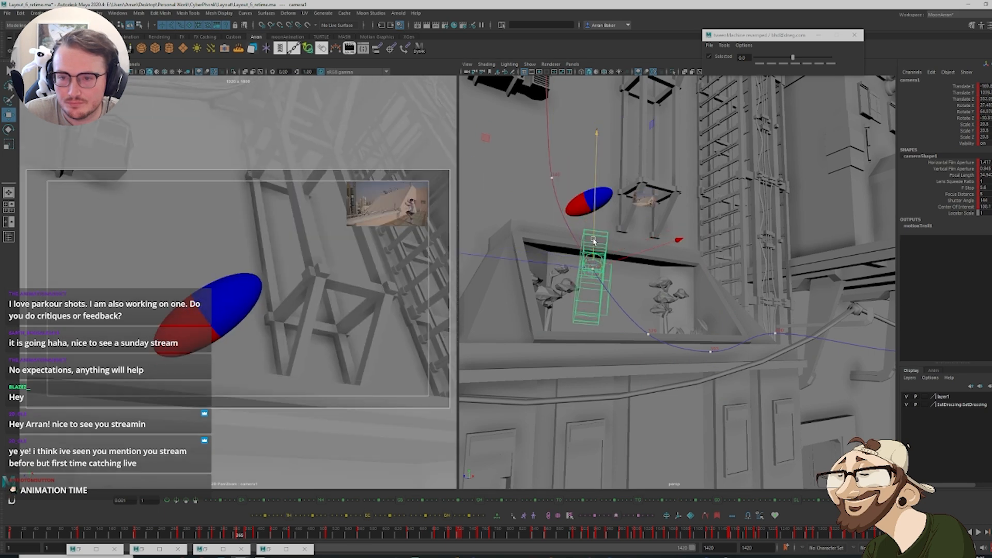
key(.)
key(.)
key(.)
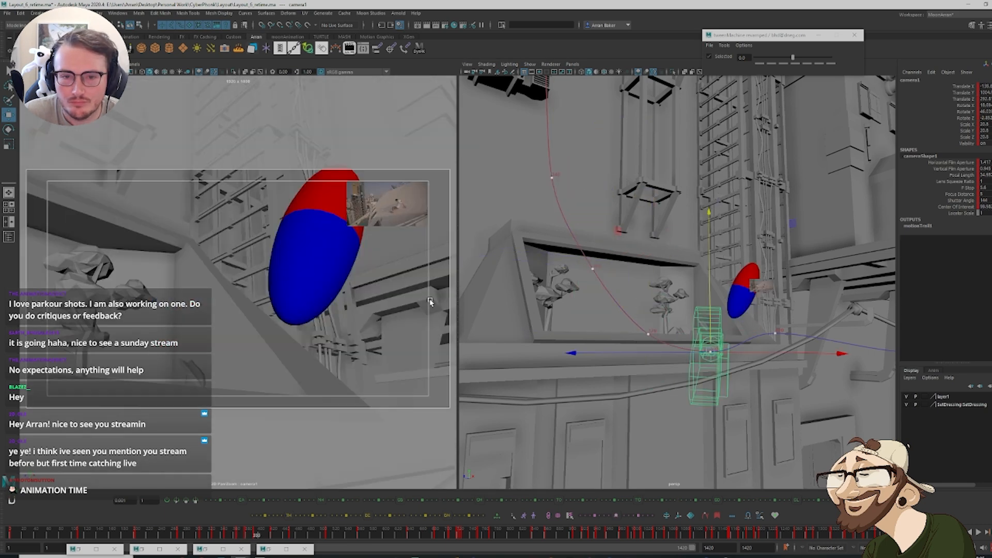
key(.)
key(e)
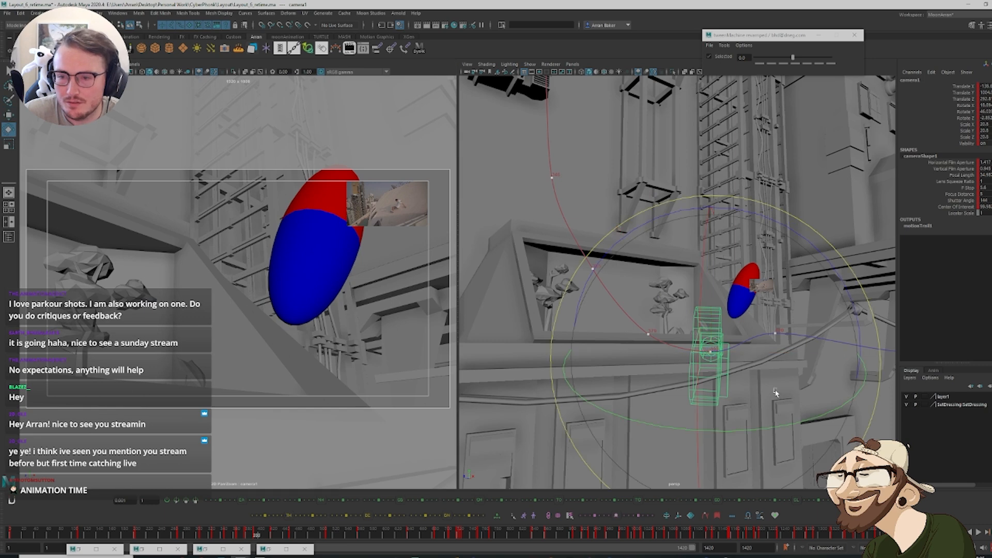
drag(799, 426, 781, 425)
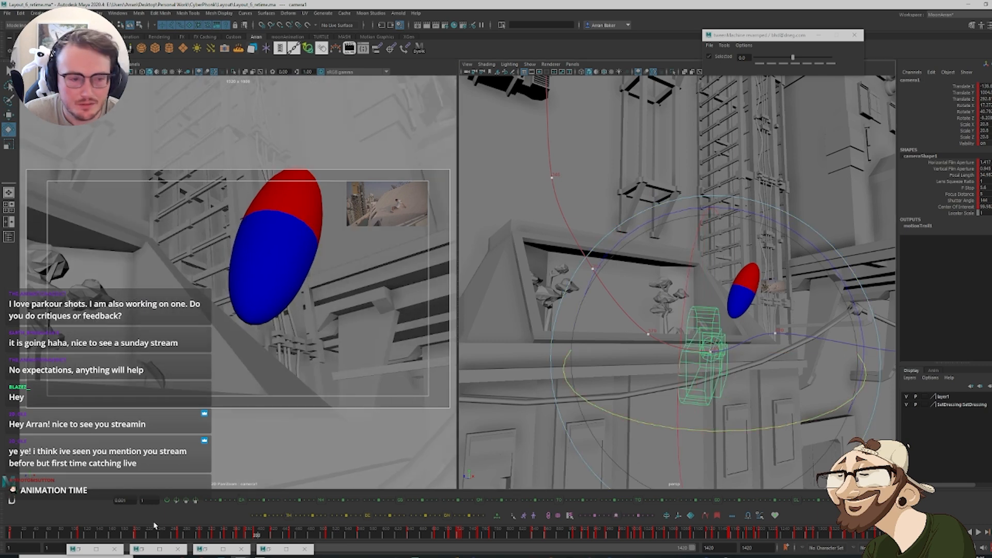
Compare the framing on the neighbouring keys and fine-tune the camera's rotation at the key after frame 379
mouse_move(234, 534)
mouse_down()
mouse_move(253, 534)
mouse_move(240, 535)
mouse_up()
key(period)
key(period)
key(comma)
key(comma)
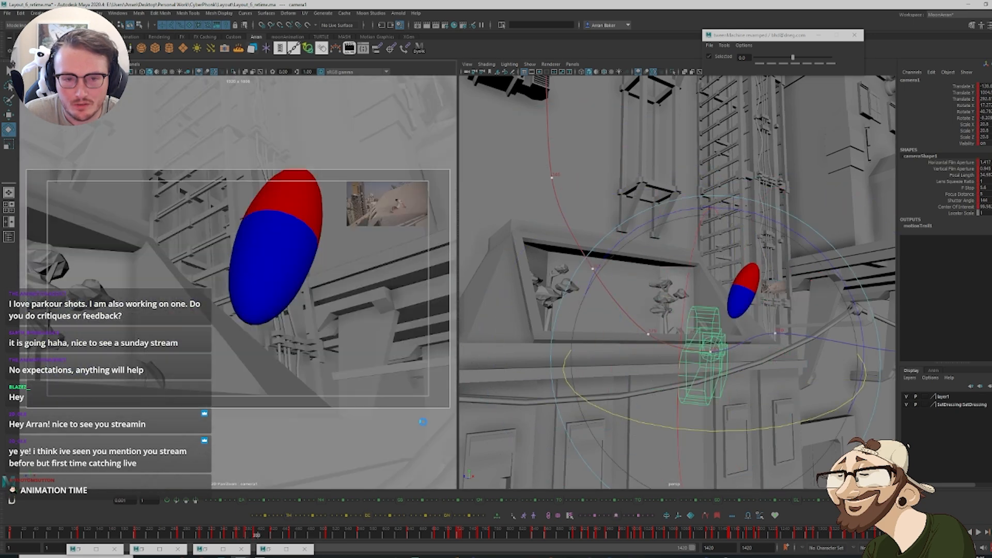
key(period)
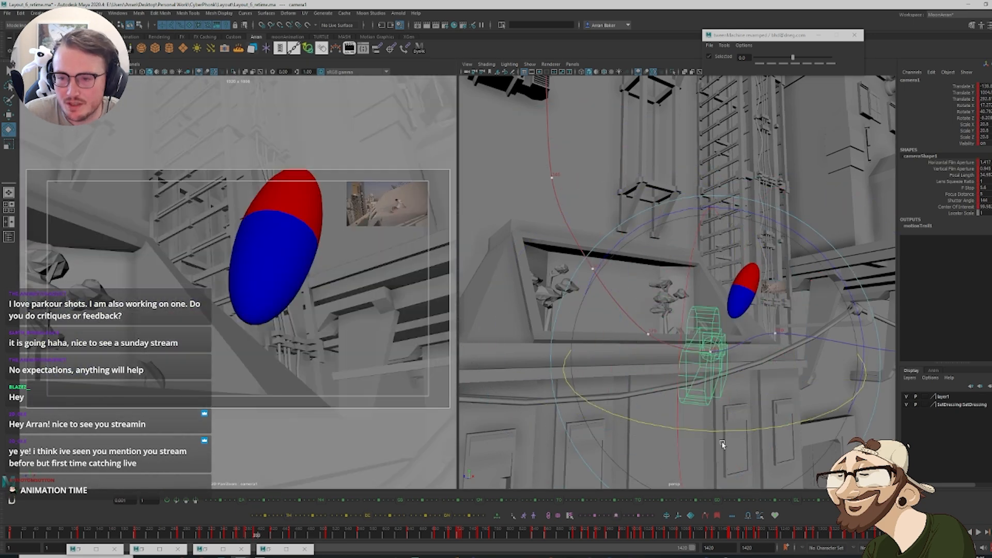
drag(715, 432, 735, 431)
drag(748, 431, 742, 434)
Scrub back to about frame 307, select the sphere and review its animation curves and motion there
drag(252, 533, 201, 535)
click(286, 363)
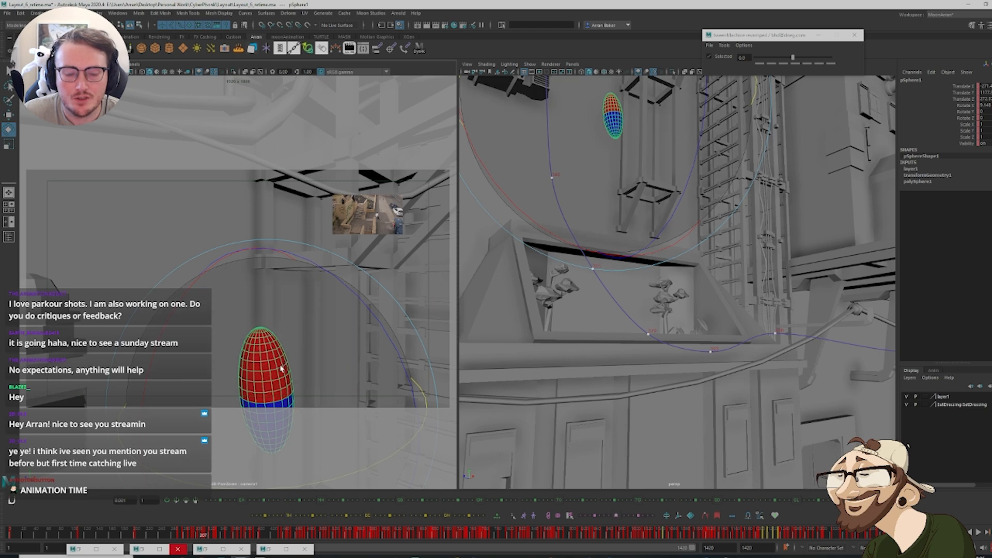
key(ctrl+g)
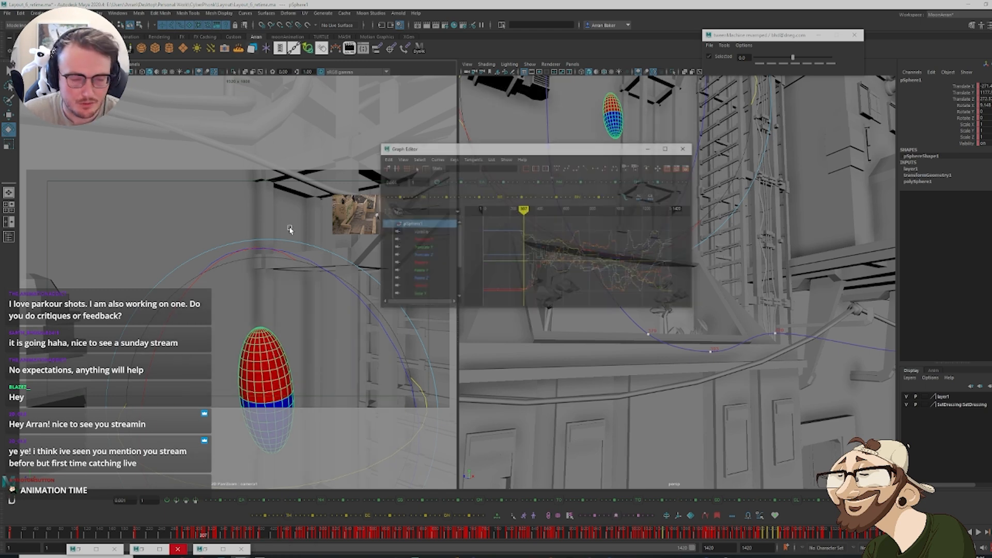
key(ctrl+g)
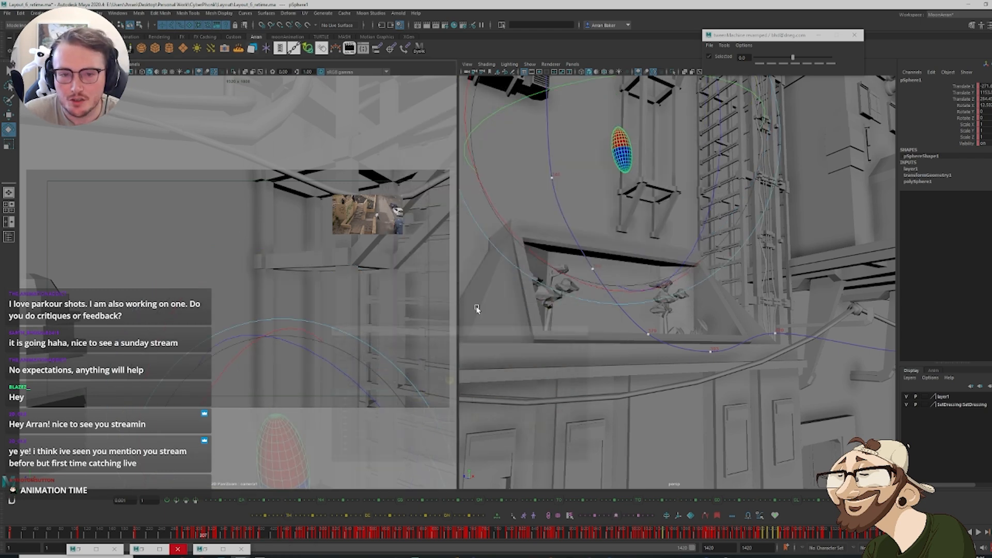
mouse_move(186, 537)
mouse_down()
mouse_move(253, 547)
mouse_move(201, 540)
mouse_up()
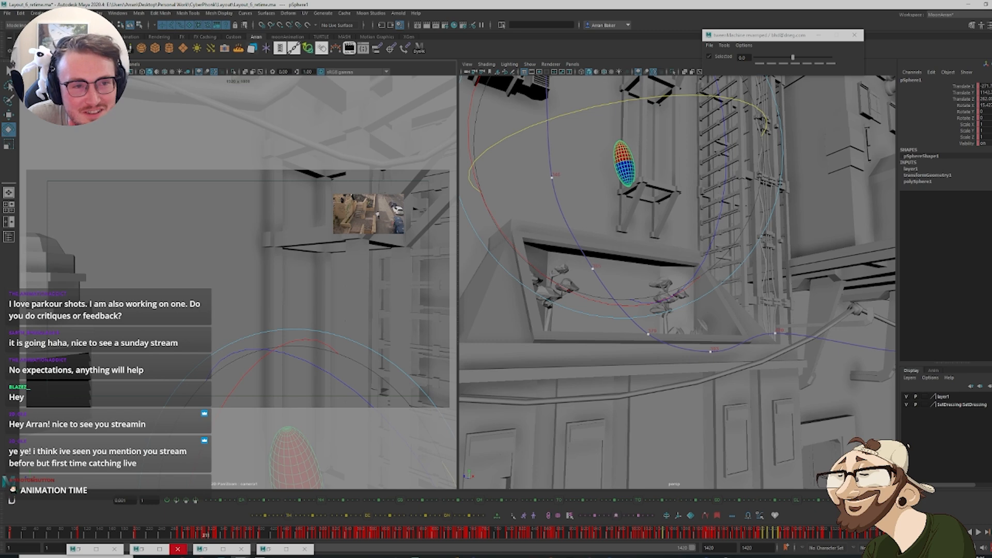
Tween the camera's pose at frame 280 between its neighbouring keys and play back from just before it
click(222, 407)
mouse_move(159, 537)
mouse_down()
mouse_move(190, 542)
mouse_move(169, 540)
mouse_up()
key(period)
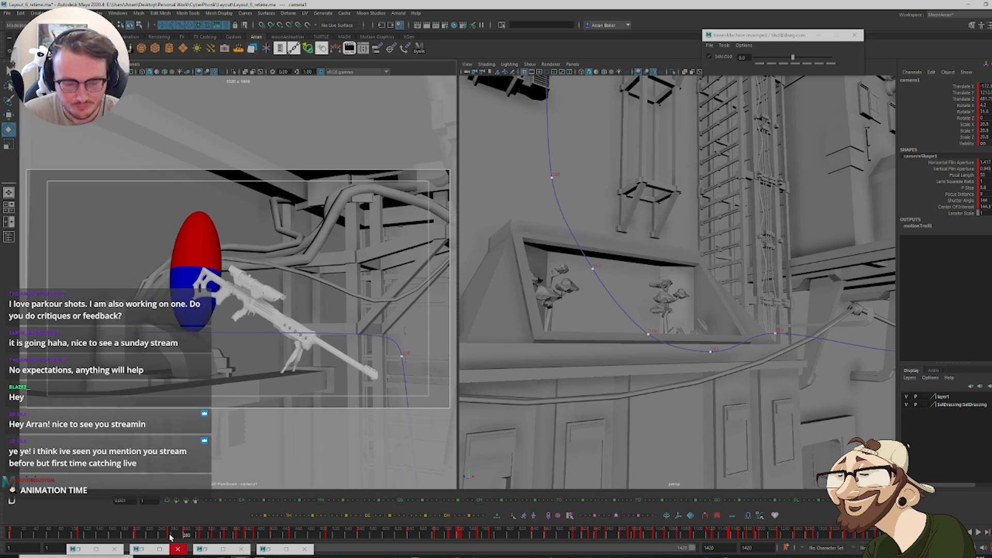
key(alt+1)
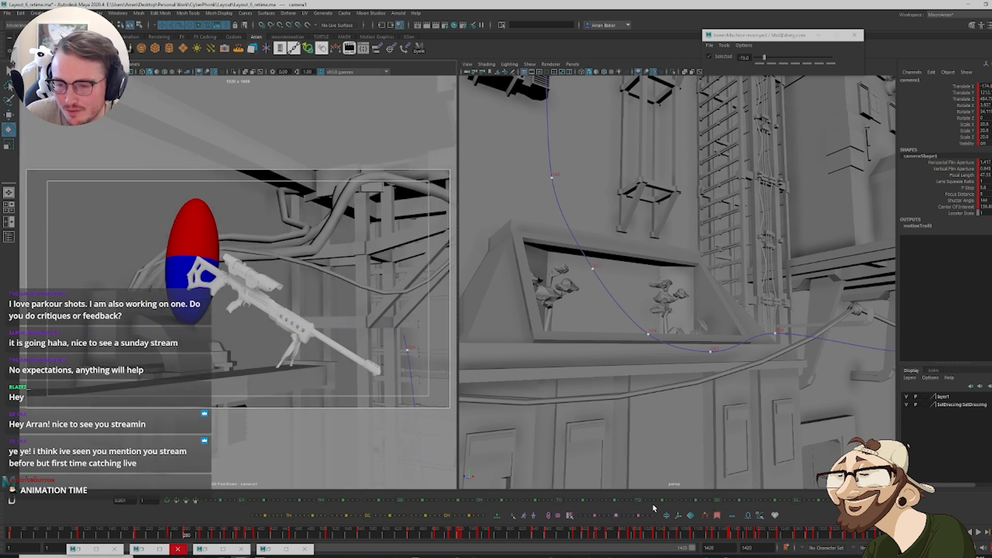
click(355, 517)
click(355, 516)
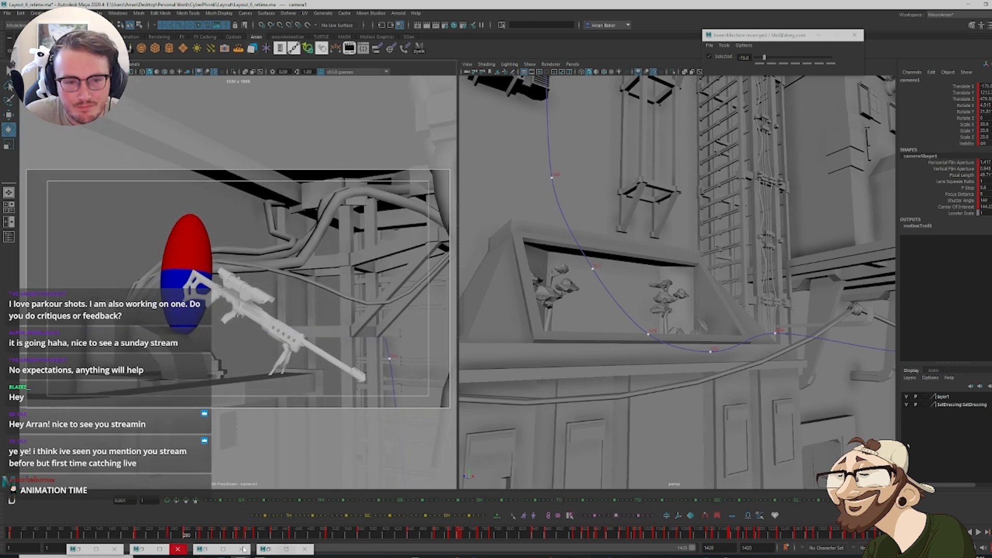
click(165, 533)
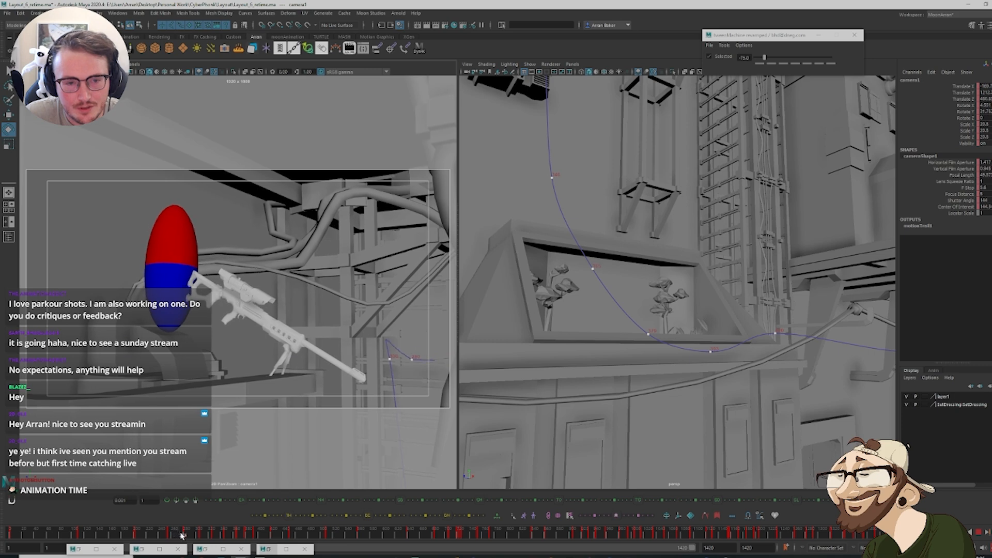
Tilt the camera down at frame 306 to bring the sphere into frame and play back the lead-in
drag(181, 534, 203, 535)
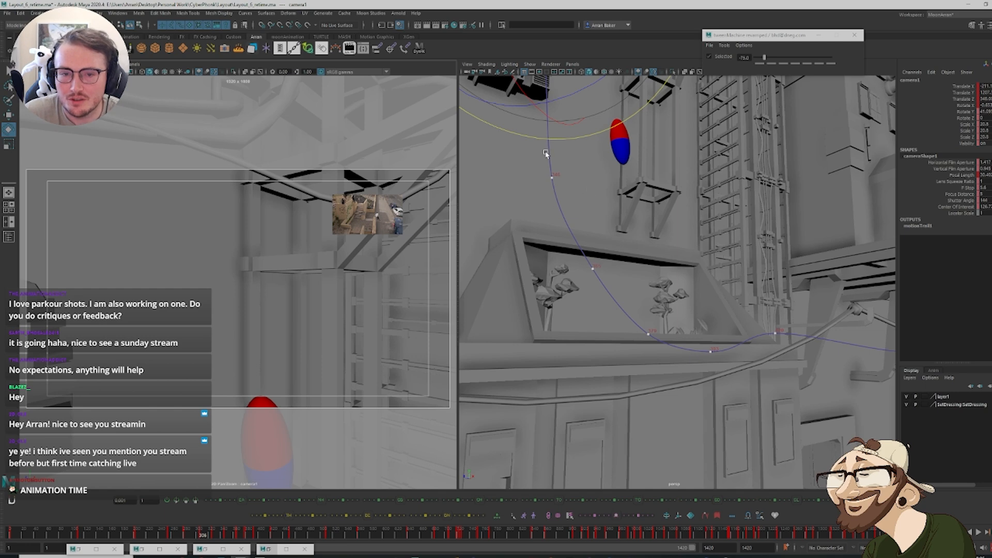
alt+middle_drag(546, 154, 598, 281)
drag(564, 221, 557, 169)
click(184, 537)
key(alt+v)
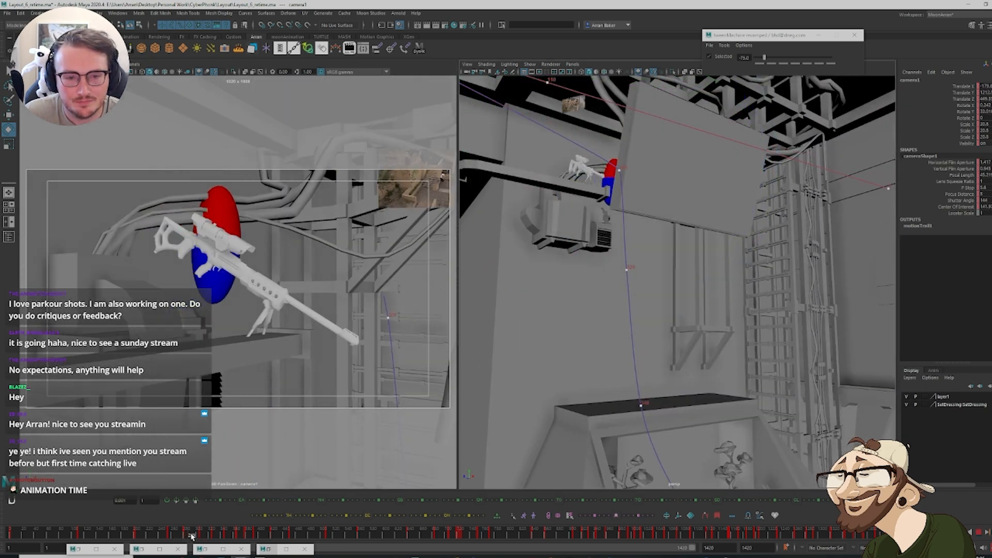
click(185, 537)
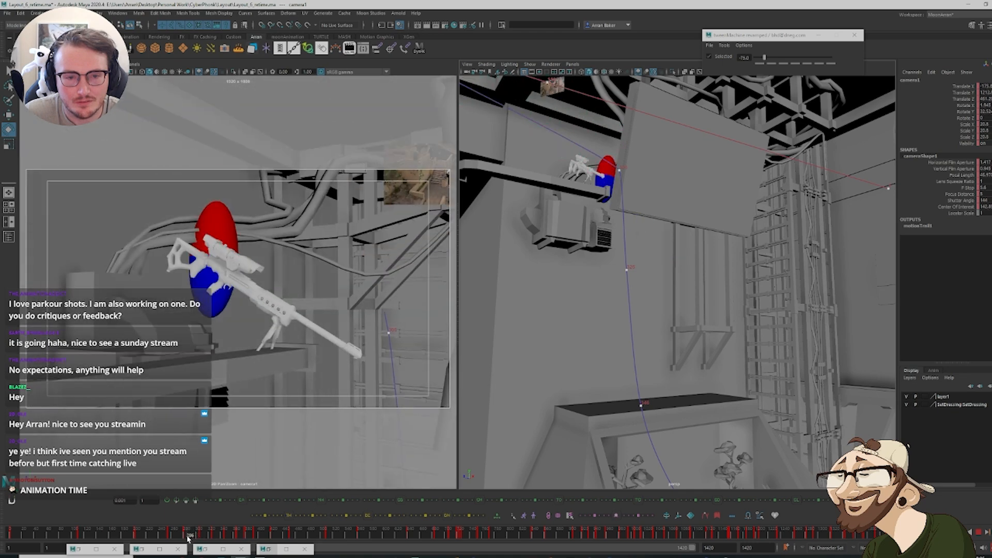
key(alt+v)
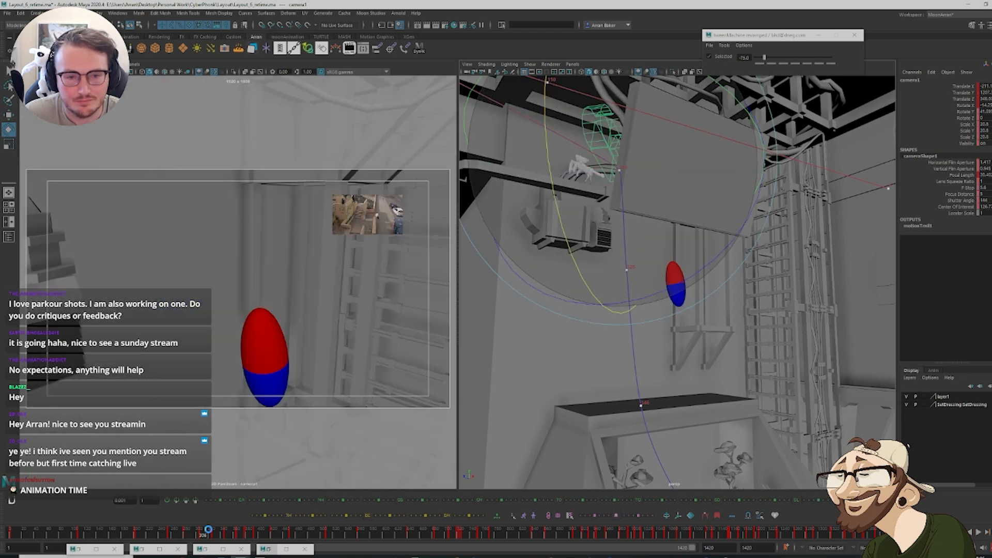
click(206, 537)
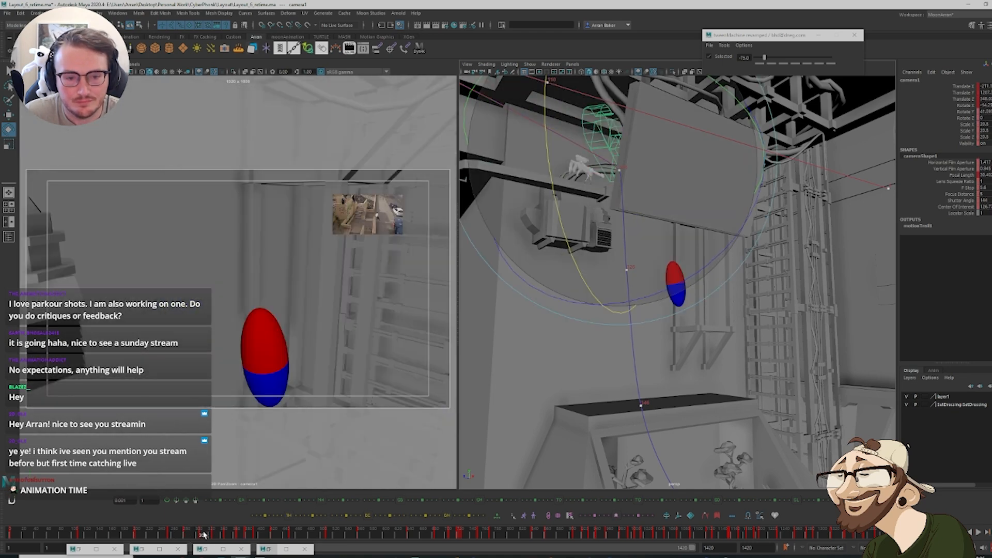
Select the sphere, go to its key at frame 347 and isolate its Translate Z curve in the Graph Editor
drag(203, 534, 232, 541)
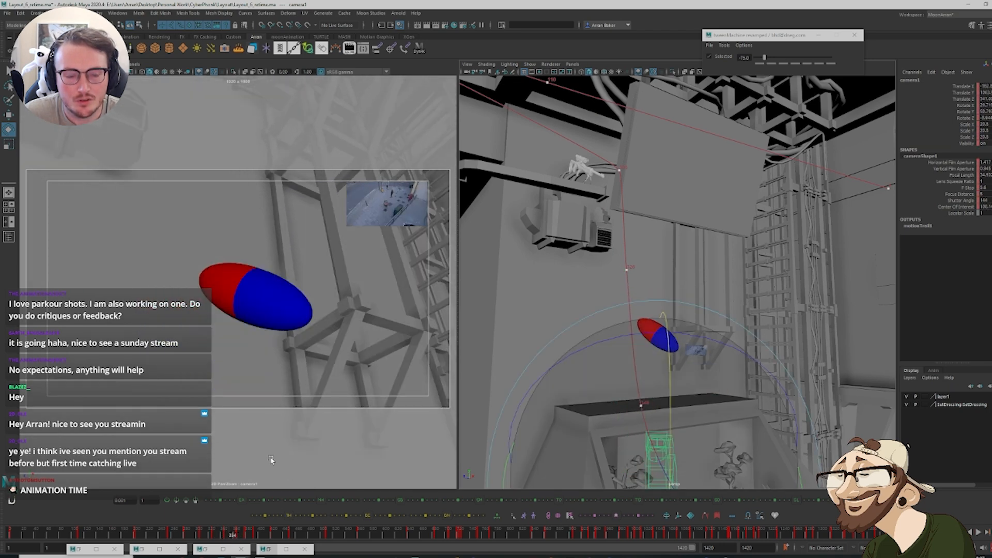
click(275, 297)
key(comma)
key(comma)
key(period)
key(w)
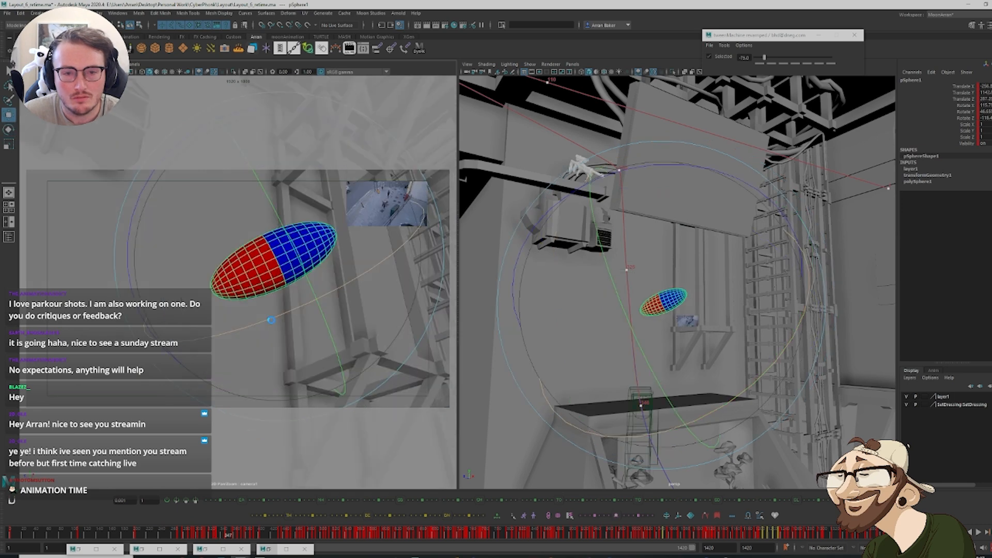
key(g)
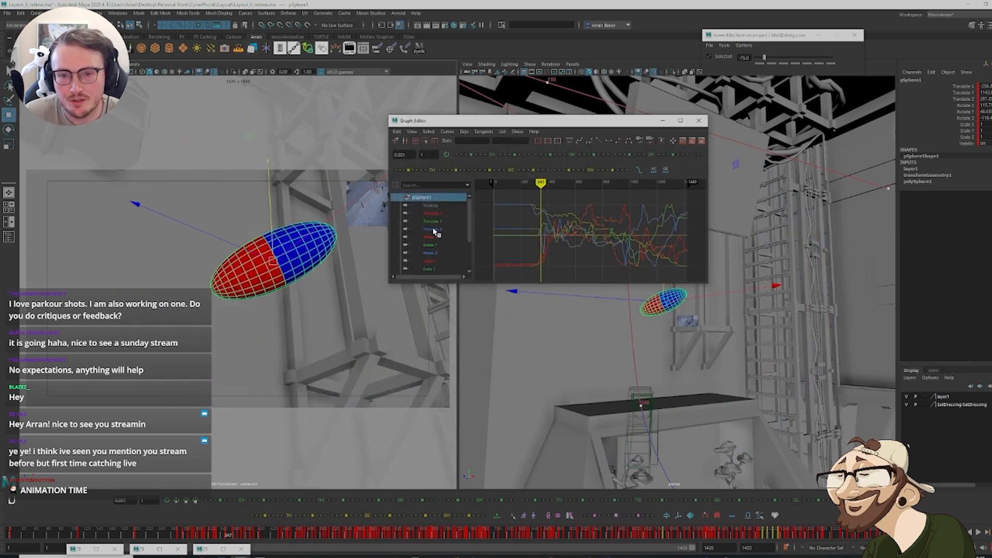
click(433, 229)
key(f)
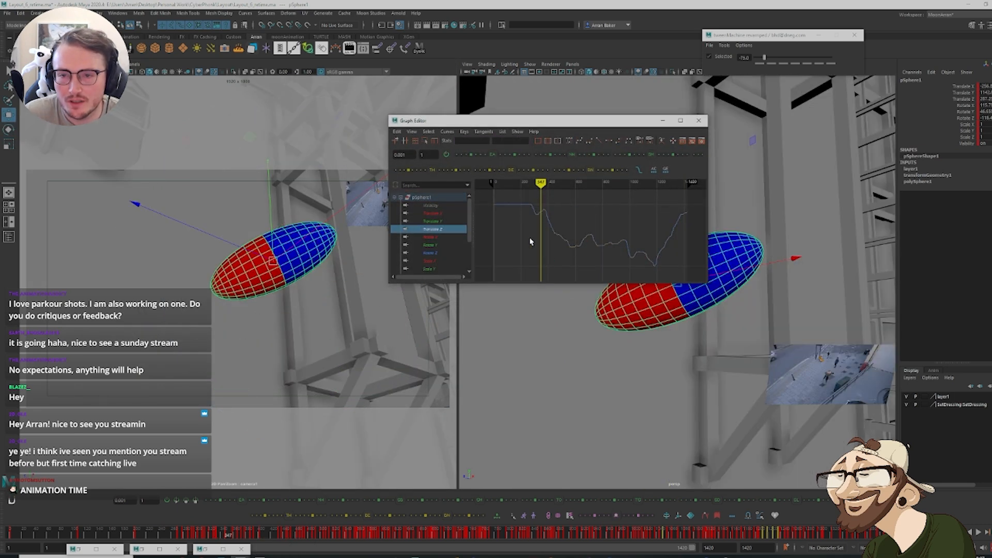
key(f)
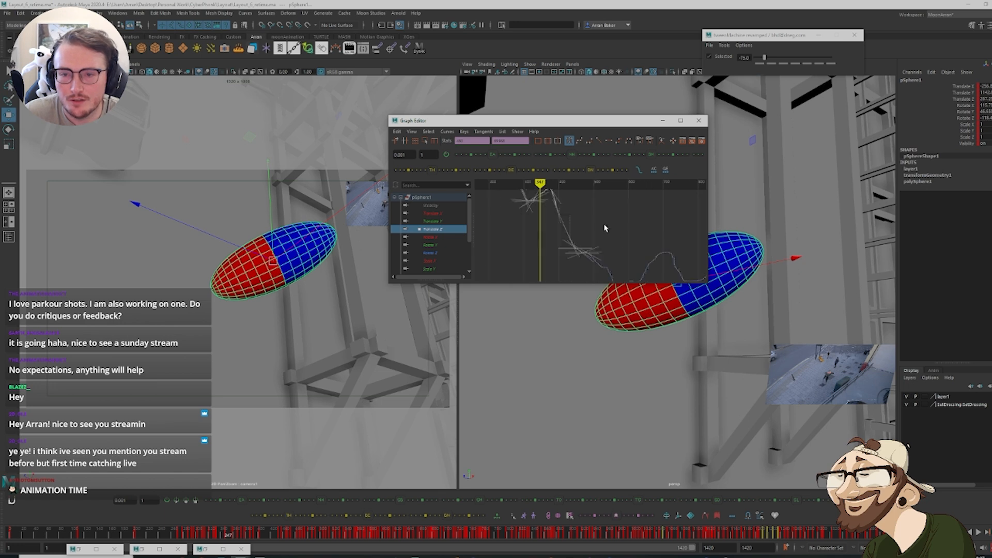
key(f)
Raise the sphere's Translate Z key at frame 347
click(576, 261)
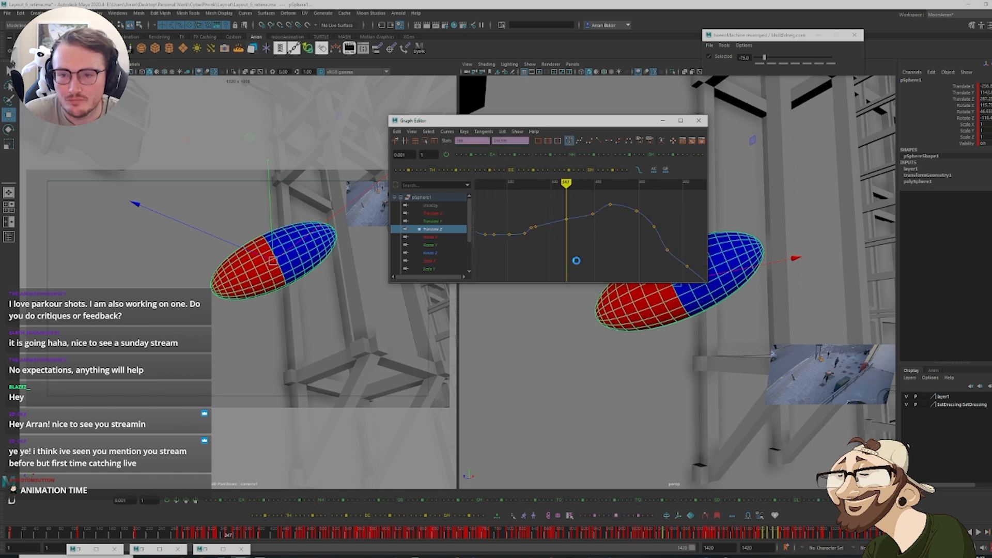
alt+middle_drag(561, 236, 562, 250)
drag(563, 240, 570, 225)
shift+middle_drag(568, 221, 565, 210)
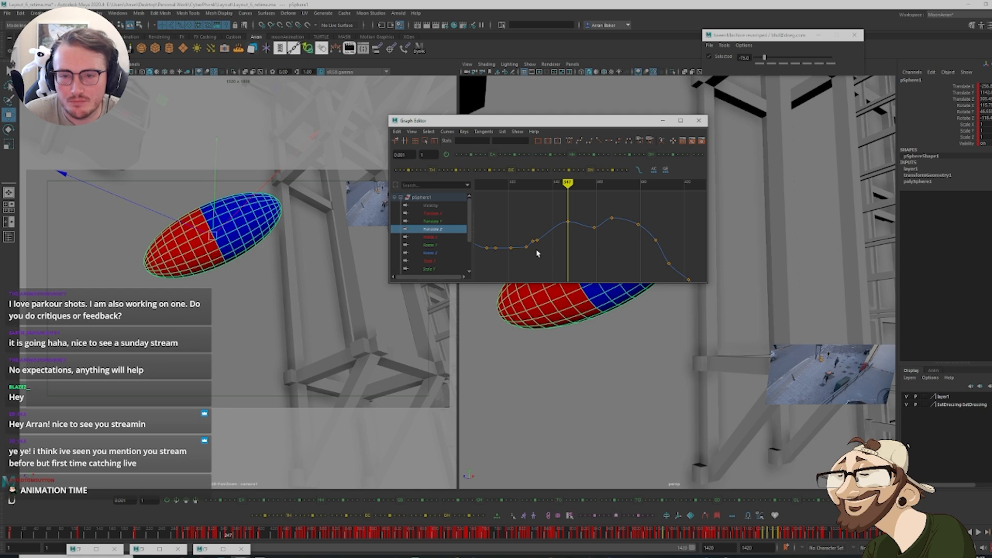
Smooth out the dip in the sphere's Translate Z curve between the keys at frames 347 and 367
key(comma)
key(comma)
key(comma)
key(comma)
key(period)
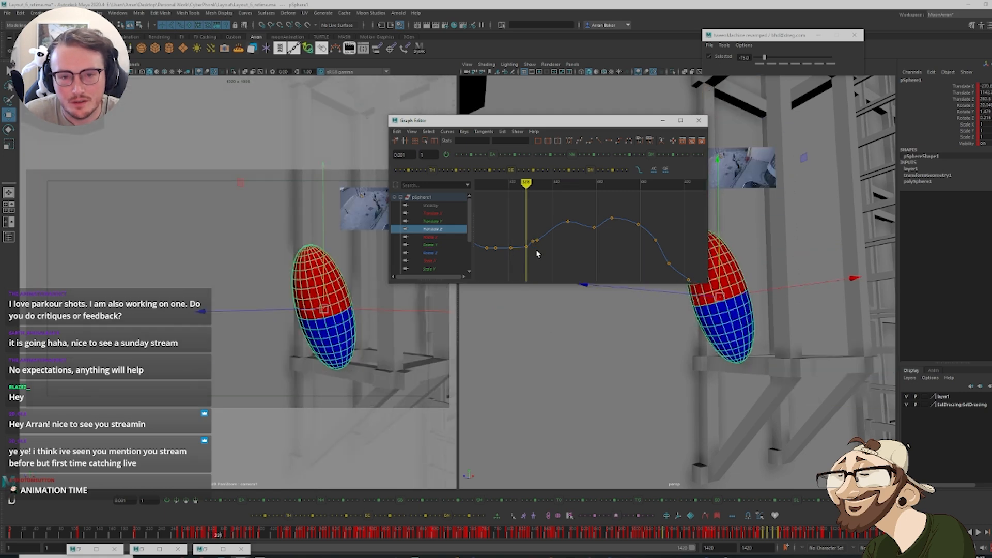
key(period)
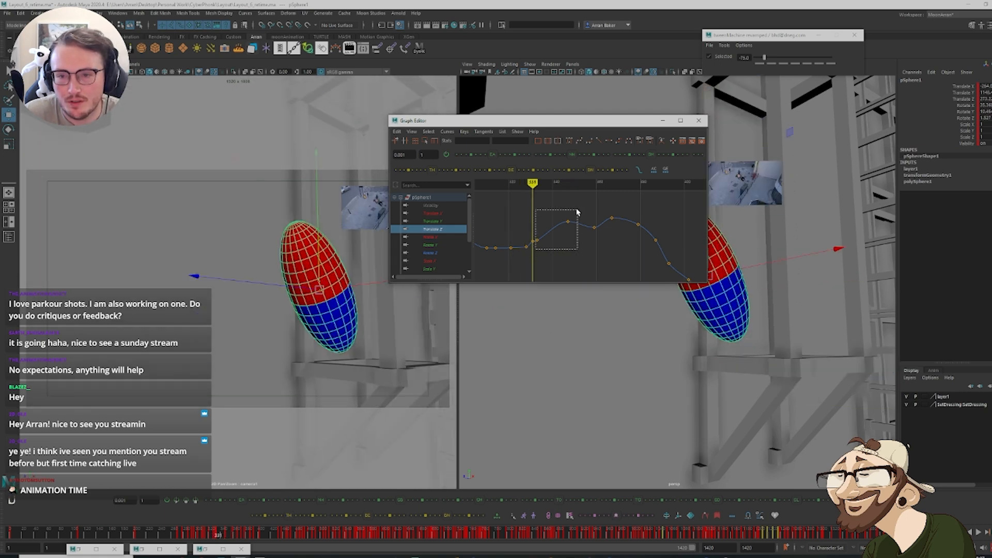
key(period)
key(period)
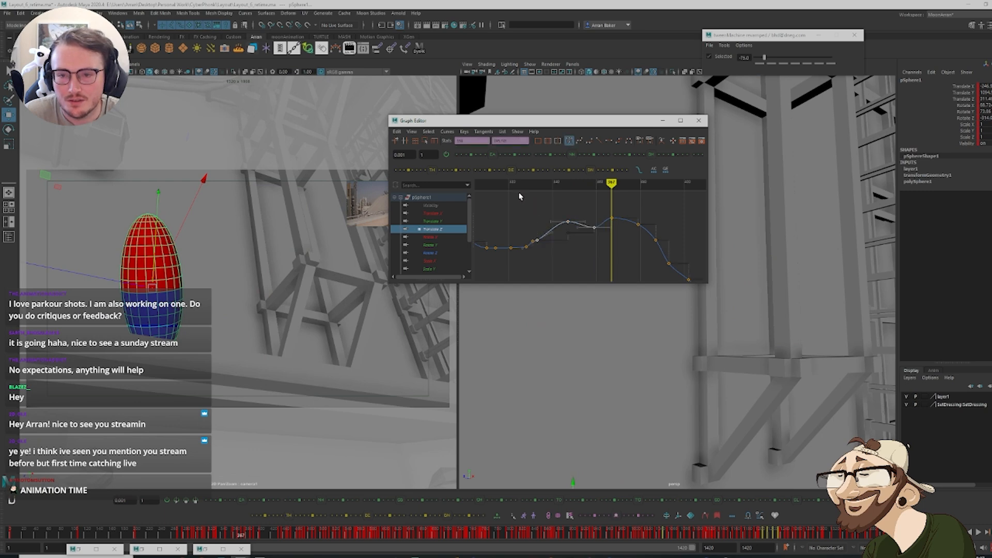
key(comma)
key(comma)
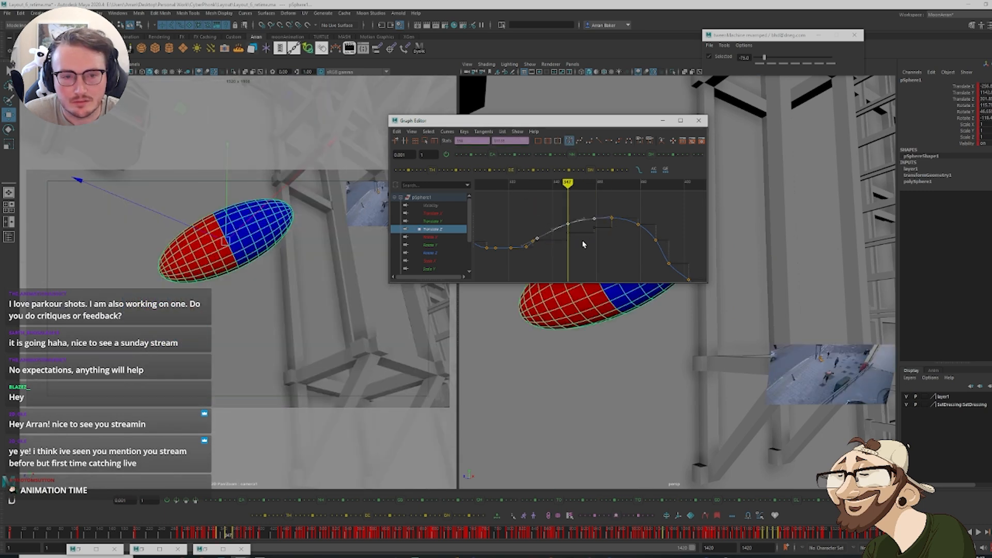
Scrub and step through the sphere's keys around frame 359 from a closer angle to check its smoothed path above the planter
drag(209, 534, 234, 549)
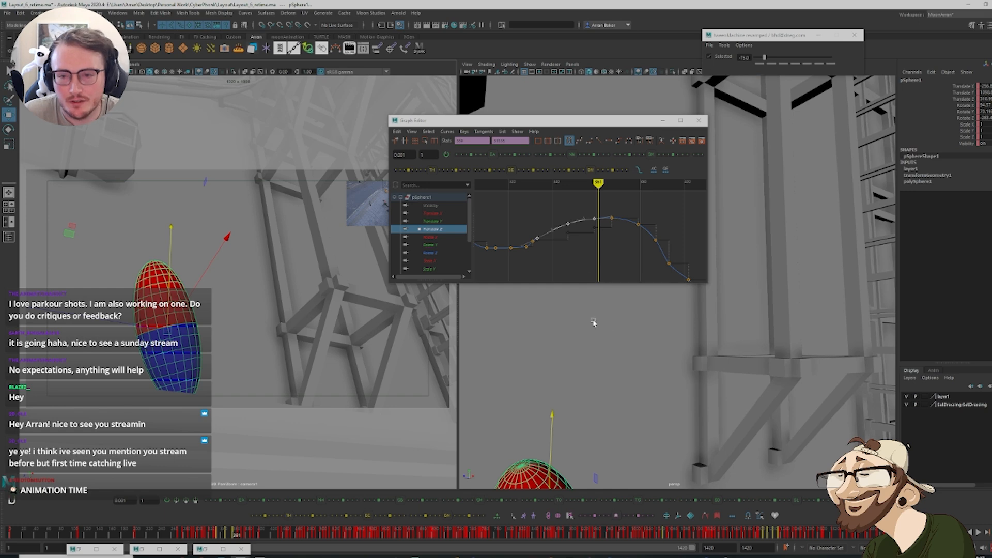
alt+middle_drag(635, 348, 722, 337)
alt+right_drag(721, 337, 697, 346)
alt+drag(697, 346, 713, 359)
key(comma)
key(comma)
key(comma)
key(period)
key(period)
key(period)
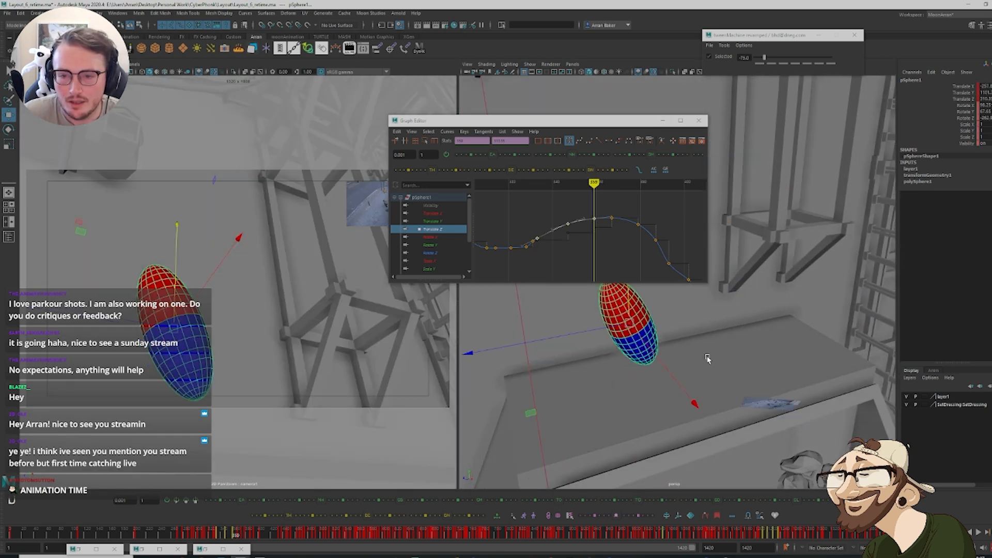
Raise the sphere's Translate Z key at frame 367 and step through the neighbouring keys
middle_drag(625, 249, 625, 241)
key(comma)
key(period)
key(period)
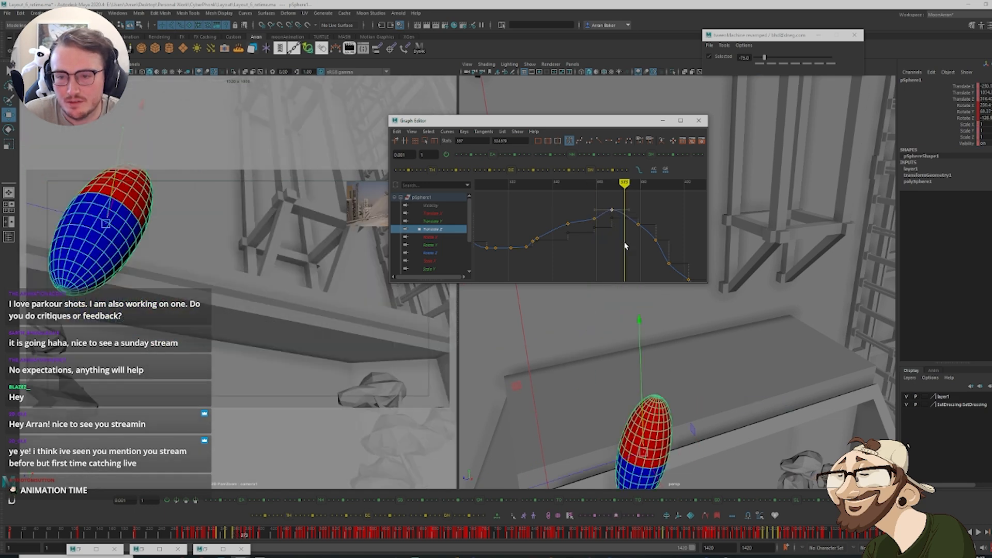
Raise the sphere's Translate Z key at frame 359 slightly to even out the rise, stepping through the keys around it
key(comma)
key(comma)
key(comma)
key(period)
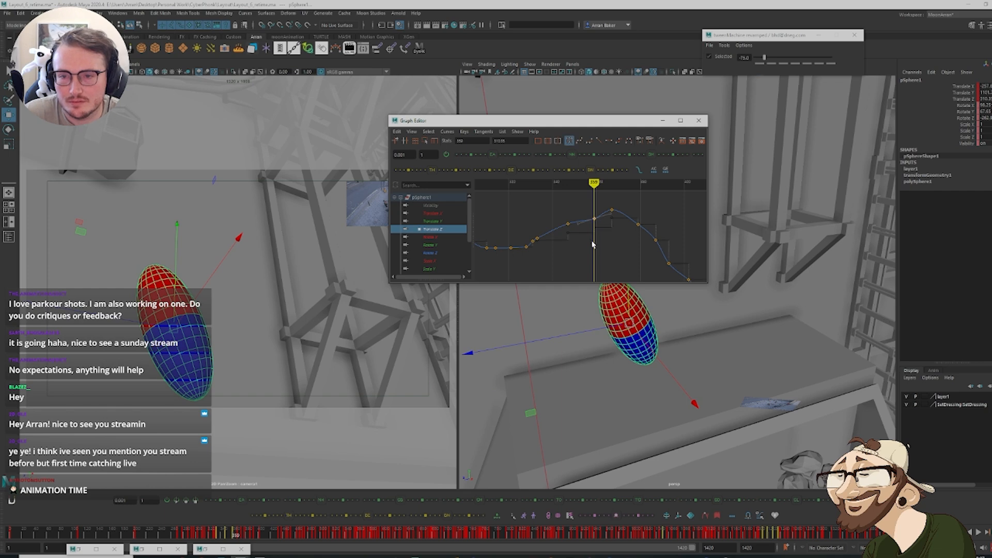
middle_drag(593, 245, 594, 242)
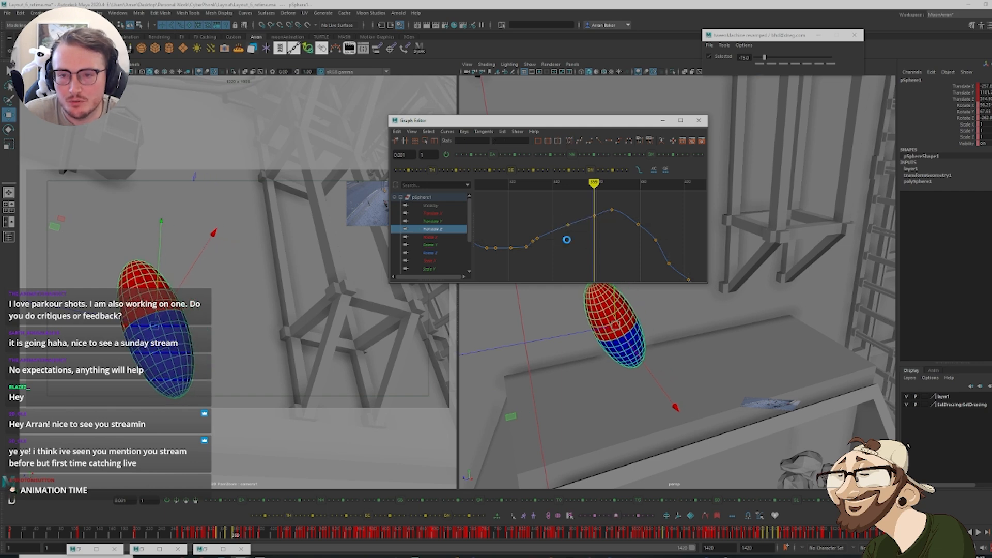
key(comma)
key(comma)
key(comma)
key(period)
key(period)
key(period)
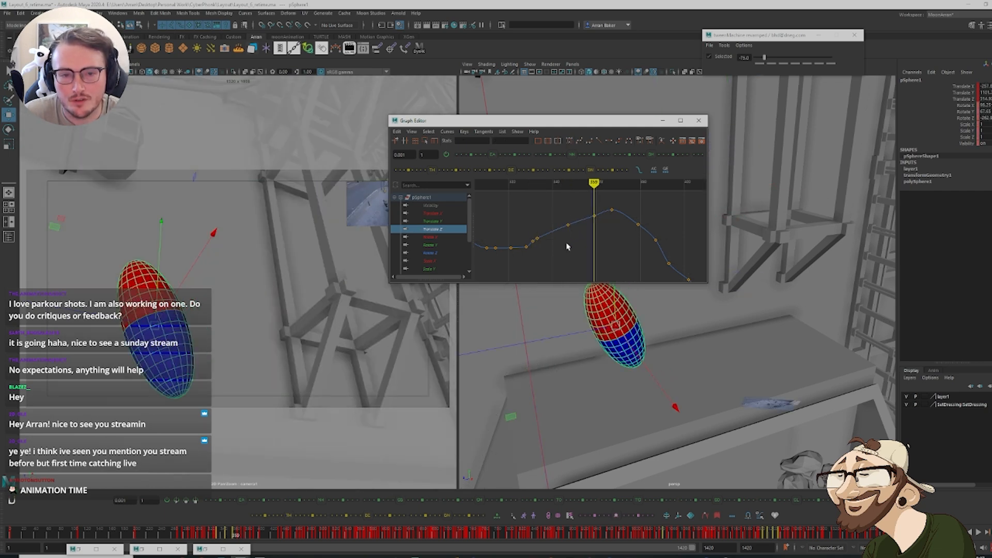
key(period)
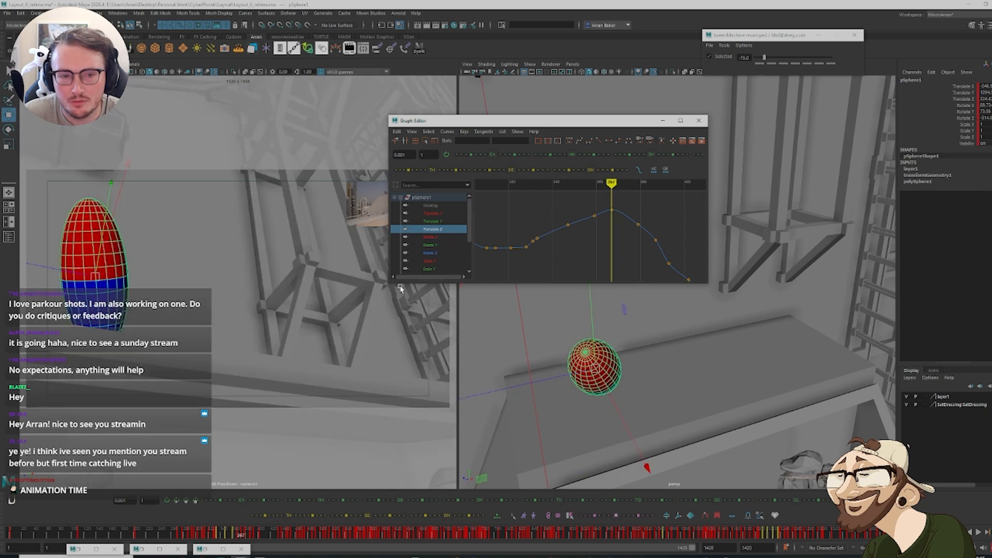
Select the camera, go to its key at frame 365 and isolate its Rotate Y curve in the Graph Editor
click(376, 409)
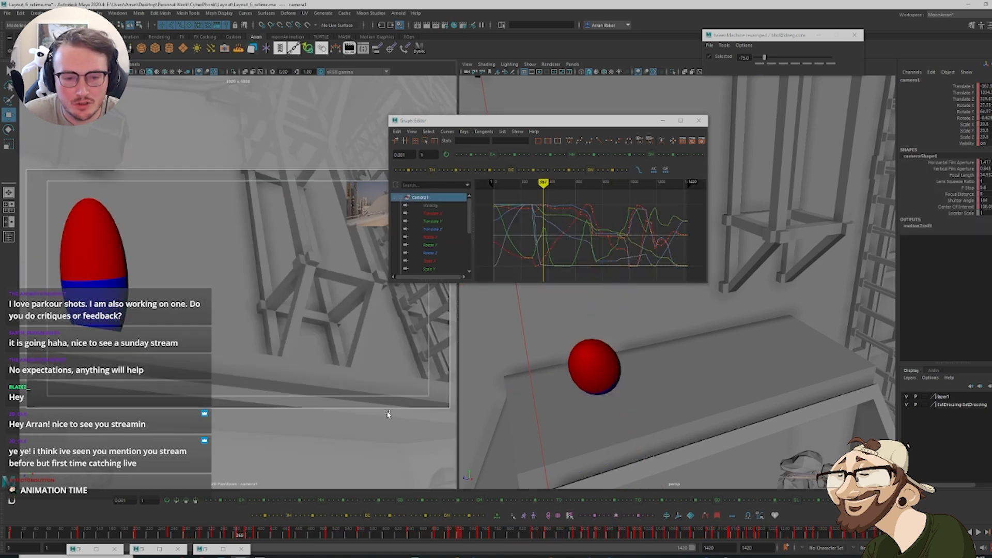
key(comma)
key(comma)
key(period)
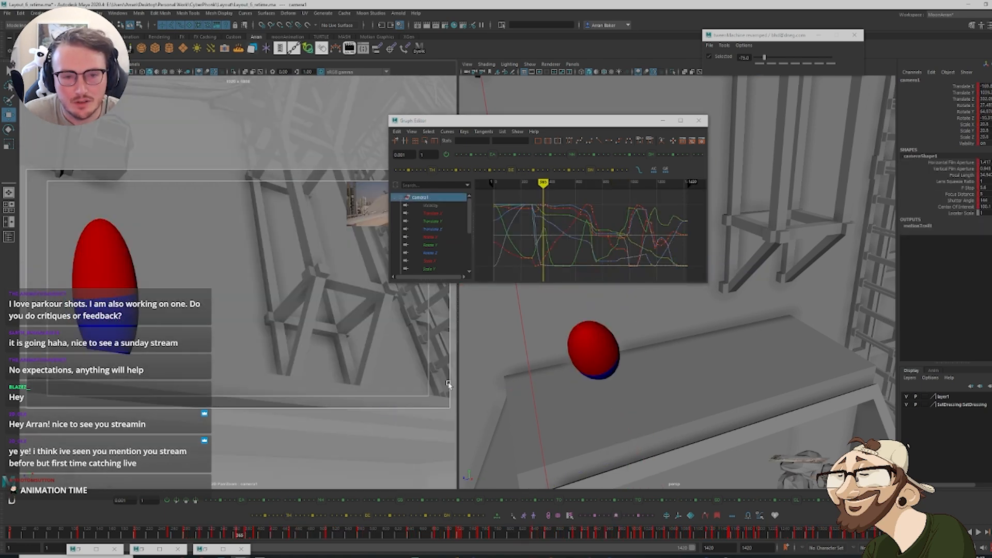
click(433, 245)
key(f)
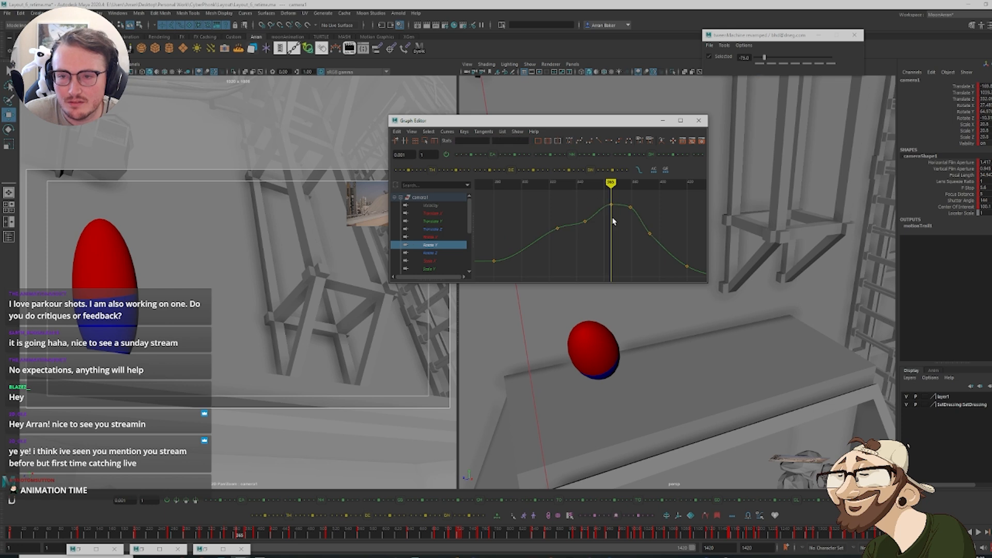
Raise the camera's Rotate Y key at frame 365 and compare the framing at the preceding keys
drag(614, 221, 620, 230)
shift+middle_drag(622, 242, 622, 227)
key(comma)
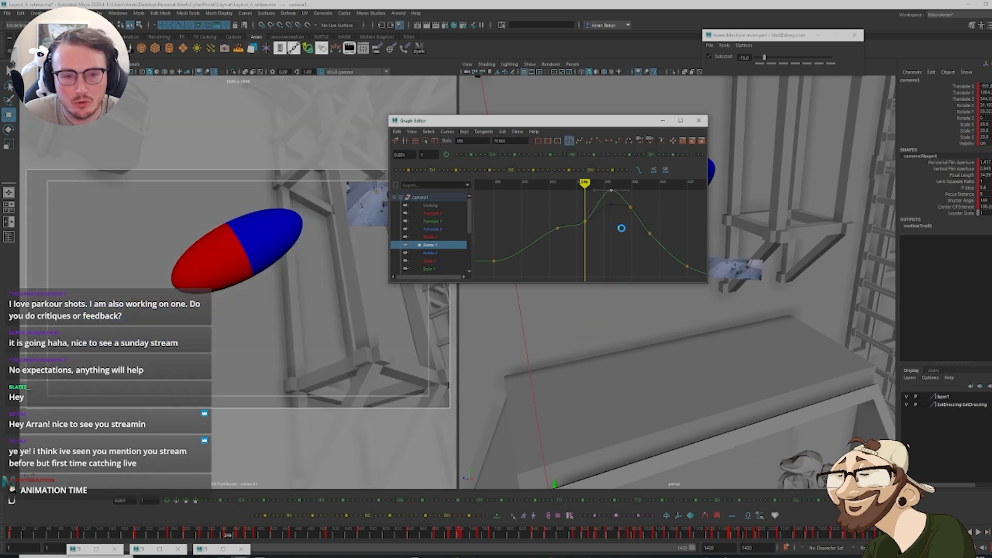
key(period)
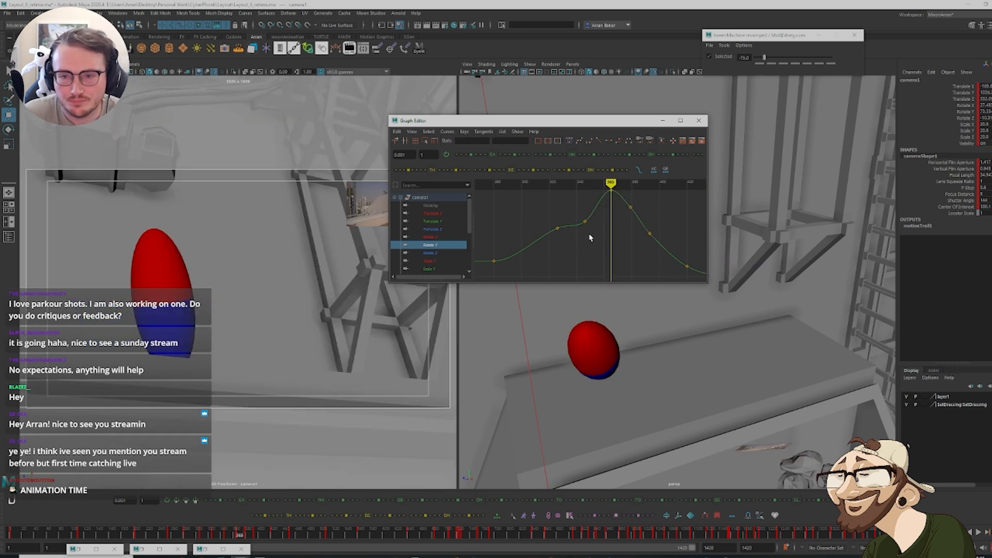
key(comma)
key(comma)
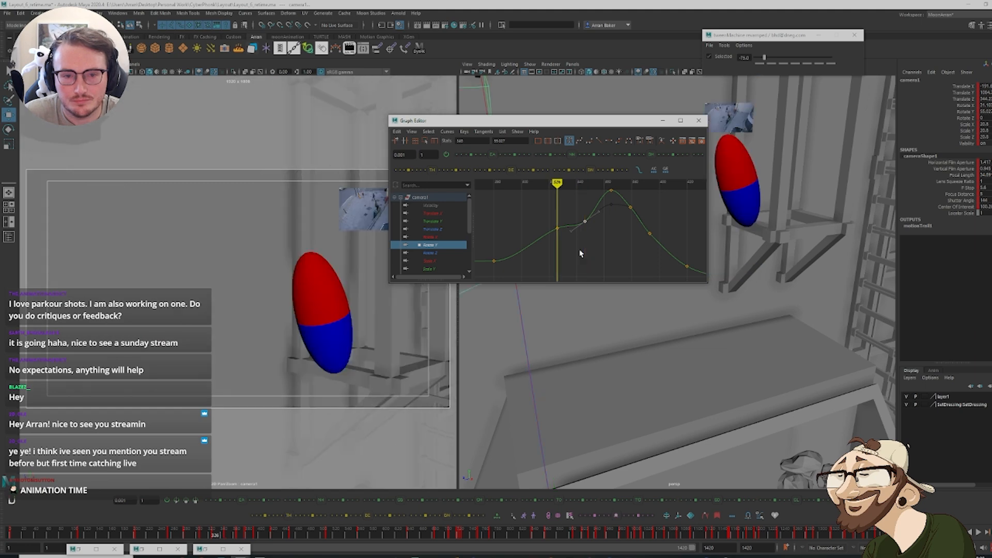
key(period)
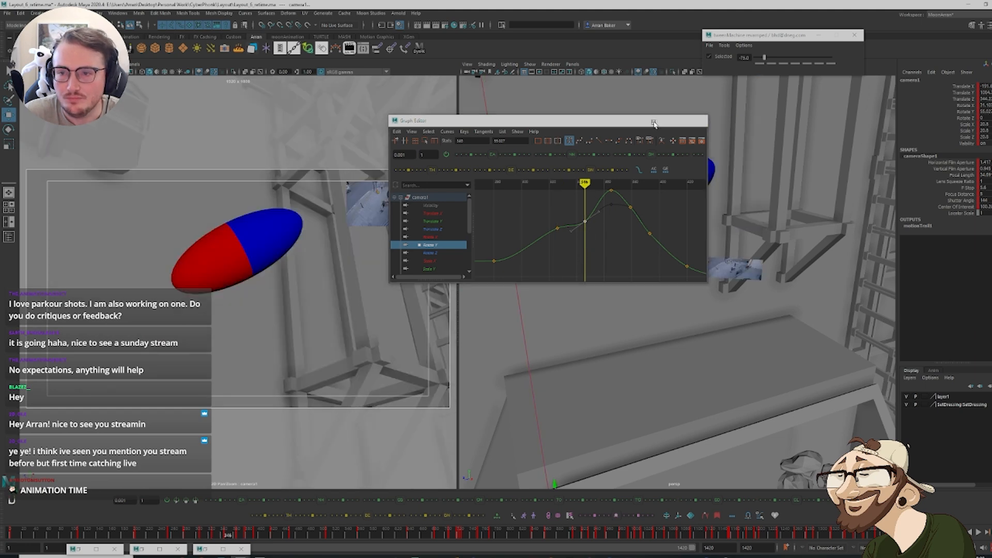
Minimize the Graph Editor and examine the camera's path past the planter from farther out, scrubbing and stepping through its keys
click(655, 123)
scroll(669, 199, down, 5)
scroll(663, 211, up, 2)
key(comma)
key(period)
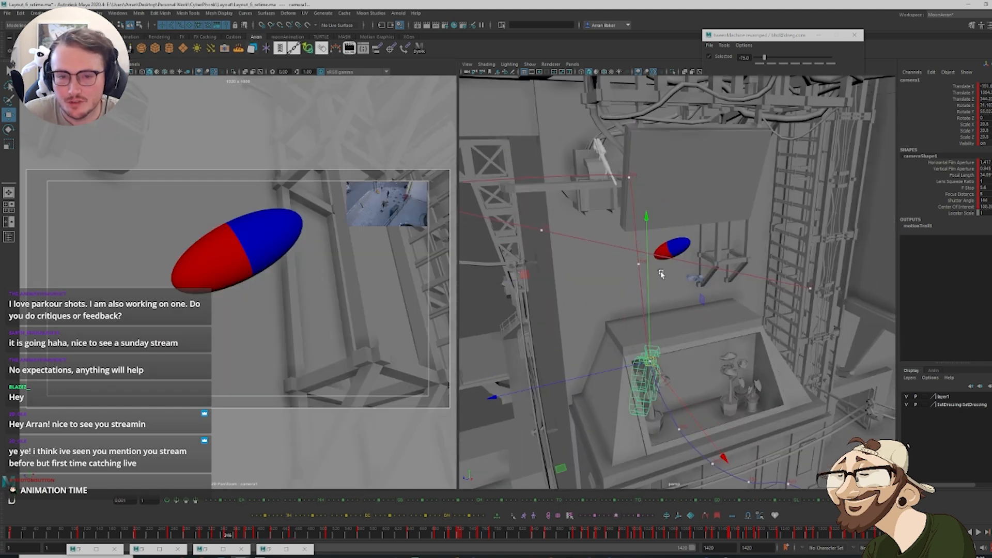
key(period)
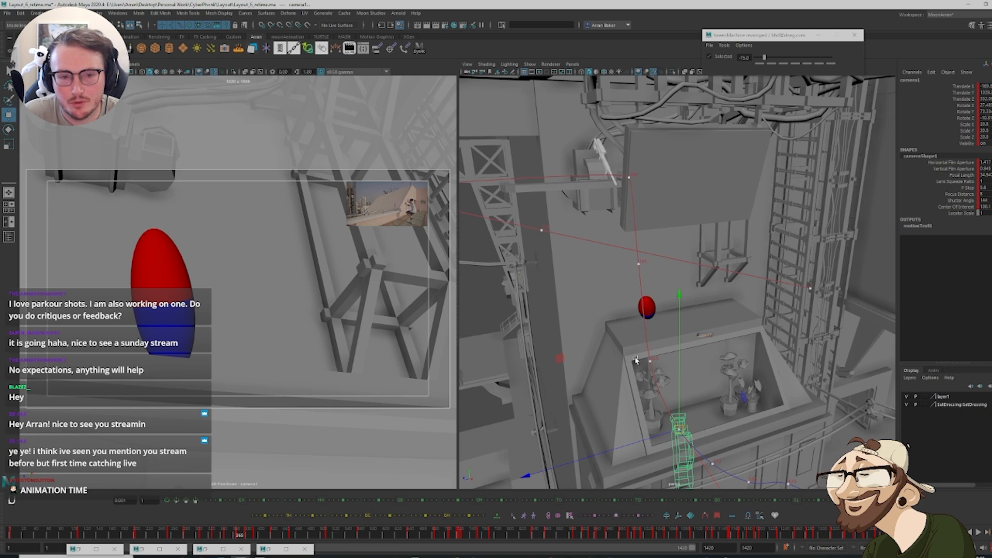
key(period)
key(period)
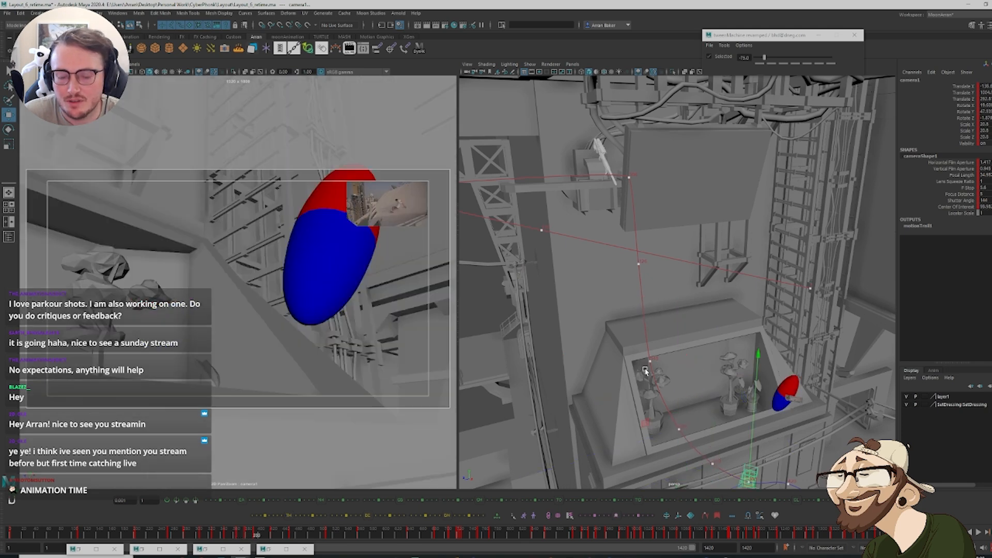
key(period)
key(period)
drag(184, 533, 236, 548)
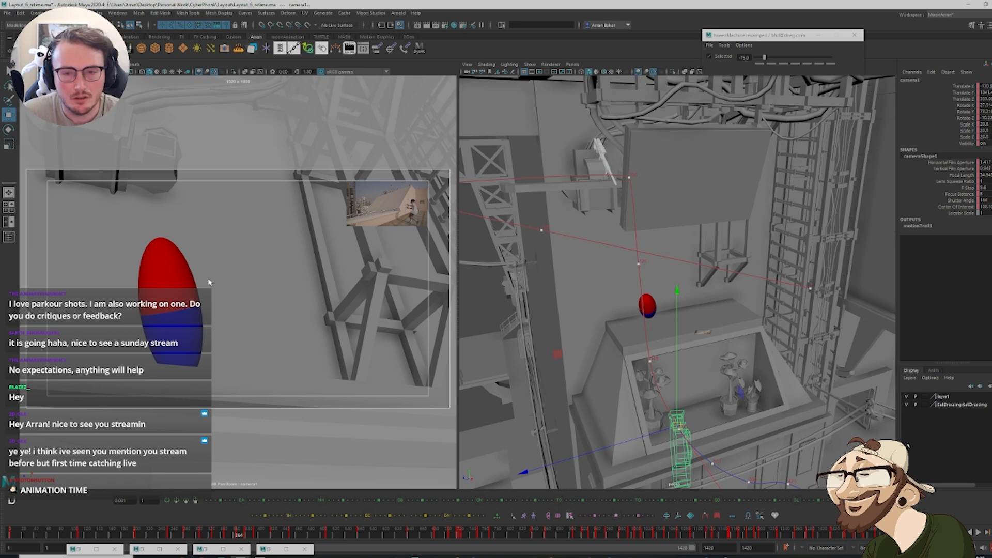
key(comma)
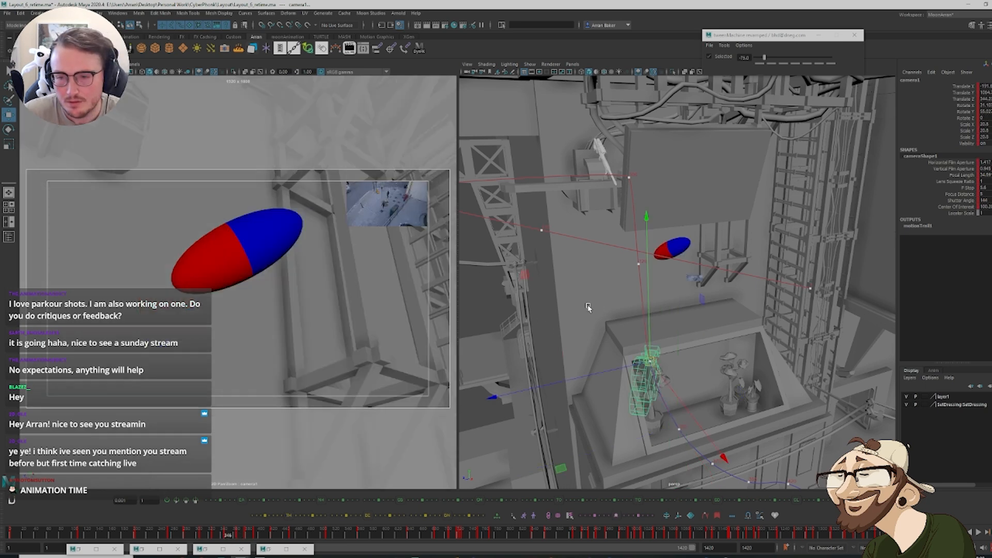
key(period)
Inspect the camera's Translate Y curve in the Graph Editor and play and scrub through the drop past the planter
key(ctrl+g)
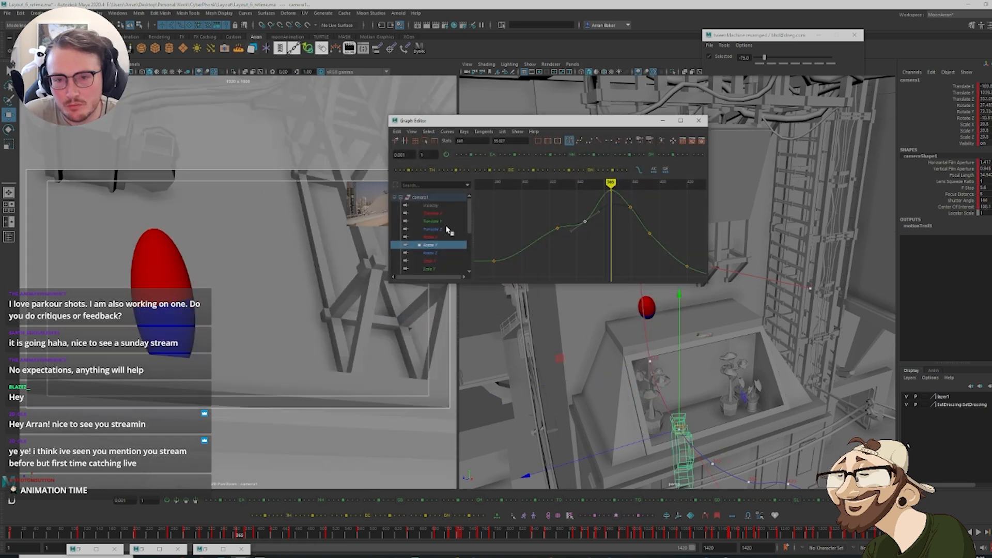
click(432, 221)
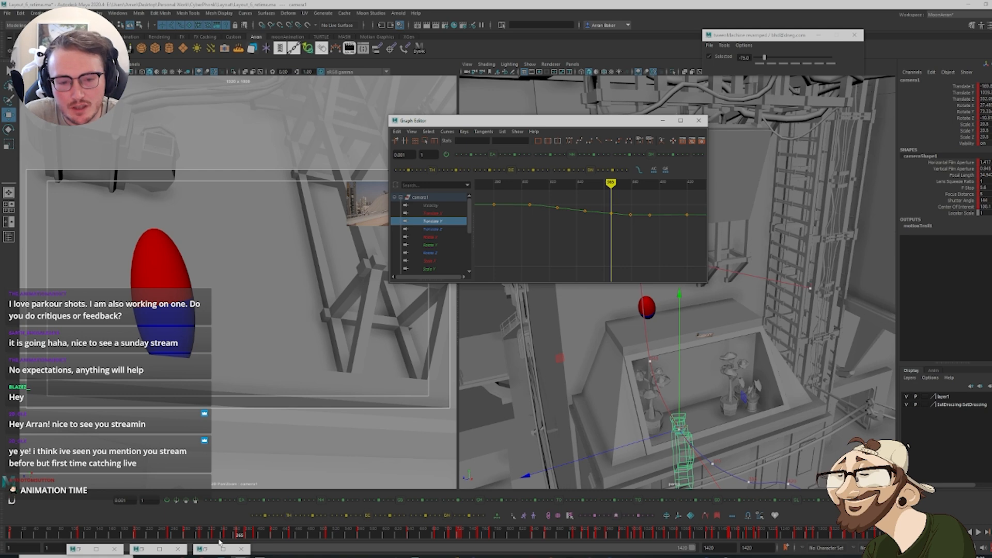
click(223, 537)
key(alt+v)
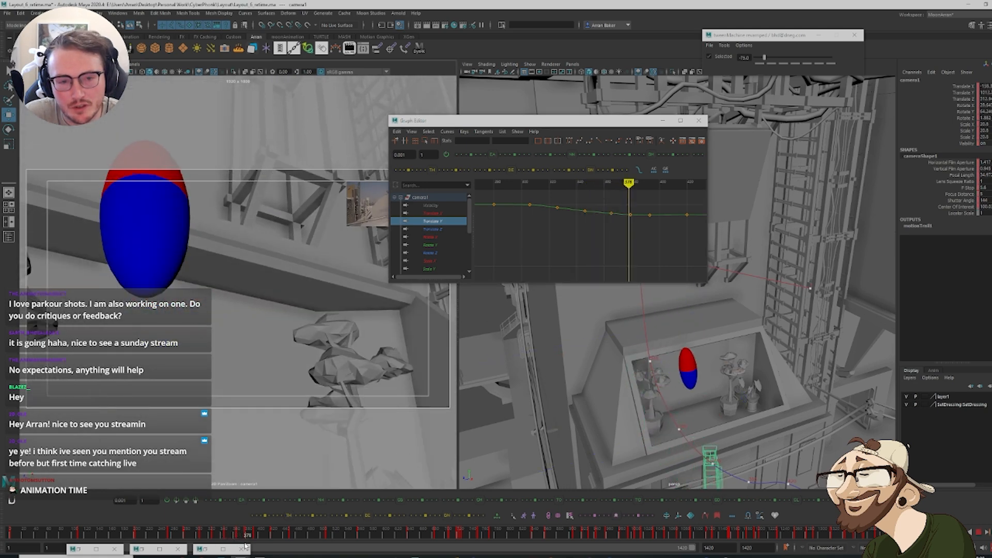
drag(245, 545, 241, 547)
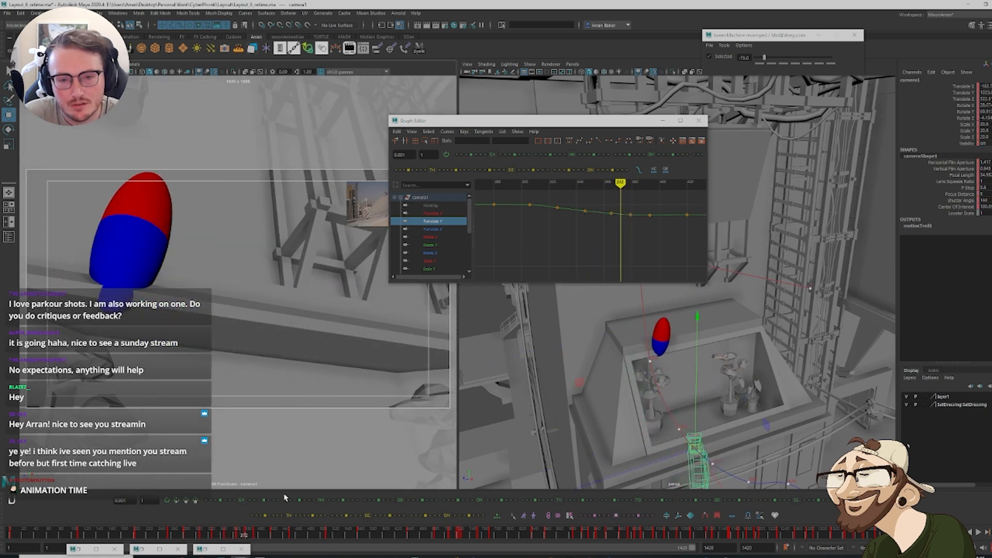
Raise the camera's Rotate Y key at frame 379 and scrub through the neighbouring keys to check the turn
click(433, 245)
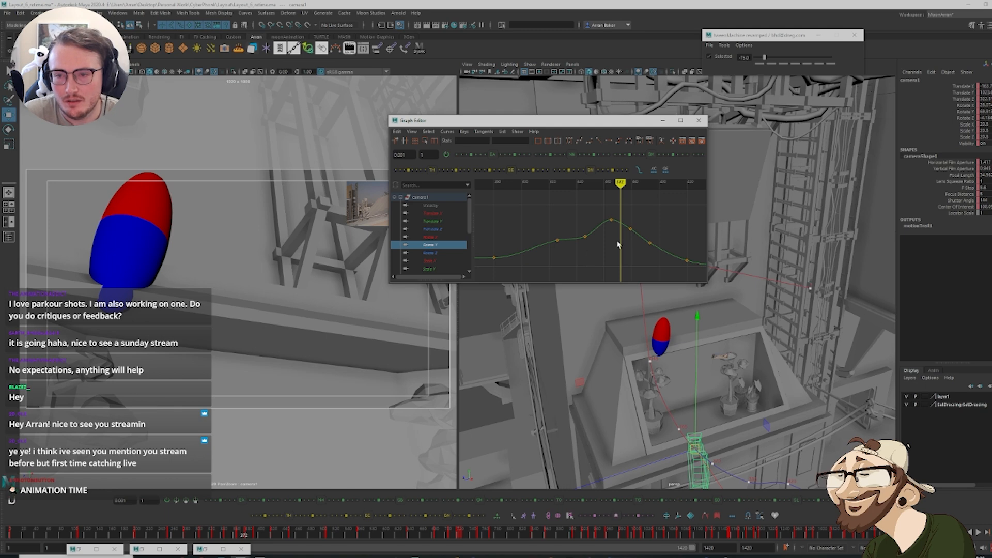
middle_drag(643, 217, 640, 182)
key(comma)
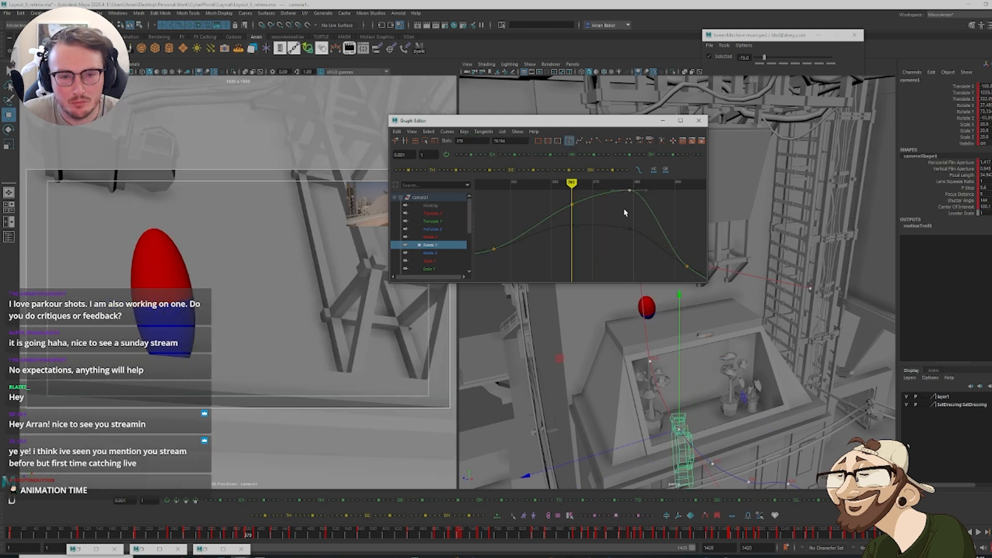
key(period)
key(period)
key(comma)
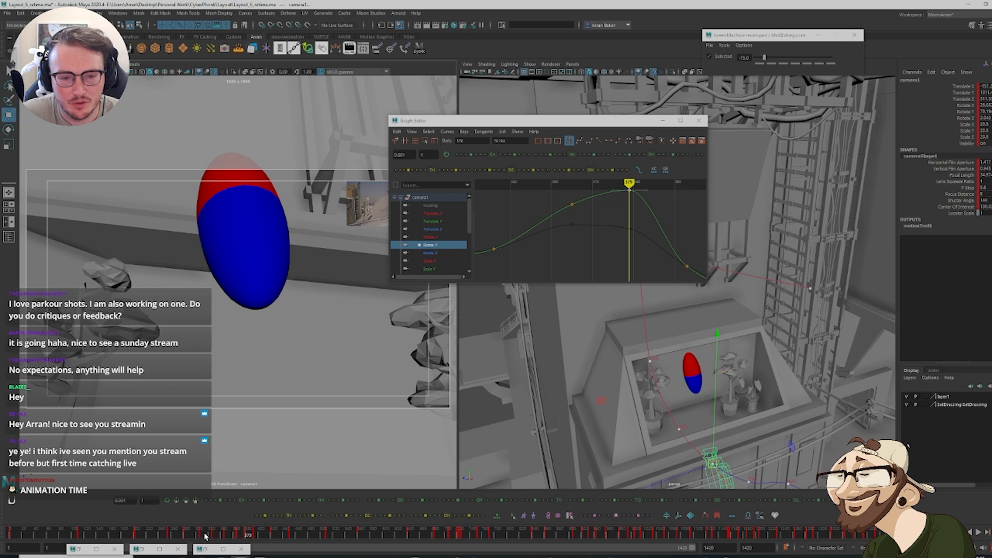
drag(205, 536, 246, 549)
key(comma)
key(comma)
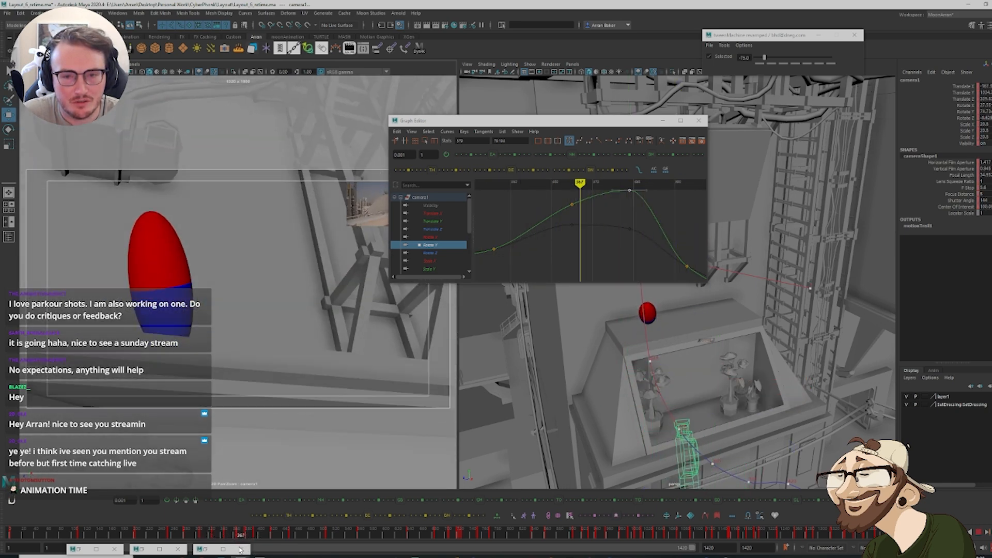
key(period)
Raise the camera's Rotate Y key at frame 393 to about 58 degrees and scrub through the turn beyond it
alt+middle_drag(631, 251, 549, 266)
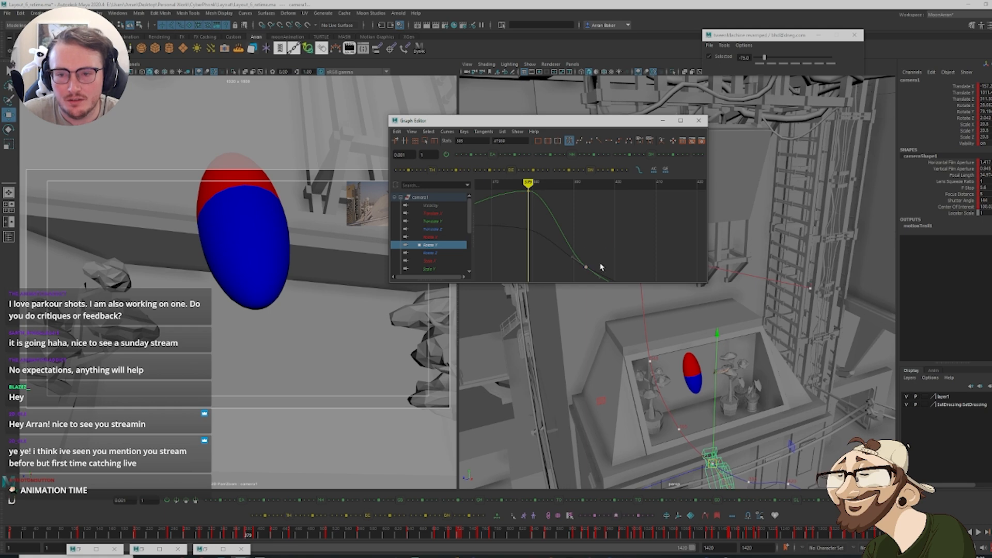
key(period)
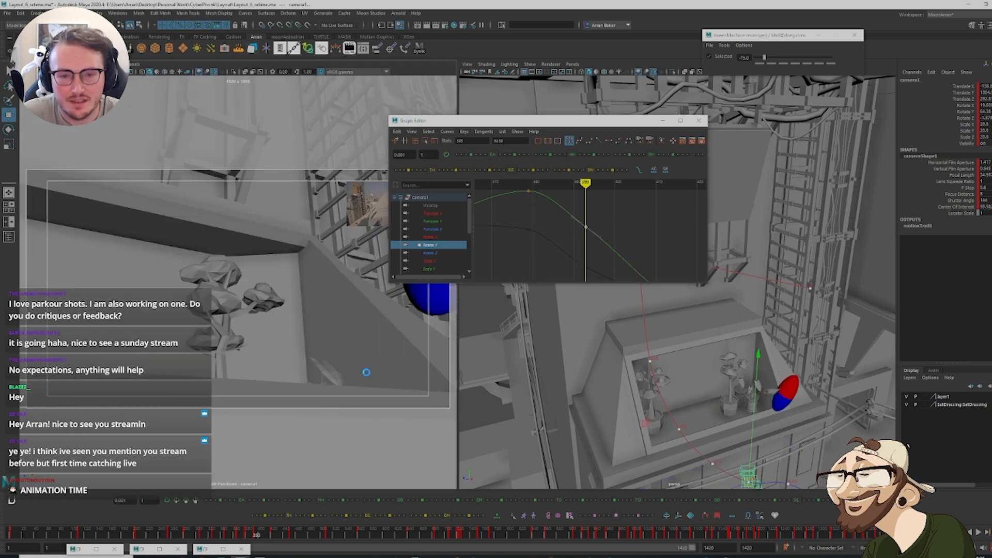
middle_drag(614, 229, 610, 244)
key(comma)
key(period)
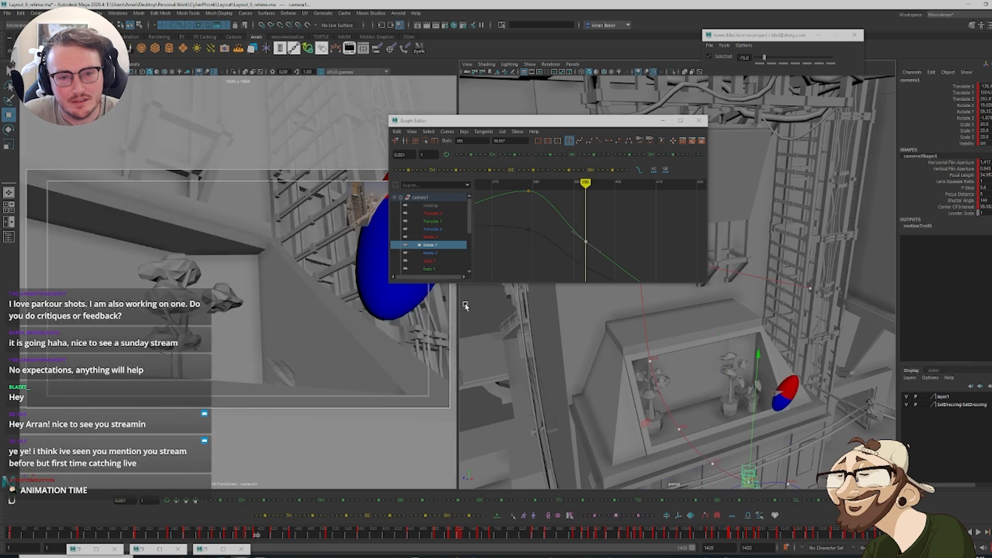
key(comma)
mouse_move(246, 536)
mouse_down()
mouse_move(262, 539)
mouse_move(248, 543)
mouse_move(258, 551)
mouse_up()
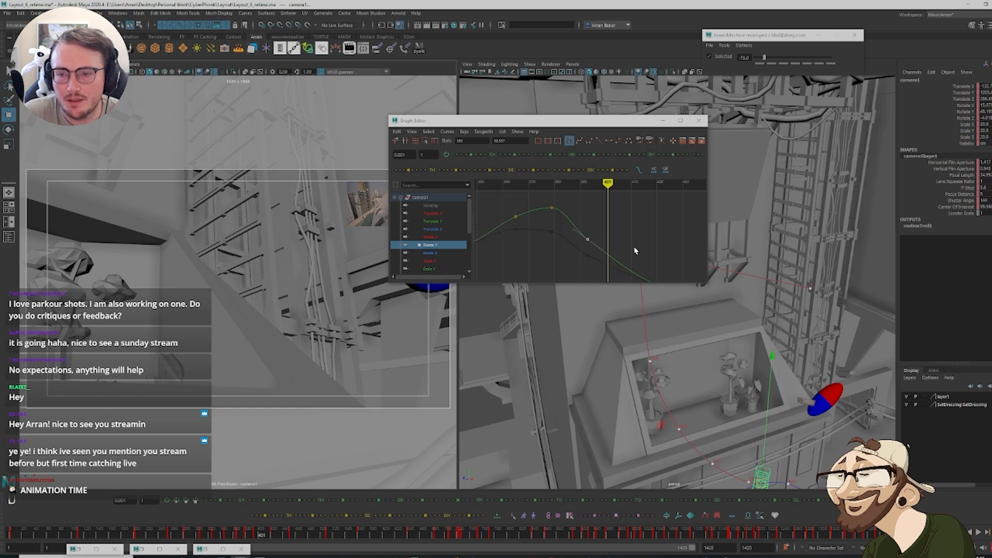
Add a lowered Rotate Y key at frame 409 and lower the key at frame 420 to smooth the camera's turn
alt+middle_drag(538, 264, 548, 268)
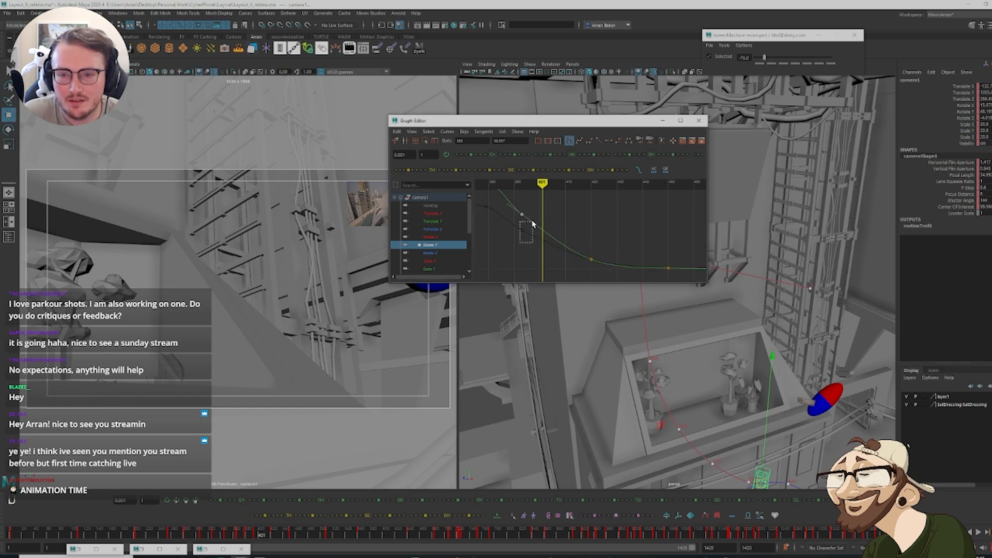
drag(533, 223, 534, 212)
drag(256, 538, 265, 539)
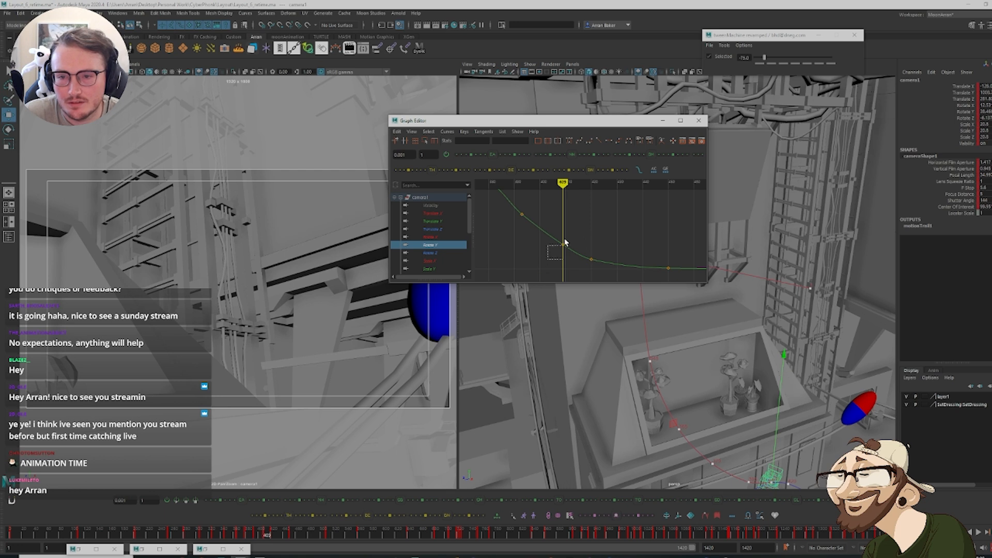
drag(564, 240, 566, 229)
shift+middle_drag(567, 229, 566, 238)
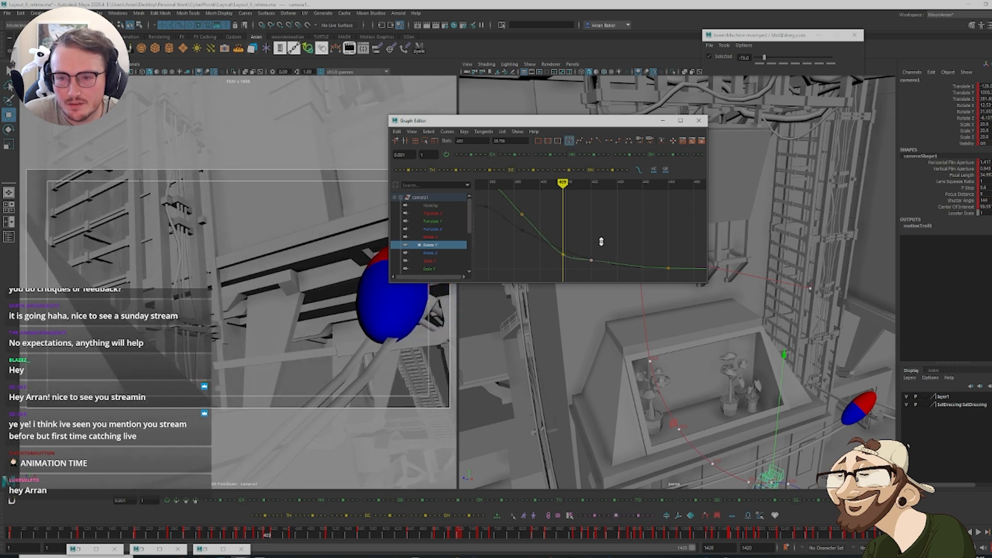
alt+middle_drag(515, 240, 554, 247)
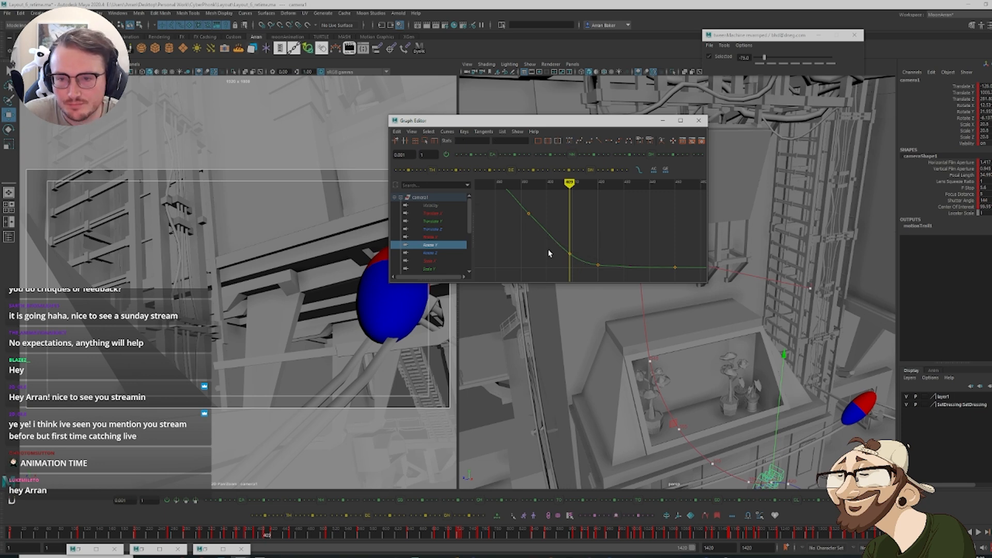
Step frame by frame from frame 393 to 401 to examine how smoothly the camera rotates past the planter
key(comma)
key(alt+period)
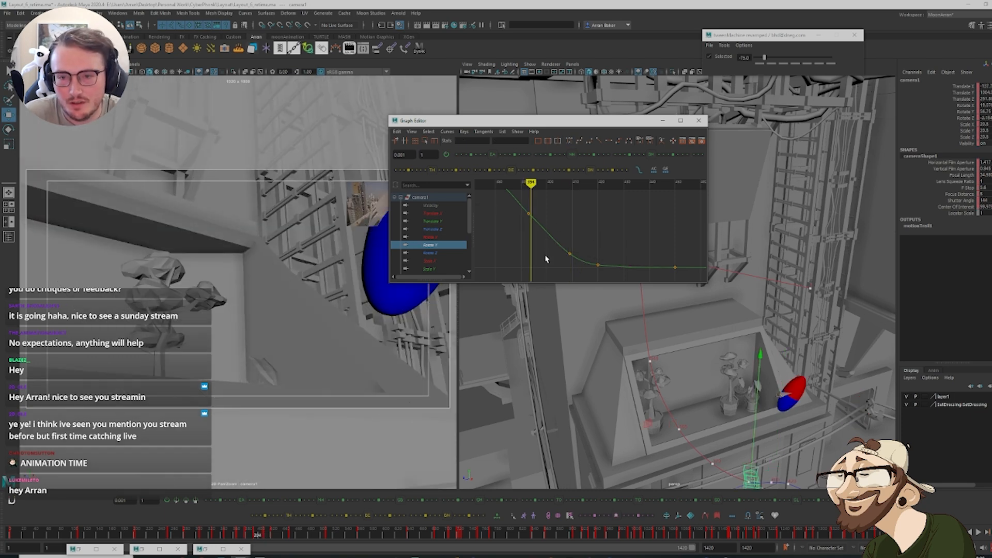
key(alt+period)
key(alt+period)
key(alt+period)
key(alt+period)
key(alt+period)
key(alt+period)
key(alt+period)
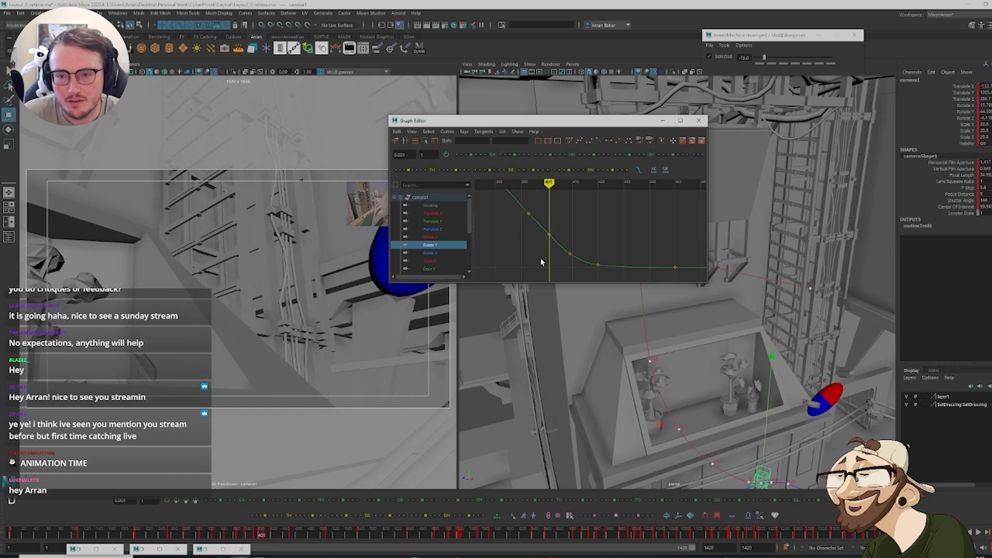
Lower the camera's Rotate Y key at frame 401 and delete the key at frame 409
drag(539, 245, 557, 212)
shift+middle_drag(557, 212, 575, 240)
click(566, 253)
key(period)
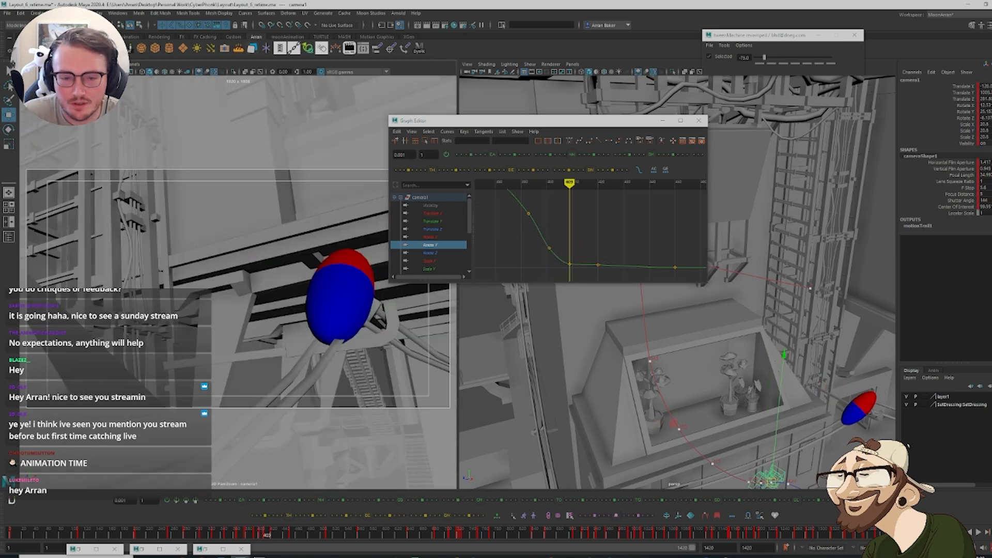
right_click(276, 536)
click(310, 410)
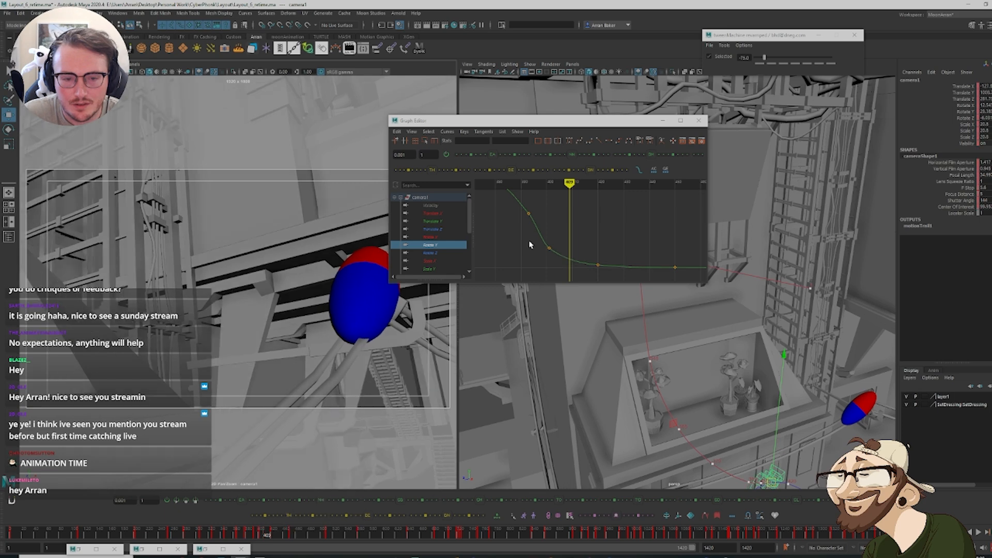
Check the camera's revised turn around frame 401 and play it back from before the planter
key(comma)
key(alt+comma)
key(alt+period)
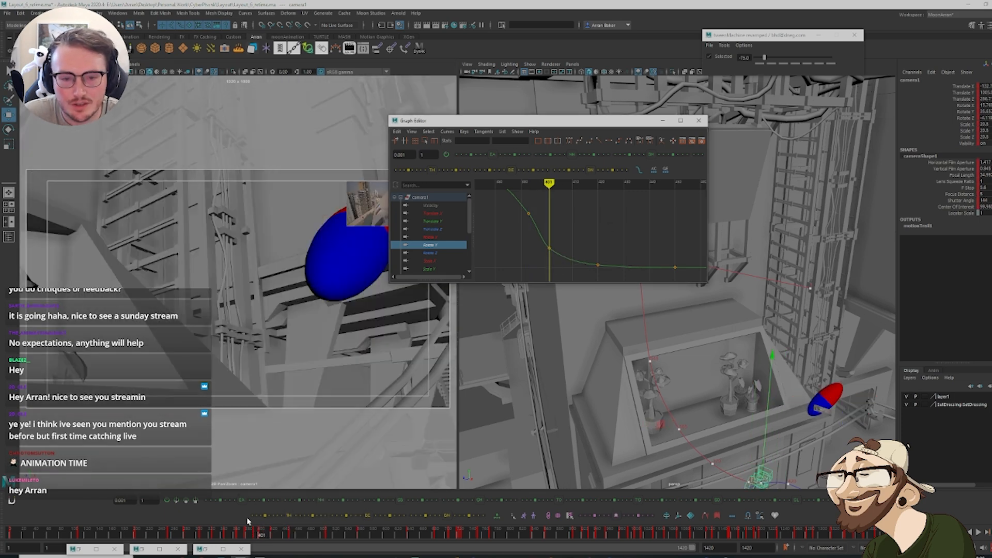
click(227, 528)
key(alt+v)
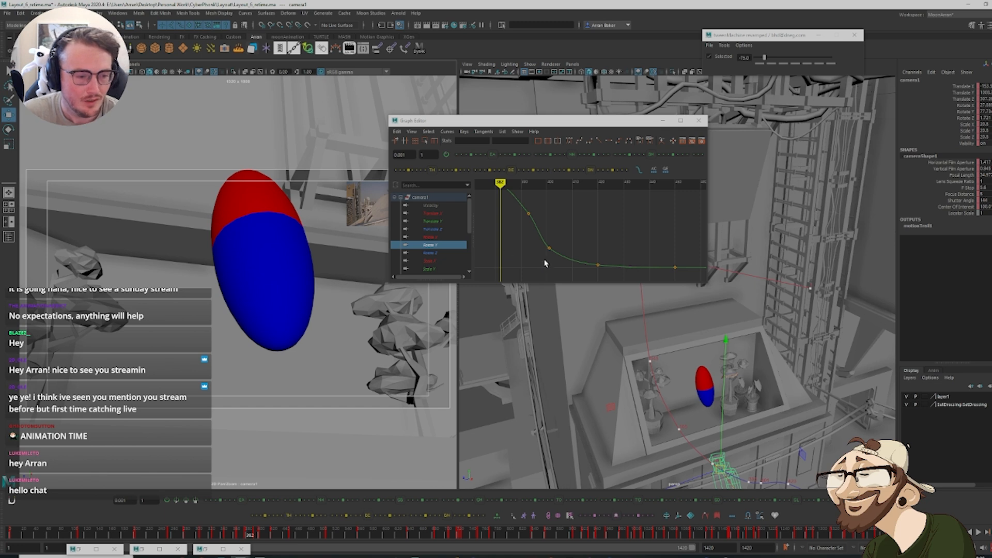
Raise the camera's Rotate Y key at frame 393 and step frame by frame from frame 382 to check the turn
alt+middle_drag(505, 230, 563, 246)
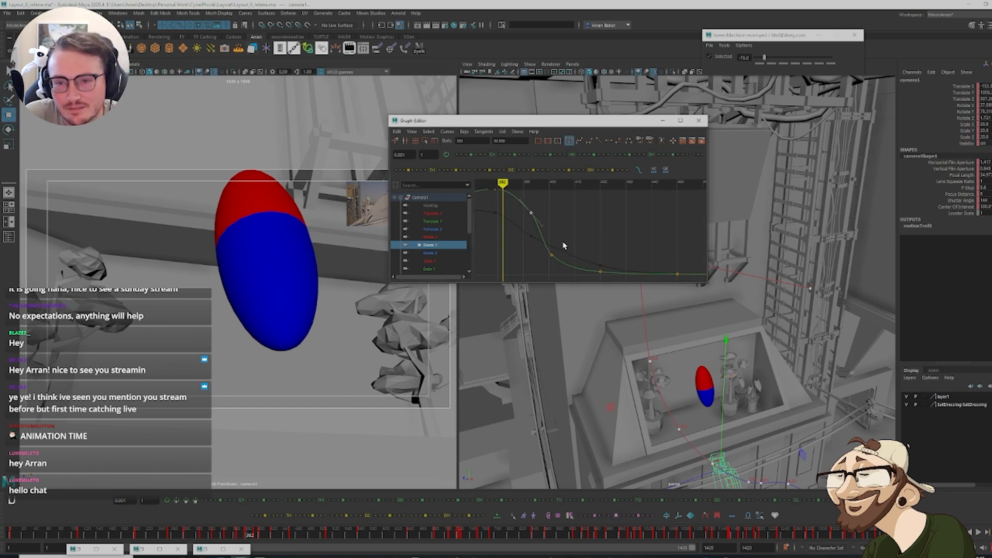
key(alt+period)
key(alt+period)
key(alt+period)
key(alt+period)
key(alt+period)
key(alt+period)
key(alt+period)
key(alt+period)
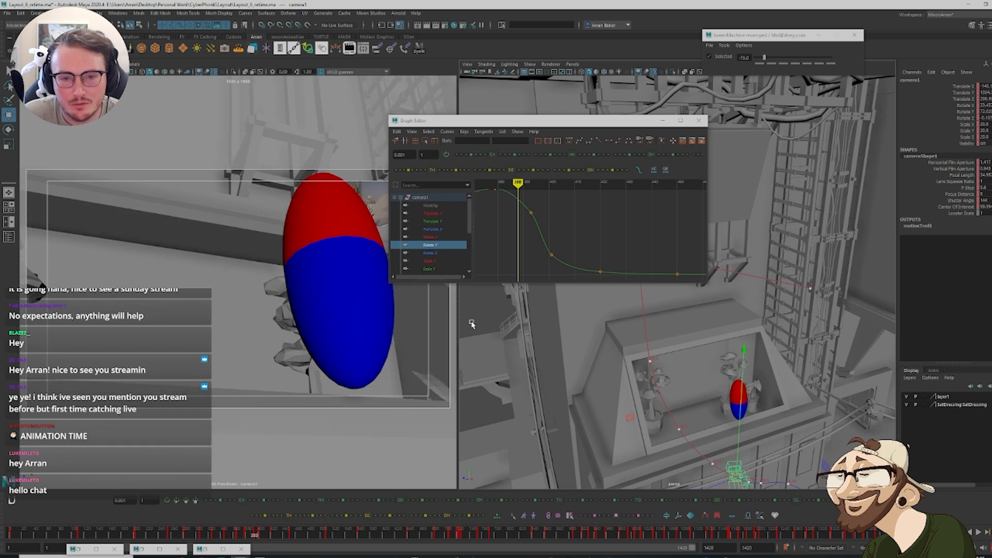
key(alt+comma)
key(alt+comma)
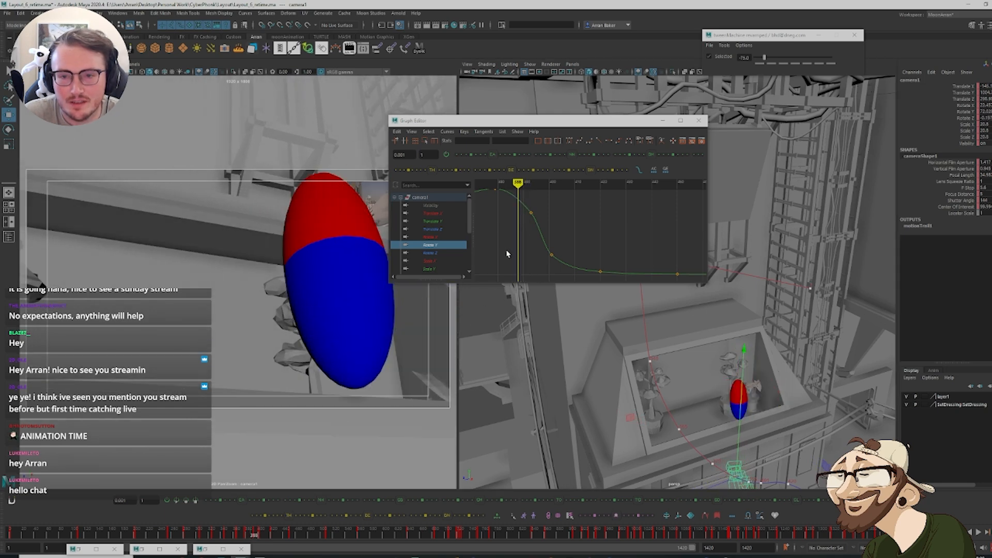
Add a Rotate Y key at frame 386 and lower the key at frame 393 to even out the turn
mouse_move(253, 538)
mouse_down()
mouse_move(239, 537)
mouse_move(252, 539)
mouse_up()
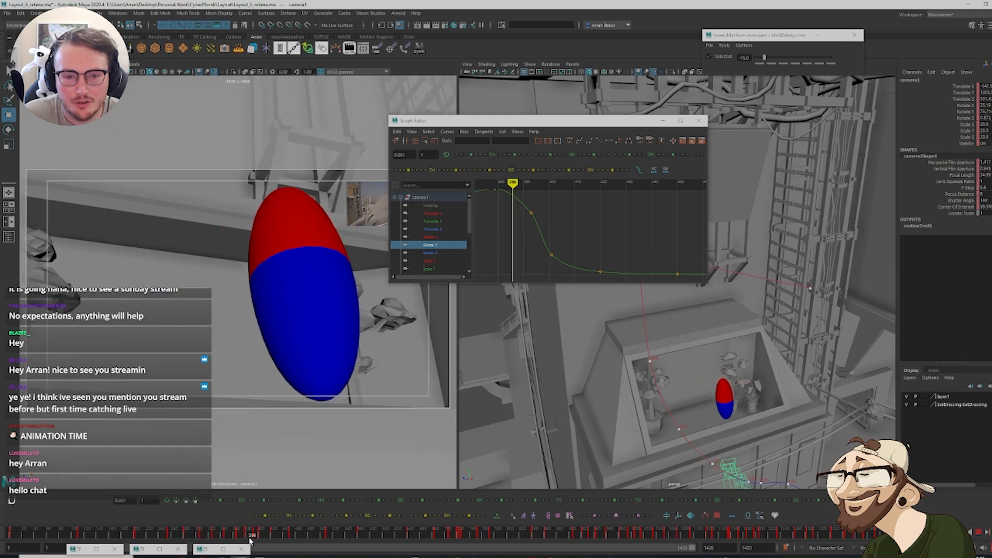
key(period)
drag(514, 239, 538, 205)
shift+middle_drag(539, 202, 535, 219)
key(period)
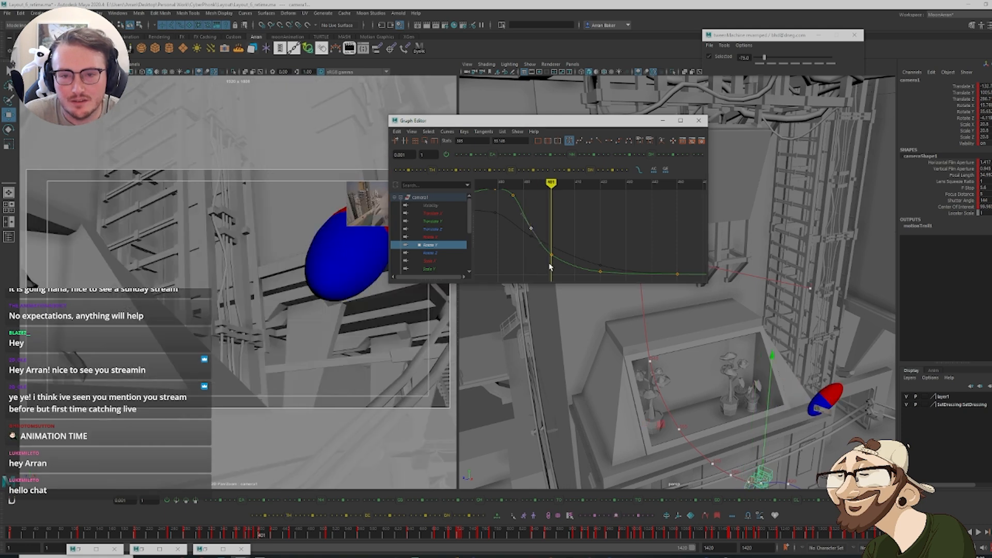
Play and scrub the camera's drop past the planter to review the reworked turn
mouse_move(226, 527)
mouse_down()
mouse_move(262, 536)
mouse_move(238, 532)
mouse_up()
click(582, 221)
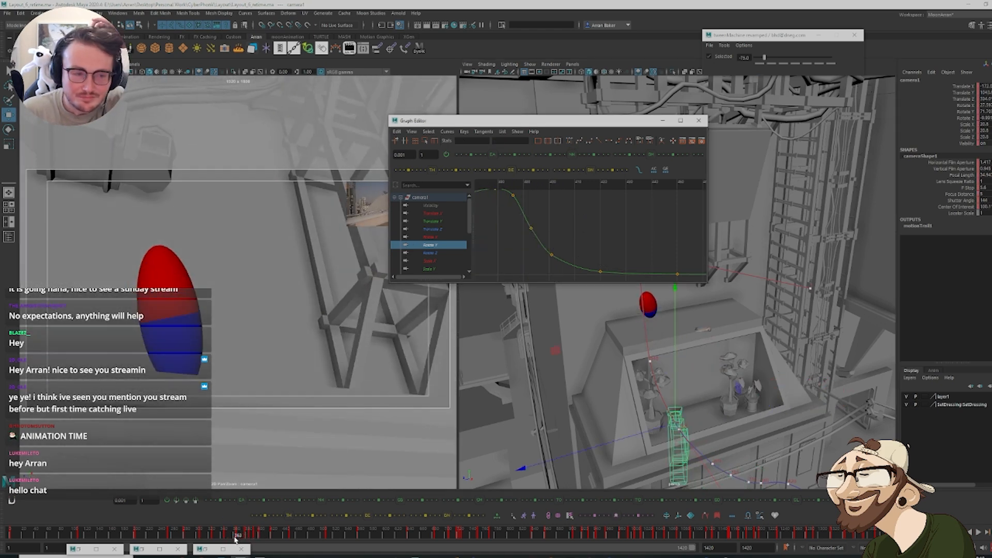
mouse_move(234, 538)
mouse_down()
mouse_move(195, 533)
mouse_move(259, 543)
mouse_move(182, 538)
mouse_move(204, 546)
mouse_up()
Display the camera's Translate Y curve and frame its keys around the start of the drop
click(439, 222)
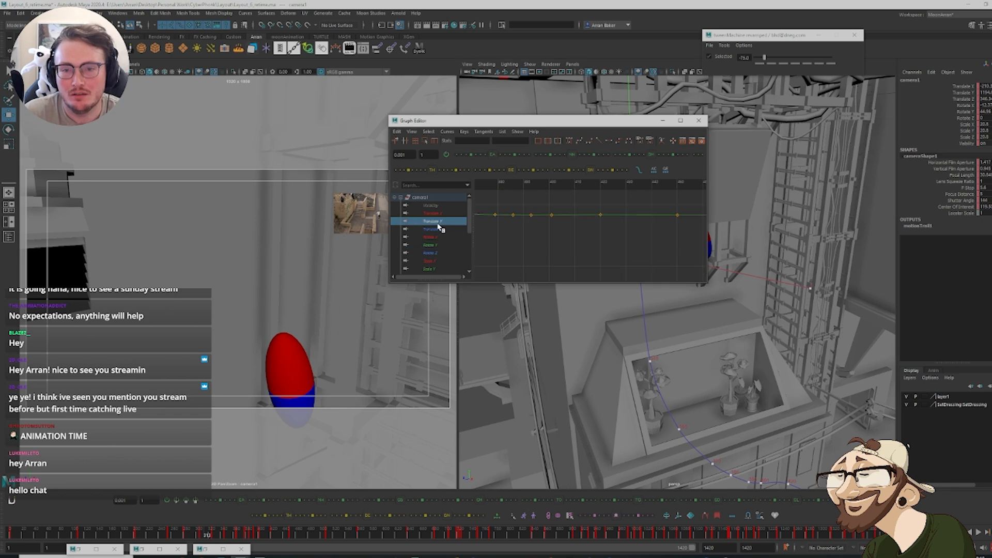
scroll(527, 238, down, 5)
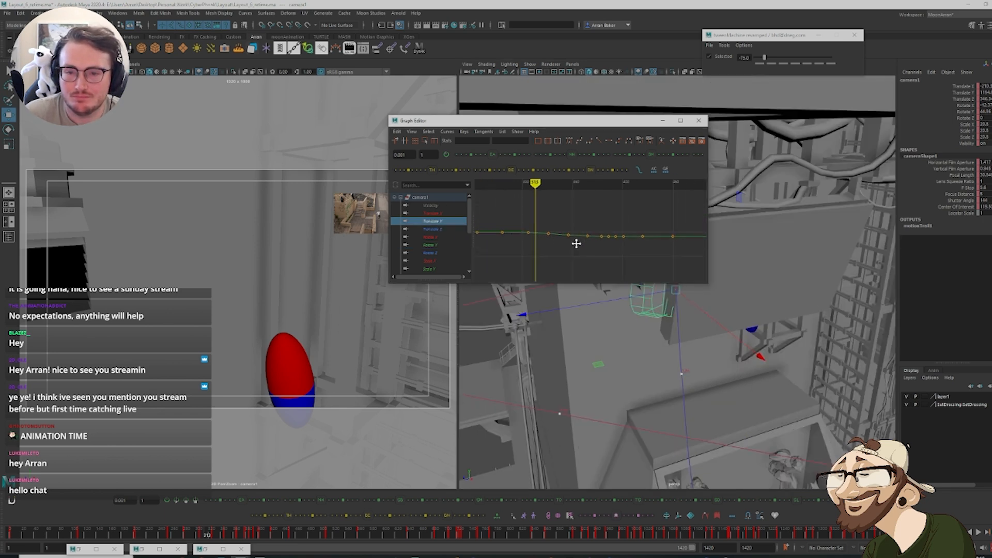
drag(496, 251, 574, 212)
key(f)
click(580, 250)
alt+middle_drag(639, 252, 558, 235)
drag(536, 254, 619, 212)
key(f)
scroll(620, 232, down, 4)
key(f)
click(603, 243)
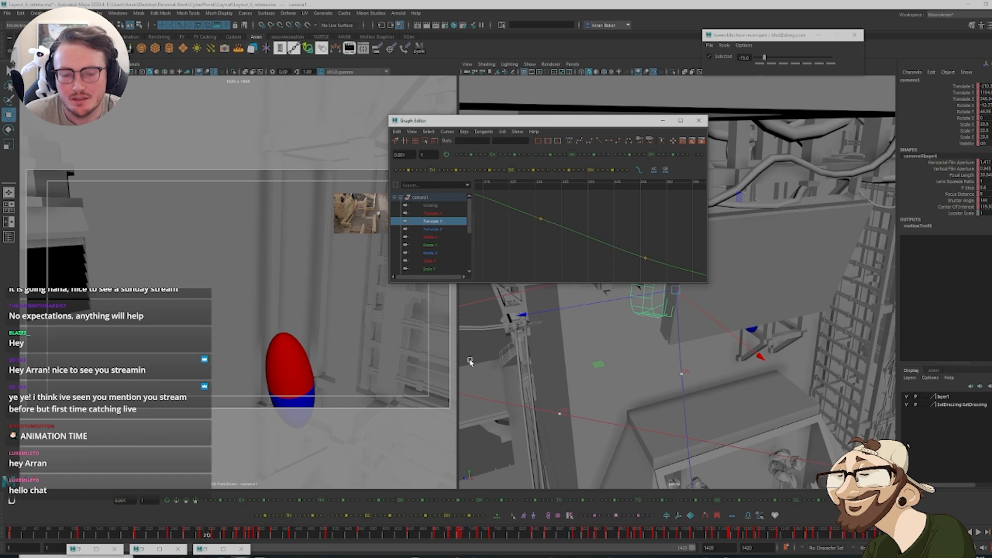
Examine the Translate Y curve around the key at frame 326 by moving through the neighbouring keys
key(comma)
key(period)
key(period)
scroll(534, 243, down, 4)
drag(536, 239, 589, 219)
key(f)
scroll(594, 233, down, 7)
alt+middle_drag(636, 239, 609, 224)
key(comma)
key(comma)
key(period)
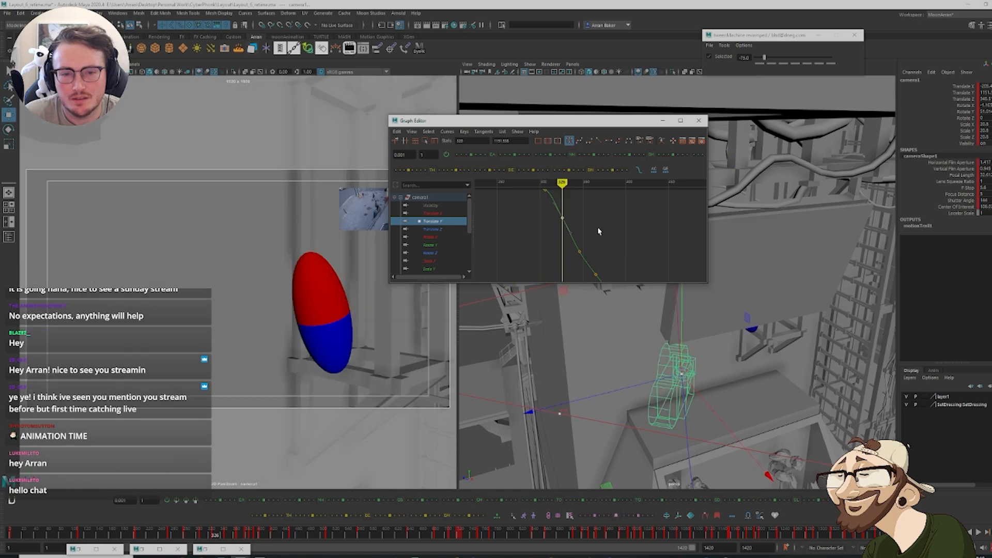
Compare the camera's height and framing at the keys between frames 280 and 326
key(comma)
key(comma)
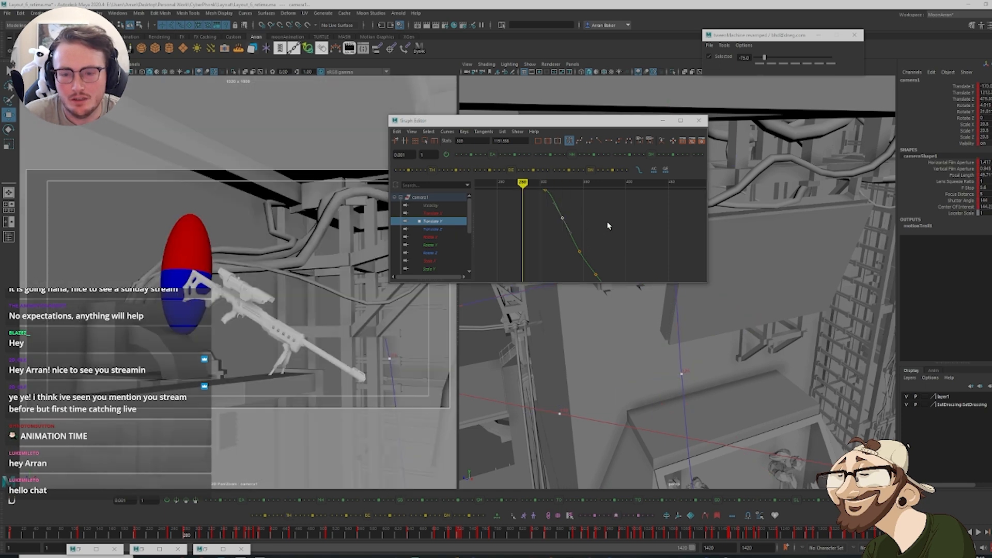
key(period)
key(period)
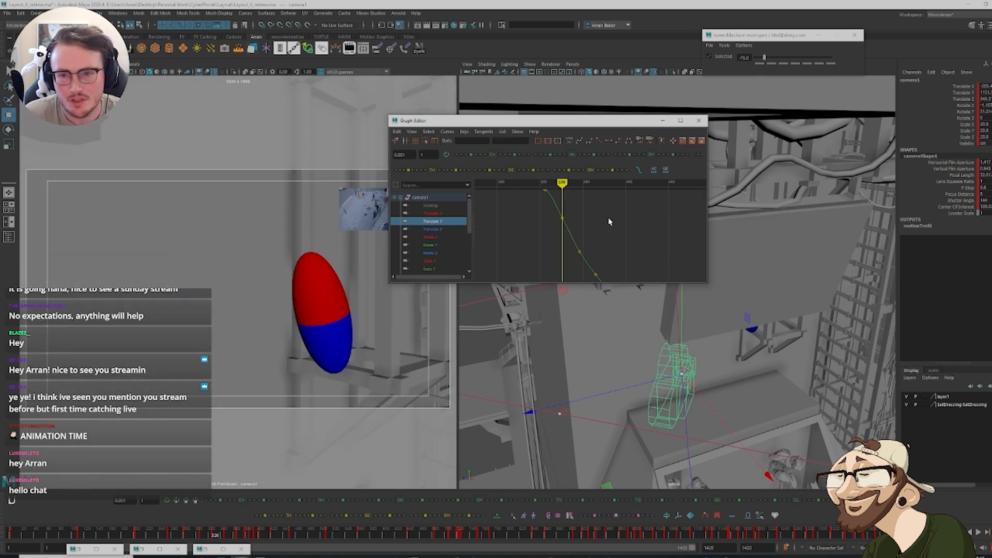
key(comma)
key(period)
key(comma)
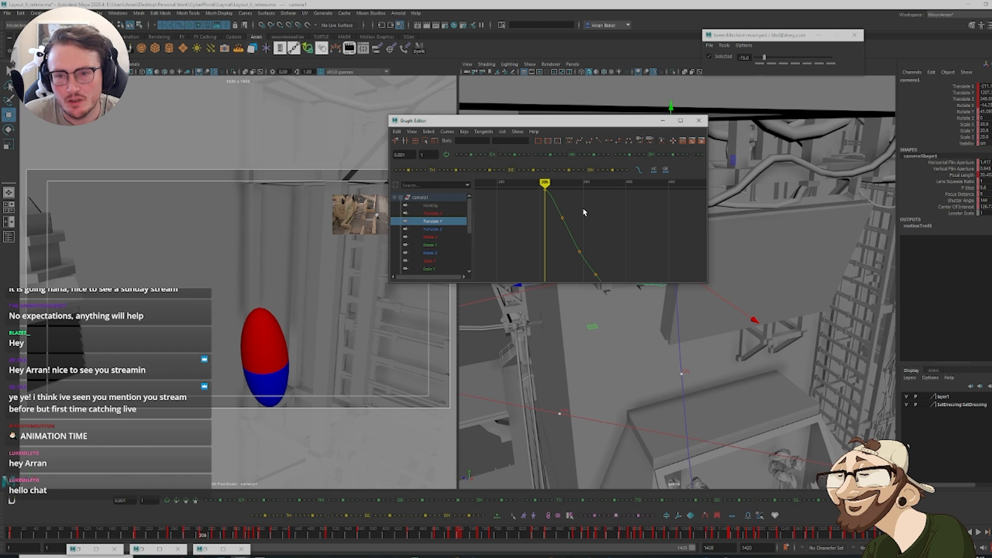
Inspect the lower part of the Translate Y curve and compare the camera's keys from frame 306 to 346
alt+middle_drag(584, 212, 558, 228)
click(609, 247)
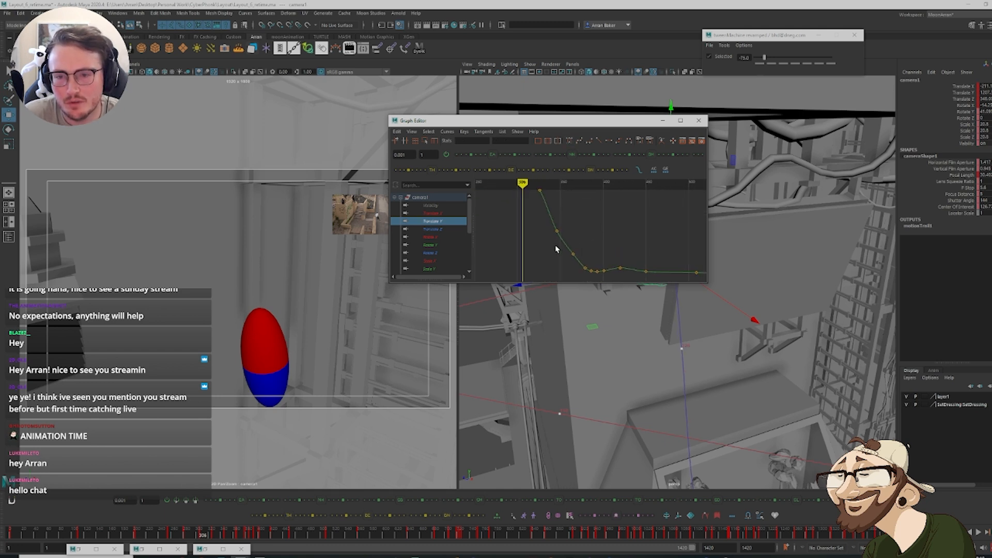
key(period)
key(period)
key(comma)
key(period)
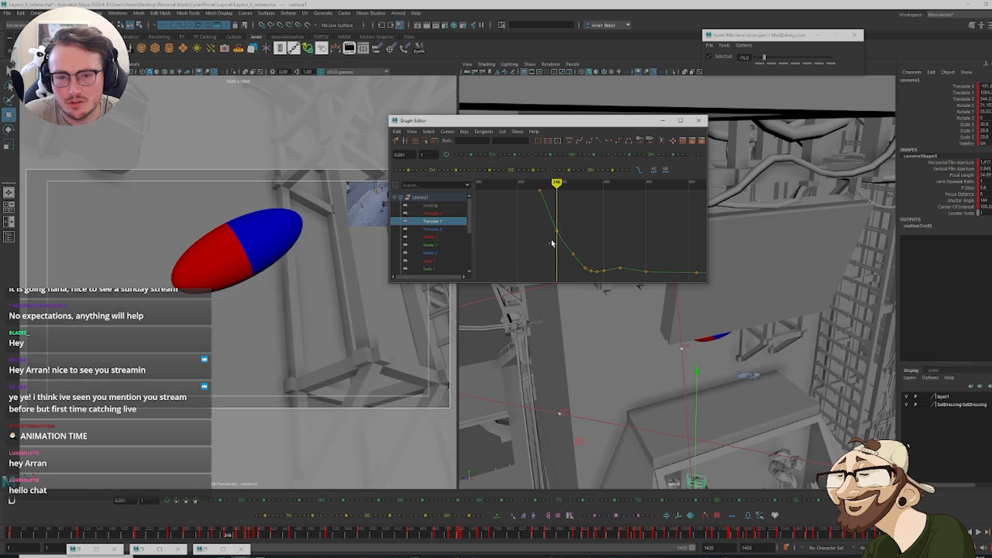
Try raising the camera's Translate Y key at frame 346 and compare it with the neighbouring keyframes
shift+middle_drag(565, 214, 571, 212)
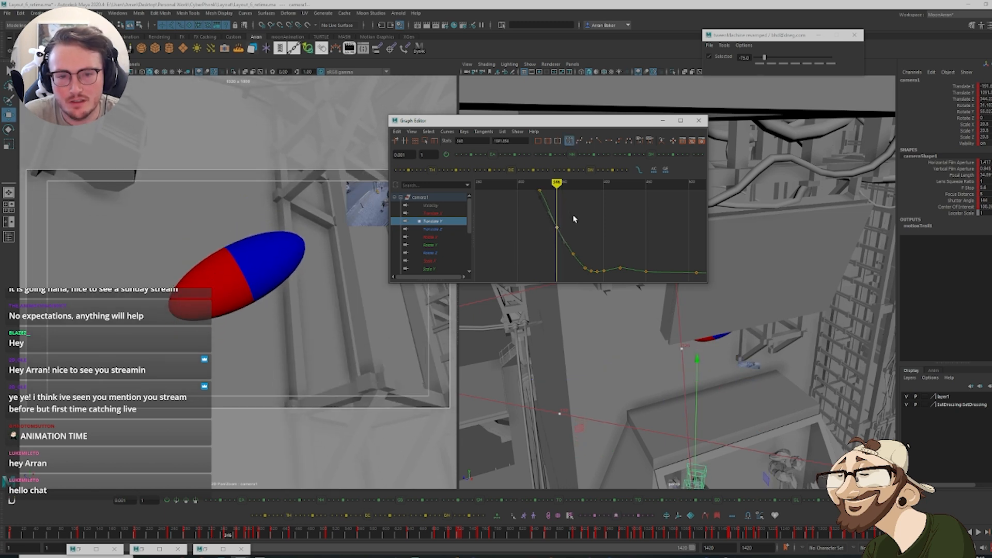
key(comma)
key(period)
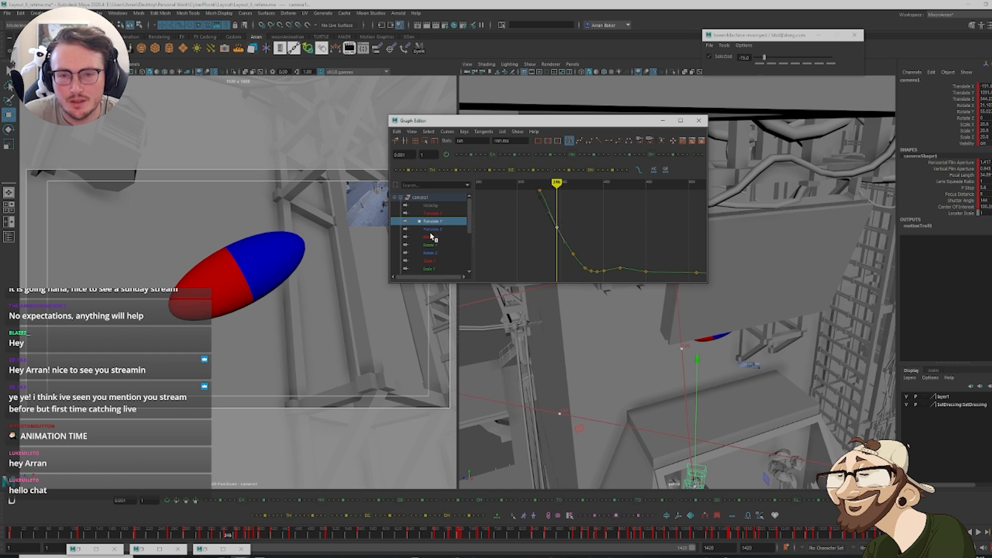
key(period)
key(comma)
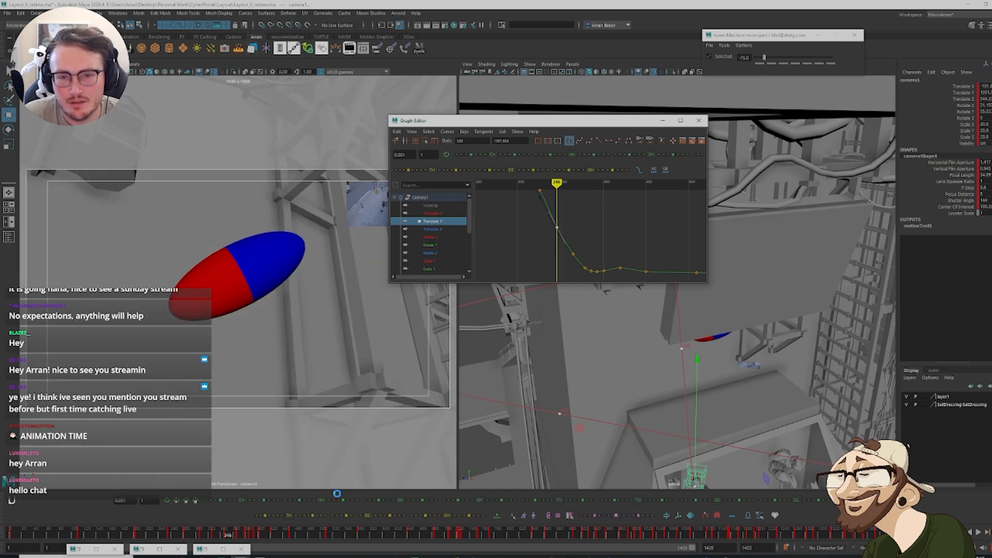
key(comma)
key(period)
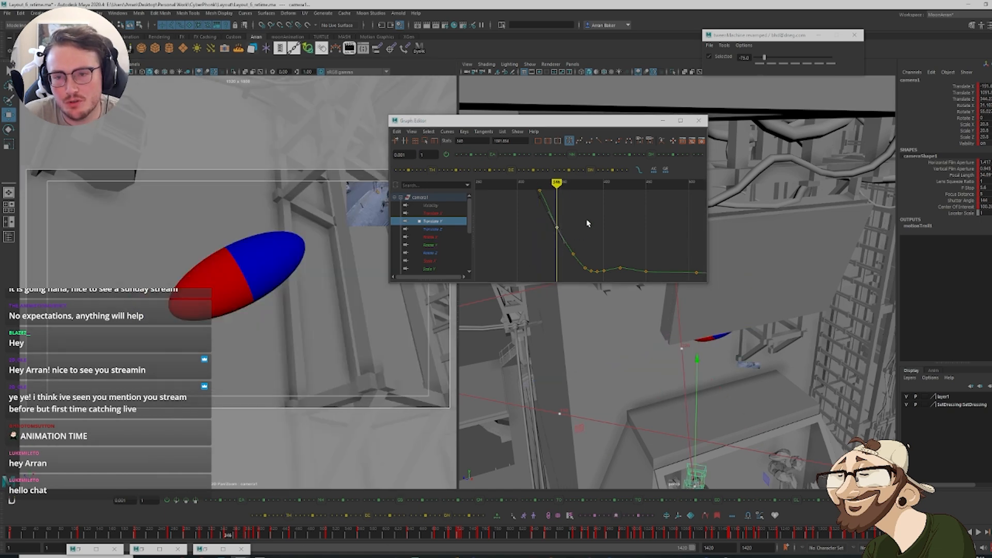
Lower the camera's Translate Y key that follows frame 346 and scrub past frame 346 to check the descent
shift+middle_drag(587, 221, 583, 225)
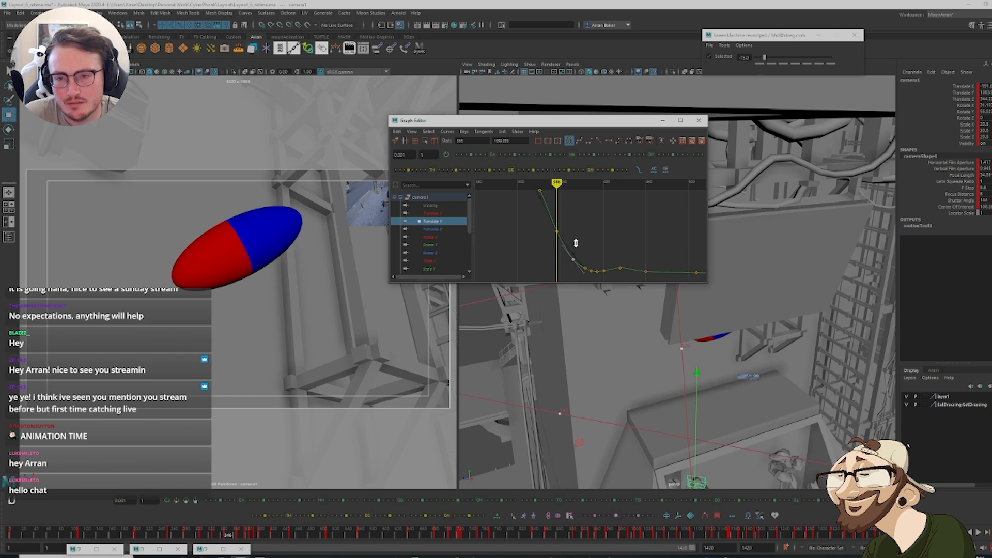
mouse_move(241, 540)
mouse_down()
mouse_move(200, 541)
mouse_move(231, 553)
mouse_up()
mouse_move(584, 239)
alt+middle_down()
mouse_move(594, 222)
mouse_move(592, 234)
alt+middle_up()
scroll(596, 229, up, 3)
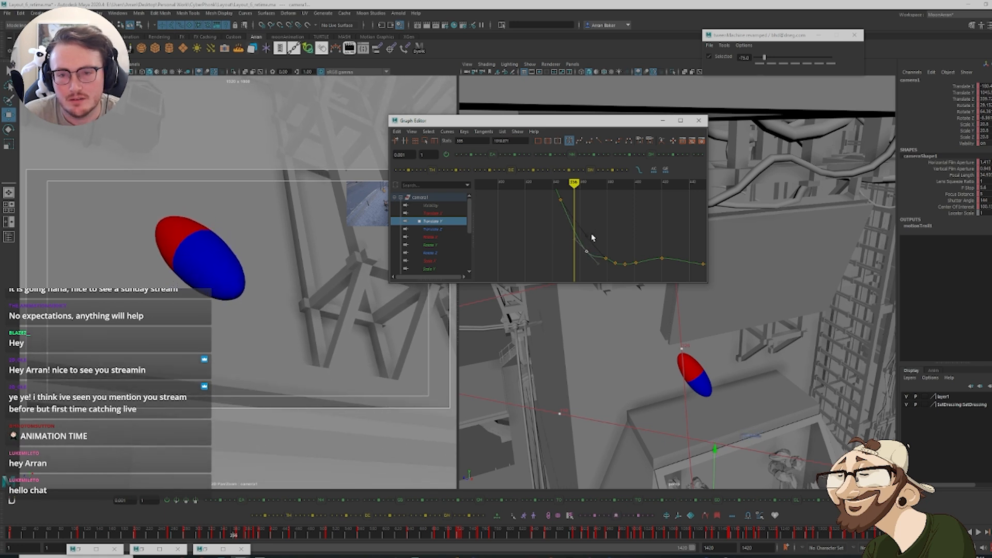
Lower the Translate Y key at frame 379 so the camera's descent curve eases smoothly into the following keys
key(period)
key(period)
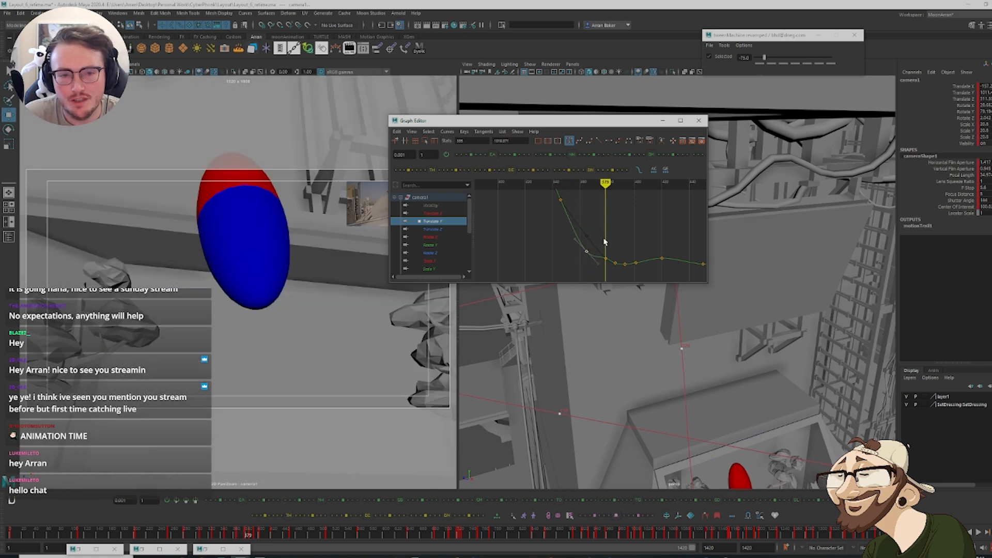
key(f)
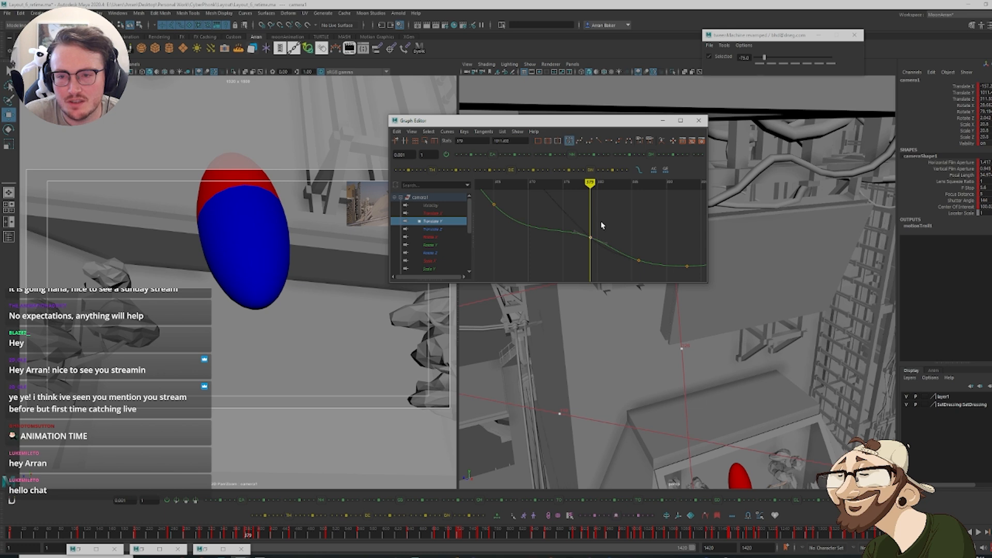
shift+middle_drag(601, 223, 593, 237)
click(596, 235)
scroll(596, 235, down, 2)
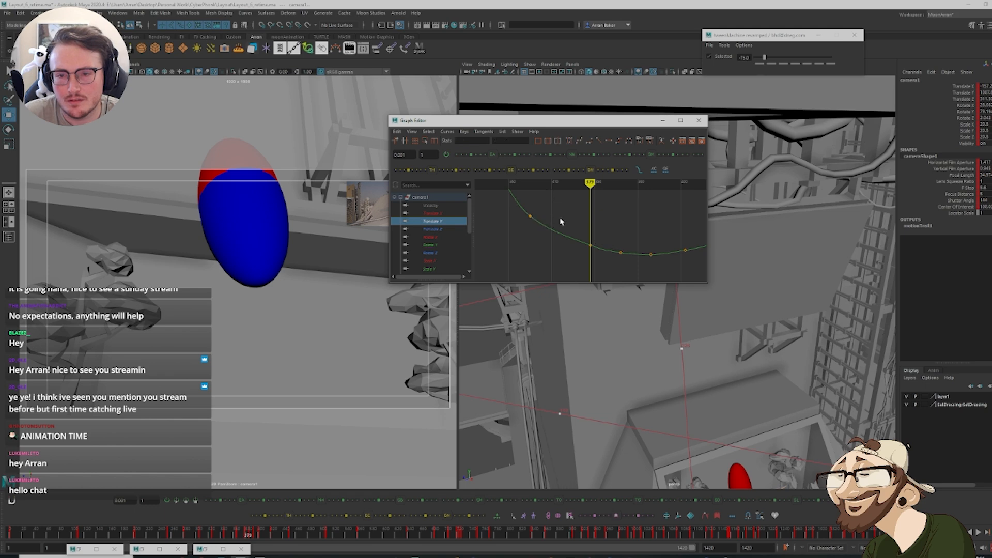
scroll(560, 218, down, 3)
alt+middle_drag(560, 218, 583, 245)
scroll(590, 232, down, 2)
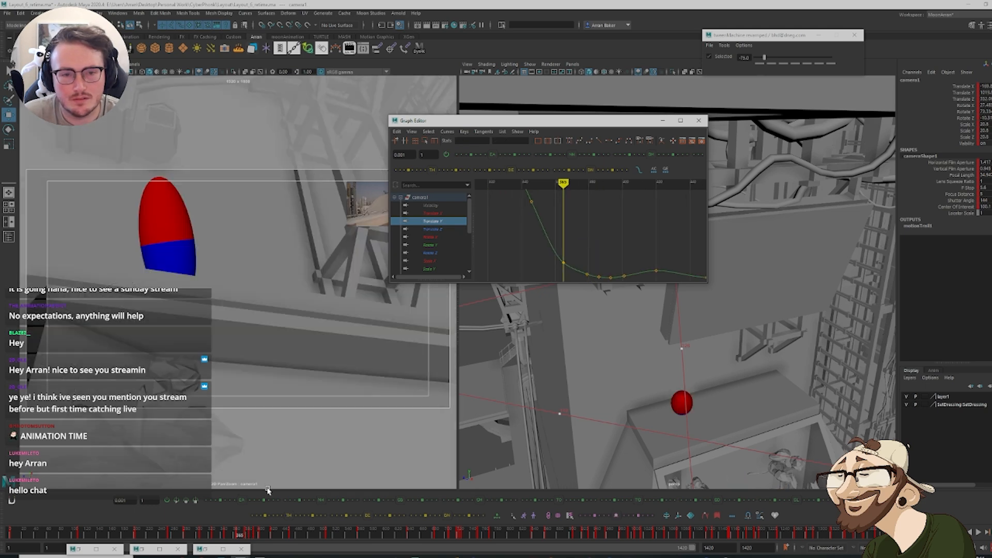
Step through the camera's keyframes back to frame 306, inspecting the move from another angle in the perspective view
key(.)
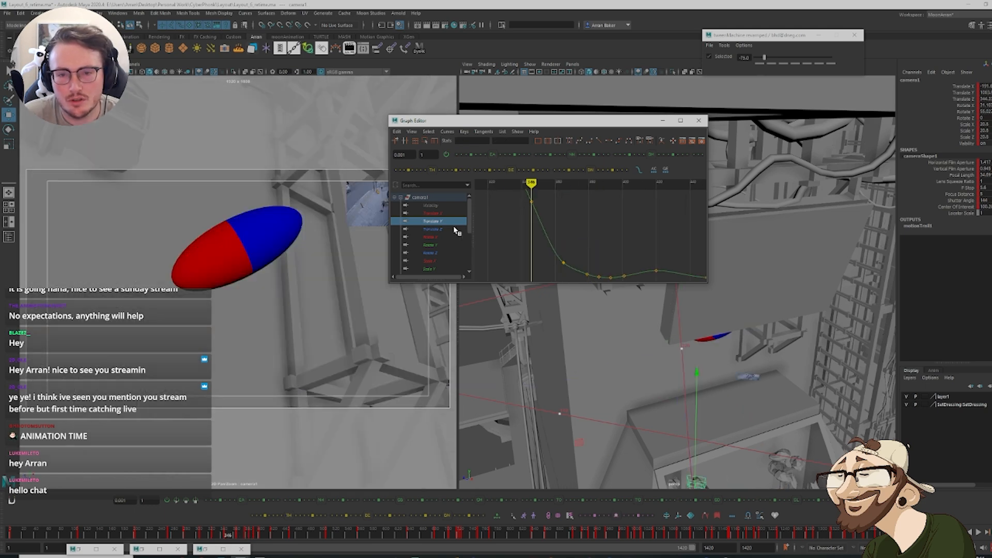
key(.)
key(e)
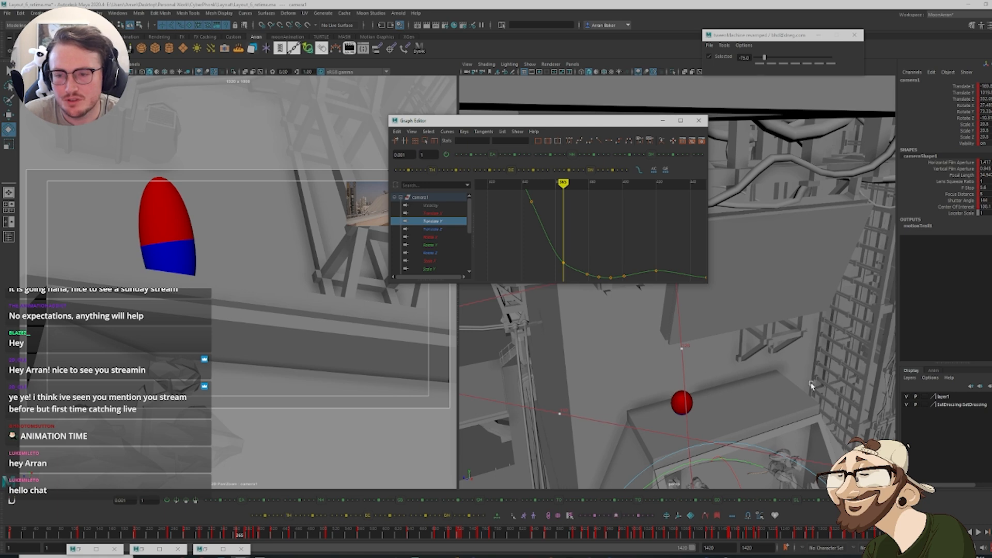
key(f)
alt+drag(817, 309, 716, 317)
key(comma)
key(comma)
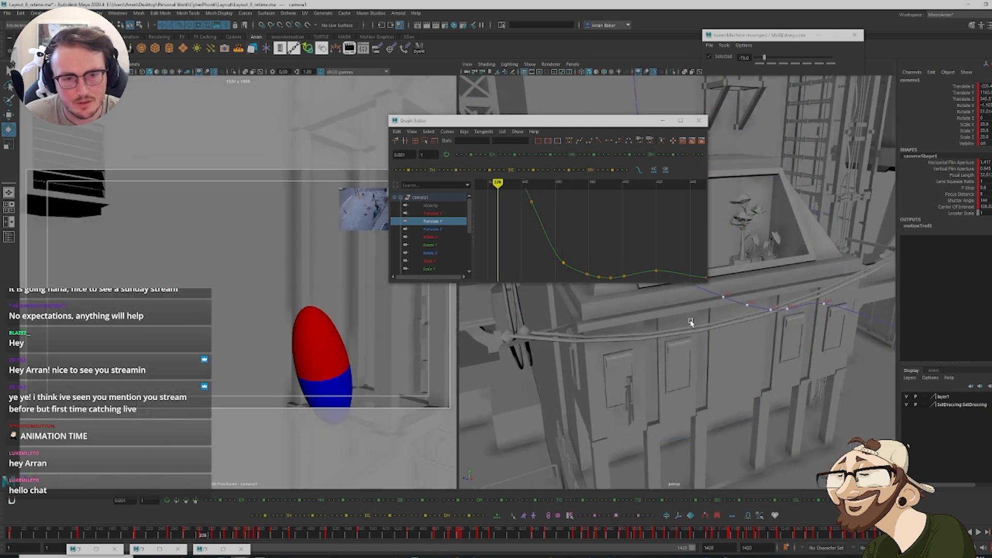
key(comma)
key(comma)
key(comma)
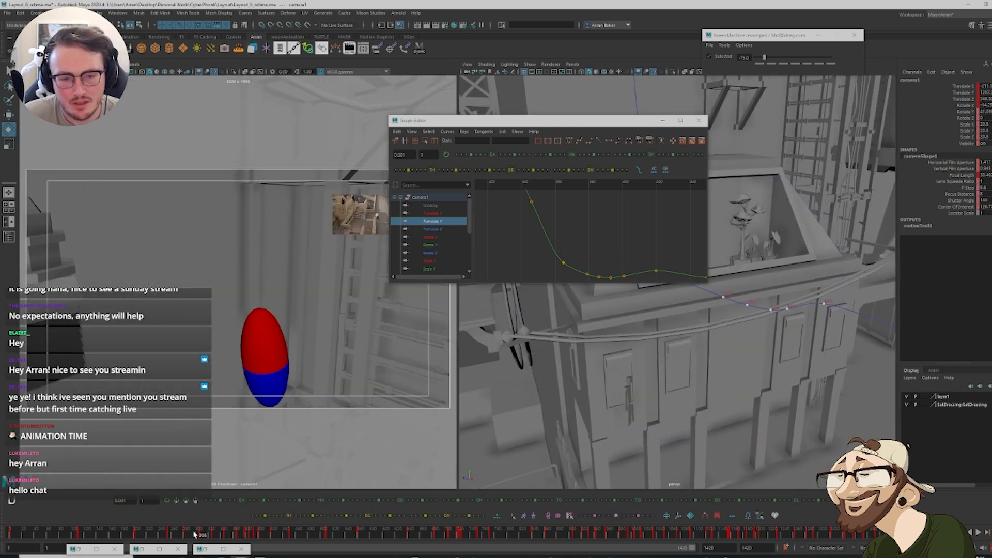
Isolate the camera's Rotate X curve and frame its keys around frame 306
click(461, 238)
key(a)
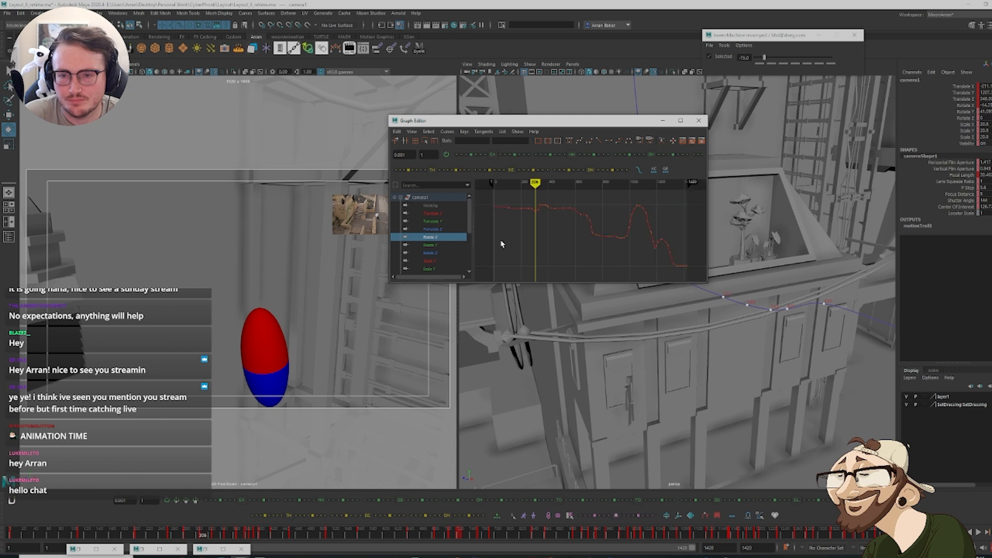
drag(507, 195, 556, 245)
key(f)
click(567, 275)
drag(580, 206, 671, 271)
key(f)
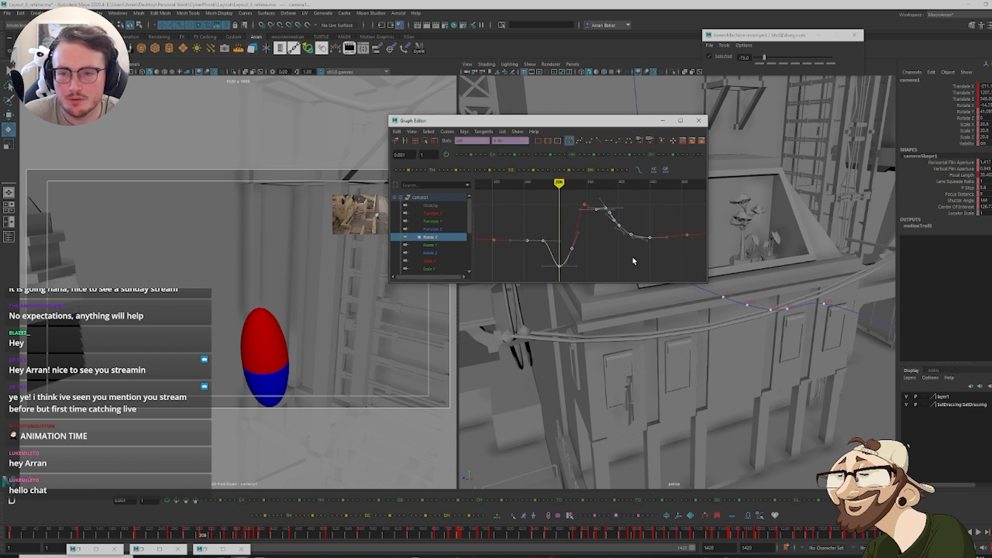
Compare the camera's tilt at frame 306 with the adjacent keyframes
click(602, 255)
key(comma)
key(period)
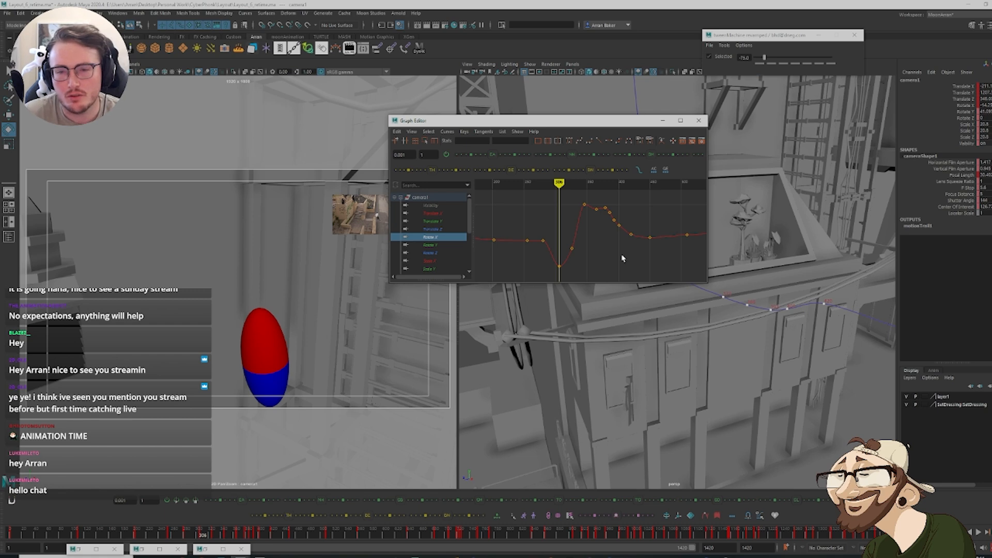
key(comma)
key(comma)
key(period)
key(period)
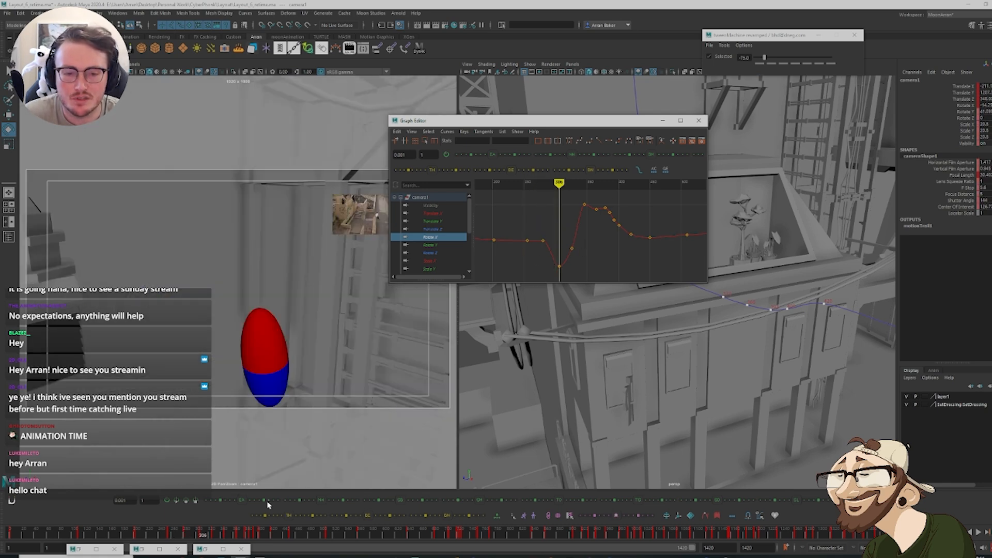
Raise the camera's Rotate X key just before frame 306 so the tilt down starts more gradually
mouse_move(191, 538)
mouse_down()
mouse_move(181, 538)
mouse_move(195, 539)
mouse_up()
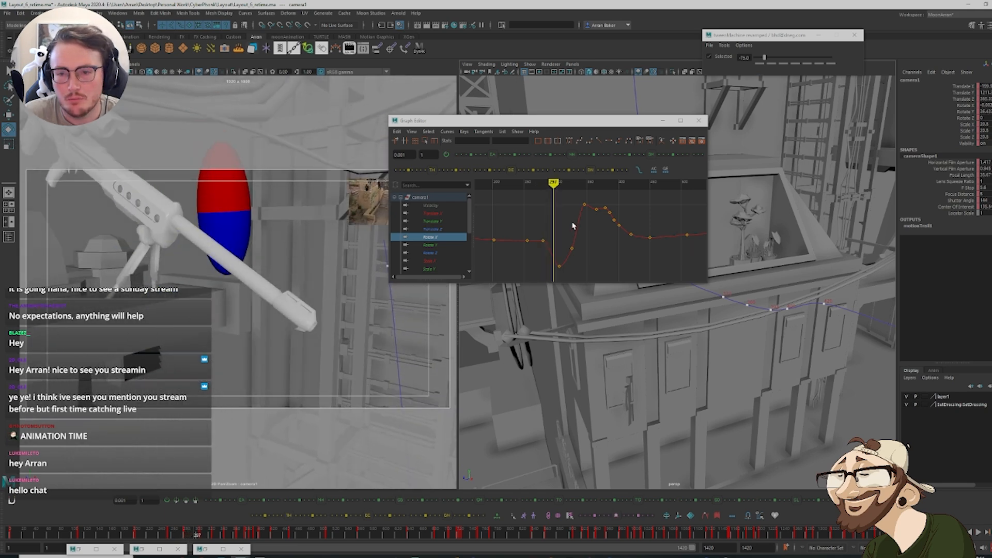
key(comma)
key(period)
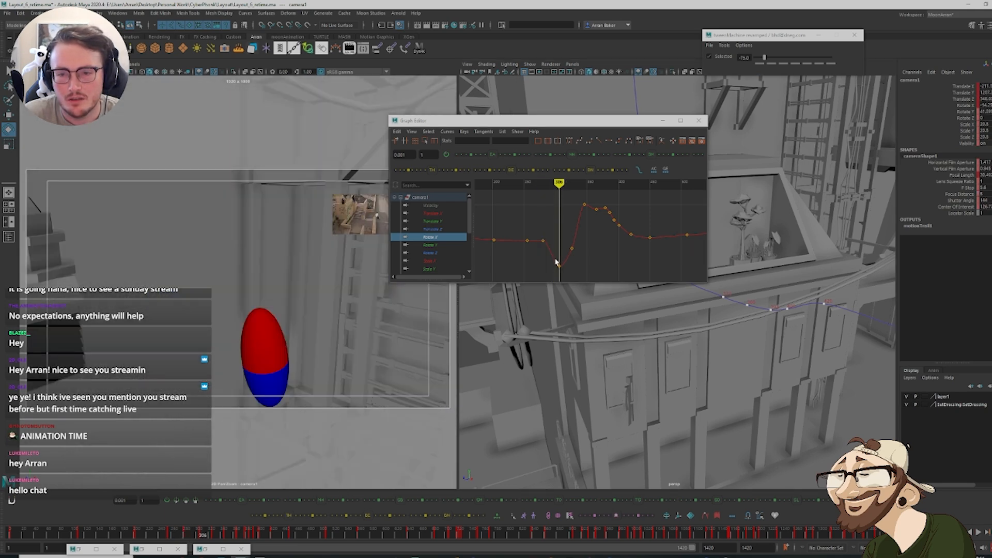
click(192, 530)
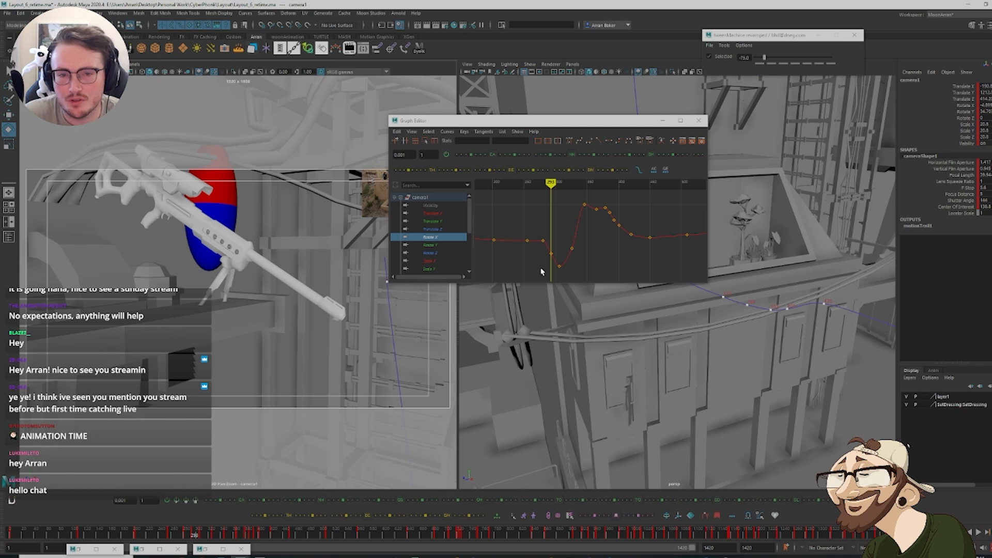
mouse_move(541, 272)
alt+middle_down()
mouse_move(549, 261)
mouse_move(563, 271)
mouse_move(575, 238)
alt+middle_up()
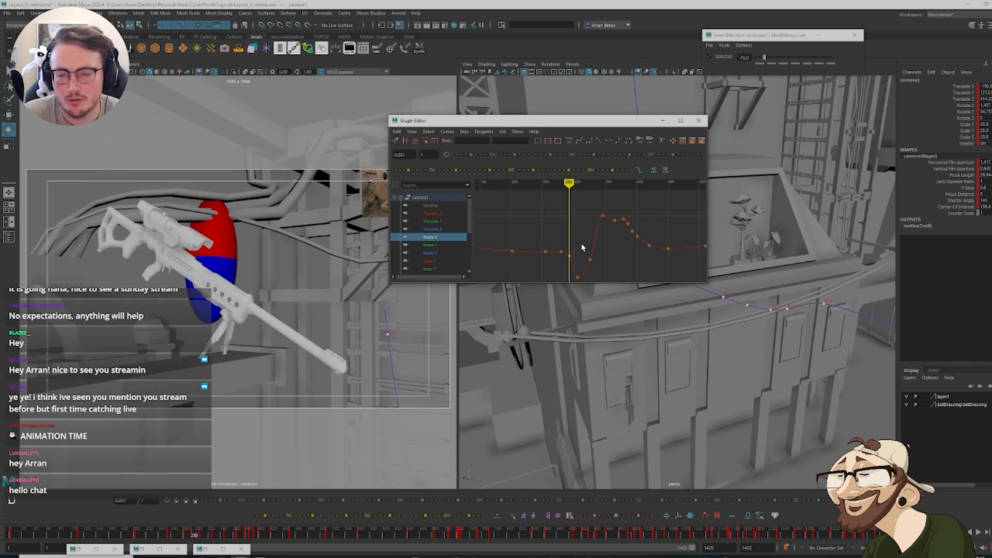
Add a Rotate X key at frame 316 and lower it to round out the dip after frame 306
key(a)
drag(530, 229, 553, 202)
key(f)
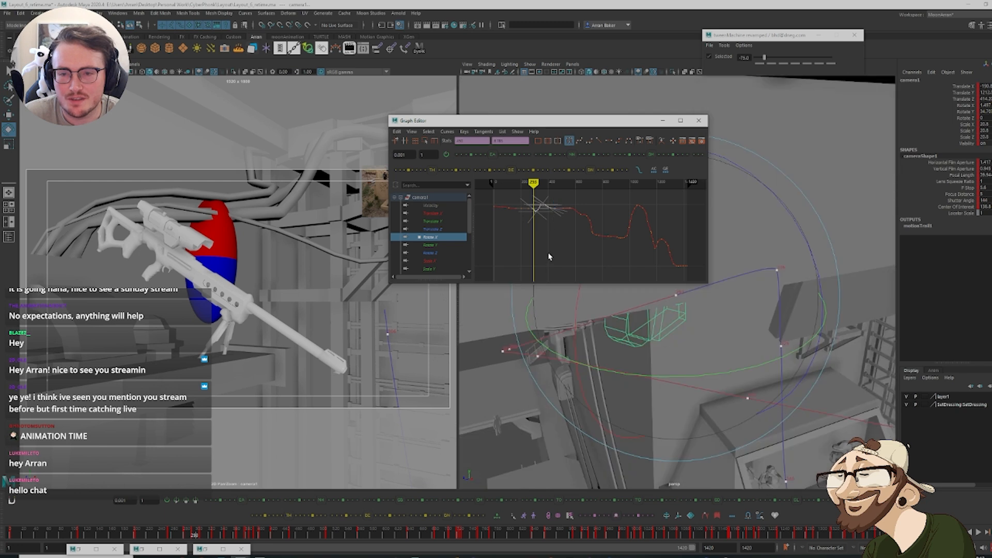
scroll(596, 238, up, 3)
click(517, 217)
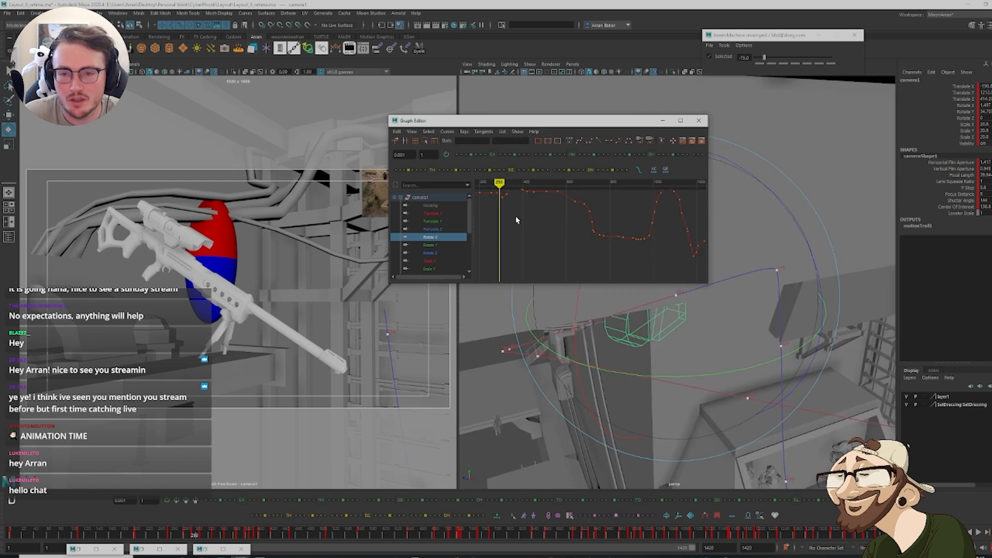
alt+middle_drag(515, 217, 558, 247)
drag(528, 227, 552, 240)
key(f)
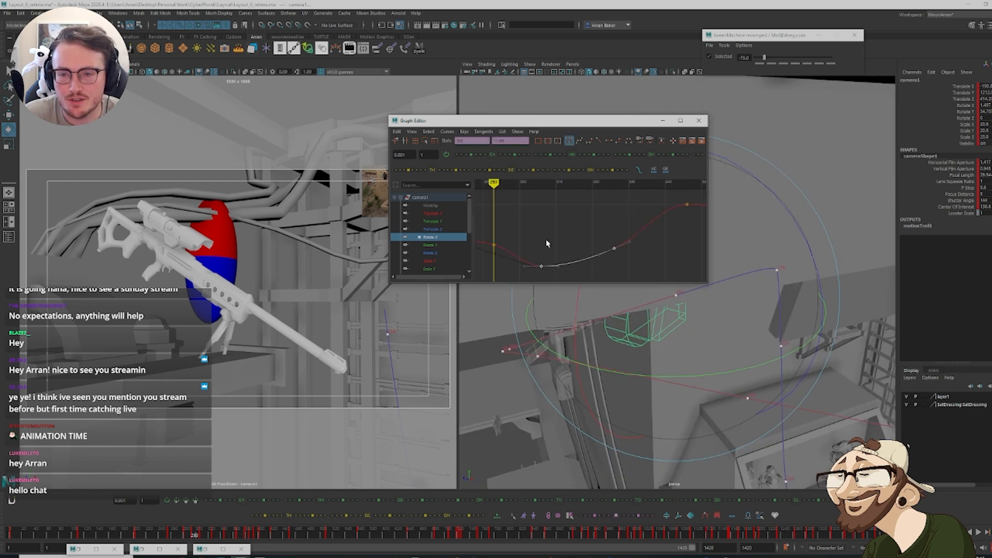
click(556, 241)
mouse_move(580, 230)
alt+shift+right_down()
mouse_move(566, 231)
mouse_move(583, 226)
mouse_move(566, 229)
mouse_move(579, 237)
alt+shift+right_up()
alt+middle_drag(579, 236, 580, 231)
mouse_move(577, 254)
mouse_down()
mouse_move(588, 251)
mouse_move(587, 269)
mouse_move(592, 259)
mouse_up()
right_click(593, 229)
click(595, 229)
shift+middle_drag(591, 221, 592, 231)
Review the camera's animation curves, including Translate Y, and return to the Rotate X keys around frame 316
click(439, 197)
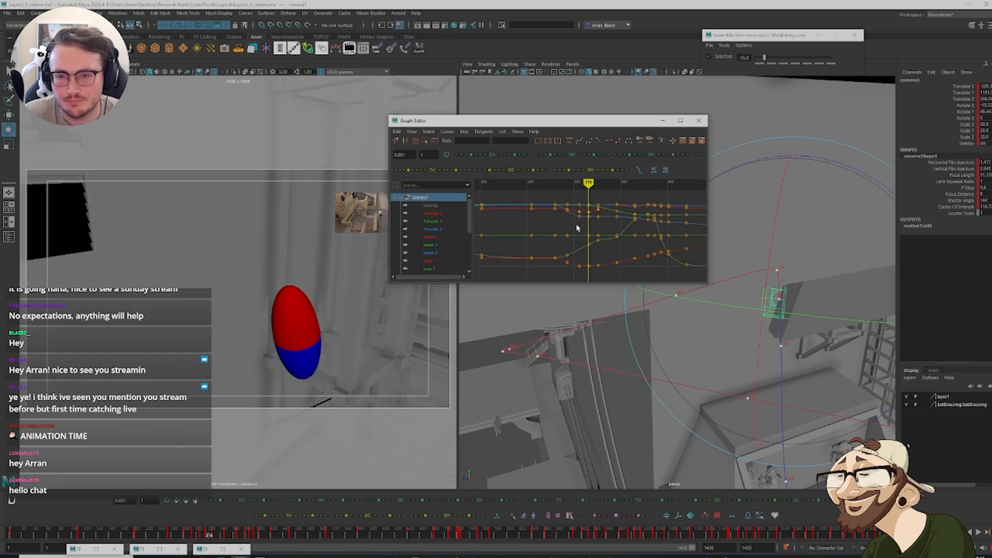
click(447, 232)
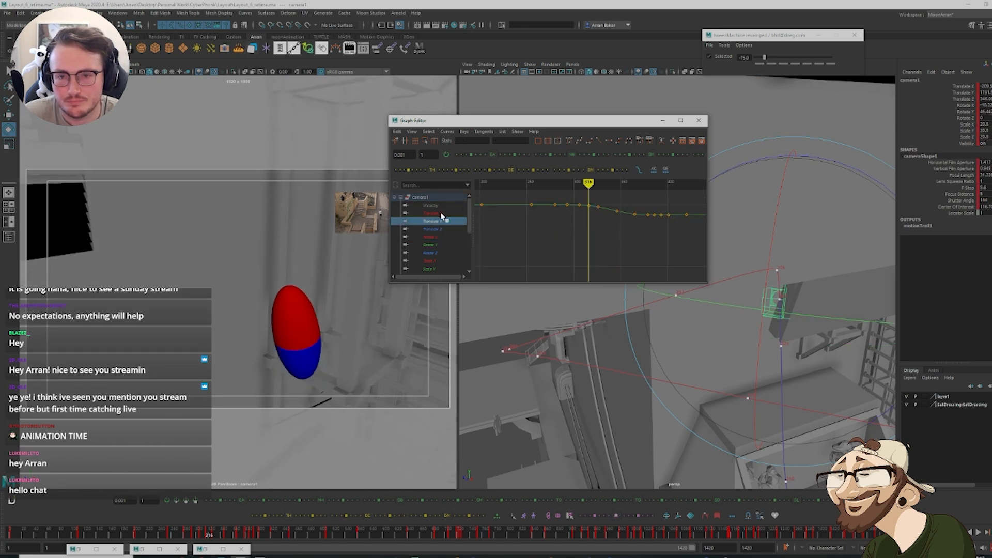
click(443, 214)
drag(629, 199, 573, 224)
key(f)
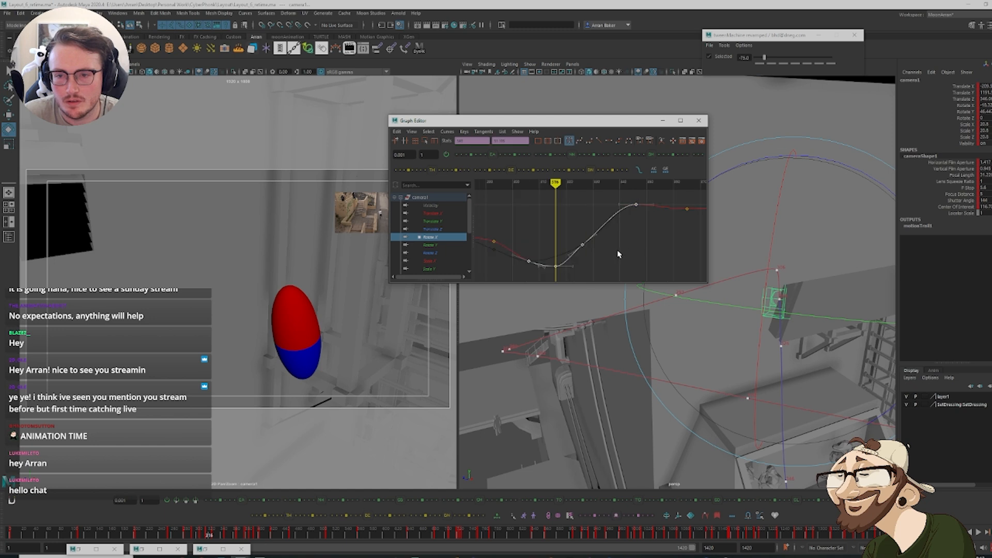
Lower the camera's Rotate X key at frame 326 to smooth the rise out of the dip
click(617, 250)
key(alt+period)
key(alt+period)
key(alt+period)
key(alt+period)
key(alt+period)
key(alt+period)
key(alt+period)
key(alt+period)
key(alt+period)
key(alt+period)
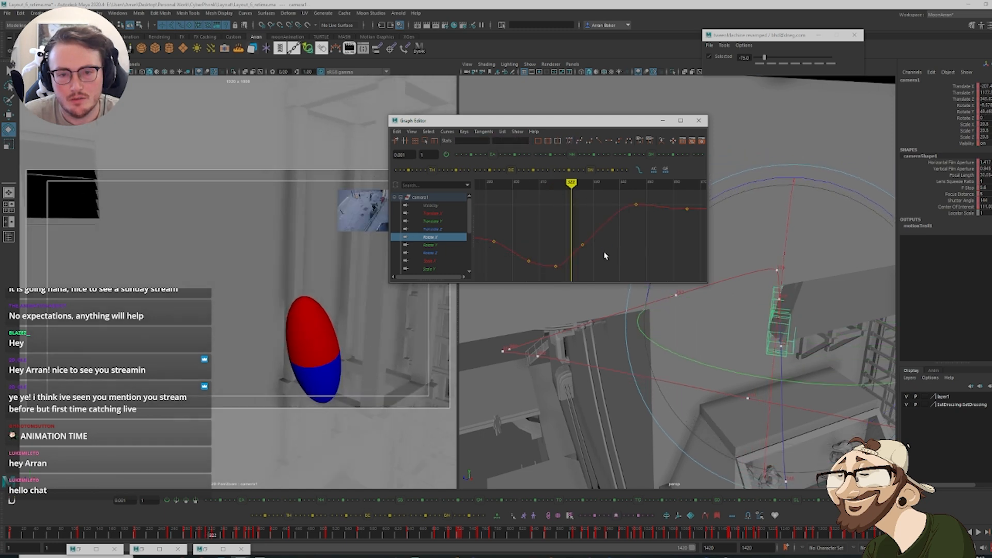
shift+middle_drag(594, 223, 593, 231)
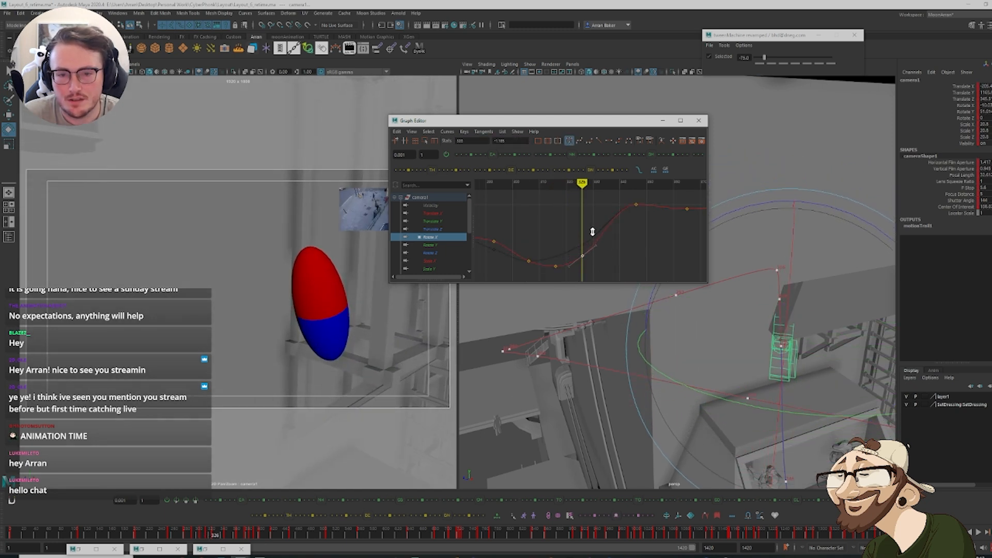
Advance to frame 346 and slightly lower the camera's Rotate X key there to flatten the end of the rise
key(period)
key(period)
key(period)
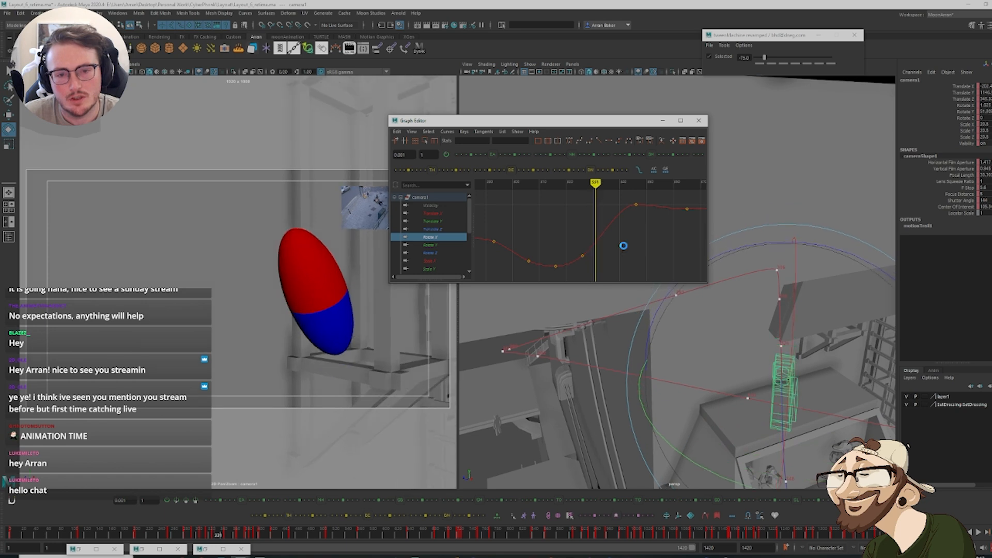
key(period)
key(period)
key(period)
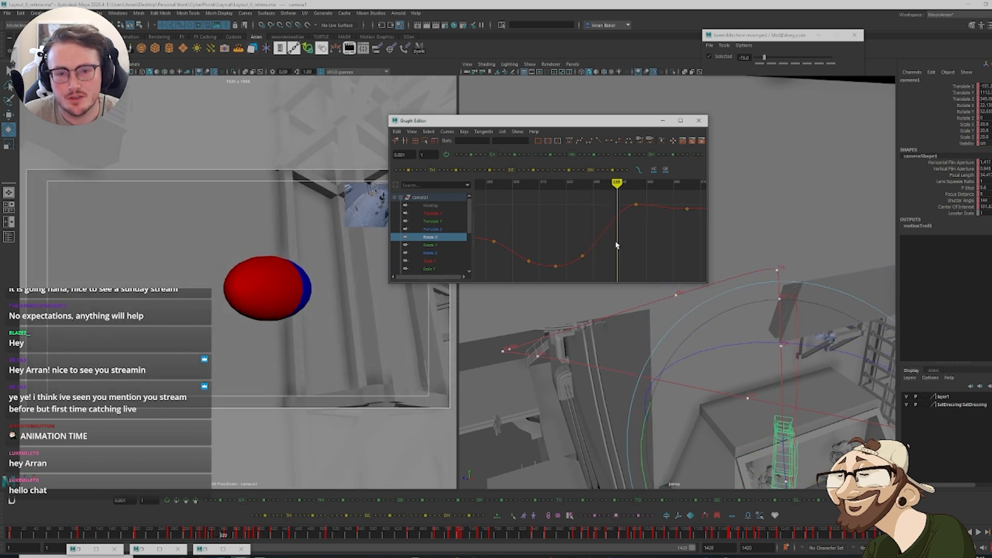
key(period)
key(period)
key(period)
key(period)
key(period)
drag(625, 200, 655, 234)
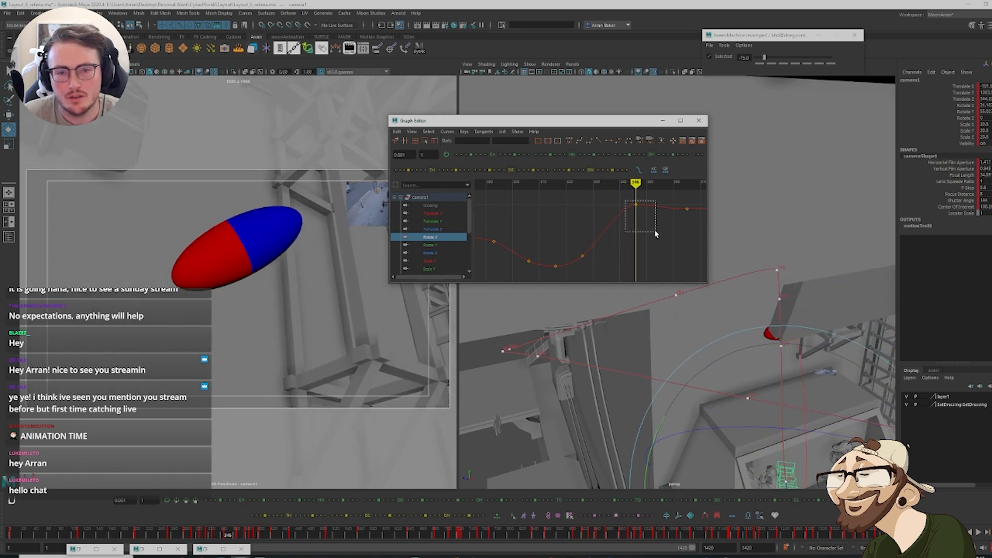
shift+middle_drag(641, 235, 640, 245)
Step backward frame by frame from frame 346 to examine the smoothness of the adjusted camera tilt
key(comma)
key(comma)
key(comma)
key(comma)
key(comma)
key(comma)
key(comma)
key(comma)
key(comma)
key(comma)
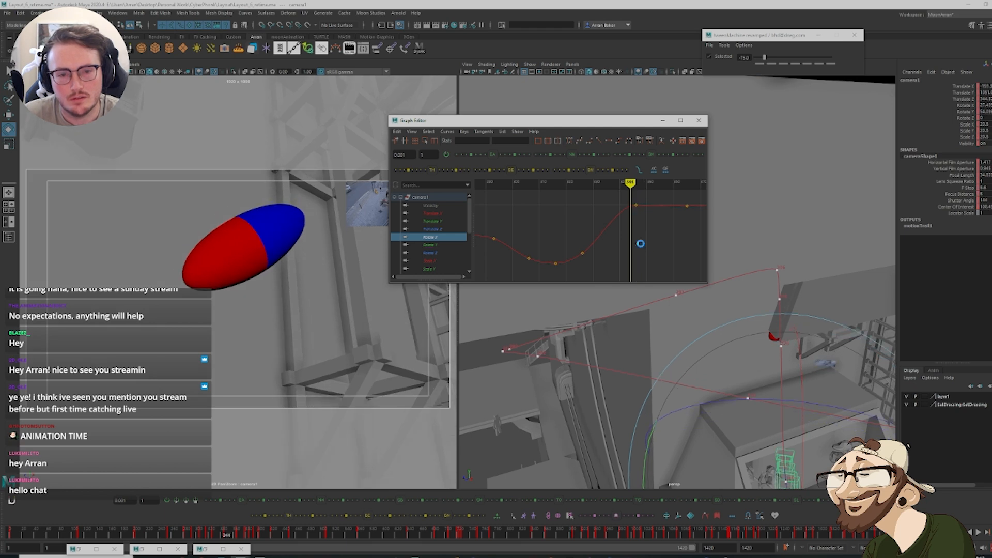
key(comma)
key(comma)
key(comma)
key(comma)
key(comma)
key(comma)
key(comma)
key(comma)
key(comma)
key(comma)
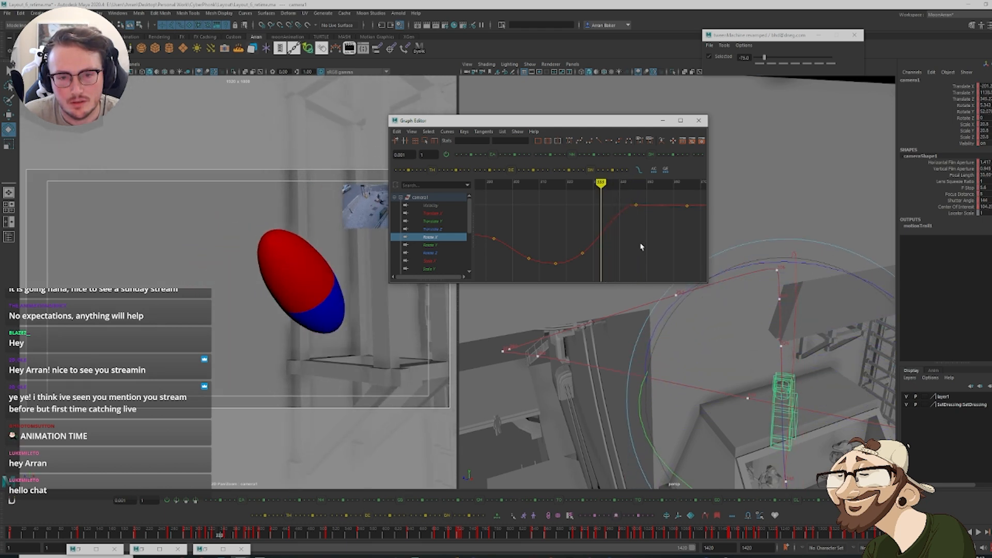
Step back to frame 323 and forward to frame 337 to examine the camera tilt out of the dip
key(alt+comma)
key(alt+comma)
key(alt+comma)
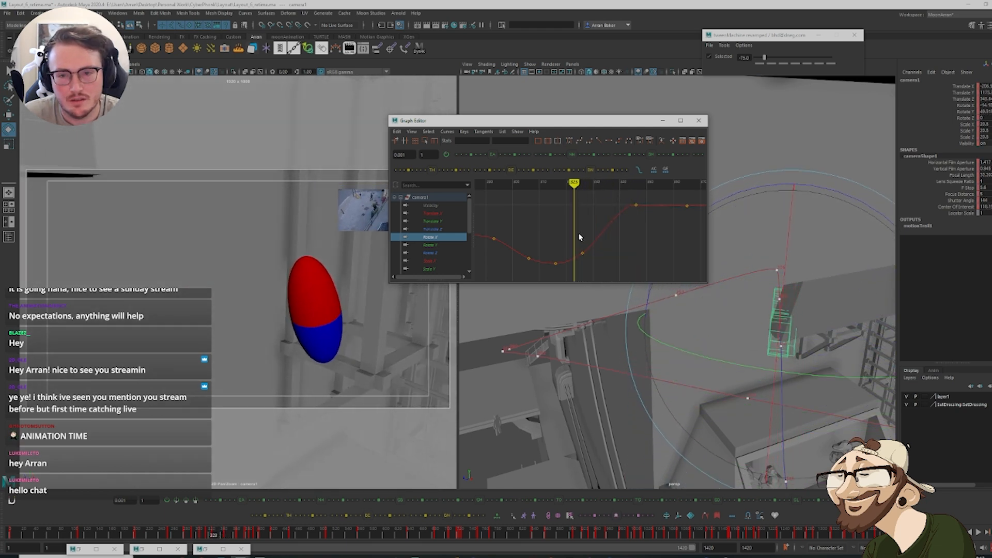
key(alt+period)
key(alt+period)
key(alt+period)
key(alt+period)
key(alt+period)
key(alt+period)
key(alt+period)
key(alt+period)
key(alt+period)
key(alt+period)
key(alt+period)
key(alt+period)
key(alt+period)
key(alt+period)
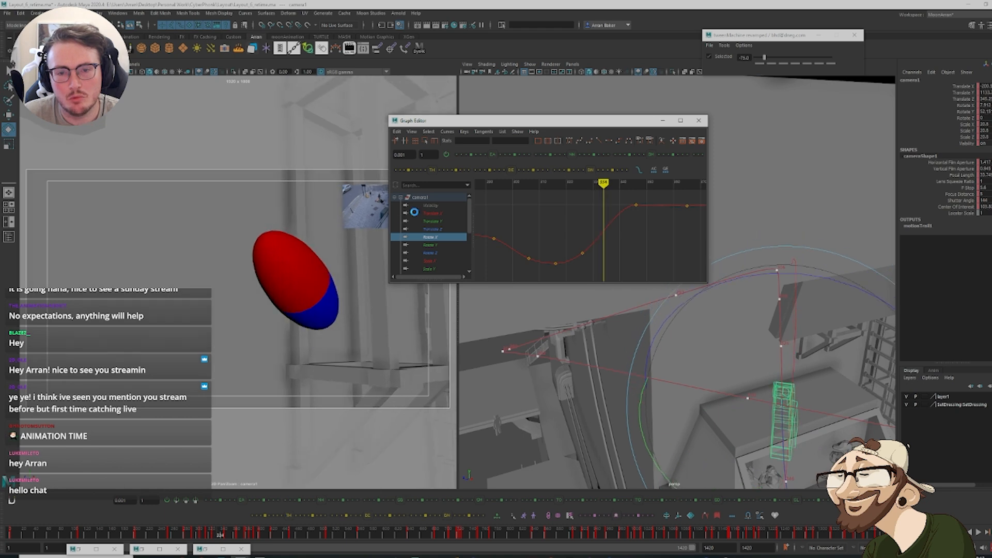
Key the camera at frame 337 and lower its Translate Y keys at frames 337 and 346 to speed up the descent
click(432, 221)
drag(580, 251, 649, 208)
key(f)
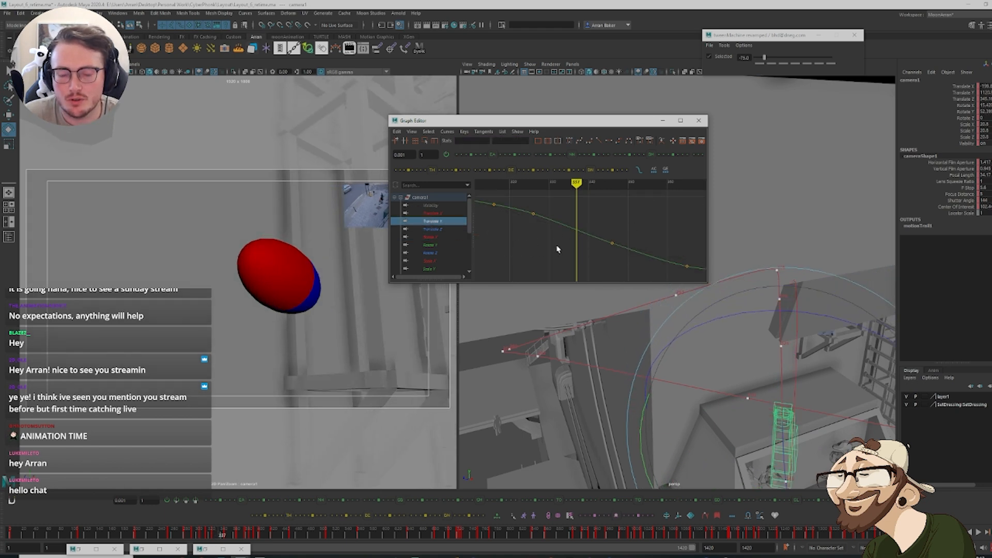
scroll(558, 250, down, 4)
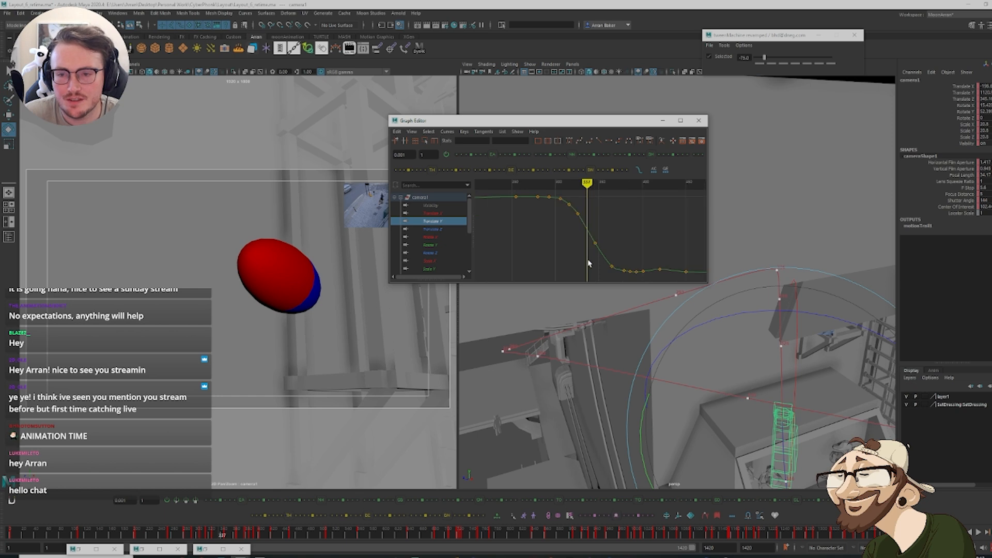
scroll(587, 261, up, 6)
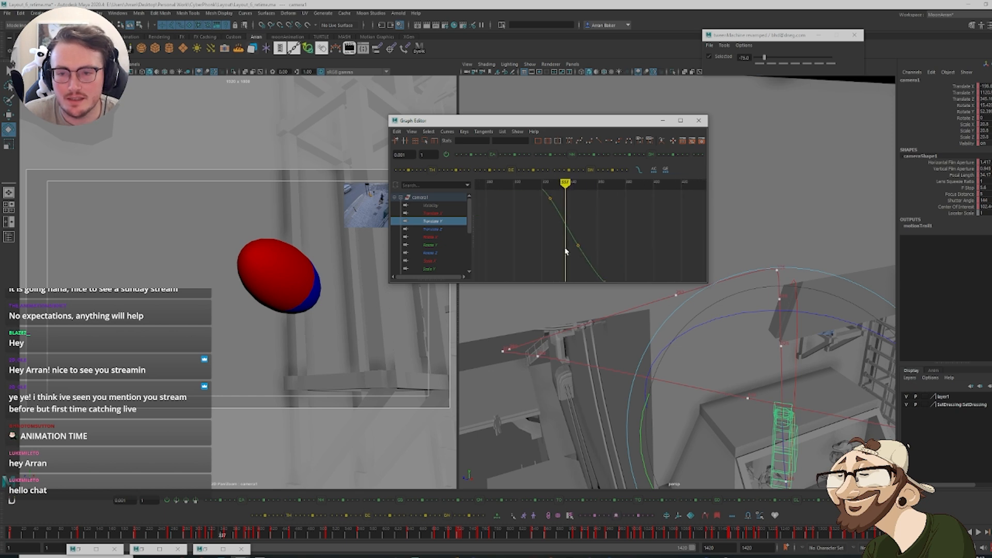
alt+middle_drag(566, 251, 554, 249)
scroll(565, 261, down, 3)
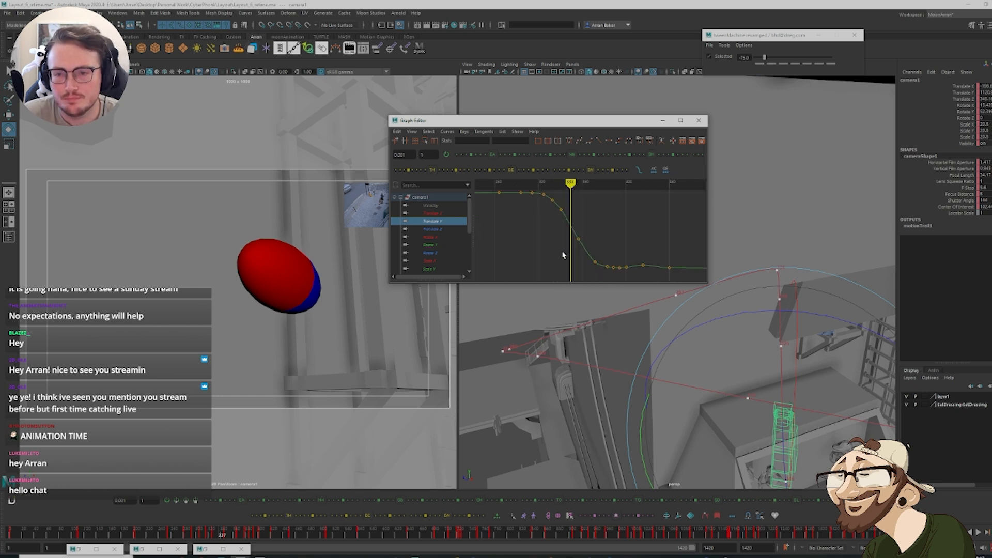
middle_click(278, 462)
key(d)
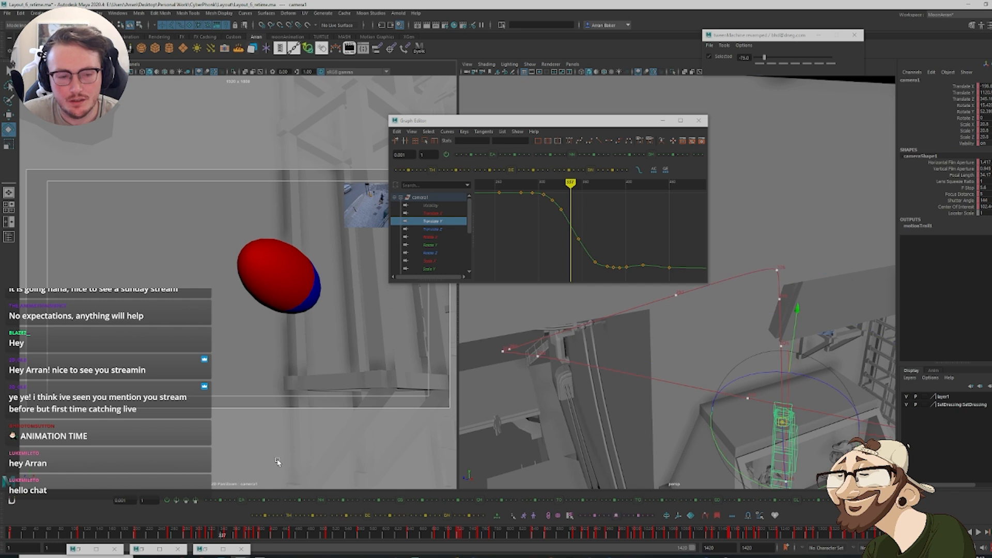
key(s)
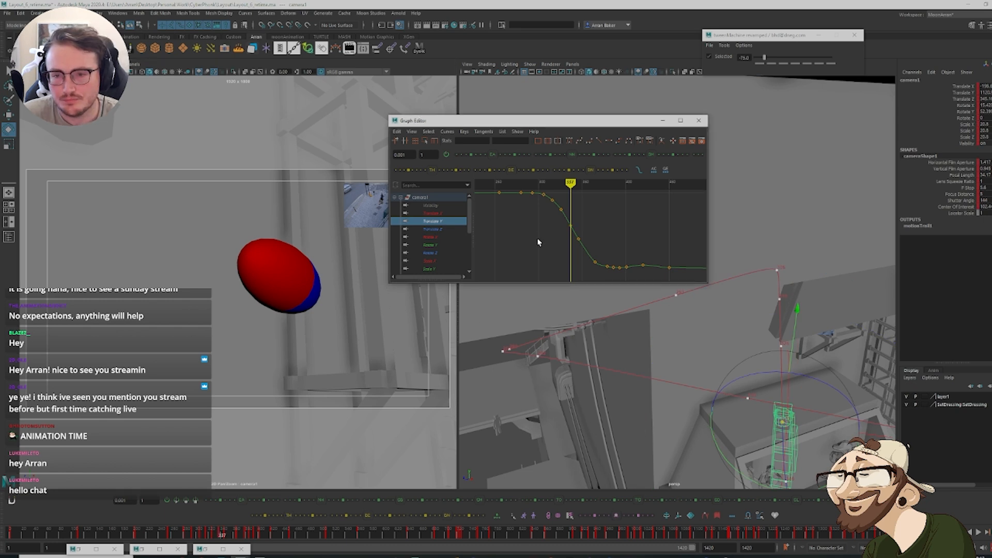
click(571, 225)
middle_drag(571, 218, 576, 221)
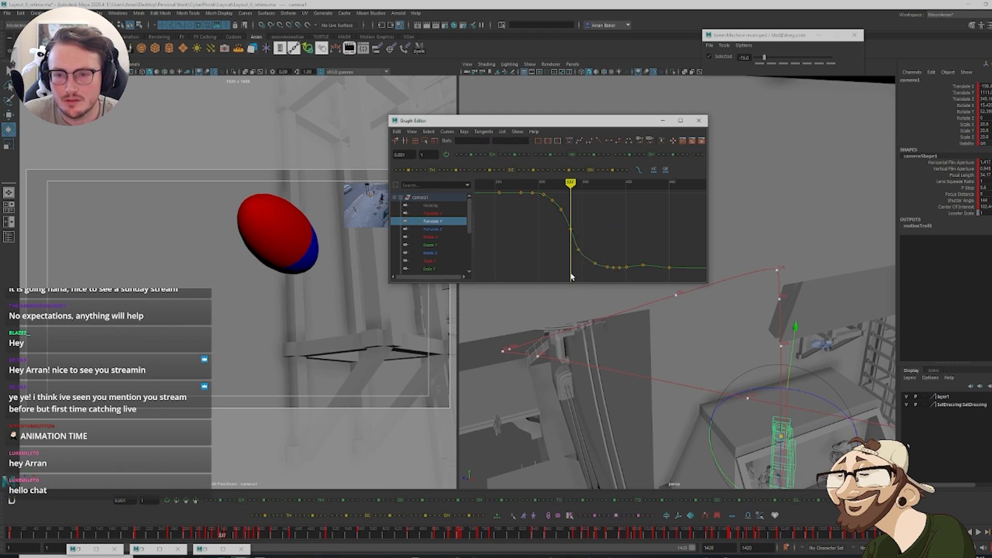
Raise the camera's Rotate X key at frame 346 and scrub through the rise up to about frame 347 to check it
key(alt+period)
key(alt+period)
key(alt+period)
key(alt+period)
key(alt+period)
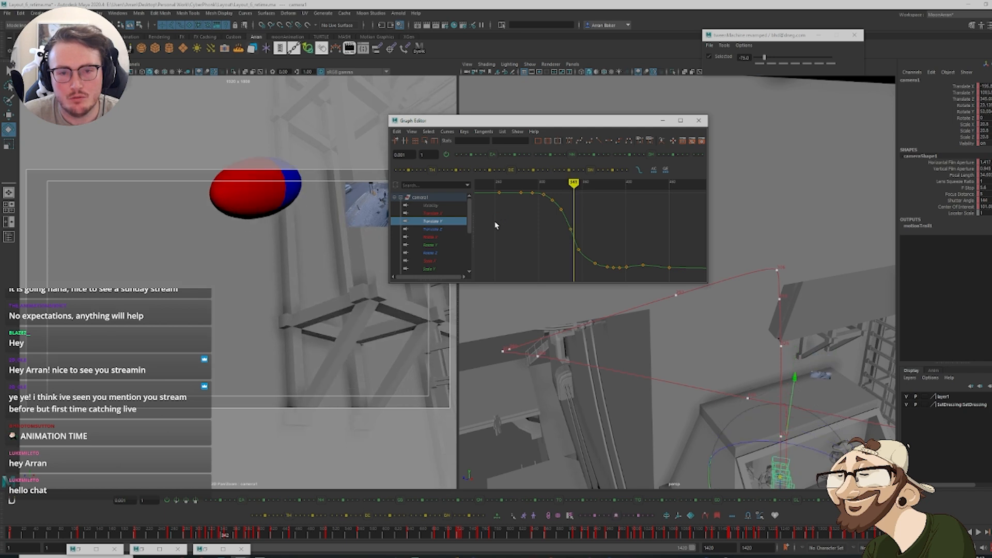
drag(588, 194, 589, 195)
key(f)
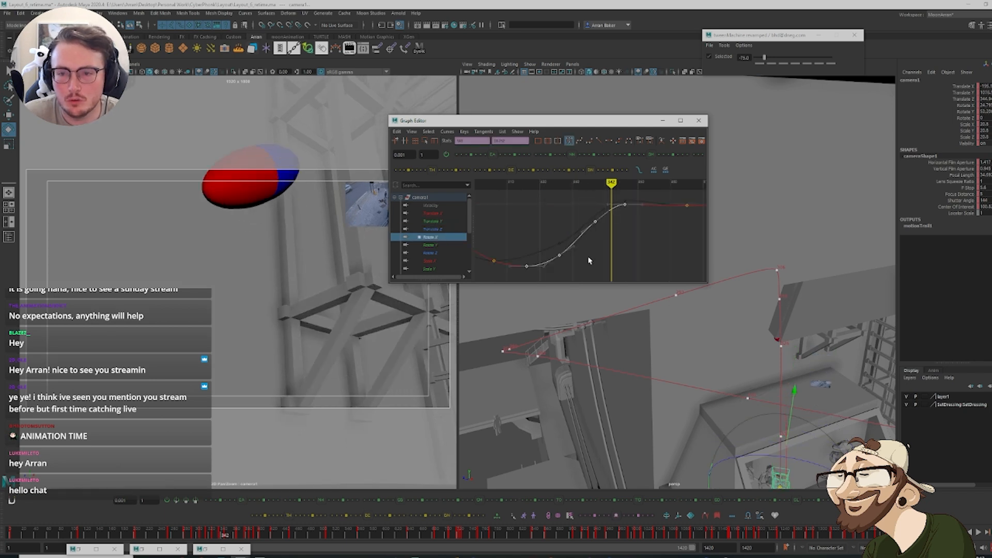
key(alt+period)
key(alt+period)
key(alt+period)
key(alt+period)
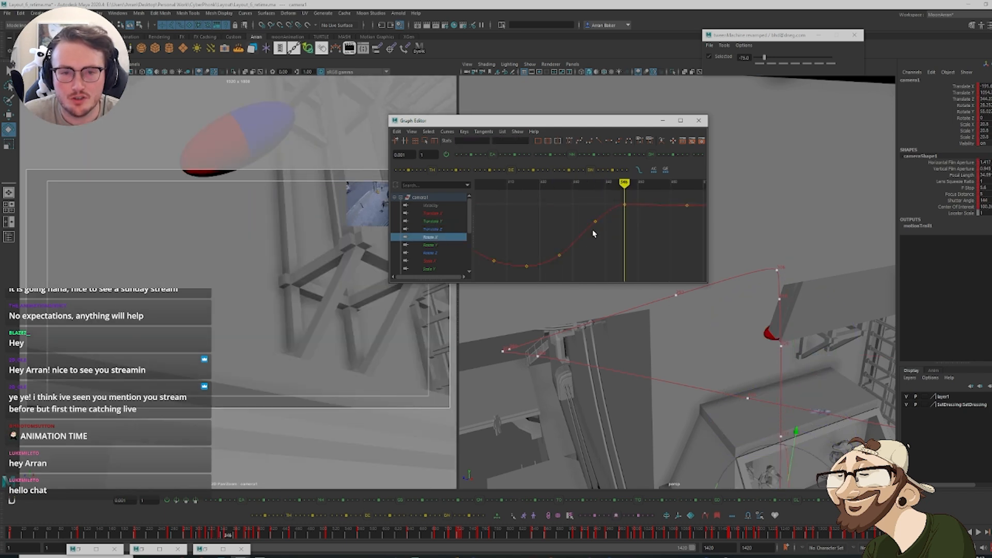
middle_drag(633, 214, 636, 227)
key(comma)
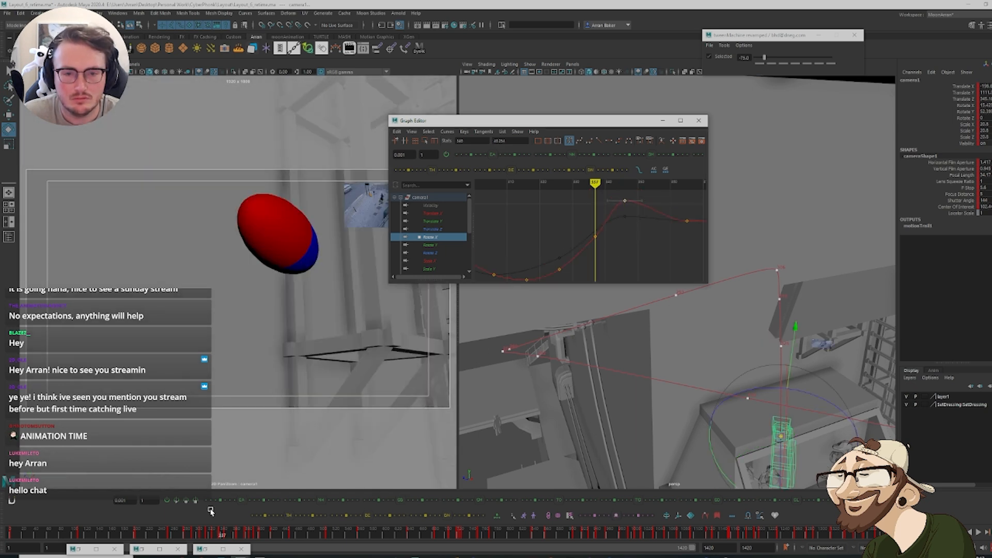
drag(205, 534, 226, 533)
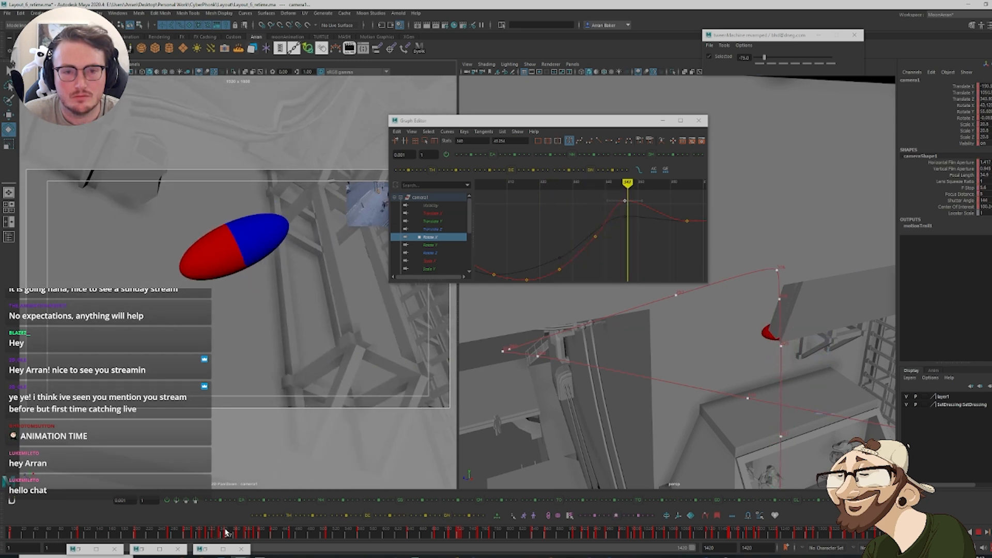
Raise the camera's Rotate X key at frame 352 and lower the one at frame 346 so the curve peaks smoothly
key(alt+period)
key(alt+period)
key(alt+period)
key(alt+period)
key(alt+period)
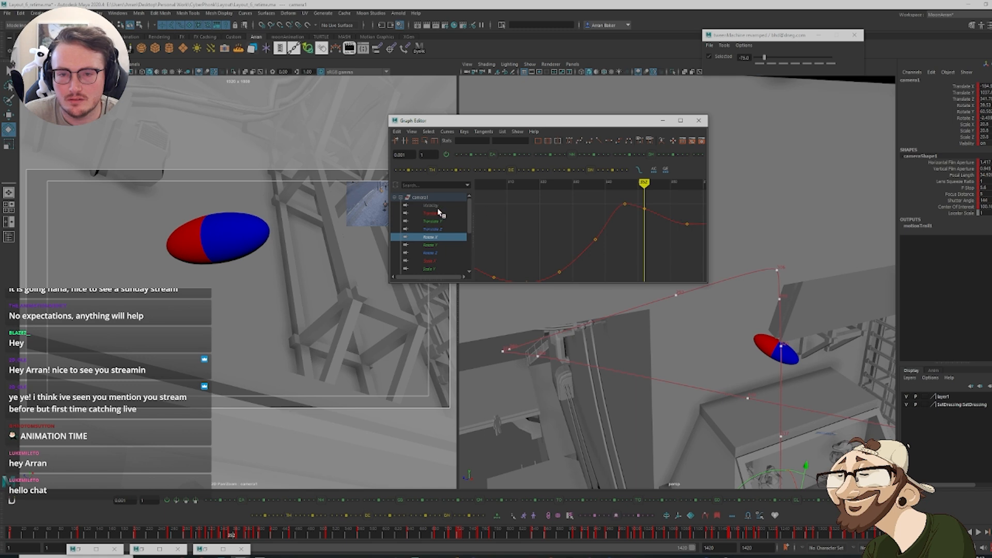
click(419, 198)
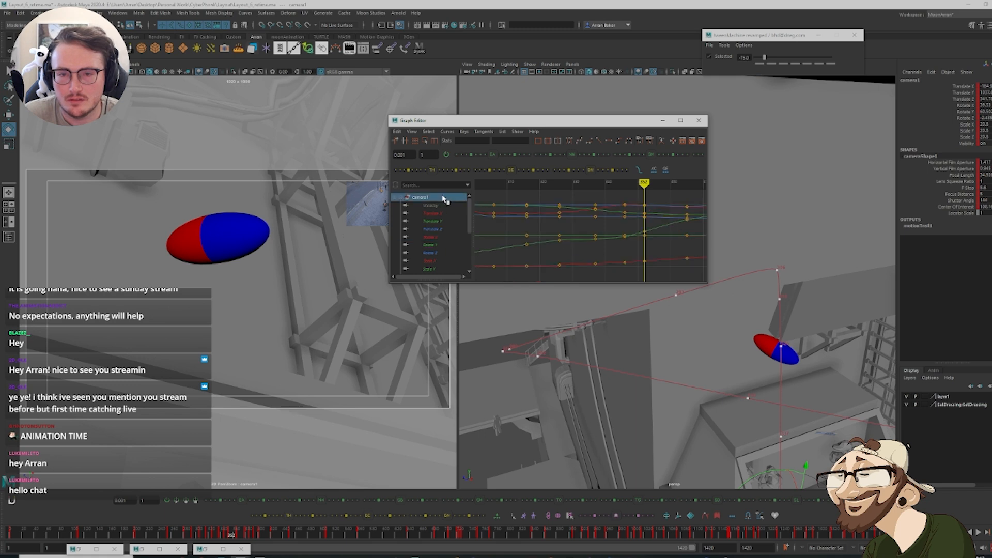
click(438, 238)
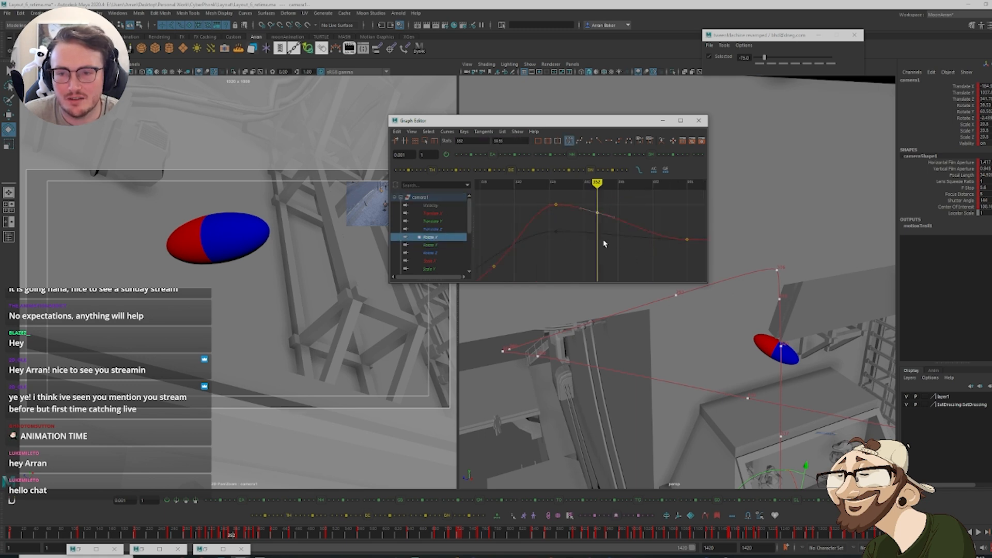
middle_drag(605, 243, 605, 232)
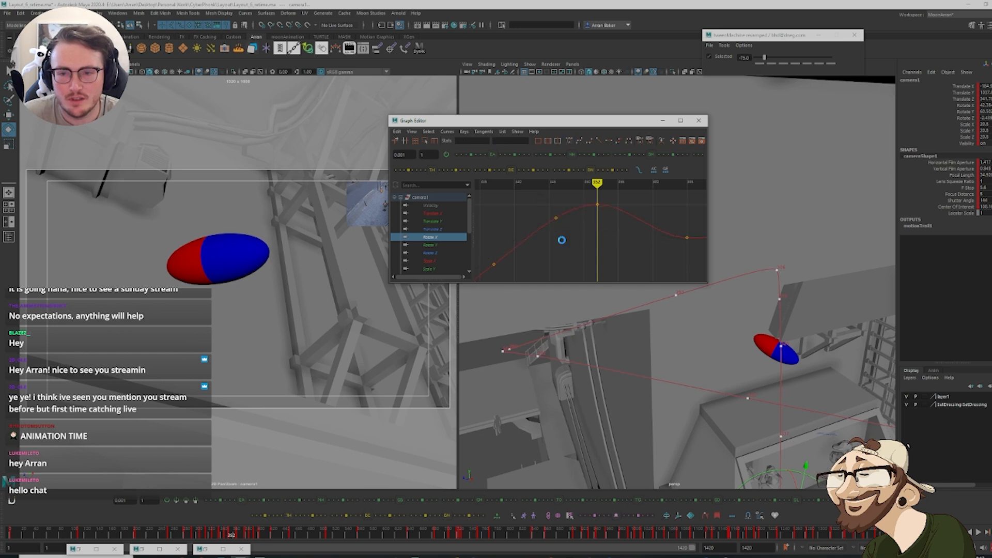
Step through the frames leading up to 347 to examine the camera tilt into the new Rotate X peak
key(comma)
key(comma)
key(alt+period)
key(alt+period)
key(alt+period)
key(alt+period)
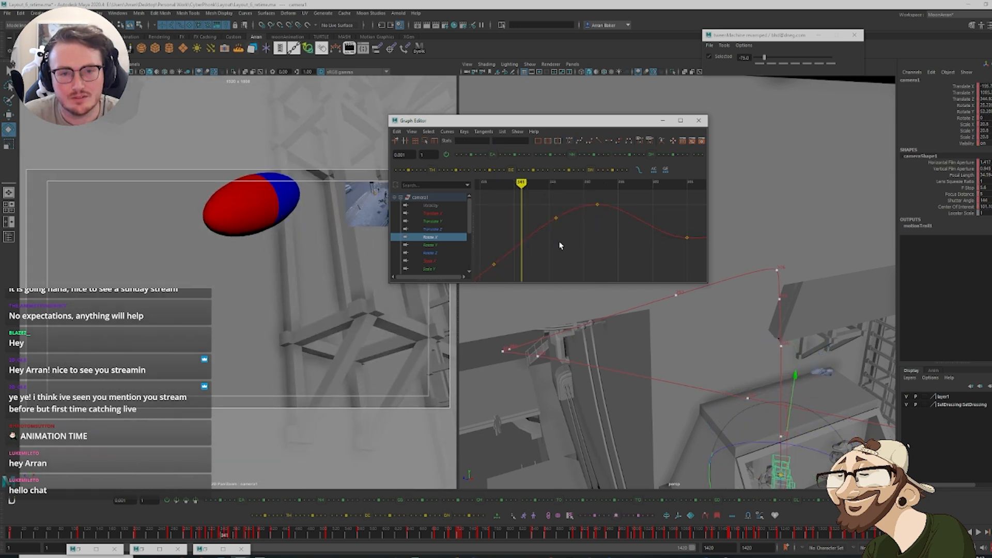
key(alt+period)
key(alt+period)
key(alt+period)
key(alt+period)
key(alt+period)
key(alt+period)
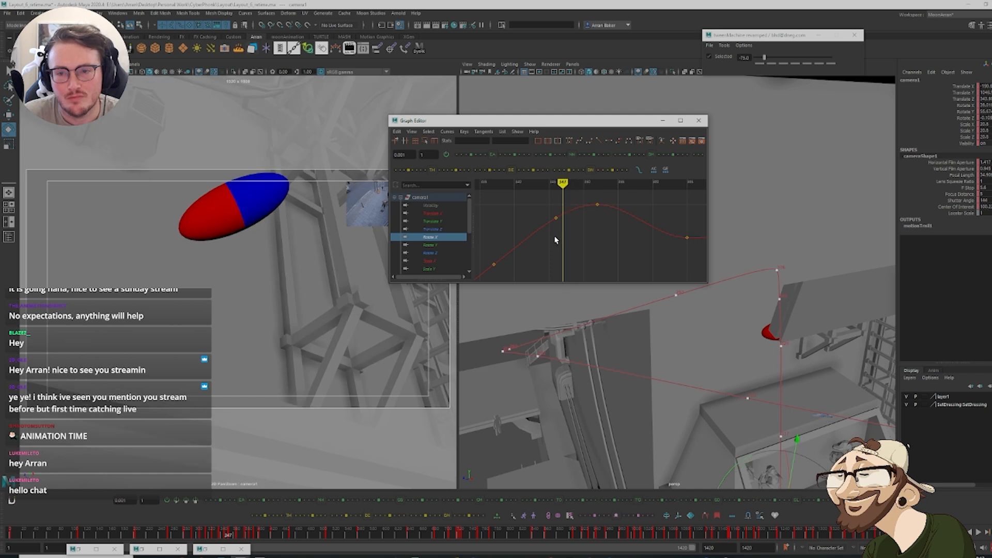
Slightly raise the camera's Rotate X key at frame 346 and step back to frame 339 to check the rise
key(alt+comma)
shift+middle_drag(563, 241, 564, 236)
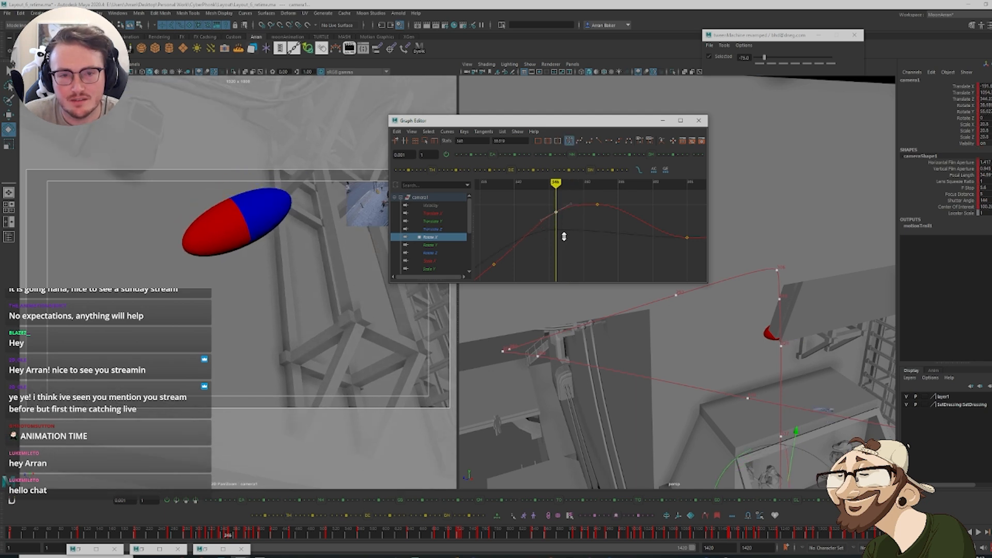
key(alt+comma)
key(alt+comma)
key(alt+comma)
key(alt+comma)
key(alt+comma)
key(alt+comma)
key(alt+comma)
key(alt+comma)
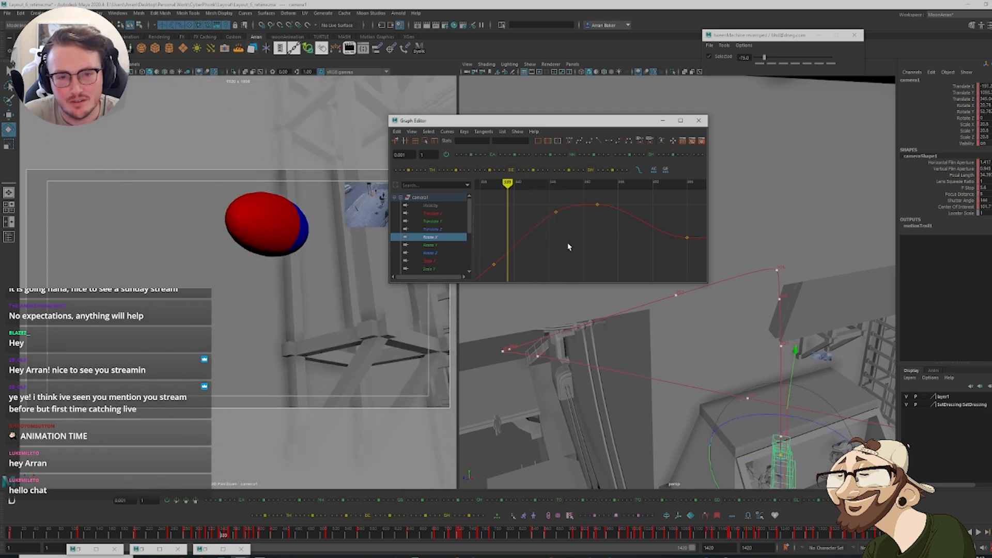
Step forward from frame 339 to 369 to examine the camera's rise, peak and fall in Rotate X
key(alt+period)
key(alt+period)
key(alt+period)
key(alt+period)
key(alt+period)
key(alt+period)
key(alt+period)
key(alt+period)
key(alt+period)
key(alt+period)
key(alt+period)
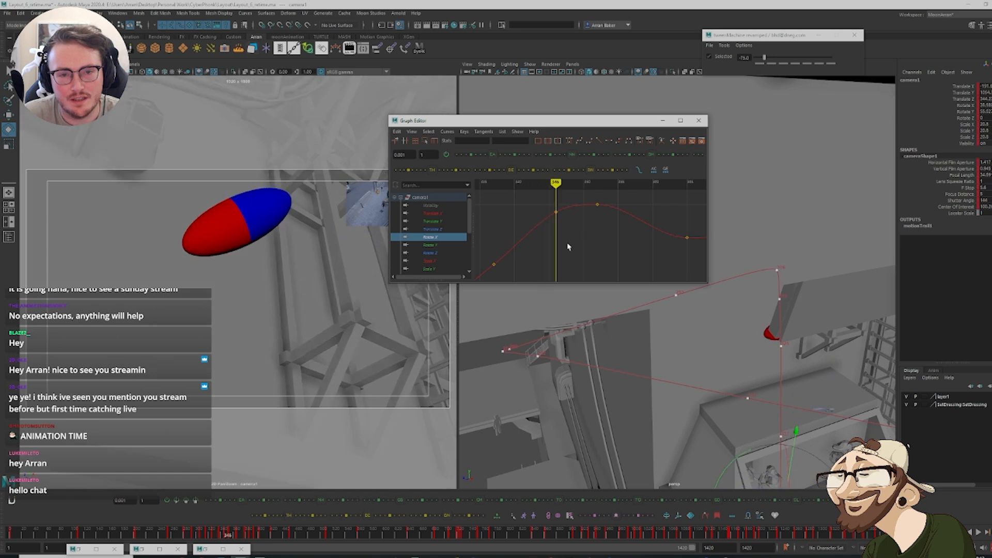
key(alt+period)
key(alt+period)
key(alt+period)
key(alt+period)
key(alt+period)
key(alt+period)
key(alt+period)
key(alt+period)
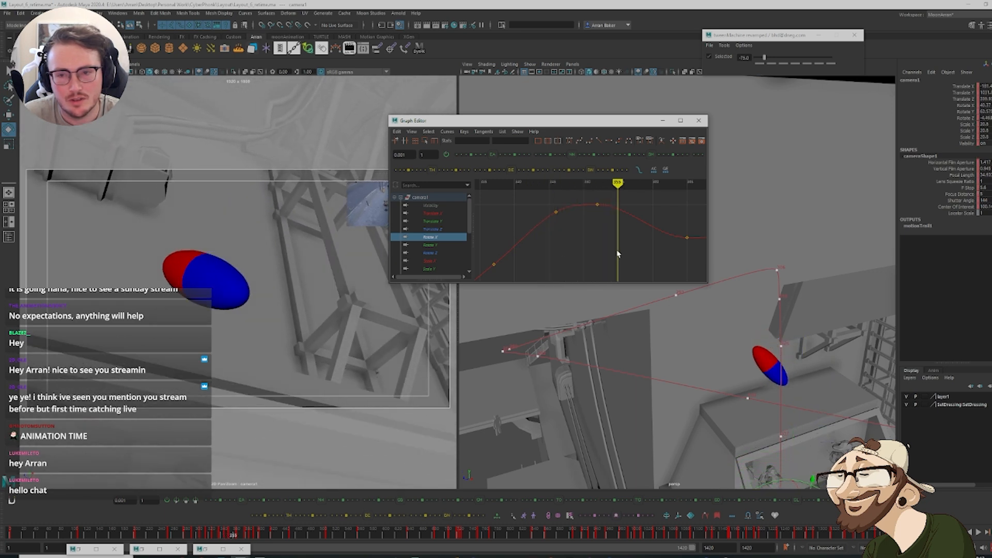
key(alt+period)
key(alt+period)
key(alt+period)
key(alt+period)
key(alt+period)
key(alt+period)
key(alt+period)
key(alt+period)
key(alt+period)
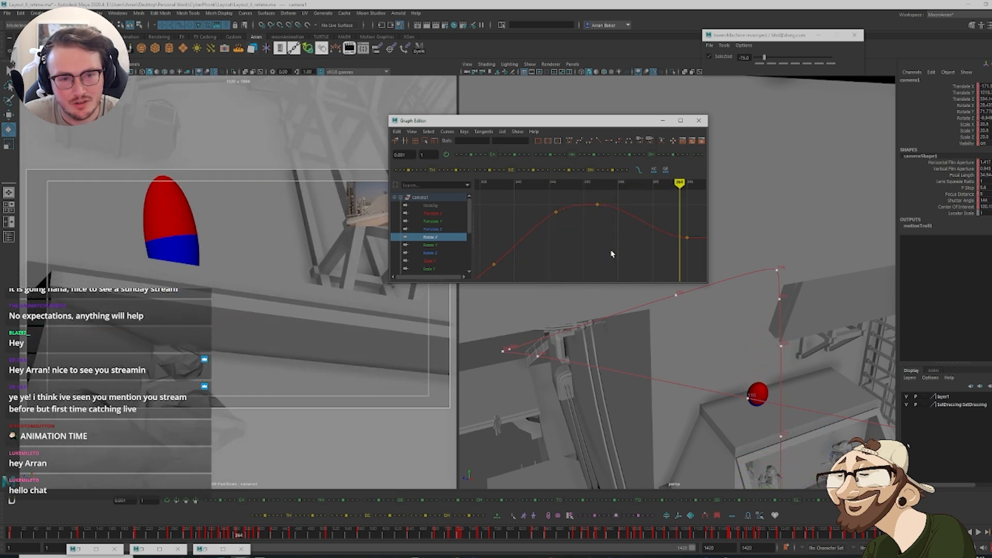
key(alt+period)
key(alt+period)
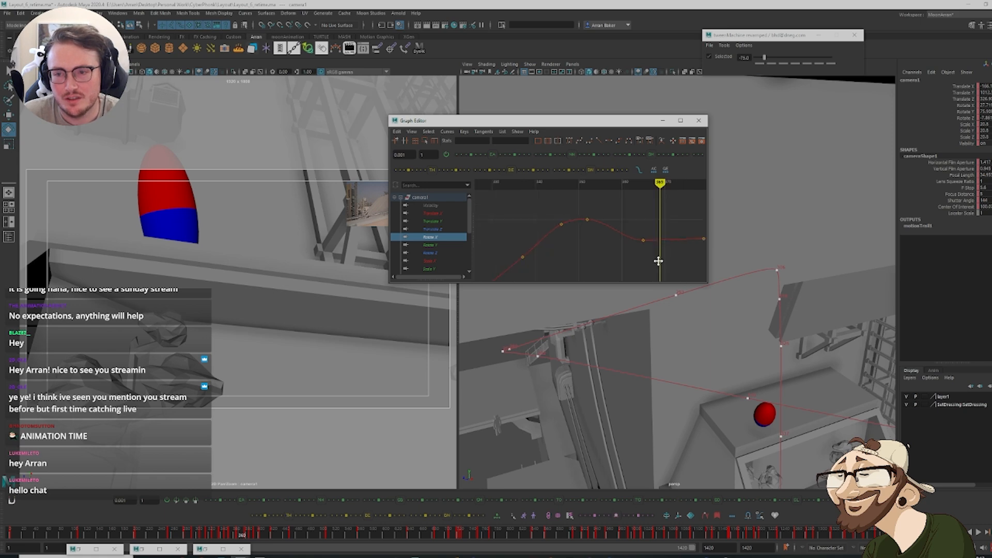
Raise the camera's Rotate X key at frame 365 to soften the fall, and check the framing around frame 366
drag(575, 245, 594, 215)
shift+middle_drag(595, 214, 596, 201)
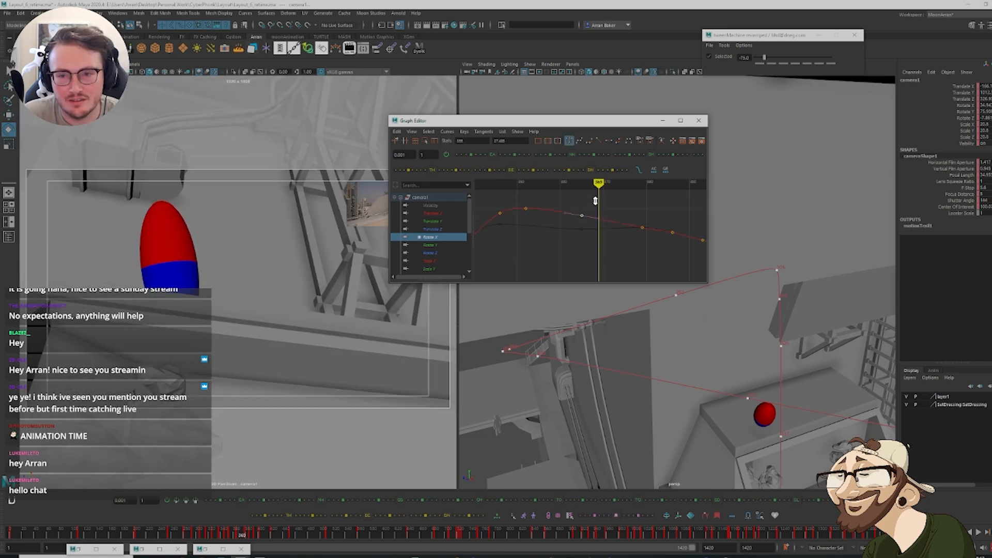
key(alt+period)
key(alt+period)
key(alt+comma)
key(alt+comma)
key(alt+comma)
key(alt+comma)
key(alt+comma)
key(alt+comma)
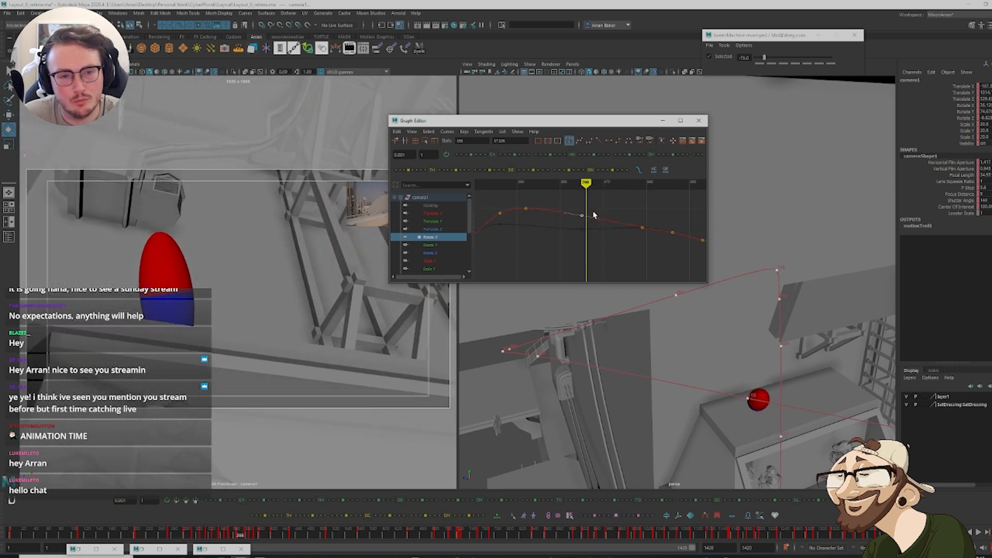
Advance to frame 379 and raise the camera's Rotate X keys at frames 379 and 365 to hold the tilt longer
key(alt+period)
key(alt+period)
key(alt+period)
key(alt+period)
key(alt+period)
key(alt+period)
key(alt+period)
key(alt+period)
key(alt+period)
key(alt+period)
key(alt+period)
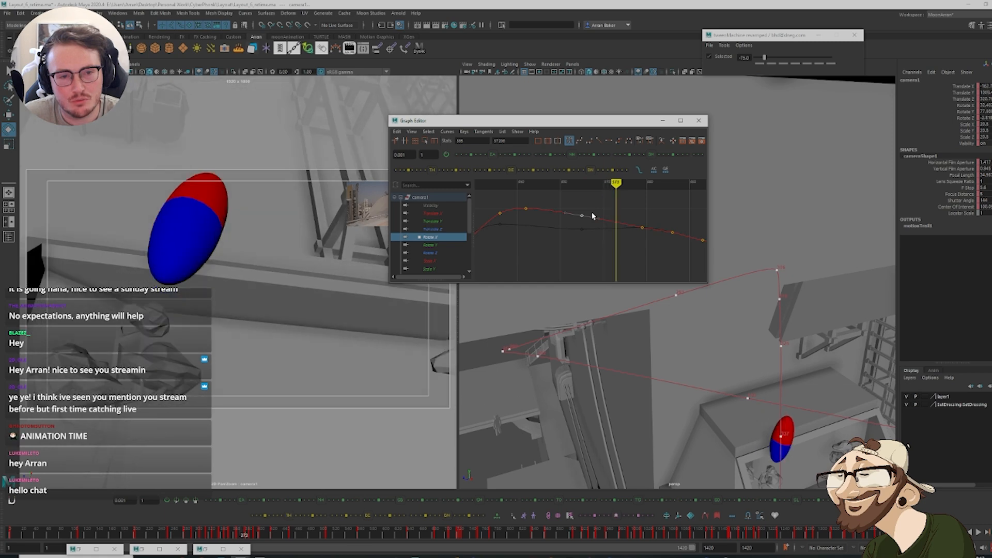
key(alt+period)
key(alt+period)
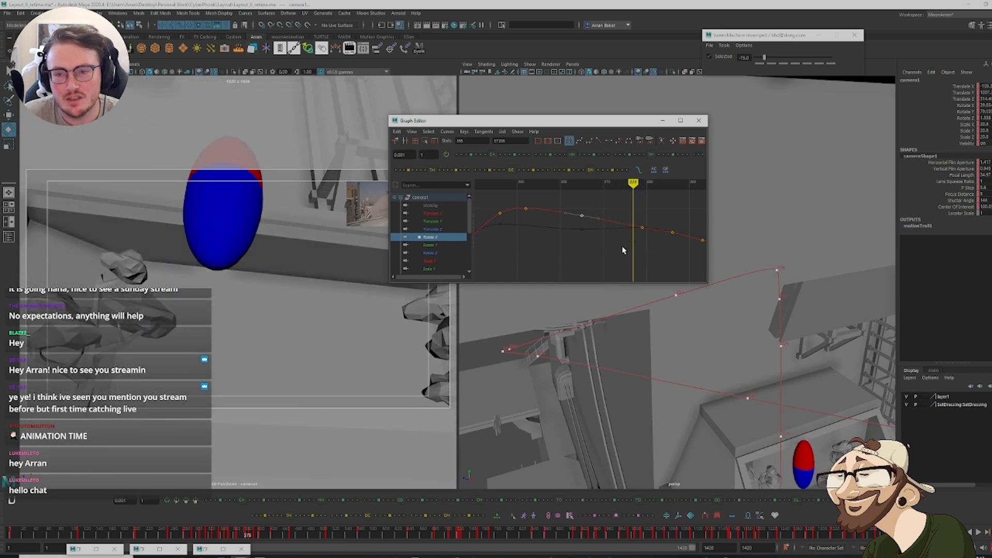
key(alt+period)
key(alt+period)
shift+middle_drag(652, 221, 648, 203)
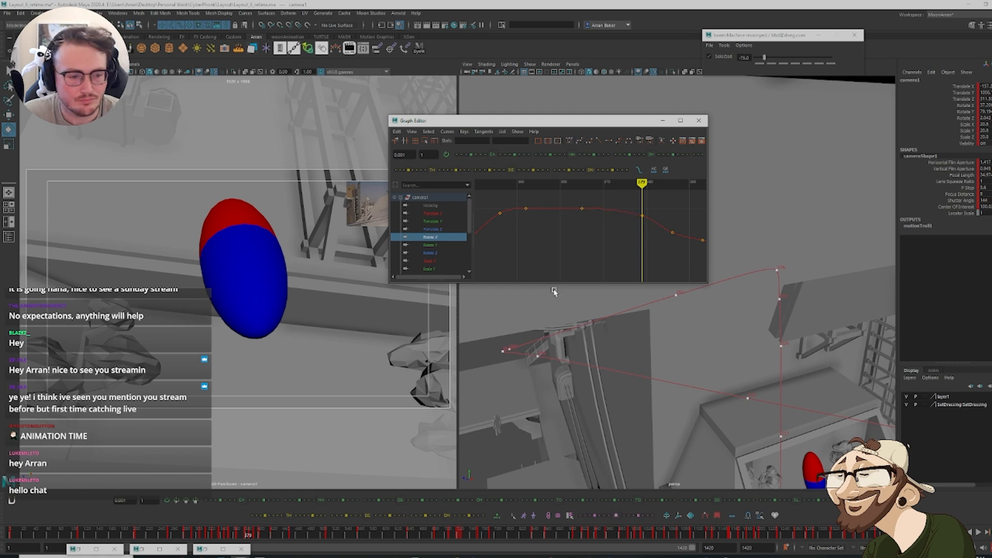
Return to frame 365 and slightly lower the camera's Rotate X key there
key(comma)
key(comma)
key(period)
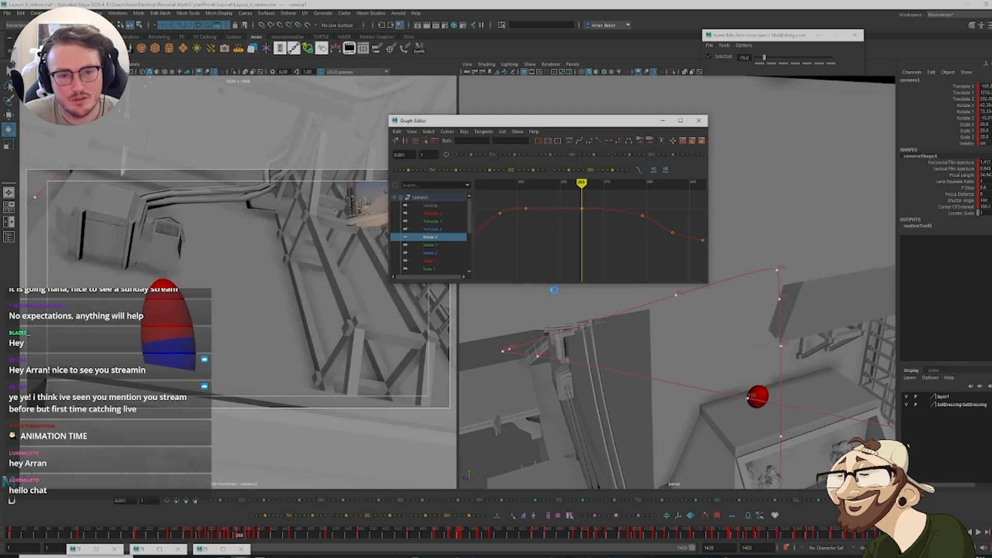
shift+middle_drag(592, 210, 587, 217)
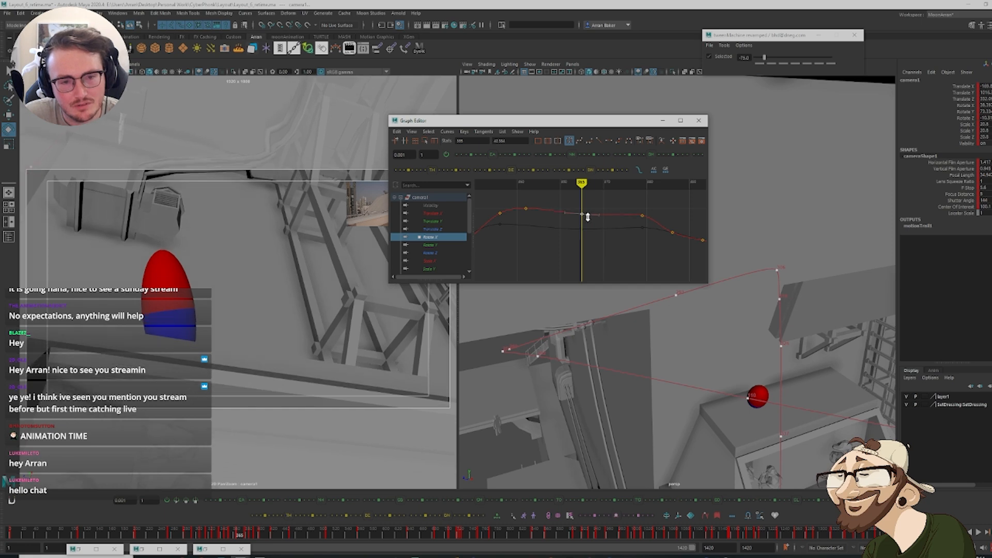
key(f)
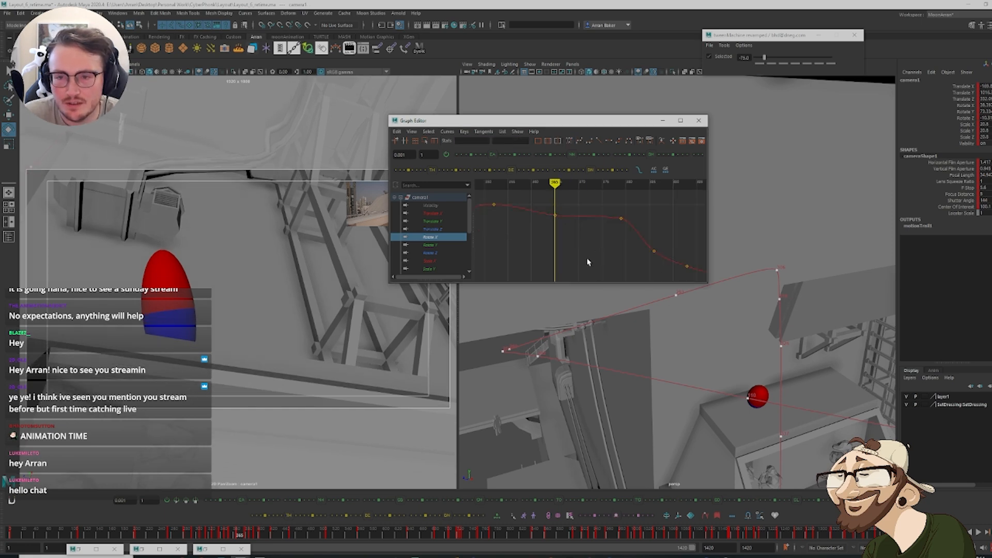
Step forward from frame 365 to 374 to examine the smoothness of the adjusted camera tilt
key(alt+period)
key(alt+period)
key(alt+period)
key(alt+period)
key(alt+period)
key(alt+period)
key(alt+period)
key(alt+period)
key(alt+period)
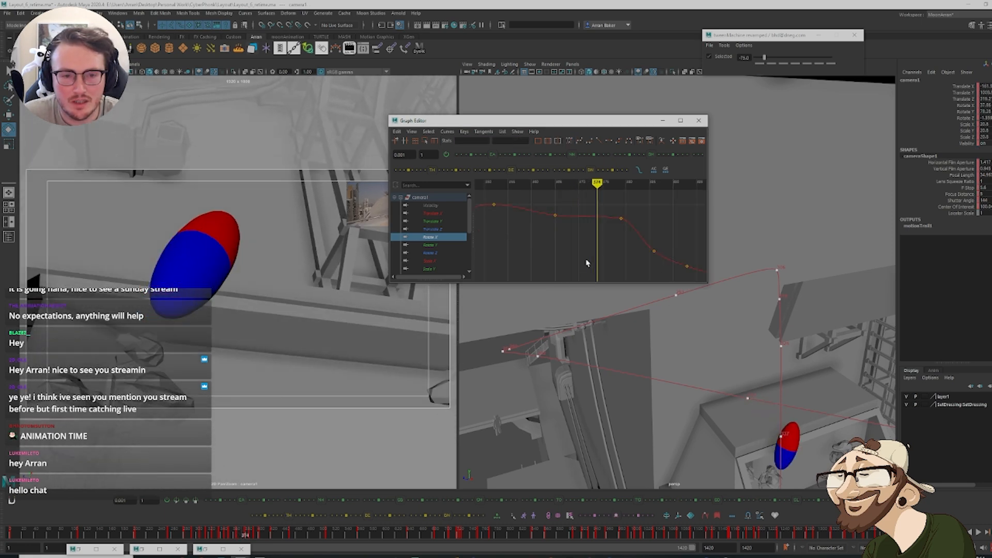
Advance to frame 379 and slightly nudge the camera's Rotate Y key there
key(alt+period)
key(alt+period)
key(alt+period)
key(alt+period)
key(alt+period)
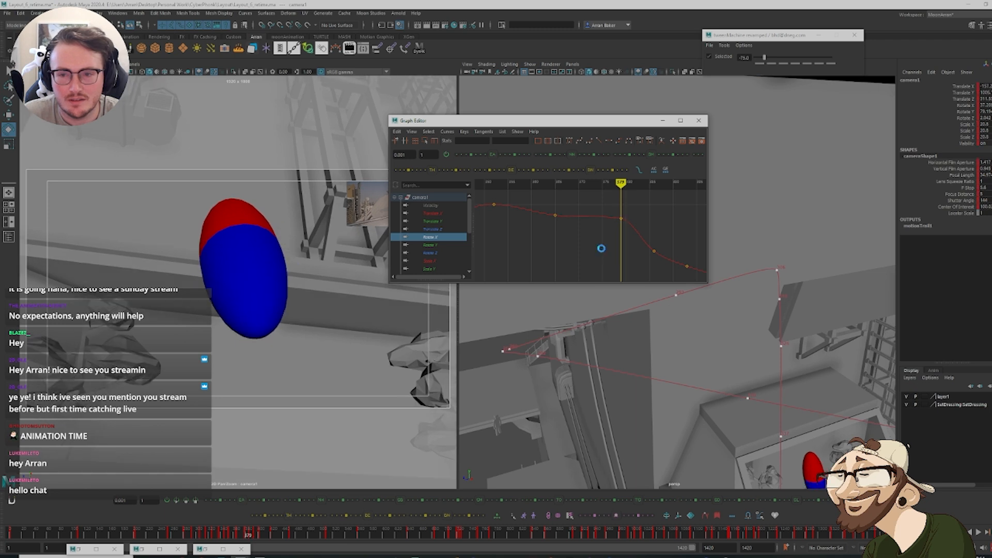
click(463, 245)
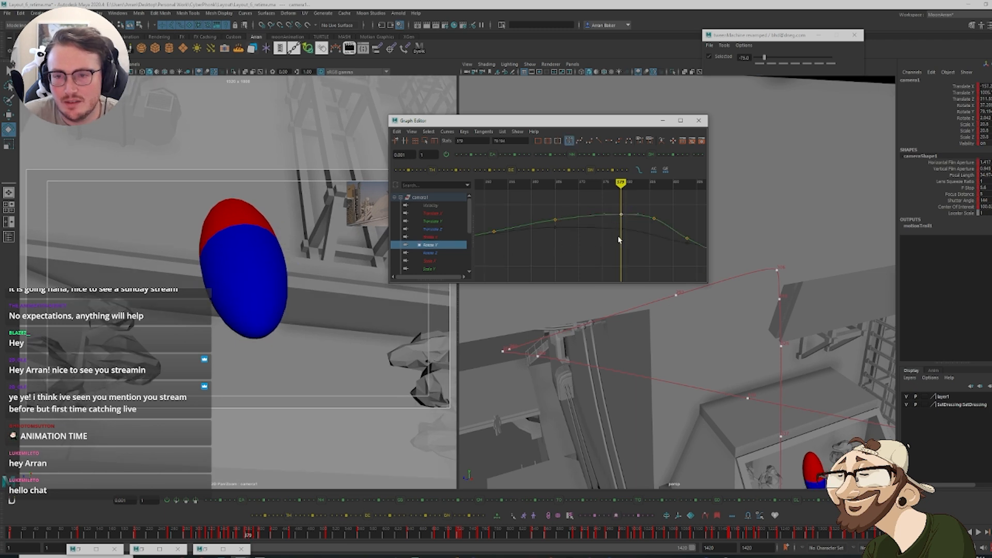
shift+middle_drag(609, 240, 609, 242)
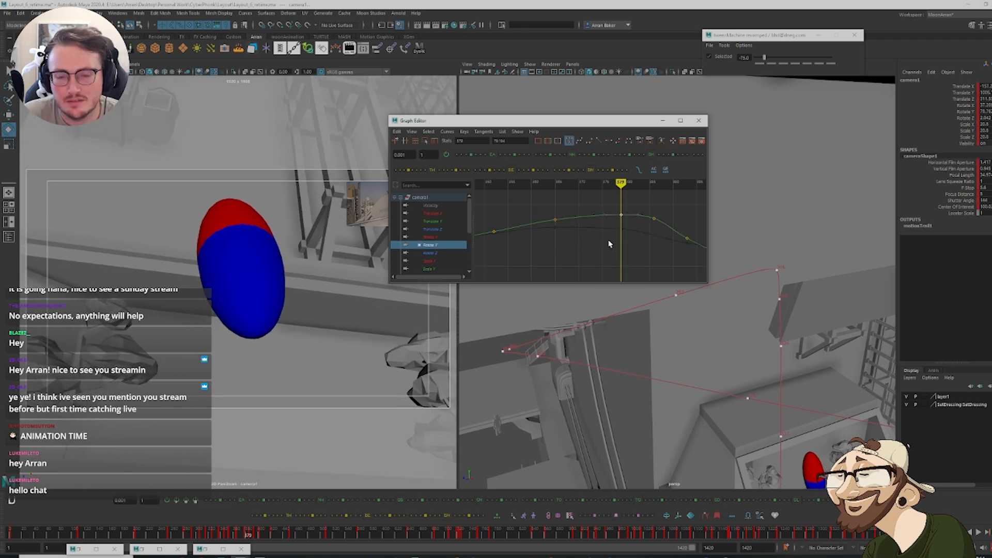
Select the red and blue sphere and shift it leftward in the camera view at frame 373, comparing it with the adjacent keyed poses
click(255, 295)
drag(238, 539, 239, 538)
key(comma)
key(period)
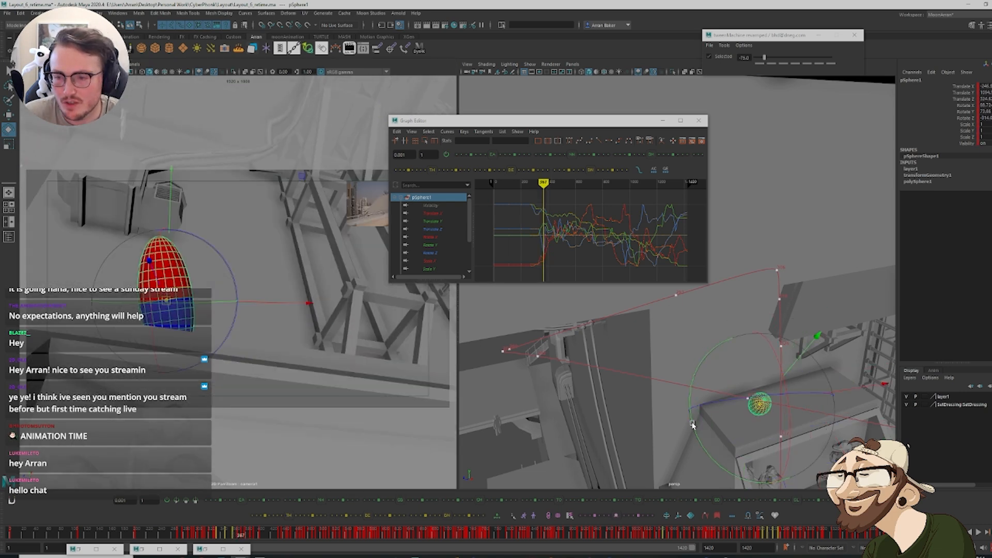
key(period)
key(w)
drag(183, 266, 116, 253)
key(period)
key(comma)
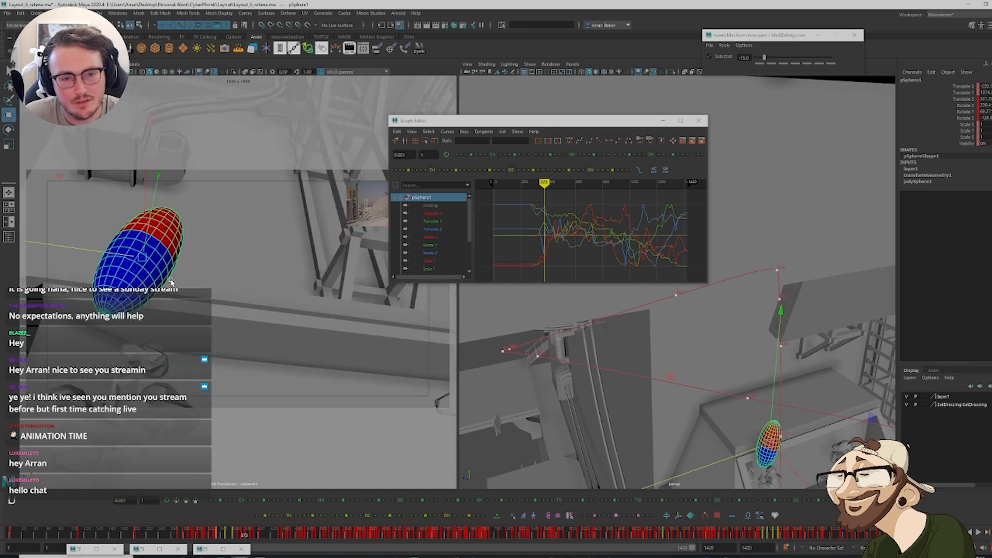
key(comma)
key(period)
At frame 379, lower the sphere and shift it leftward within the camera framing
key(period)
drag(241, 259, 240, 309)
key(f)
alt+drag(735, 367, 749, 334)
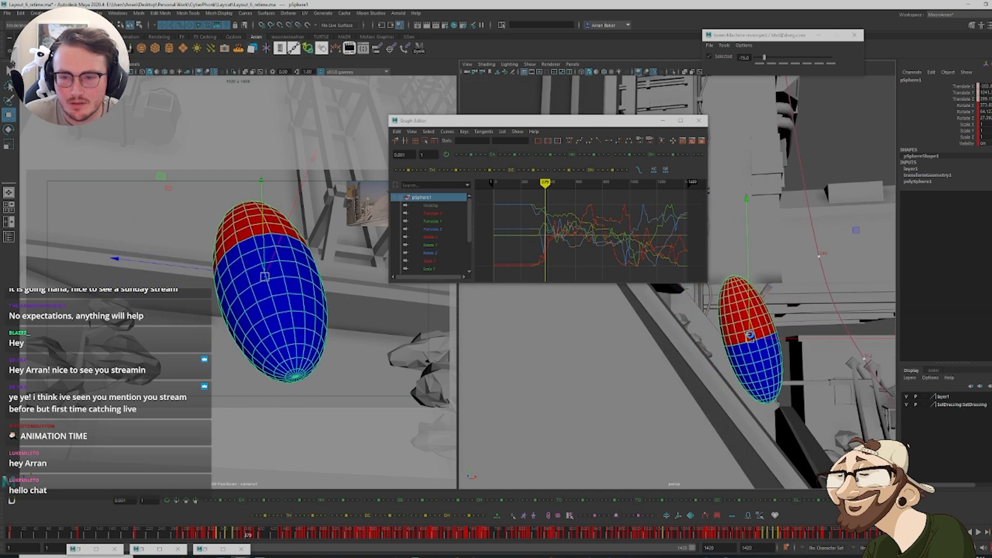
drag(264, 275, 200, 283)
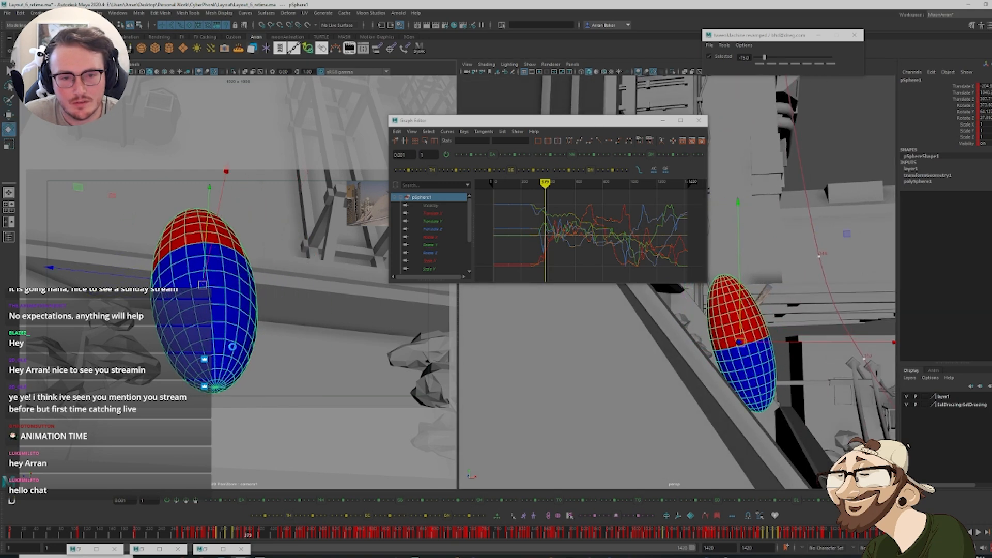
Rotate the sphere counterclockwise in the camera view at frame 379, comparing the tilt with its previous keyed poses
key(e)
drag(235, 348, 265, 368)
key(comma)
key(period)
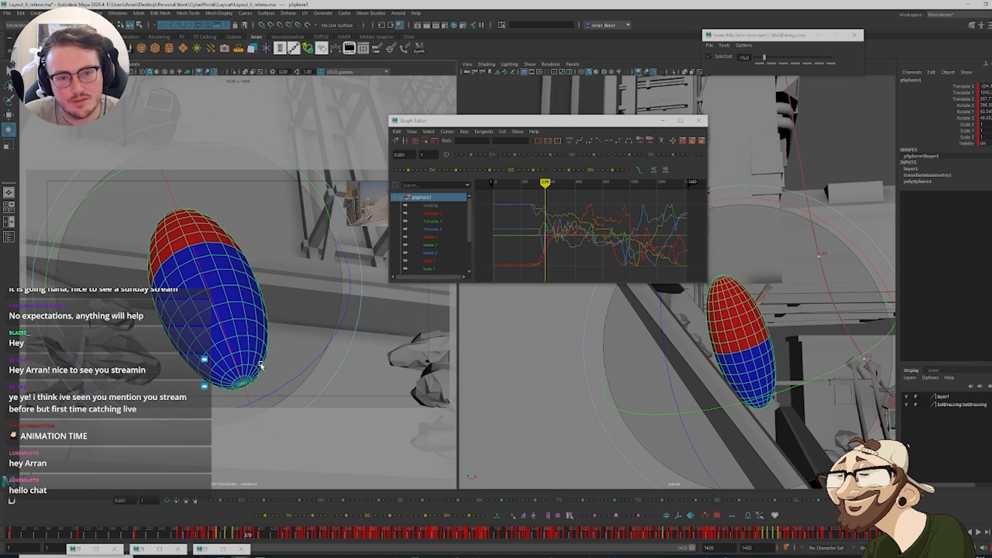
key(comma)
key(comma)
key(period)
key(period)
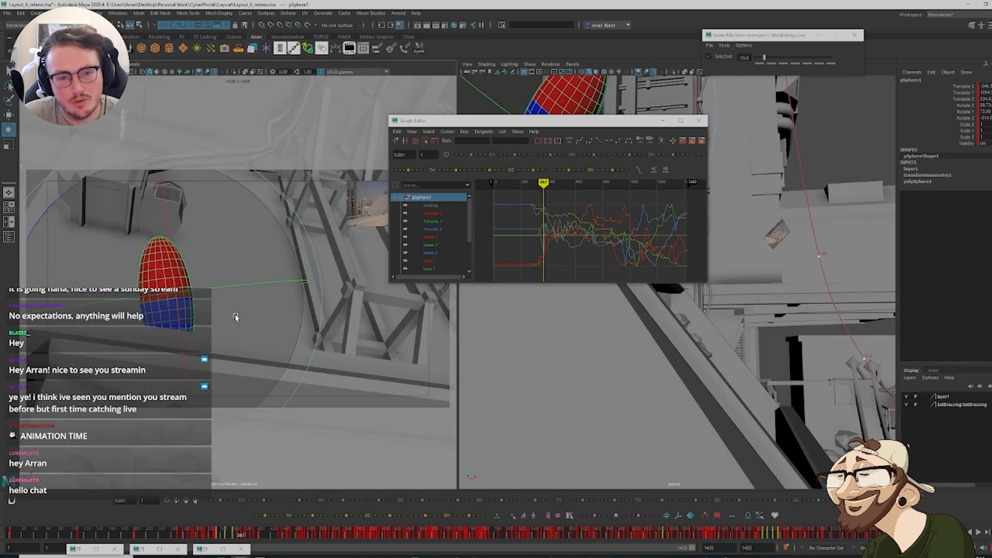
key(comma)
key(period)
drag(259, 361, 269, 356)
Nudge the sphere down and leftward in the camera view at frame 379, and check it against the neighbouring keys
key(w)
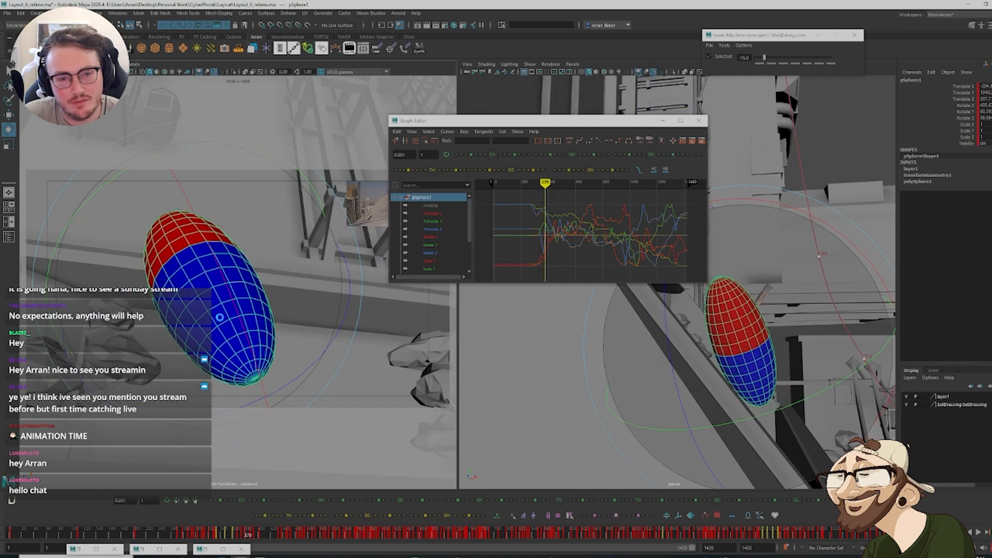
drag(201, 284, 188, 297)
key(period)
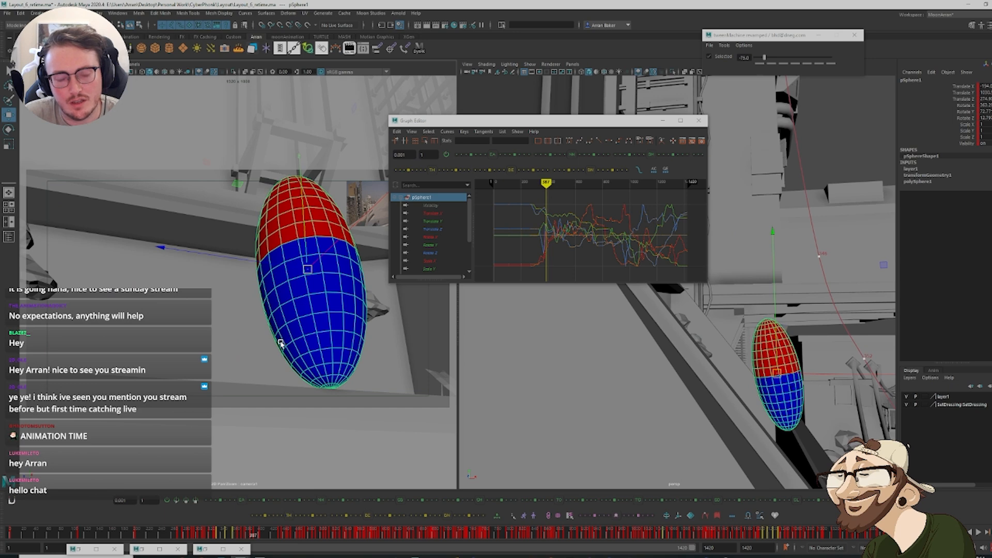
key(comma)
key(period)
key(period)
key(comma)
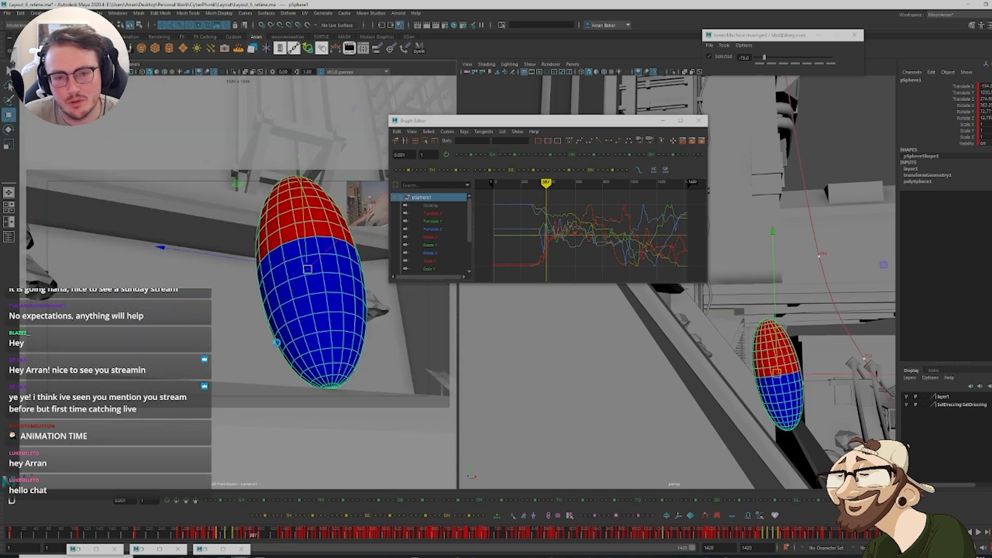
key(comma)
key(period)
key(period)
key(comma)
key(comma)
key(comma)
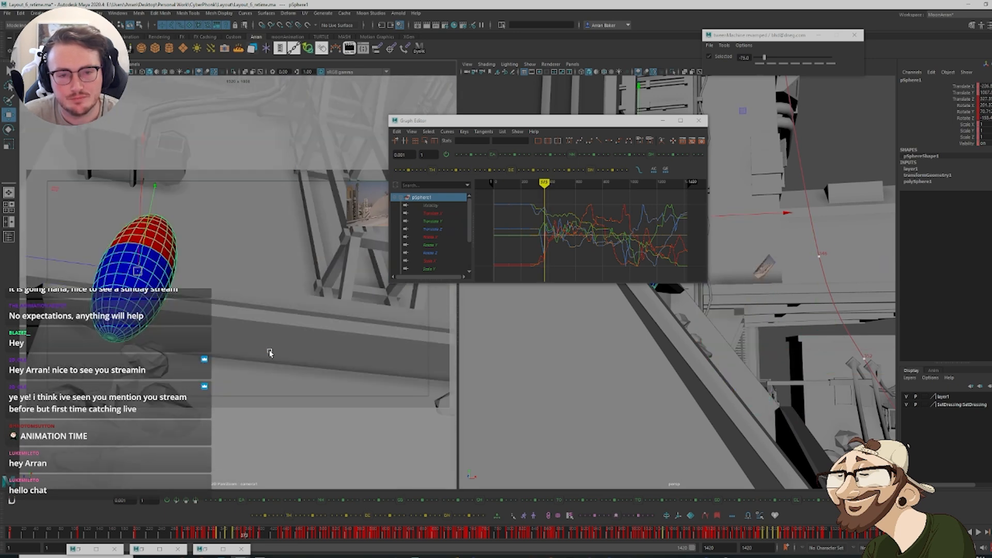
Step back and forth through the frames between 367 and 379 to examine the sphere's tumbling motion
key(alt+period)
key(alt+period)
key(alt+period)
key(alt+period)
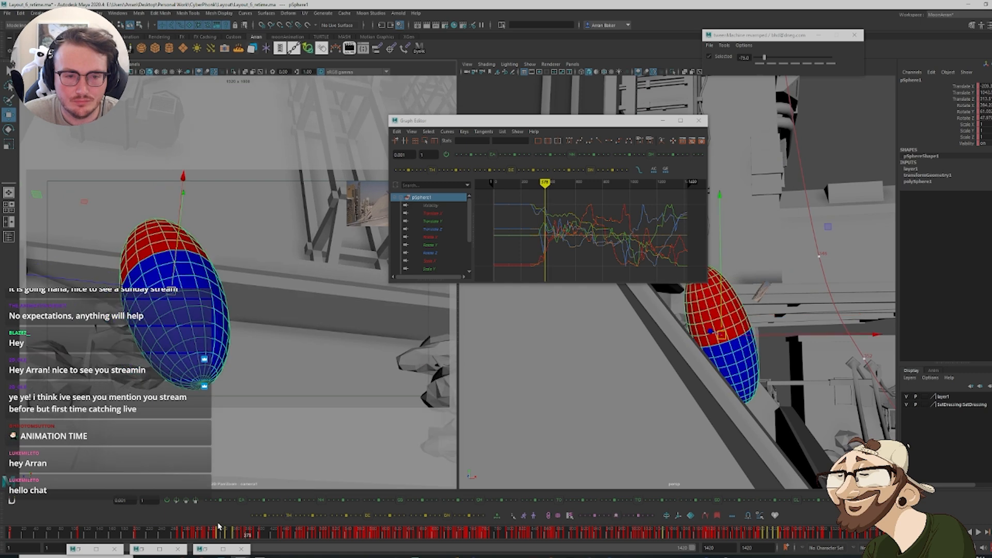
key(alt+comma)
key(alt+comma)
key(alt+comma)
key(alt+comma)
key(alt+comma)
key(alt+comma)
key(alt+comma)
key(alt+comma)
key(alt+comma)
key(alt+comma)
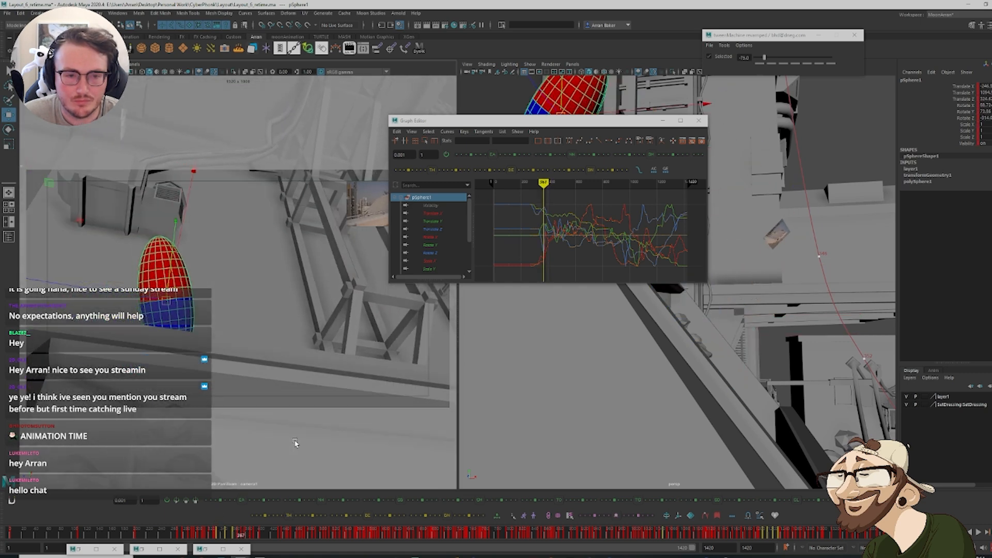
key(alt+period)
key(alt+period)
key(alt+period)
key(alt+period)
key(alt+period)
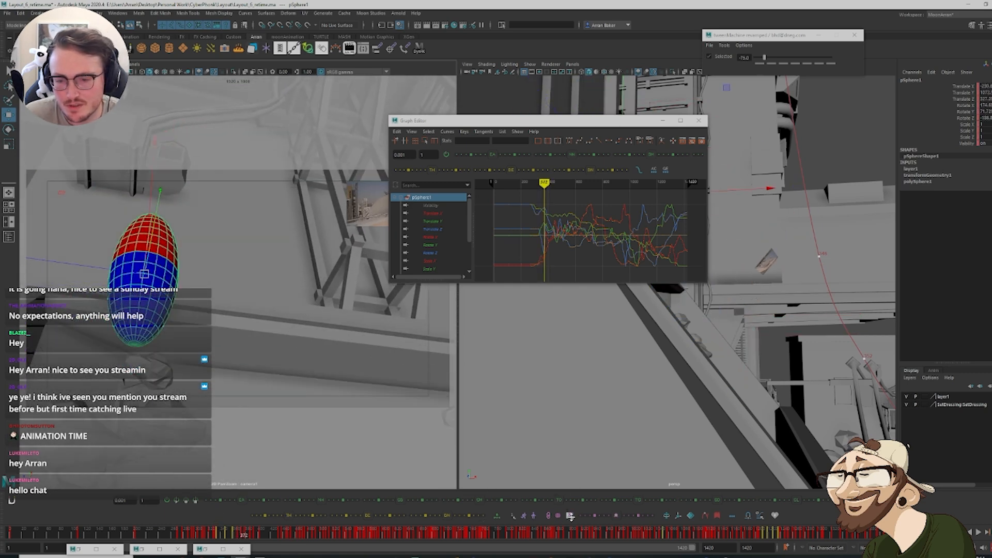
Apply the Smart Euler Filter to the sphere's rotation curves and scrub to frame 379 to check the motion
click(570, 516)
click(577, 491)
click(632, 480)
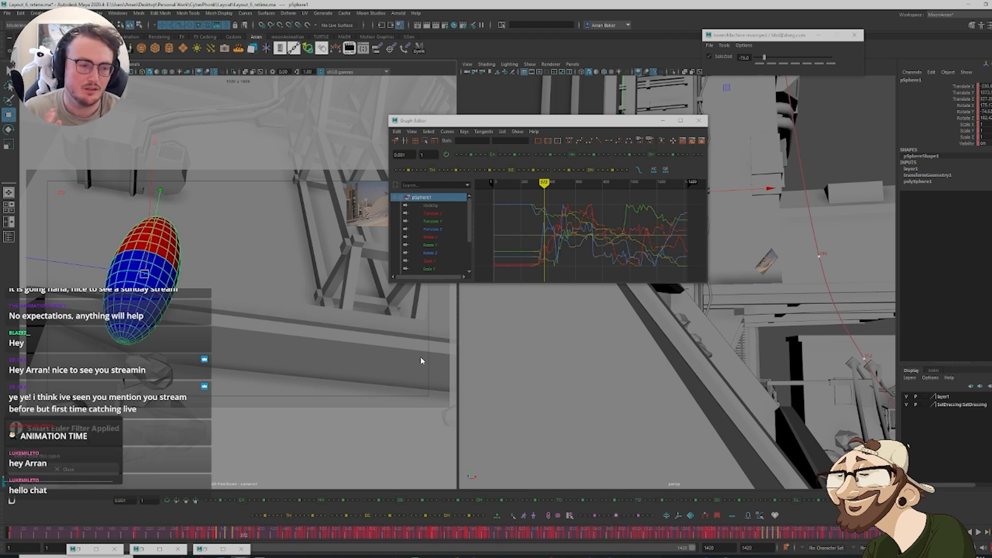
drag(229, 538, 252, 531)
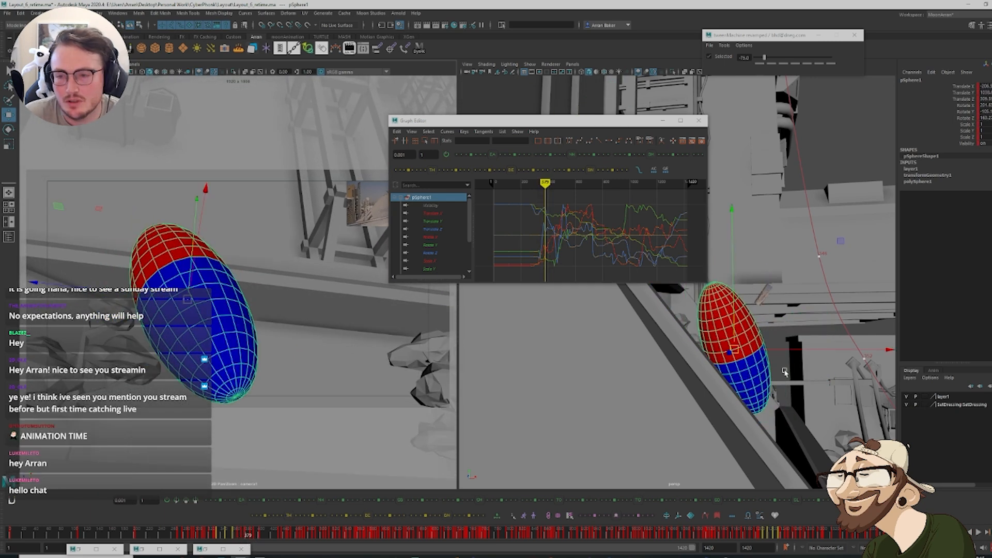
Rotate the sphere and reposition it slightly higher in the perspective view at frame 379
alt+middle_drag(721, 379, 721, 413)
key(comma)
key(period)
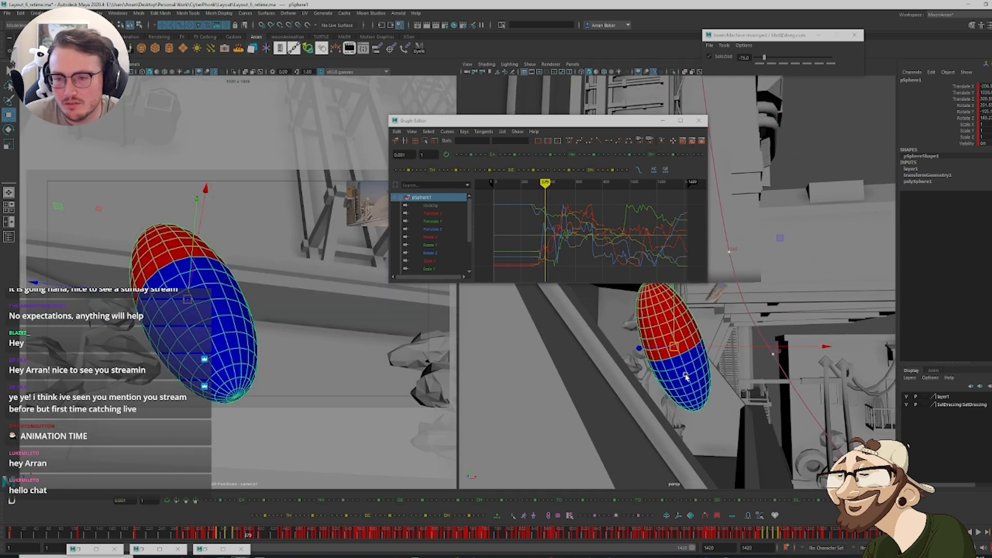
alt+drag(682, 376, 643, 300)
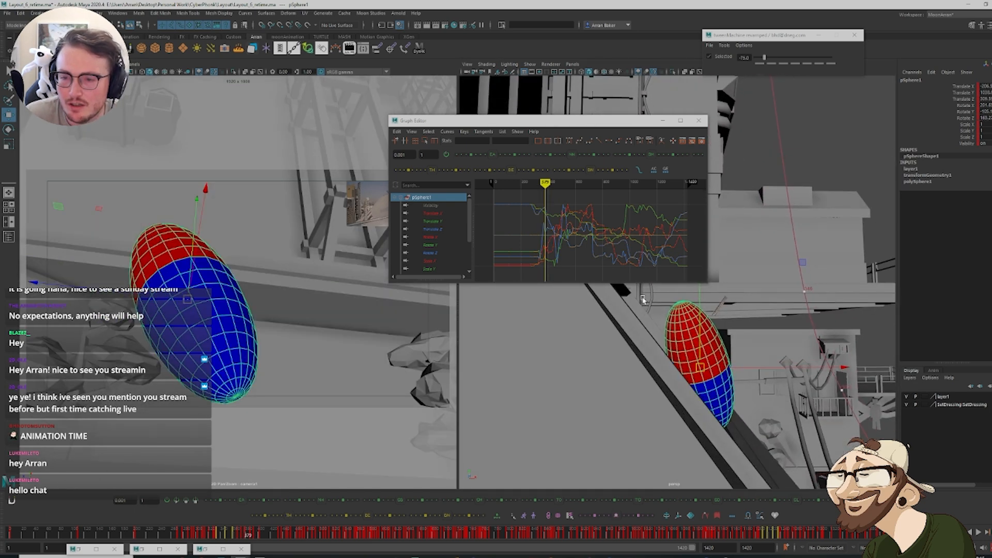
key(e)
drag(770, 245, 720, 247)
key(w)
drag(700, 373, 710, 364)
key(comma)
key(period)
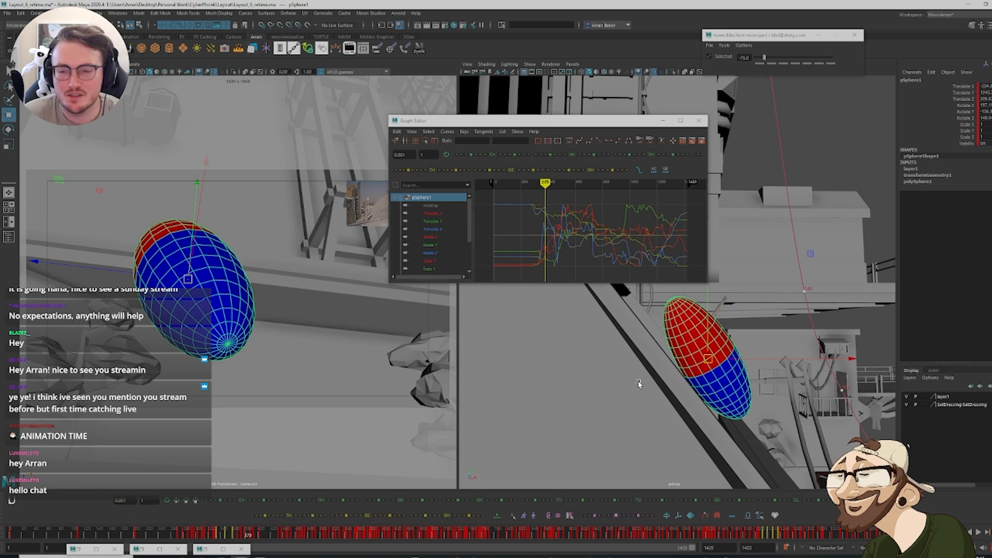
Compare the sphere's neighbouring keyed poses and shift it slightly leftward in the camera view at frame 379
alt+drag(639, 383, 574, 356)
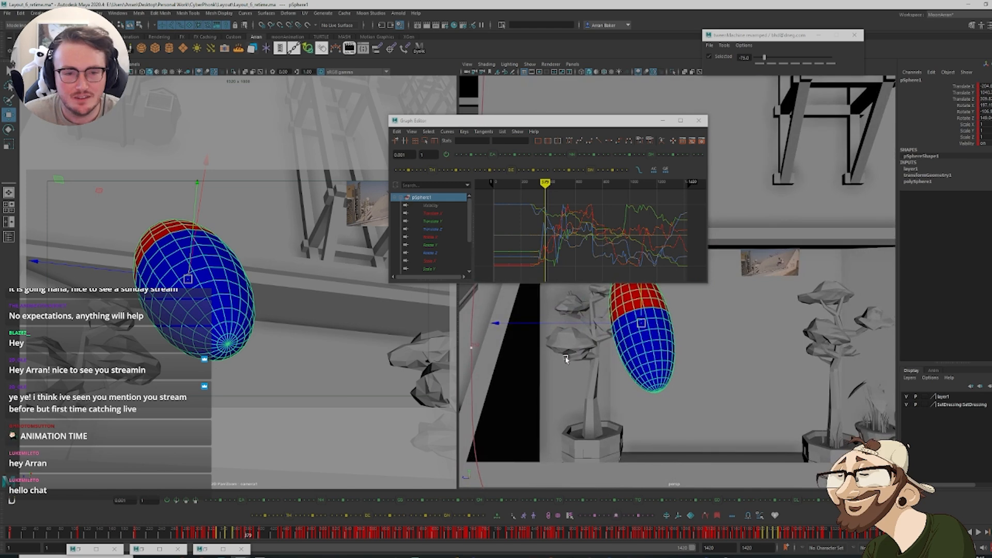
key(comma)
key(comma)
key(comma)
key(period)
key(period)
key(period)
key(period)
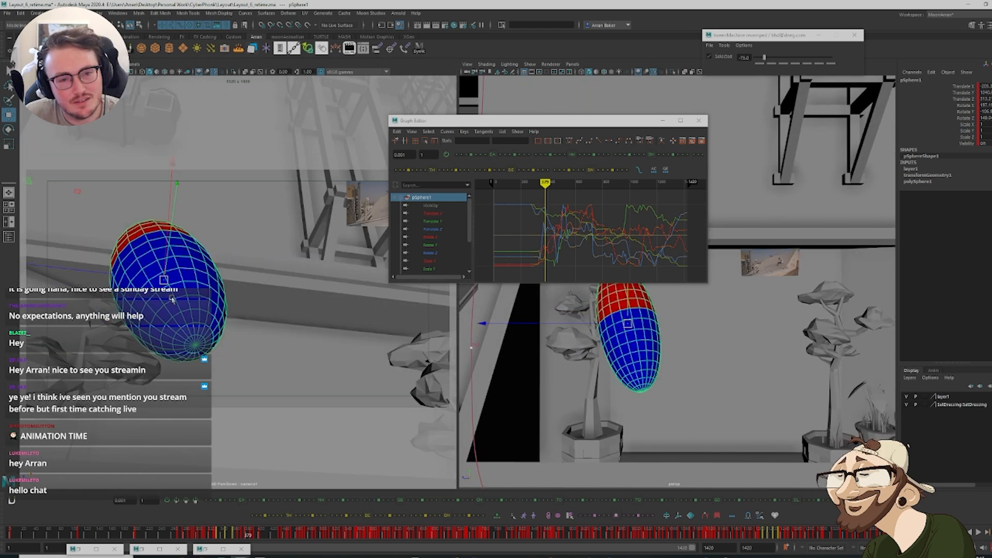
key(comma)
key(period)
Adjust the sphere's position in the perspective view at frame 379 and review its motion across the surrounding keys
alt+drag(689, 357, 844, 429)
drag(747, 336, 768, 349)
key(period)
key(period)
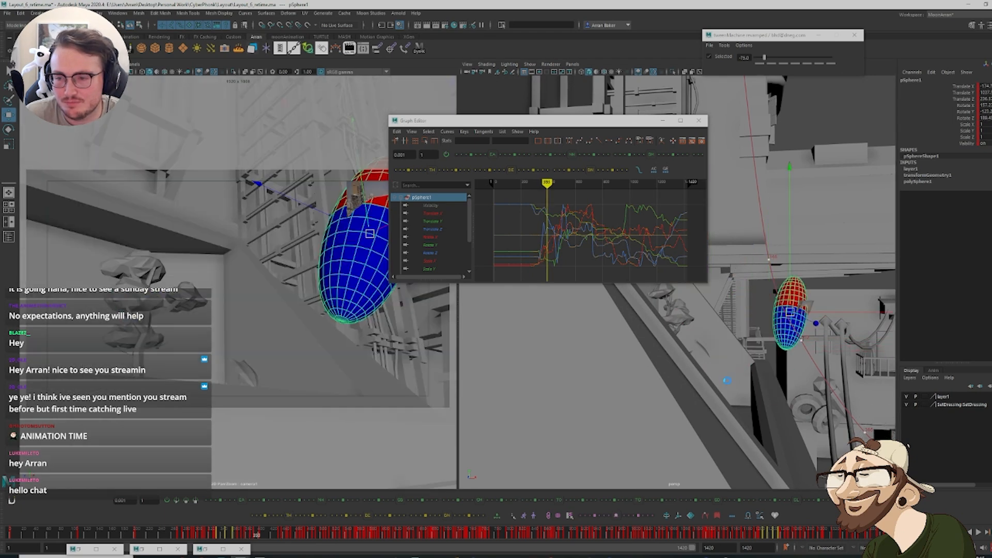
key(period)
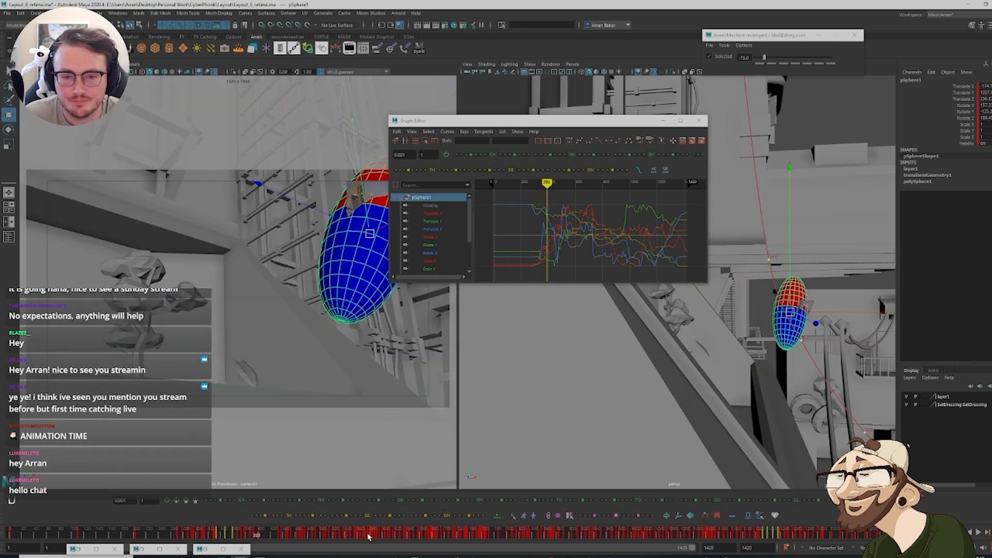
mouse_move(225, 538)
mouse_down()
mouse_move(245, 539)
mouse_move(201, 540)
mouse_move(240, 553)
mouse_up()
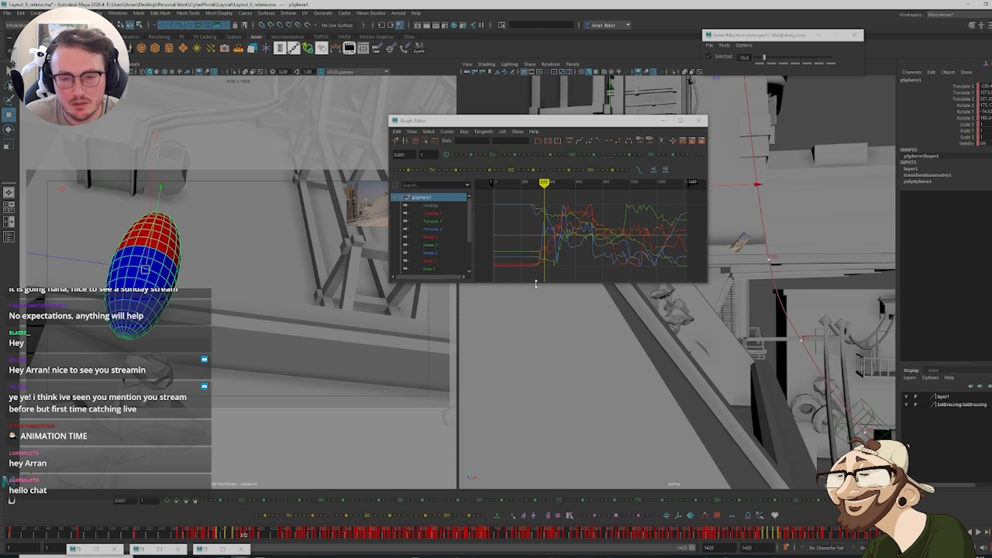
Try to raise the sphere's Rotate X key at frame 373 to reduce the dip in its curve
click(430, 238)
key(f)
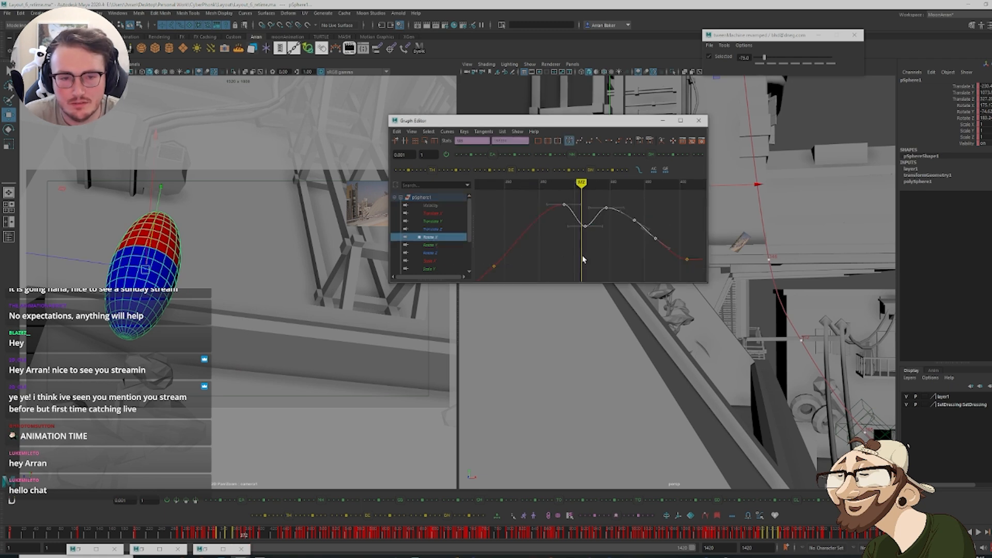
drag(583, 257, 593, 224)
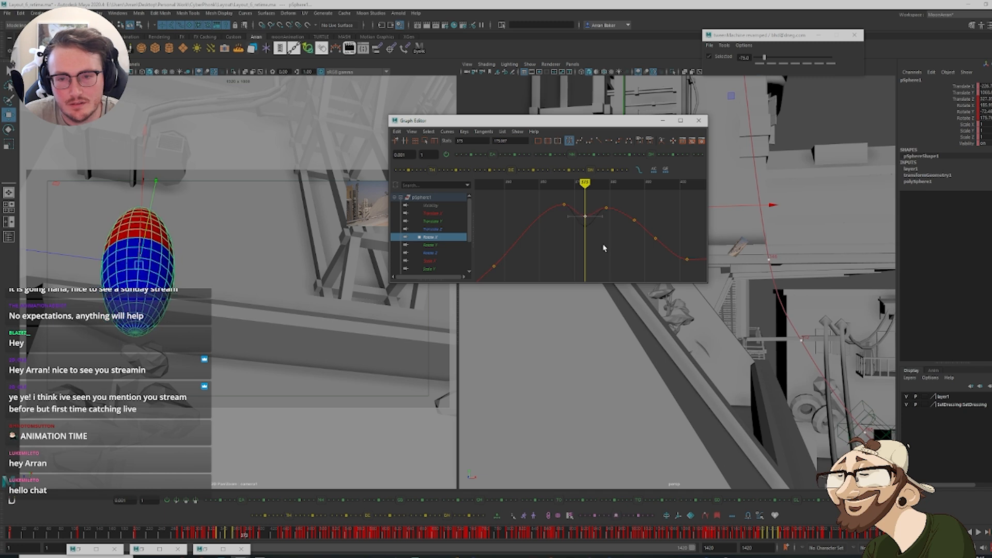
Add a key at frame 373 on the camera's Rotate X curve, raise it slightly, and scrub the surrounding frames to check the framing
click(874, 443)
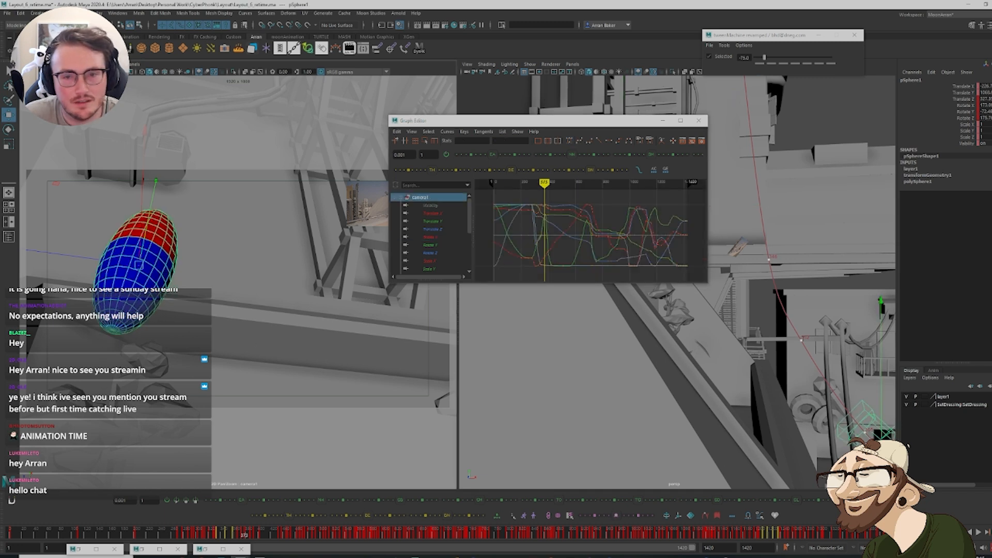
click(433, 236)
drag(575, 190, 576, 191)
key(f)
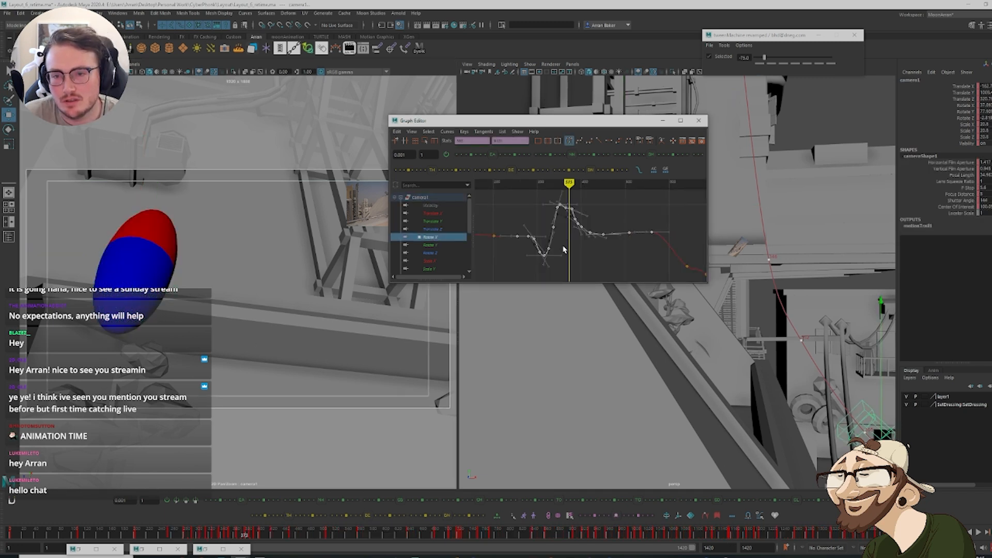
click(567, 252)
drag(562, 247, 574, 207)
key(f)
click(576, 258)
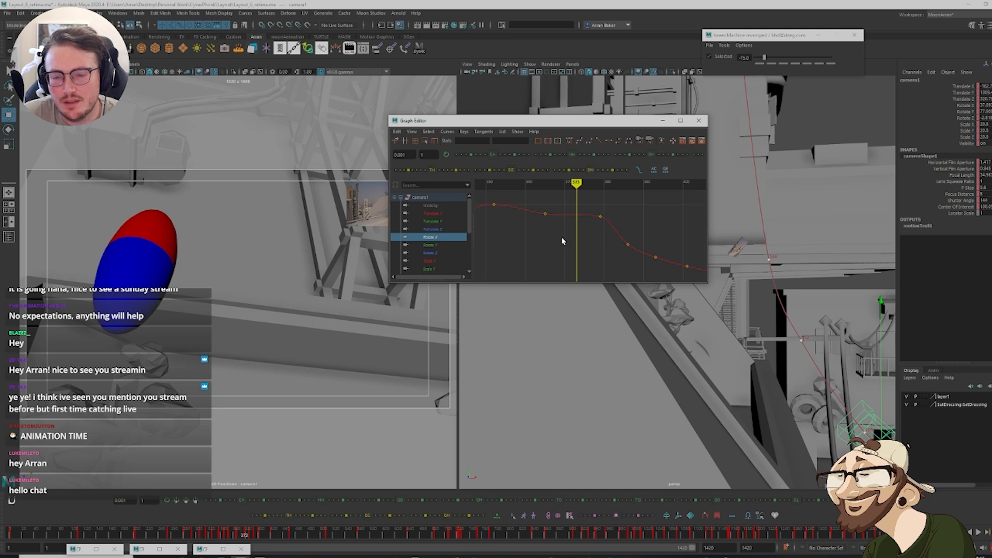
middle_drag(579, 238, 579, 234)
key(comma)
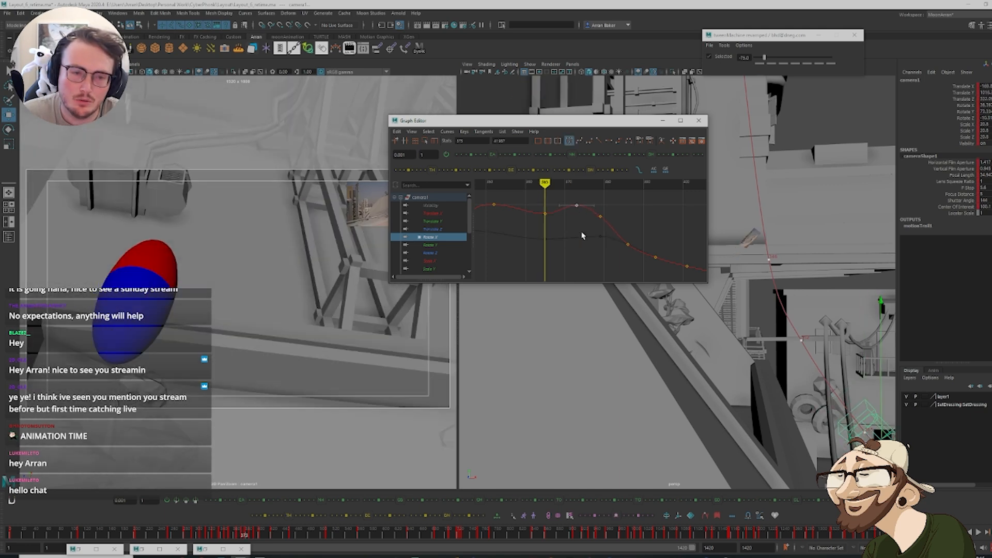
mouse_move(243, 530)
mouse_down()
mouse_move(230, 532)
mouse_move(245, 538)
mouse_up()
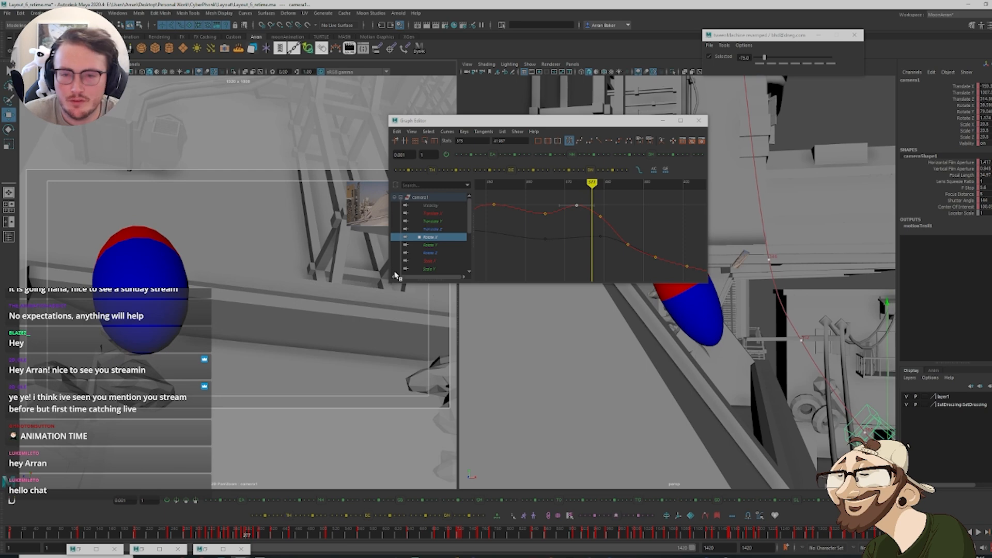
Isolate the camera's Translate Z curve and slightly raise its keys at frames 373 and 379
click(442, 214)
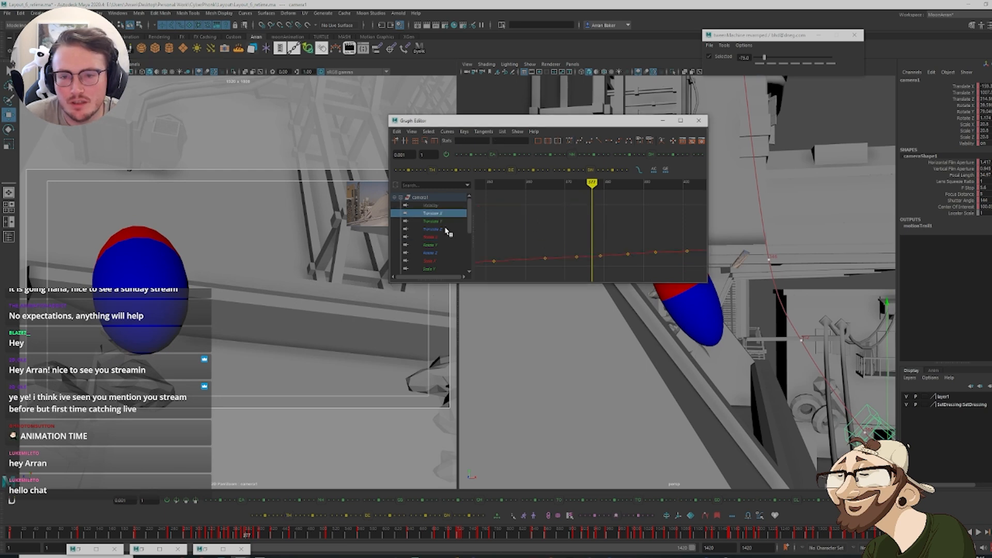
click(446, 229)
key(f)
scroll(594, 260, down, 4)
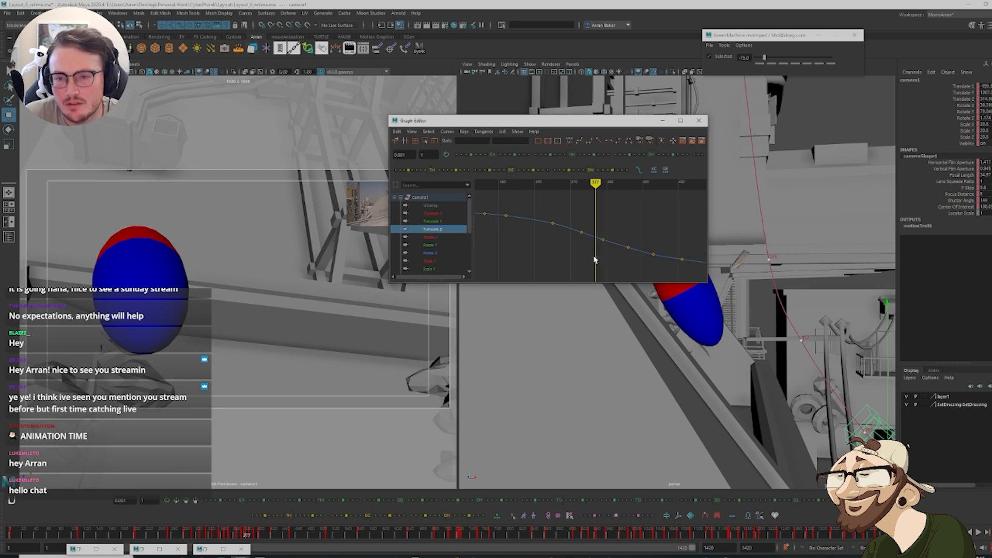
scroll(594, 261, up, 2)
key(comma)
key(comma)
key(comma)
key(period)
key(period)
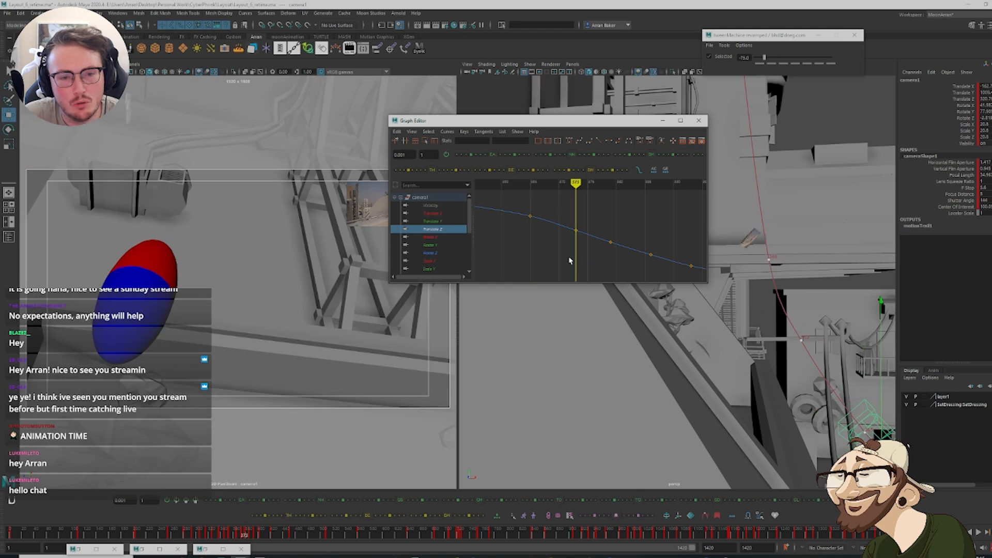
click(577, 229)
shift+middle_drag(584, 219, 587, 214)
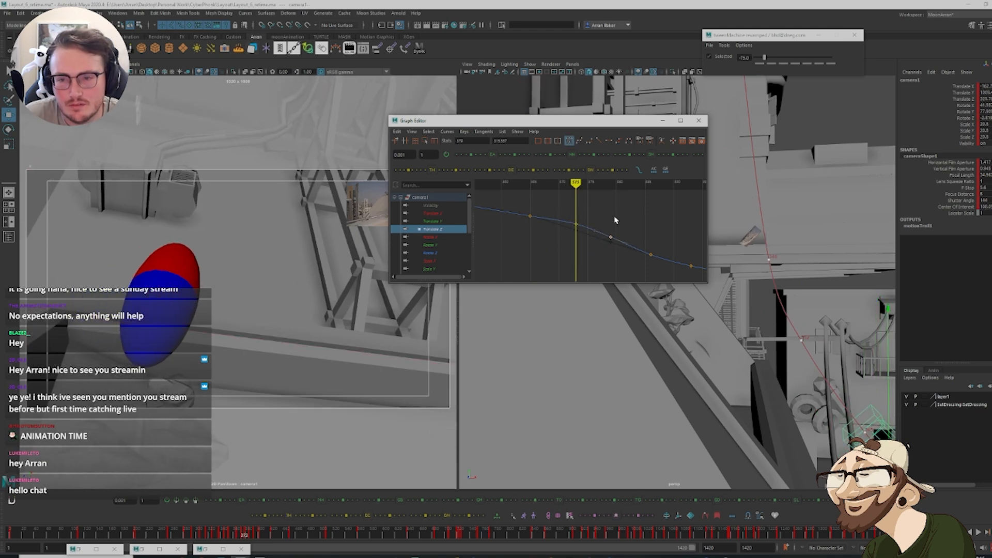
Check the framing up to frame 385, then further raise the camera's Translate Z key at frame 379 and the following key at about frame 386
key(alt+period)
key(alt+period)
key(alt+period)
key(alt+period)
key(alt+period)
key(alt+period)
key(alt+period)
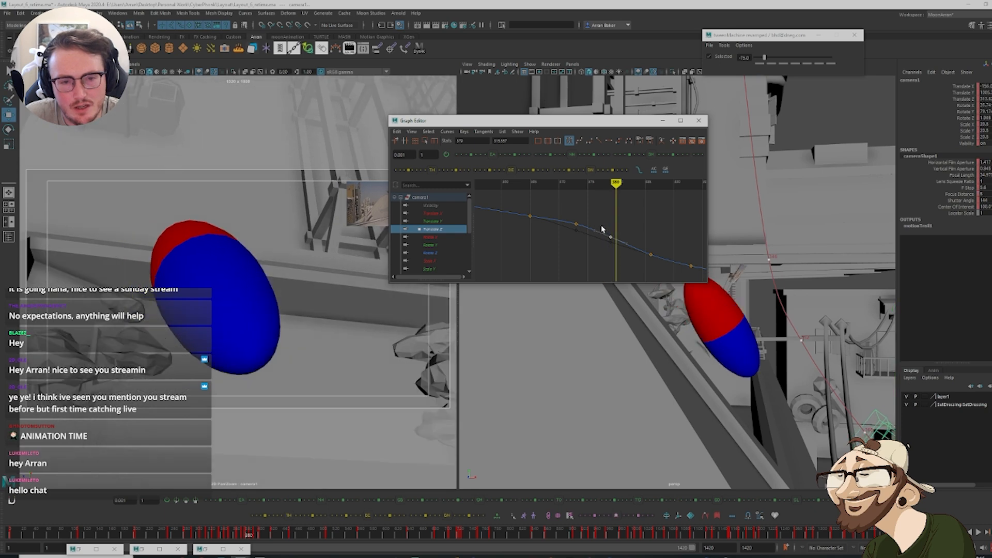
key(alt+period)
key(alt+period)
key(alt+period)
key(alt+period)
key(alt+period)
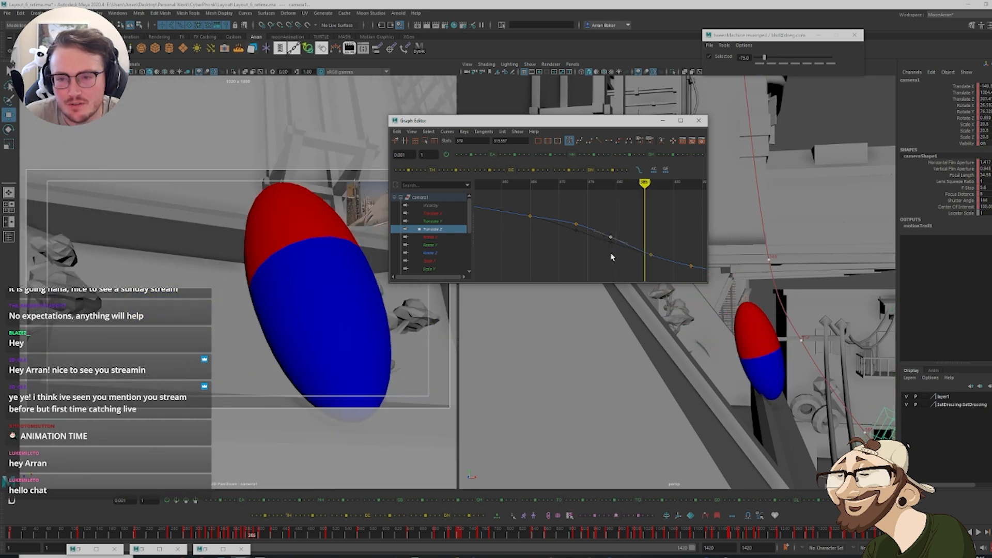
shift+middle_drag(612, 257, 613, 246)
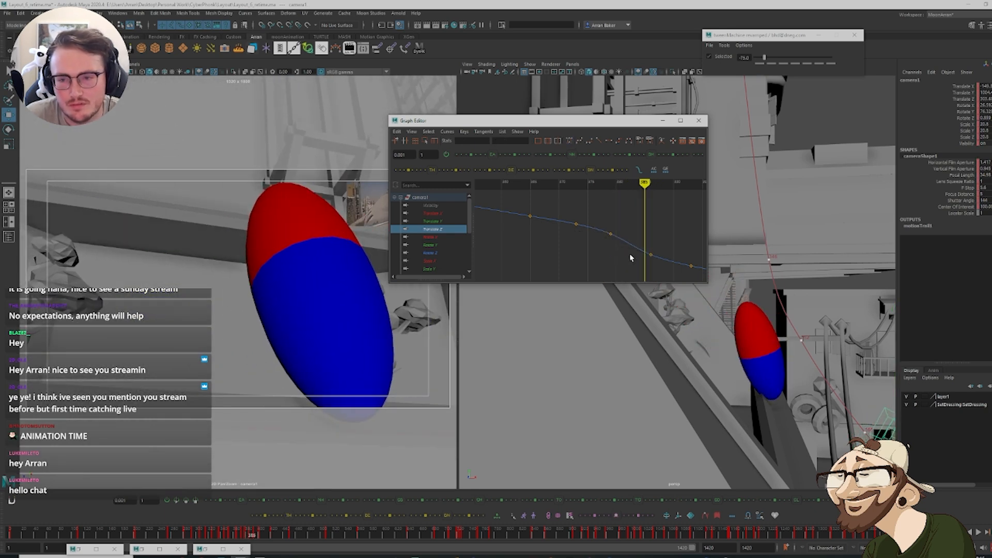
alt+middle_drag(666, 244, 579, 231)
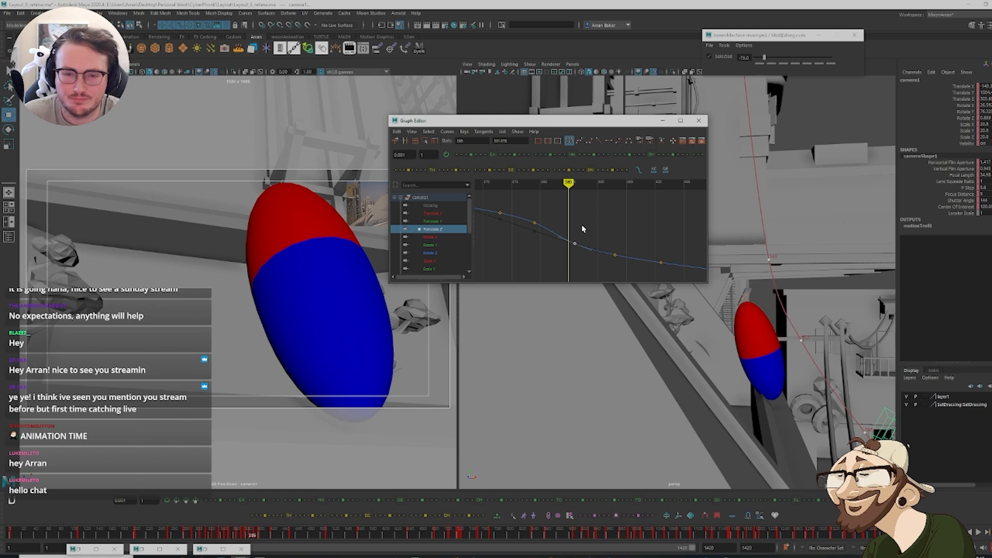
Step through the frames around 385 to 391 and play back the preceding section to check the camera's motion
key(alt+period)
key(alt+period)
key(alt+period)
key(alt+period)
key(alt+comma)
key(alt+comma)
key(alt+comma)
key(alt+comma)
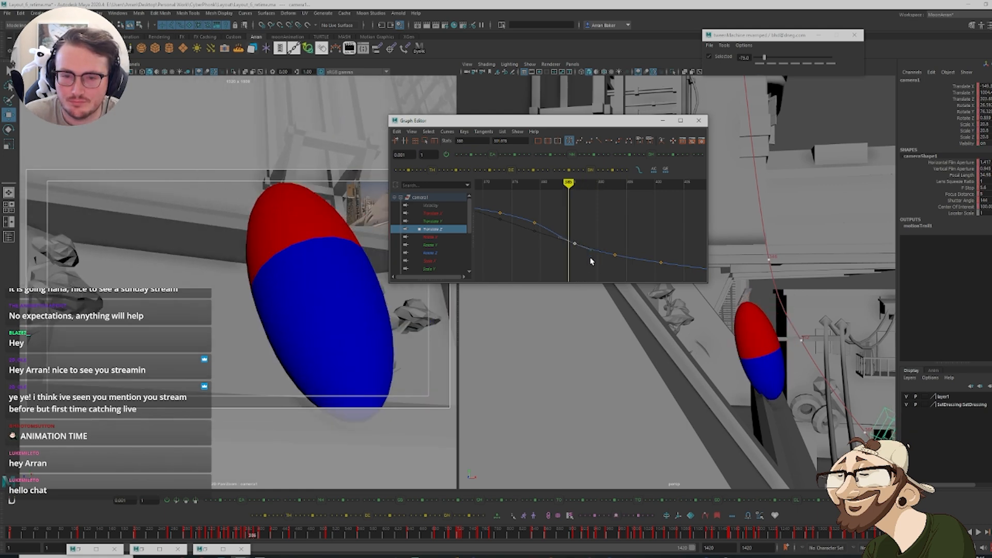
key(alt+period)
key(alt+period)
key(alt+period)
key(alt+period)
key(alt+period)
key(alt+period)
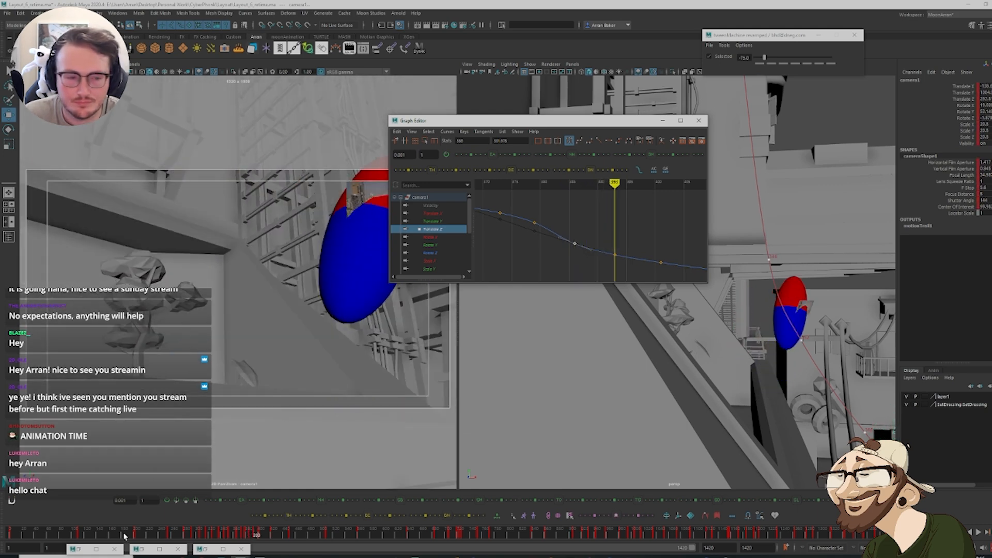
mouse_move(164, 532)
mouse_down()
mouse_move(256, 553)
mouse_move(234, 553)
mouse_move(228, 535)
mouse_move(236, 539)
mouse_up()
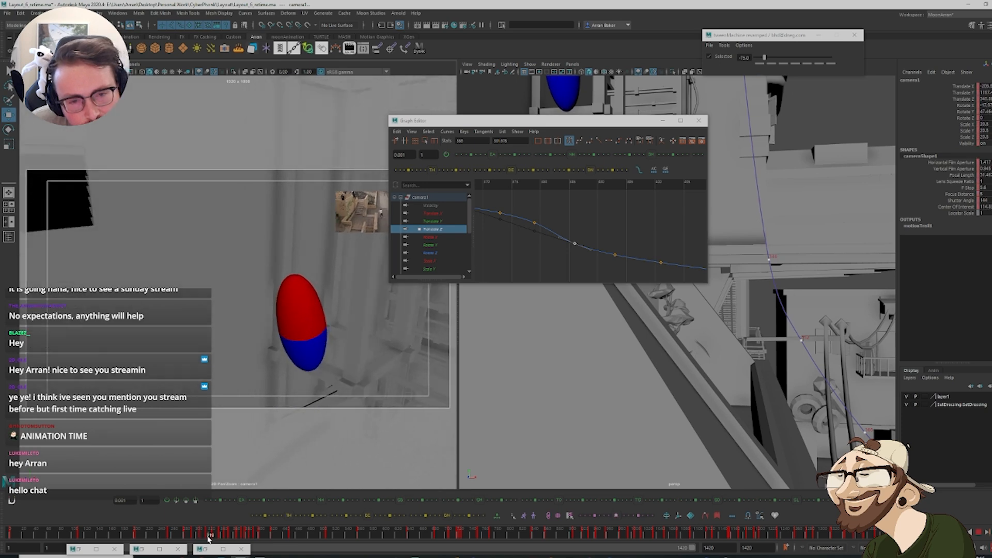
Select the sphere and tween its Translate Z keys around frame 362 into a smoother rounded arc
click(184, 318)
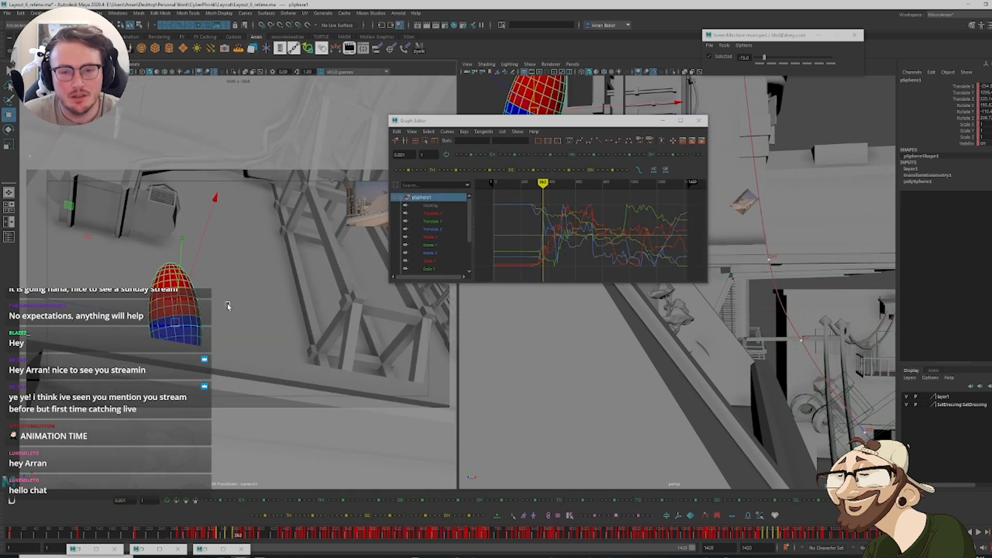
click(433, 230)
drag(531, 220, 558, 194)
key(f)
key(f)
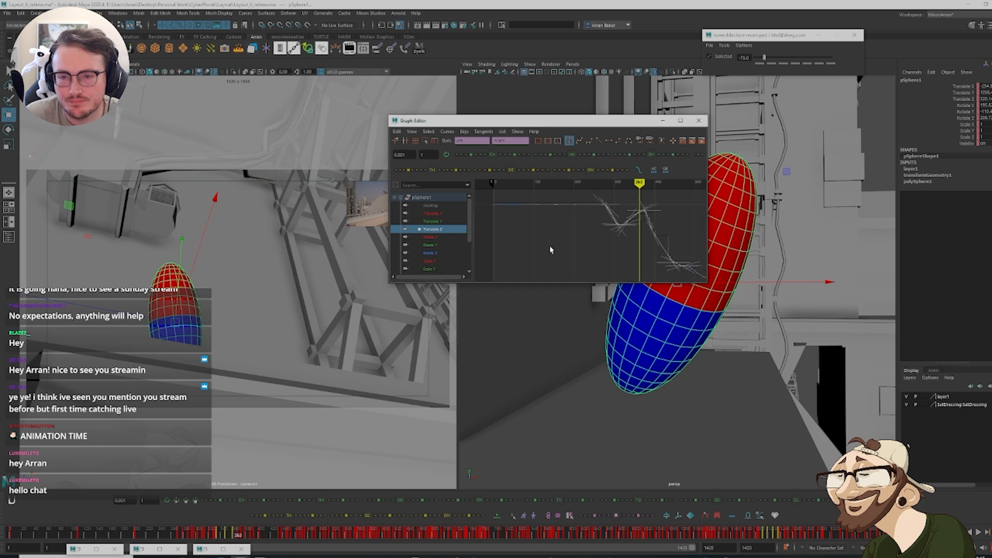
click(604, 255)
drag(605, 255, 653, 201)
key(f)
click(605, 242)
key(f)
drag(604, 241, 645, 199)
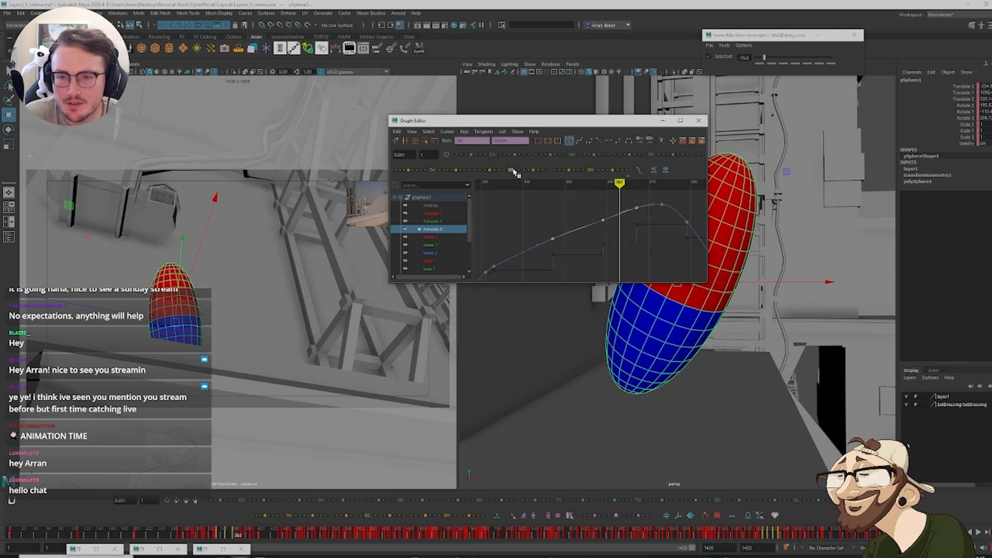
drag(514, 172, 525, 174)
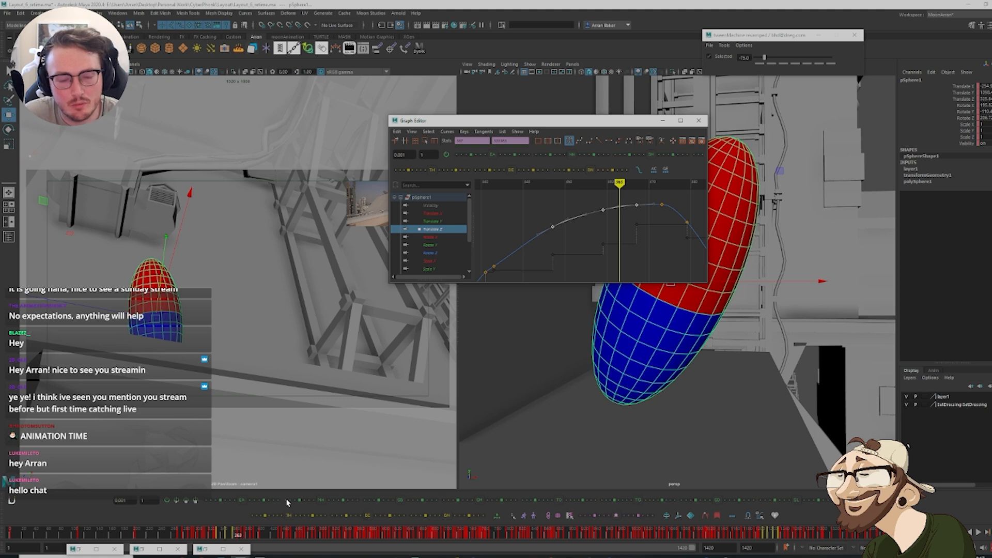
Play back the shot up to frame 420 to review the sphere's smoothed path
mouse_move(216, 534)
mouse_down()
mouse_move(233, 537)
mouse_move(175, 534)
mouse_move(237, 555)
mouse_move(257, 555)
mouse_move(222, 556)
mouse_move(254, 533)
mouse_move(205, 534)
mouse_move(259, 534)
mouse_up()
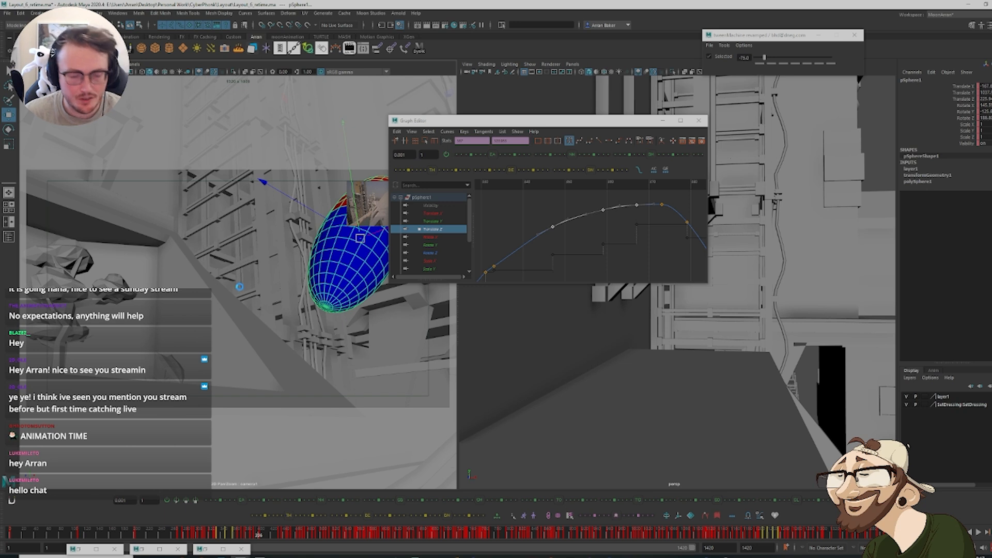
click(548, 262)
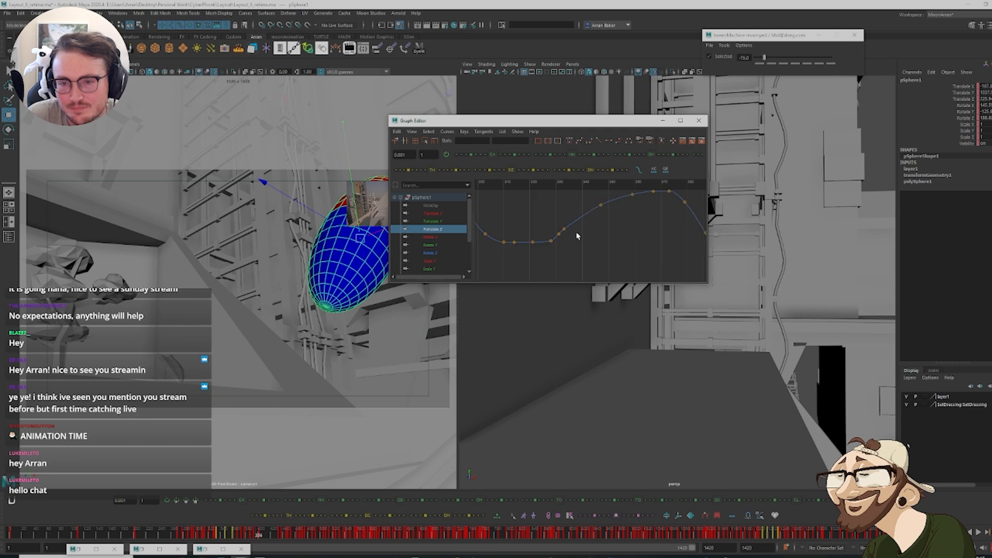
alt+middle_drag(577, 236, 526, 259)
click(253, 532)
key(alt+v)
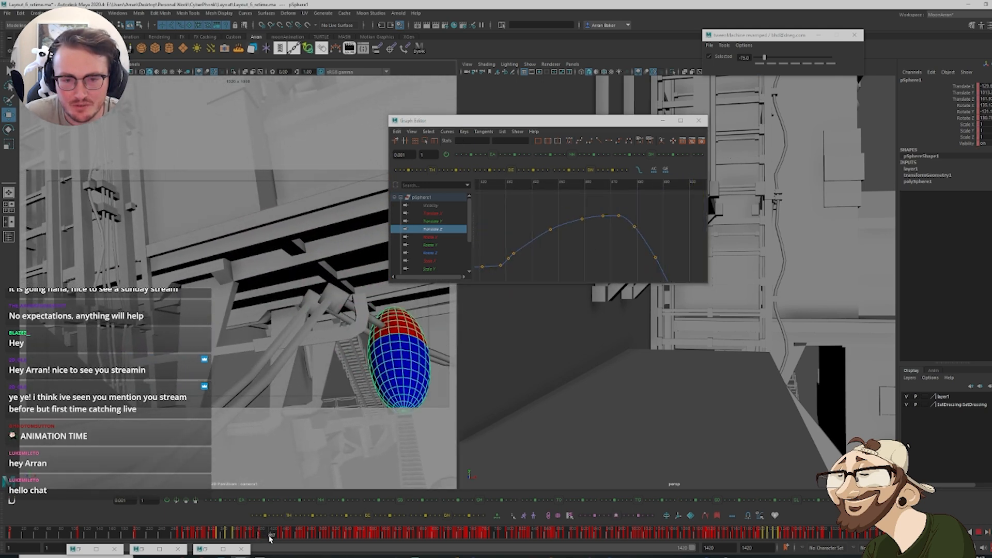
mouse_move(270, 539)
mouse_down()
mouse_move(279, 539)
mouse_move(252, 543)
mouse_move(312, 554)
mouse_move(270, 554)
mouse_up()
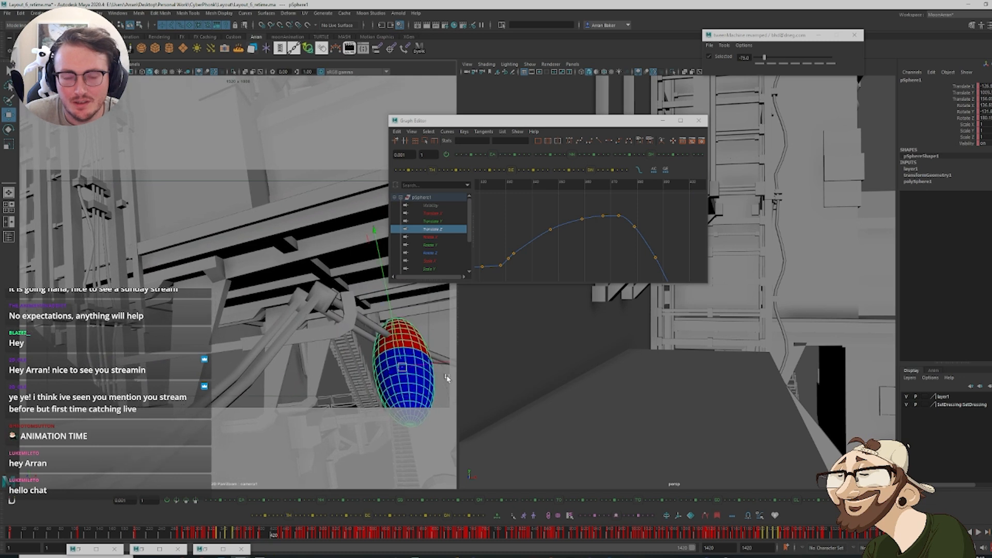
Examine the sphere's Translate Z curve from about frame 390 to 440 by stepping between its keys
click(441, 213)
click(441, 229)
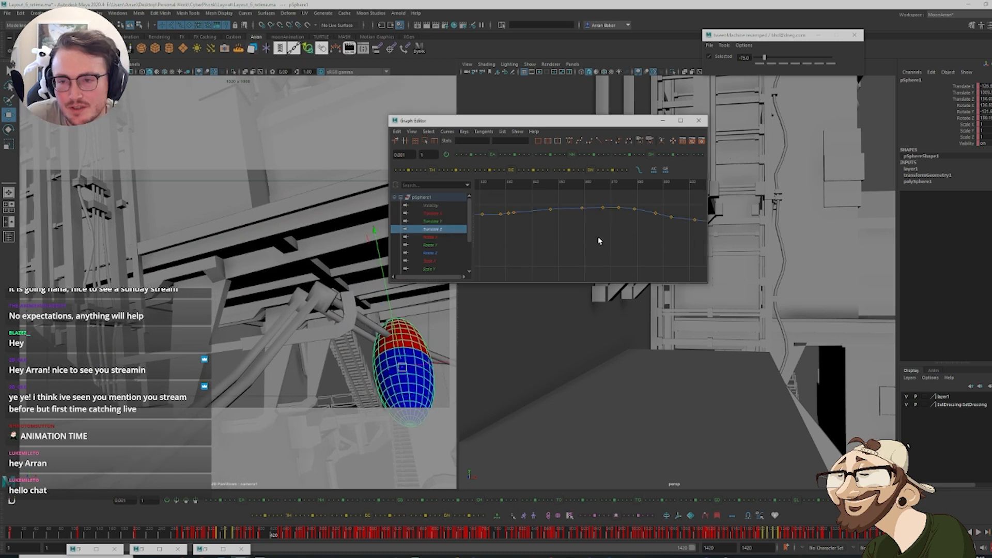
key(a)
drag(538, 243, 565, 214)
key(f)
click(548, 247)
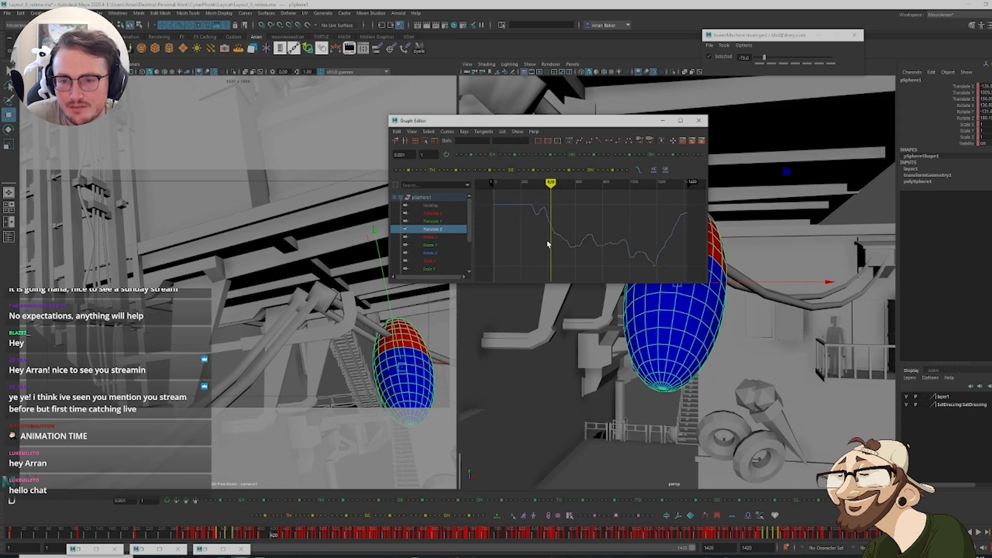
scroll(548, 244, up, 5)
drag(512, 249, 478, 191)
key(f)
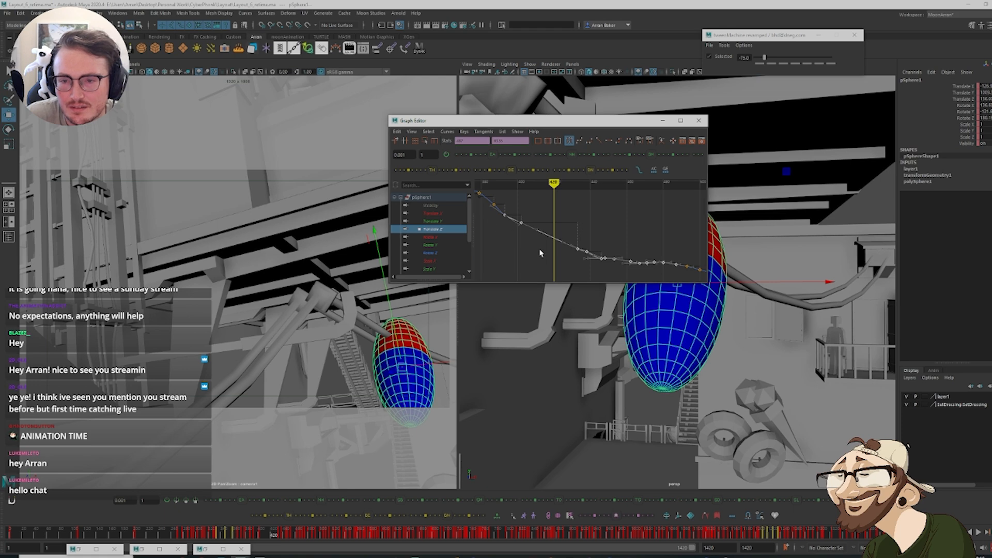
click(523, 258)
alt+middle_drag(520, 254, 531, 252)
key(comma)
key(comma)
key(comma)
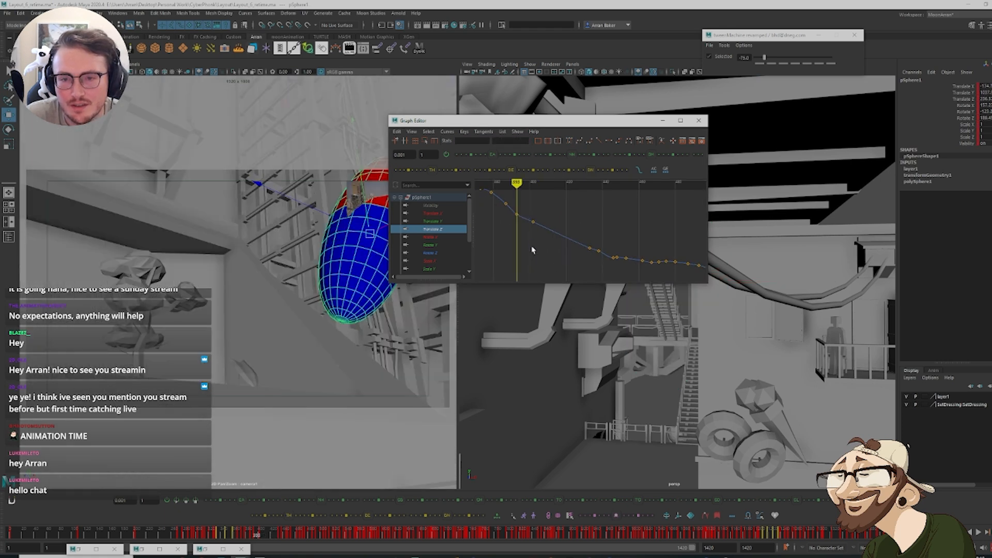
key(period)
key(period)
drag(524, 236, 538, 221)
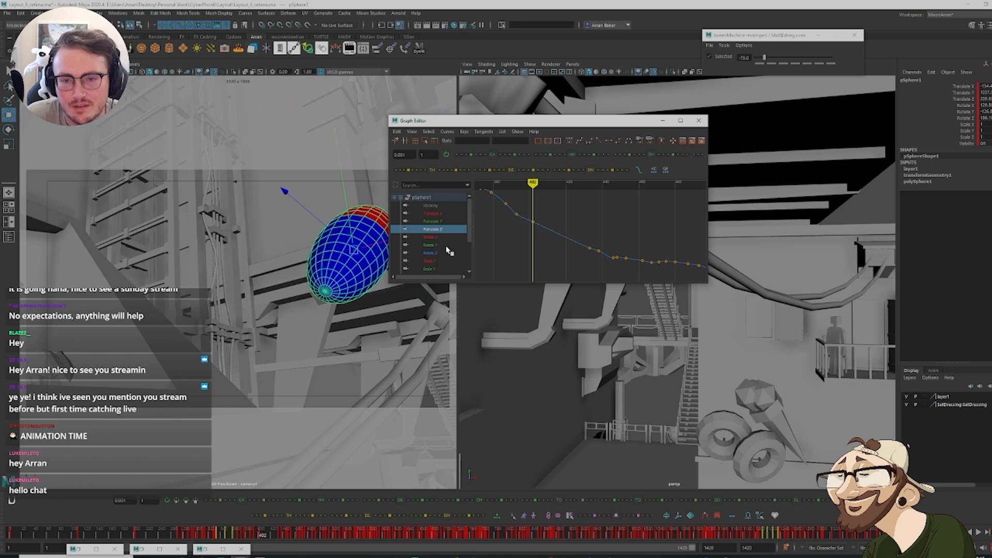
Select the camera and blend its Translate X and Translate Z keys at frame 420 toward the following keys
click(27, 72)
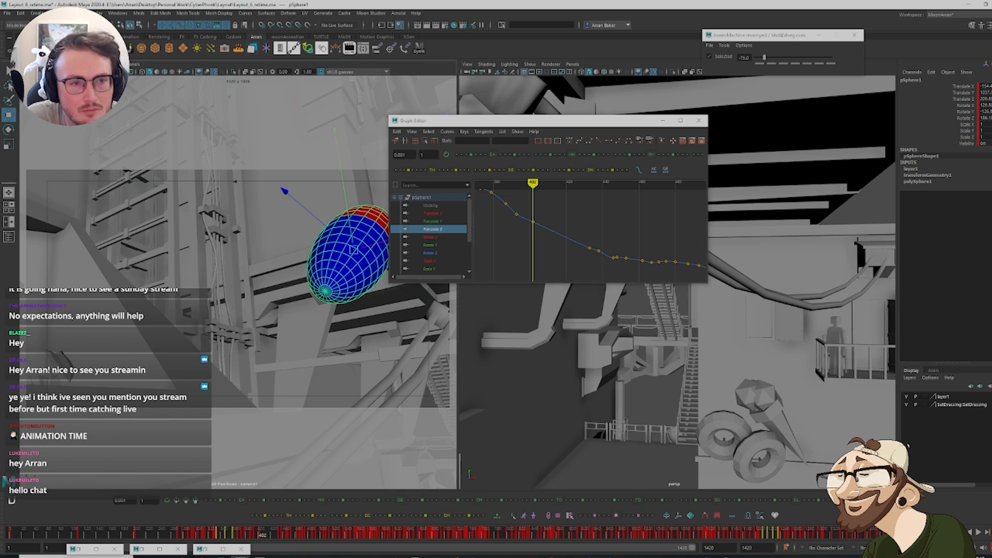
click(439, 230)
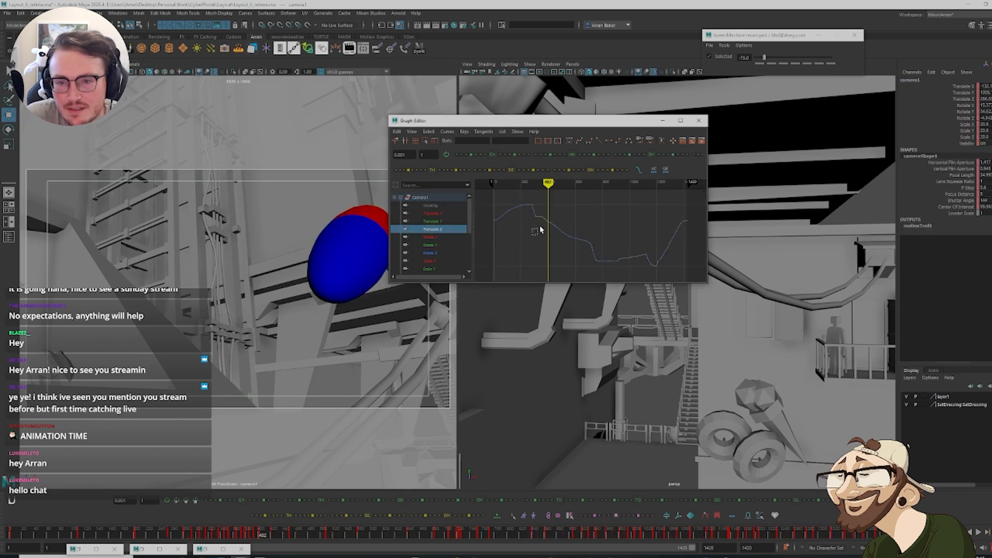
drag(532, 214, 560, 236)
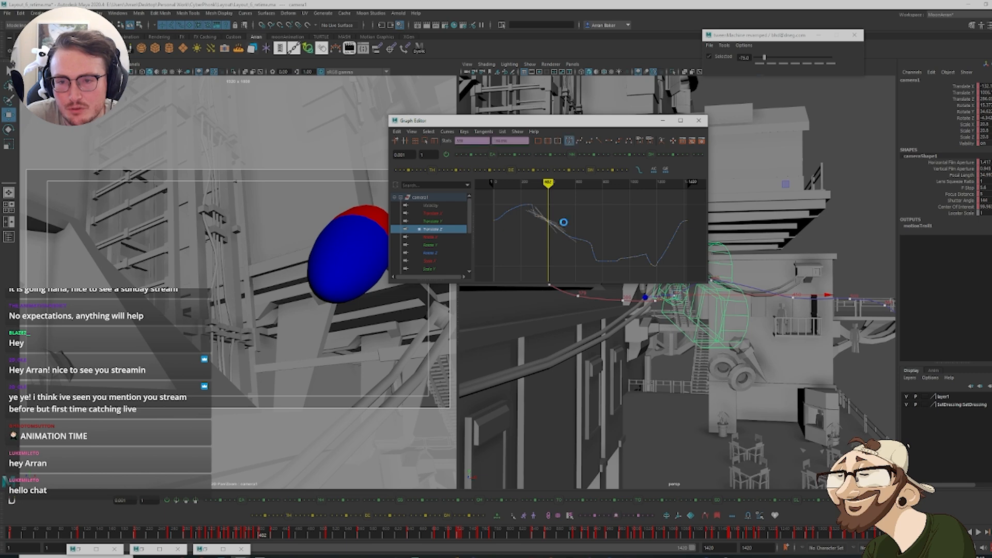
key(f)
alt+shift+right_drag(582, 239, 573, 235)
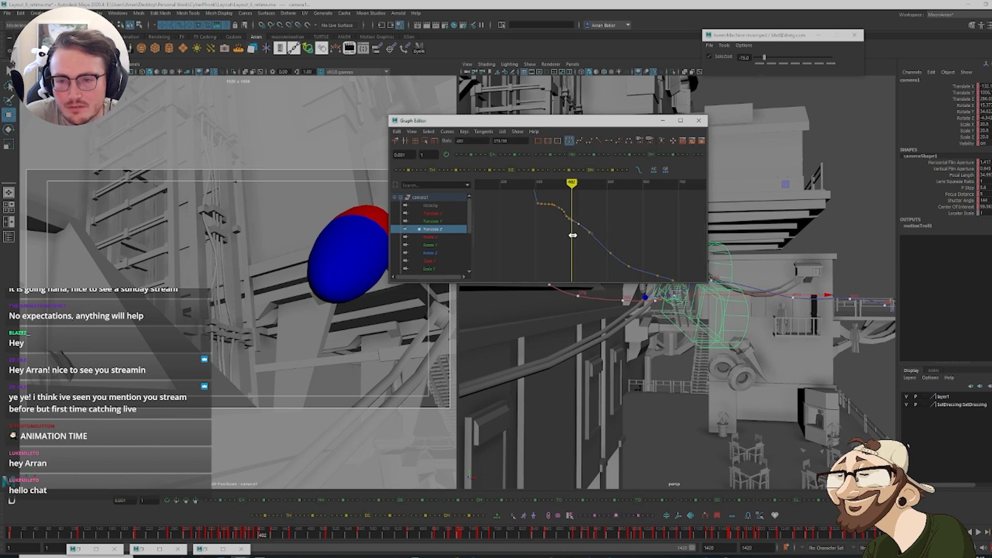
click(563, 250)
key(comma)
key(comma)
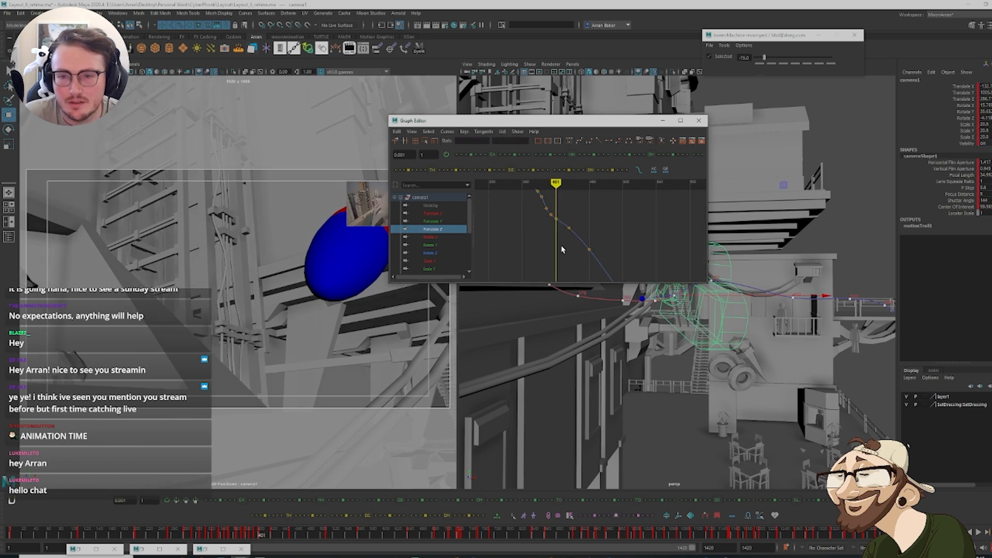
key(period)
key(period)
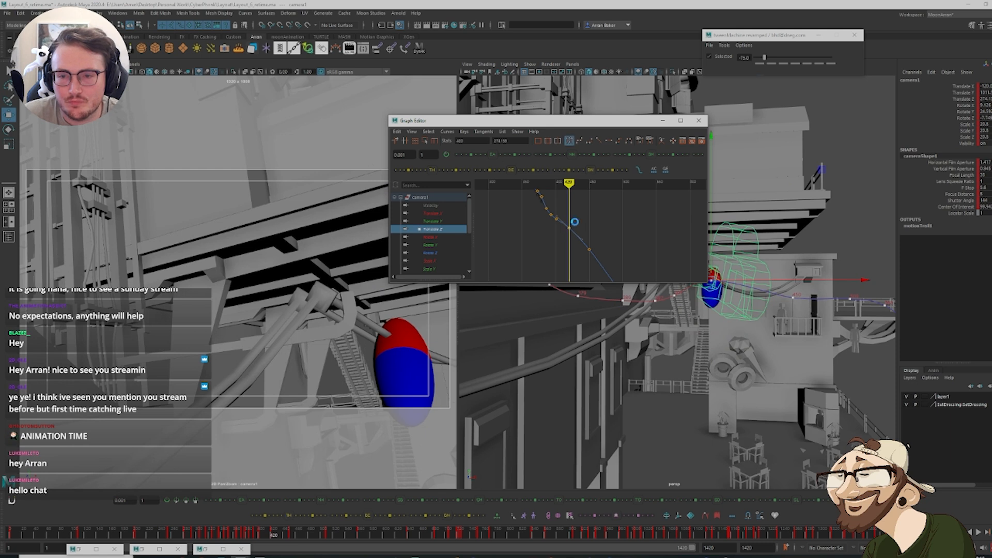
ctrl+click(442, 214)
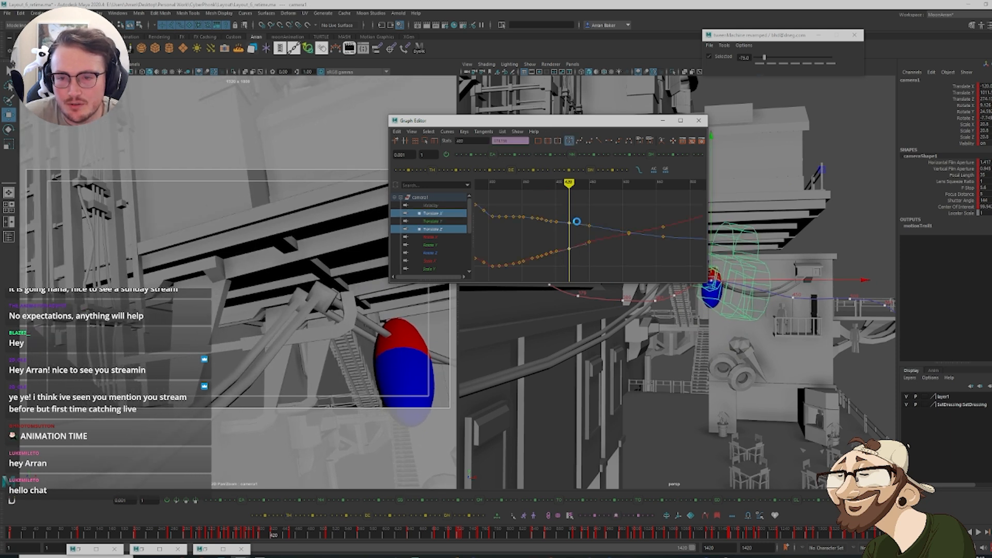
click(631, 155)
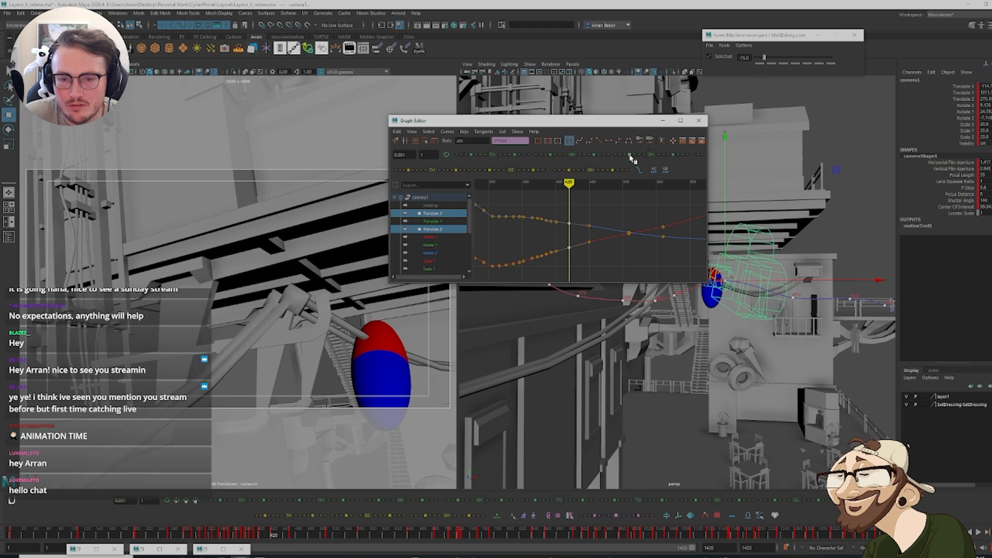
click(641, 250)
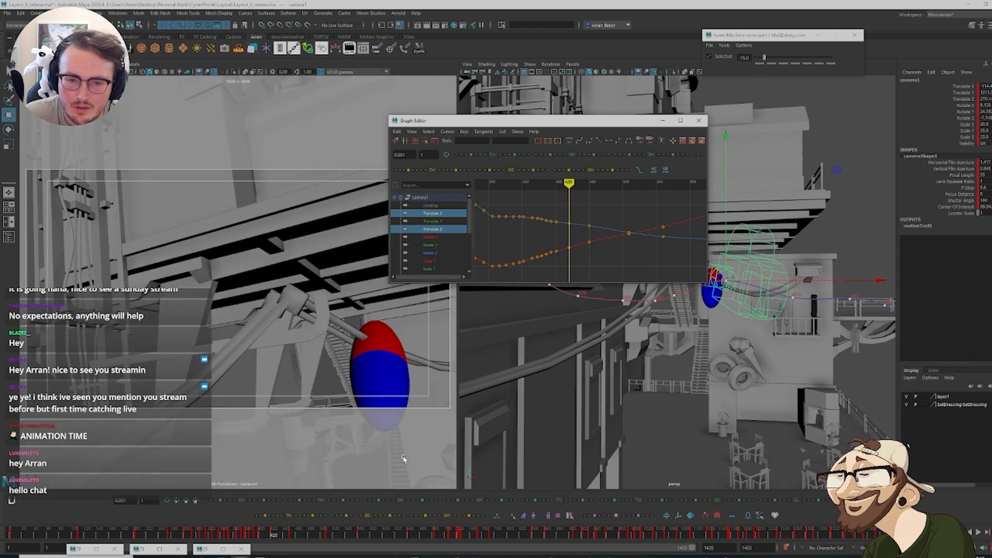
Play back the shot from frame 362 to review the adjusted camera move
mouse_move(253, 534)
mouse_down()
mouse_move(285, 540)
mouse_move(235, 540)
mouse_up()
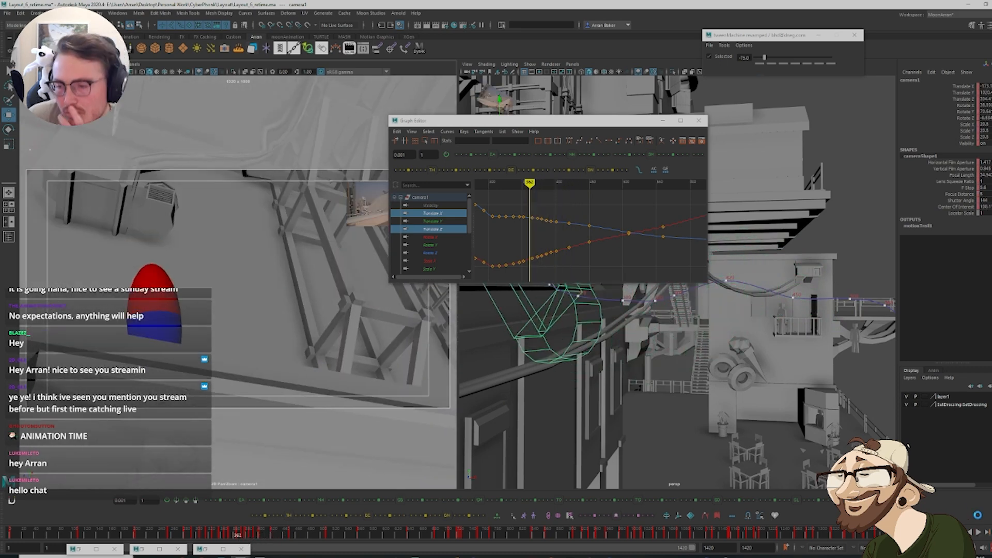
click(978, 534)
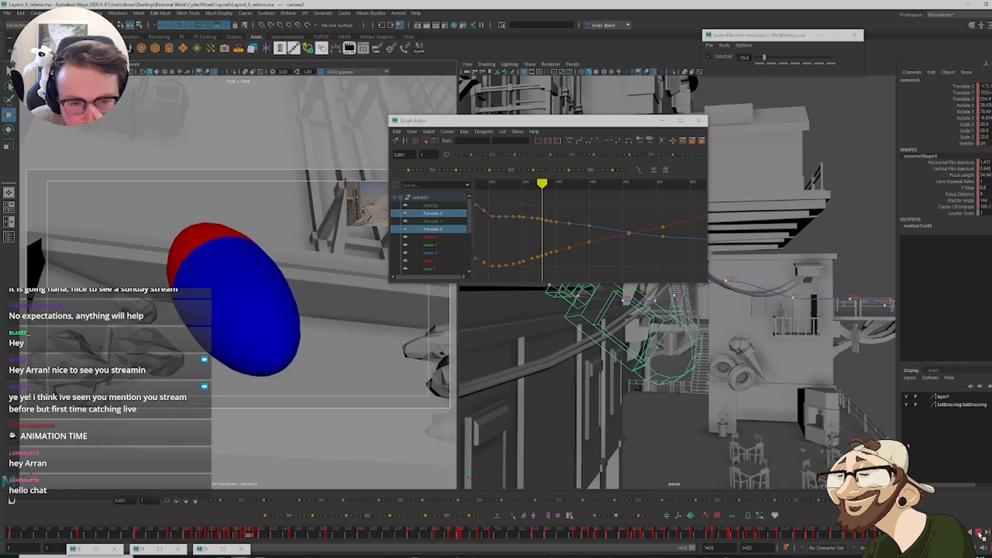
Examine the camera's Translate X and Translate Z curves around frame 422, stepping back through the keys to frame 373
click(979, 534)
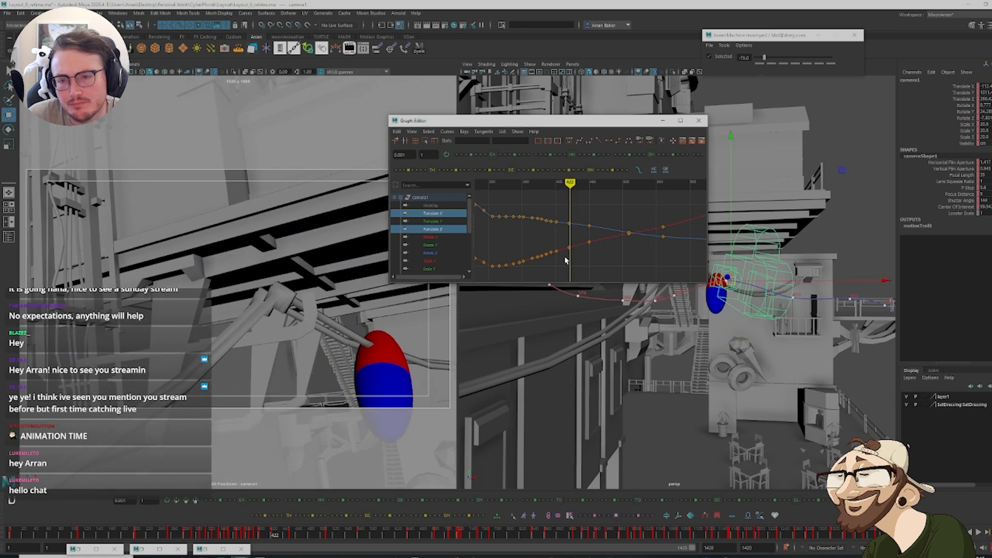
drag(562, 219, 560, 258)
key(a)
key(f)
click(545, 233)
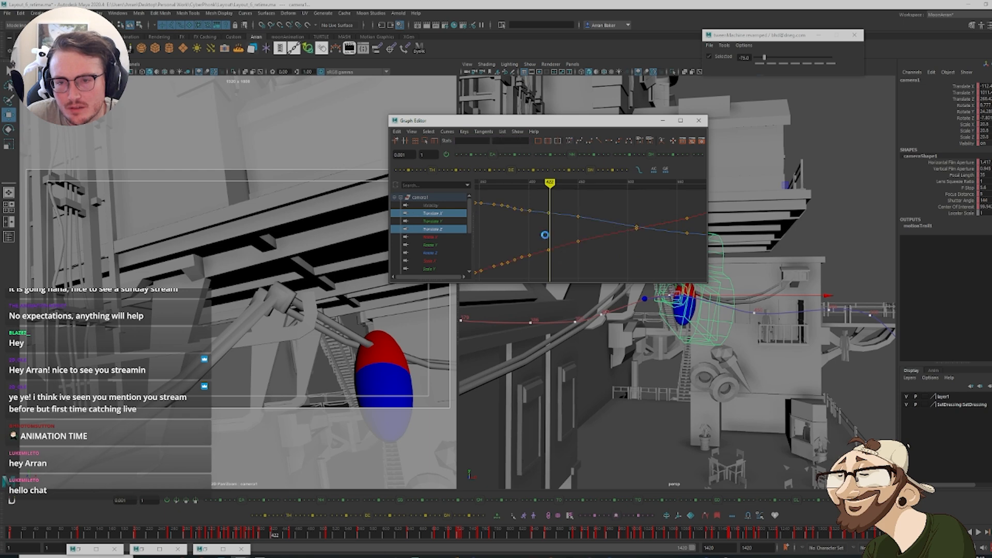
alt+middle_drag(544, 233, 573, 249)
scroll(585, 252, up, 2)
scroll(572, 256, up, 2)
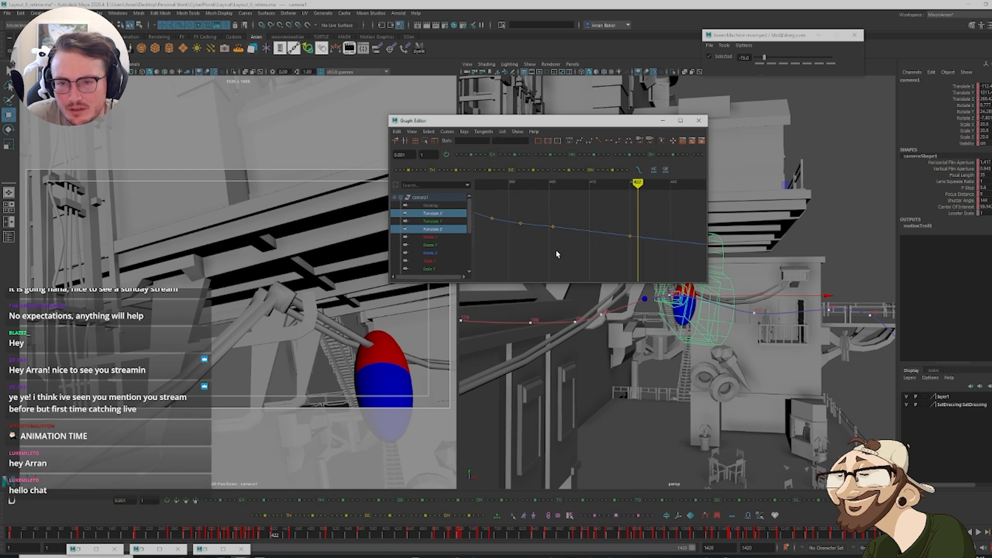
scroll(562, 248, down, 2)
key(comma)
key(comma)
key(comma)
key(comma)
key(comma)
key(comma)
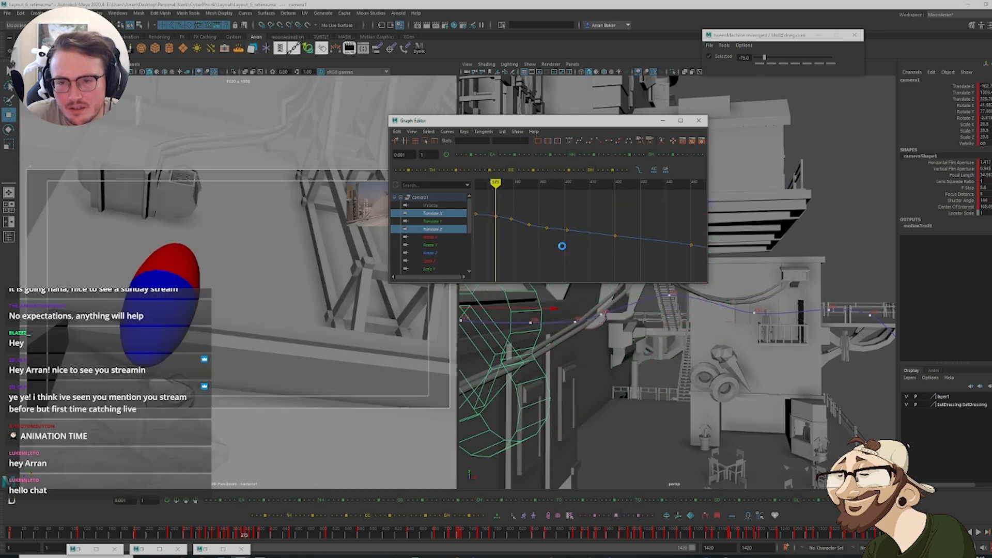
Raise the camera's Translate Z key at frame 386 slightly and fine-tune the Translate Z key at frame 401
key(period)
key(period)
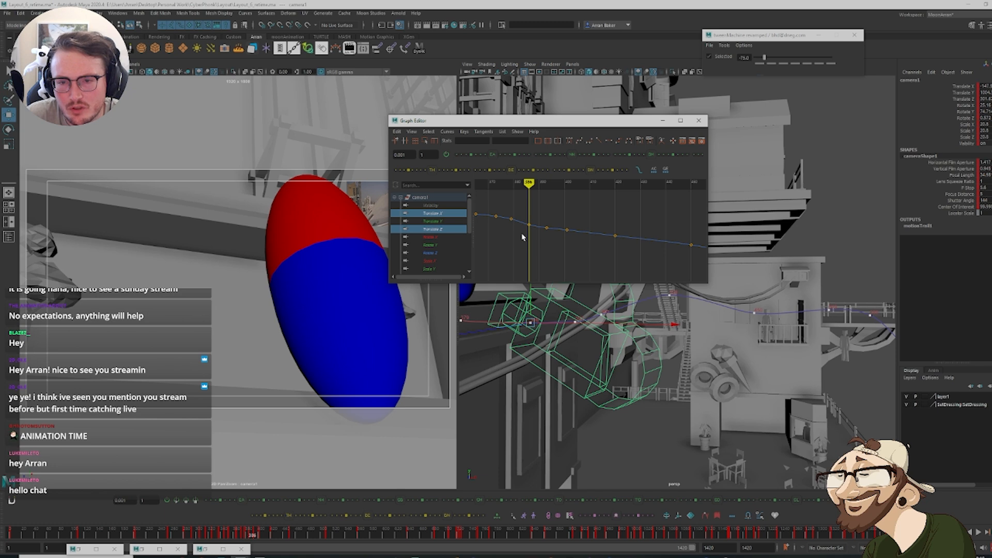
shift+middle_drag(536, 232, 534, 235)
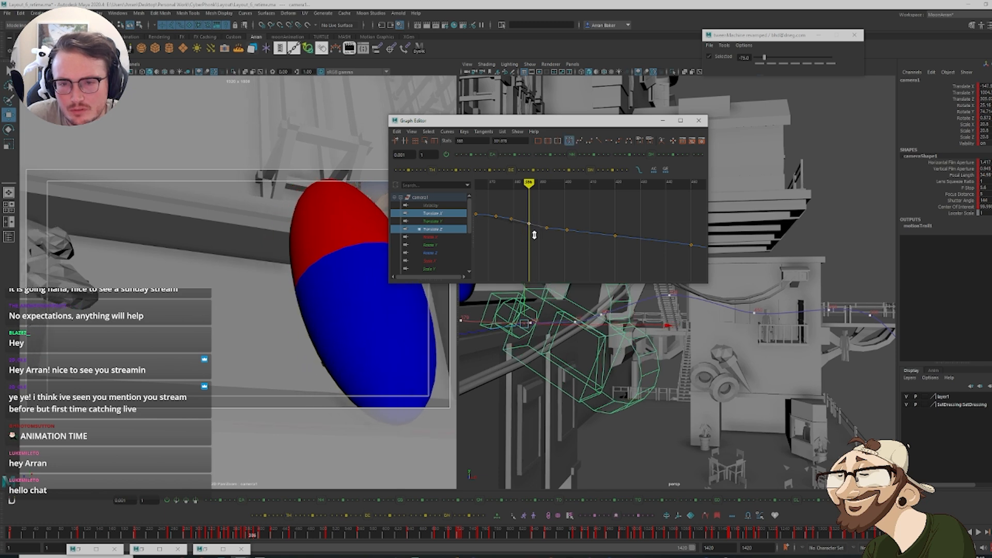
drag(537, 243, 561, 219)
key(f)
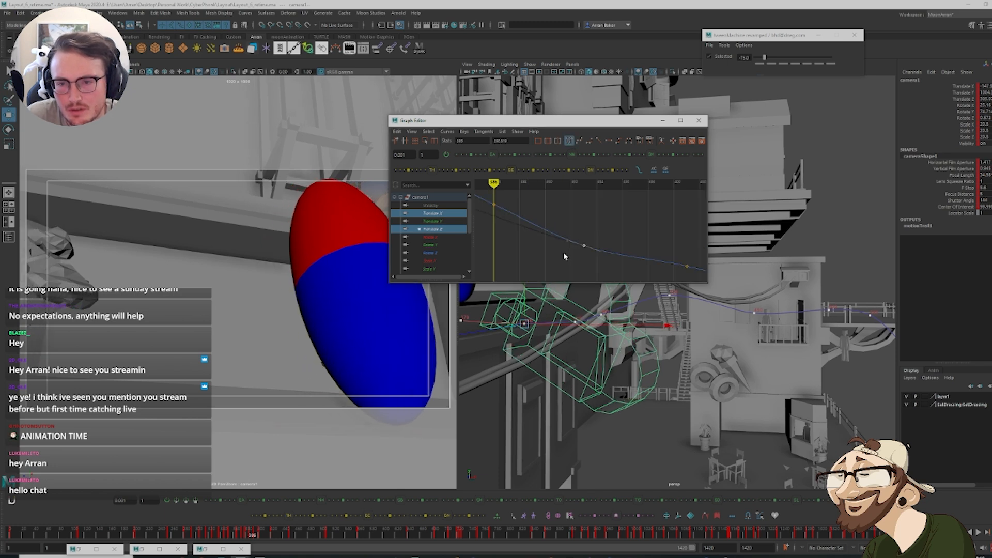
scroll(564, 256, down, 2)
scroll(631, 261, down, 2)
alt+middle_drag(633, 262, 571, 241)
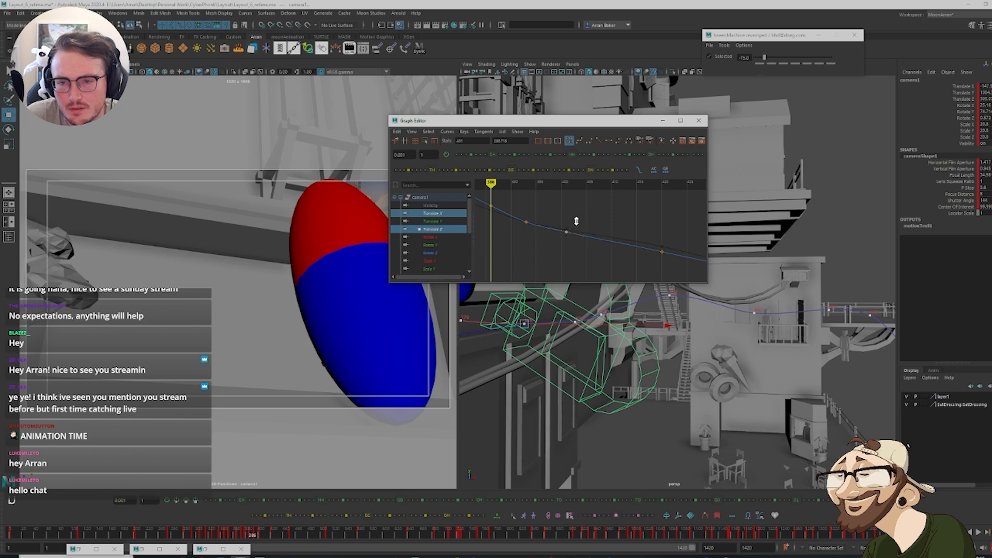
click(579, 222)
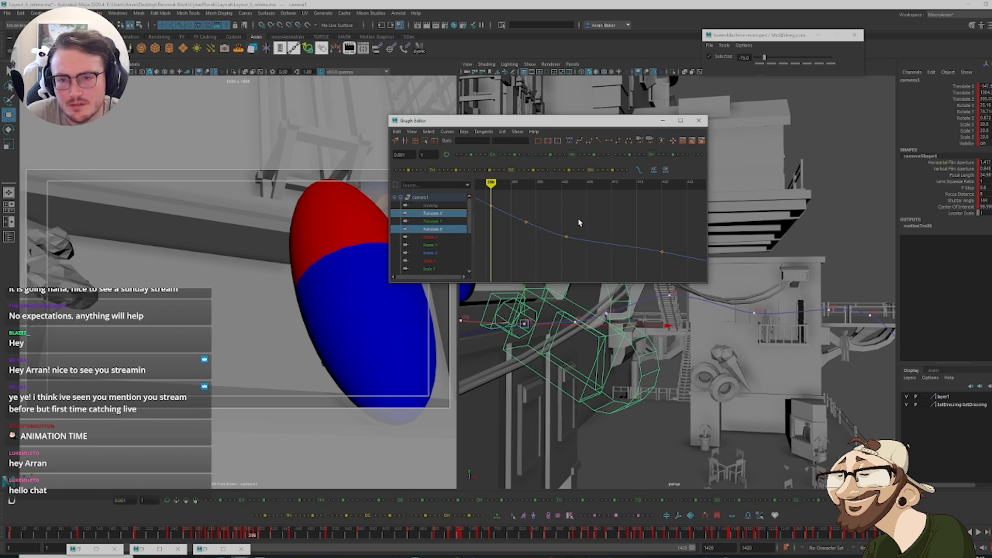
Go to frame 420 and move the Graph Editor clear of the camera view
key(period)
key(period)
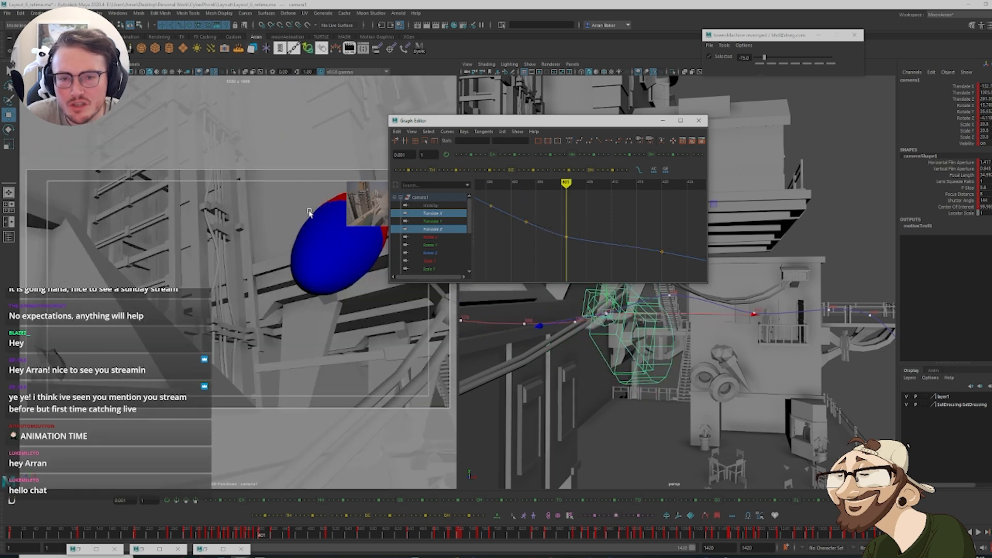
key(period)
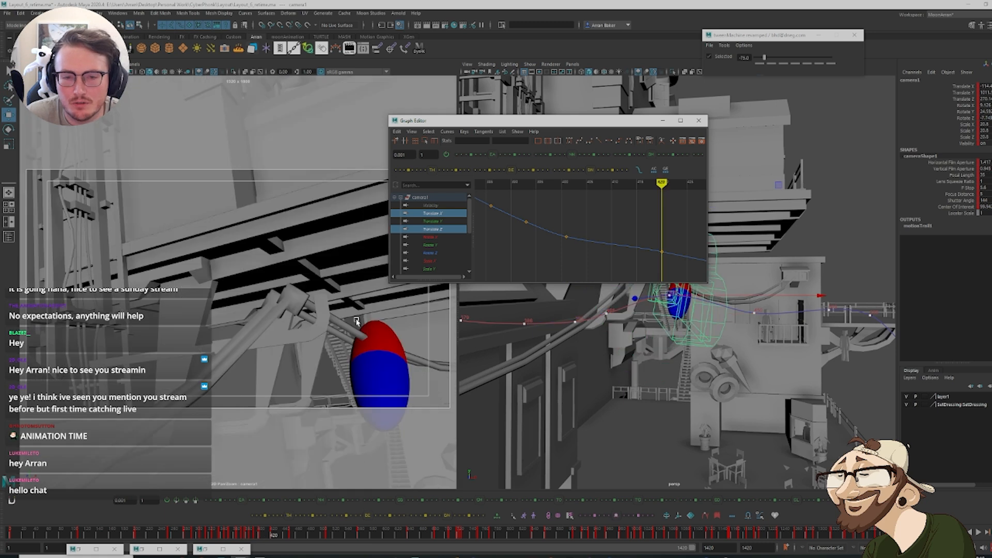
alt+middle_drag(663, 230, 613, 213)
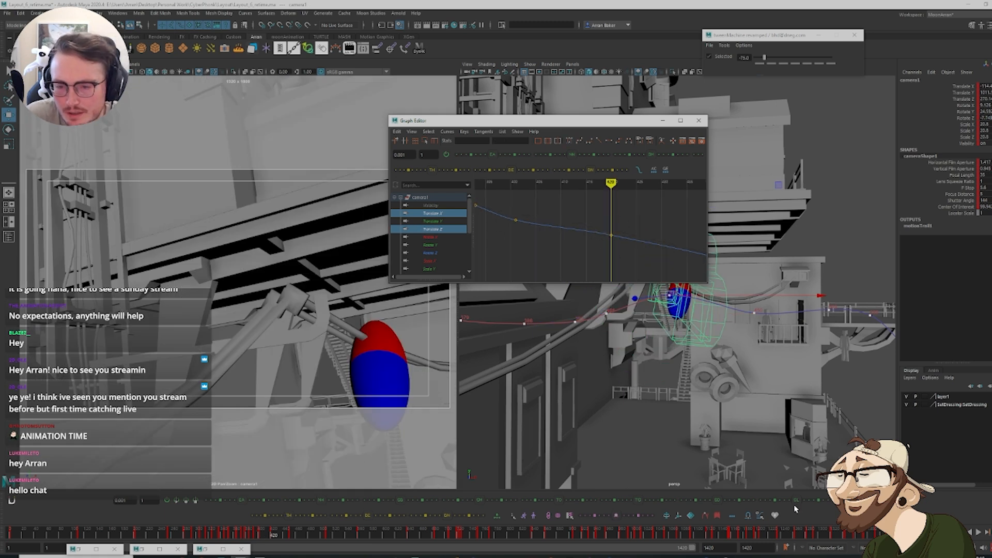
drag(598, 282, 559, 216)
key(a)
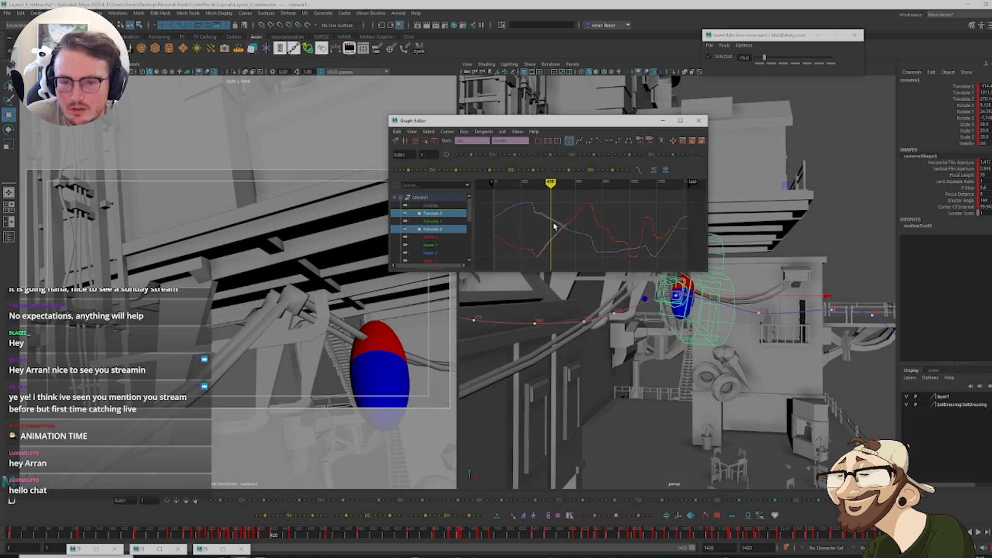
drag(583, 123, 650, 125)
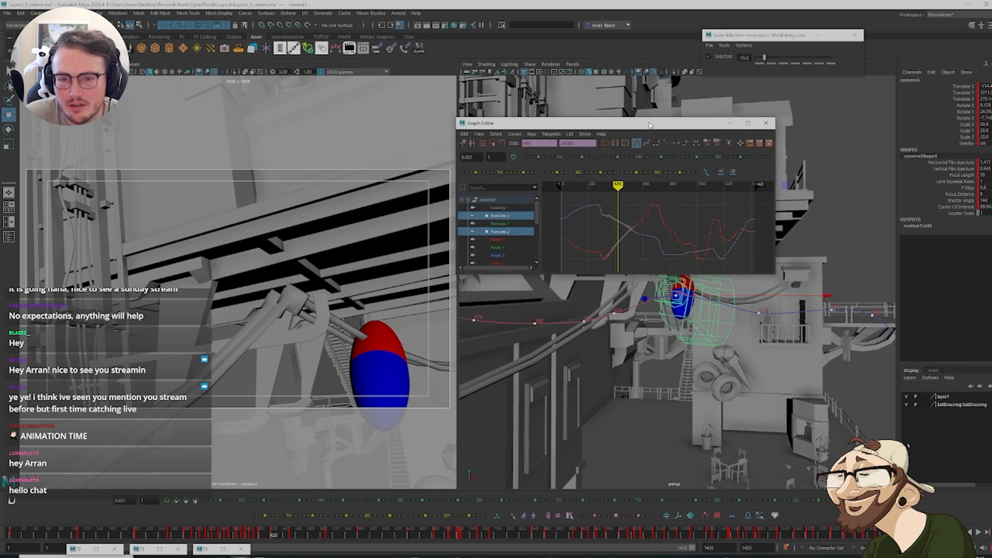
Select the camera's Translate X and Translate Z keys at frame 420 and blend them further toward the following keys
click(630, 252)
drag(629, 257, 659, 252)
key(f)
click(630, 231)
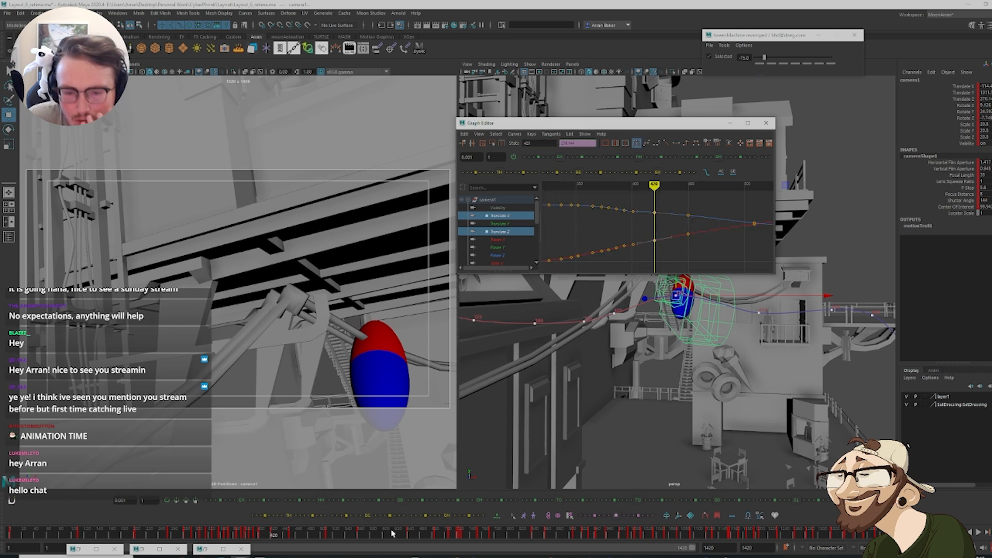
click(454, 517)
click(454, 517)
click(455, 517)
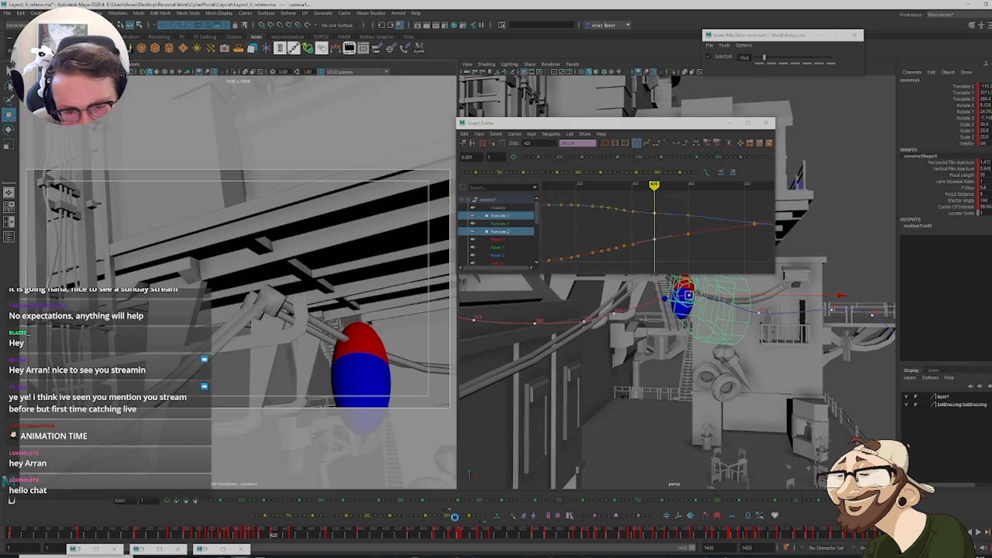
click(454, 517)
click(454, 517)
click(454, 517)
click(455, 517)
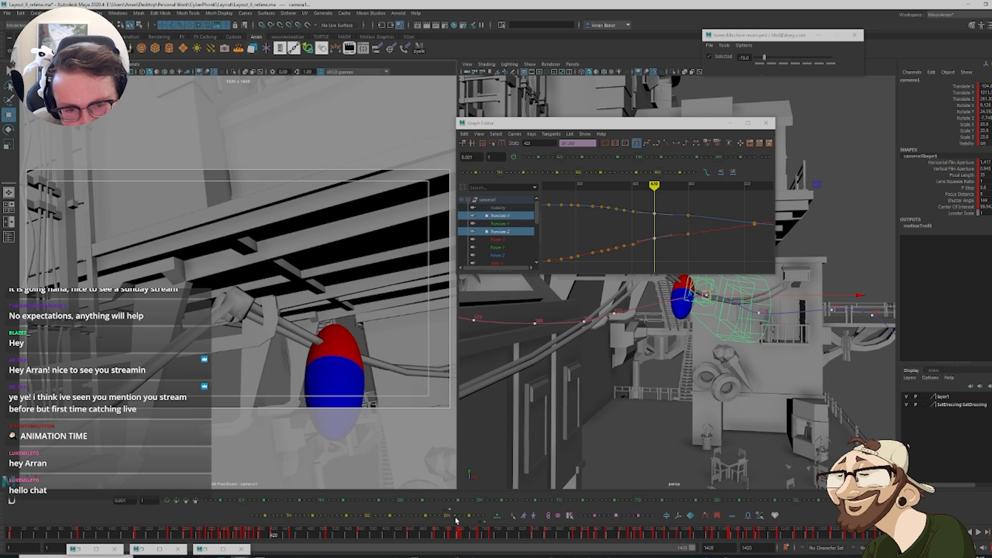
click(456, 517)
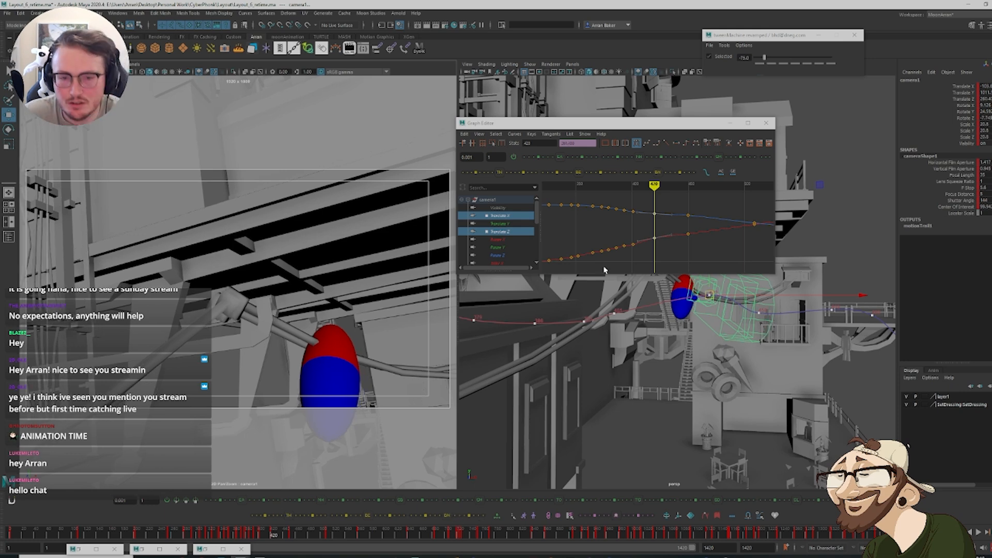
Tween the camera's Translate X key at frame 401 slightly toward the following key and check the neighbouring keys up to frame 420
click(673, 248)
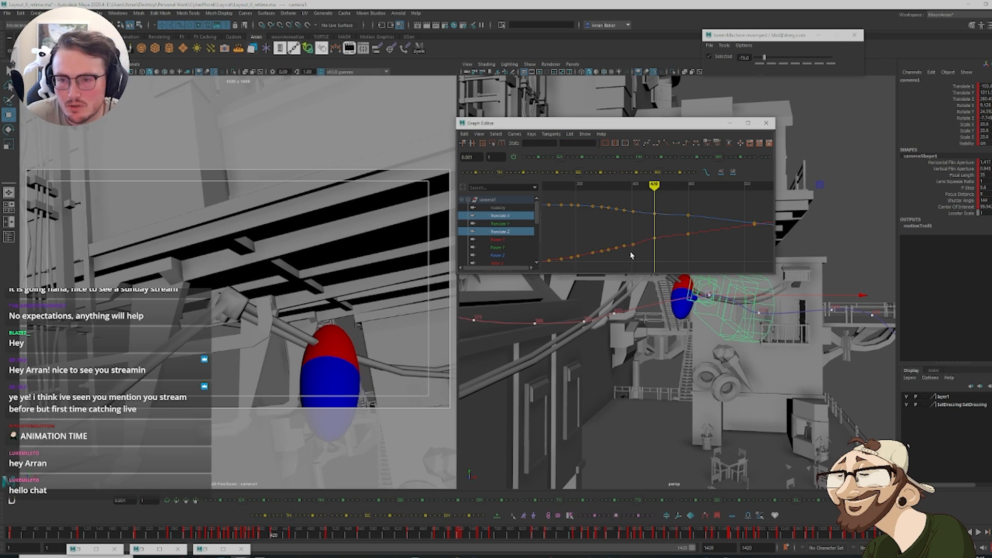
drag(635, 241, 630, 251)
key(comma)
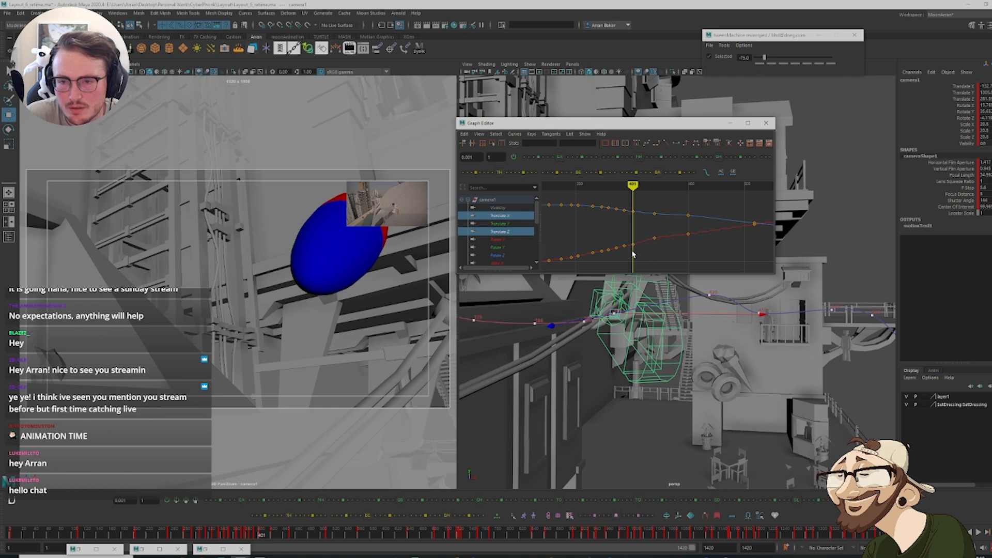
click(697, 157)
key(comma)
key(comma)
key(comma)
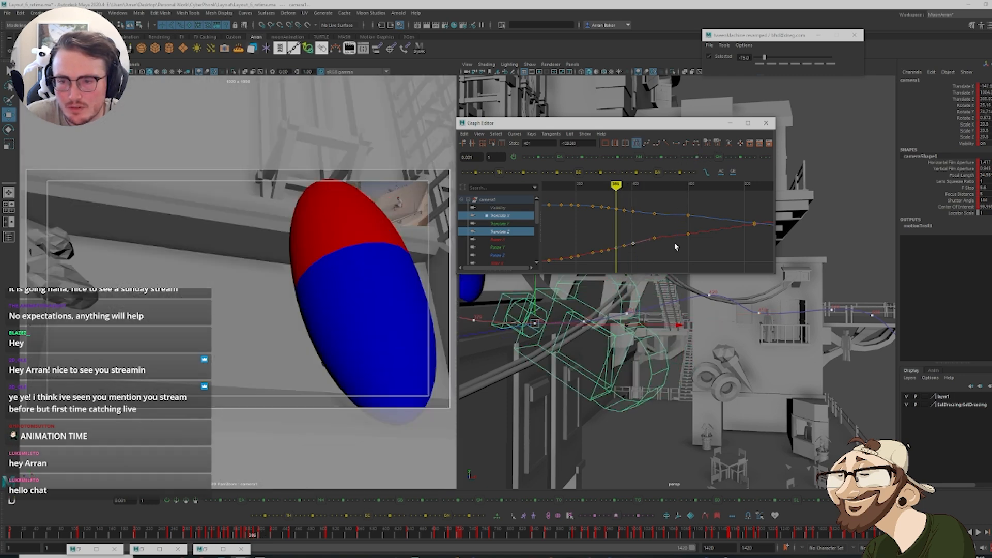
key(period)
key(period)
key(period)
key(period)
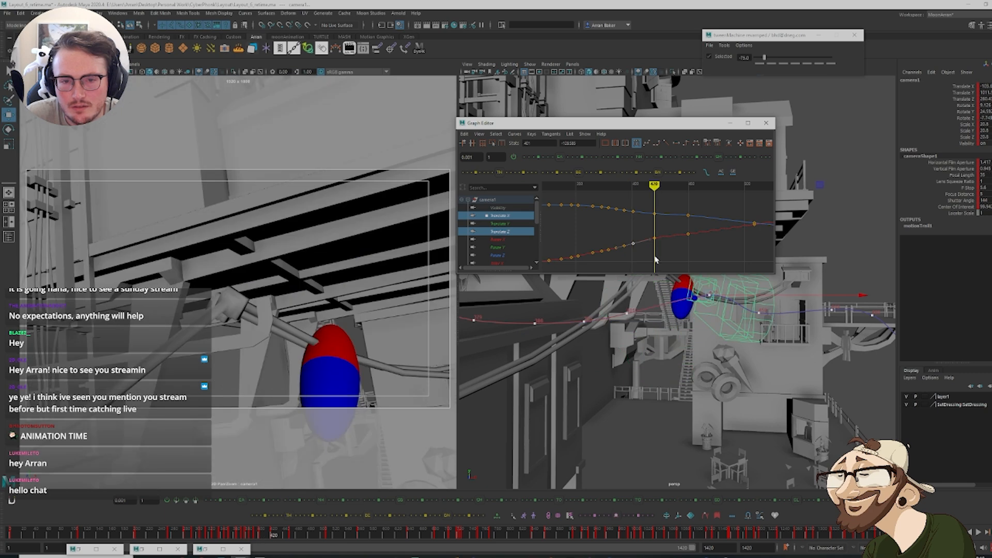
Select the camera's Translate X and Translate Z keys at about frame 450 and blend them toward the following keys
click(674, 259)
drag(262, 535, 290, 546)
drag(670, 247, 709, 203)
key(comma)
key(period)
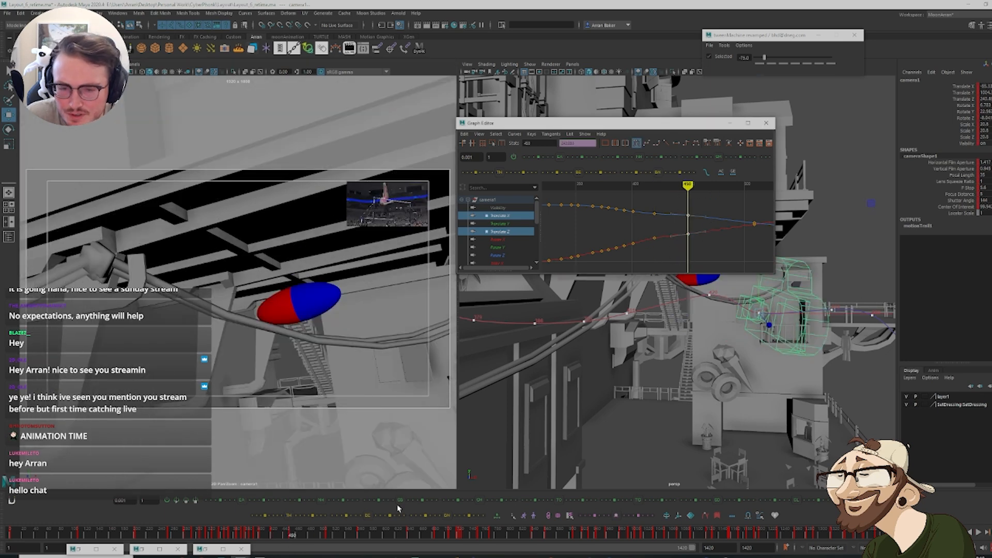
click(454, 516)
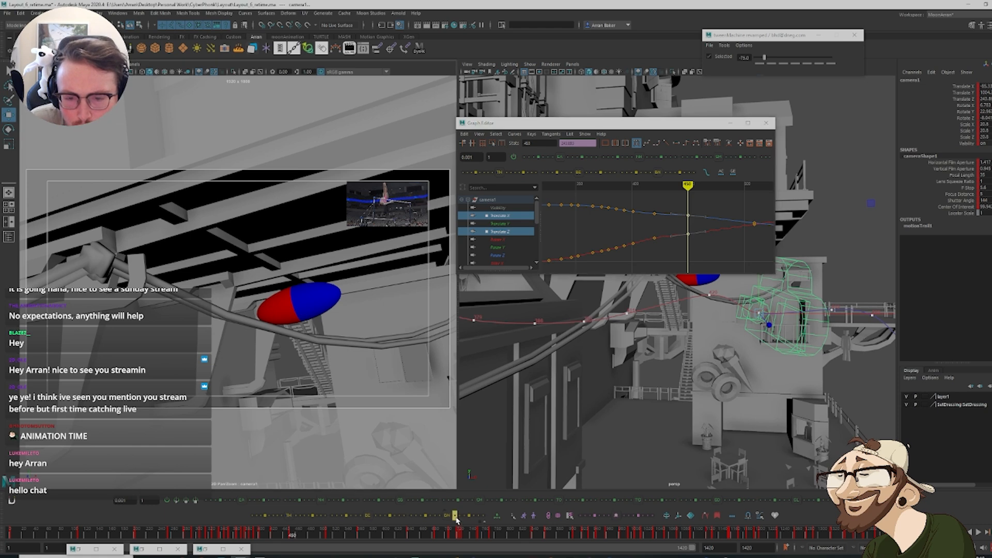
click(459, 517)
click(459, 517)
click(459, 517)
click(459, 518)
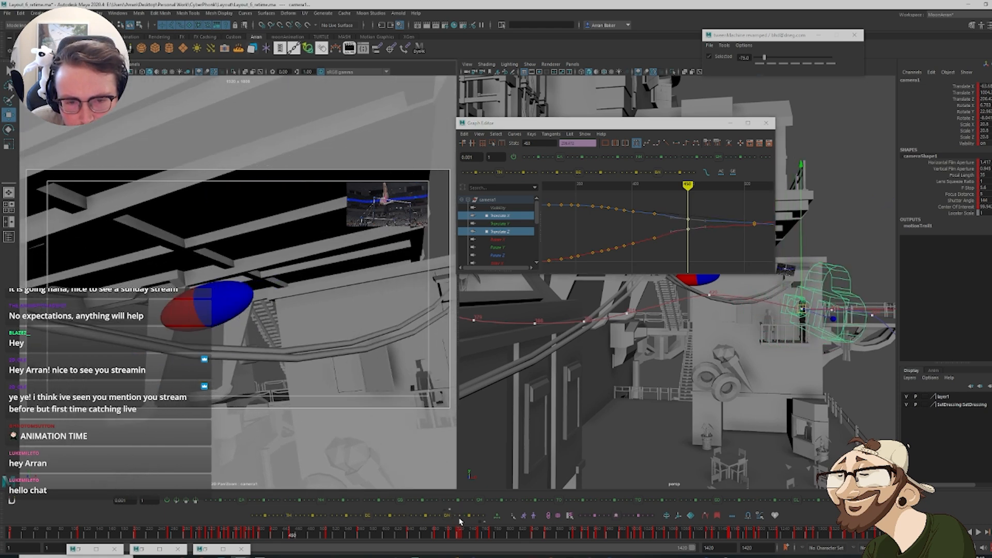
Review the camera move and blend the keys at about frame 450 partway back toward the preceding keys
drag(248, 535, 289, 547)
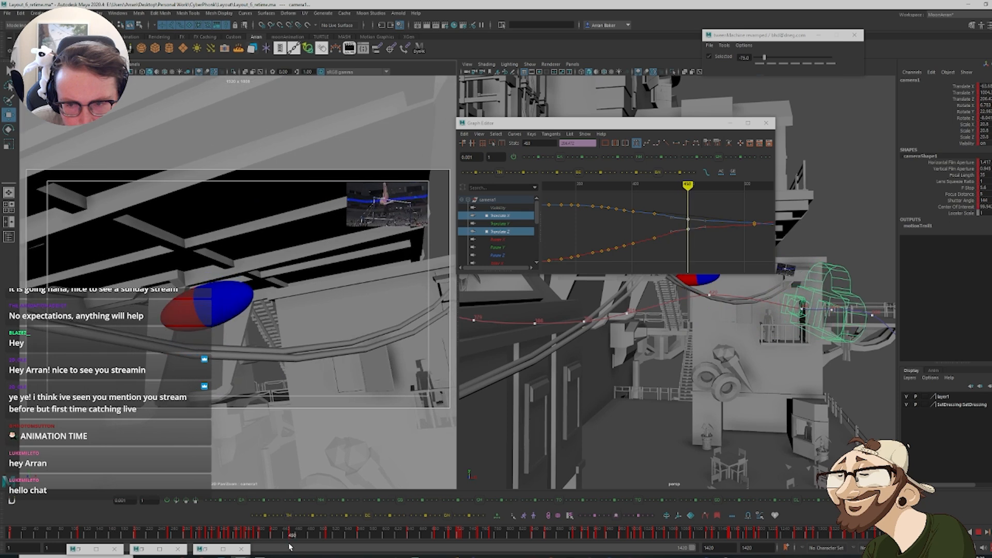
click(440, 517)
click(440, 516)
click(440, 516)
click(440, 516)
click(439, 516)
click(439, 516)
click(440, 516)
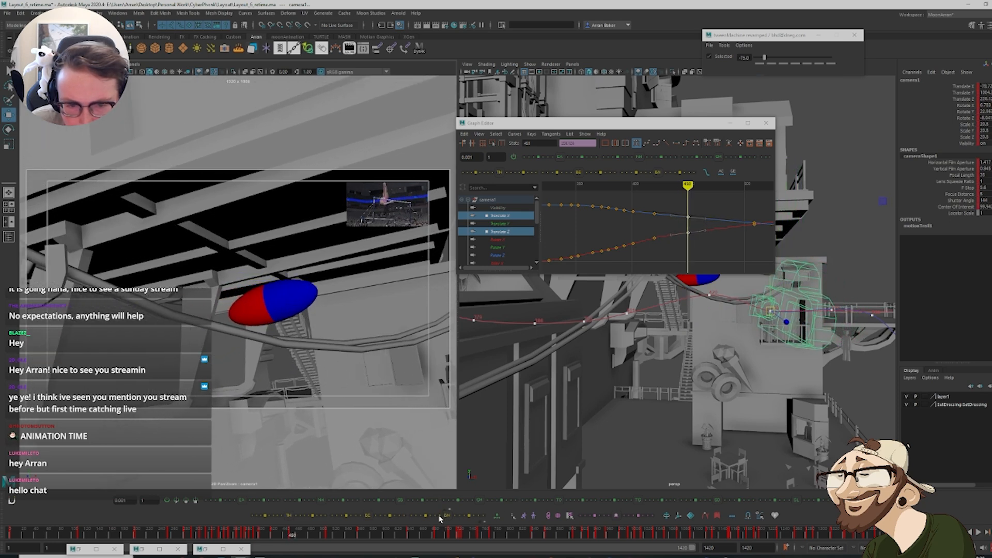
mouse_move(295, 532)
mouse_down()
mouse_move(263, 537)
mouse_move(341, 546)
mouse_move(239, 544)
mouse_move(275, 548)
mouse_up()
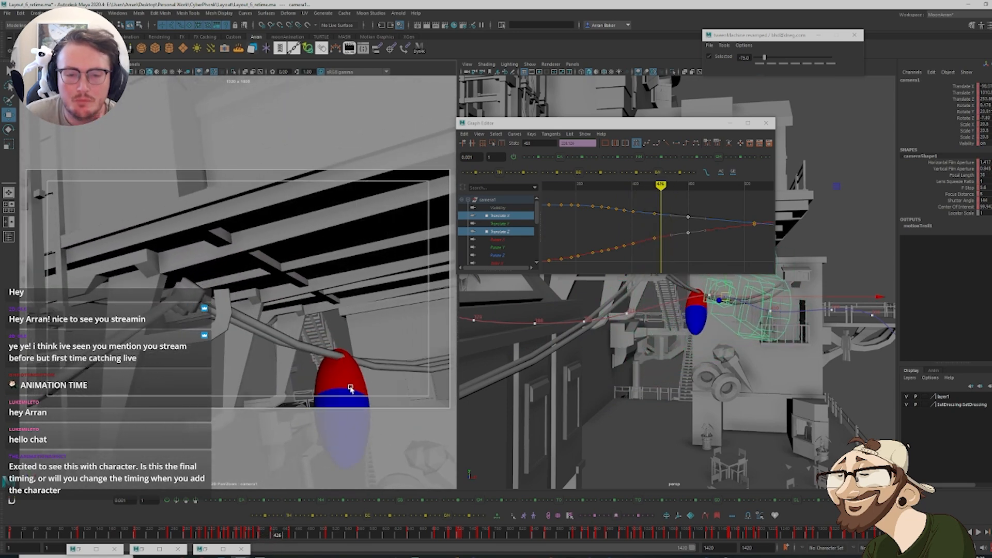
Select the sphere and frame its Translate X and Translate Z curves around frame 433 in the Graph Editor
click(350, 388)
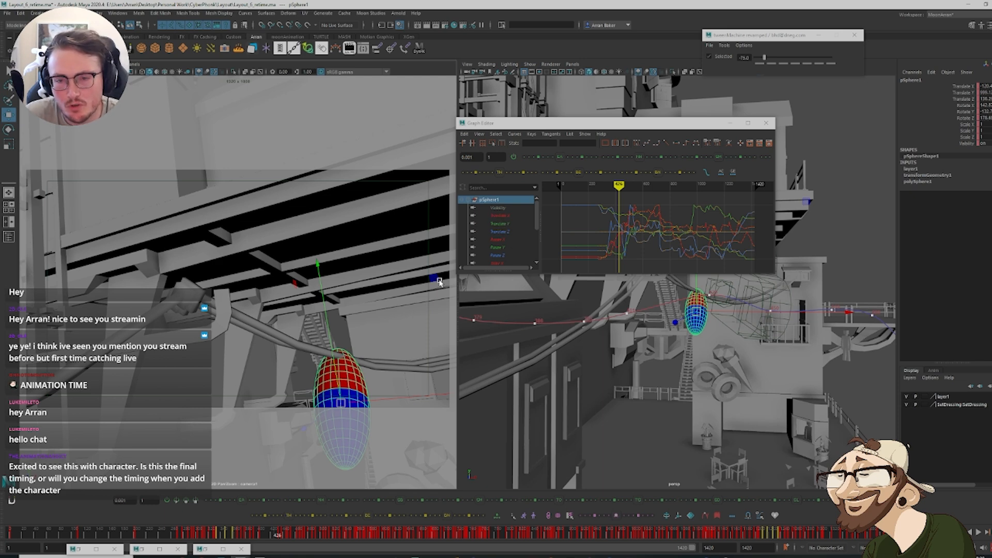
key(comma)
key(period)
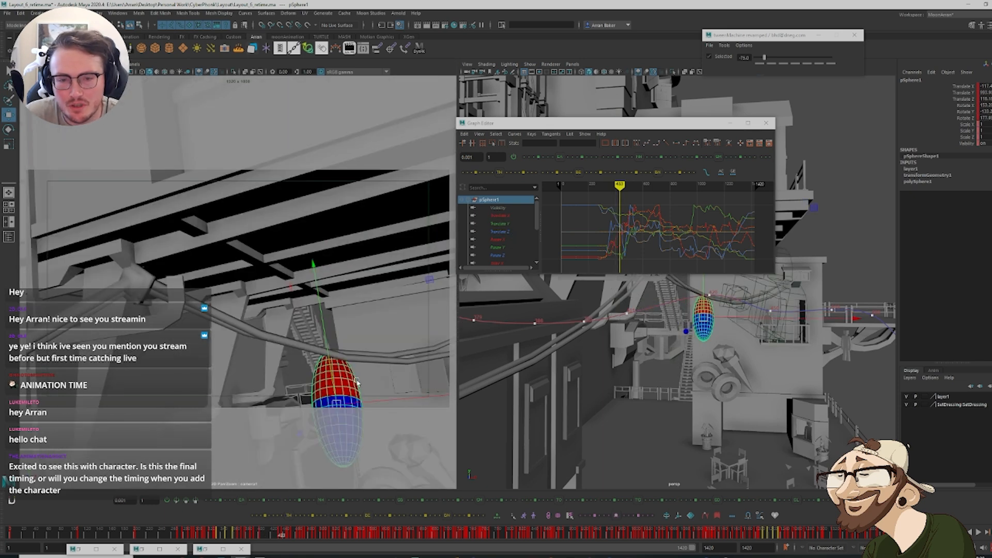
click(507, 217)
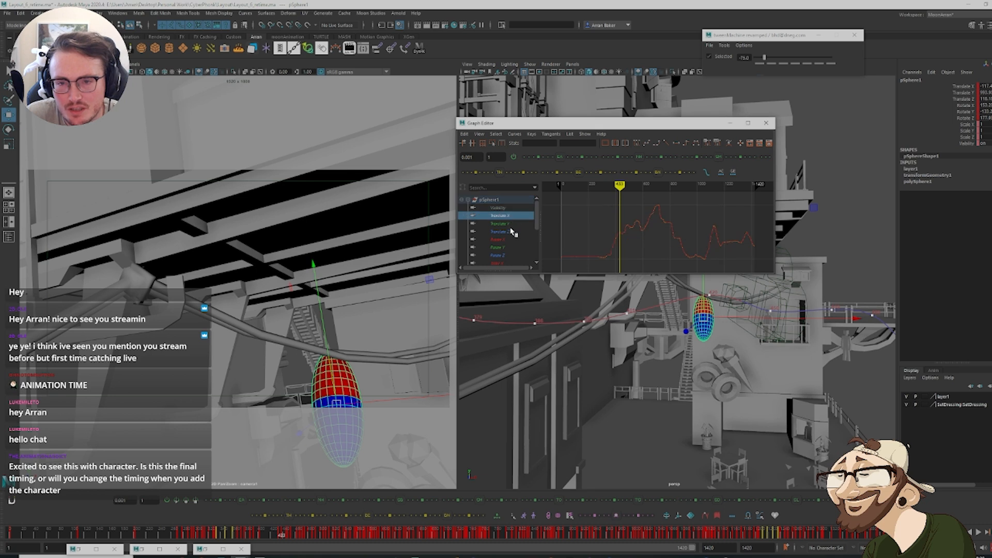
ctrl+click(509, 231)
drag(634, 254, 617, 212)
key(f)
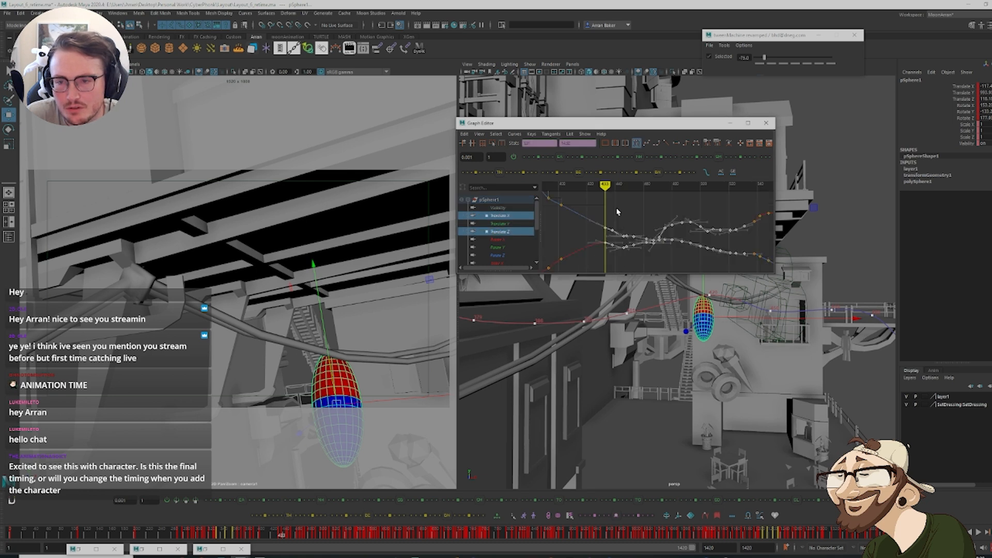
Isolate the sphere's Translate Z curve and try to nudge its keys at about frame 433
click(609, 247)
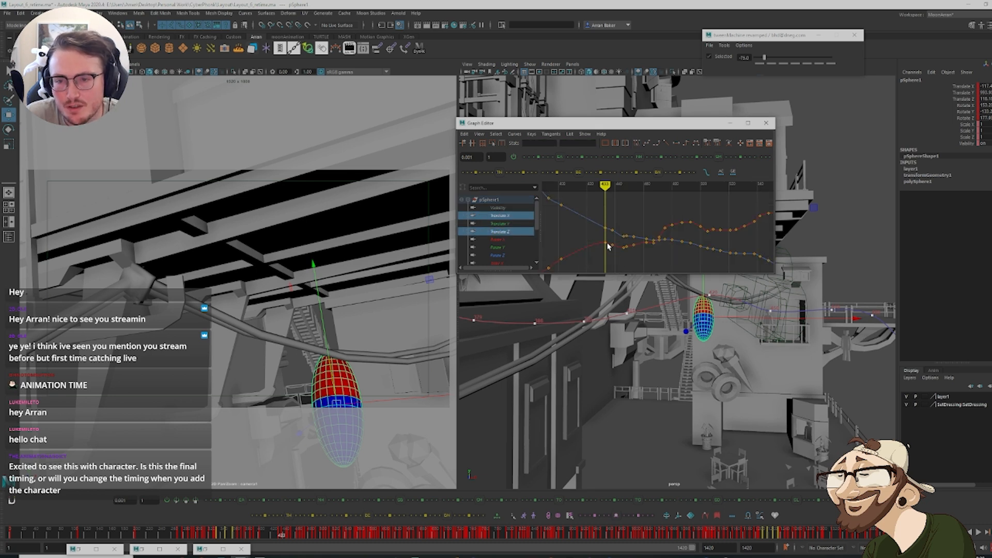
click(510, 232)
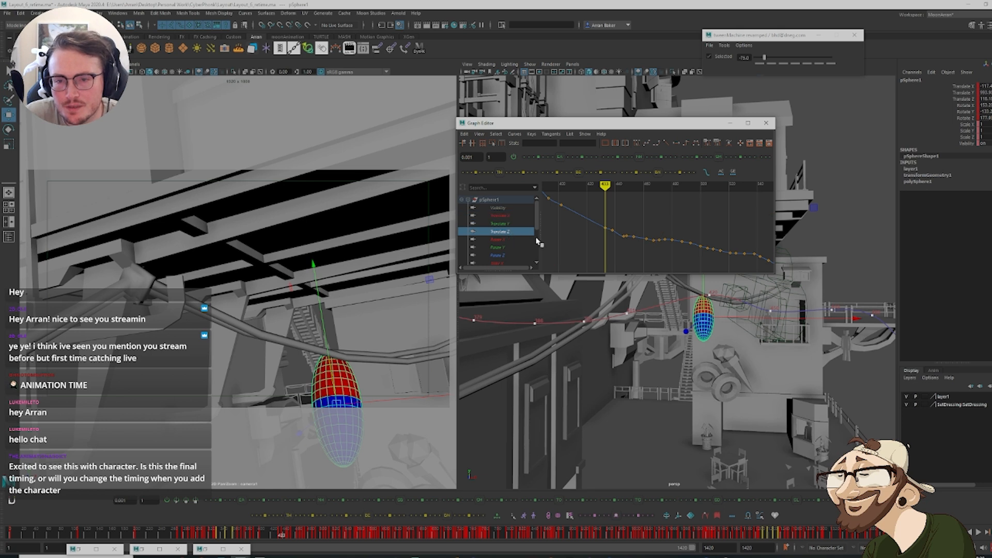
drag(598, 240, 618, 222)
shift+middle_drag(626, 217, 633, 221)
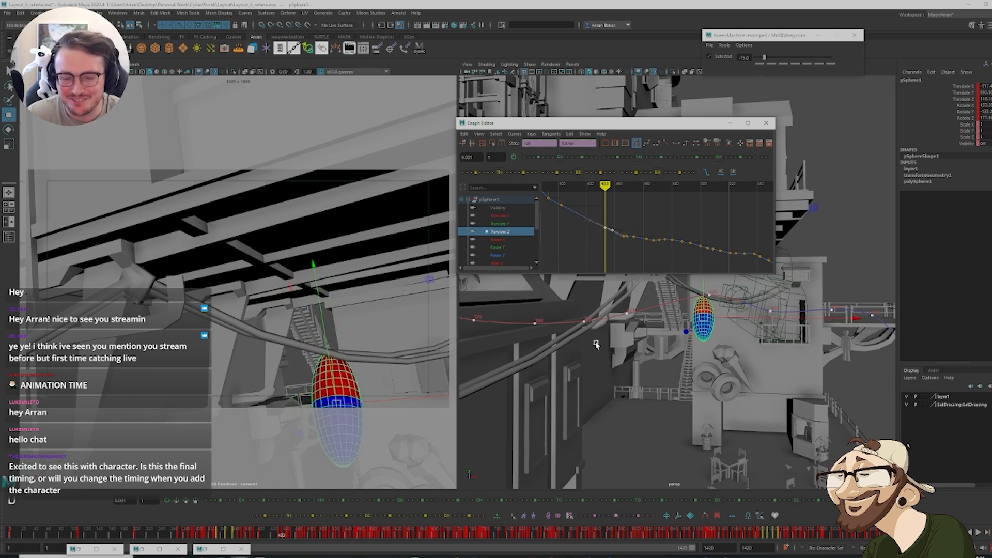
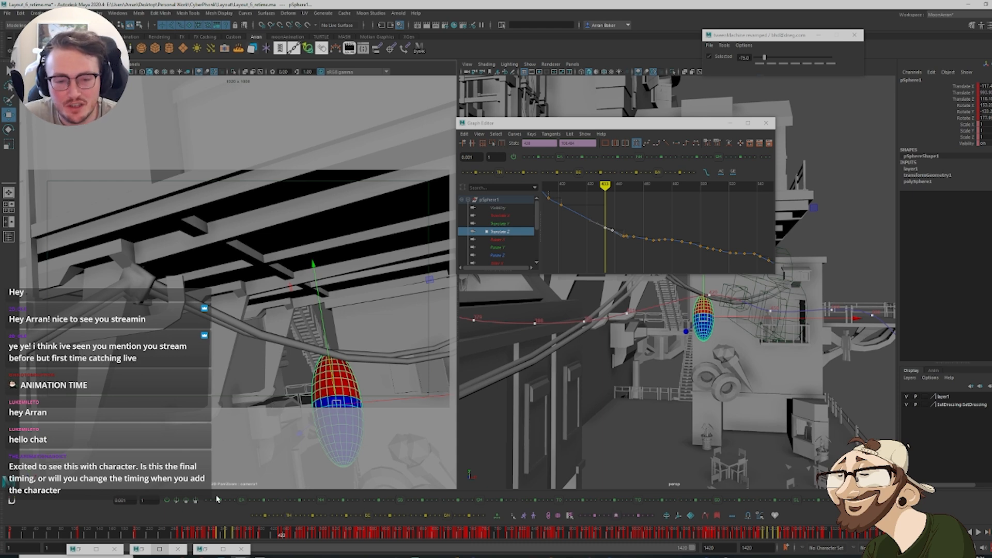
Scrub the sphere's motion up to about frame 433, compare the neighbouring keys and stop at frame 402
drag(160, 532, 267, 552)
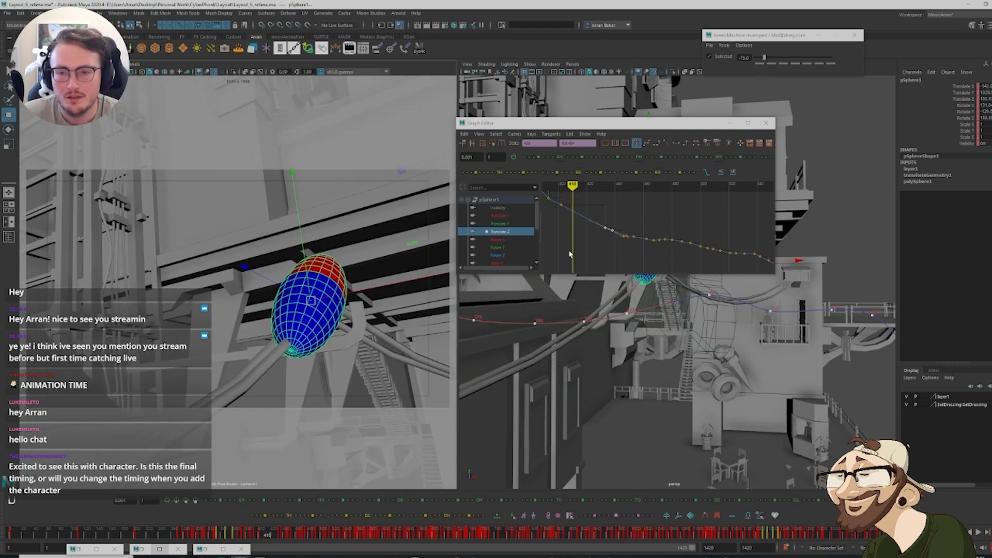
click(570, 253)
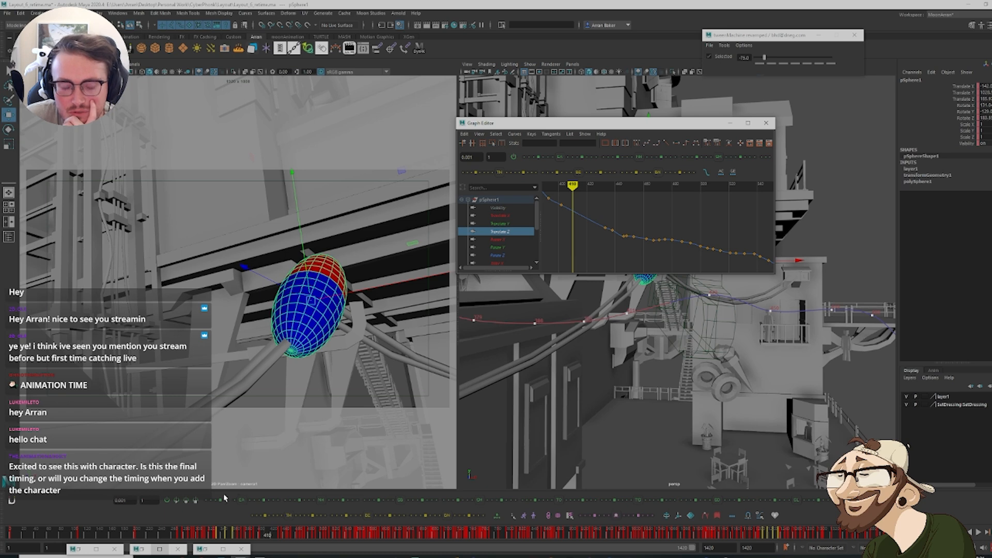
click(262, 536)
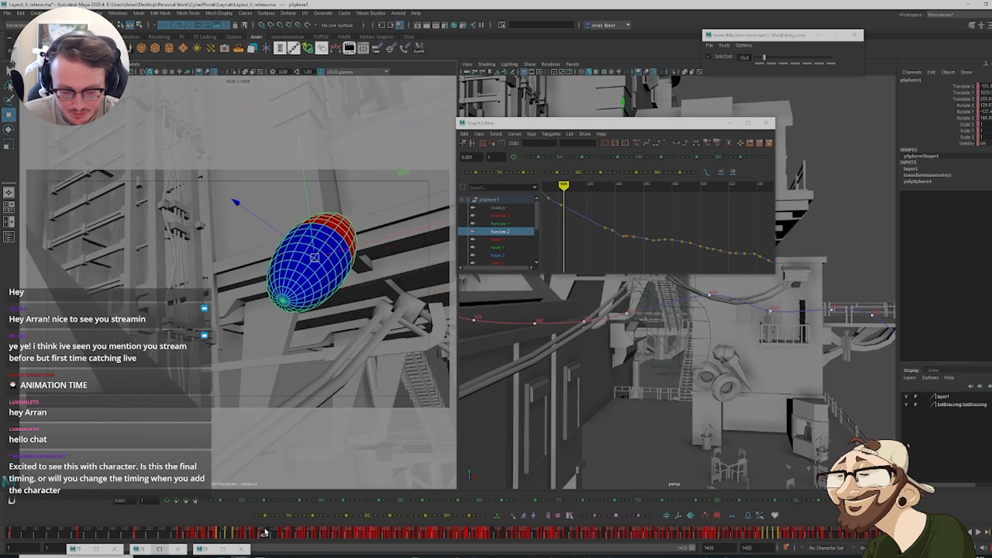
key(comma)
key(comma)
key(period)
key(period)
key(comma)
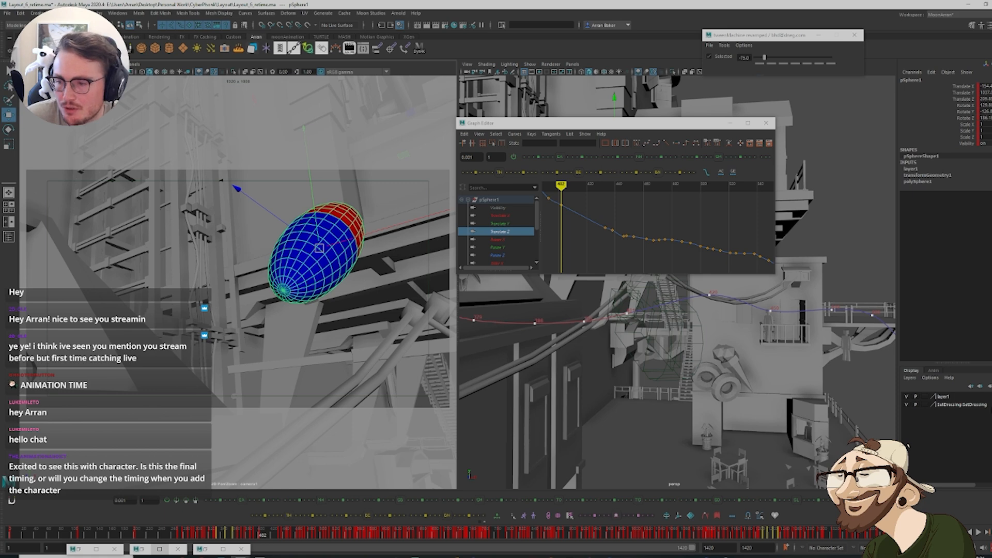
Create an animation layer from the selected sphere and key the sphere on it at frames 402 and 433
click(927, 371)
click(990, 386)
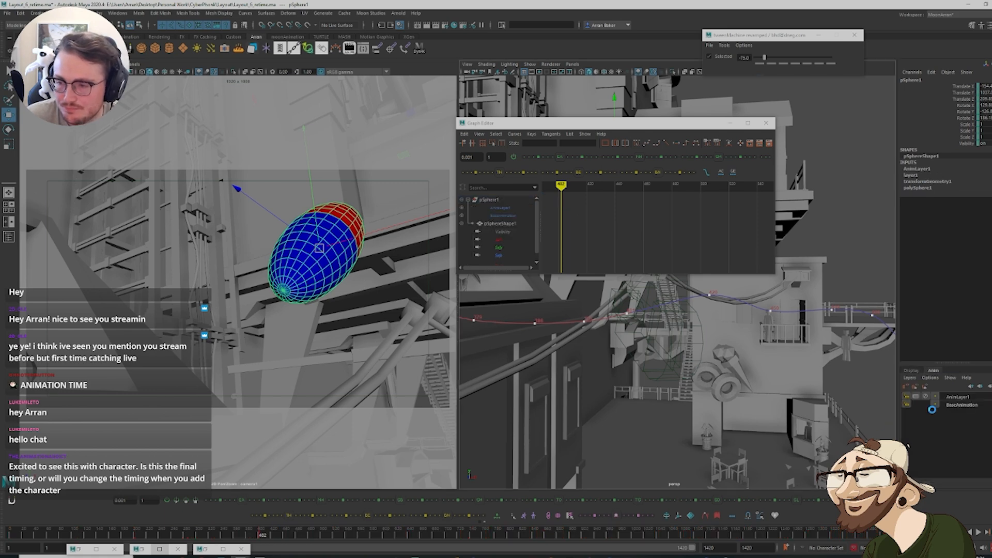
click(977, 397)
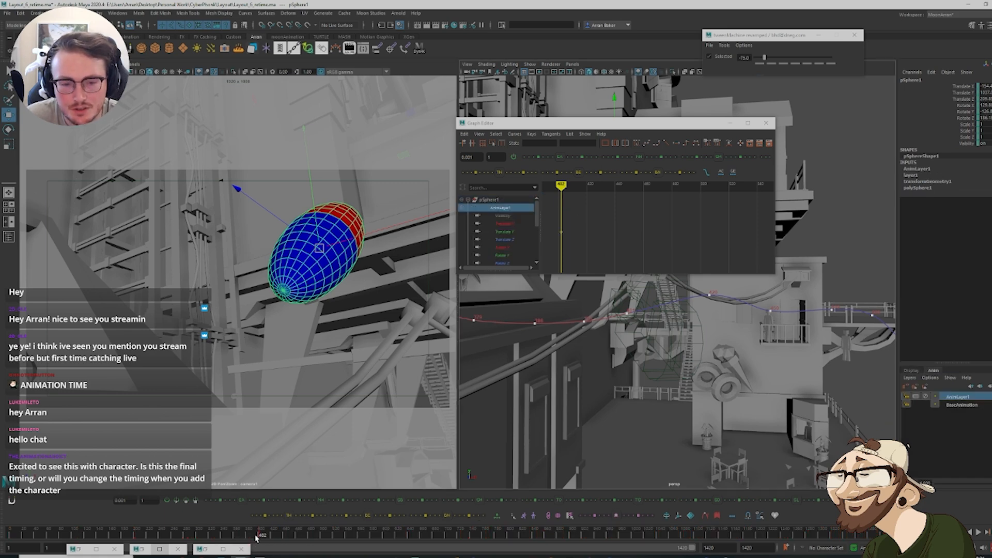
drag(261, 538, 282, 557)
key(s)
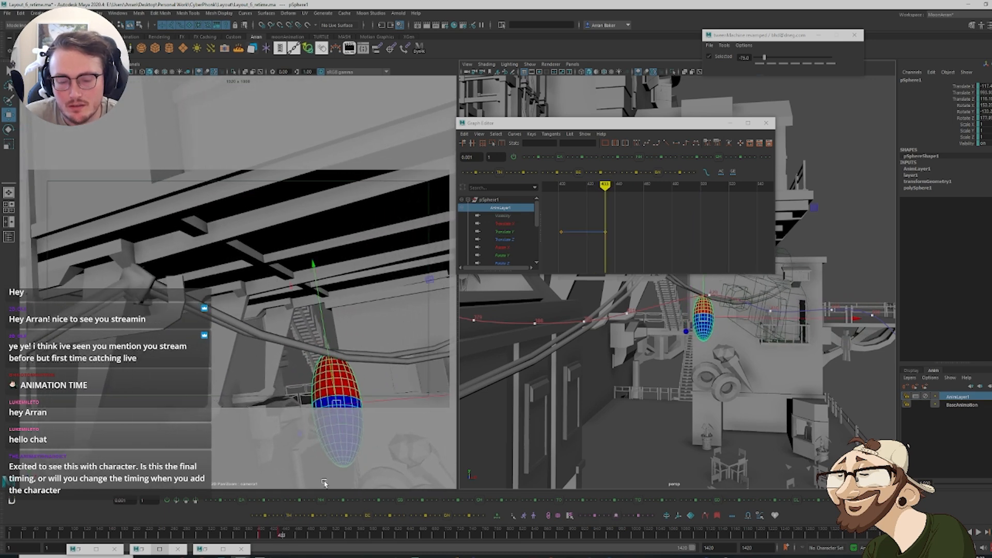
Compare the layer's keys with the base animation and key the sphere on the animation layer at frame 538
click(261, 537)
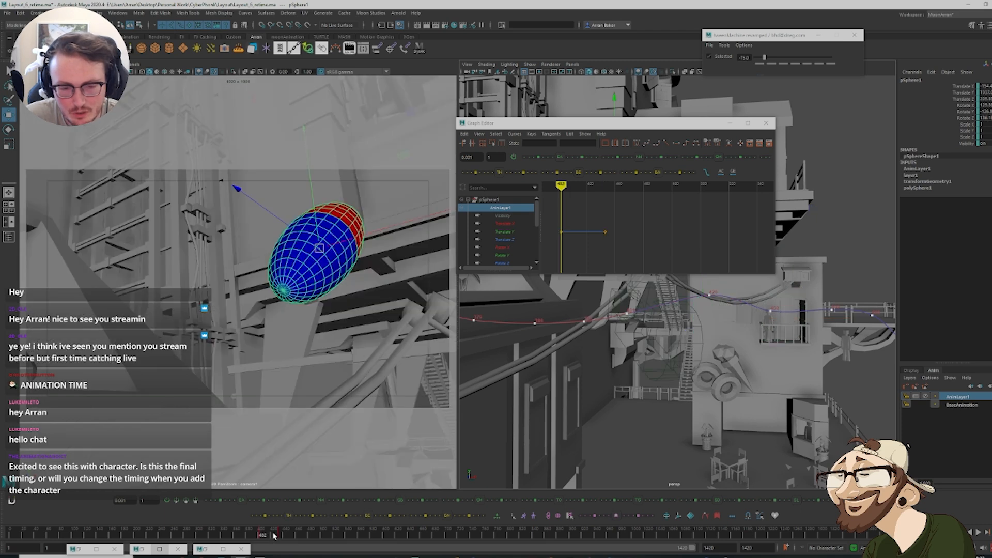
right_click(274, 536)
click(301, 394)
key(period)
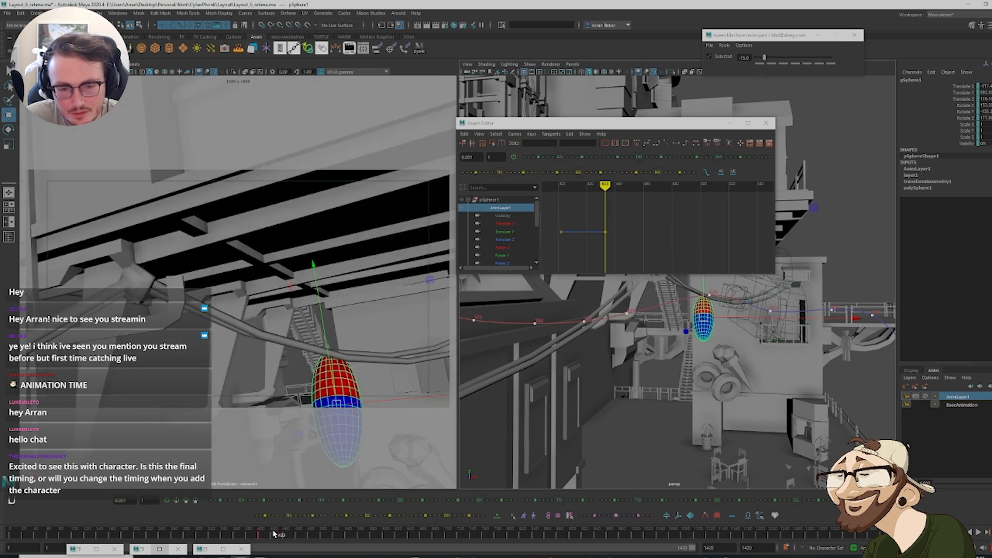
drag(279, 535, 341, 549)
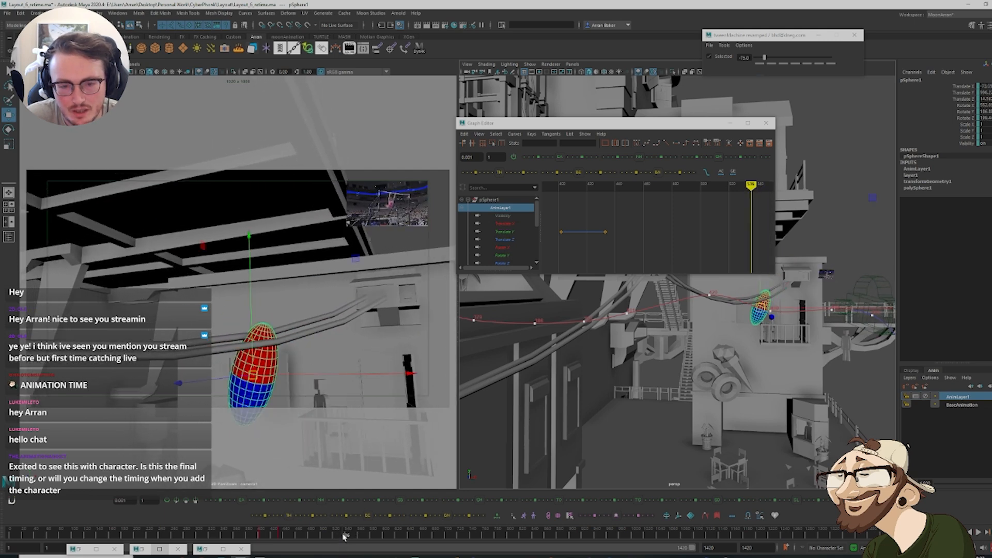
click(961, 405)
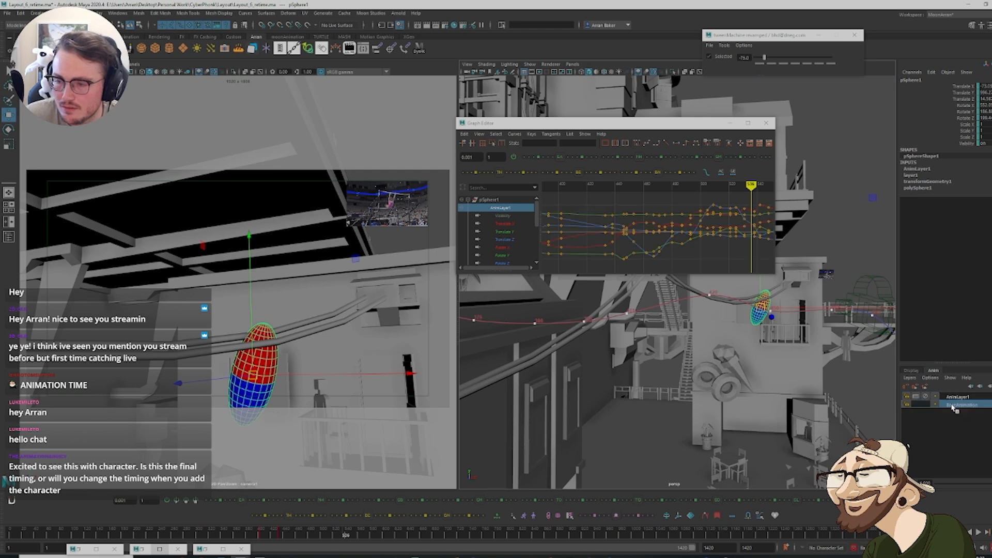
click(957, 396)
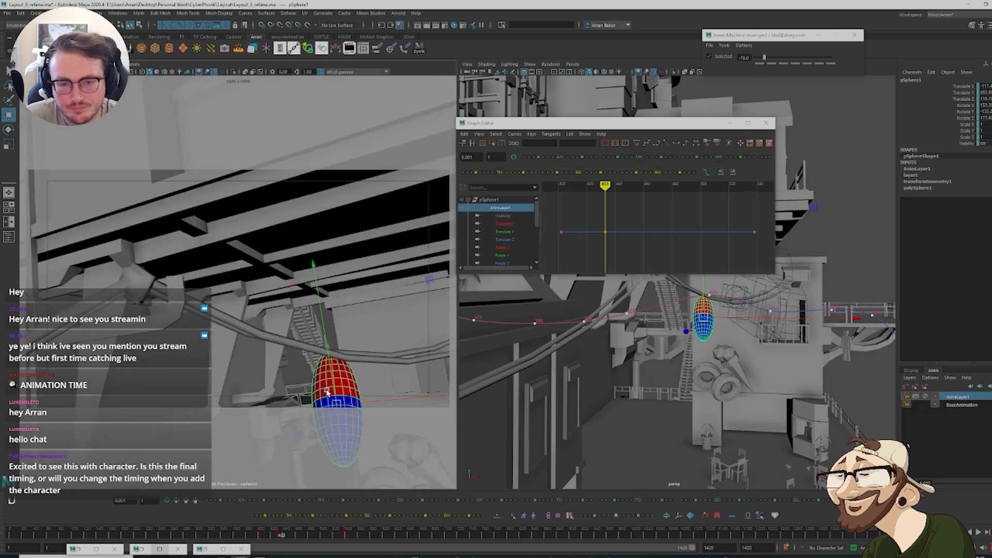
Move the sphere back along its path at about frame 433, to about -130 in X and 146 in Z
click(730, 123)
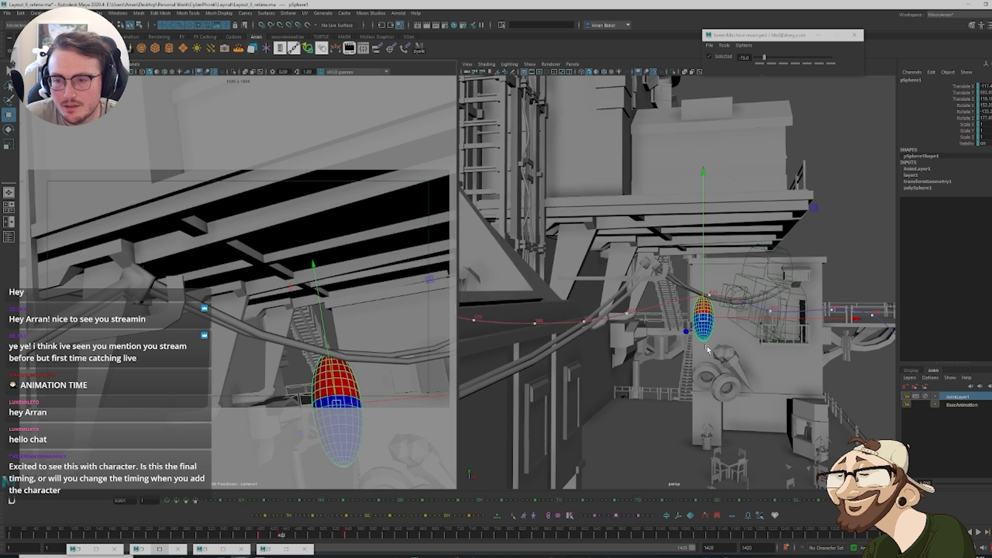
alt+drag(701, 342, 682, 381)
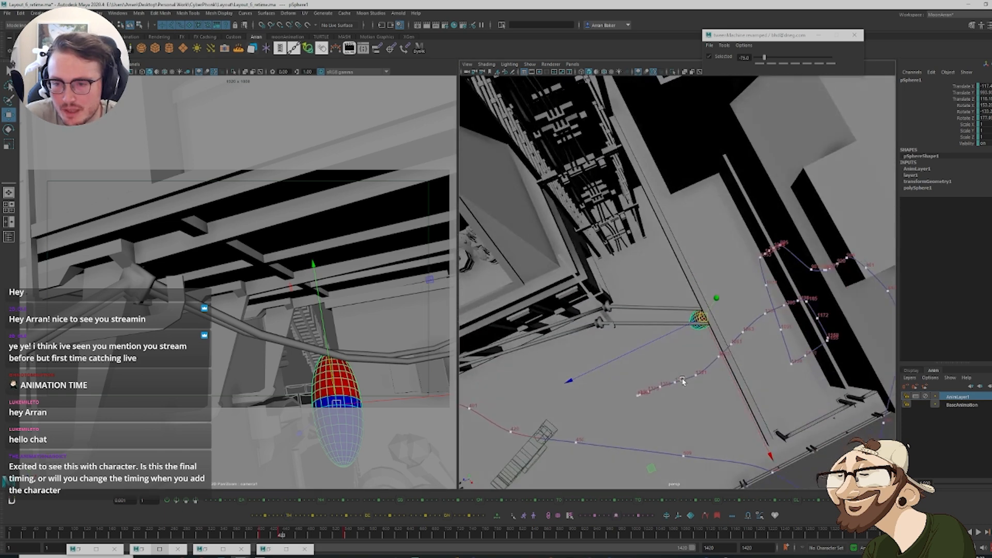
drag(706, 319, 663, 316)
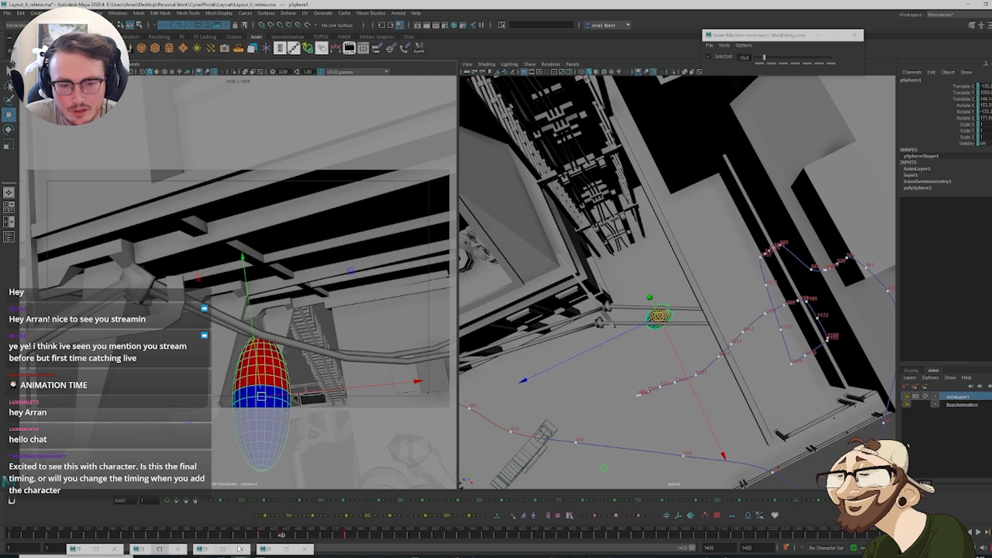
Review the sphere's adjusted motion by scrubbing and stepping through the layer keys at frames 402, 433 and 538
mouse_move(254, 532)
mouse_down()
mouse_move(349, 557)
mouse_move(250, 554)
mouse_move(284, 554)
mouse_up()
key(comma)
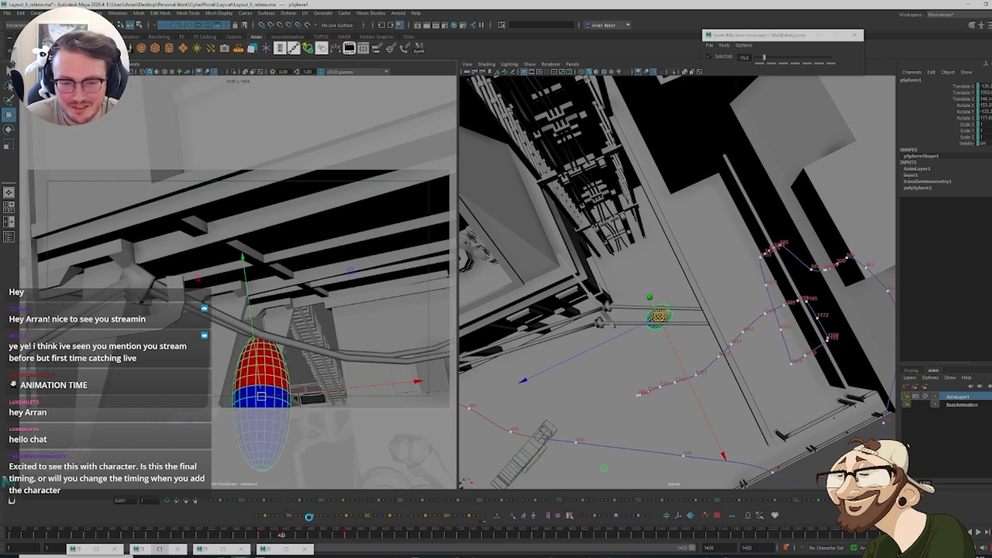
key(comma)
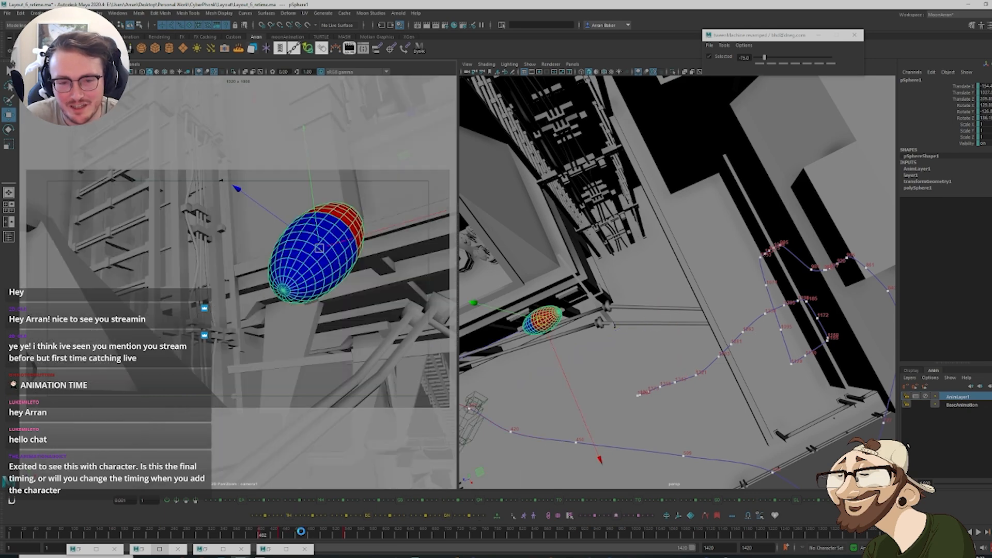
key(period)
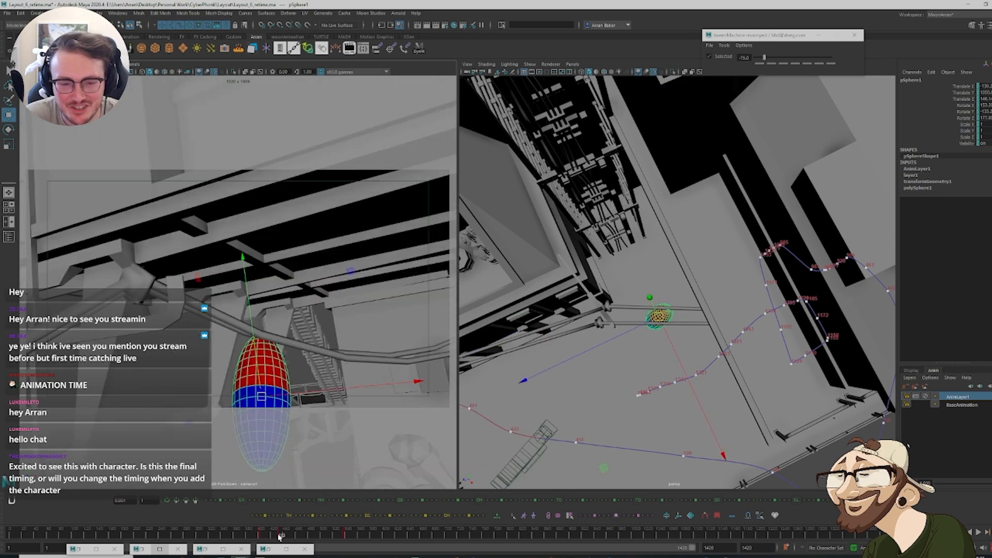
mouse_move(261, 533)
mouse_down()
mouse_move(248, 531)
mouse_move(282, 534)
mouse_move(262, 537)
mouse_up()
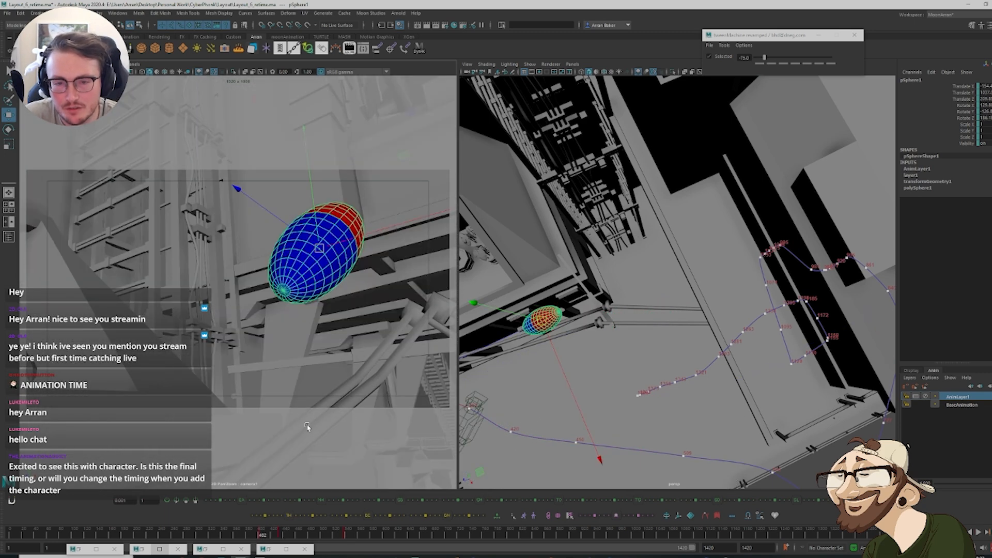
key(period)
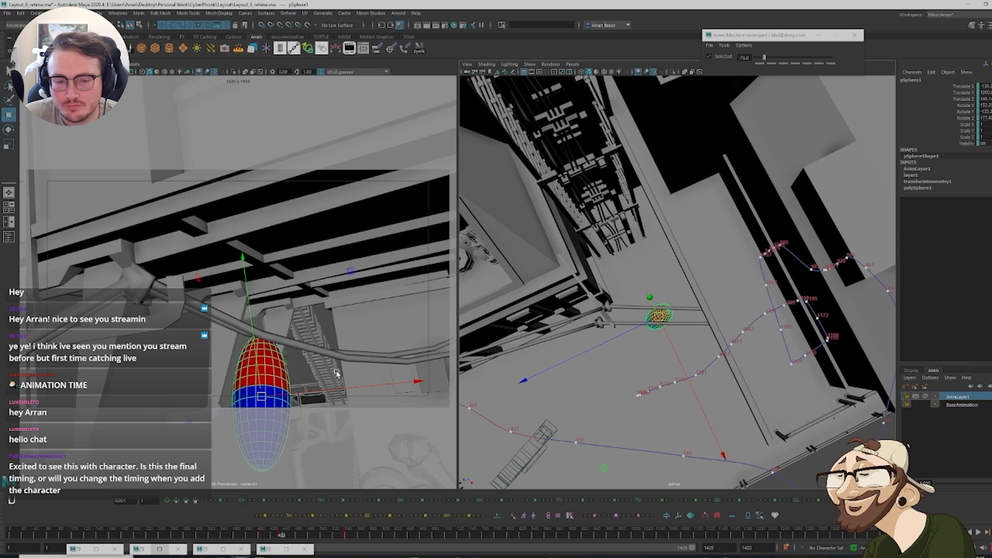
key(period)
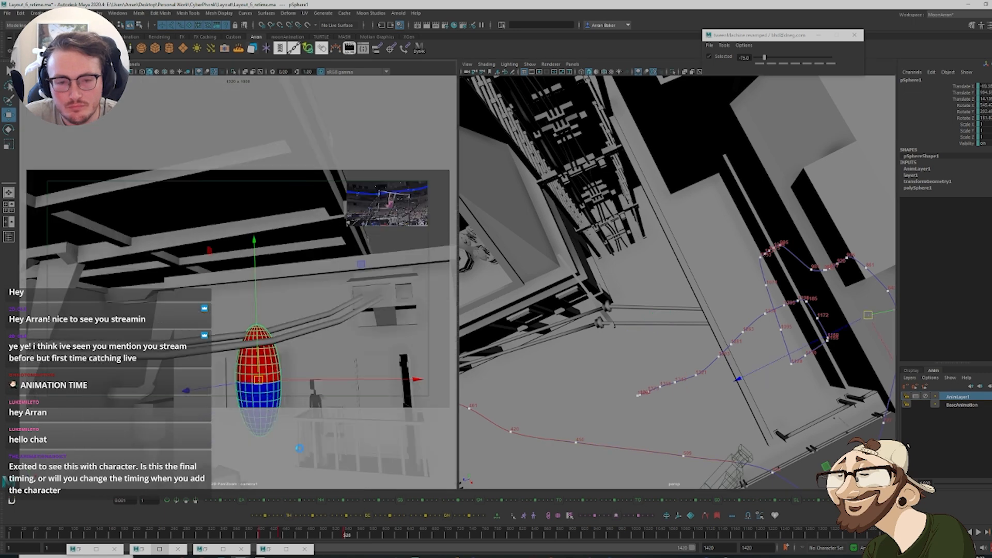
click(282, 535)
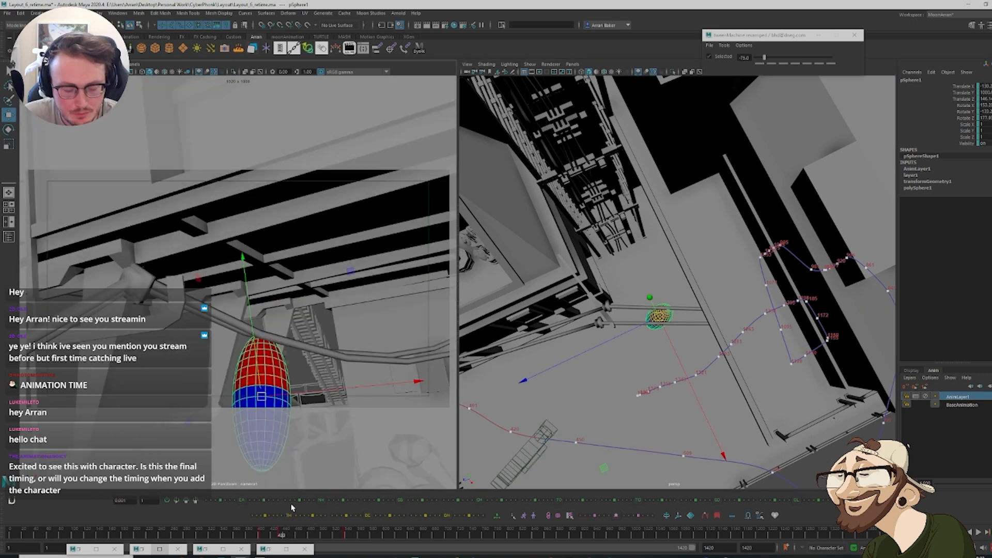
Set the tangents of the sphere's animation layer keys at about frame 433 to linear
click(281, 548)
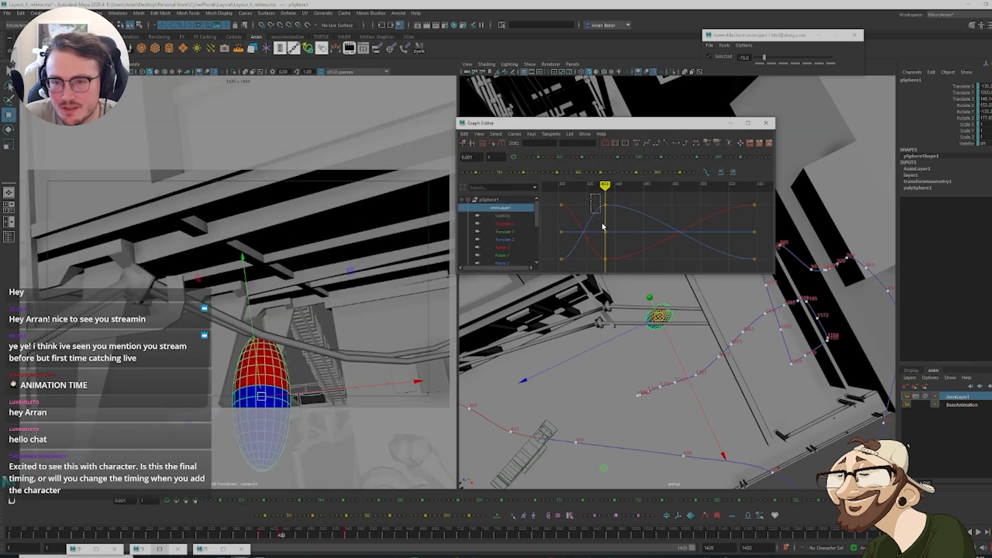
drag(603, 227, 609, 264)
click(654, 204)
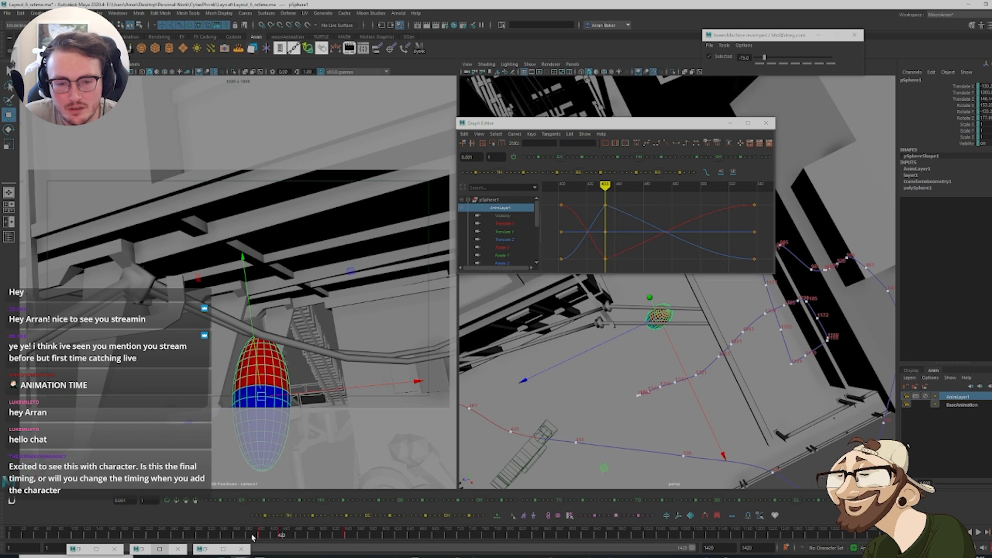
Make the remaining layer keys at frames 402 and 538 linear and play the motion back from about frame 402
click(259, 536)
drag(260, 537, 317, 548)
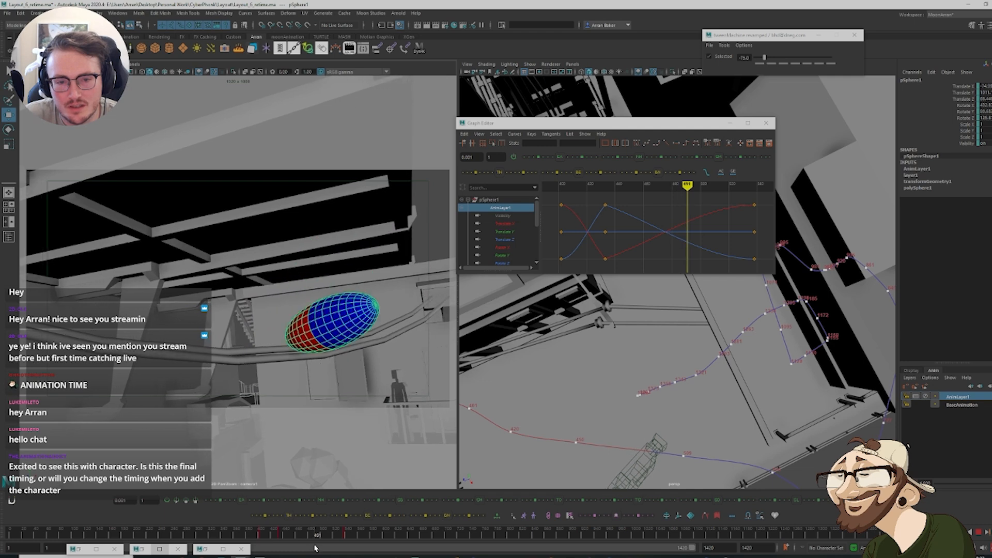
shift+drag(575, 197, 542, 302)
click(668, 144)
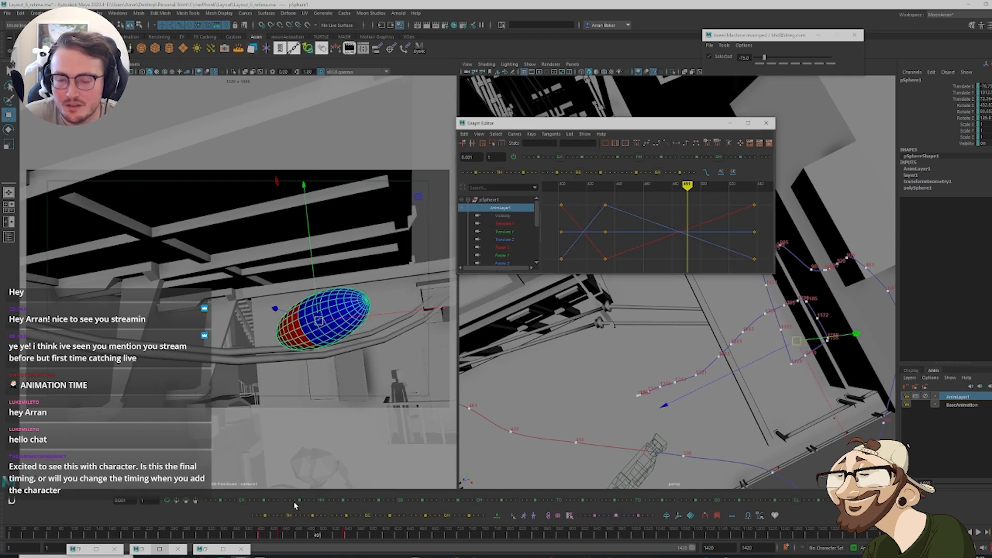
drag(257, 535, 260, 539)
key(alt+v)
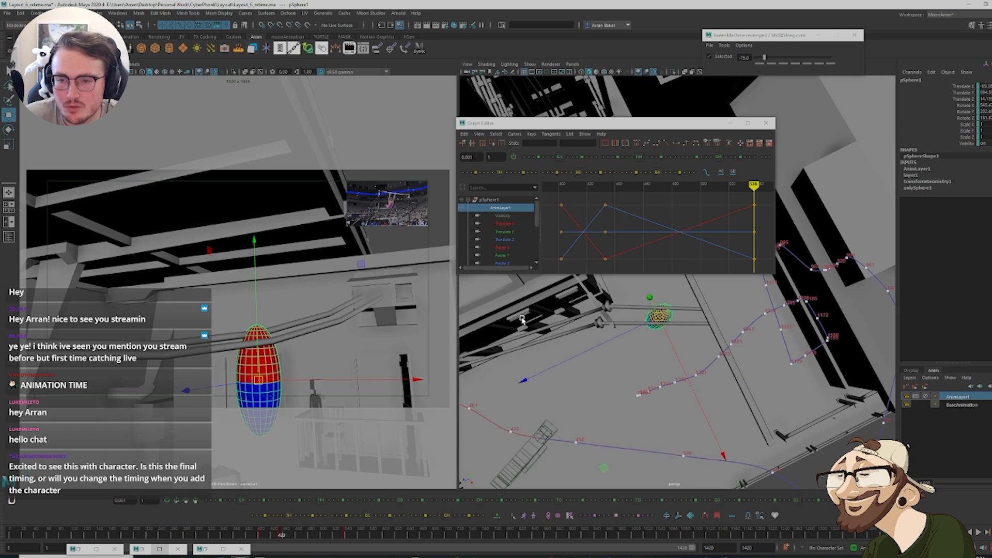
Compare the sphere's BaseAnimation keys with its AnimLayer1 keys around frames 402 and 433
click(958, 405)
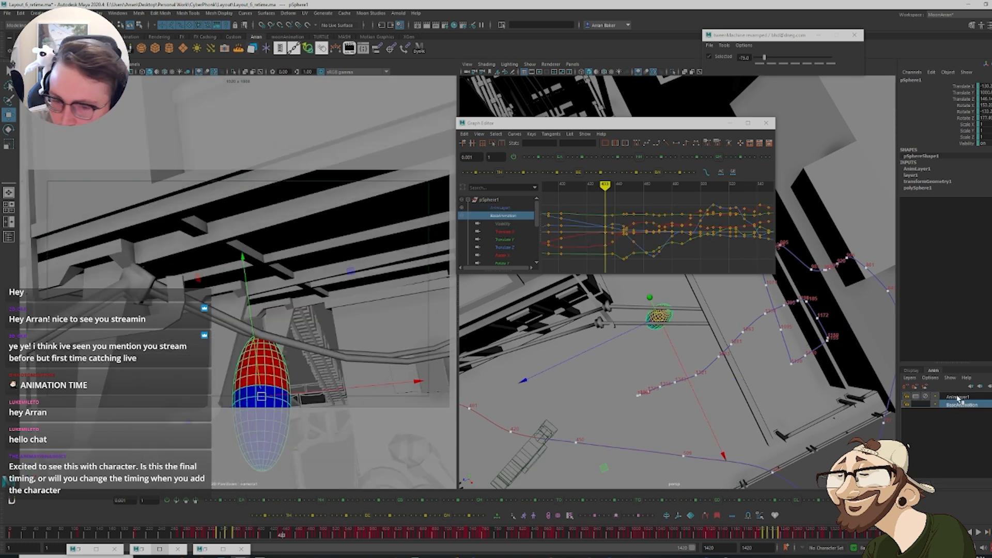
click(958, 397)
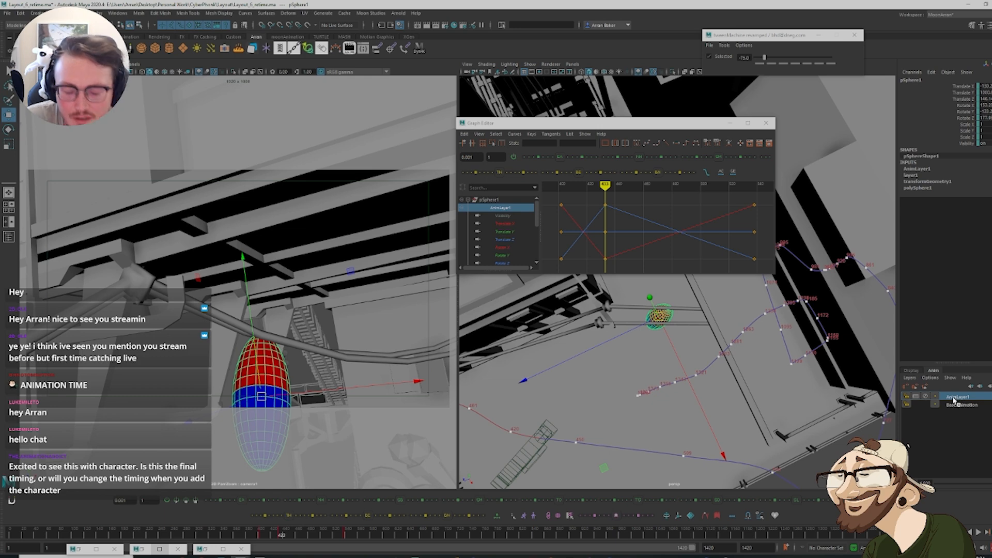
click(951, 405)
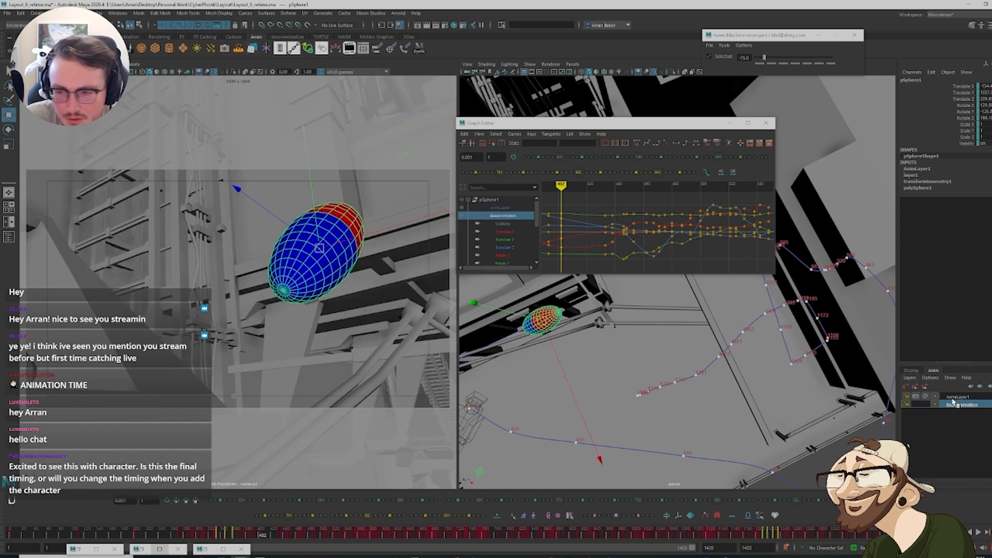
click(955, 398)
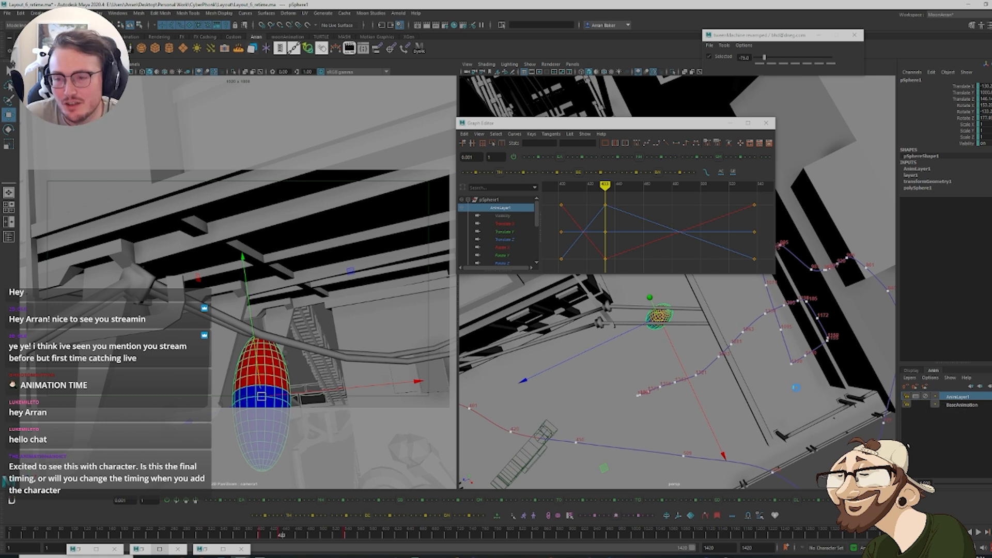
Merge AnimLayer1 and BaseAnimation into a single layer, check the sphere's motion up to frame 540, and save the scene
right_click(956, 405)
click(965, 407)
click(966, 397)
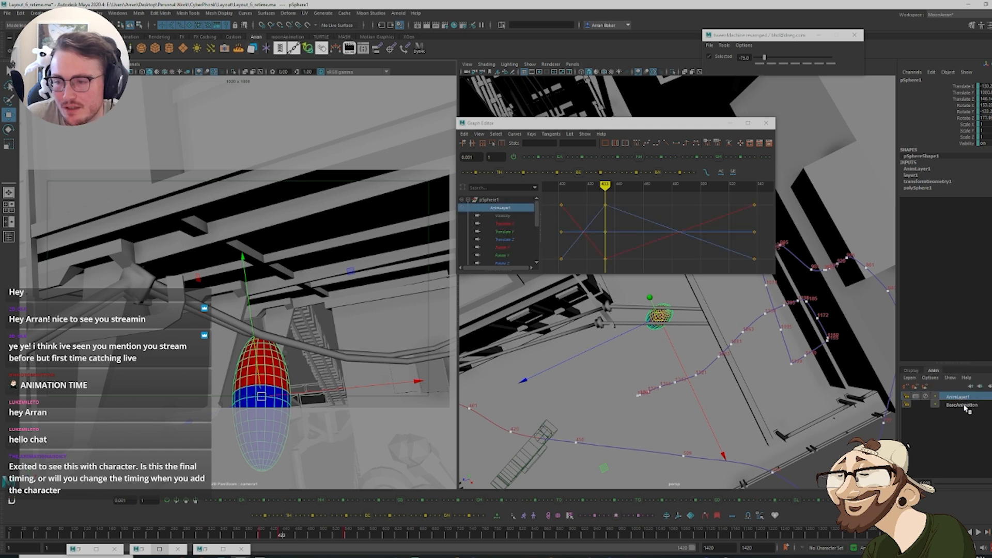
ctrl+click(962, 405)
right_click(961, 405)
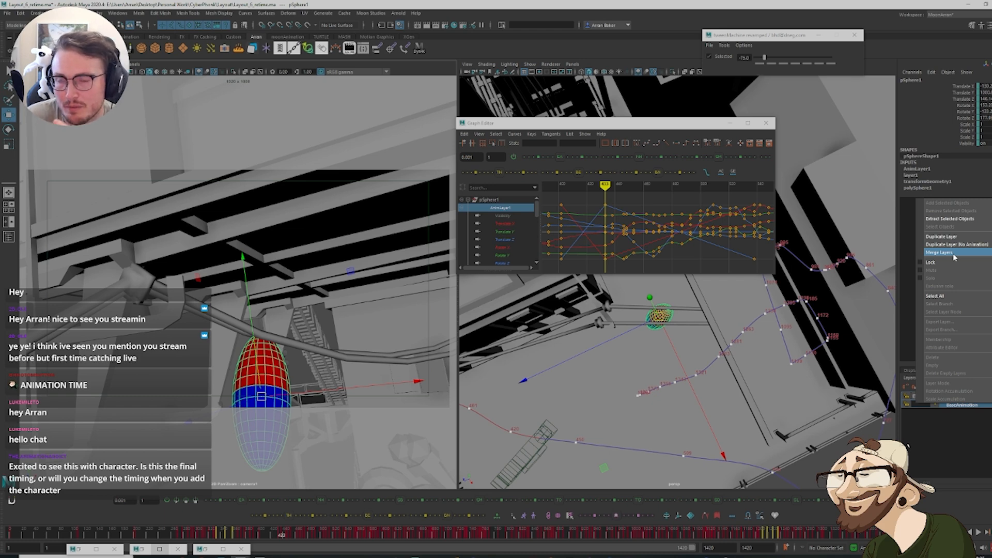
click(953, 255)
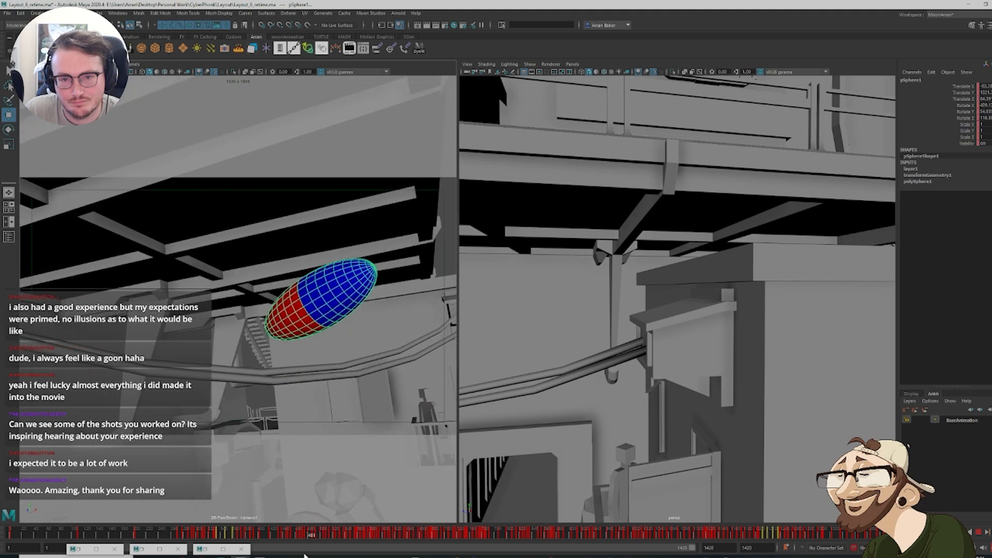
drag(305, 556, 349, 557)
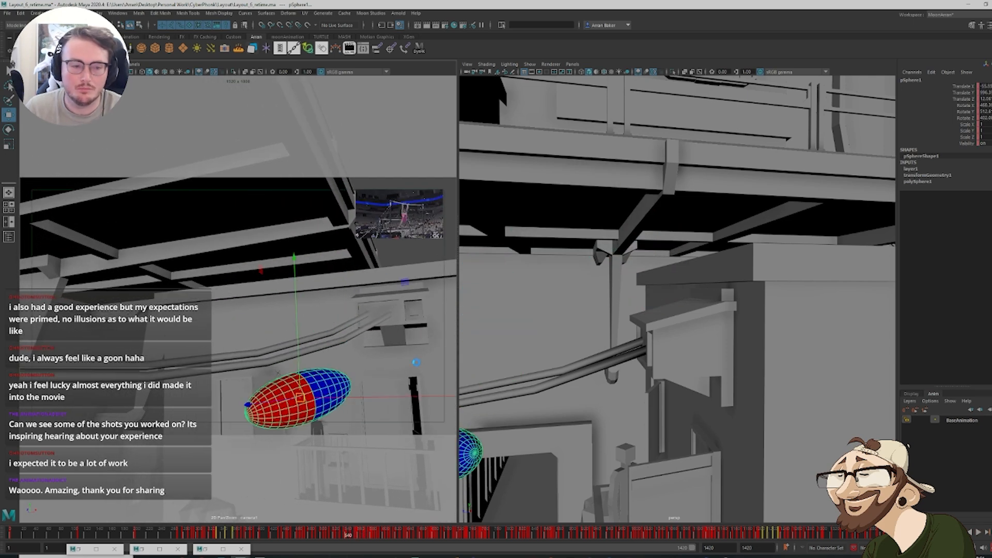
key(ctrl+s)
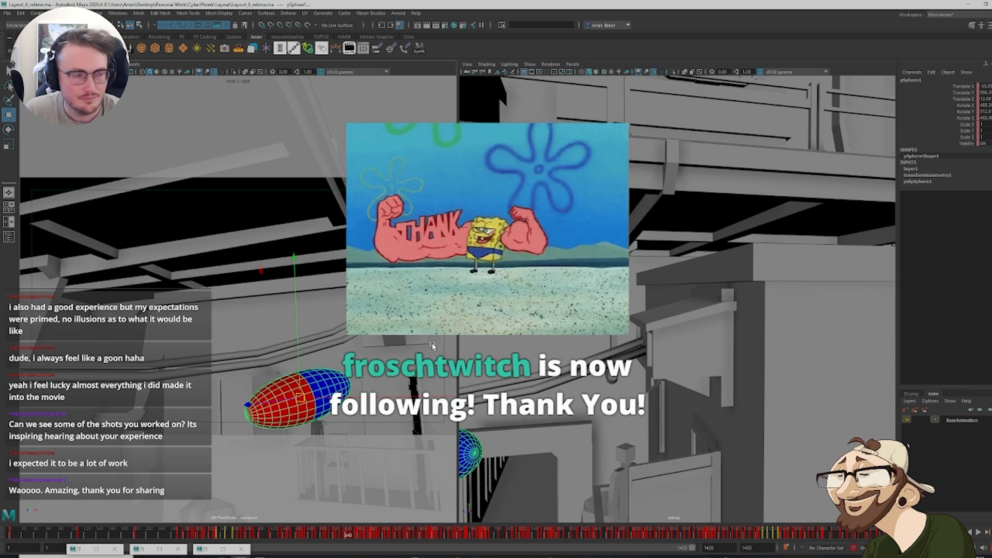
Review the sphere's merged animation backward key by key from frame 540
key(comma)
key(comma)
key(comma)
key(comma)
key(comma)
key(comma)
key(comma)
key(comma)
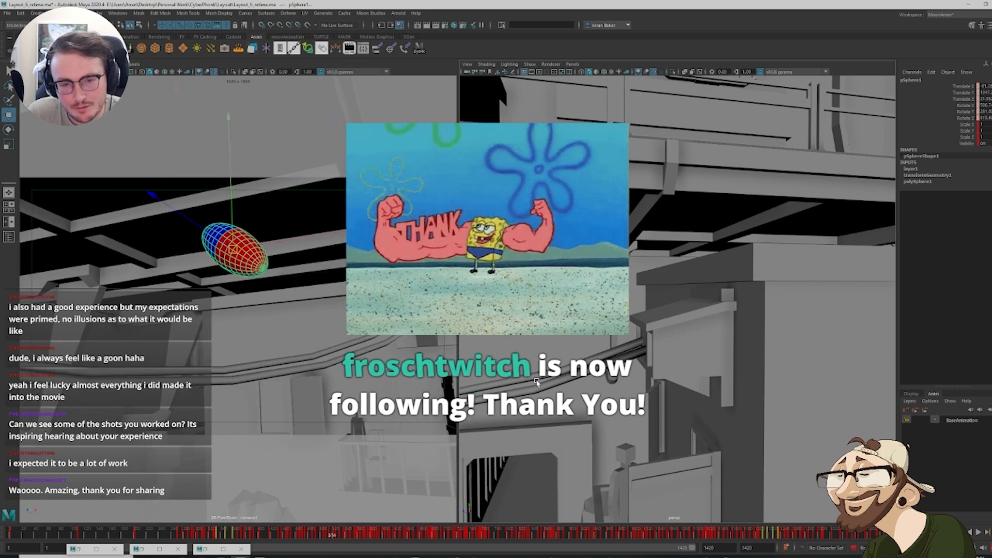
key(comma)
key(comma)
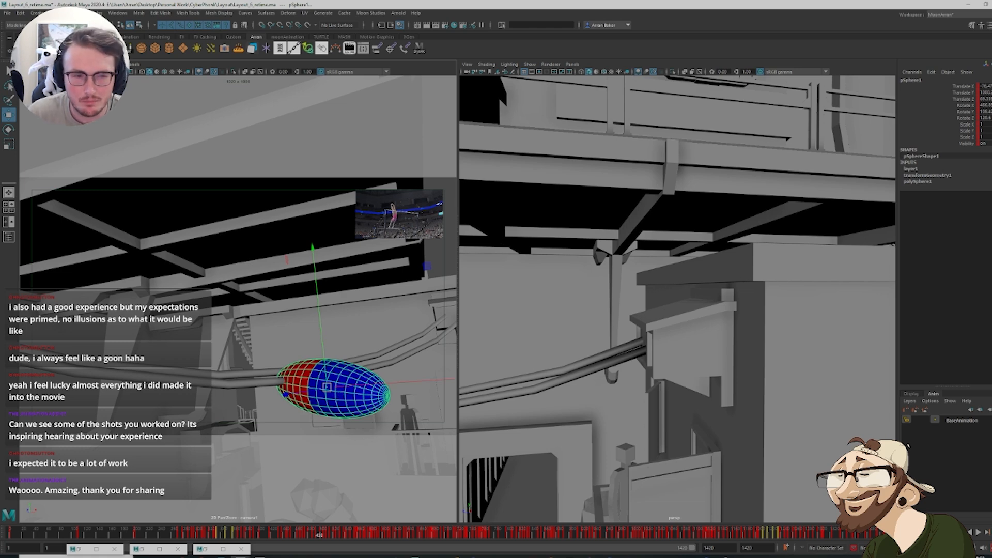
Select the camera and review its motion between about frames 401 and 575 by scrubbing and stepping through its keys
click(444, 391)
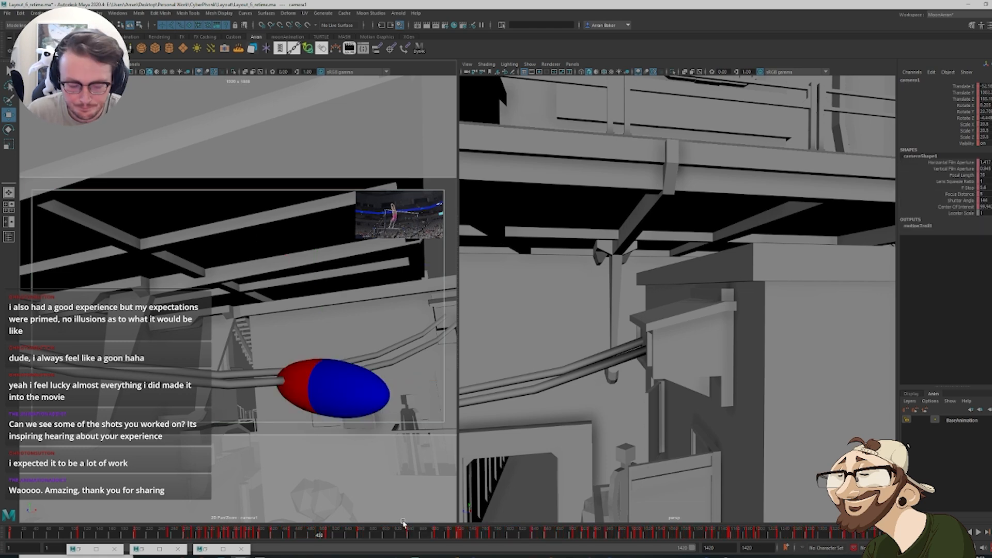
key(comma)
key(comma)
key(period)
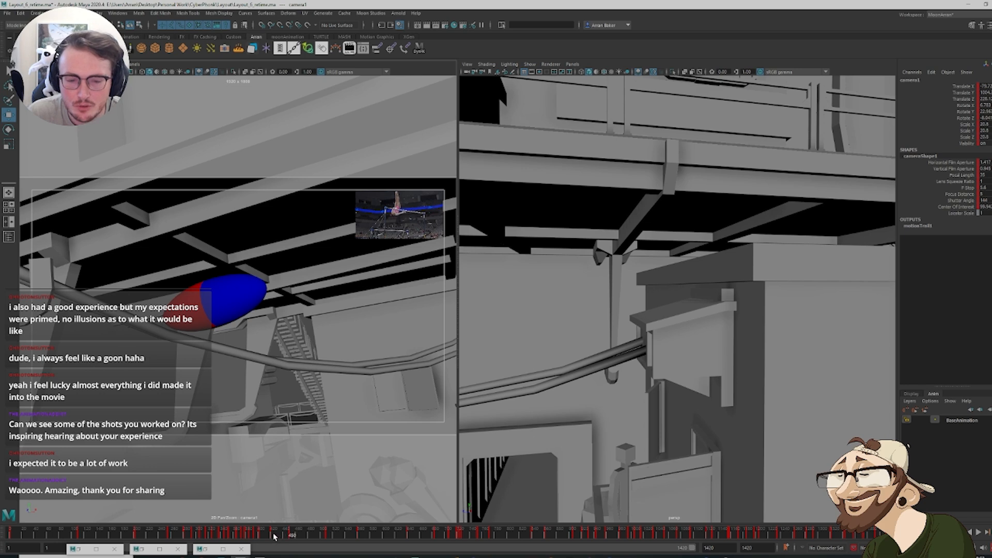
mouse_move(274, 535)
mouse_down()
mouse_move(257, 540)
mouse_move(271, 547)
mouse_move(260, 539)
mouse_move(369, 539)
mouse_up()
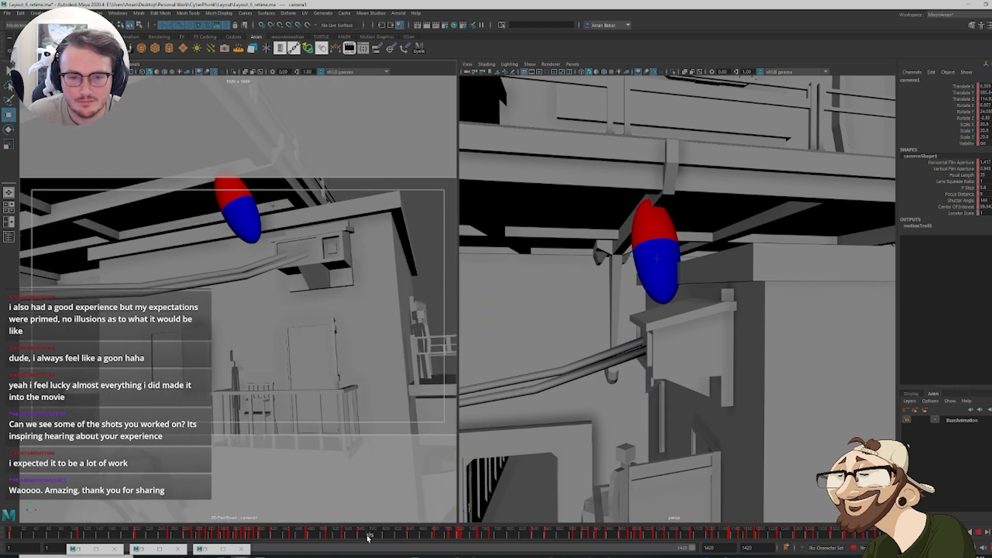
key(comma)
key(comma)
key(comma)
key(comma)
key(comma)
key(comma)
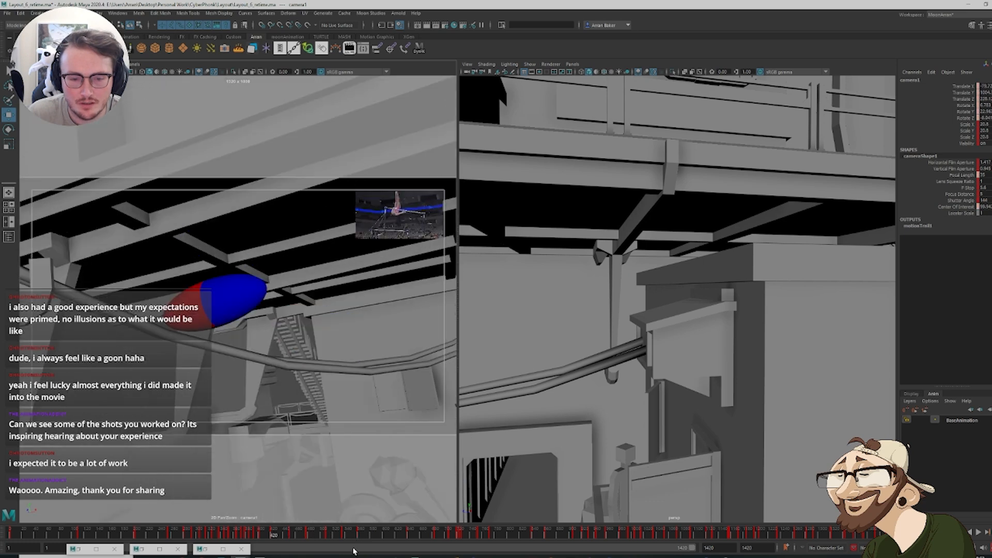
key(comma)
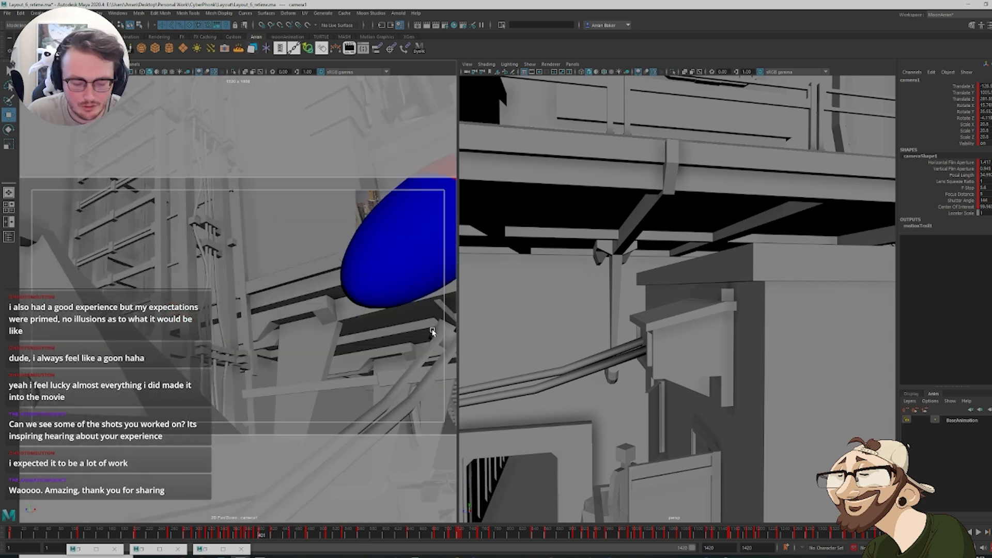
Isolate the camera's Rotate X curve in the Graph Editor and frame the keys surrounding frame 401
key(alt+g)
drag(531, 240, 651, 127)
click(500, 210)
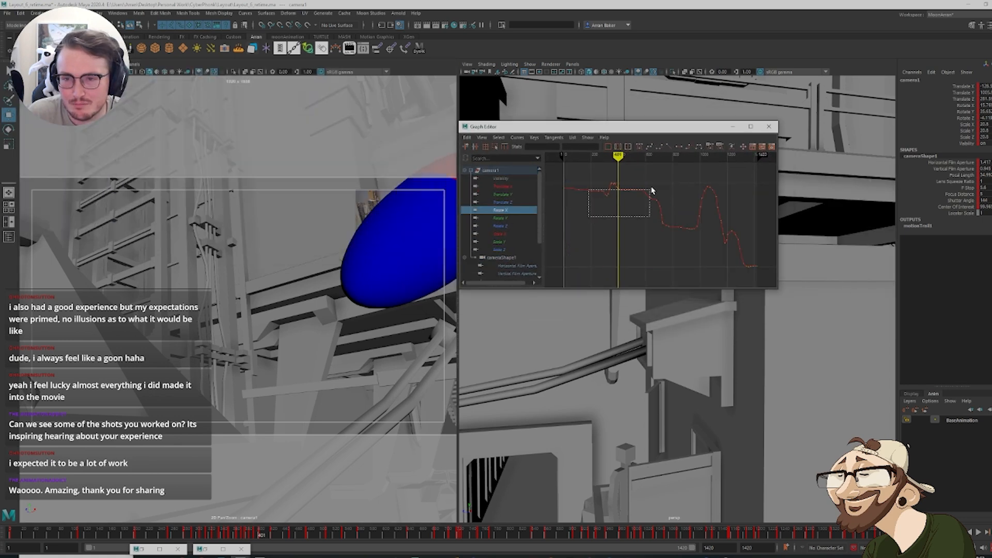
key(f)
click(627, 242)
Tilt the camera down at frame 420, to about 3.7 in Rotate X
key(comma)
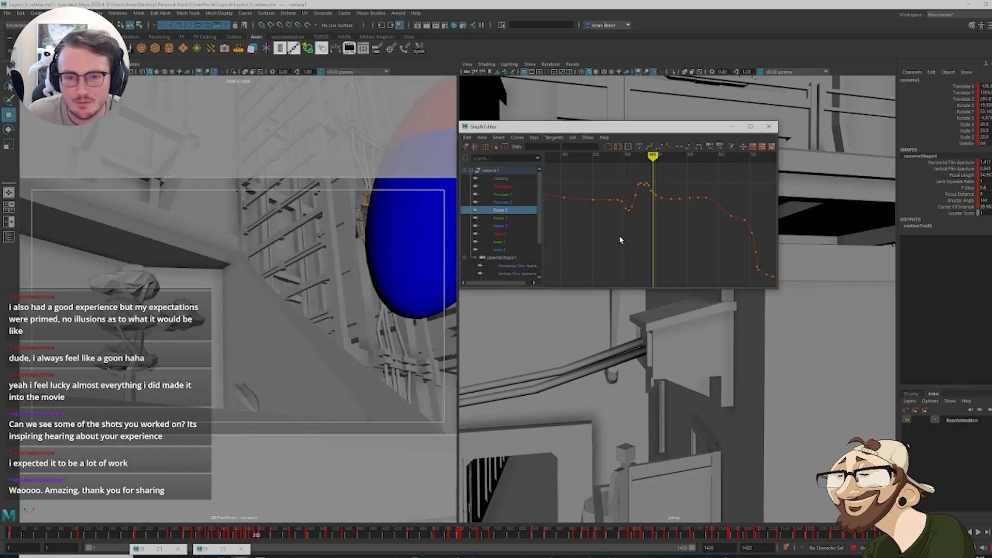
key(period)
key(period)
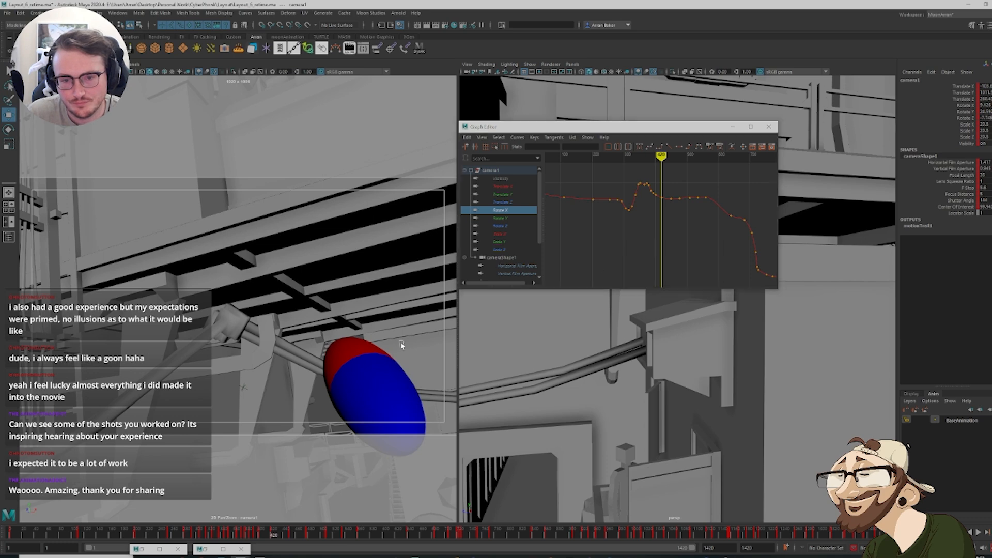
key(e)
key(f)
alt+drag(698, 383, 704, 317)
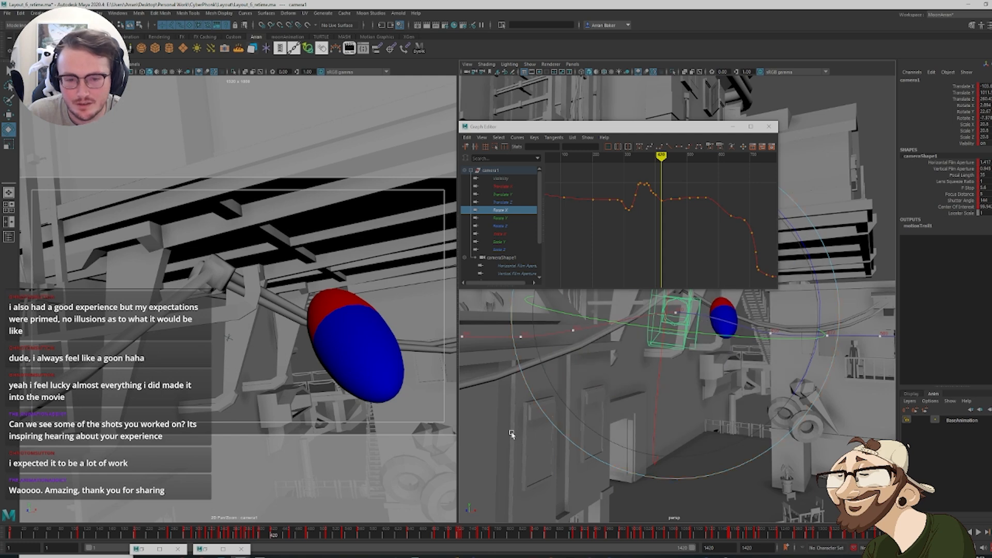
Advance frame by frame to about frame 436 and tilt the camera down to about -5.5 in Rotate X
key(period)
key(alt+period)
key(alt+period)
key(alt+period)
key(alt+period)
key(alt+period)
key(alt+period)
key(alt+period)
key(alt+period)
key(alt+period)
key(alt+period)
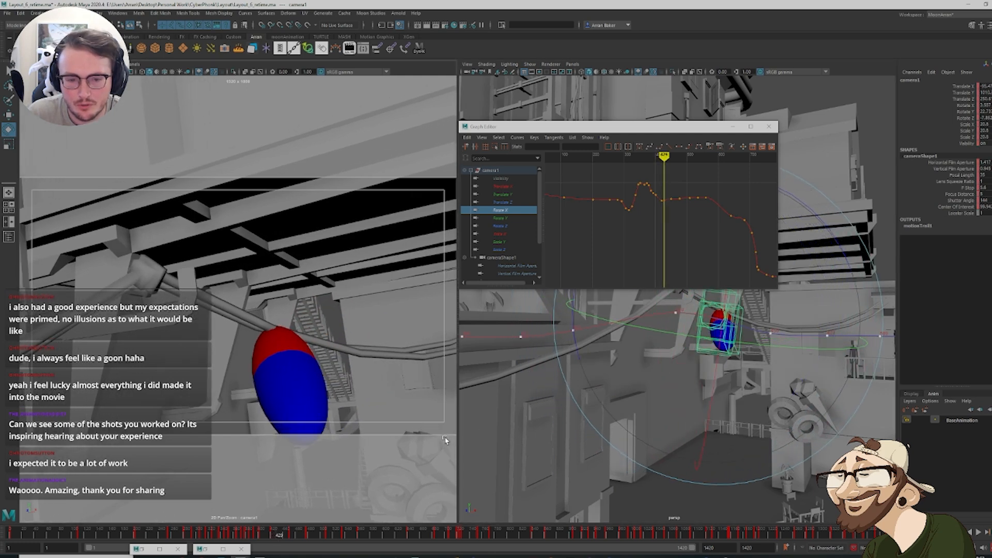
key(alt+period)
key(alt+period)
key(alt+period)
key(alt+period)
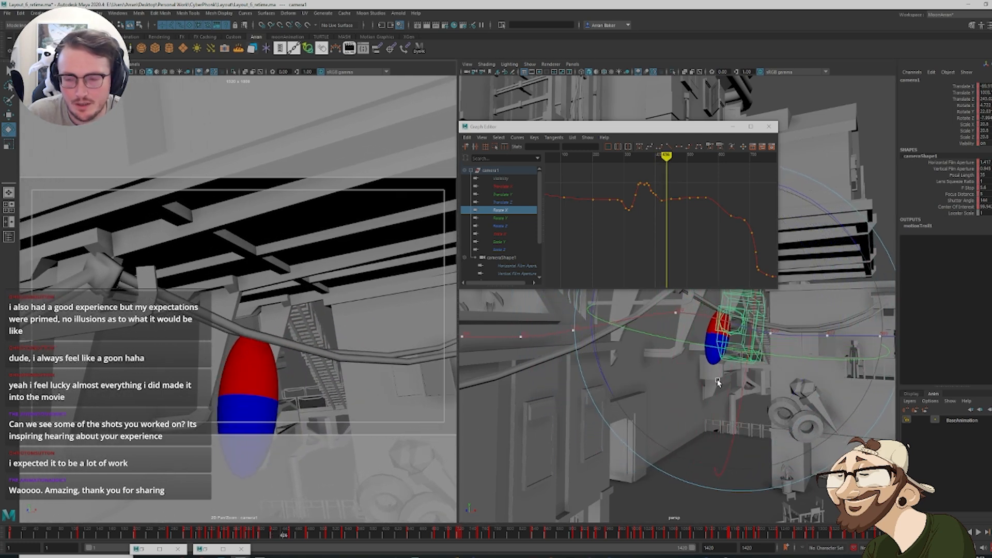
drag(751, 341, 754, 301)
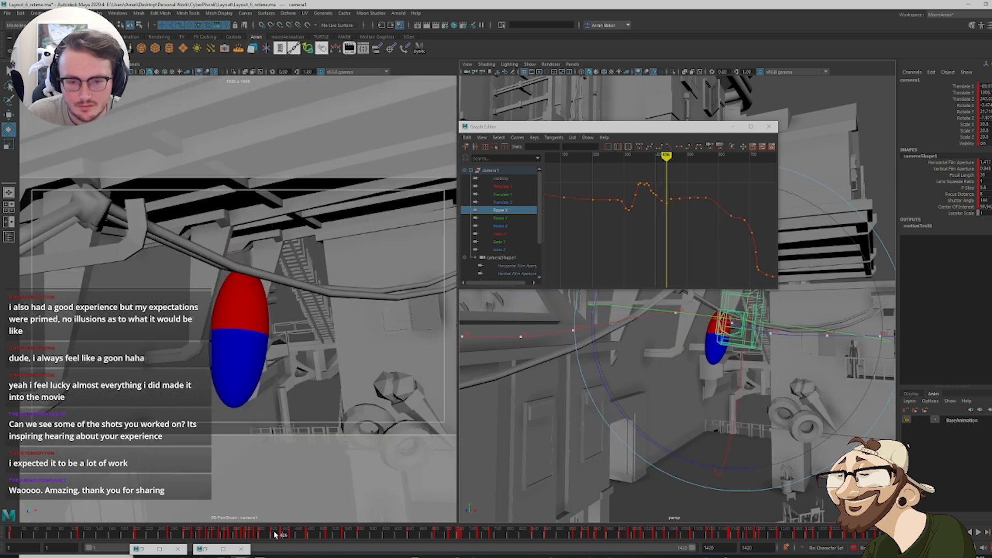
Tilt the camera down at about frame 450, to about 0.9 in Rotate X
click(280, 535)
drag(280, 534, 290, 537)
key(e)
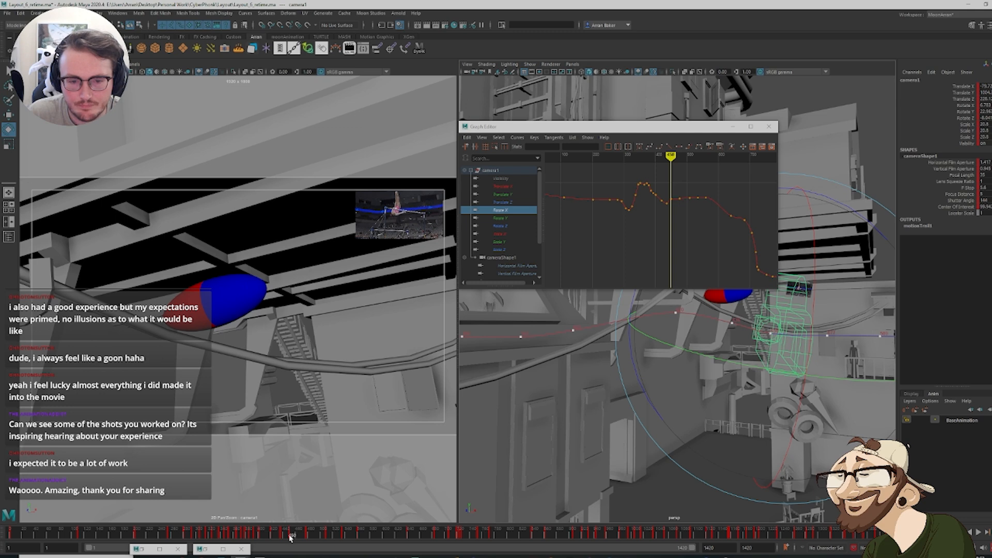
drag(814, 333, 815, 314)
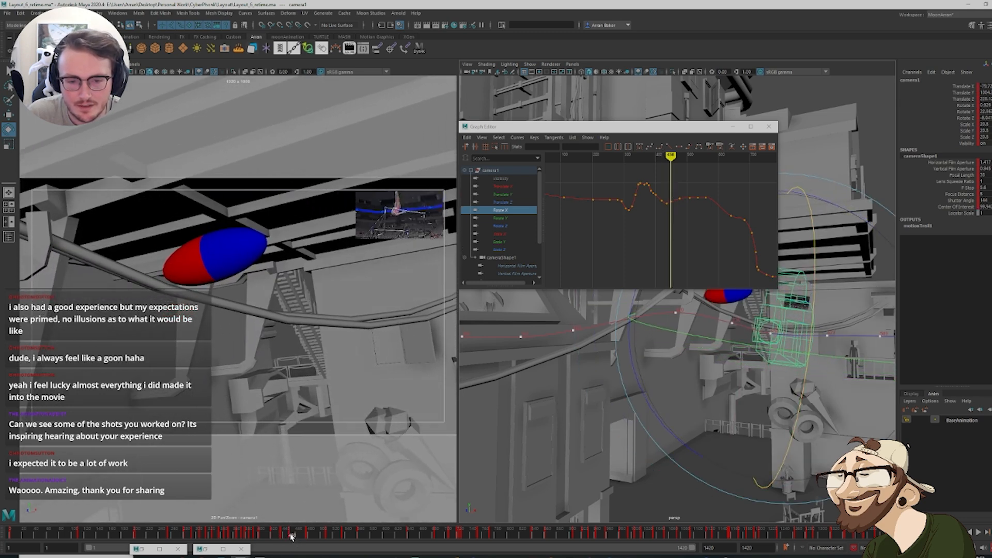
Try a slight upward camera tilt at about frame 465, and delete the camera's keys at that frame
drag(291, 536, 300, 539)
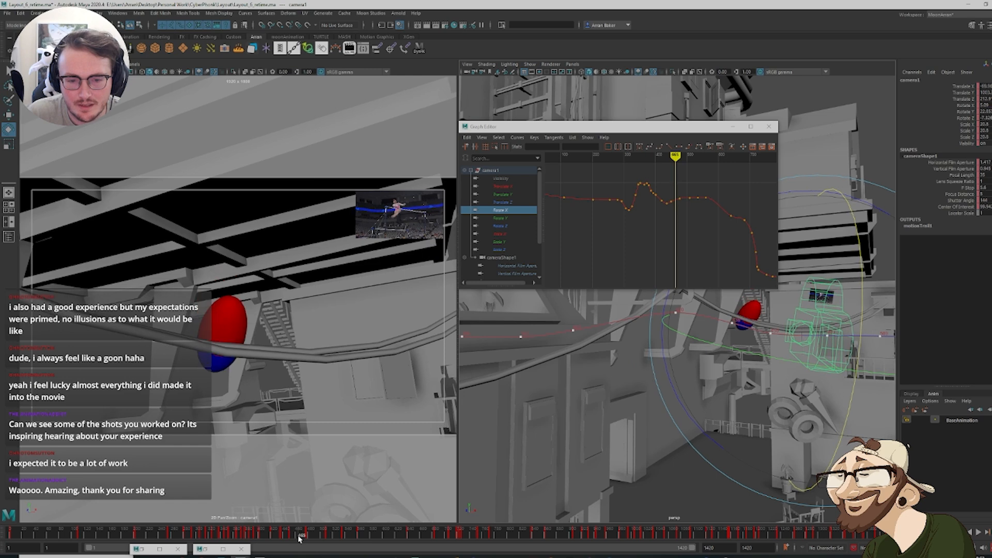
drag(844, 378, 842, 394)
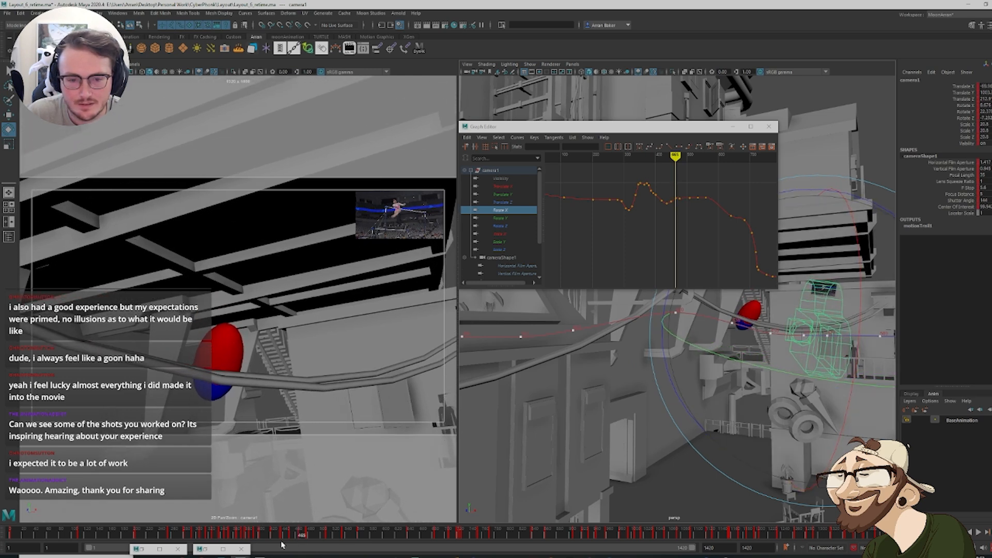
drag(282, 542, 301, 539)
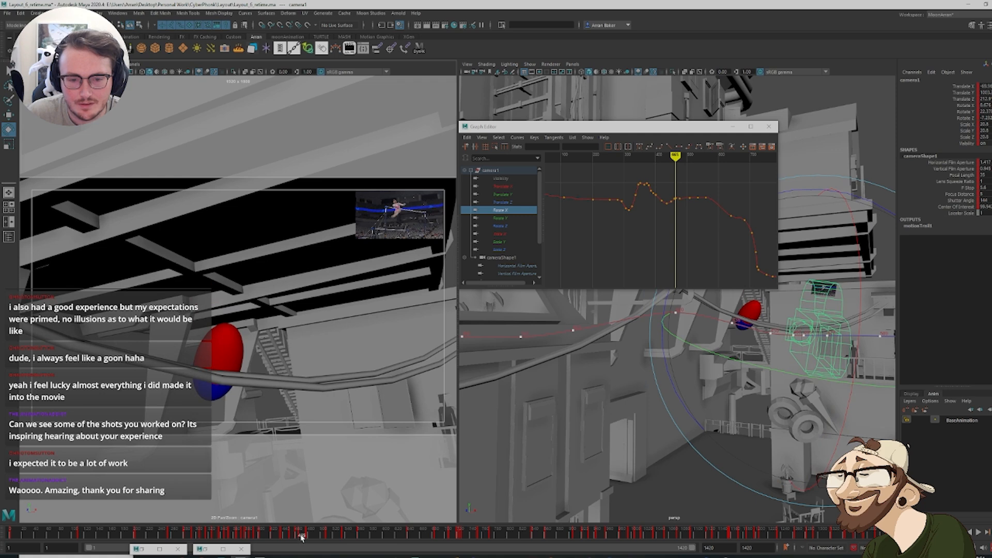
right_click(301, 537)
click(326, 413)
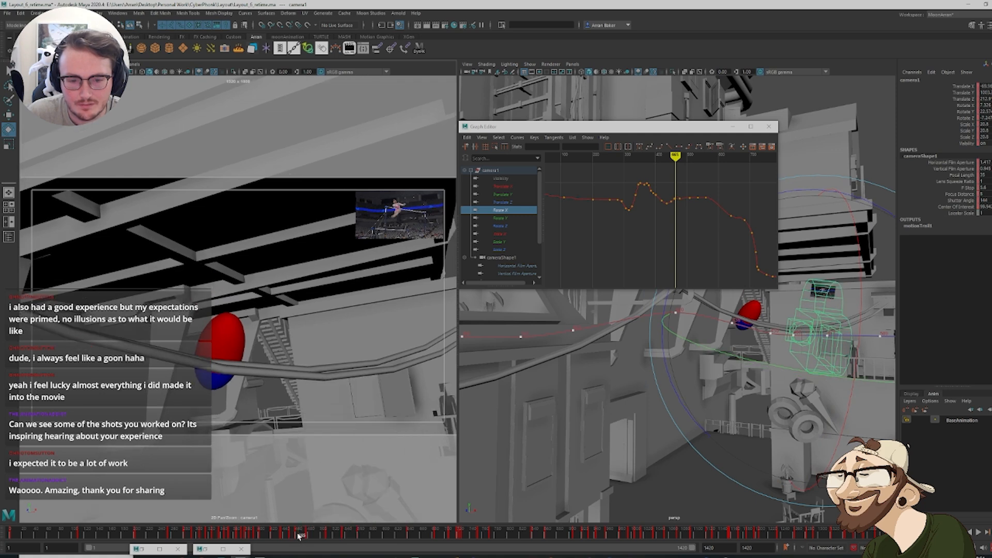
Tilt the camera down at about frame 472, to about -4.4 in Rotate X, and key it there
drag(299, 537, 307, 540)
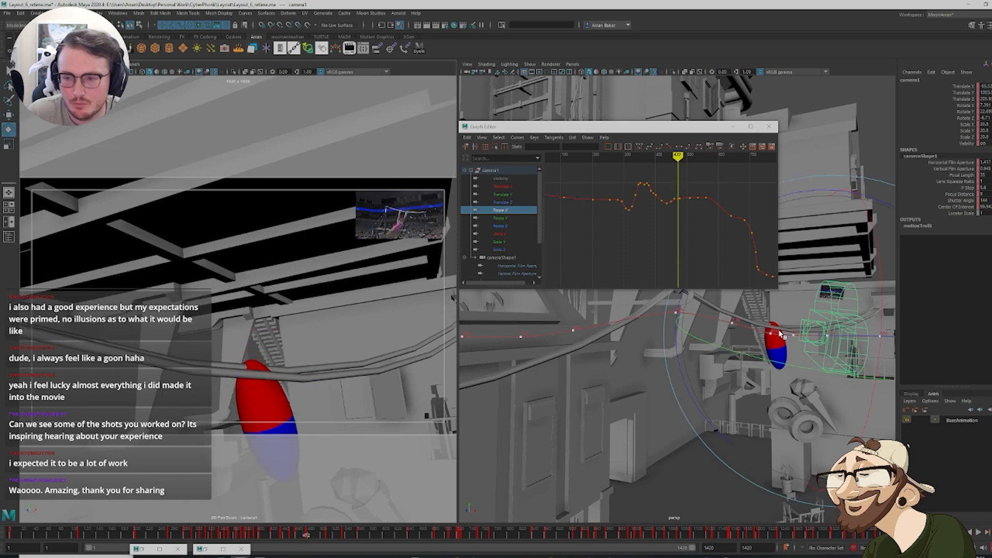
key(e)
drag(873, 304, 876, 274)
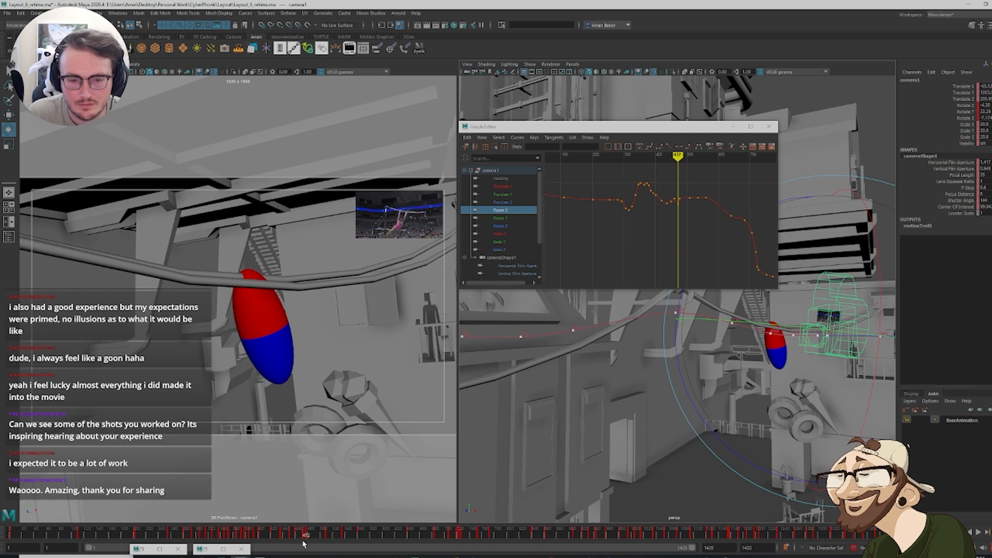
key(s)
key(comma)
key(period)
Check the motion up to about frame 491 and delete the camera's keys at frame 477
drag(305, 539, 315, 538)
right_click(307, 535)
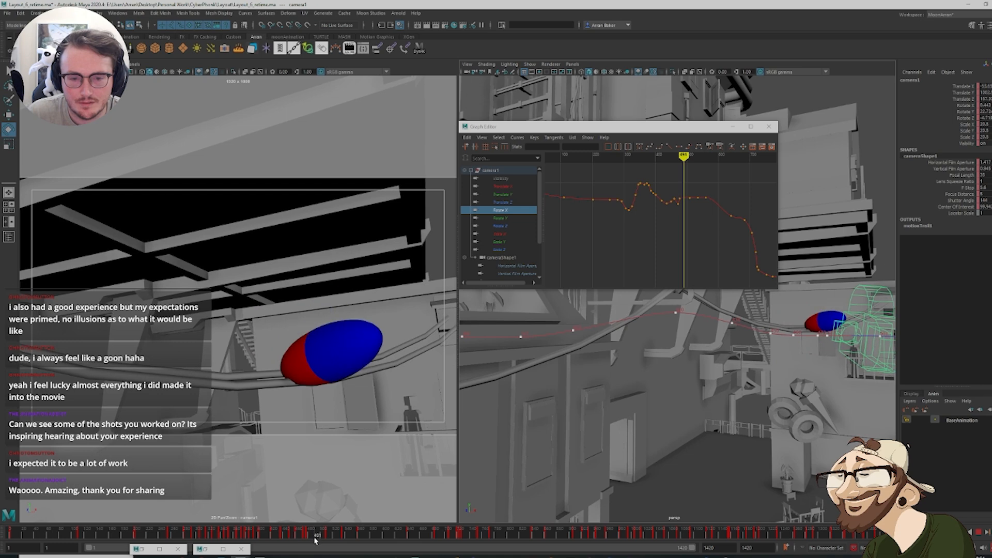
key(comma)
right_click(320, 536)
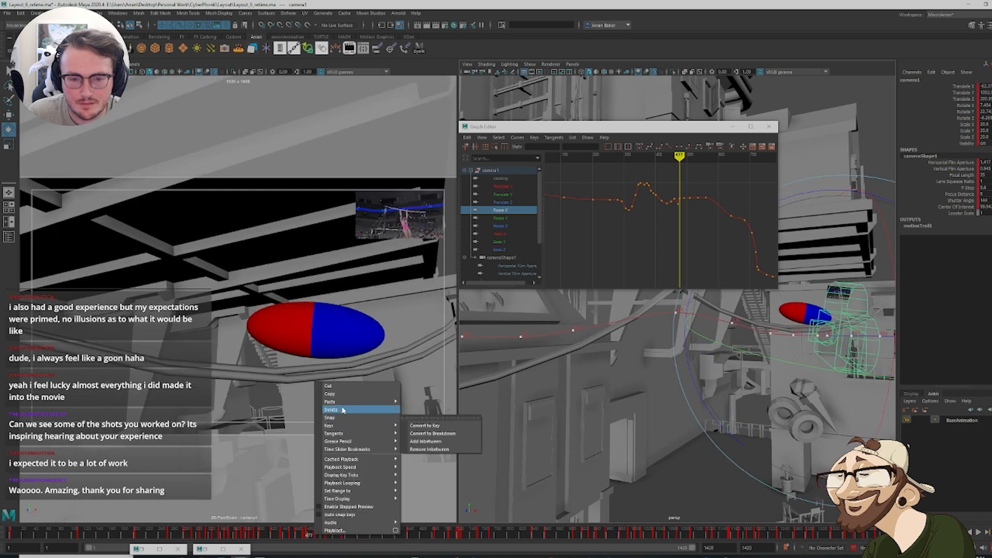
click(342, 410)
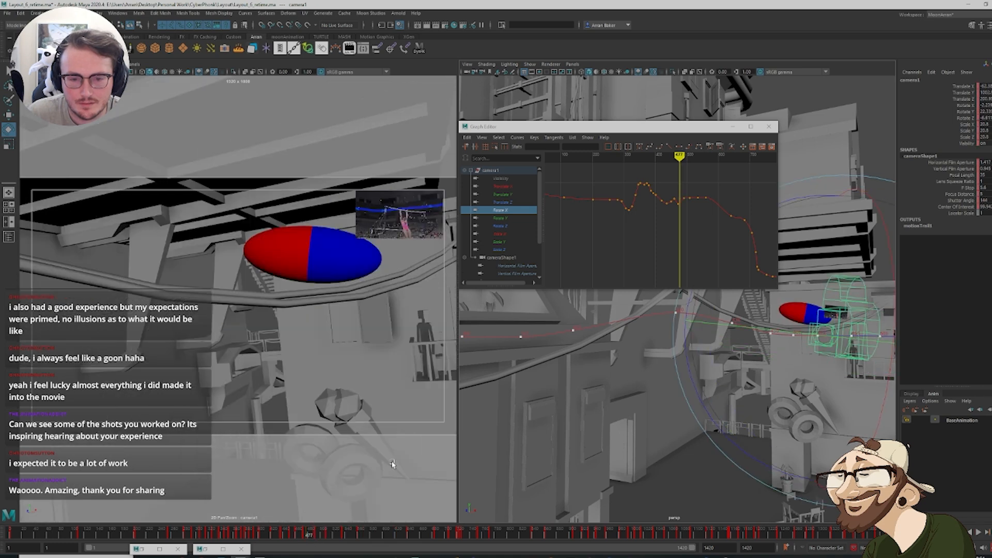
Show all of the camera's animation curves and examine the camera and sphere motion from about frame 454 to 491
key(period)
alt+drag(797, 336, 843, 309)
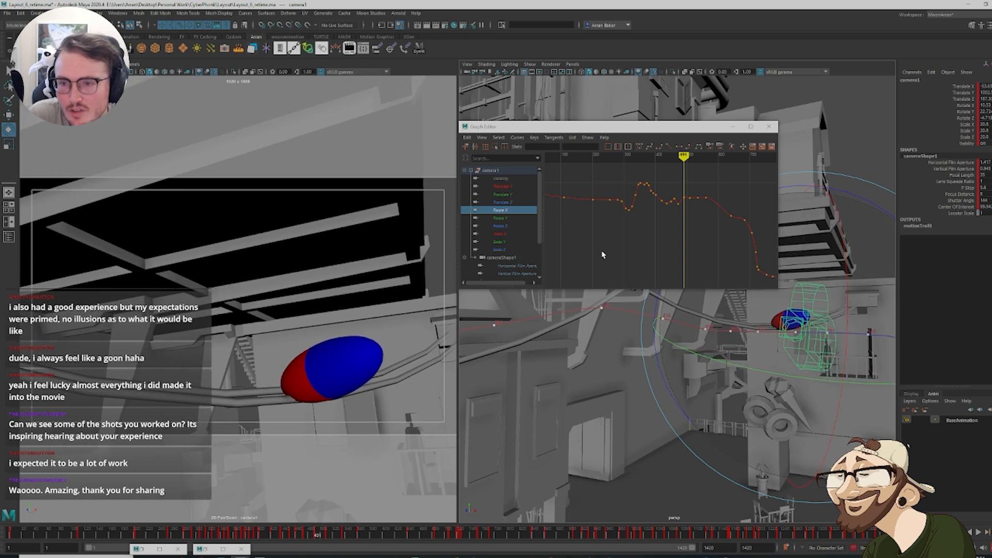
click(519, 172)
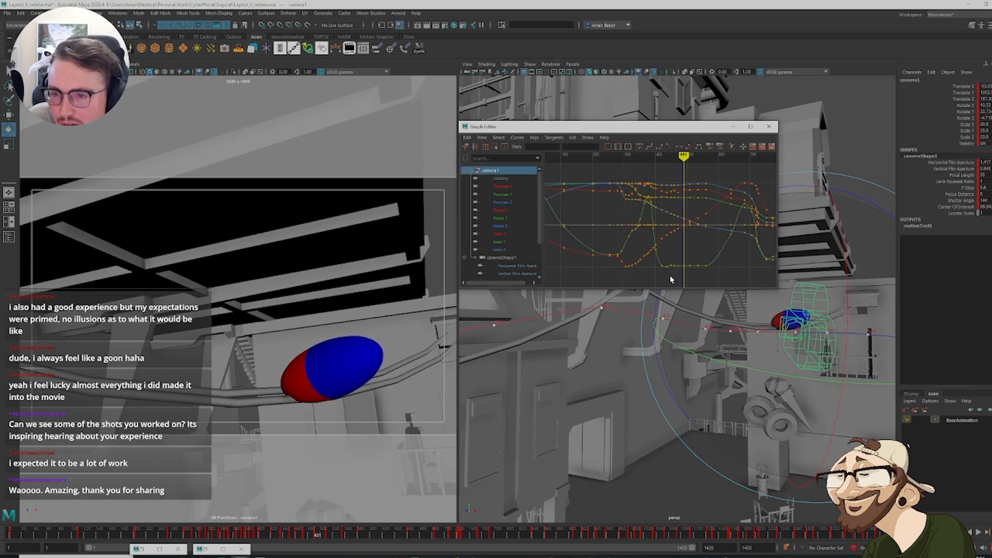
key(comma)
key(comma)
key(comma)
key(comma)
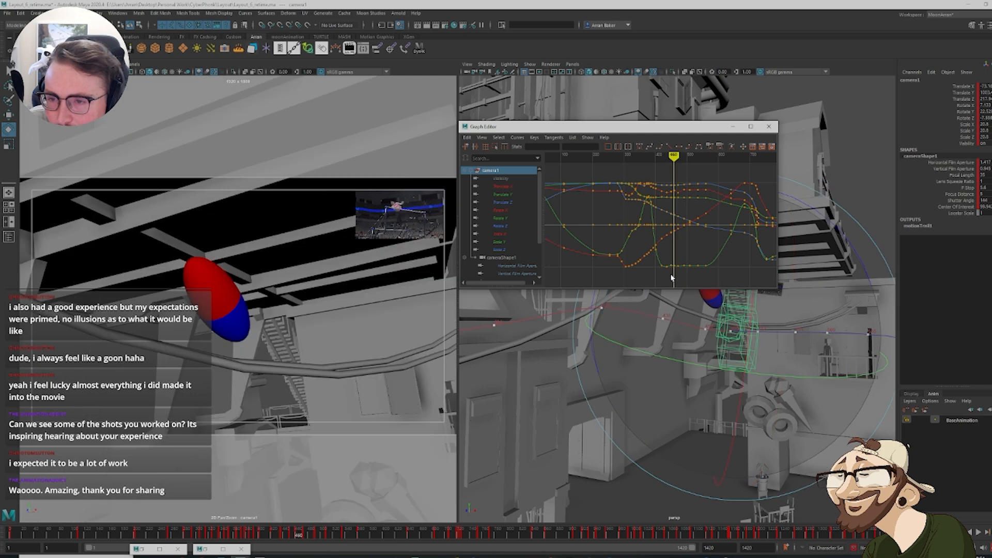
key(comma)
key(period)
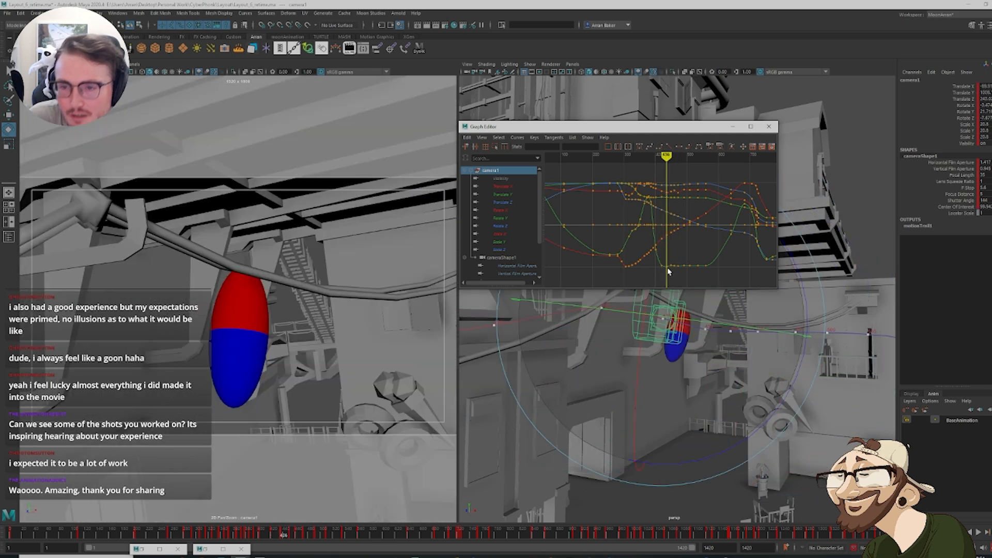
key(period)
click(680, 383)
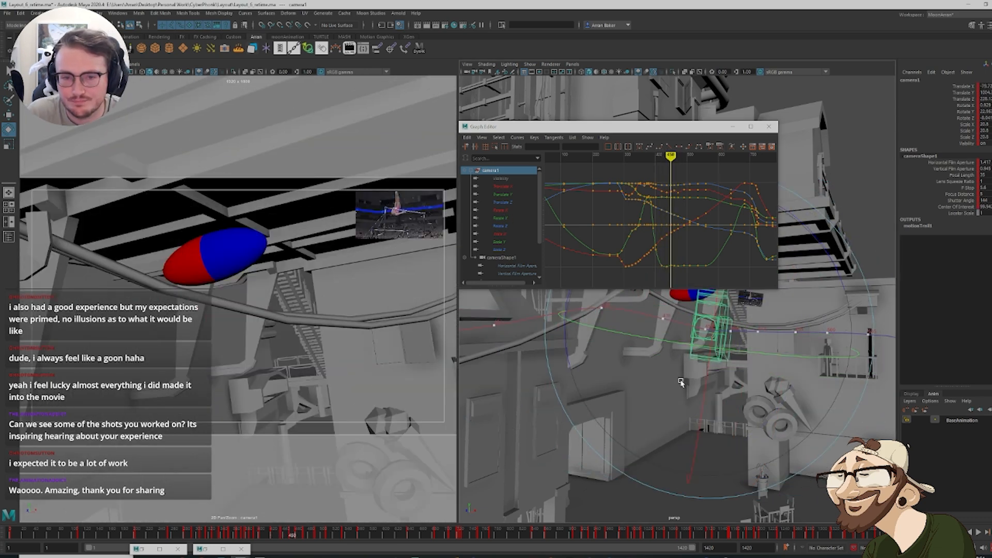
key(comma)
key(comma)
key(alt+v)
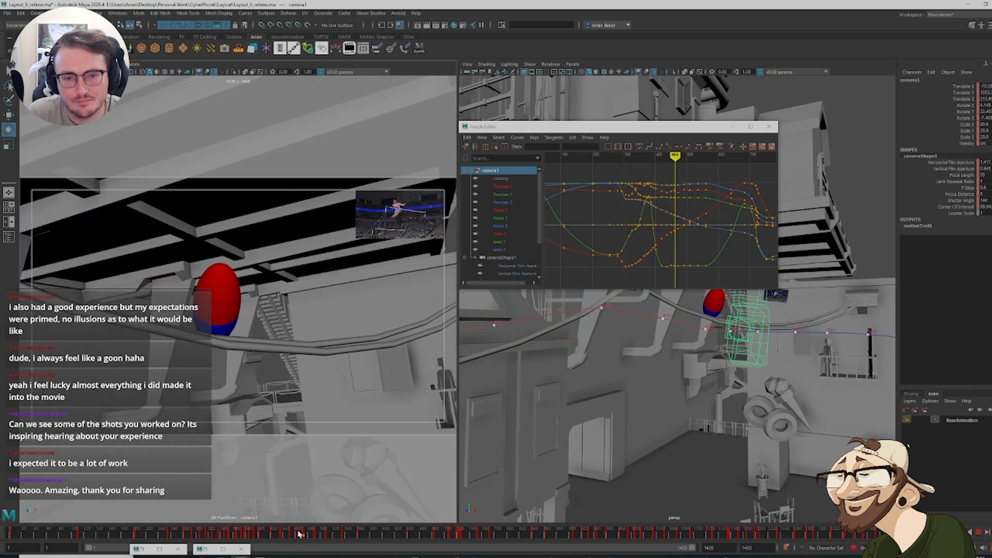
key(alt+v)
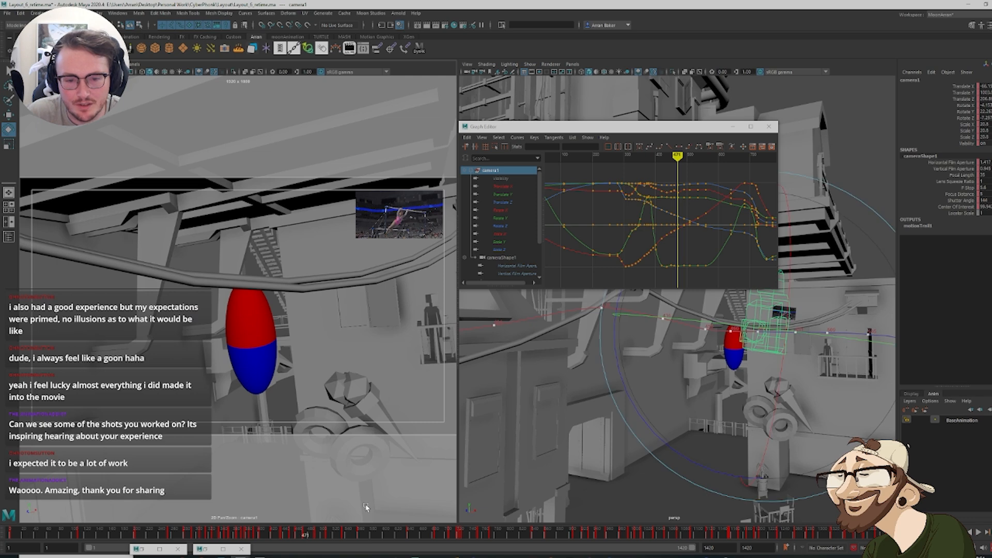
Tilt the camera up at about frame 472, to about 0.7 in Rotate X, and review the motion leading into it
key(period)
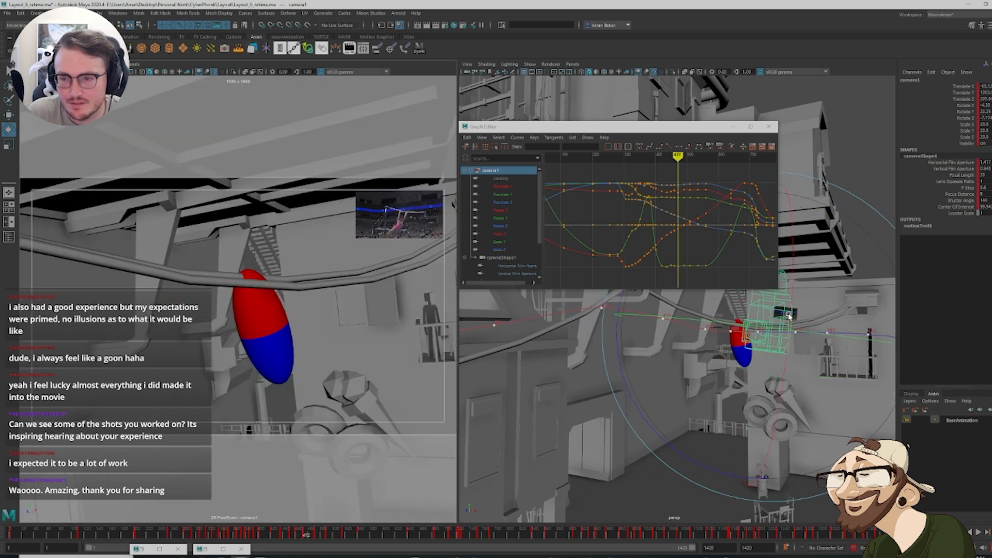
drag(790, 312, 791, 331)
key(comma)
key(period)
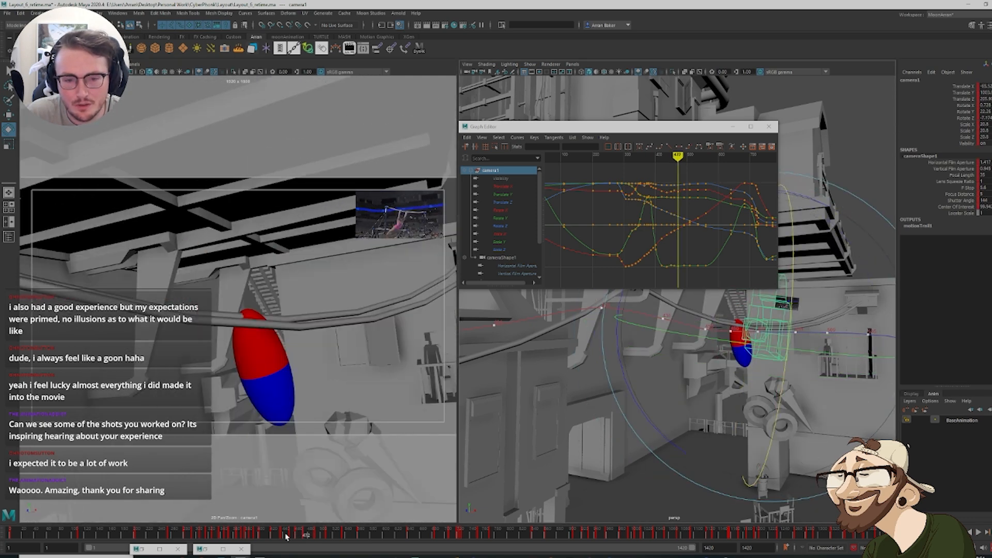
drag(285, 536, 299, 540)
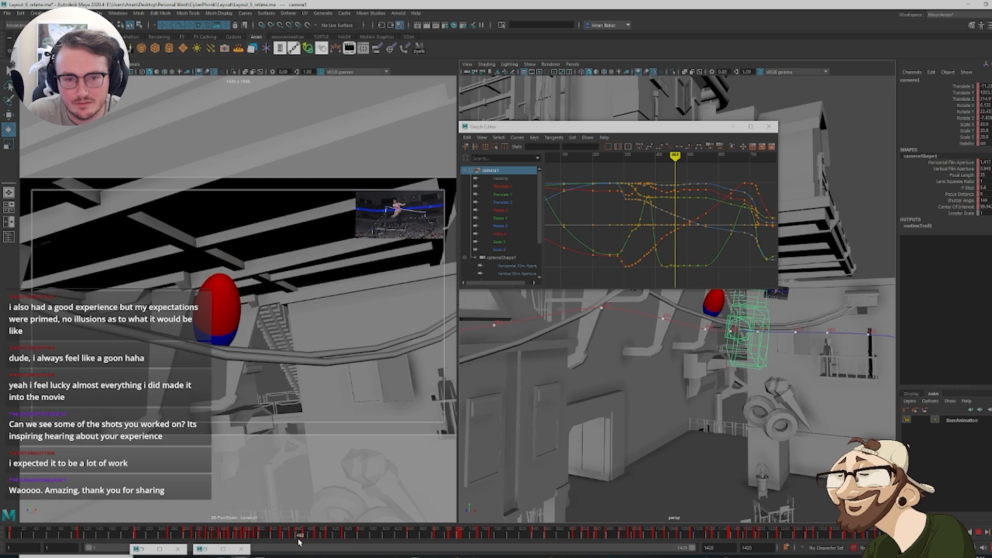
click(287, 542)
key(alt+v)
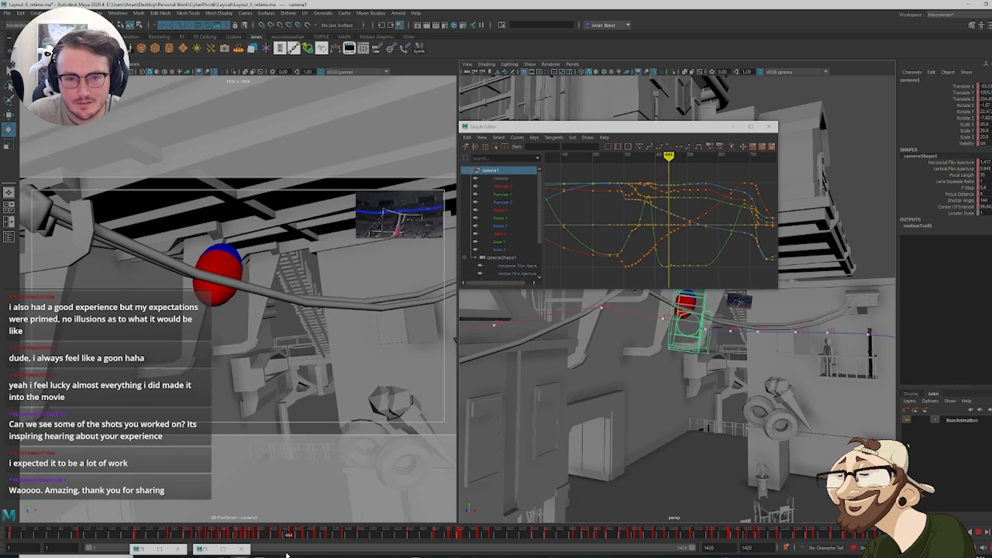
mouse_move(296, 555)
mouse_down()
mouse_move(311, 556)
mouse_move(296, 555)
mouse_up()
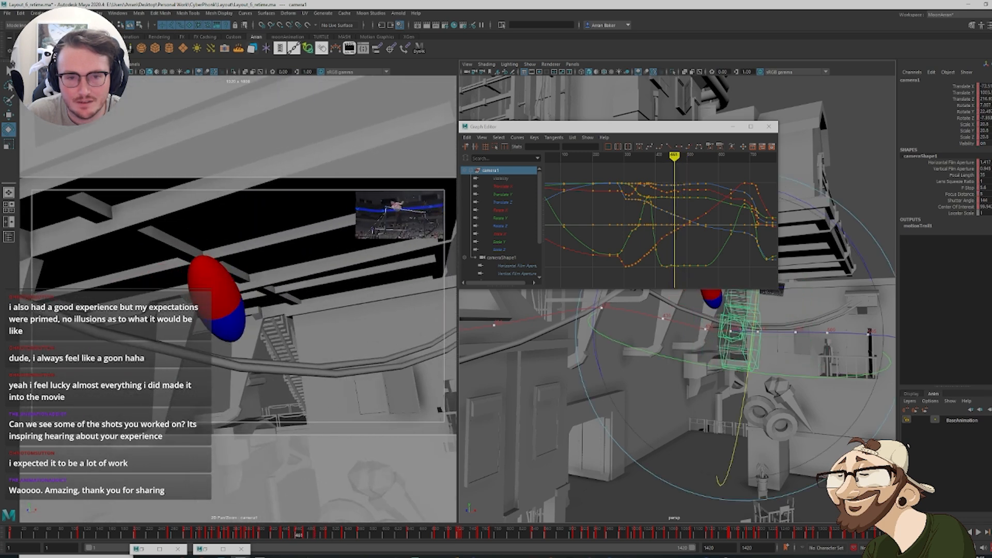
Isolate the sphere's Translate Y curve and raise its key at the peak around frame 453
click(217, 297)
click(510, 195)
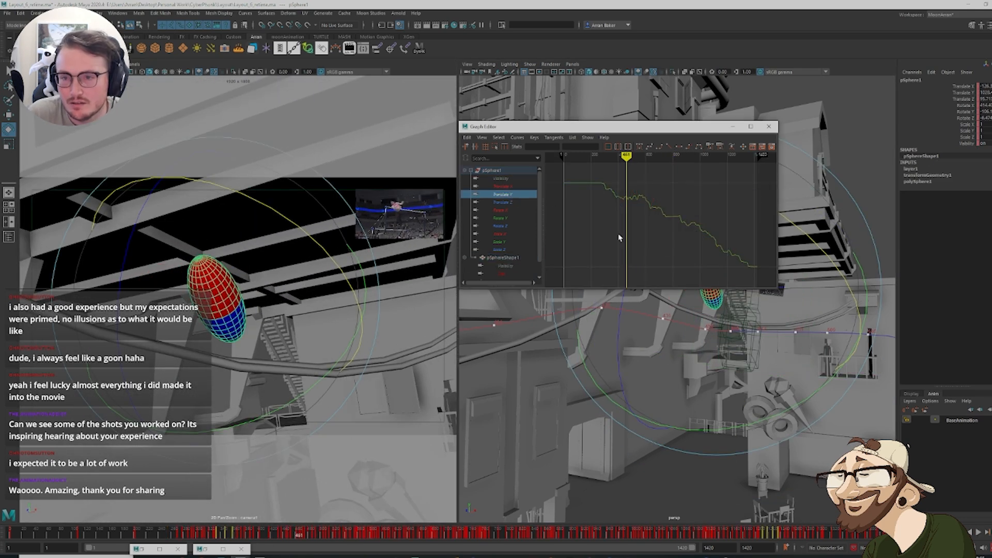
key(f)
drag(615, 230, 639, 180)
key(f)
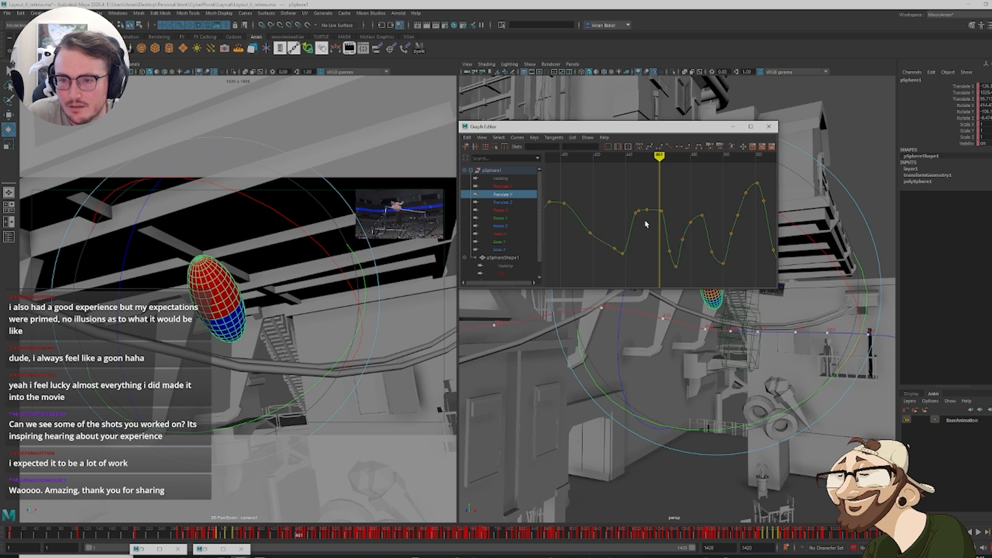
middle_drag(649, 197, 650, 192)
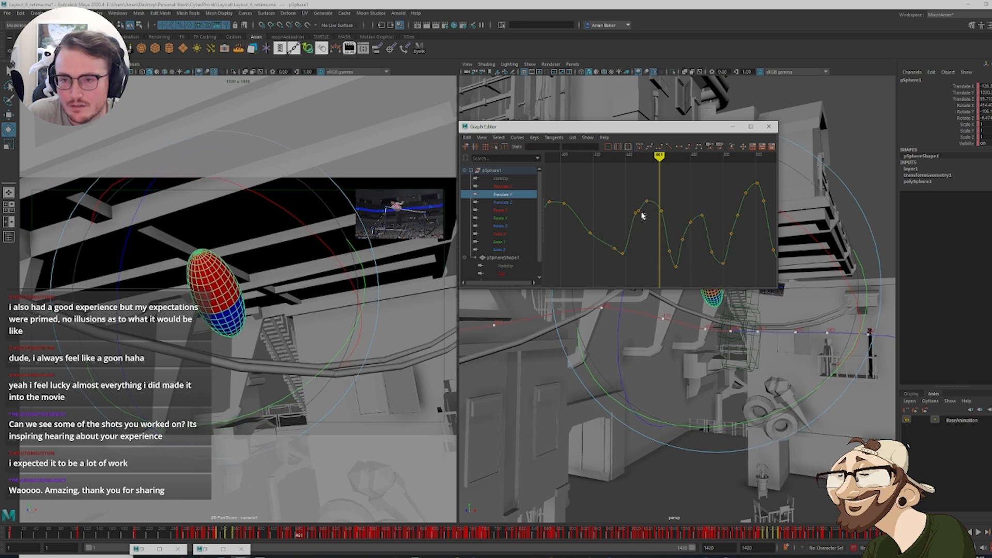
key(comma)
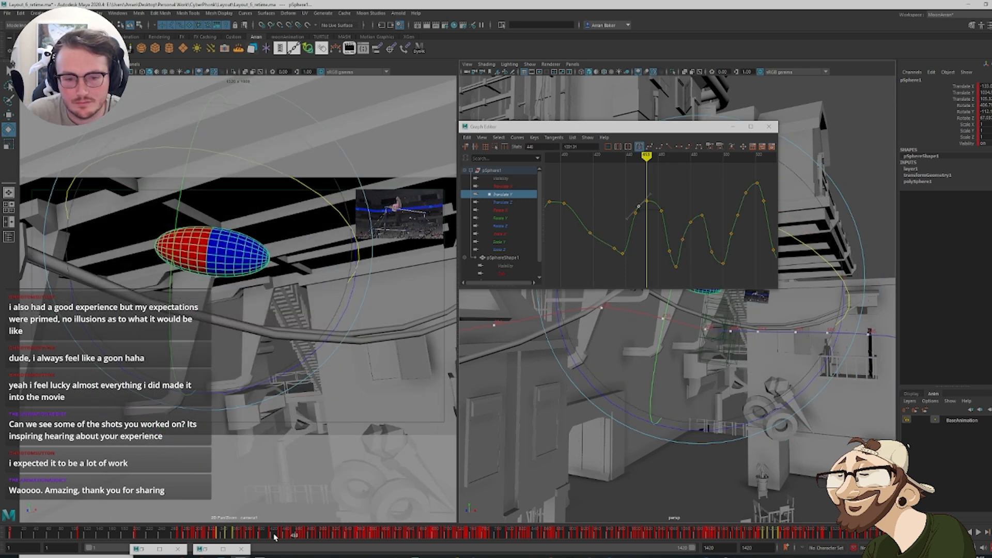
Raise the sphere's Translate Y peak around frame 453 further, and lift the key at frame 462 to follow the arc
drag(275, 537, 298, 542)
click(671, 222)
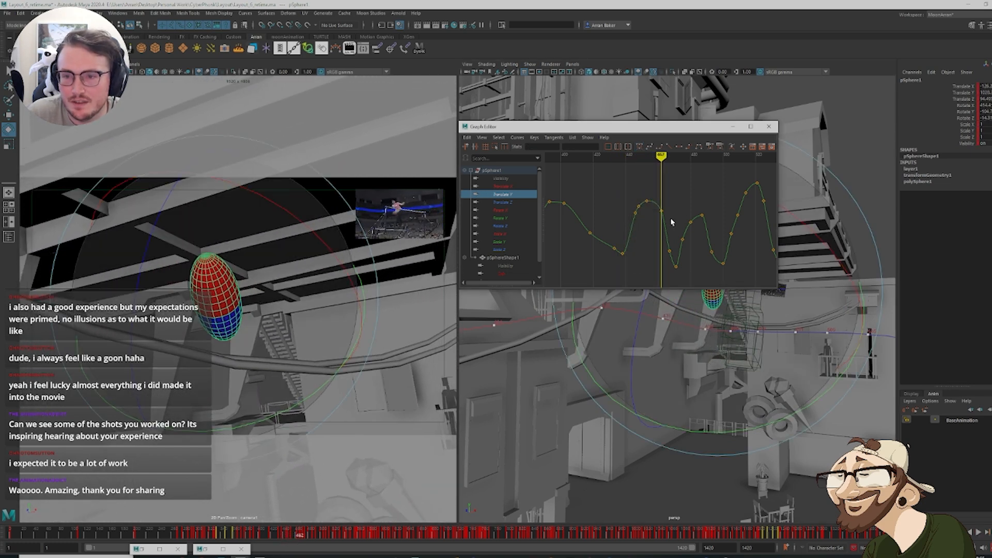
shift+middle_drag(646, 194, 649, 174)
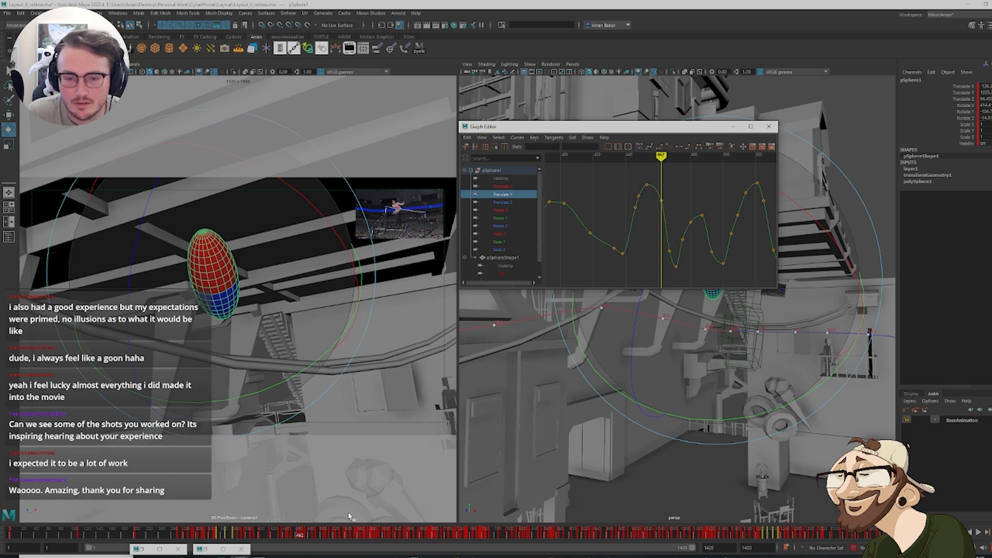
drag(285, 536, 297, 544)
drag(658, 208, 670, 195)
middle_drag(670, 198, 672, 174)
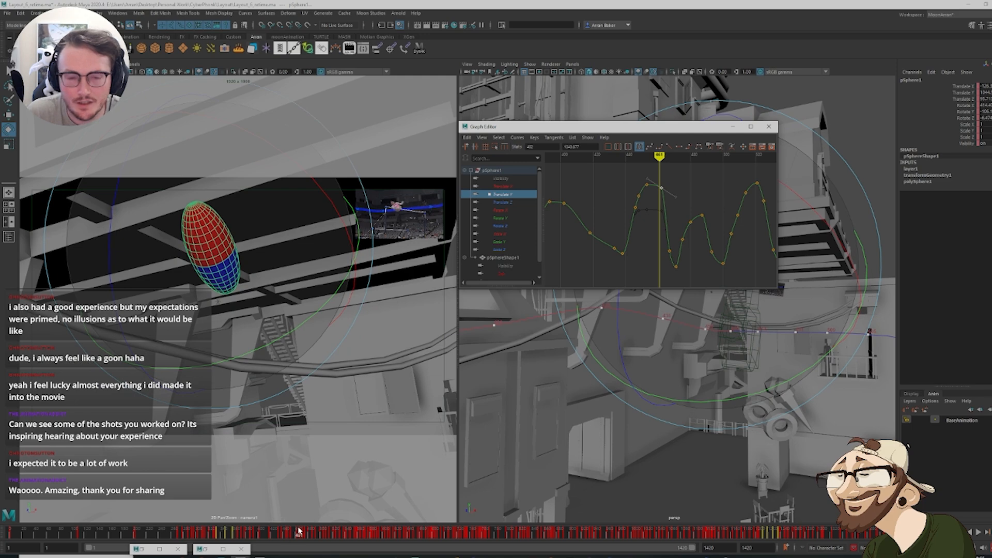
drag(262, 533, 302, 545)
Select the camera and delete its keys at around frame 475
key(e)
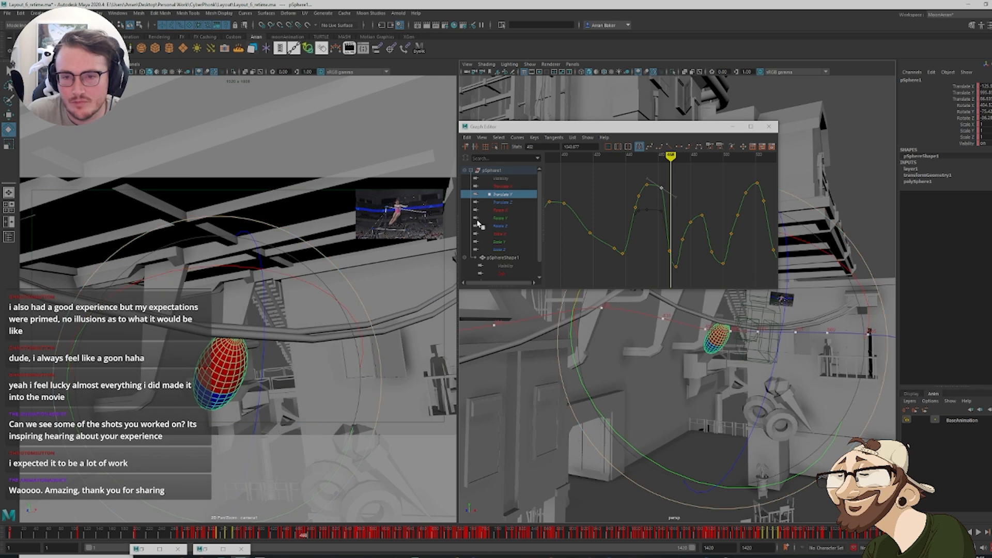
key(w)
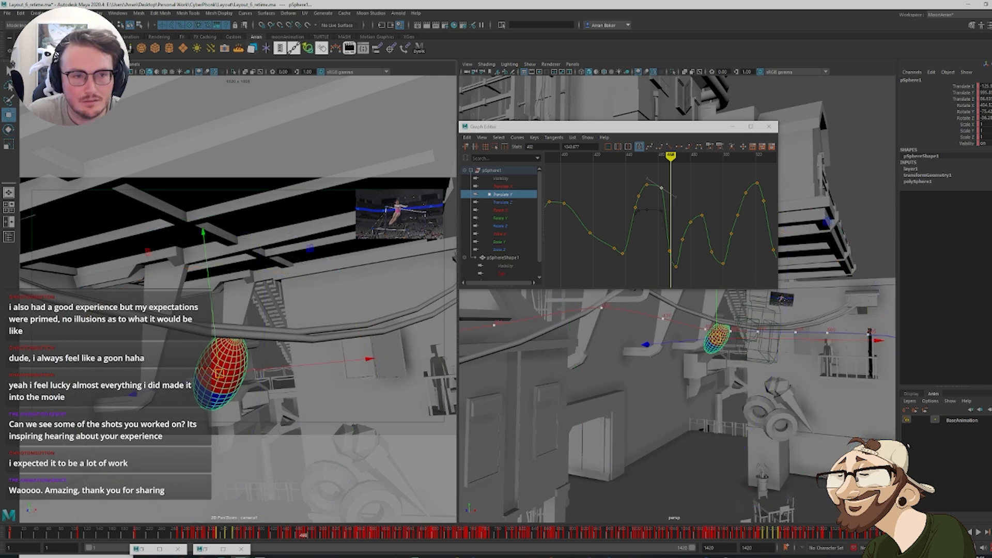
click(28, 72)
drag(300, 543, 306, 537)
right_click(307, 538)
click(331, 411)
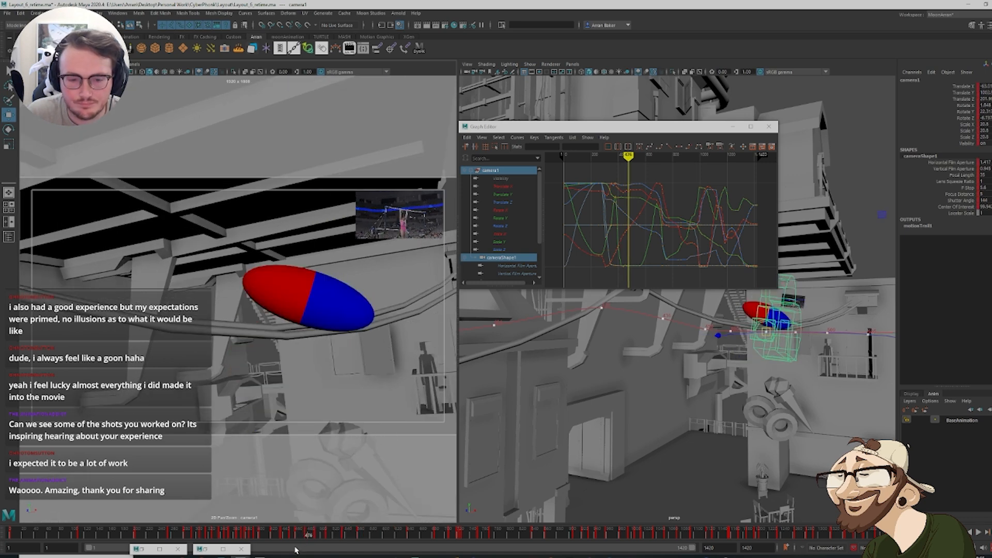
Try tilting the camera down at frame 500, to about 5.5 in Rotate X
drag(288, 537, 323, 544)
key(e)
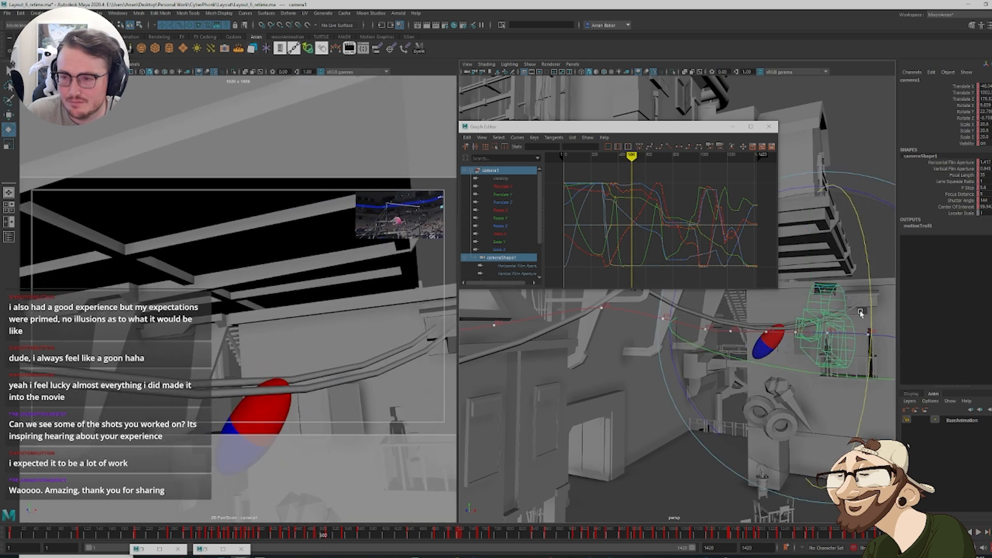
drag(869, 310, 868, 291)
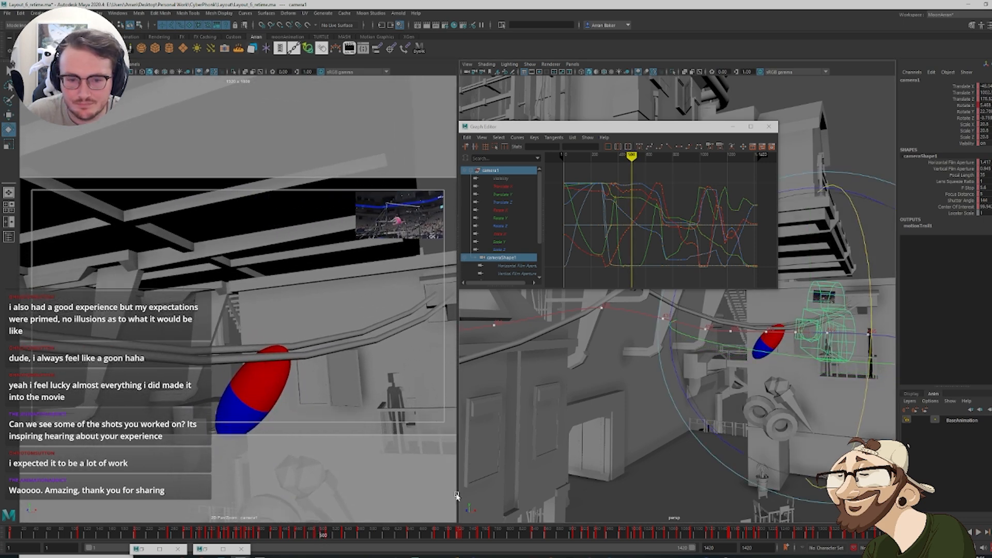
Delete the camera's keys at frame 509
drag(320, 538, 330, 534)
right_click(333, 533)
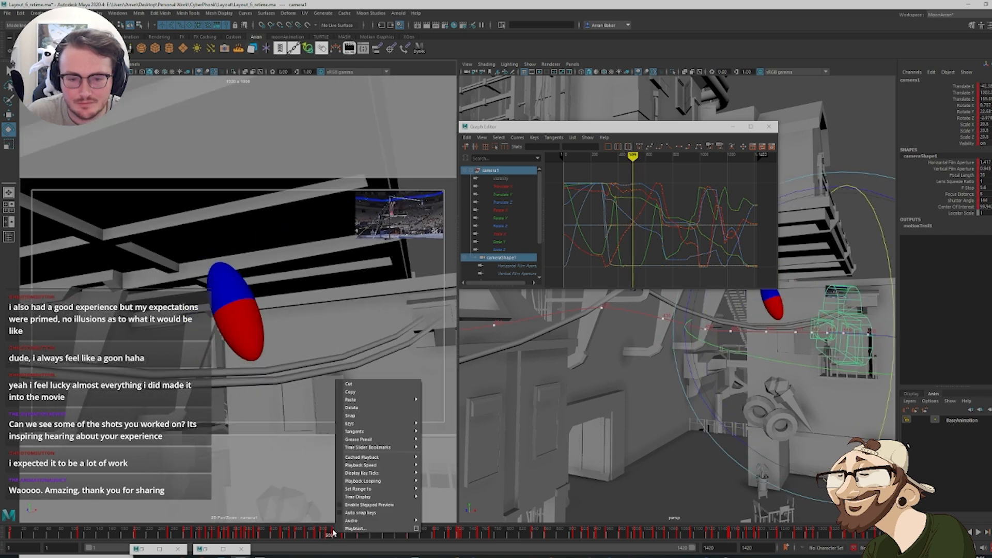
click(352, 408)
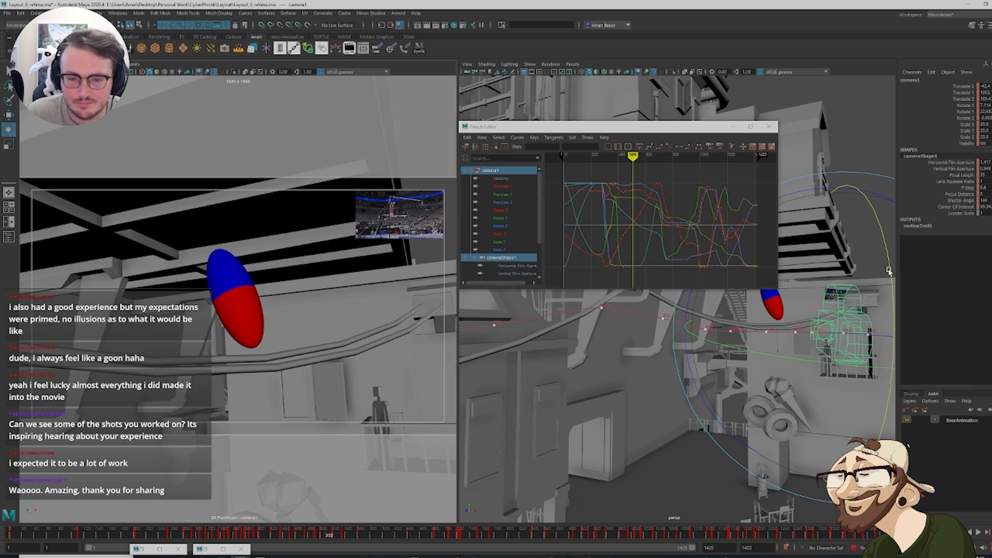
middle_click(582, 410)
Delete the camera's keys at frame 500 and compare the framing at the neighbouring keys
key(comma)
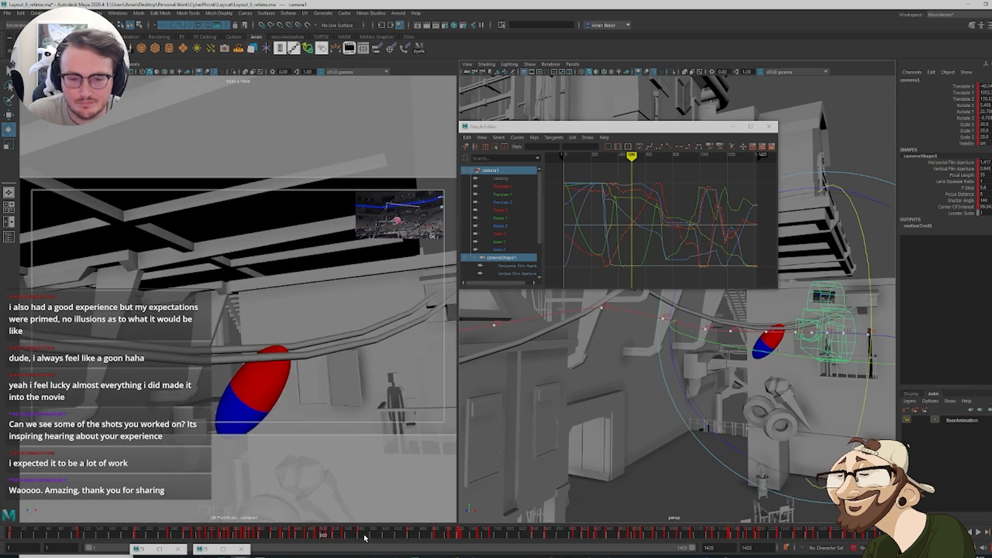
right_click(364, 536)
click(408, 412)
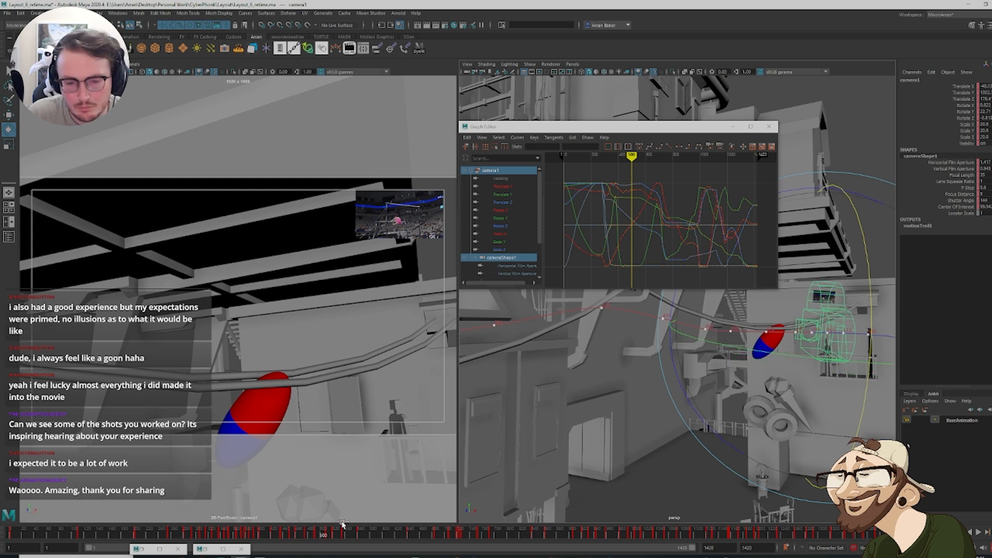
key(period)
key(comma)
key(comma)
key(period)
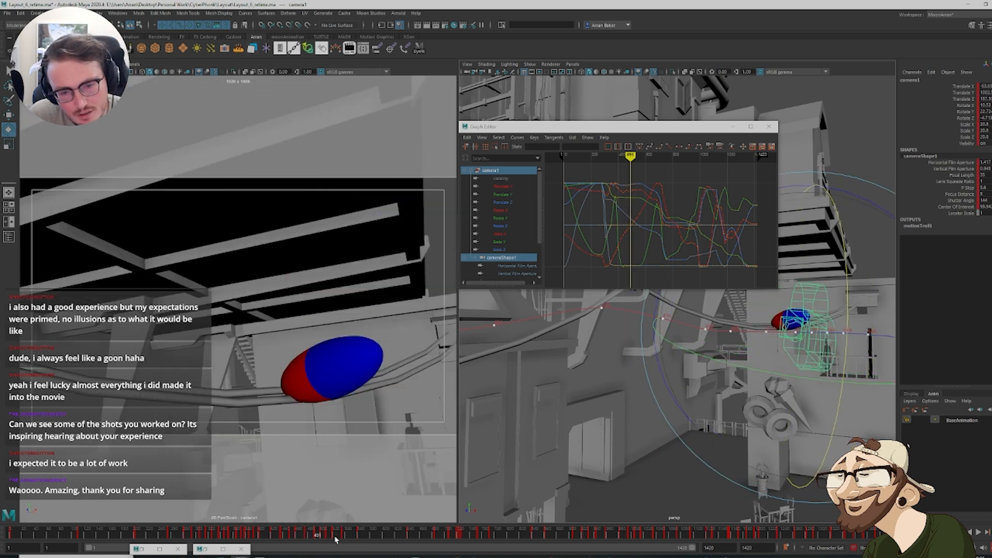
Check the framing between frames 500 and 519, and delete the camera's remaining keys at frame 509
click(322, 537)
drag(325, 537, 331, 537)
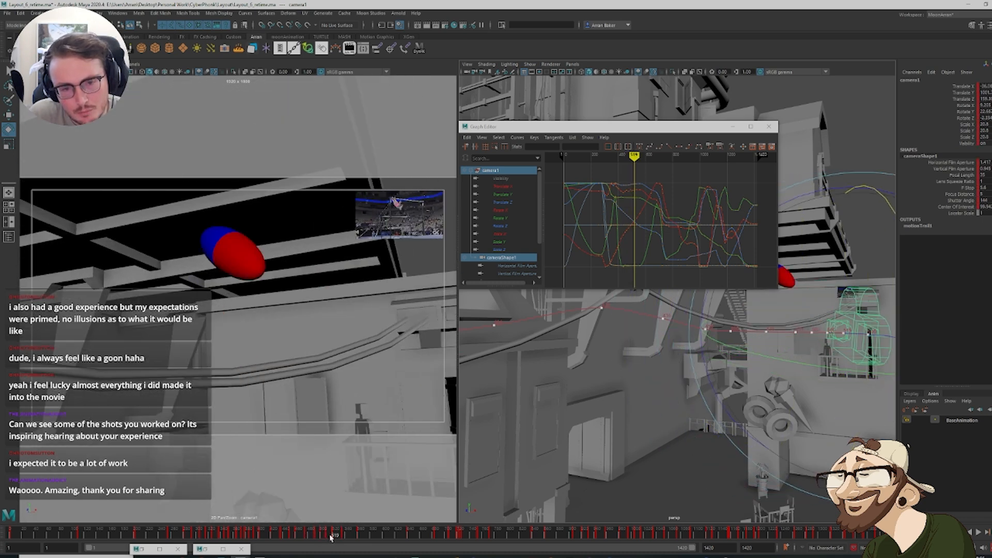
key(comma)
right_click(332, 536)
click(356, 412)
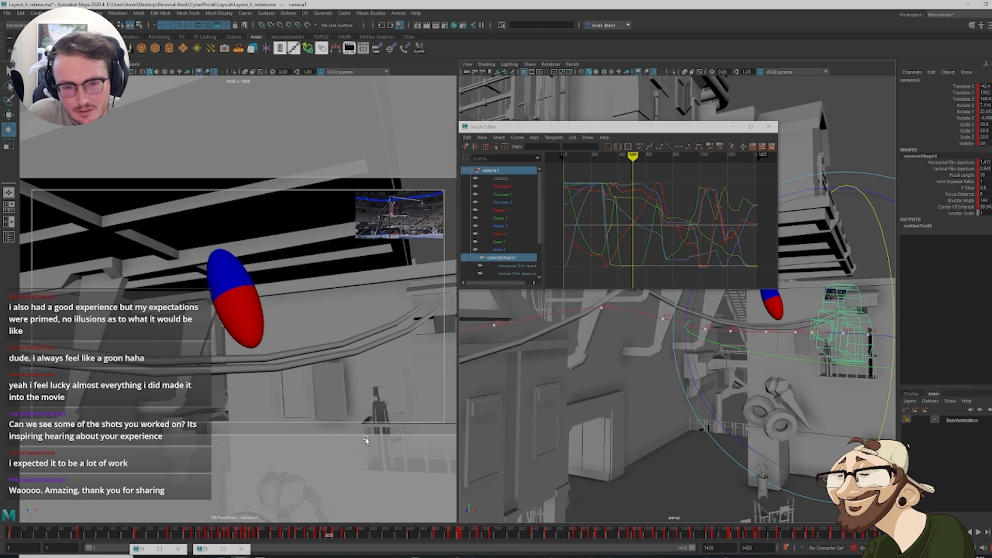
Tilt the camera up at frame 519, to about 11.1 in Rotate X, and delete the camera's keys near frame 510
key(period)
drag(889, 208, 892, 212)
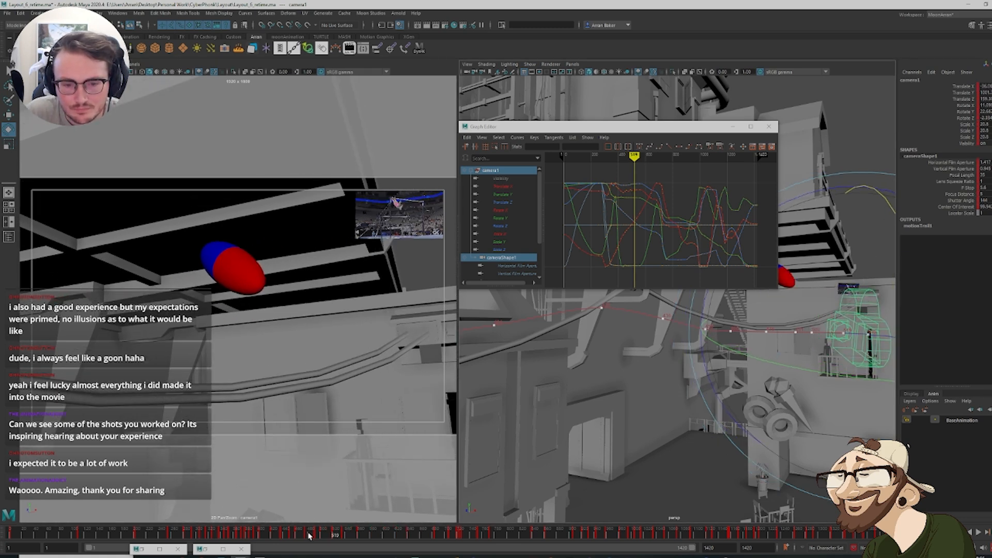
mouse_move(309, 536)
mouse_down()
mouse_move(337, 538)
mouse_move(326, 538)
mouse_up()
right_click(343, 527)
click(365, 411)
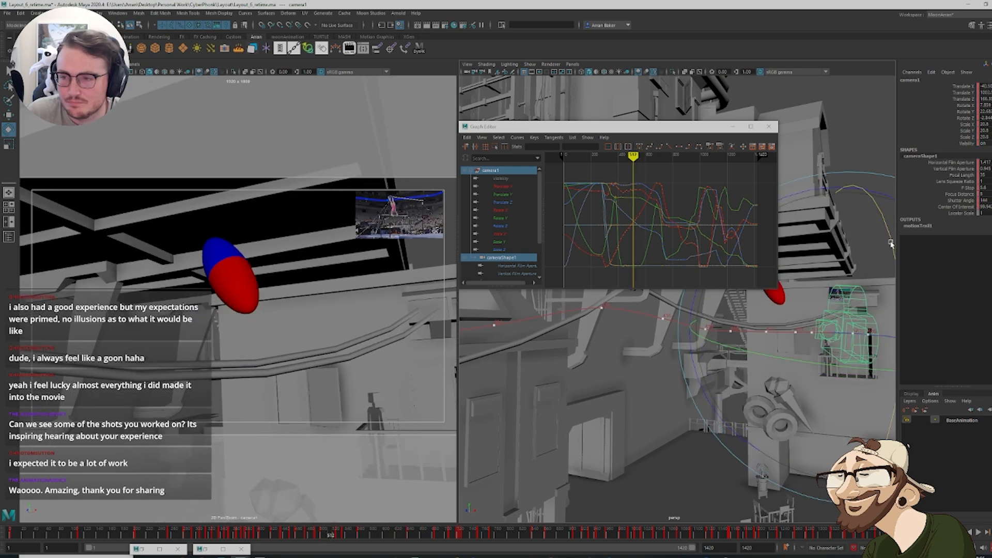
Try a slight camera tilt at frame 512, delete the camera's keys around that frame, and check the motion to about frame 545
drag(892, 245, 890, 238)
drag(291, 536, 327, 539)
right_click(330, 536)
click(349, 411)
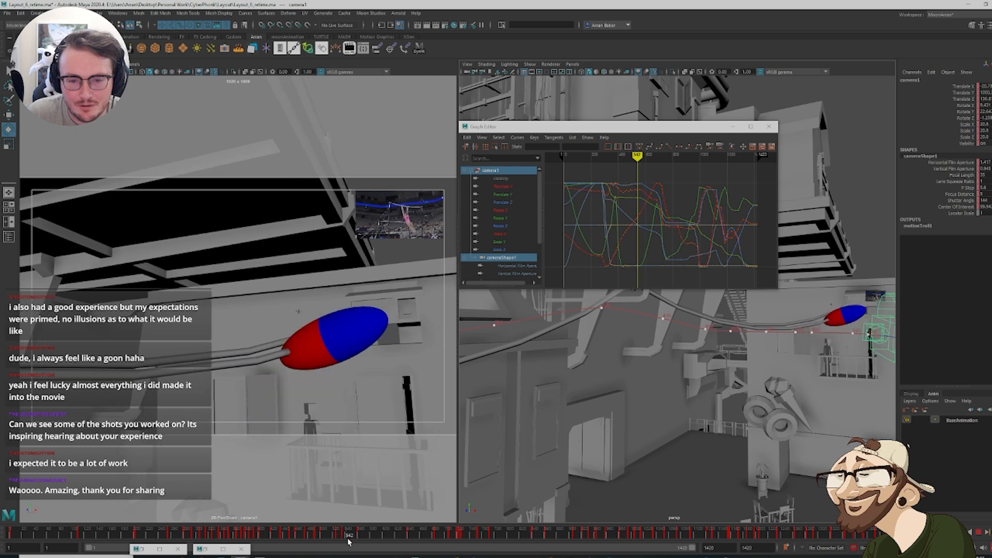
click(850, 270)
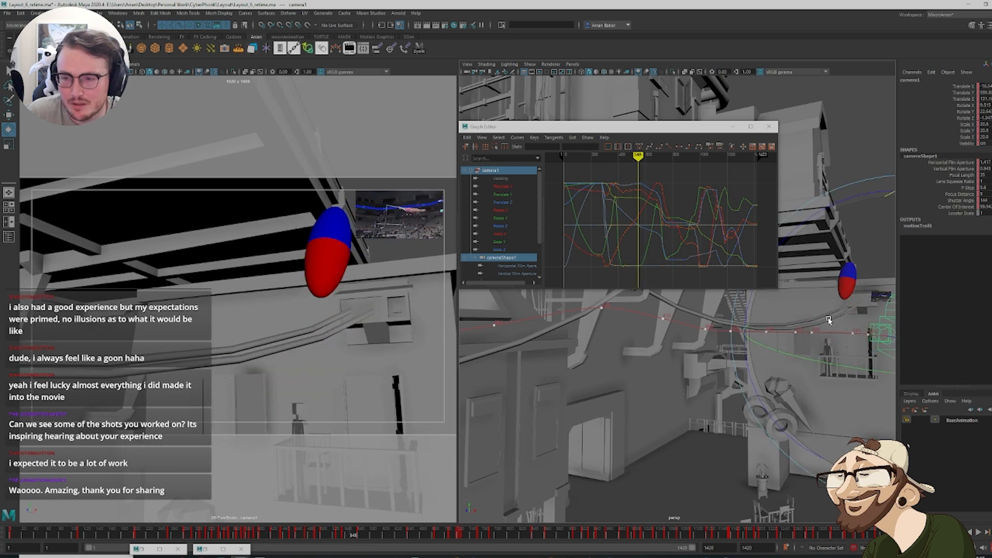
Try lowering the camera's Translate X key at frame 587 after checking the motion from about frame 548
mouse_move(828, 320)
alt+mouse_down()
mouse_move(858, 305)
mouse_move(844, 325)
alt+mouse_up()
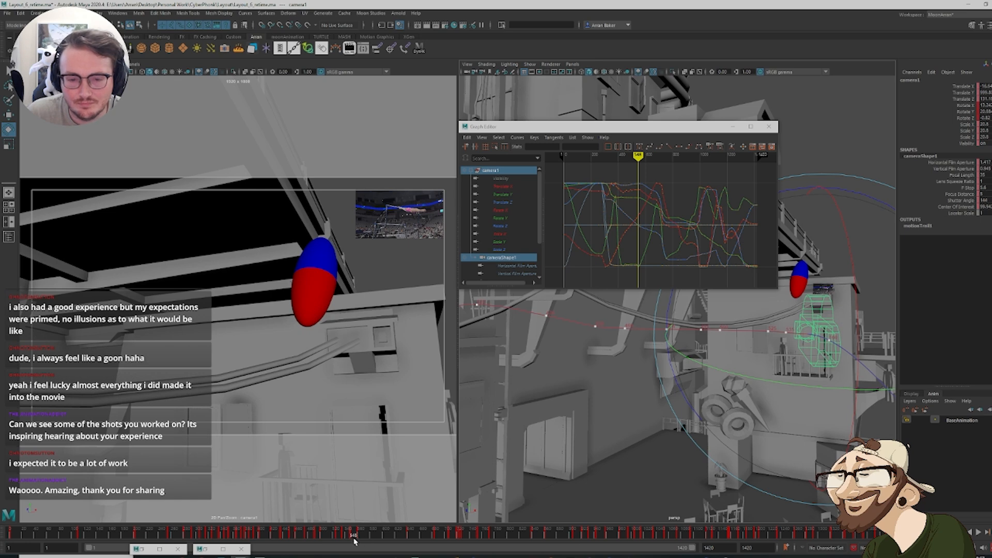
mouse_move(353, 540)
mouse_down()
mouse_move(378, 539)
mouse_move(340, 539)
mouse_move(375, 548)
mouse_up()
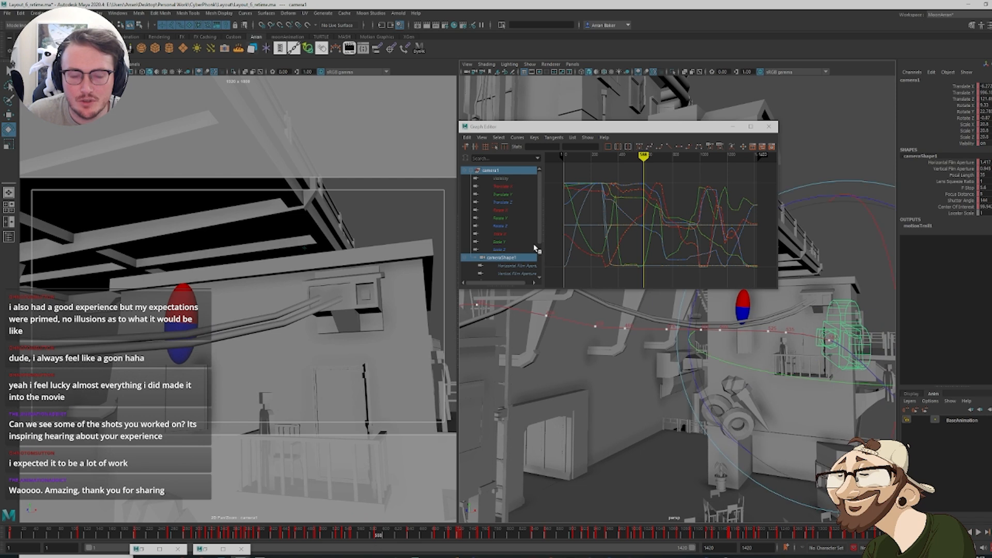
click(502, 186)
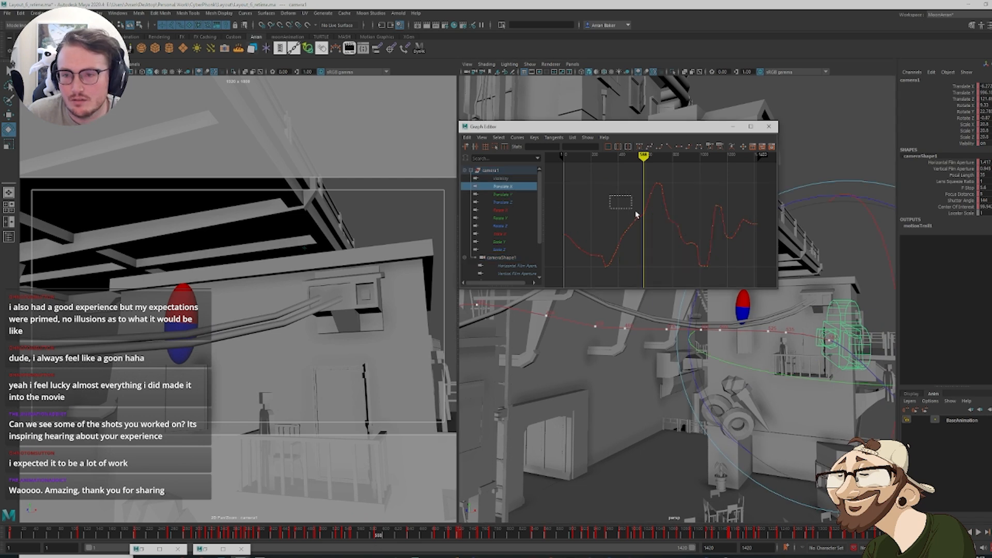
drag(635, 212, 658, 231)
key(f)
click(664, 213)
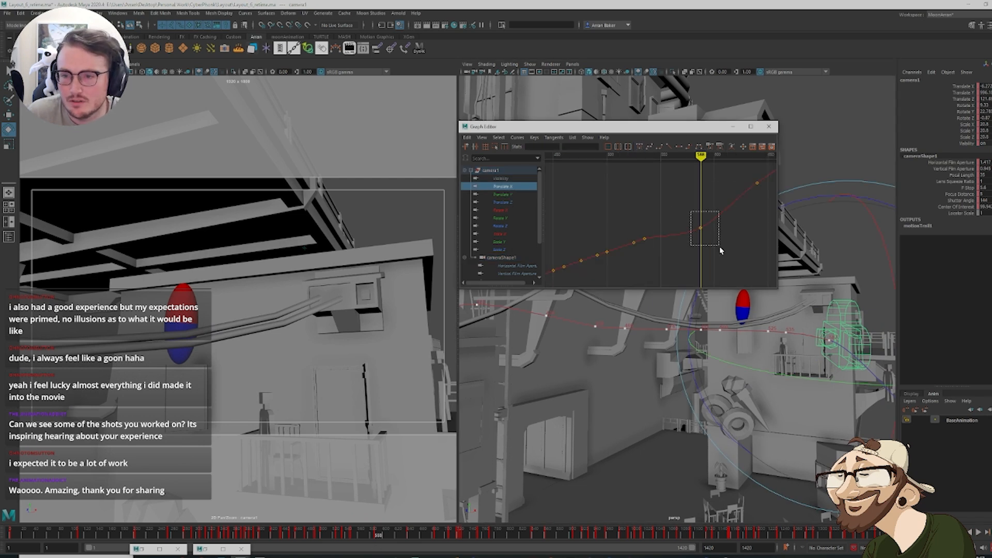
drag(720, 247, 720, 247)
shift+middle_drag(713, 231, 711, 240)
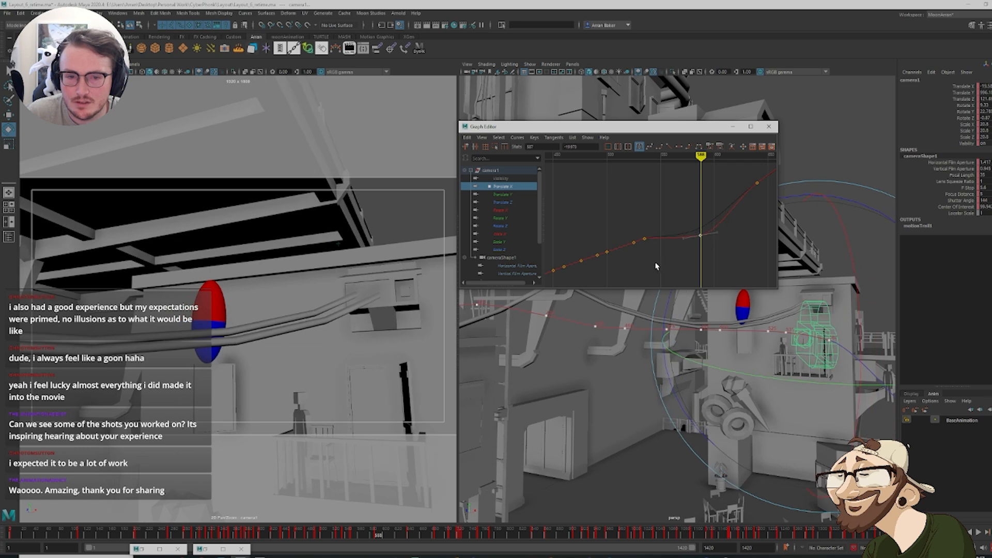
Lower the camera's Translate Y key at frame 587 and check the framing against about frame 548
drag(350, 540, 376, 550)
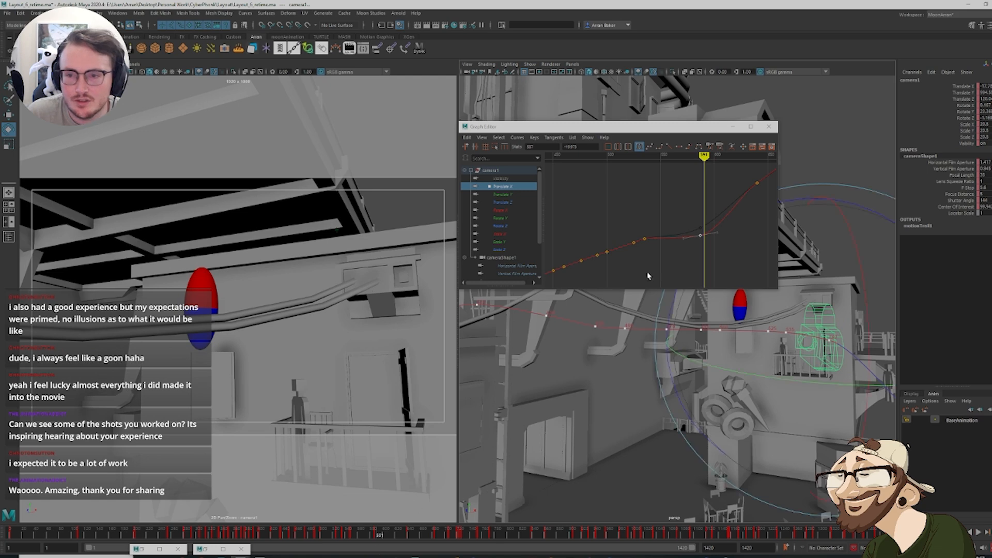
middle_drag(708, 259, 705, 258)
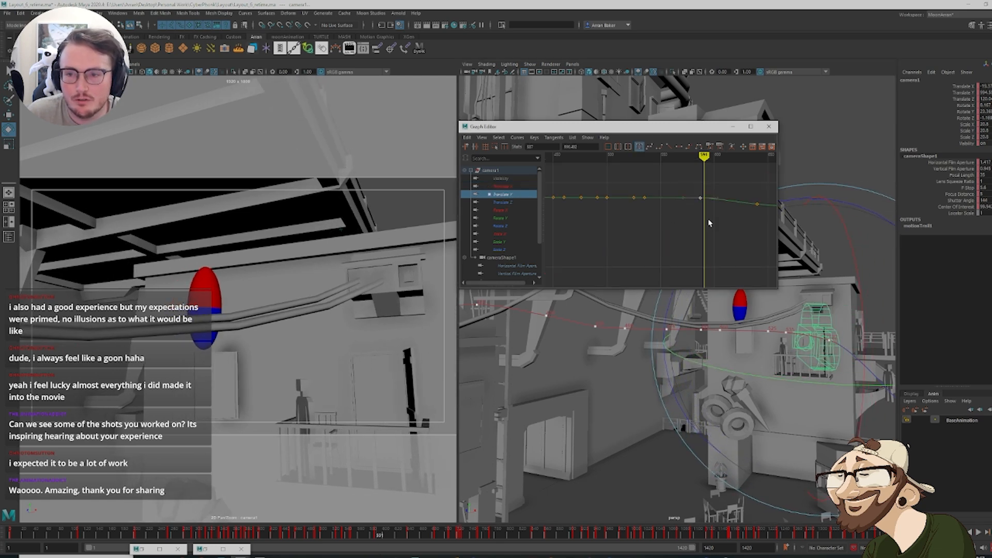
middle_drag(709, 222, 704, 223)
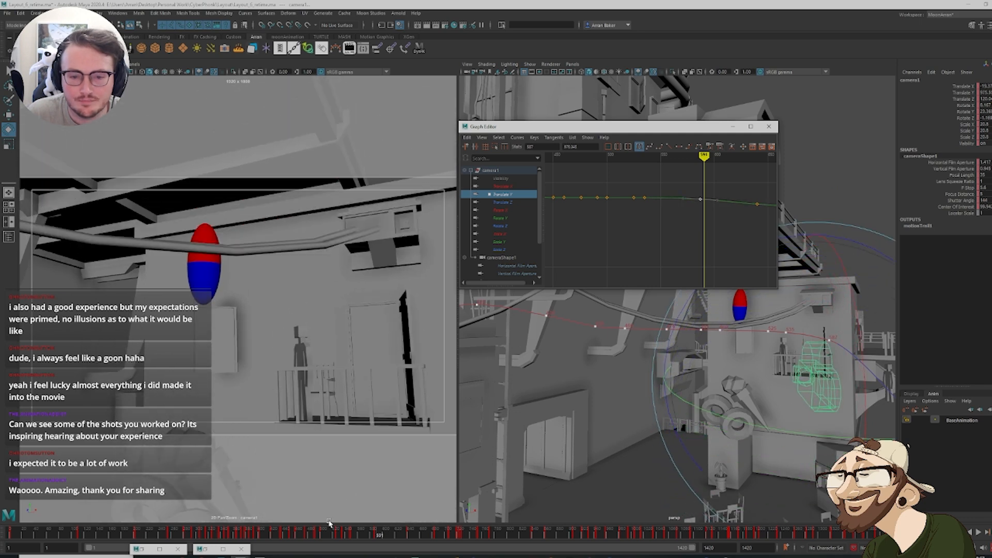
mouse_move(354, 537)
mouse_down()
mouse_move(383, 543)
mouse_move(339, 545)
mouse_move(378, 545)
mouse_up()
Match the camera's Translate X and Translate Z keys at frame 587 to their preceding keys, and compare the neighbouring key frames
click(513, 203)
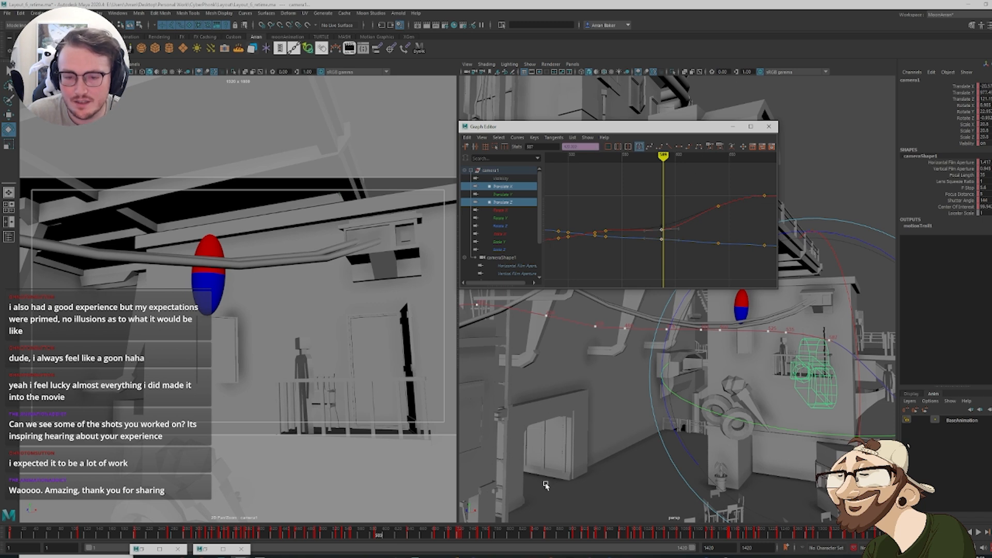
middle_click(546, 486)
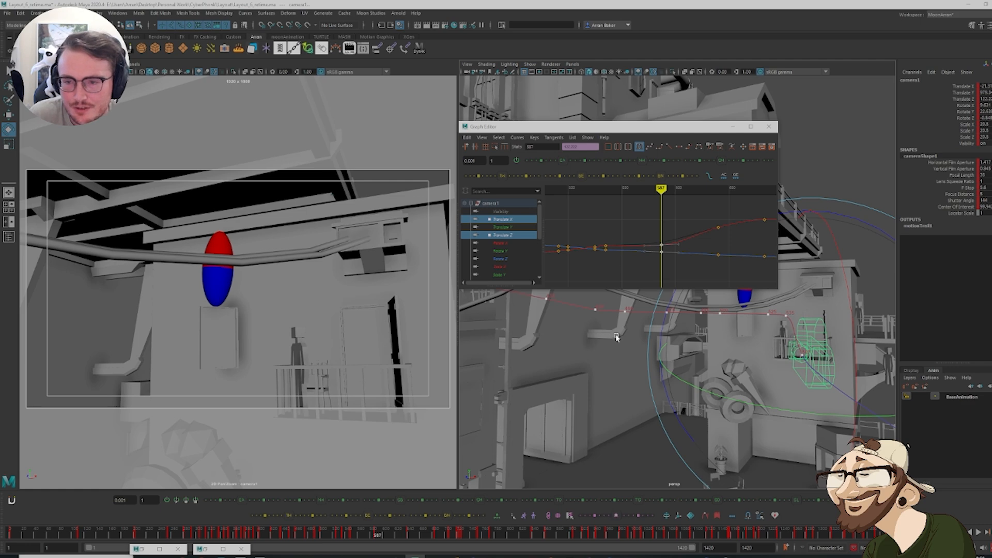
click(426, 516)
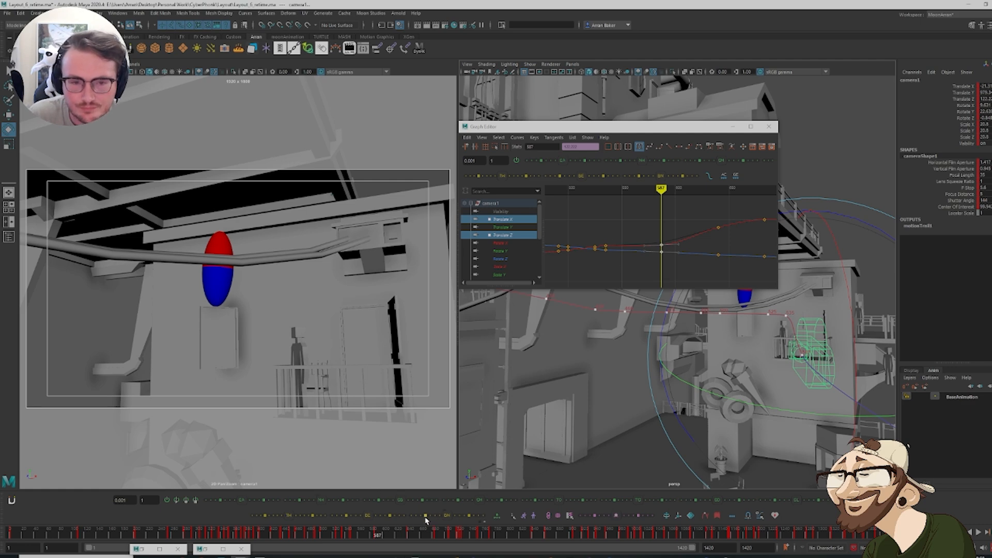
click(656, 209)
key(comma)
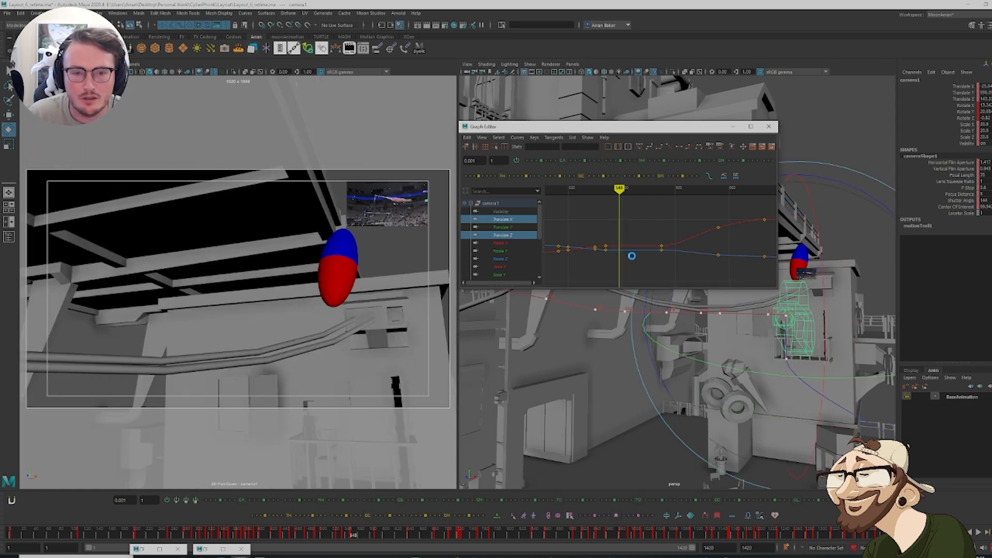
key(period)
key(comma)
key(period)
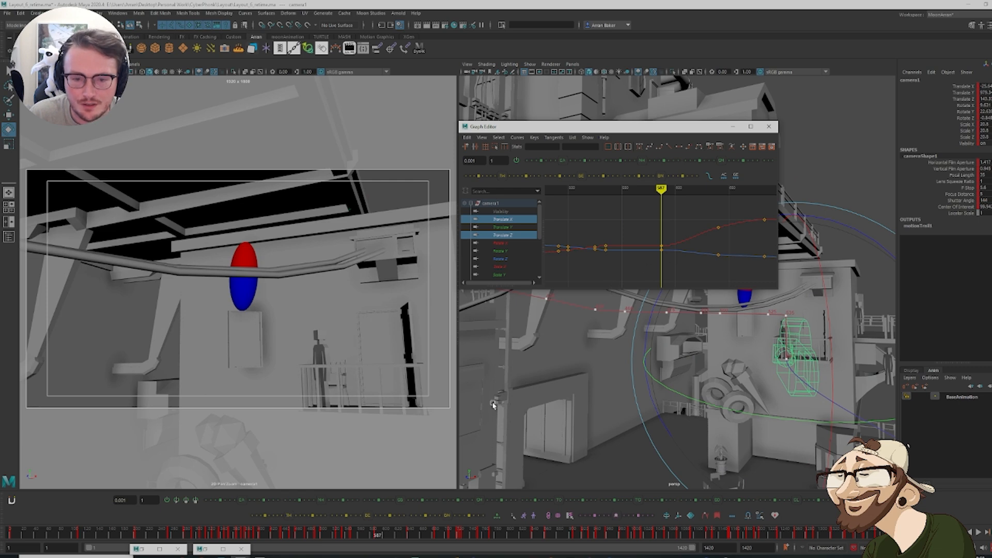
key(period)
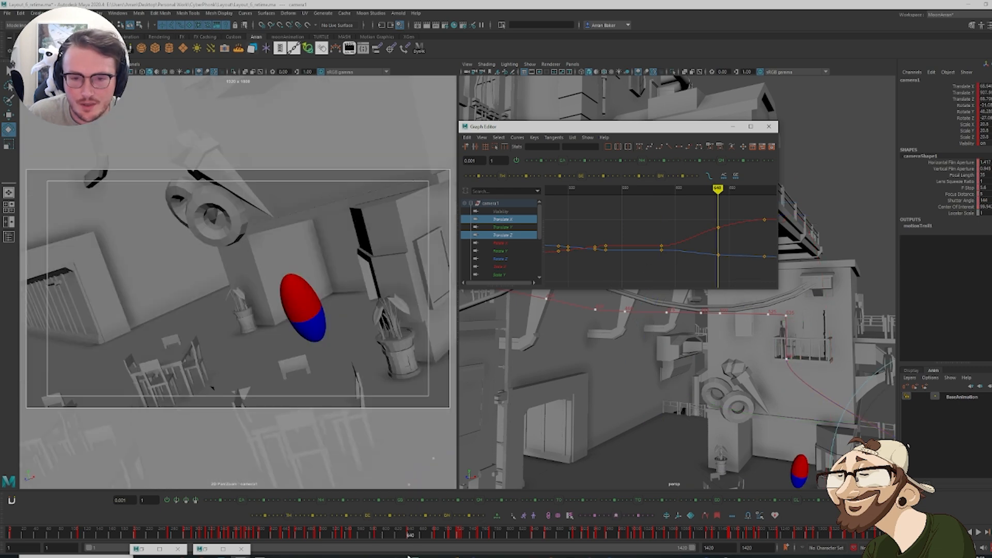
Match the camera's Rotate Y and Rotate Z keys at frame 587 to their preceding keys
mouse_move(384, 539)
mouse_down()
mouse_move(371, 539)
mouse_move(422, 551)
mouse_move(372, 549)
mouse_move(382, 547)
mouse_up()
click(505, 252)
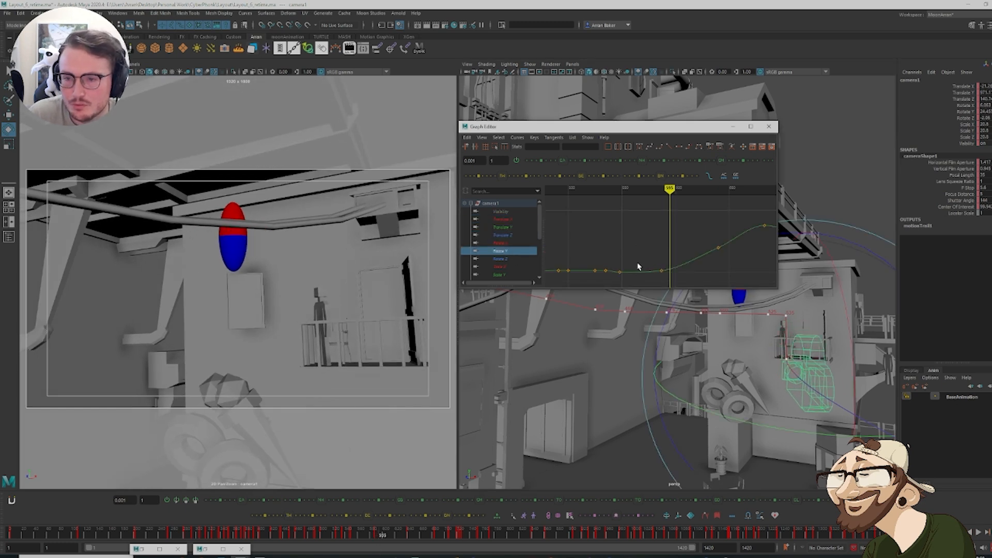
drag(638, 266, 674, 276)
key(f)
key(comma)
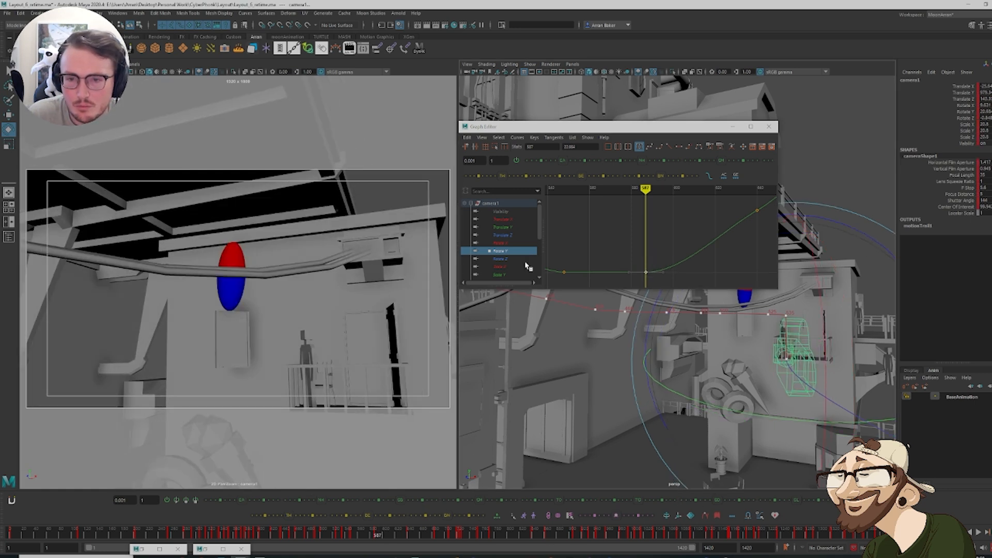
click(505, 259)
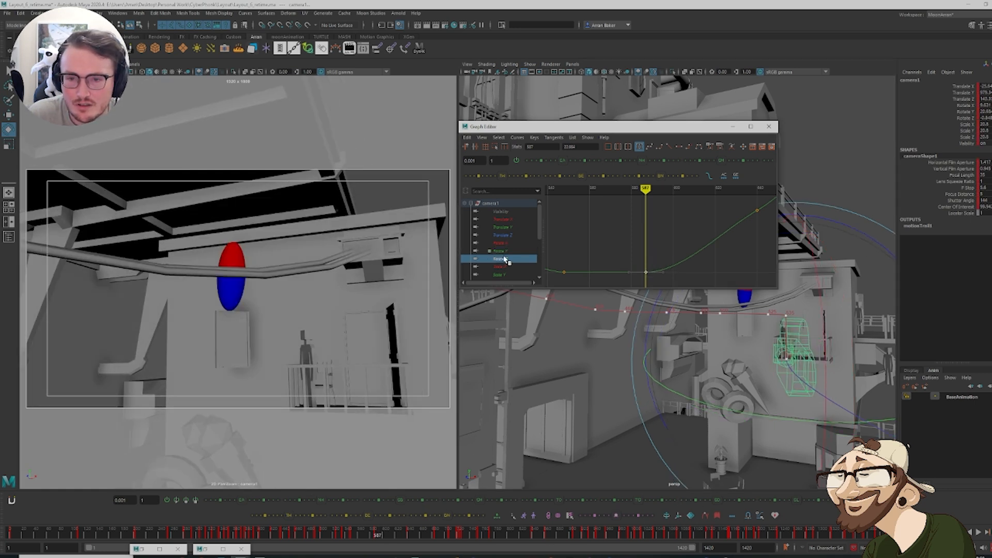
click(425, 516)
click(628, 248)
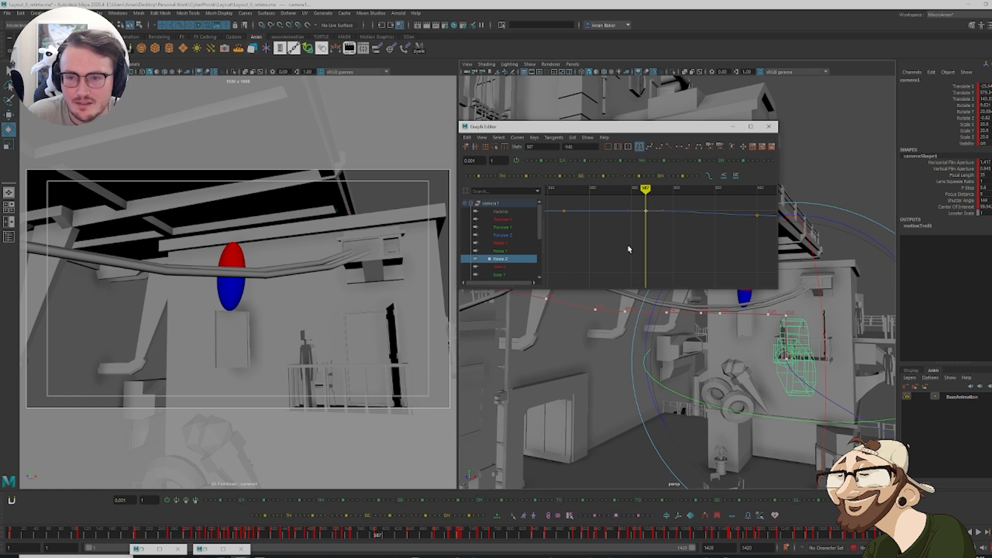
Compare the framing at frames 548 and 587, and match the Rotate X key at frame 587 to its preceding key
key(comma)
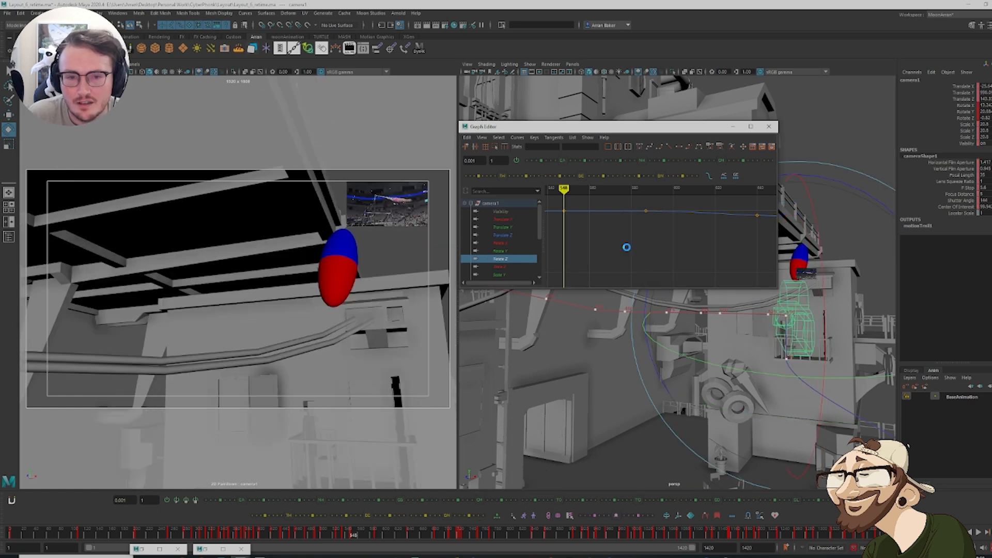
key(period)
middle_click(392, 304)
key(comma)
key(period)
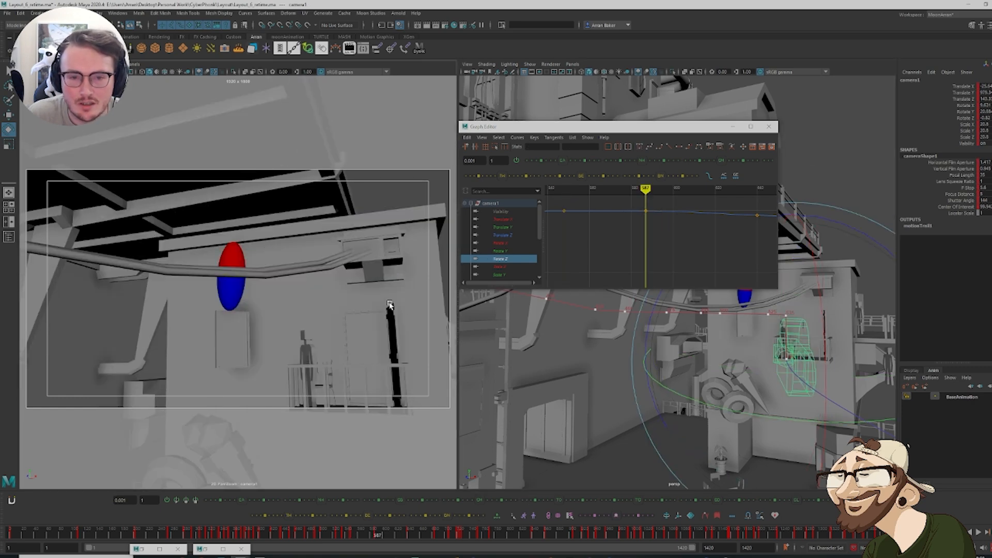
click(509, 243)
click(645, 215)
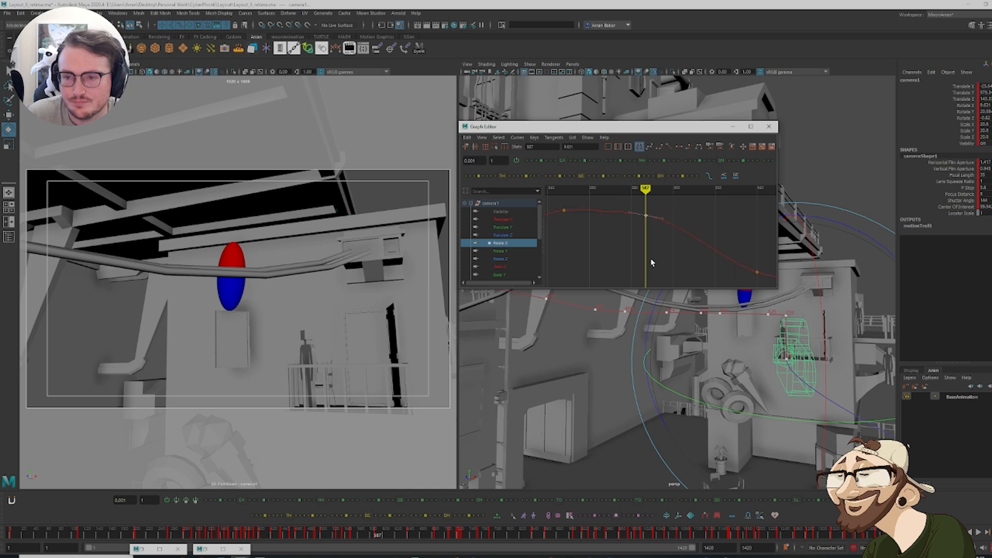
click(425, 517)
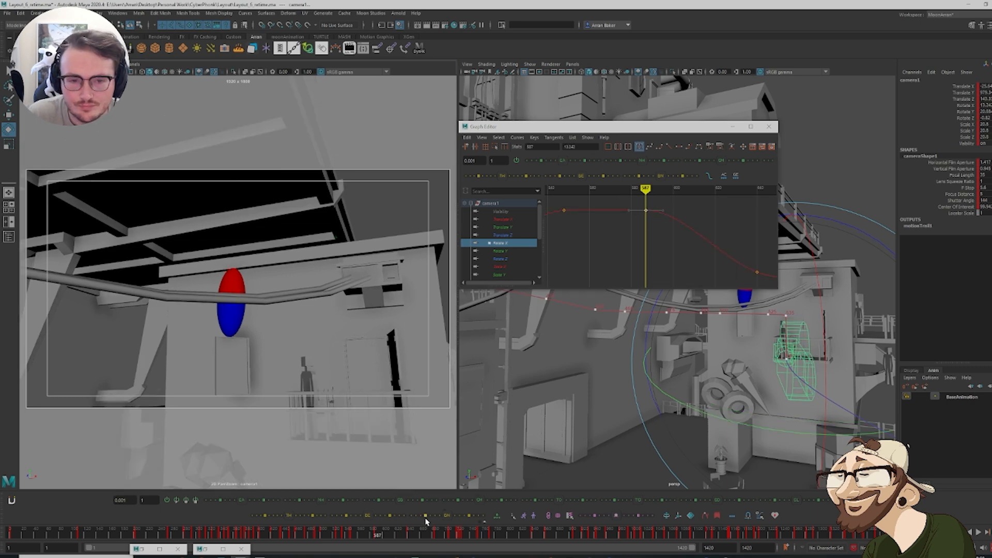
mouse_move(342, 534)
mouse_down()
mouse_move(355, 537)
mouse_move(294, 538)
mouse_move(349, 549)
mouse_up()
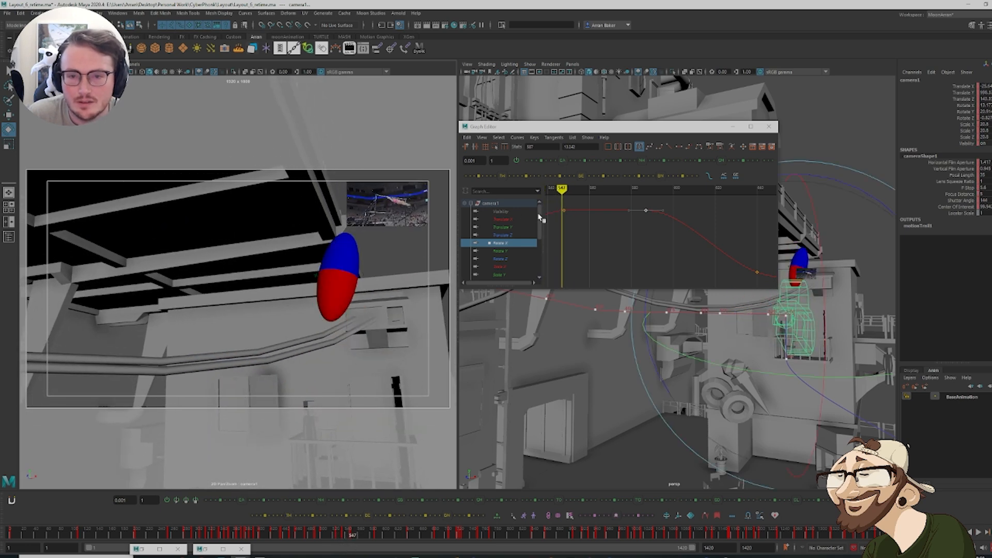
Isolate the camera's Translate Y curve and key the camera at frame 567
click(511, 228)
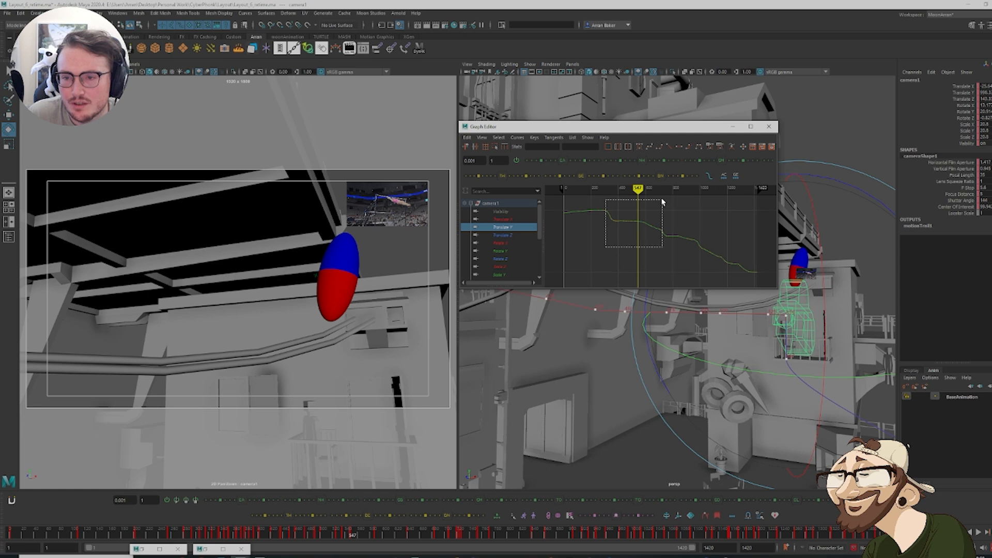
key(f)
click(650, 256)
drag(350, 536, 363, 540)
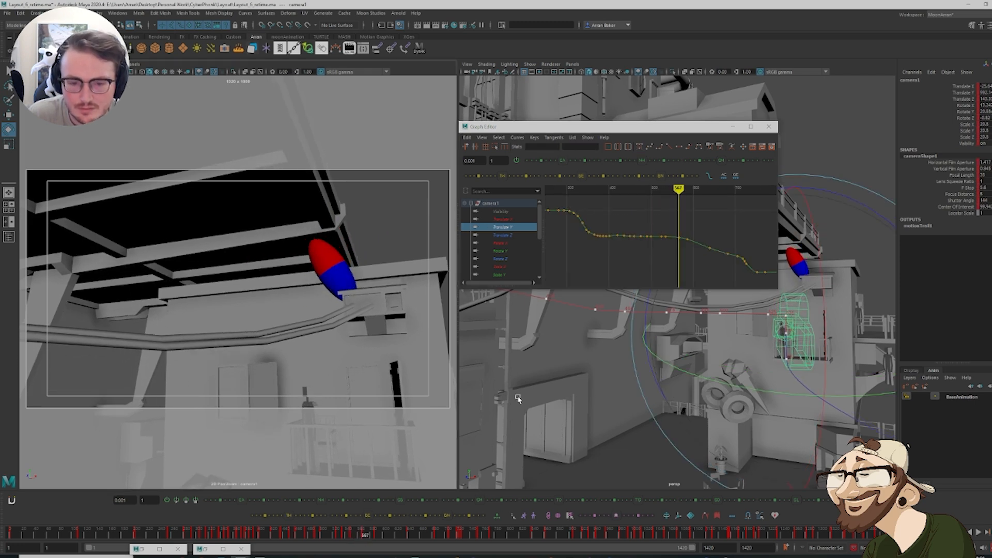
Examine the camera's Translate Y curve from frame 525 to 587 and the framing at frames 548 and 567
drag(641, 264, 688, 225)
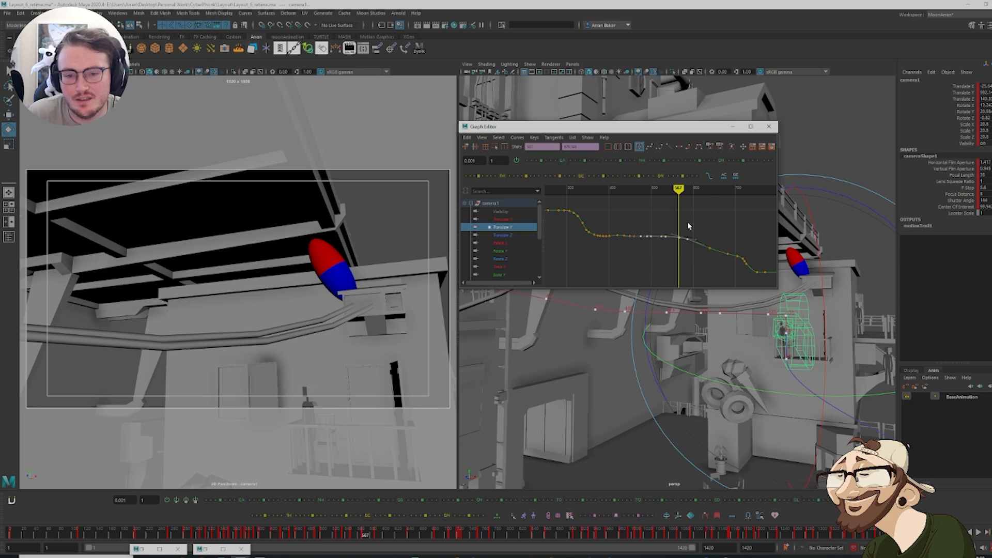
mouse_move(336, 526)
mouse_down()
mouse_move(360, 544)
mouse_move(315, 547)
mouse_move(369, 553)
mouse_up()
click(657, 258)
drag(656, 257, 694, 220)
scroll(688, 236, up, 5)
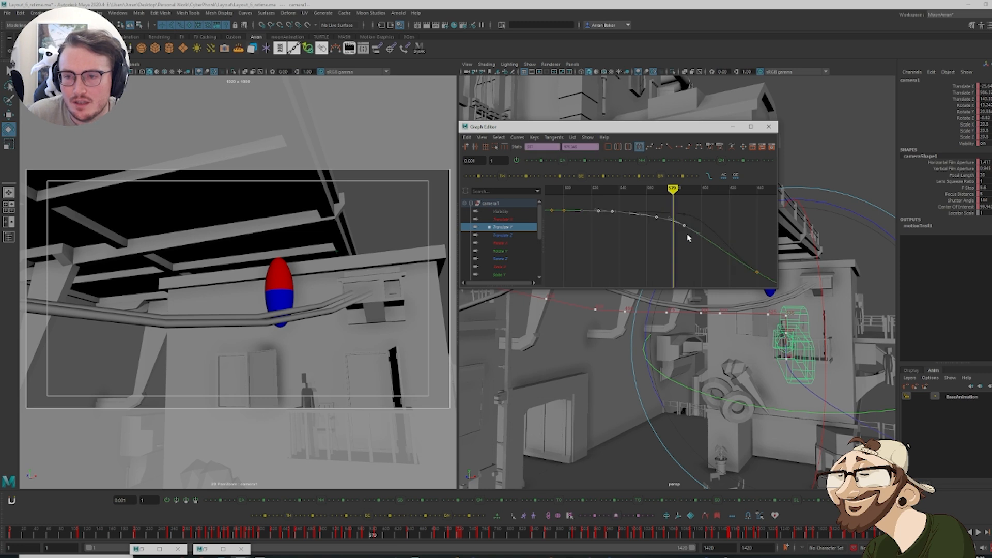
click(703, 211)
key(comma)
key(comma)
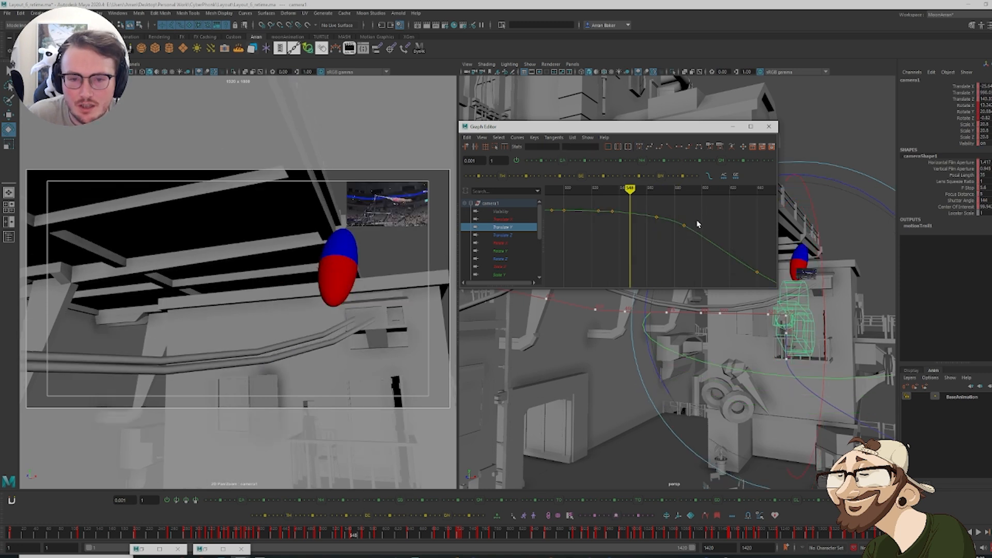
key(period)
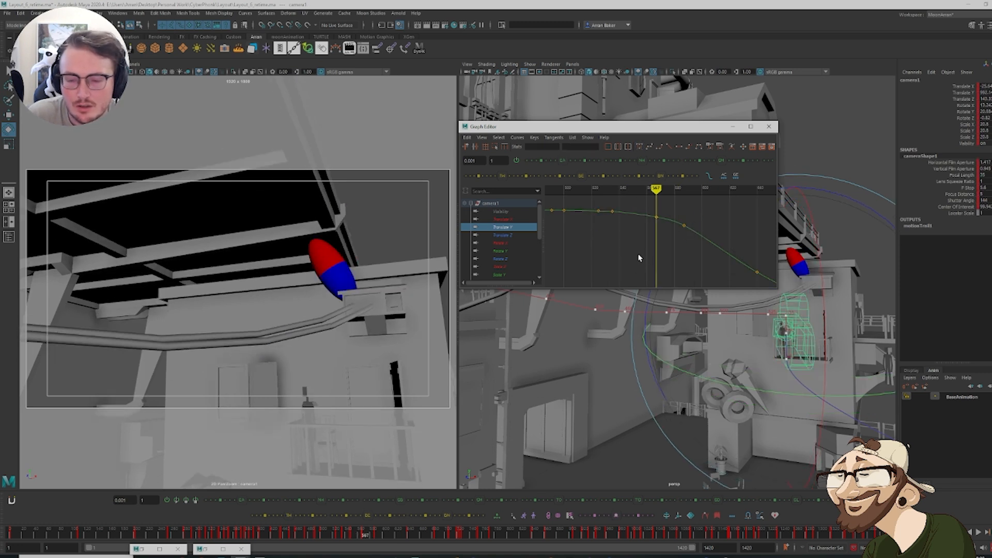
Raise the camera's Translate Y key and lower its Rotate X key at frame 567, and check the framing back at frame 548
drag(641, 235, 660, 210)
shift+middle_drag(662, 253, 659, 233)
click(509, 244)
click(656, 217)
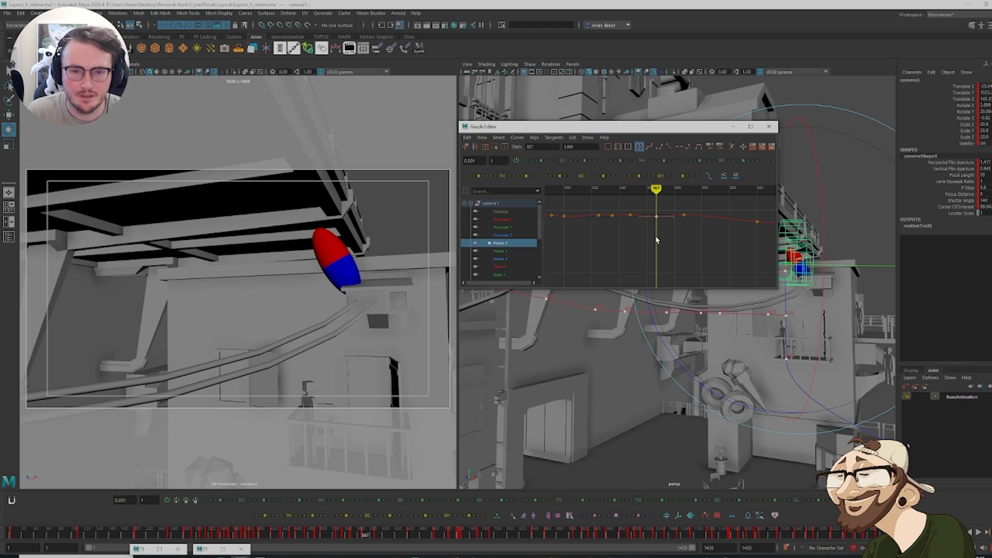
click(661, 234)
mouse_move(657, 237)
mouse_down()
mouse_move(597, 237)
mouse_move(629, 237)
mouse_up()
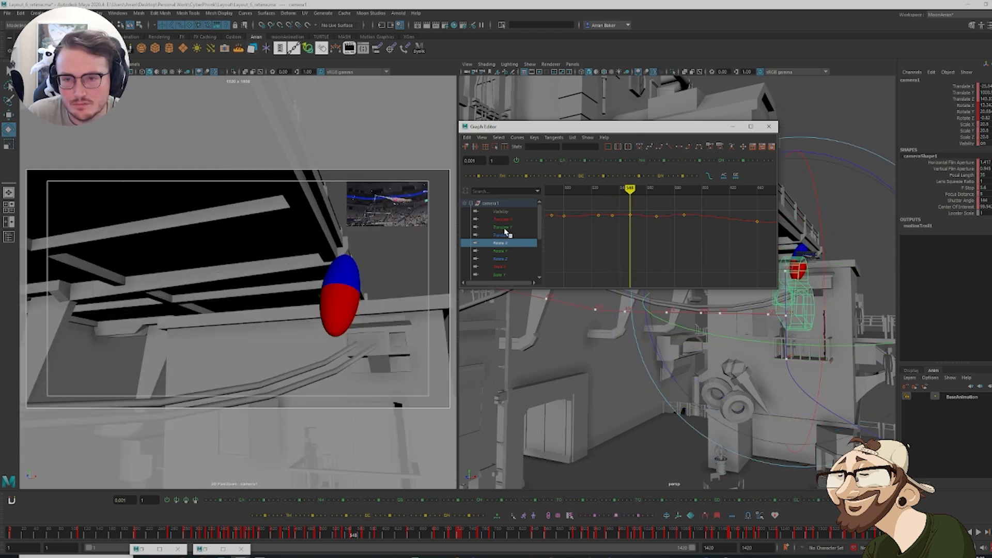
Raise the camera's Translate Y keys at frames 525 and 535 slightly to ease into the rise, comparing the framing at frame 500
click(503, 227)
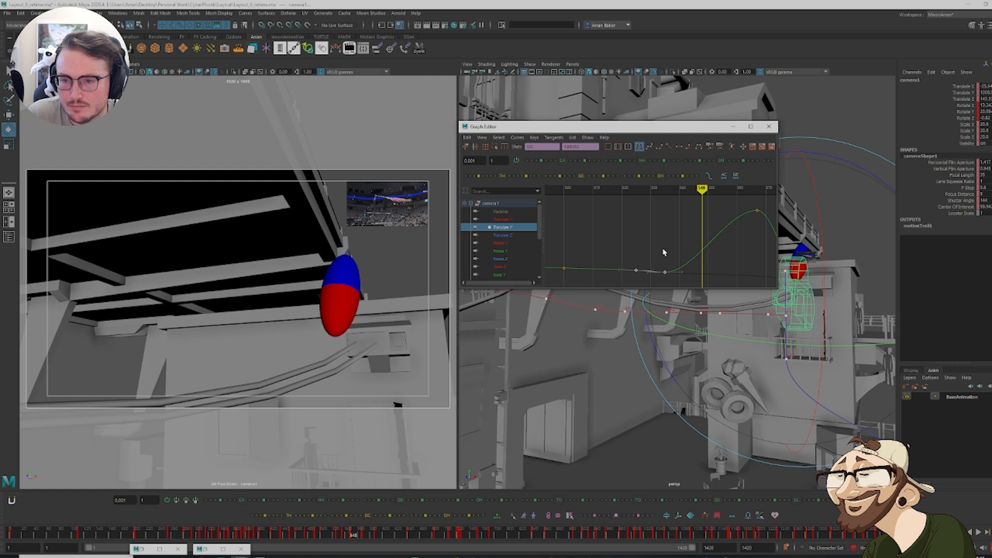
click(655, 277)
drag(648, 258, 679, 277)
click(663, 253)
key(comma)
key(comma)
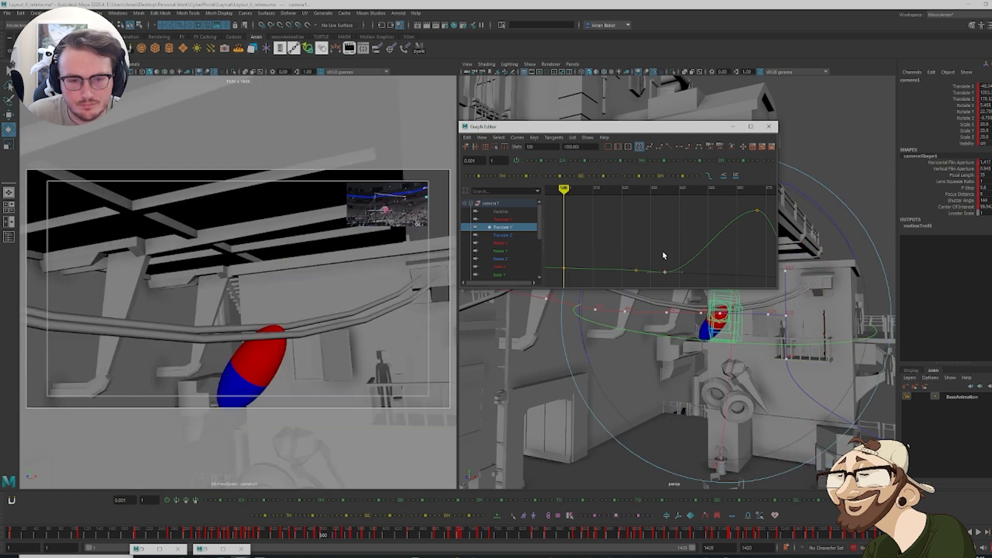
key(period)
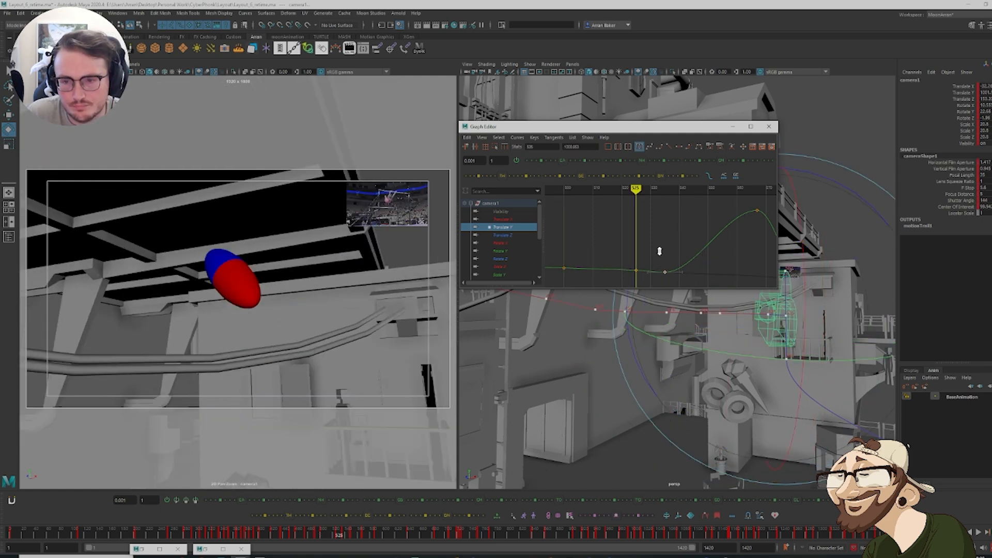
middle_drag(660, 252, 659, 249)
drag(656, 286, 632, 262)
middle_drag(644, 245, 644, 237)
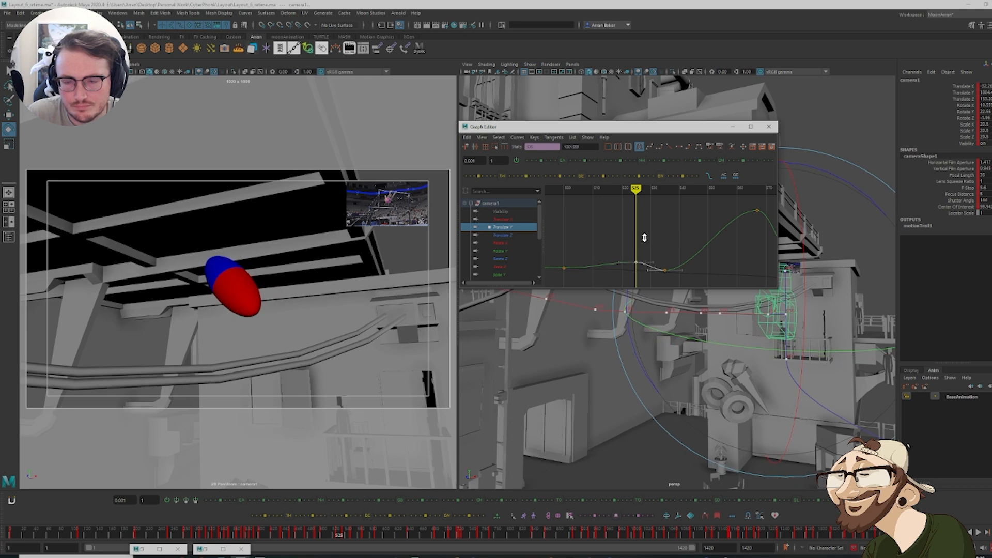
Raise the camera's Translate Y key at frame 535 so the curve climbs steadily from frame 525 toward frame 567
drag(650, 239, 672, 276)
middle_drag(686, 241, 684, 214)
key(alt+comma)
key(alt+comma)
key(alt+comma)
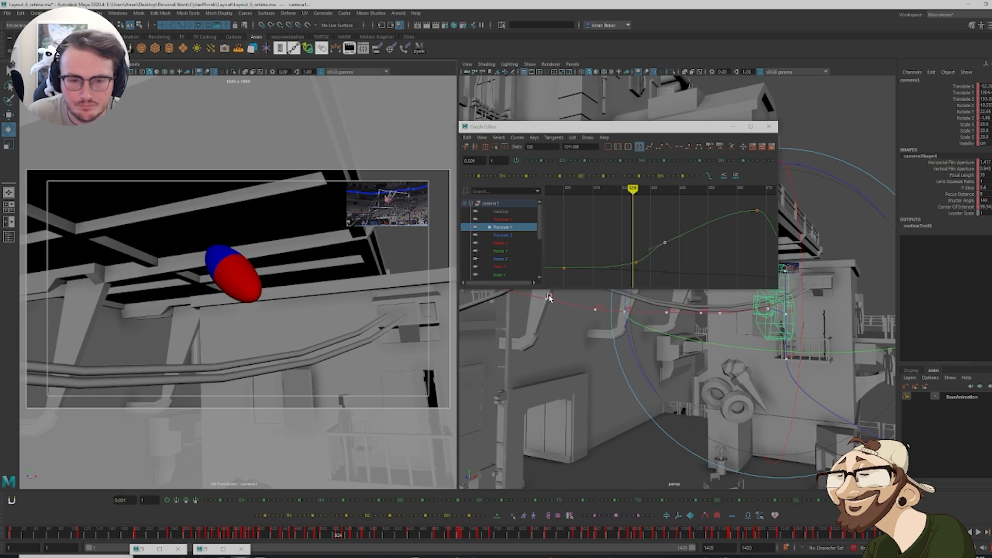
Examine the sphere's framing frame by frame from frame 524 to 535
key(alt+period)
middle_click(580, 307)
key(alt+period)
key(alt+period)
key(alt+period)
key(alt+period)
key(alt+period)
key(alt+period)
key(alt+period)
key(alt+period)
key(alt+period)
key(alt+period)
key(alt+period)
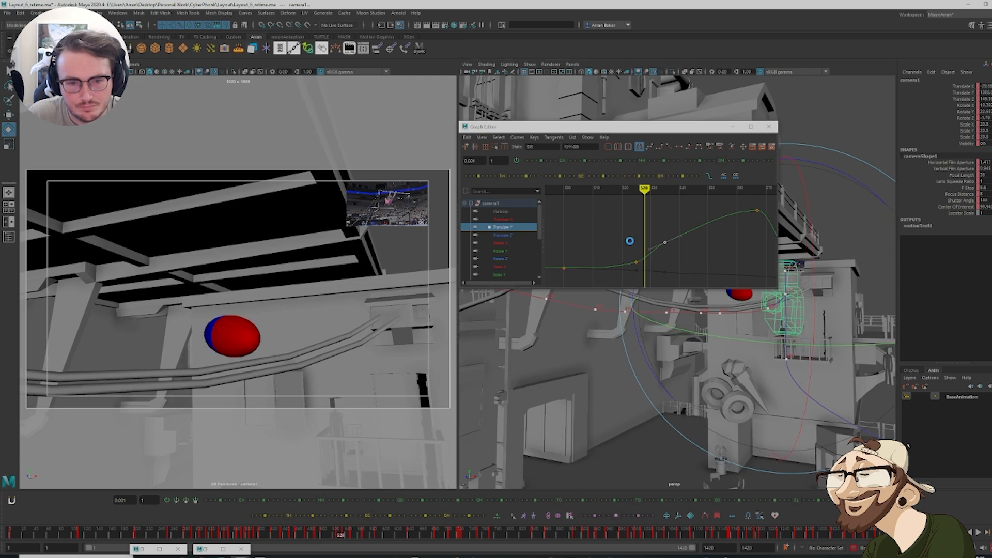
key(alt+period)
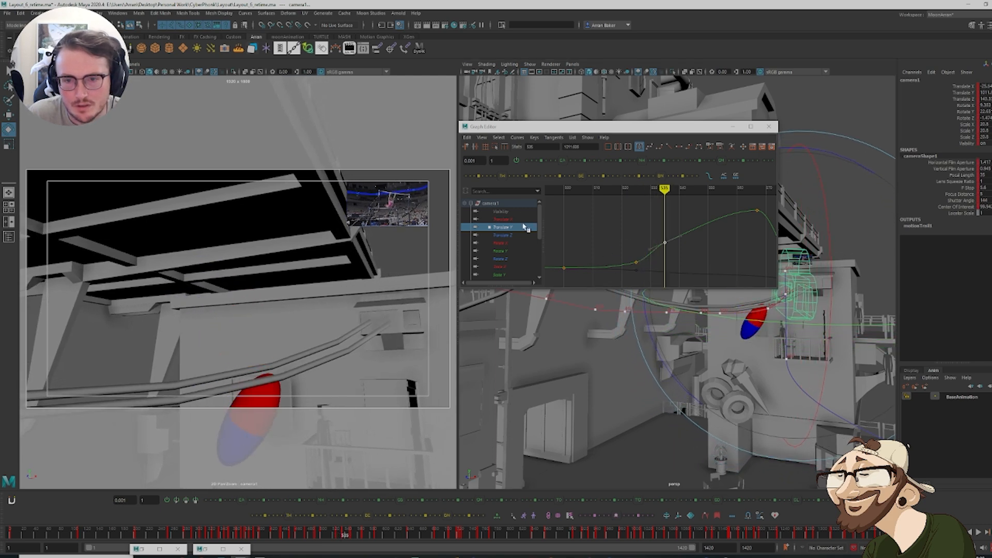
Lower the camera's Rotate X keys at frames 535 and 548 to tilt the view down toward the sphere
click(505, 244)
key(f)
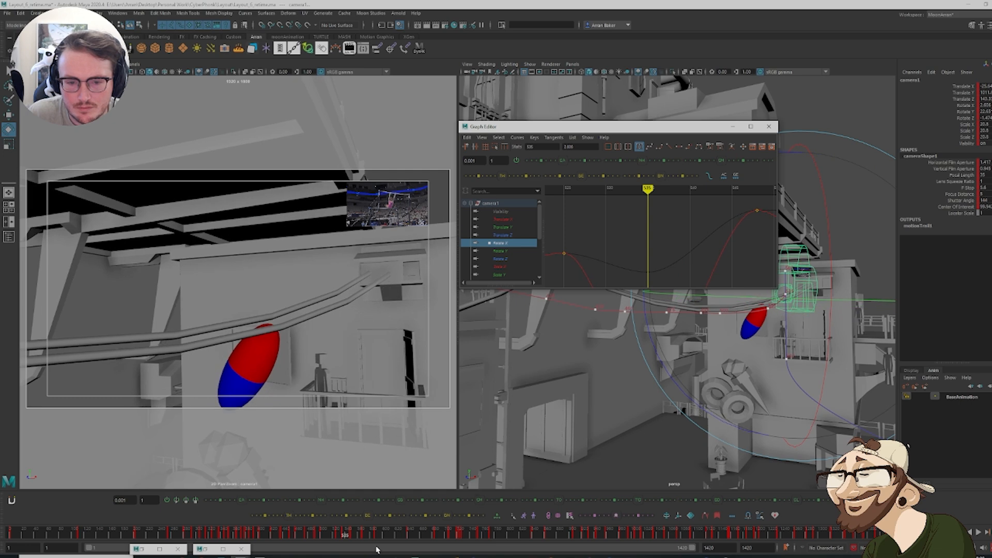
click(319, 540)
mouse_move(319, 540)
mouse_down()
mouse_move(351, 550)
mouse_move(318, 552)
mouse_move(353, 557)
mouse_up()
key(alt+v)
alt+middle_drag(684, 266, 501, 259)
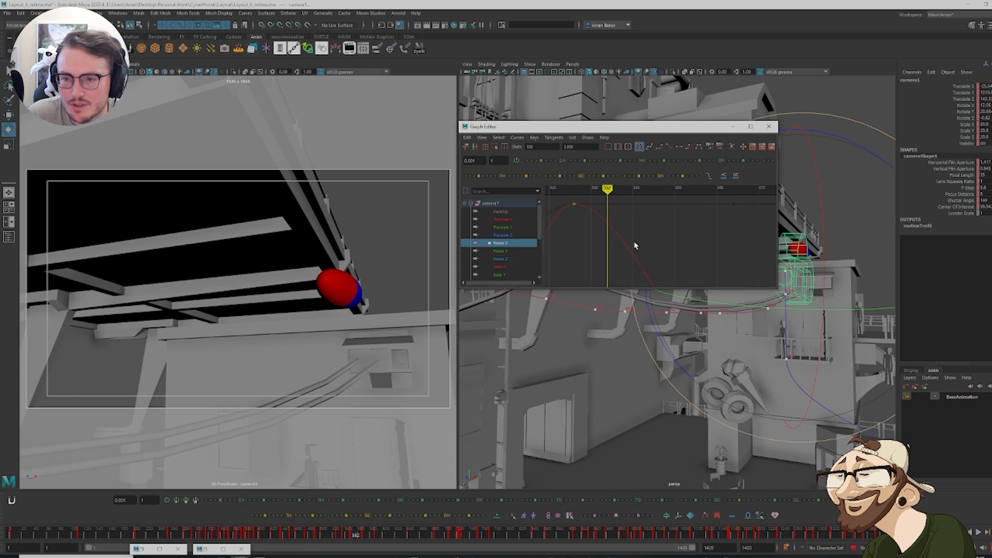
scroll(639, 250, down, 5)
drag(618, 210, 653, 240)
shift+middle_drag(661, 223, 660, 252)
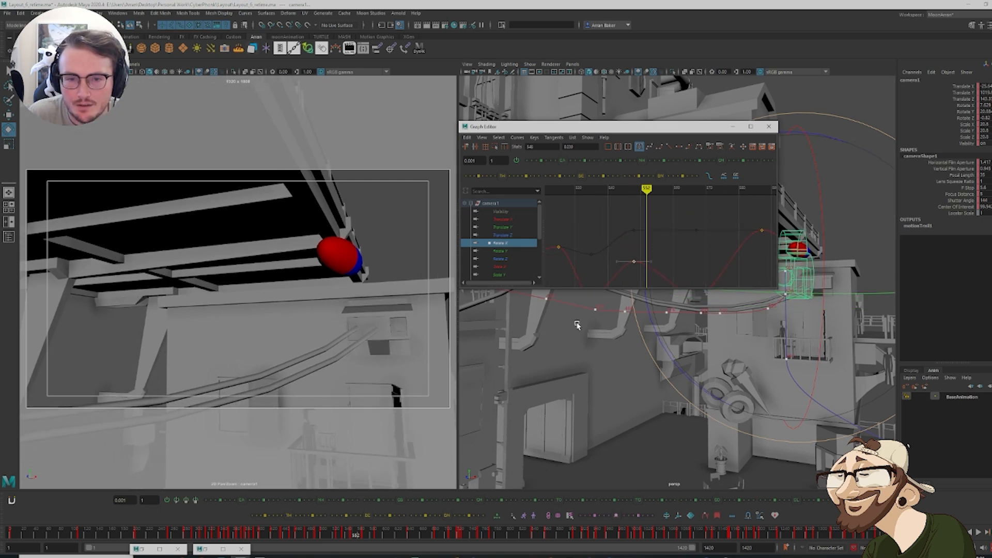
Isolate the camera's Translate Y curve and examine its shape around frame 522
mouse_move(337, 534)
mouse_down()
mouse_move(368, 545)
mouse_move(337, 540)
mouse_up()
click(507, 227)
key(a)
drag(608, 246, 687, 223)
key(f)
click(642, 268)
key(f)
click(651, 212)
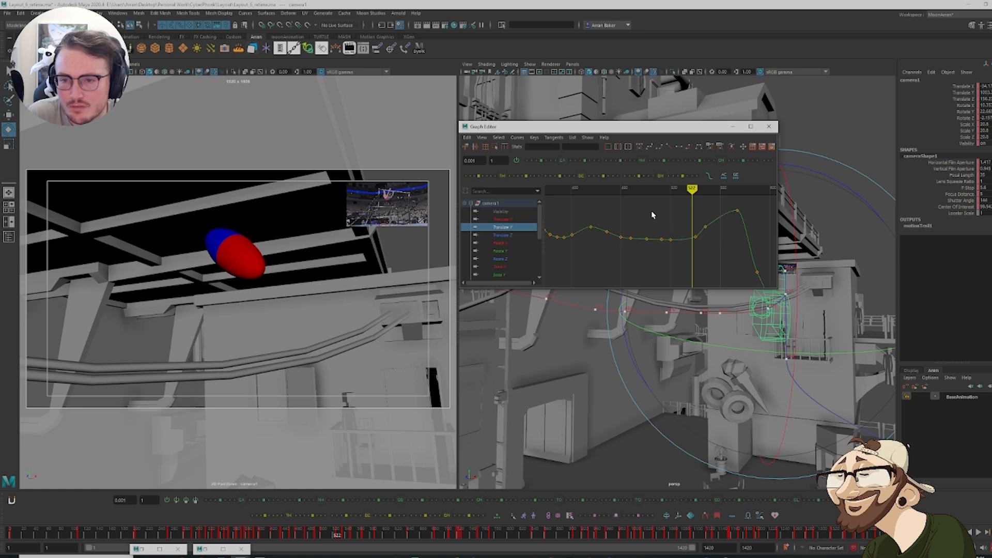
Compare the framing at the camera's keys between frames 436 and 491 against the Translate Y curve
key(comma)
key(comma)
key(comma)
key(comma)
key(comma)
key(comma)
key(comma)
key(comma)
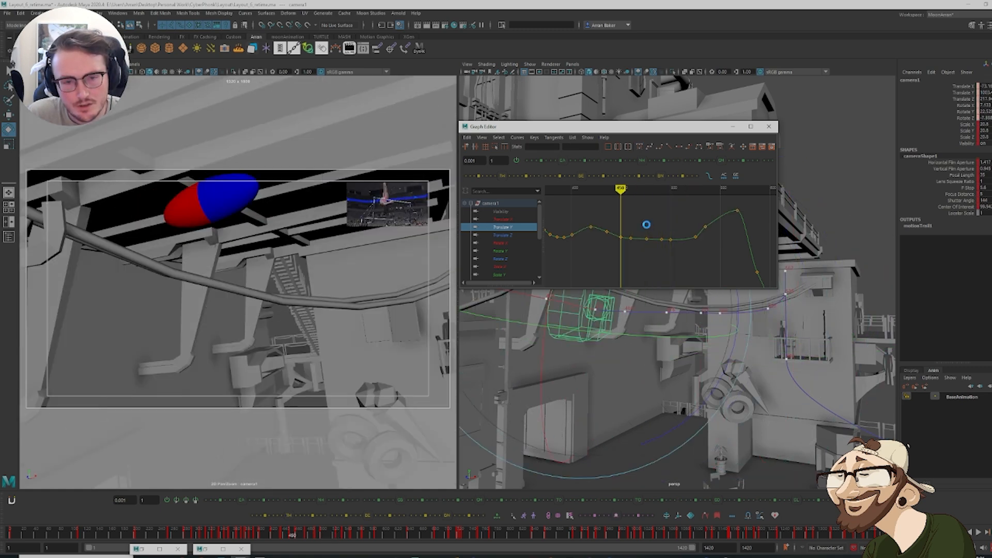
key(period)
key(period)
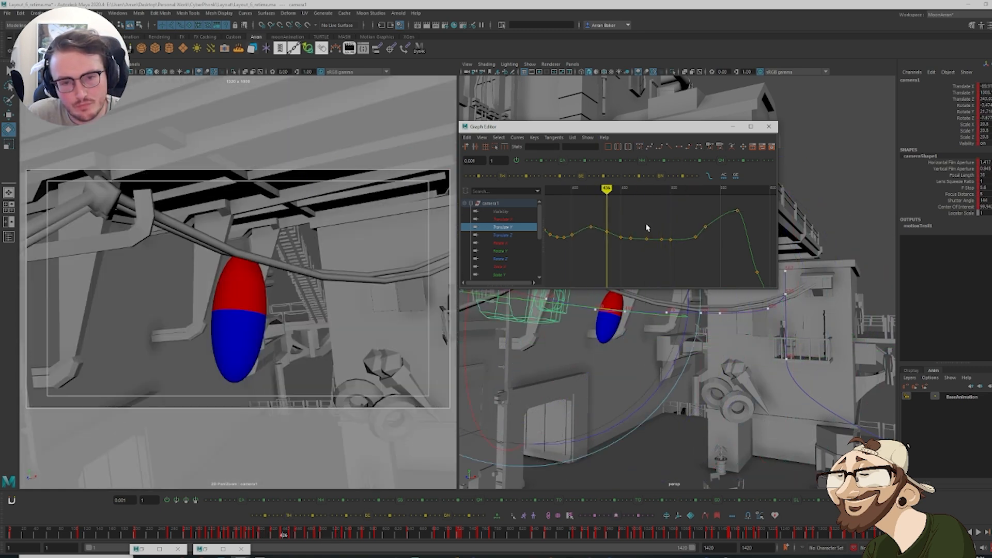
key(period)
key(period)
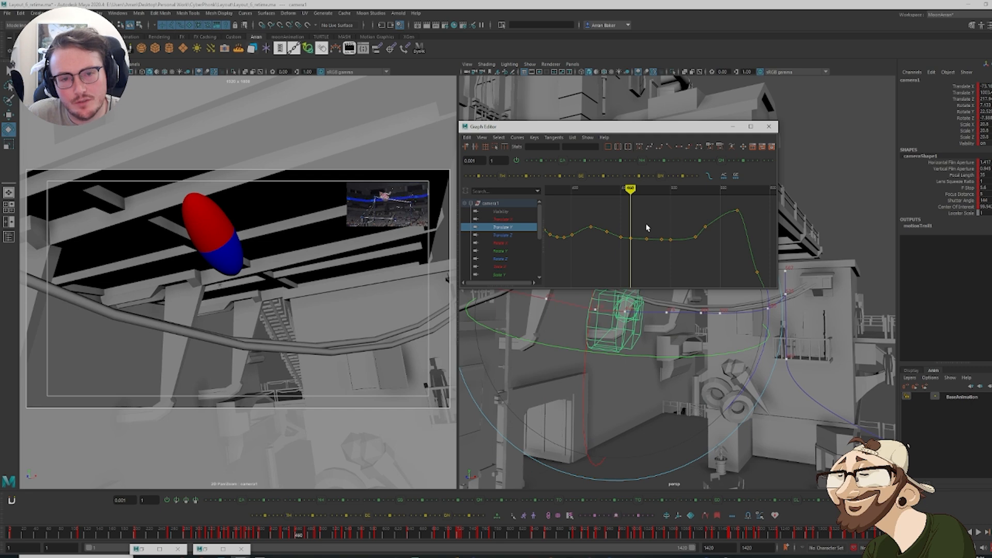
key(period)
key(period)
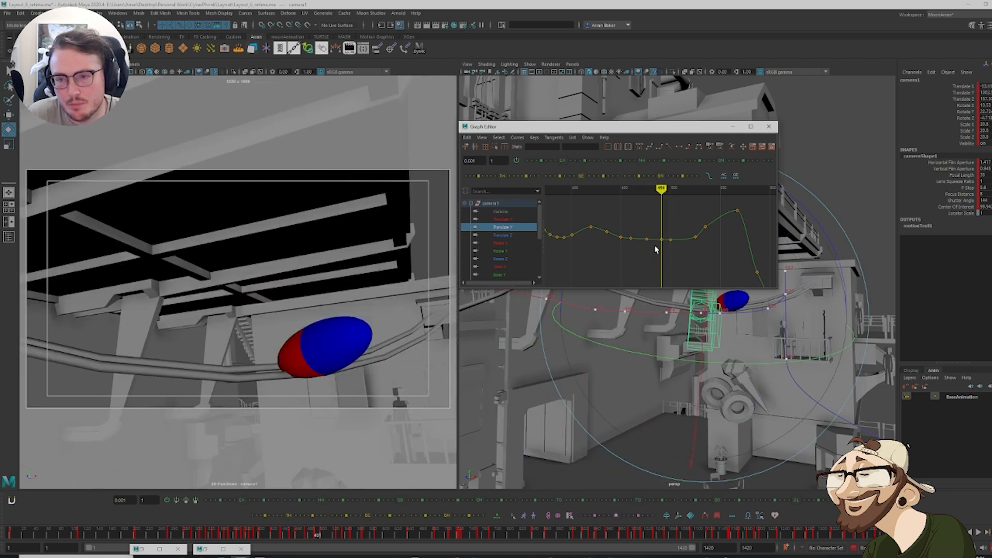
Raise the camera's Translate Y keys from frame 491 to 535 and smooth the key at frame 476 into the rise
mouse_move(655, 248)
mouse_down()
mouse_move(734, 217)
mouse_move(721, 217)
mouse_up()
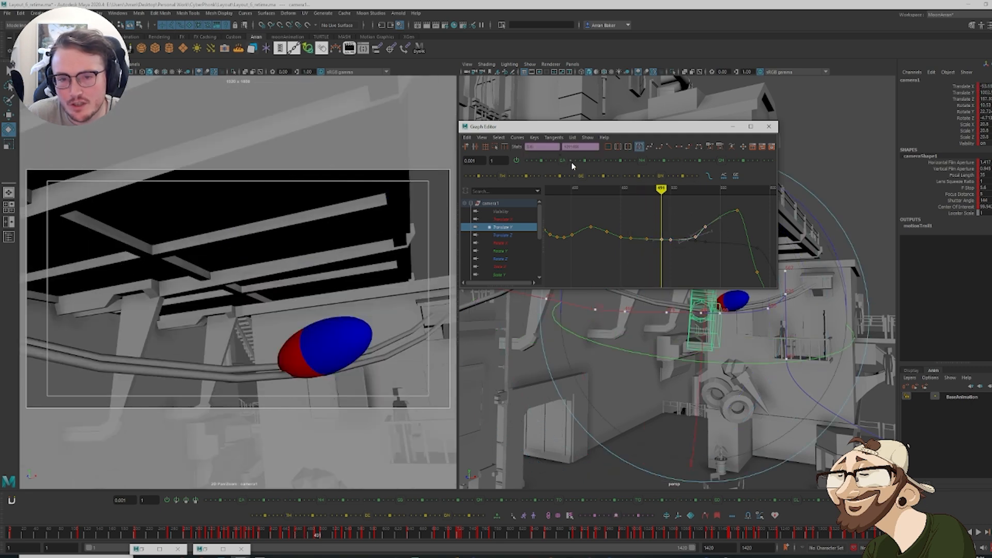
middle_drag(583, 245, 584, 231)
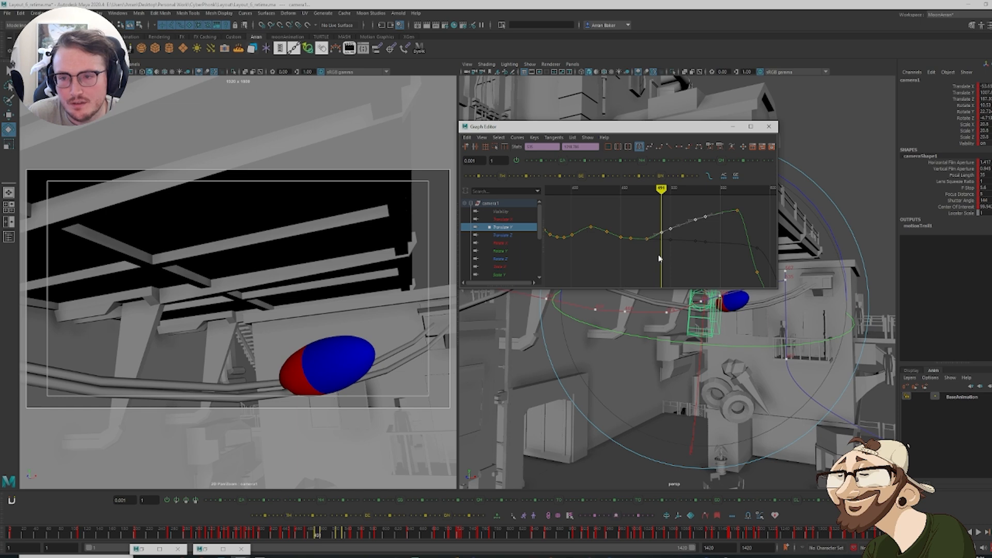
click(594, 179)
click(639, 236)
drag(641, 249, 652, 232)
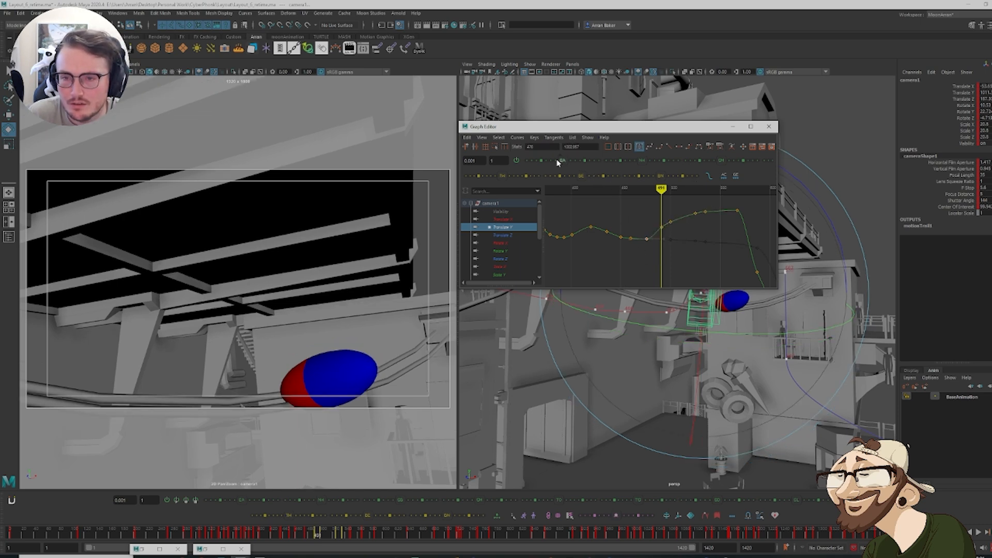
click(552, 160)
Raise the camera's Rotate X key at frame 450 and check the framing at frames 460 and 476
key(comma)
key(comma)
key(comma)
key(comma)
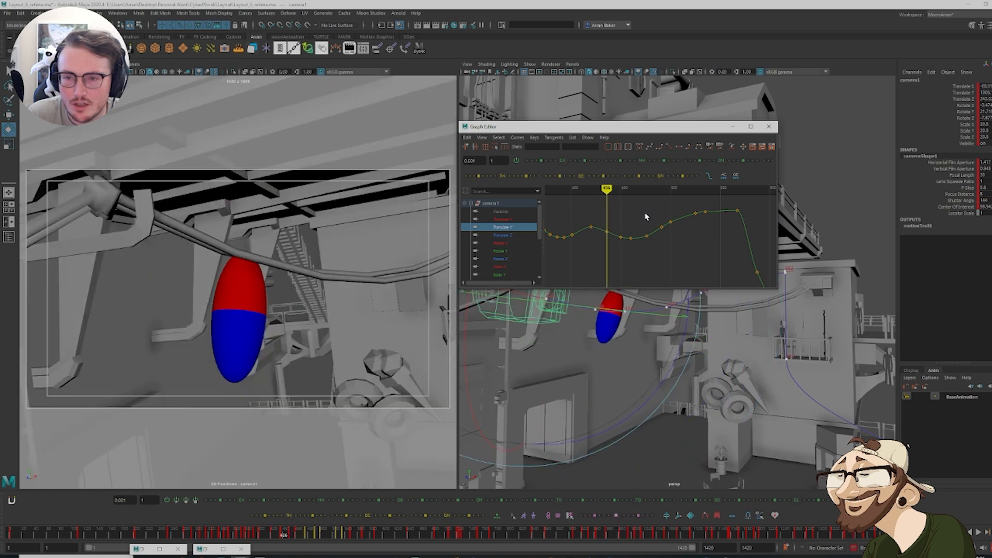
key(period)
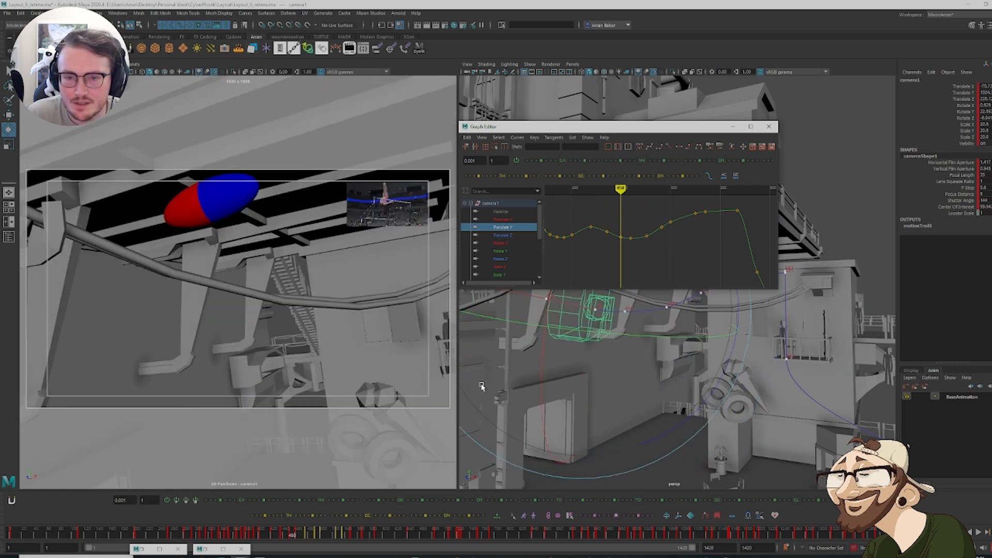
click(505, 244)
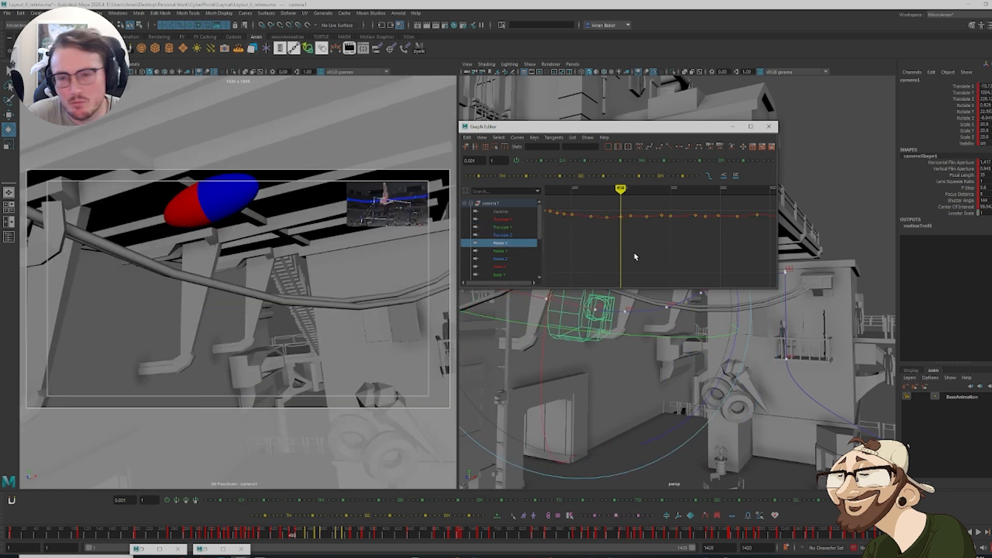
key(f)
drag(645, 210, 677, 270)
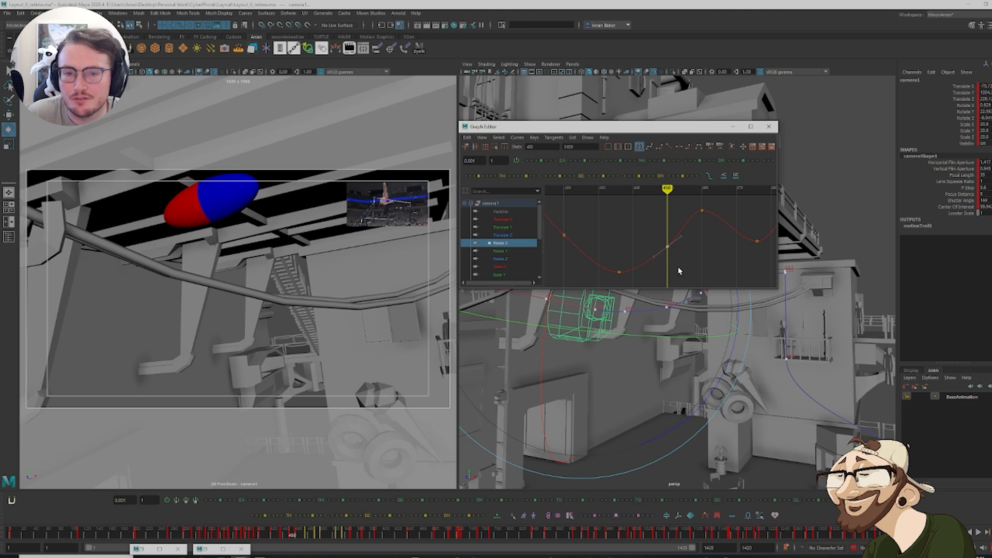
shift+middle_drag(688, 263, 685, 241)
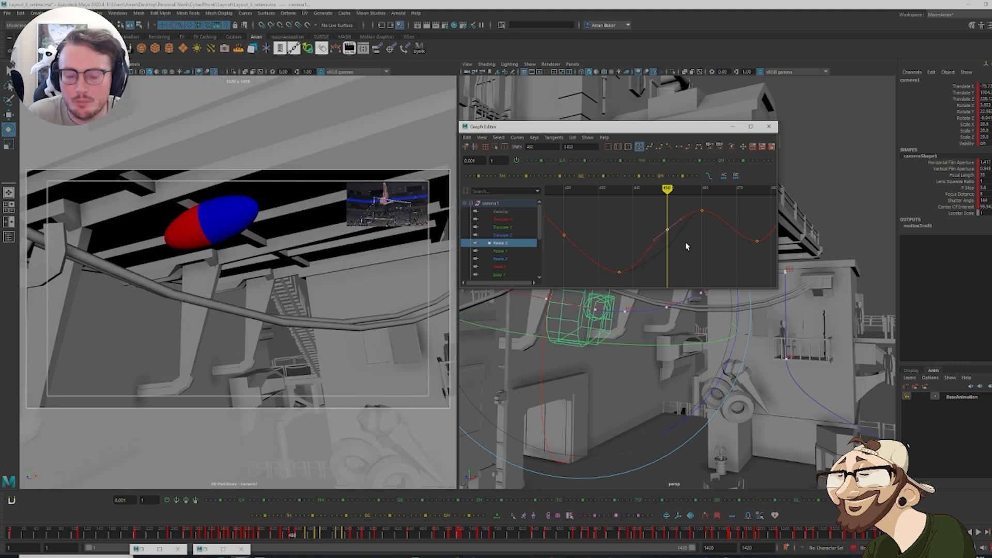
key(period)
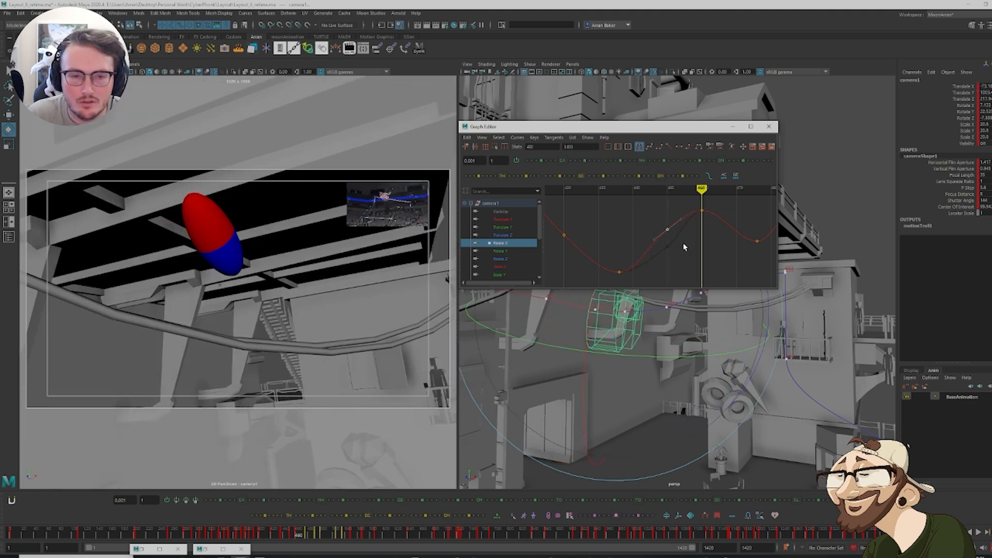
key(period)
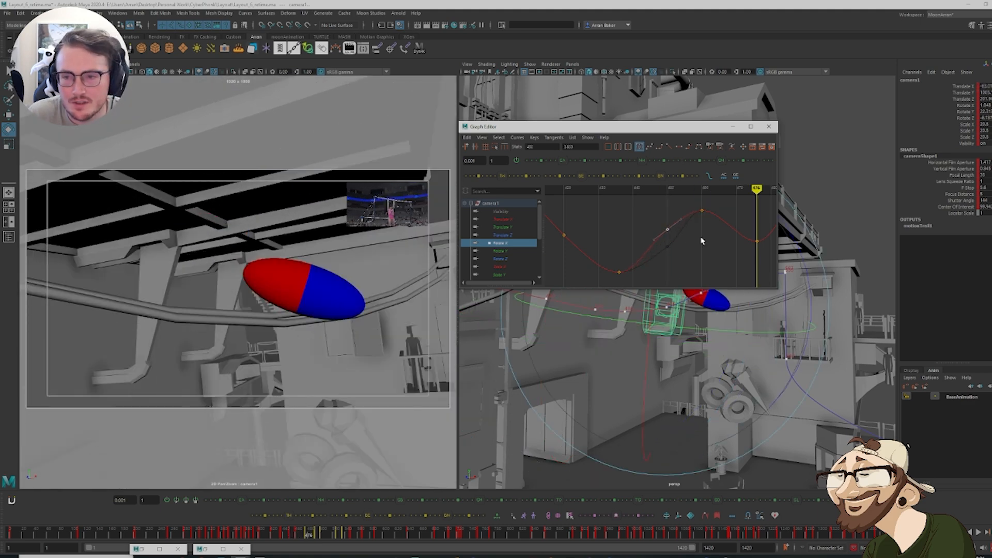
click(701, 241)
key(comma)
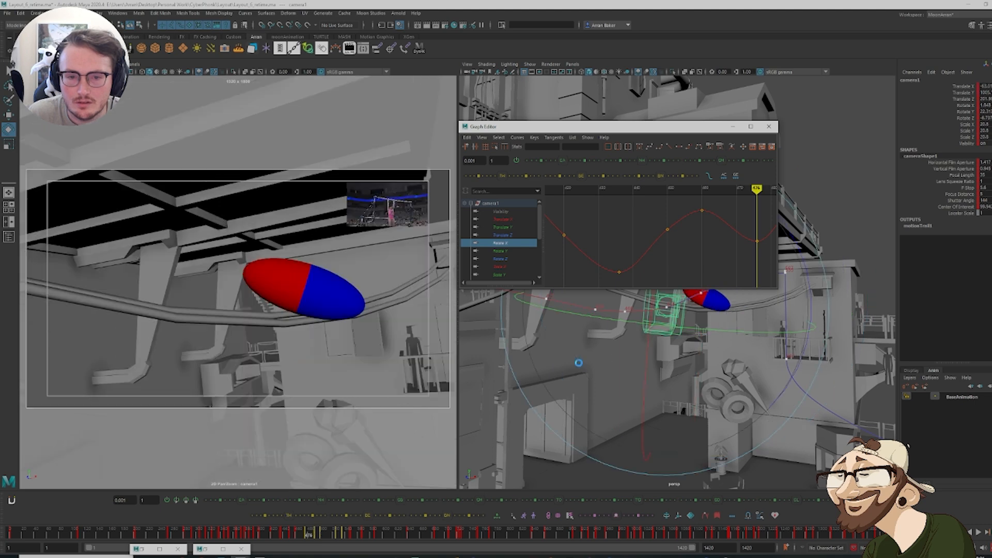
Examine the sphere's framing frame by frame from frame 476 onward toward the key at frame 491
click(578, 351)
key(alt+period)
key(alt+period)
key(alt+period)
key(alt+period)
key(alt+period)
key(alt+period)
key(alt+period)
key(alt+period)
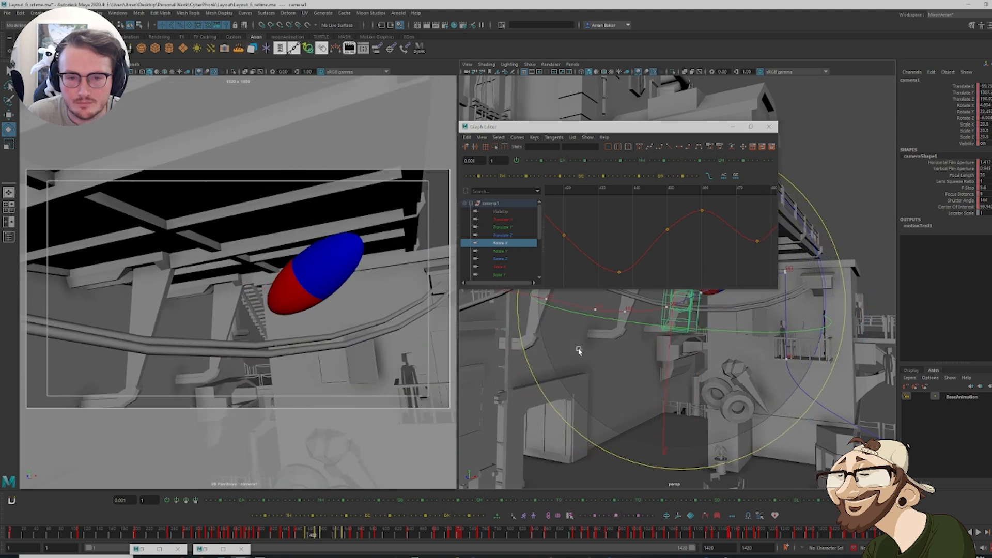
key(alt+period)
key(alt+period)
key(alt+period)
key(alt+period)
key(alt+period)
key(alt+period)
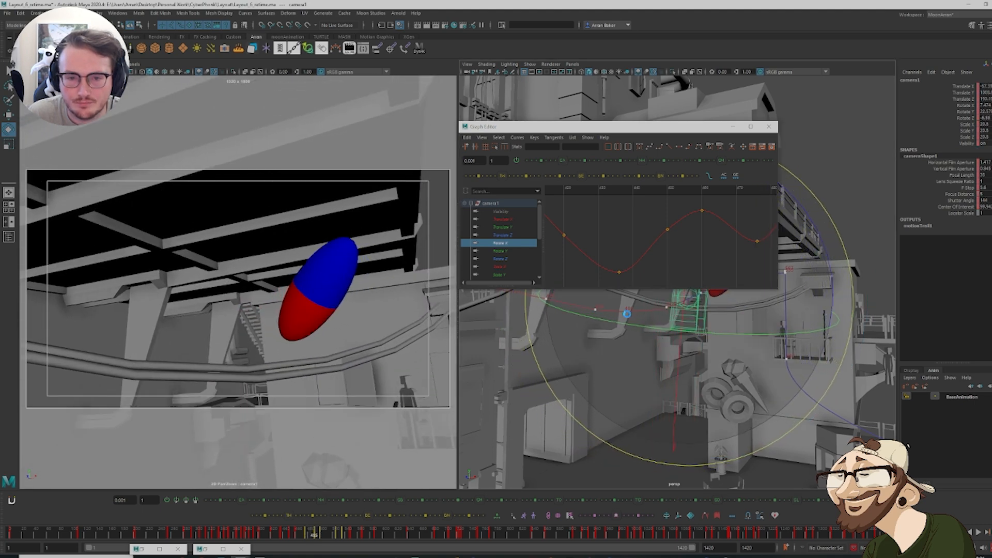
Lower the camera's Rotate X keys at frames 491 and 476, checking the framing up to frame 497
alt+middle_drag(729, 262, 646, 252)
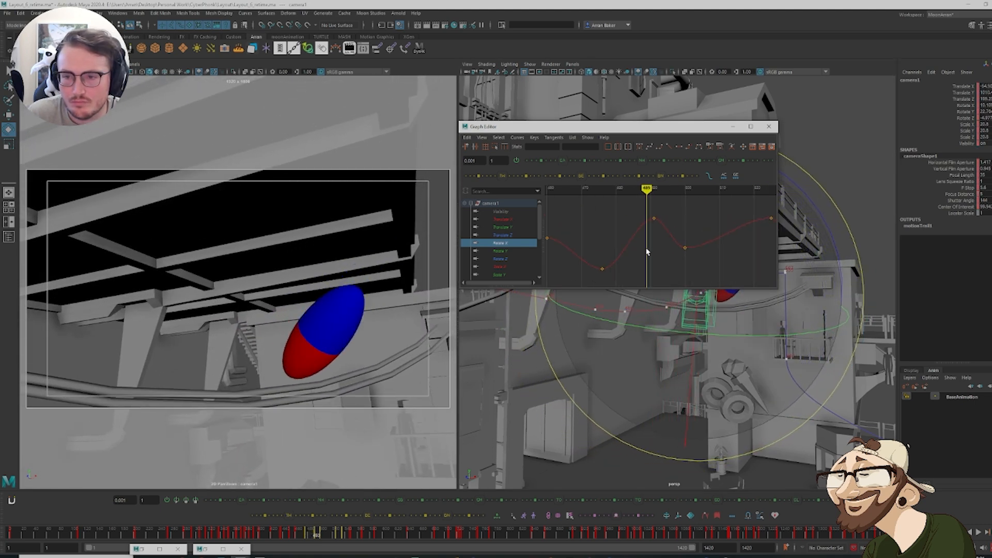
shift+middle_drag(676, 222, 669, 248)
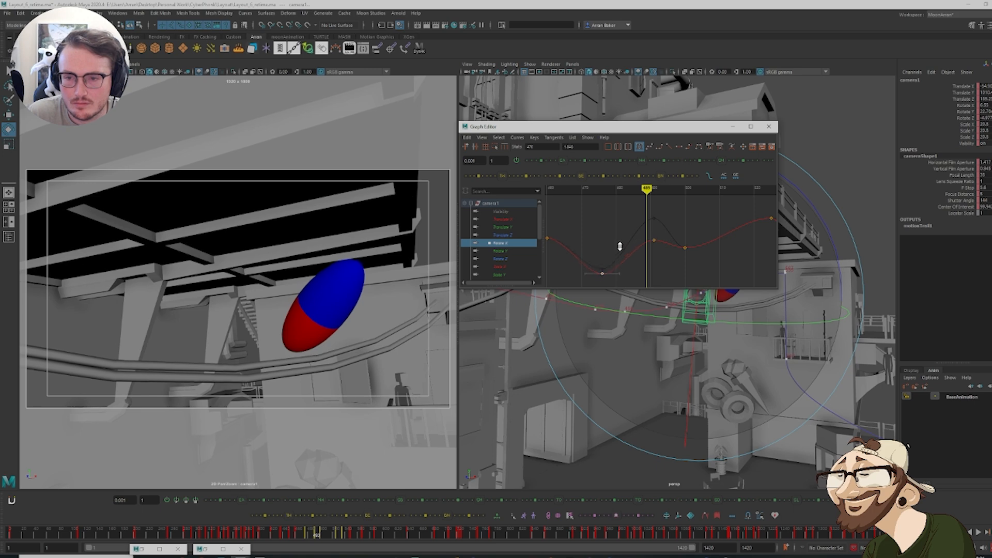
mouse_move(301, 533)
mouse_down()
mouse_move(285, 536)
mouse_move(318, 549)
mouse_up()
key(e)
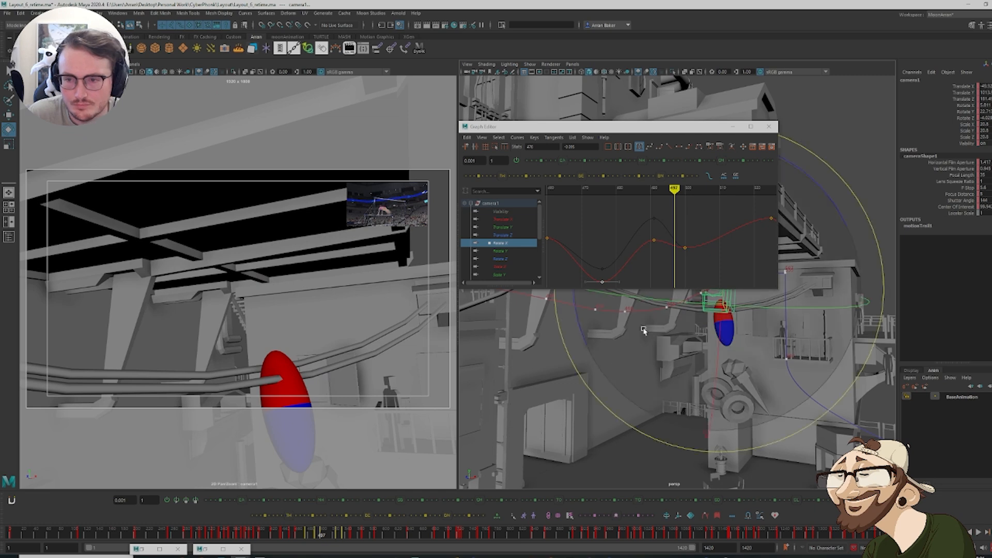
Lower the camera's Rotate X keys at frames 491 and 500 further, checking the framing up to frame 519
drag(629, 208, 652, 249)
middle_drag(652, 242, 685, 268)
click(685, 248)
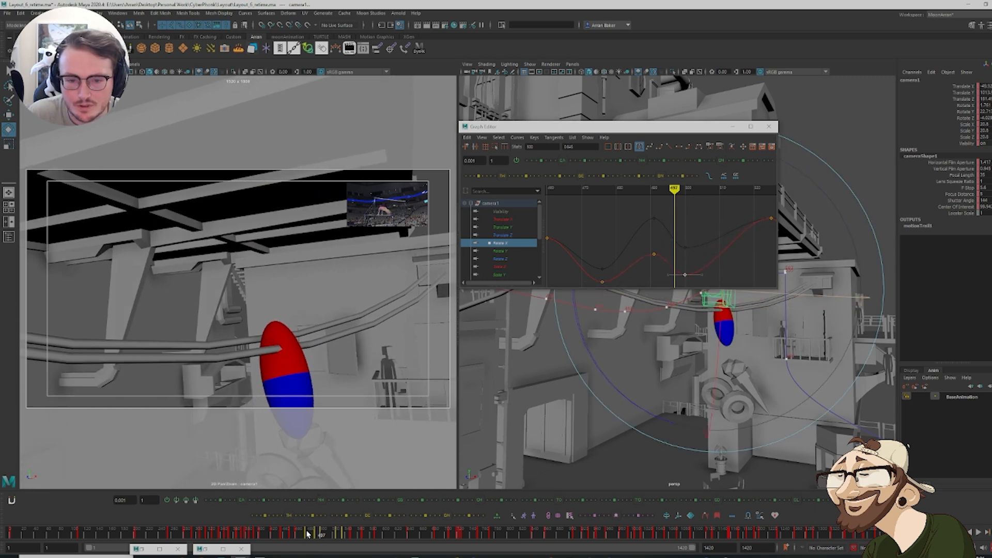
drag(307, 534, 337, 533)
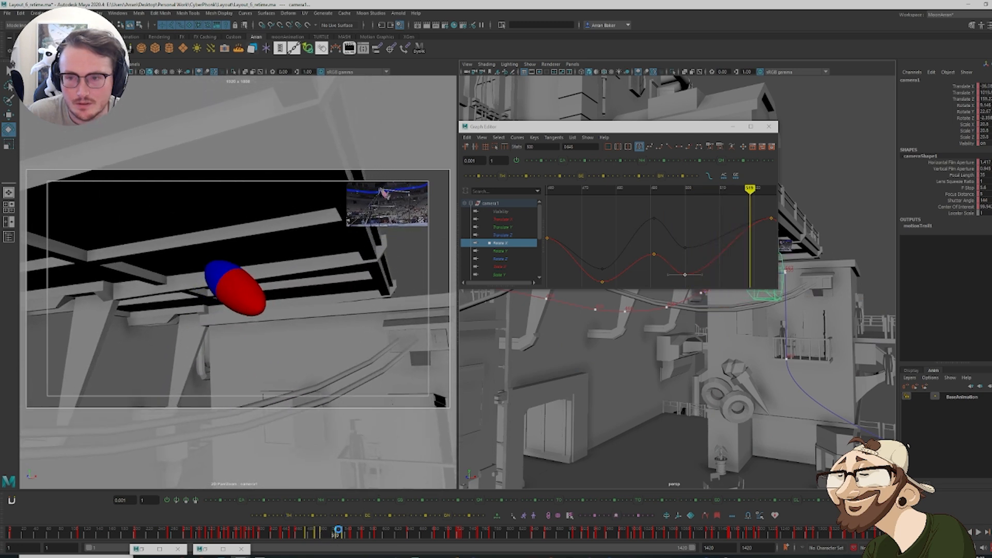
Lower the camera's Rotate X keys at frames 525 and 535 to bring the sphere back into frame
alt+middle_drag(710, 232, 680, 251)
drag(331, 535, 344, 557)
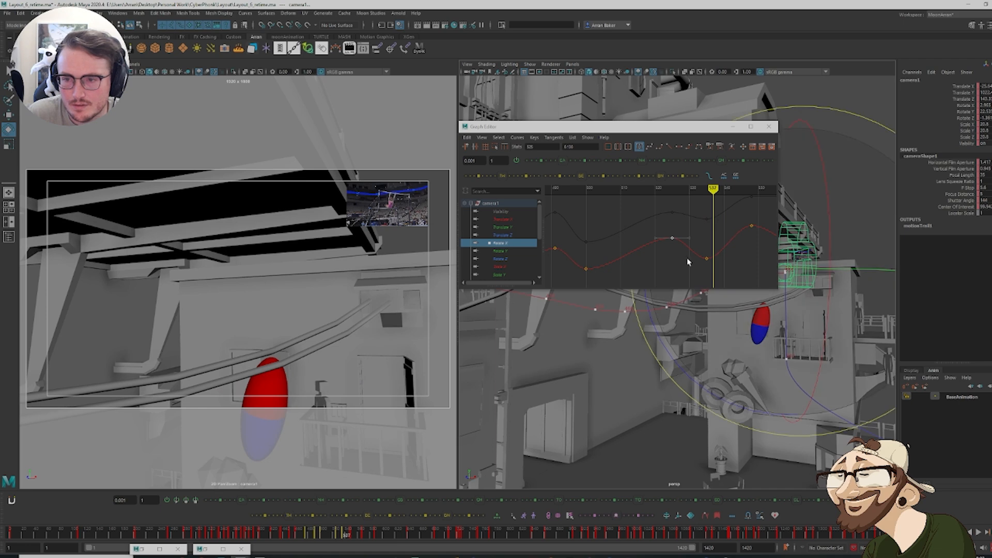
click(706, 258)
middle_drag(715, 251, 697, 283)
Lower the camera's Rotate X key at frame 548 to even the rise toward frame 567, and check the framing through frame 558
drag(320, 537, 350, 549)
alt+middle_drag(686, 262, 617, 264)
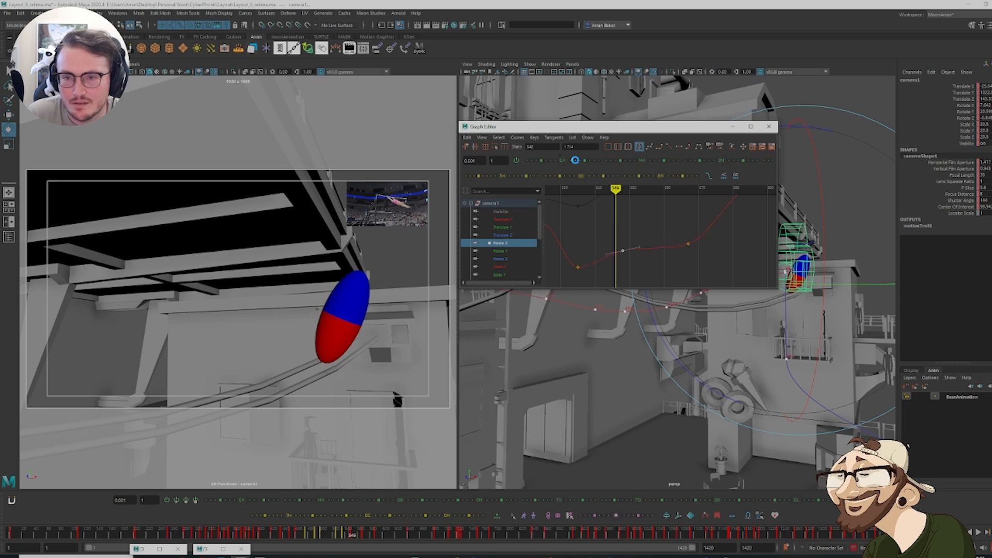
click(653, 222)
mouse_move(350, 535)
mouse_down()
mouse_move(328, 535)
mouse_move(356, 554)
mouse_up()
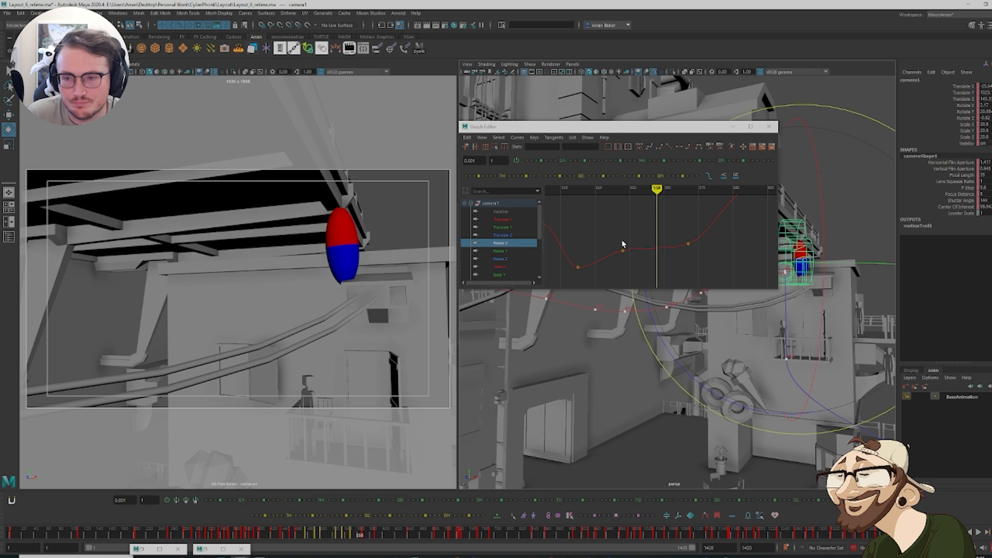
Raise the camera's Translate Y keys at frames 567 and 535 slightly while viewing frame 558
click(499, 227)
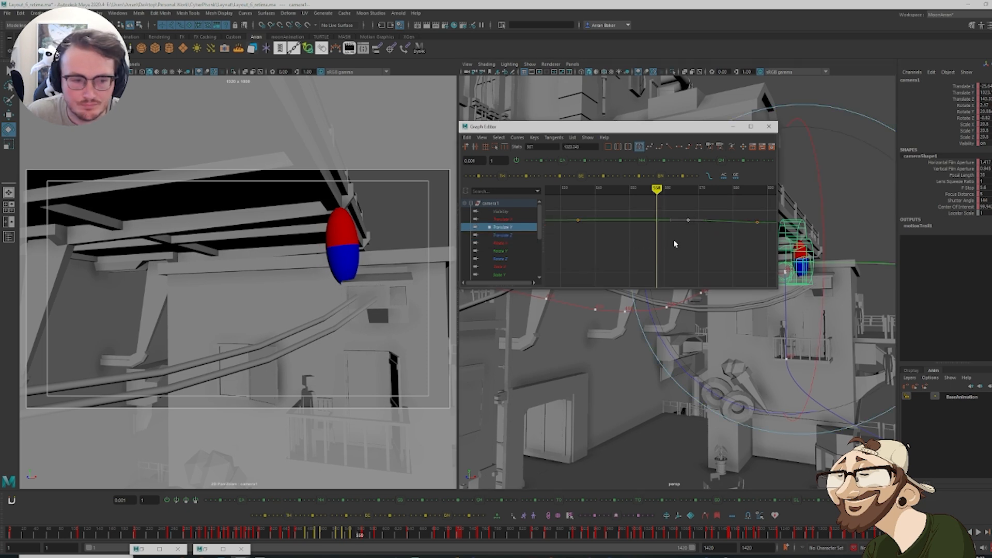
scroll(673, 246, down, 3)
shift+middle_drag(669, 250, 669, 248)
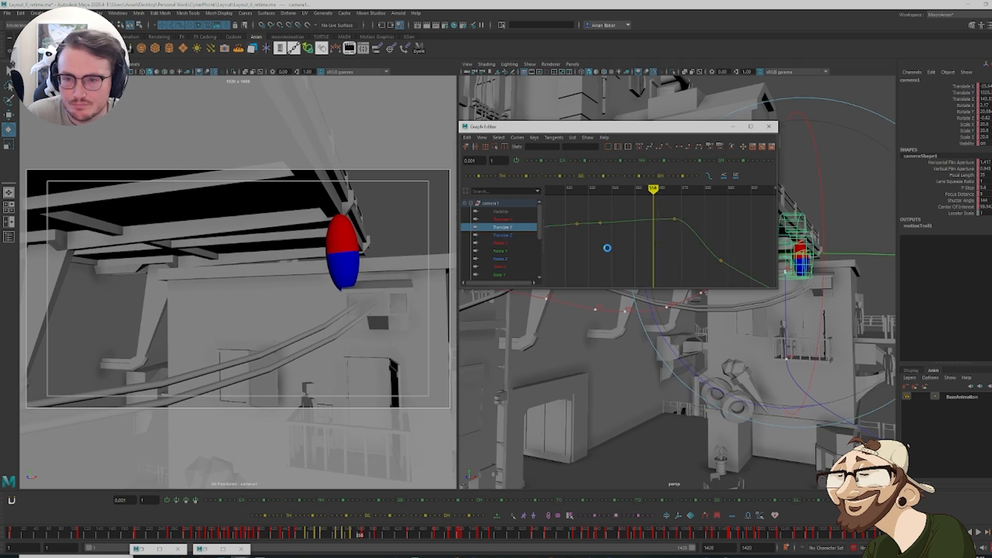
shift+middle_drag(608, 212, 606, 212)
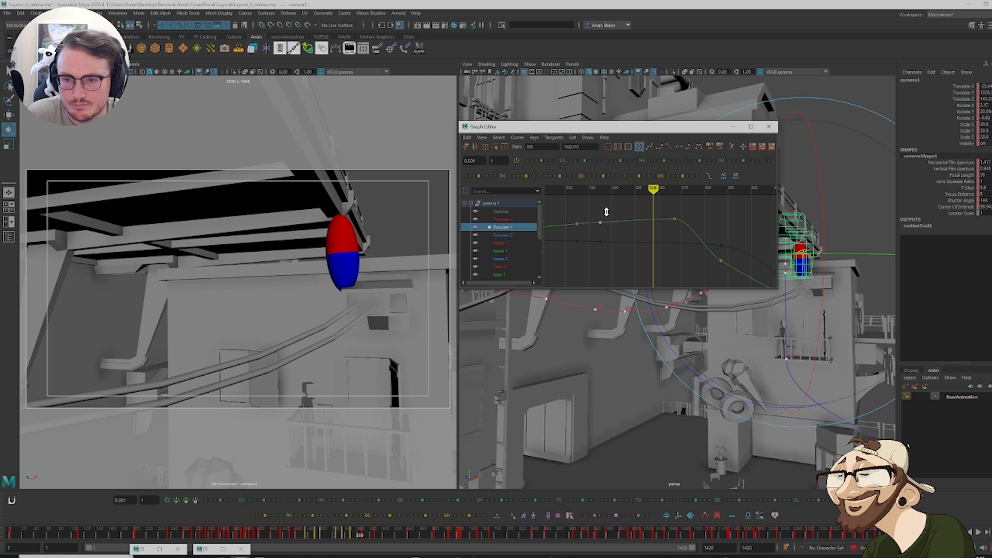
Examine the camera's Rotate X and Rotate Z curves while stepping through its keys and framing from about frame 440 to 567
drag(321, 535, 366, 528)
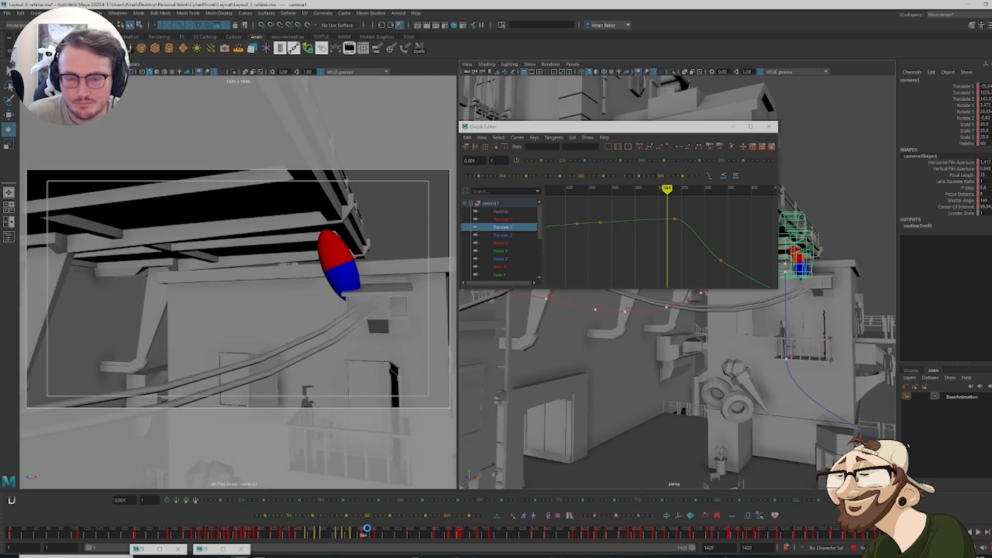
click(502, 243)
drag(708, 205, 727, 204)
alt+right_drag(723, 208, 651, 258)
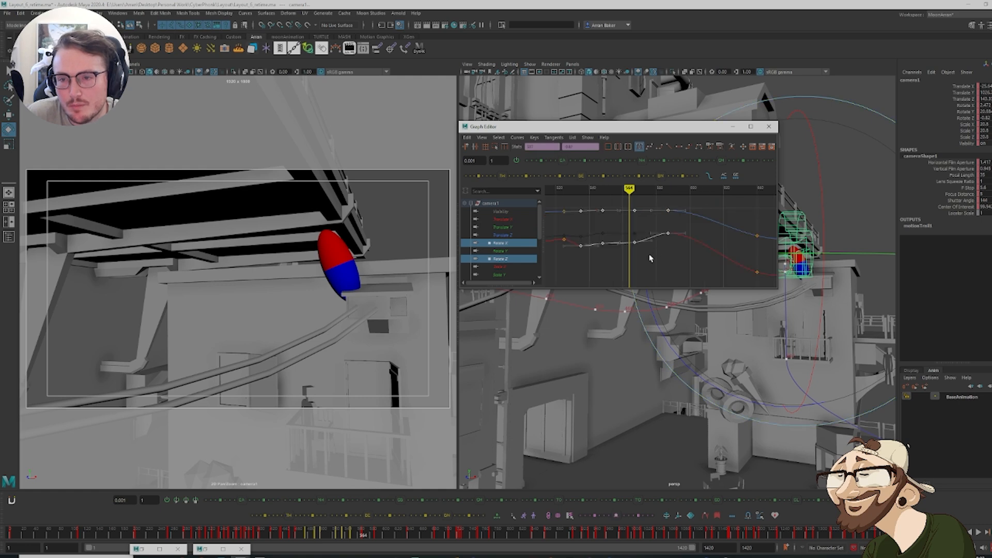
alt+middle_drag(604, 256, 641, 265)
key(comma)
key(comma)
key(comma)
key(comma)
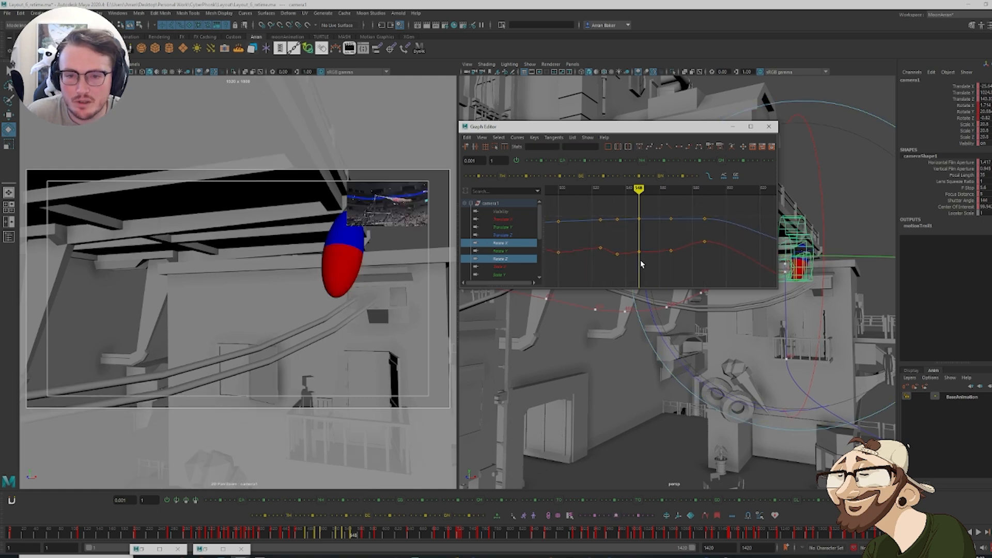
key(period)
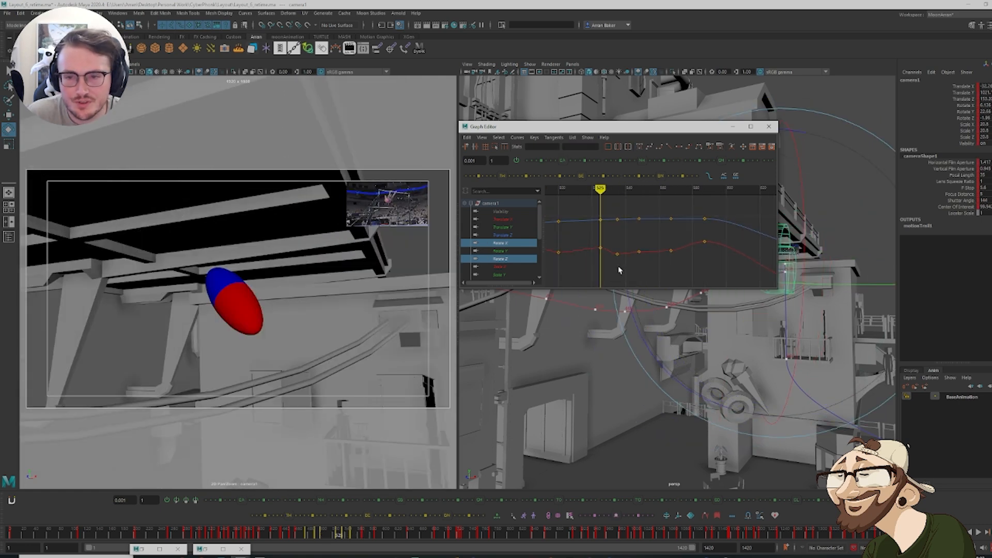
key(period)
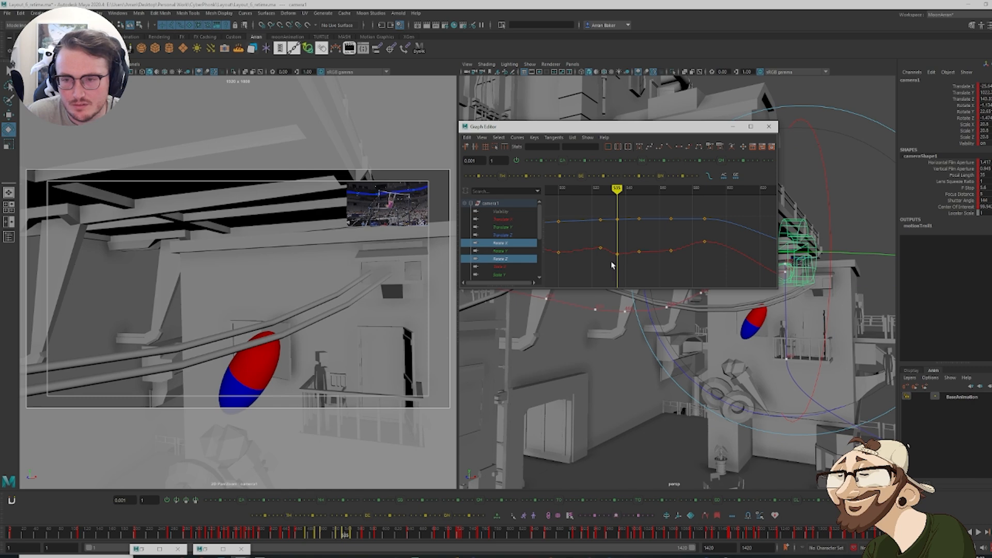
key(period)
key(period)
key(comma)
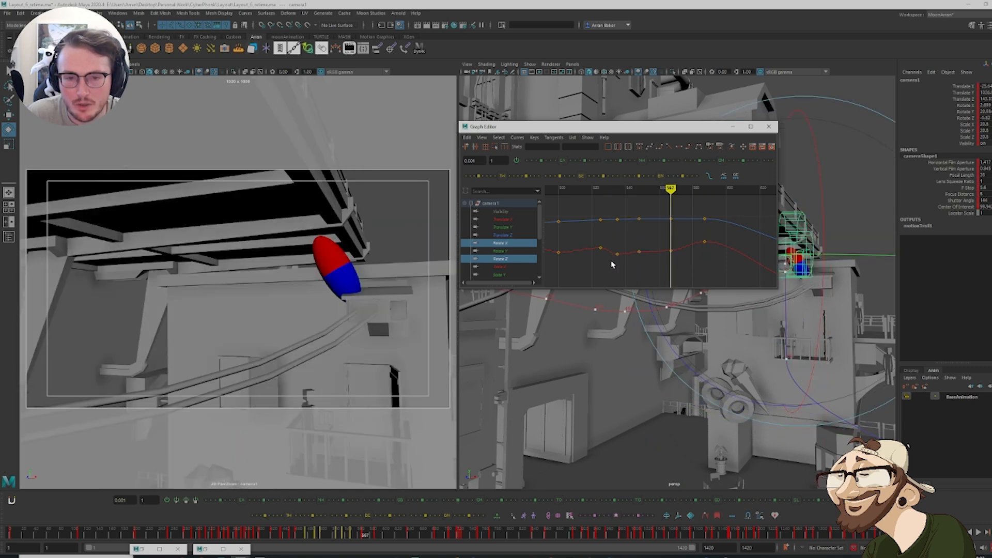
key(comma)
key(comma)
key(comma)
key(comma)
key(comma)
key(comma)
key(comma)
key(period)
key(period)
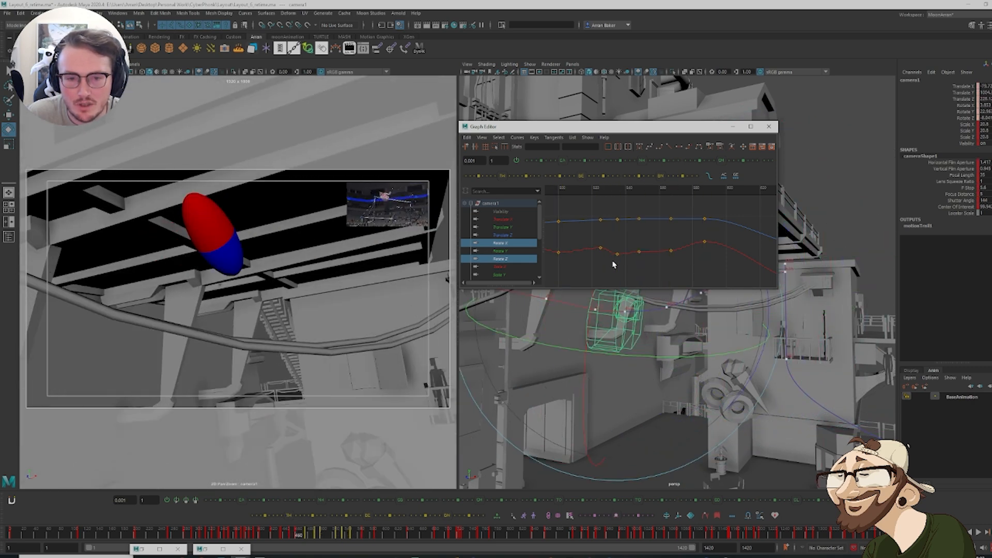
Try to blend the camera's Rotate X and Rotate Z keys from frames 535 to 567 toward the neighbouring keys
key(period)
key(period)
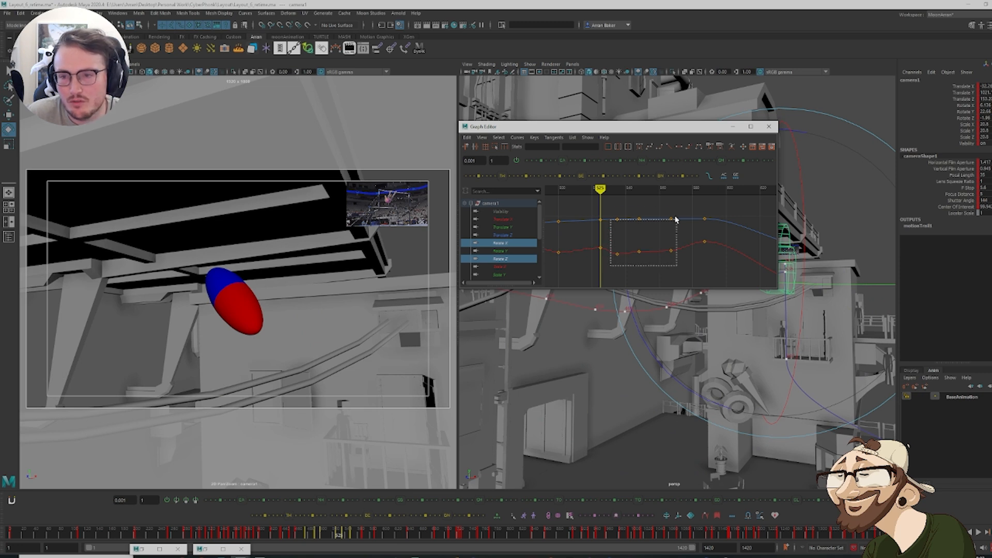
key(period)
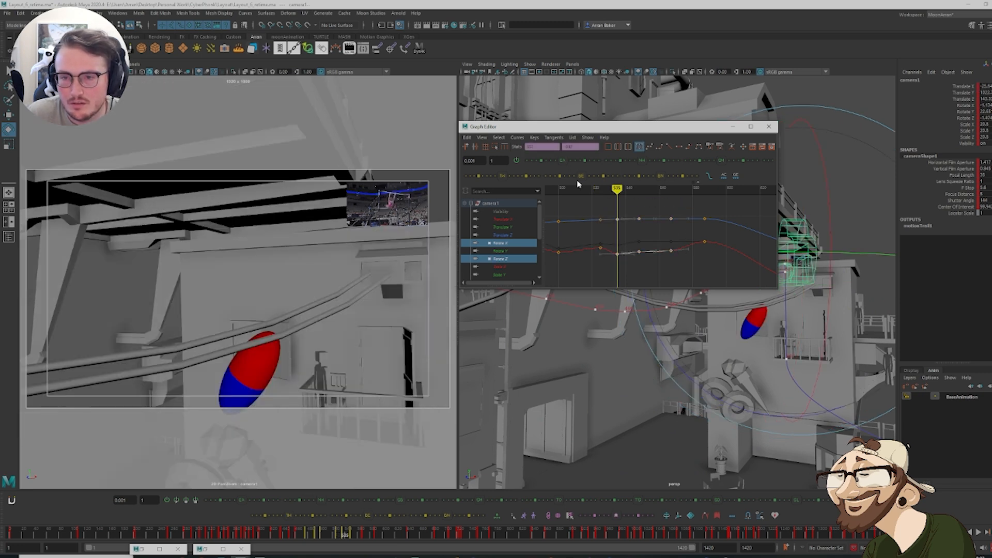
click(575, 162)
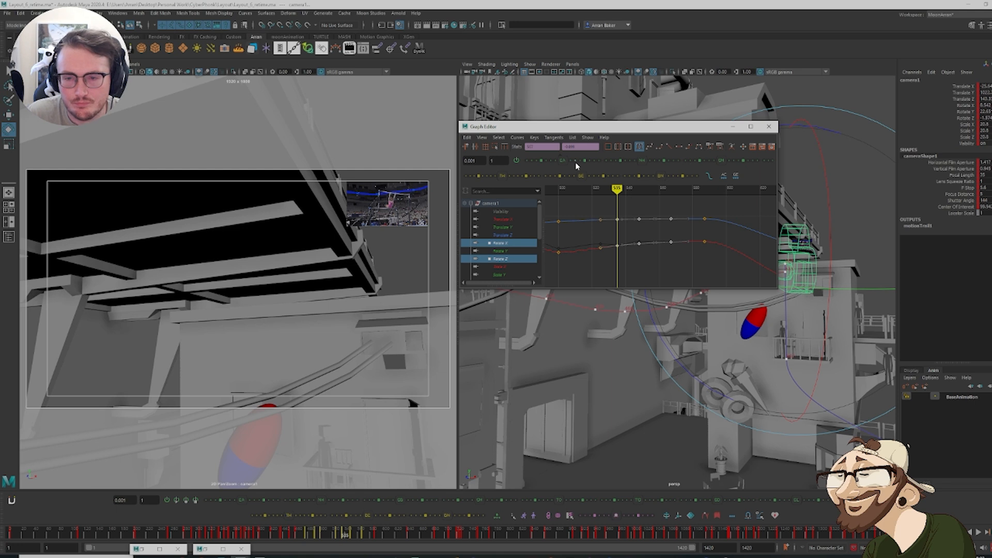
key(ctrl+z)
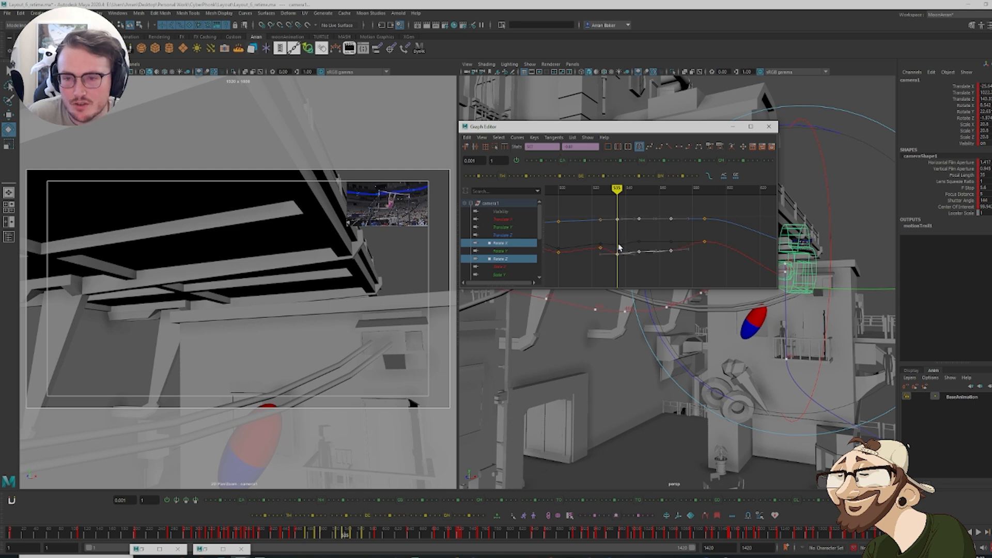
Blend the camera's Translate X and Translate Z keys from frames 525 to 567 into an even ramp and check the motion
click(512, 235)
ctrl+click(516, 220)
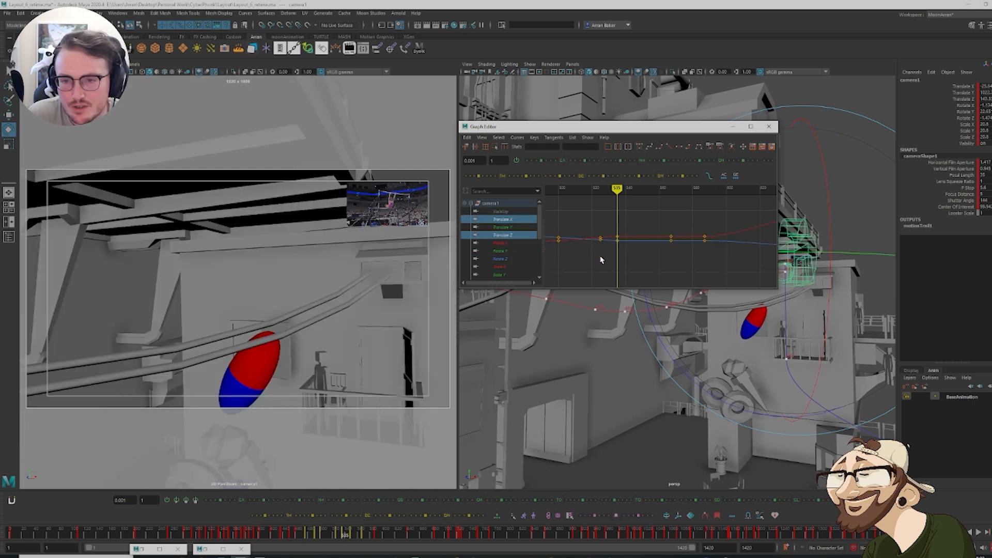
key(f)
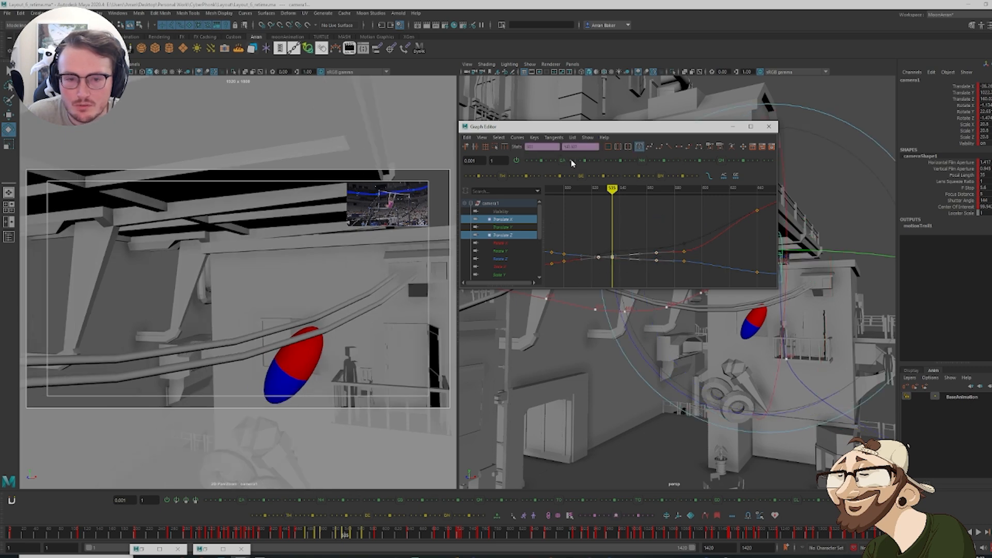
drag(319, 537, 388, 552)
Insert Translate X and Translate Z keys on the camera at frame 613 and blend them back toward the previous keys
alt+middle_drag(709, 236, 656, 228)
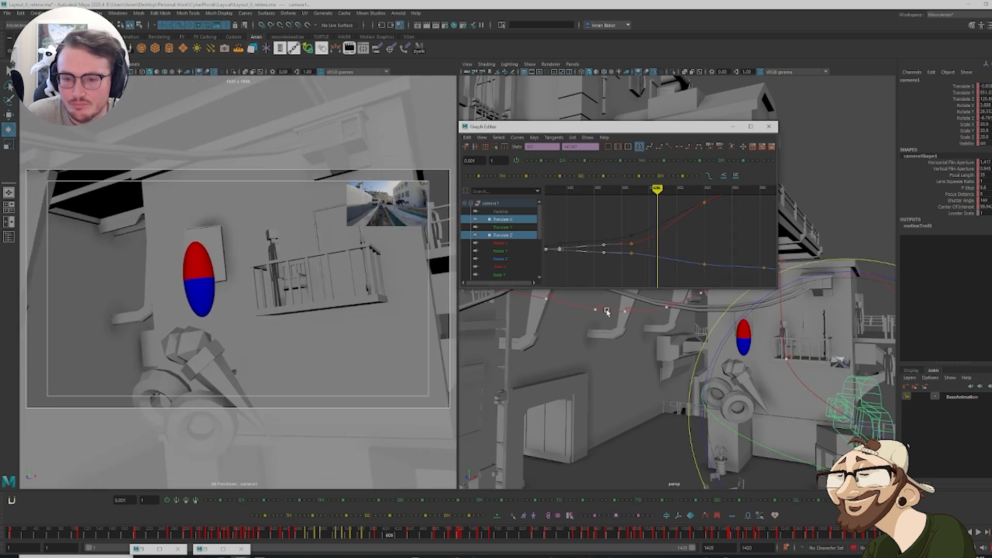
drag(399, 536, 393, 534)
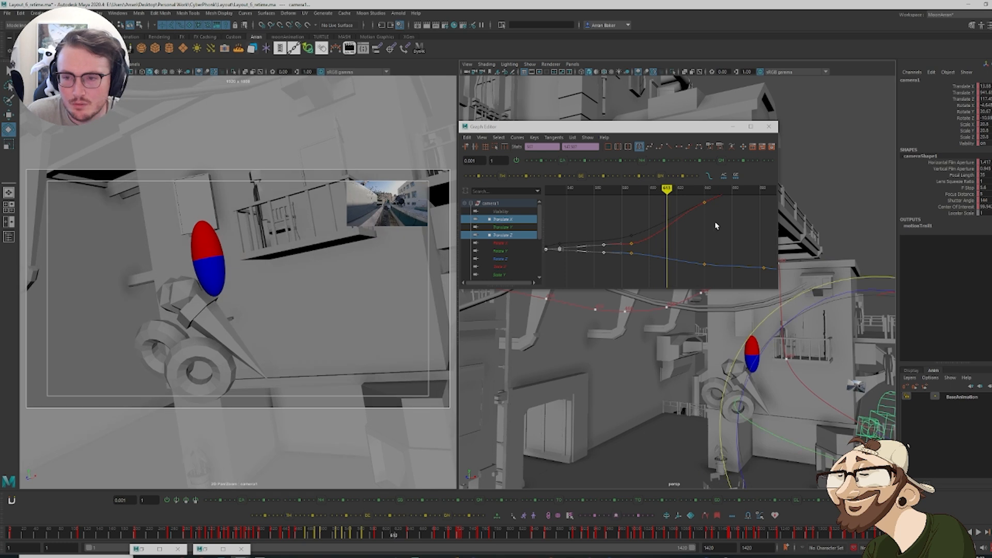
click(705, 241)
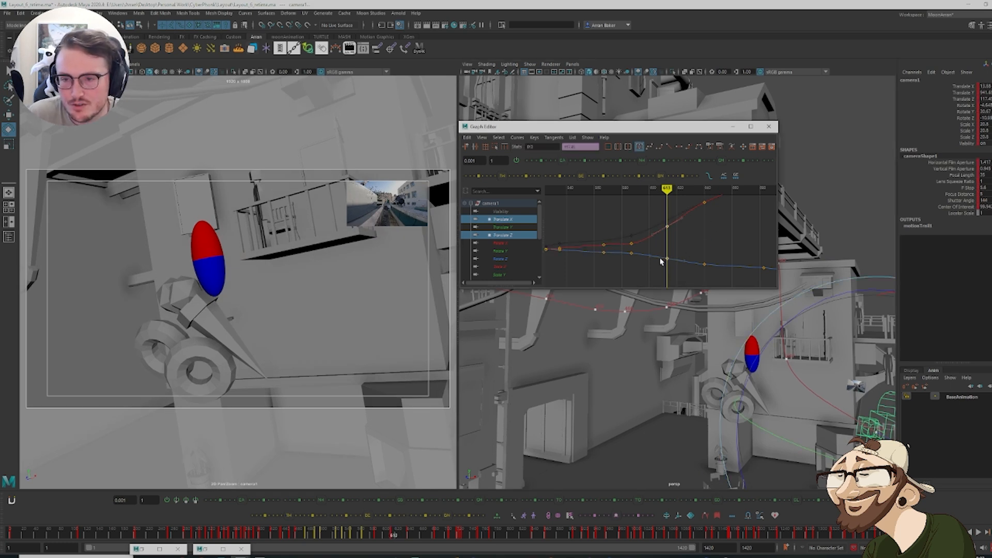
click(553, 160)
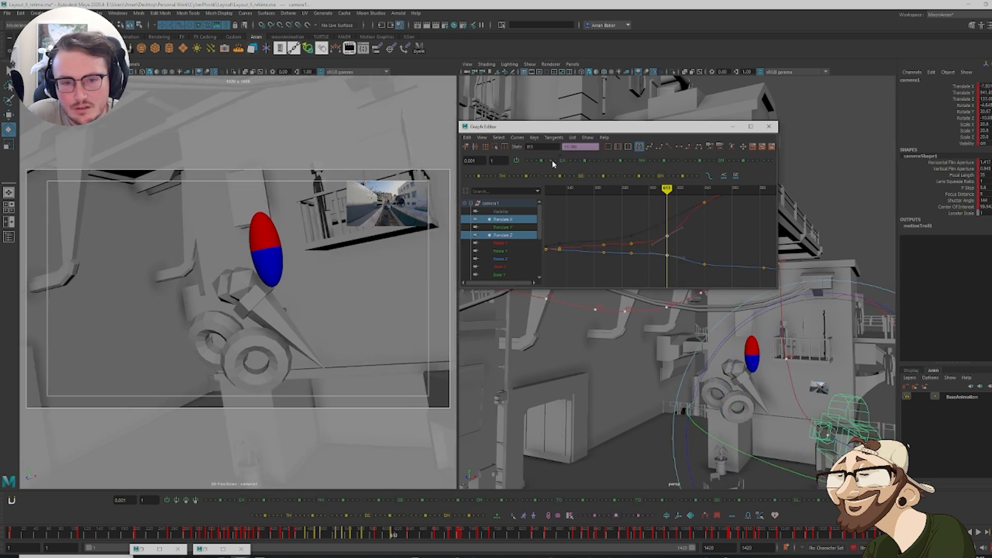
Blend the camera's Rotate Y key at frame 613 toward the previous key and check the sphere's framing
click(507, 251)
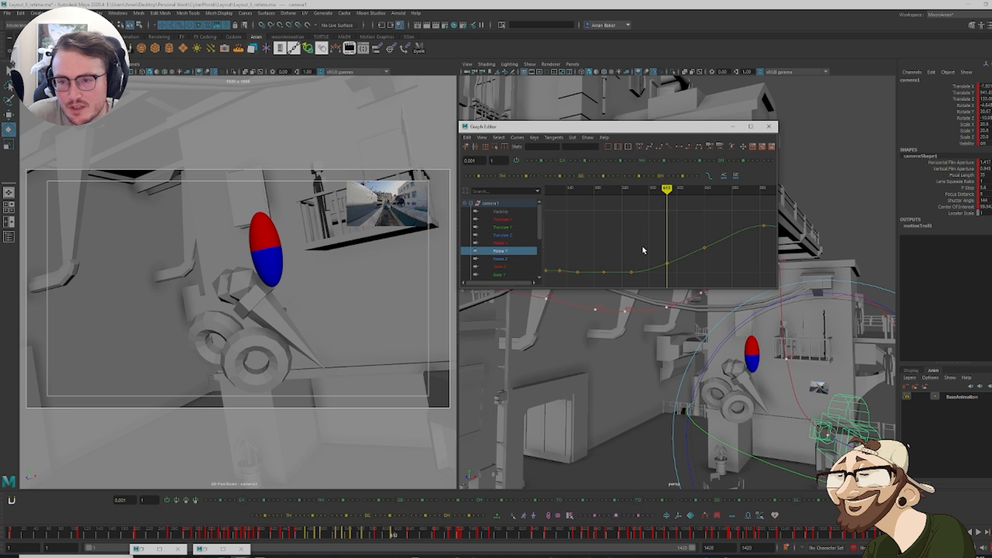
click(551, 161)
key(comma)
key(period)
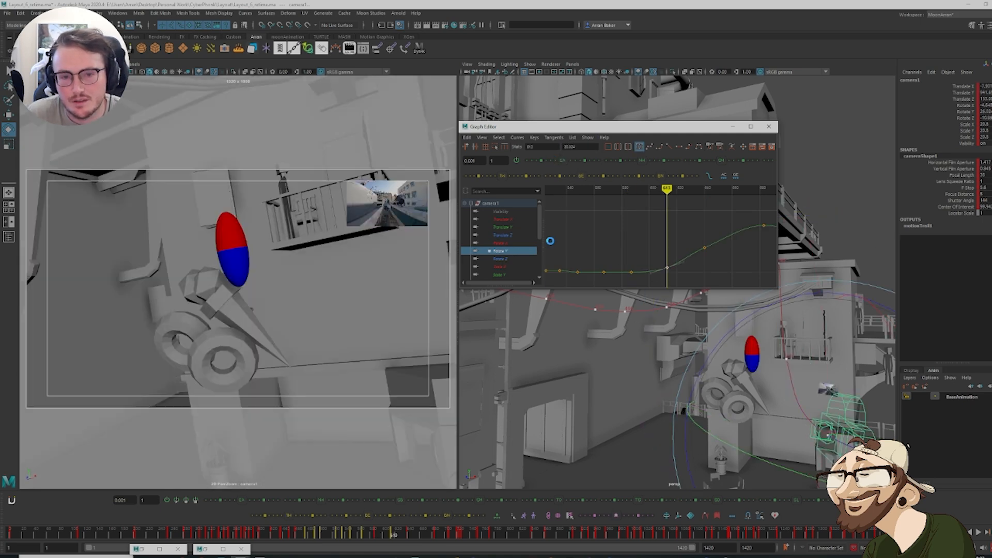
mouse_move(366, 540)
mouse_down()
mouse_move(398, 542)
mouse_move(385, 551)
mouse_up()
Raise the camera's Rotate Z key at frame 613 to smooth the roll, checking the framing through frame 617
click(498, 259)
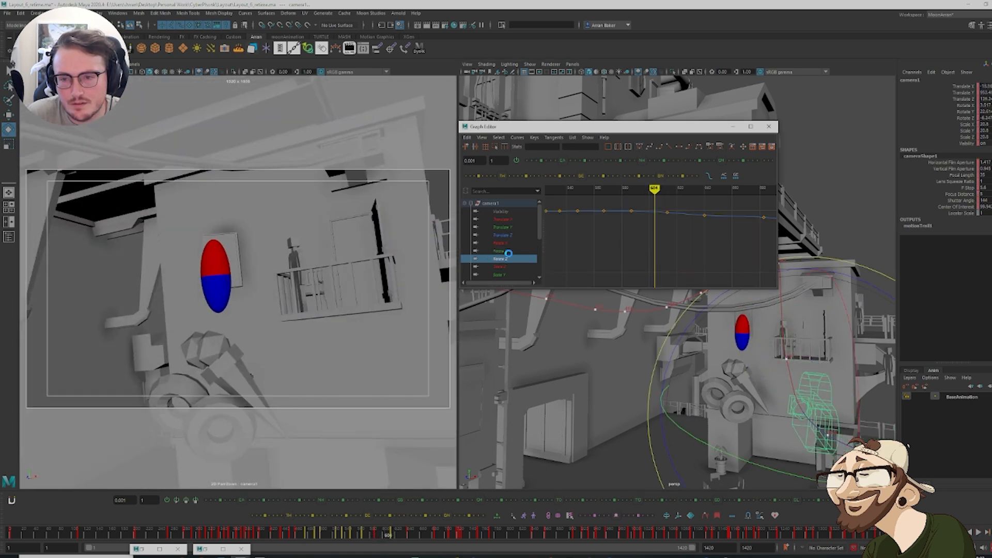
shift+middle_drag(687, 251, 686, 247)
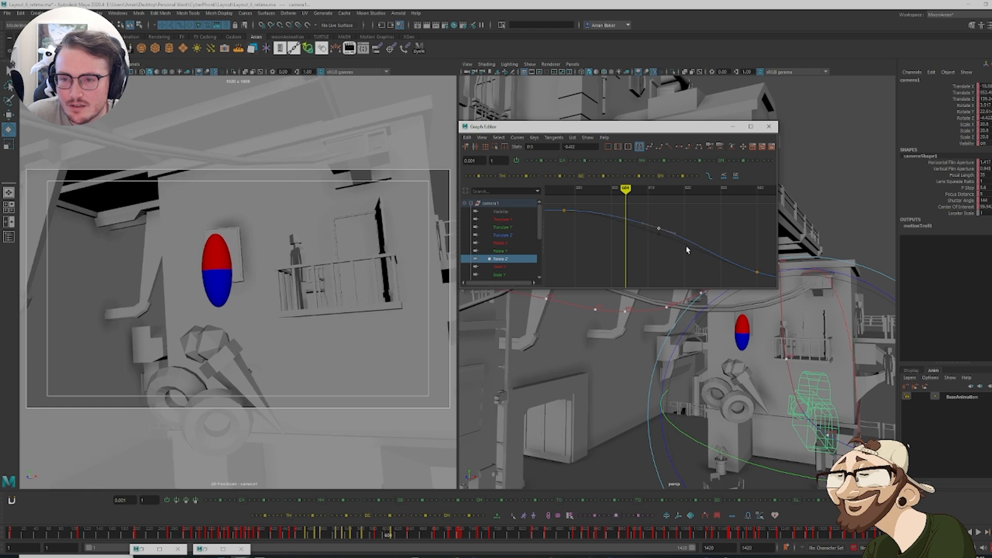
mouse_move(377, 553)
mouse_down()
mouse_move(387, 543)
mouse_move(374, 543)
mouse_move(409, 552)
mouse_move(383, 552)
mouse_move(396, 552)
mouse_up()
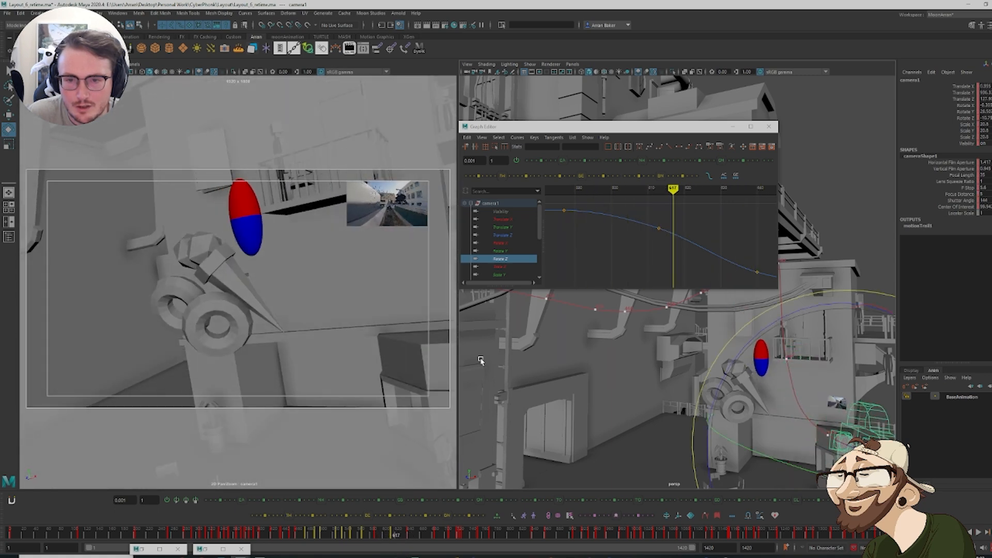
Raise the camera's Rotate X key at frame 613 slightly and check the framing up to frame 622
click(503, 243)
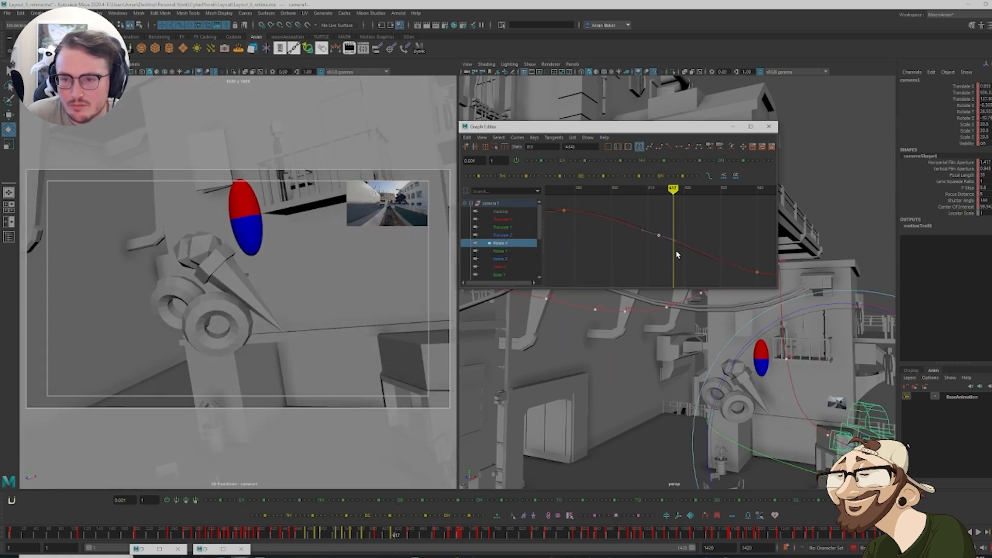
middle_drag(666, 269, 665, 259)
mouse_move(367, 538)
mouse_down()
mouse_move(384, 546)
mouse_move(365, 556)
mouse_move(410, 555)
mouse_move(399, 555)
mouse_up()
Select the cone, its faceted scoops and both rings of the wall sign beside the sphere, leaving the building geometry out
click(202, 314)
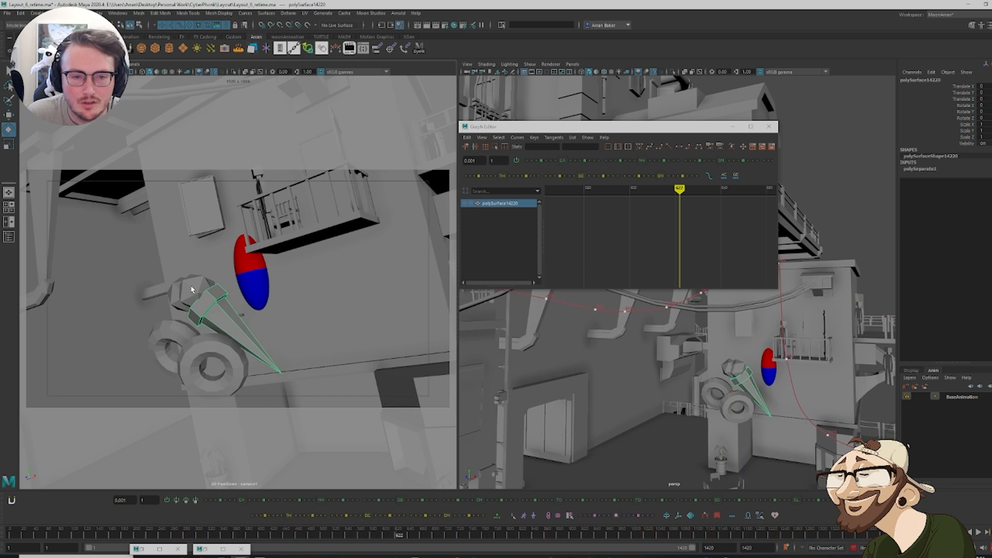
shift+drag(174, 295, 178, 294)
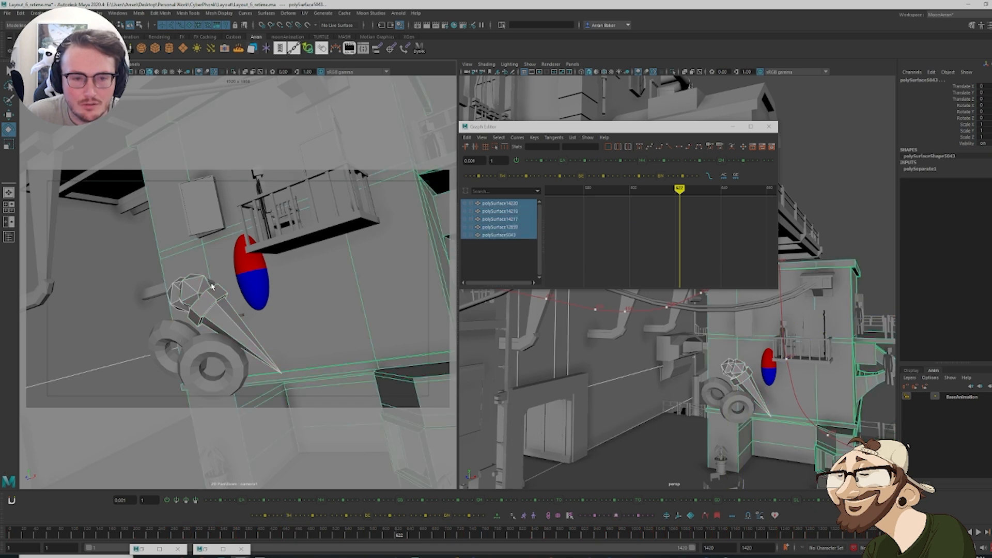
shift+click(214, 290)
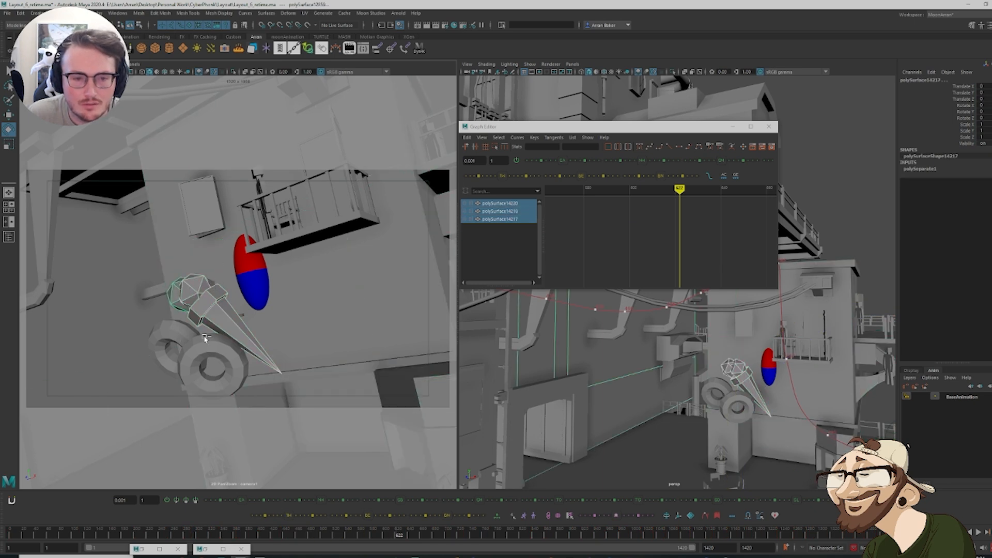
shift+click(179, 339)
shift+click(197, 361)
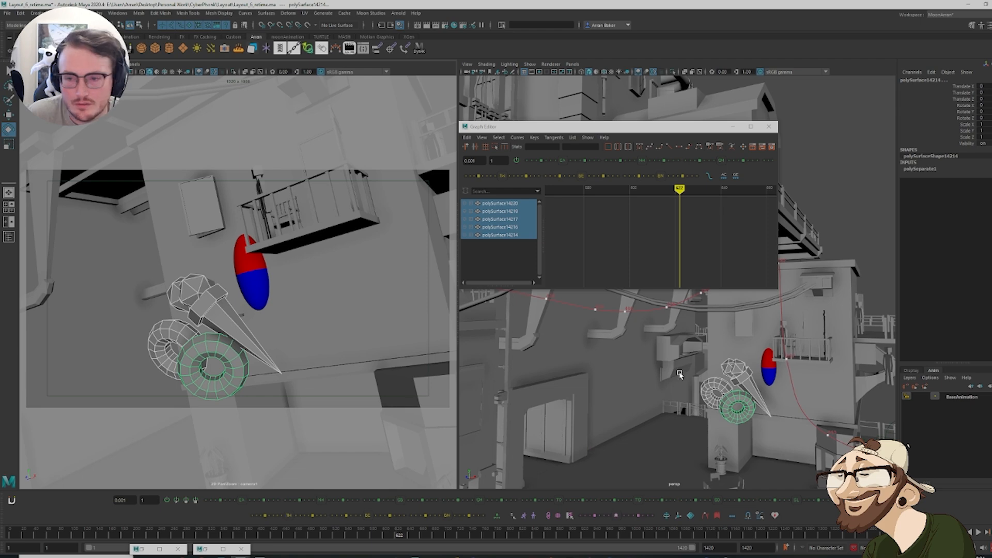
Add the wall sign's remaining small mounting pieces to the selection and check the sign's position against the earlier camera framing
key(f)
key(w)
scroll(697, 368, down, 4)
alt+drag(698, 367, 638, 346)
drag(678, 129, 543, 99)
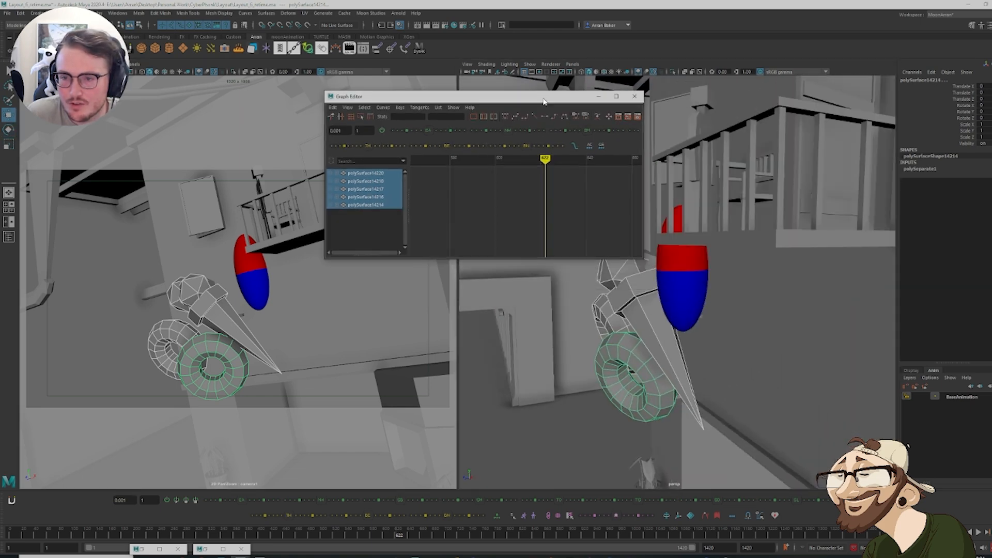
alt+drag(664, 254, 722, 327)
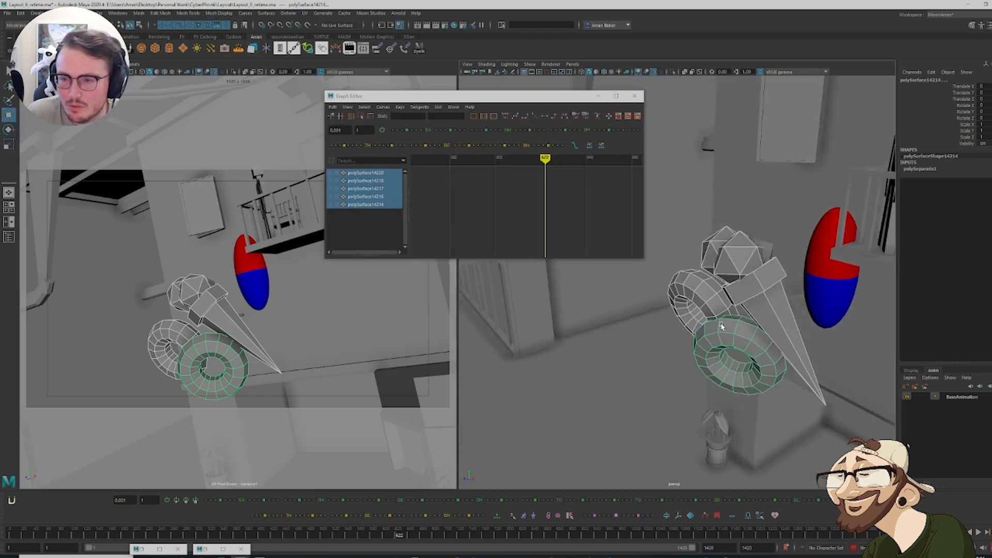
shift+click(796, 295)
alt+drag(790, 330, 829, 303)
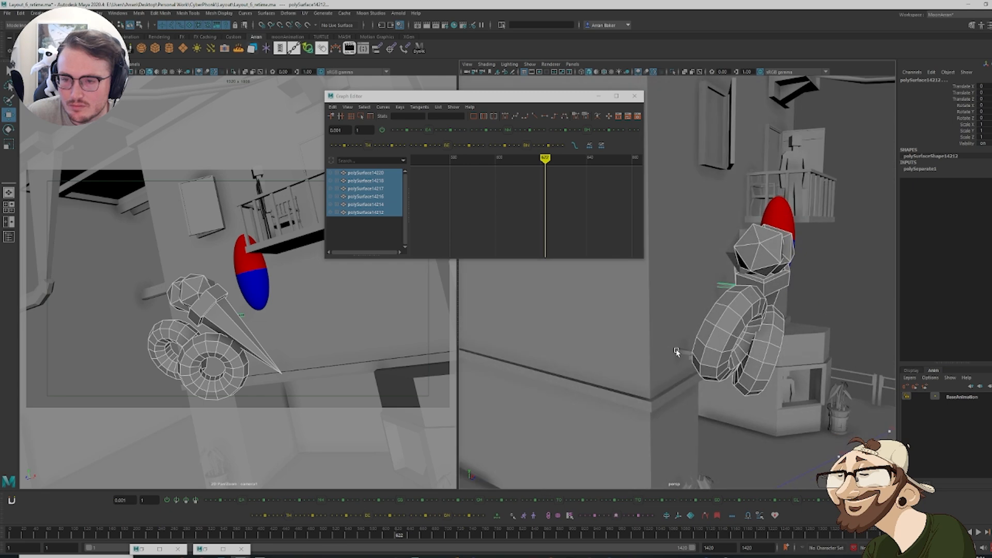
alt+drag(677, 352, 648, 342)
drag(371, 536, 377, 536)
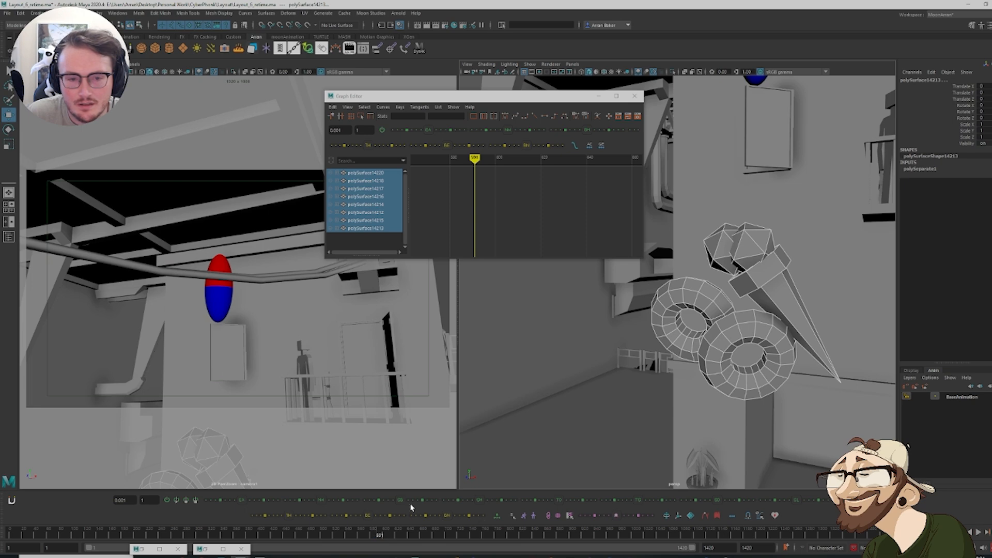
Add the frame of the wall panel below the sphere to the wall sign selection, leaving out the animated panel itself
alt+drag(646, 343, 690, 243)
click(733, 236)
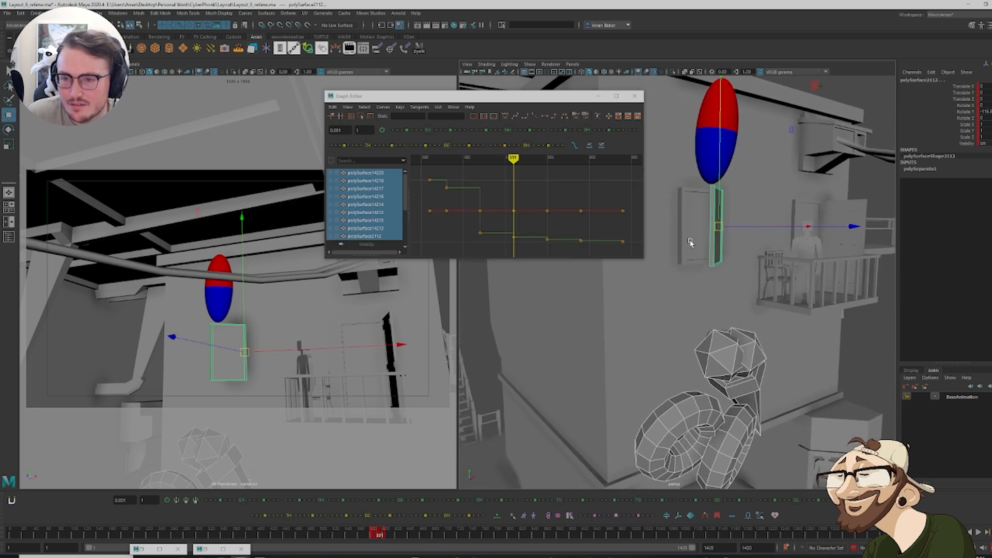
click(691, 243)
alt+drag(735, 266, 685, 265)
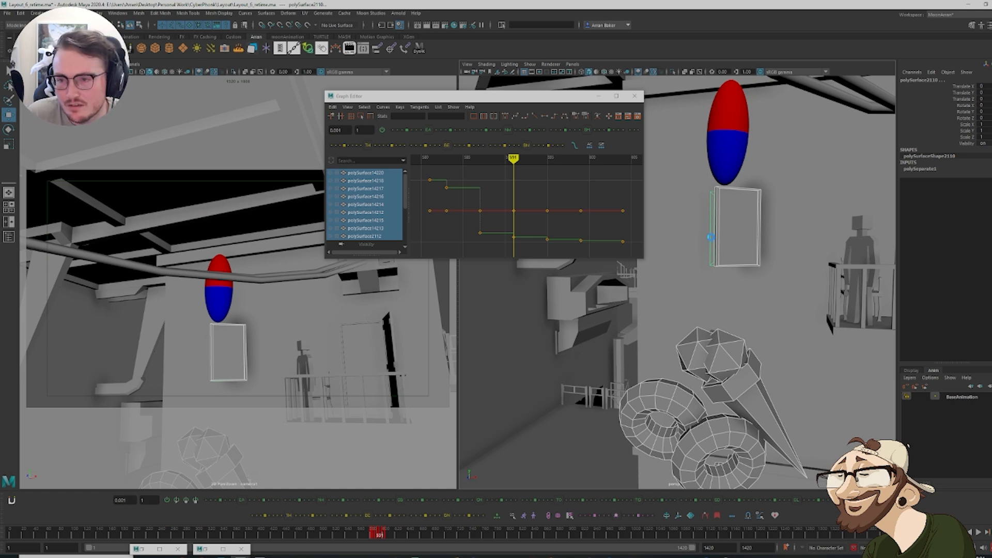
click(713, 266)
click(709, 248)
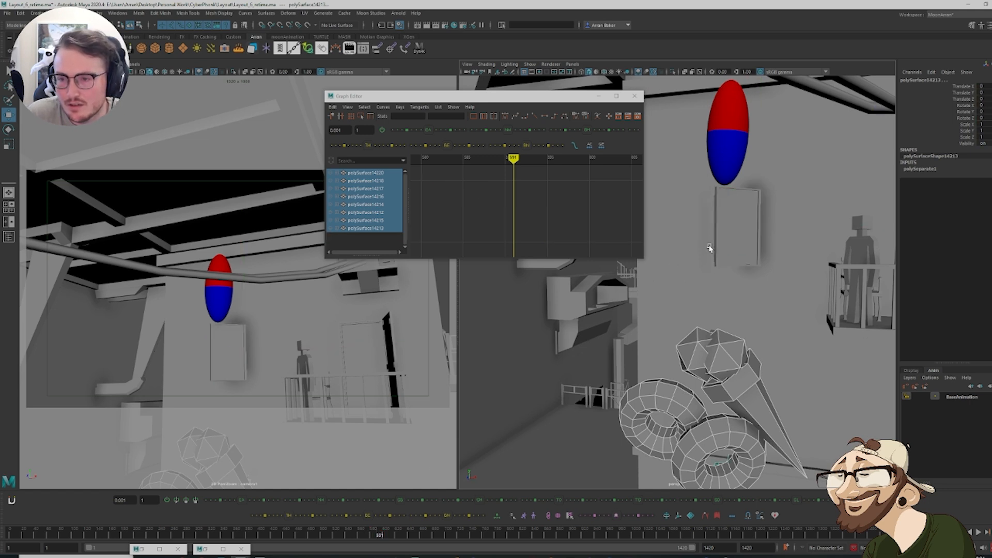
alt+right_drag(726, 264, 473, 234)
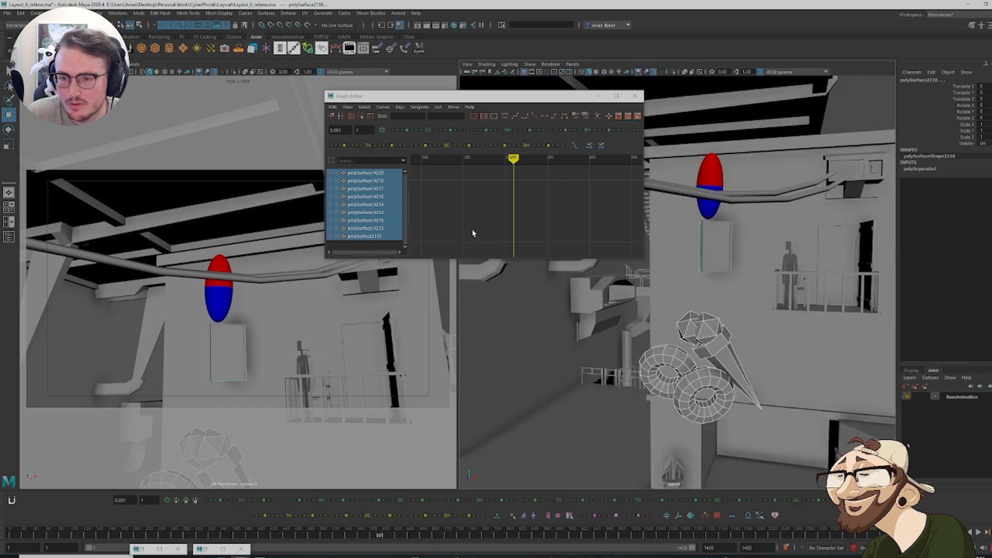
Add the missed scoop to the selection and lower the wall sign and panel frame together down the wall
click(205, 549)
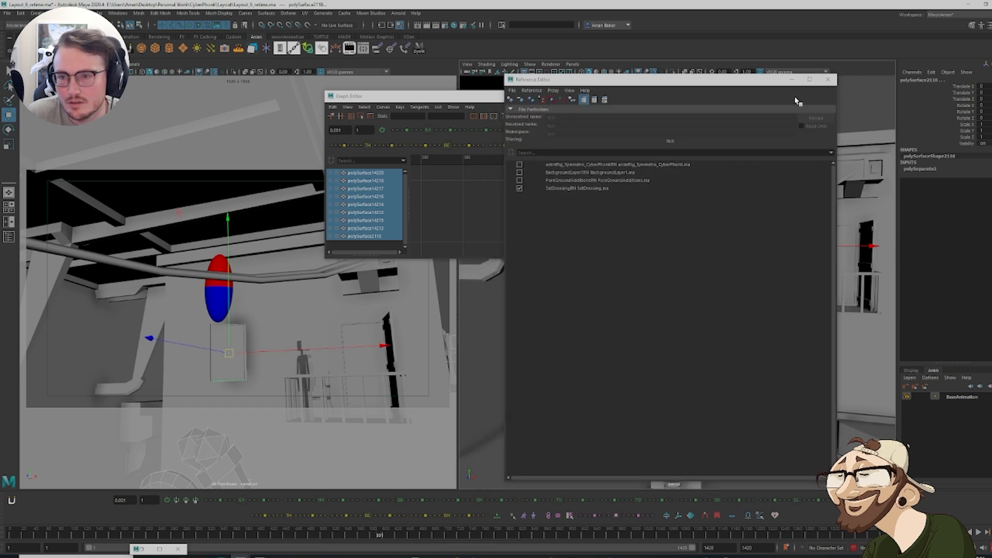
click(792, 79)
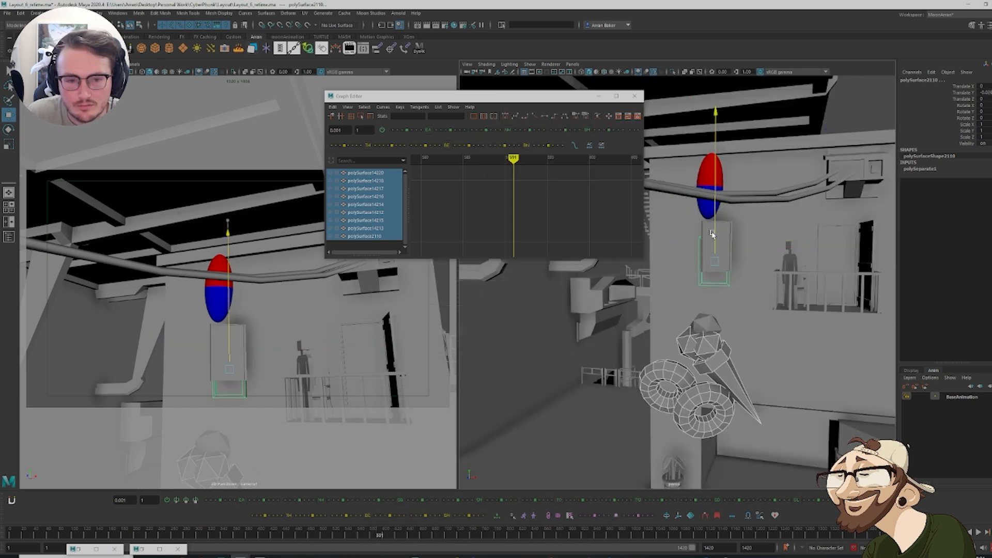
key(w)
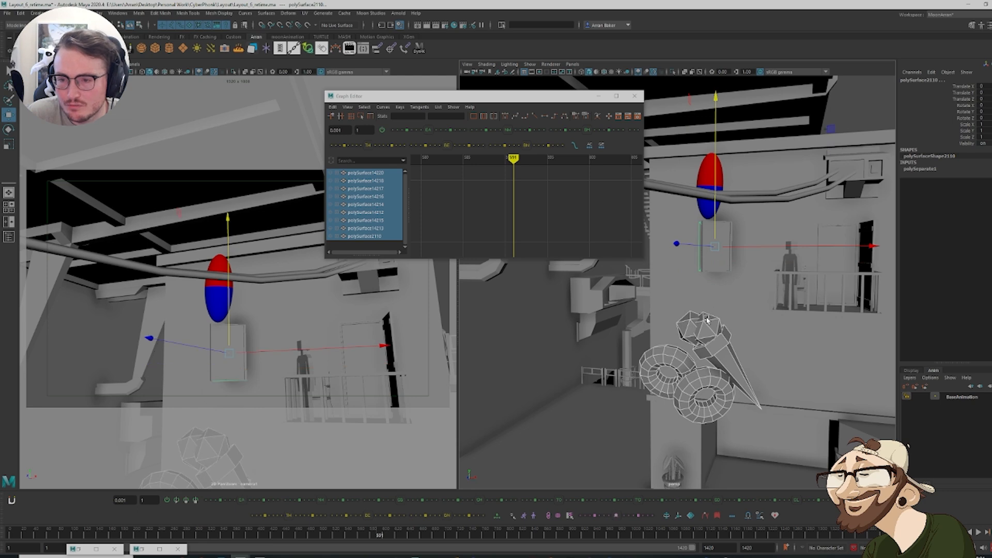
ctrl+drag(712, 331, 734, 288)
key(ctrl+z)
shift+click(703, 317)
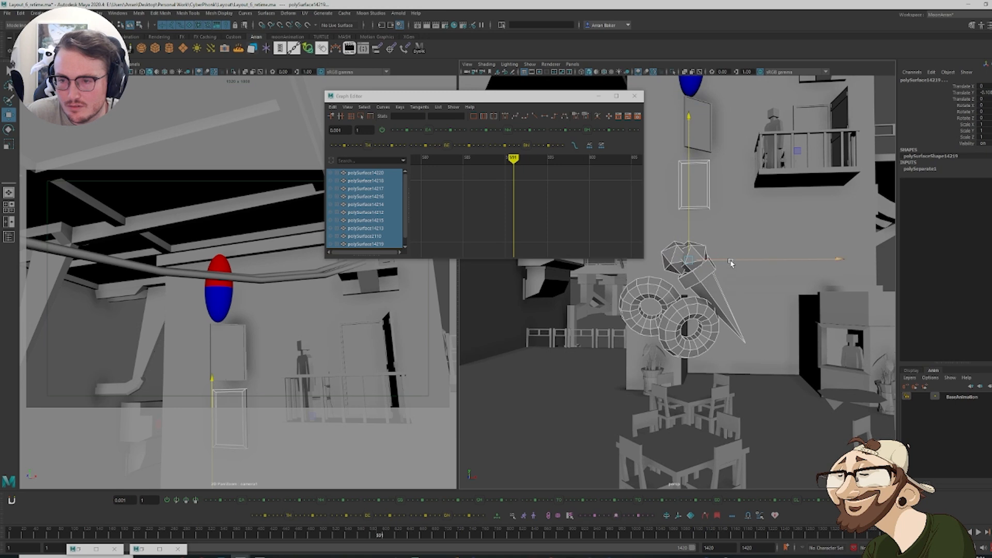
Deselect the panel frame, cone and scoops, and slide the sign's two rings sideways away from the cone
alt+drag(671, 310, 695, 320)
drag(741, 293, 695, 244)
ctrl+click(709, 208)
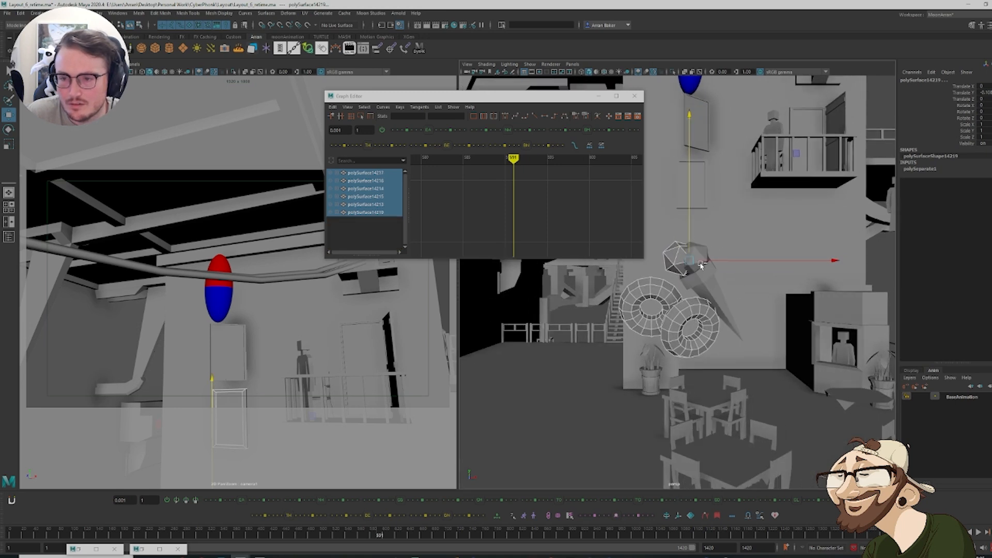
ctrl+click(699, 264)
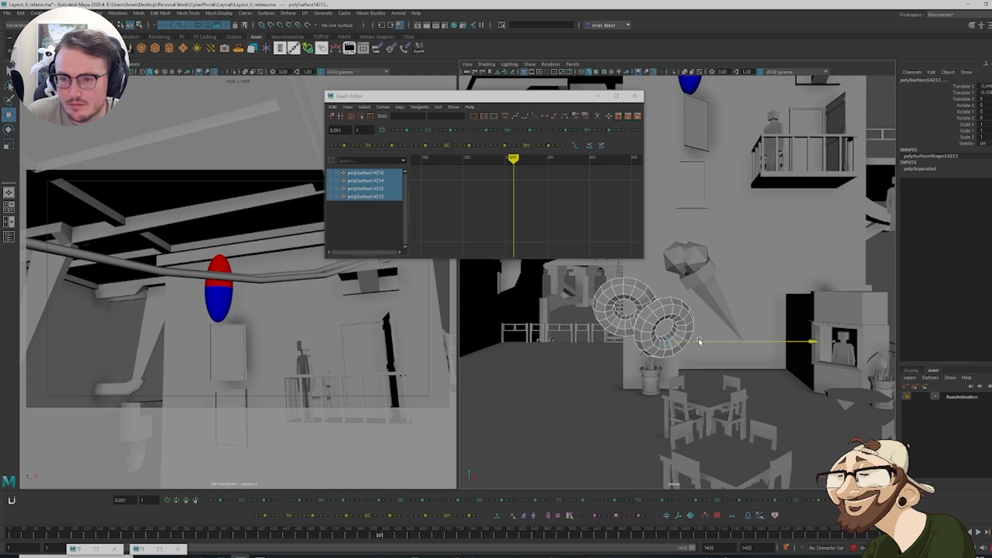
Select the front ring of the wall sign and reposition it on its own beside the cone
alt+drag(704, 333, 553, 361)
drag(673, 312, 716, 221)
scroll(684, 329, up, 3)
click(680, 304)
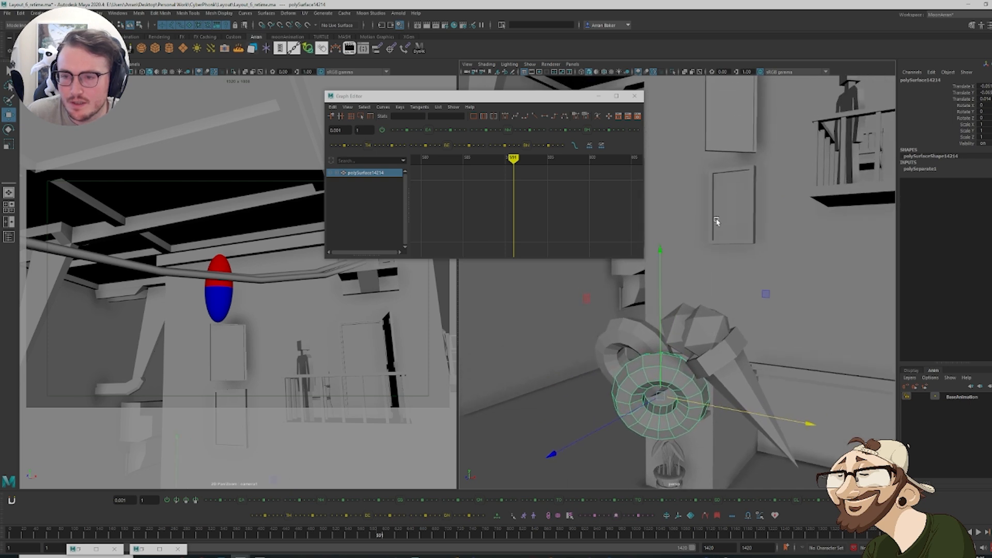
Lower all Translate Y keys of the animated wall panel so that it fits inside its lowered frame
click(718, 220)
click(725, 137)
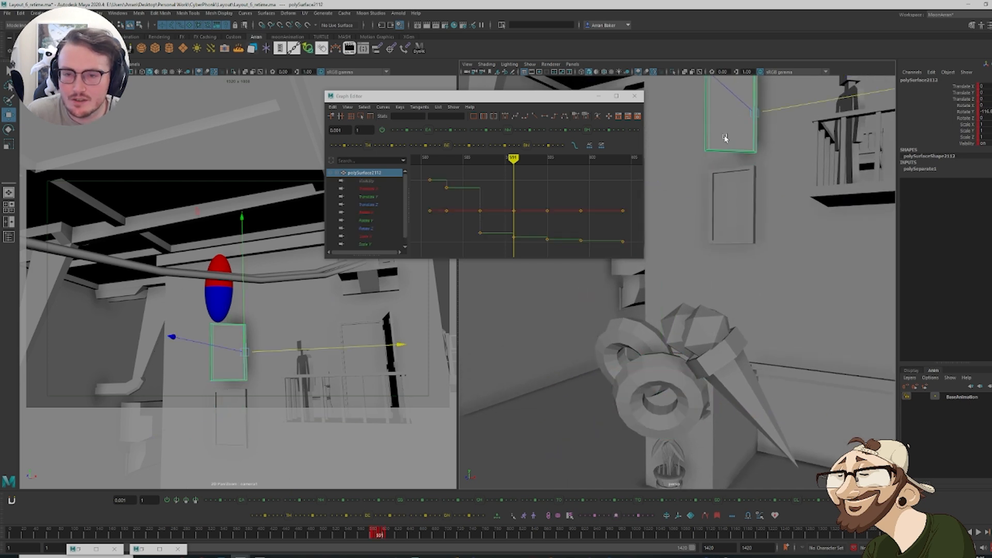
click(373, 198)
drag(412, 198, 648, 233)
shift+middle_drag(530, 194, 507, 425)
key(f)
scroll(540, 213, down, 5)
mouse_move(541, 213)
shift+middle_down()
mouse_move(545, 302)
mouse_move(555, 209)
shift+middle_up()
key(f)
scroll(551, 225, down, 5)
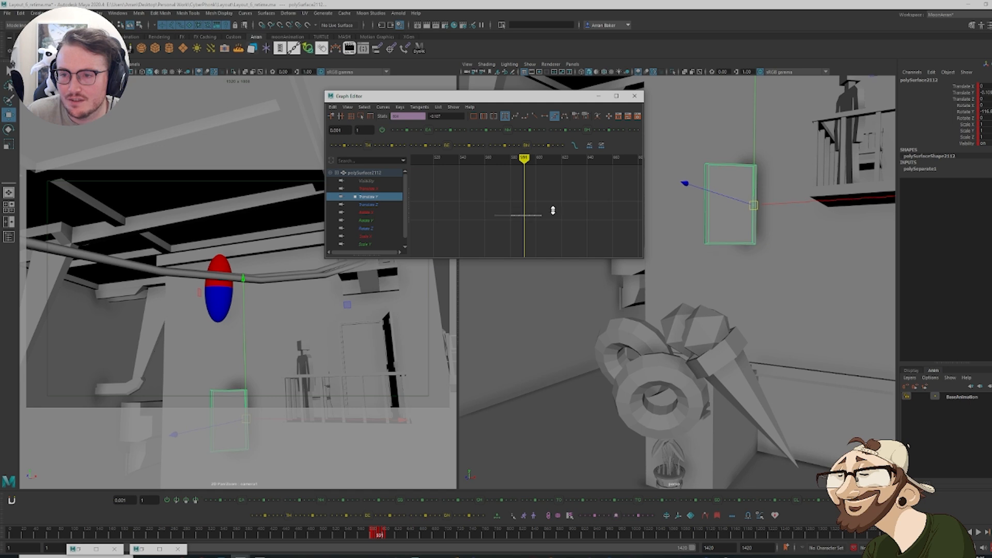
mouse_move(379, 535)
mouse_down()
mouse_move(370, 535)
mouse_move(379, 535)
mouse_up()
Select the sphere's Translate Y keys along its descent, from about frame 580 to 633
click(223, 309)
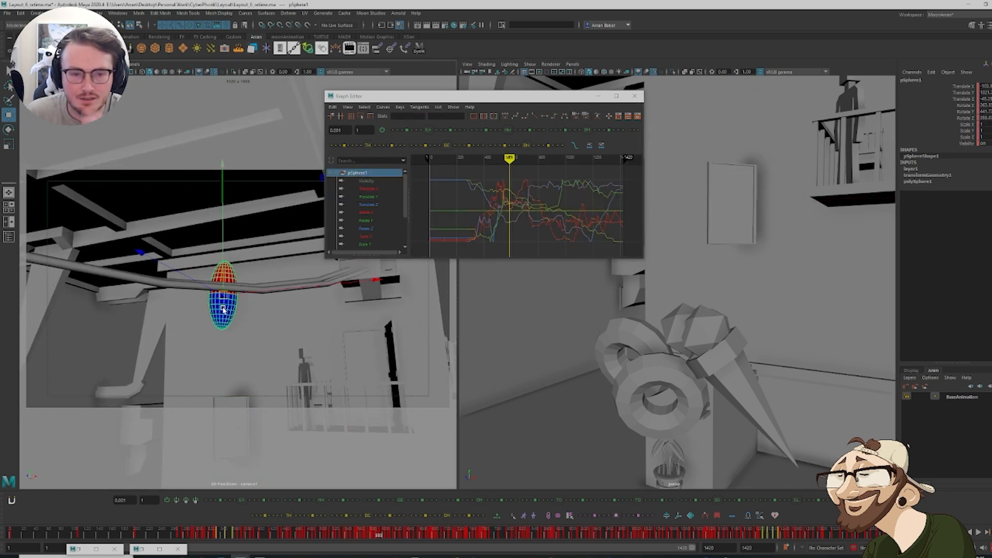
click(377, 197)
drag(513, 193, 522, 181)
key(f)
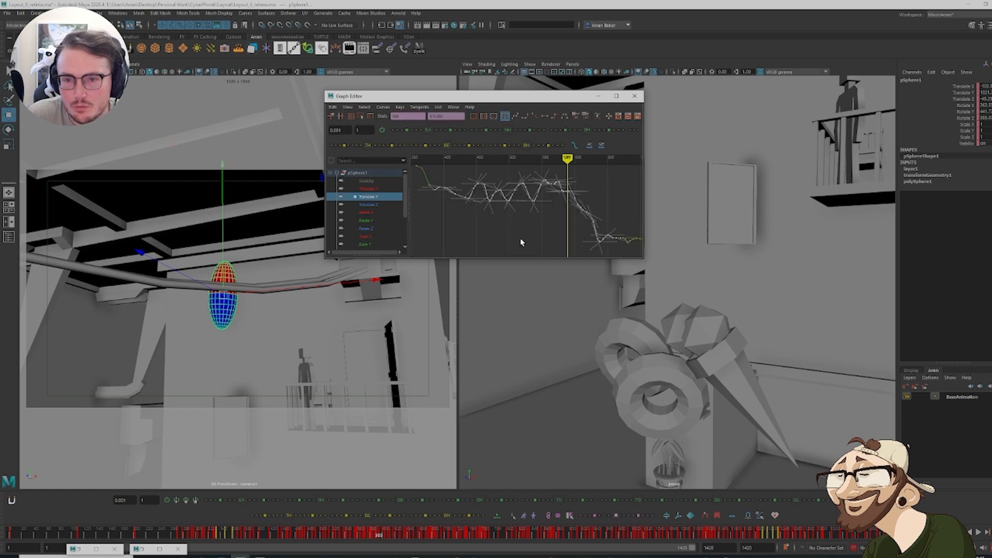
click(521, 239)
drag(547, 239, 600, 187)
key(f)
click(591, 211)
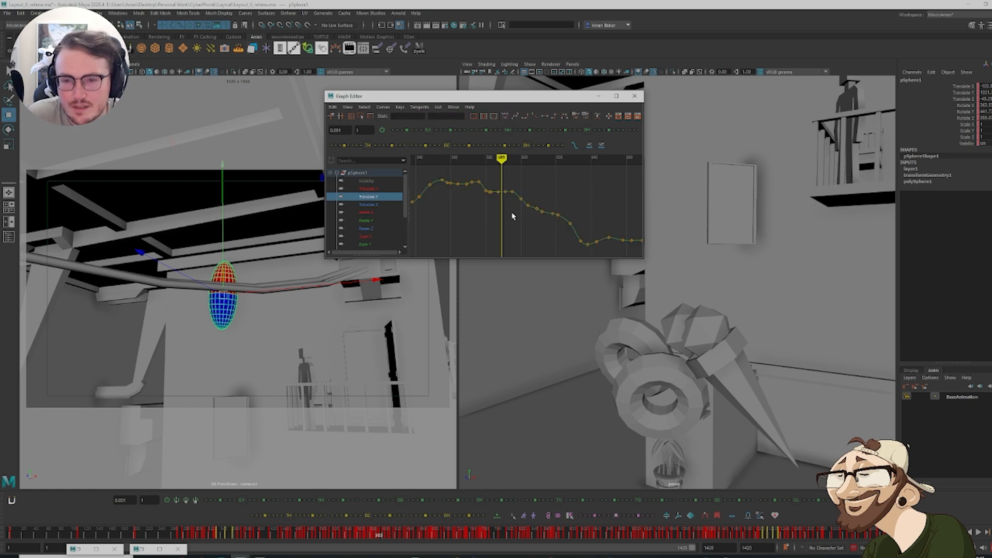
drag(570, 224, 582, 243)
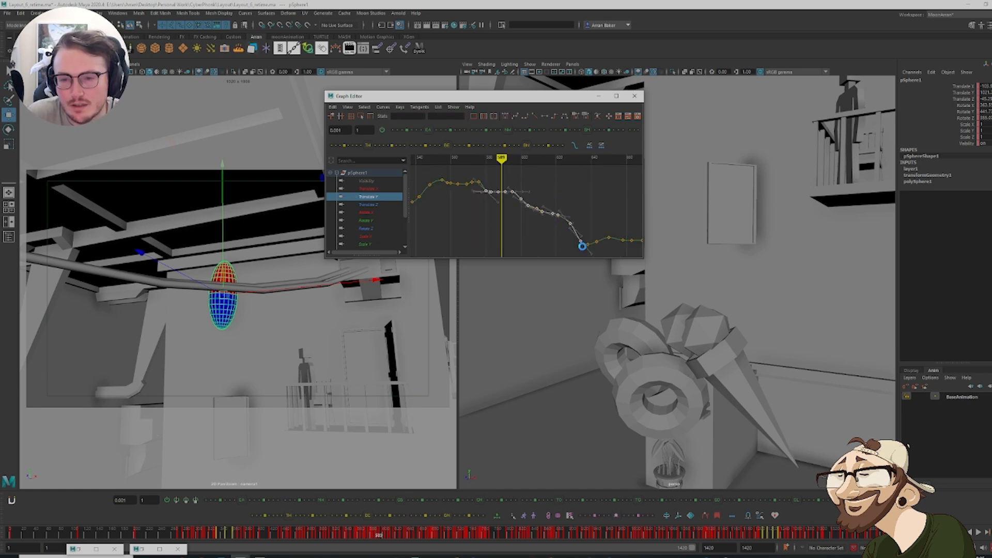
Play the shot and scrub between about frames 612 and 638 to examine the sphere's descent past the panel and sign
key(alt+v)
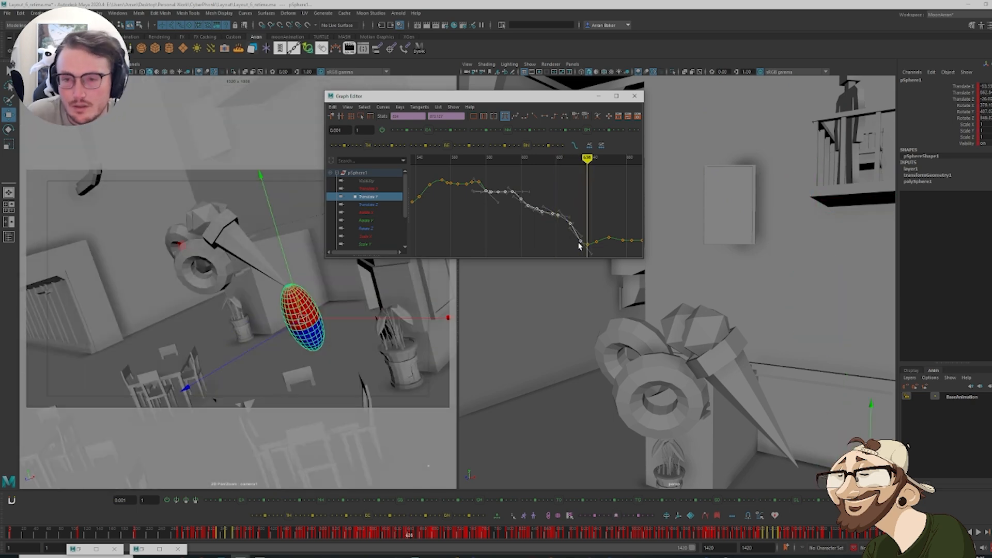
key(k)
drag(716, 472, 676, 478)
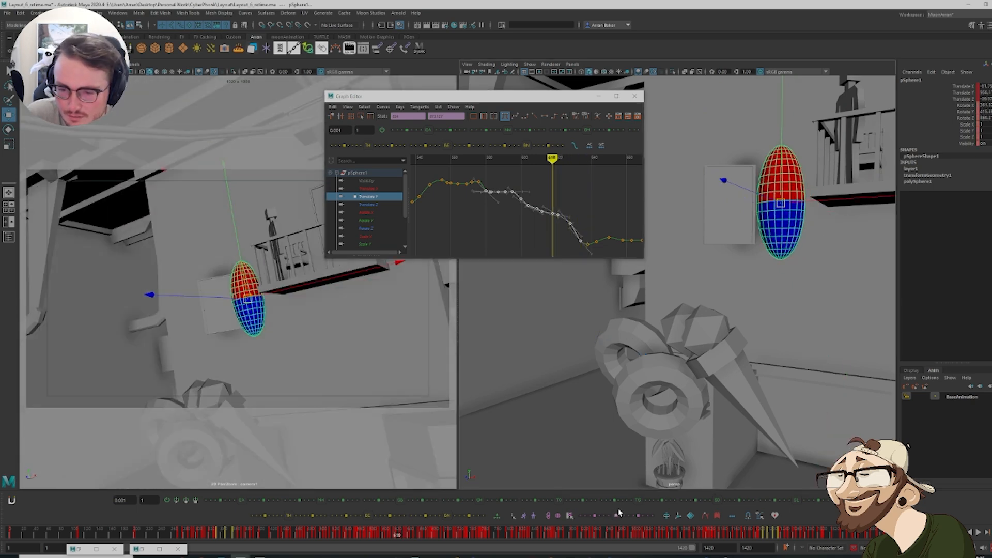
drag(618, 513, 595, 511)
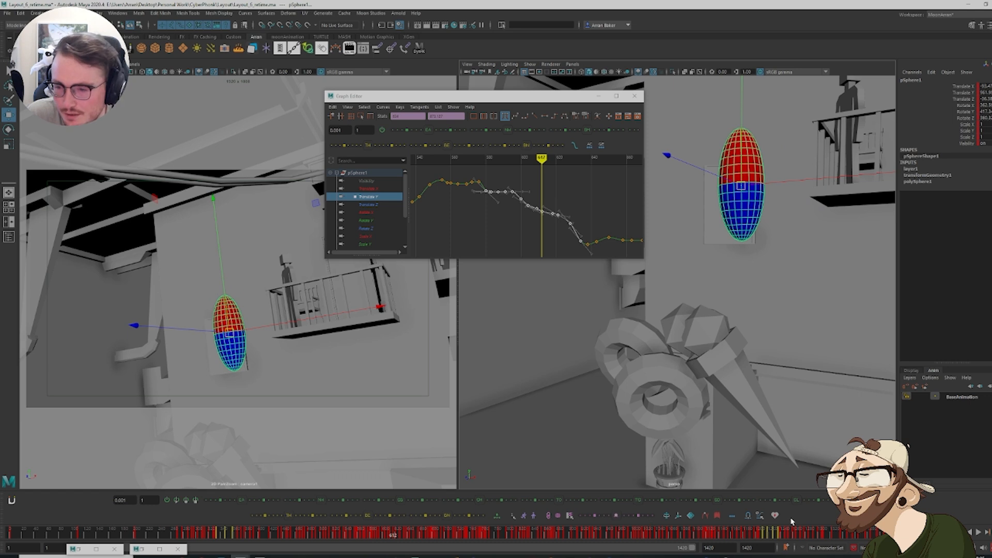
Lower the selected Translate Y keys of pSphere1 around frame 594 so the sphere drops in the camera view
mouse_move(797, 502)
mouse_down()
mouse_move(784, 506)
mouse_move(800, 504)
mouse_up()
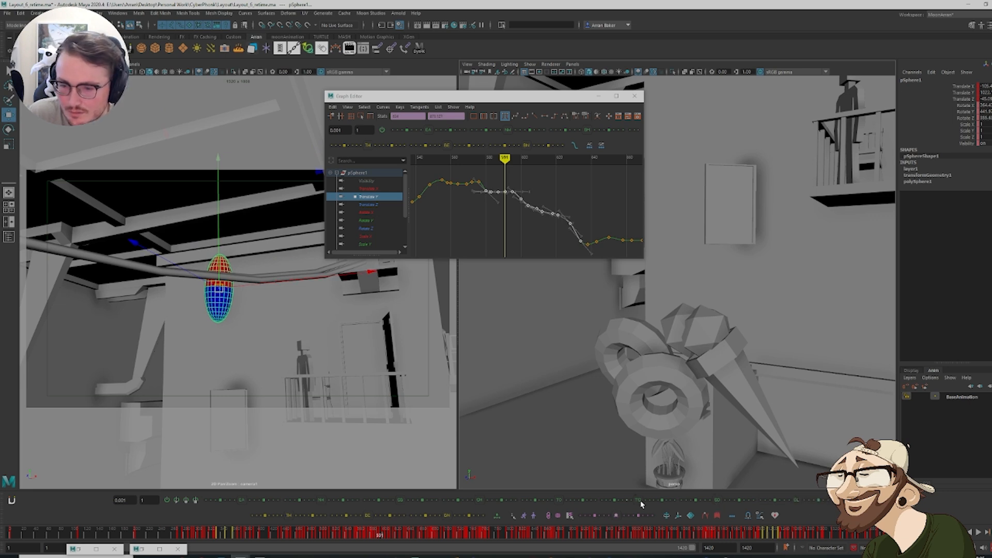
drag(875, 500, 867, 500)
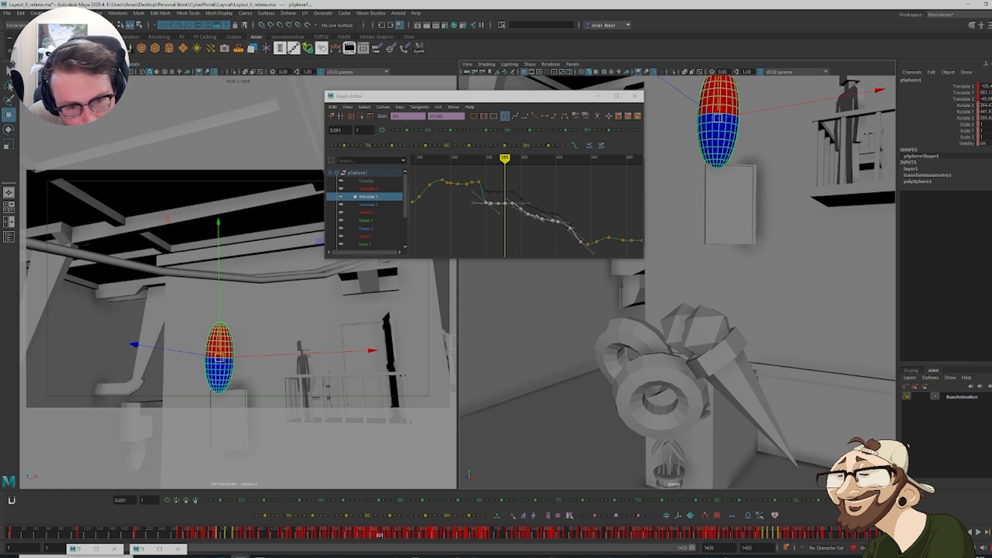
drag(868, 501, 868, 500)
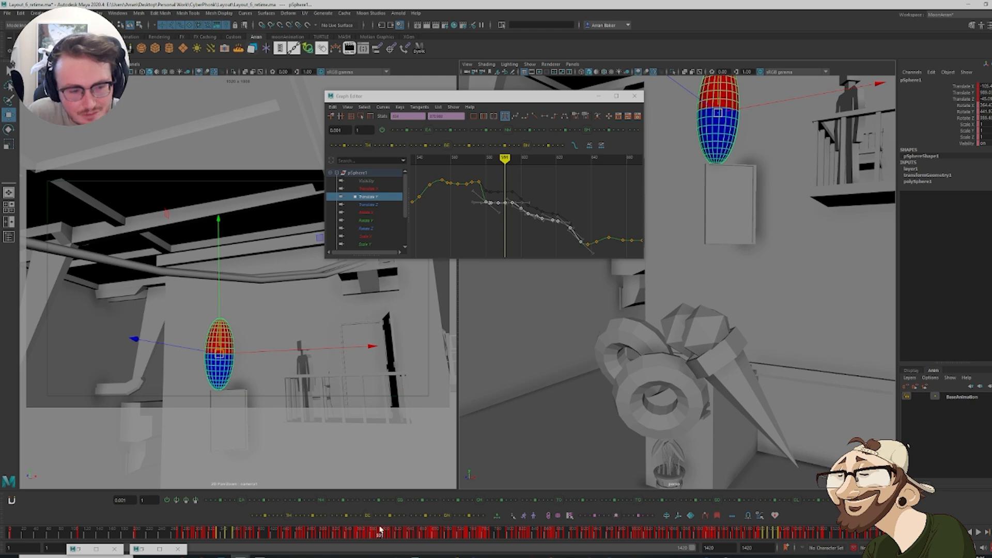
Smooth the start of pSphere1's descent by lowering its Translate Y key at frame 576 and raising the one at frame 580
drag(349, 533, 370, 539)
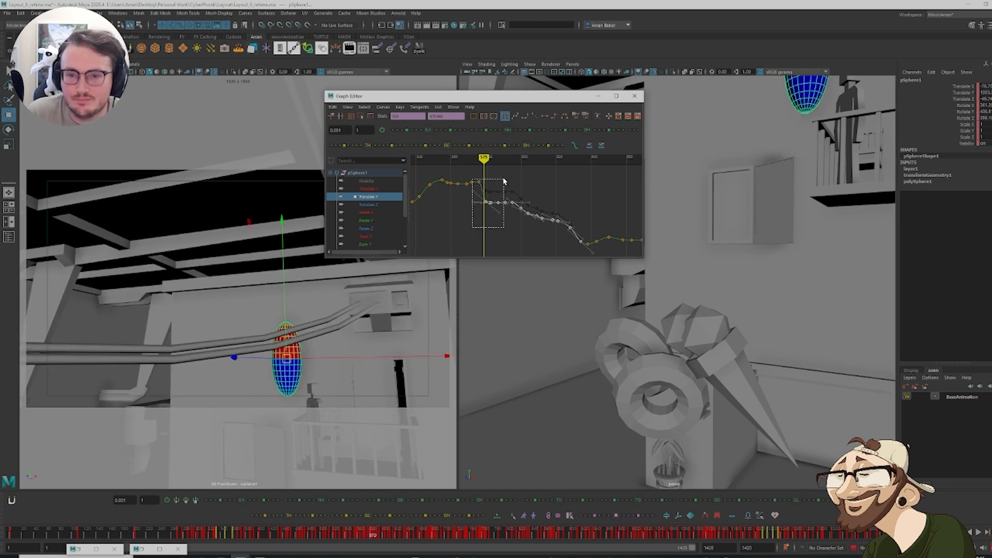
drag(504, 180, 504, 179)
key(f)
click(496, 192)
key(comma)
key(comma)
key(period)
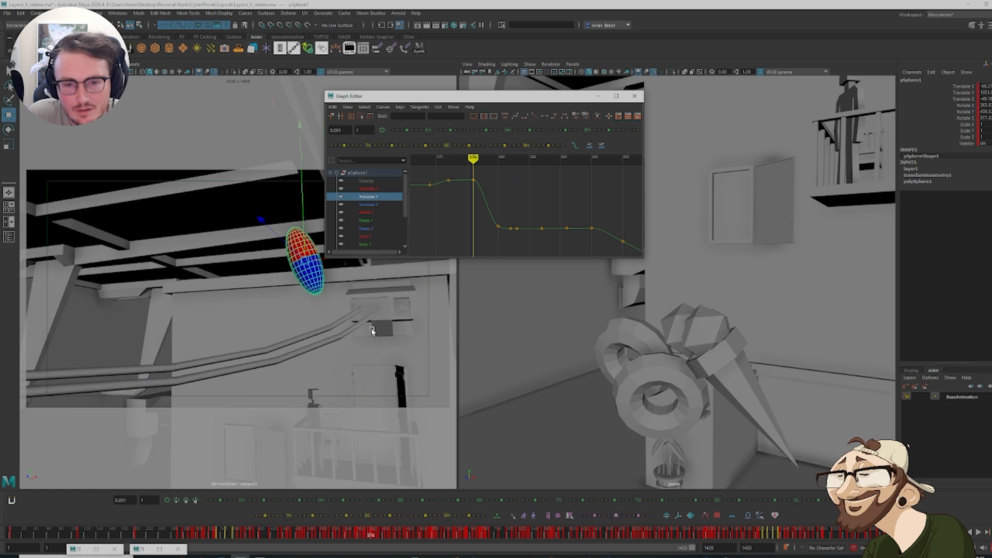
middle_drag(482, 194, 482, 204)
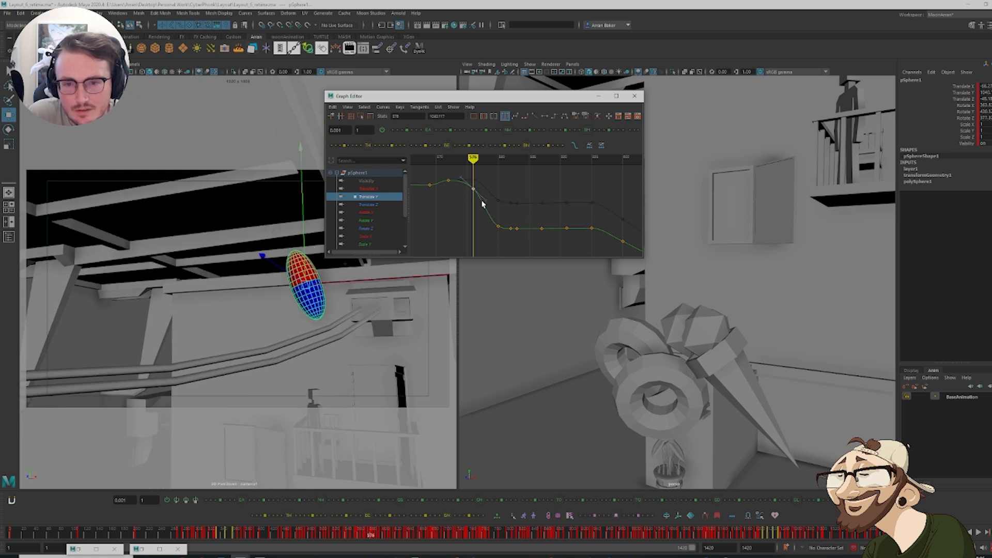
key(period)
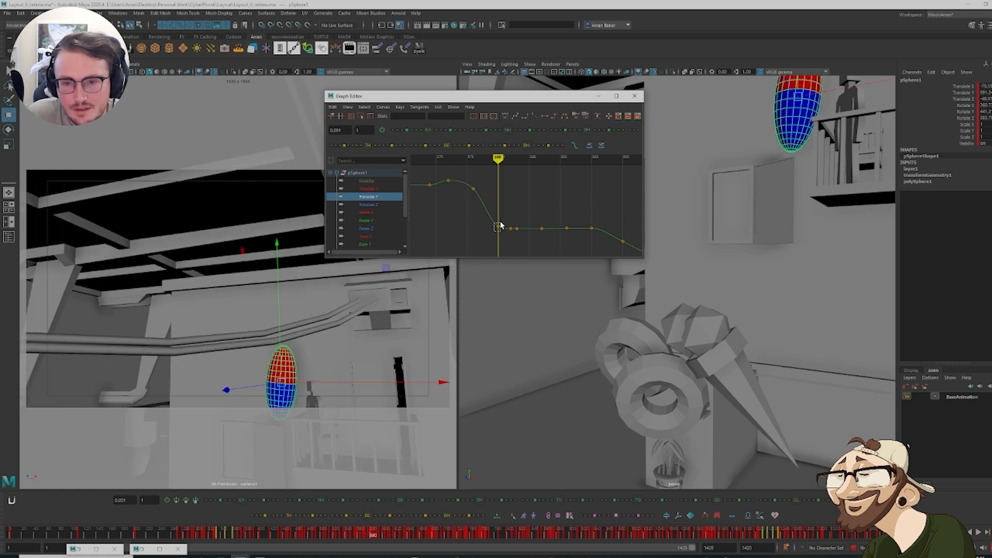
mouse_move(504, 207)
middle_down()
mouse_move(503, 192)
mouse_move(501, 200)
middle_up()
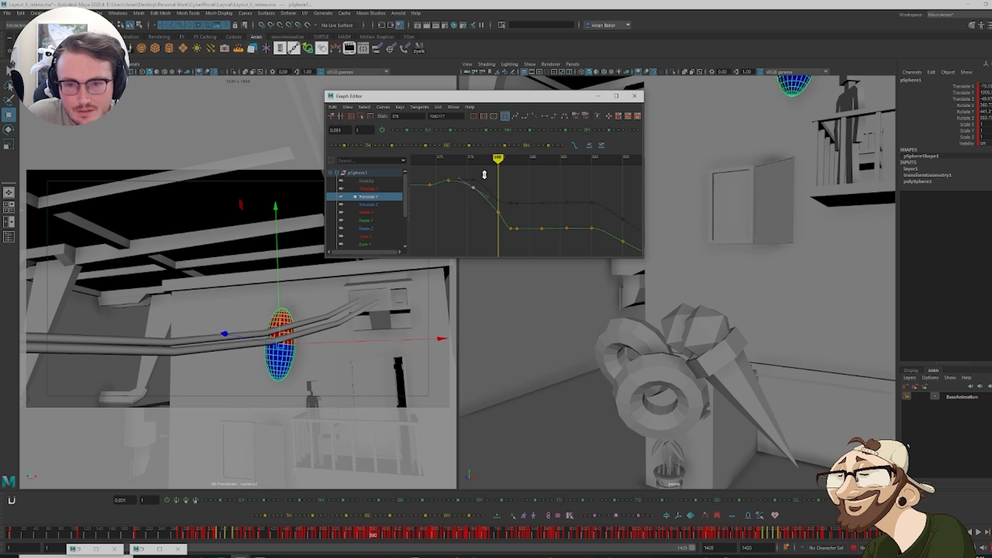
Lower pSphere1's Translate Y keys between about frames 600 and 628 together
drag(337, 533, 388, 547)
alt+middle_drag(594, 222, 458, 179)
alt+right_drag(506, 217, 479, 212)
alt+middle_drag(480, 212, 465, 195)
drag(465, 180, 594, 251)
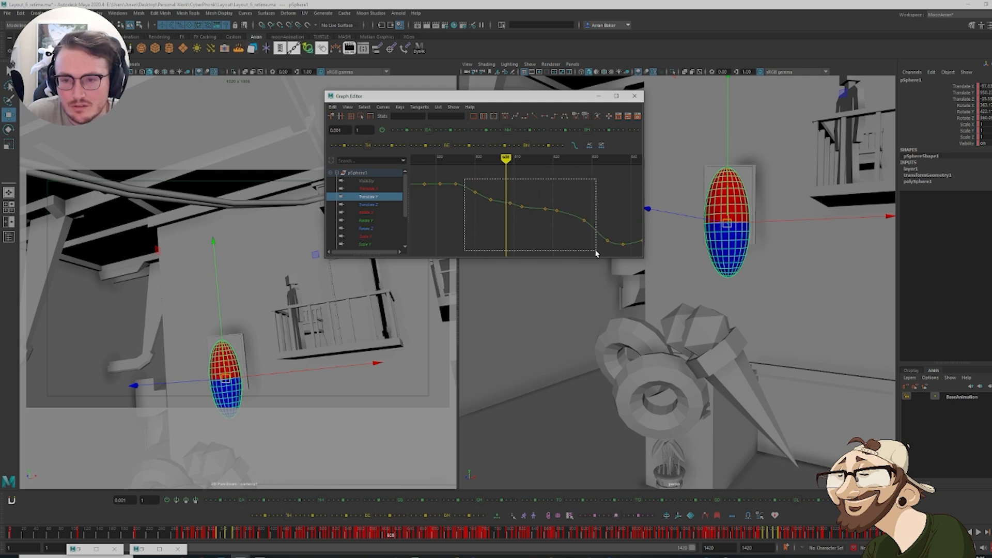
key(period)
key(period)
key(period)
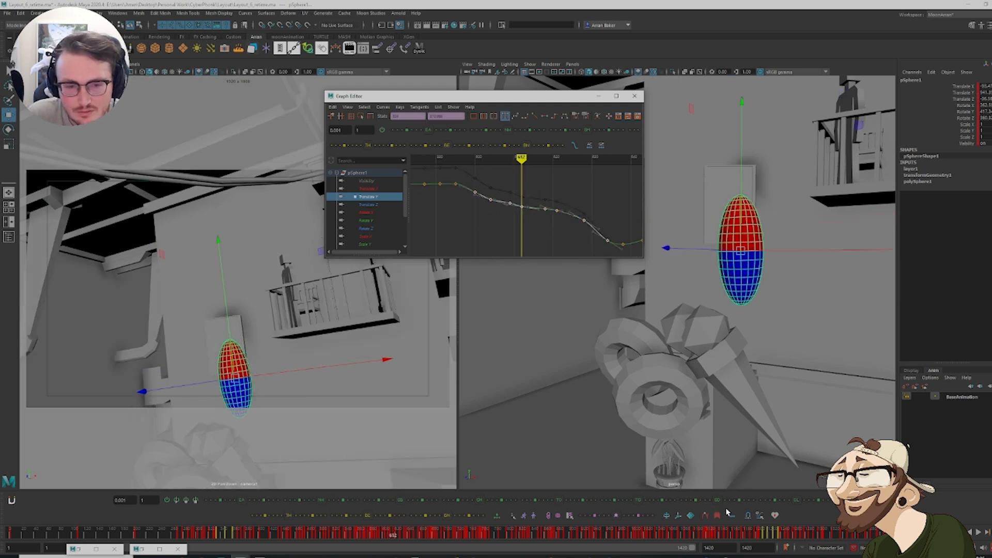
key(comma)
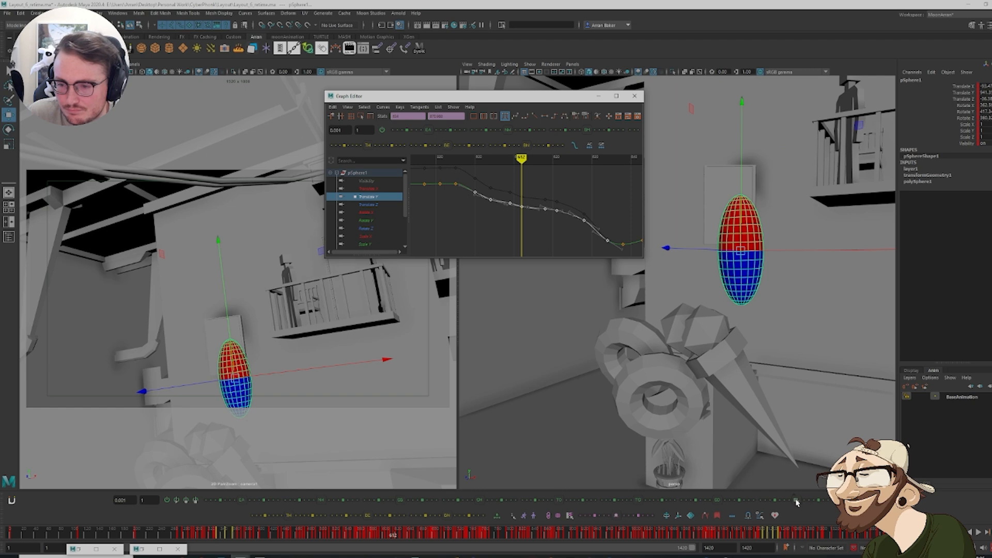
mouse_move(446, 145)
mouse_down()
mouse_move(435, 145)
mouse_move(455, 145)
mouse_up()
Go through the lowered Translate Y keys one by one to check the sphere's position in the camera view
key(comma)
key(comma)
key(comma)
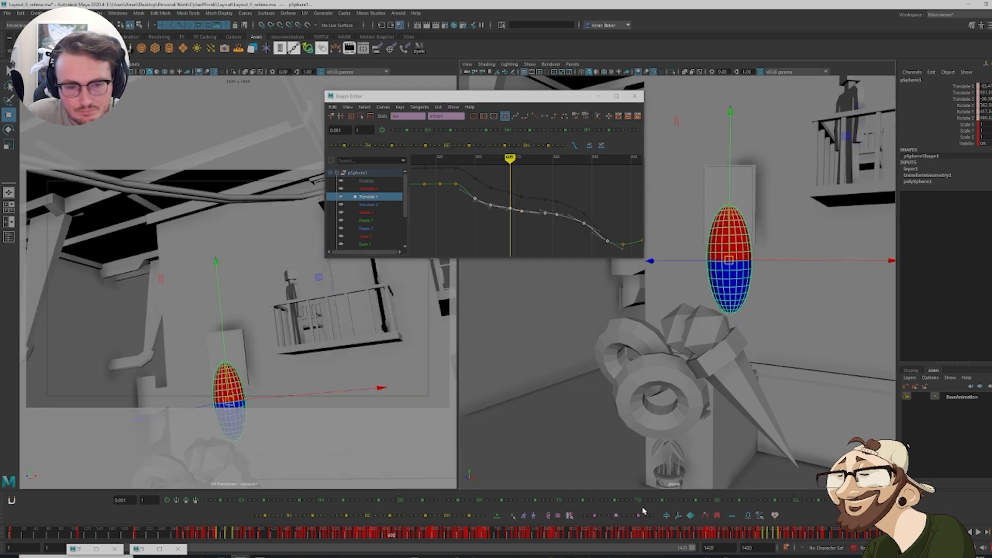
key(comma)
key(period)
key(period)
key(period)
key(period)
key(period)
key(period)
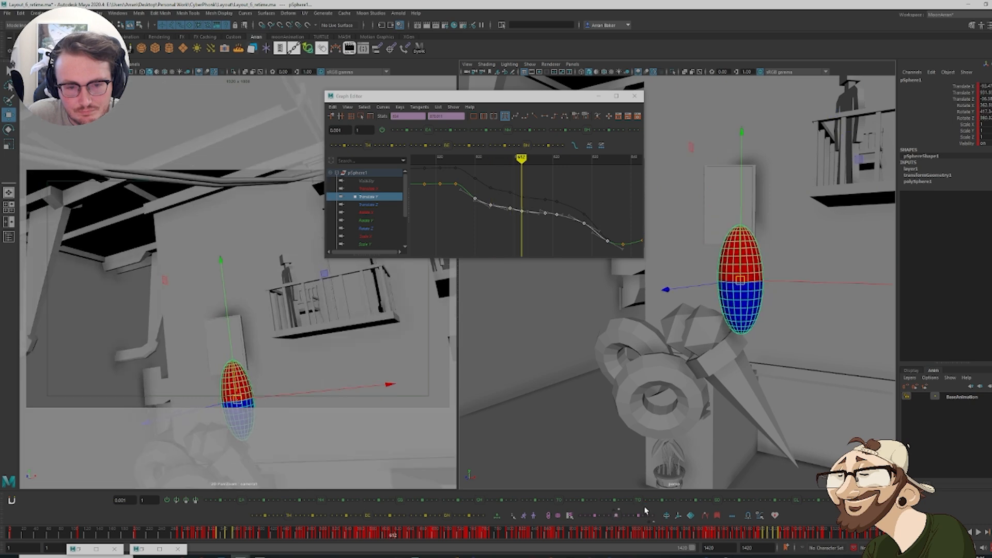
key(period)
key(comma)
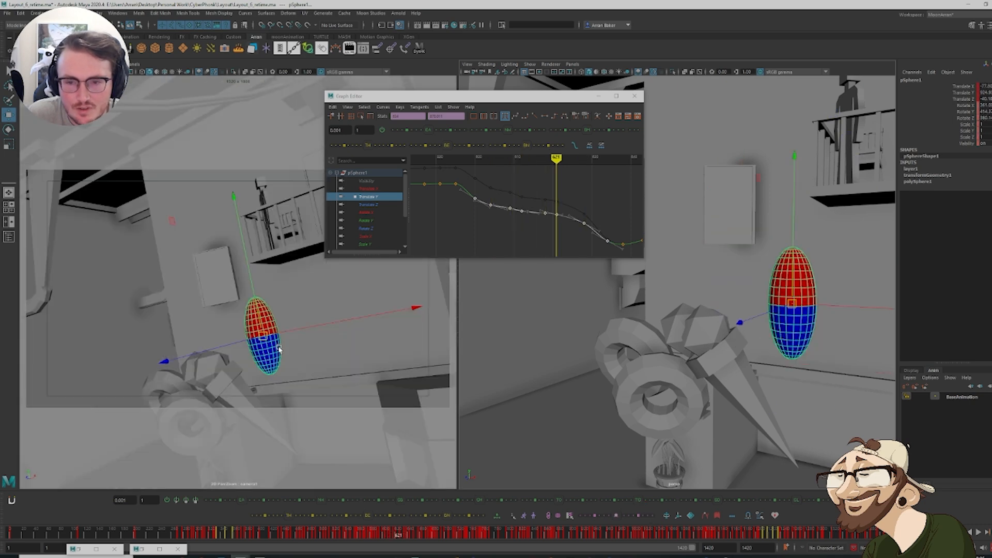
Move pSphere1 further down along Y at frames 604 and 609 to steepen its drop
click(589, 195)
key(comma)
key(comma)
key(comma)
key(comma)
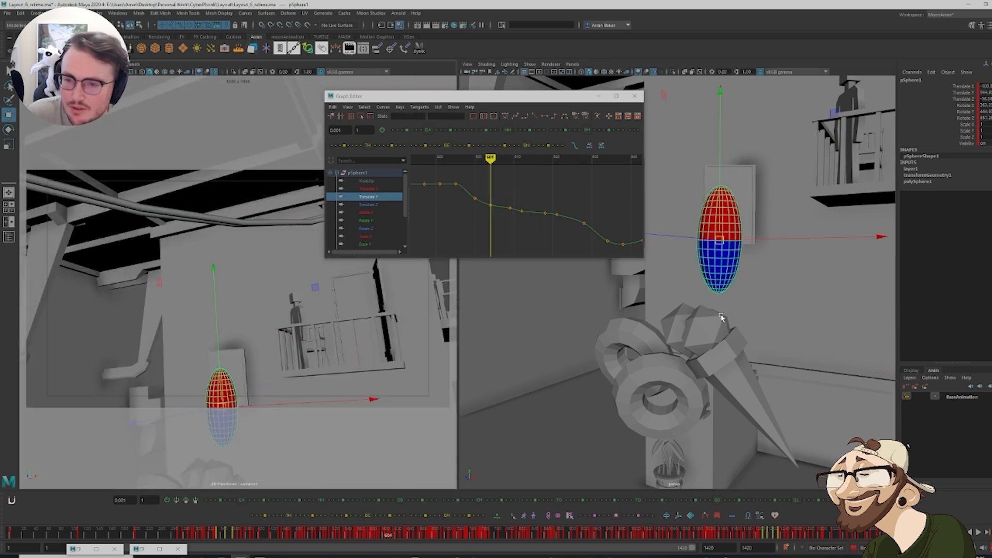
key(comma)
key(comma)
key(comma)
key(period)
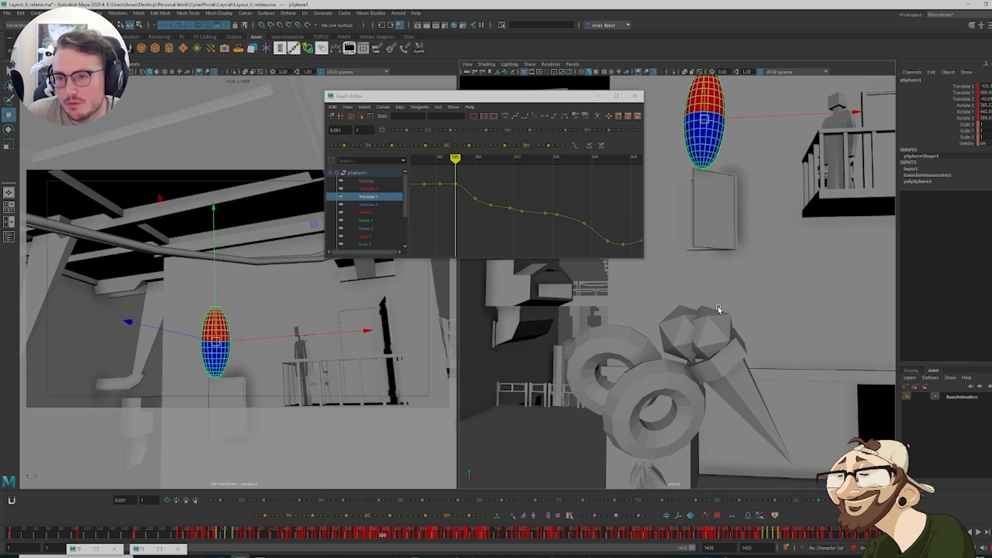
key(period)
key(period)
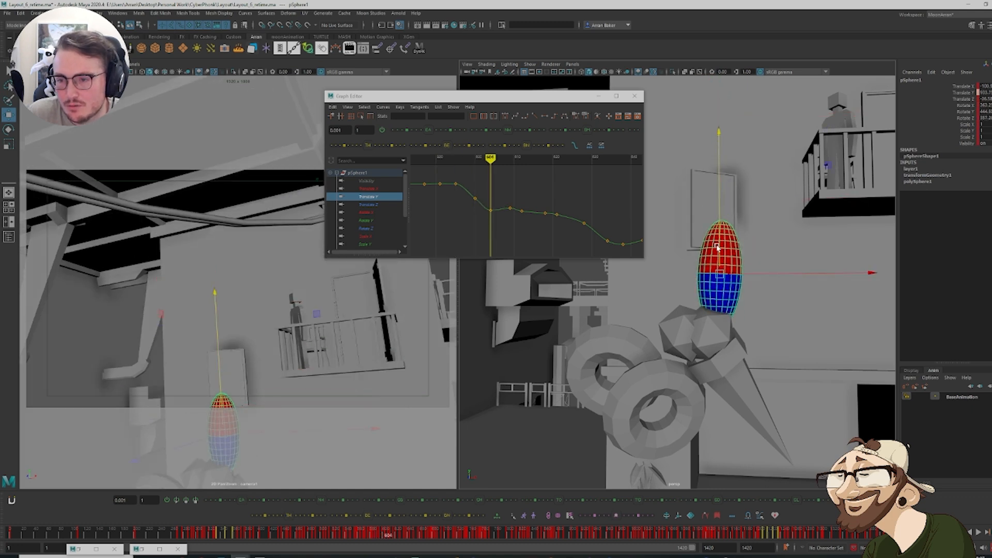
key(period)
key(period)
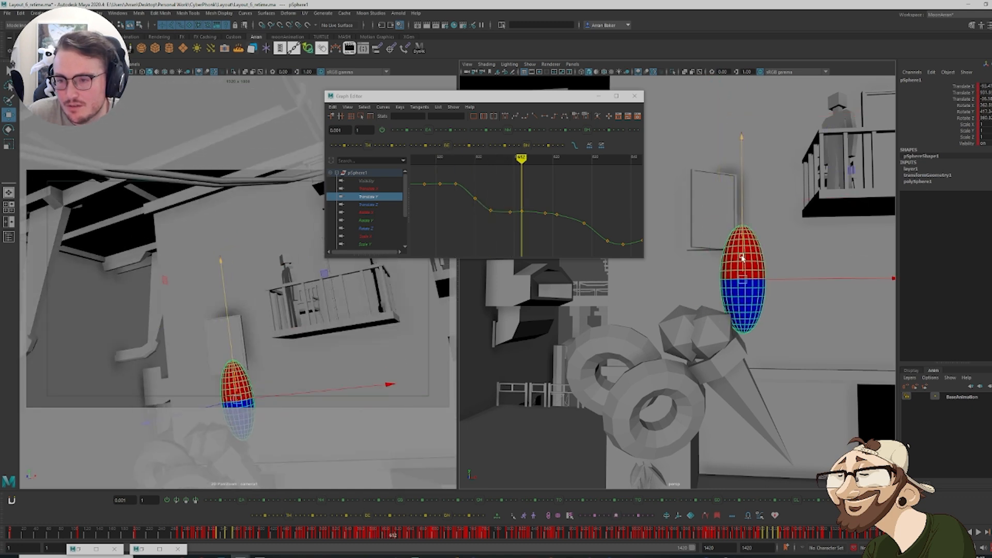
Move pSphere1 down along Y at frame 618
drag(746, 270, 744, 280)
key(ctrl+z)
key(period)
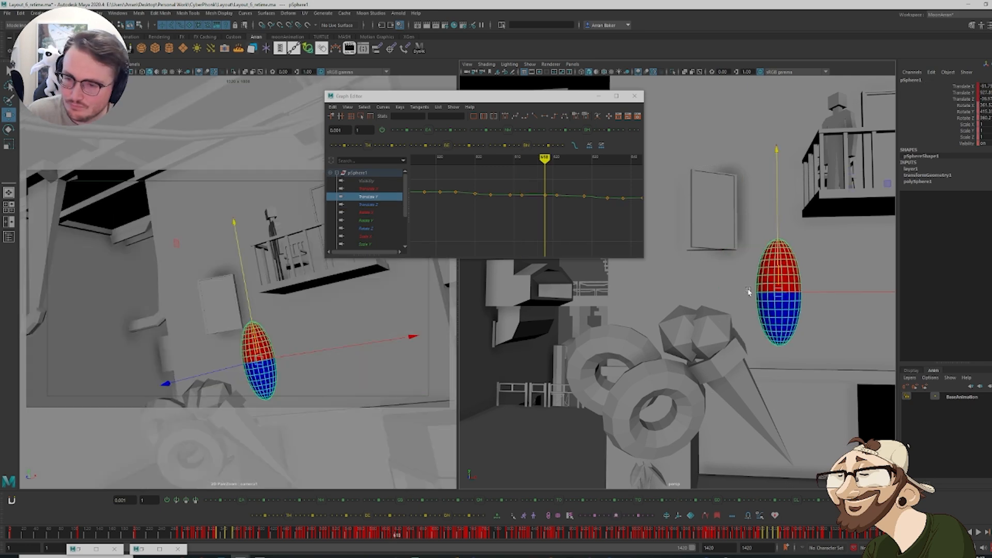
key(period)
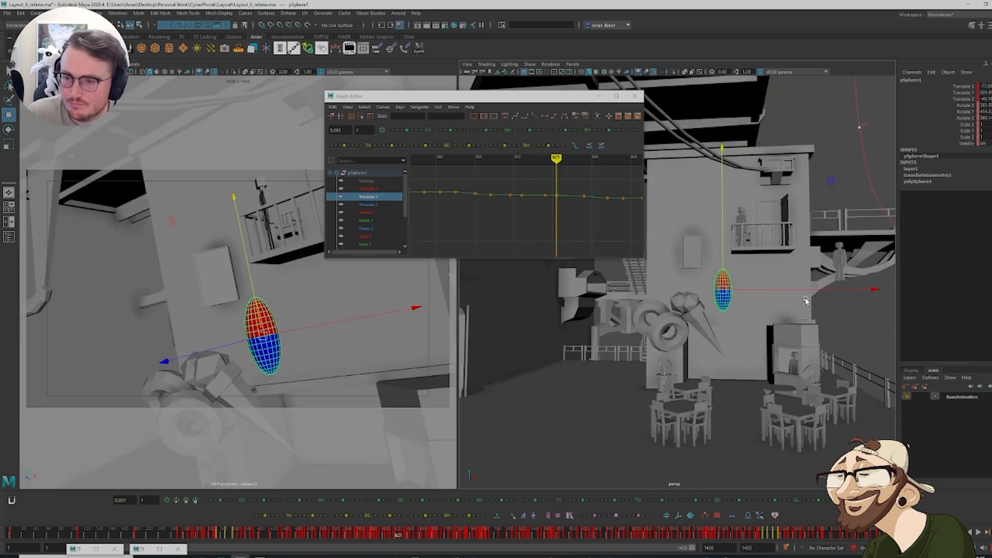
key(period)
key(period)
key(comma)
key(comma)
key(comma)
key(comma)
key(period)
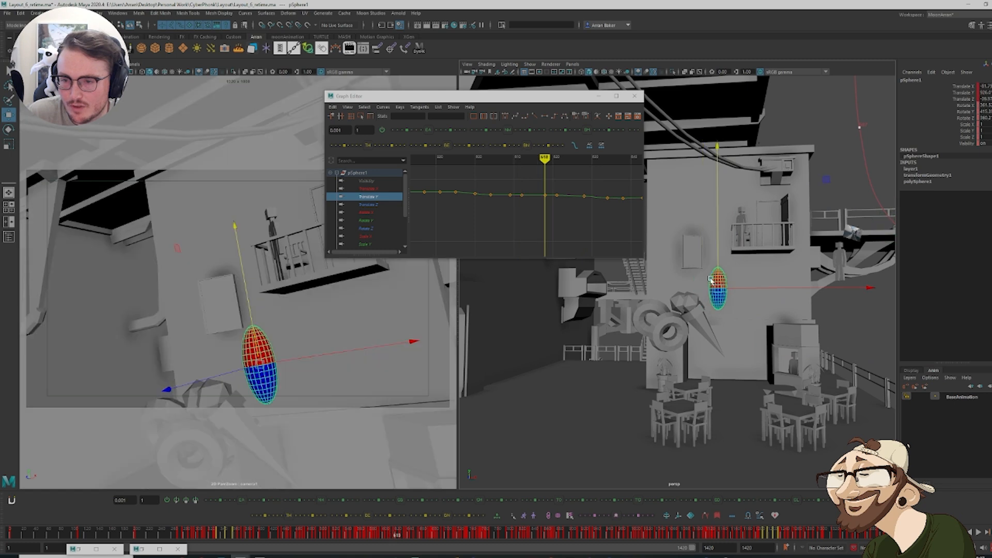
drag(716, 277, 719, 317)
Try to reposition pSphere1 vertically at frame 621 and undo the last move
key(period)
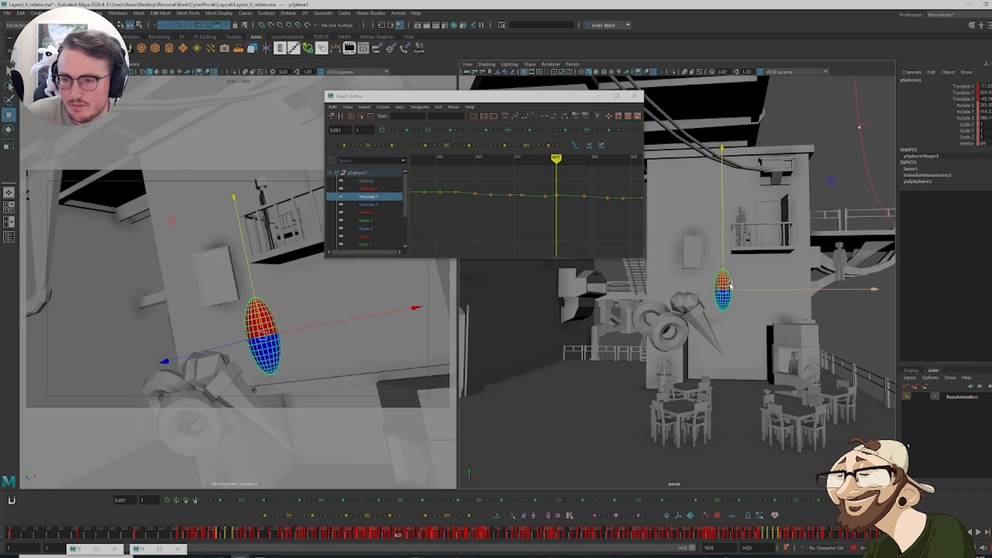
mouse_move(729, 313)
mouse_down()
mouse_move(724, 282)
mouse_move(718, 296)
mouse_up()
key(ctrl+z)
Review the sphere's fall key by key through frame 640, and return the playhead to about frame 583
key(comma)
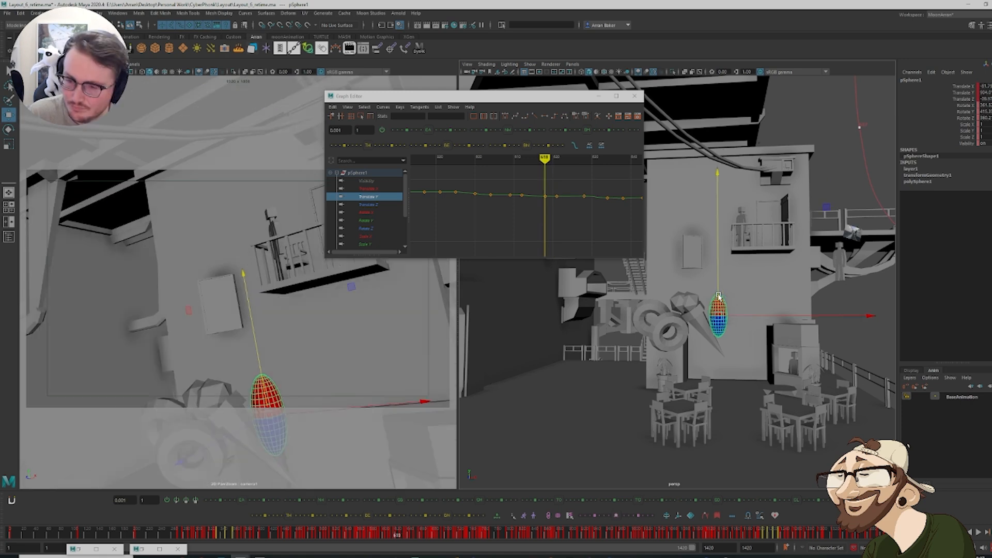
key(comma)
key(comma)
key(period)
key(period)
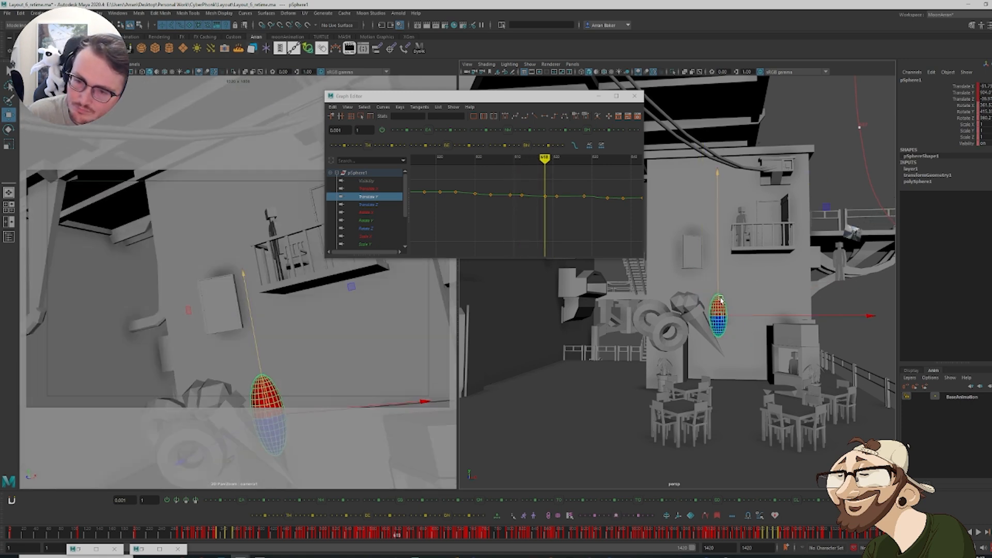
key(period)
key(period)
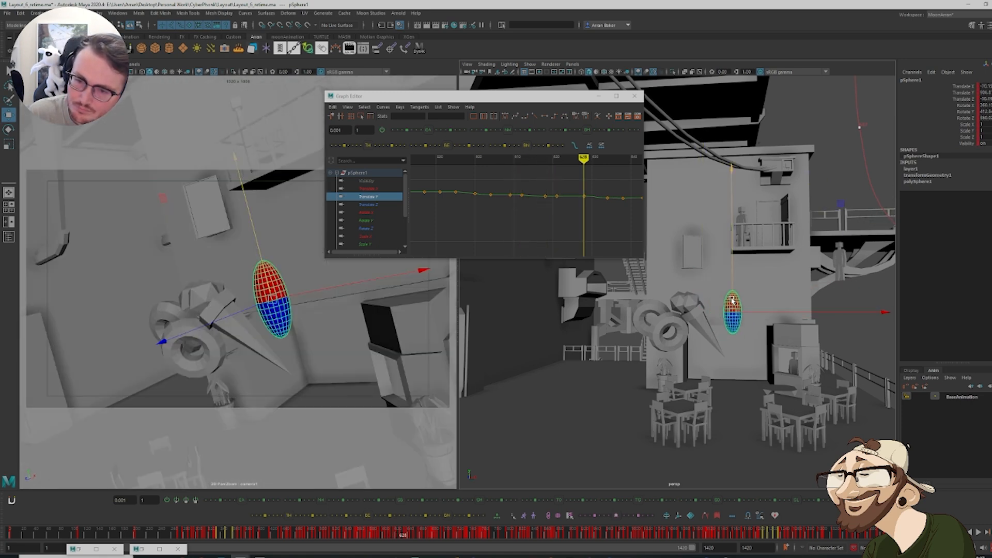
key(period)
key(period)
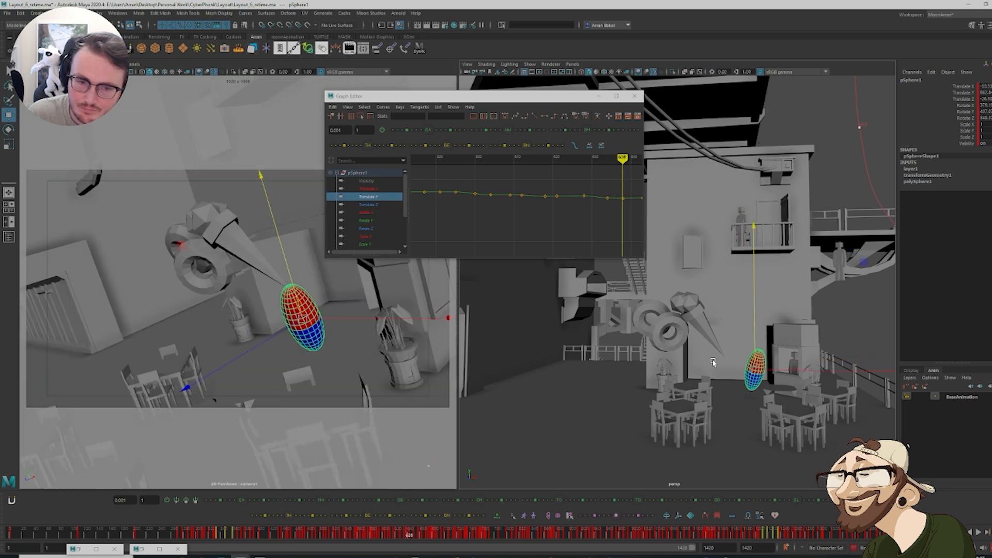
mouse_move(407, 540)
mouse_down()
mouse_move(379, 541)
mouse_move(419, 546)
mouse_move(377, 551)
mouse_move(419, 555)
mouse_move(375, 556)
mouse_up()
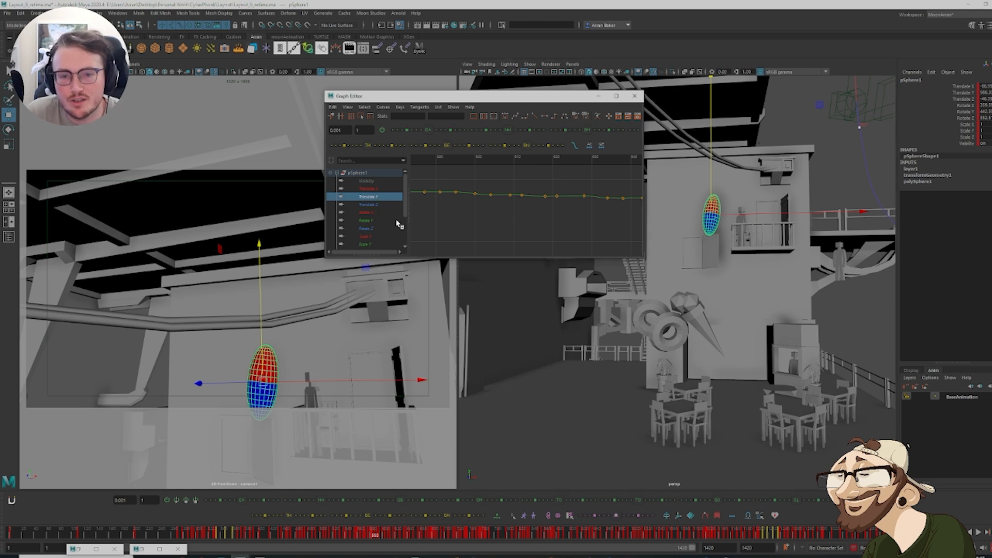
Select camera1, isolate its Translate Y curve in the Graph Editor, and examine its keys from frame 587 to 660
key(ctrl+z)
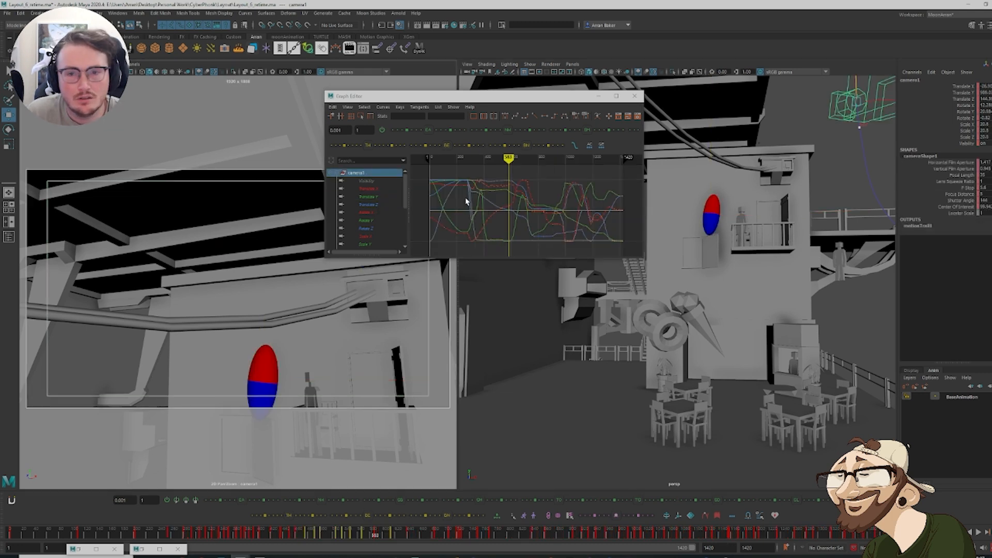
click(369, 197)
scroll(529, 207, up, 3)
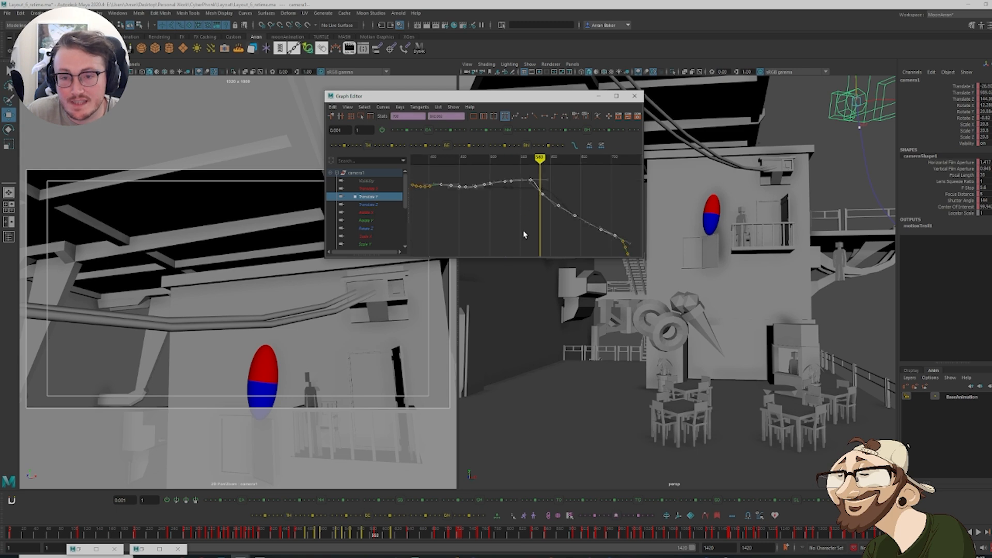
key(period)
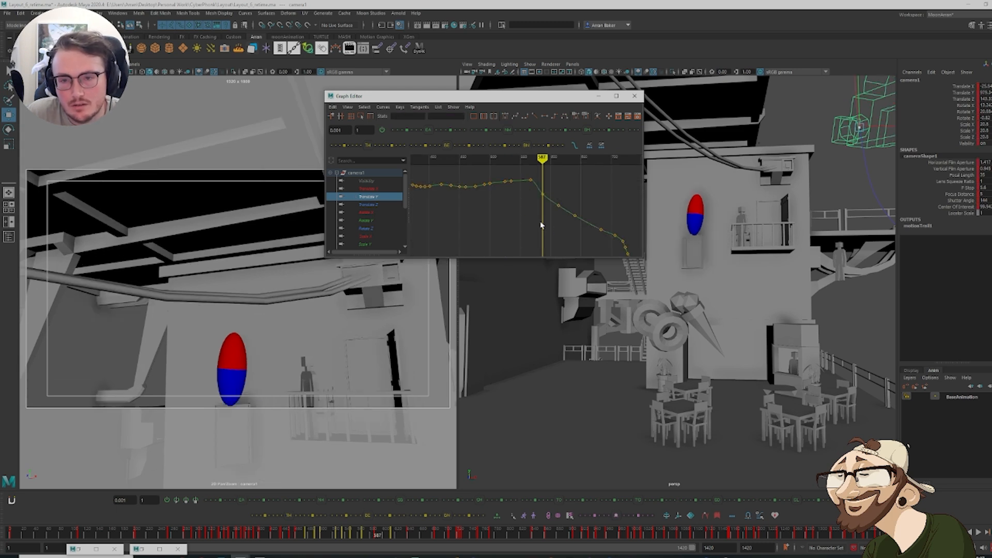
key(period)
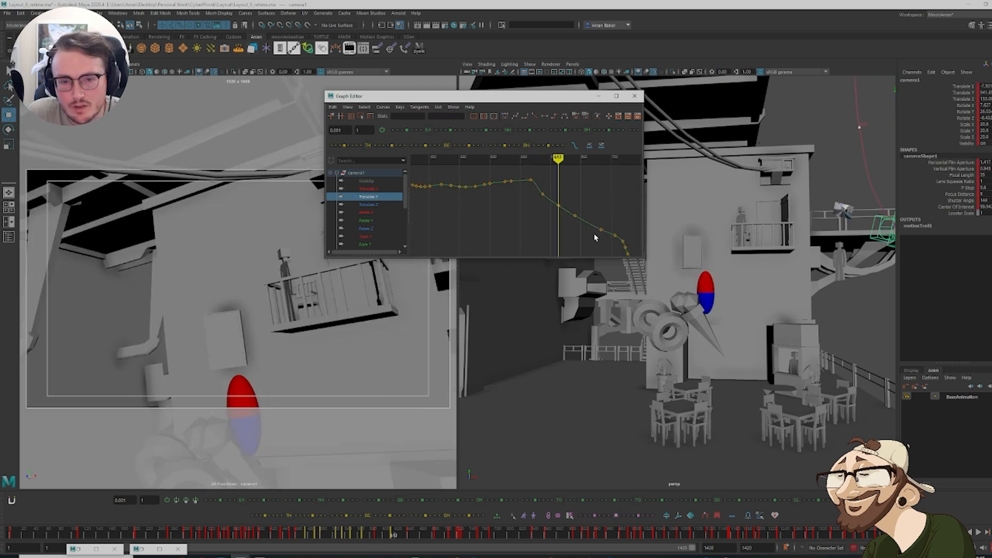
key(period)
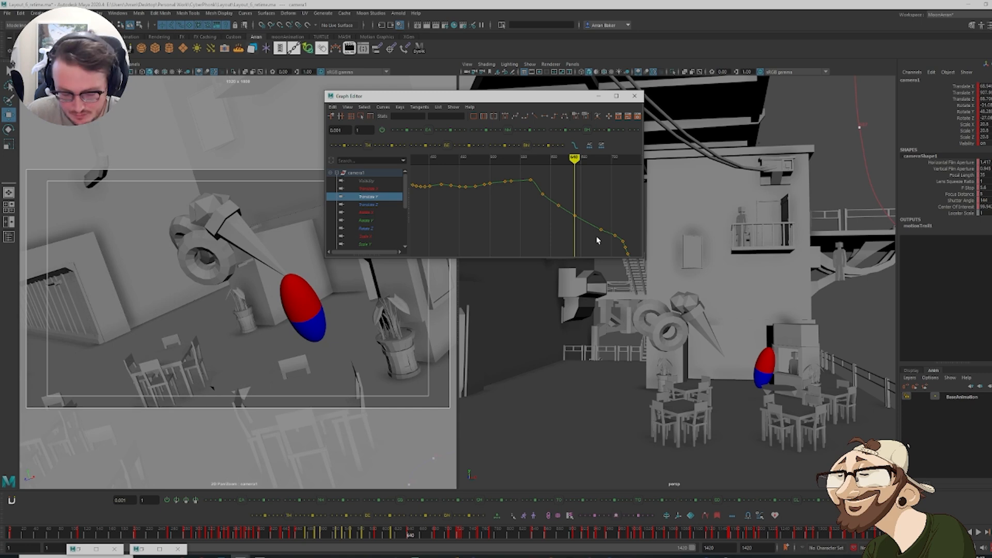
key(period)
key(period)
key(comma)
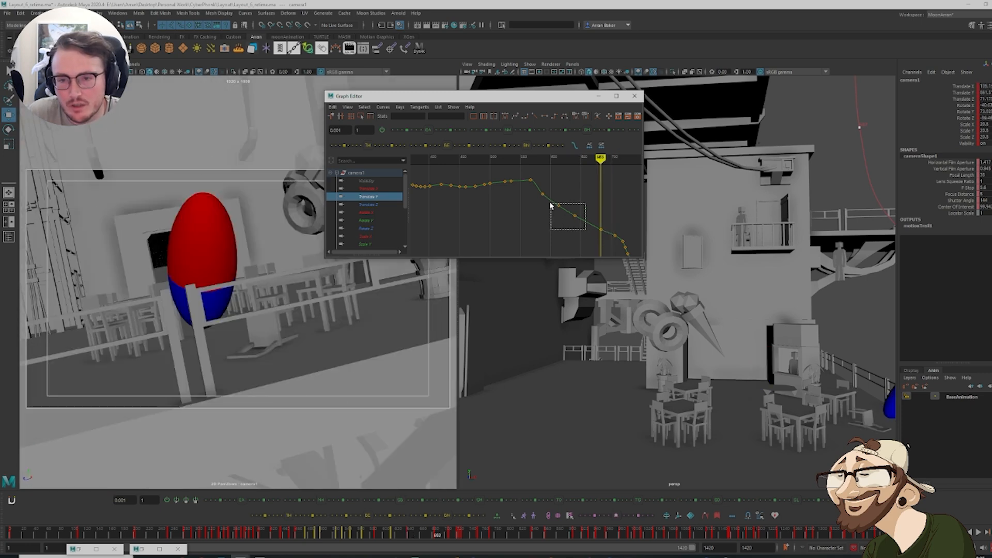
Lower camera1's Translate Y keys at frames 612 and 640, and check the framing at frame 612
drag(586, 230, 550, 206)
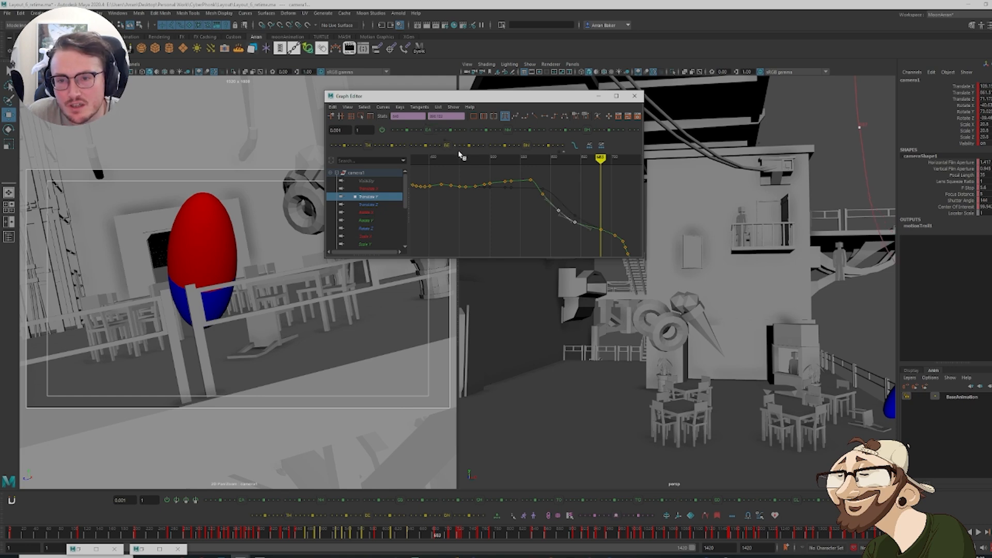
key(comma)
key(comma)
key(comma)
key(period)
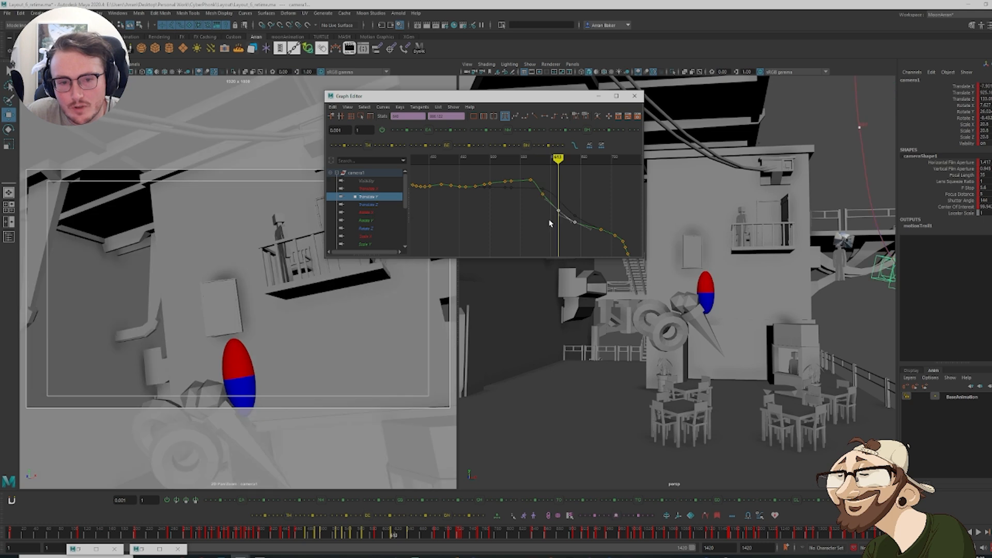
Lower camera1's Translate Y keys at frames 612 and 640 further, and check the framing at both frames
click(454, 146)
click(454, 146)
click(454, 146)
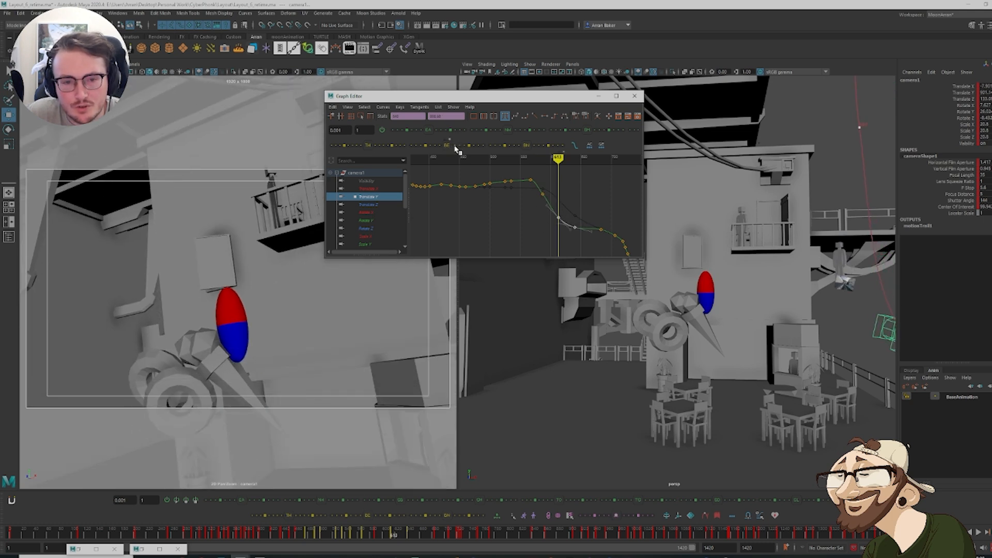
click(454, 146)
key(period)
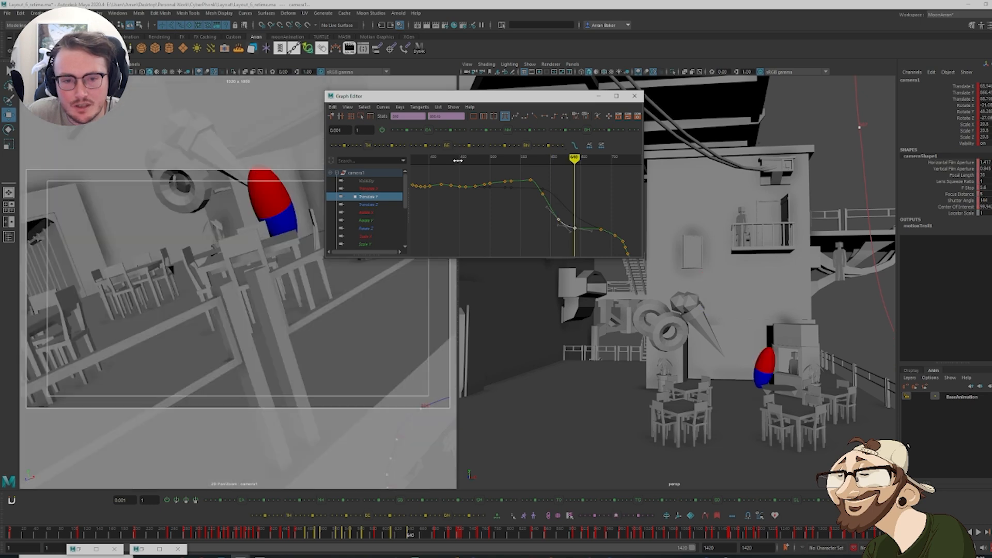
key(comma)
click(524, 191)
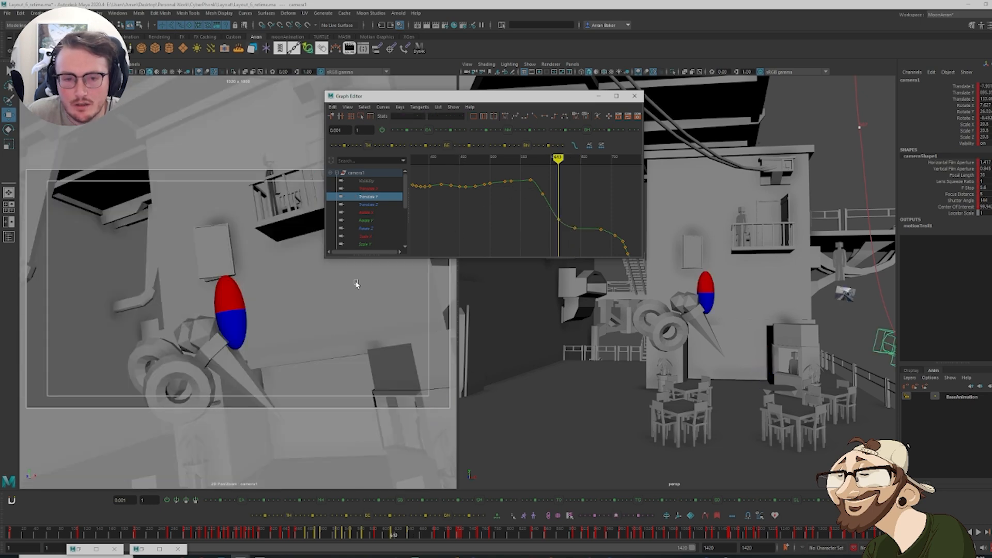
Level camera1's Rotate X curve with its frame 567 value at frames 587 and 612 and at a new key at frame 626
click(368, 212)
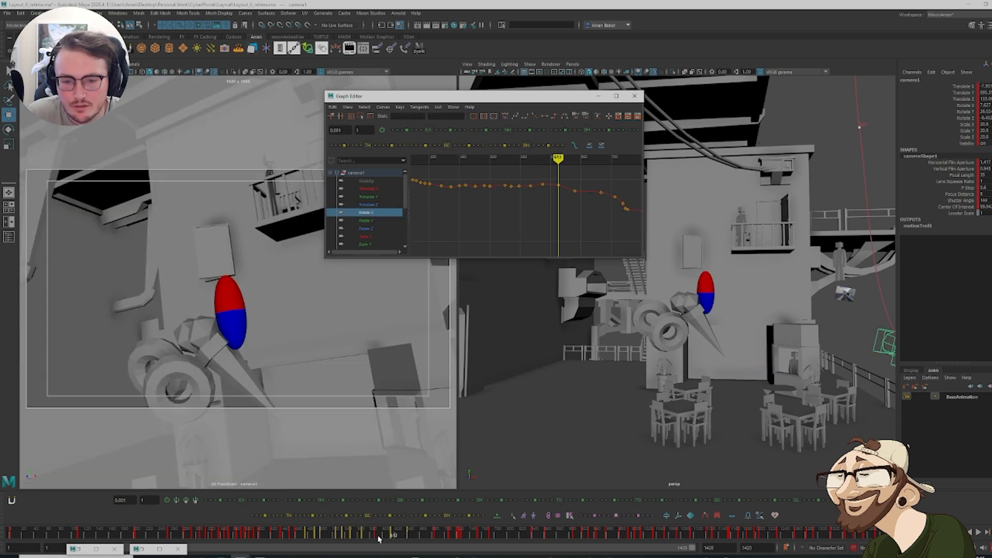
mouse_move(379, 539)
mouse_down()
mouse_move(363, 540)
mouse_move(372, 541)
mouse_up()
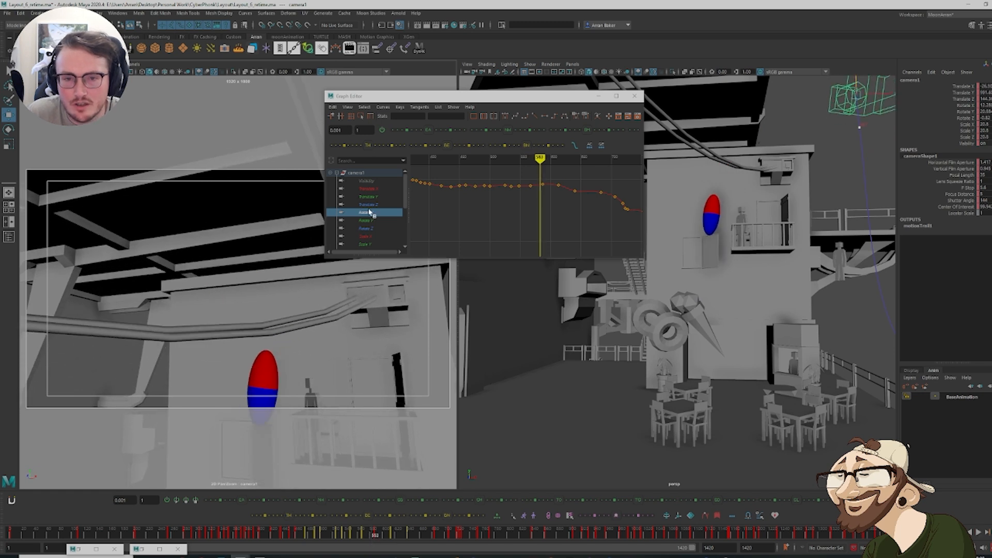
key(f)
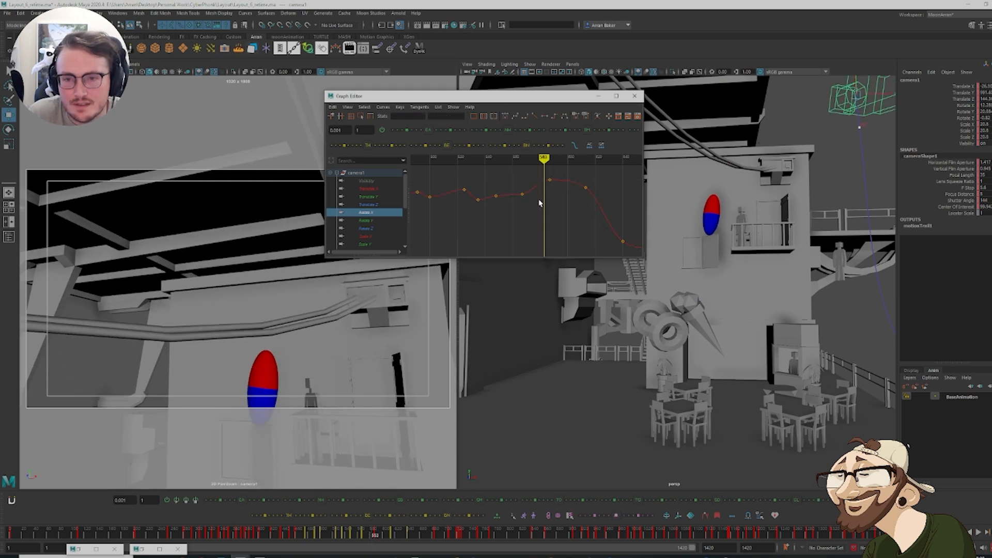
key(comma)
key(comma)
key(period)
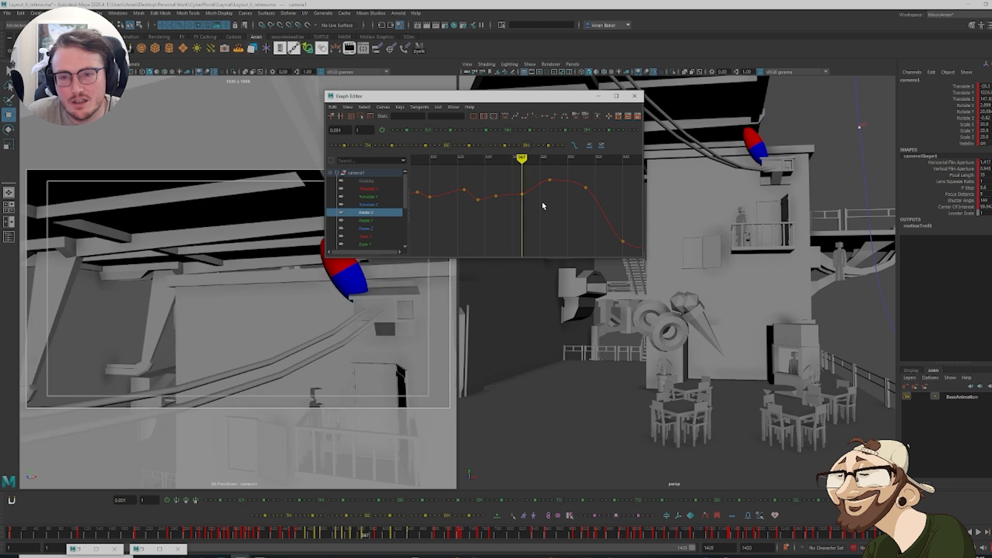
key(period)
drag(538, 172, 606, 190)
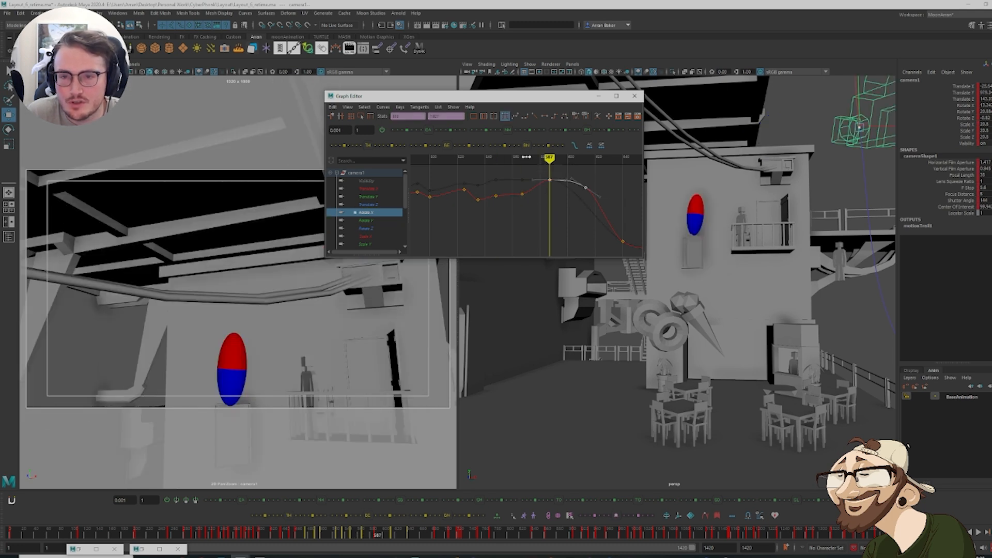
click(505, 145)
click(536, 215)
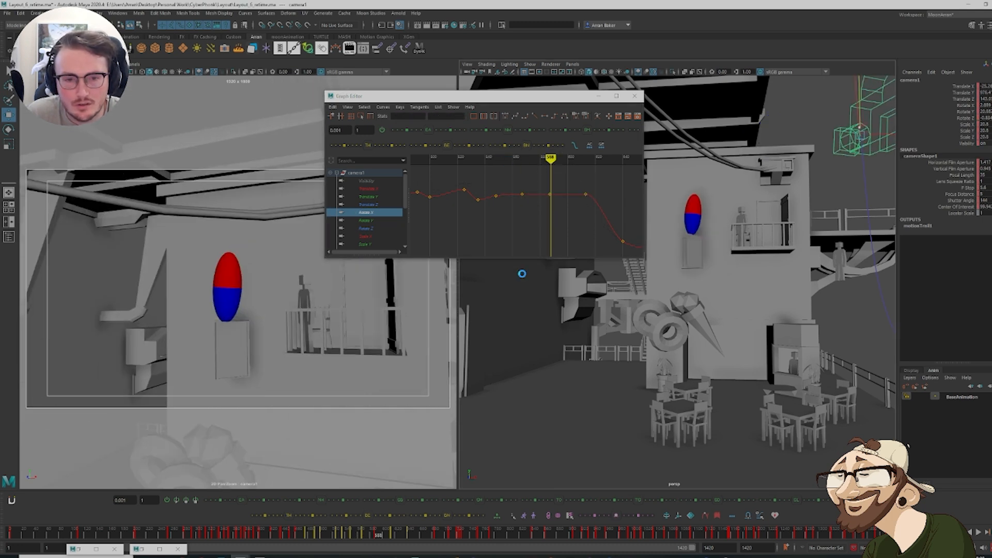
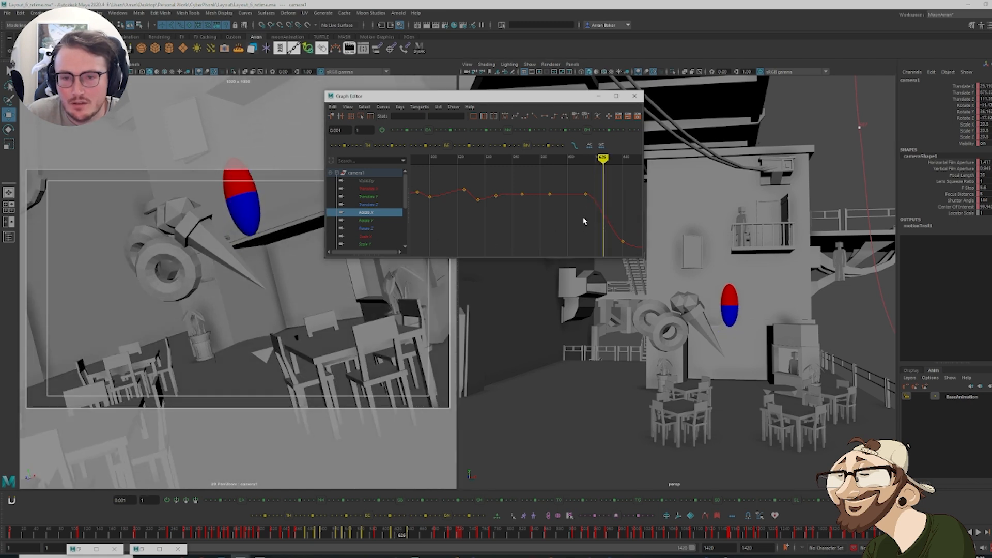
click(603, 214)
middle_drag(615, 204, 612, 178)
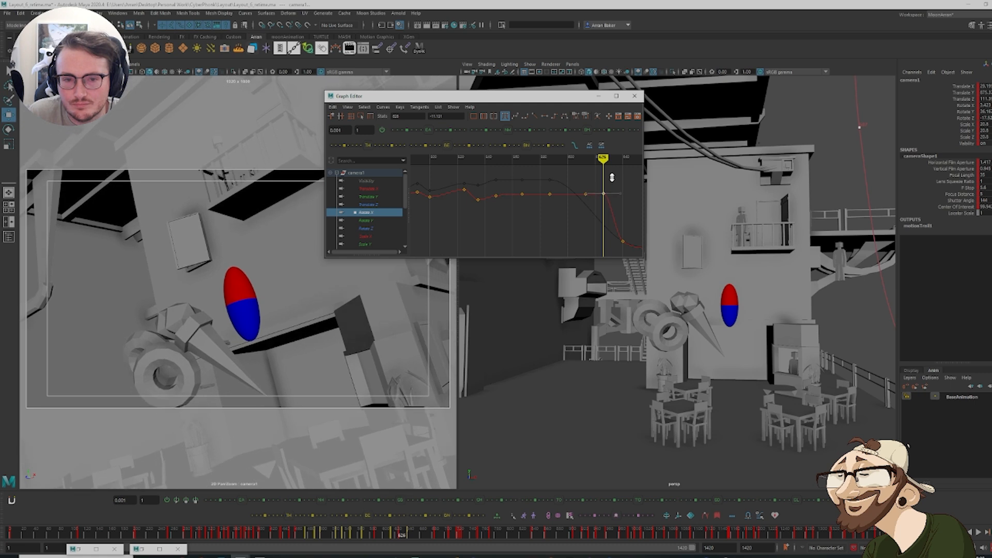
Isolate camera1's Rotate Z curve and examine its keys and the camera framing between frames 626 and 647
click(367, 228)
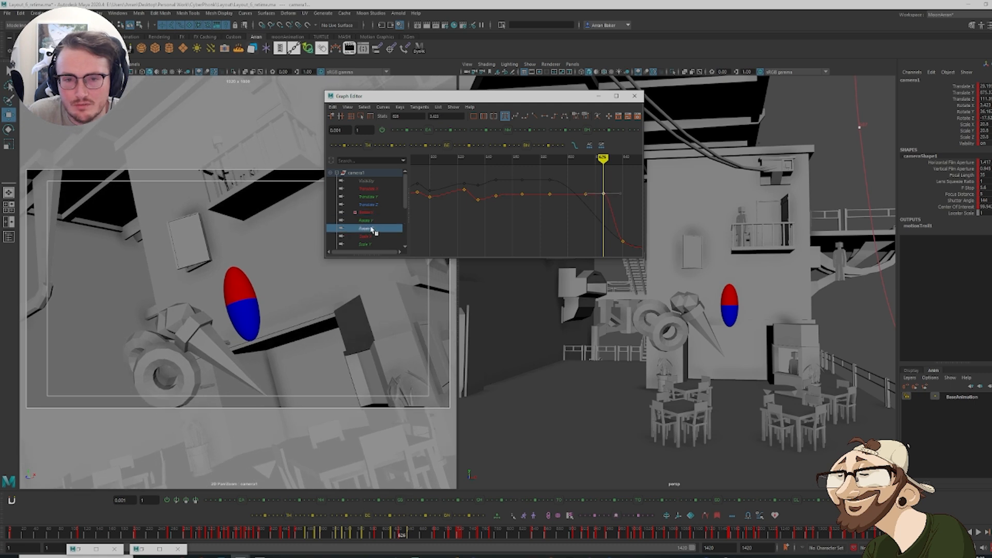
key(f)
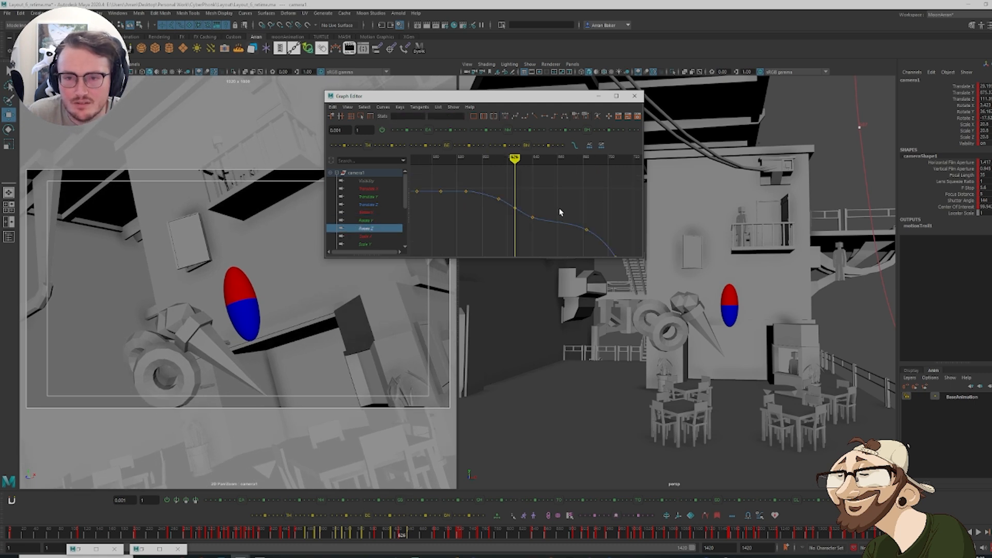
key(period)
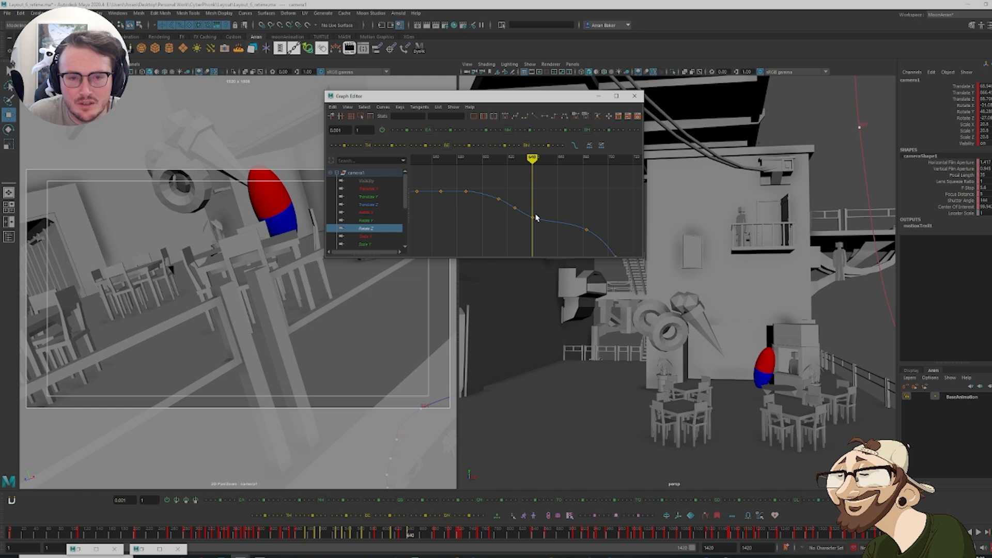
key(alt+period)
key(alt+period)
key(alt+period)
key(alt+period)
key(alt+period)
key(alt+period)
key(alt+period)
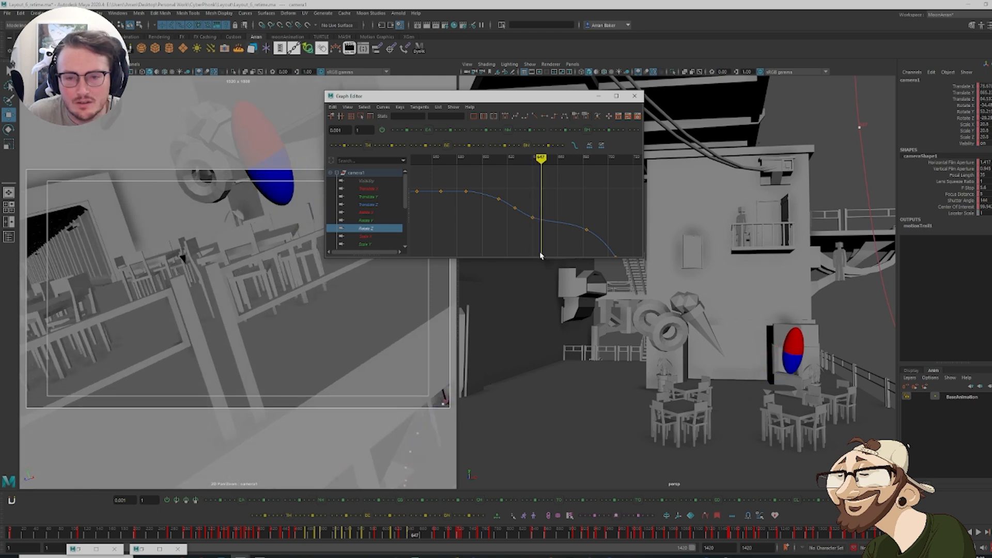
key(comma)
key(comma)
key(period)
Raise camera1's Rotate X key at frame 640 to about -21 and play the shot onward
click(373, 213)
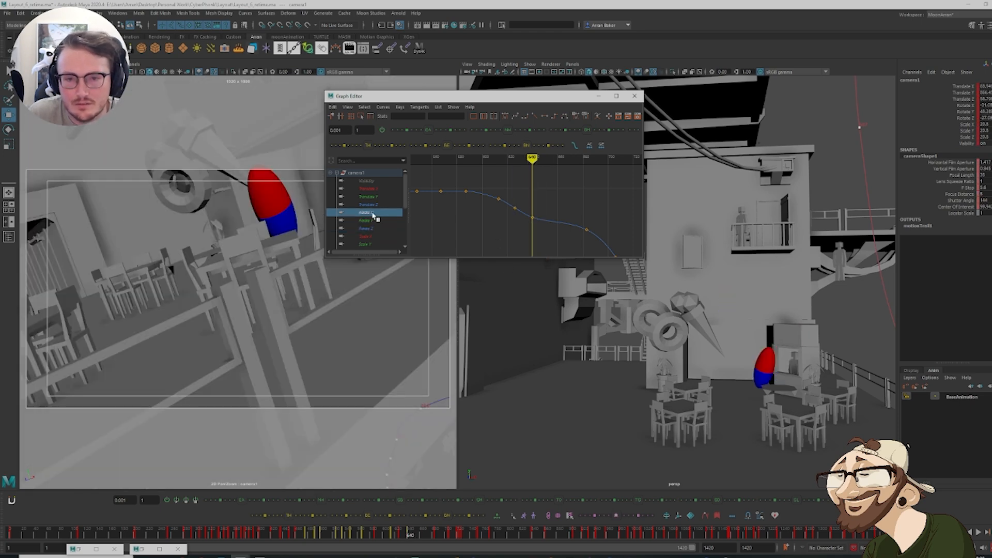
key(f)
shift+middle_drag(535, 218, 535, 200)
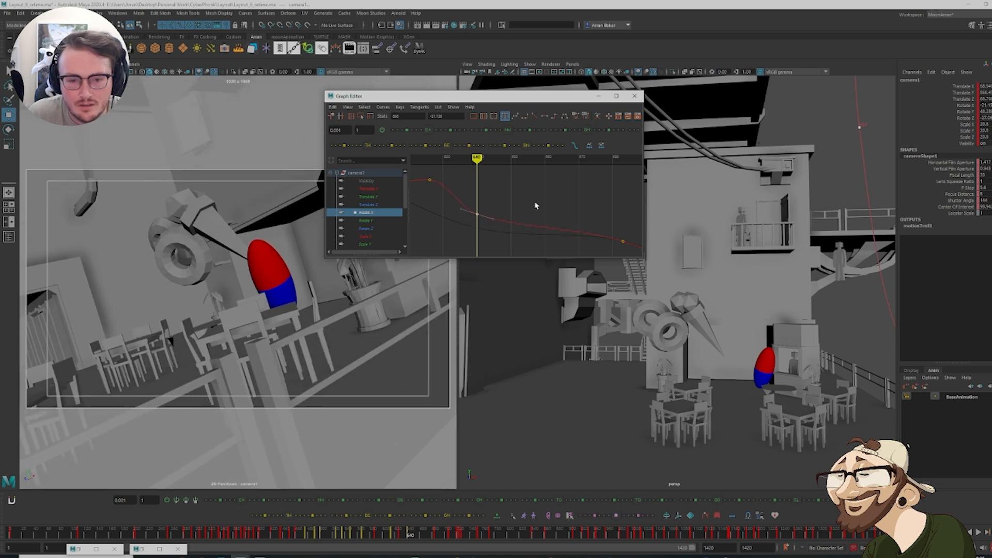
key(alt+v)
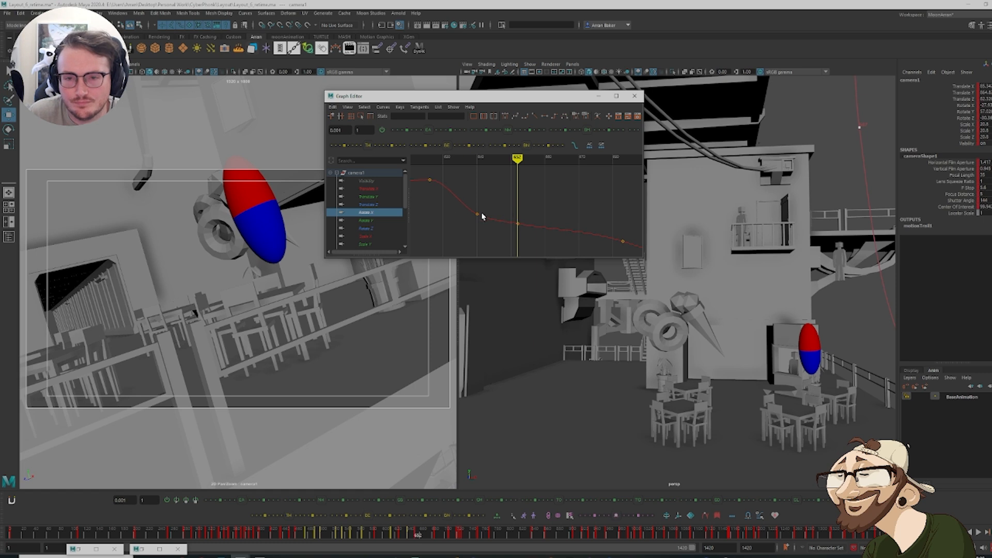
Key camera1 at frame 652, raise its Rotate X there to about -21, and play back the shot
click(388, 172)
click(377, 212)
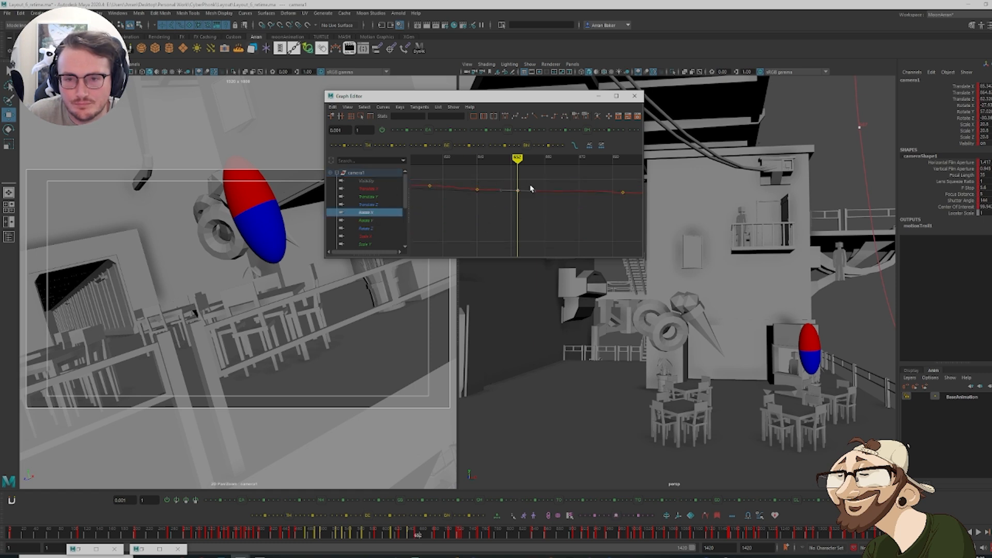
shift+middle_drag(520, 215, 519, 214)
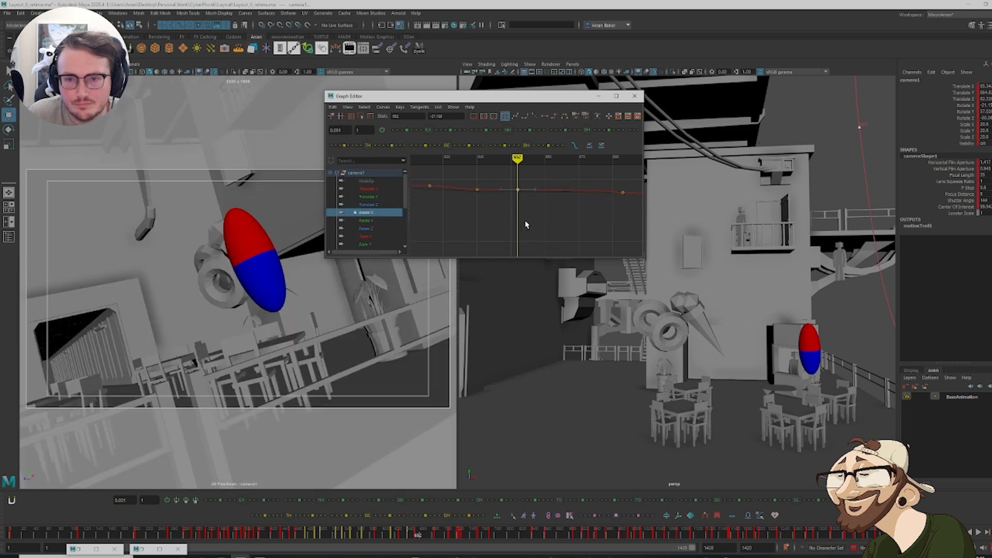
key(alt+v)
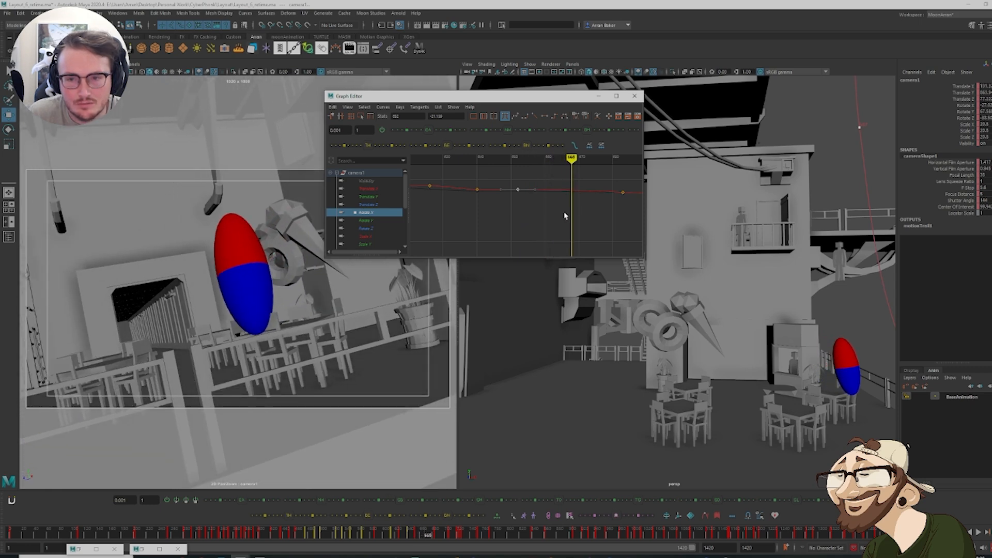
Key camera1's Rotate X at frame 668 at about -21, and check the framing between frames 652 and 668
shift+middle_drag(569, 215, 570, 213)
key(f)
drag(547, 206, 515, 171)
drag(330, 538, 410, 537)
key(period)
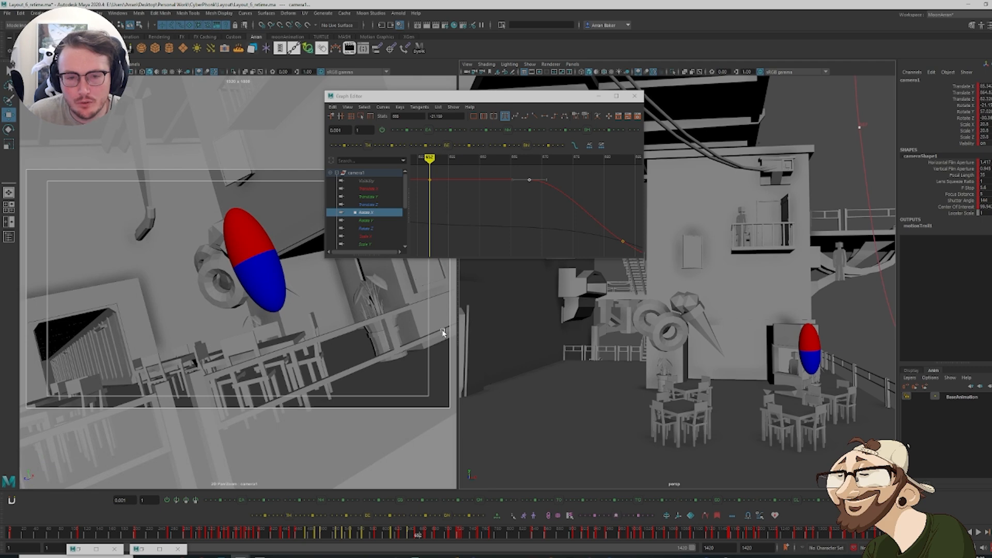
key(comma)
key(period)
key(period)
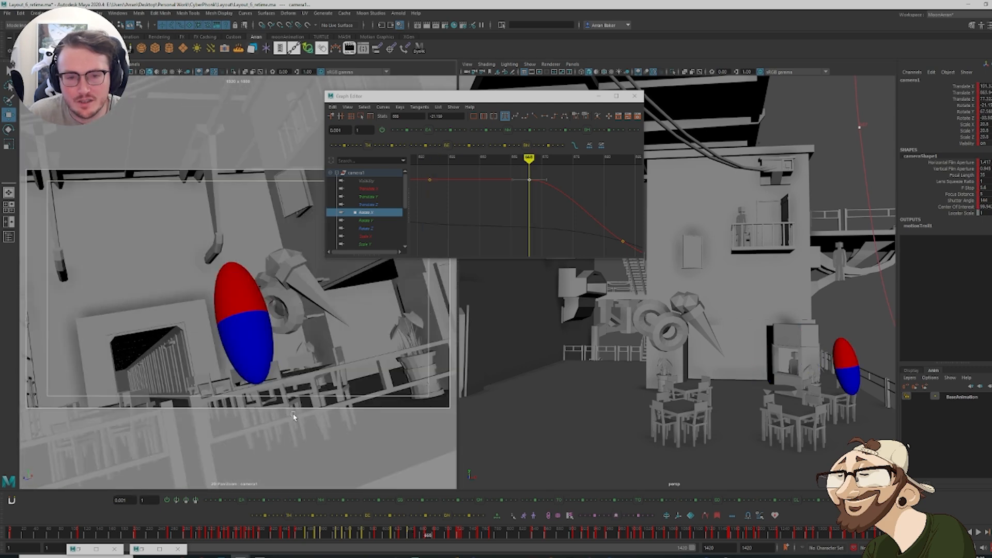
Move camera1 closer to the sphere at frame 668 by shifting its Translate X to about 60
scroll(746, 352, down, 2)
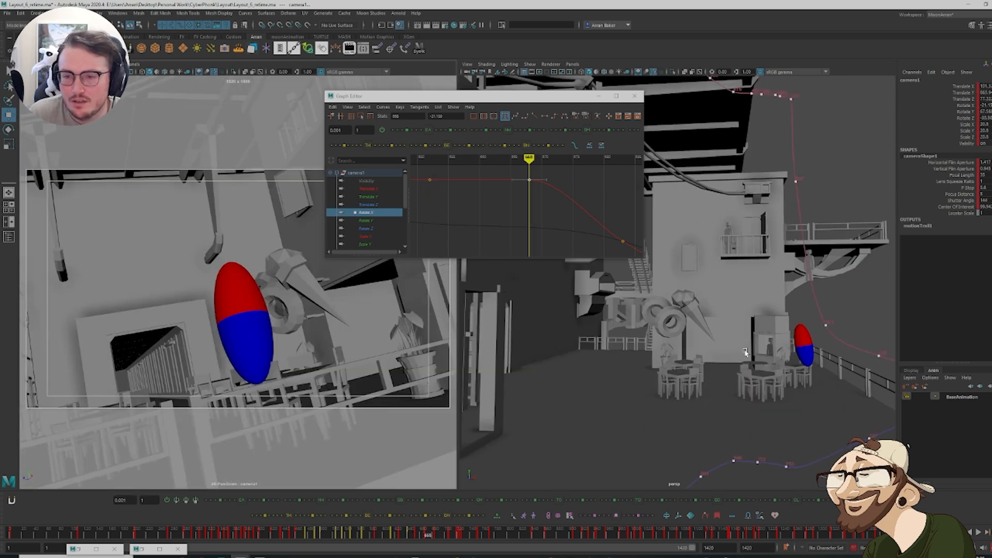
scroll(759, 365, down, 5)
alt+drag(783, 343, 749, 370)
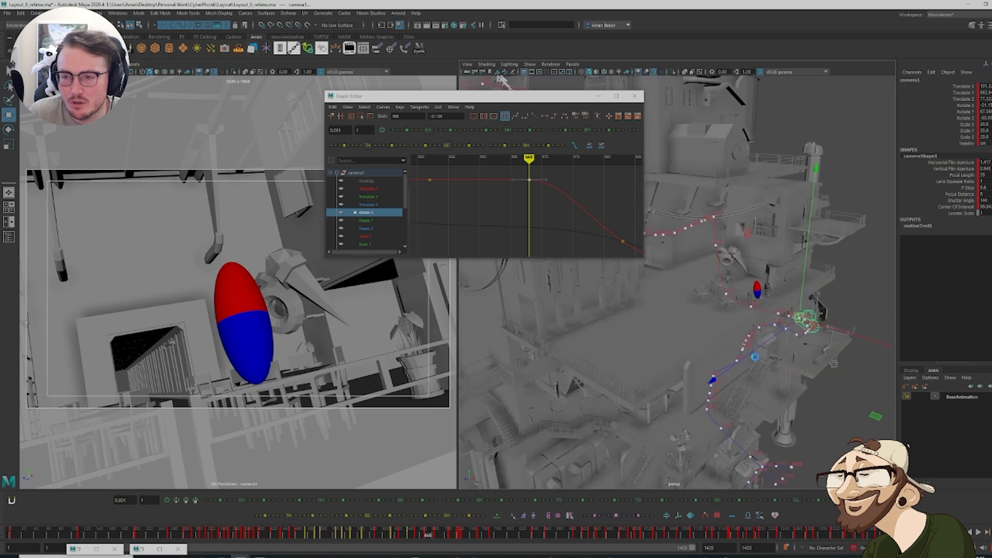
scroll(816, 351, up, 5)
alt+middle_drag(816, 352, 571, 288)
alt+drag(684, 310, 645, 346)
drag(655, 300, 653, 305)
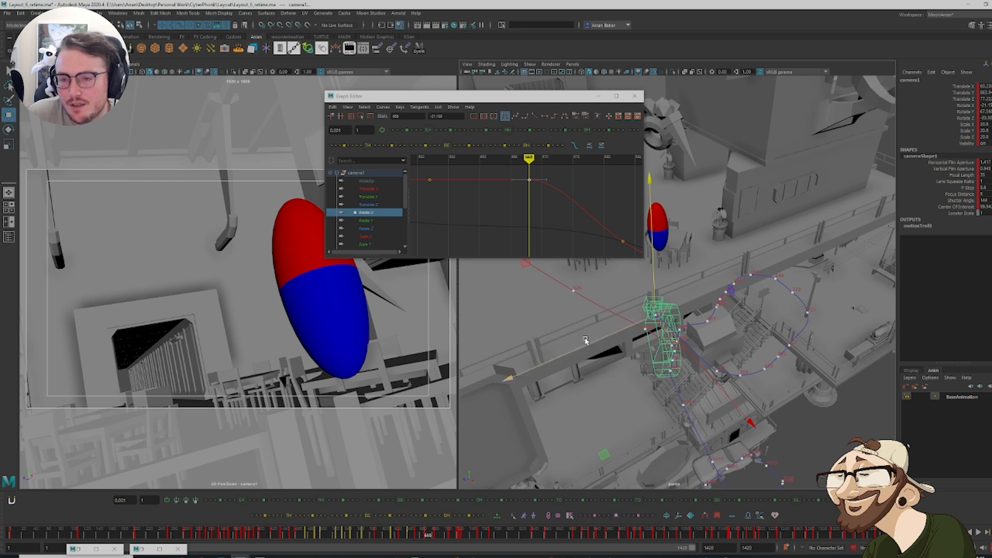
Select the four railing sections beside the camera path and slide them along Z, judging their placement in the camera view at frames 668 and 654
click(624, 305)
shift+click(668, 284)
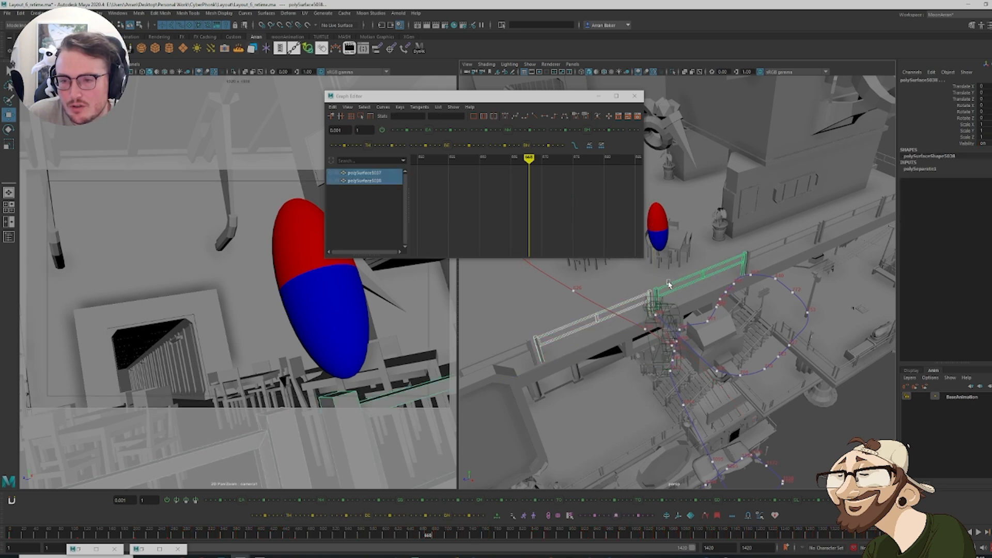
shift+click(771, 241)
shift+click(513, 349)
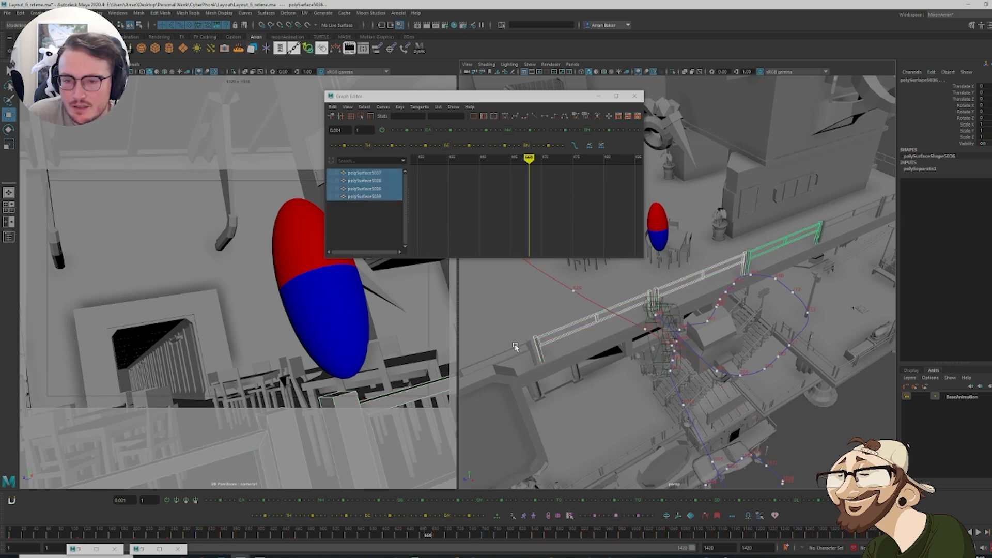
alt+right_drag(737, 253, 635, 292)
alt+middle_drag(630, 307, 696, 346)
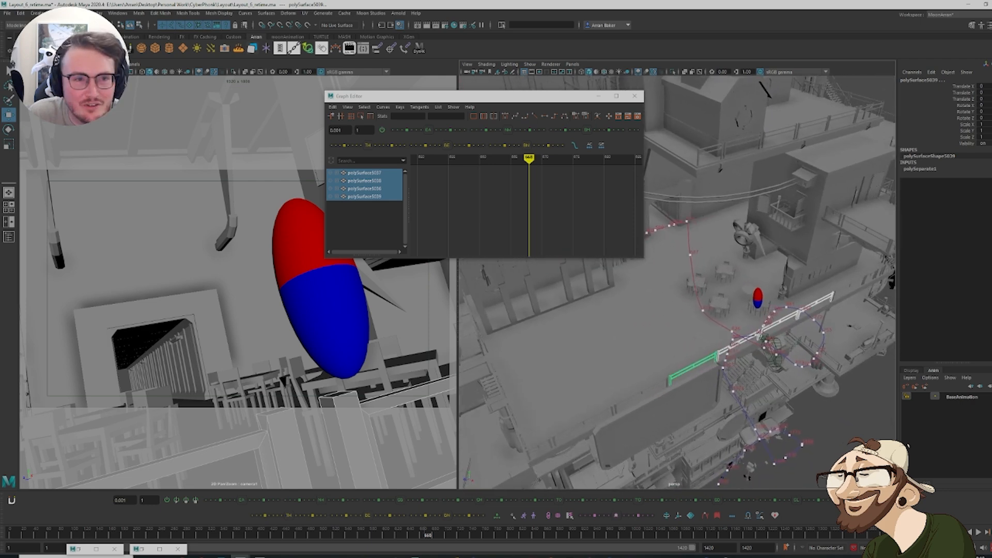
key(w)
drag(645, 389, 664, 394)
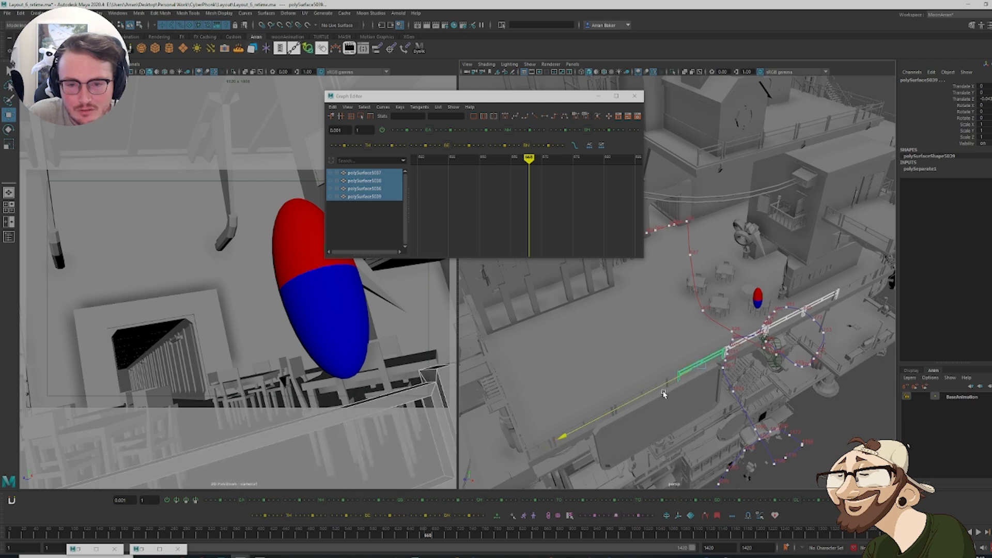
drag(428, 535, 419, 534)
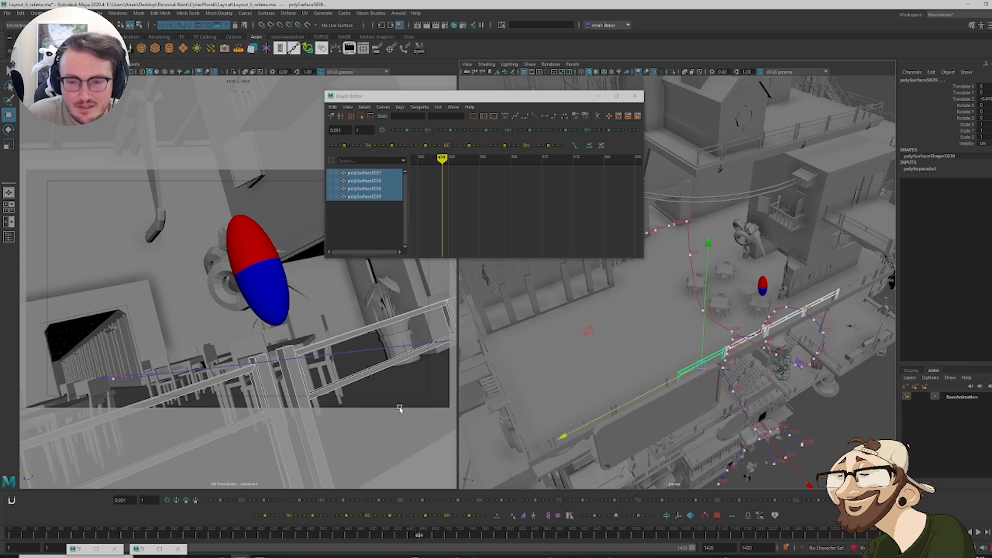
drag(623, 402, 647, 405)
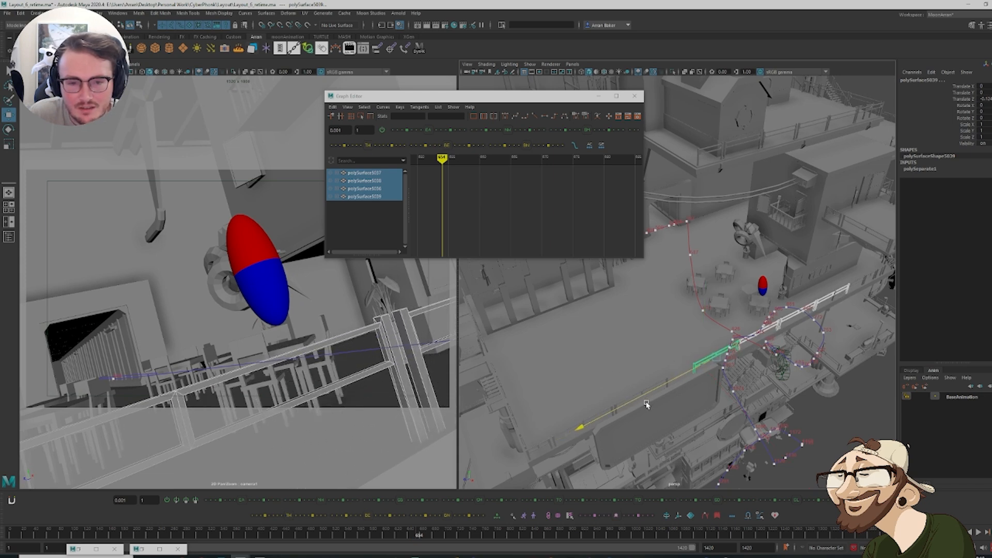
Slide the next railing section, polySurface5040, along Z toward the four shifted sections
click(659, 381)
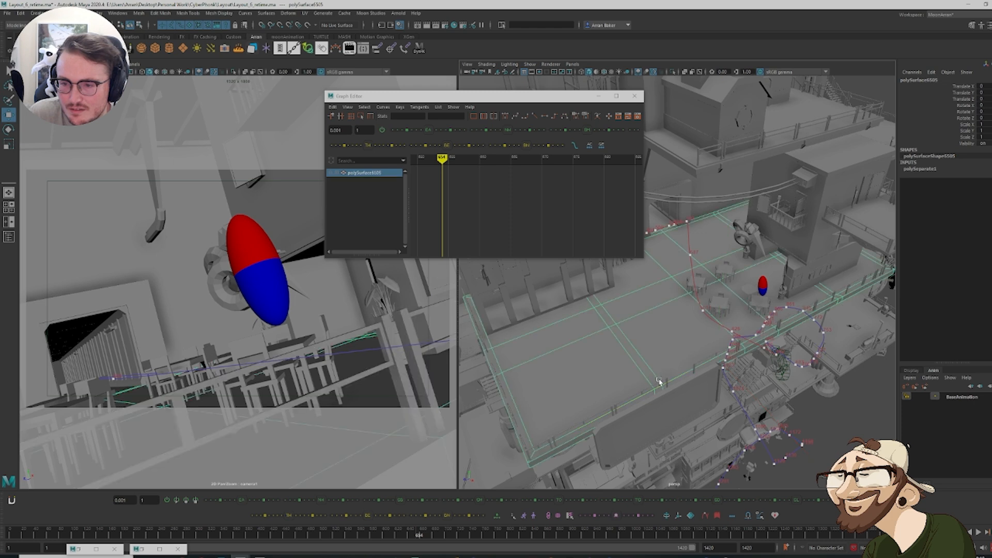
click(646, 387)
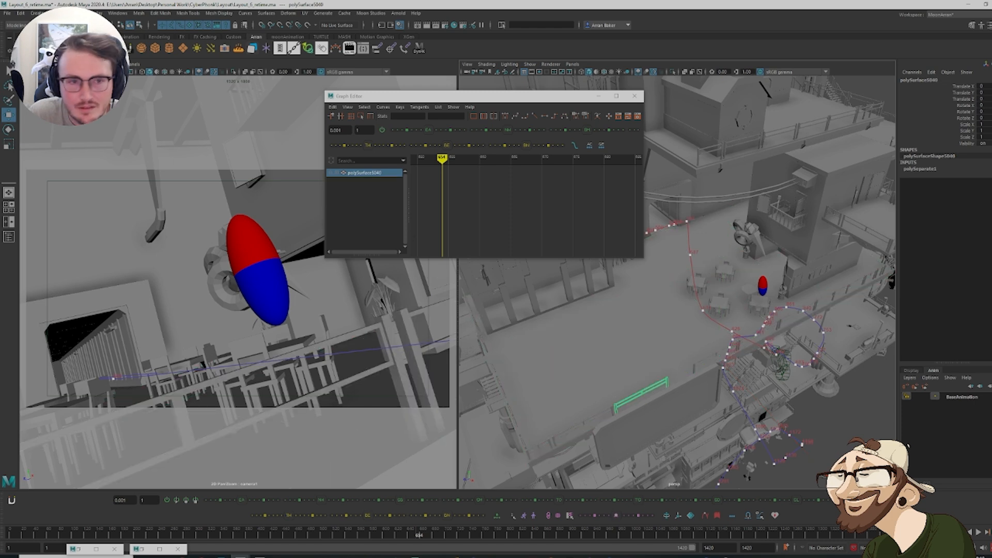
drag(618, 416, 651, 404)
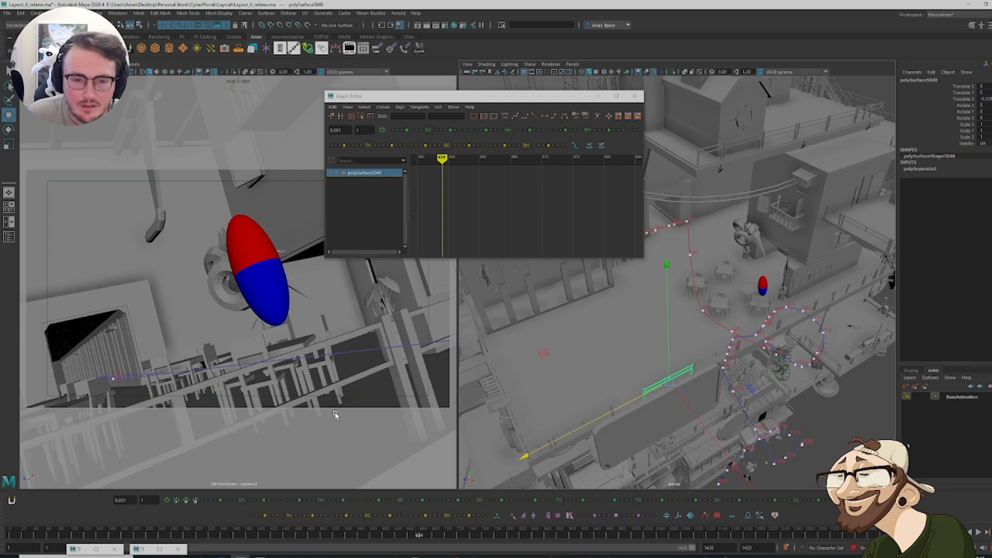
Select camera1, go to its key at frame 668, and shift its Translate X to about 41 and Translate Y to about 850
drag(413, 532, 428, 535)
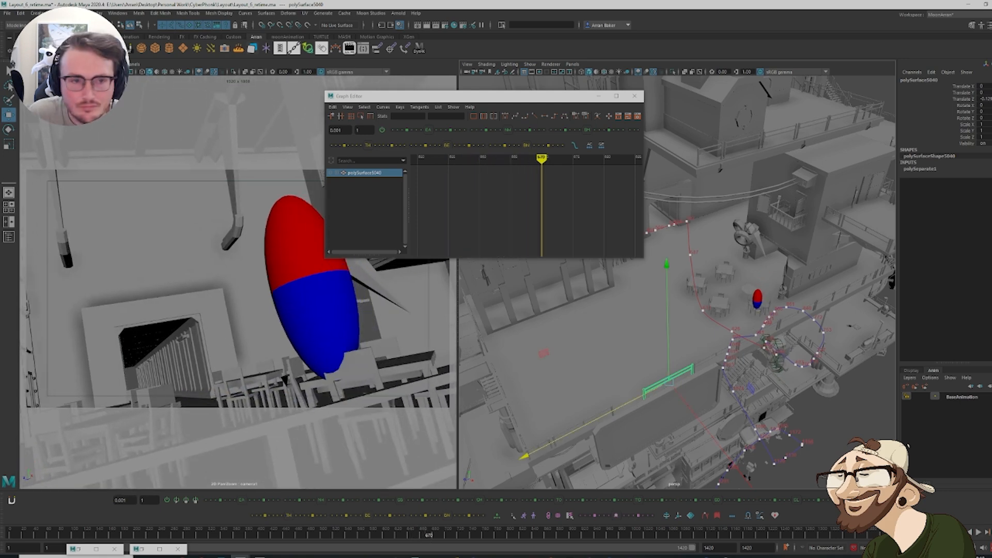
click(27, 72)
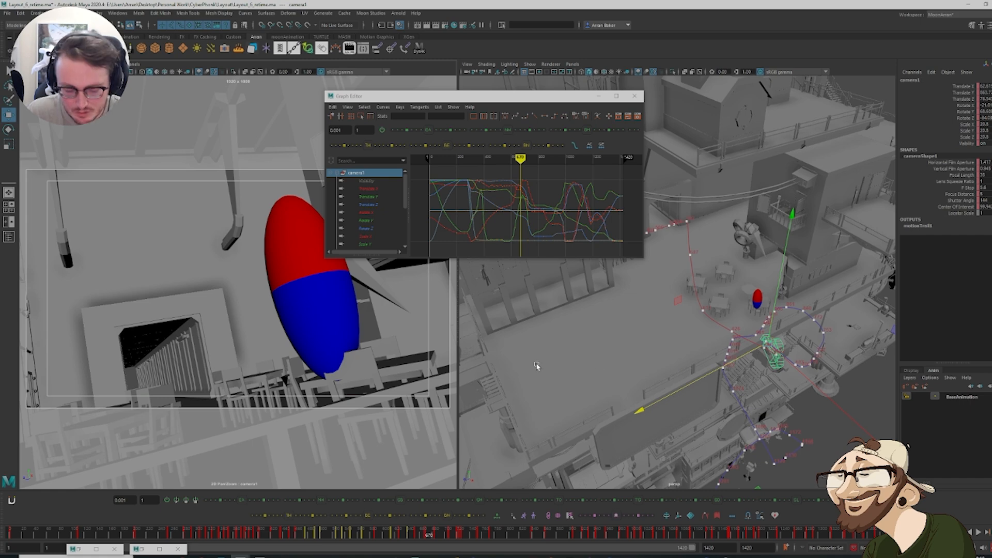
key(comma)
key(period)
key(comma)
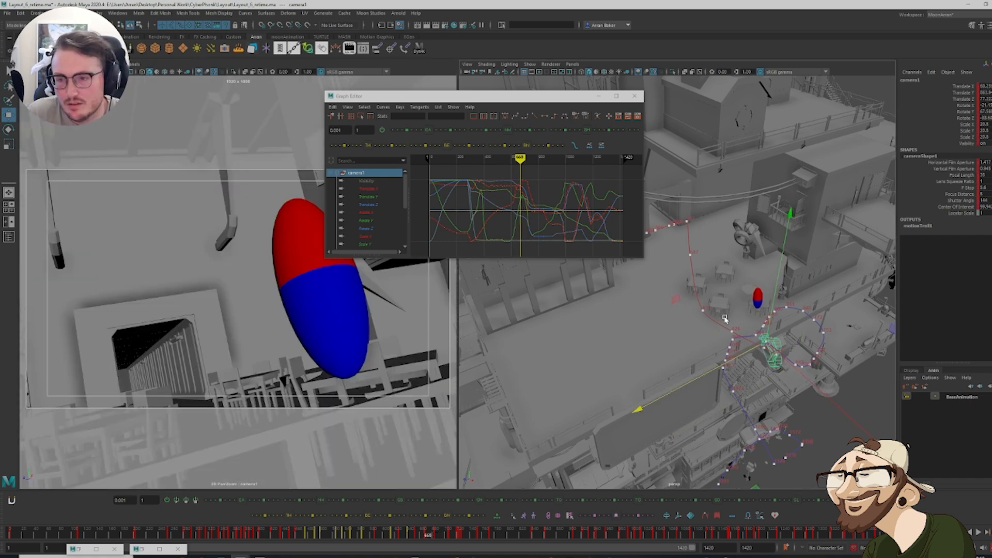
drag(770, 327, 713, 315)
key(f)
alt+middle_drag(713, 315, 810, 366)
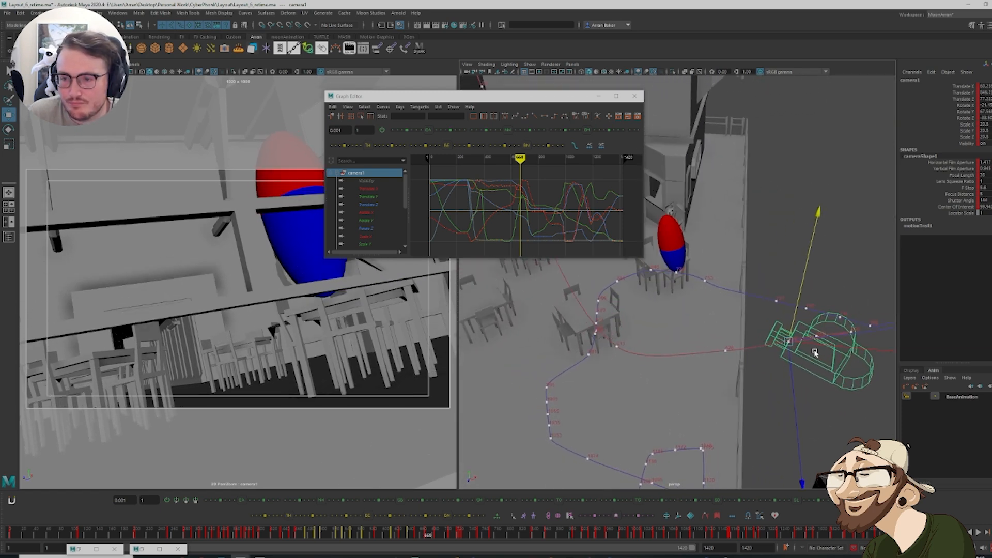
drag(816, 349, 775, 347)
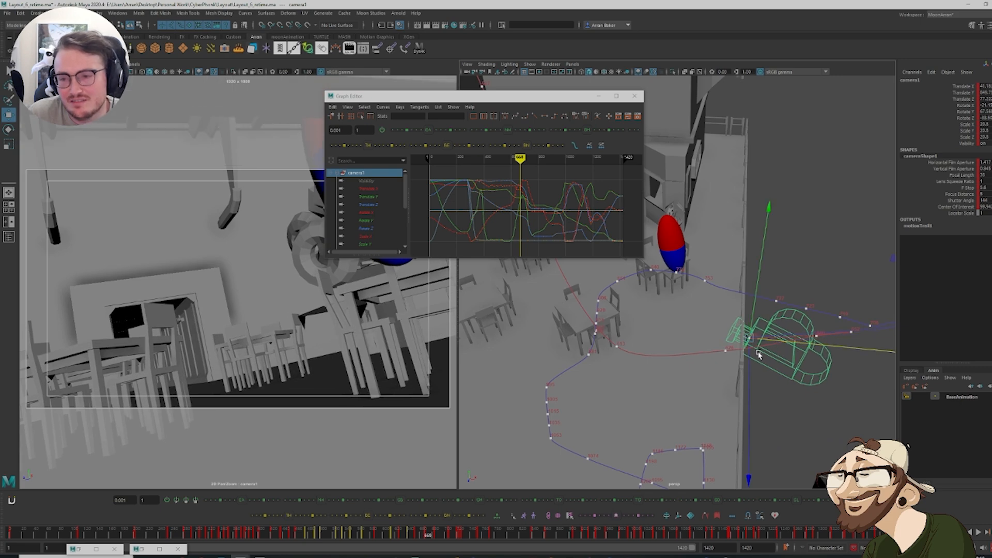
Slide camera1 along Z to about 80.6 at frame 668 and tilt its Rotate X to about -12.9
click(598, 96)
alt+drag(729, 360, 589, 344)
drag(537, 377, 558, 365)
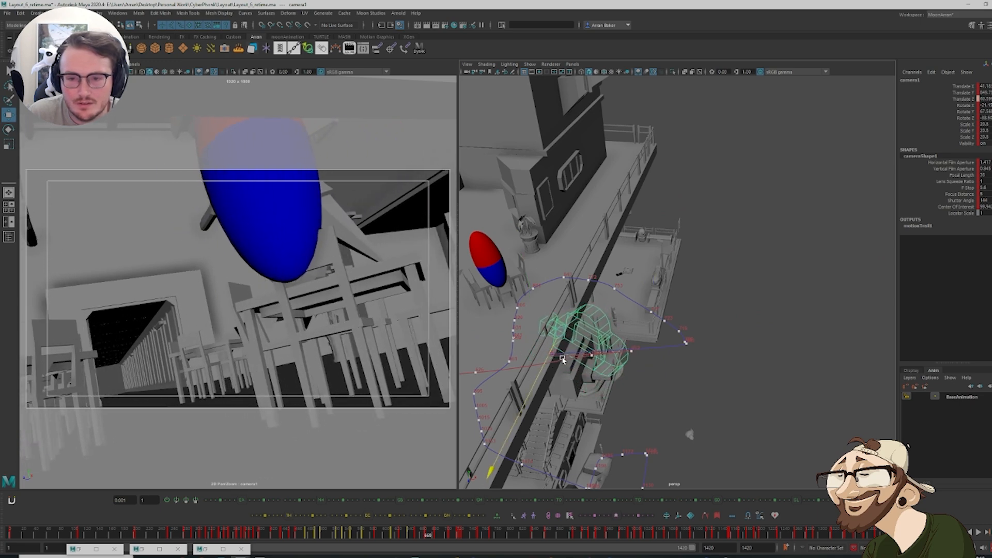
key(e)
drag(650, 268, 652, 292)
key(w)
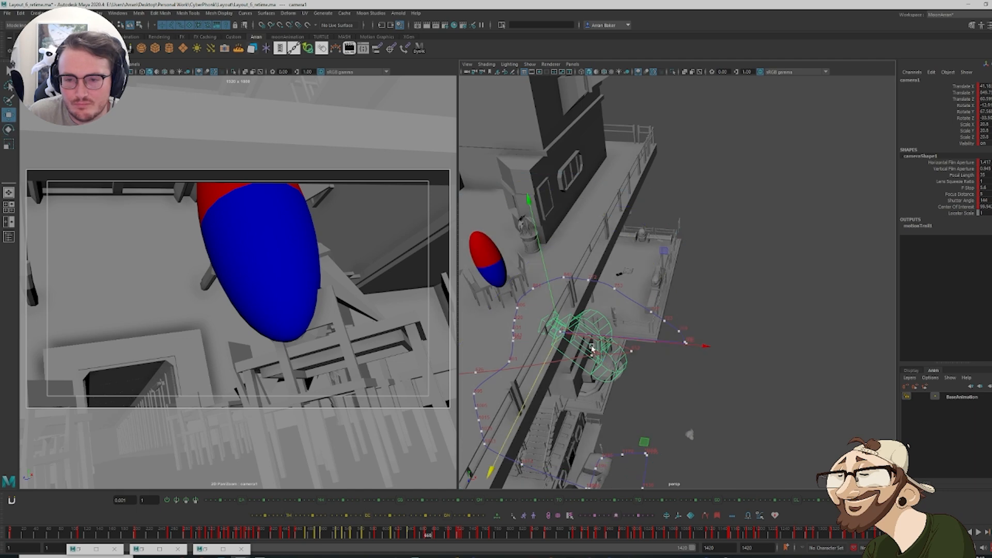
Move camera1 outside the railing at frame 668, with Translate X about 60.4, Y about 847 and Z about 68.5
drag(582, 337, 614, 345)
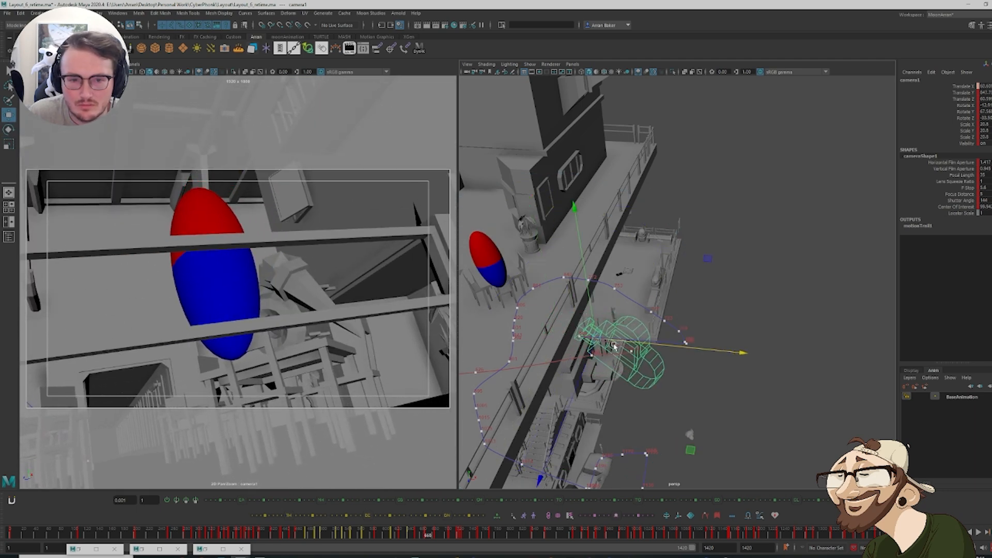
drag(580, 380, 569, 393)
drag(587, 331, 586, 331)
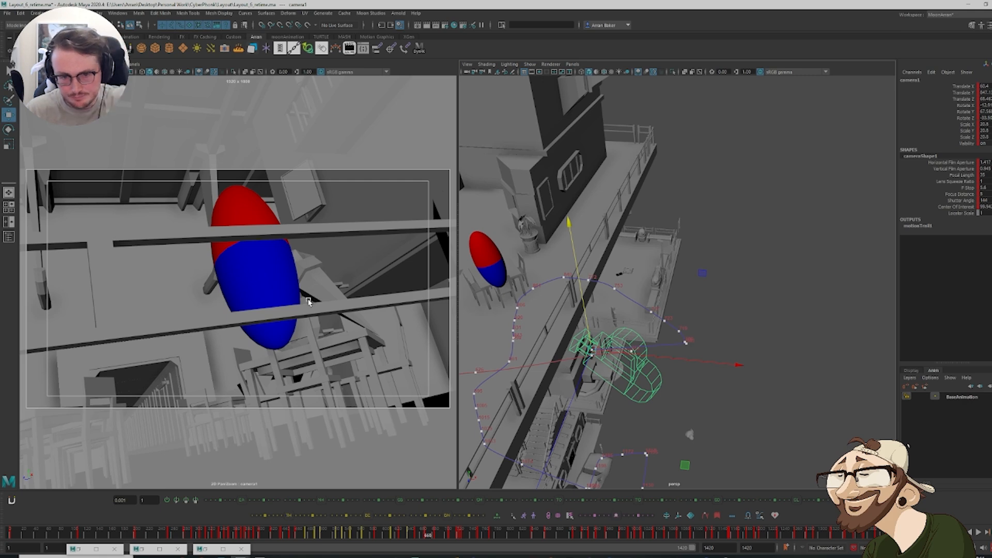
alt+drag(598, 338, 675, 333)
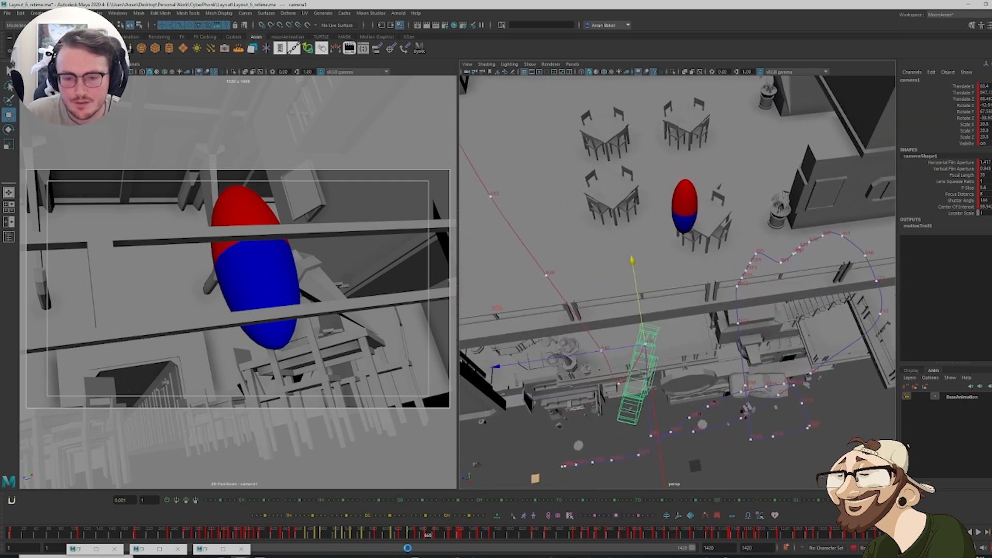
Isolate camera1's Translate X curve and blend the four keys from frame 613 to 652 into a smooth ramp
drag(424, 536, 396, 536)
key(g)
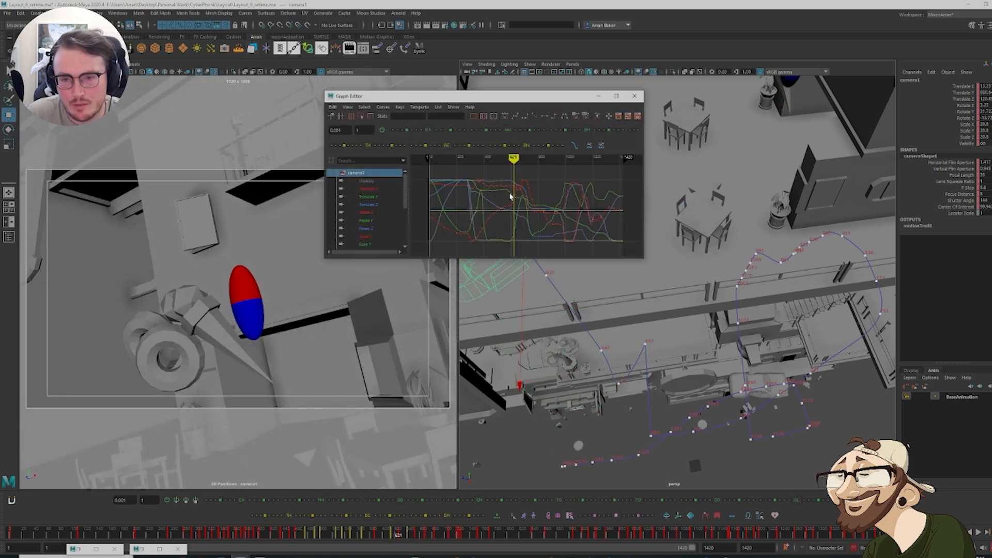
key(comma)
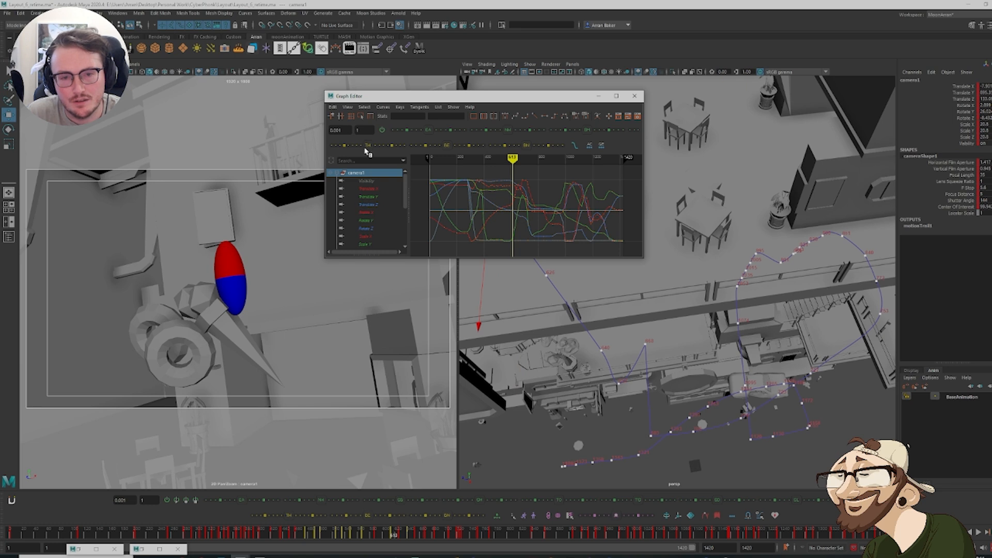
click(367, 188)
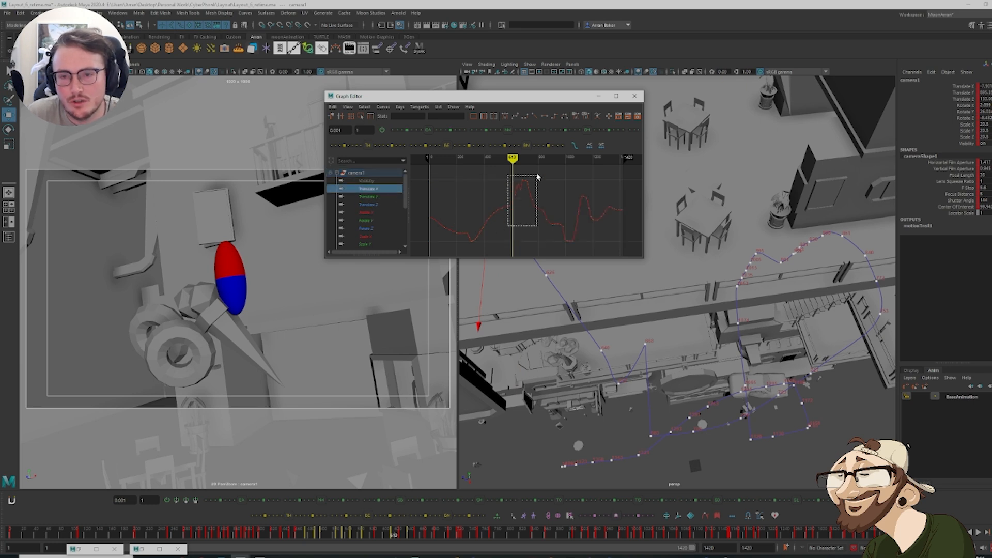
key(f)
scroll(480, 240, up, 3)
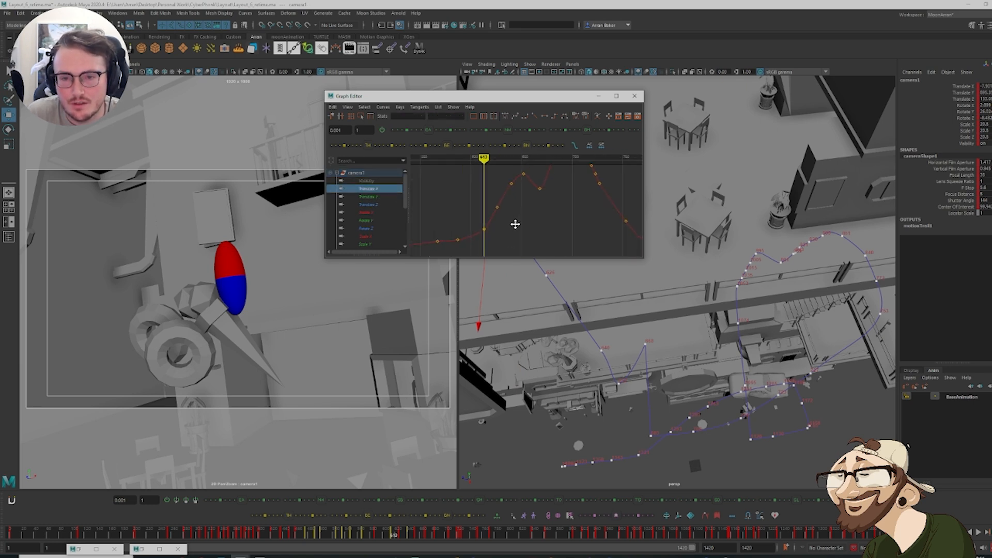
drag(471, 249, 515, 179)
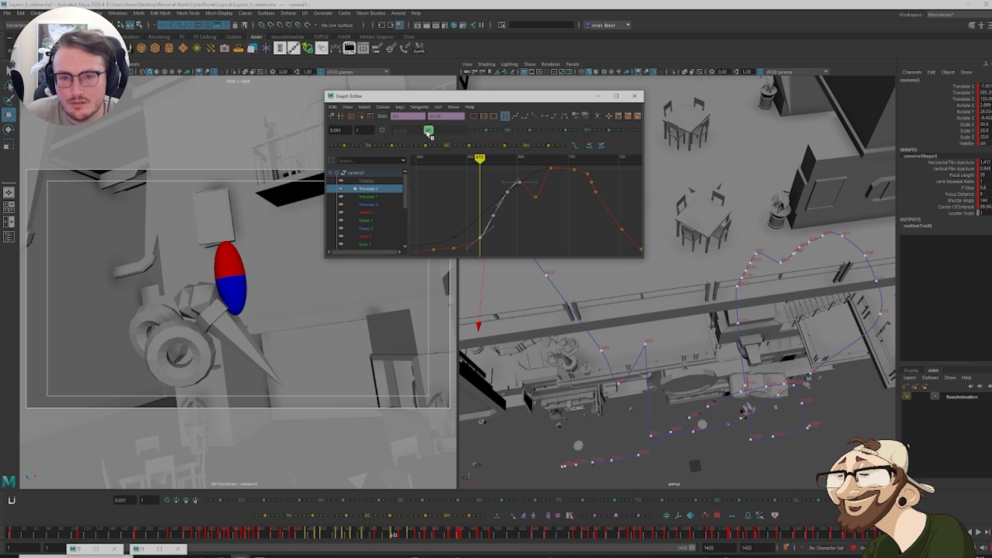
drag(428, 133, 419, 132)
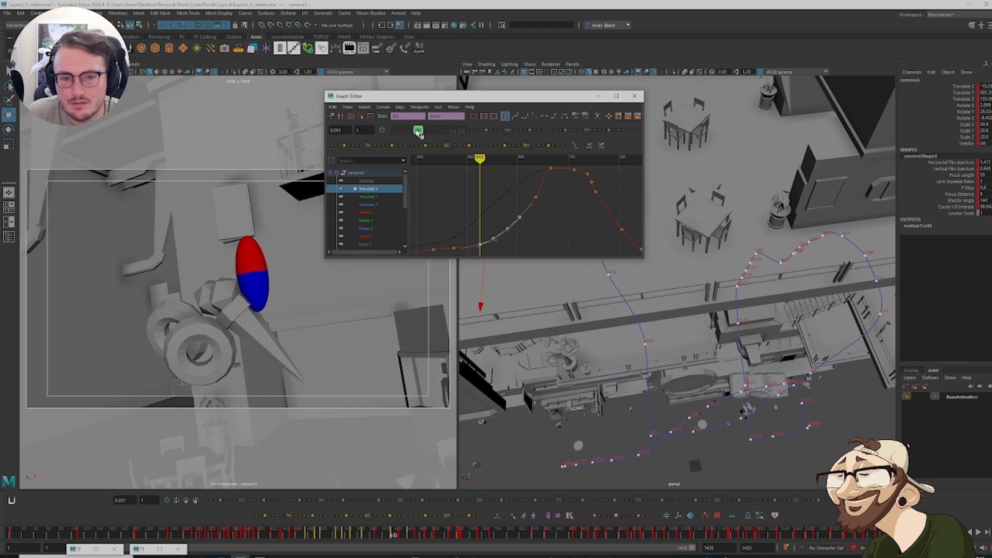
Isolate camera1's Translate Z curve and step through its keys up to frame 668 to examine the camera's path and framing
click(374, 204)
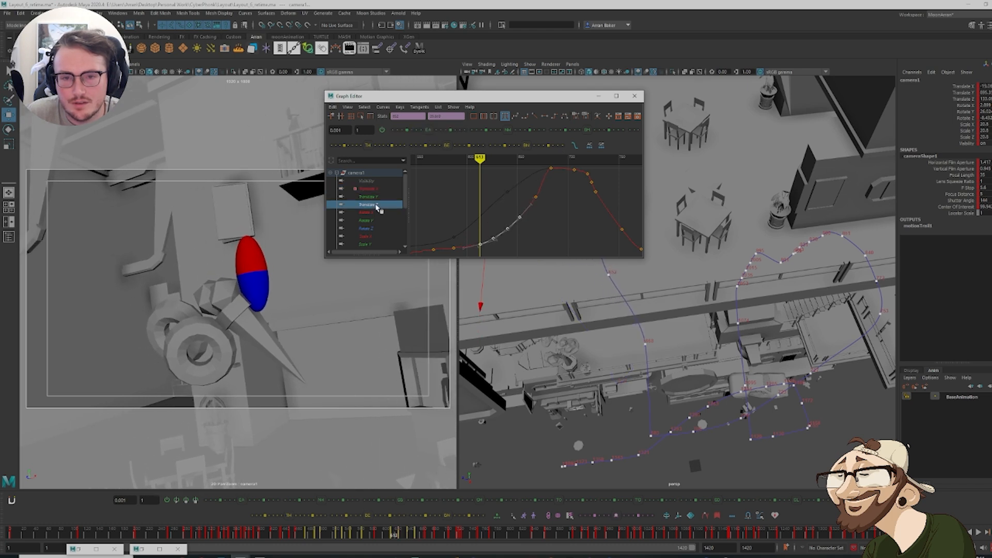
key(f)
click(548, 203)
key(comma)
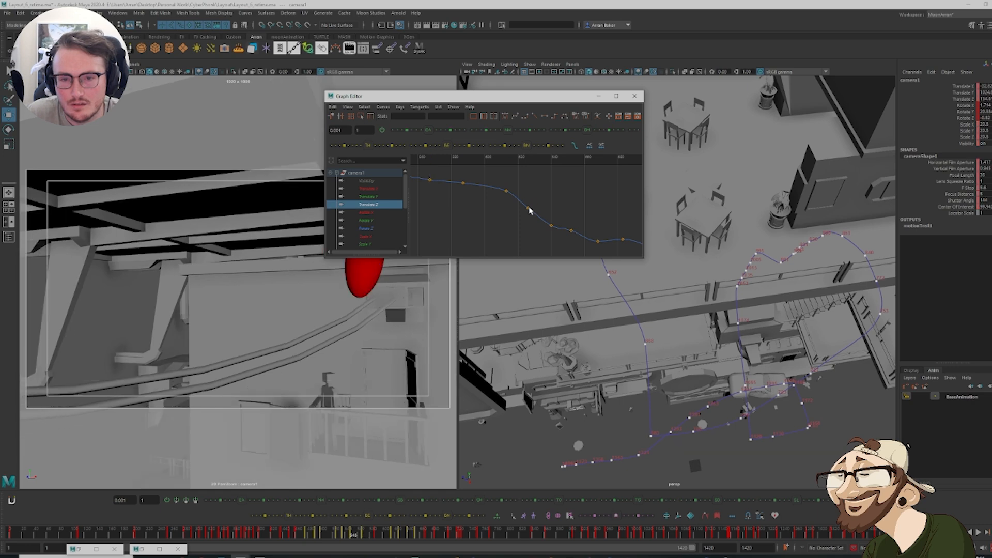
key(period)
key(period)
key(period)
key(comma)
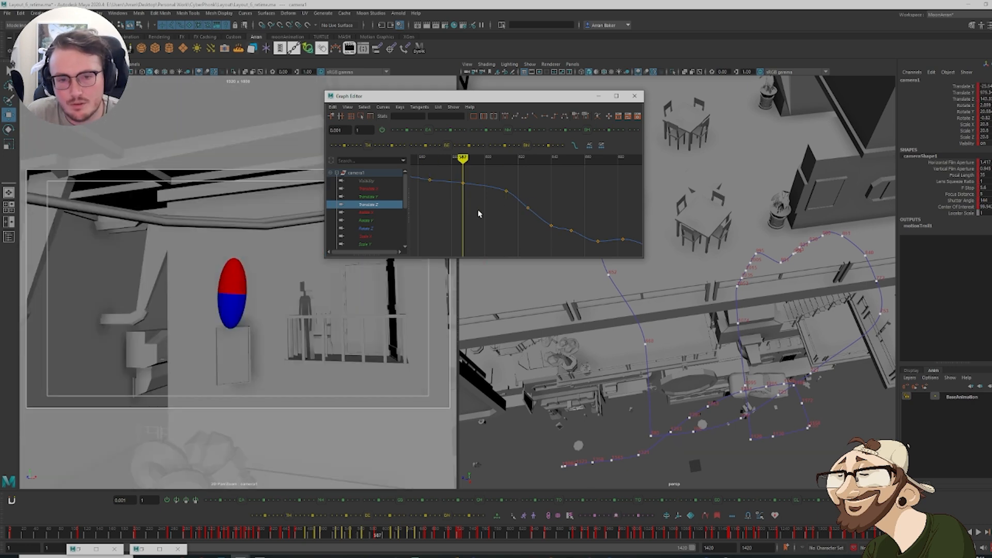
key(period)
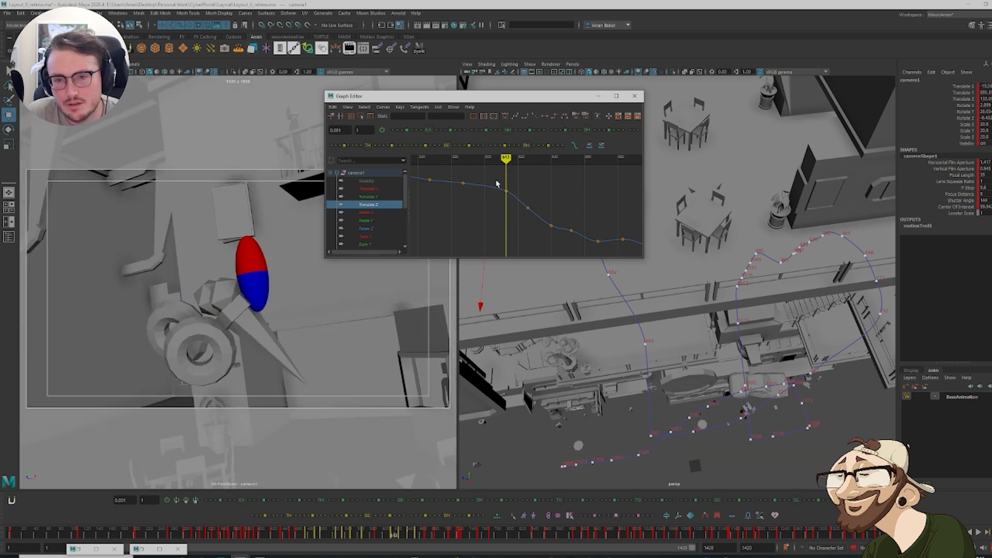
key(period)
key(period)
key(period)
key(period)
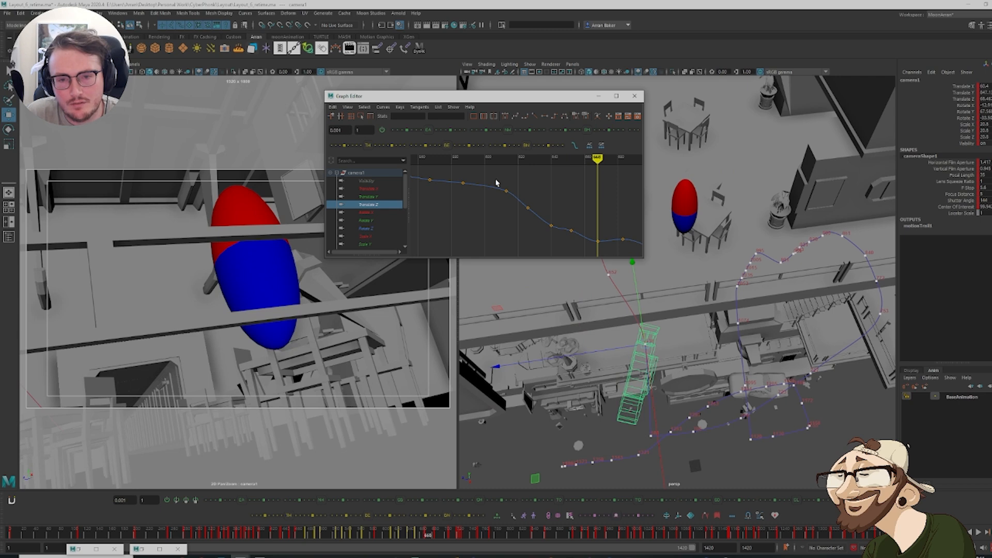
Smooth and lower camera1's three Translate Z keys between frames 613 and 668, bringing the frame 652 value to about 72
drag(504, 191, 579, 252)
click(442, 143)
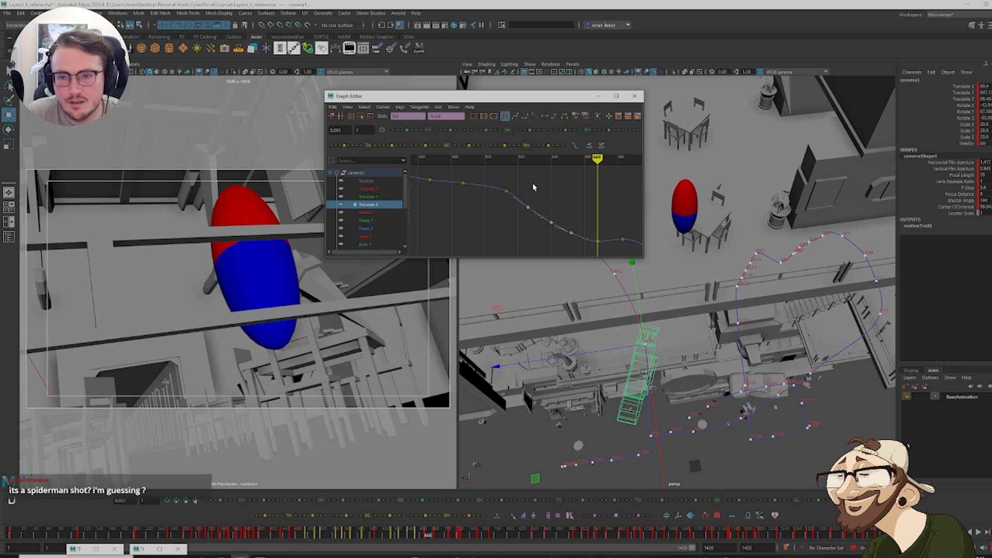
key(period)
key(comma)
key(comma)
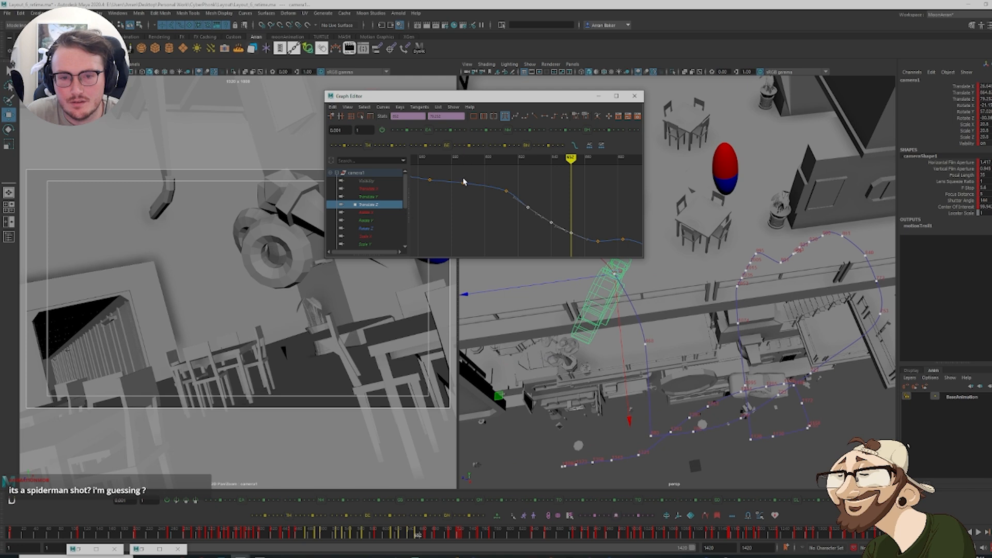
click(441, 132)
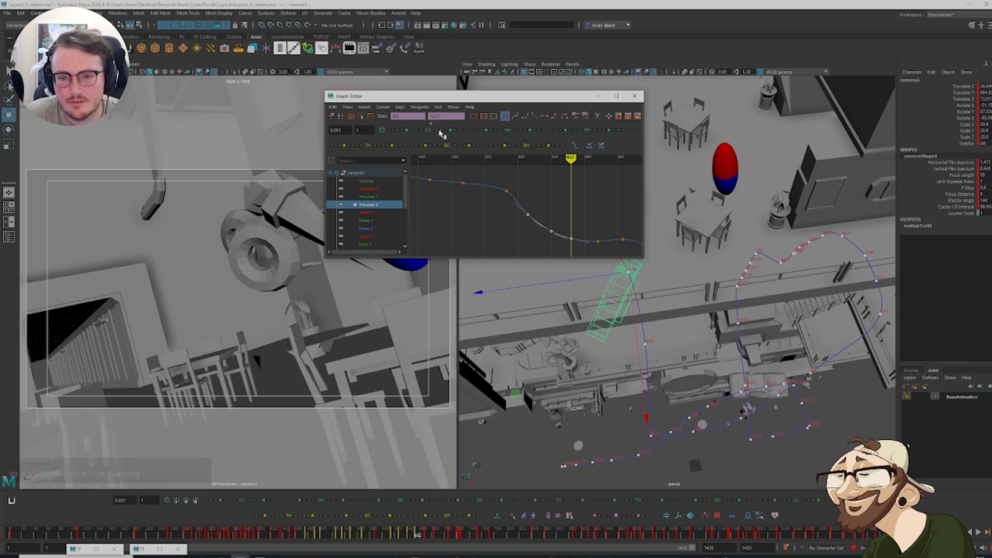
Clear the Graph Editor off the perspective view and step camera1 back to frame 613, checking its framing and motion trail
key(period)
key(comma)
key(comma)
key(comma)
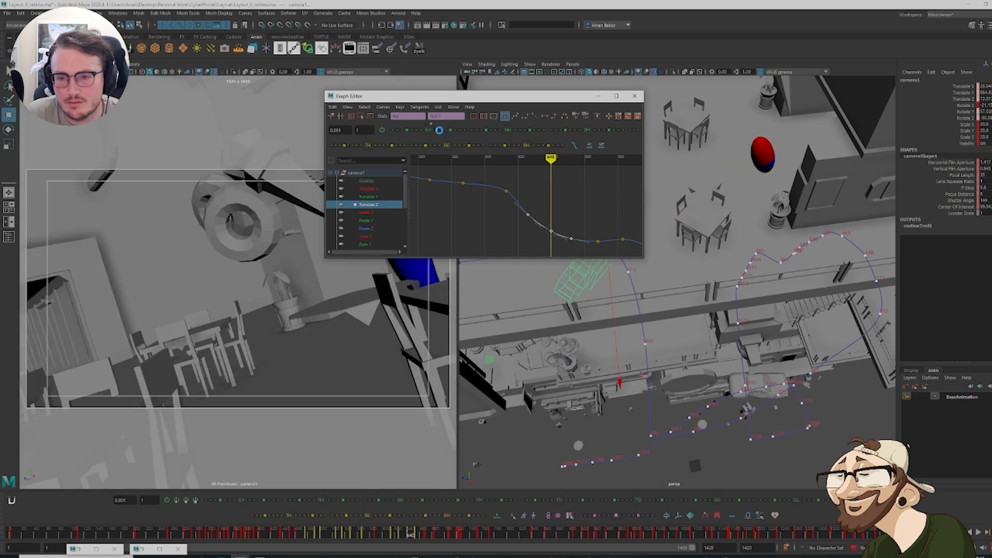
drag(497, 102, 300, 81)
key(alt+v)
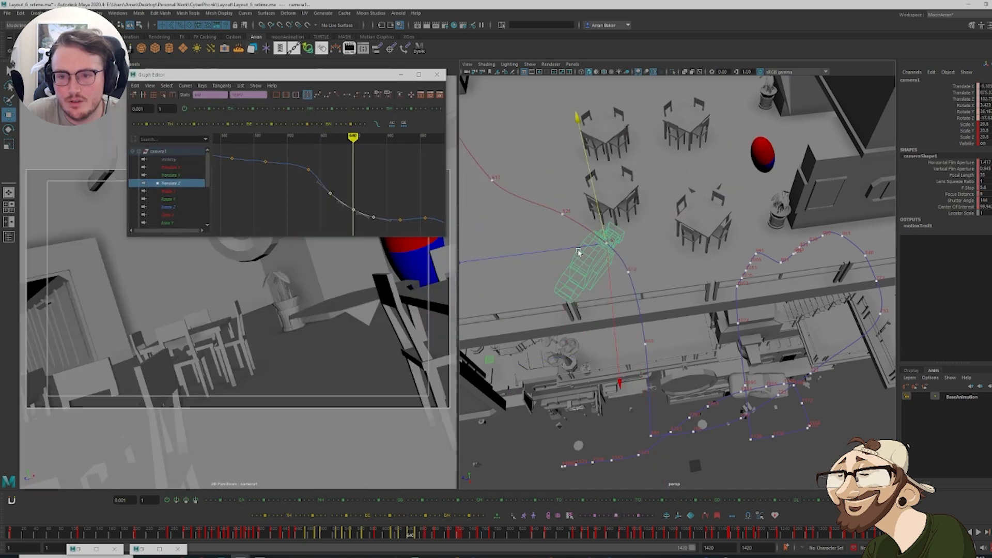
key(comma)
key(comma)
key(comma)
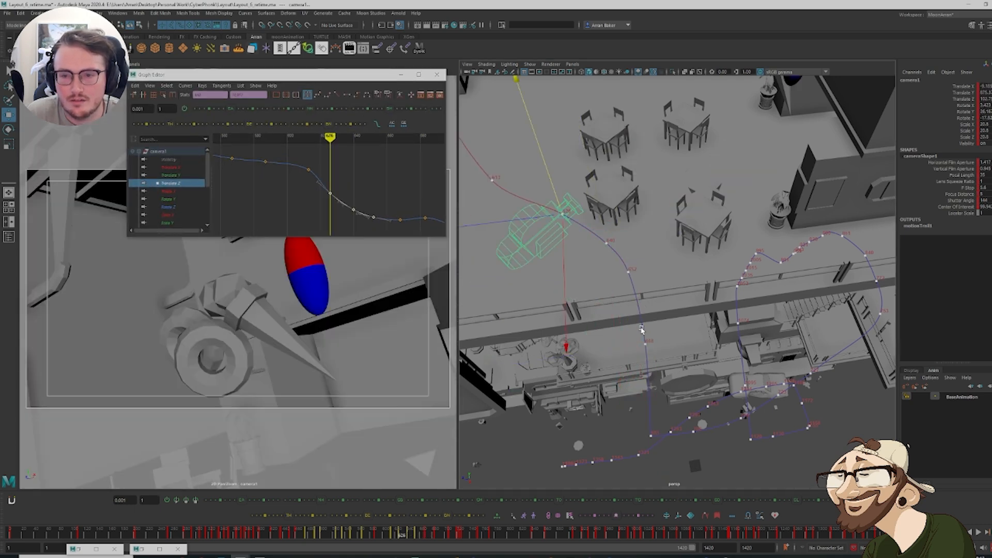
key(period)
key(comma)
key(comma)
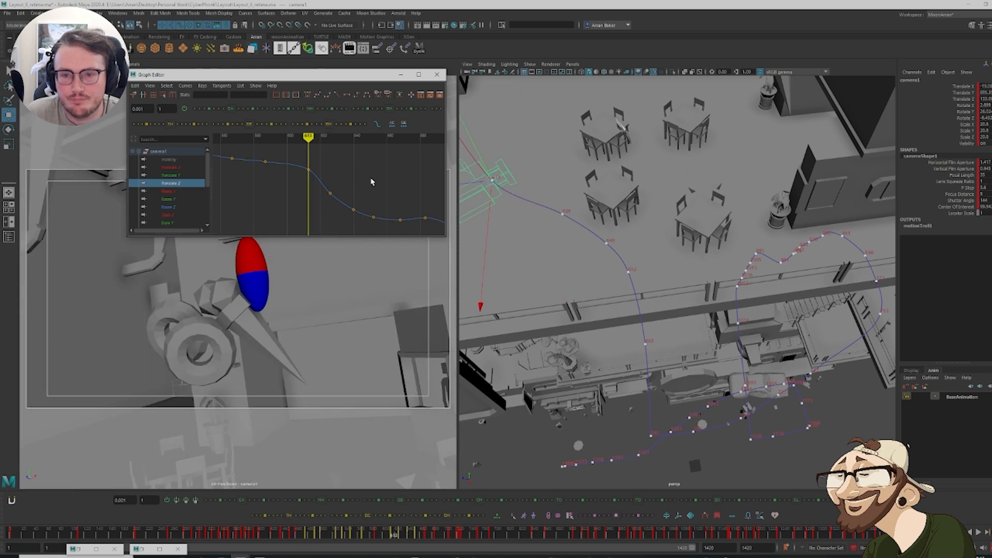
Lower camera1's Translate Z key at frame 613 to about 124
drag(296, 187, 318, 161)
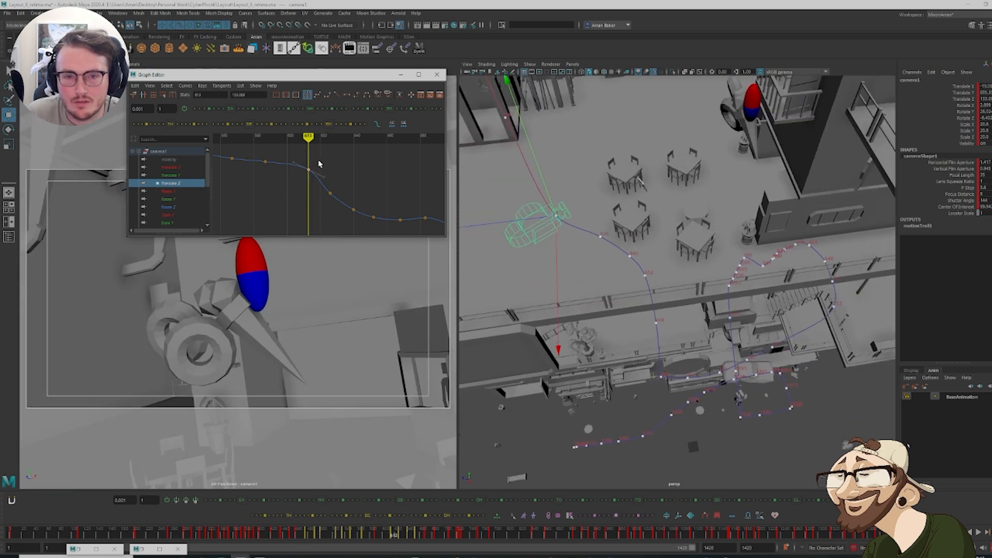
middle_drag(319, 159, 320, 167)
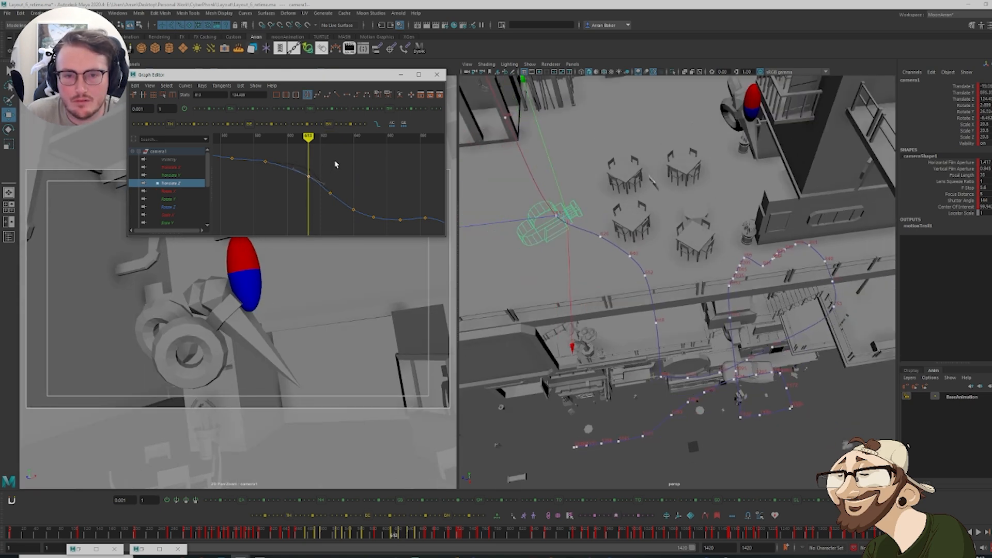
Blend camera1's three Translate Z keys between frames 613 and 668 into an even slope, raising the first to about 106
key(comma)
key(period)
key(period)
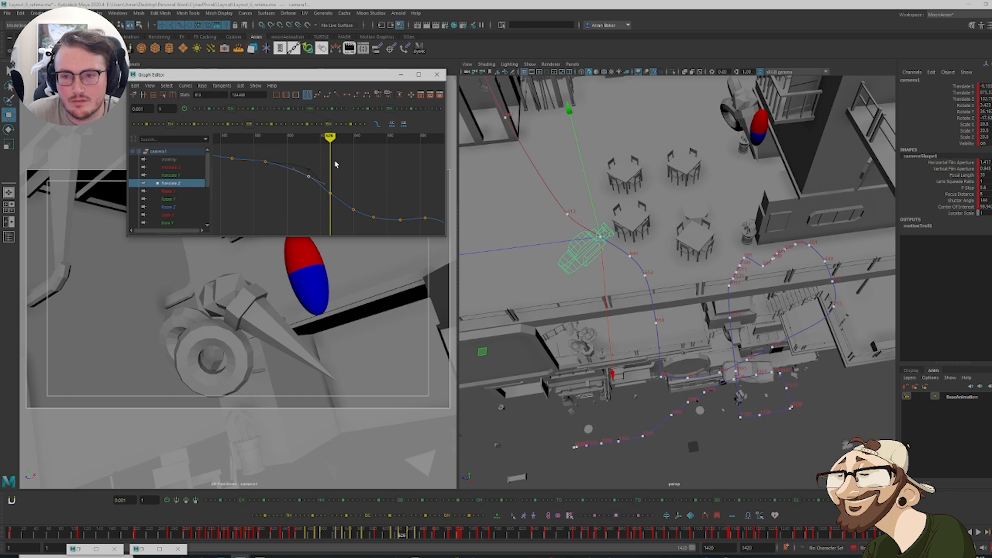
drag(314, 178, 388, 230)
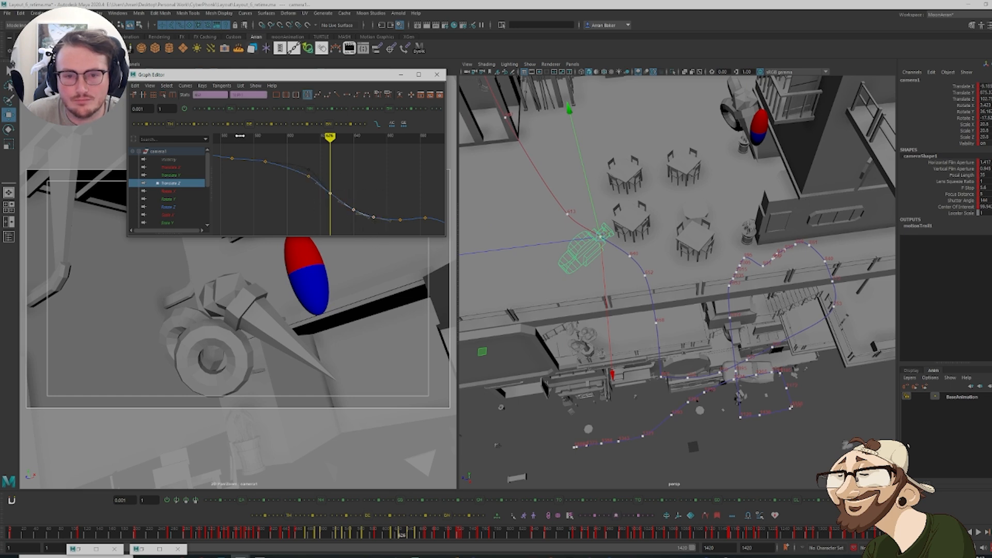
click(241, 109)
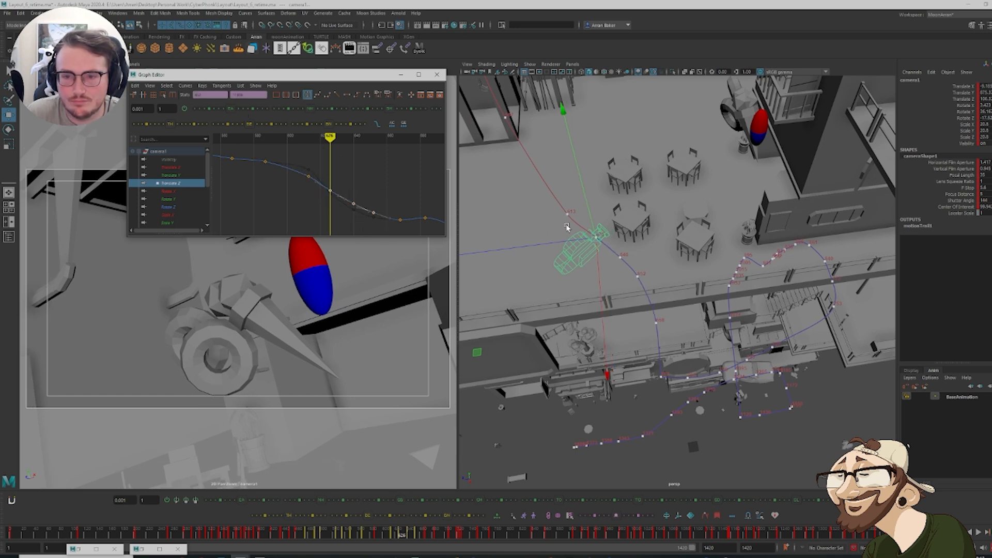
Blend camera1's Translate Z keys between frames 587 and 626 into an even slope, lowering frame 587 to about 136 and frame 613 to about 118
key(comma)
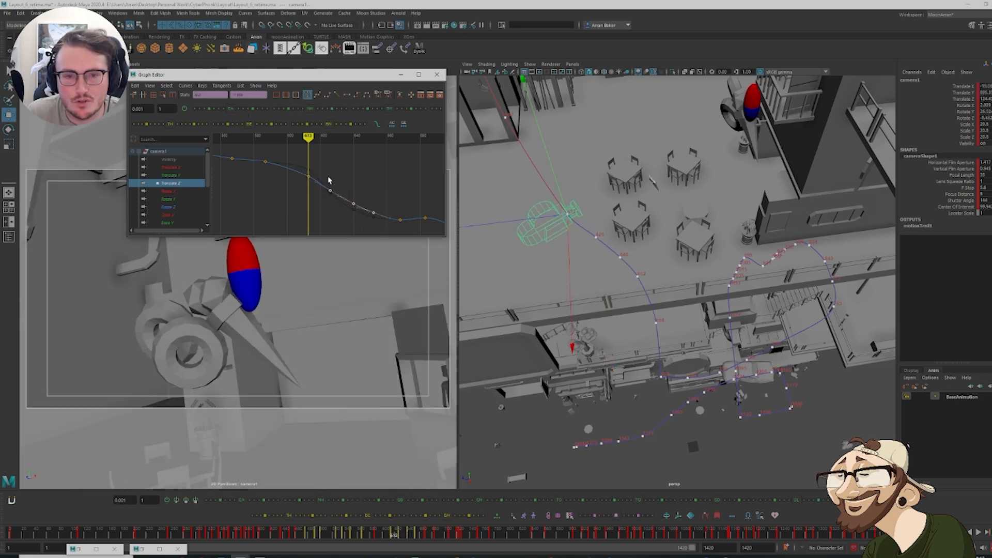
drag(313, 188, 265, 162)
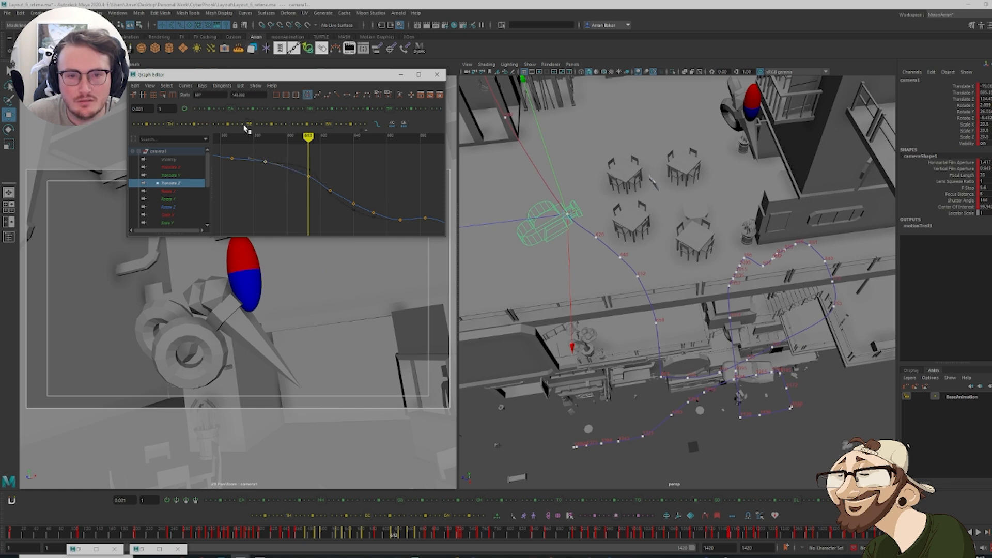
middle_drag(247, 129, 253, 134)
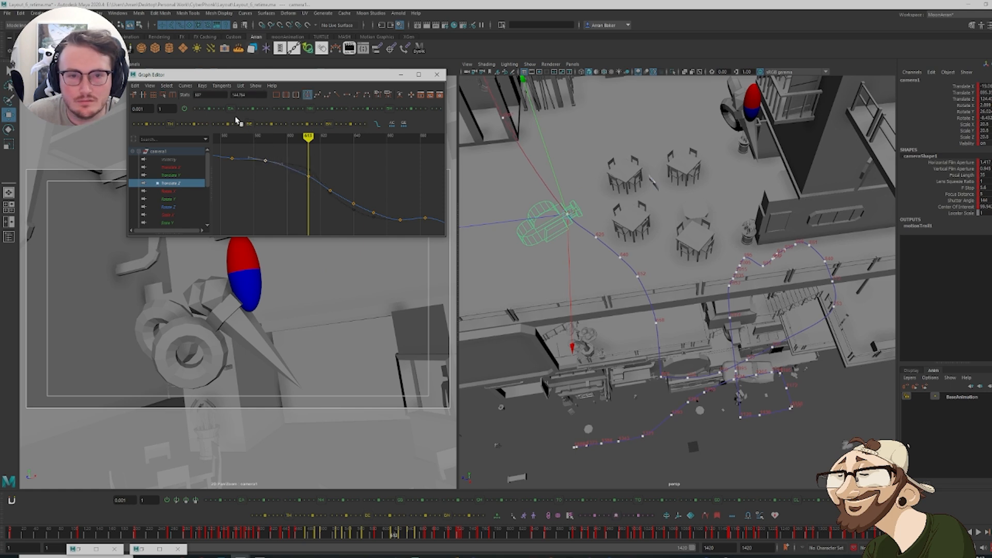
drag(232, 110, 228, 108)
drag(337, 208, 259, 156)
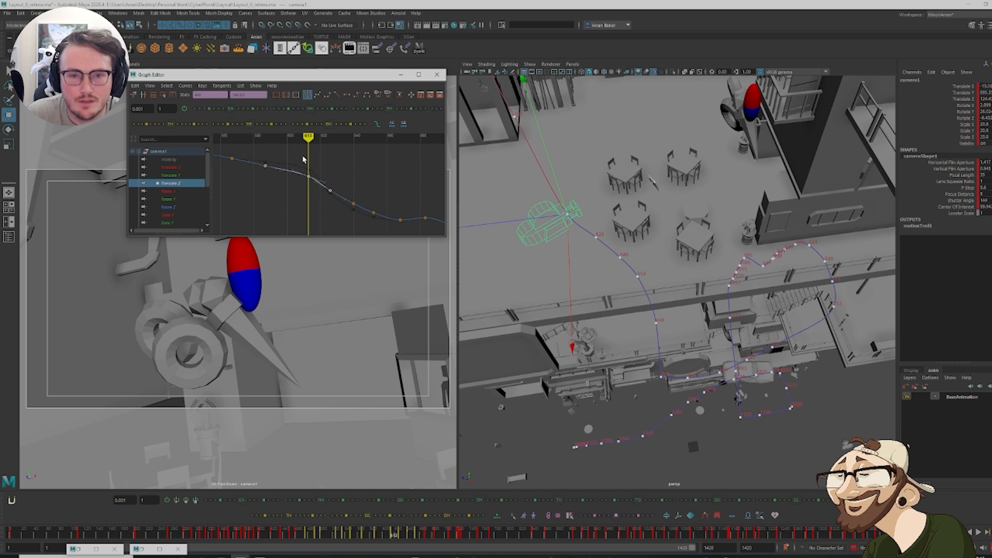
click(371, 185)
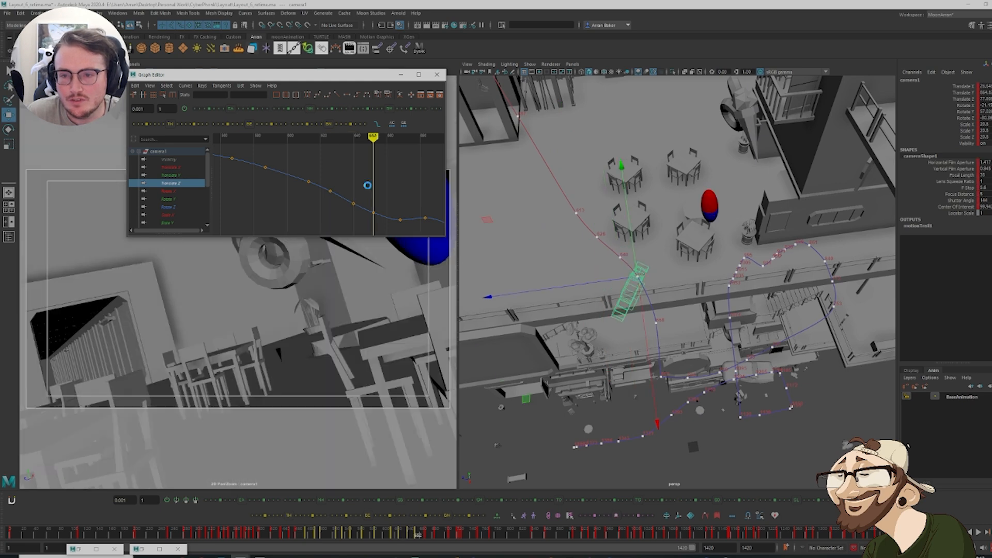
key(comma)
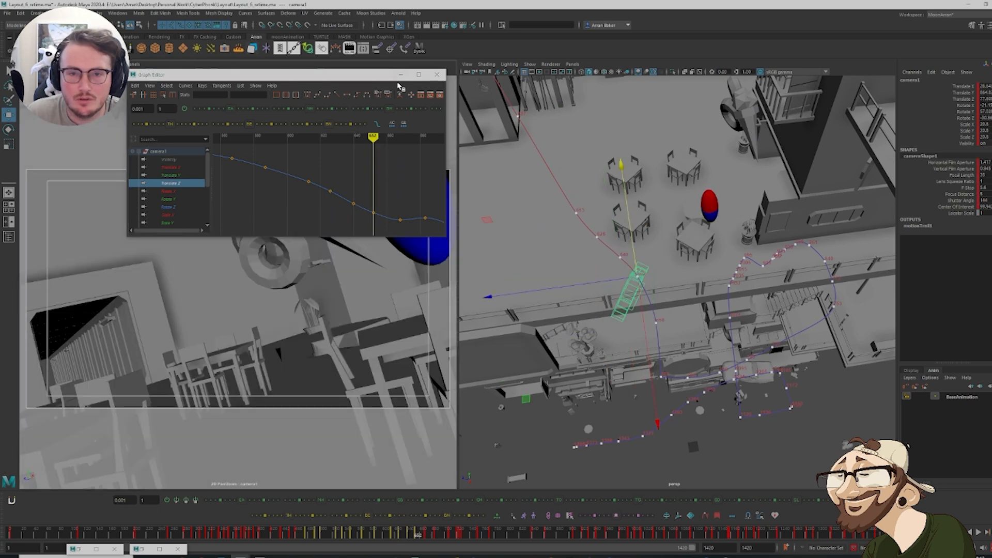
Display camera1's Rotate Y curve, clear the Graph Editor off the perspective view, and examine the camera's rotation at frame 652 from the side
click(180, 200)
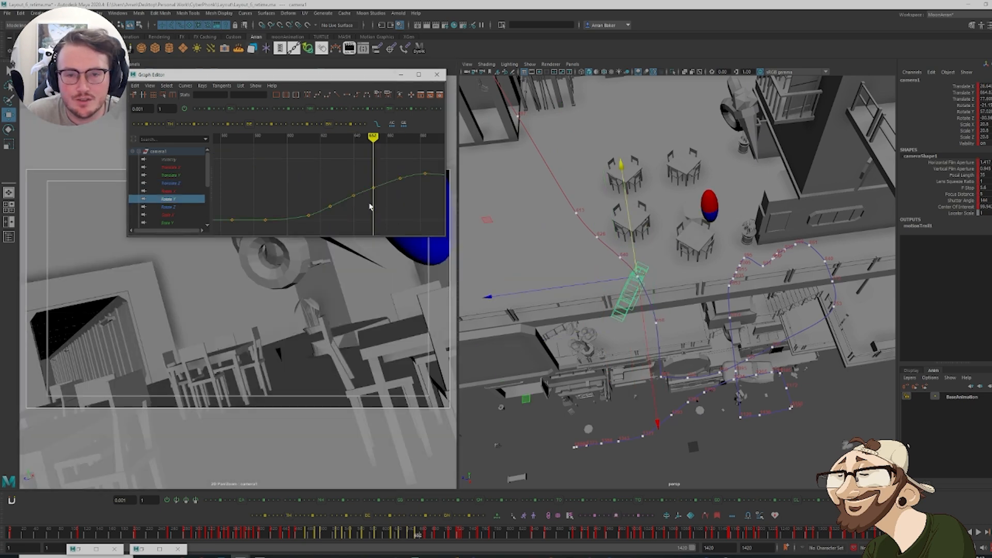
drag(369, 74, 223, 38)
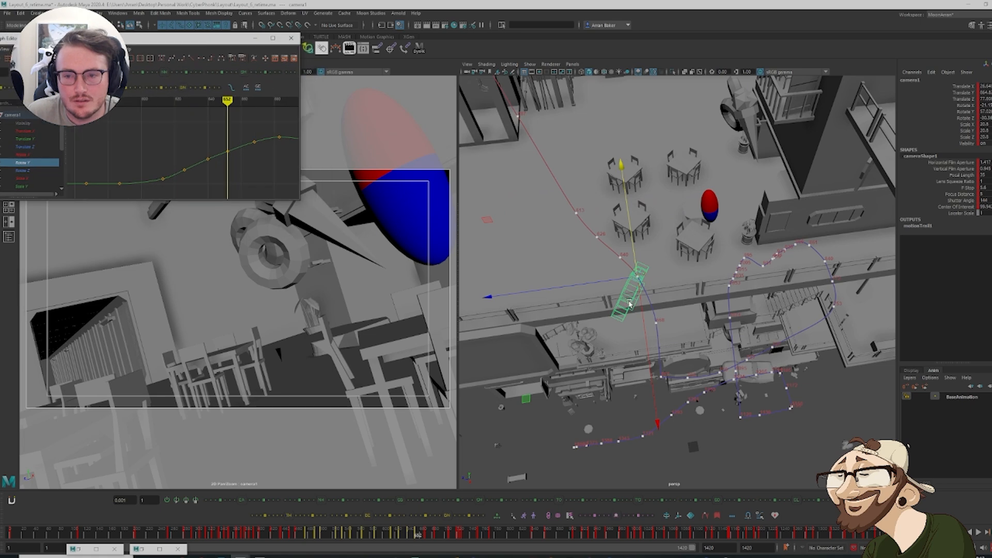
key(e)
drag(628, 425, 561, 426)
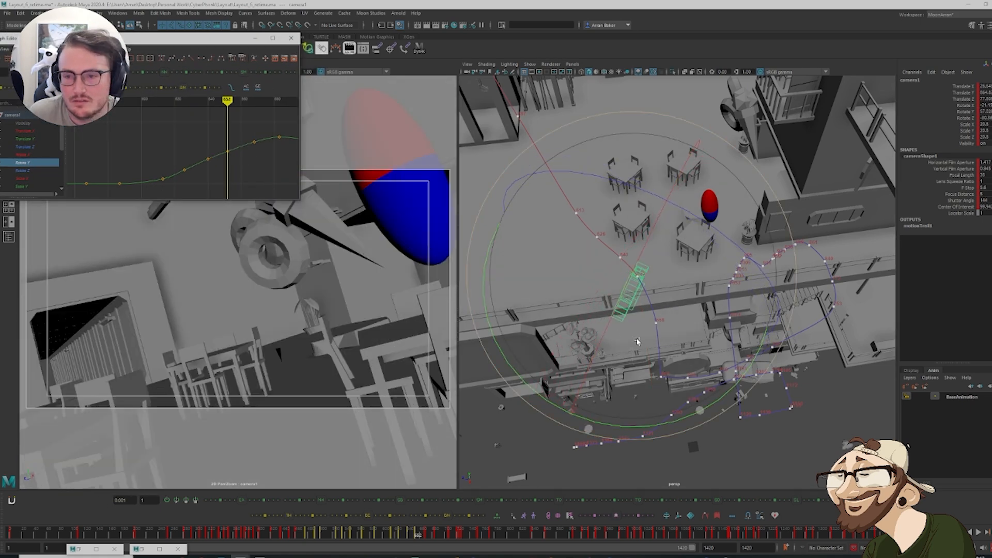
alt+drag(637, 341, 670, 303)
scroll(662, 304, up, 4)
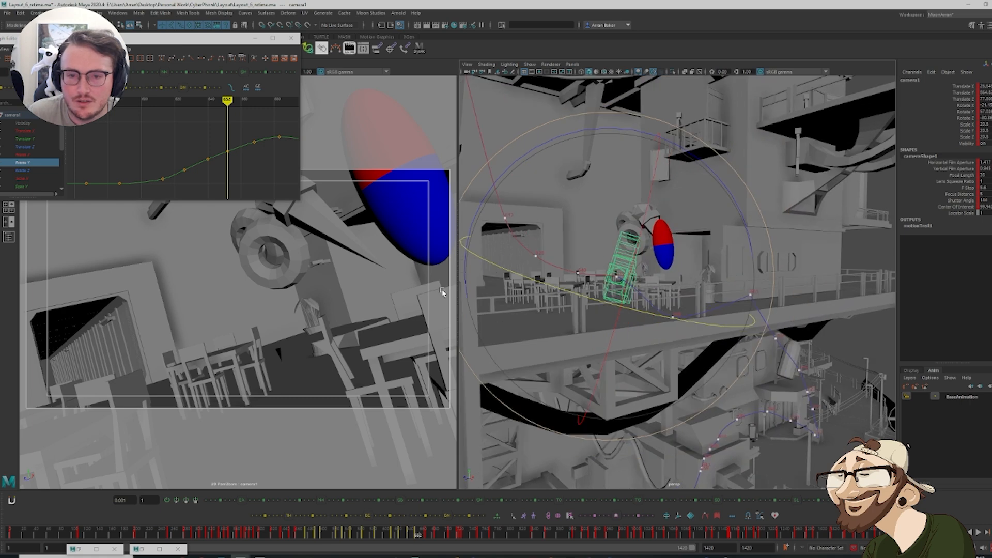
Smooth and slightly raise camera1's Rotate Z keys between frames 626 and 652, checking the framing at frames 613 and 626
click(31, 170)
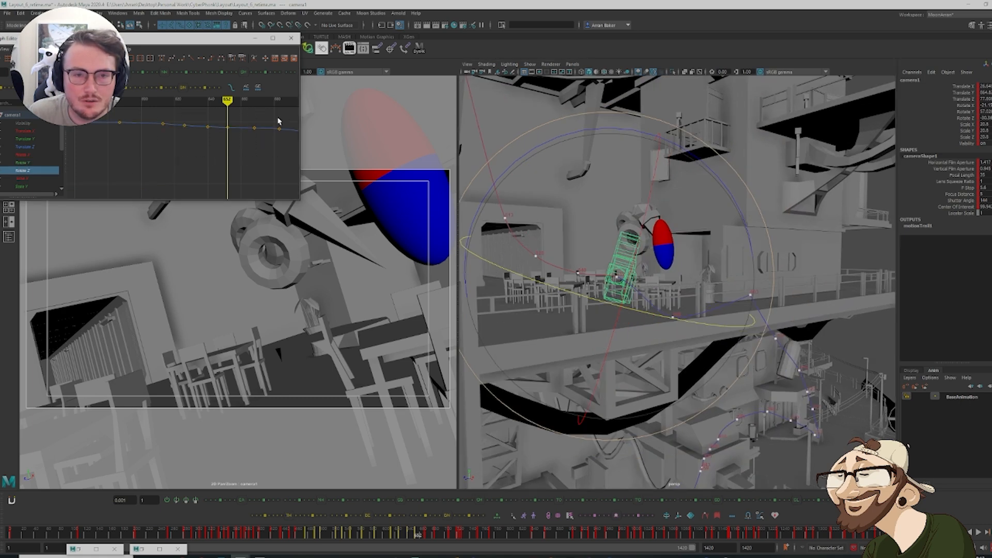
key(f)
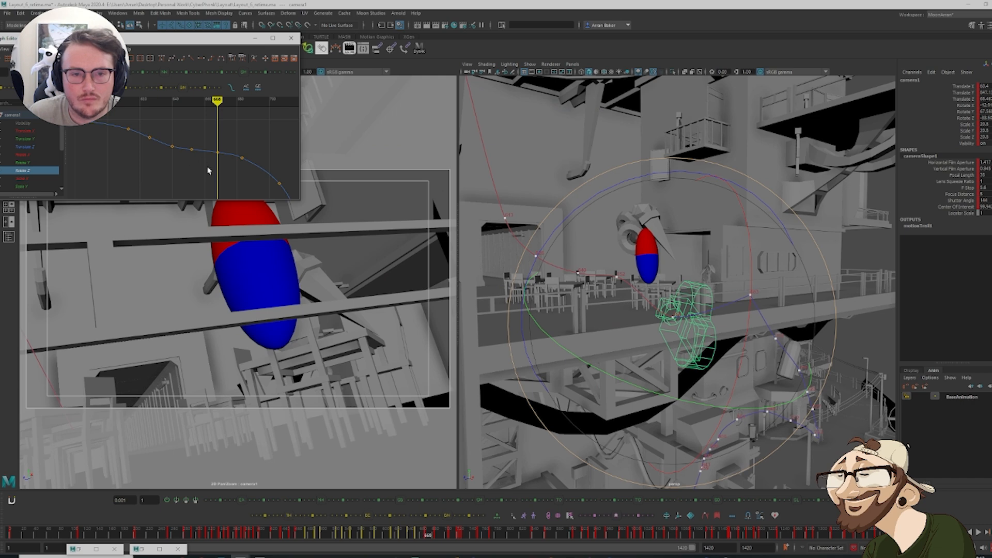
drag(201, 163, 142, 134)
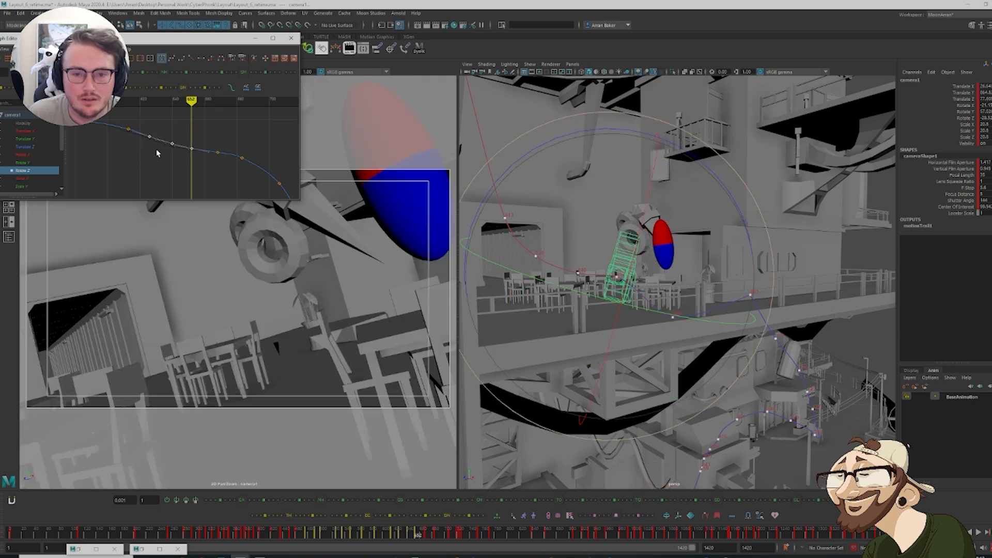
key(.)
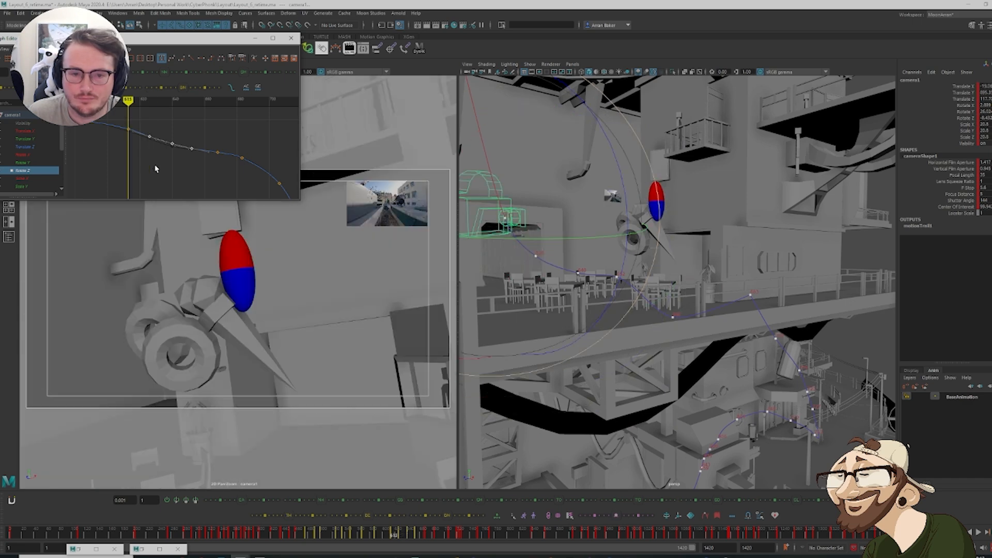
key(.)
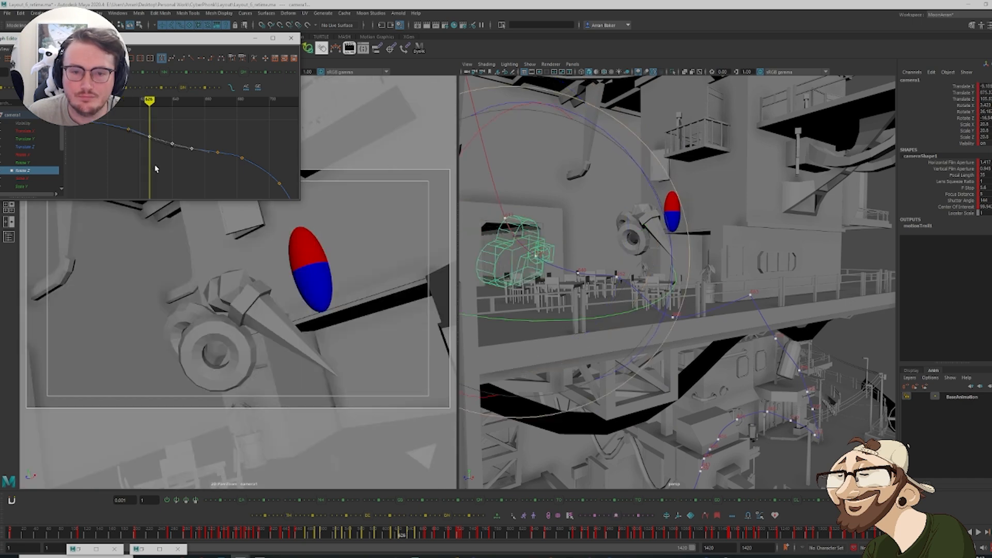
Examine camera1's Translate Z and Translate X curves against the framing at the keys between frames 567 and 652
click(28, 147)
drag(134, 168, 157, 152)
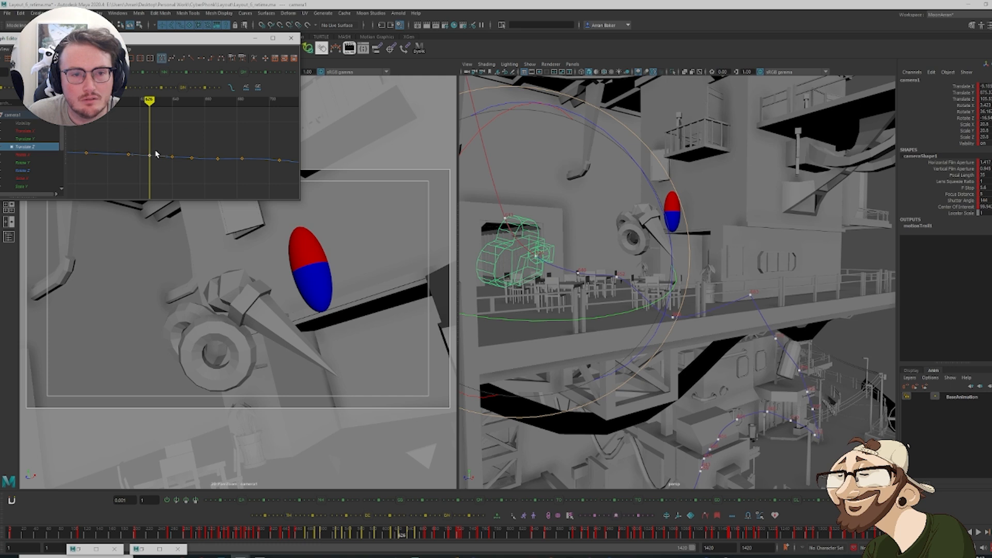
key(f)
key(w)
shift+middle_drag(196, 173, 215, 174)
click(48, 132)
scroll(215, 157, down, 8)
click(215, 179)
key(period)
key(period)
key(period)
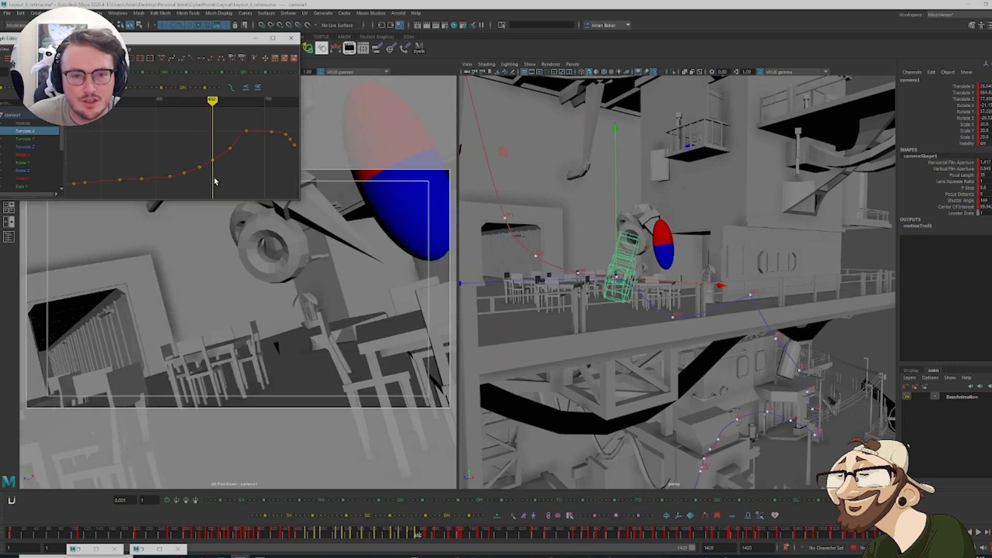
key(comma)
key(comma)
key(comma)
key(comma)
key(comma)
key(comma)
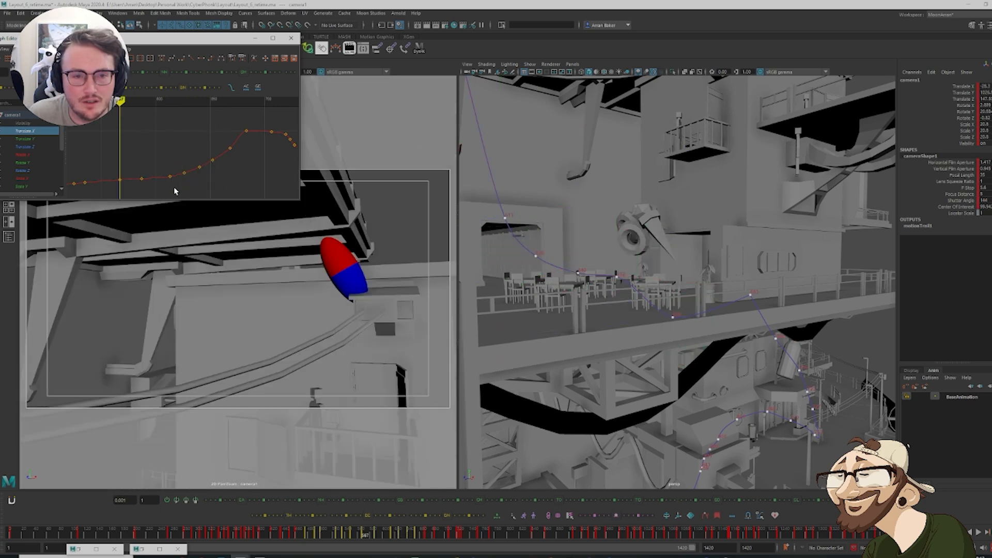
key(period)
key(period)
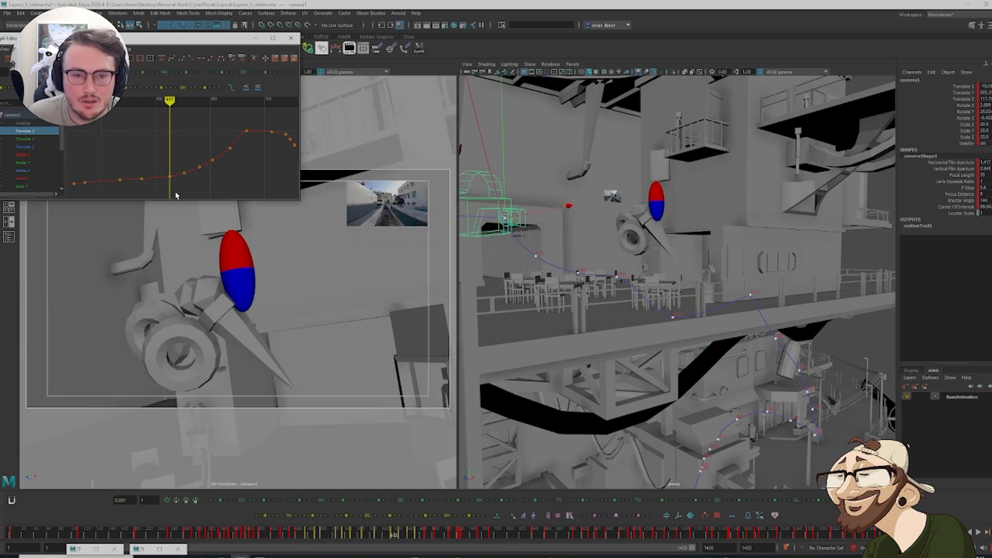
Raise camera1's Translate X key at frame 613 to about 11 and blend the keys through frame 652 into a steady slope
drag(160, 188, 176, 171)
shift+middle_drag(178, 157, 177, 152)
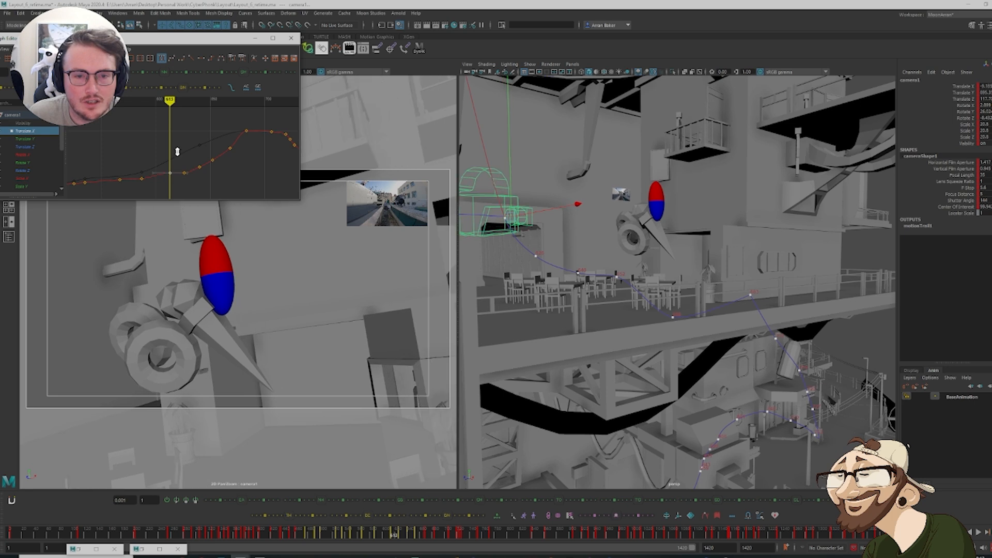
key(ctrl+z)
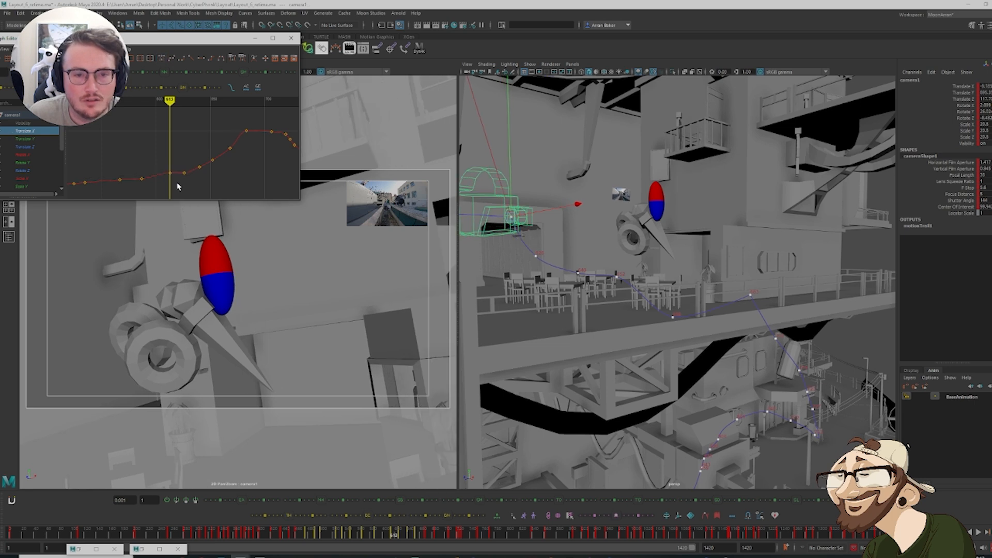
drag(165, 182, 218, 157)
drag(103, 87, 123, 88)
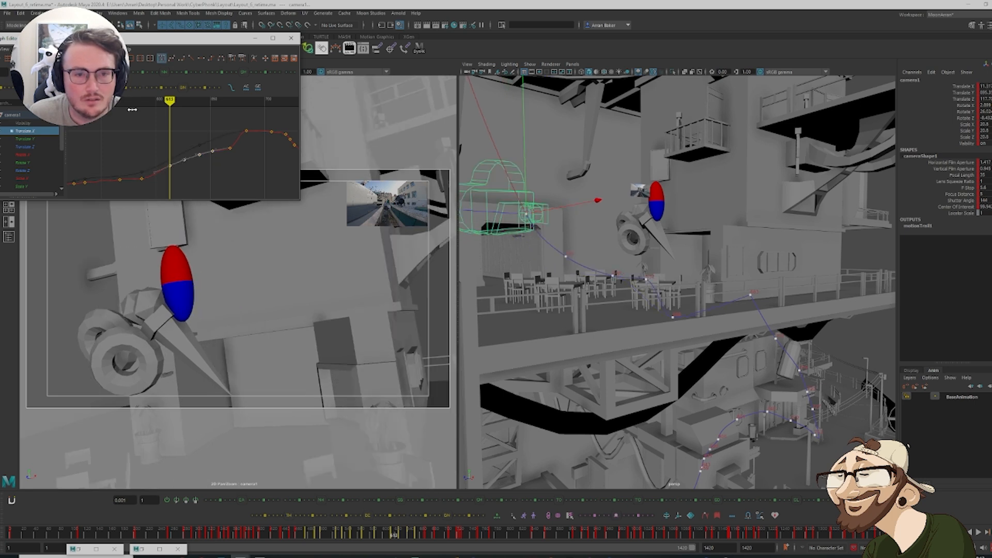
Step and scrub through the shot around frames 587 to 632 to check the camera's sideways drift and the sphere's framing
key(comma)
key(comma)
key(comma)
key(period)
key(period)
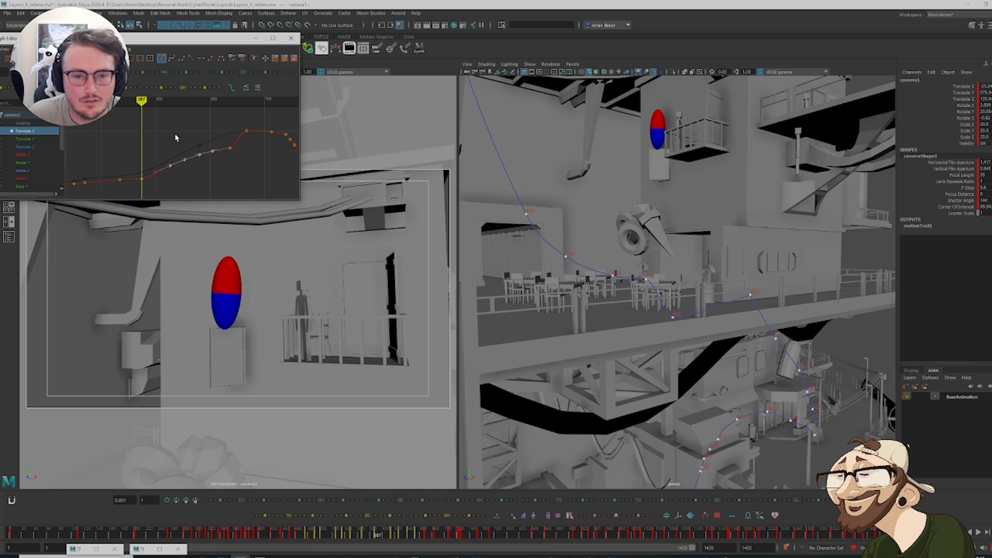
key(period)
key(comma)
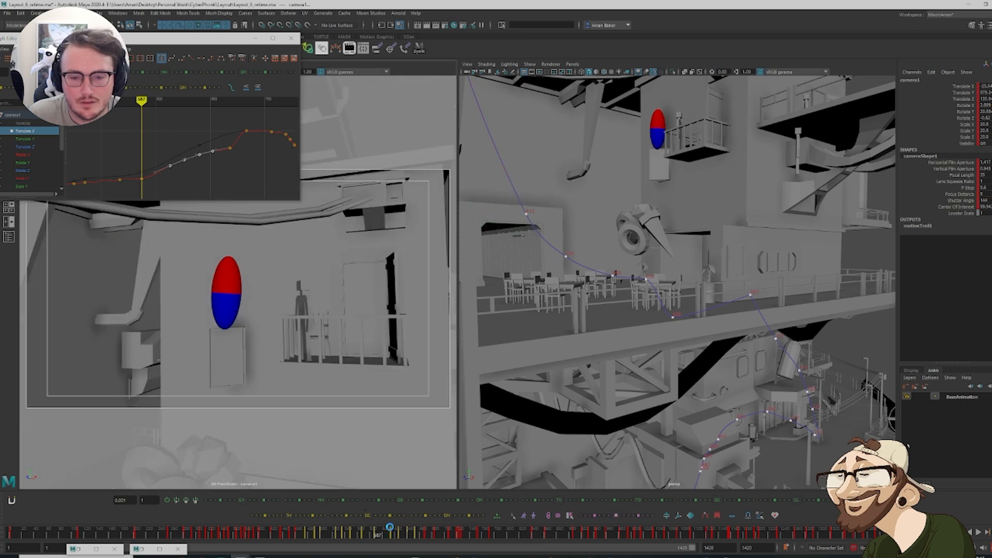
drag(375, 537, 403, 549)
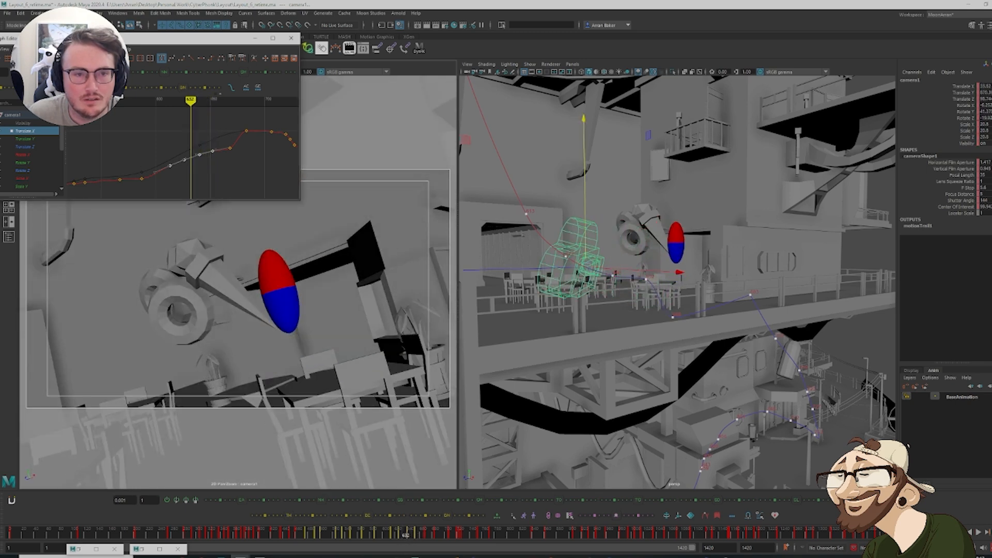
Blend camera1's four Translate X keys between frames 613 and 652 further, raising frame 613 and flattening the rest, and review the motion
drag(103, 87, 122, 88)
click(373, 537)
key(alt+v)
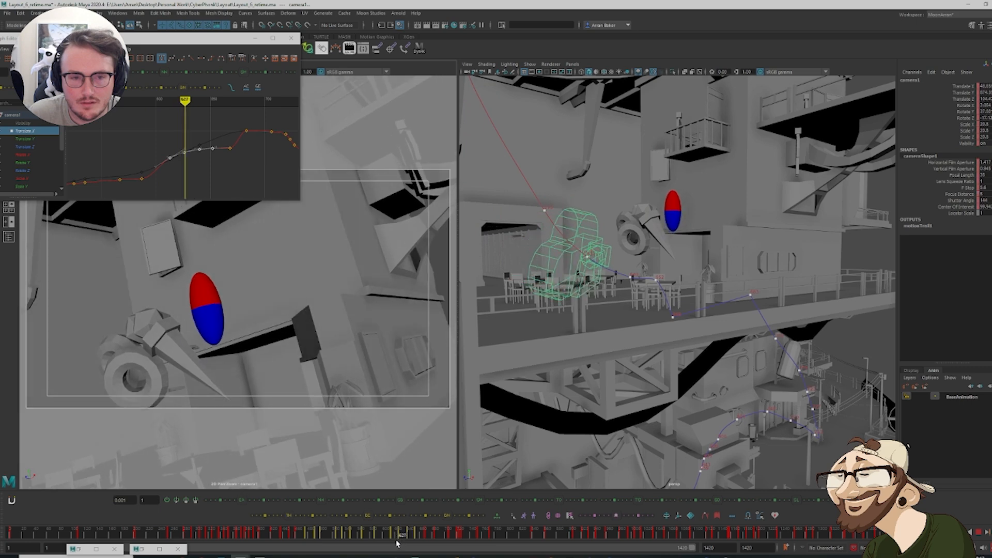
drag(396, 542, 374, 541)
click(232, 186)
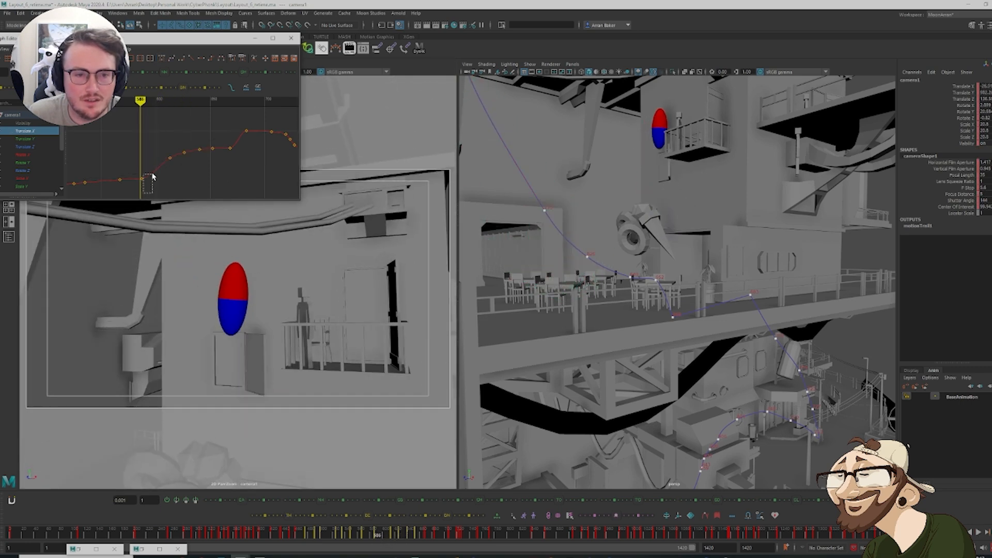
Raise camera1's Translate X key at frame 587, lower the frame 613 key slightly, and scrub the shot to check the motion
drag(152, 174, 153, 173)
middle_drag(162, 177, 162, 179)
key(ctrl+z)
click(173, 186)
drag(140, 188, 149, 169)
middle_drag(152, 164, 154, 157)
click(158, 154)
drag(162, 153, 173, 163)
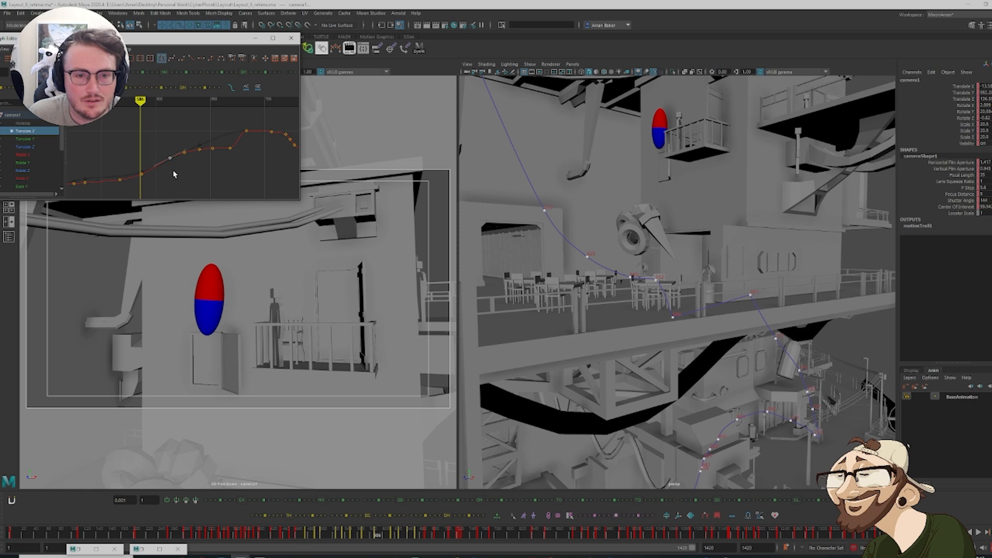
click(184, 194)
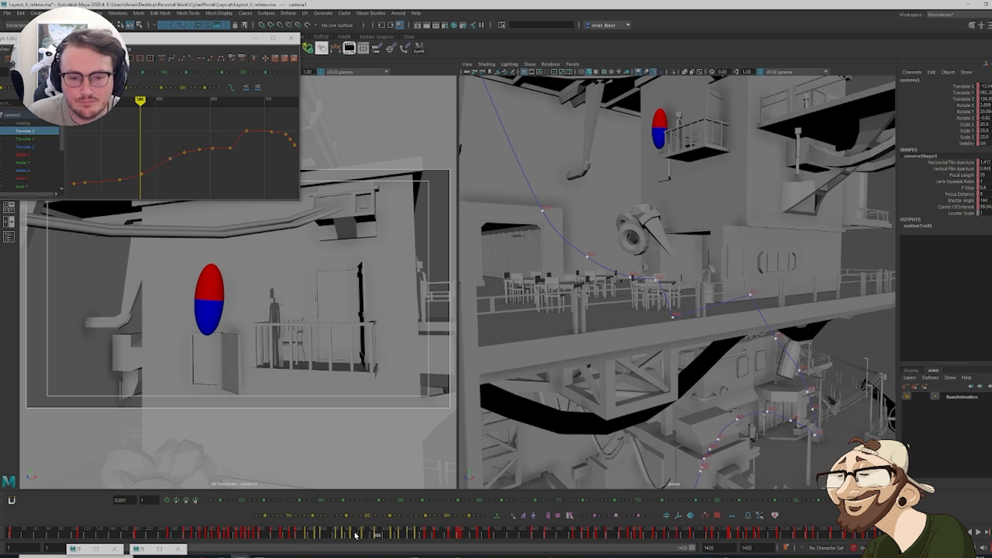
click(365, 536)
drag(364, 536, 417, 548)
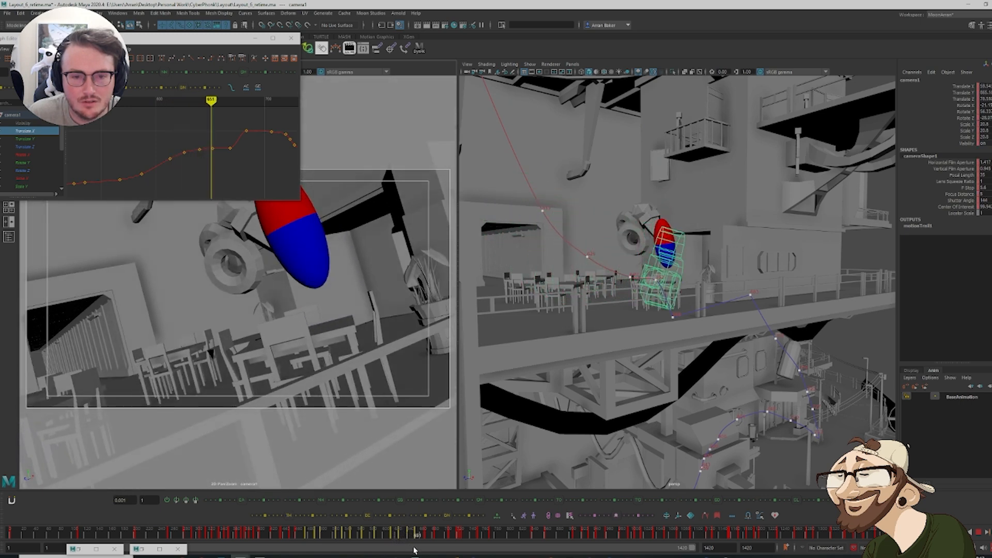
Blend camera1's Translate Z keys between frames 587 and 652 into a smooth descent, lowering frame 613 to about 87, and check the earlier keys
click(35, 147)
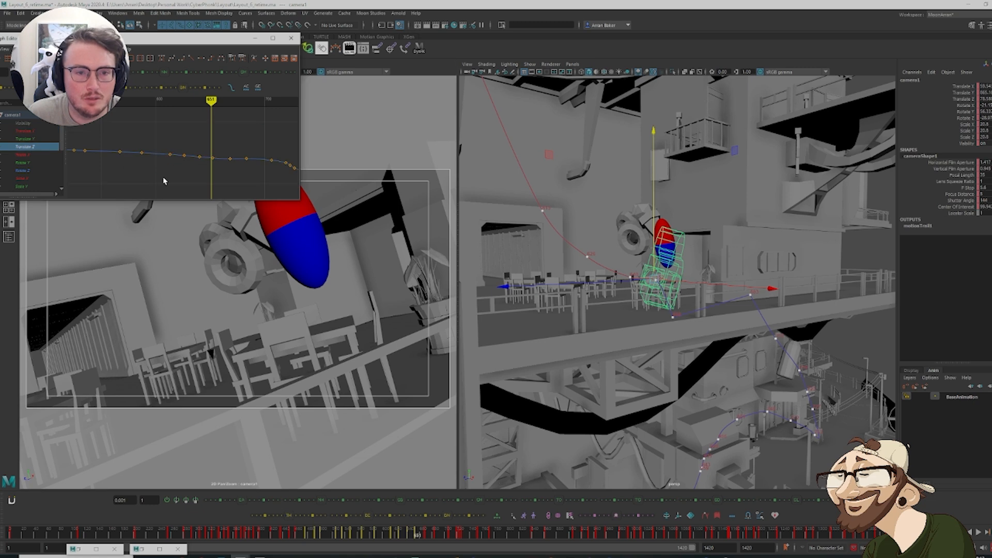
key(f)
key(period)
key(period)
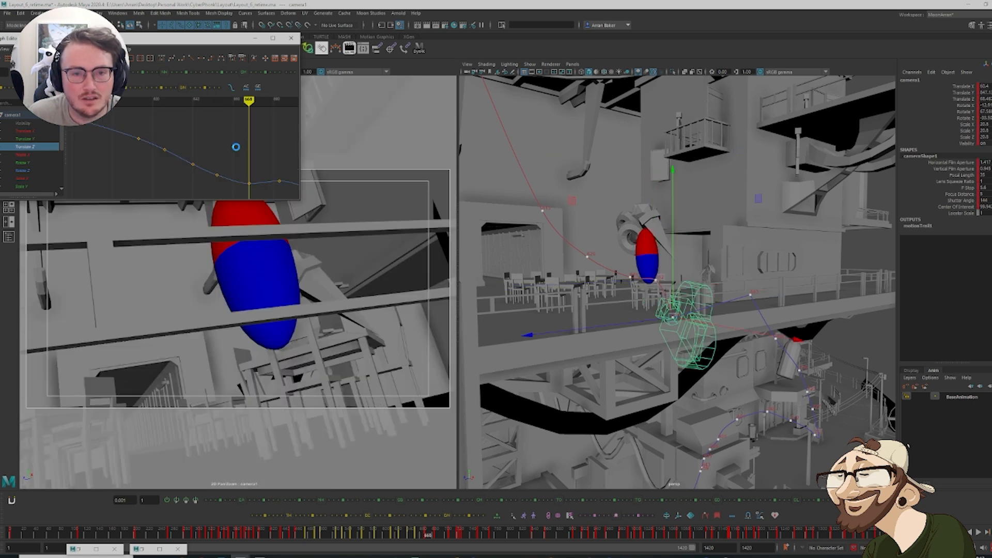
drag(225, 189, 119, 120)
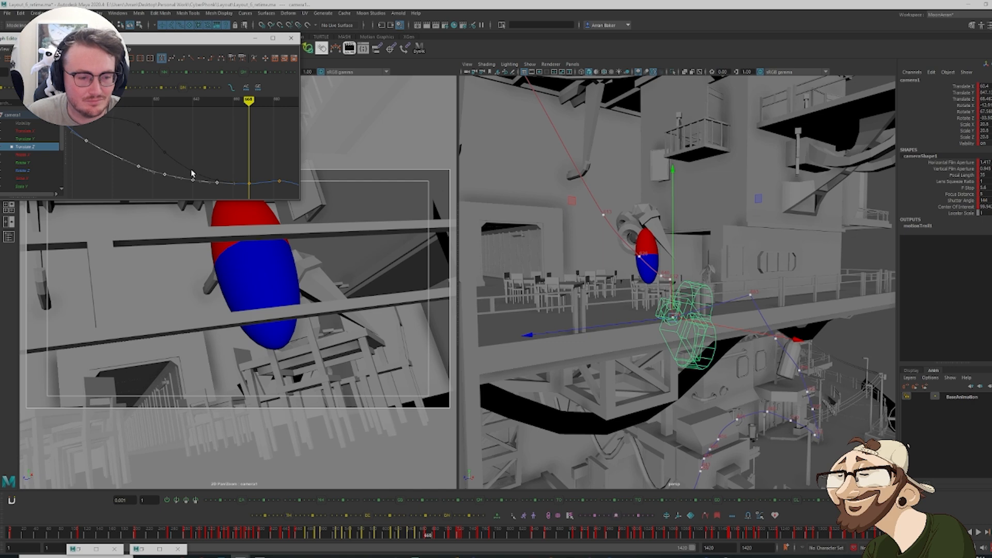
key(comma)
key(comma)
key(comma)
key(comma)
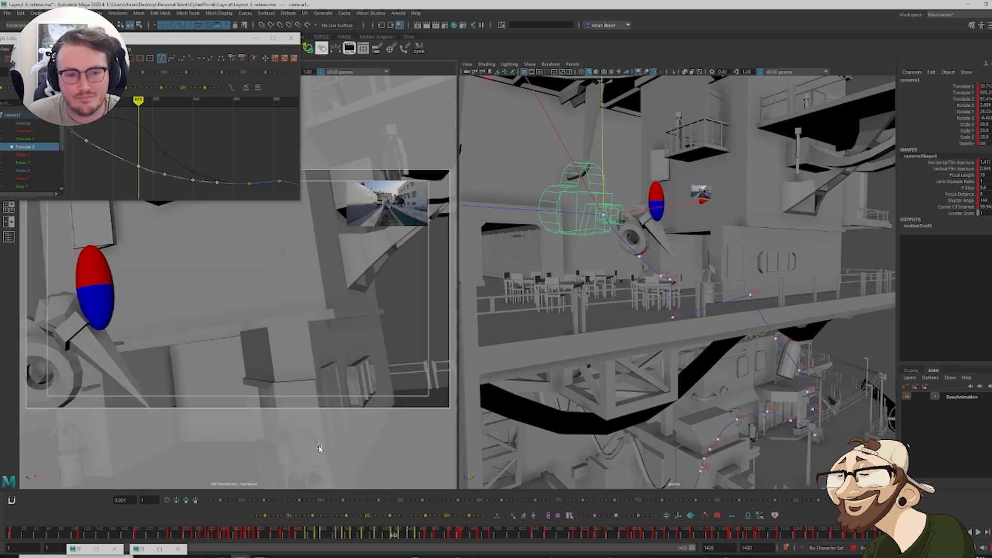
key(comma)
scroll(187, 157, down, 2)
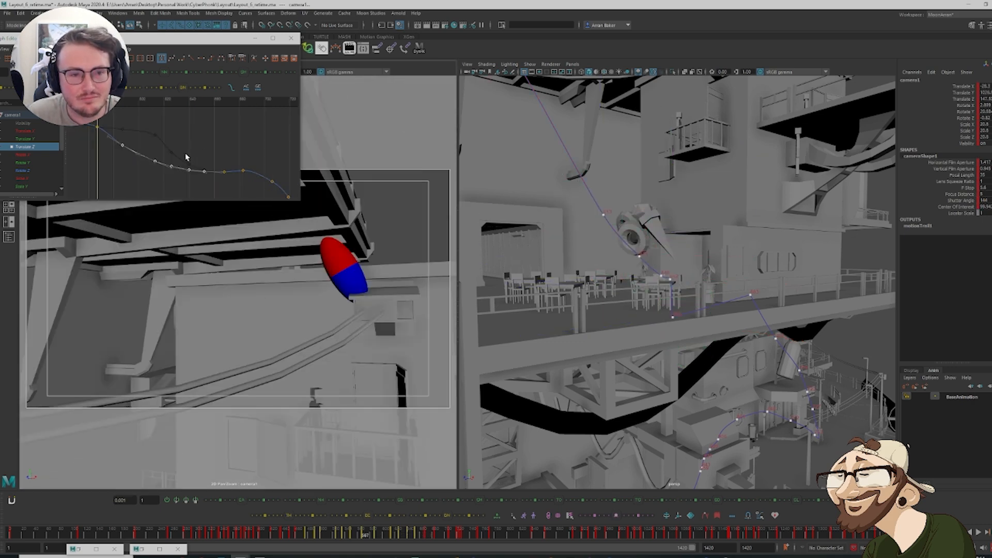
Lower camera1's Translate Z key at frame 567 to about 141 and scrub the shot to check the motion
click(90, 151)
alt+middle_drag(100, 154, 142, 165)
drag(133, 156, 147, 133)
shift+middle_drag(147, 129, 147, 132)
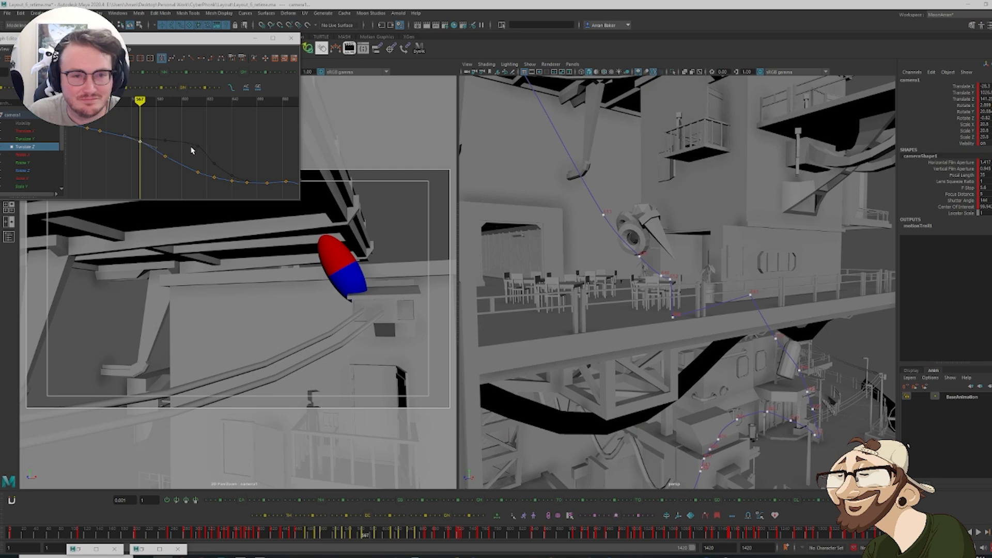
click(191, 151)
key(comma)
key(period)
key(period)
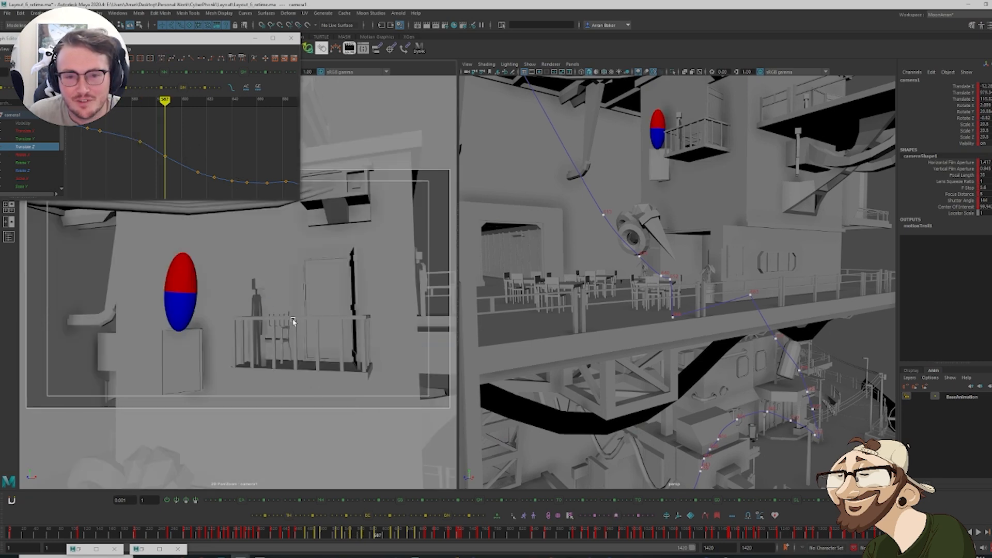
drag(357, 537, 408, 557)
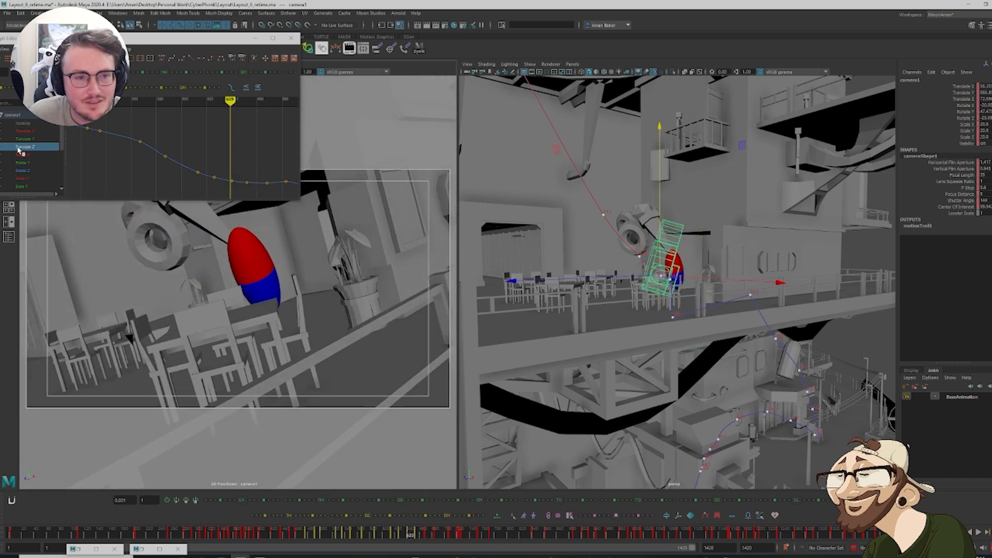
Blend camera1's four Translate Y keys between frames 613 and 652 so they ease smoothly down into the key at frame 668
click(21, 140)
key(comma)
key(comma)
key(comma)
key(period)
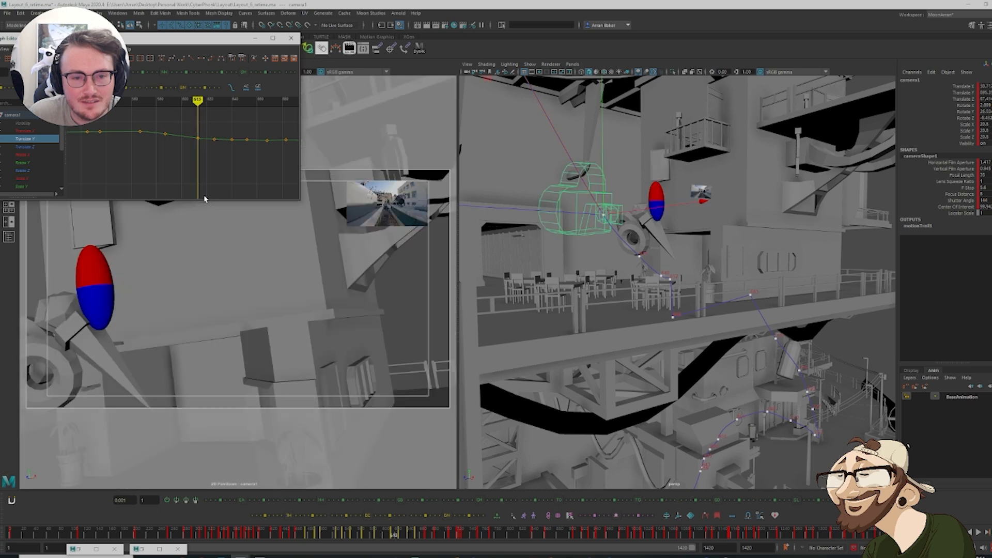
scroll(253, 135, up, 3)
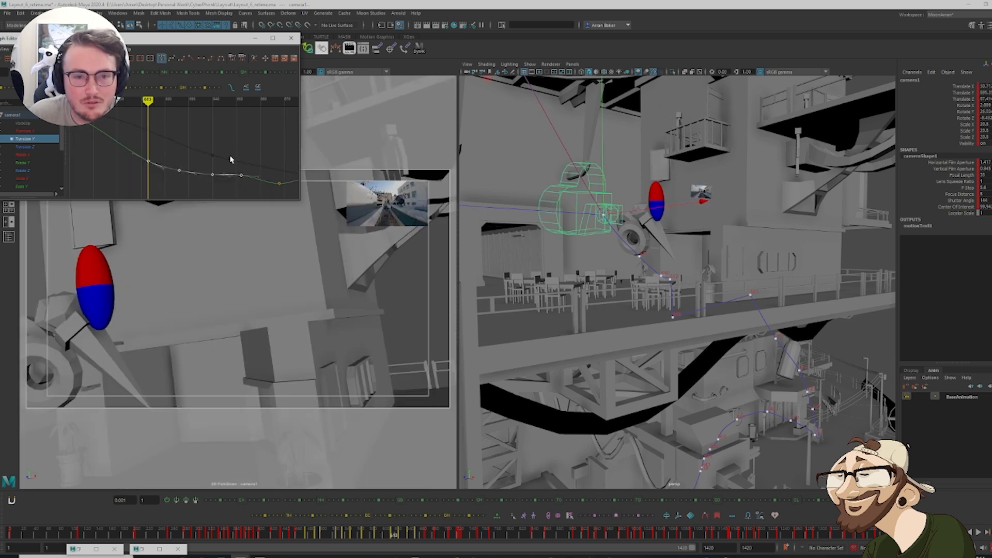
key(period)
key(period)
key(period)
key(period)
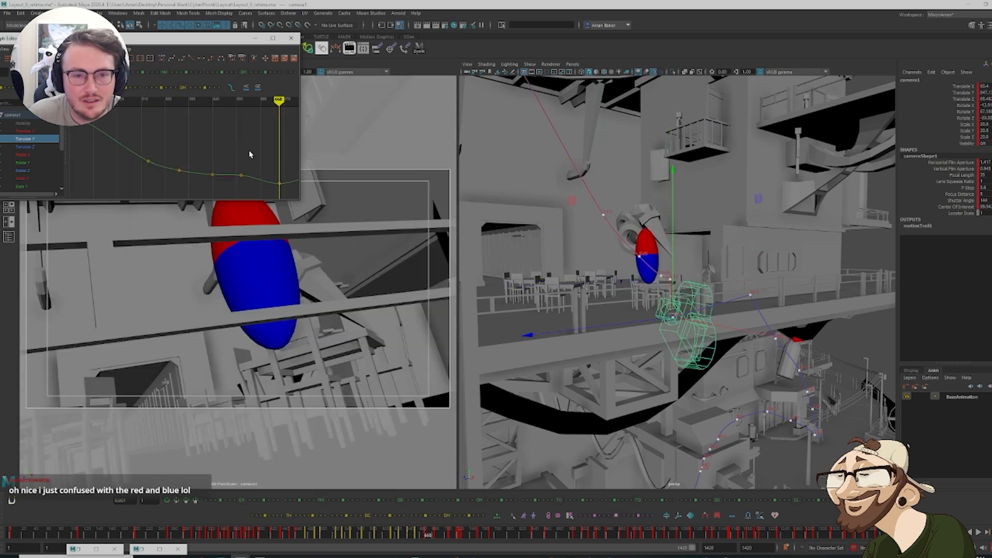
drag(249, 152, 140, 192)
key(ctrl+z)
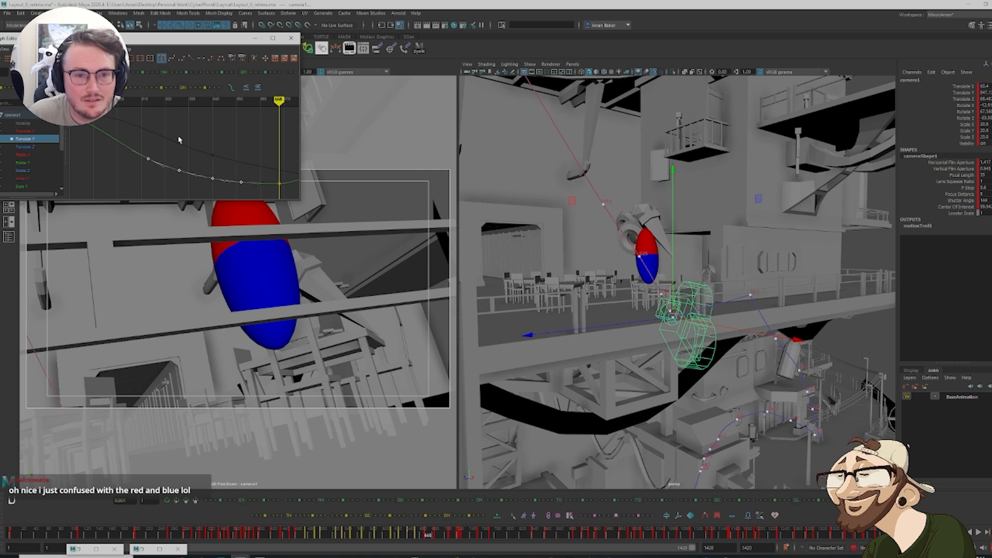
Lower camera1's Translate Y keys between frames 613 and 652 further, bringing frame 613 to about 876, and step through the neighbouring keys
key(comma)
key(comma)
key(comma)
key(comma)
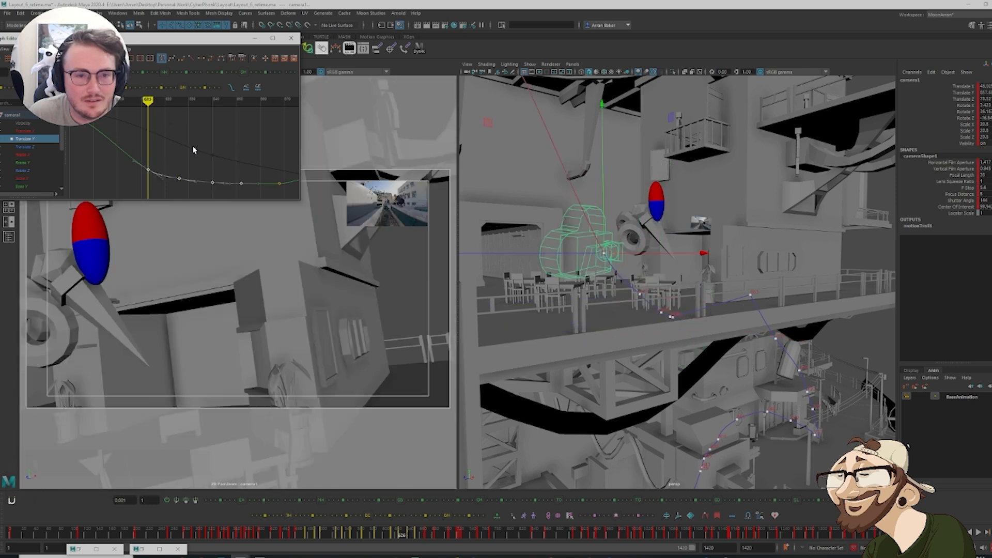
key(comma)
key(period)
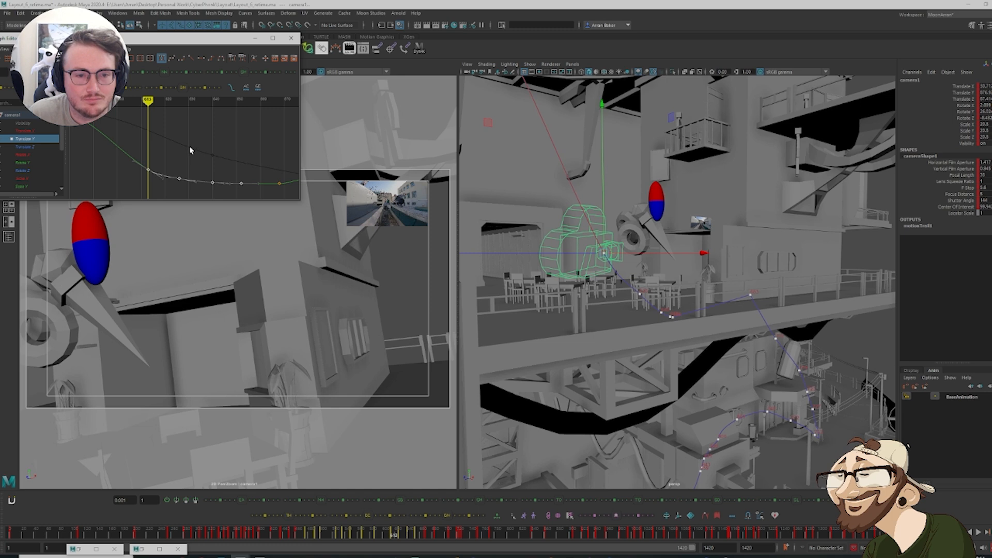
click(191, 140)
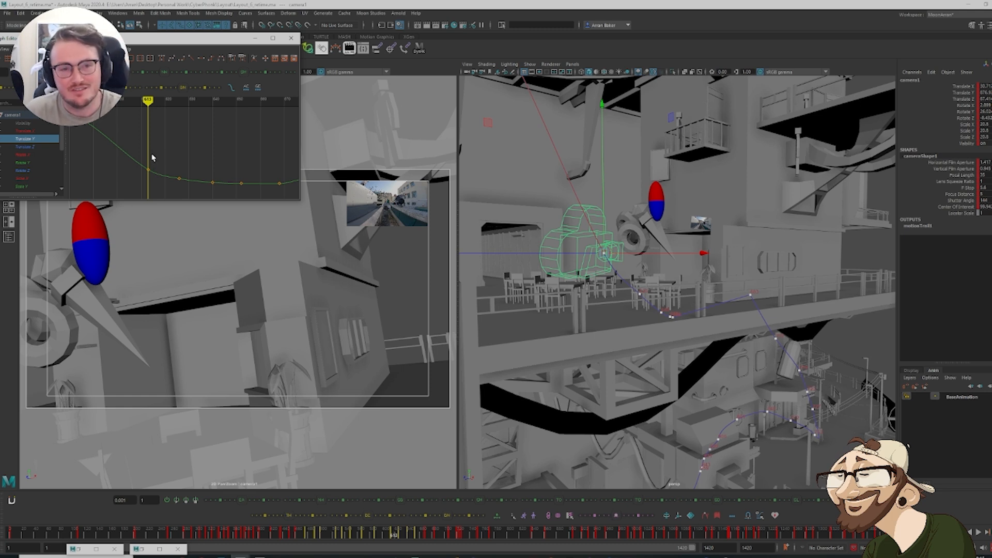
alt+middle_drag(158, 143, 198, 146)
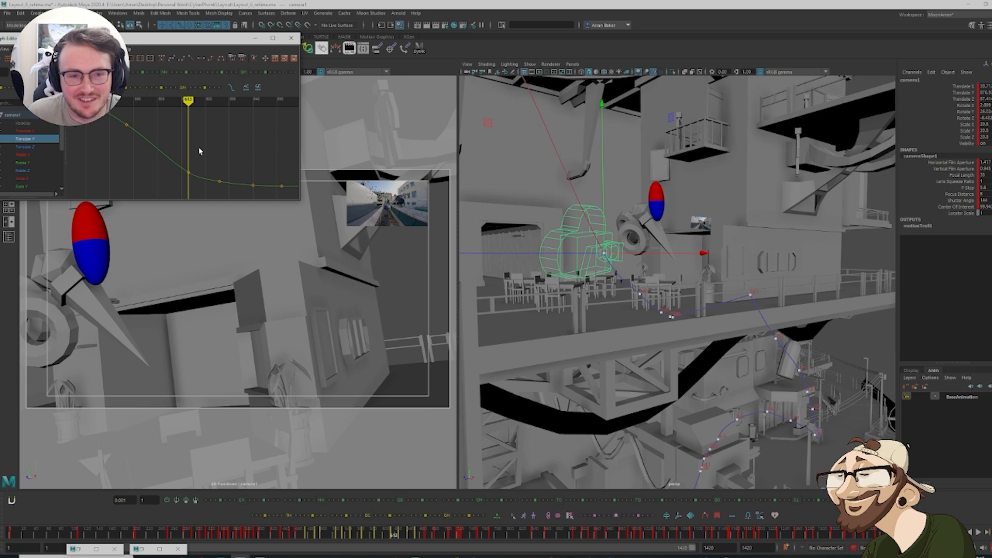
key(comma)
key(comma)
key(period)
key(period)
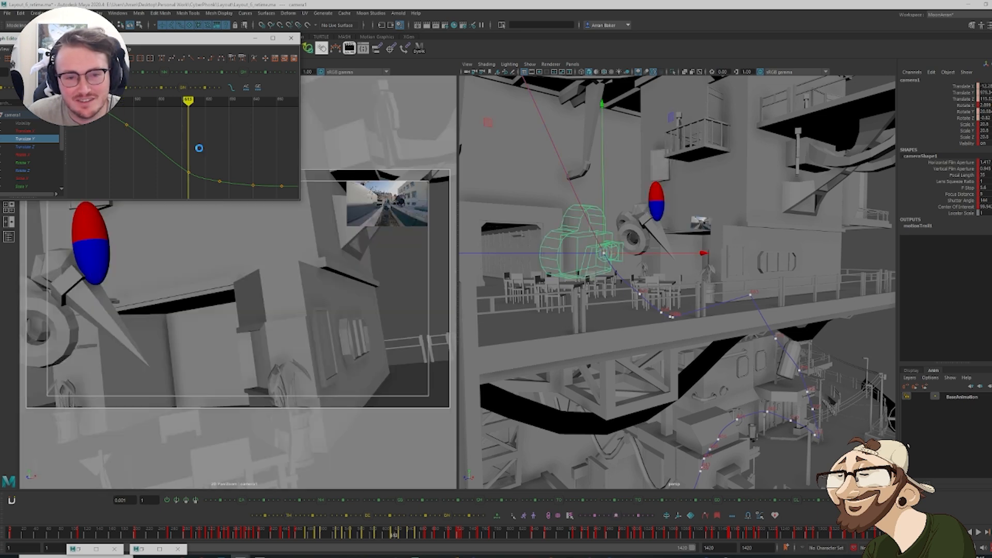
Raise camera1's Rotate Y key at frame 613 to about 38.7 to bring the sphere further into the frame, and check the neighbouring keys
click(33, 163)
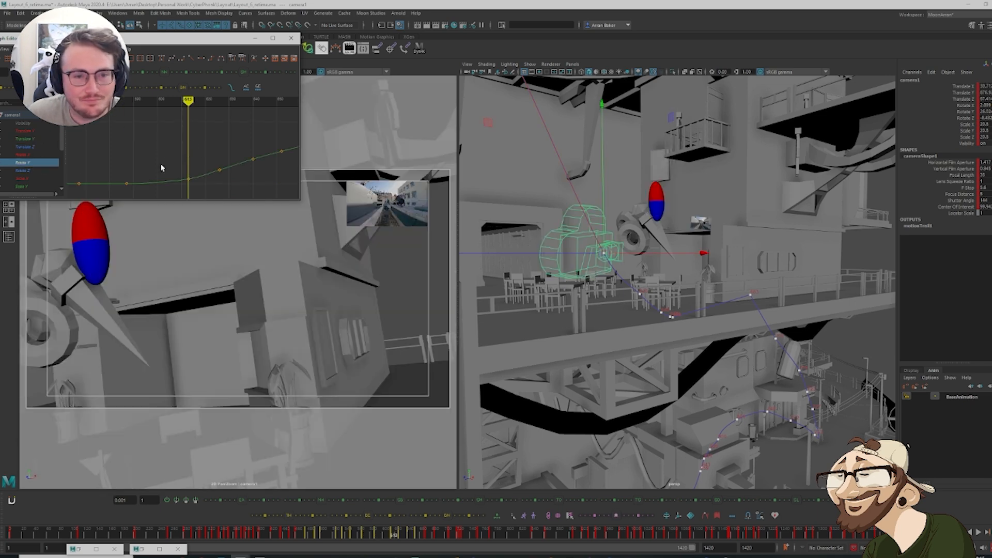
alt+right_drag(199, 194, 220, 150)
middle_drag(209, 142, 203, 84)
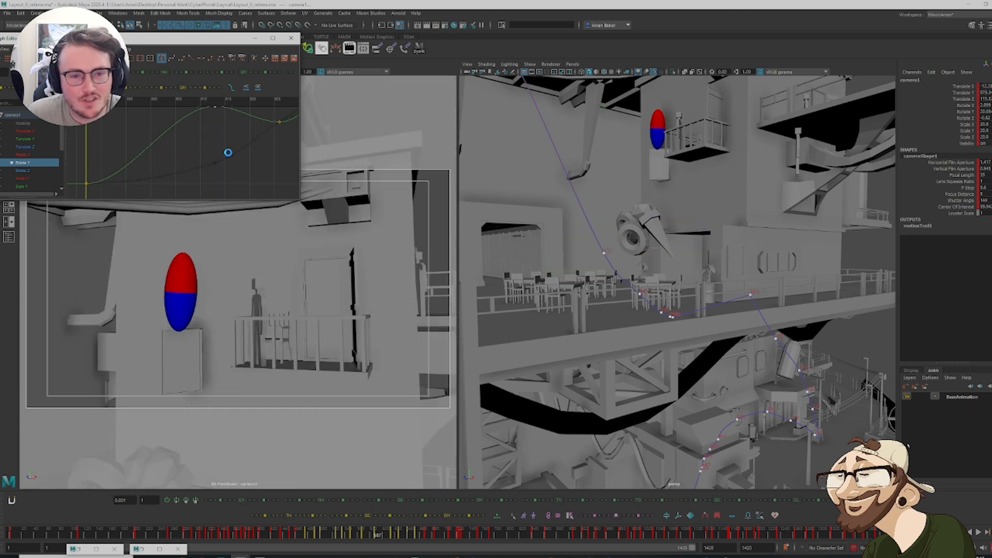
key(.)
key(.)
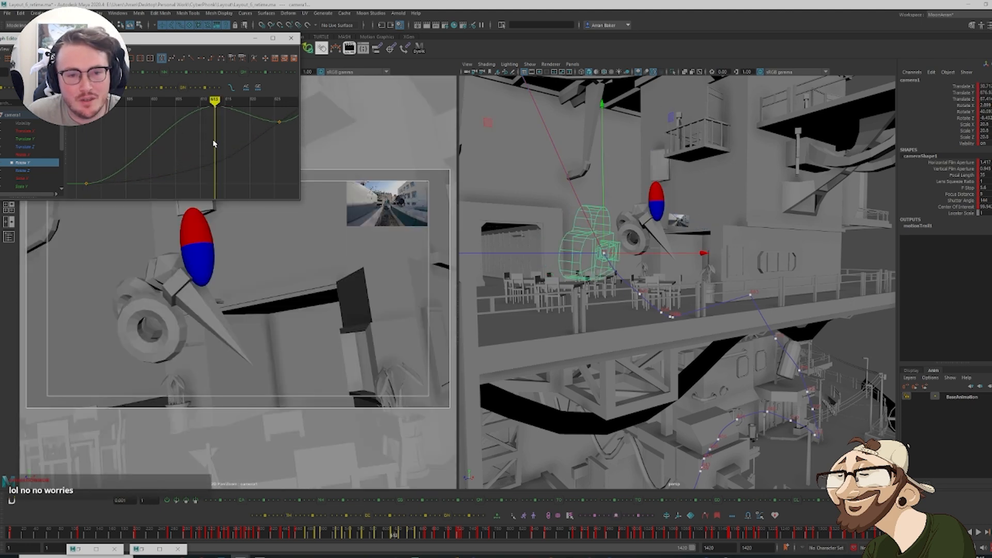
middle_drag(216, 133, 217, 149)
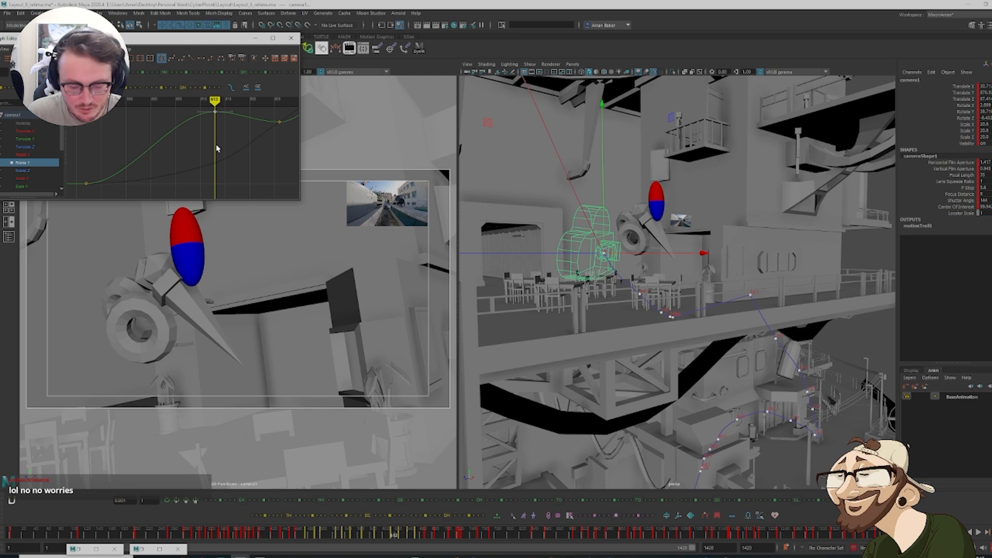
key(period)
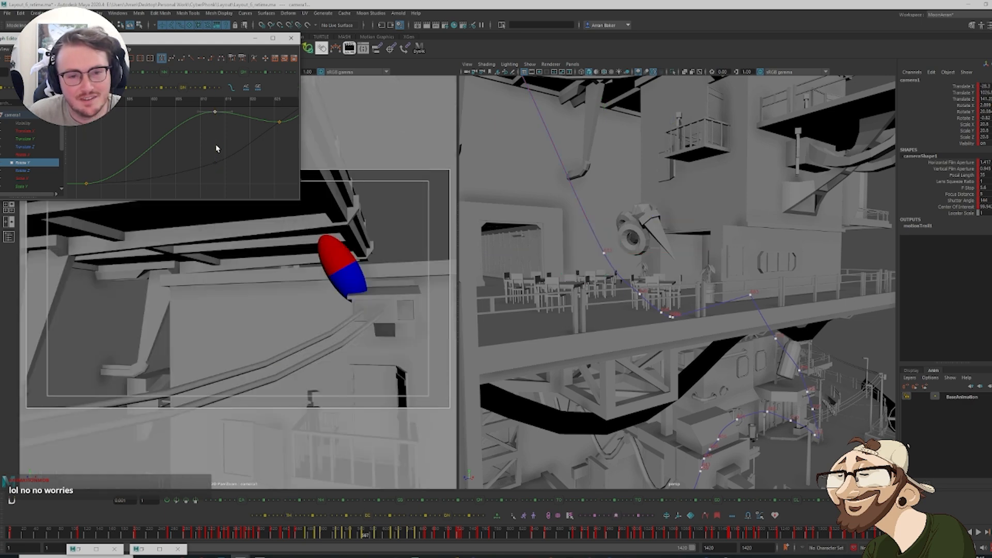
key(comma)
key(period)
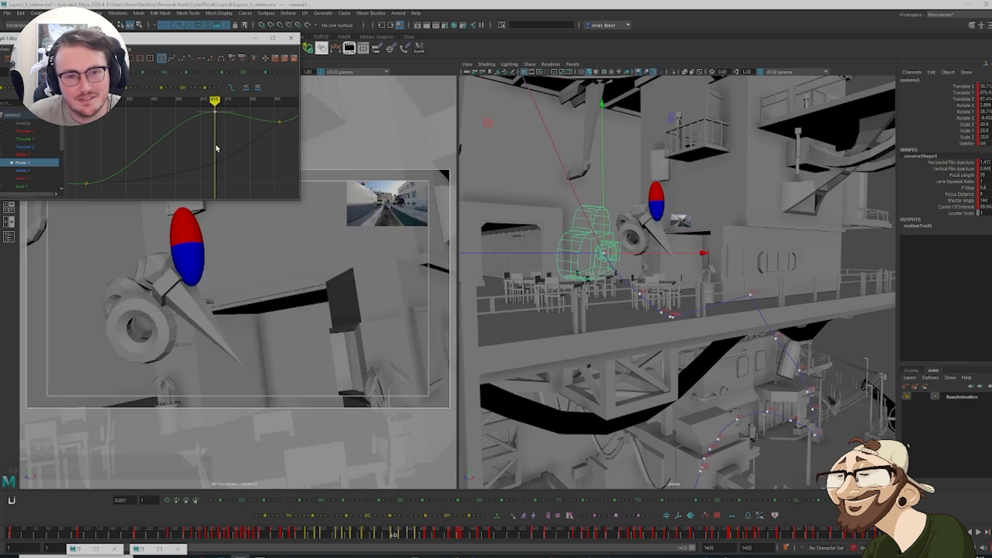
Blend camera1's Rotate Y keys between frames 626 and 668 upward into a smooth rise from the frame 613 key
mouse_move(250, 143)
alt+middle_down()
mouse_move(206, 201)
mouse_move(215, 180)
alt+middle_up()
scroll(212, 190, down, 8)
key(period)
key(period)
key(period)
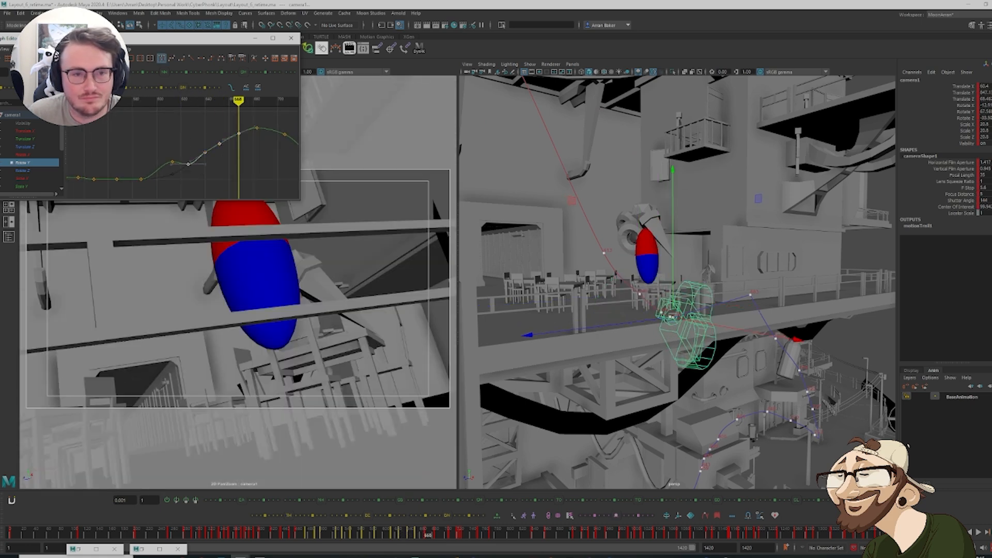
drag(104, 88, 117, 87)
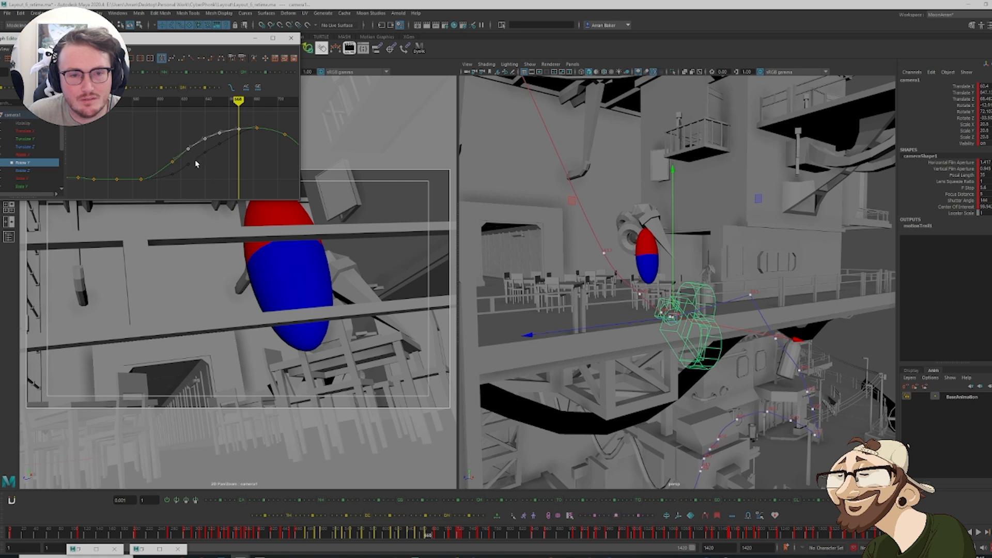
Step through the keys around frames 613 to 640 to check the camera's turn and the sphere's framing
key(comma)
key(comma)
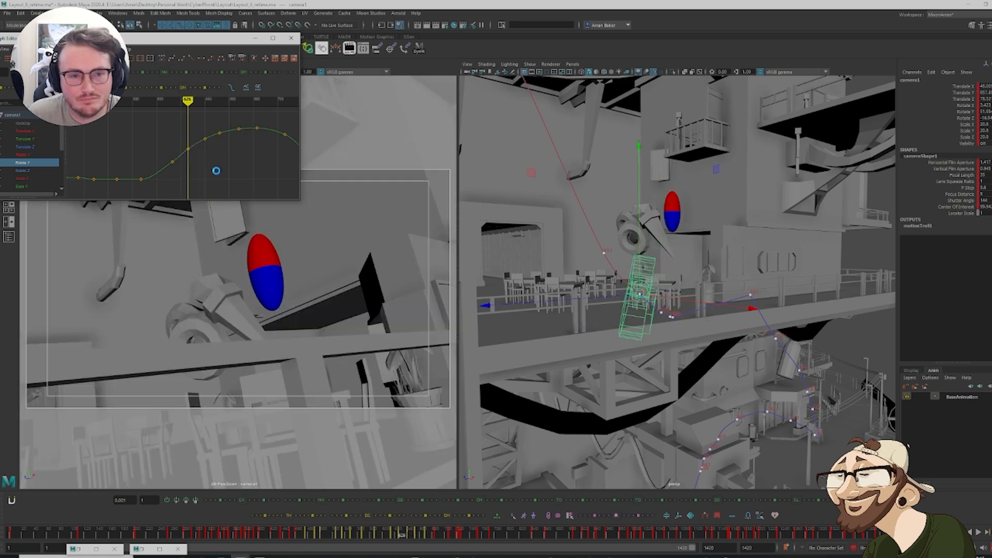
key(period)
key(comma)
key(comma)
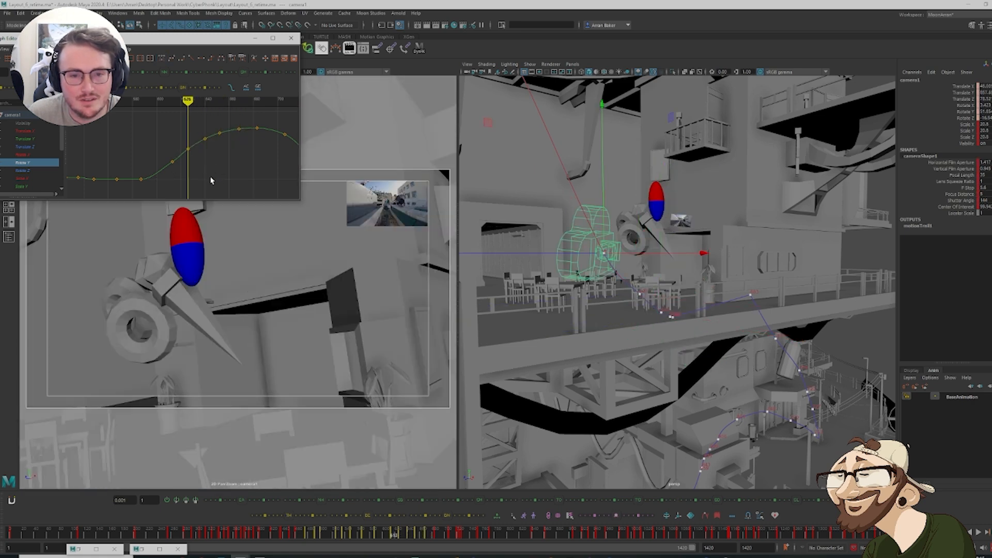
key(comma)
key(period)
key(comma)
key(period)
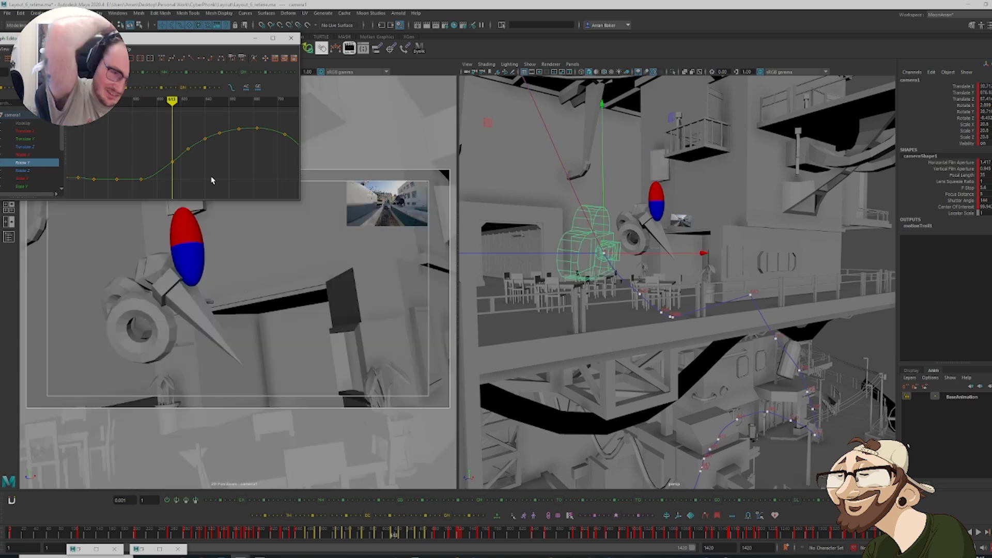
key(period)
key(period)
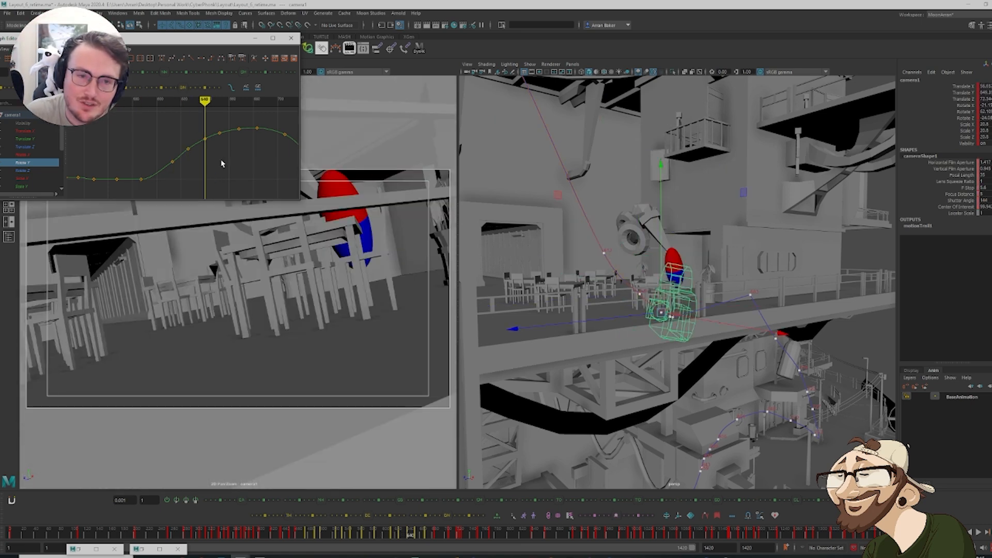
Blend camera1's Rotate Y keys between frames 613 and 668 slightly, lowering frame 640, and scrub frames 613 to 640 to review the motion
drag(207, 141, 242, 123)
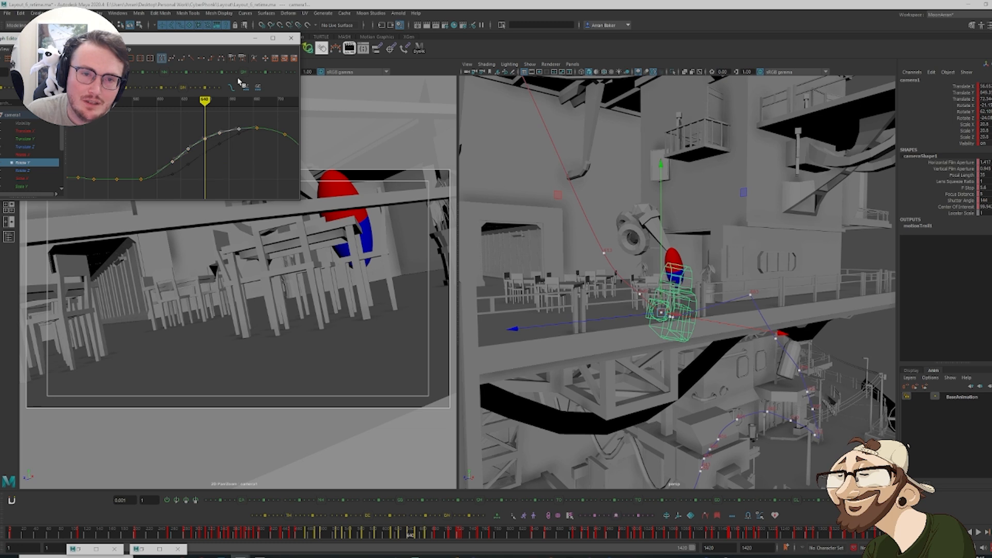
click(222, 73)
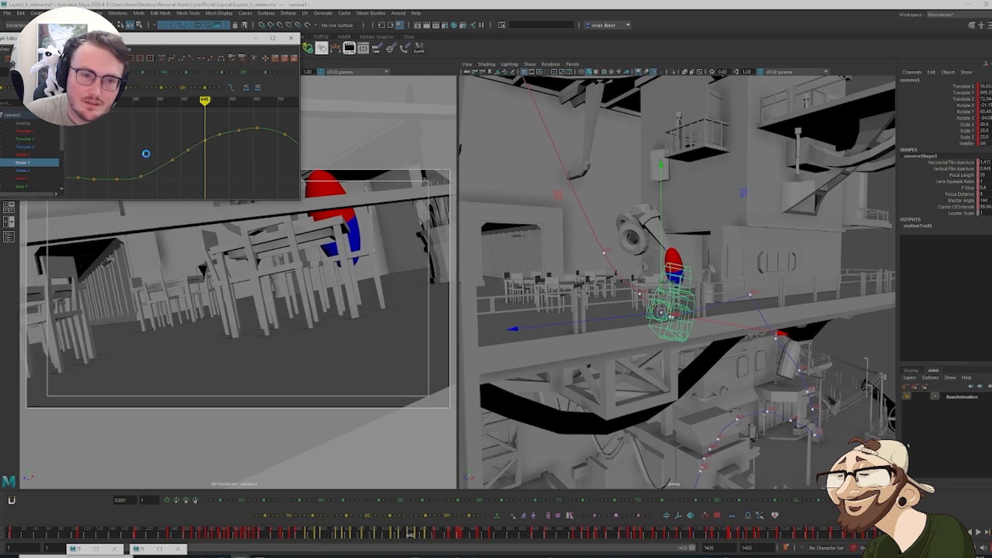
drag(319, 339, 307, 363)
key(alt+comma)
key(alt+period)
key(alt+period)
key(alt+period)
key(alt+period)
key(alt+period)
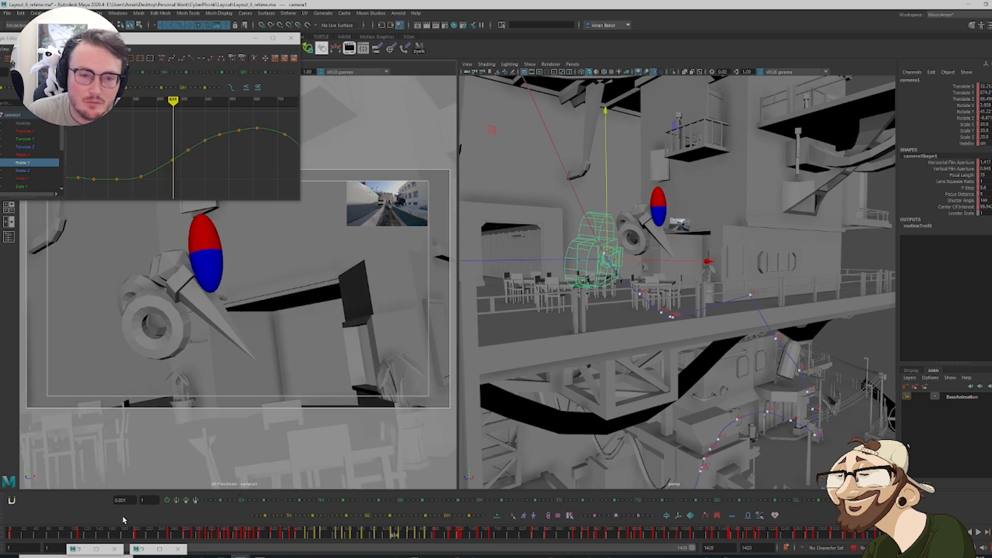
drag(385, 533, 405, 545)
key(w)
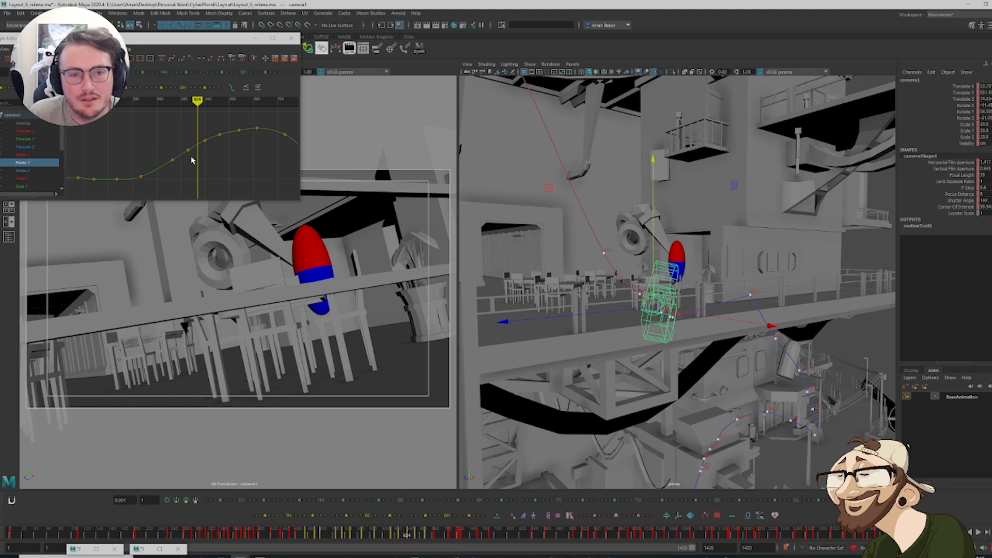
key(.)
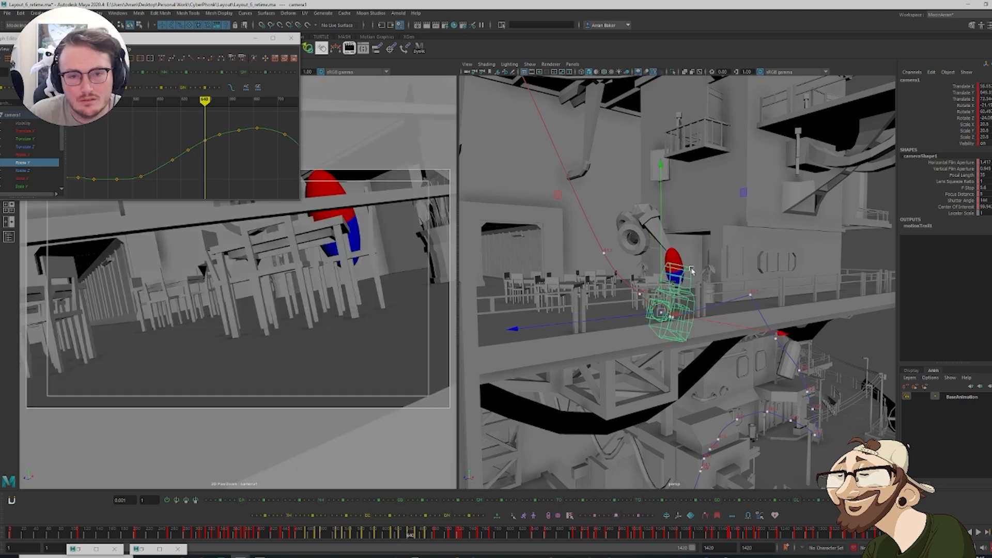
alt+drag(692, 291, 630, 304)
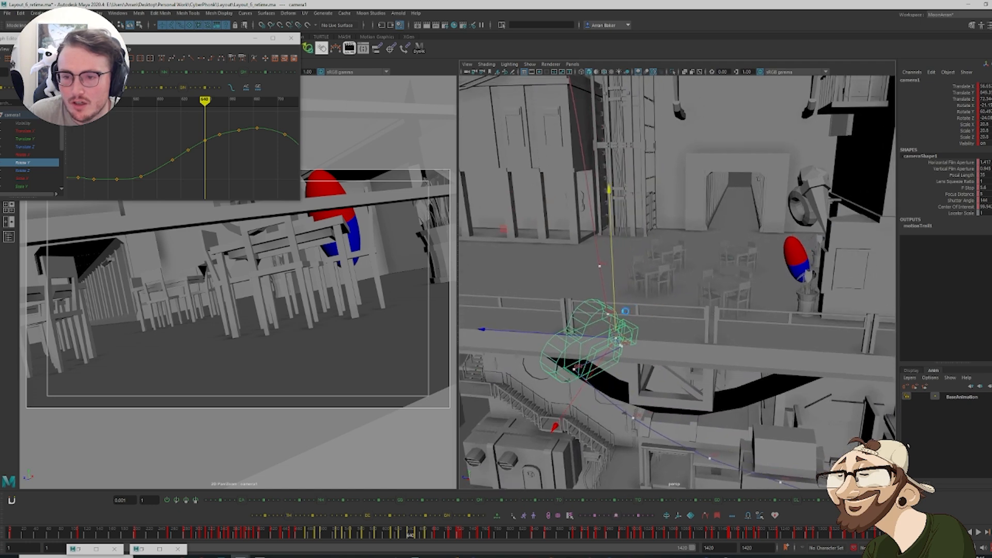
click(203, 141)
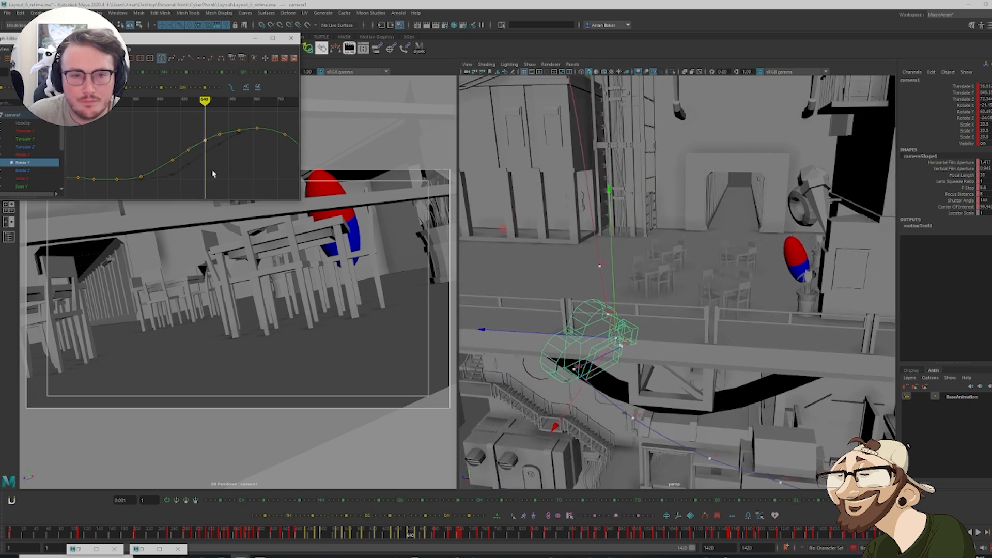
middle_drag(212, 173, 190, 174)
key(ctrl+z)
Blend camera1's four Translate Y keys between frames 613 and 652 upward so the camera descends more gradually toward frame 668
click(30, 139)
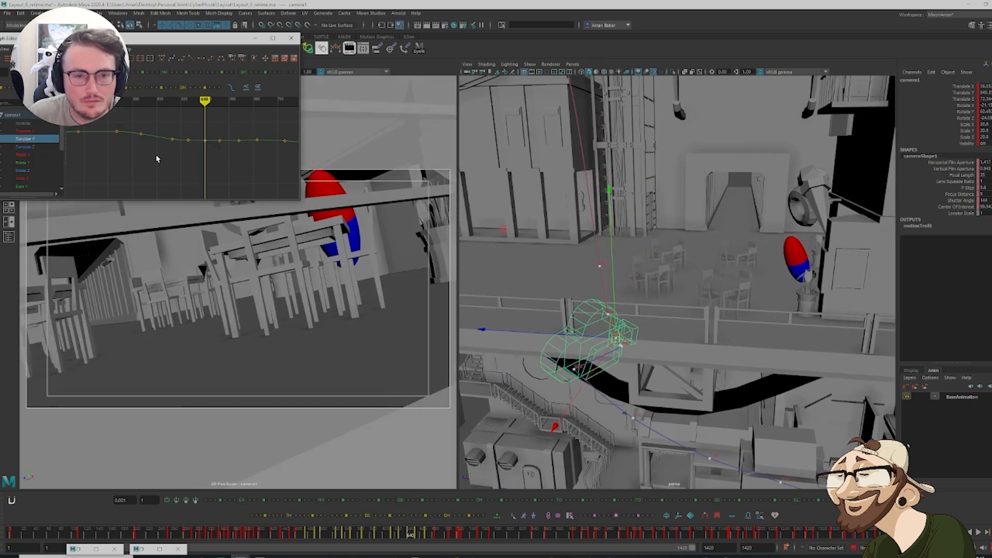
key(f)
click(151, 180)
scroll(151, 180, down, 6)
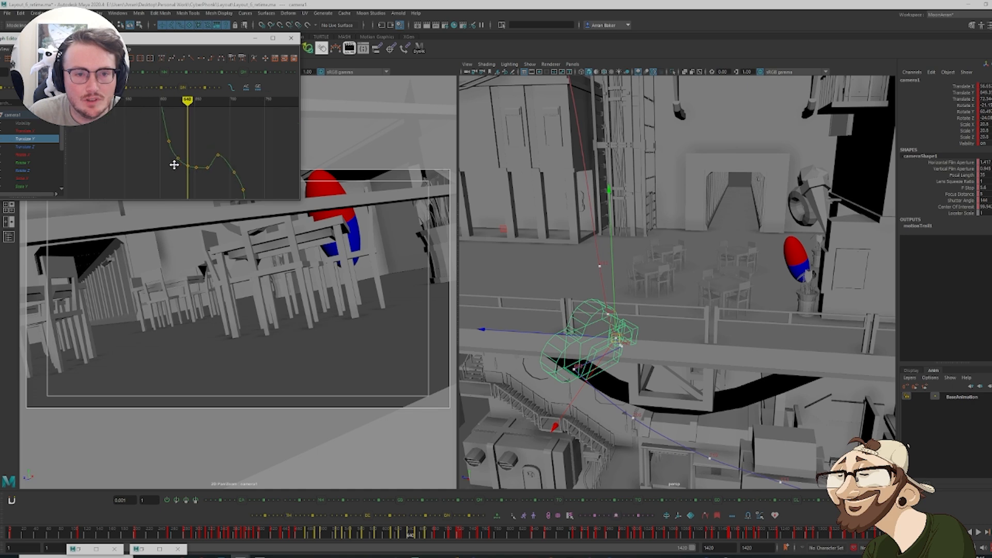
alt+middle_drag(175, 163, 188, 187)
drag(215, 198, 216, 197)
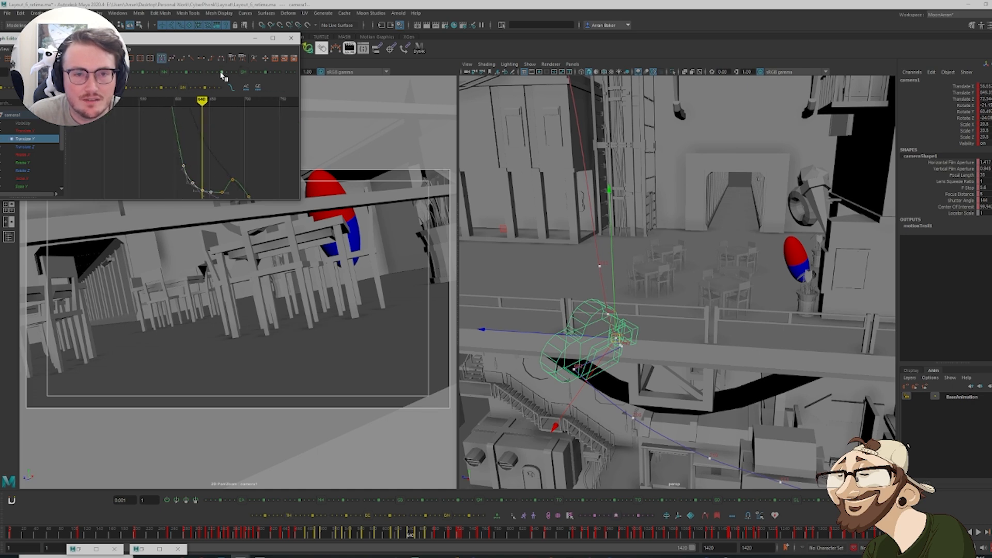
click(221, 73)
click(221, 74)
click(222, 74)
click(222, 74)
click(222, 74)
click(222, 75)
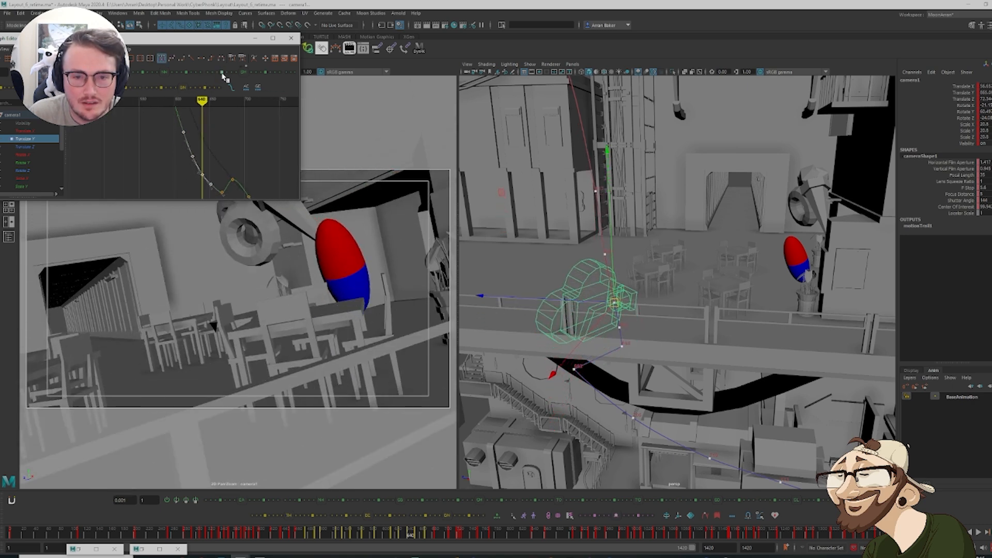
Blend camera1's selected Translate Y keys between frames 613 and 652 slightly further upward and step back from frame 640 to check the framing
click(223, 75)
click(223, 75)
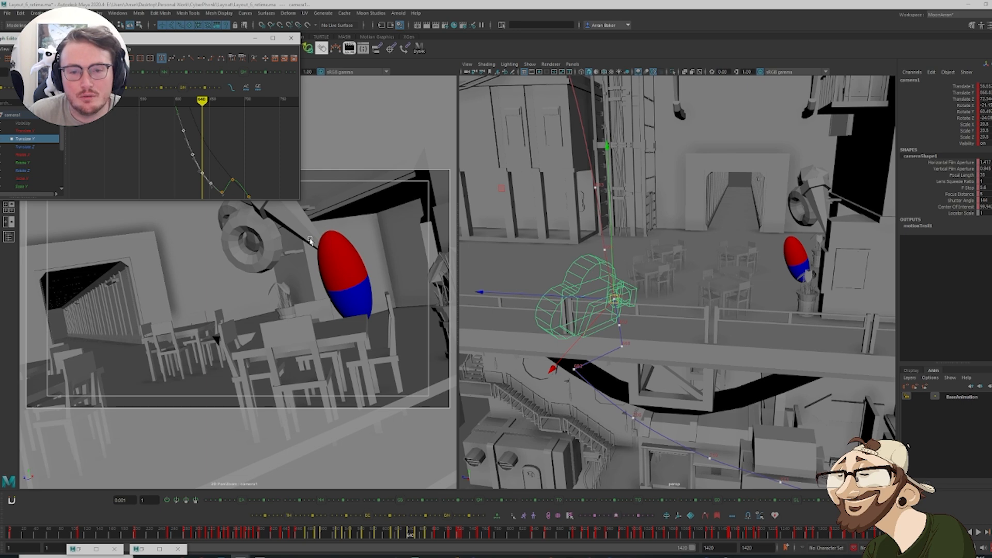
key(alt+comma)
key(alt+comma)
key(alt+comma)
key(alt+comma)
key(alt+comma)
key(alt+comma)
key(alt+comma)
key(alt+comma)
key(alt+comma)
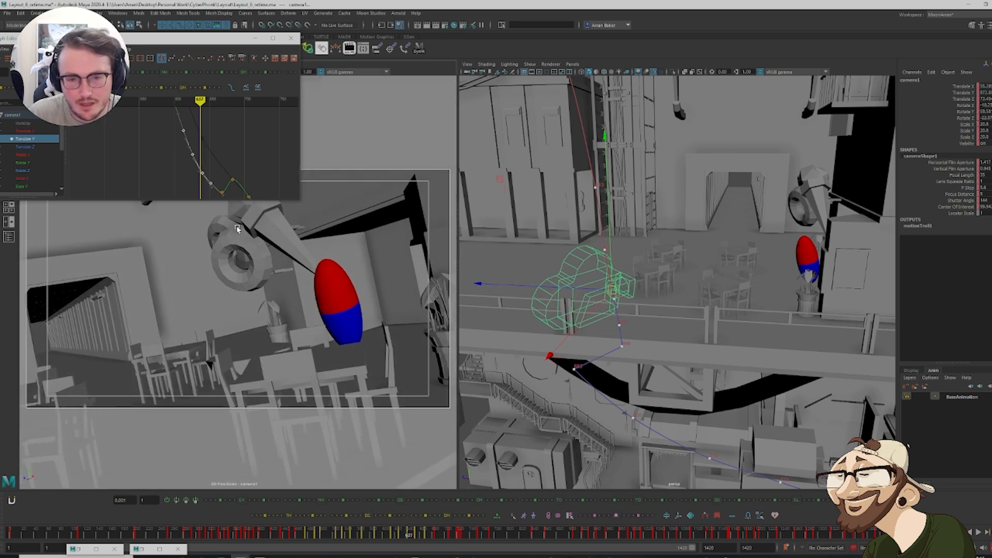
Step frame by frame from about frame 632 to 670 to examine the camera's descent and the sphere's framing
key(alt+period)
key(alt+period)
key(alt+period)
key(alt+period)
key(alt+period)
key(alt+period)
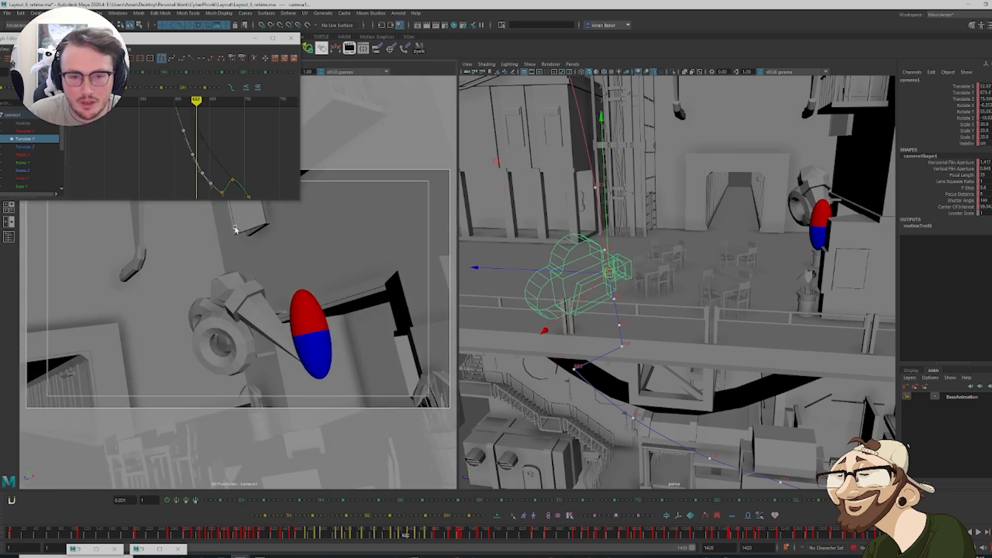
key(alt+period)
key(alt+period)
key(alt+period)
key(alt+period)
key(alt+period)
key(alt+period)
key(alt+period)
key(alt+period)
key(alt+period)
key(alt+period)
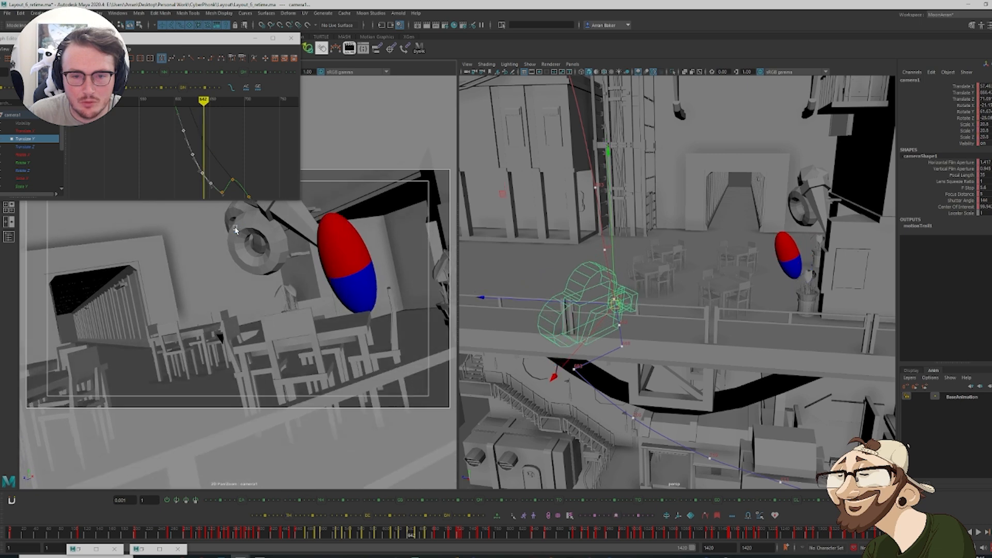
key(alt+period)
key(alt+period)
key(alt+period)
key(alt+period)
key(alt+period)
key(alt+period)
key(alt+period)
key(alt+period)
key(alt+period)
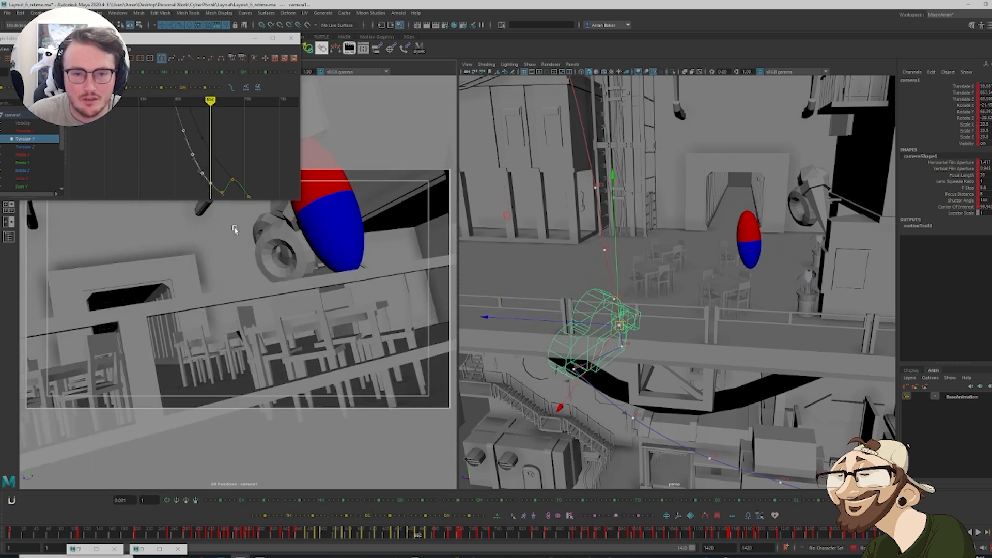
key(alt+period)
key(alt+period)
key(alt+period)
key(alt+period)
key(alt+period)
key(alt+period)
key(alt+period)
key(alt+period)
key(alt+period)
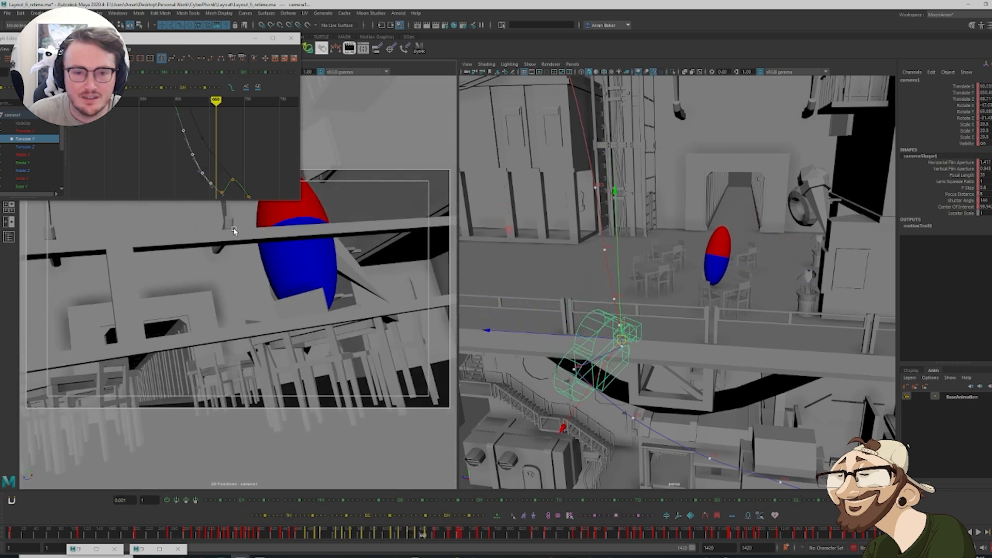
key(alt+period)
key(alt+period)
key(alt+period)
key(alt+period)
key(alt+period)
key(alt+period)
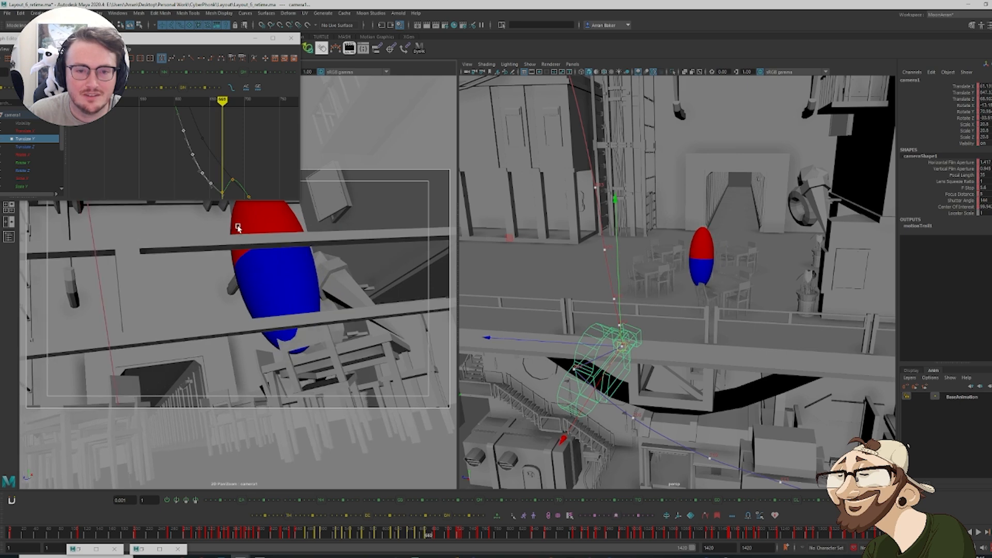
key(alt+period)
Lower camera1's Translate Y keys at about frames 683 and 706 so the curve keeps descending smoothly past frame 668
click(234, 155)
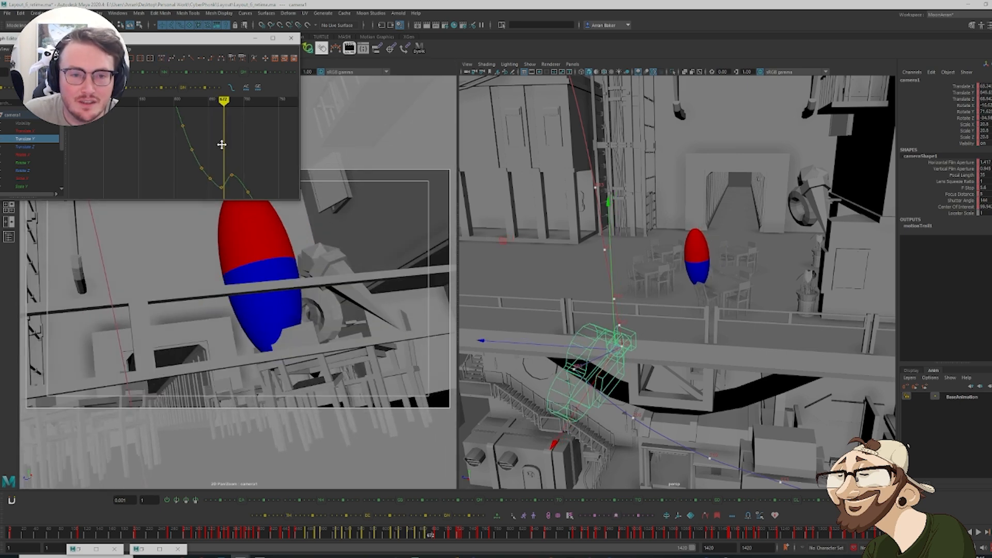
alt+middle_drag(222, 145, 178, 103)
key(period)
key(period)
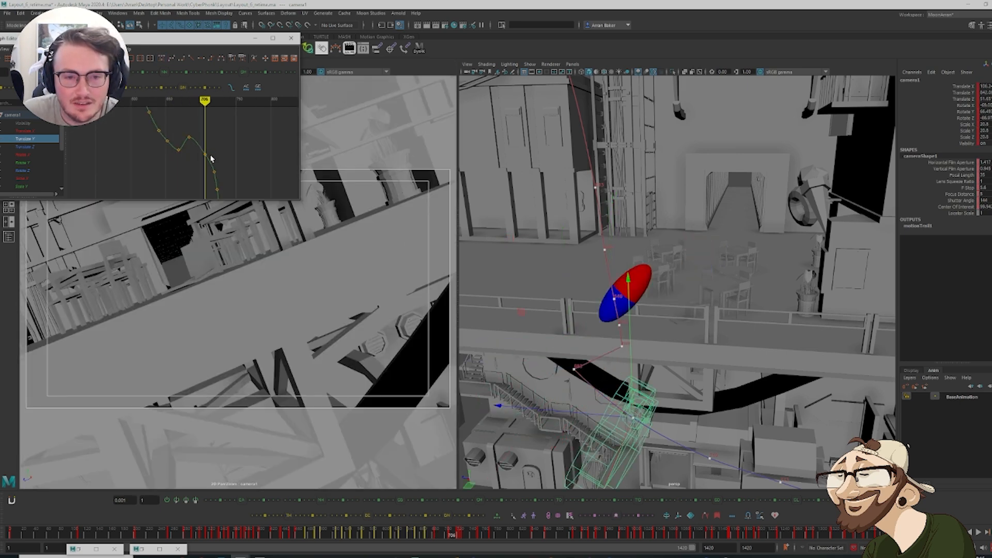
key(comma)
drag(439, 532, 449, 540)
alt+middle_drag(199, 137, 215, 163)
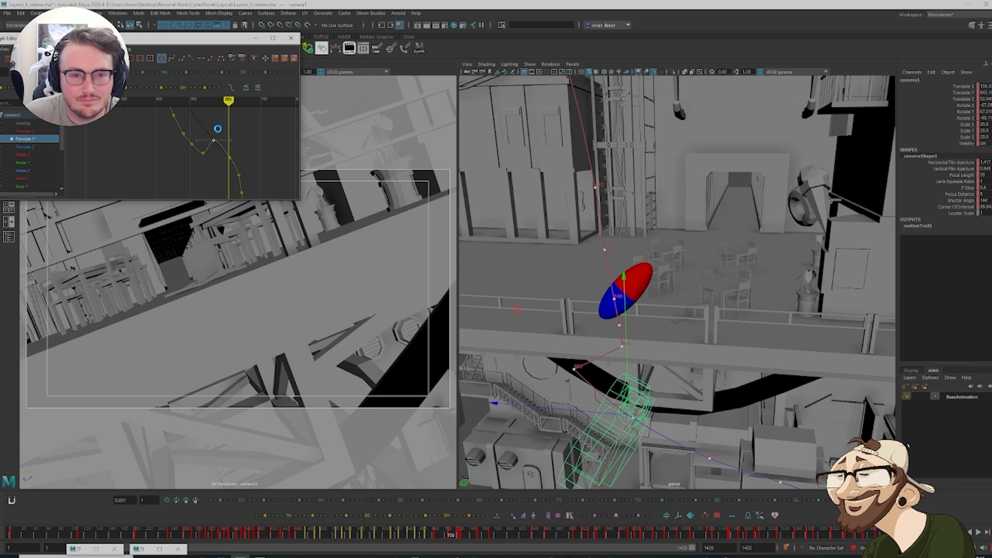
shift+middle_drag(217, 129, 218, 146)
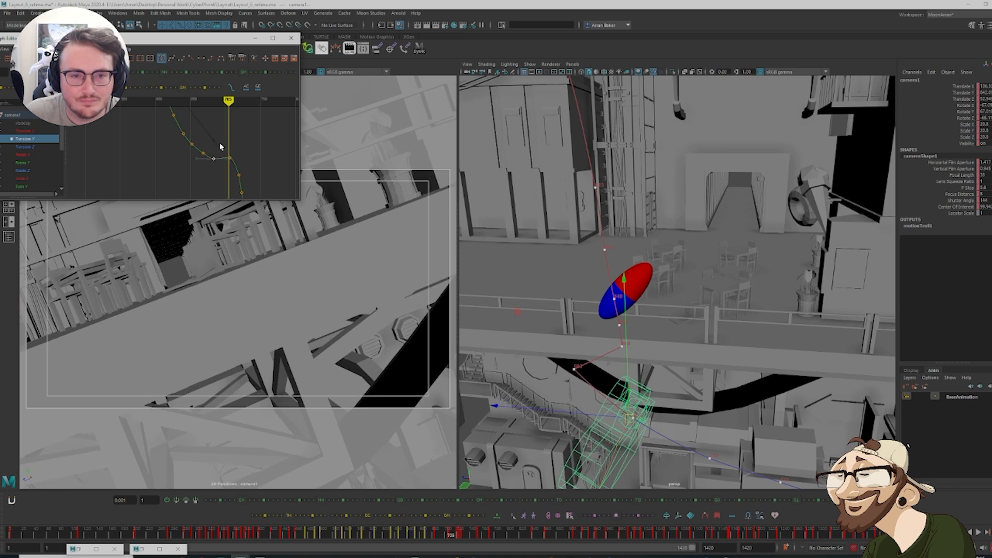
drag(226, 144, 238, 163)
shift+middle_drag(239, 145, 239, 152)
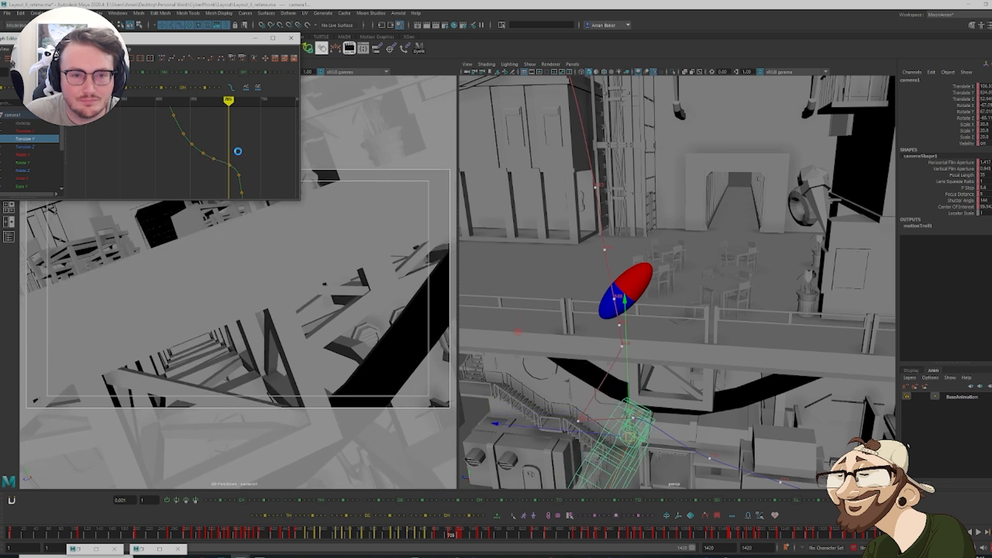
Examine camera1's Rotate Y and Rotate X curves, stepping back through the keys from frame 705 to around frame 587
click(28, 164)
key(comma)
key(comma)
key(comma)
key(comma)
key(comma)
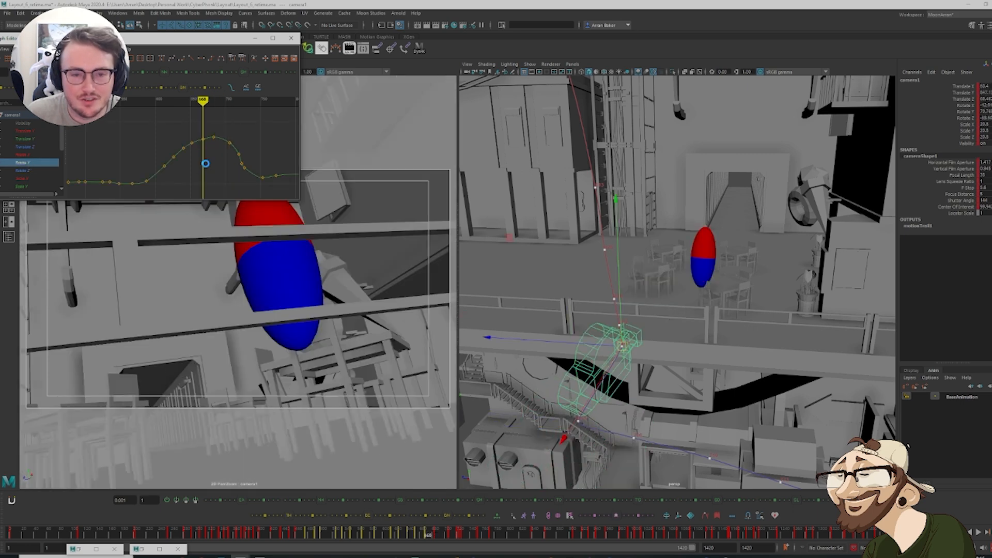
click(22, 155)
key(comma)
key(period)
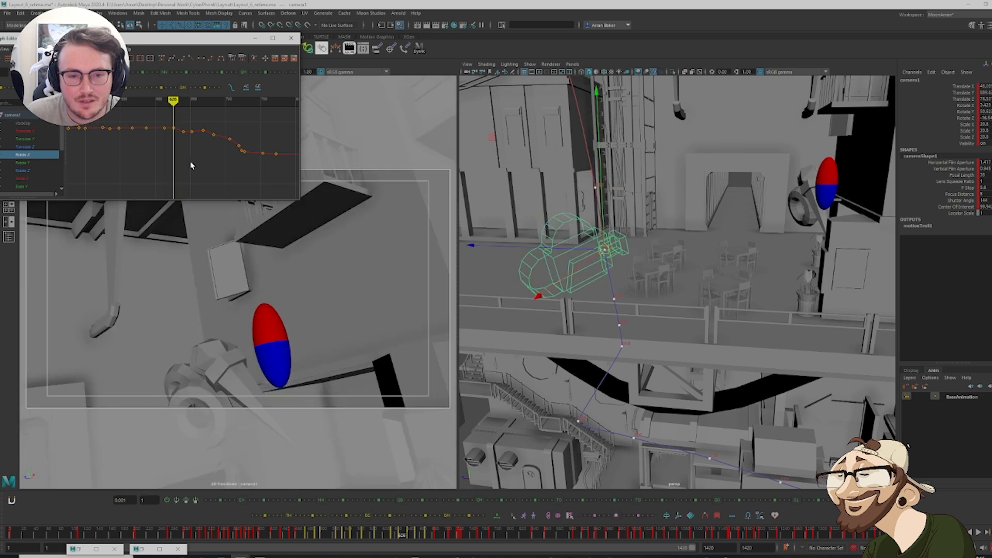
key(comma)
key(comma)
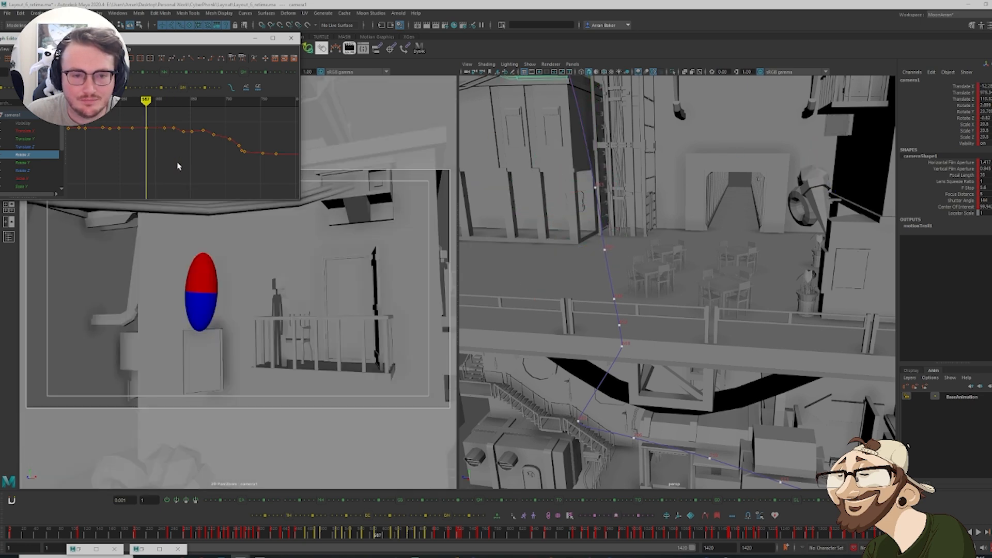
key(comma)
key(period)
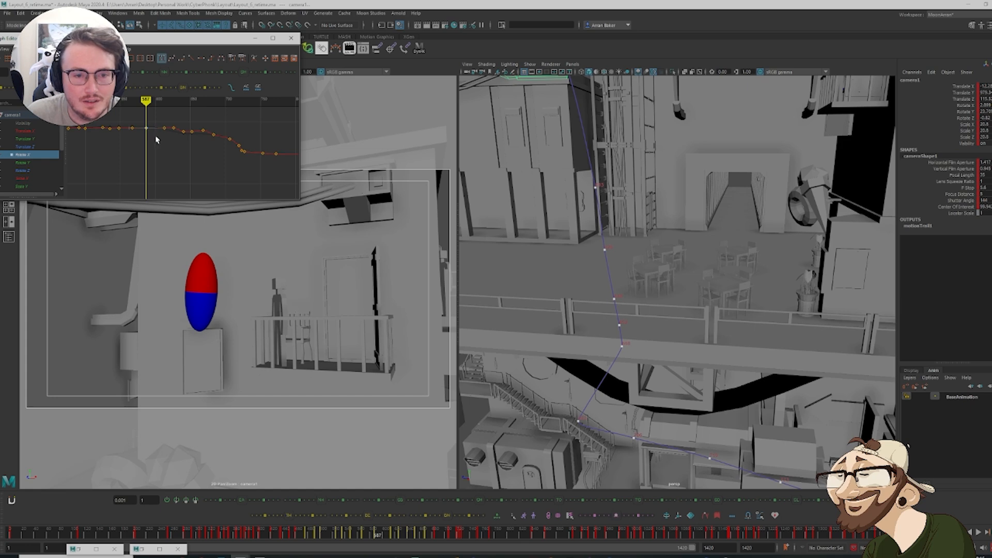
Lower camera1's Rotate X key at frame 613 to tilt the view further down, and scrub to frame 627 to check it
key(comma)
key(period)
shift+middle_drag(156, 138, 179, 168)
key(f)
key(alt+period)
key(period)
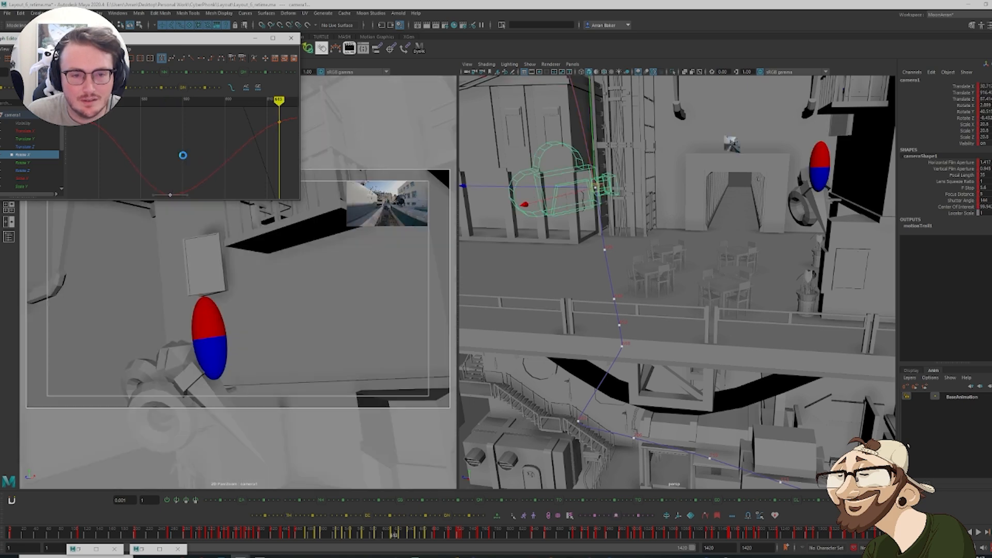
key(comma)
key(alt+comma)
drag(231, 533, 388, 538)
scroll(244, 118, down, 3)
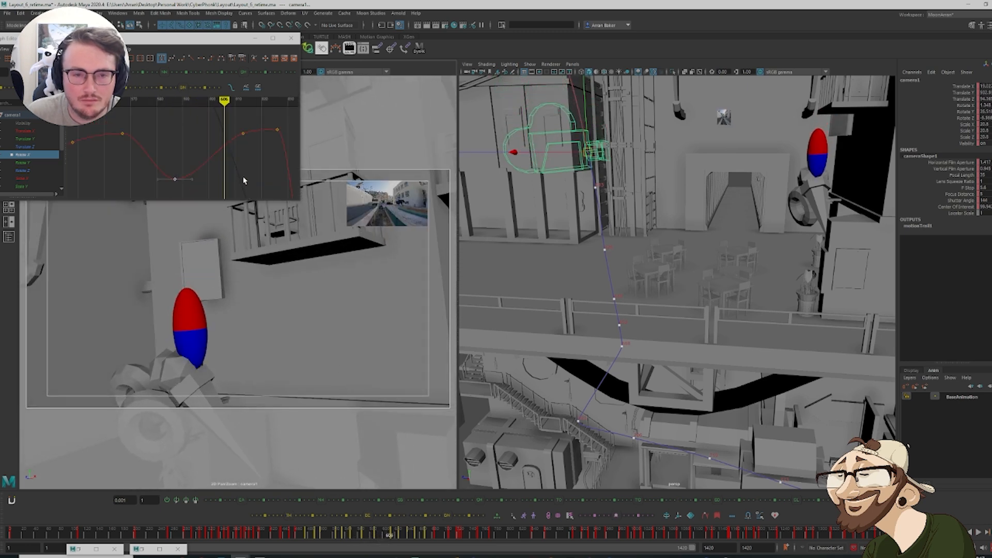
drag(247, 157, 226, 258)
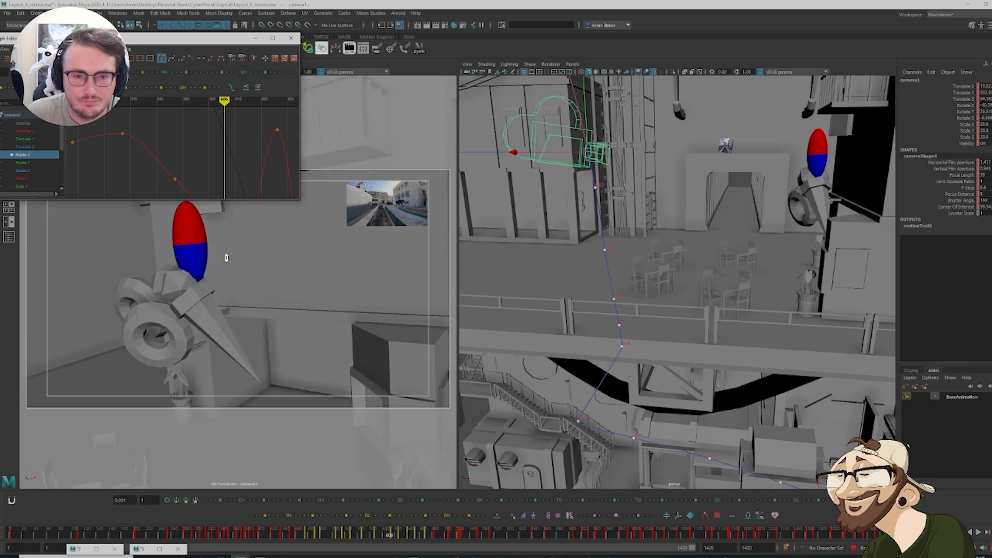
drag(390, 537, 400, 543)
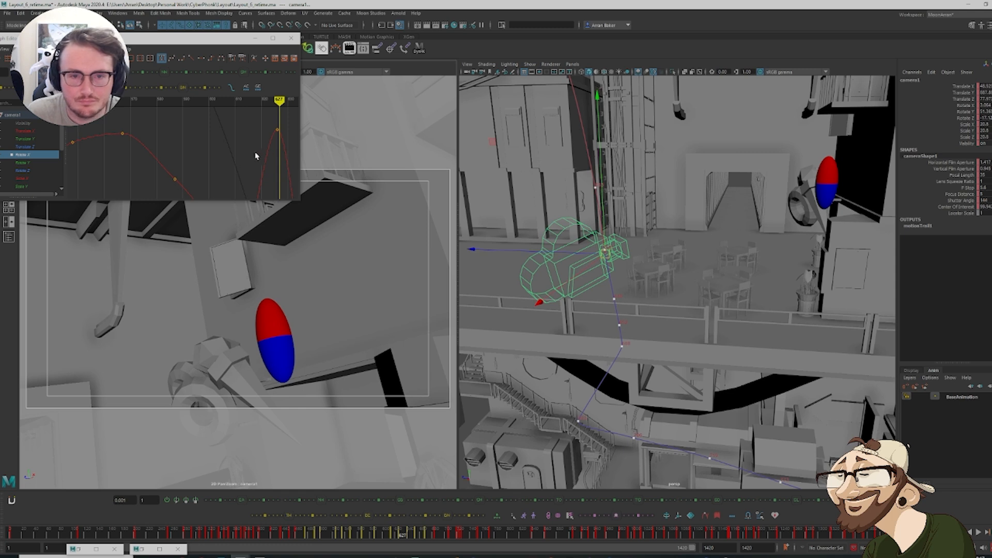
Lower camera1's Rotate X key at about frame 626 so the camera tilts down and the sphere sits higher in frame
drag(278, 130, 280, 206)
shift+middle_drag(280, 206, 158, 143)
scroll(175, 164, down, 3)
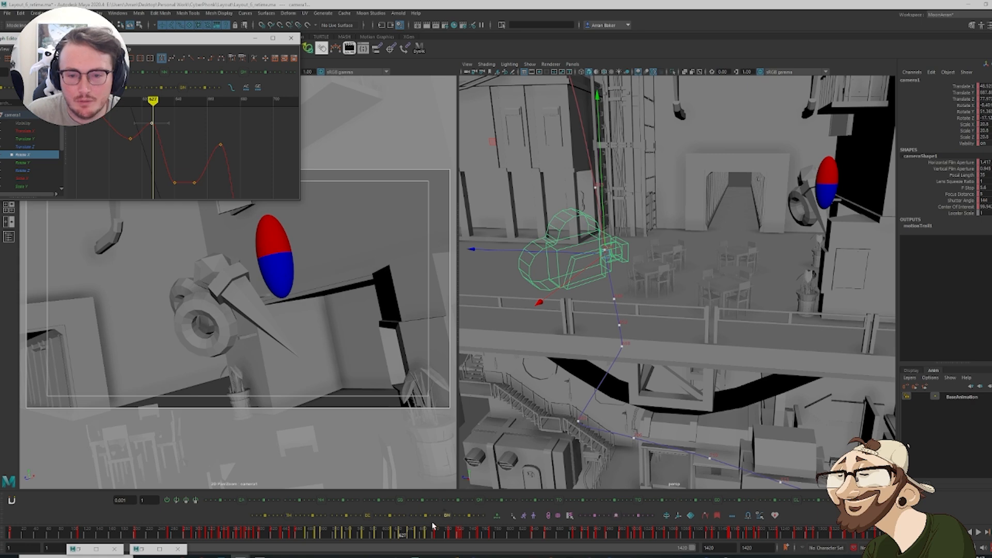
mouse_move(395, 537)
mouse_down()
mouse_move(410, 545)
mouse_move(386, 548)
mouse_move(399, 549)
mouse_up()
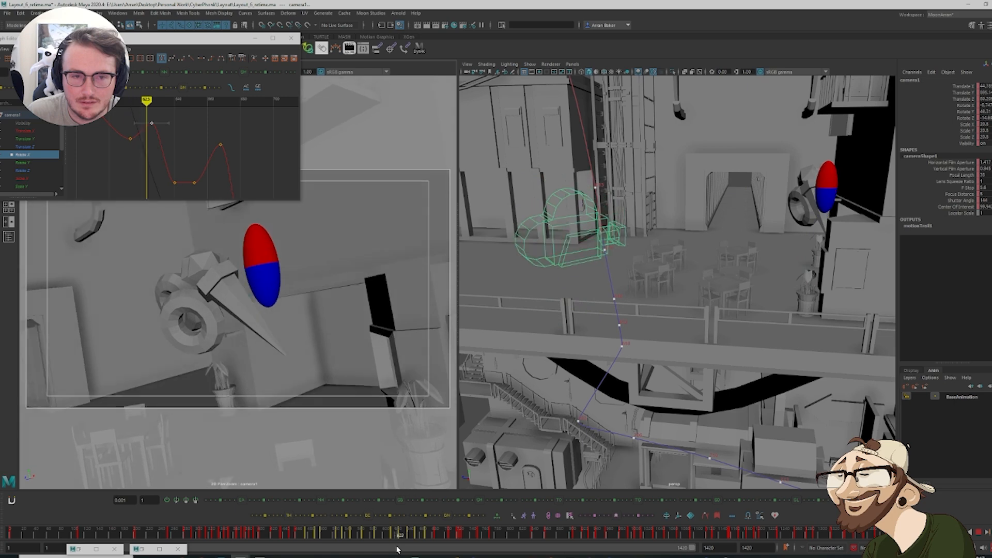
shift+middle_drag(168, 138, 173, 148)
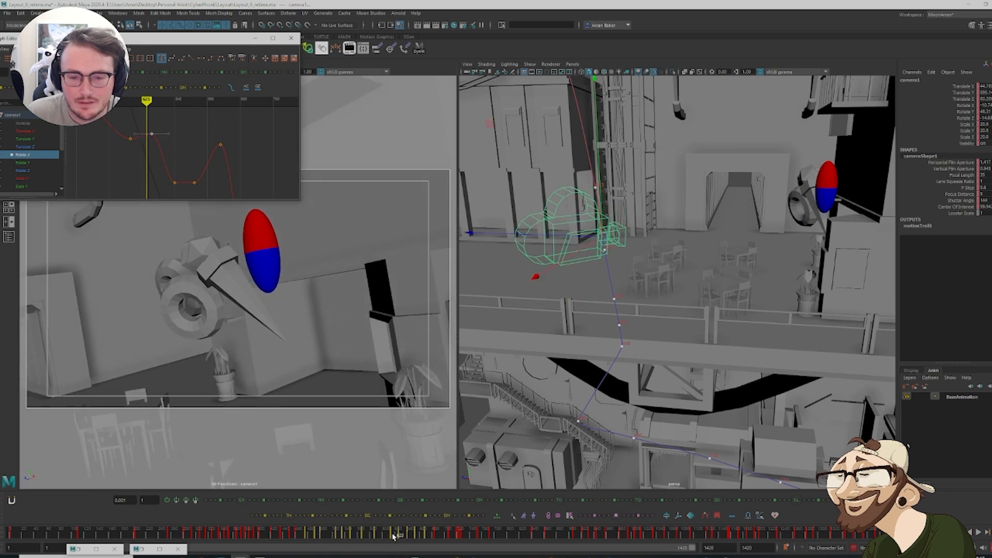
Raise camera1's Rotate X key at frame 652 toward the frame 668 key and scrub to frame 679 to review the tilt
drag(392, 536, 415, 539)
drag(185, 165, 210, 198)
shift+middle_drag(217, 177, 217, 152)
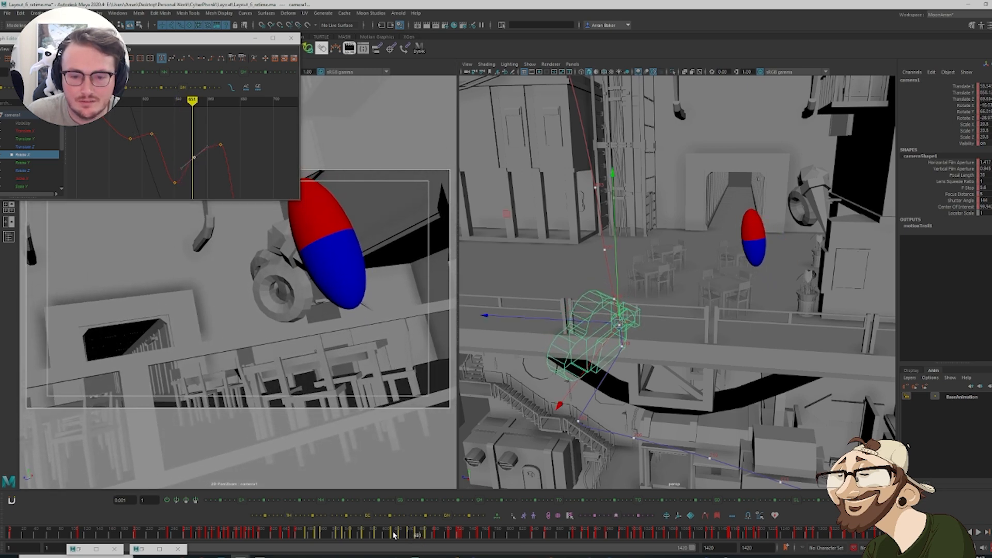
mouse_move(421, 539)
mouse_down()
mouse_move(410, 539)
mouse_move(434, 540)
mouse_up()
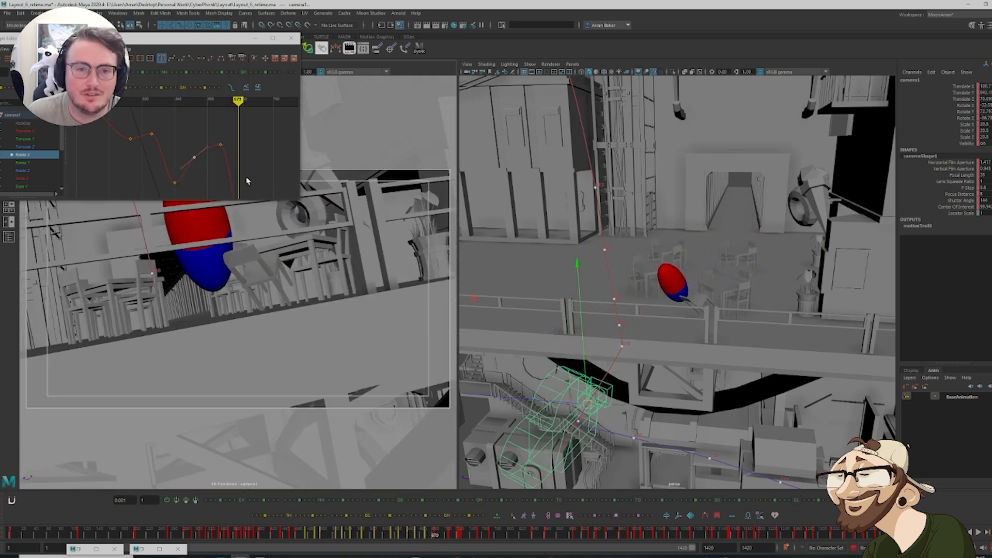
Blend camera1's Translate X and Translate Z keys at about frame 683 toward their neighbours to straighten the path into frame 706
key(a)
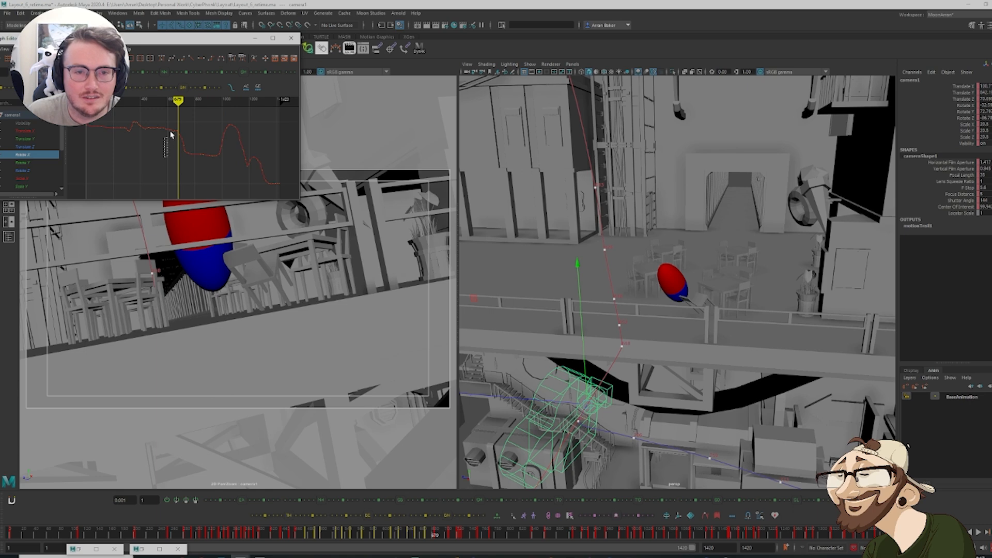
drag(170, 131, 195, 123)
key(f)
click(155, 151)
click(33, 147)
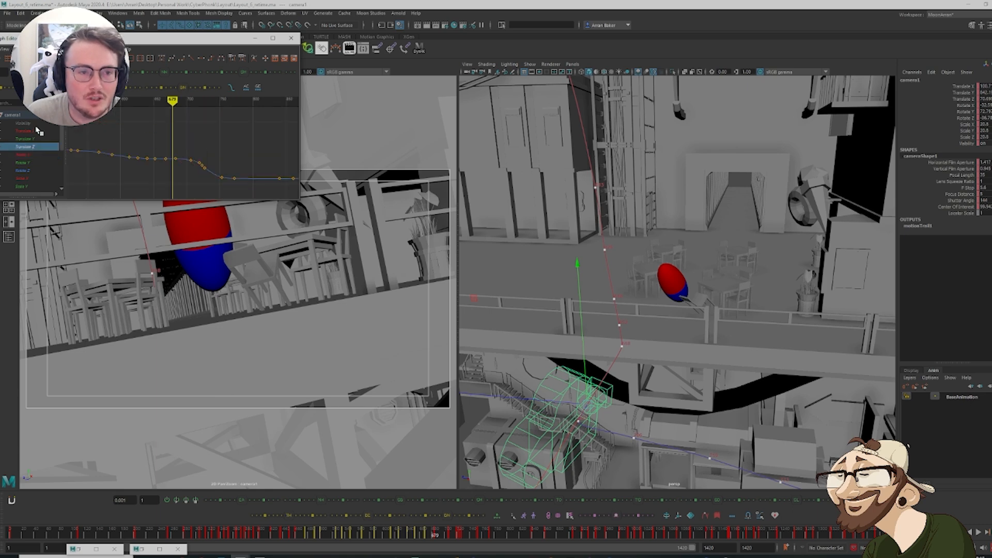
ctrl+click(44, 132)
drag(154, 155, 183, 118)
key(f)
click(223, 154)
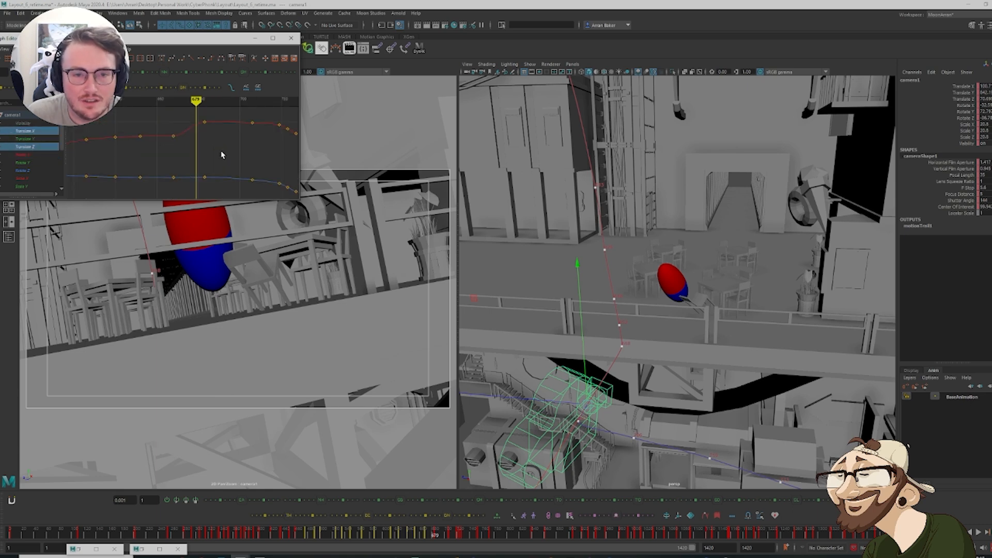
key(period)
key(period)
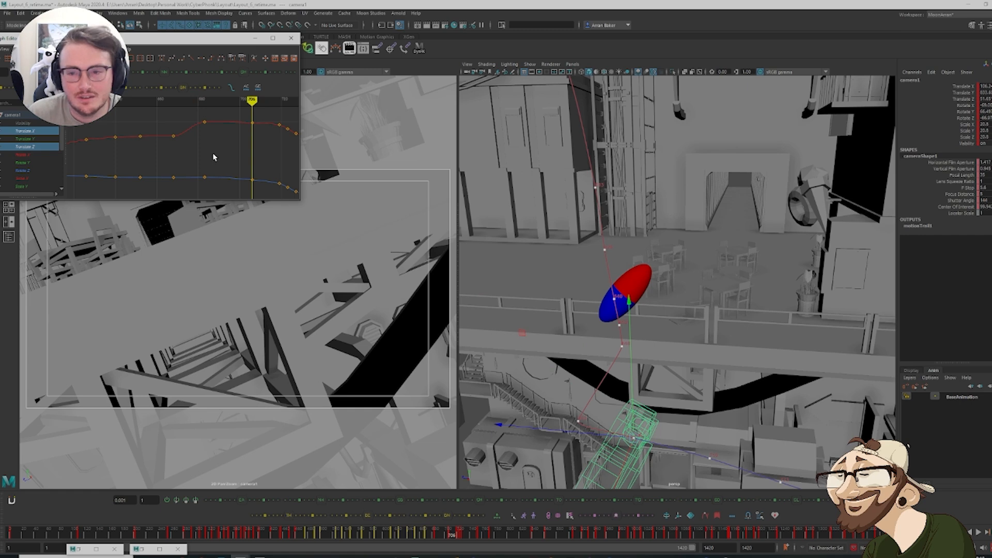
key(comma)
key(period)
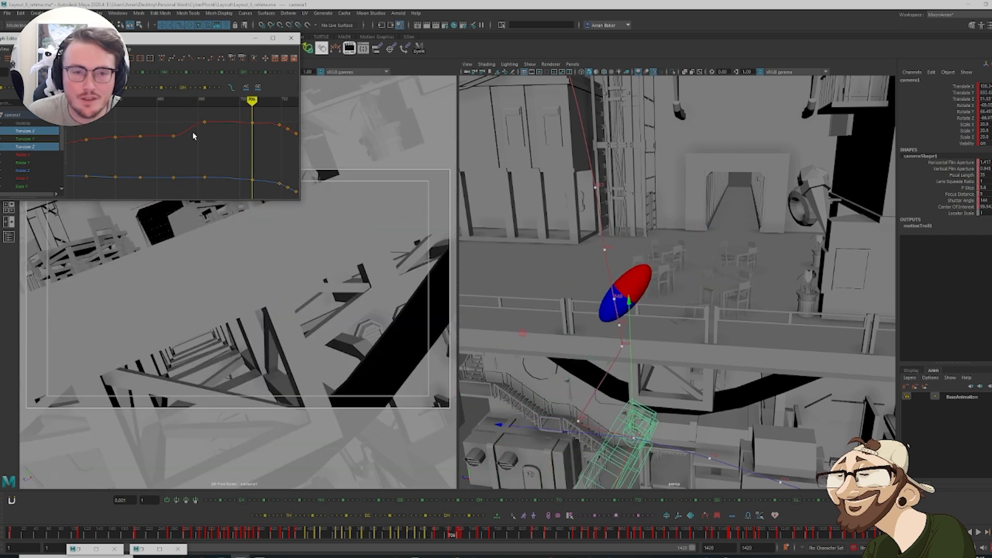
drag(224, 212, 223, 204)
click(24, 87)
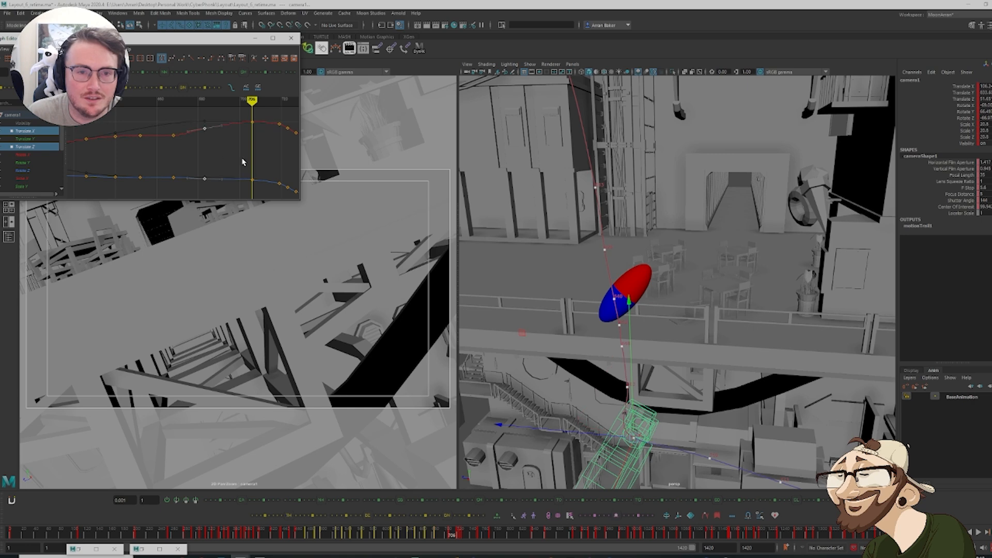
Blend camera1's Translate X and Translate Z keys at frames 668 and 683 to smooth the camera's sideways travel
key(comma)
key(comma)
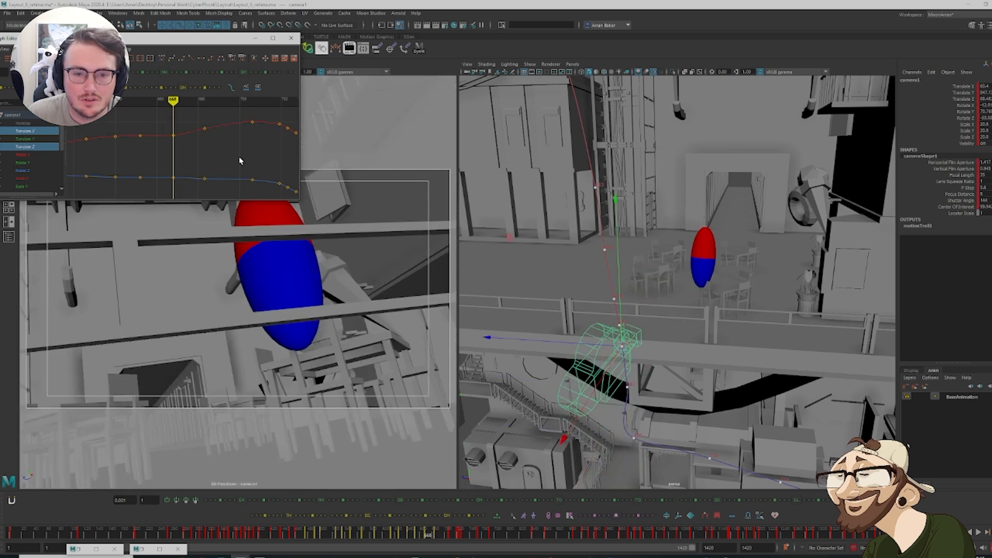
drag(159, 187, 226, 114)
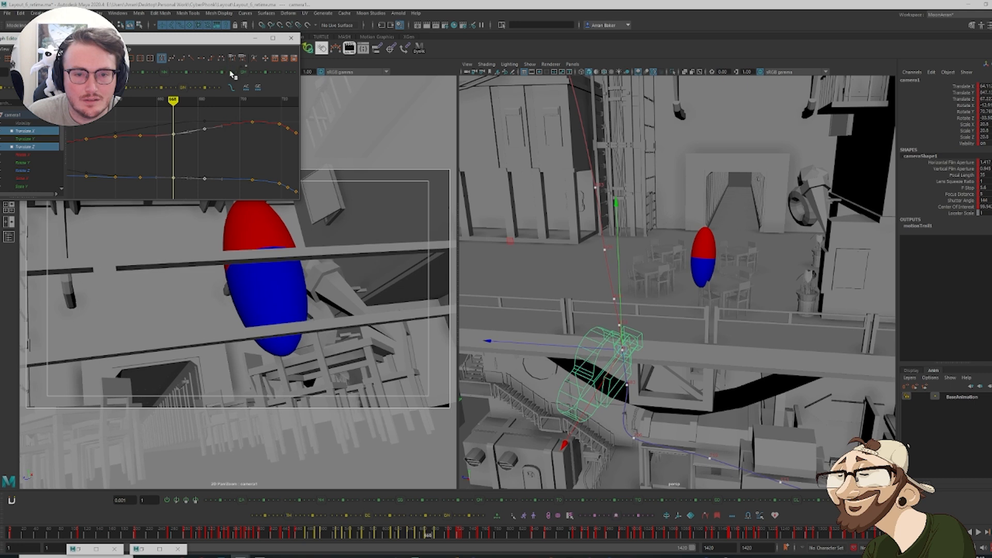
Lower camera1's Translate Y keys slightly from about frame 652 to 683 and scrub to frame 680 to check the framing
click(50, 139)
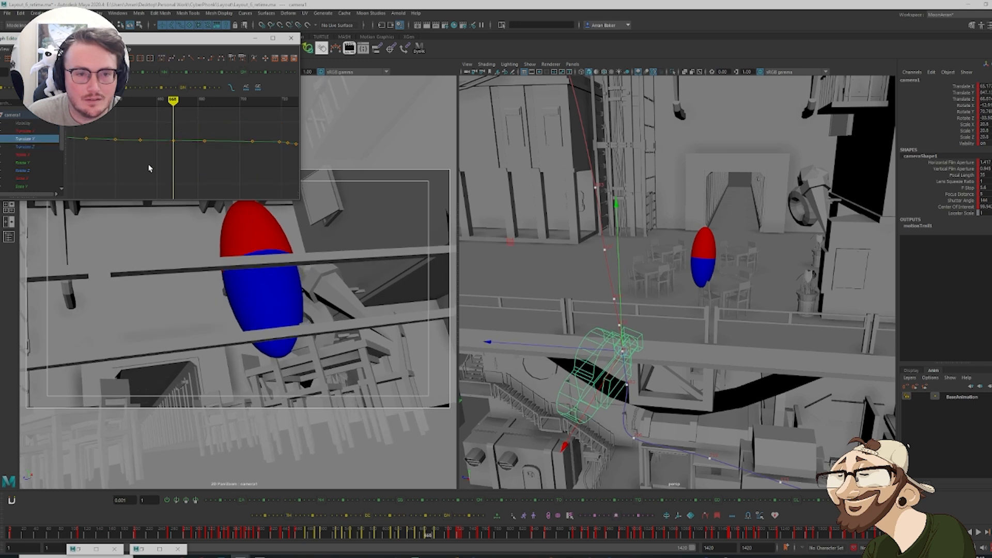
key(f)
click(236, 151)
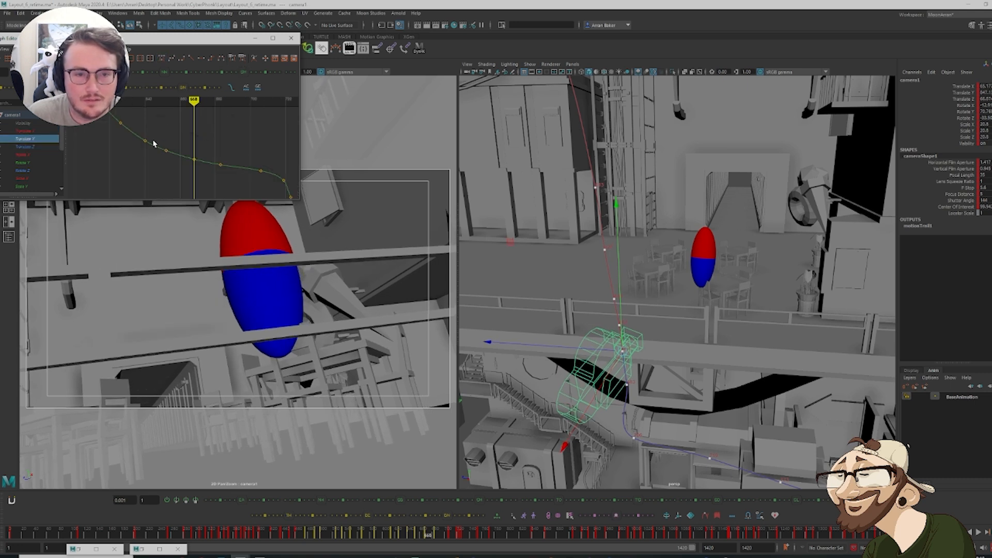
drag(183, 168, 233, 182)
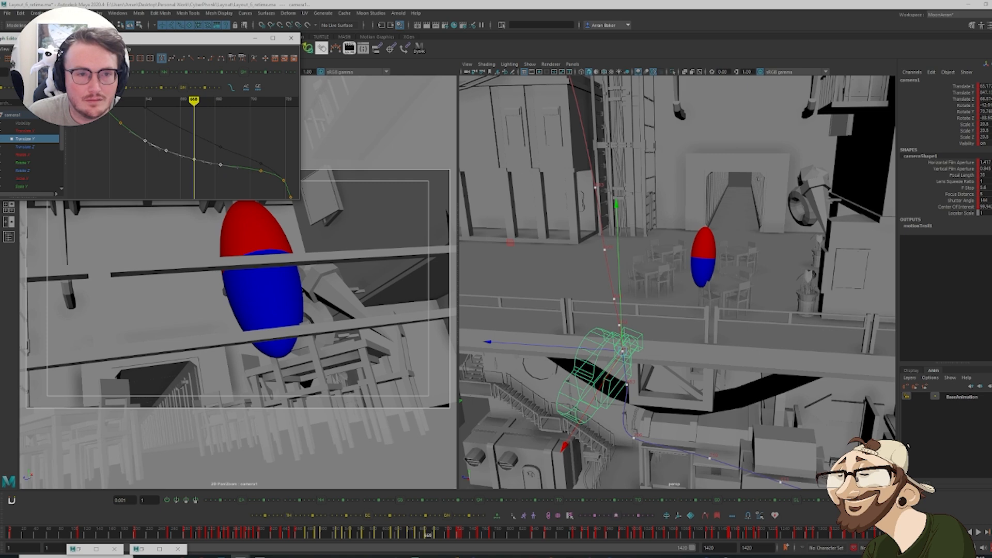
middle_drag(234, 179, 234, 182)
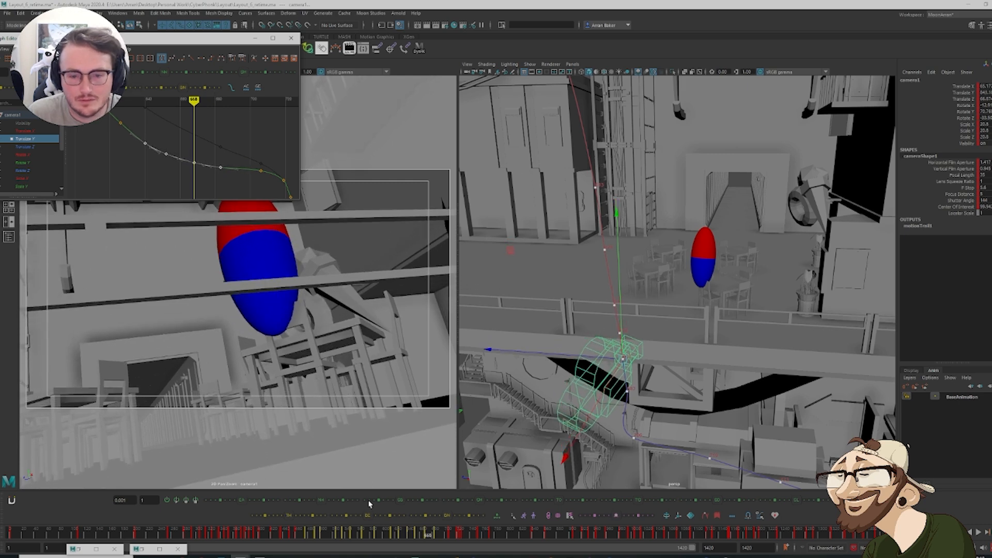
mouse_move(428, 536)
mouse_down()
mouse_move(408, 537)
mouse_move(433, 537)
mouse_up()
Blend camera1's Translate X and Translate Z keys at frame 683 slightly toward the frame 668 keys
click(45, 148)
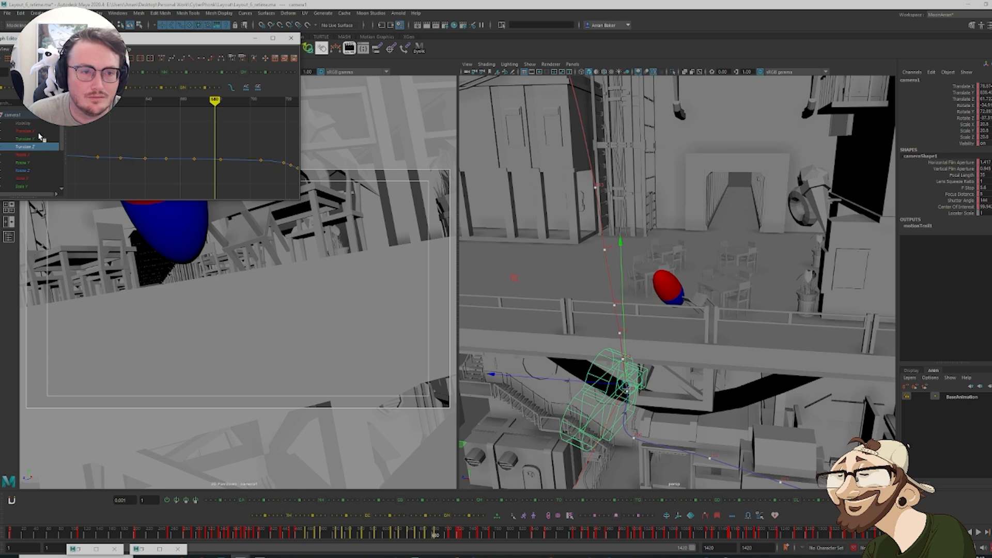
ctrl+click(40, 131)
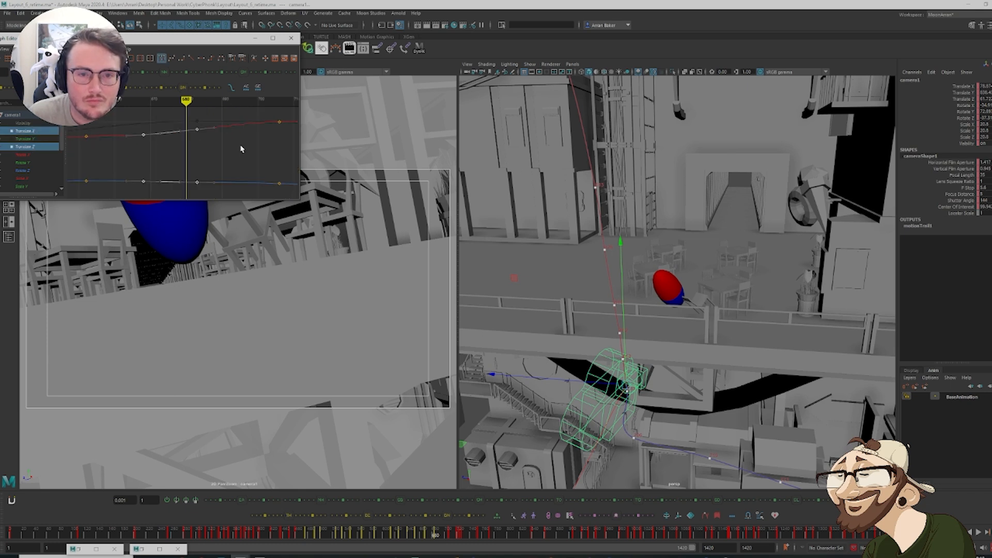
drag(177, 124, 228, 222)
middle_drag(199, 177, 198, 181)
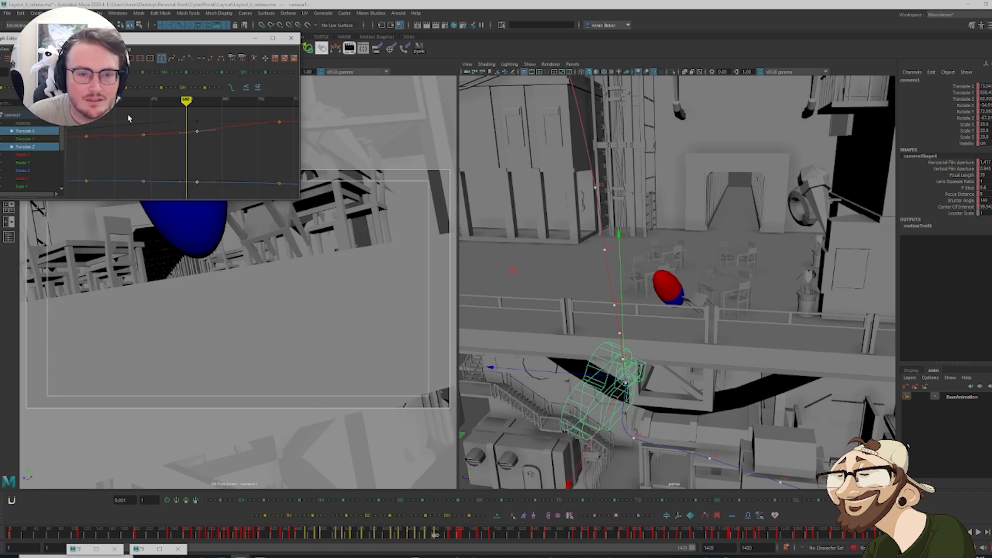
Raise camera1's Translate Y keys at about frames 683 and 706, and scrub to frame 687 to review the height
click(26, 138)
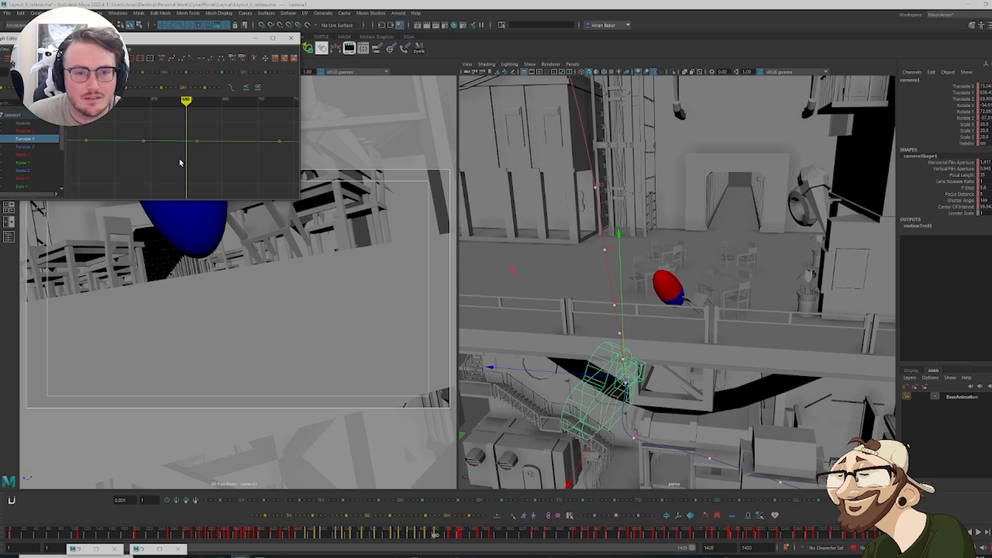
key(f)
mouse_move(190, 171)
middle_down()
mouse_move(196, 128)
mouse_move(192, 165)
middle_up()
scroll(192, 139, down, 5)
drag(152, 182, 193, 157)
middle_drag(193, 151, 221, 152)
click(206, 184)
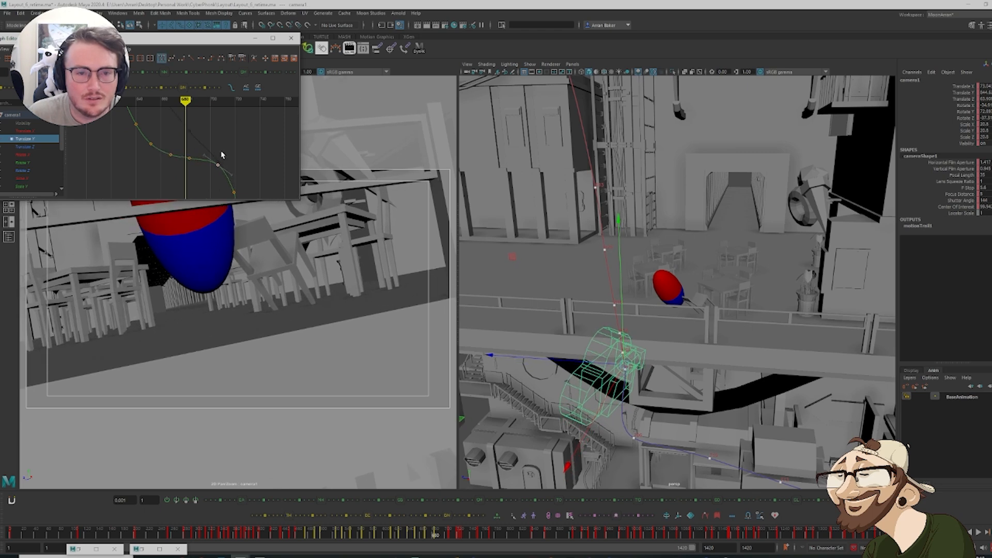
drag(416, 536, 439, 536)
Move the Graph Editor off the camera view and raise camera1's Rotate Y keys at frames 683 and 706
click(33, 163)
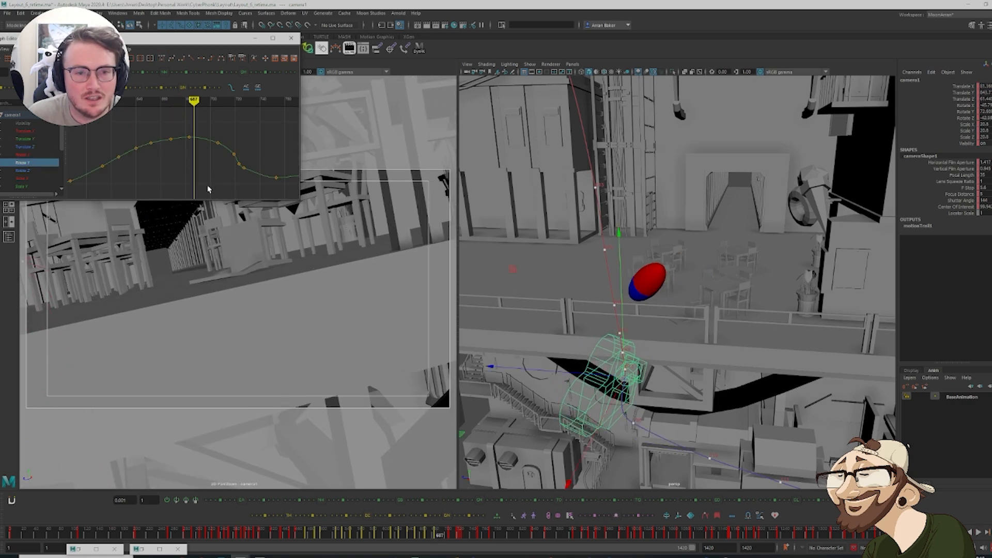
key(f)
scroll(215, 159, down, 3)
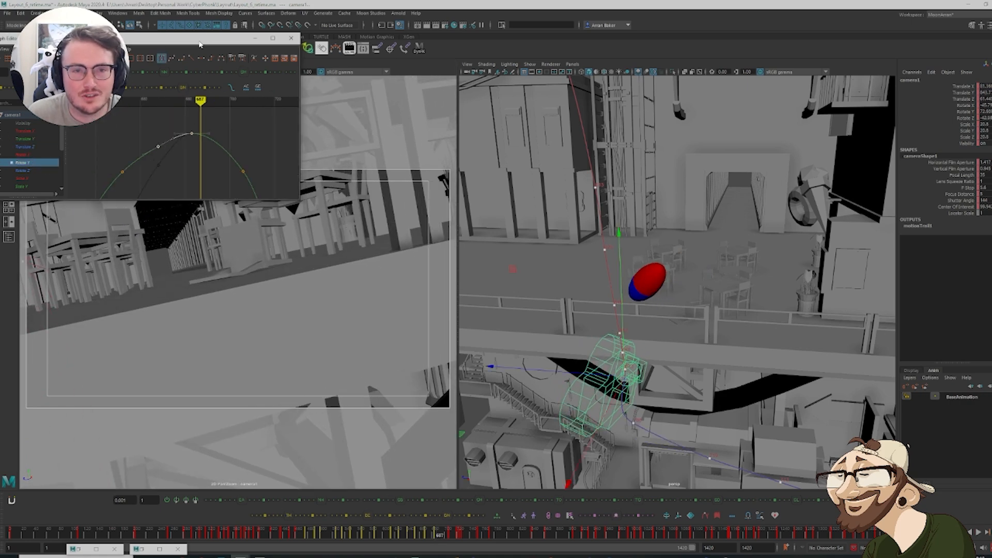
drag(199, 45, 603, 107)
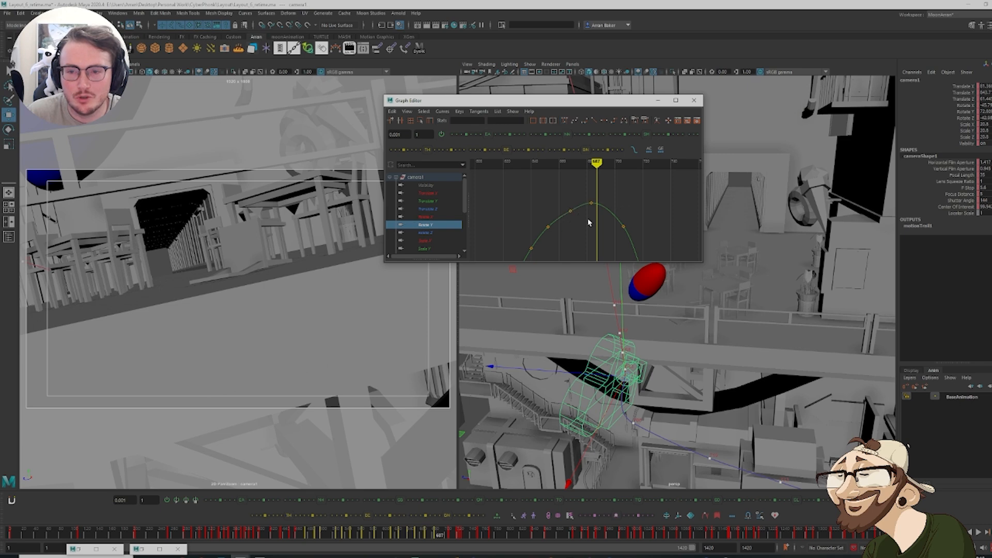
drag(587, 192, 599, 210)
key(comma)
key(comma)
key(comma)
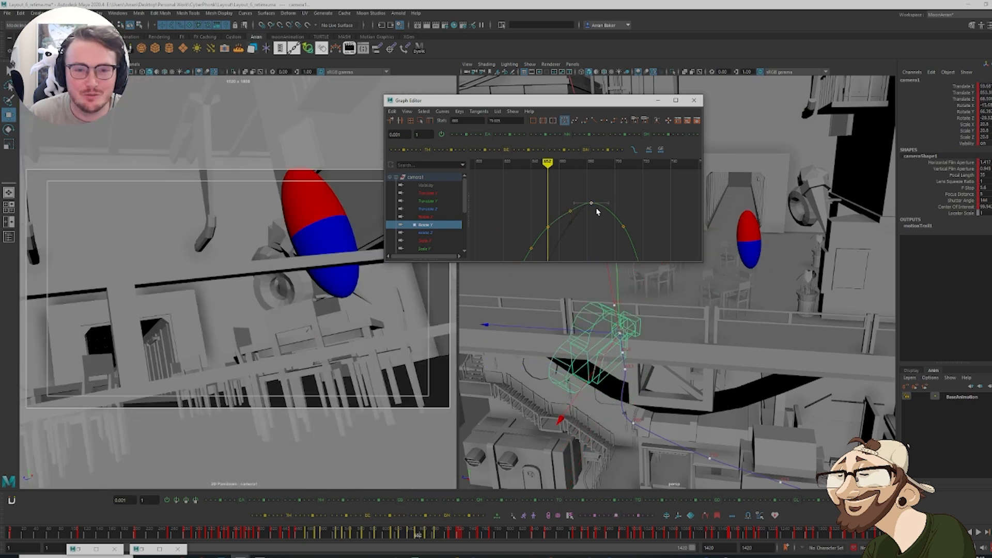
key(period)
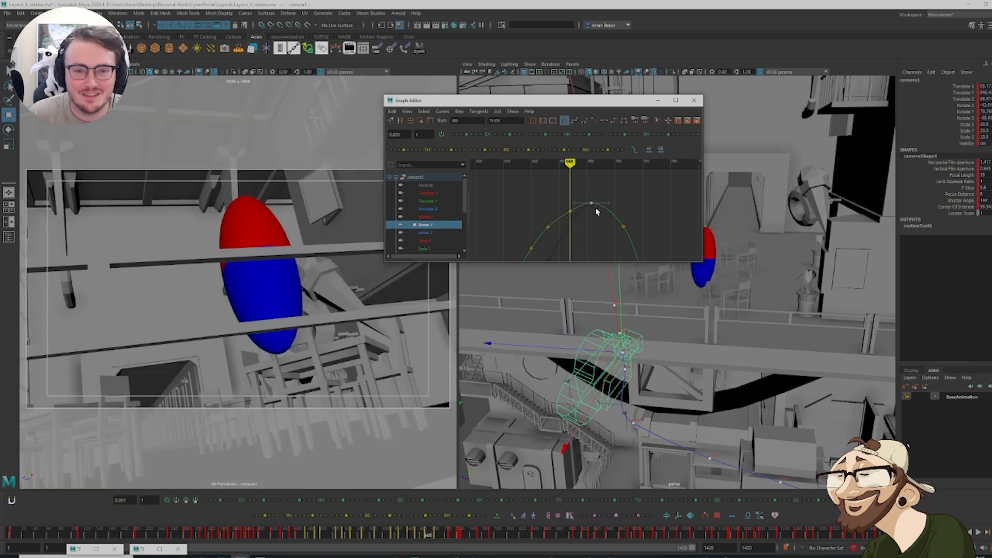
key(period)
middle_drag(614, 226, 636, 114)
key(period)
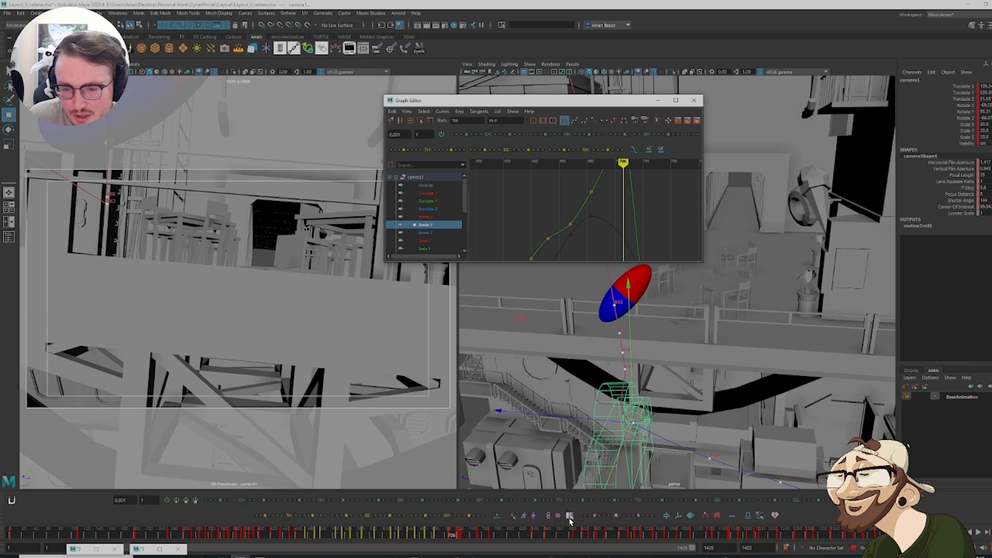
Convert camera1's rotate order to xzy (Best) across all keys
click(570, 517)
click(577, 494)
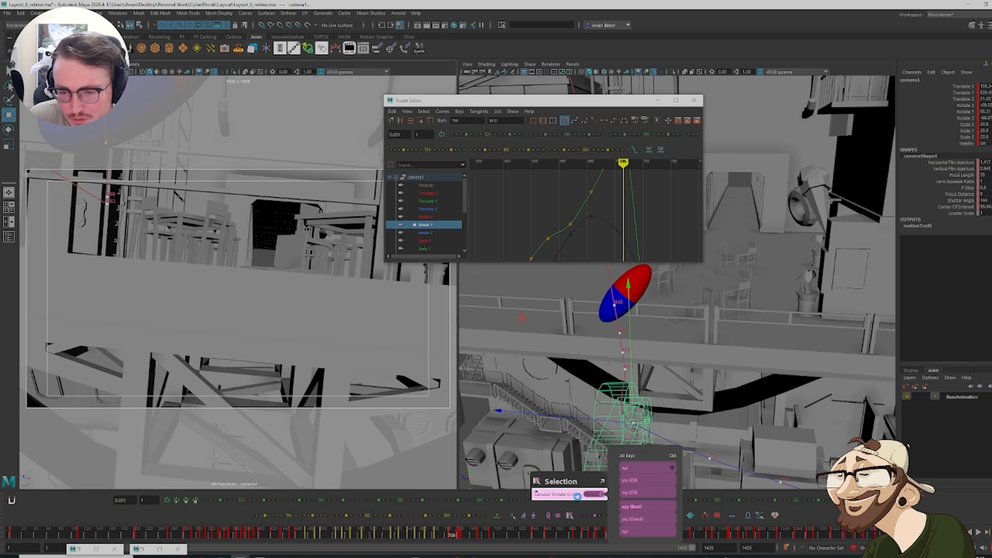
click(646, 507)
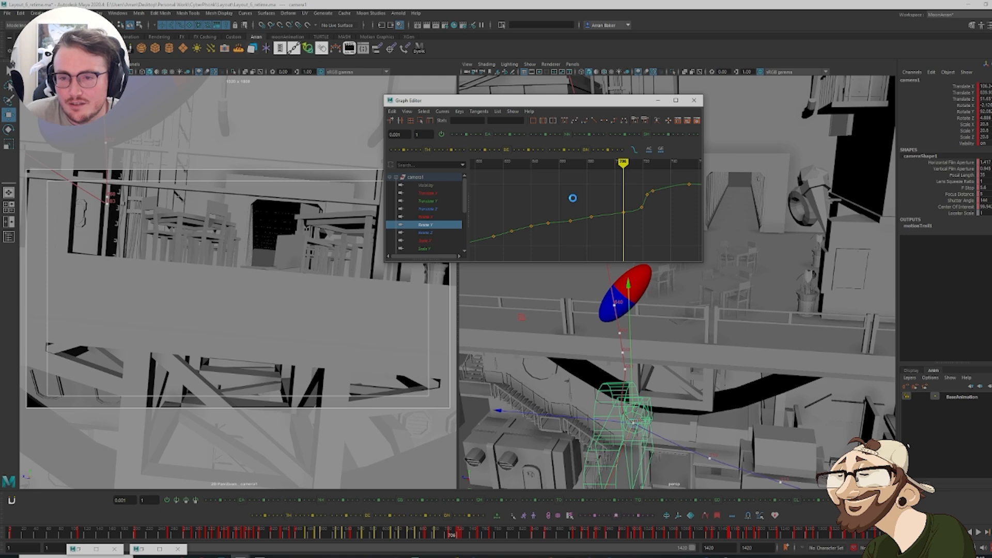
Lower camera1's Rotate Z key at frame 683 to keep the camera tilted, comparing the pose with frame 668
click(625, 215)
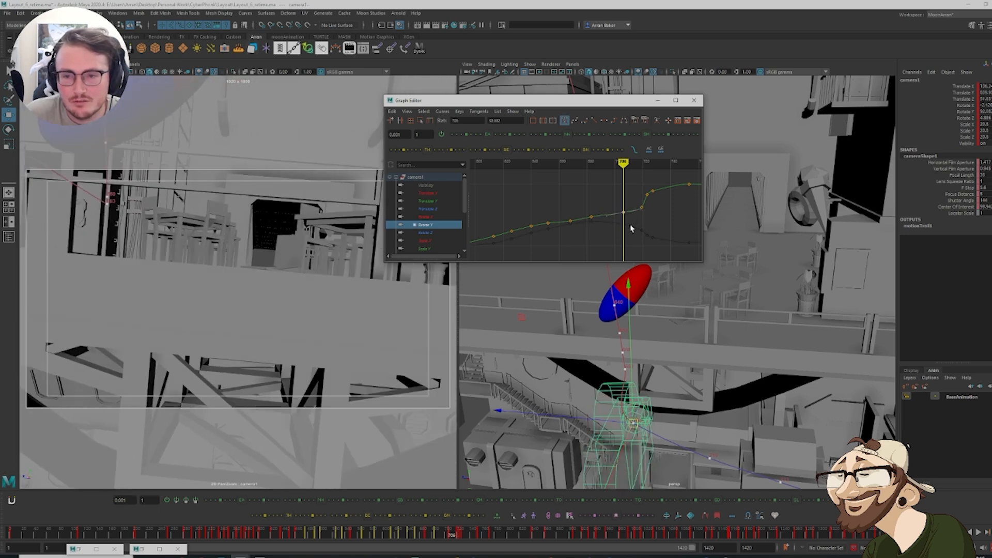
key(comma)
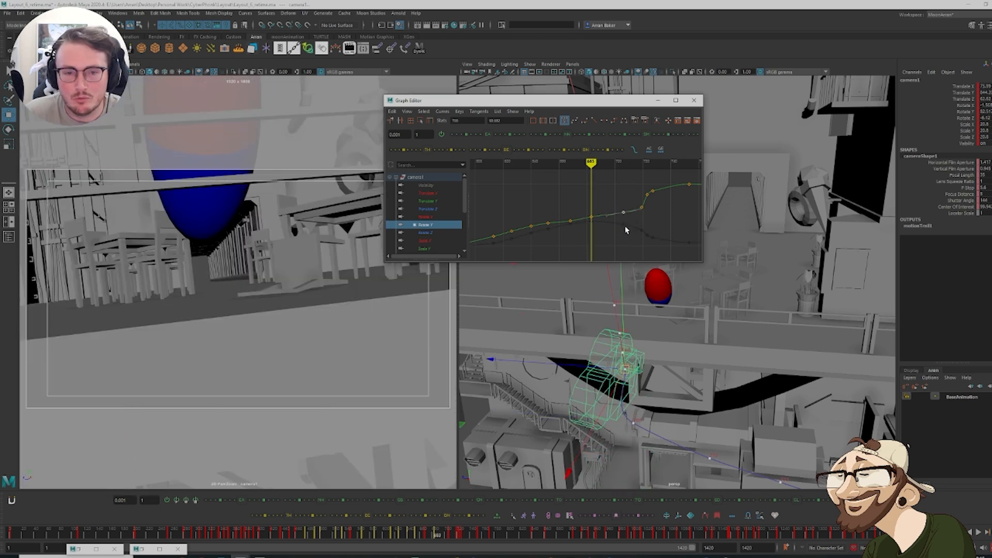
key(comma)
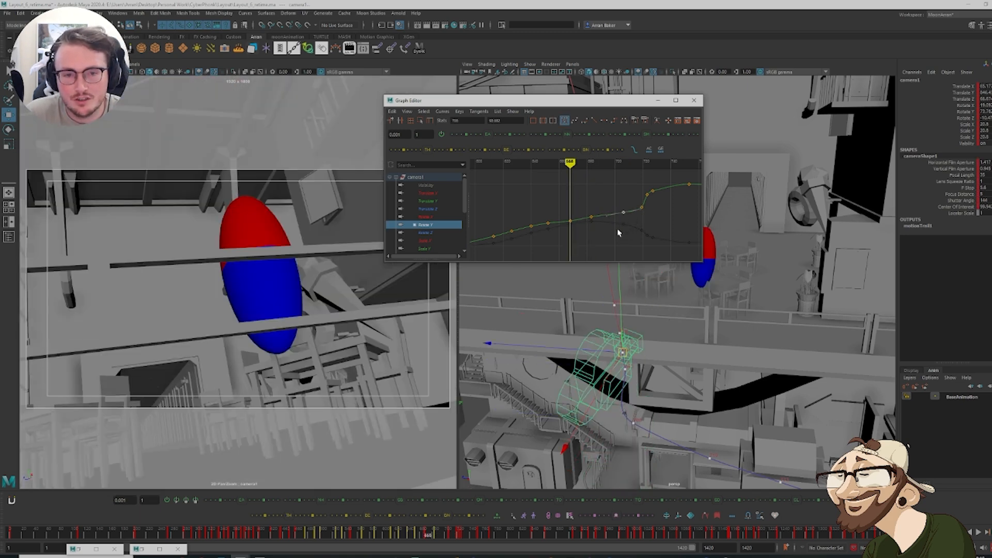
key(period)
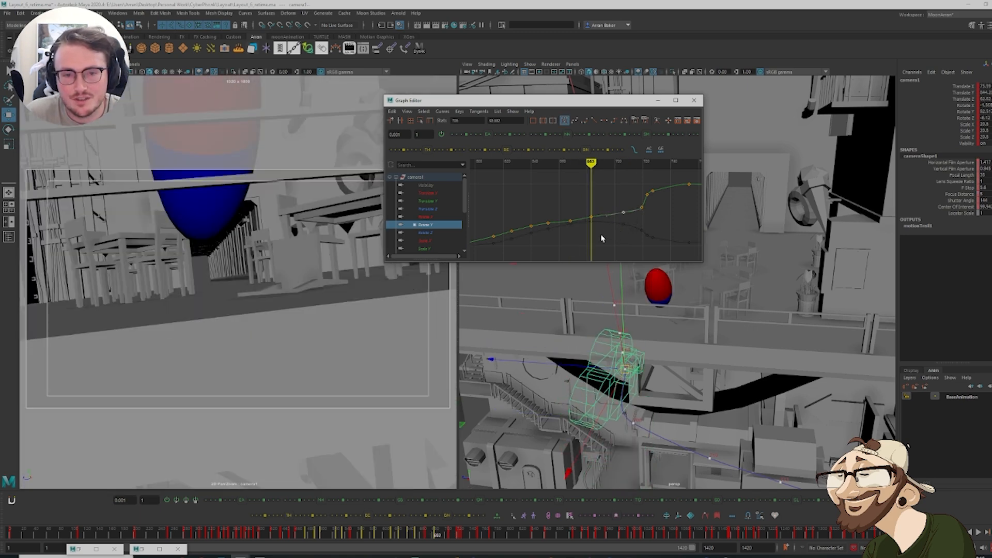
click(426, 233)
drag(599, 212, 600, 211)
scroll(599, 215, up, 5)
scroll(609, 211, down, 2)
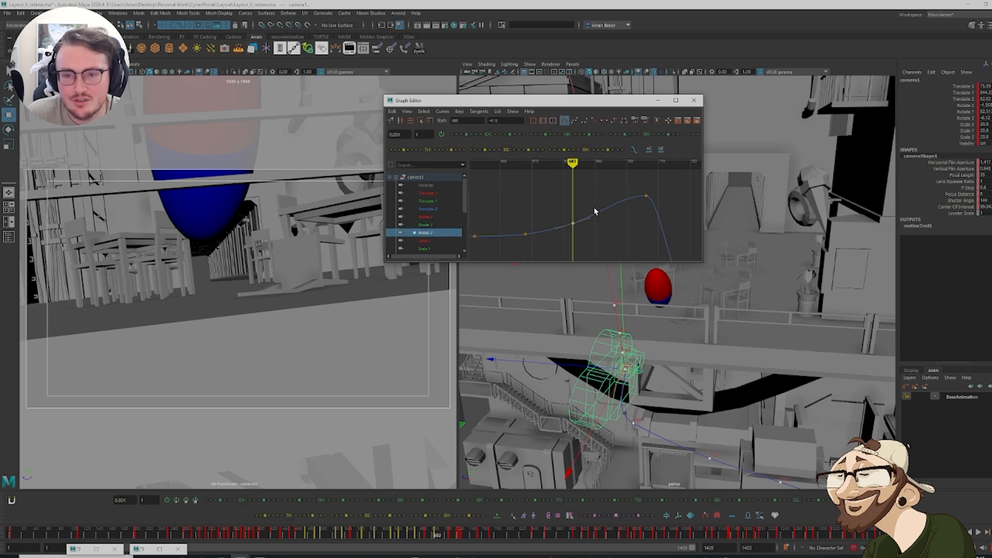
shift+middle_drag(585, 199, 584, 217)
key(comma)
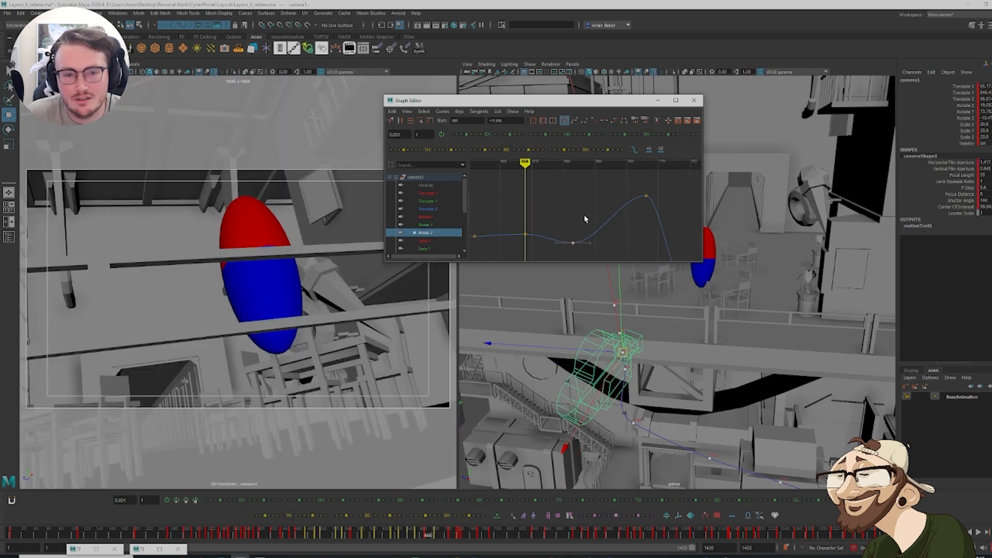
key(period)
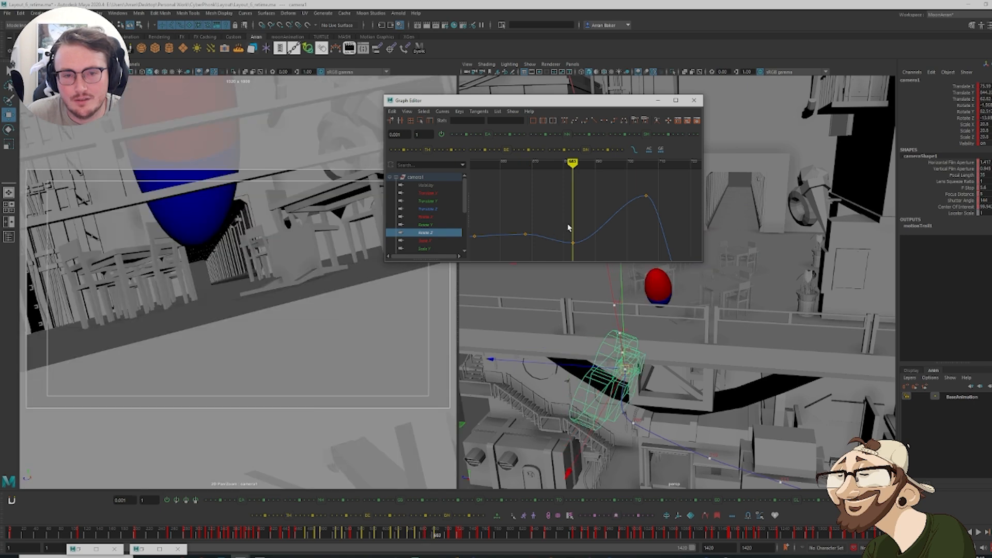
Lower camera1's Rotate Z key at frame 706 below the frame 683 key to continue the camera roll
key(period)
drag(618, 208, 649, 178)
shift+middle_drag(659, 212, 653, 243)
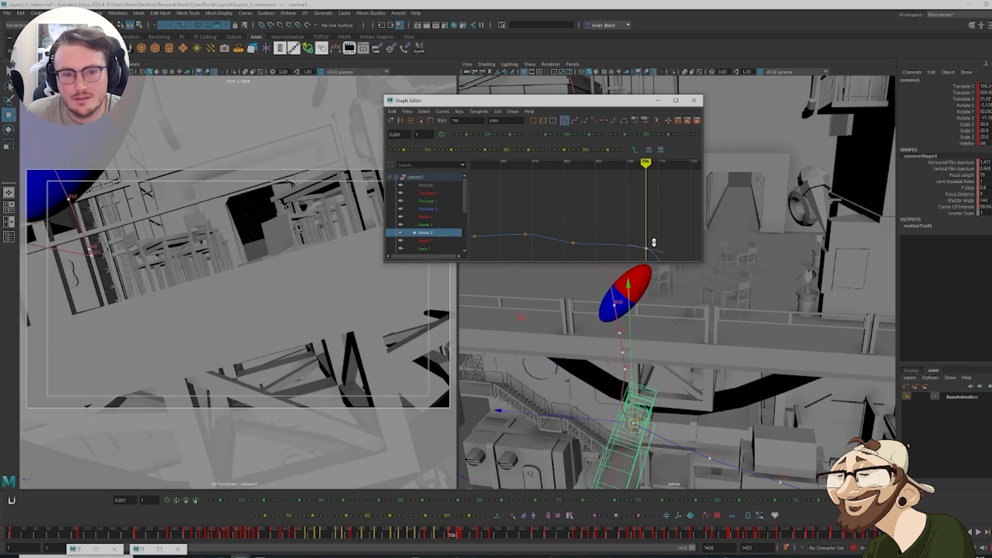
scroll(653, 229, down, 5)
alt+middle_drag(623, 211, 605, 203)
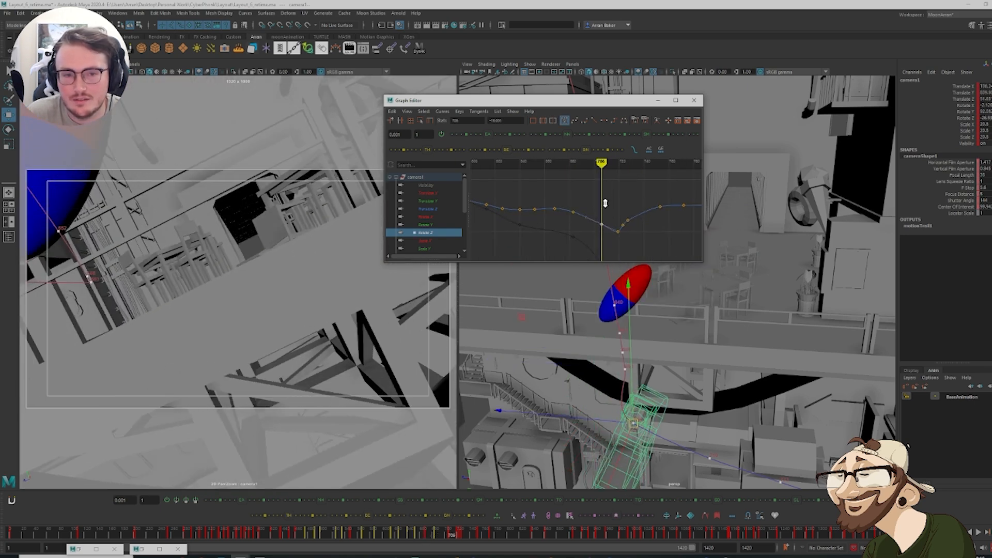
Raise camera1's Rotate Y key at frame 706 to turn the camera toward the sphere
click(434, 225)
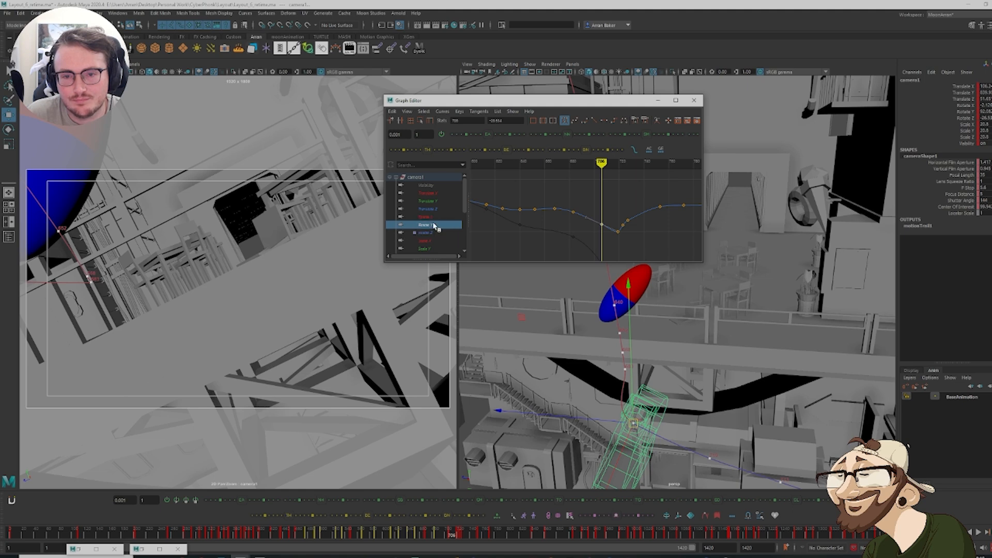
drag(596, 207, 605, 223)
shift+middle_drag(606, 225, 605, 217)
click(573, 229)
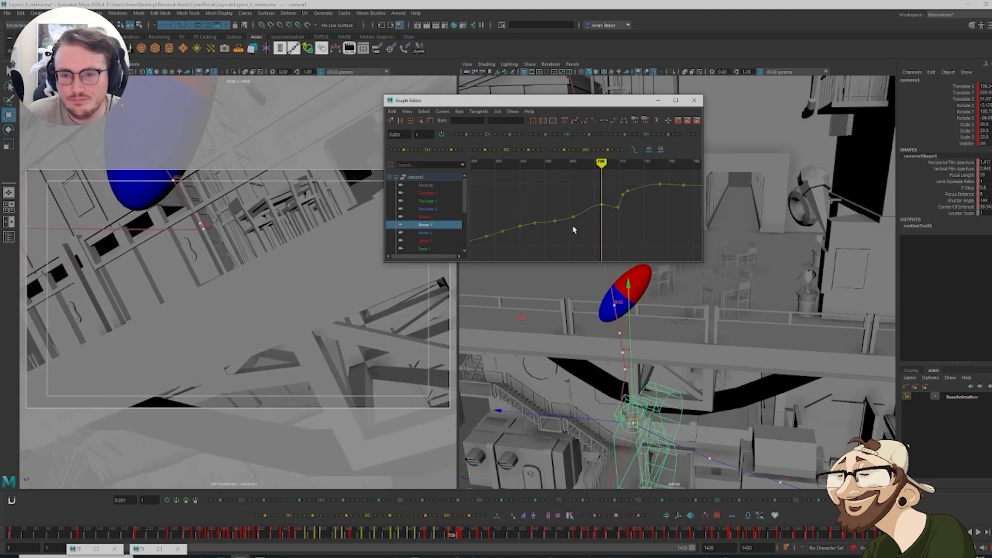
Raise camera1's Rotate X key at frame 683 close to the frame 668 key and compare the neighbouring key poses
key(comma)
drag(565, 236, 584, 209)
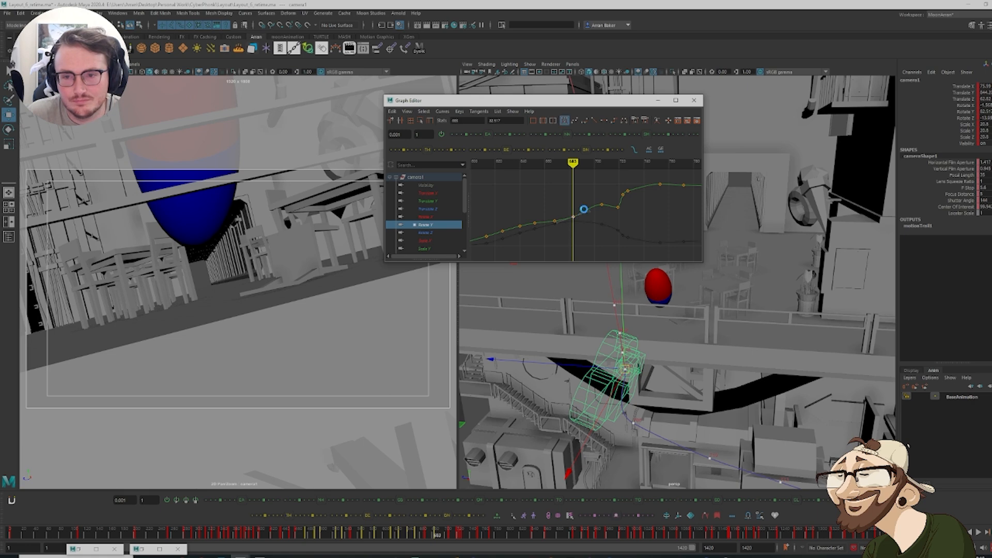
click(428, 217)
drag(563, 243, 587, 215)
shift+middle_drag(588, 213, 590, 194)
key(comma)
key(comma)
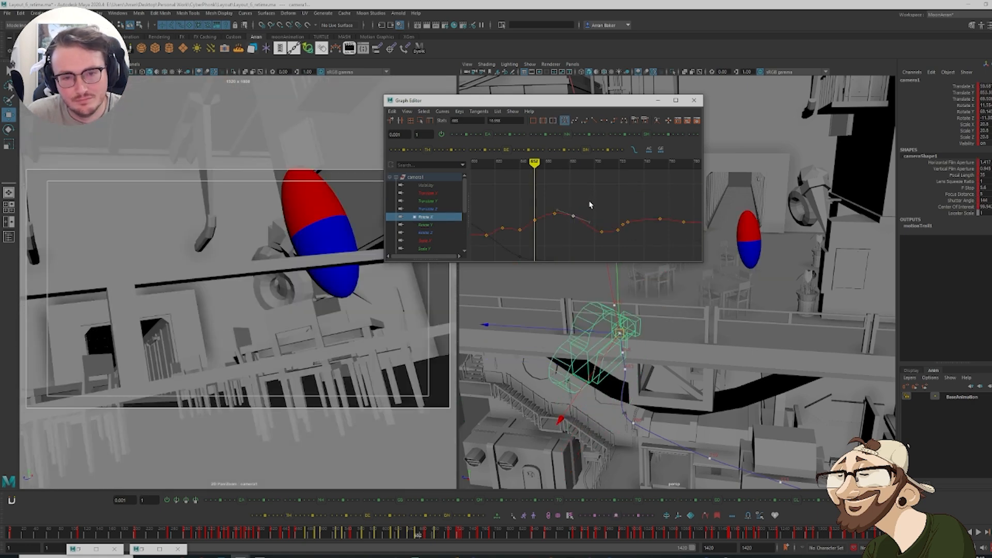
key(period)
Raise camera1's Rotate X key at frame 706 to bring the sphere into frame and scrub back to frame 692
mouse_move(417, 535)
mouse_down()
mouse_move(408, 537)
mouse_move(449, 545)
mouse_up()
drag(593, 240, 613, 219)
middle_drag(612, 219, 614, 185)
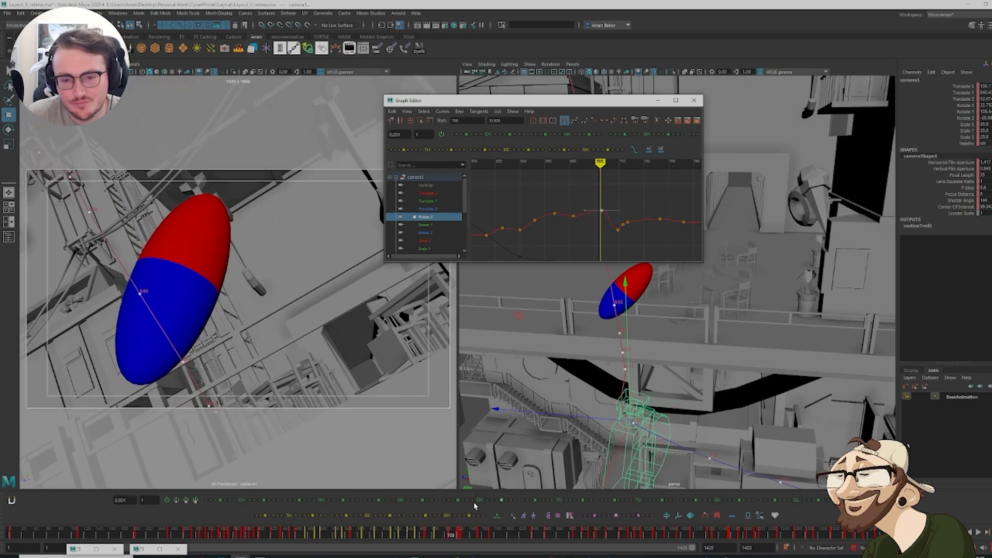
mouse_move(439, 542)
mouse_down()
mouse_move(459, 548)
mouse_move(420, 552)
mouse_move(439, 549)
mouse_up()
Raise camera1's Rotate Y keys at frames 683 and 706 slightly to centre the sphere through the turn
click(431, 225)
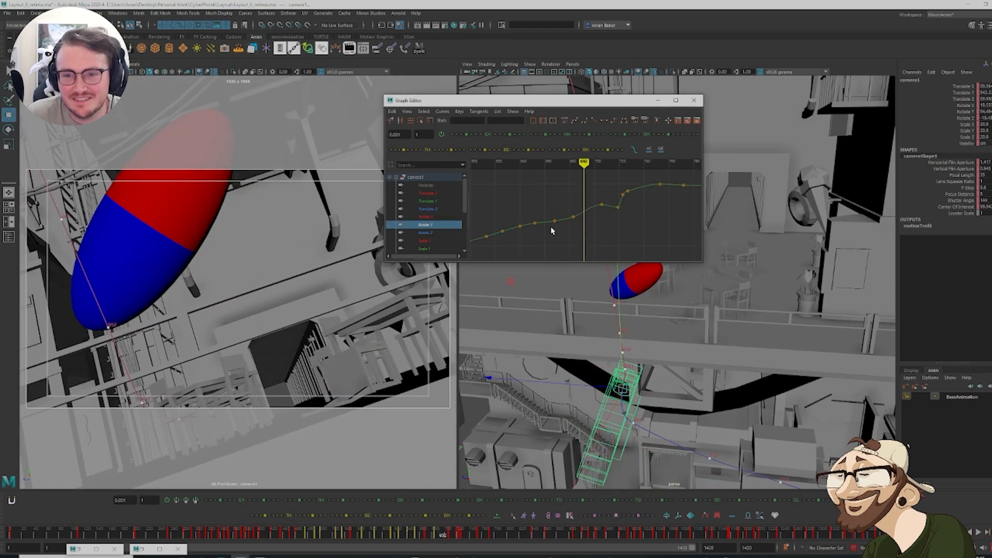
mouse_move(576, 201)
mouse_down()
mouse_move(578, 240)
mouse_move(582, 210)
mouse_up()
click(578, 239)
middle_drag(582, 205, 582, 200)
click(582, 200)
drag(412, 533, 450, 539)
drag(599, 199, 606, 206)
shift+middle_drag(606, 205, 607, 202)
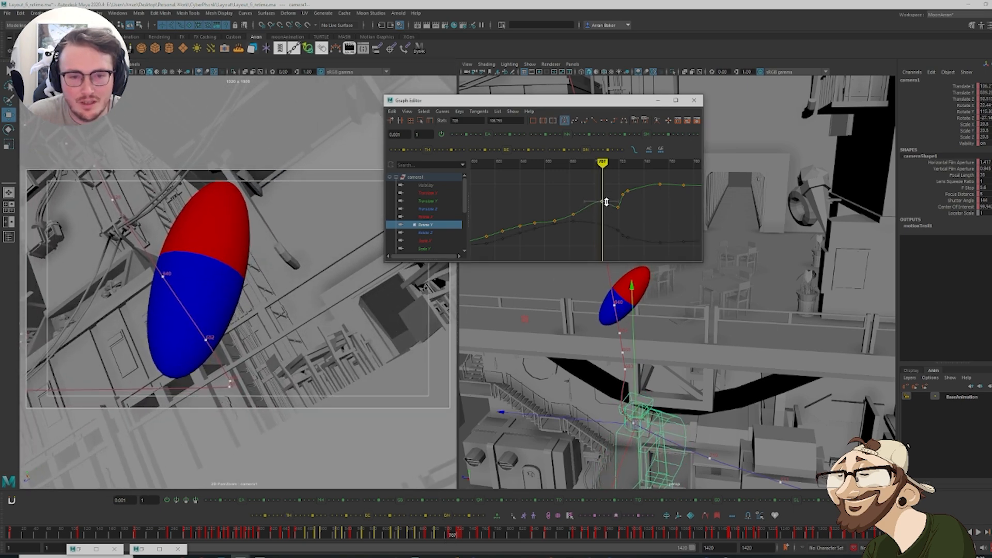
Raise camera1's Rotate Y key at about frame 719 to remove the dip in the curve and scrub to frame 721
drag(443, 539, 455, 544)
drag(609, 223, 624, 204)
shift+middle_drag(628, 225, 628, 211)
drag(438, 532, 458, 545)
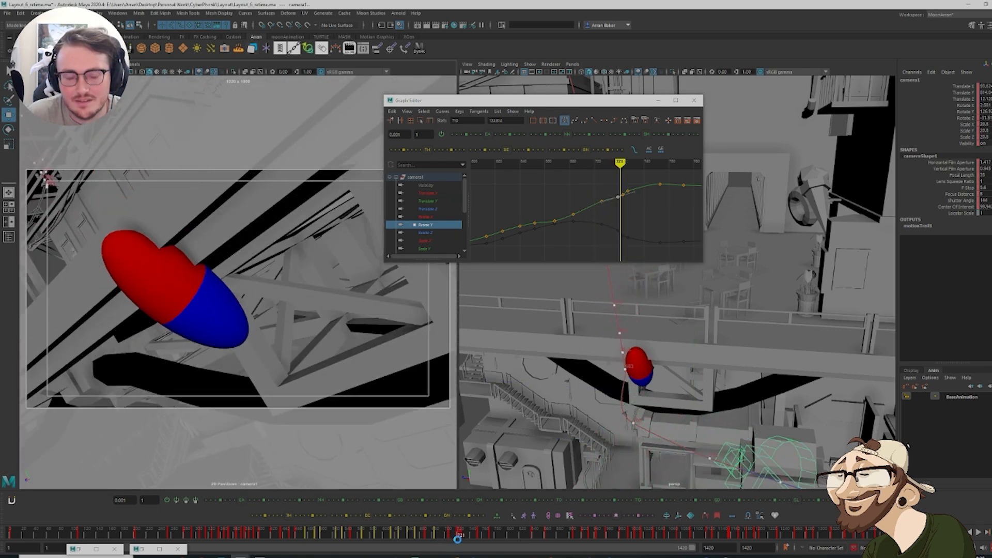
Isolate camera1's Translate X and Translate Z curves around frame 719 and compare the neighbouring key poses
click(436, 209)
ctrl+click(437, 193)
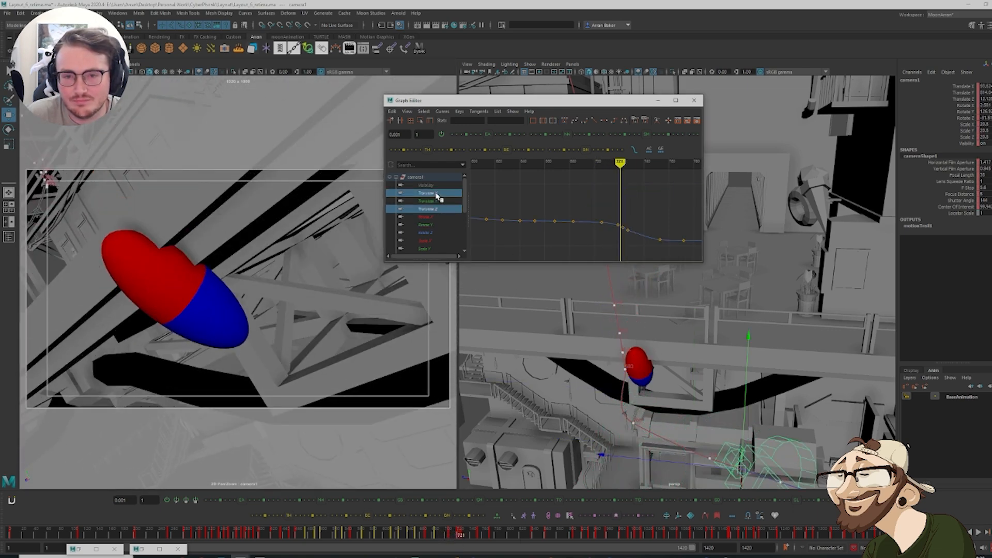
drag(594, 237, 645, 179)
key(f)
click(634, 217)
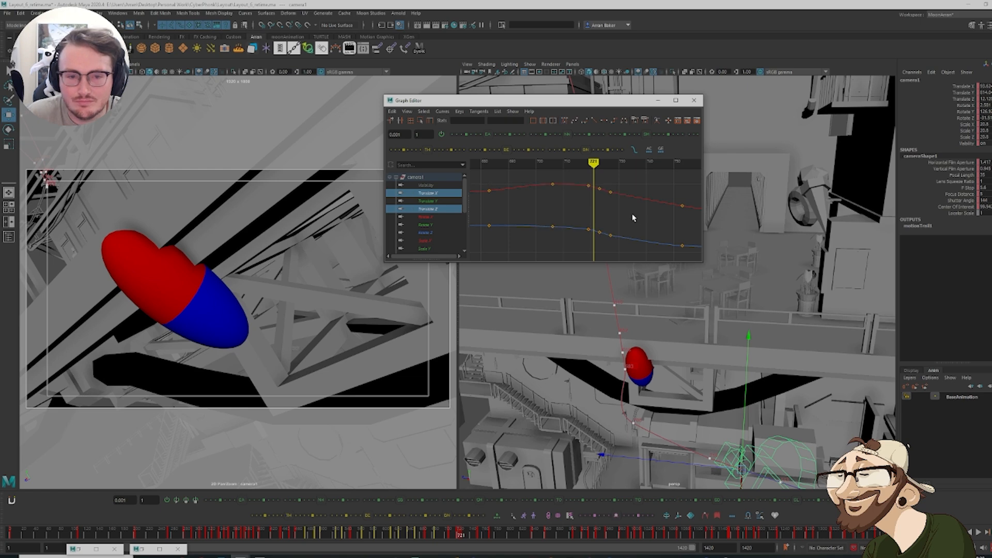
key(comma)
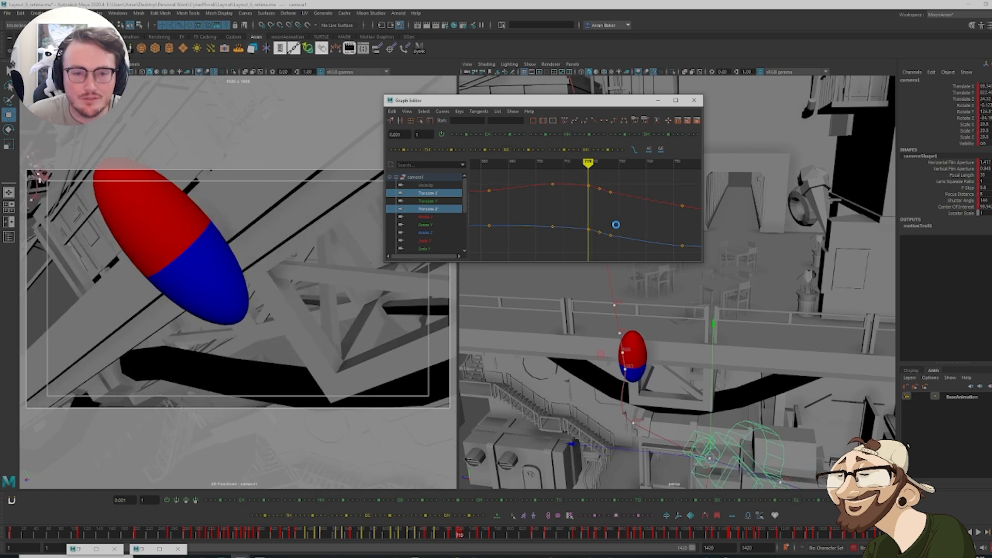
middle_click(481, 354)
key(comma)
key(period)
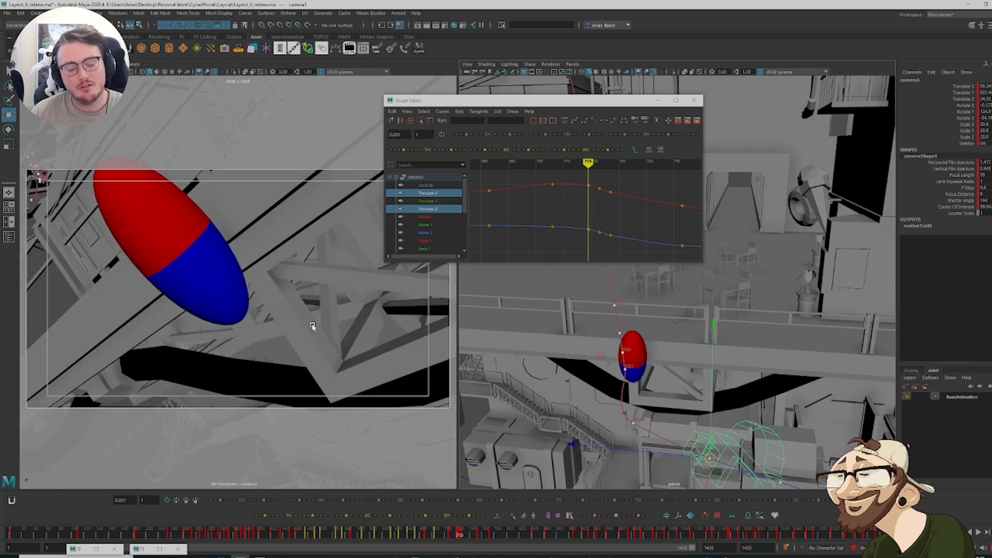
Blend camera1's Translate X, Y and Z keys at frames 719 to 727 partway towards the frame 706 key
drag(561, 238, 614, 180)
key(f)
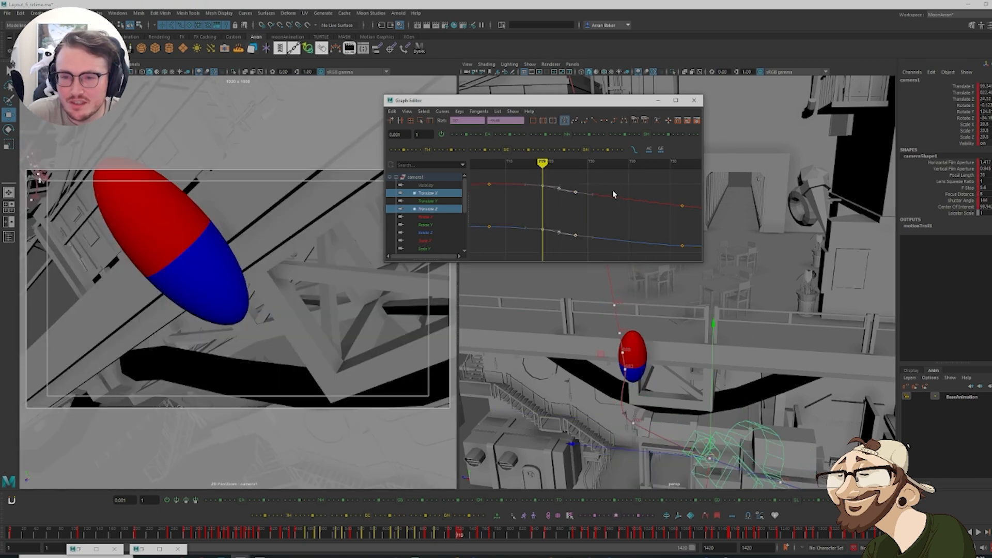
click(584, 218)
ctrl+click(437, 202)
drag(527, 242, 581, 181)
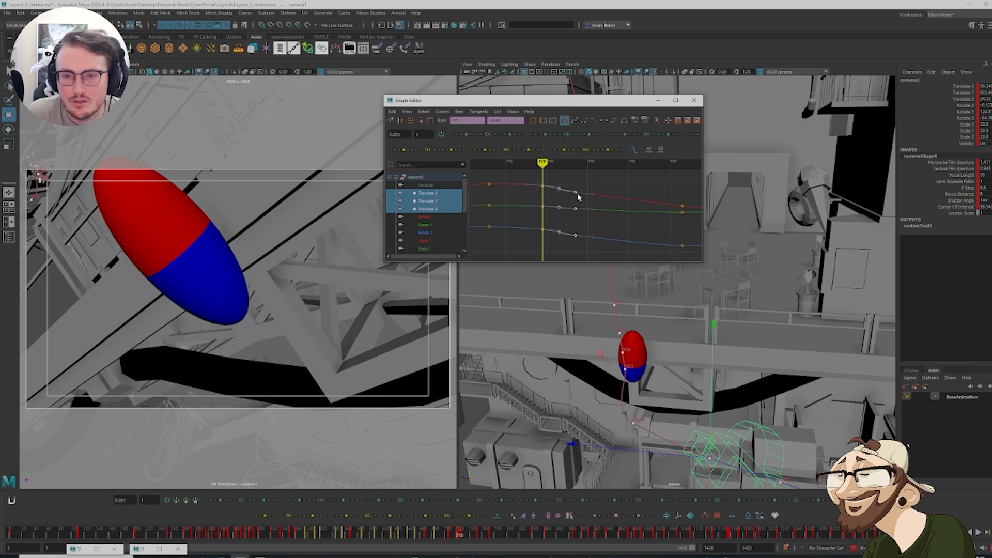
alt+middle_drag(561, 201, 634, 212)
key(comma)
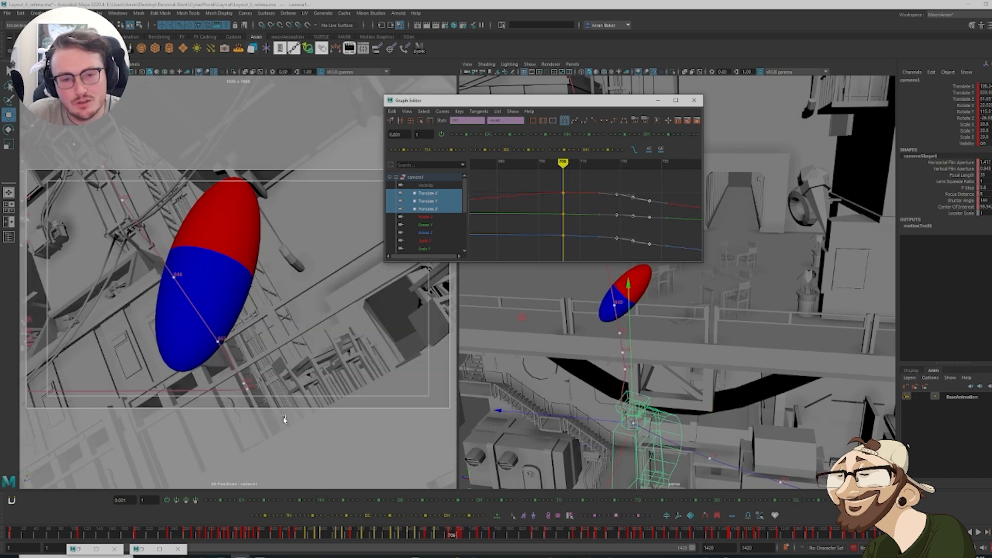
drag(426, 541, 454, 551)
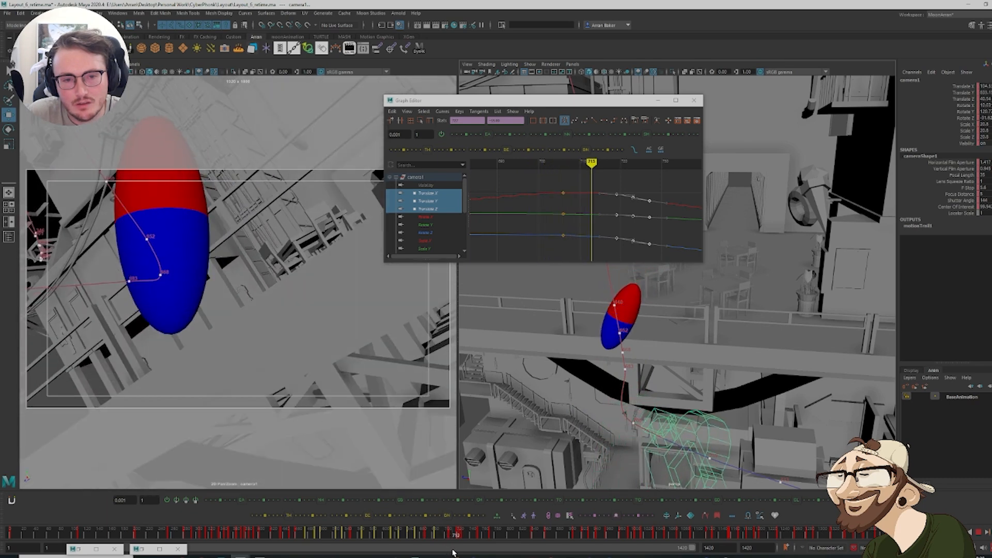
key(period)
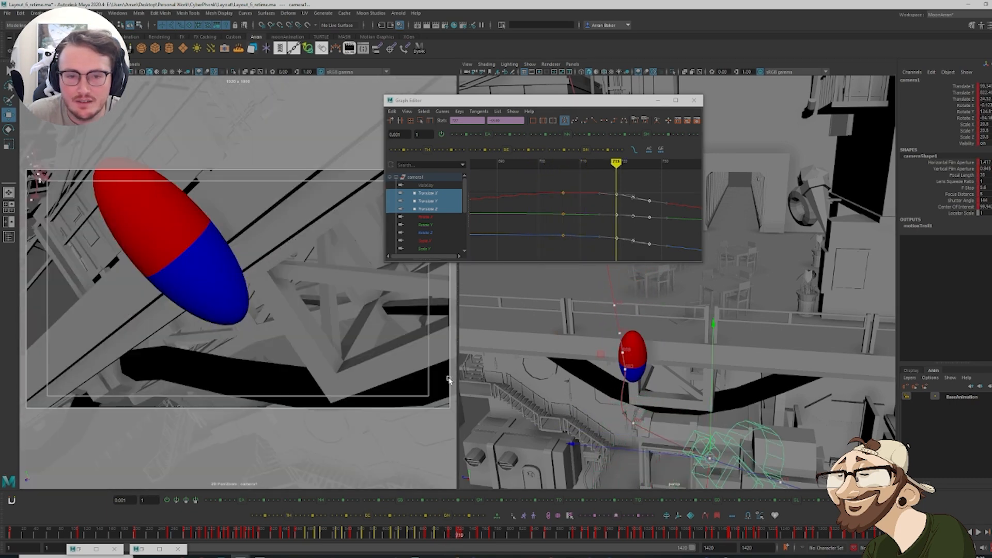
click(440, 516)
click(439, 516)
click(438, 516)
click(438, 516)
click(438, 516)
click(436, 516)
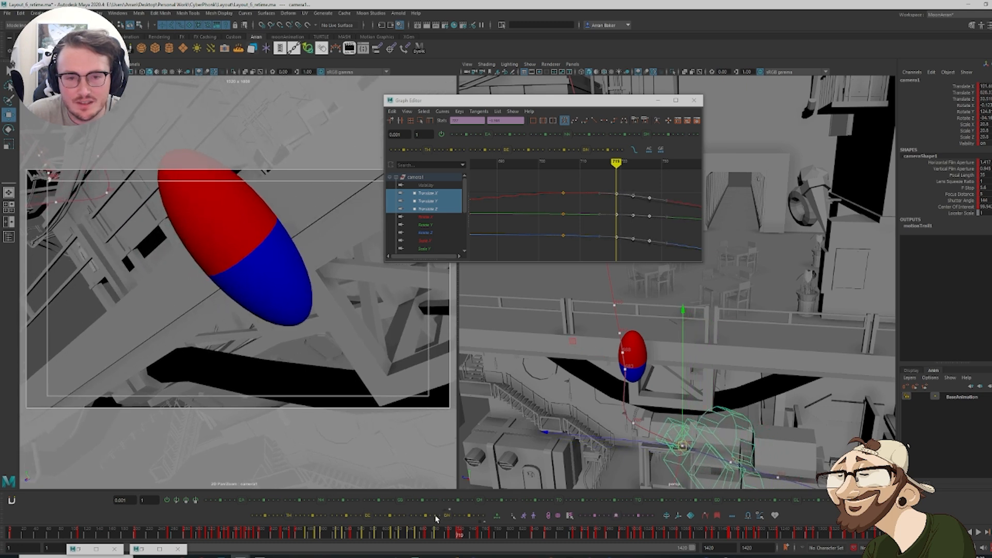
click(435, 517)
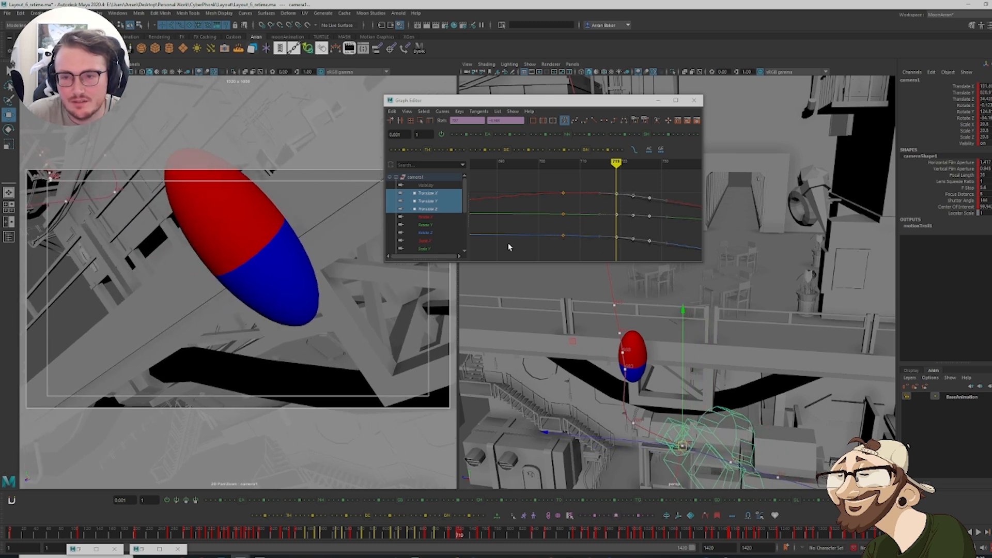
Compare the camera framing of the sphere at the keys on frames 706, 719 and 723
key(period)
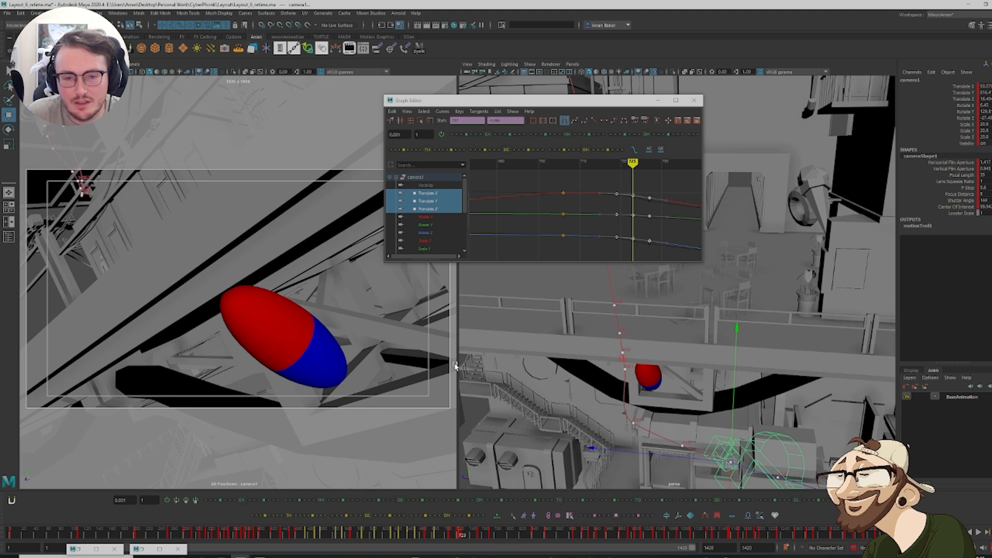
click(531, 244)
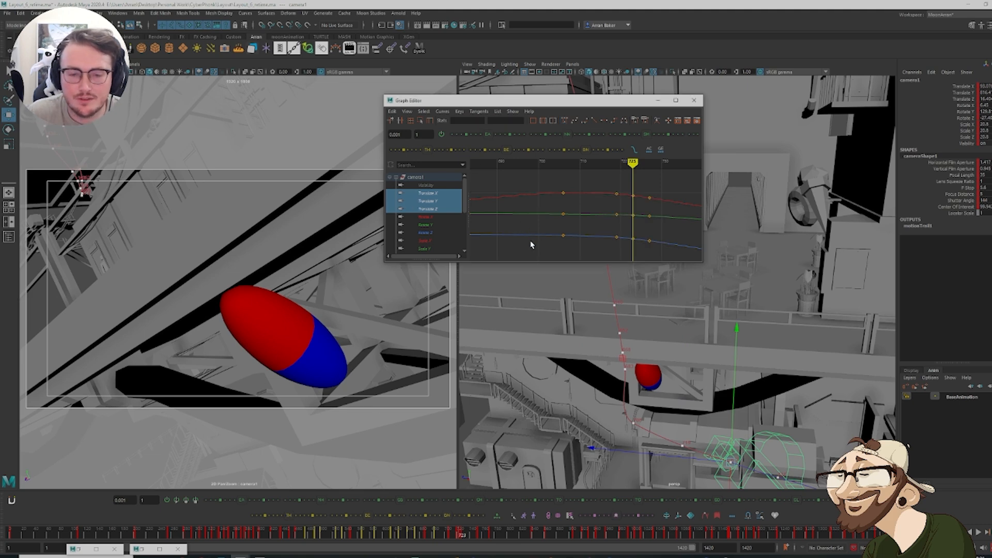
key(comma)
key(period)
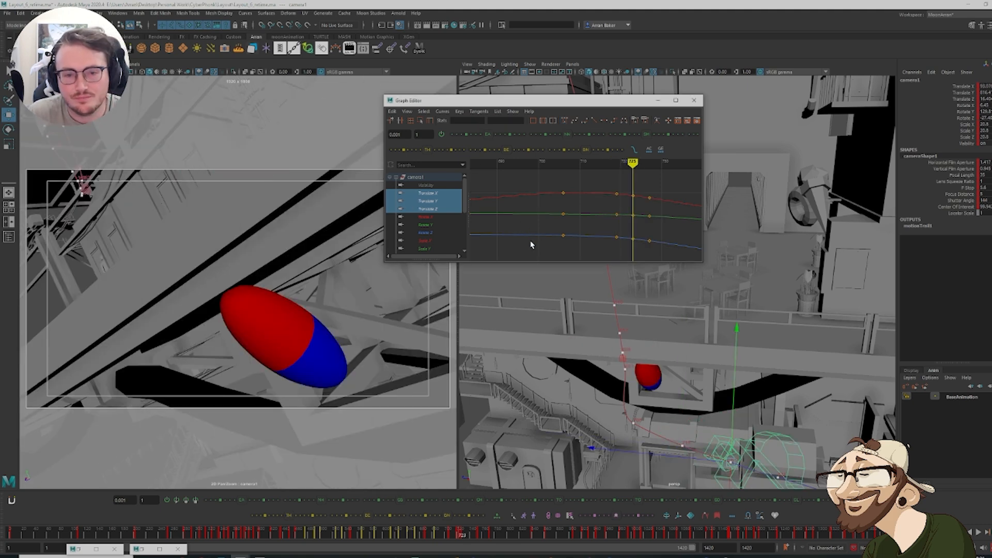
key(comma)
key(comma)
key(period)
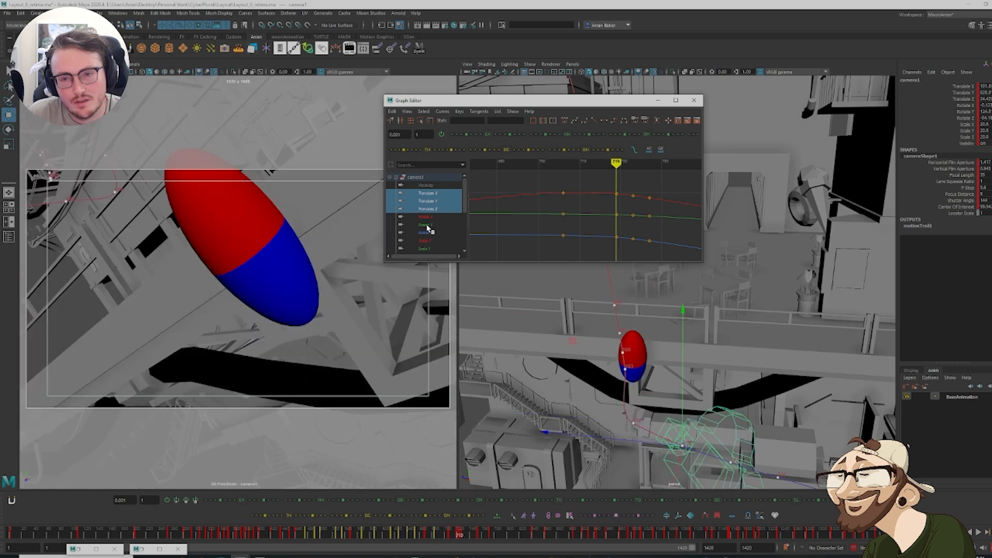
Check the key poses through frame 727 and raise camera1's Translate X key at frame 723 slightly to smooth the curve
click(439, 196)
key(f)
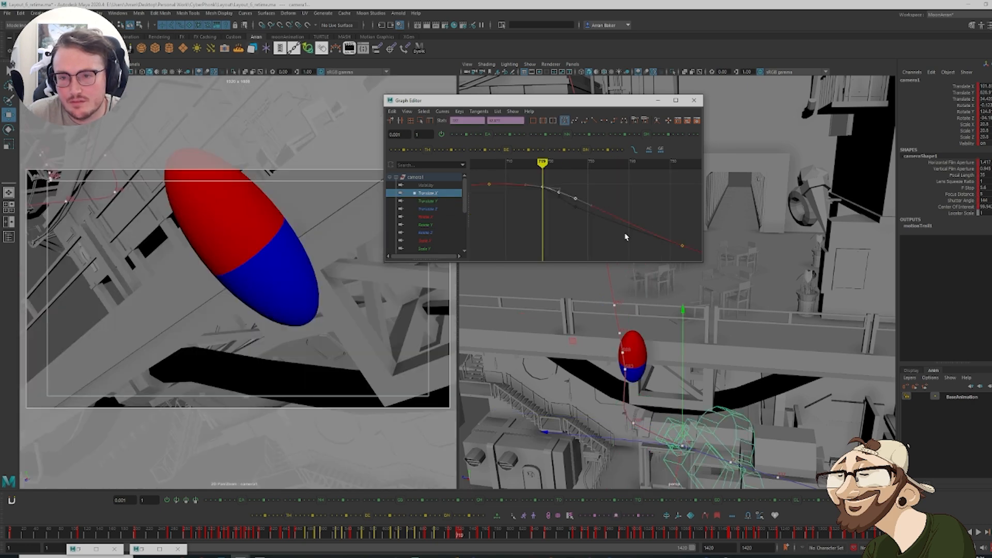
key(period)
key(period)
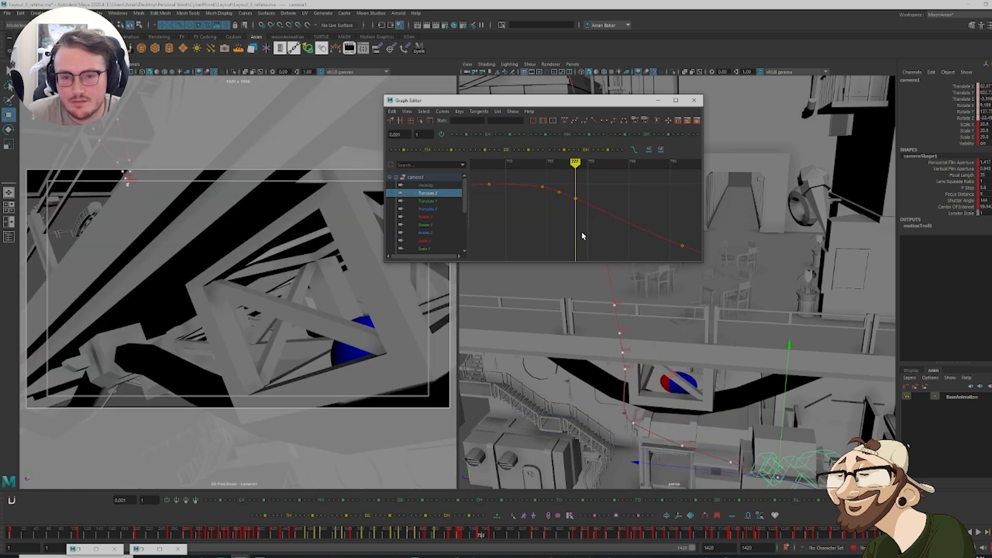
key(period)
key(comma)
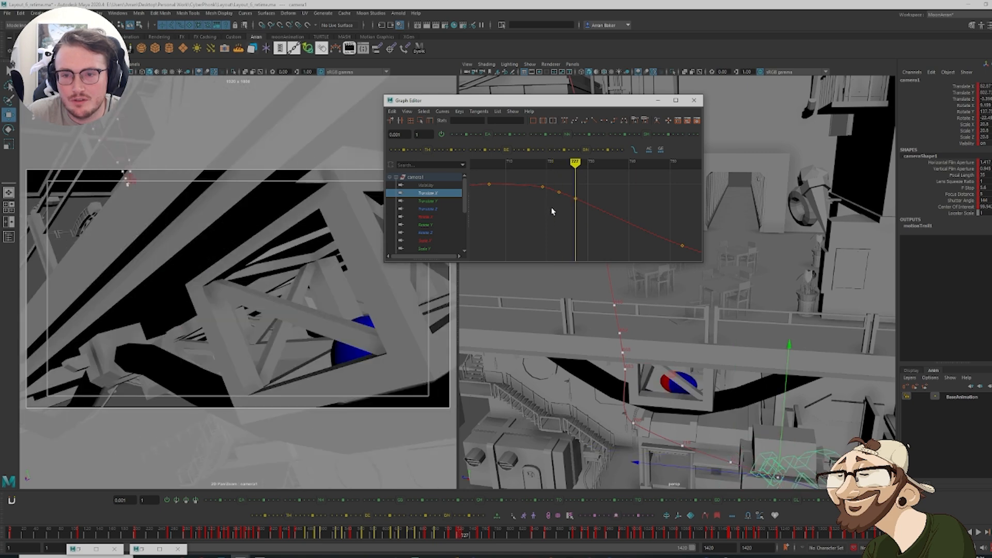
click(566, 191)
click(581, 193)
drag(543, 208, 565, 189)
click(568, 182)
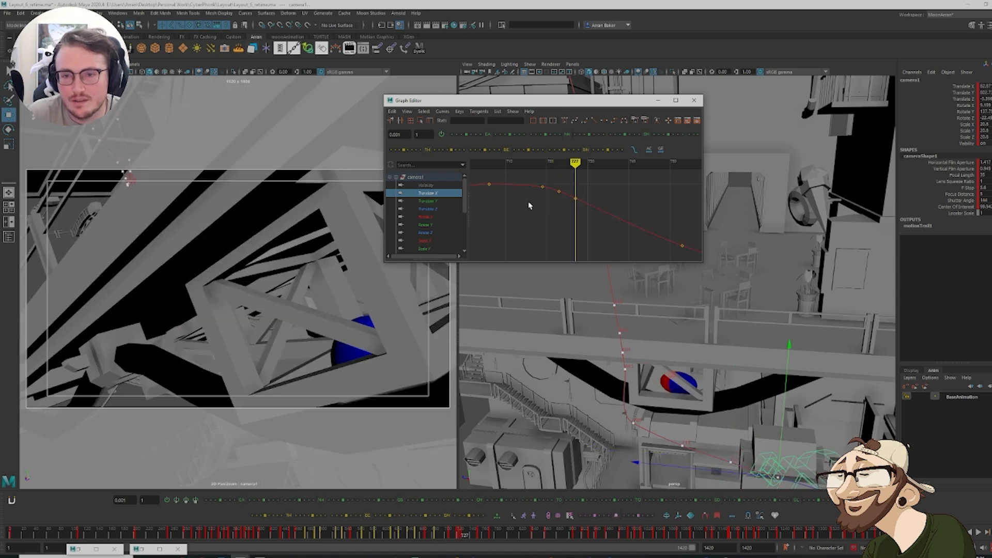
Lower camera1's Translate Z key at frame 719 slightly to smooth the descent of the curve
click(439, 208)
key(f)
drag(550, 228, 599, 202)
click(580, 223)
scroll(580, 216, down, 4)
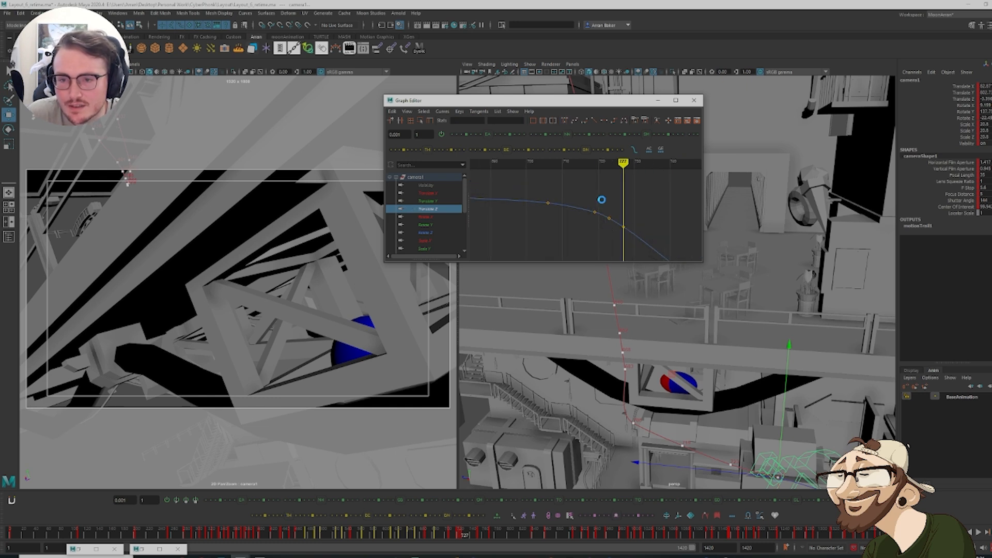
Lower camera1's Translate Y key at frame 727 slightly to even out the slope of the curve
click(439, 201)
key(f)
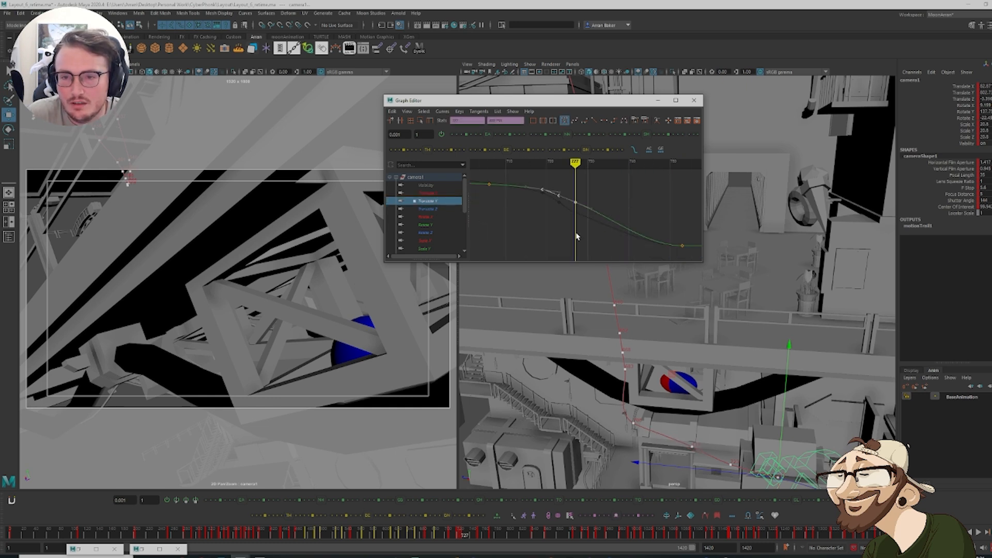
click(571, 233)
drag(565, 222, 587, 198)
shift+middle_drag(588, 185, 588, 194)
click(585, 208)
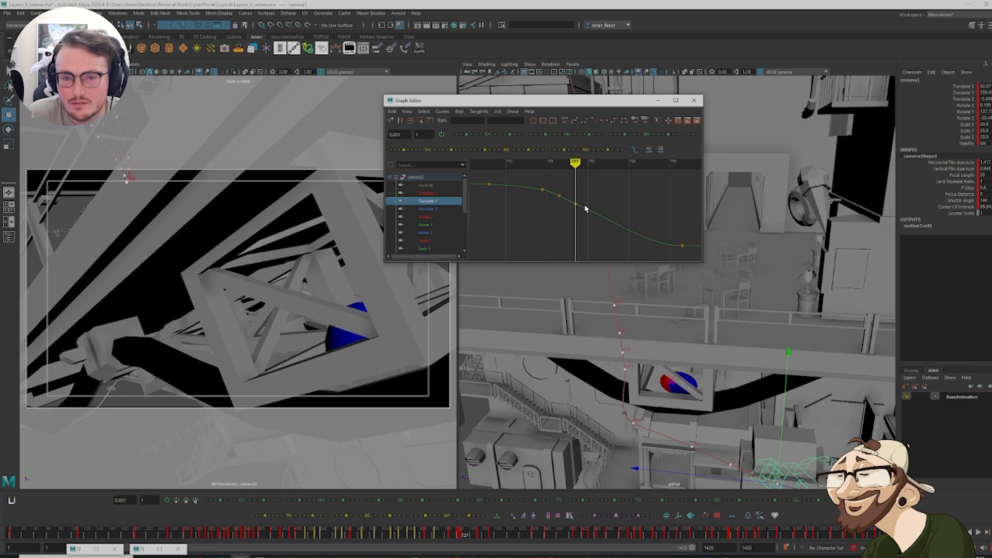
Compare the key poses from frame 683 to 719 and raise camera1's Rotate X key at frame 719 level with the frame 723 key
click(432, 216)
key(comma)
key(comma)
key(comma)
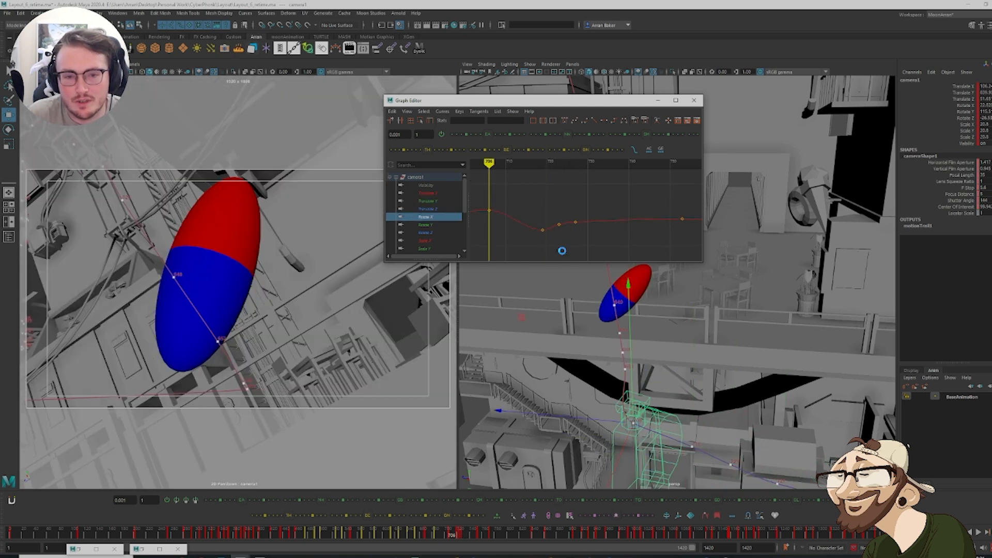
key(comma)
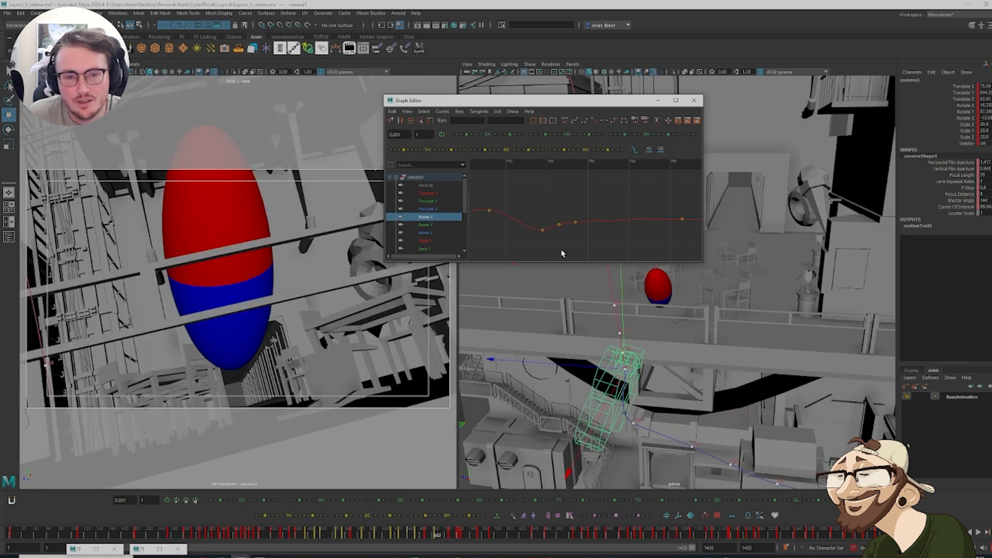
key(period)
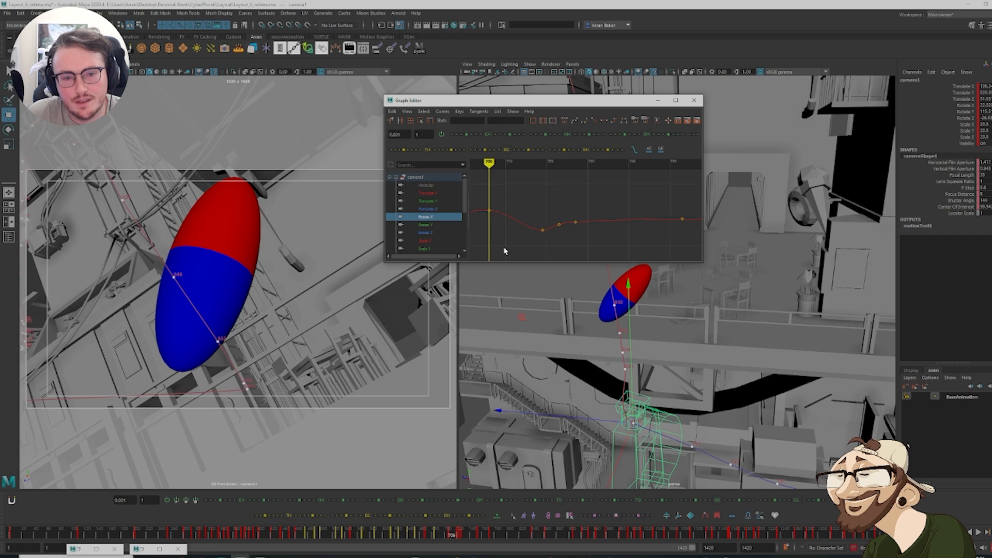
key(period)
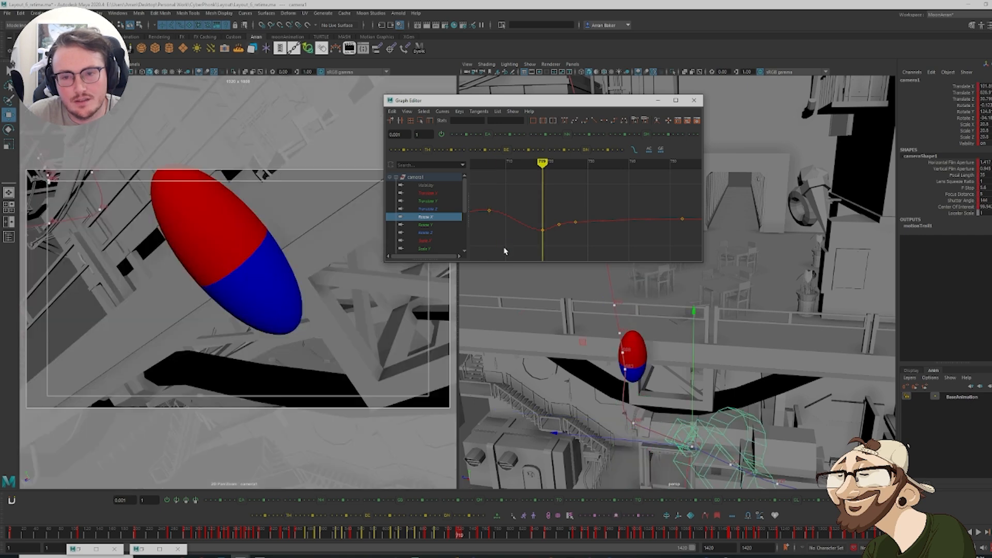
key(comma)
key(period)
drag(548, 236, 547, 236)
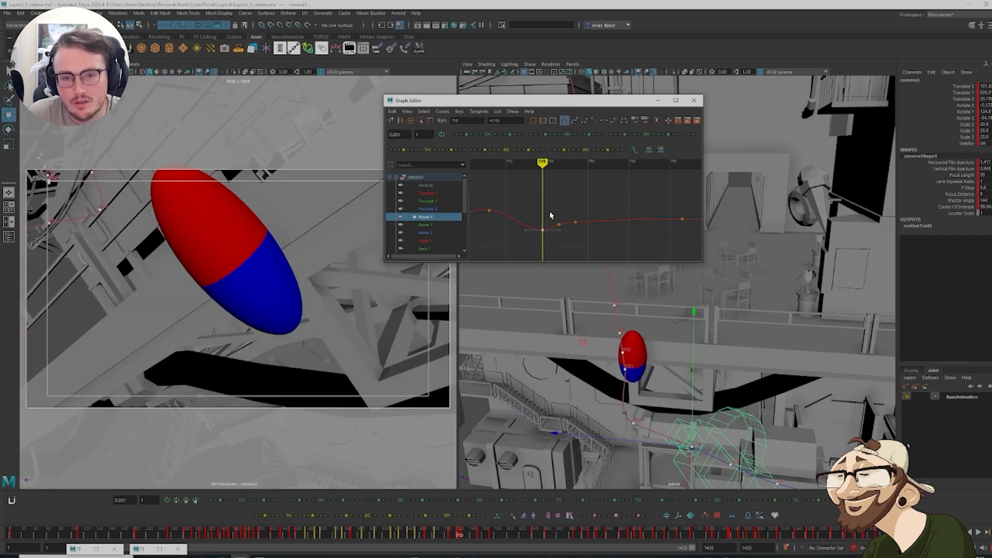
middle_drag(551, 220, 549, 205)
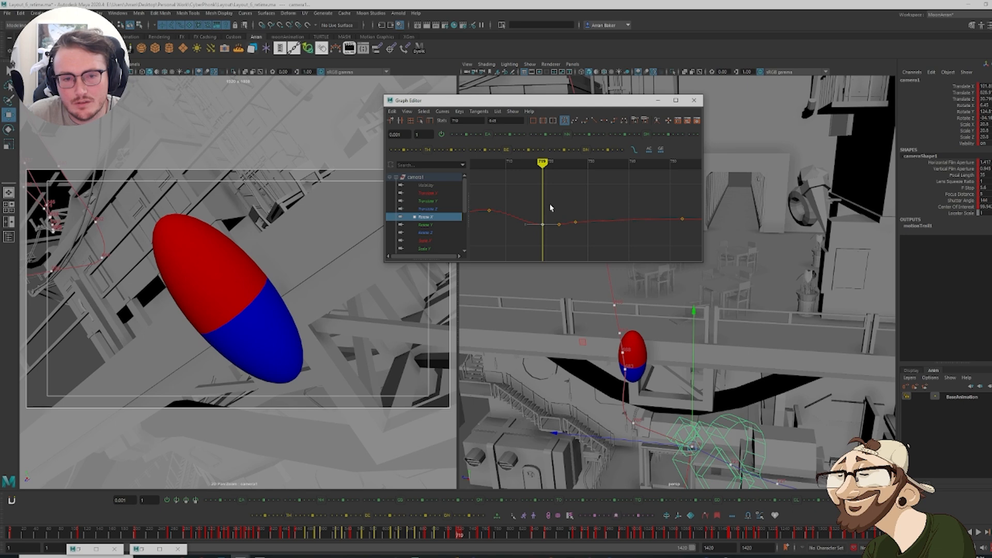
Lower camera1's Rotate X keys at frames 719 and 723 together to reframe the sphere
key(comma)
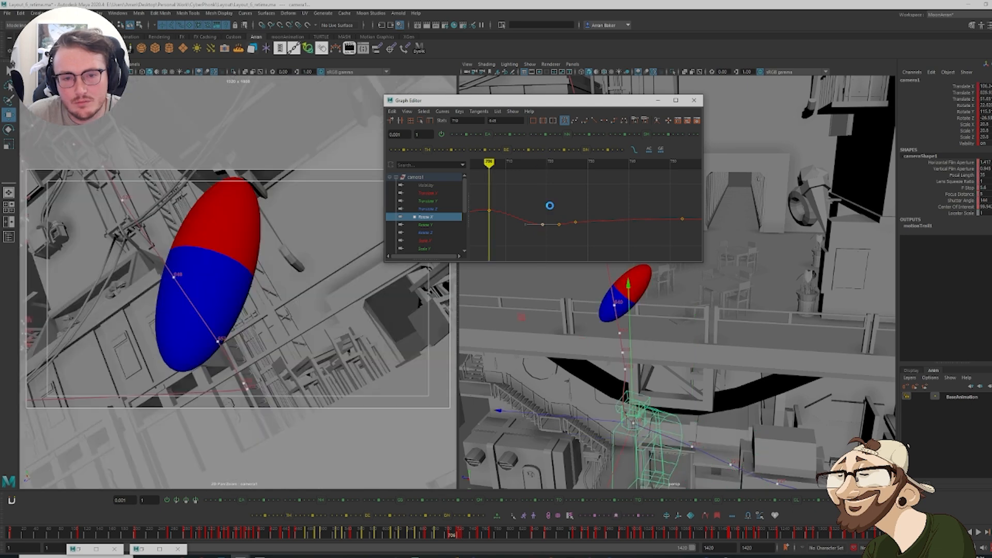
key(period)
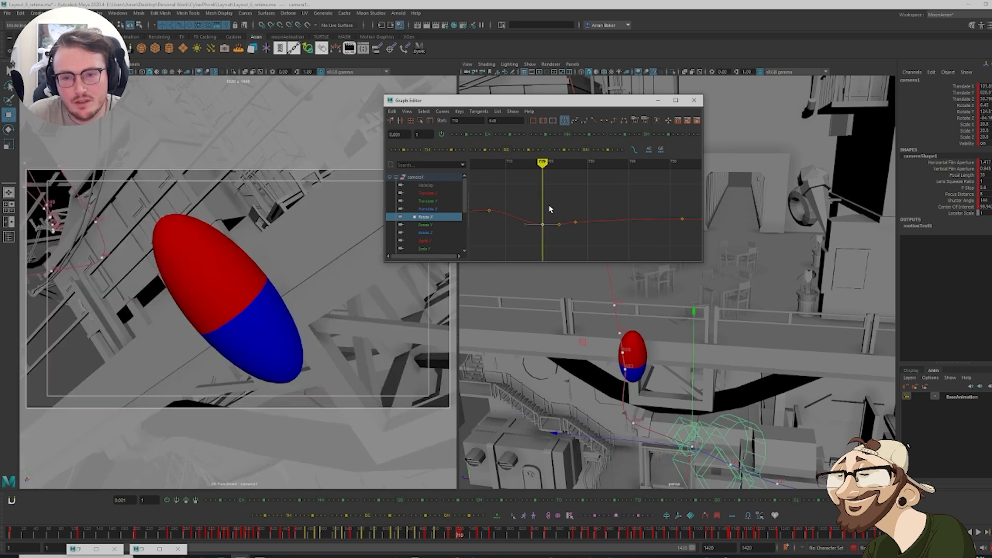
key(period)
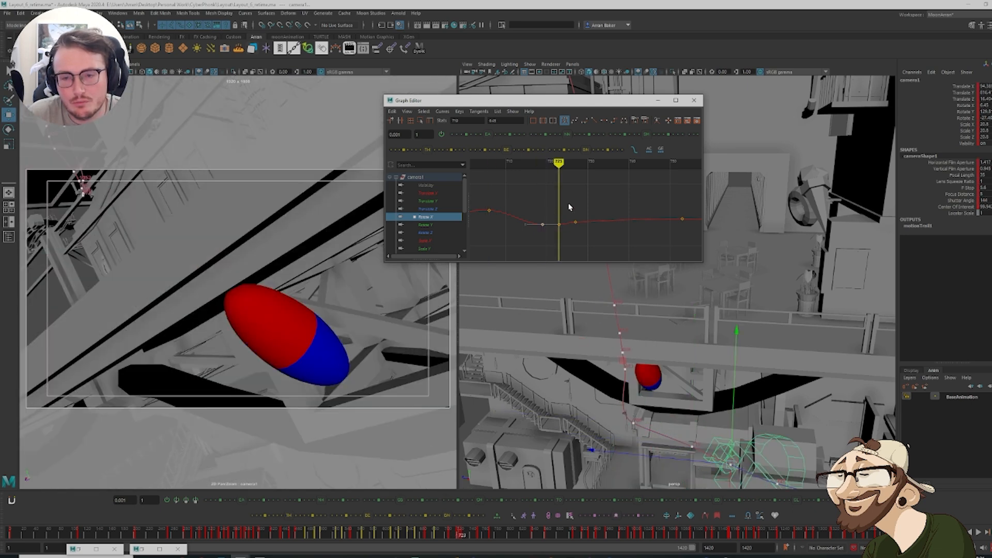
click(557, 229)
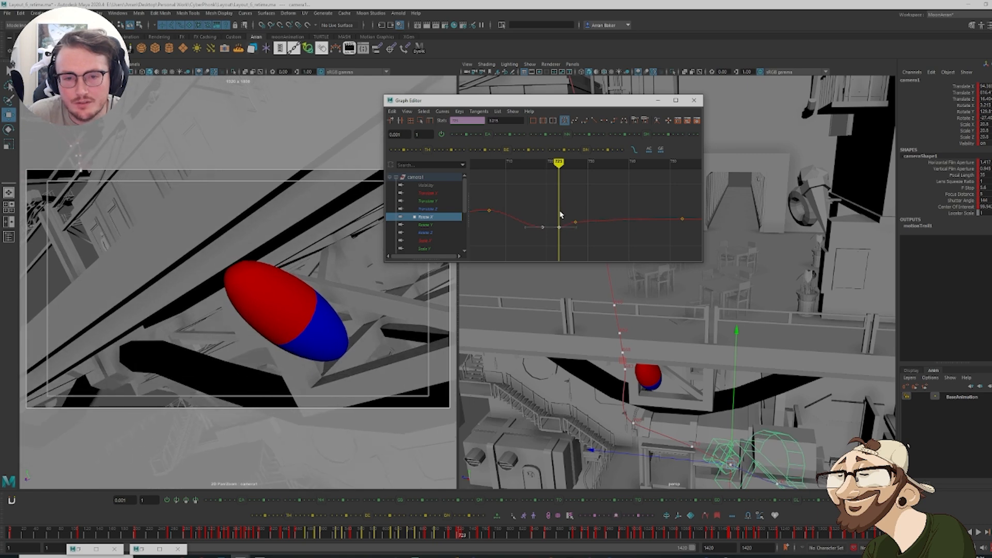
Lower camera1's Rotate X key at frame 727 to ease the curve out of the frame 723 key
key(period)
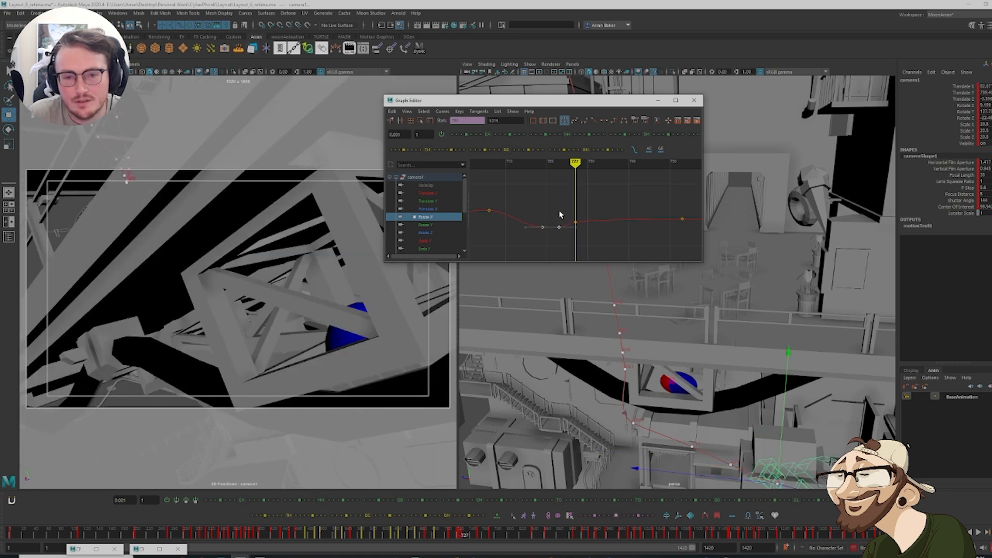
key(period)
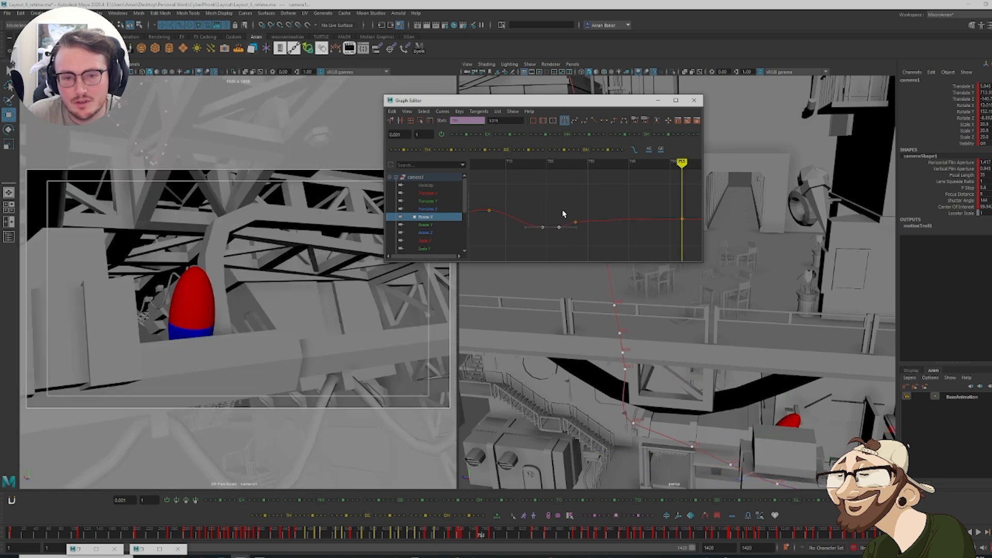
key(comma)
drag(568, 213, 579, 225)
shift+middle_drag(577, 210, 577, 214)
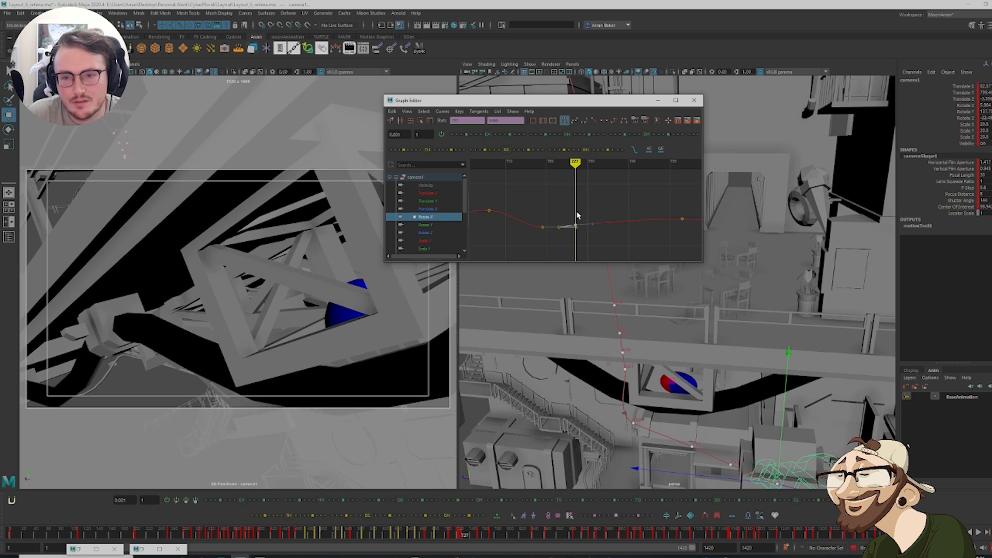
Compare the surrounding key poses and raise camera1's Rotate Y key at frame 719 to shift the sphere in frame
key(period)
key(comma)
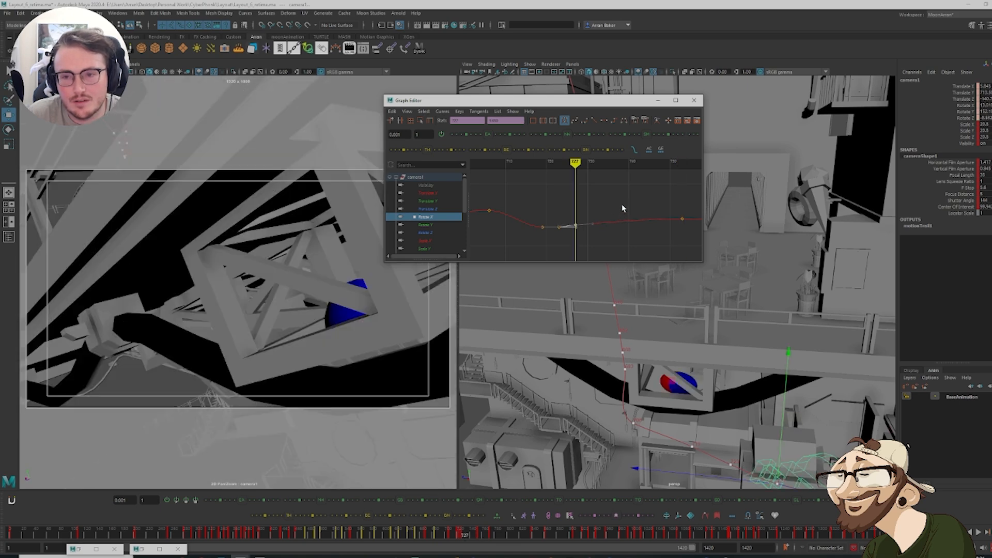
key(comma)
key(comma)
key(comma)
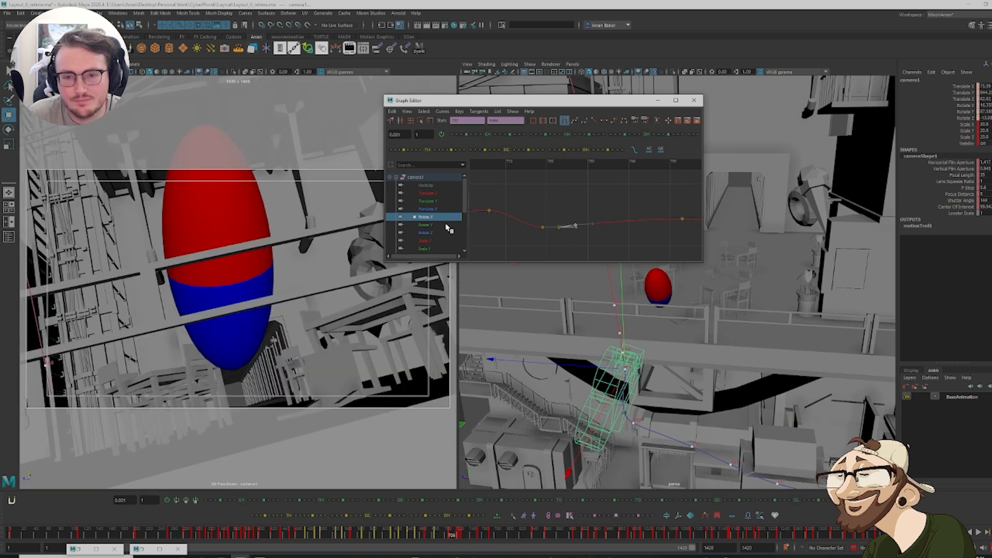
key(comma)
click(448, 225)
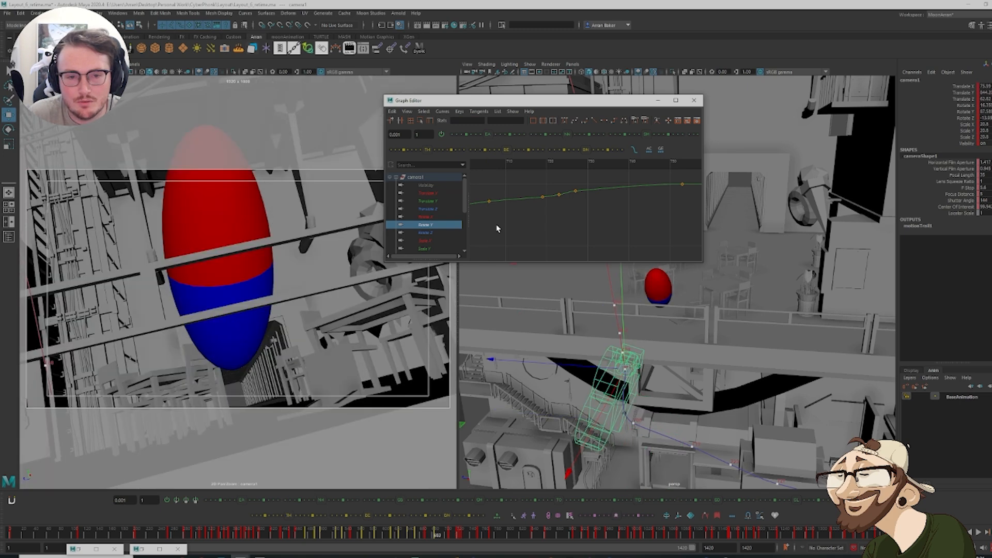
key(period)
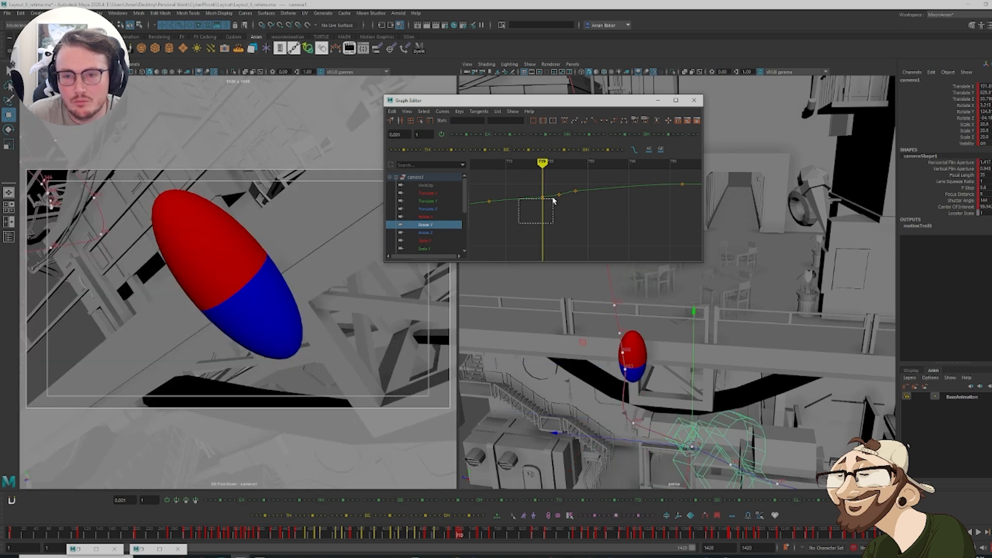
drag(553, 201, 554, 200)
key(f)
mouse_move(565, 206)
middle_down()
mouse_move(571, 174)
mouse_move(571, 190)
middle_up()
key(comma)
key(period)
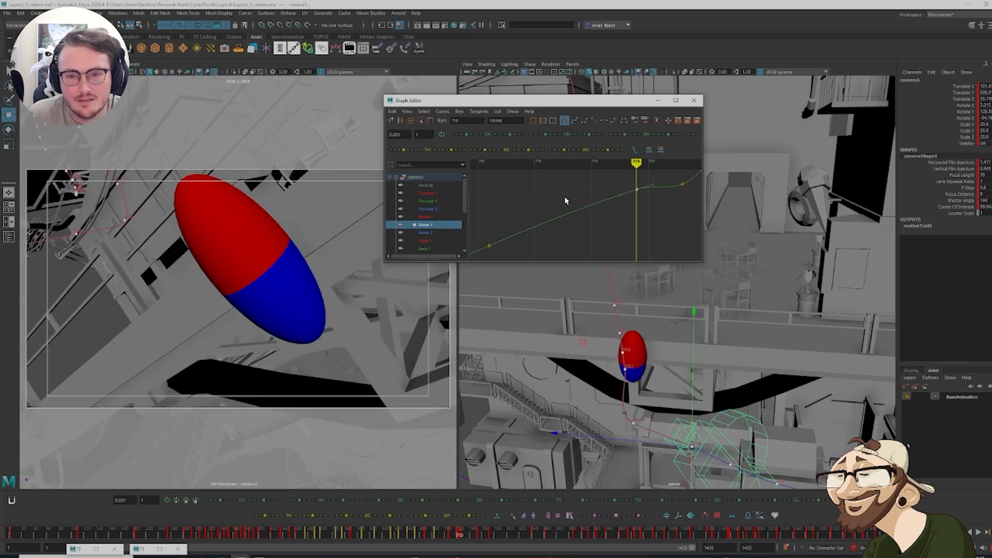
Raise camera1's Rotate Y key at frame 723 slightly and lower the one at frame 727 to smooth the curve
scroll(584, 210, down, 5)
key(period)
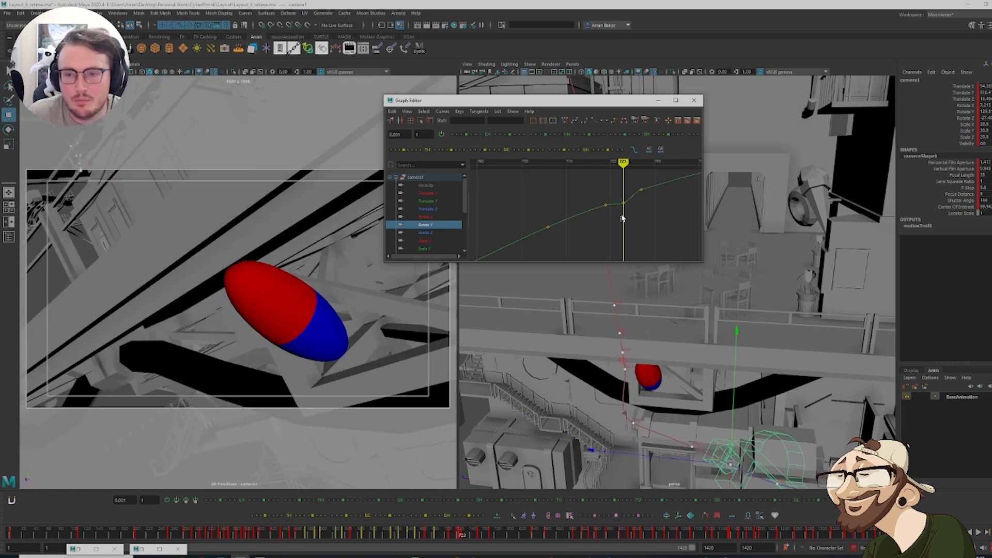
middle_drag(636, 217, 635, 218)
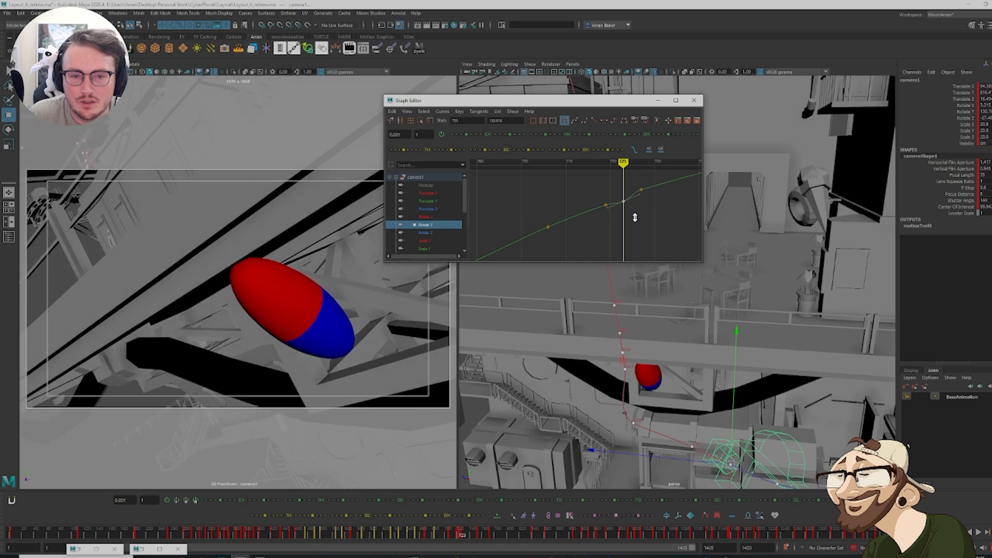
key(period)
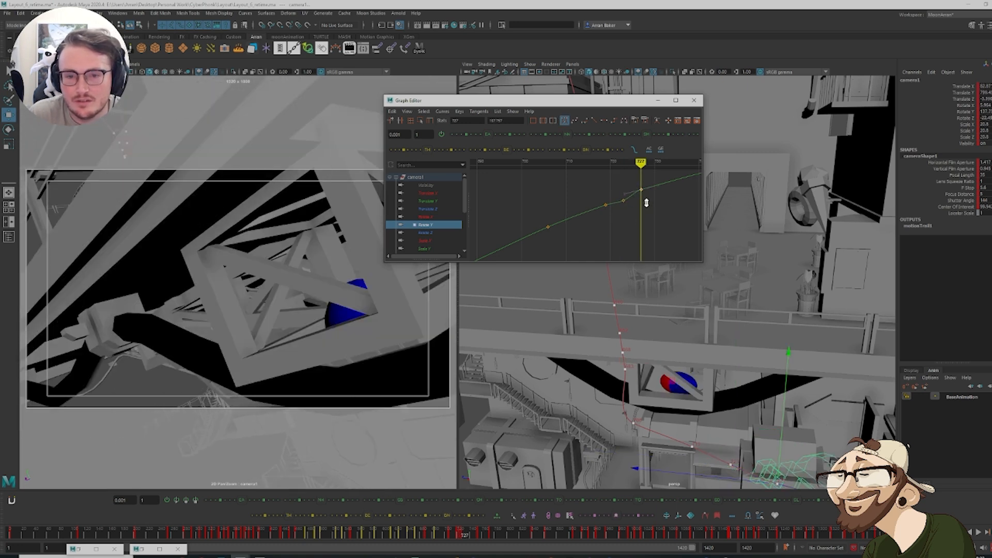
mouse_move(646, 202)
middle_down()
mouse_move(641, 217)
mouse_move(644, 202)
mouse_move(625, 222)
mouse_move(594, 224)
middle_up()
scroll(642, 212, down, 3)
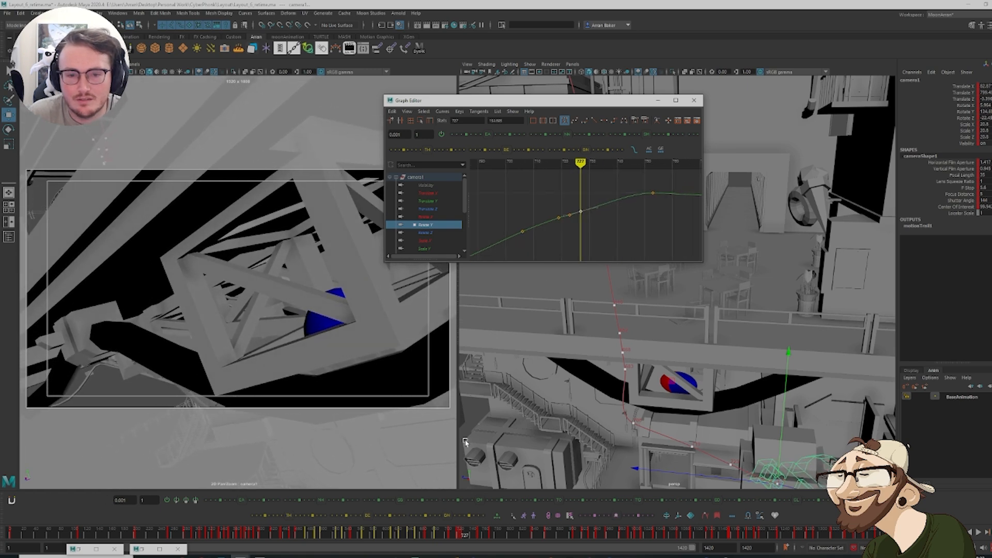
Raise camera1's Rotate Y keys at frames 723 and 727 together slightly and scrub through the shot to check the motion
drag(427, 533, 462, 550)
drag(590, 240, 566, 196)
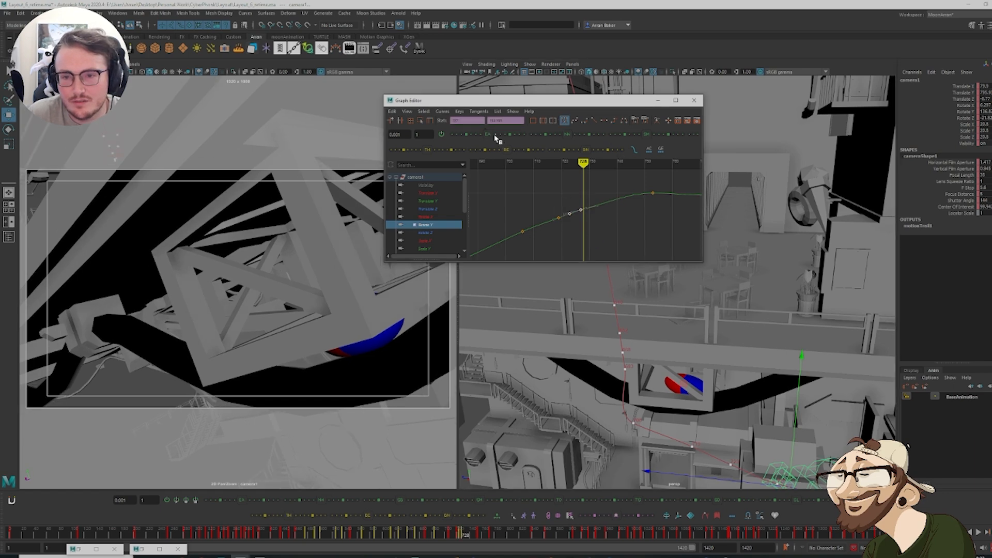
mouse_move(443, 537)
mouse_down()
mouse_move(479, 548)
mouse_move(463, 555)
mouse_up()
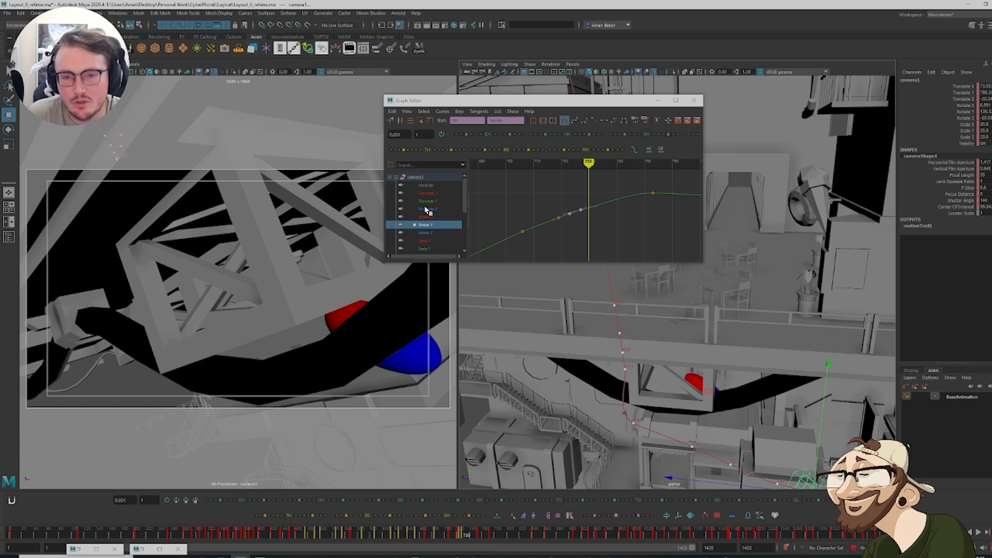
Show camera1's Translate X, Y and Z curves and delete the camera keys at frame 723
drag(425, 209, 436, 194)
drag(557, 246, 624, 181)
key(f)
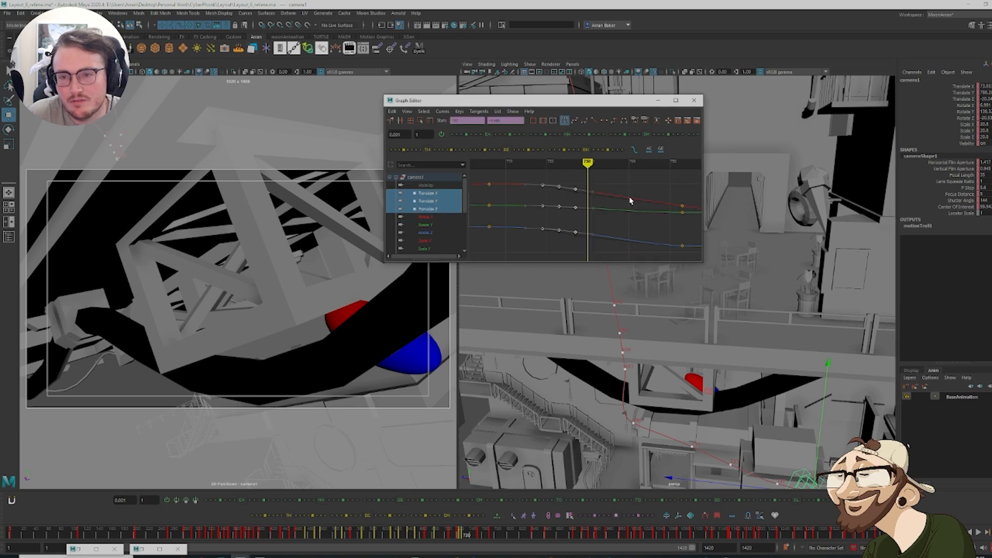
click(608, 225)
mouse_move(468, 535)
mouse_down()
mouse_move(443, 536)
mouse_move(469, 544)
mouse_up()
right_click(462, 536)
click(495, 468)
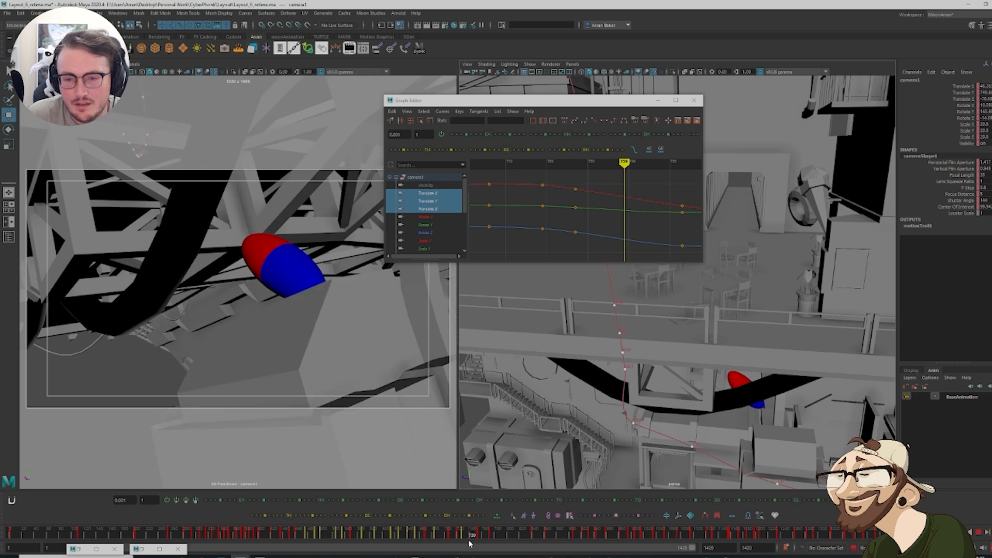
Key camera1 at frame 739, push its Translate X, Y and Z keys towards the next key pose, and scrub to check the movement
drag(612, 187, 638, 250)
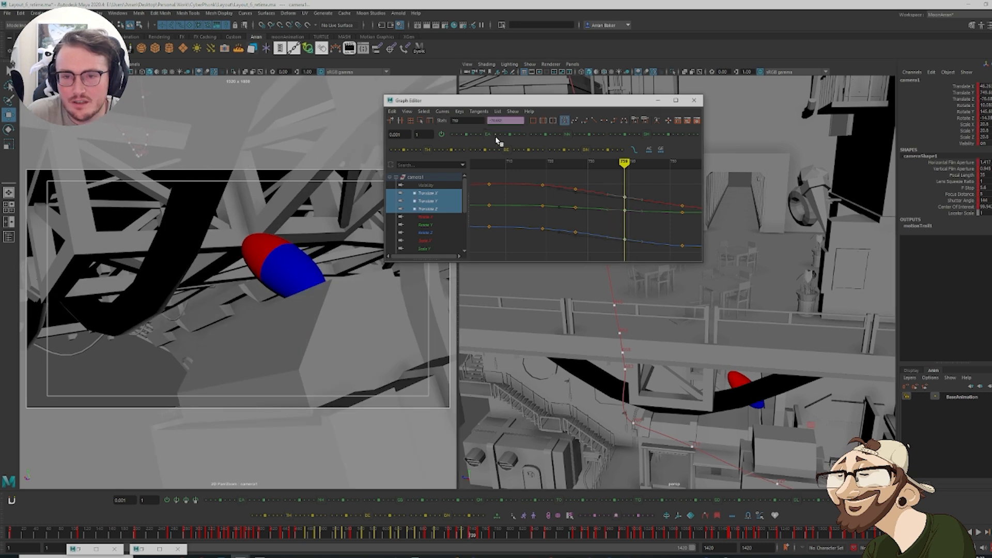
click(495, 137)
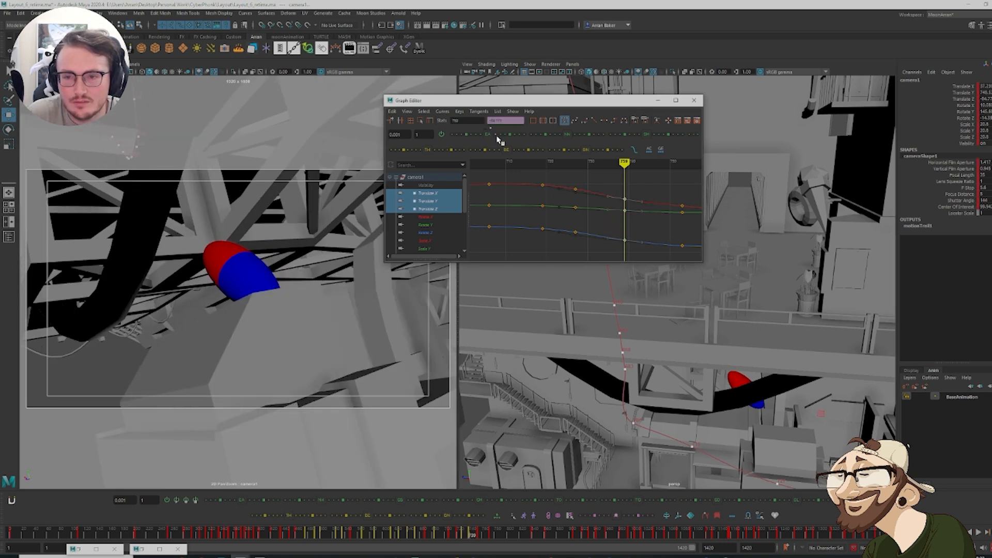
click(515, 152)
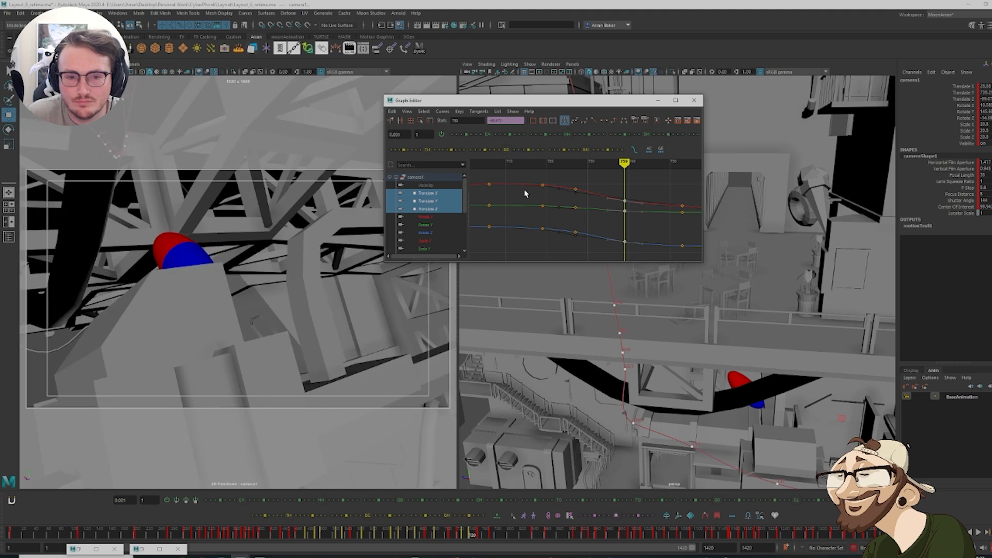
mouse_move(436, 531)
mouse_down()
mouse_move(478, 551)
mouse_move(462, 555)
mouse_move(486, 556)
mouse_move(460, 557)
mouse_move(518, 557)
mouse_move(478, 556)
mouse_move(488, 556)
mouse_up()
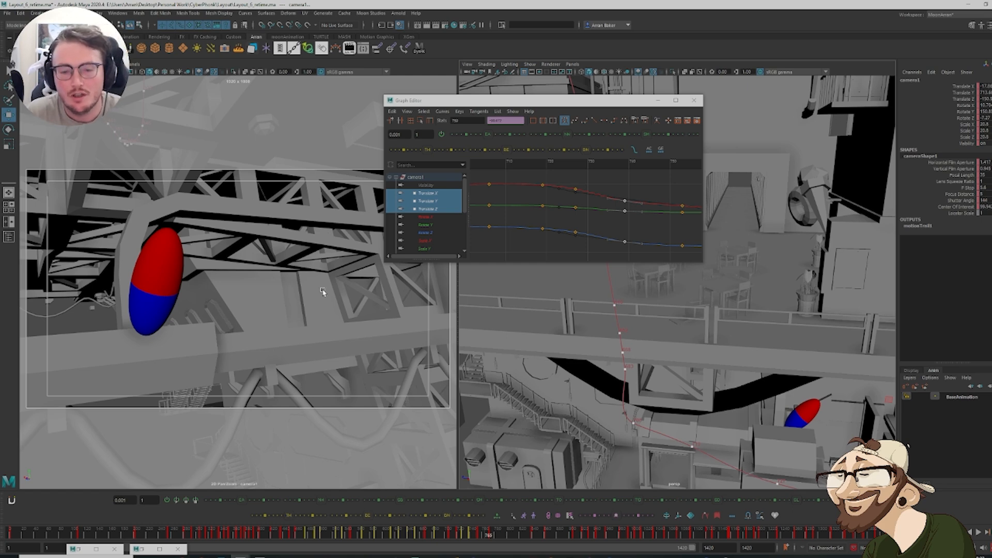
mouse_move(478, 537)
mouse_down()
mouse_move(450, 539)
mouse_move(468, 542)
mouse_up()
key(.)
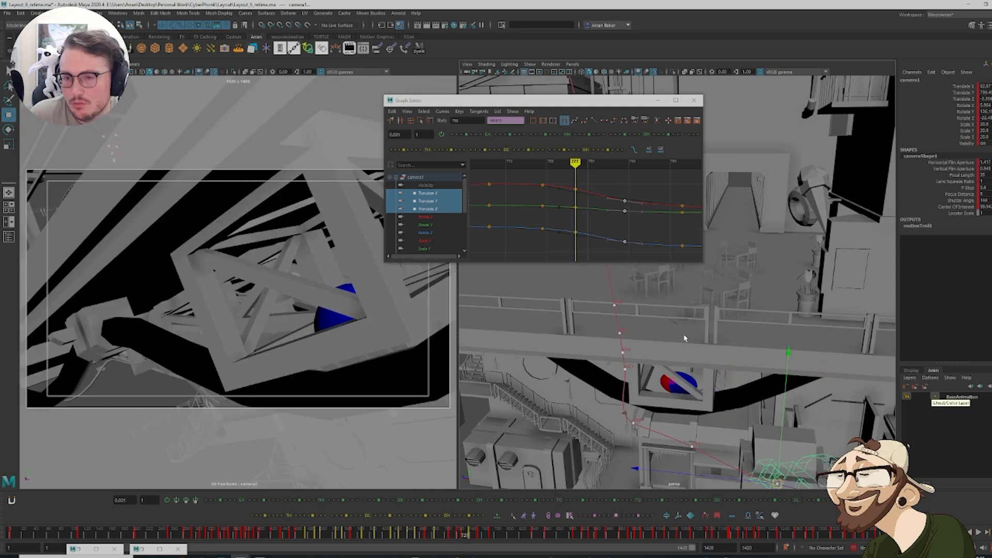
Clear the key selection and save the scene as a new version named Layout_7_retime.ma
click(617, 176)
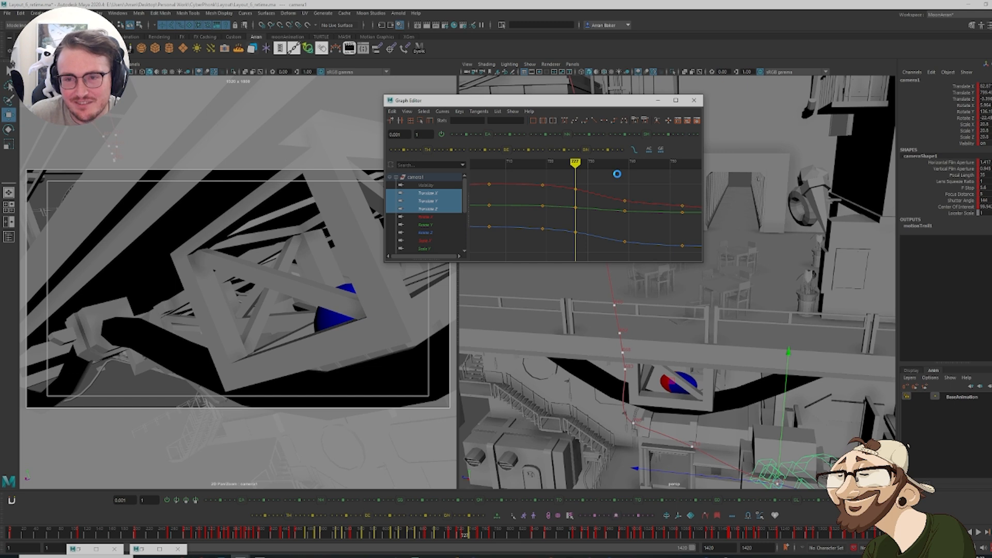
click(8, 14)
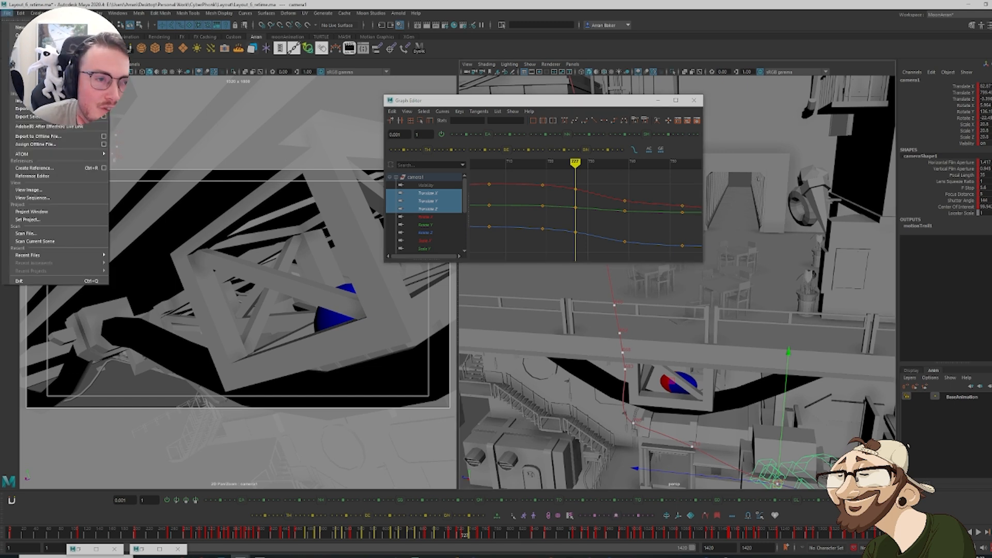
click(305, 419)
Create an animation layer from camera1, key it at frame 727, and keep AnimLayer1 active at frame 772
click(990, 387)
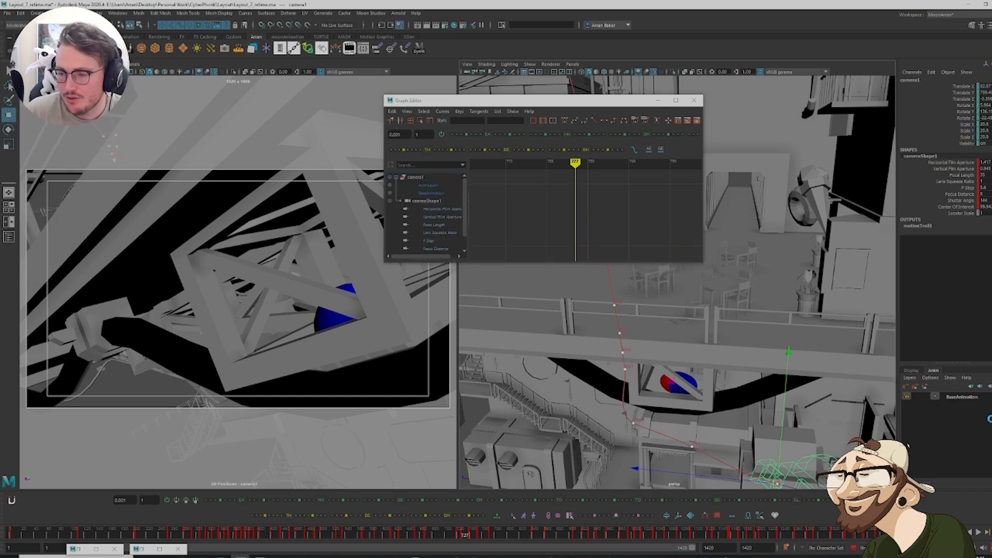
click(969, 397)
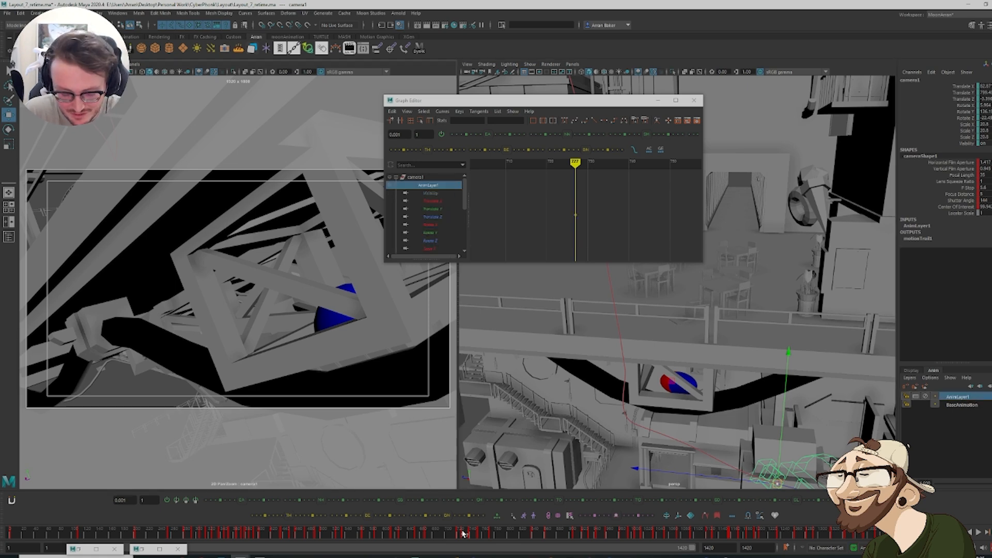
click(960, 405)
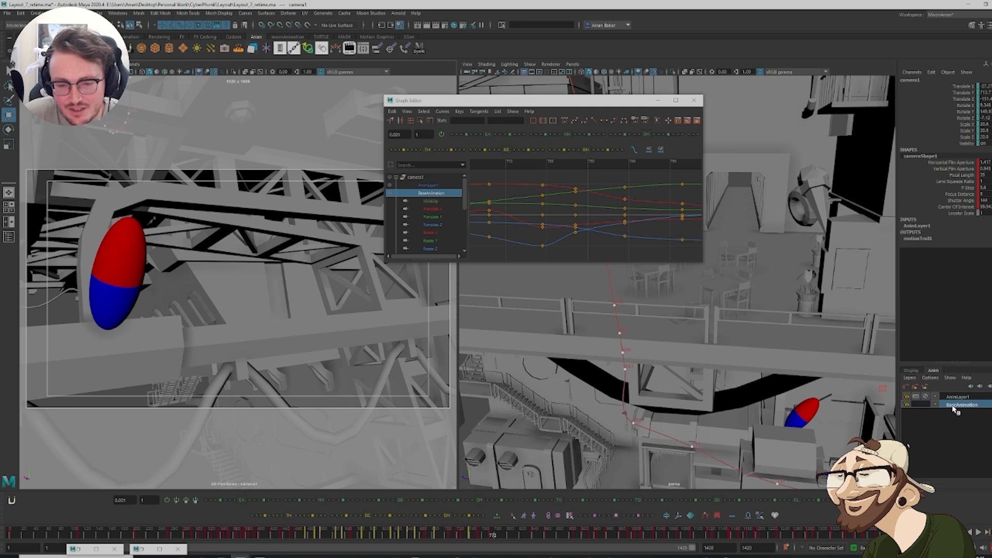
click(965, 397)
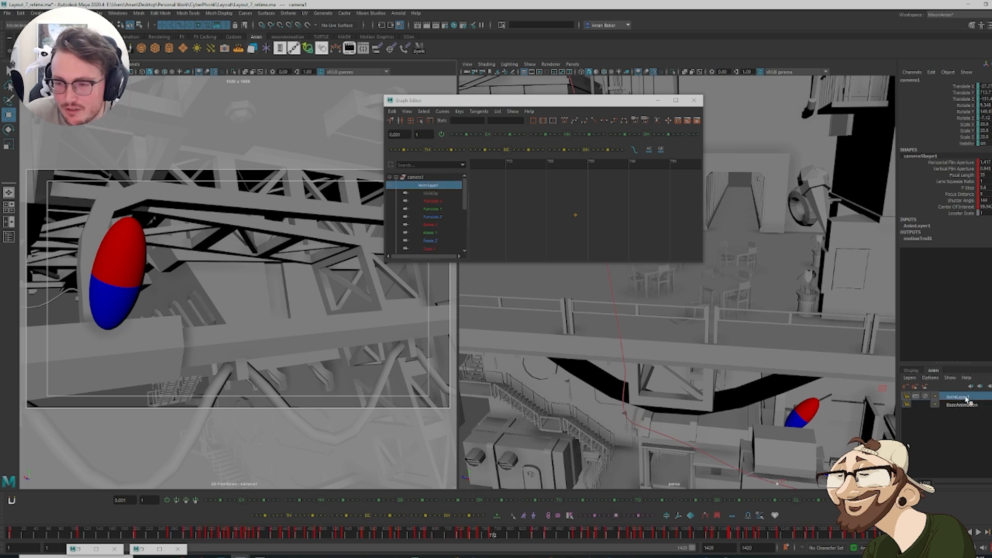
Frame camera1 in the perspective view and move it along X to about 72 at frame 772
key(f)
scroll(667, 300, down, 5)
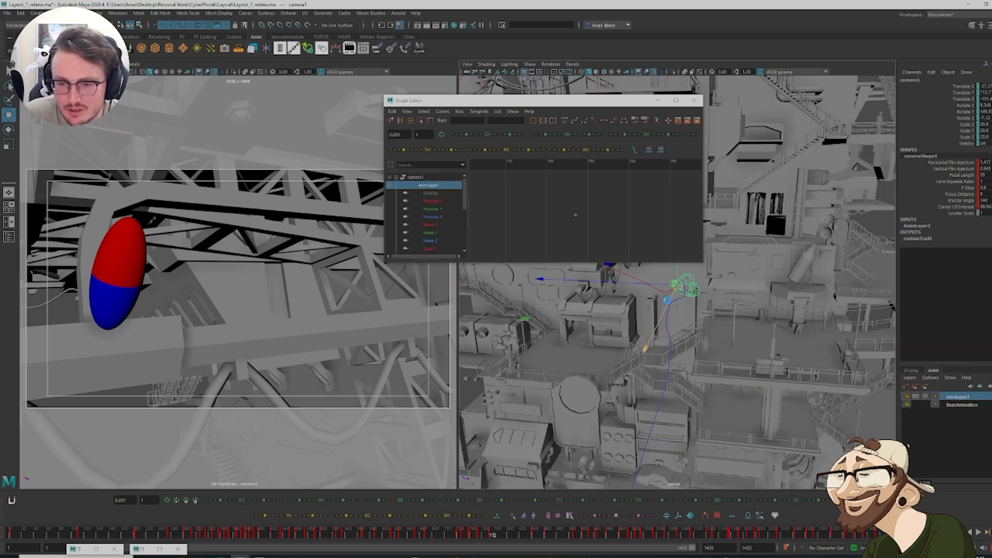
middle_drag(667, 300, 659, 322)
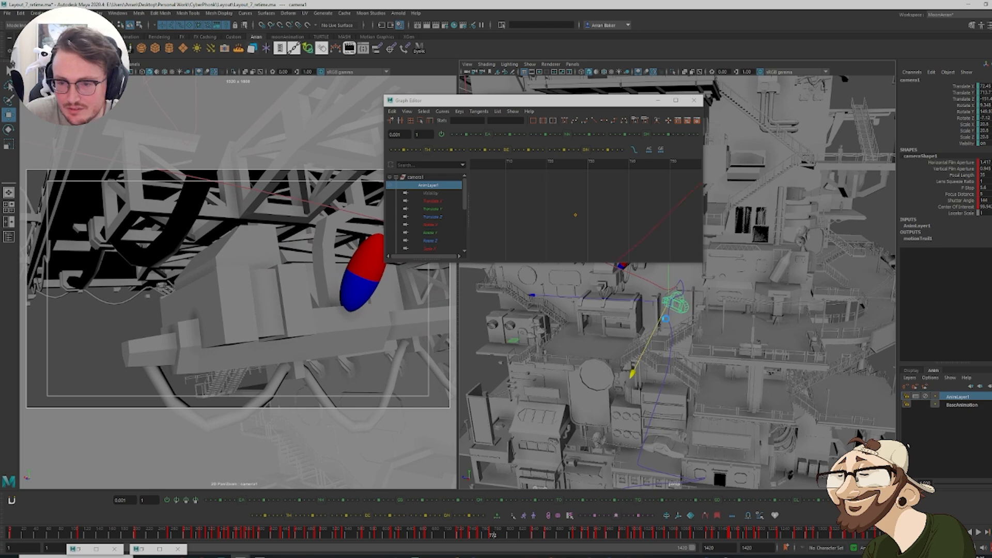
Rotate camera1 downwards and sideways to try a new viewing angle on the set at frame 772
key(e)
middle_drag(697, 279, 645, 249)
drag(646, 249, 626, 230)
key(w)
drag(645, 268, 671, 299)
click(671, 299)
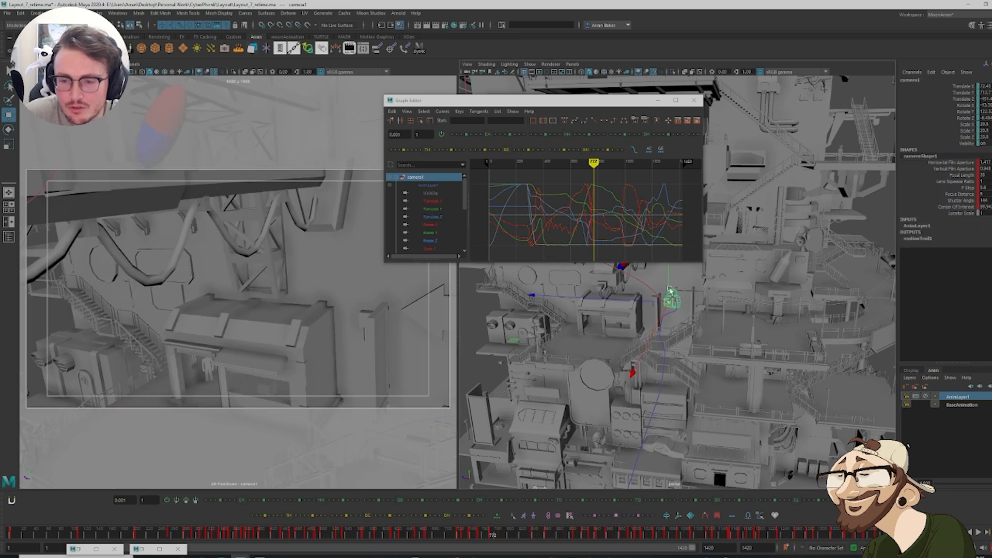
Minimize the Graph Editor and move camera1 up and along Z to bring the sphere back into frame
click(658, 102)
drag(668, 276, 648, 280)
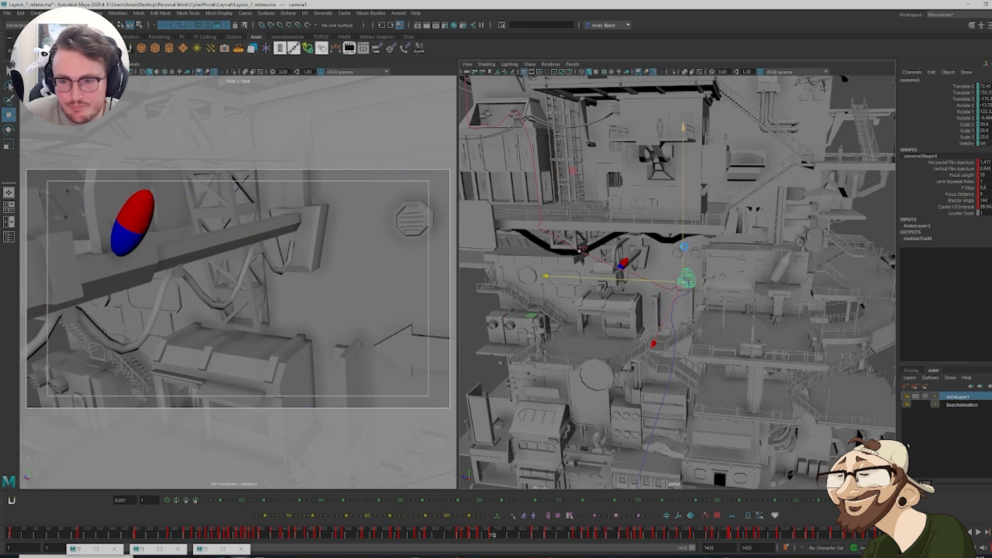
Try lowering camera1 along Y at frame 772, and undo the move
mouse_move(683, 248)
mouse_down()
mouse_move(681, 238)
mouse_move(671, 252)
mouse_up()
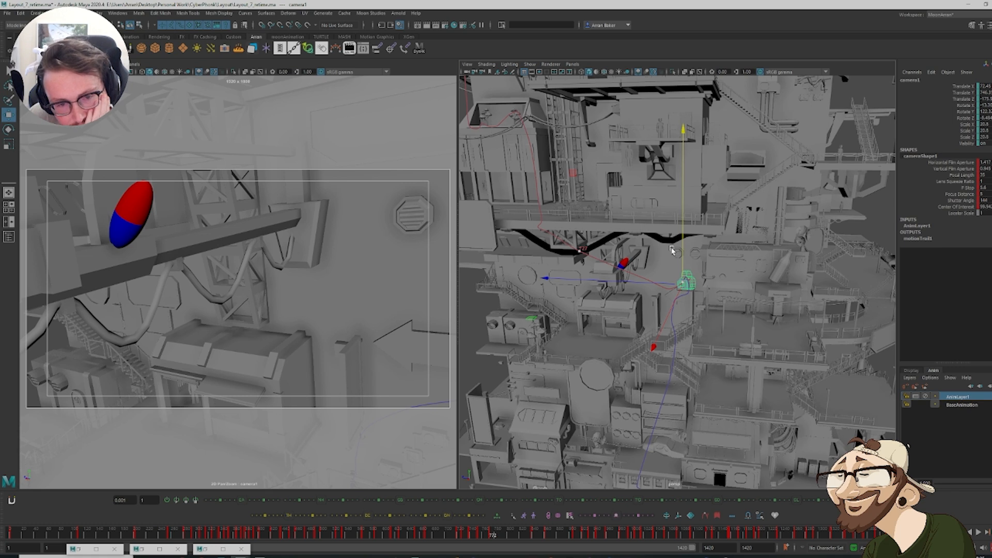
drag(683, 262, 666, 325)
key(ctrl+z)
Tilt camera1 upwards around X so the sphere sits lower in the frame
key(e)
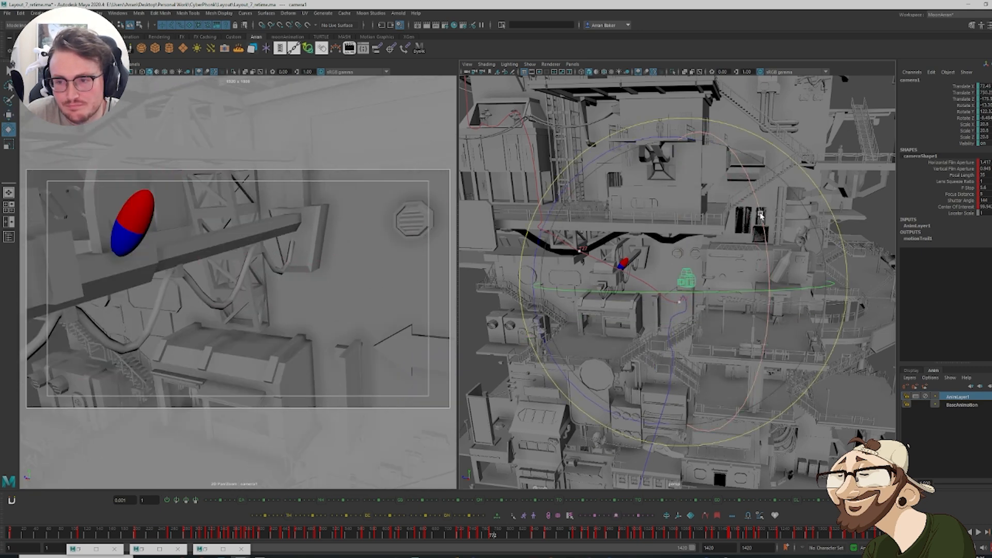
drag(760, 214, 757, 251)
Try a lower camera1 height with the new tilt, and undo the vertical move
key(w)
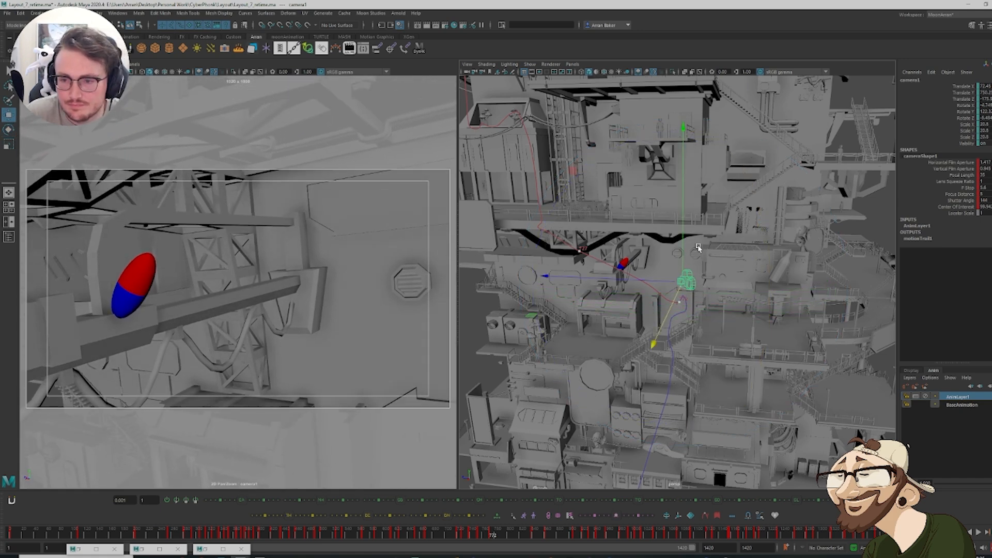
drag(681, 248, 675, 269)
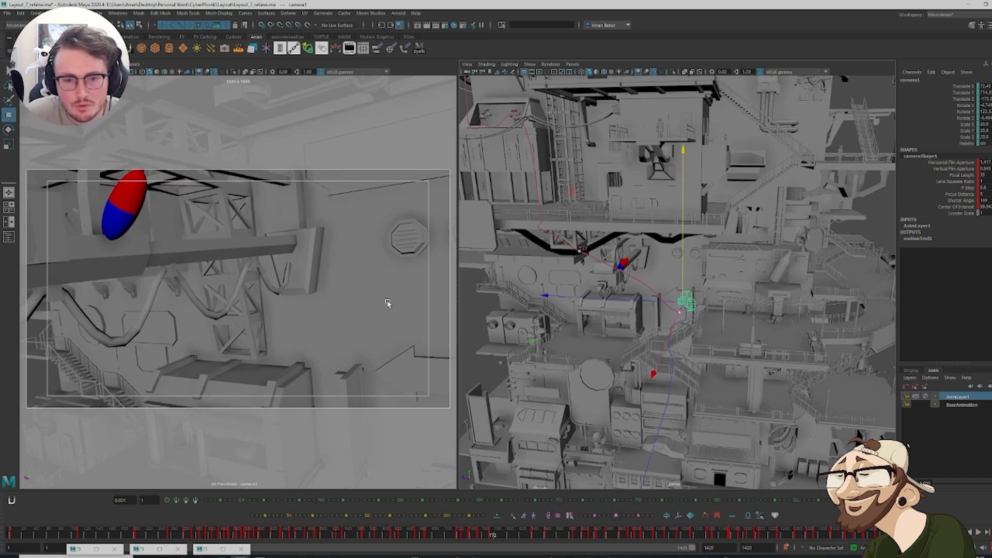
key(e)
key(ctrl+z)
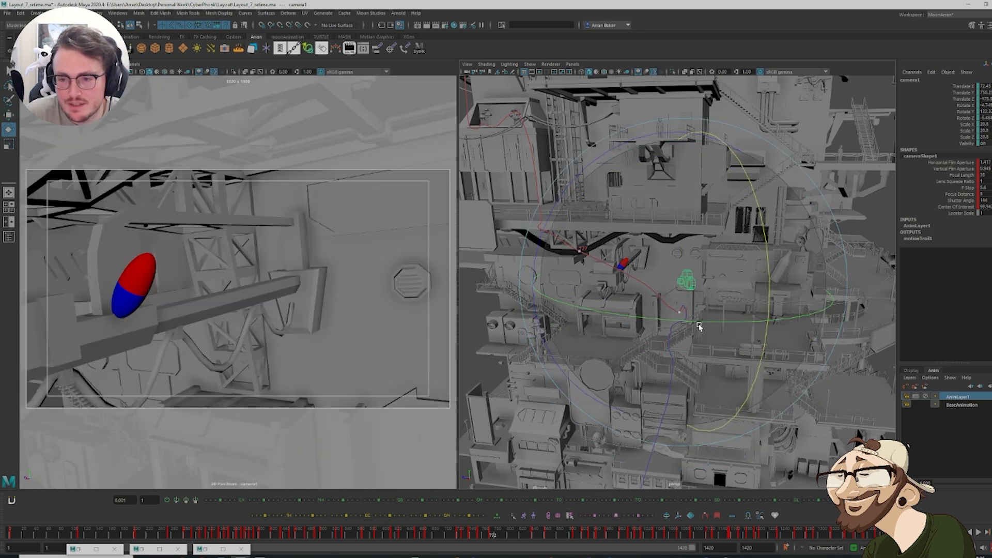
Compare the keys on AnimLayer1 and BaseAnimation, and delete AnimLayer1
key(w)
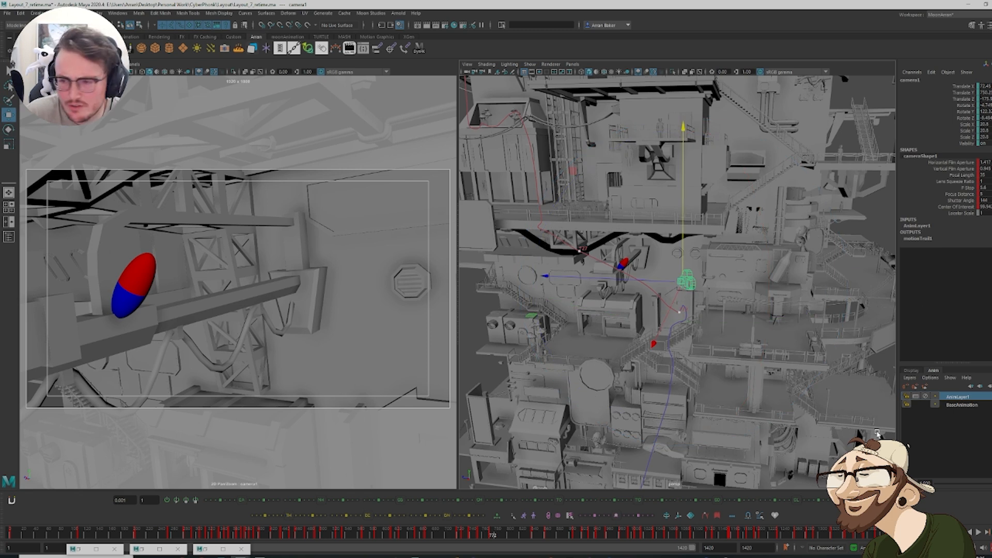
click(962, 404)
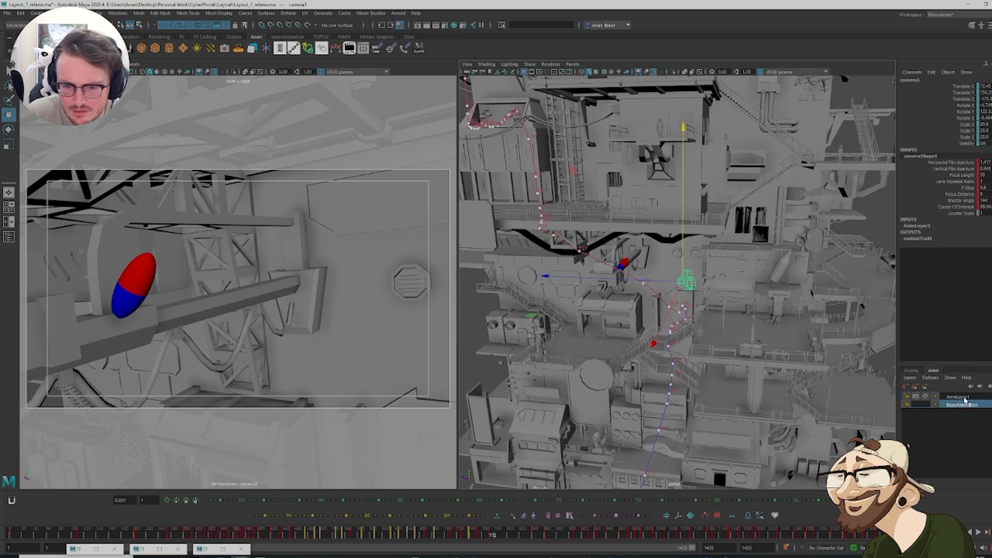
click(962, 397)
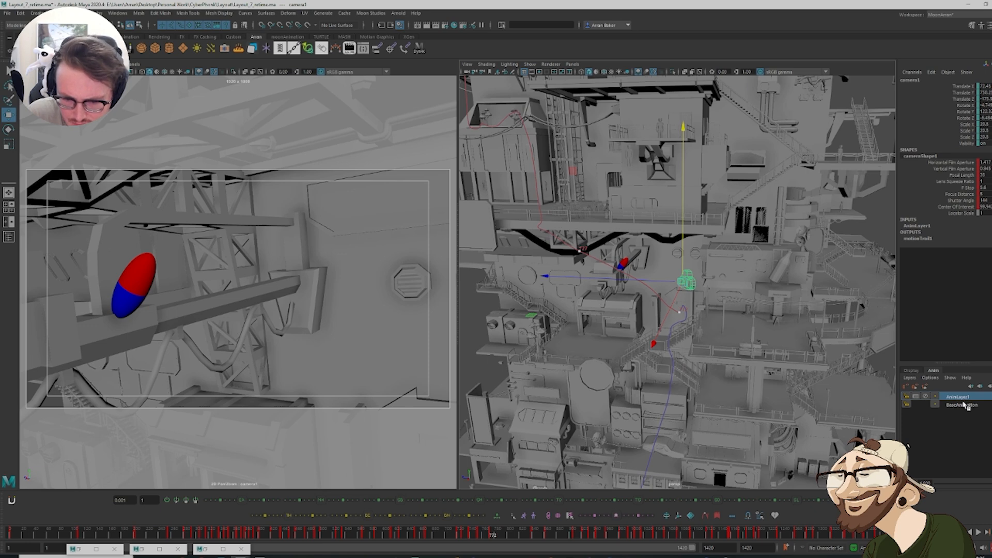
right_click(962, 401)
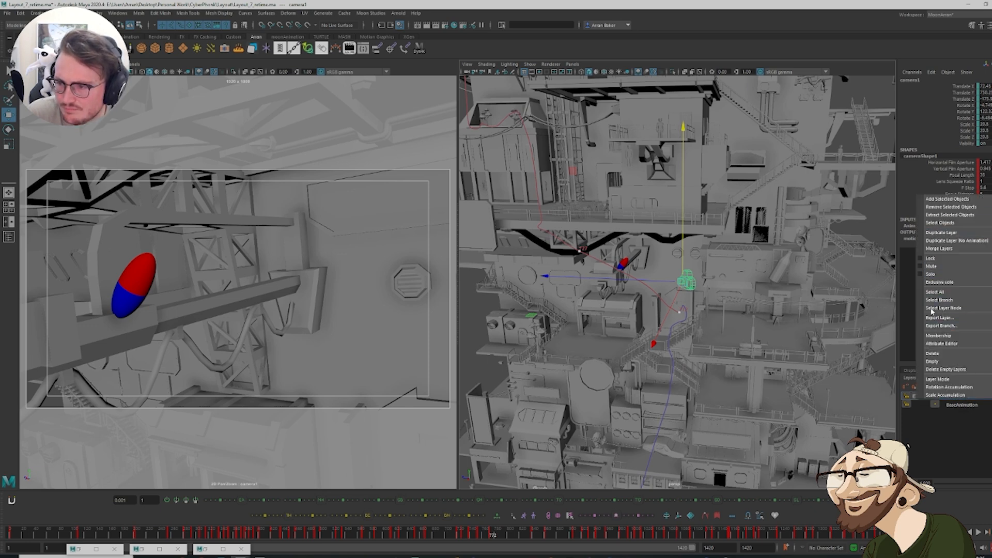
click(933, 353)
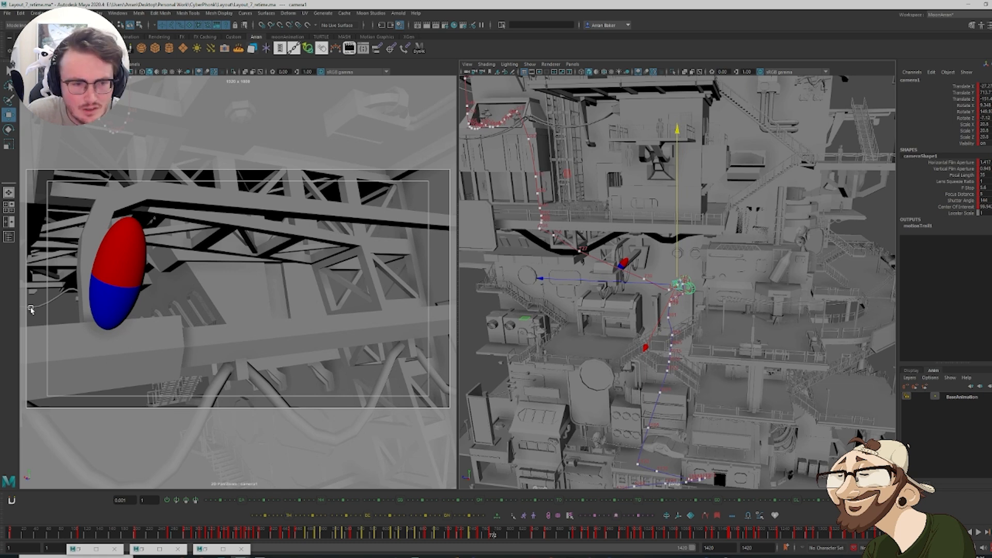
Delete camera1's motion trail handle through the Outliner, minimize the Outliner and select camera1 again
click(9, 236)
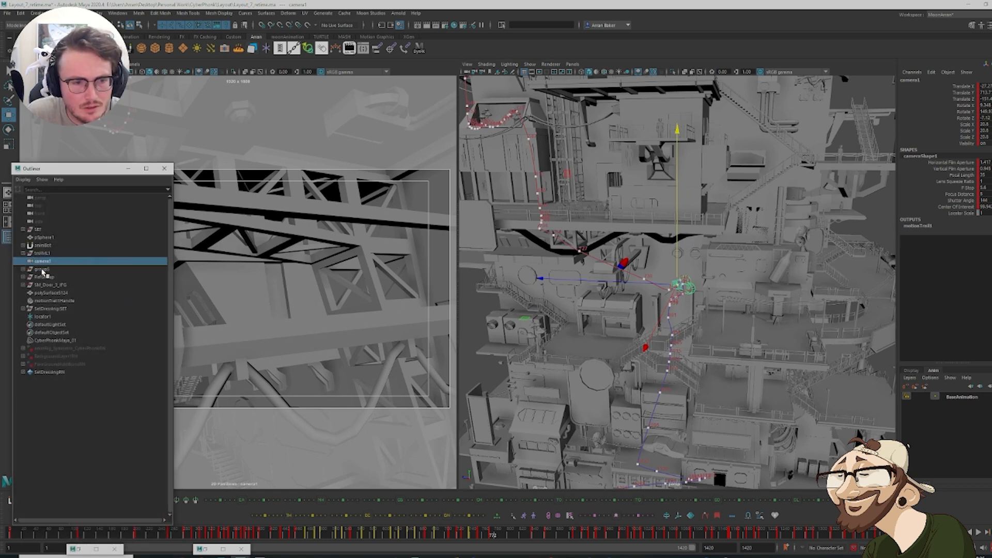
click(57, 300)
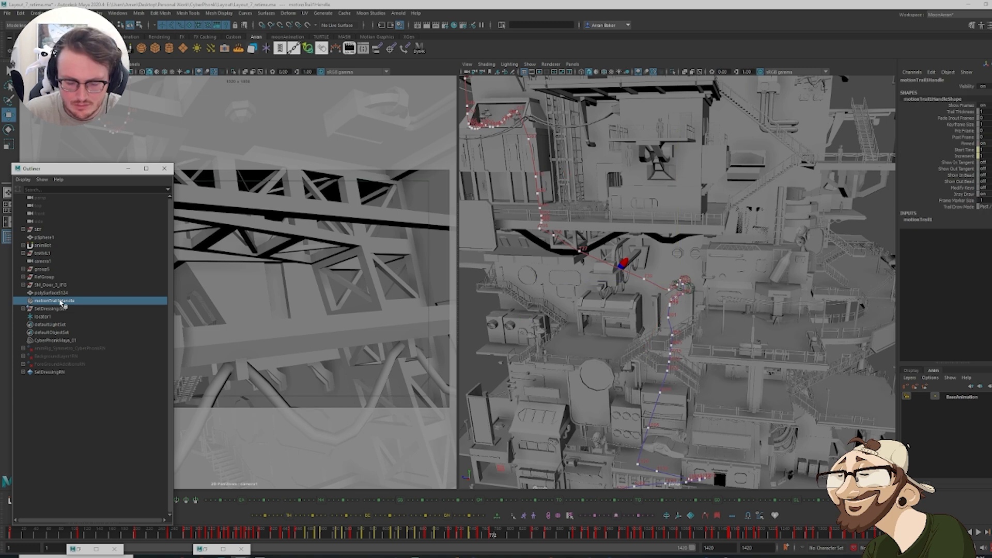
key(Delete)
click(128, 169)
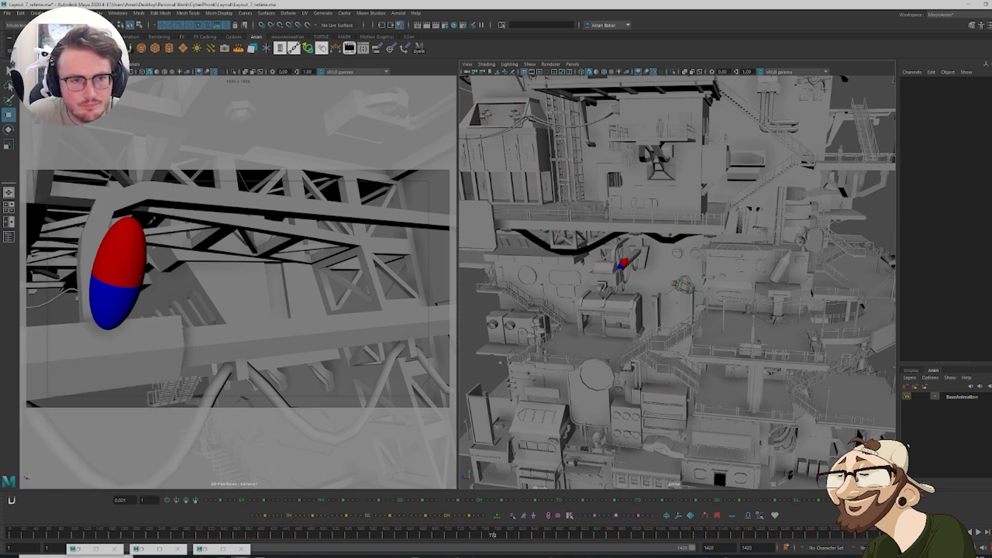
click(27, 72)
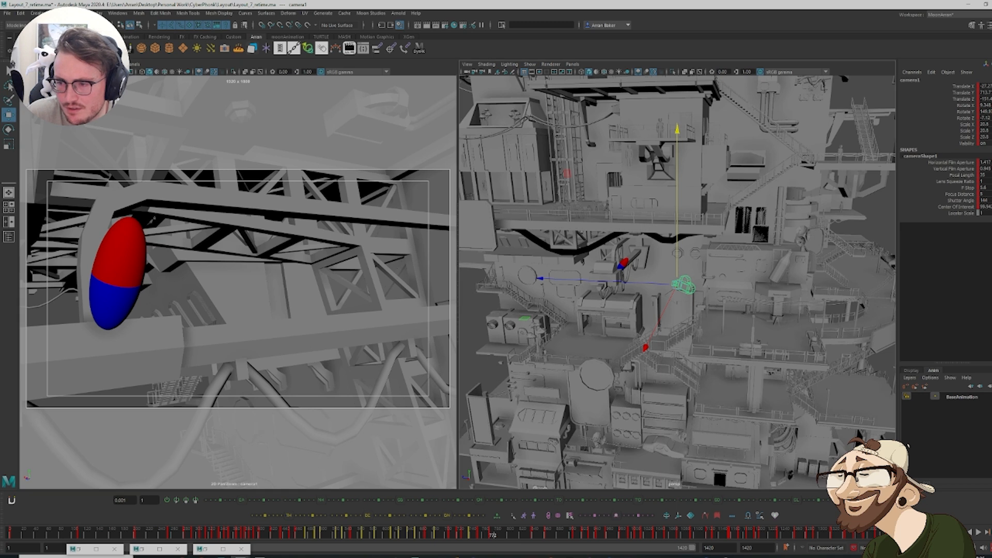
Create a new additive animation layer containing camera1 and make it the active layer
right_click(968, 398)
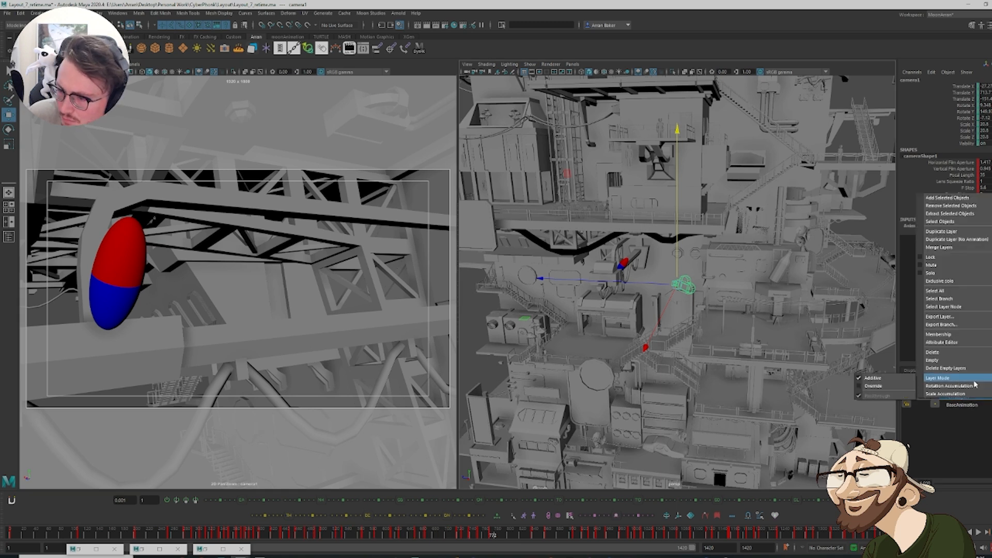
click(965, 445)
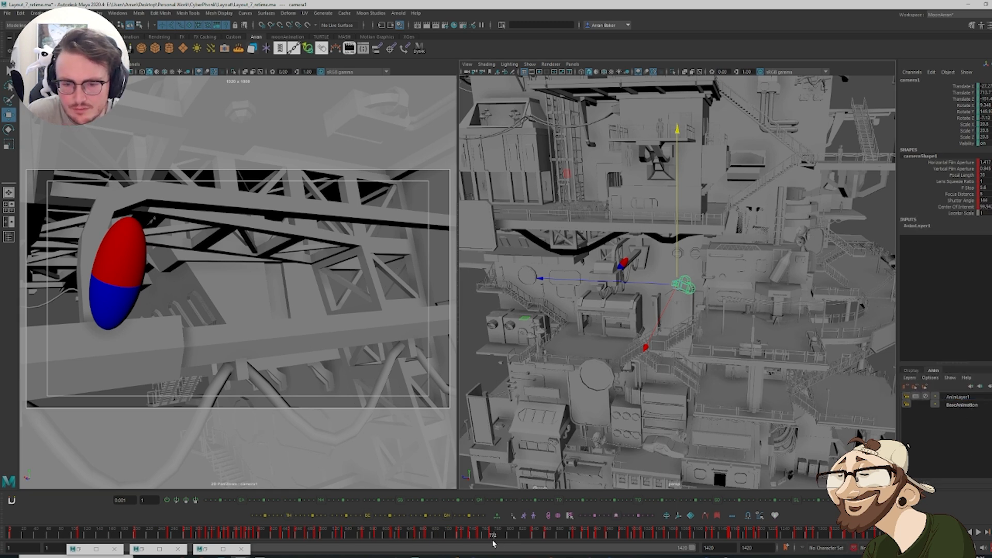
click(959, 398)
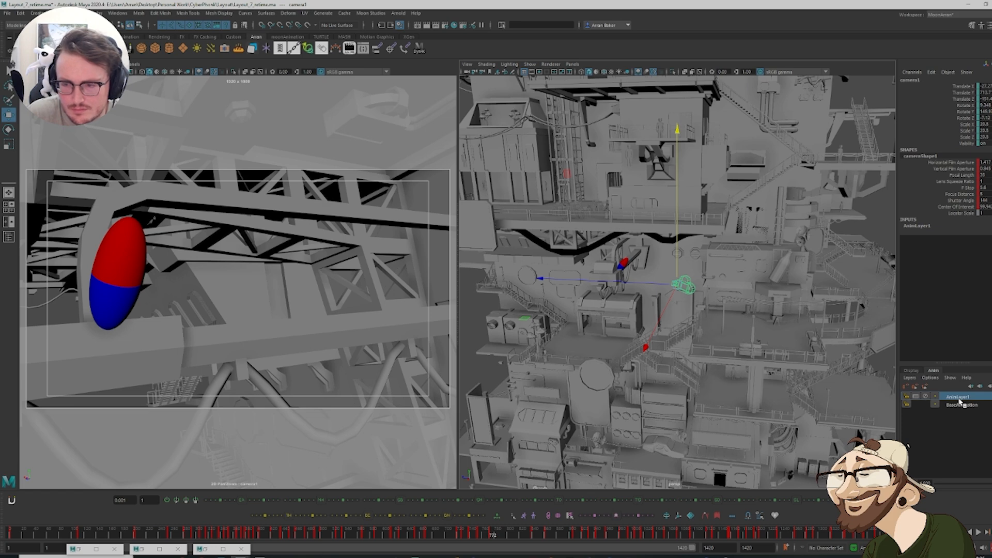
Step back through the keys to frame 727 and compare camera1's keys on AnimLayer1 and BaseAnimation
key(comma)
key(comma)
key(comma)
key(comma)
key(comma)
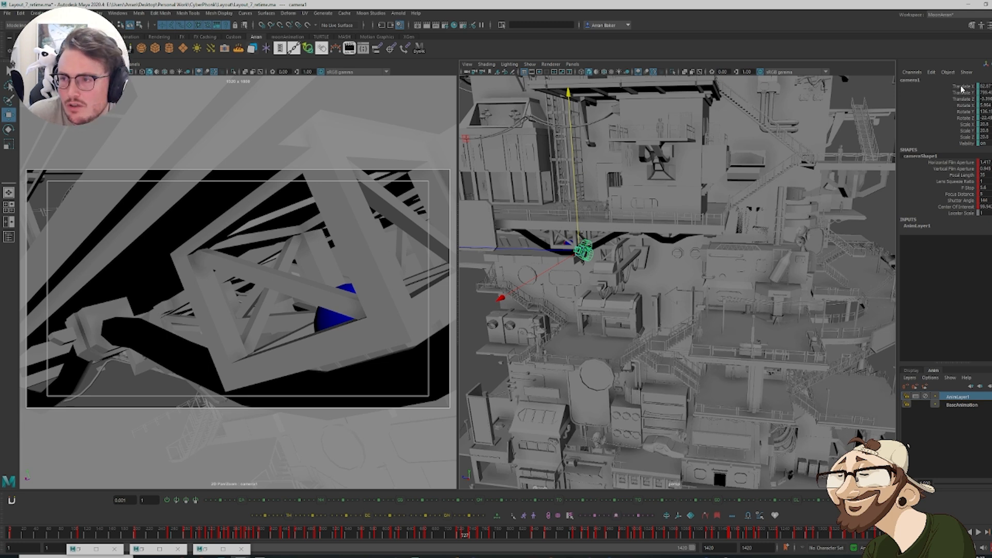
click(956, 405)
click(966, 397)
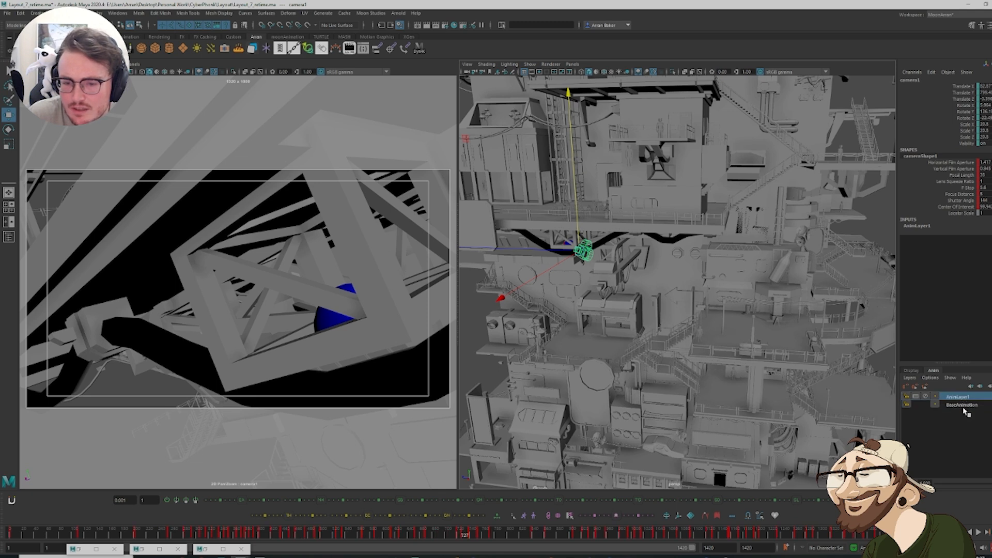
click(969, 406)
click(970, 396)
click(969, 405)
click(970, 397)
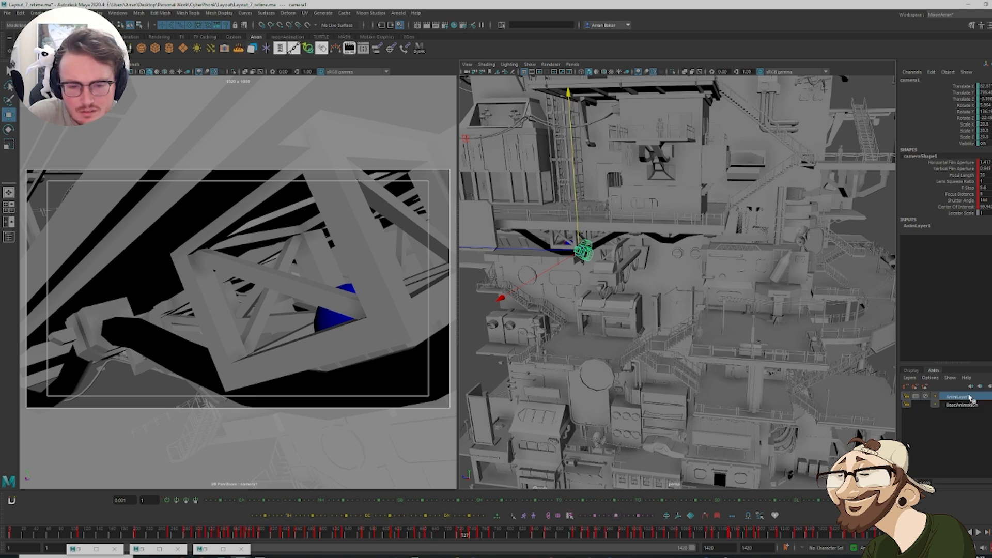
click(967, 405)
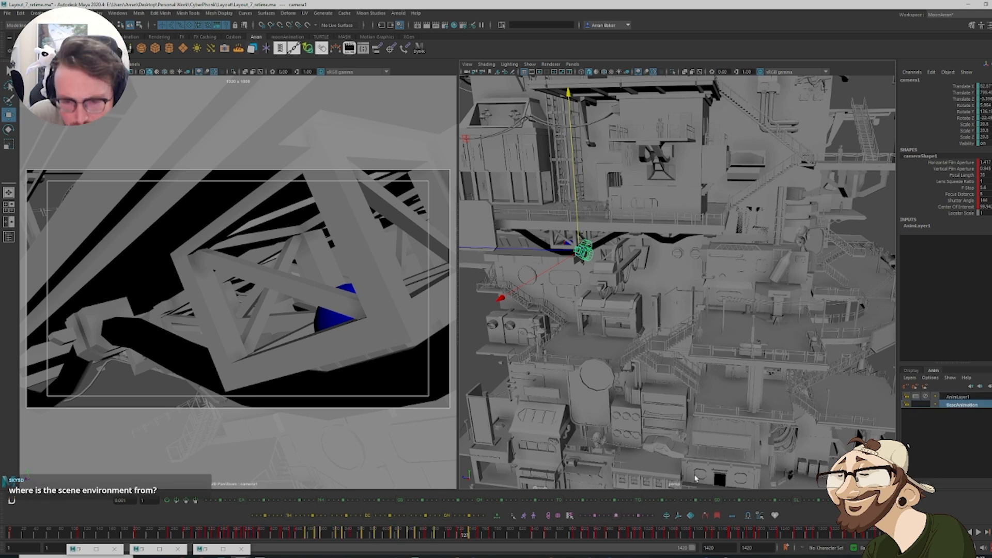
click(954, 397)
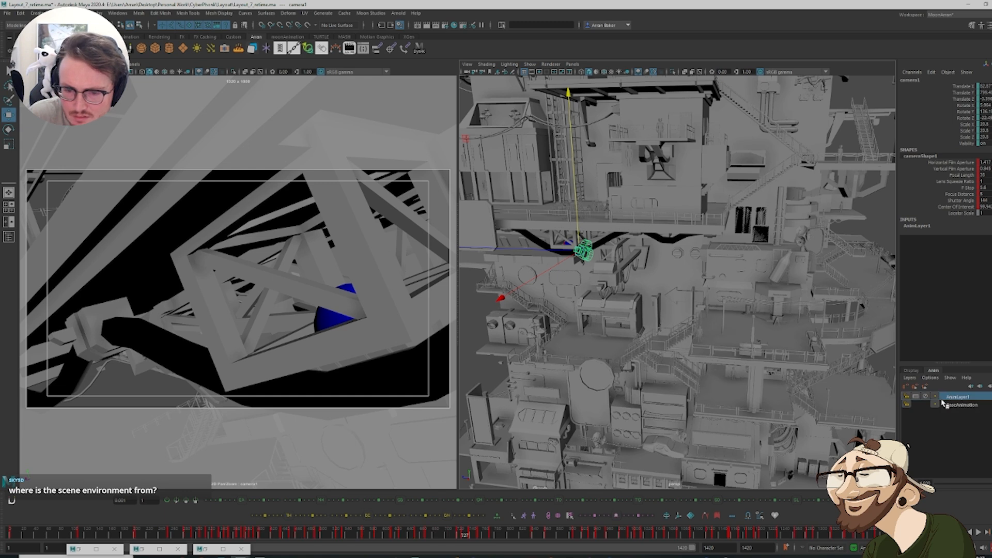
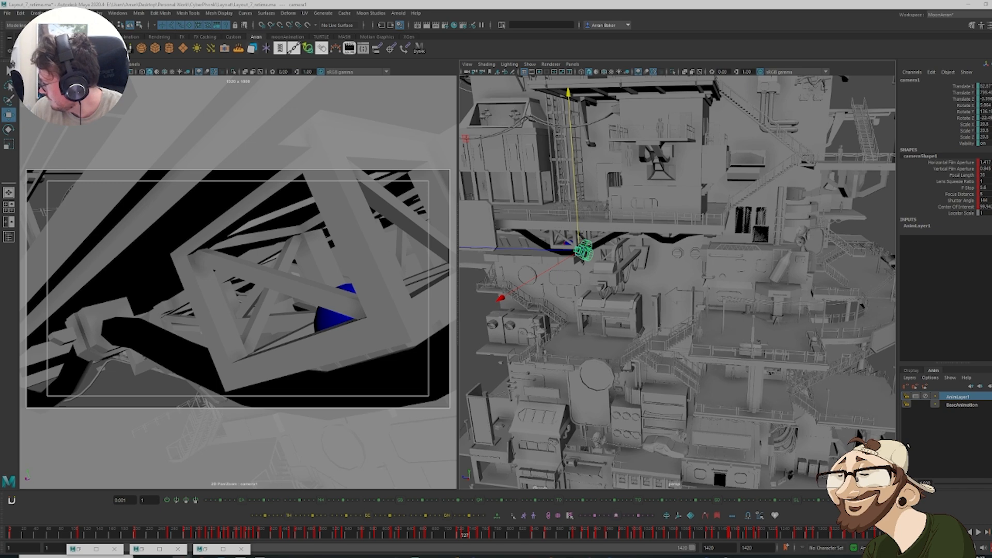
Switch to the browser's CGTrader page for the SCIFI Cyberpunk City model and post its link in the stream chat
drag(991, 106, 542, 1)
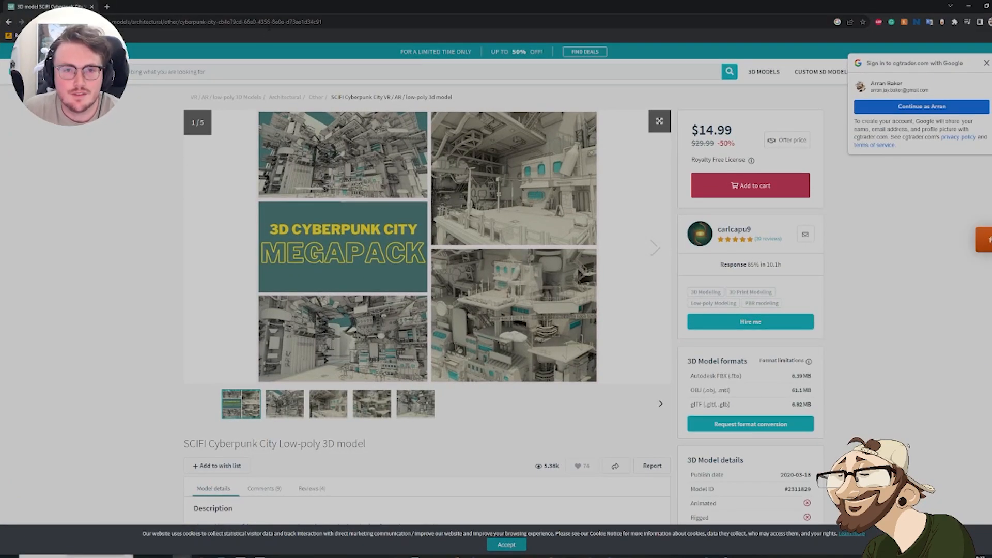
click(268, 26)
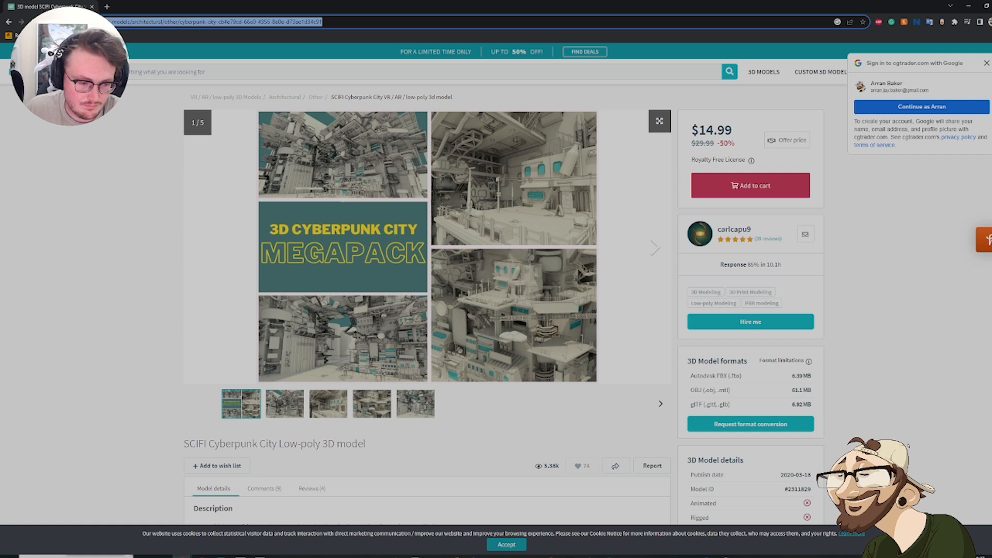
text(https://www.cgtrader.com/3d-models/architectural/other/cyberpunk-city-cb4e79cd-66e0-4356-8e0e-d73ae1d34c91)
key(Return)
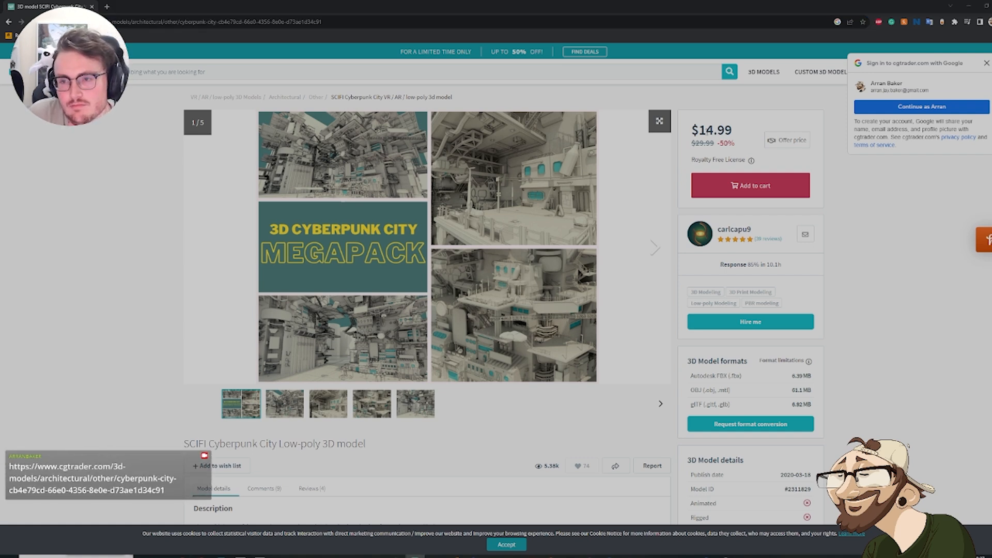
Look through the remaining preview images of the Cyberpunk City model and switch back to Maya
click(654, 250)
click(654, 252)
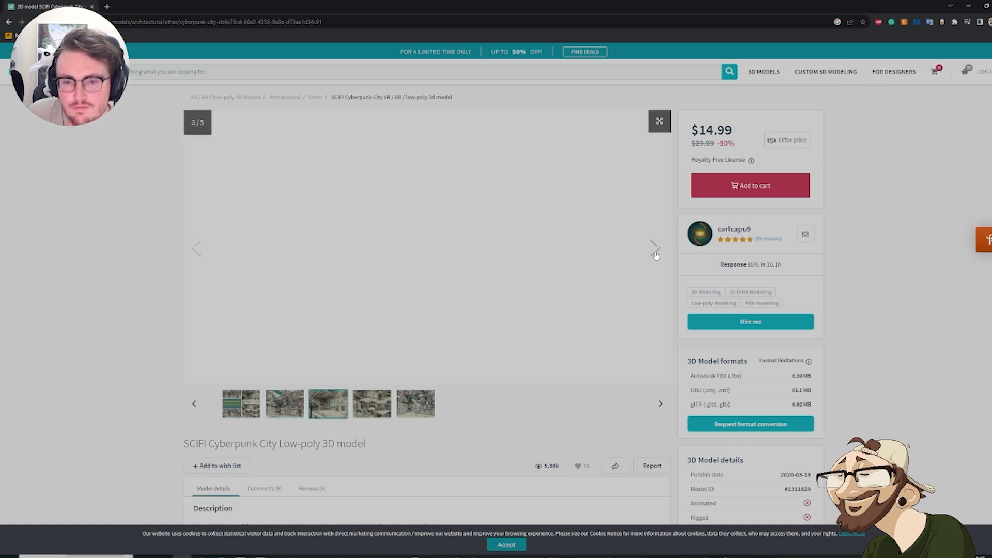
click(655, 251)
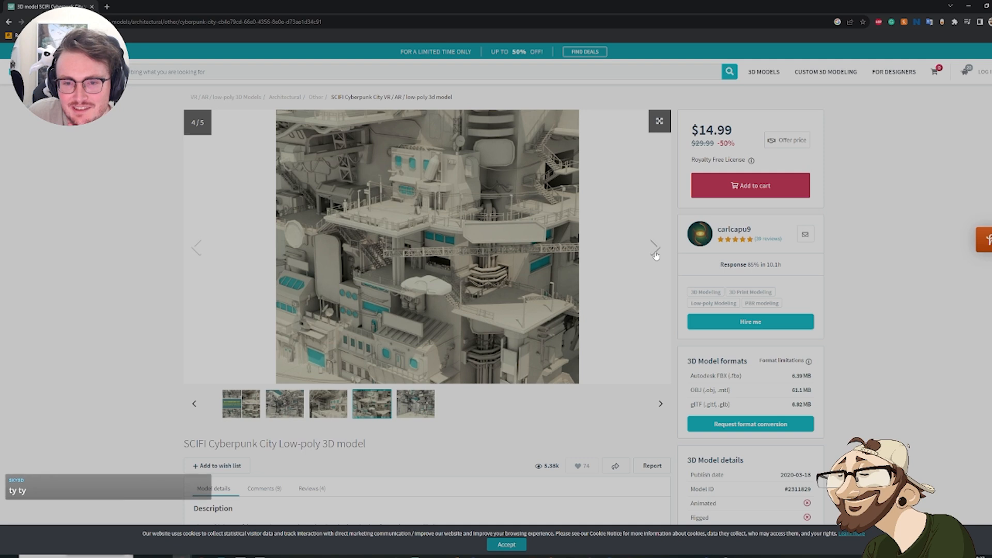
click(654, 252)
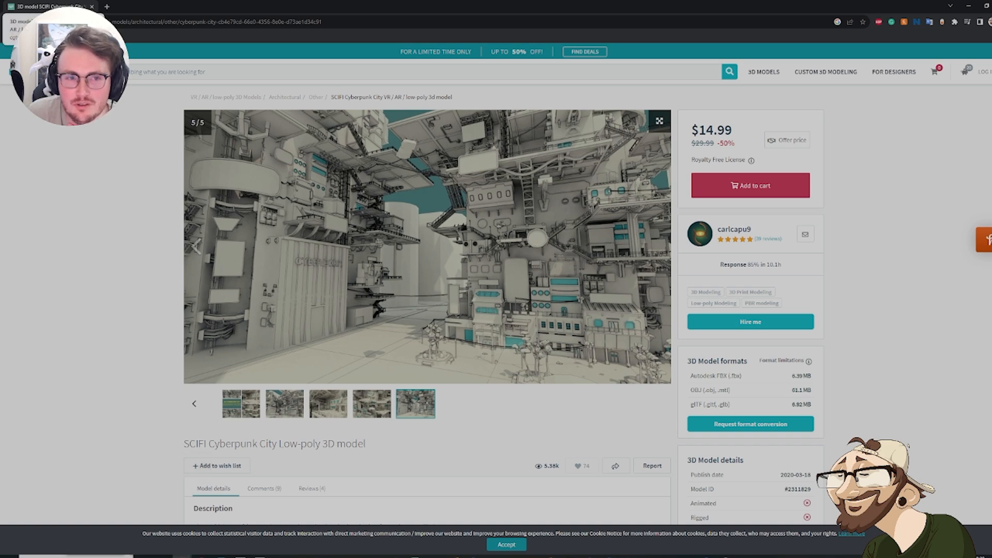
key(alt+Tab)
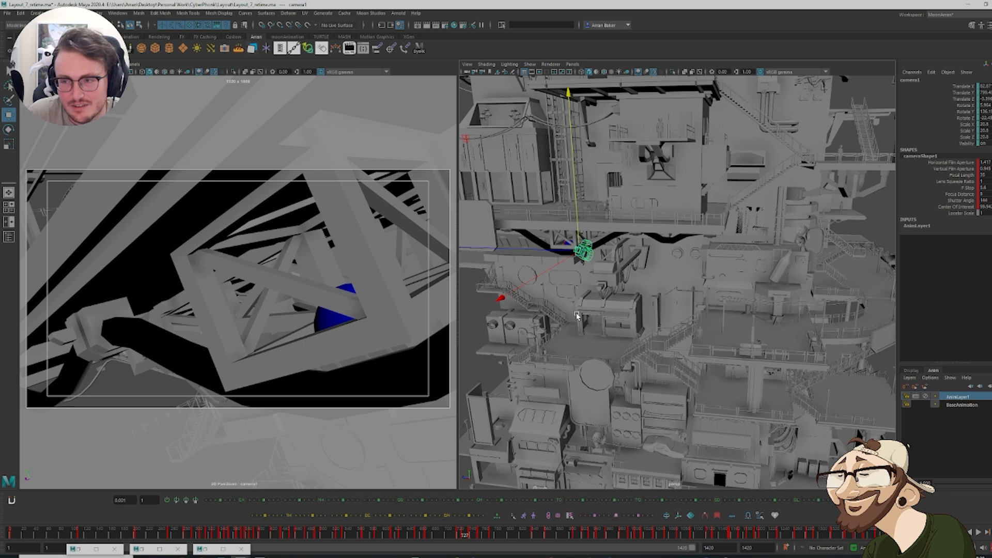
Delete the new AnimLayer1 and move the current time to frame 772
right_click(950, 400)
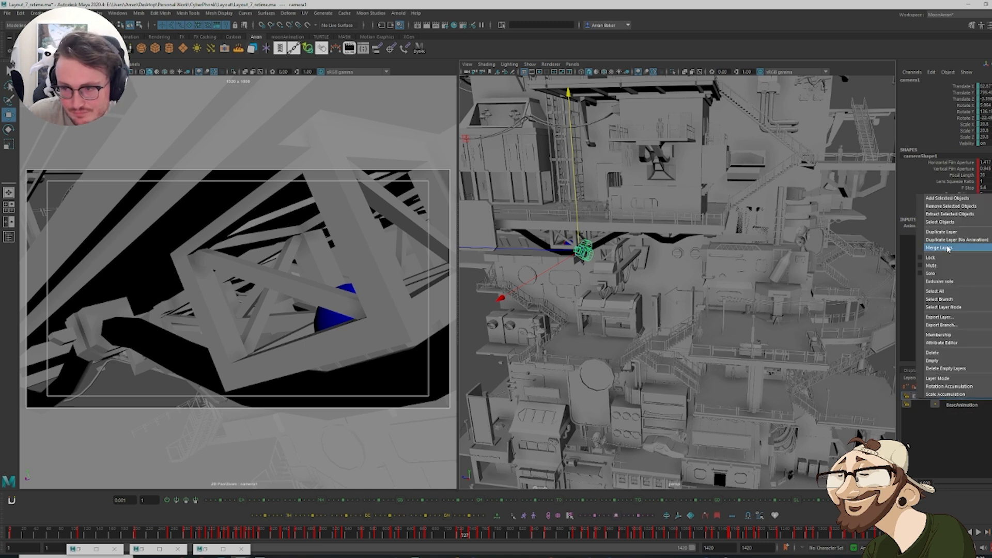
click(935, 353)
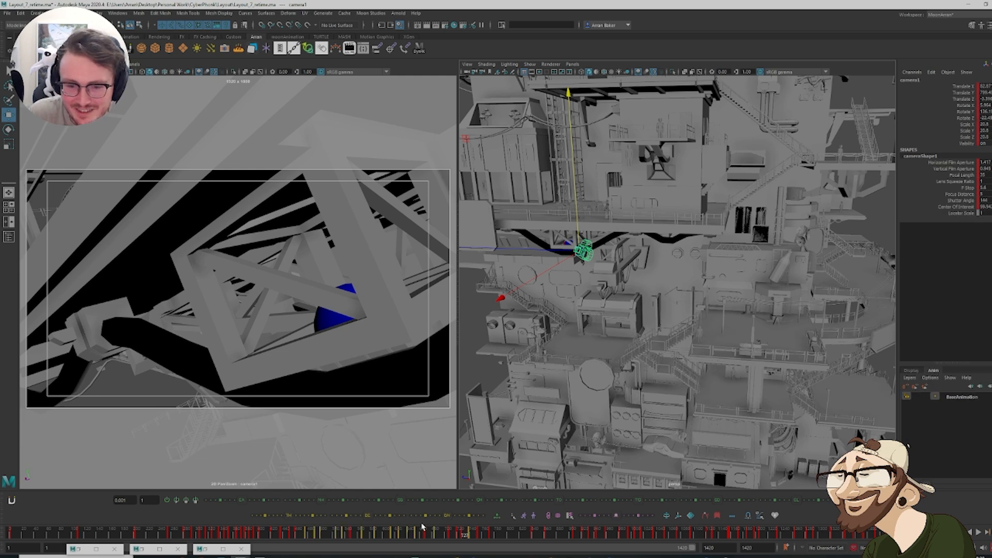
click(450, 535)
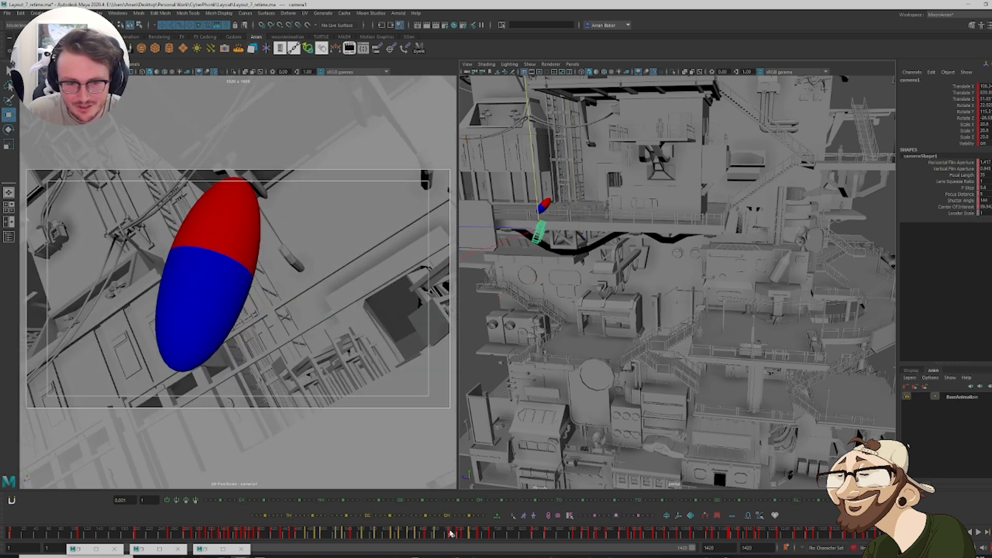
key(ctrl+z)
drag(456, 534, 493, 534)
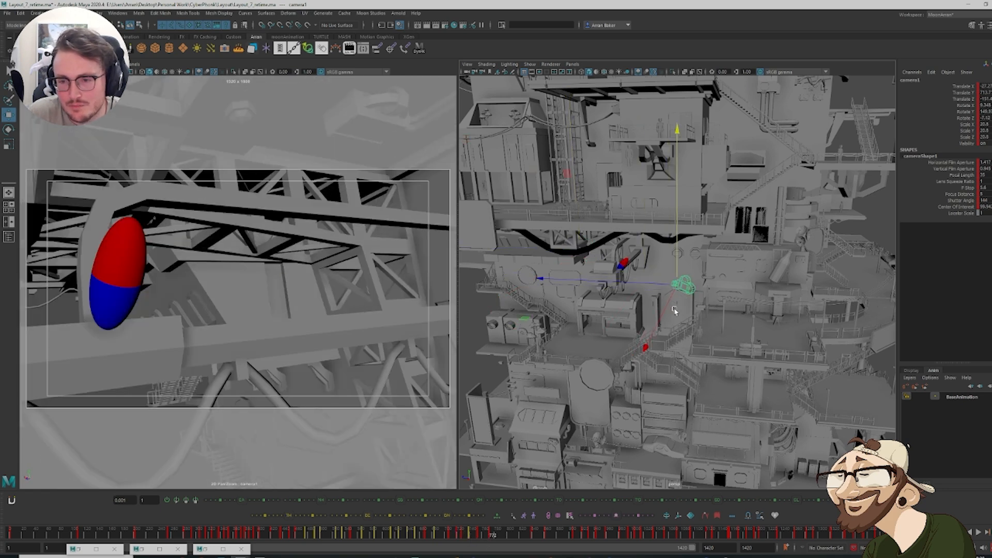
Lower camera1 along Y at frame 772 and rotate it towards the wall with the round window
drag(678, 268, 671, 323)
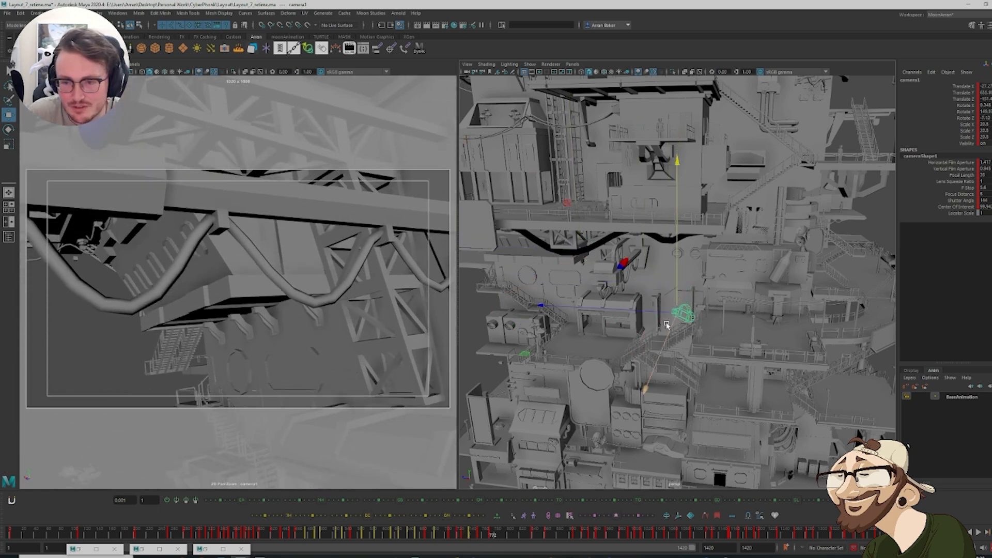
key(e)
drag(741, 399, 703, 282)
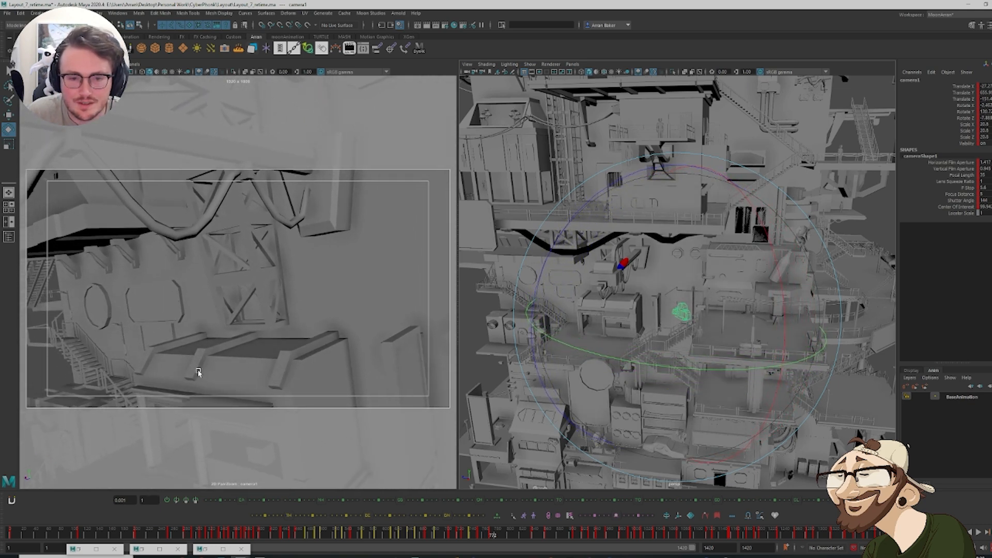
Move camera1 along X, raise it along Y and adjust its rotation to bring the falling sphere into frame
key(w)
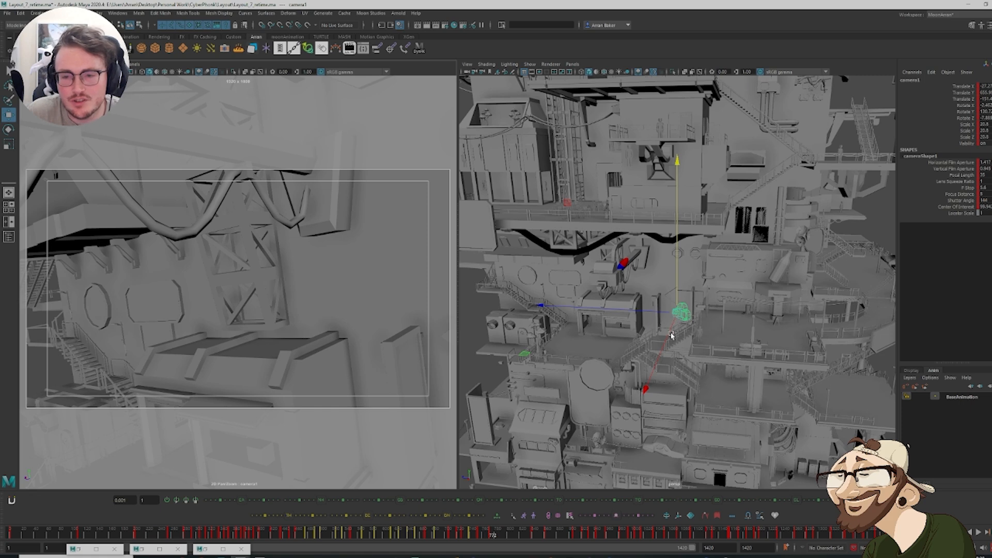
drag(673, 321, 661, 352)
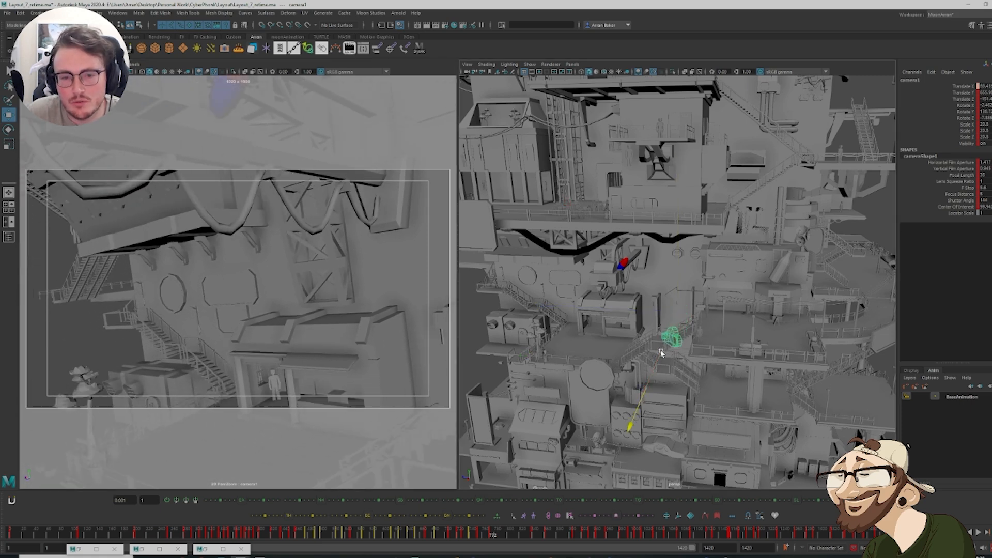
drag(665, 316, 711, 272)
key(e)
key(w)
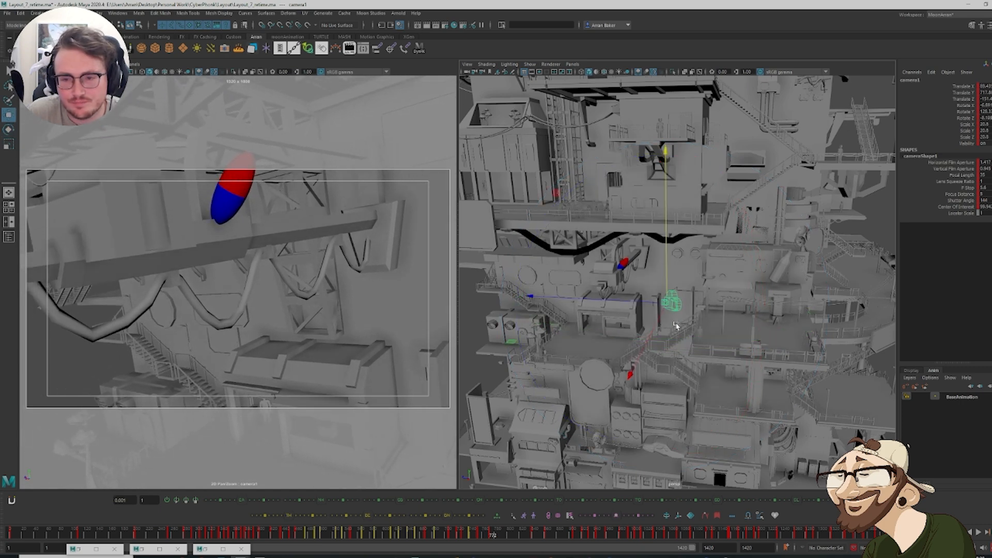
drag(659, 327, 664, 317)
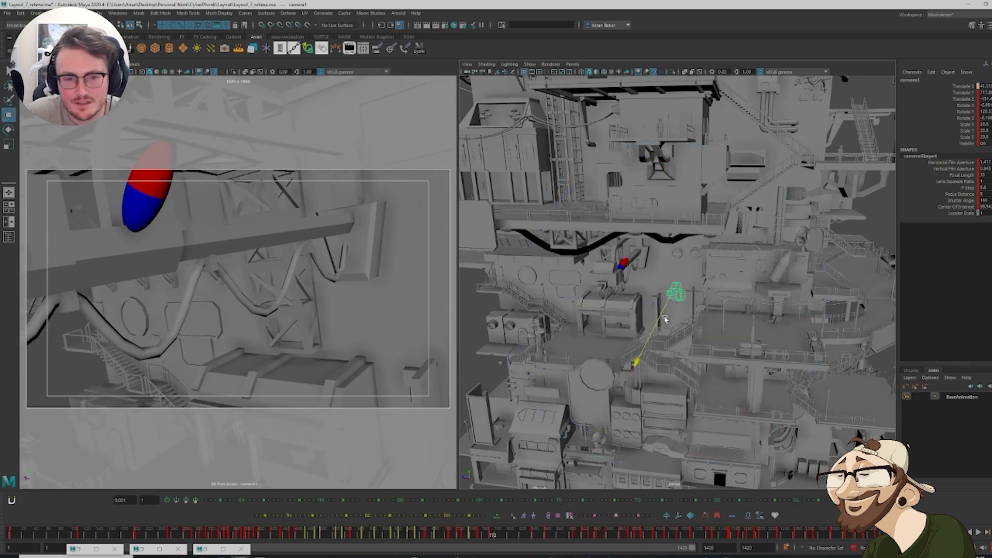
drag(671, 264, 692, 279)
key(w)
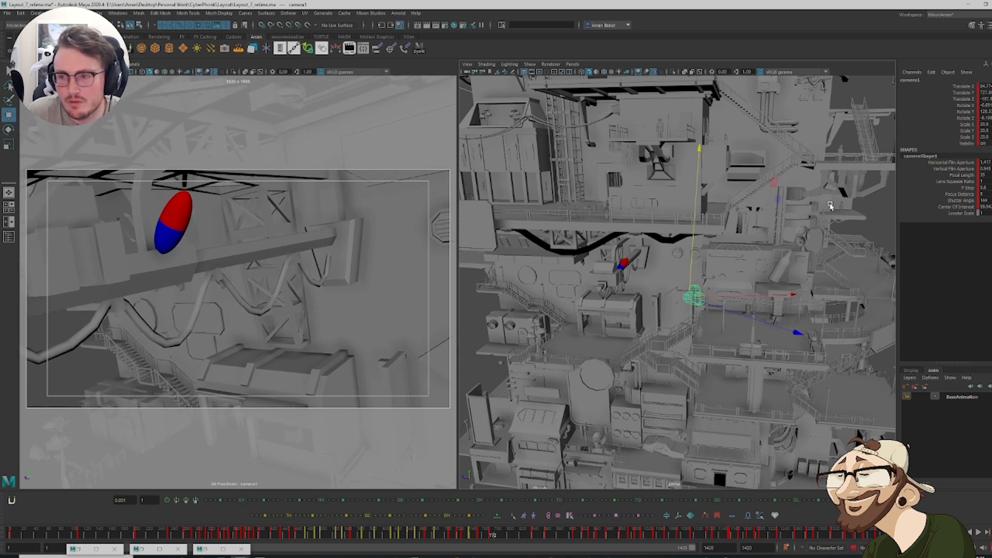
Set camera1's Focal Length to 50
click(962, 175)
click(981, 176)
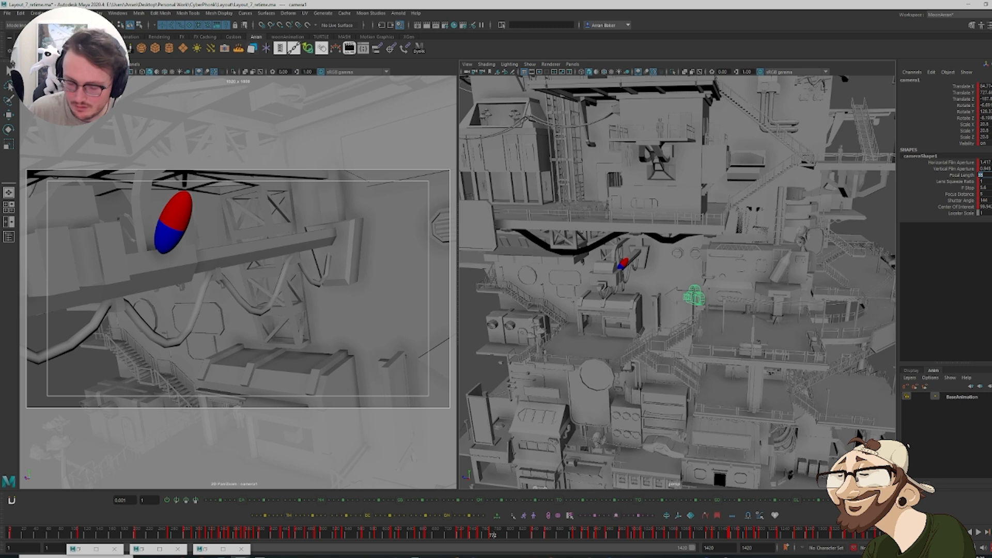
text(50)
key(Return)
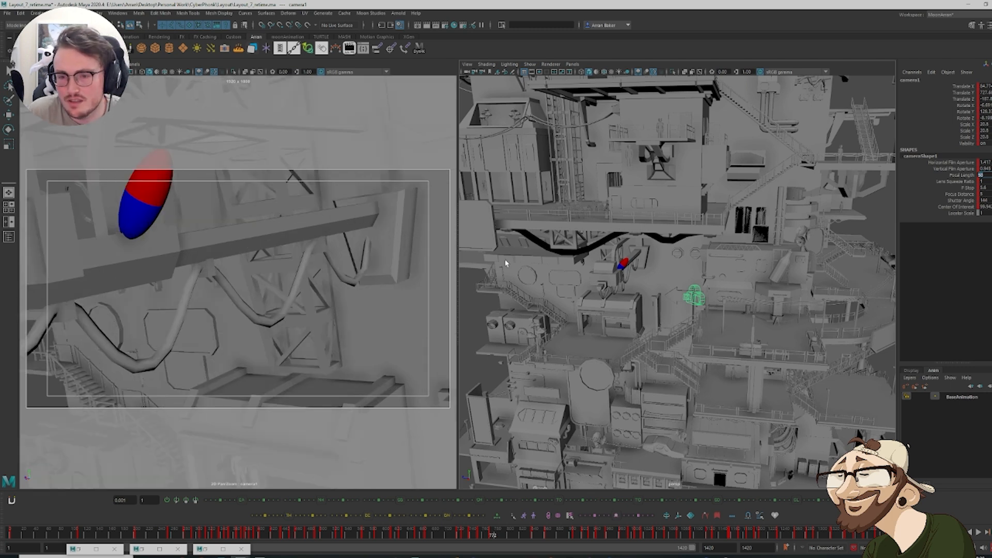
Lower camera1 along Y and readjust its X tilt so the sphere sits across the upper edge of the shot
key(w)
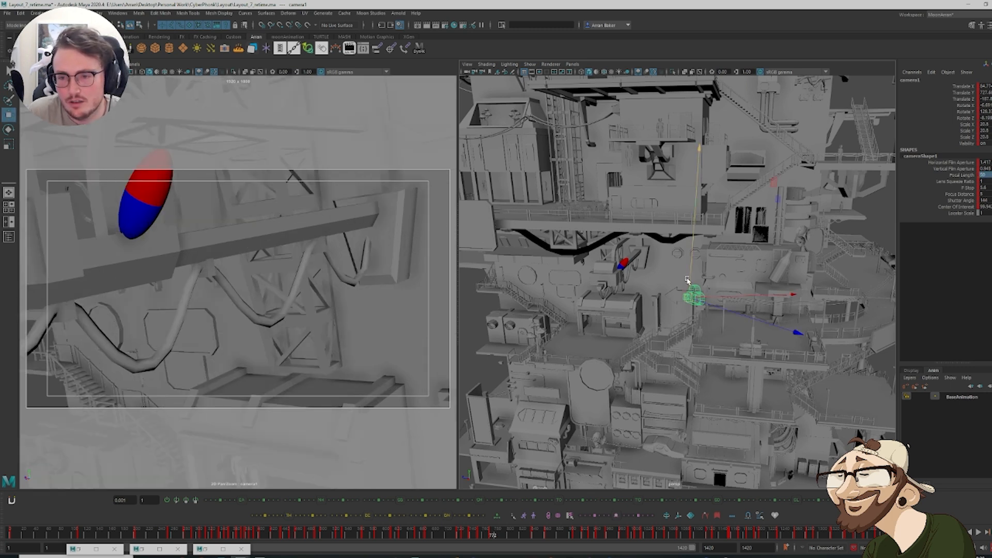
drag(687, 280, 691, 281)
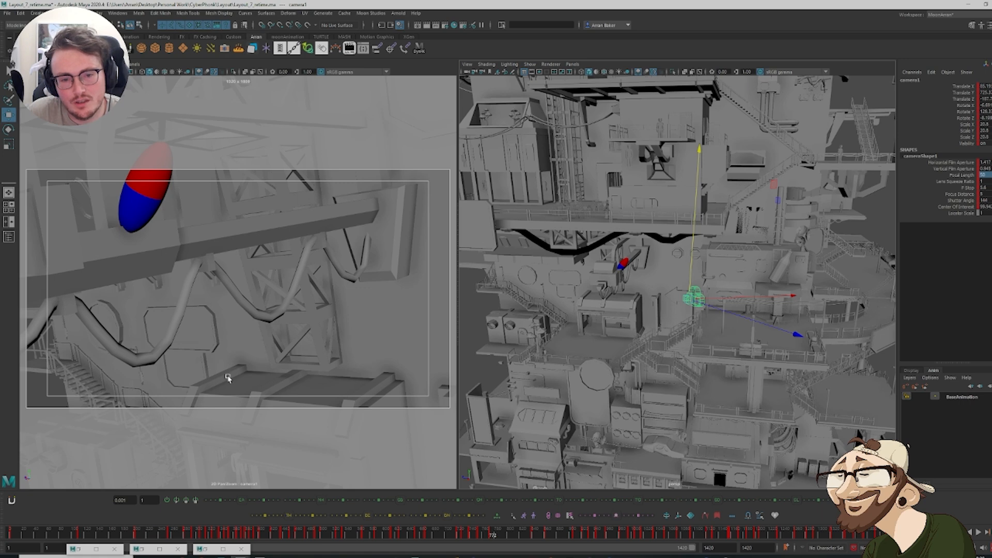
key(e)
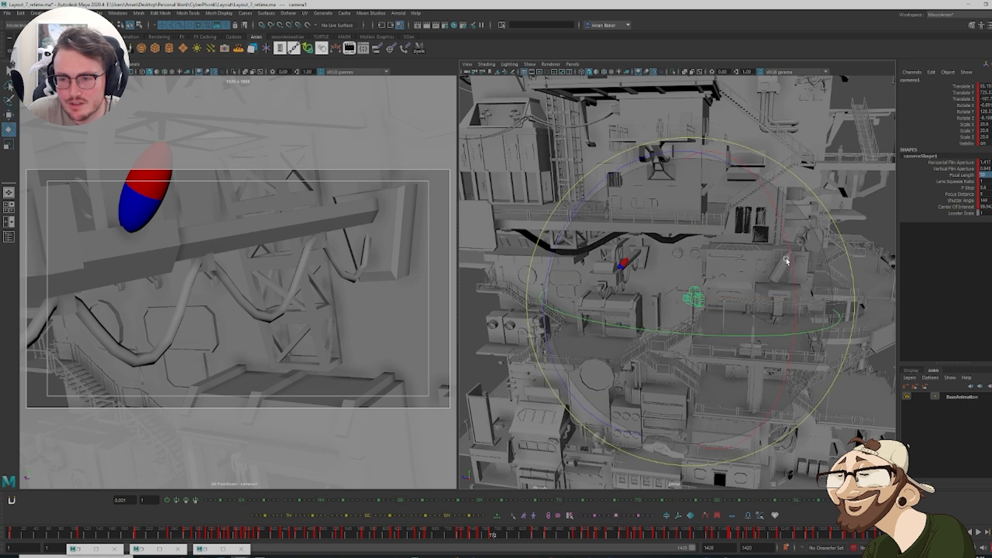
drag(786, 261, 775, 257)
key(w)
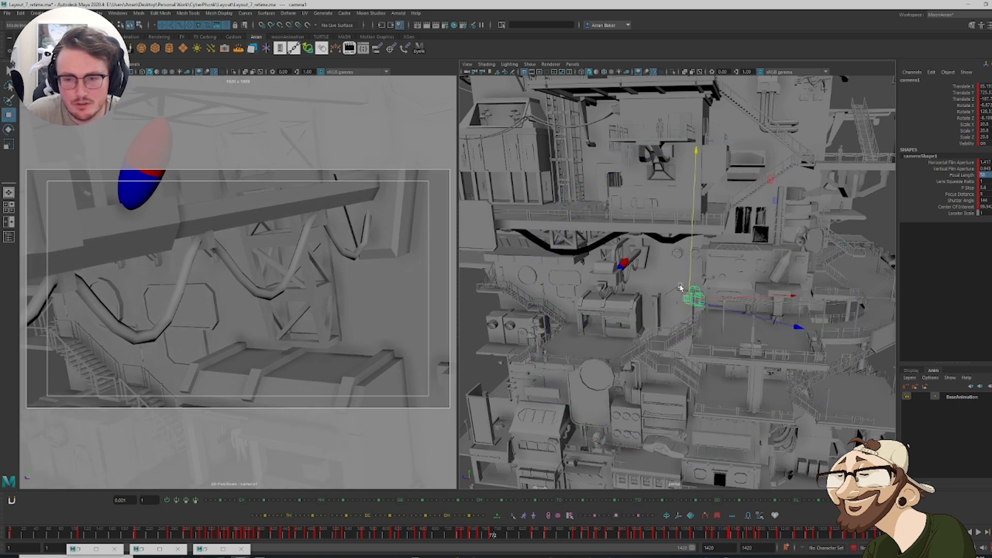
drag(691, 271, 693, 280)
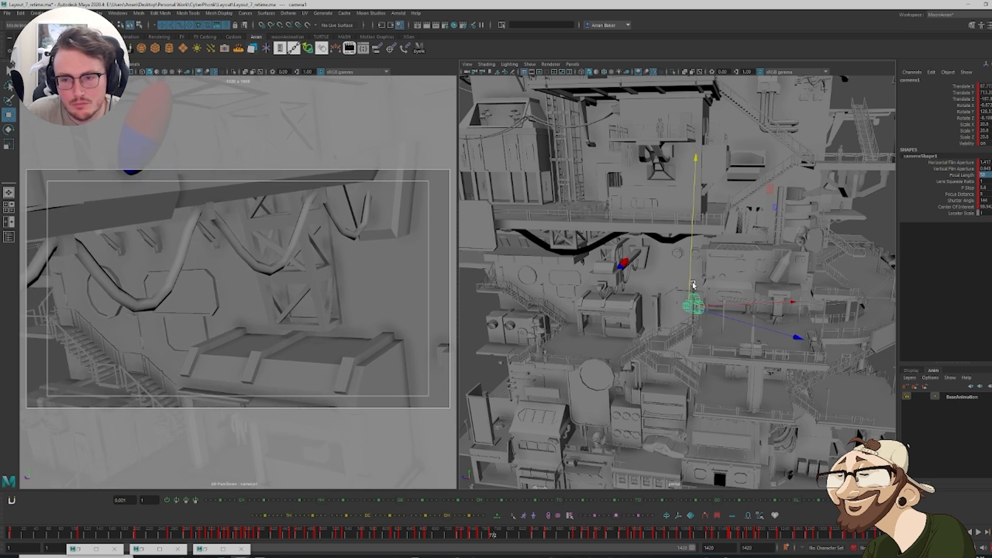
key(e)
drag(790, 247, 785, 267)
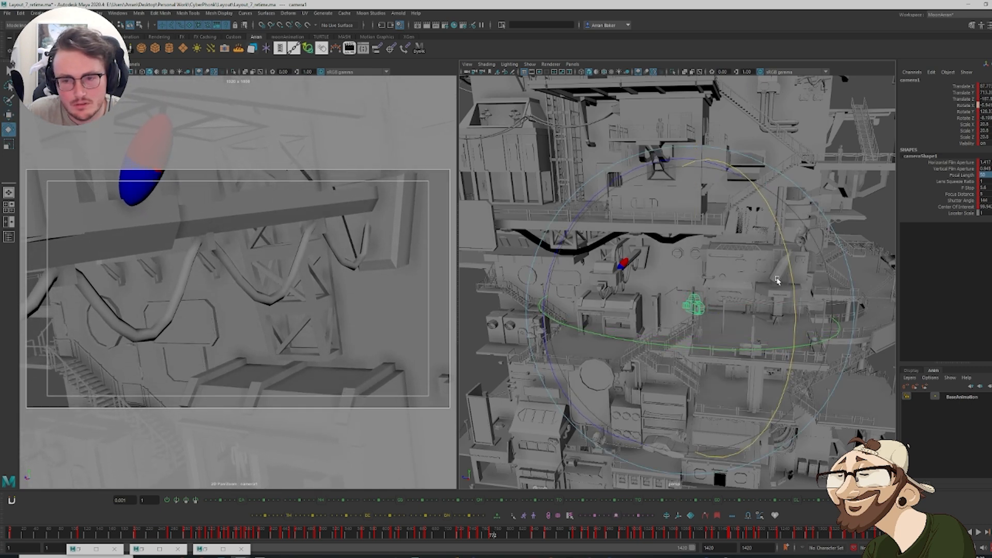
Pull camera1 back along its Z axis, shift it along X, turn it slightly about Y and raise it to fit the whole sphere in frame
key(w)
mouse_move(787, 342)
mouse_down()
mouse_move(772, 344)
mouse_move(799, 357)
mouse_up()
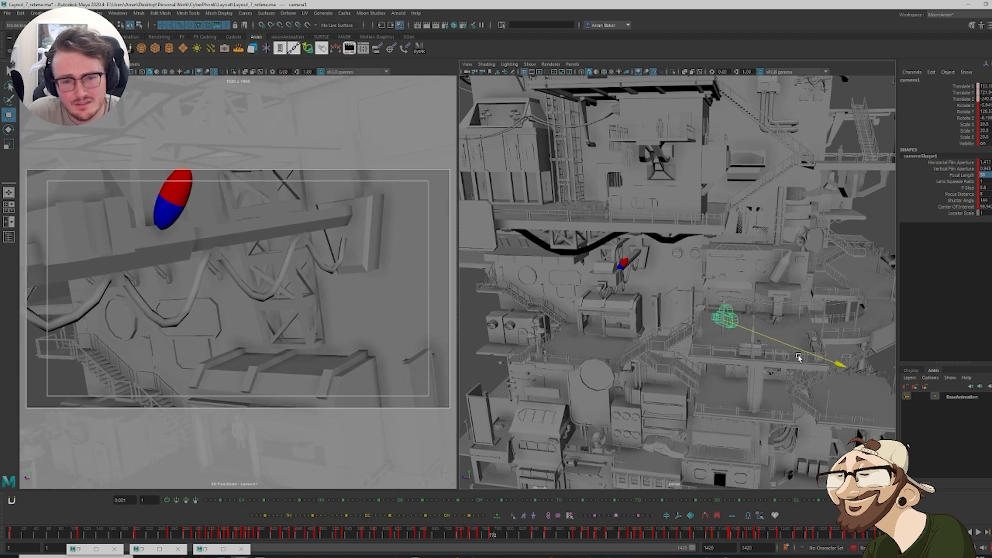
drag(764, 314, 772, 316)
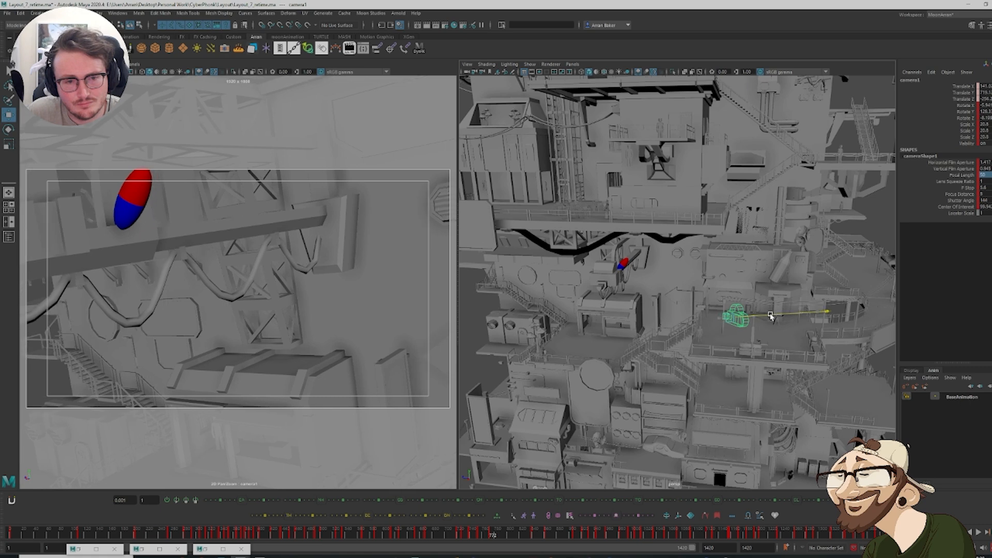
key(e)
drag(792, 366, 794, 362)
key(w)
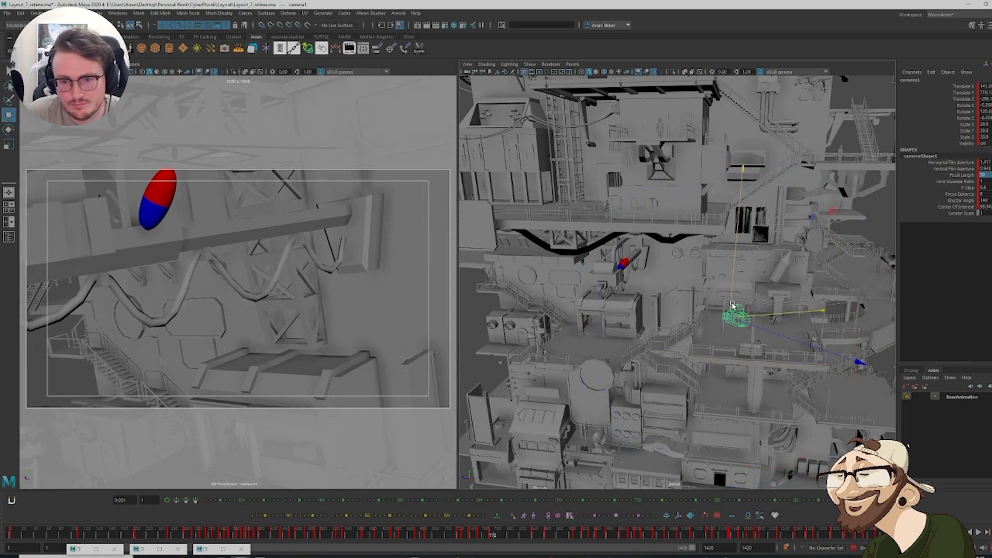
drag(734, 305, 734, 297)
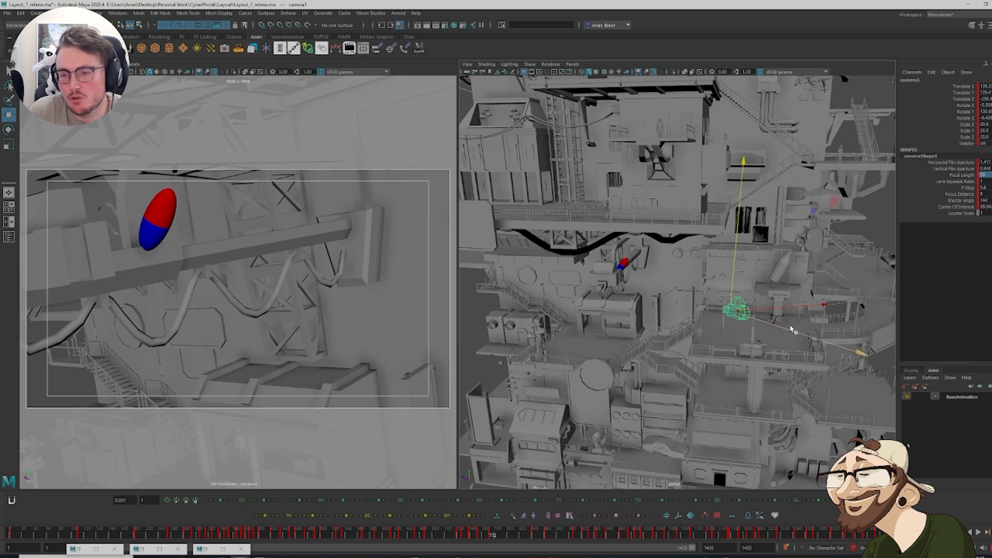
Slide camera1 along X, tilt it further down and raise it, keeping the sphere in the upper left of the shot
drag(793, 331, 792, 311)
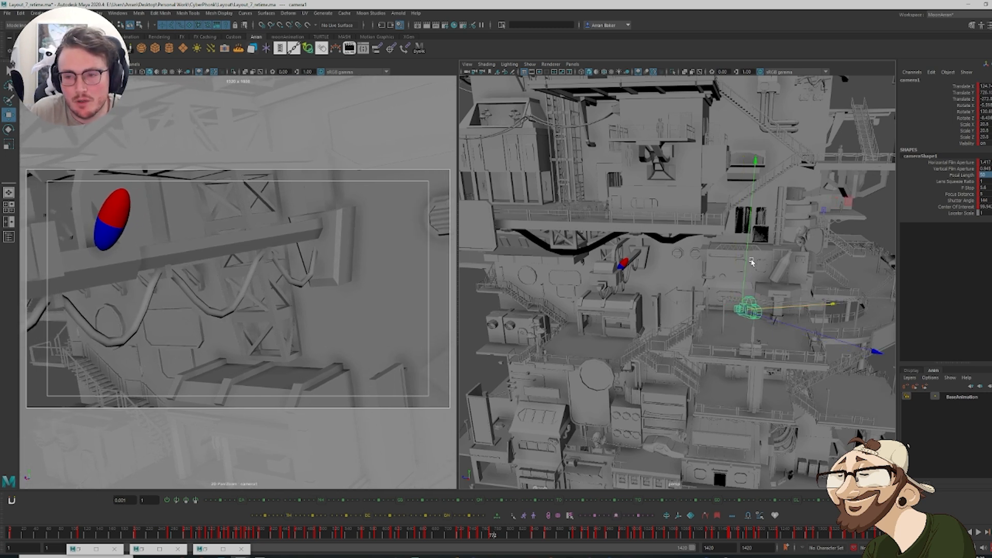
drag(751, 263, 750, 257)
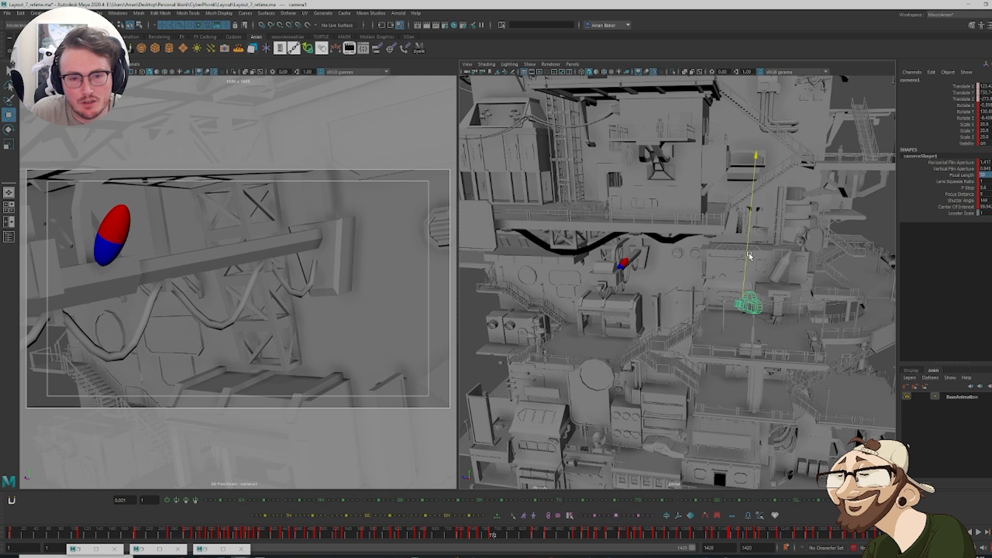
key(e)
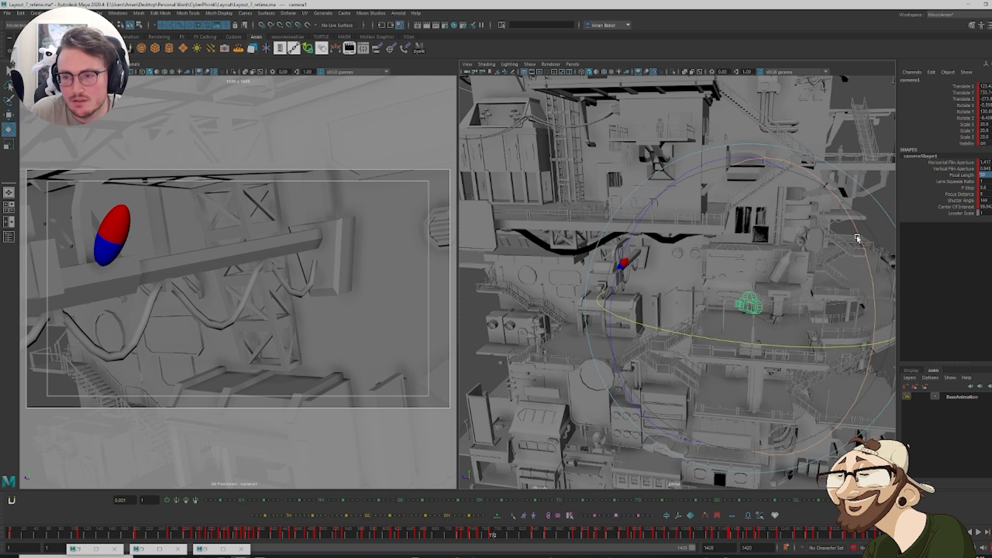
drag(857, 234, 855, 227)
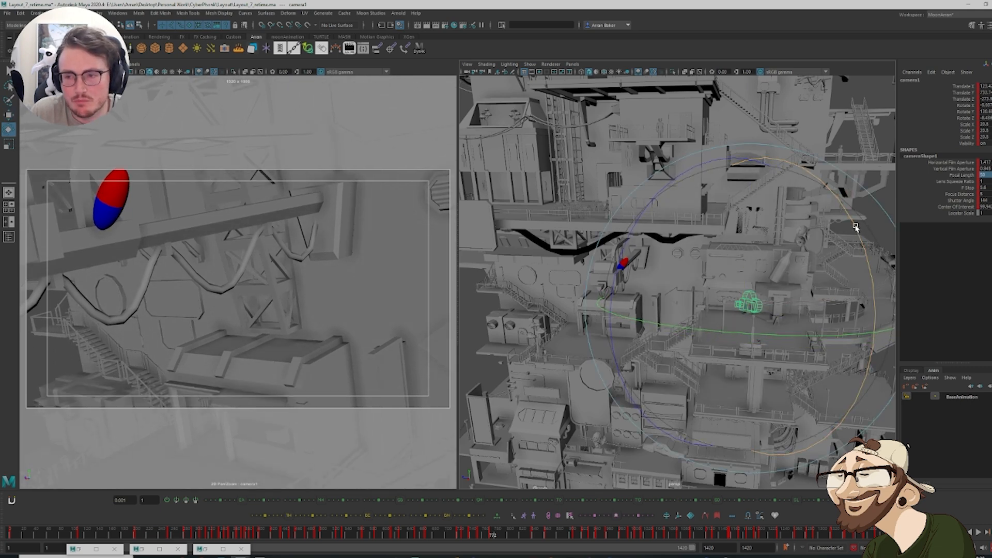
key(w)
drag(744, 266, 746, 259)
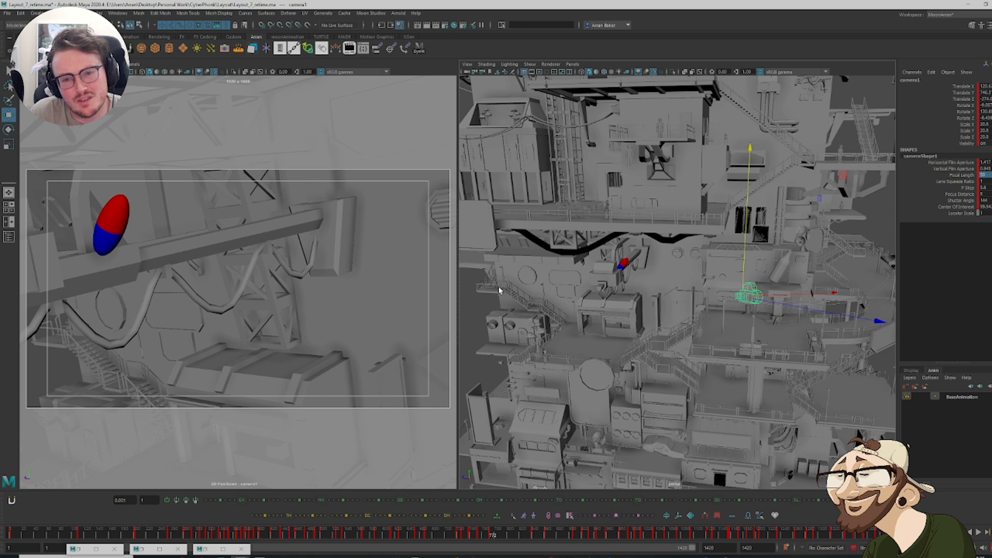
Increase camera1's Focal Length to 60
click(968, 175)
middle_drag(289, 215, 373, 219)
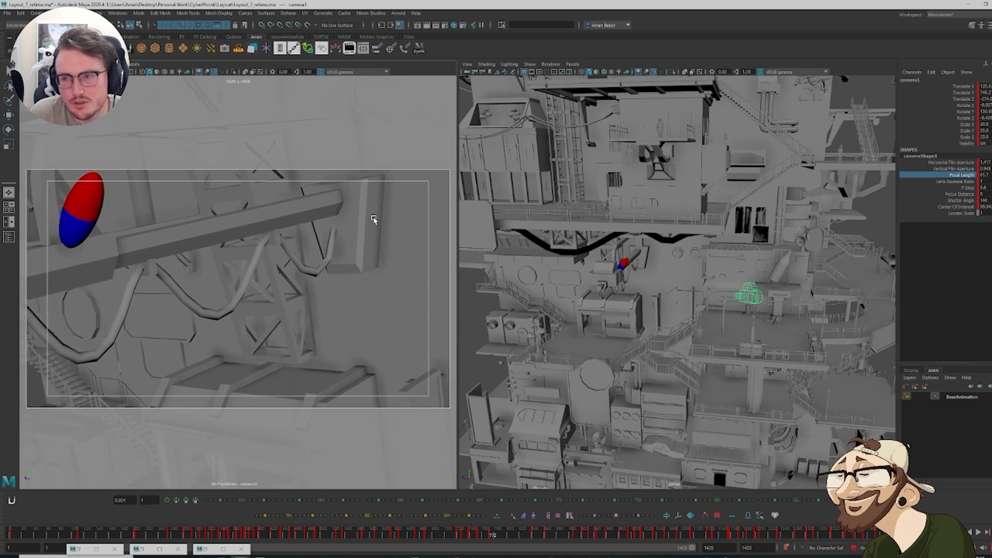
double_click(985, 175)
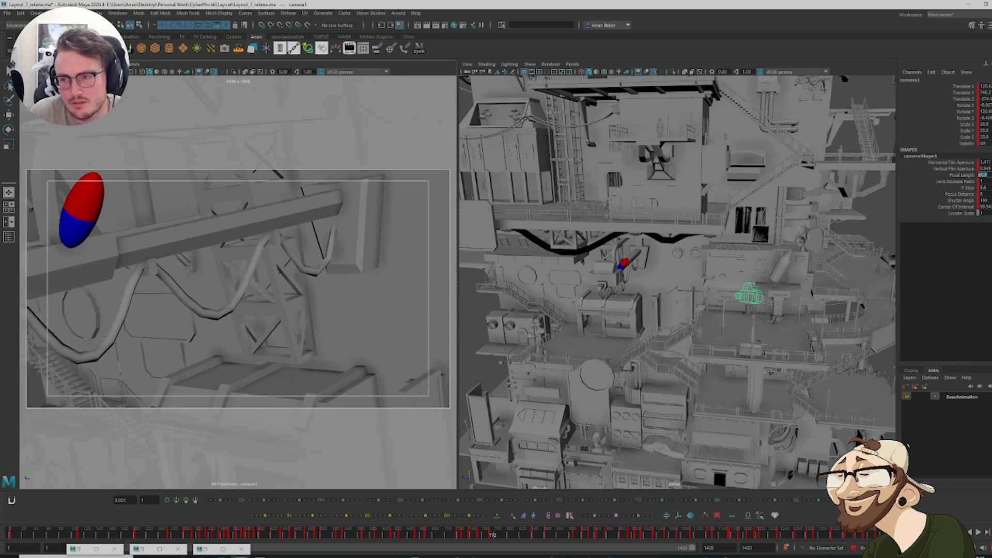
text(60)
key(Return)
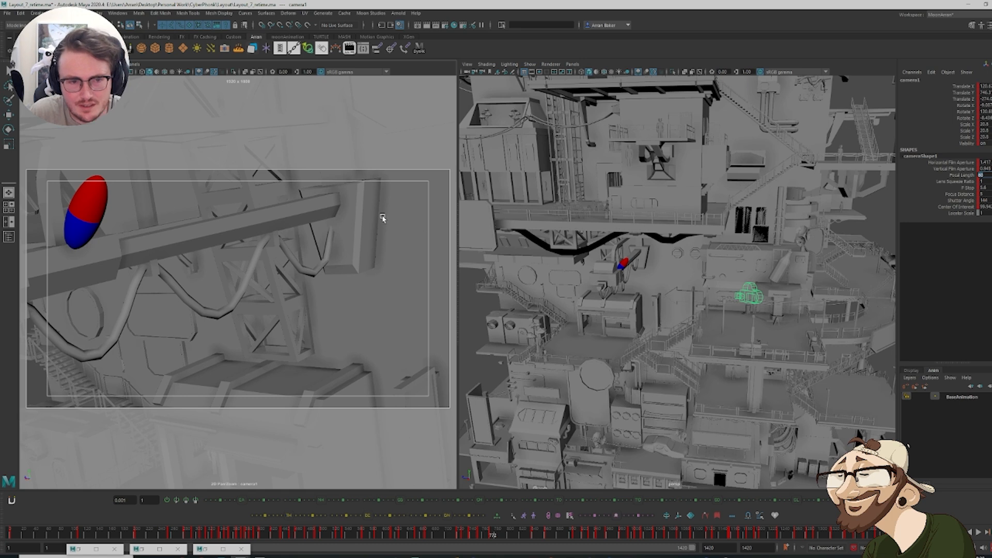
Shift camera1 farther along X, turn it about Y to bring the sphere back inside the frame, and raise it slightly
key(w)
drag(770, 305, 795, 298)
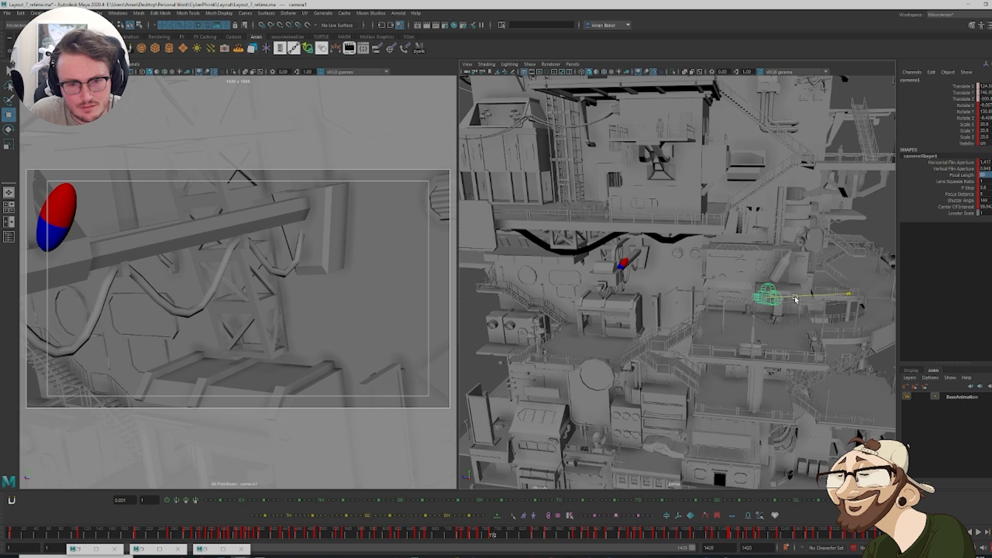
key(e)
drag(801, 332, 812, 327)
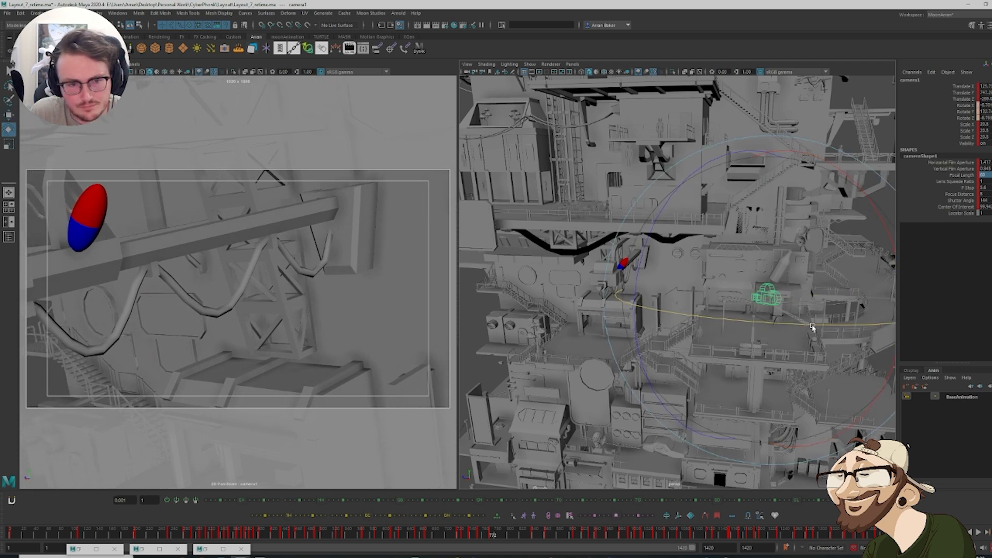
key(w)
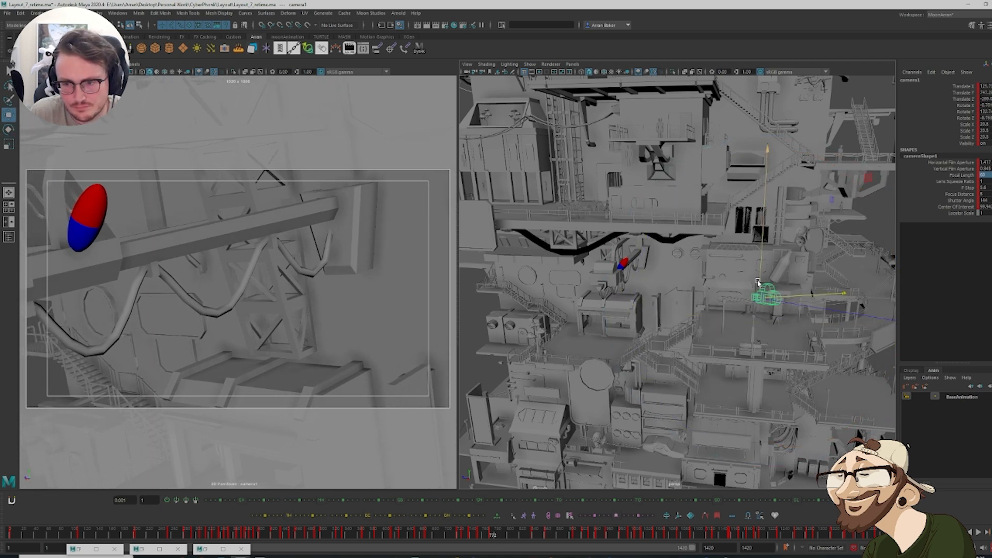
drag(769, 282, 759, 279)
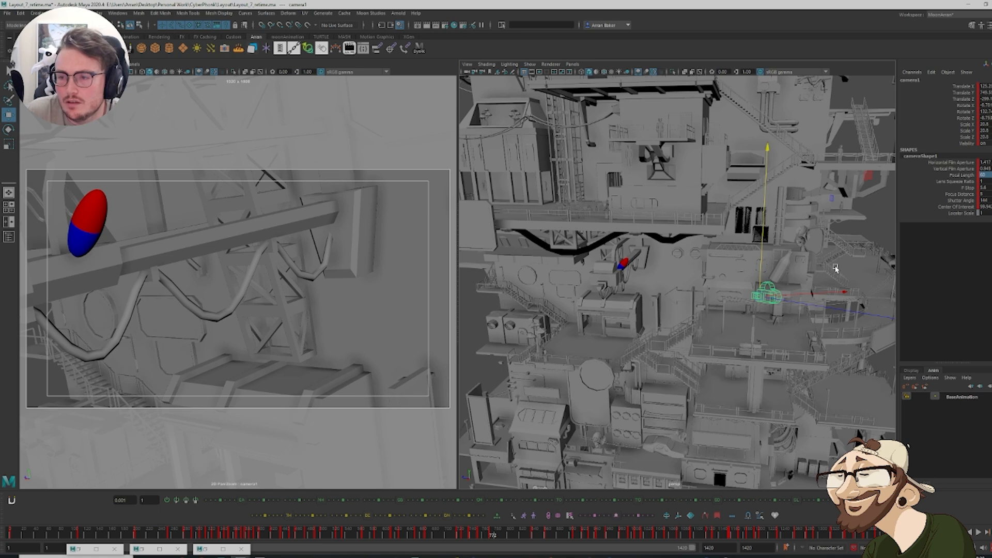
Reselect camera1 and step back through its earlier keyframes to review the framing leading up to frame 772
click(873, 229)
click(773, 293)
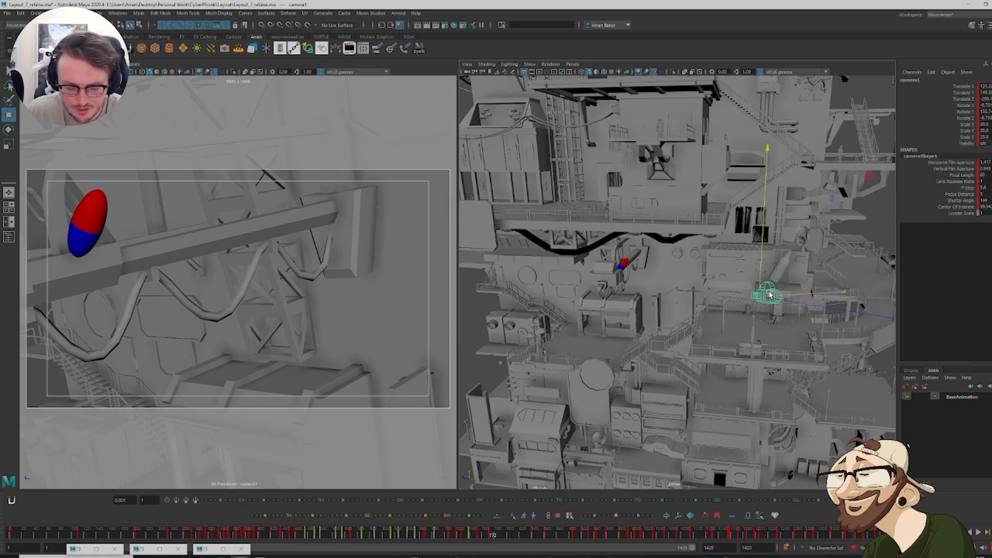
key(comma)
key(period)
key(comma)
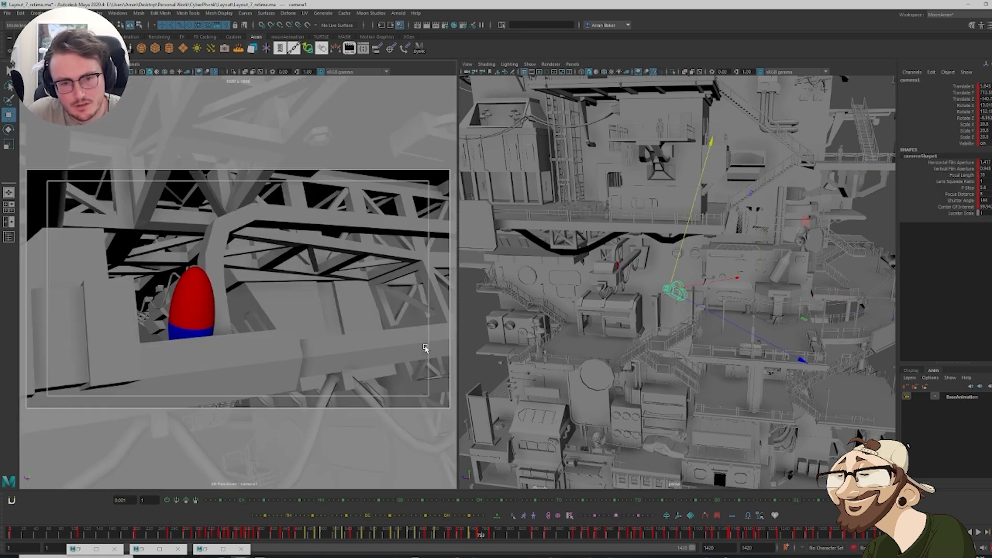
key(period)
key(comma)
key(comma)
key(comma)
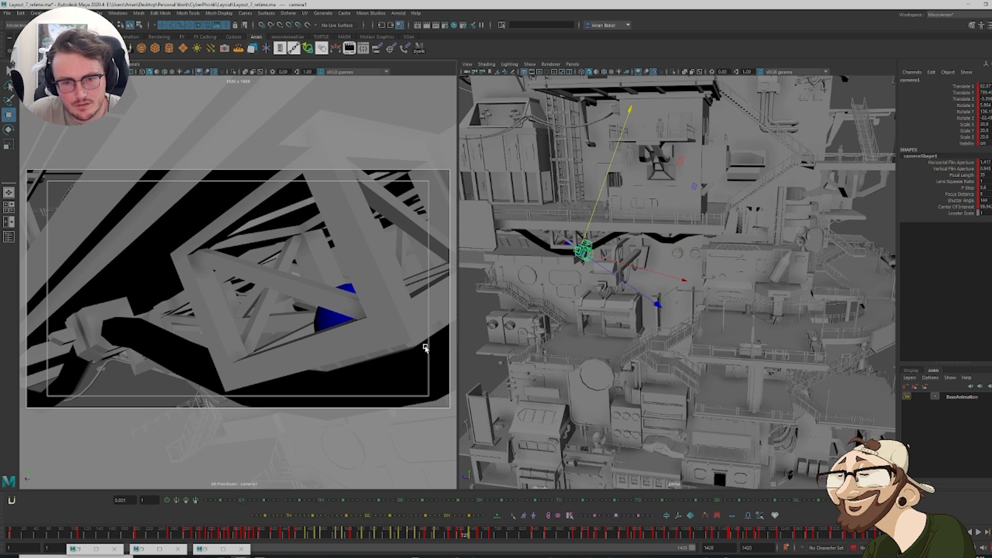
Open the Graph Editor, isolate camera1's Translate and Rotate curves, and frame their keys around the current time
key(ctrl+g)
key(a)
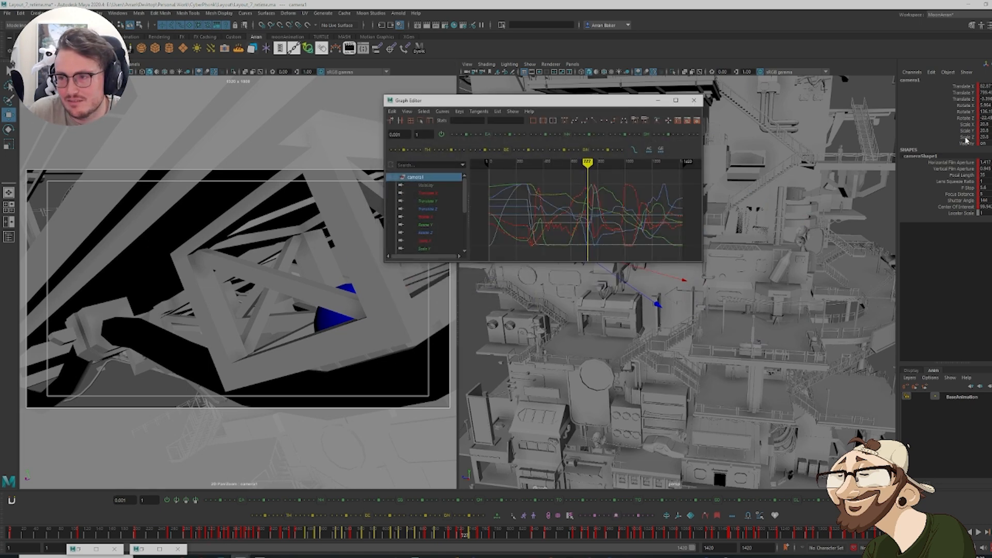
drag(972, 119, 964, 86)
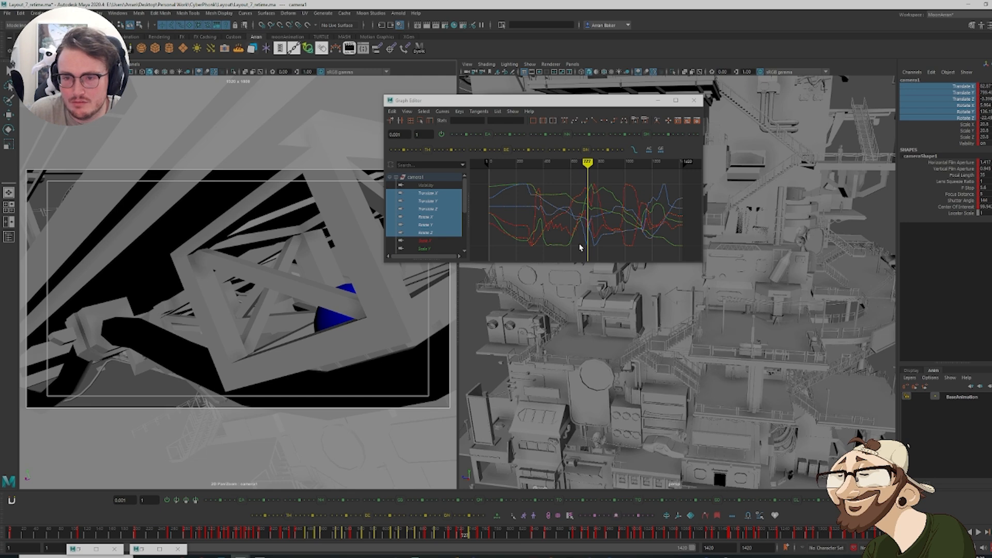
drag(580, 249, 613, 182)
key(f)
click(548, 179)
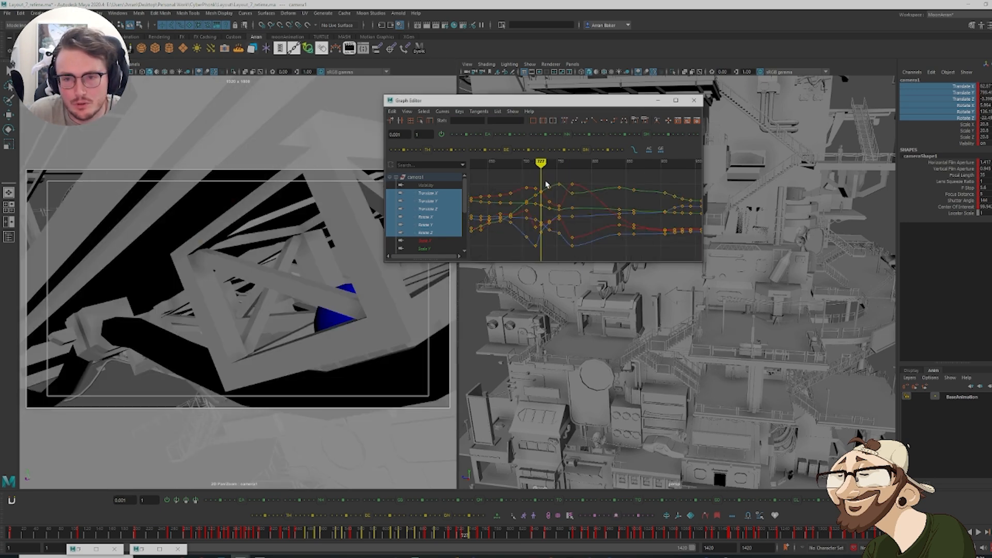
Ease camera1's Translate and Rotate keys between frames 727 and 772 toward the frame 772 pose, and play back the move
key(alt+v)
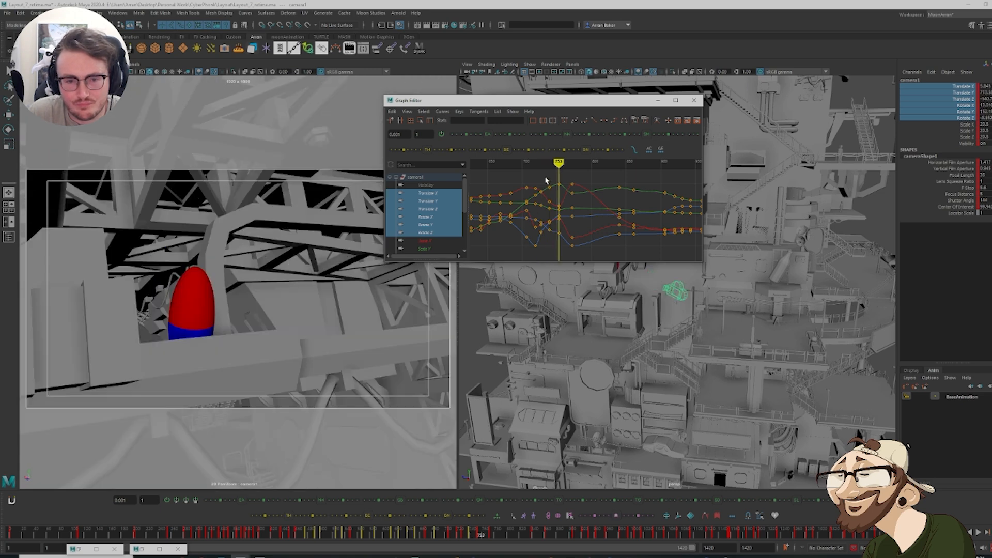
drag(546, 180, 566, 258)
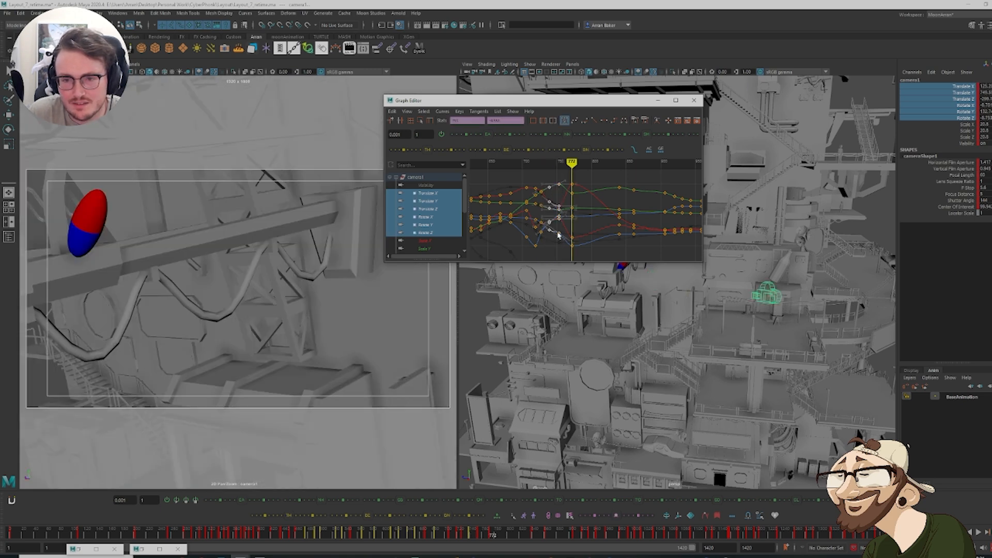
click(502, 135)
click(505, 135)
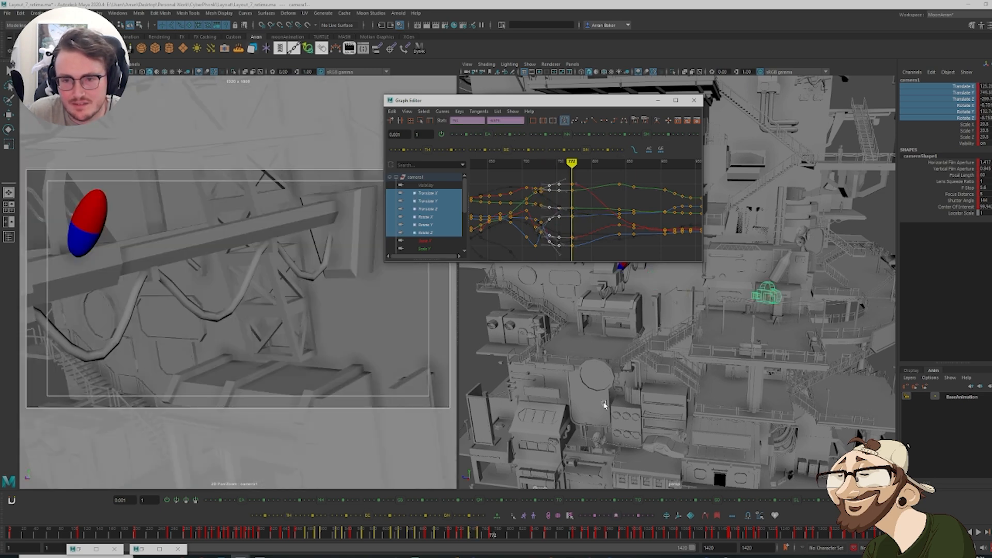
mouse_move(426, 526)
mouse_down()
mouse_move(474, 545)
mouse_move(463, 546)
mouse_up()
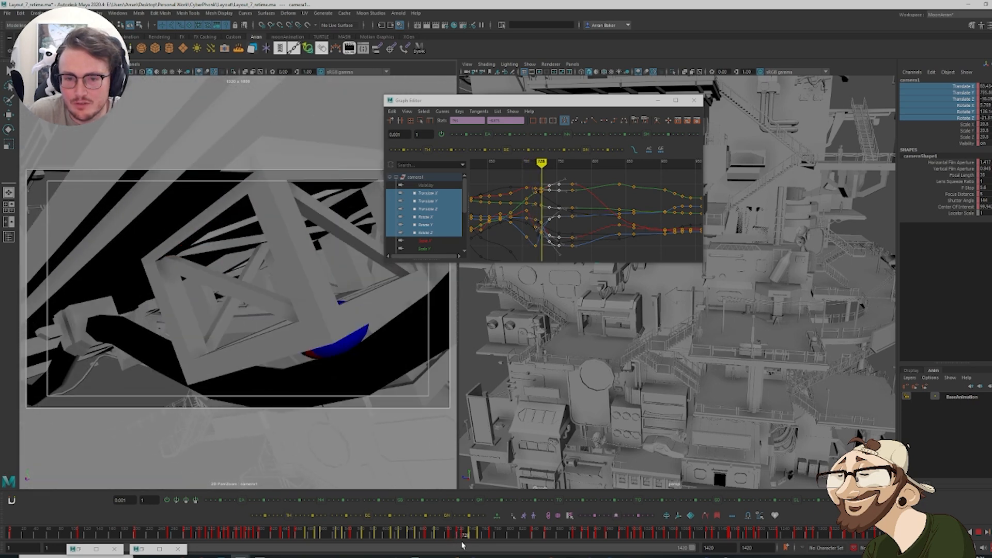
Isolate camera1's Focal Length curve, ease its keys between frames 727 and 772 toward the frame 772 value, and play back the move
click(962, 170)
click(961, 176)
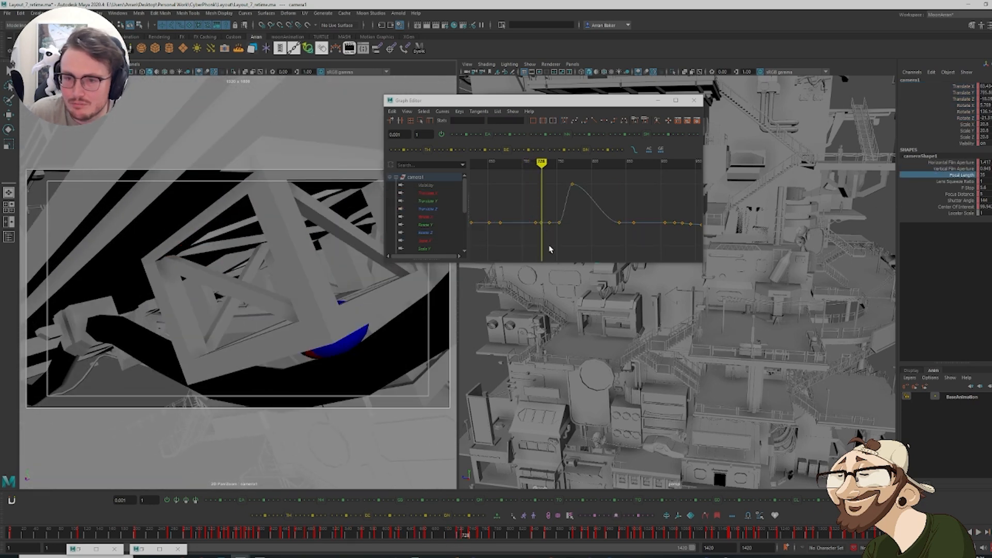
key(comma)
key(comma)
key(period)
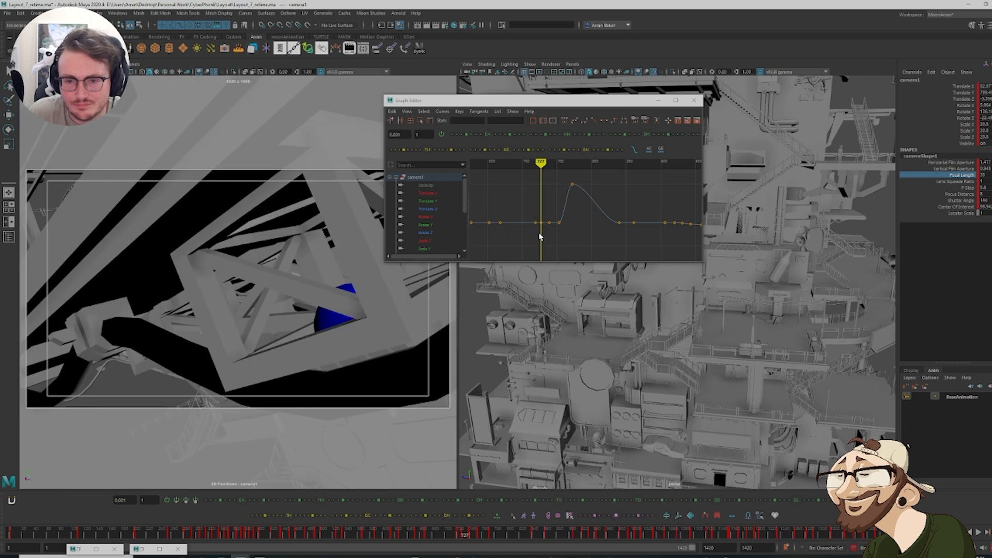
drag(546, 229, 561, 213)
click(504, 135)
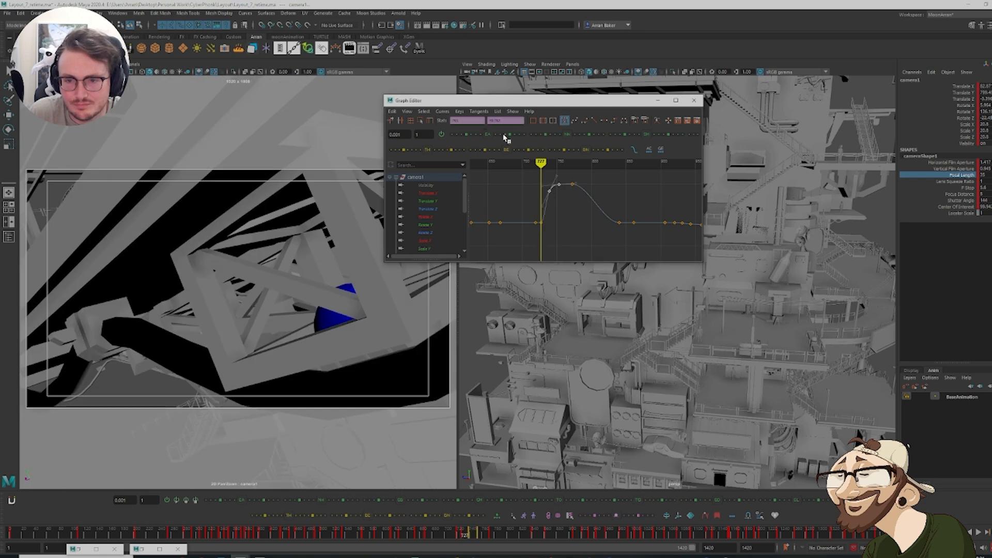
drag(448, 539, 463, 552)
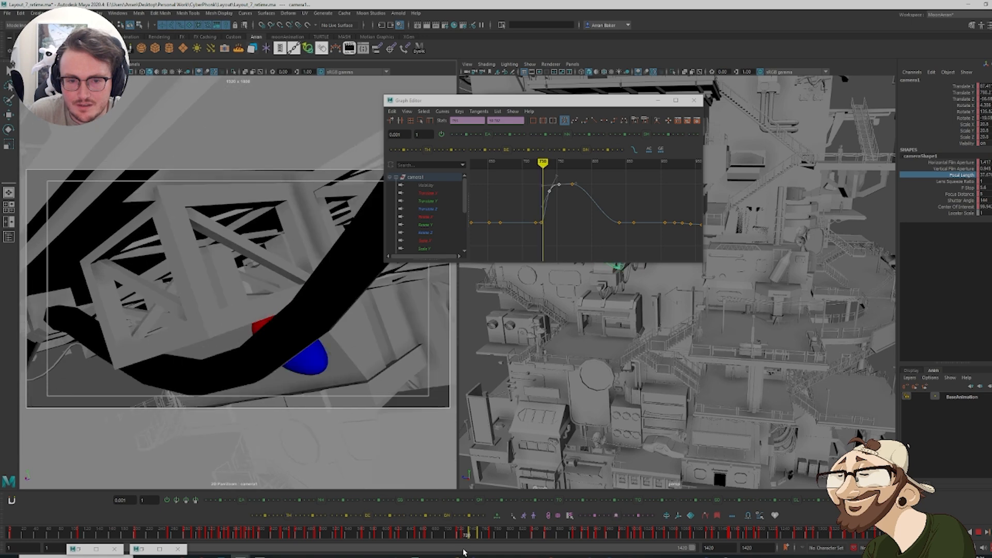
Try to ease camera1's movement keys from frame 727 up to the keys before frame 772 between the neighbouring poses
click(440, 178)
key(comma)
key(comma)
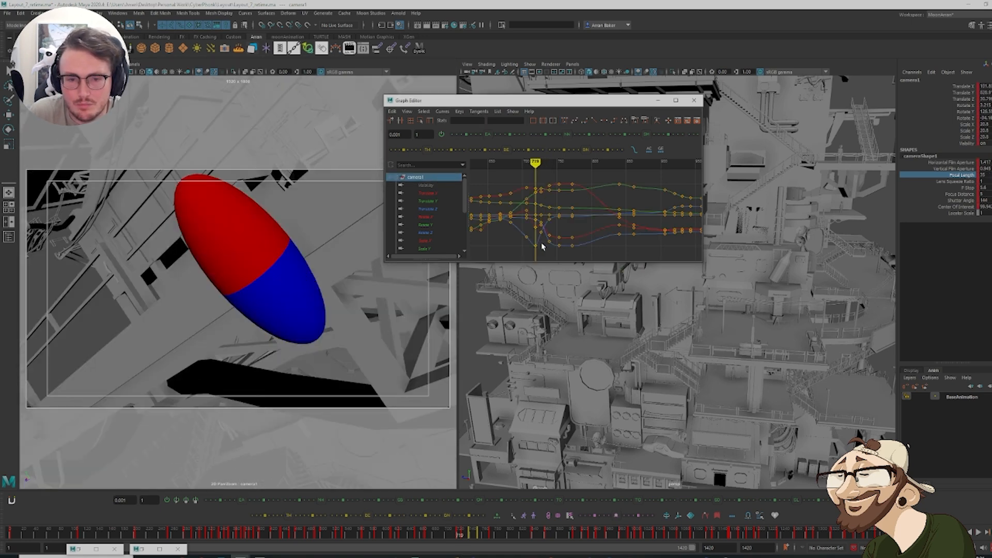
key(period)
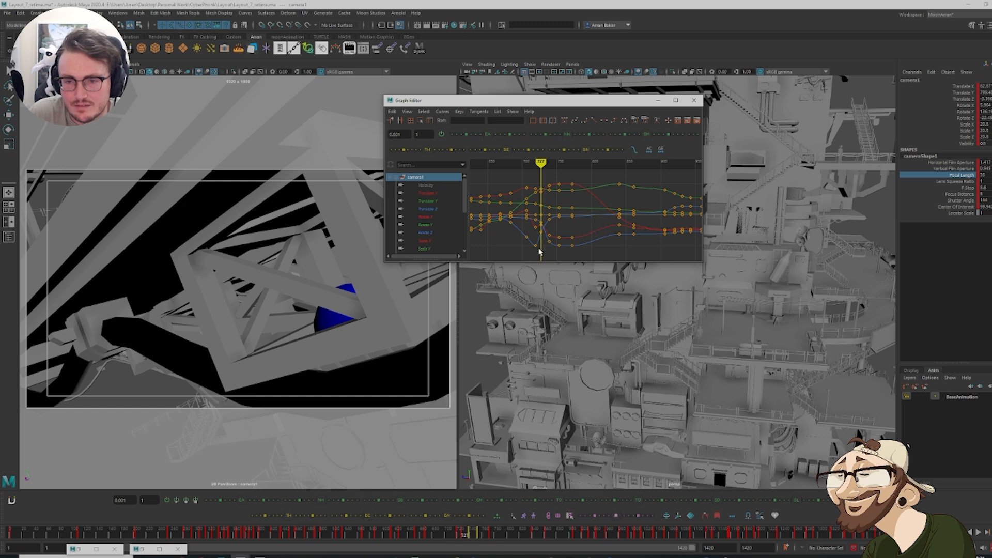
drag(540, 252, 567, 172)
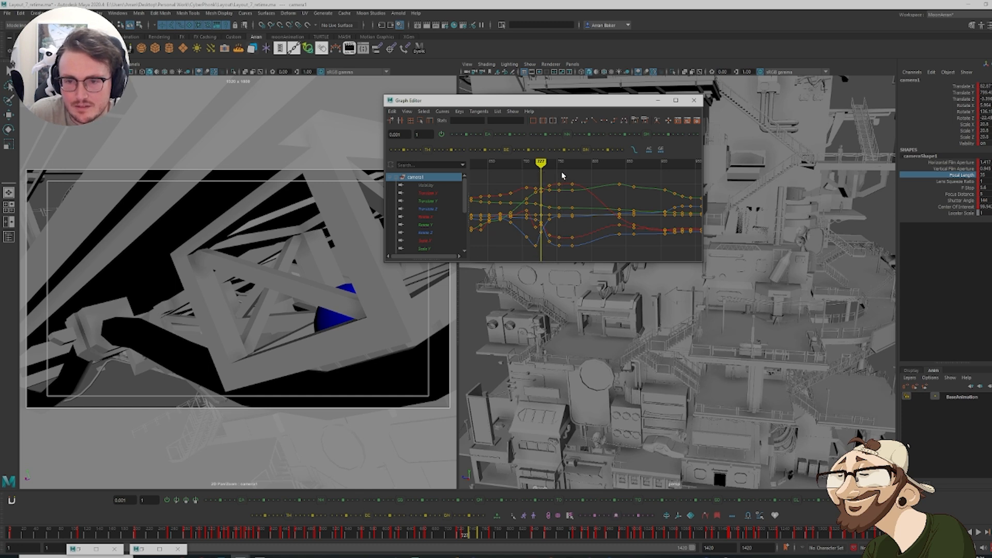
click(507, 137)
mouse_move(445, 536)
mouse_down()
mouse_move(459, 546)
mouse_move(455, 537)
mouse_up()
Show all of camera1's curves, ease every channel's keys from frame 727 up to those before frame 772, and play back the move
click(941, 174)
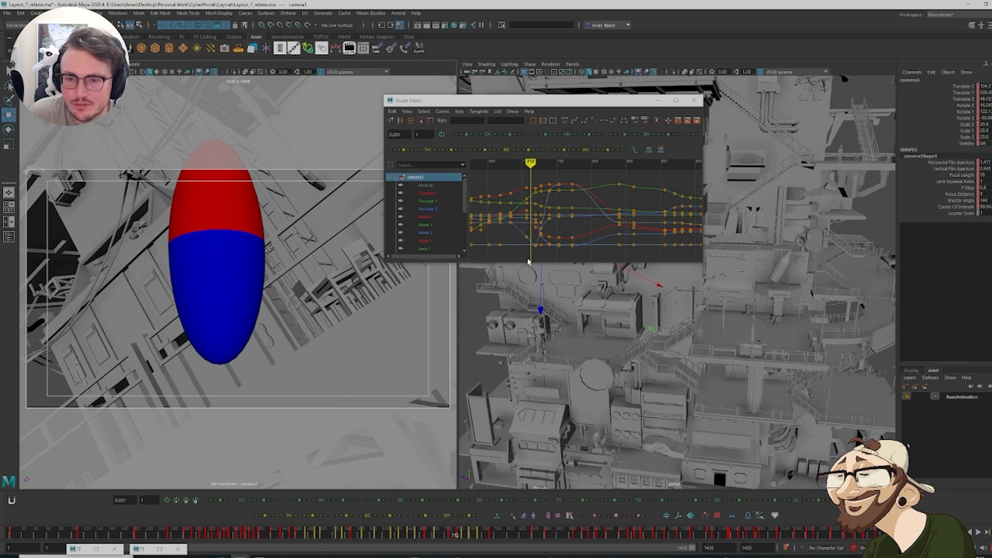
key(comma)
key(period)
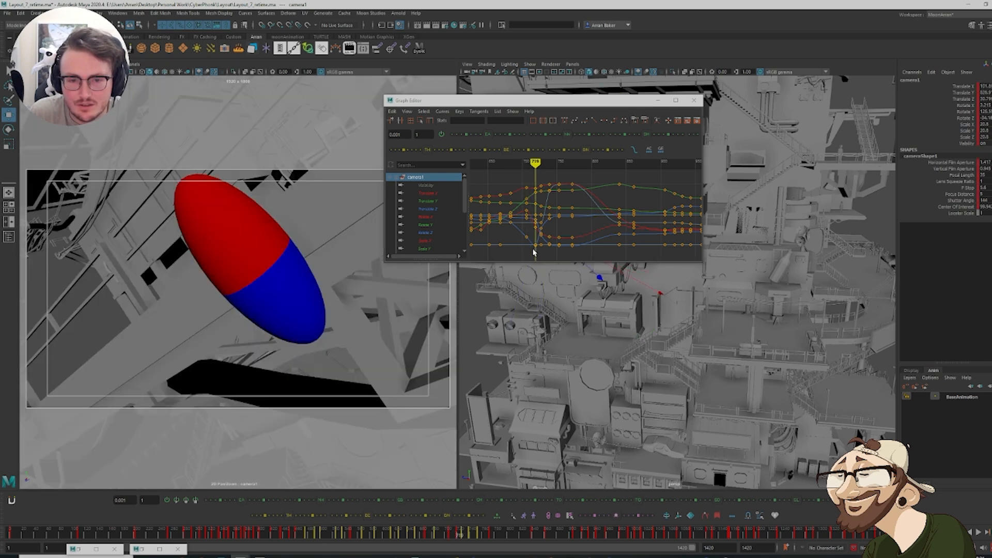
key(period)
drag(538, 254, 563, 175)
click(499, 136)
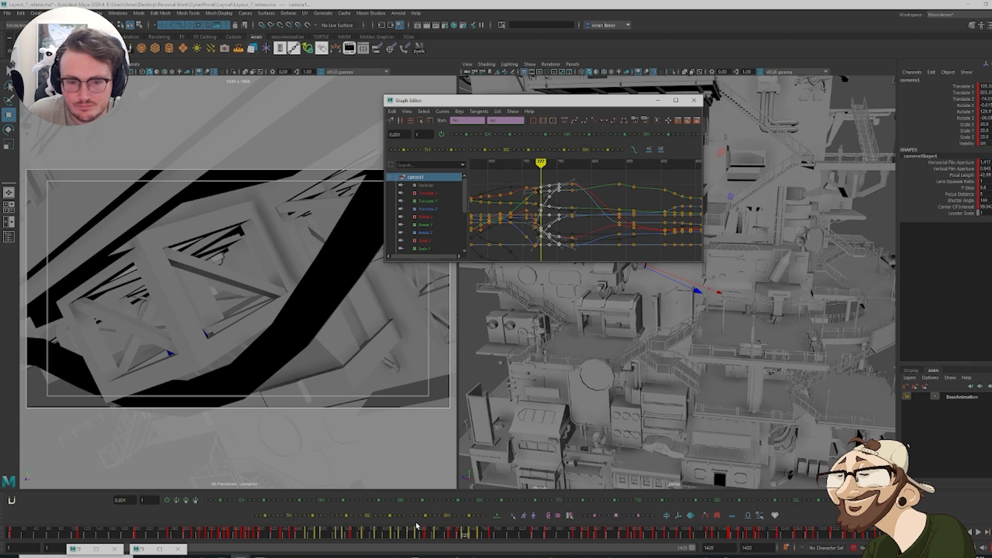
drag(425, 529, 463, 543)
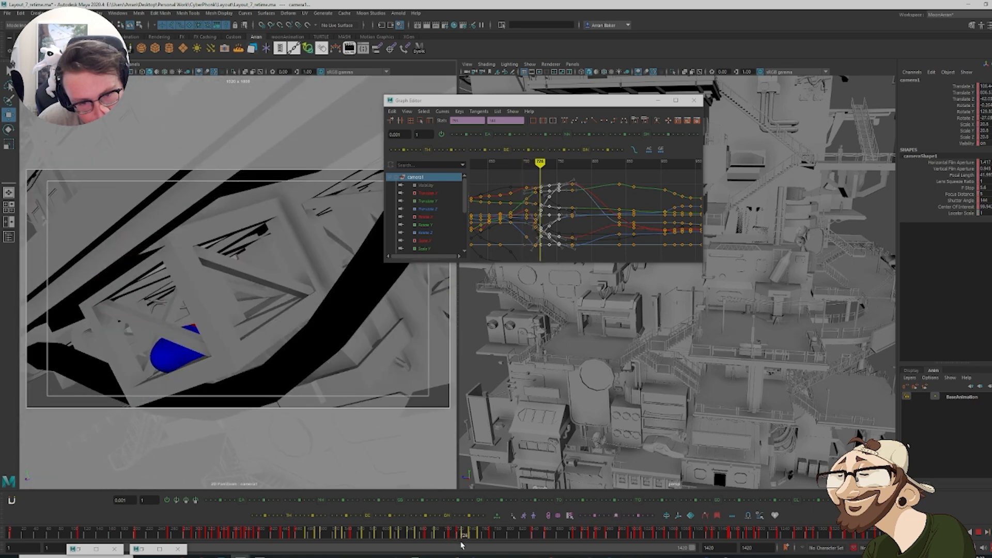
Isolate camera1's Translate X curve and examine the shape of its keys around frame 726 up close
click(471, 192)
click(435, 201)
click(435, 194)
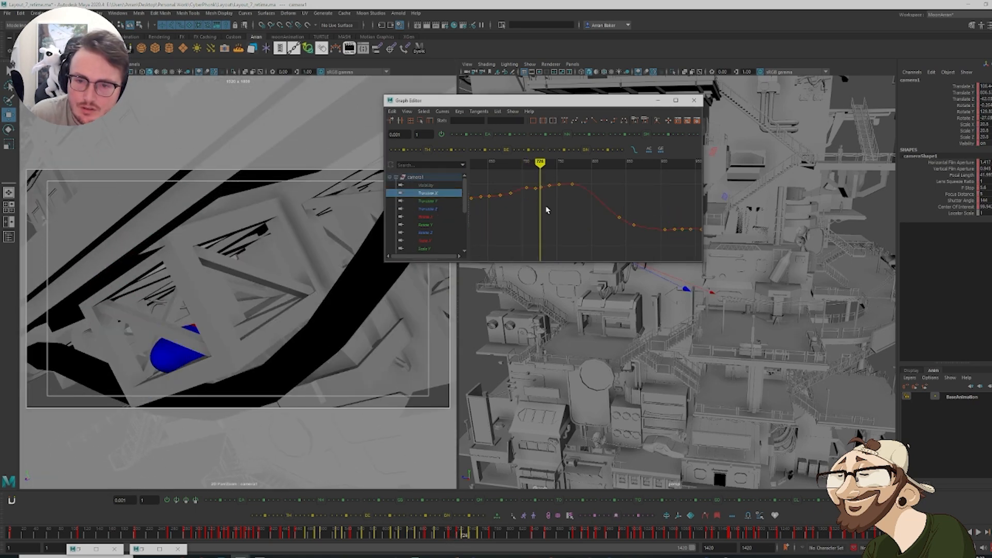
scroll(543, 237, up, 3)
drag(499, 221, 619, 167)
click(553, 222)
drag(510, 217, 618, 172)
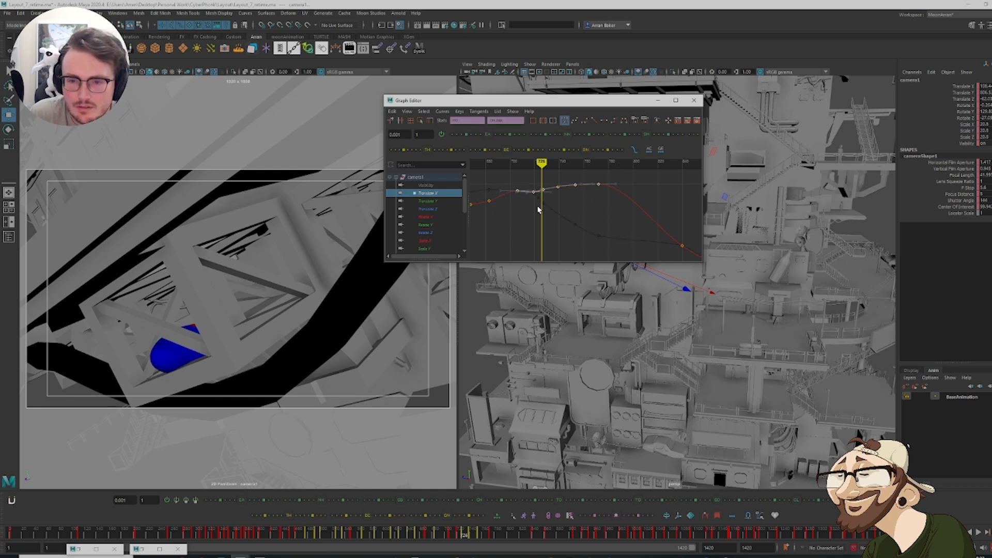
click(540, 221)
mouse_move(540, 220)
alt+middle_down()
mouse_move(578, 219)
mouse_move(549, 233)
alt+middle_up()
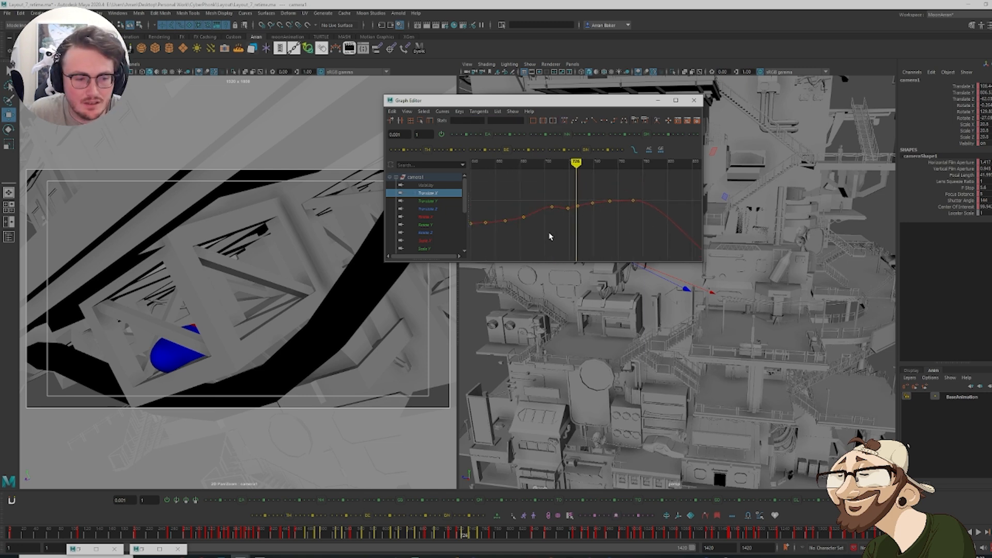
drag(539, 228, 557, 190)
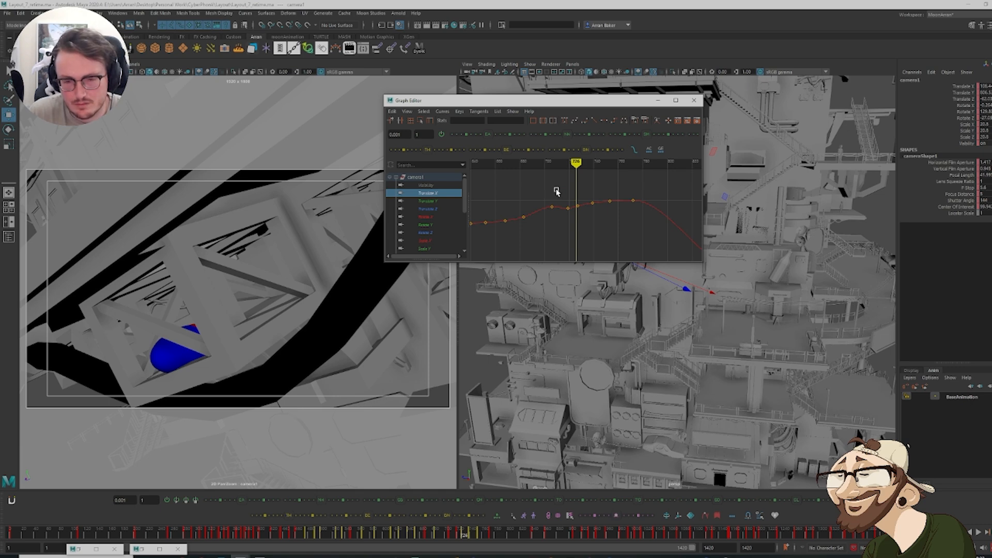
key(comma)
key(comma)
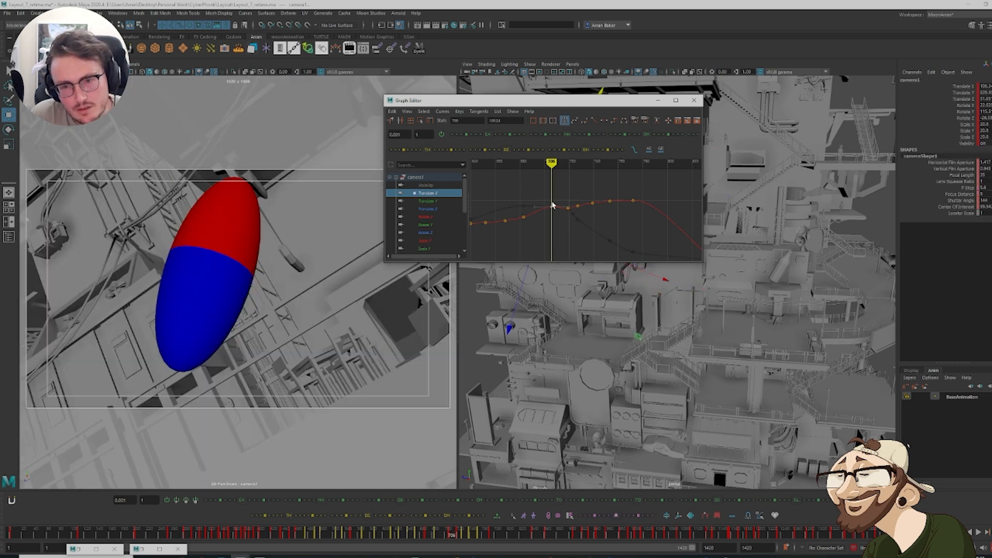
key(comma)
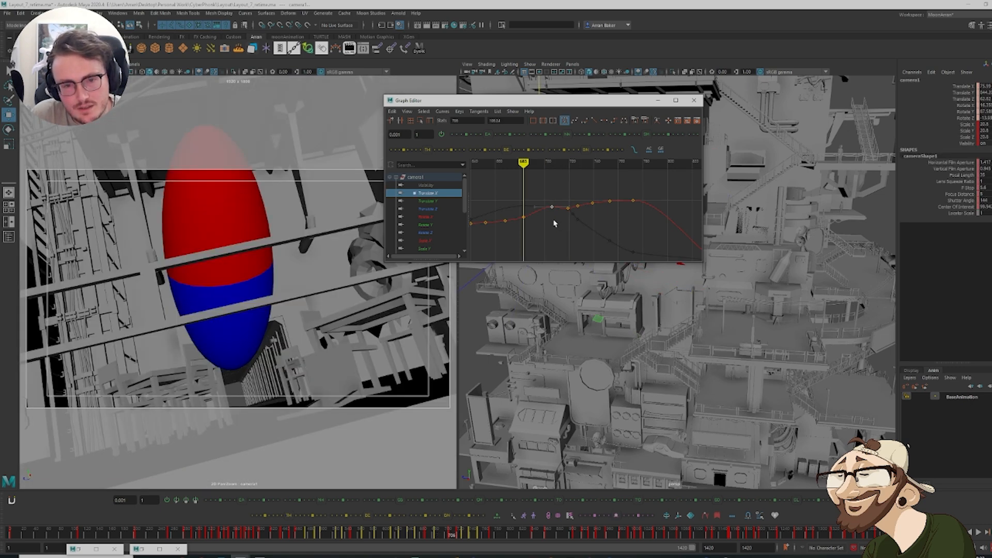
key(period)
key(period)
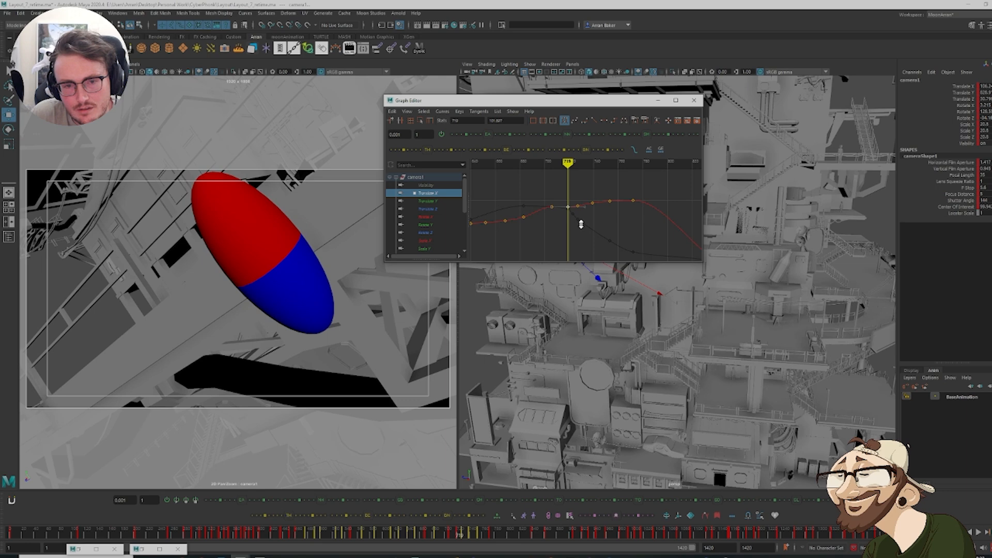
shift+middle_drag(581, 225, 581, 223)
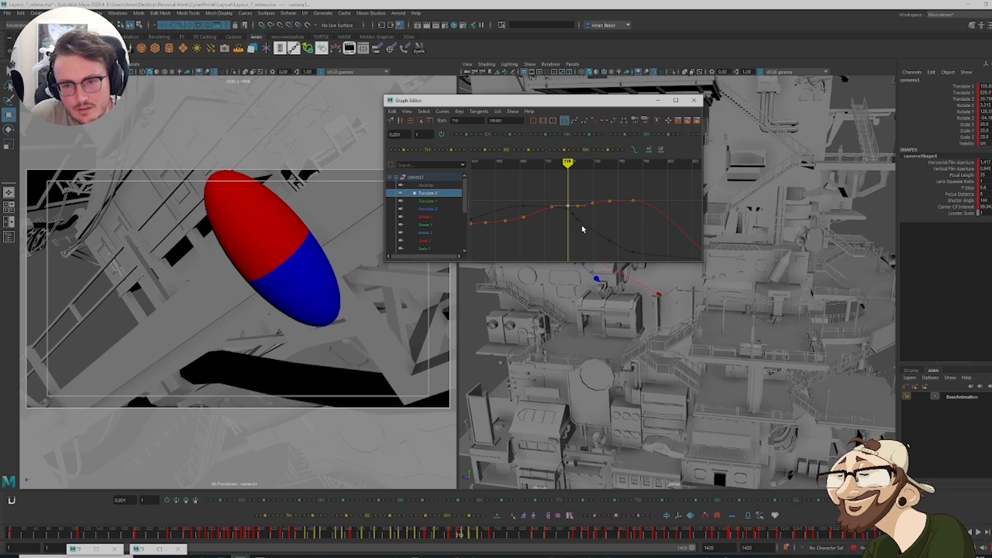
key(ctrl+z)
Smooth the camera's Translate X keys from frame 719 onward into a gentler curve and check the neighbouring keyframes
click(564, 220)
drag(612, 221, 558, 186)
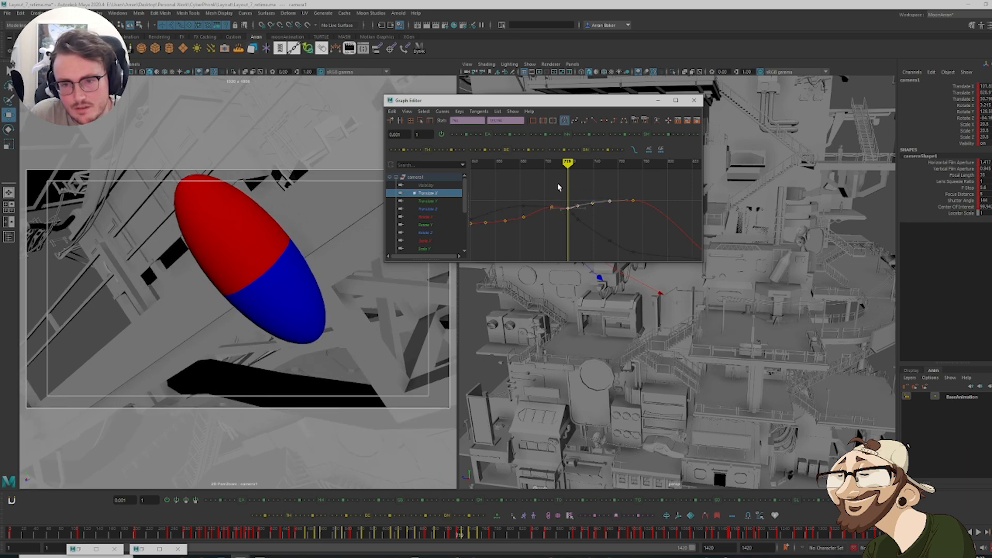
click(506, 136)
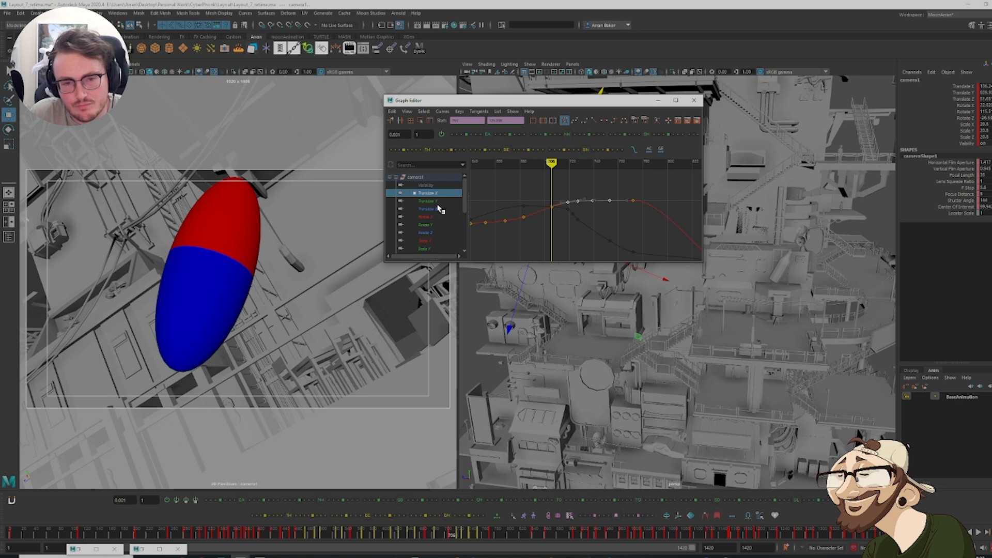
key(comma)
key(period)
key(period)
click(438, 208)
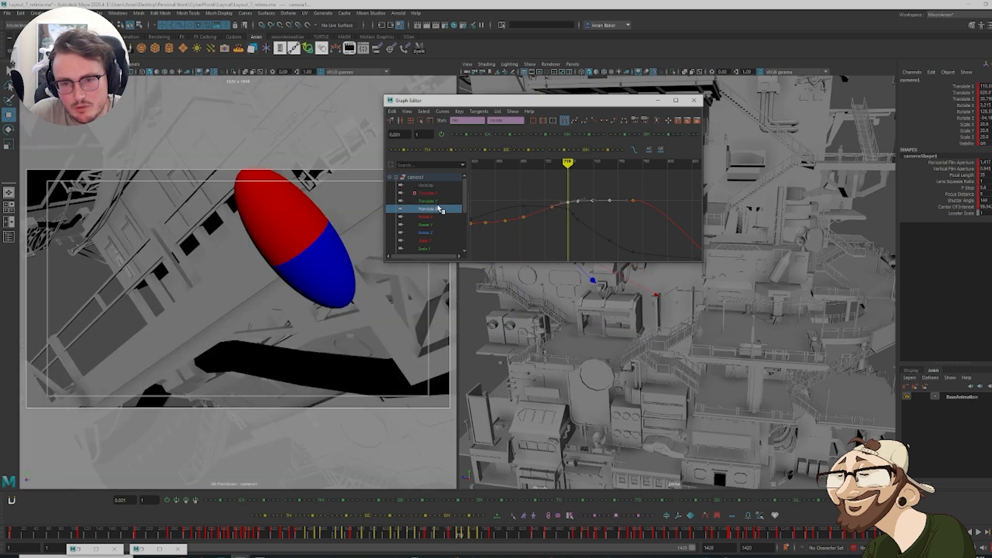
click(569, 221)
middle_drag(570, 221, 574, 205)
key(ctrl+z)
key(ctrl+z)
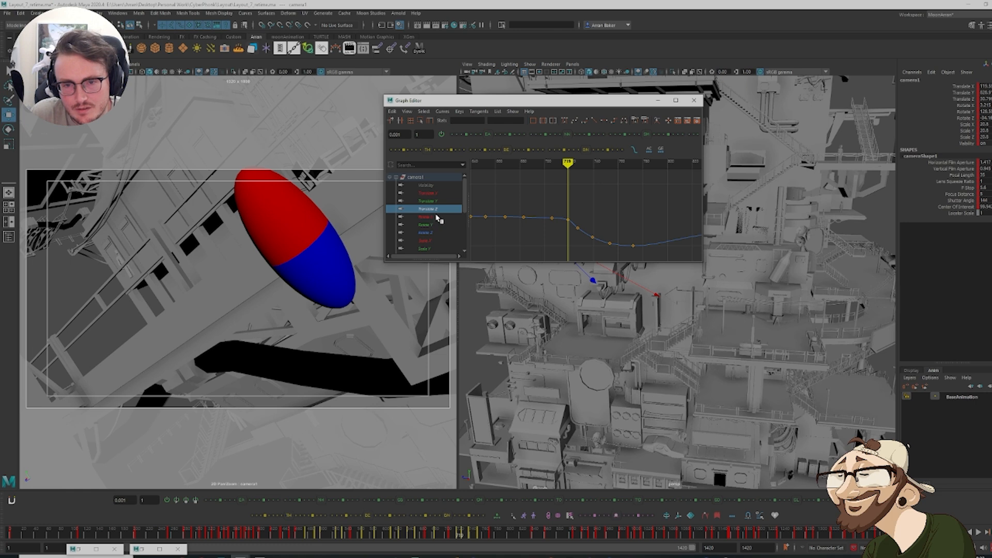
Adjust the camera's Translate Y key at frame 719 slightly, and check the Rotate X curve between frames 706 and 719
click(434, 201)
key(f)
drag(548, 226, 595, 182)
click(586, 235)
middle_drag(594, 183, 600, 189)
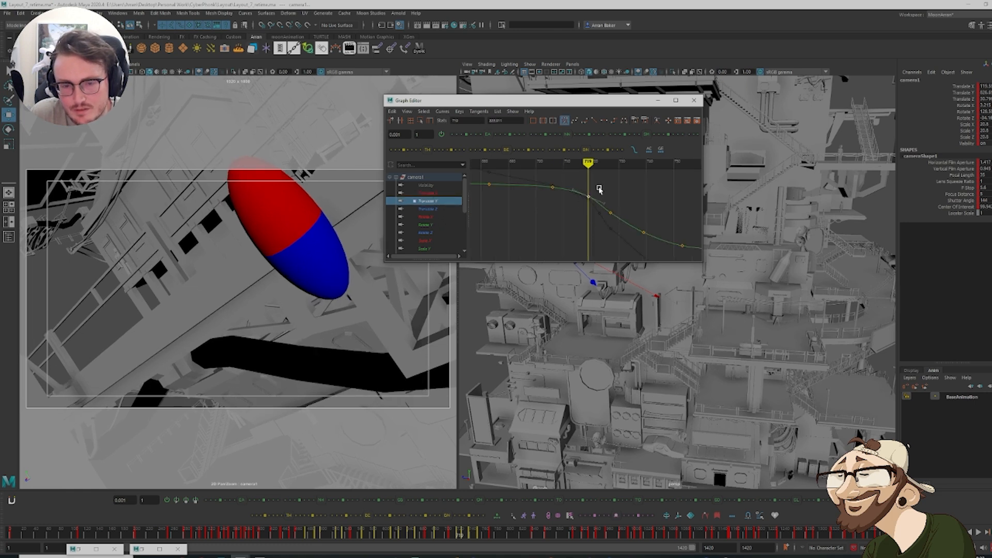
click(431, 217)
key(comma)
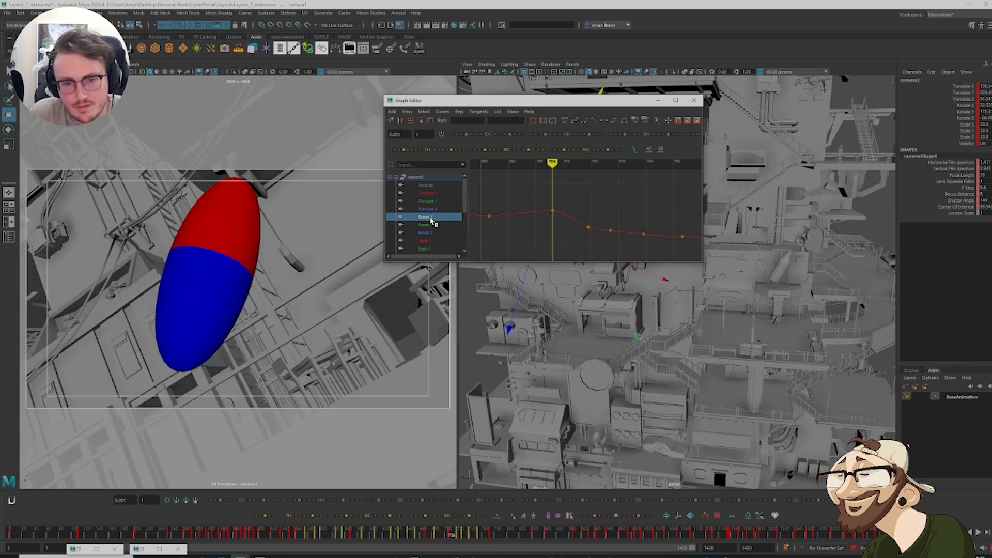
key(period)
Select the red and blue sphere and apply the Smart Euler Filter to its animation curves
click(253, 248)
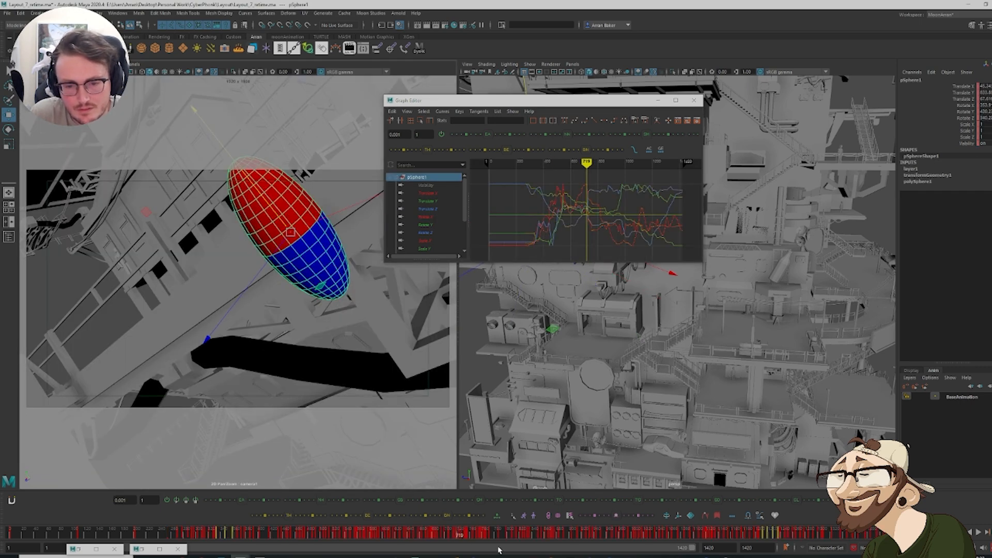
click(450, 535)
drag(451, 535, 462, 540)
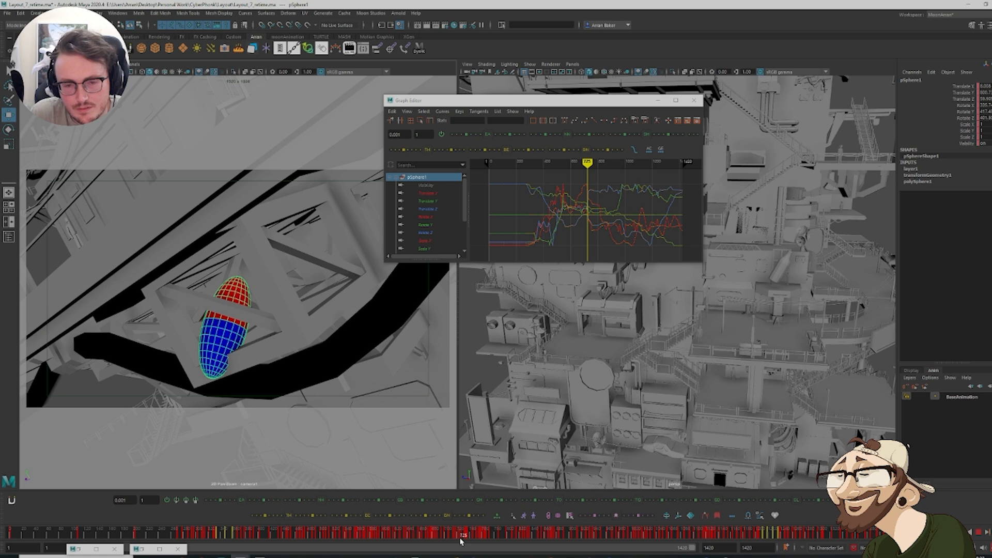
key(w)
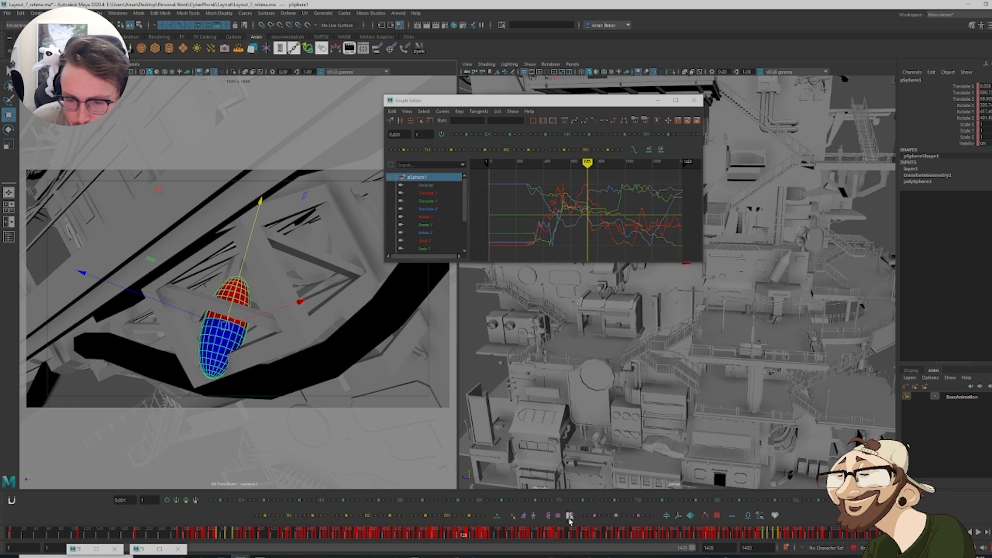
click(569, 516)
mouse_move(582, 494)
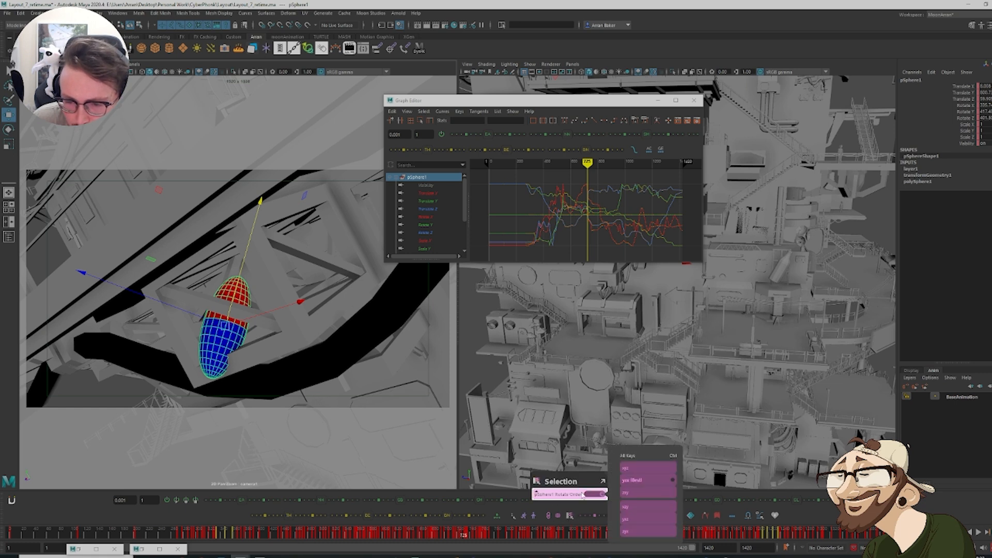
click(731, 517)
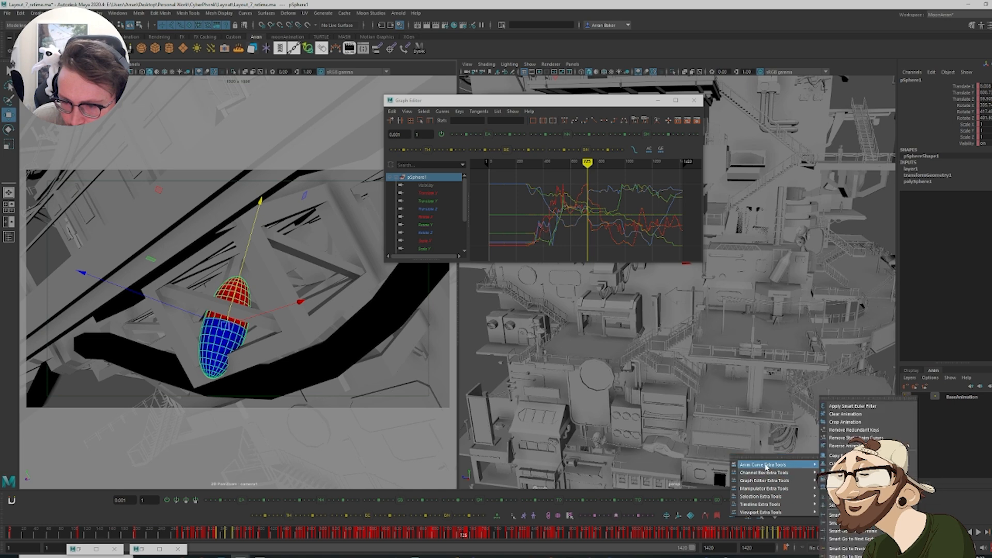
mouse_move(806, 472)
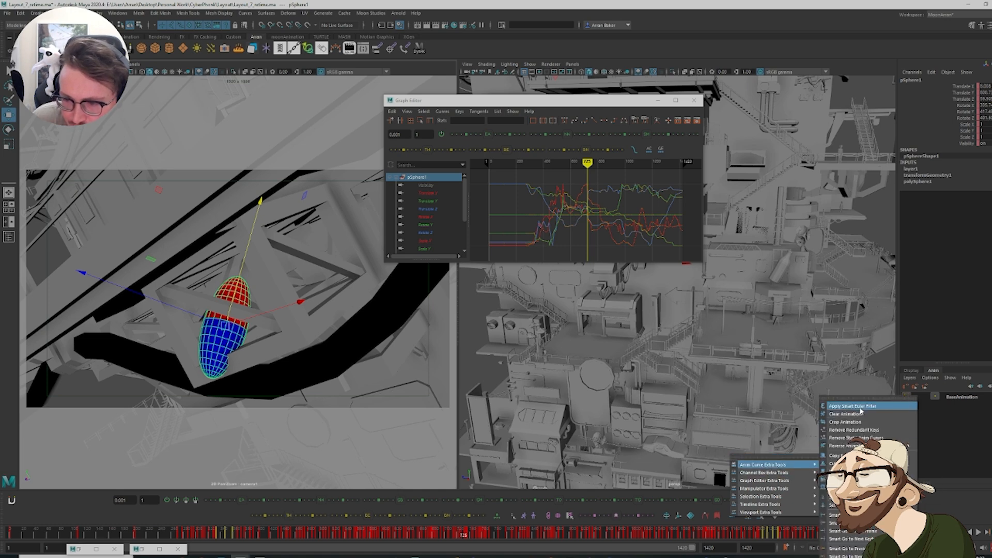
click(859, 408)
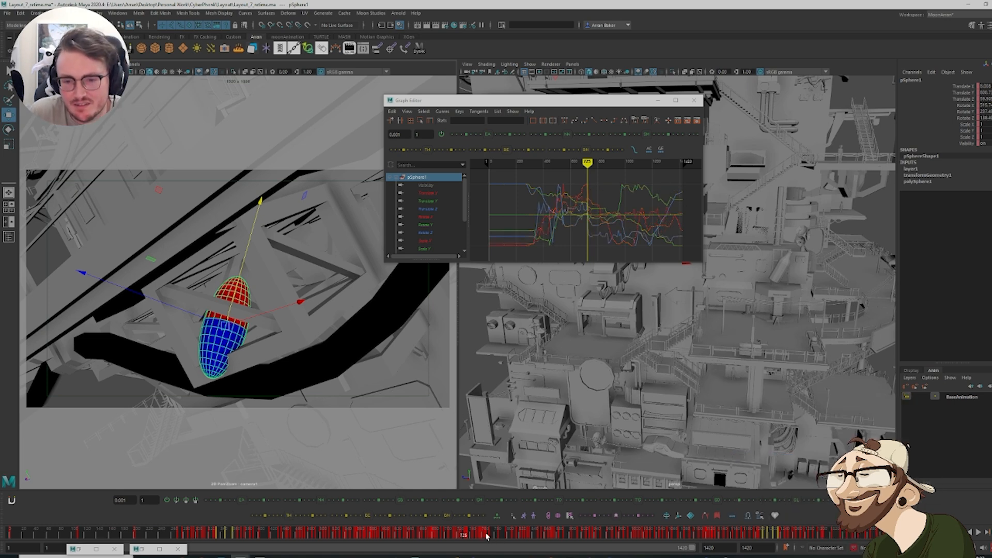
key(alt+v)
drag(464, 535, 463, 535)
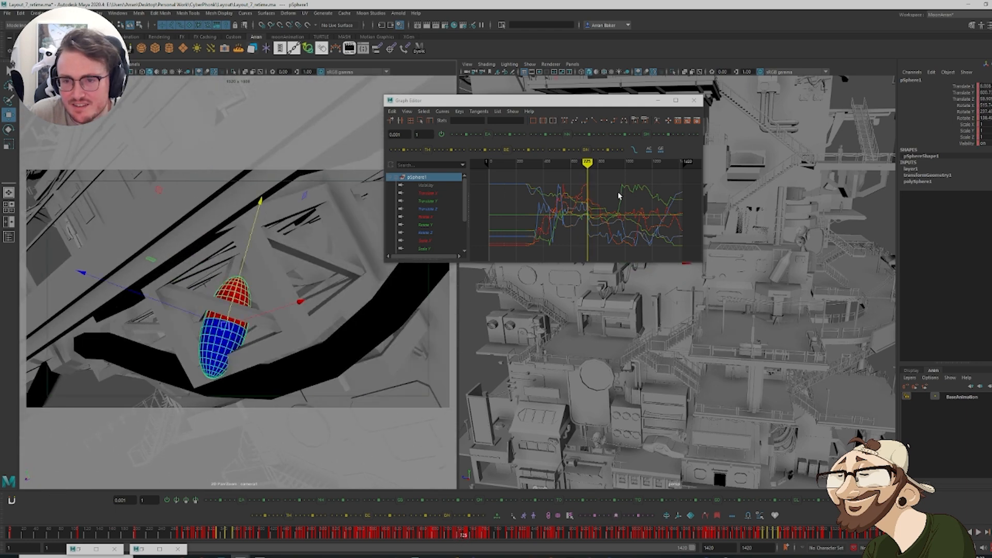
Offset the sphere's Rotate Z keys after the drop near frame 725 upward to line up with the earlier keys, and scrub to check
click(429, 217)
click(429, 224)
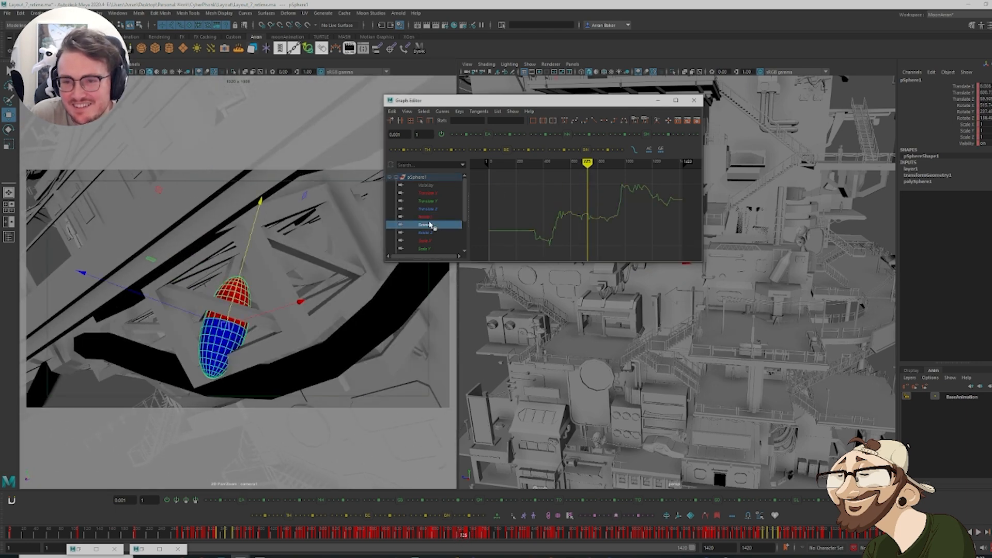
scroll(559, 239, up, 3)
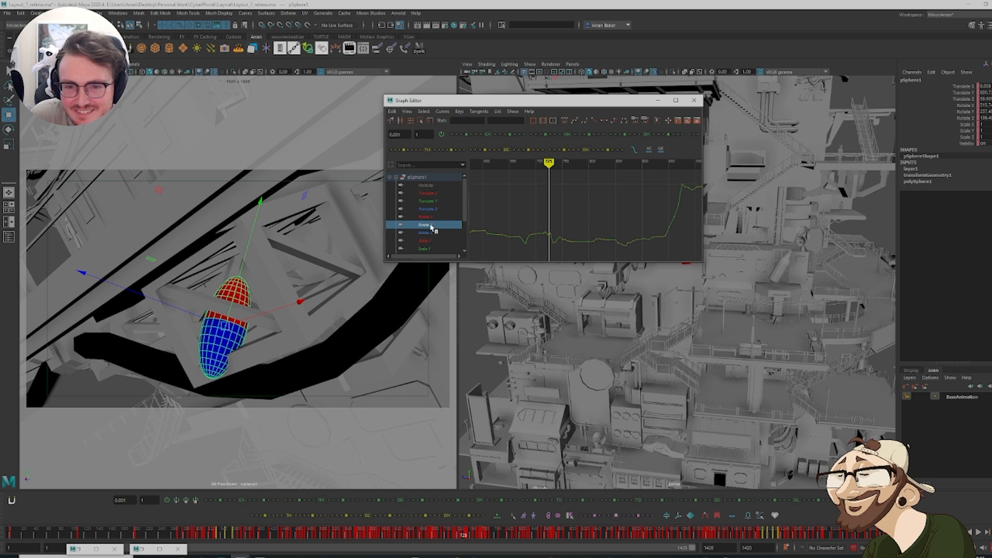
click(425, 232)
key(f)
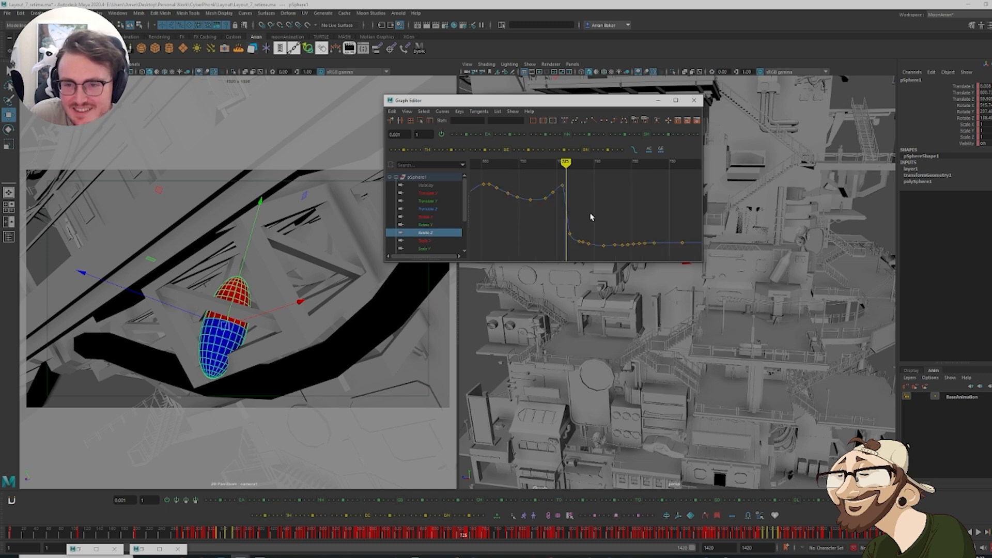
key(comma)
key(a)
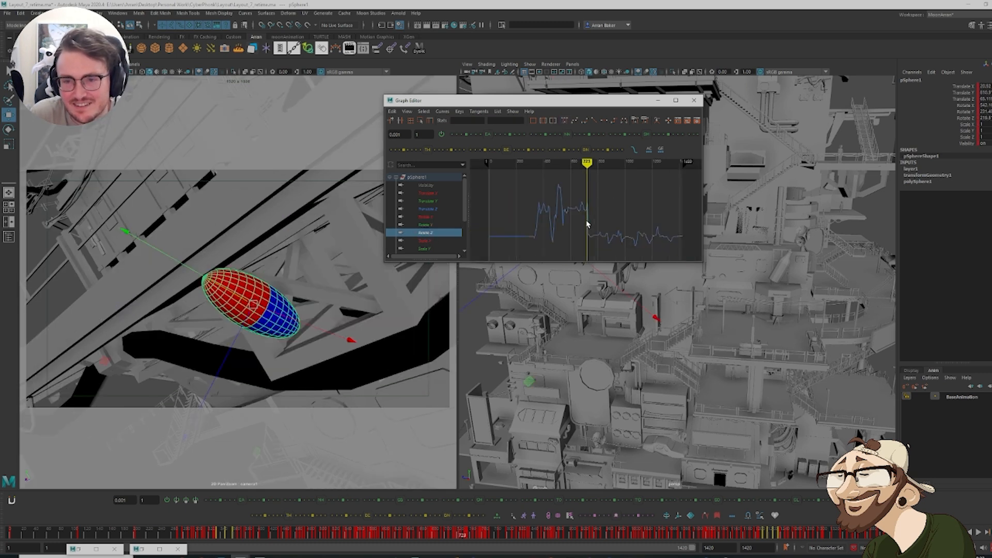
ctrl+alt+drag(631, 190, 631, 192)
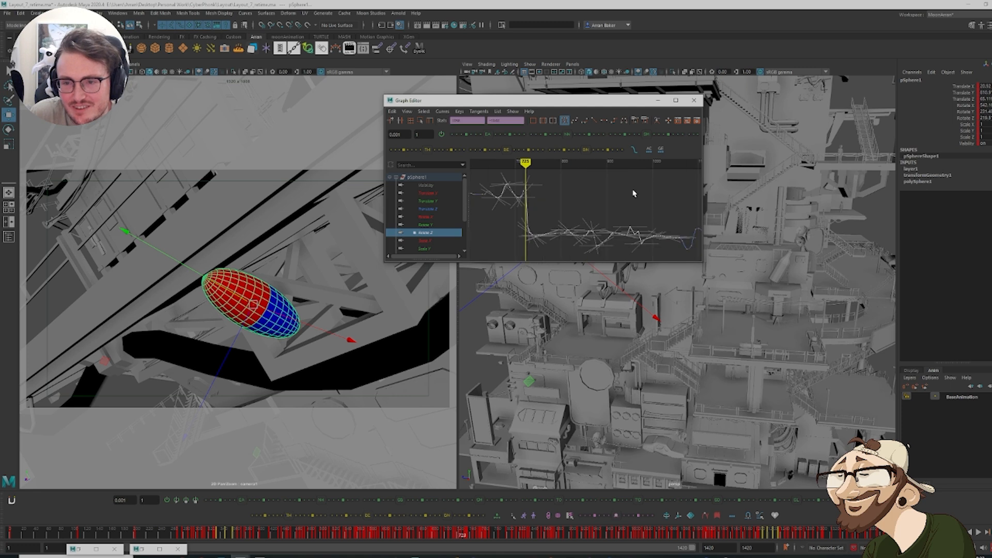
key(a)
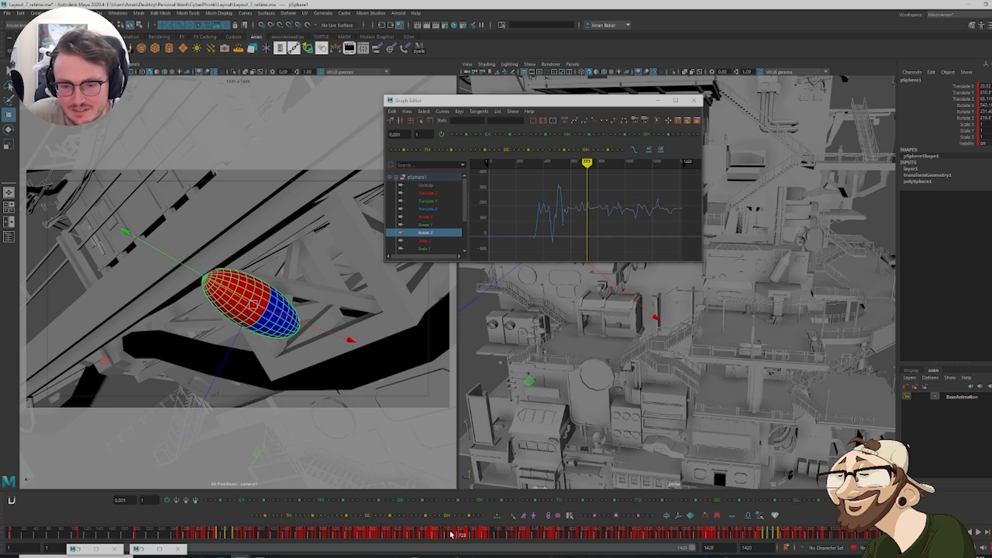
drag(451, 533, 482, 550)
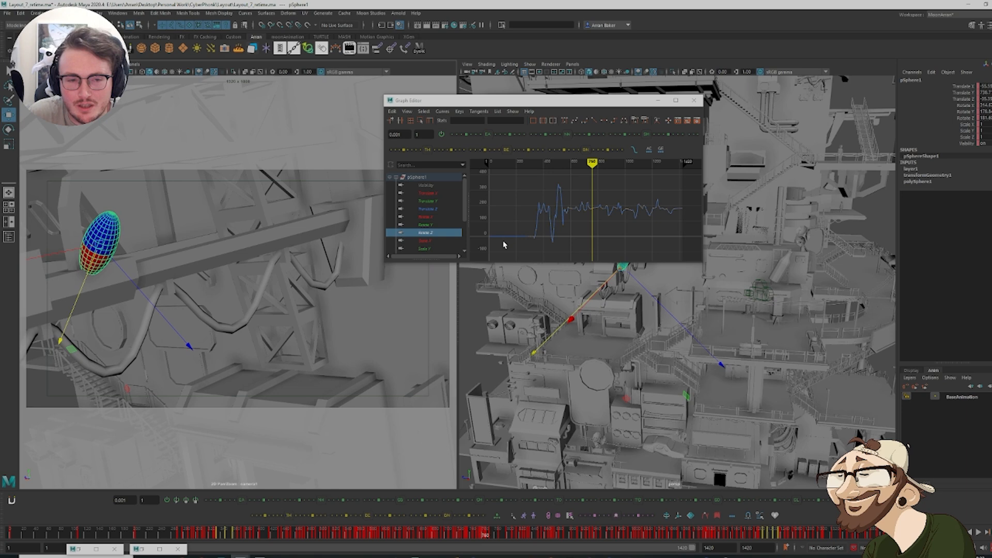
Examine the sphere's Rotate Y and Rotate X curves, stepping back through the keys to locate the Rotate X jump
click(430, 225)
click(442, 217)
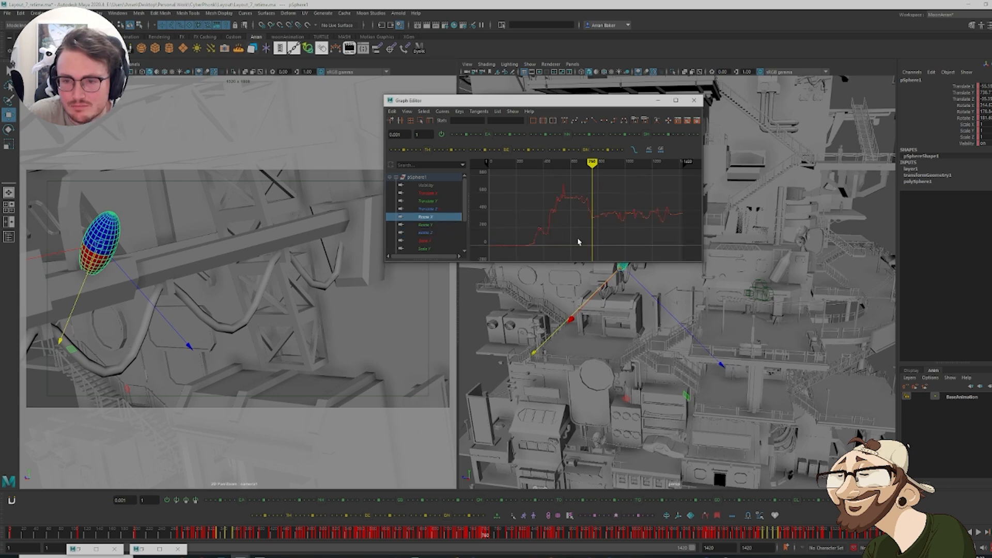
drag(577, 242, 665, 194)
key(f)
click(595, 188)
key(comma)
key(comma)
key(comma)
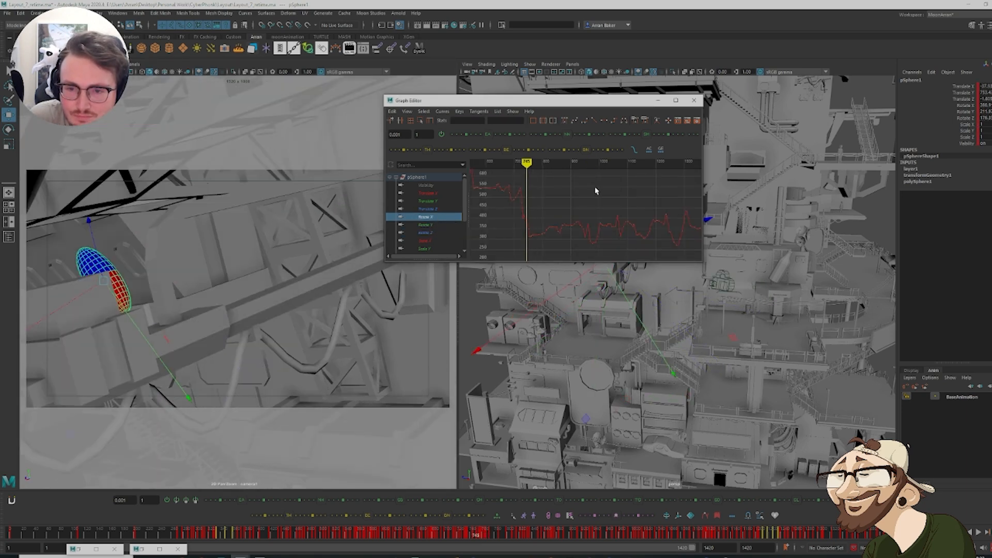
key(comma)
key(comma)
key(comma)
key(comma)
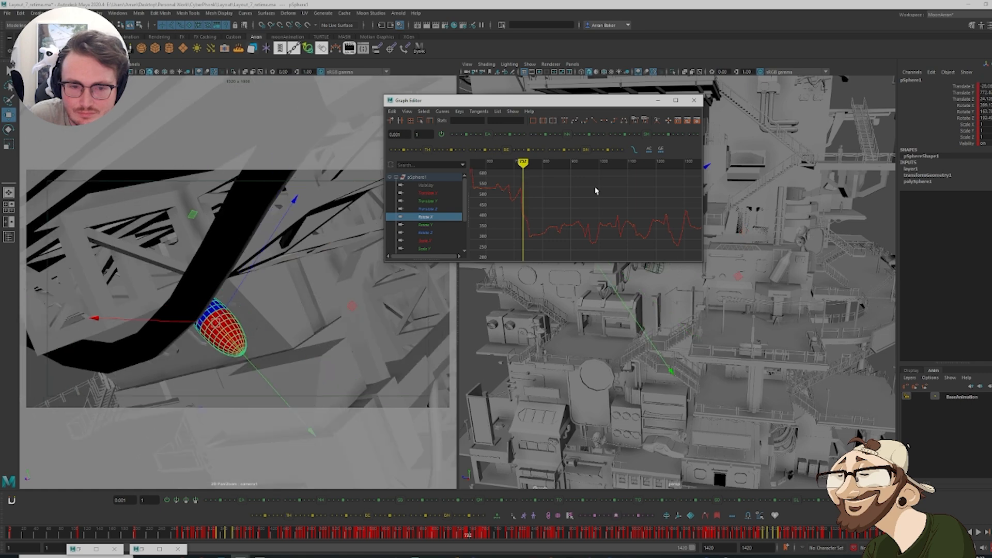
key(period)
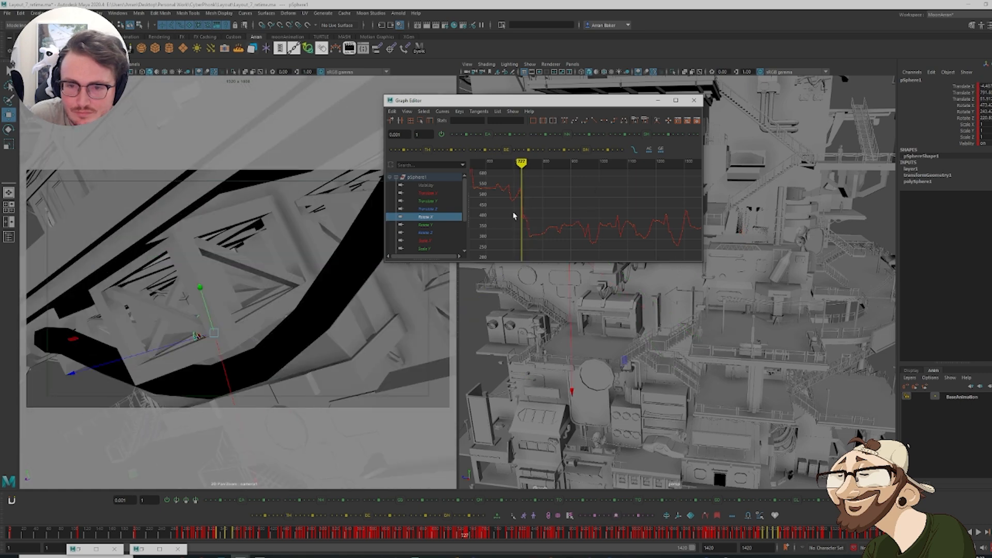
Add 180 to all of the sphere's Rotate X keys after frame 727
drag(522, 200, 856, 313)
scroll(638, 211, down, 3)
click(676, 213)
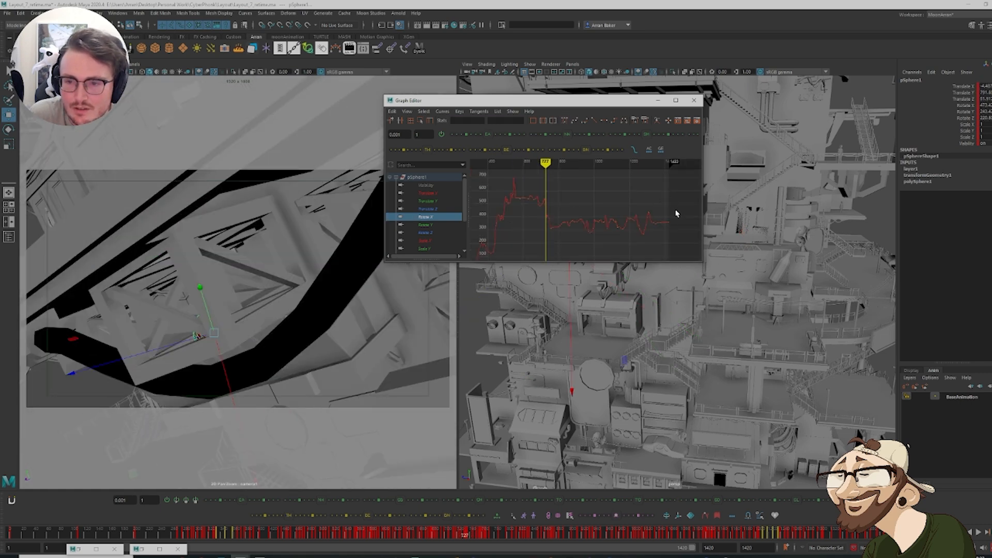
drag(522, 261, 523, 258)
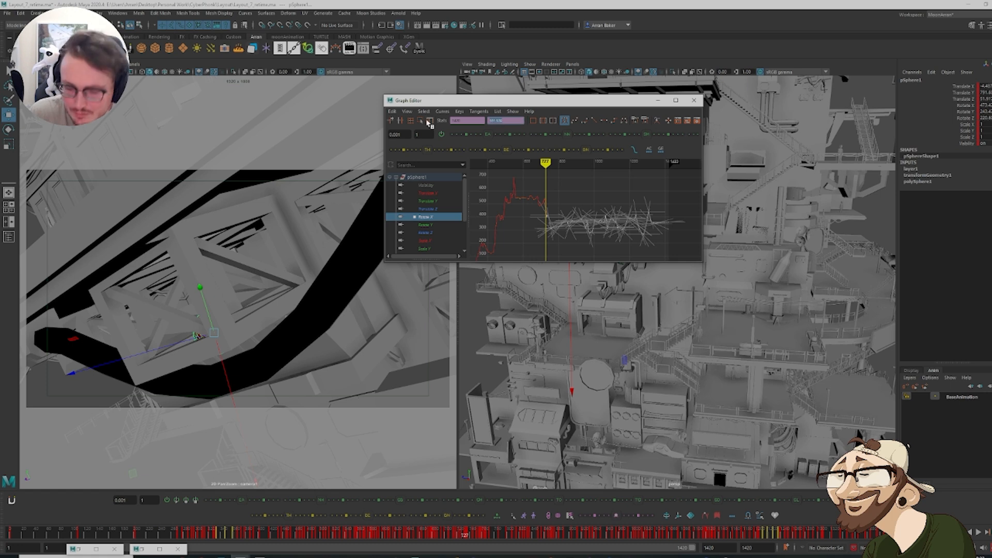
text(+=180)
key(Return)
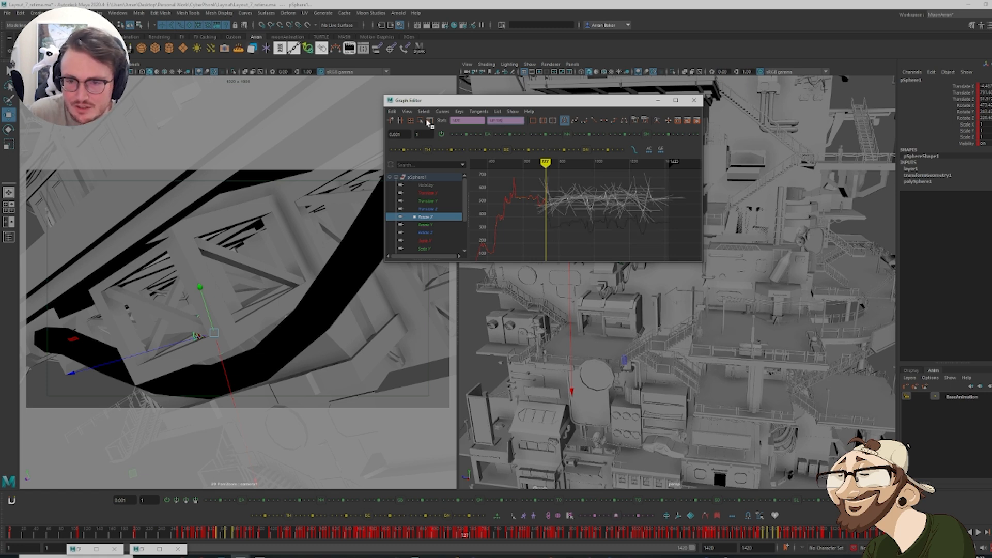
Raise the sphere's single Rotate X key at frame 727 to fit the surrounding curve
click(574, 238)
drag(529, 227, 572, 179)
key(f)
click(564, 243)
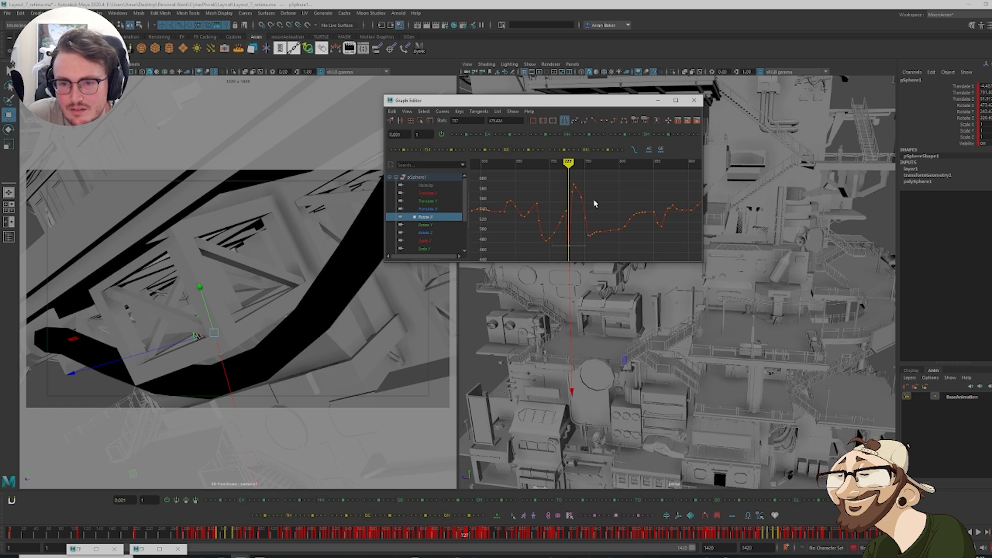
middle_drag(594, 203, 594, 158)
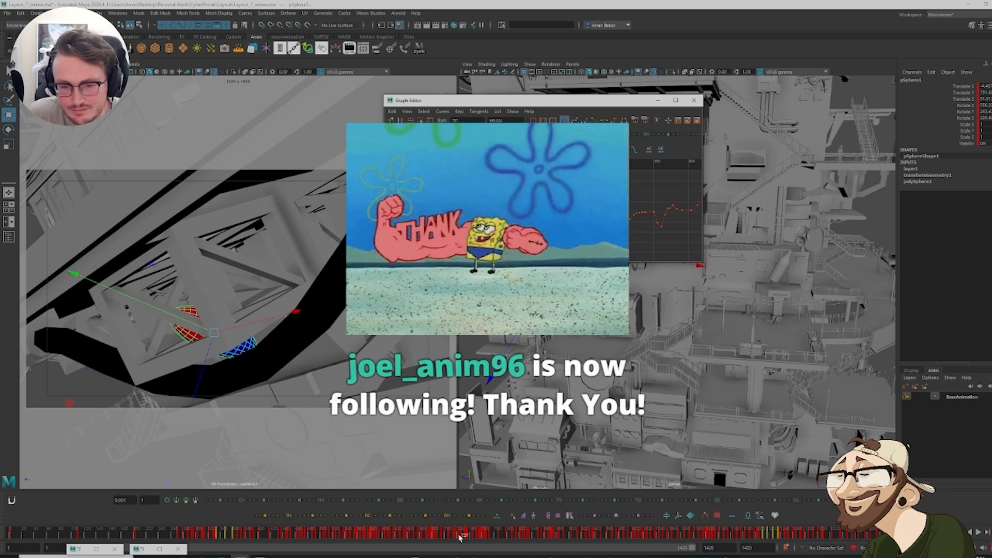
Scrub back to about frame 706 and step back and forth through the sphere's keys to check its rotation
drag(460, 537, 447, 542)
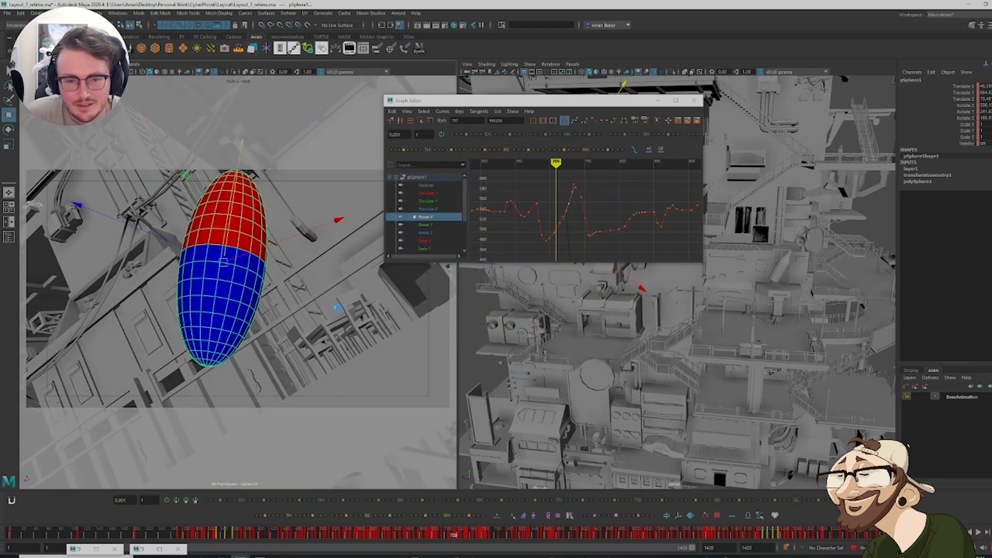
click(582, 228)
click(241, 333)
key(period)
key(period)
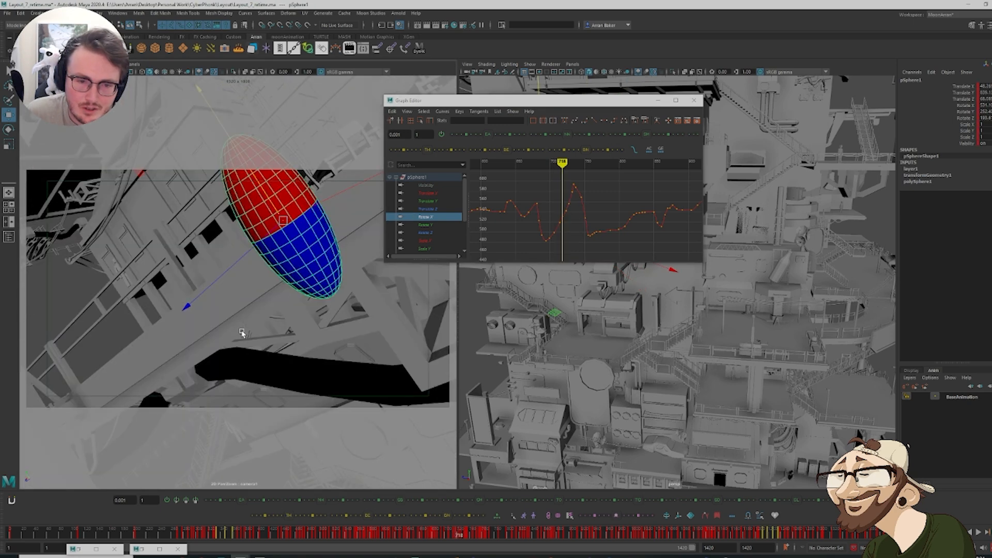
key(comma)
key(comma)
key(comma)
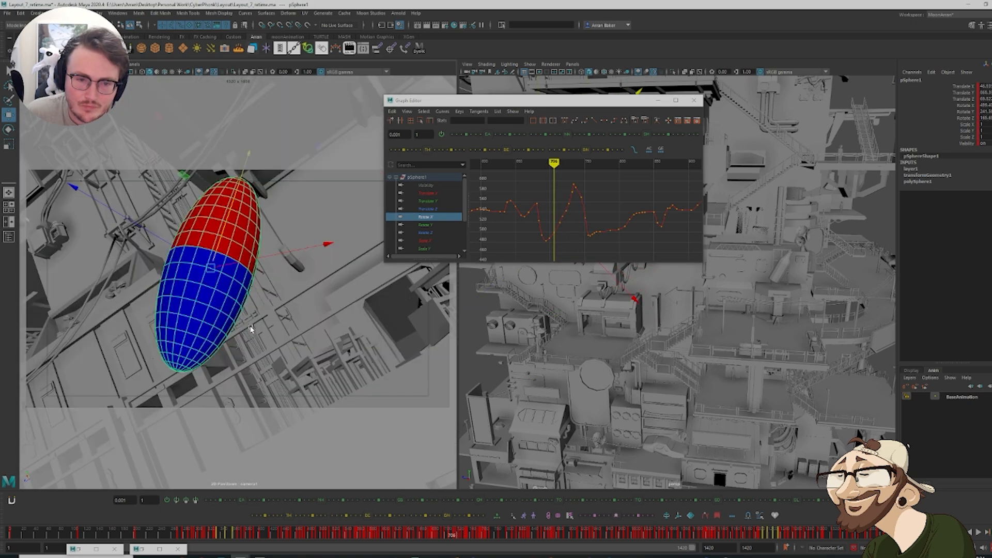
key(period)
key(comma)
key(period)
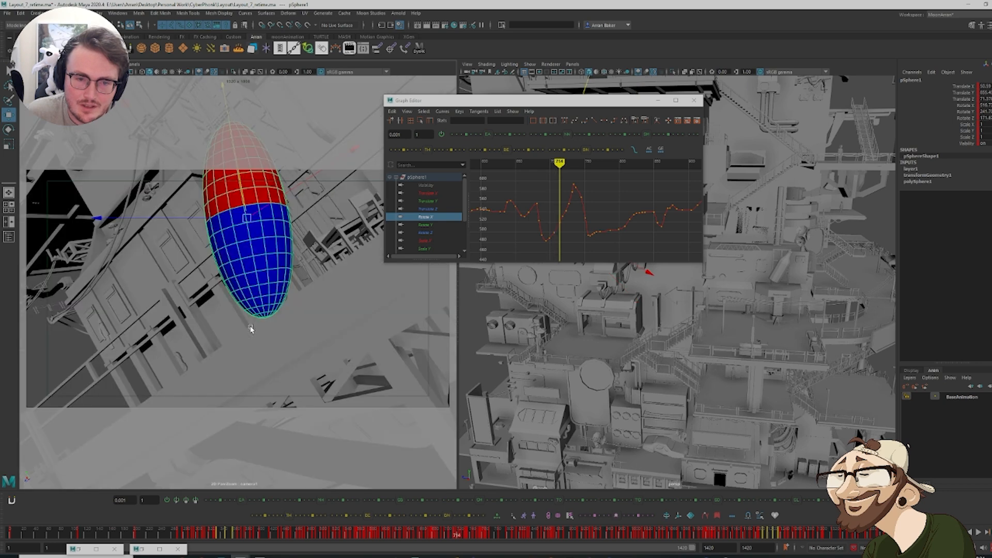
Examine the sphere's Rotate Y curve around its key at frame 714
click(426, 226)
drag(587, 207, 587, 206)
key(f)
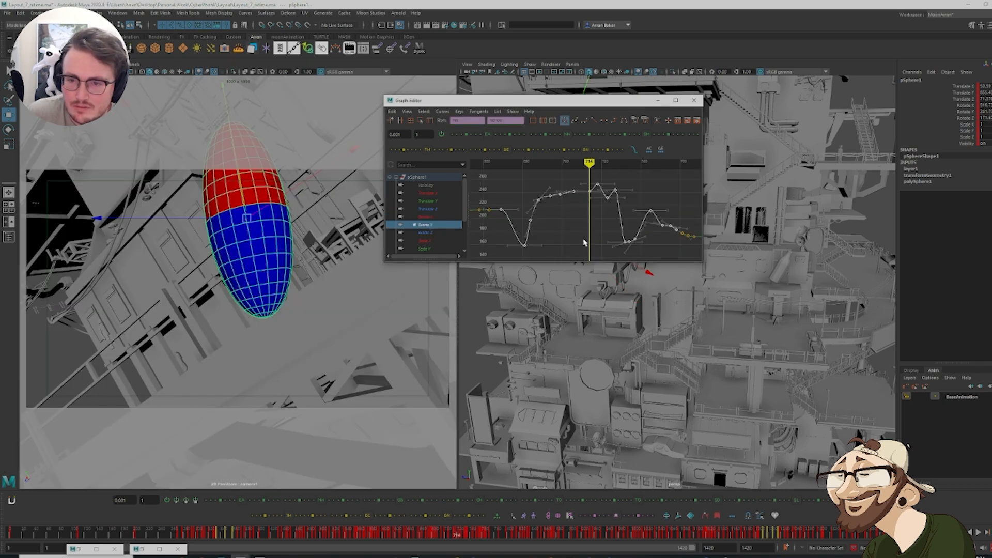
click(584, 241)
drag(553, 235, 644, 166)
key(f)
click(588, 243)
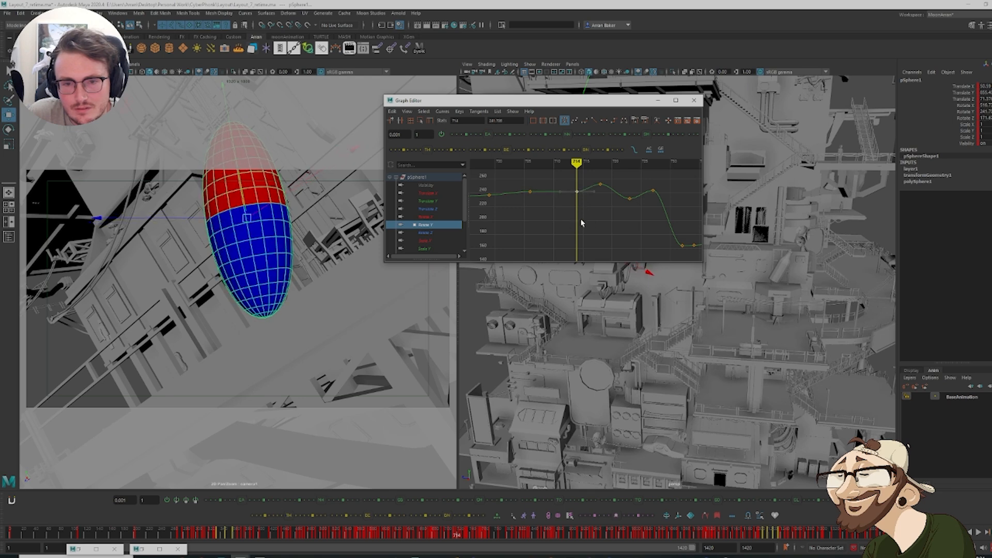
Lower the camera's Rotate Y keys at frames 706 and 719 slightly to even out the curve's slope
click(370, 170)
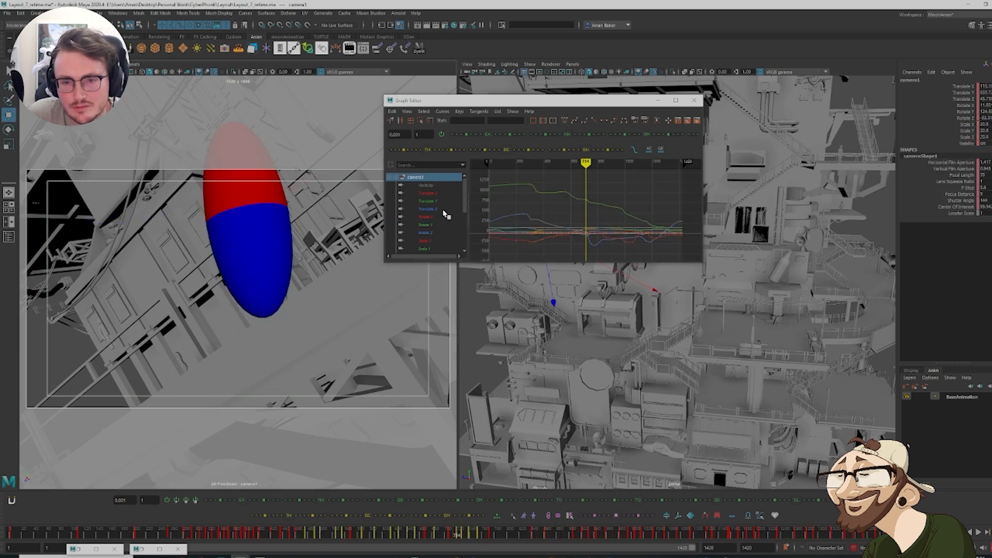
click(429, 229)
scroll(547, 214, up, 5)
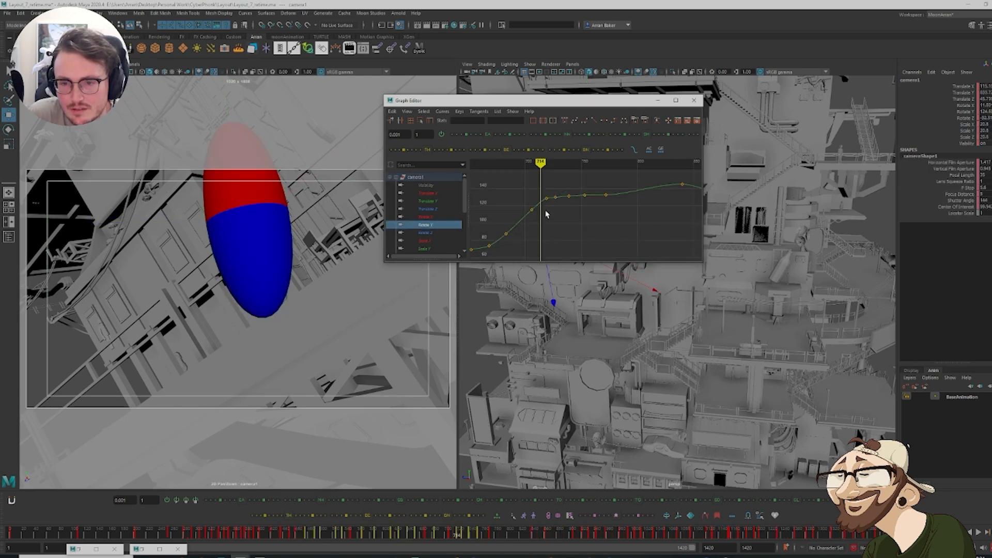
key(comma)
key(comma)
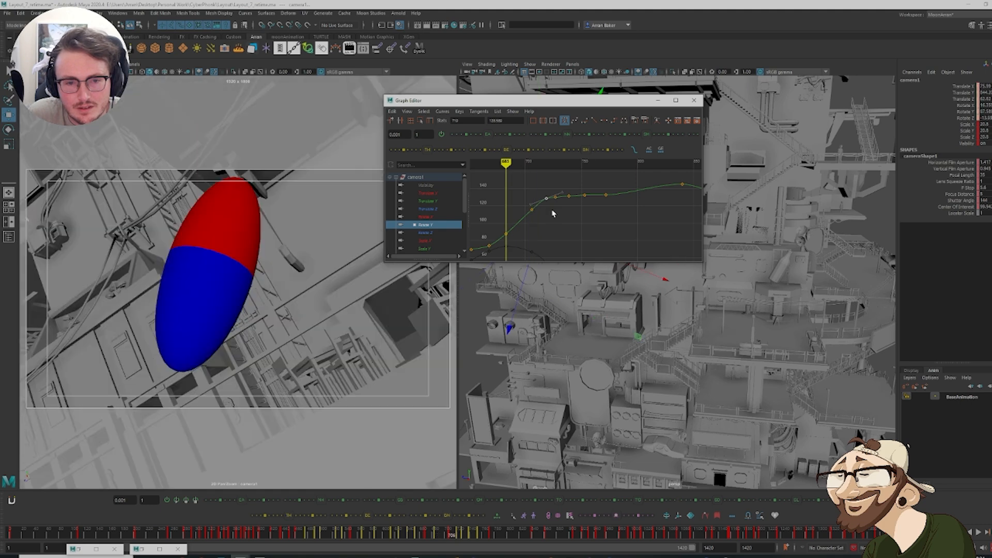
key(period)
middle_drag(537, 219, 536, 224)
click(544, 229)
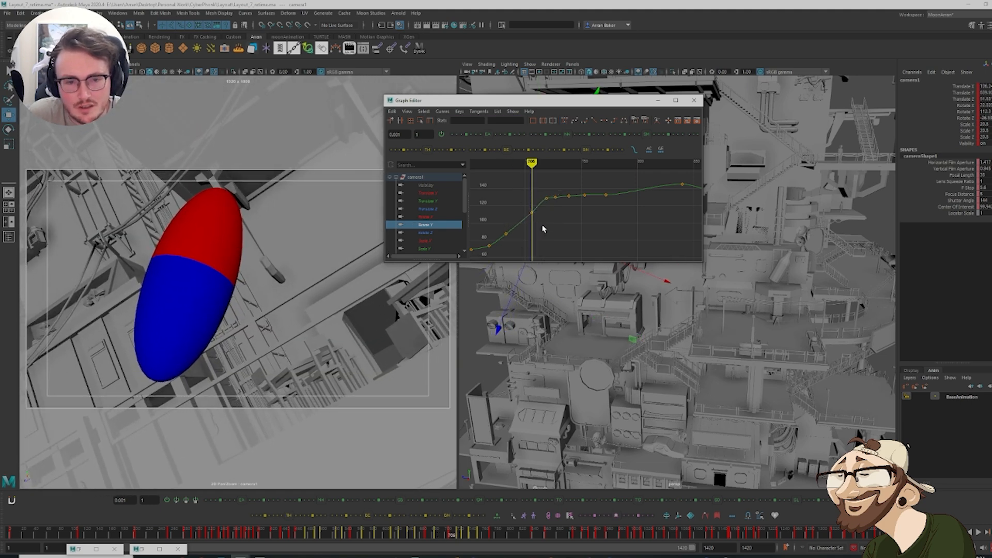
key(period)
middle_drag(547, 211, 549, 214)
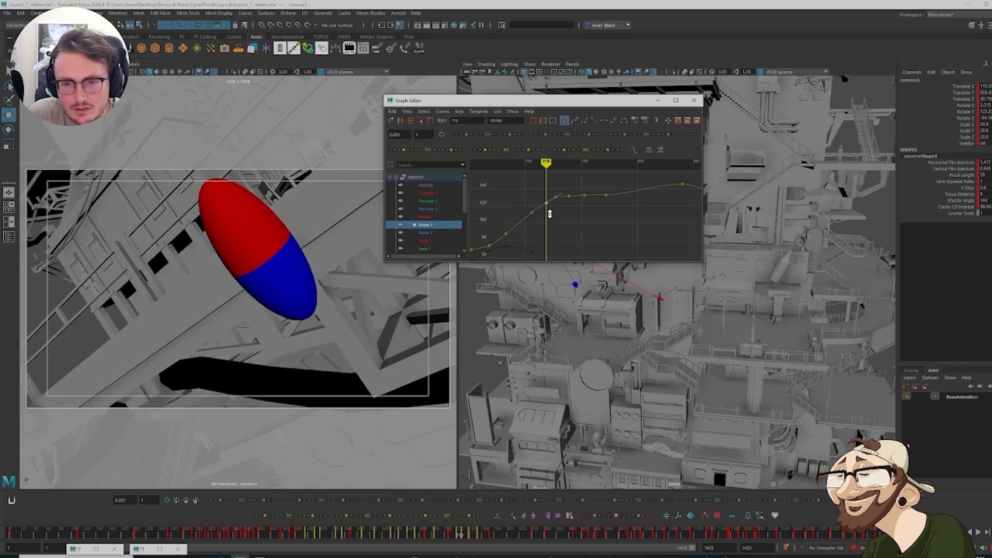
Smooth the camera's Rotate Y keys from frame 719 to 753 into a gradual ease-out
key(period)
key(period)
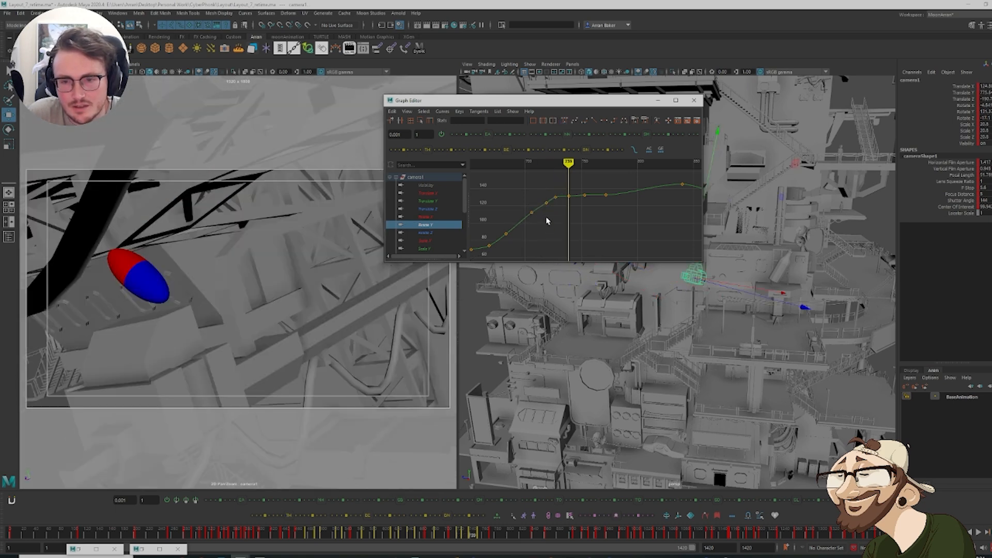
drag(542, 213, 593, 188)
key(period)
key(period)
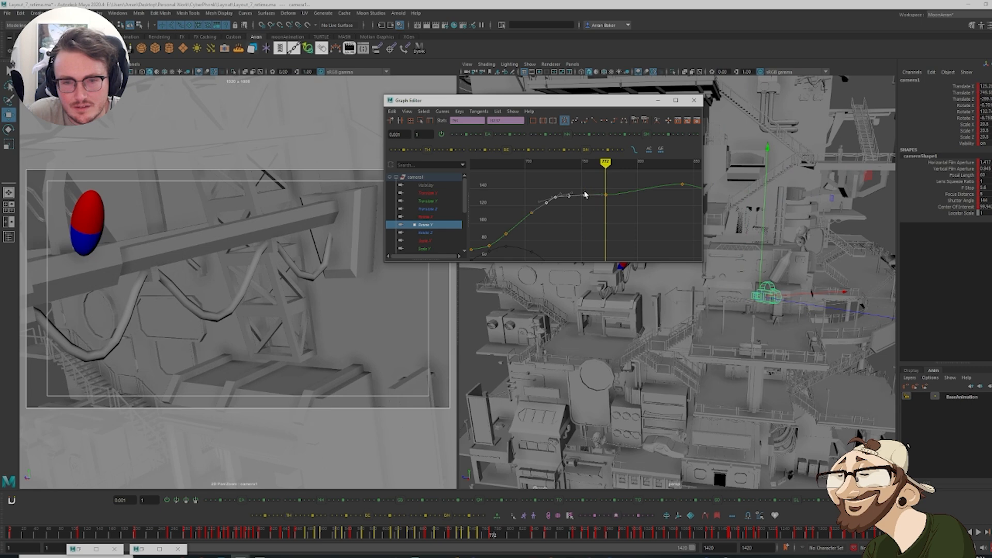
key(period)
key(comma)
key(period)
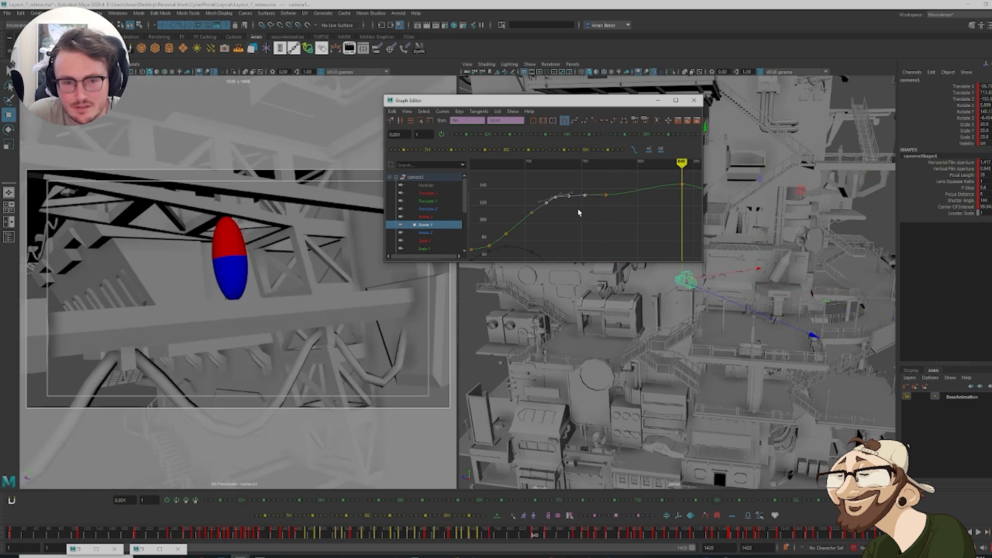
key(comma)
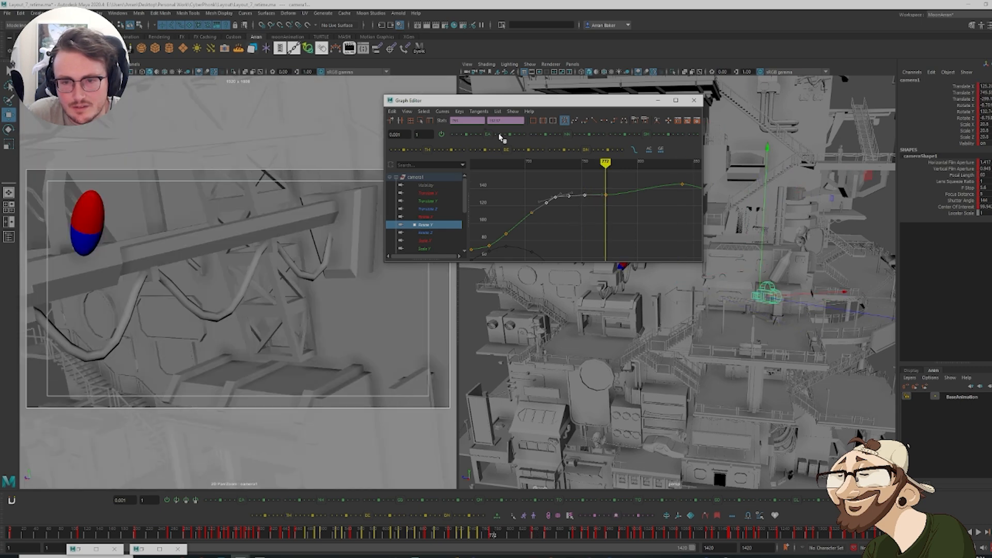
key(comma)
key(comma)
key(comma)
key(comma)
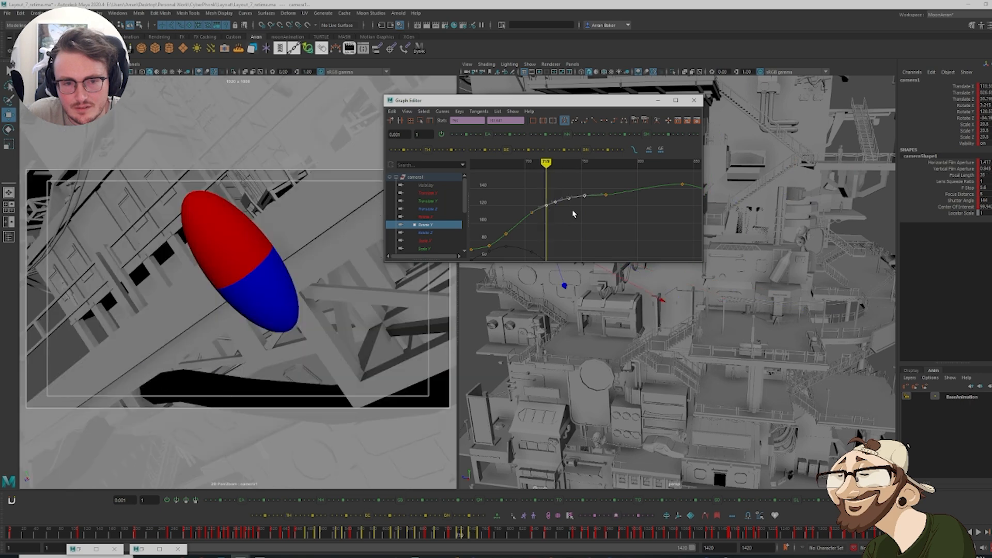
Step through the camera view frame by frame from frame 719 to about 747 and back to check the motion
key(period)
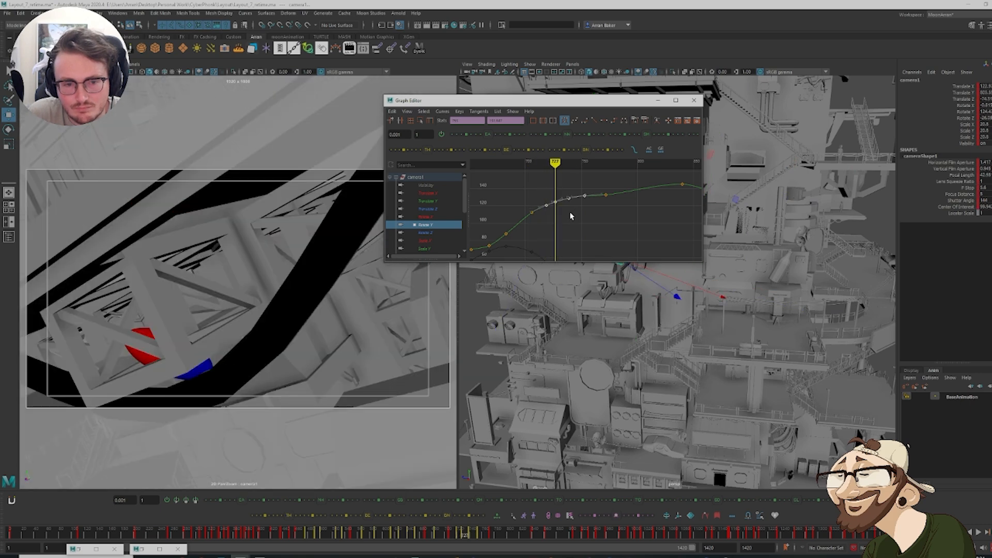
middle_click(180, 352)
key(comma)
key(comma)
key(period)
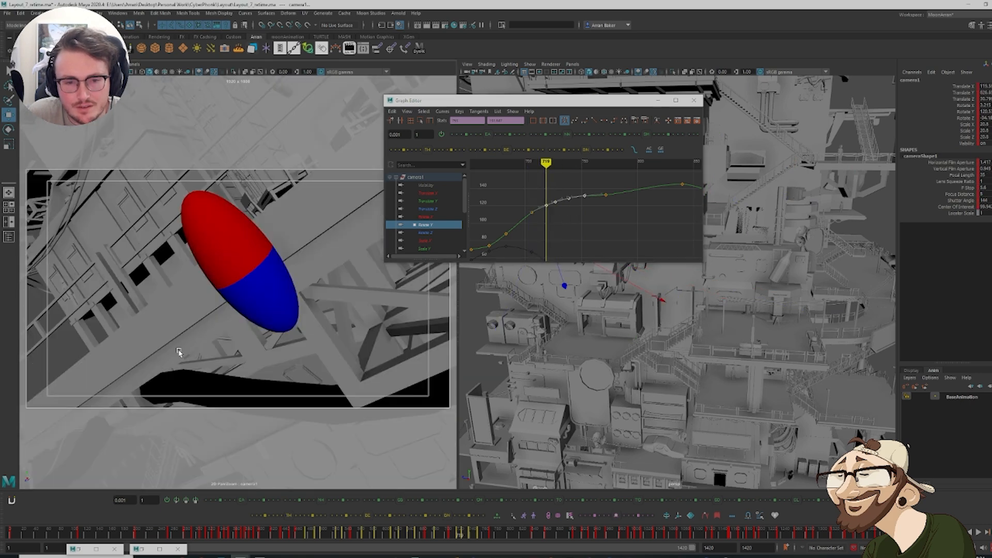
key(alt+period)
key(alt+period)
key(alt+period)
key(alt+period)
key(alt+period)
key(alt+period)
key(alt+period)
key(alt+period)
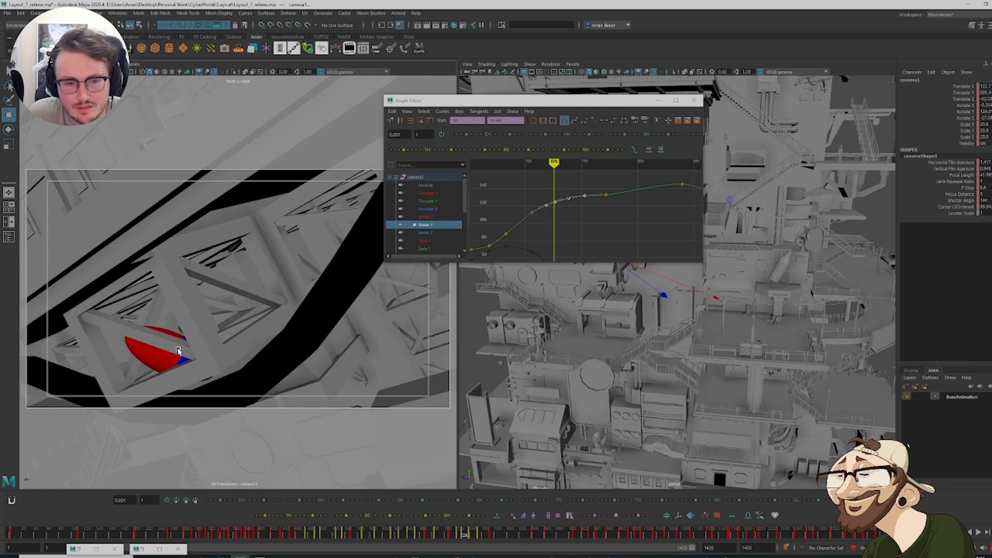
key(alt+period)
key(alt+period)
key(alt+period)
key(alt+period)
key(alt+period)
key(alt+period)
key(alt+period)
key(alt+period)
key(alt+period)
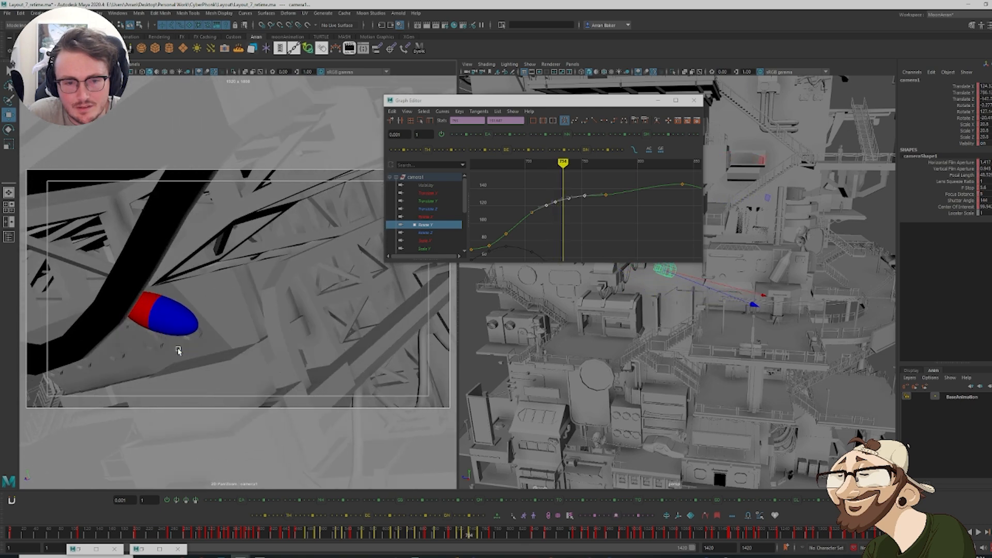
key(alt+period)
key(alt+period)
key(alt+period)
key(alt+period)
key(alt+period)
key(alt+period)
key(alt+period)
key(alt+period)
key(alt+period)
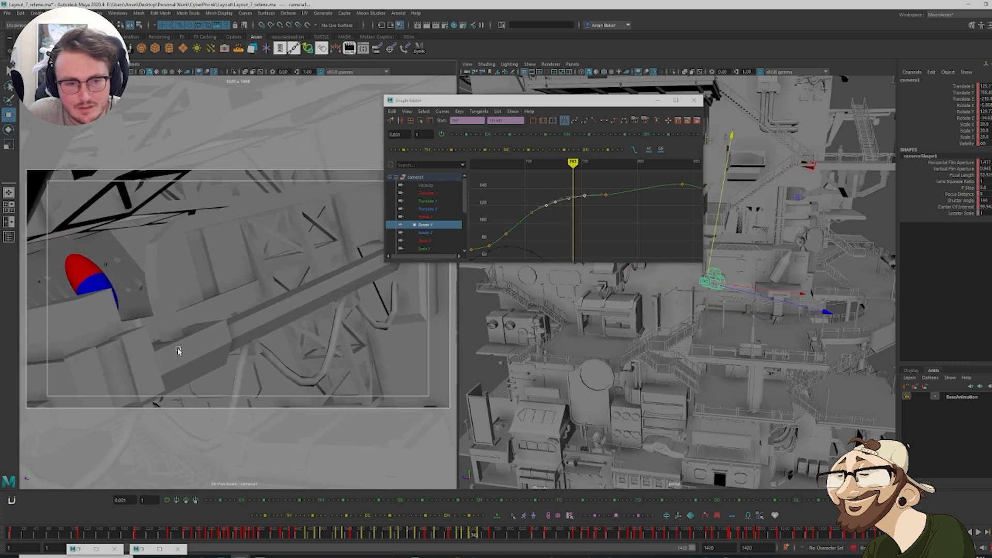
key(alt+period)
key(alt+period)
key(alt+comma)
key(alt+comma)
key(alt+comma)
key(alt+comma)
key(alt+comma)
key(alt+comma)
key(alt+comma)
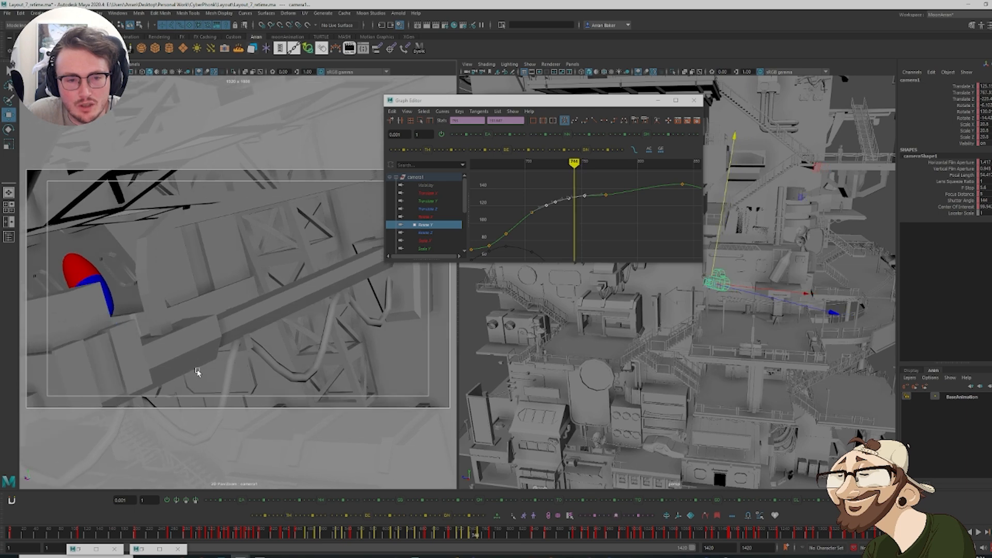
key(alt+comma)
key(alt+comma)
key(alt+comma)
key(alt+comma)
key(alt+comma)
key(alt+comma)
key(alt+period)
key(alt+period)
key(alt+period)
key(alt+period)
key(alt+period)
key(alt+period)
key(alt+period)
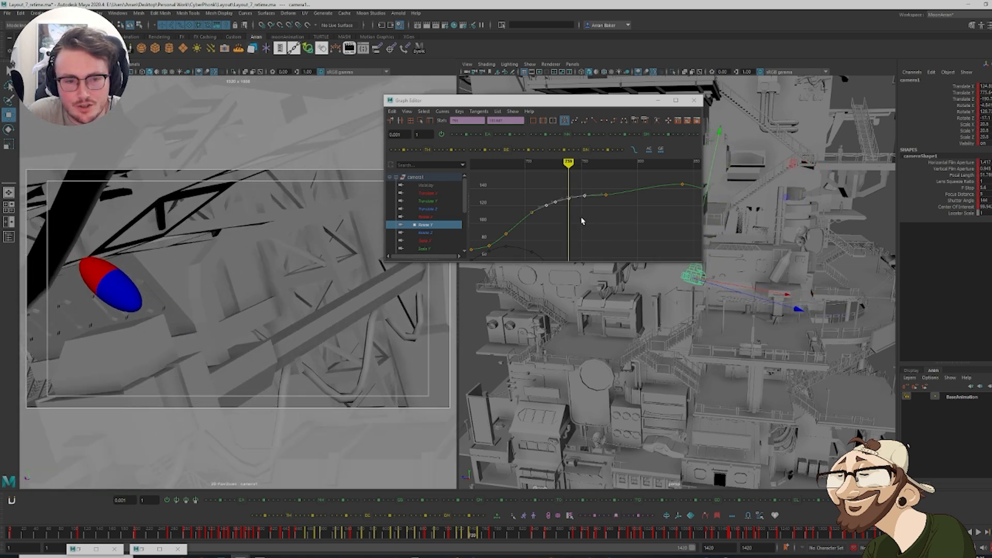
key(alt+period)
key(alt+period)
key(alt+period)
key(alt+period)
key(alt+period)
Examine the camera's Translate X and Translate Z curves, stepping between the Translate Z keys at frames 727 and 739
click(432, 193)
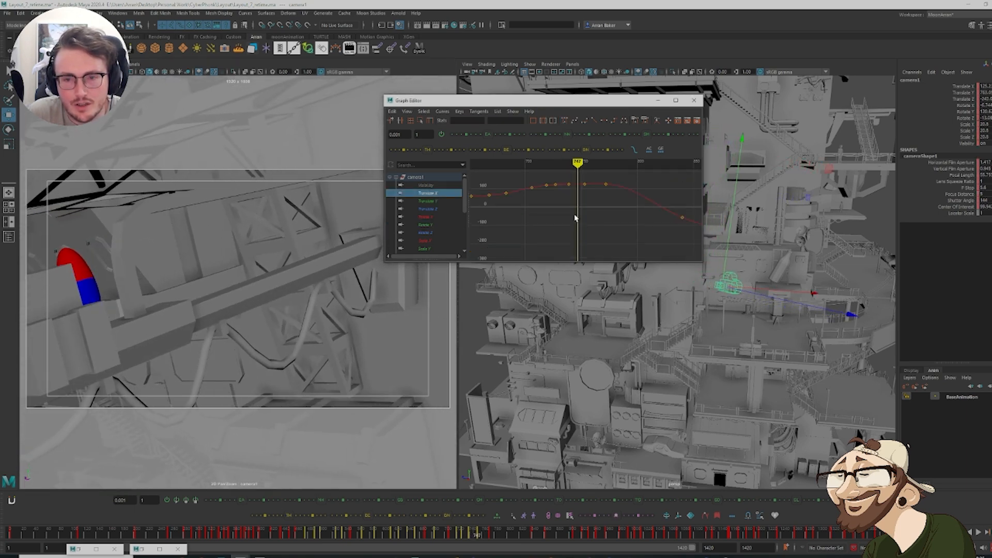
click(439, 209)
drag(611, 259, 691, 257)
key(f)
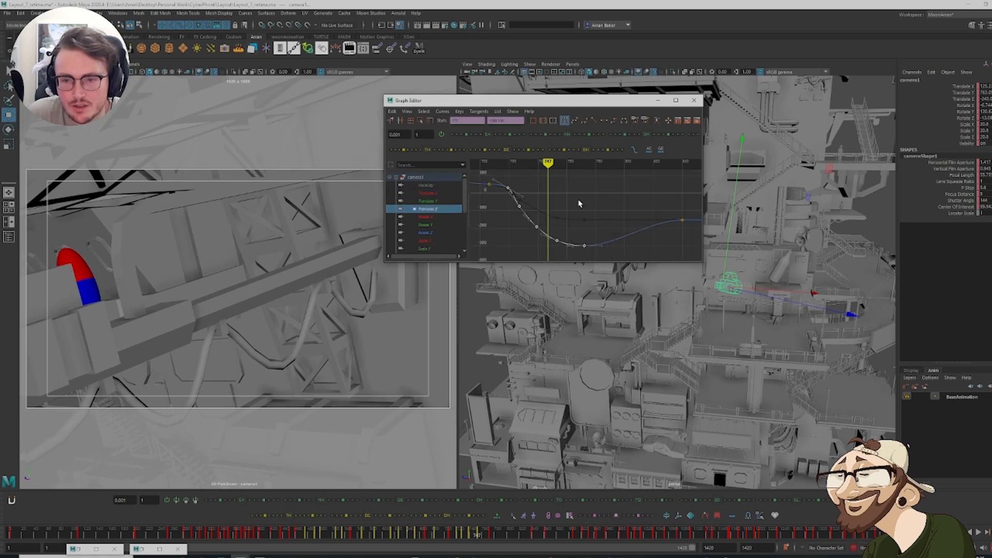
click(514, 246)
key(comma)
key(comma)
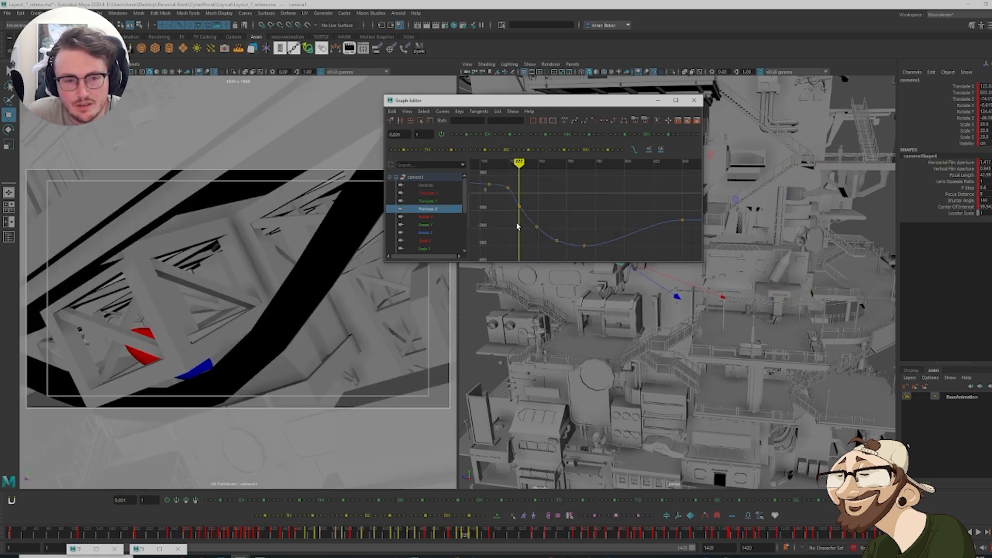
key(period)
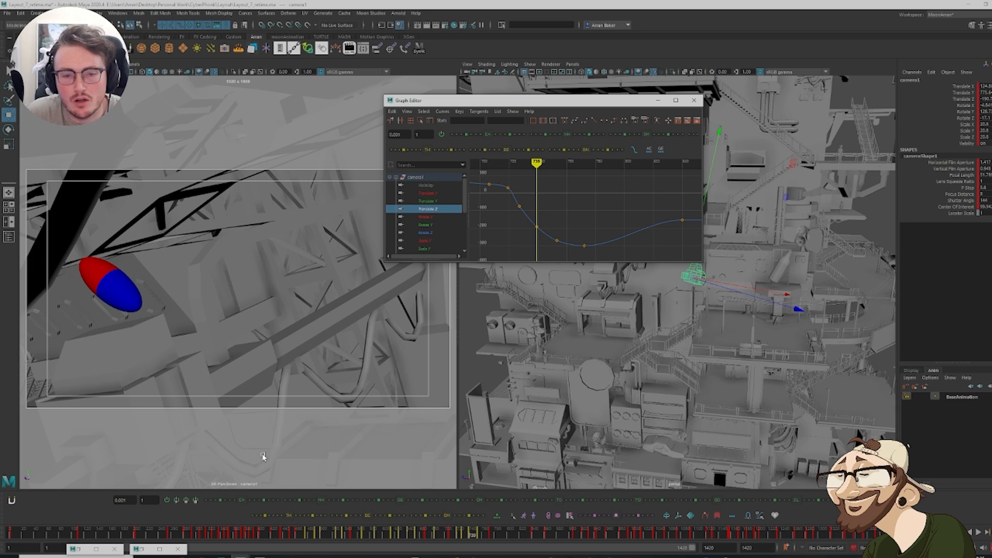
Step frame by frame back from frame 739 to about 722 and forward to 736 to review the camera's movement
key(alt+comma)
key(alt+comma)
key(alt+comma)
key(alt+comma)
key(alt+comma)
key(alt+comma)
key(alt+comma)
key(alt+comma)
key(alt+comma)
key(alt+comma)
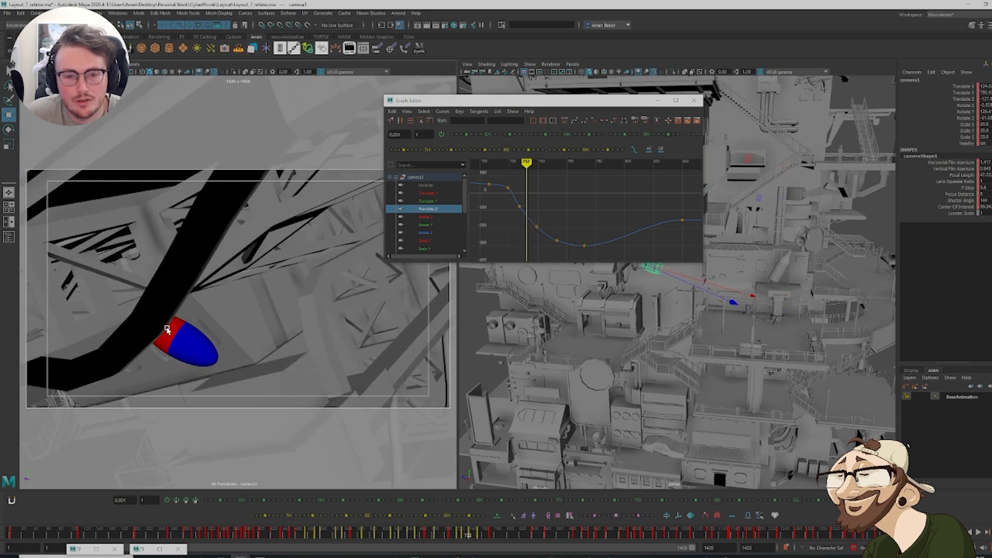
key(alt+comma)
key(alt+comma)
key(alt+comma)
key(alt+comma)
key(alt+comma)
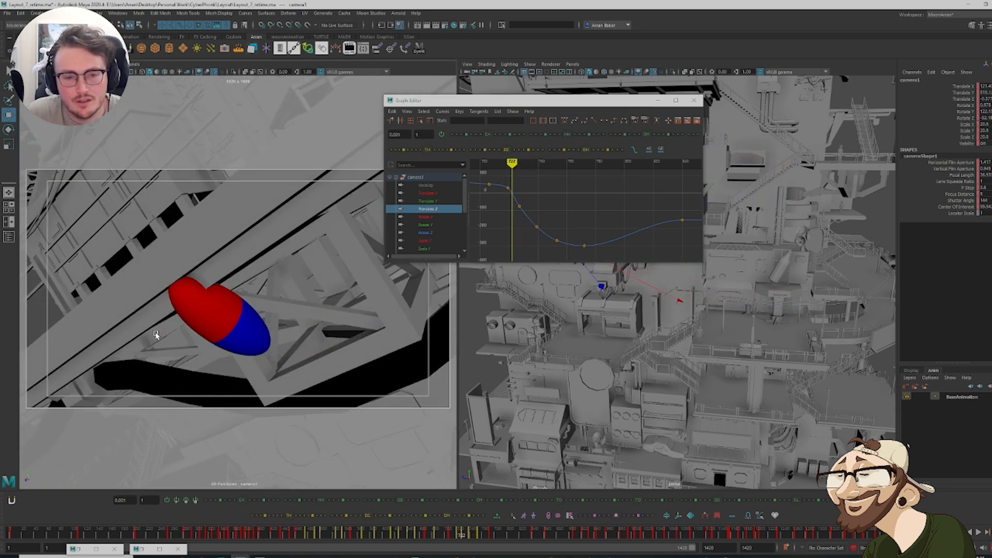
key(alt+period)
key(alt+period)
key(alt+period)
key(alt+period)
key(alt+period)
key(alt+period)
key(alt+period)
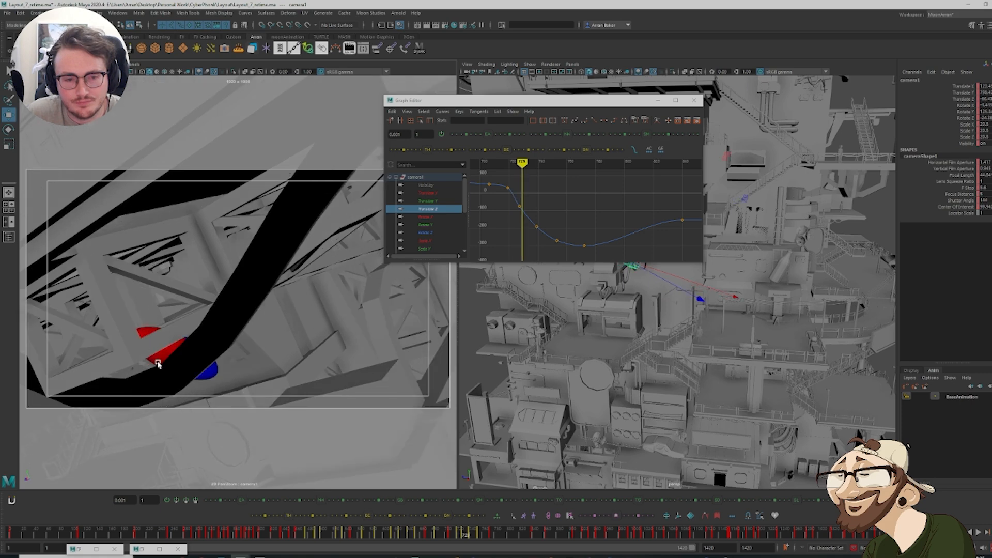
key(alt+period)
key(alt+period)
key(alt+period)
key(alt+period)
key(alt+period)
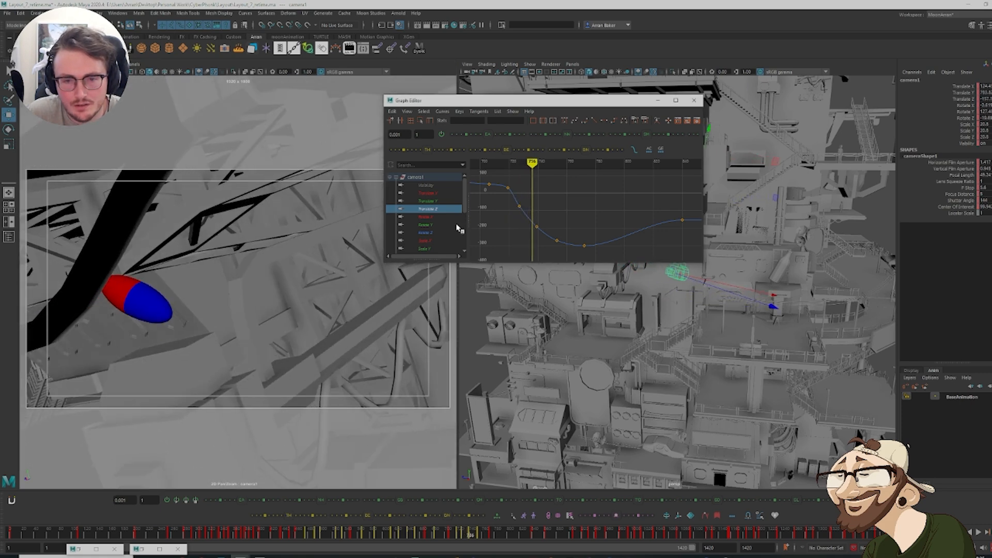
Examine the camera's Translate Y curve around frame 736, stepping forward through its keys to frame 772
click(439, 200)
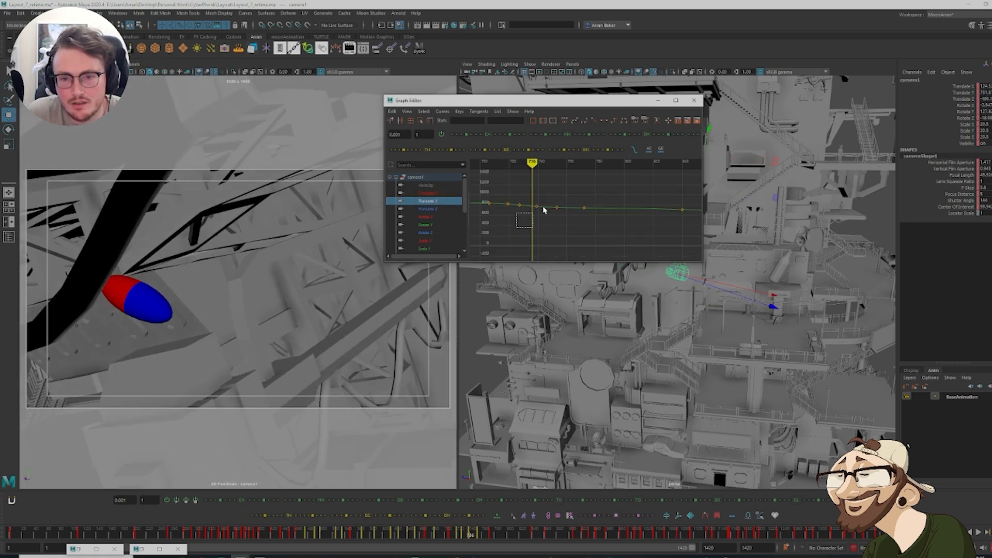
drag(544, 211, 690, 198)
key(f)
click(517, 220)
alt+middle_drag(516, 219, 576, 230)
key(period)
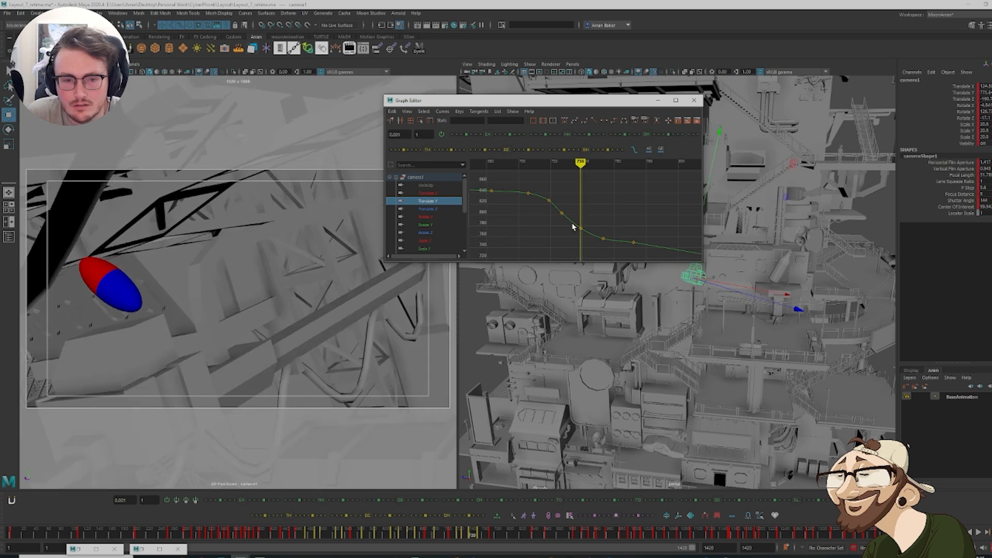
key(period)
key(period)
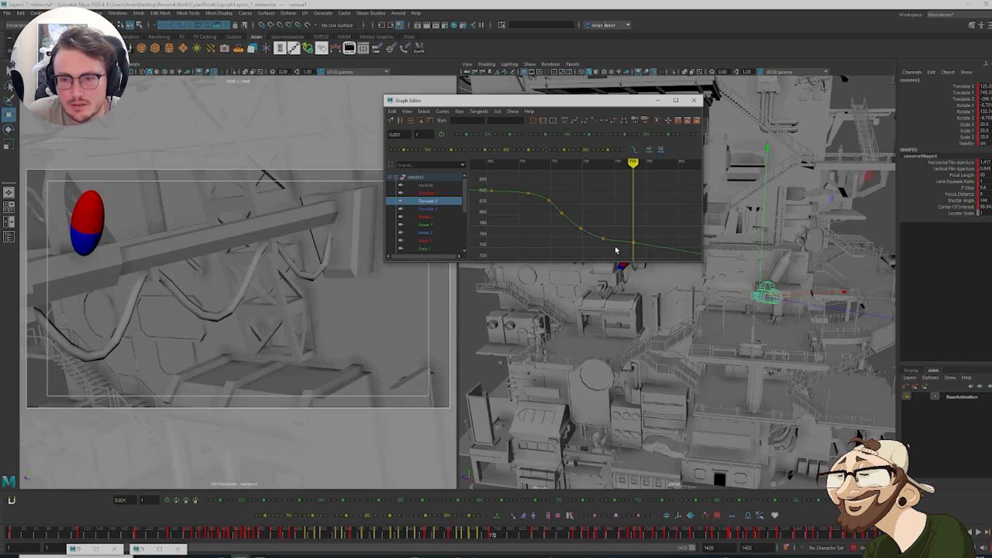
Shift the camera's Translate Y keys at frames 727, 739 and 753 lower into a smoother ease-out, and scrub to check
drag(561, 220, 561, 220)
key(comma)
key(comma)
key(comma)
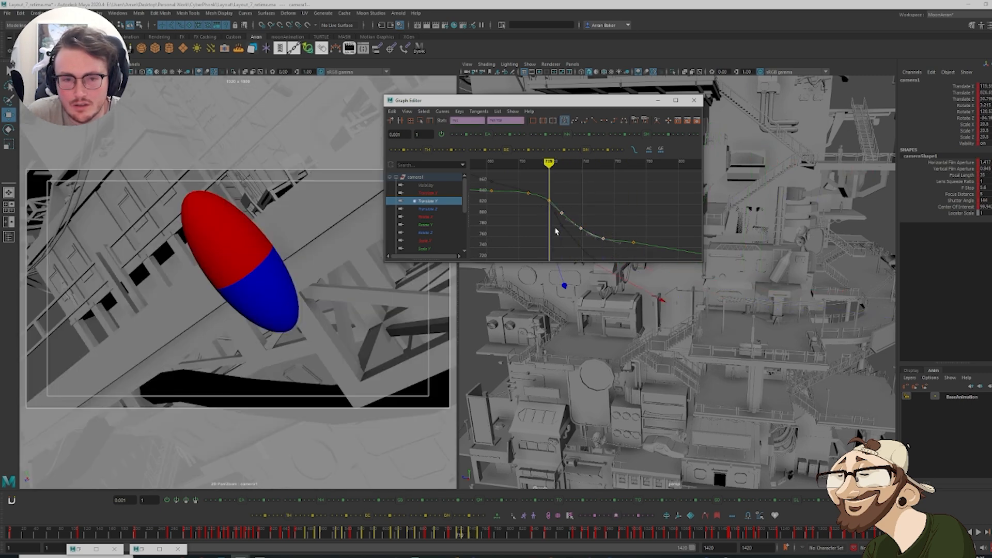
key(comma)
key(period)
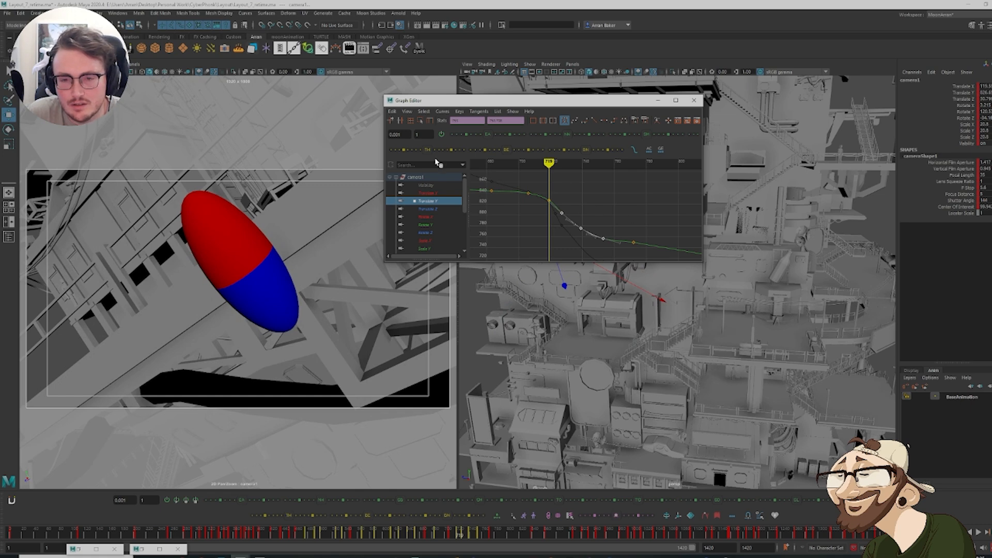
key(period)
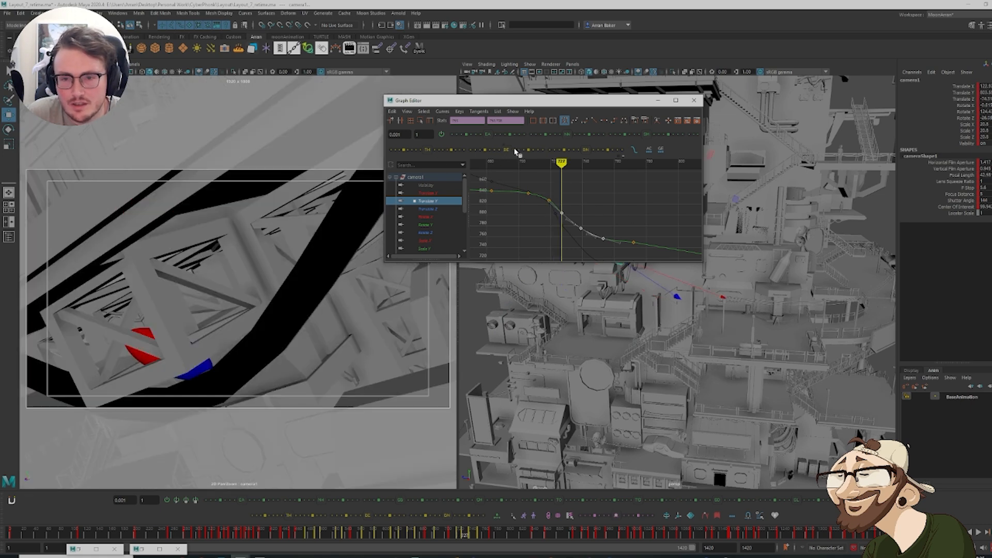
click(514, 152)
click(515, 151)
click(515, 152)
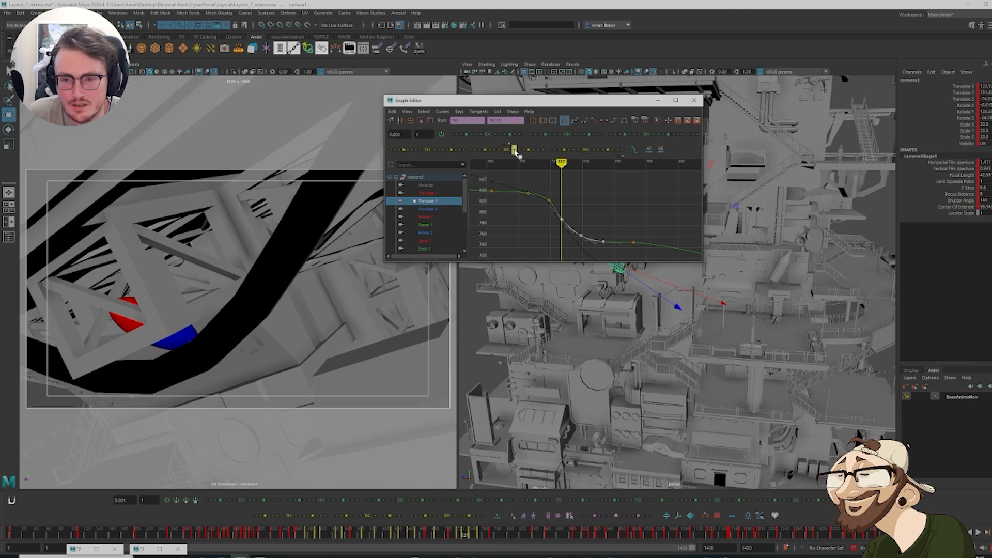
click(515, 152)
click(515, 151)
mouse_move(470, 532)
mouse_down()
mouse_move(460, 534)
mouse_move(482, 550)
mouse_move(463, 553)
mouse_move(487, 557)
mouse_move(442, 556)
mouse_move(459, 556)
mouse_up()
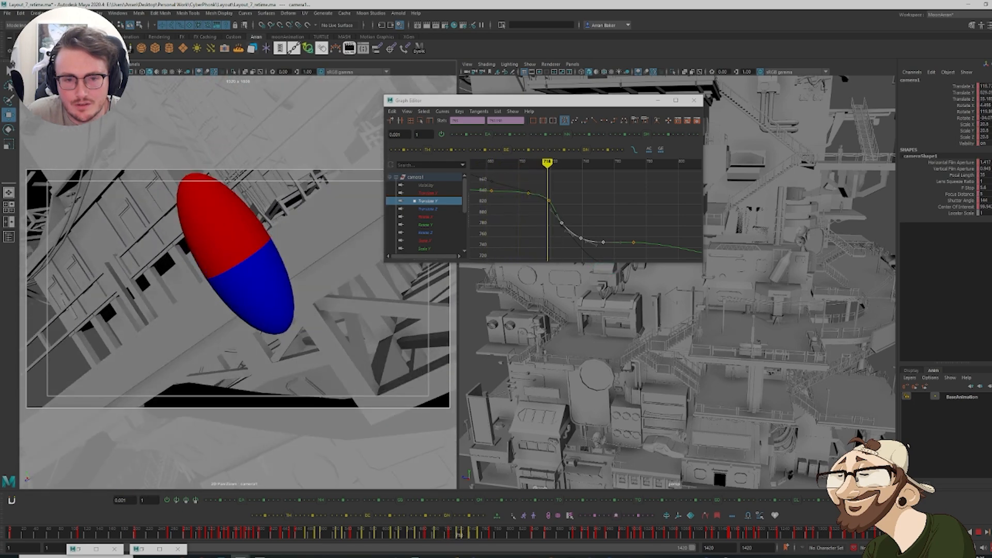
Try to ease the camera's selected Rotate Y keys after frame 719 towards their neighbours, and revert the change
click(424, 224)
key(f)
click(566, 228)
scroll(566, 228, down, 5)
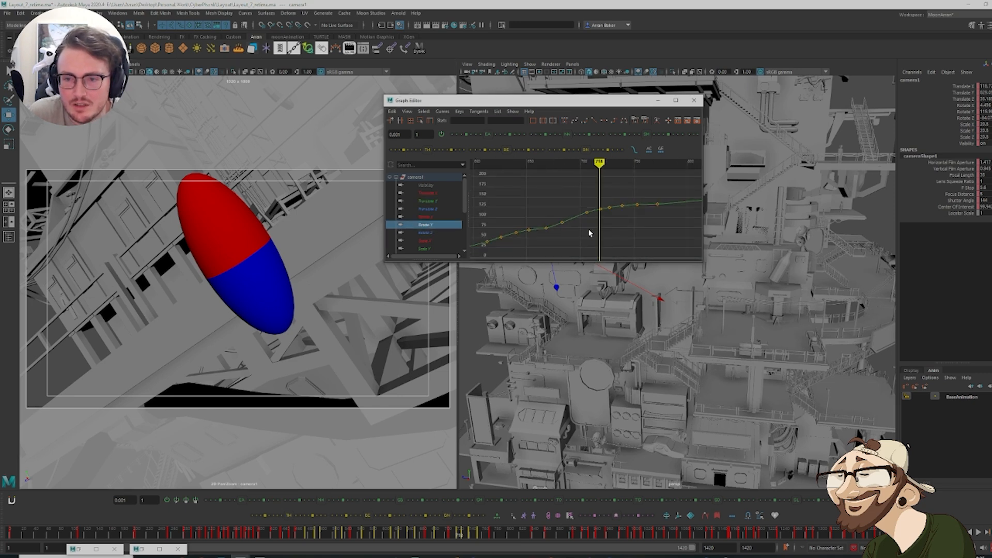
scroll(602, 231, up, 3)
alt+middle_drag(601, 231, 552, 243)
drag(607, 207, 607, 207)
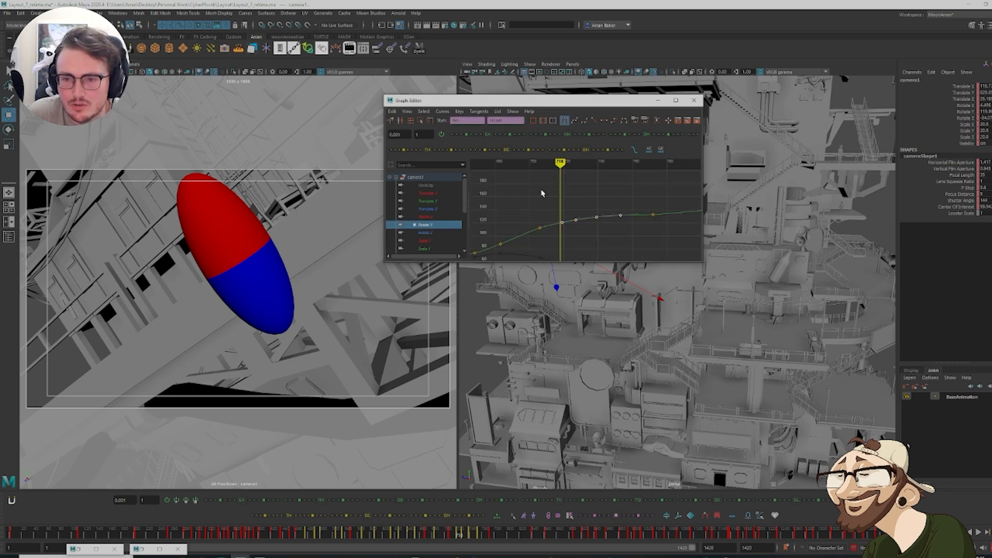
click(514, 150)
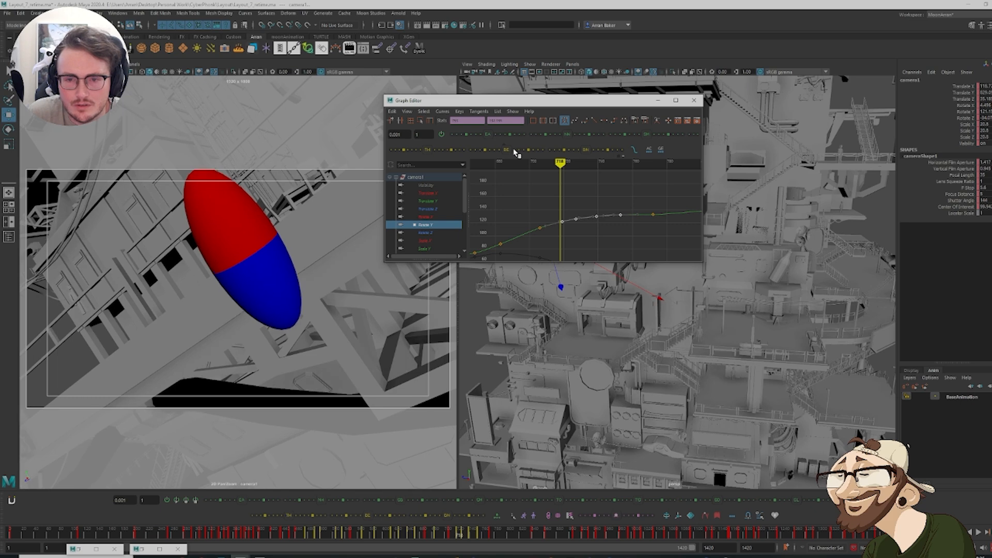
click(506, 151)
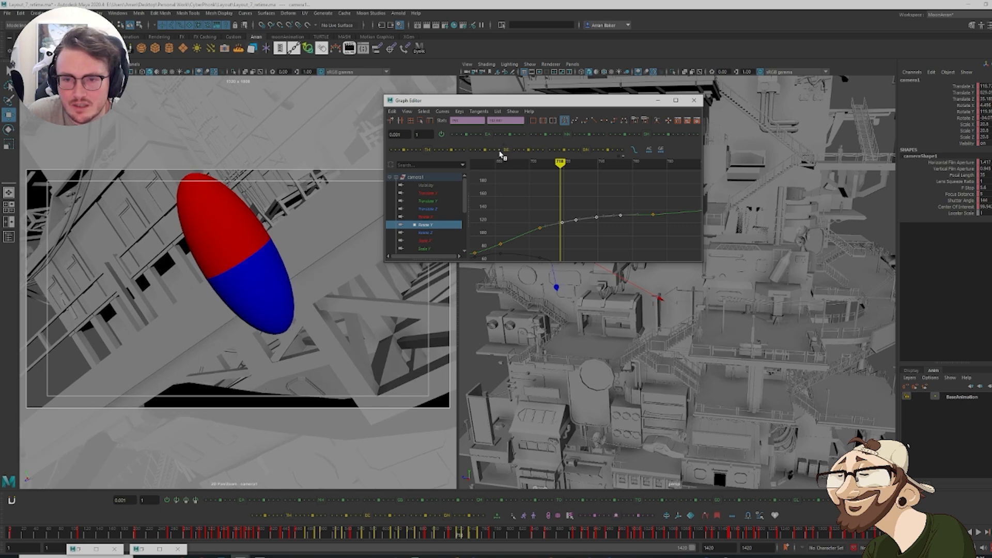
Raise the camera's Rotate Y key at frame 719 to about 124 and scrub through the motion
click(597, 232)
key(comma)
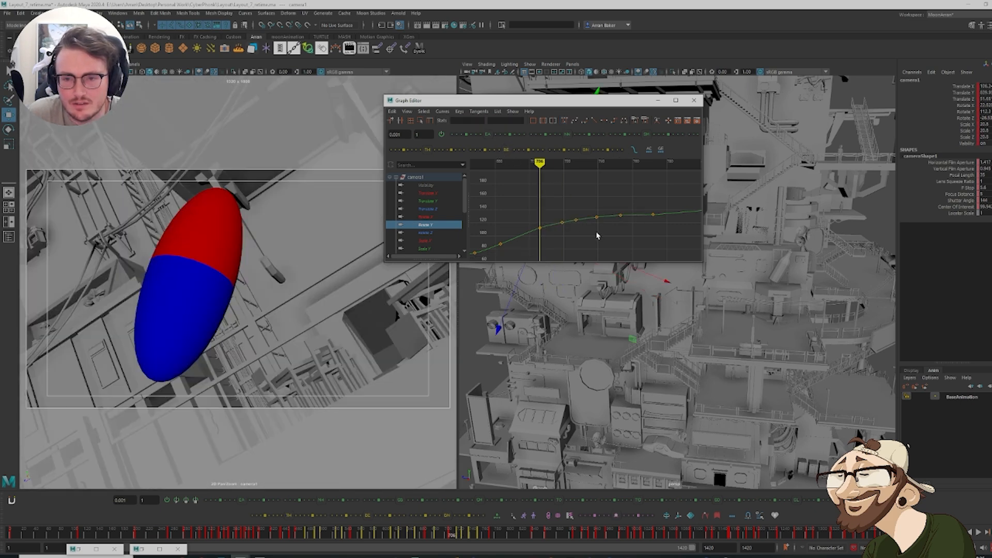
key(period)
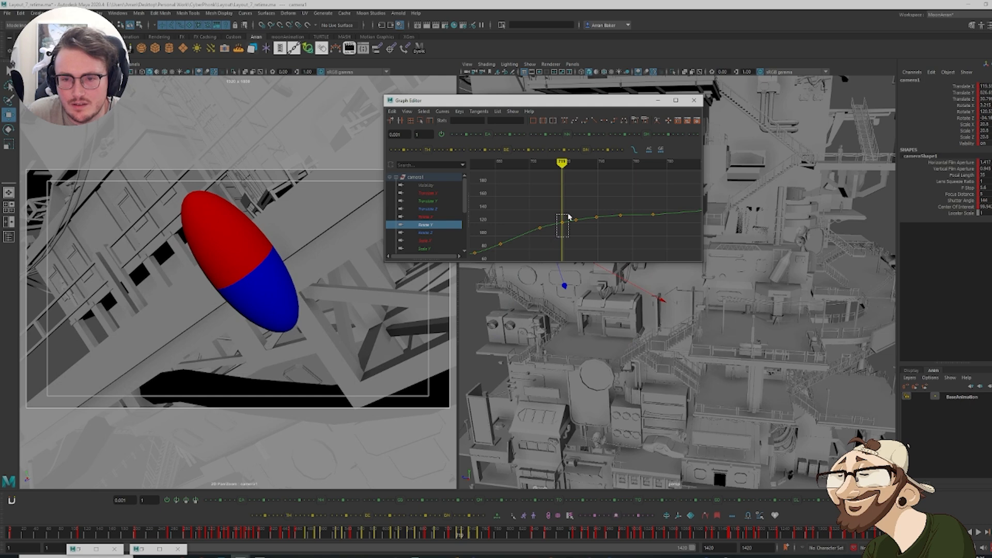
shift+middle_drag(568, 211, 568, 207)
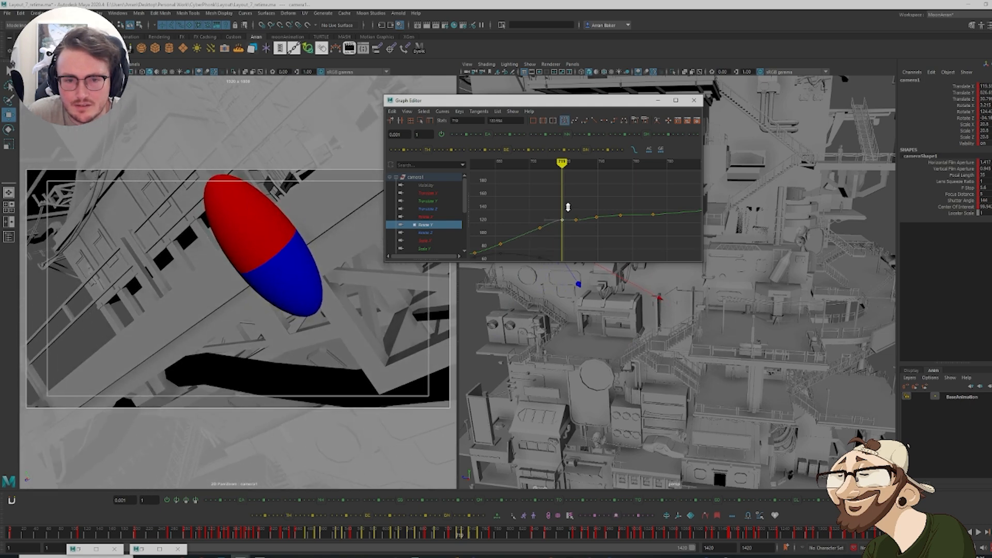
drag(428, 533, 457, 546)
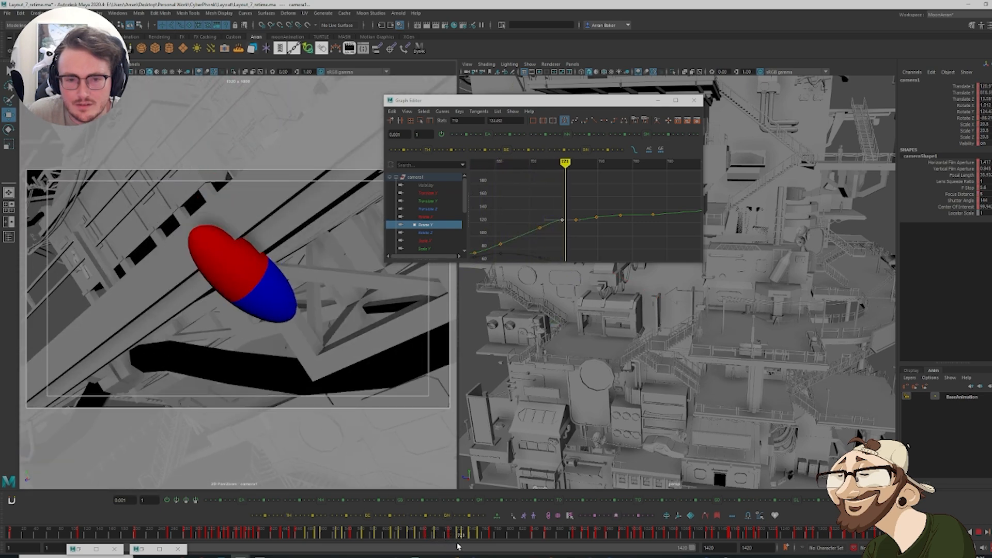
key(comma)
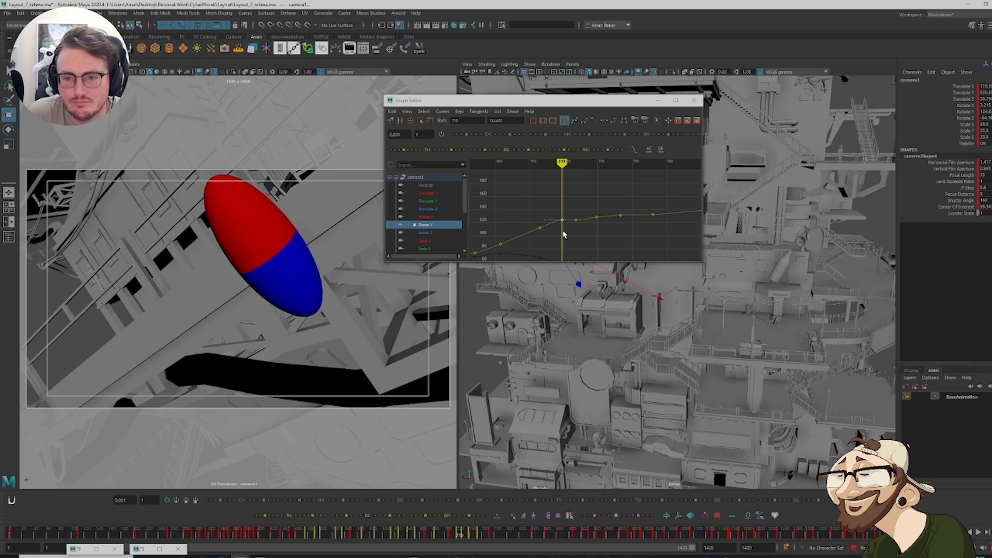
Lower the camera's Rotate Y key at frame 719 close to the level of the previous key, and scrub to check
middle_drag(564, 234, 568, 239)
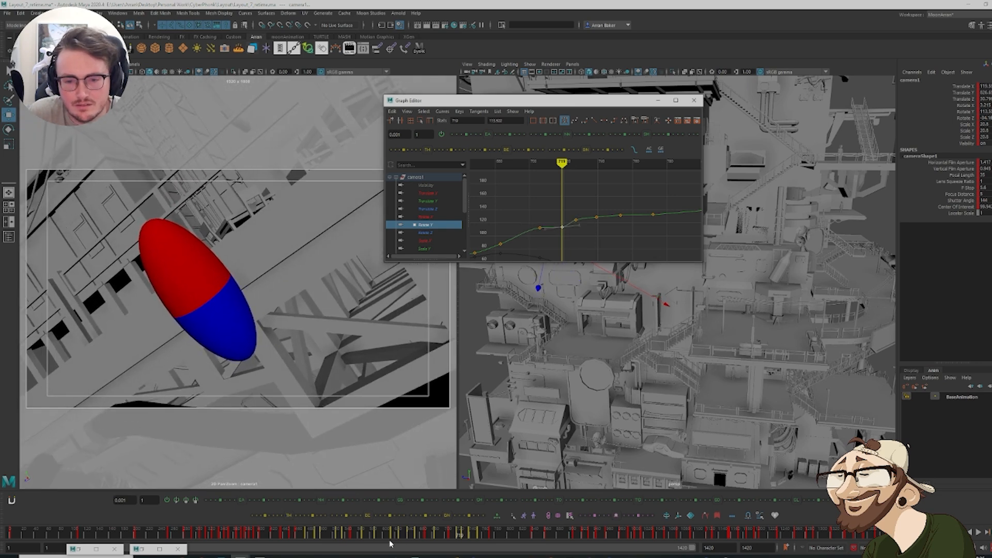
drag(390, 543, 461, 547)
drag(462, 546, 461, 548)
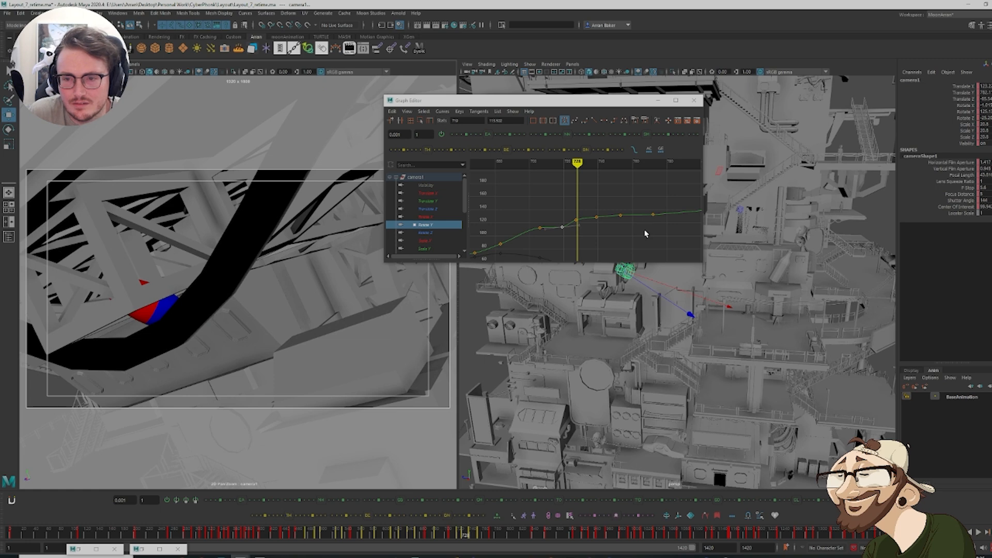
Lower the camera's Rotate Y key at frame 727 slightly and raise the key at frame 739 to about 129
drag(625, 243, 560, 218)
key(f)
click(542, 200)
shift+middle_drag(565, 225, 567, 232)
click(567, 231)
drag(579, 207, 592, 192)
shift+middle_drag(589, 216, 587, 204)
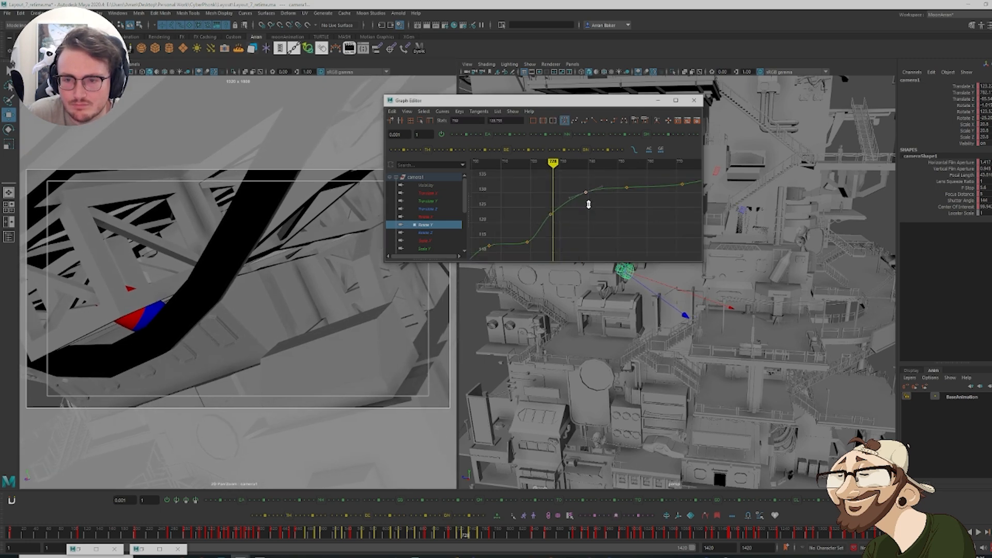
Scrub the camera view forward to frame 871 and compare the framing at the keys on frames 861 and 871
click(584, 221)
mouse_move(424, 538)
mouse_down()
mouse_move(493, 544)
mouse_move(453, 547)
mouse_move(486, 551)
mouse_up()
click(604, 220)
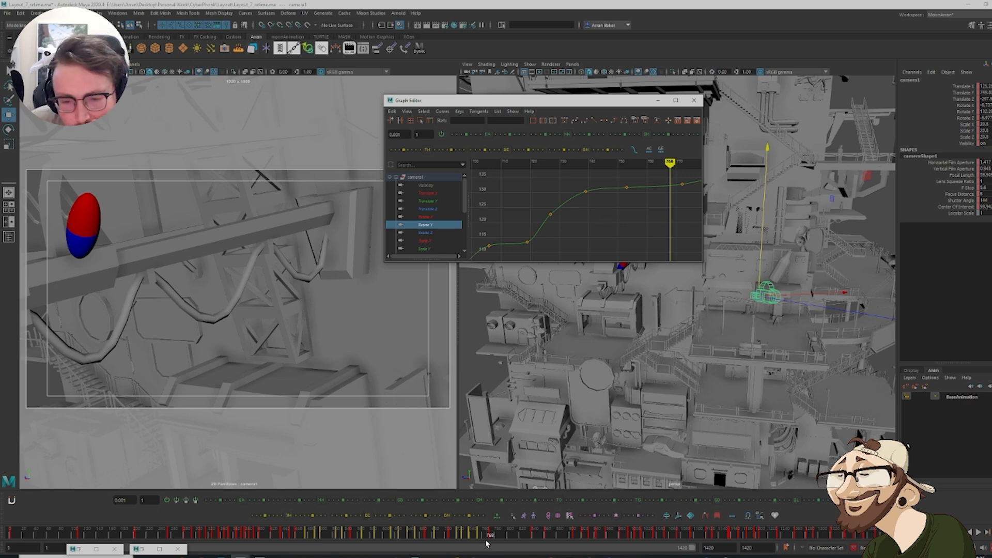
mouse_move(488, 537)
mouse_down()
mouse_move(559, 548)
mouse_move(546, 550)
mouse_up()
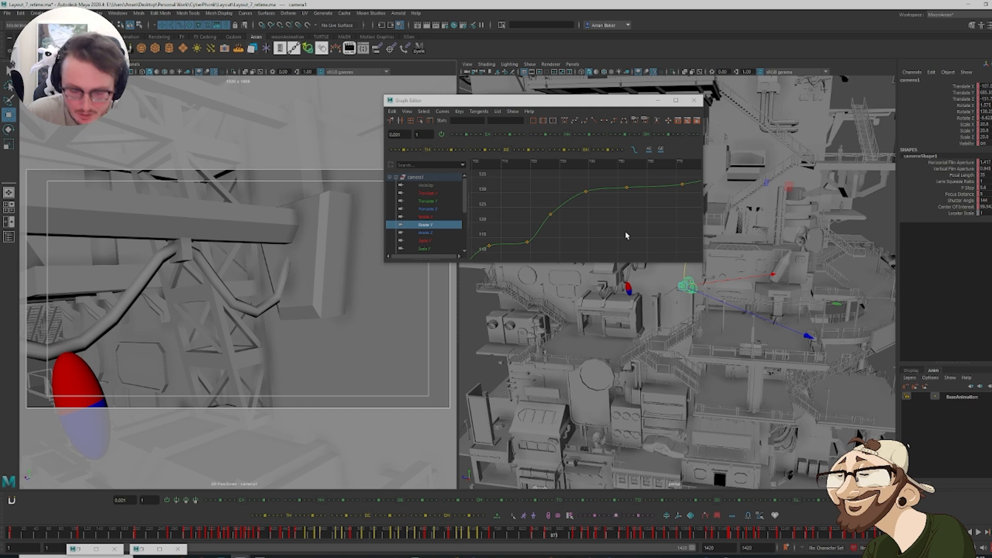
key(comma)
key(comma)
key(period)
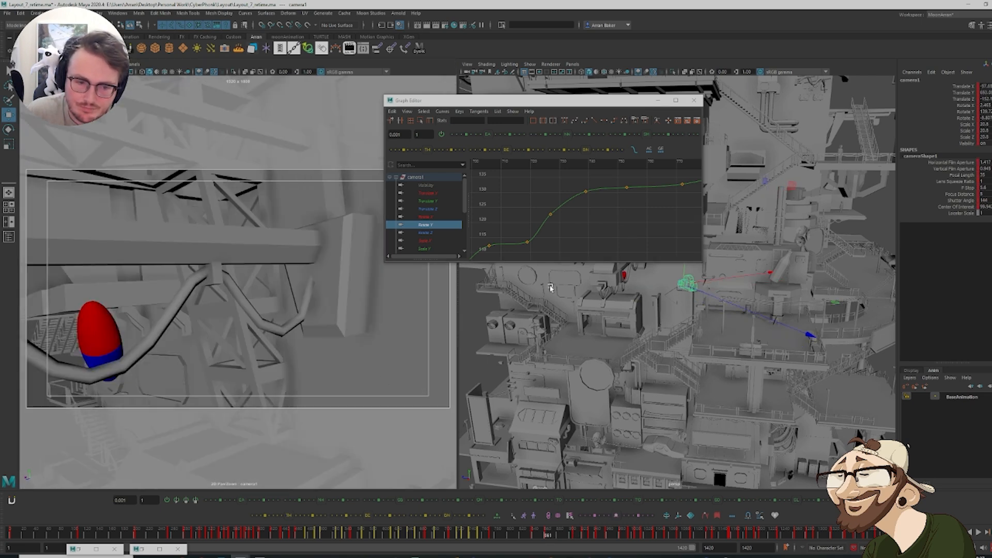
drag(541, 537, 554, 539)
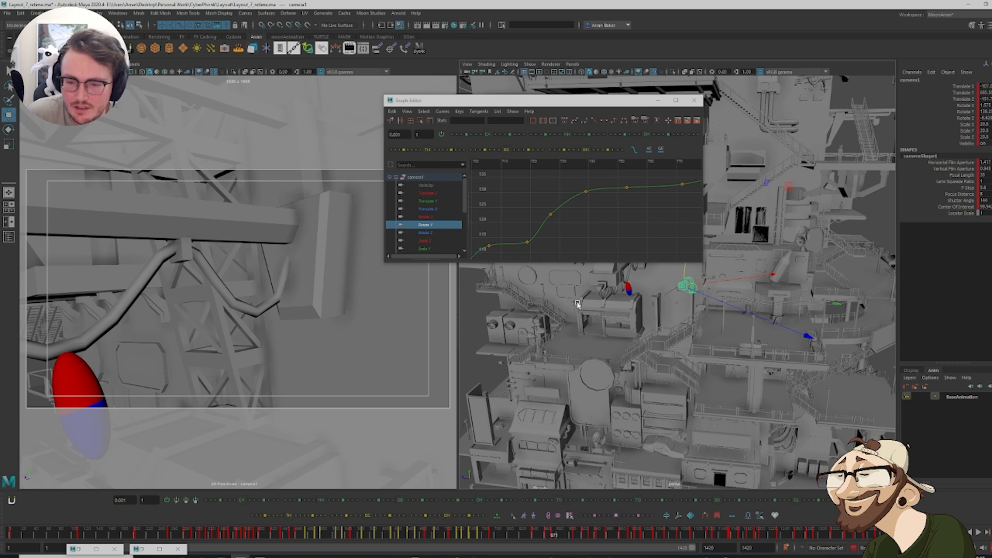
Display all of the camera's curves and delete its keys at frame 861
click(436, 177)
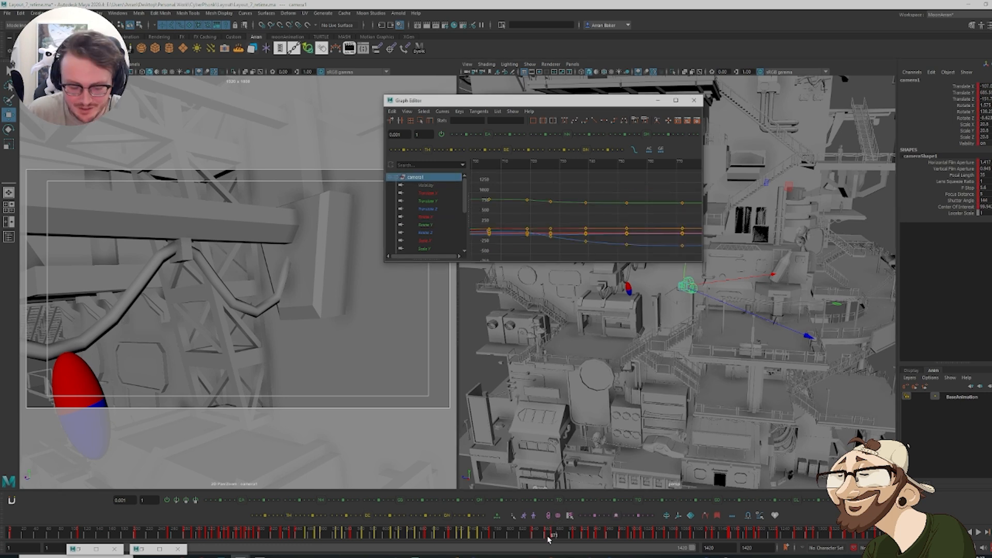
drag(549, 538, 556, 538)
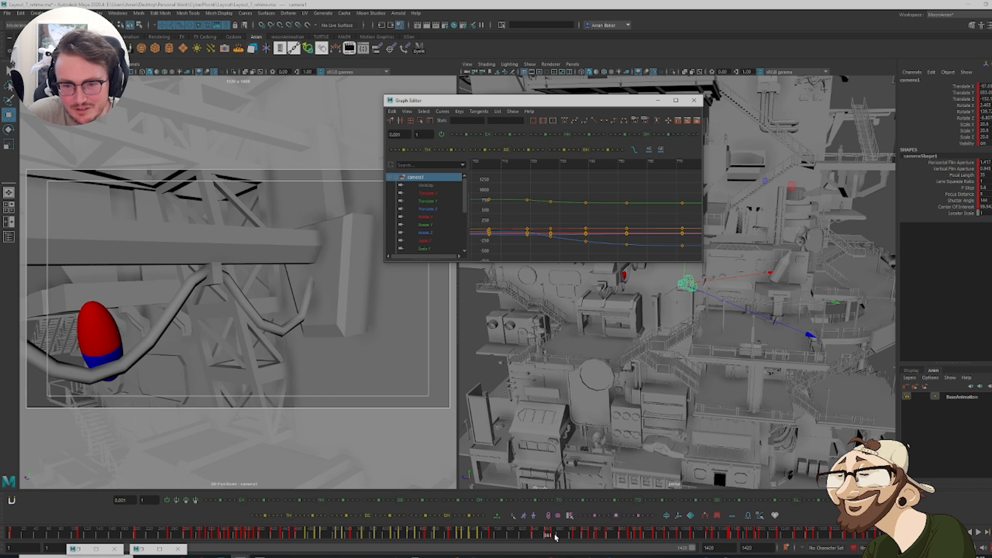
right_click(555, 537)
click(582, 409)
key(period)
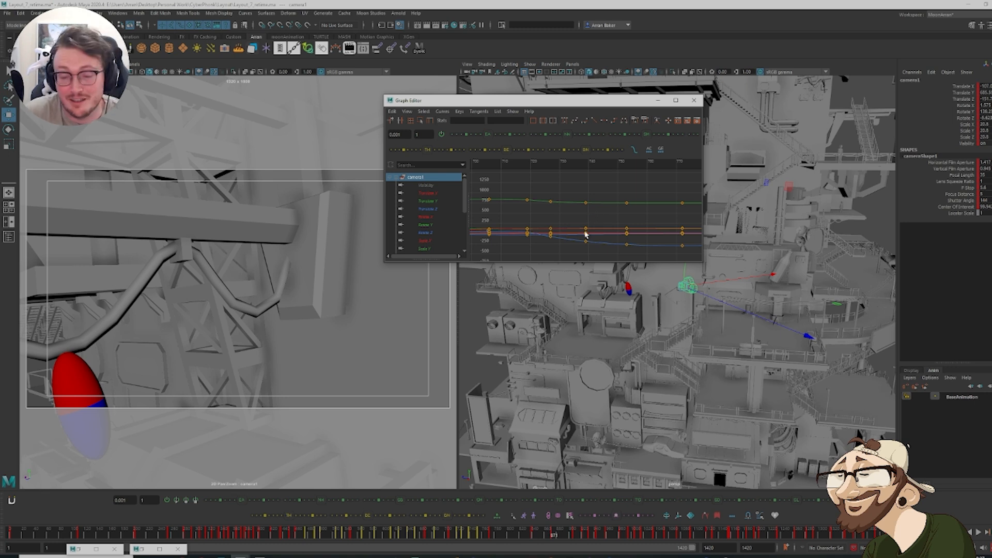
Lower the camera's Translate Y key at frame 871 to about 671
click(447, 201)
key(f)
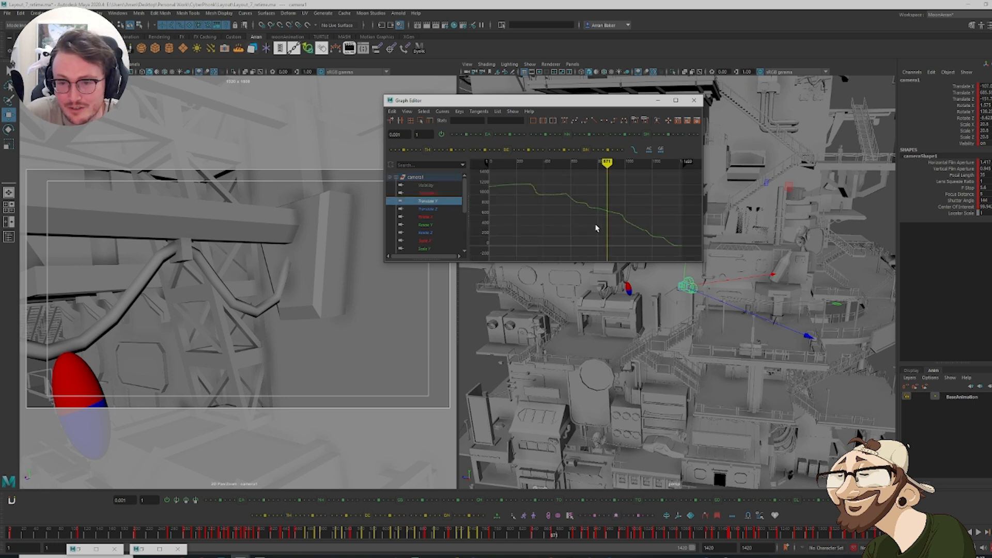
drag(591, 230, 618, 200)
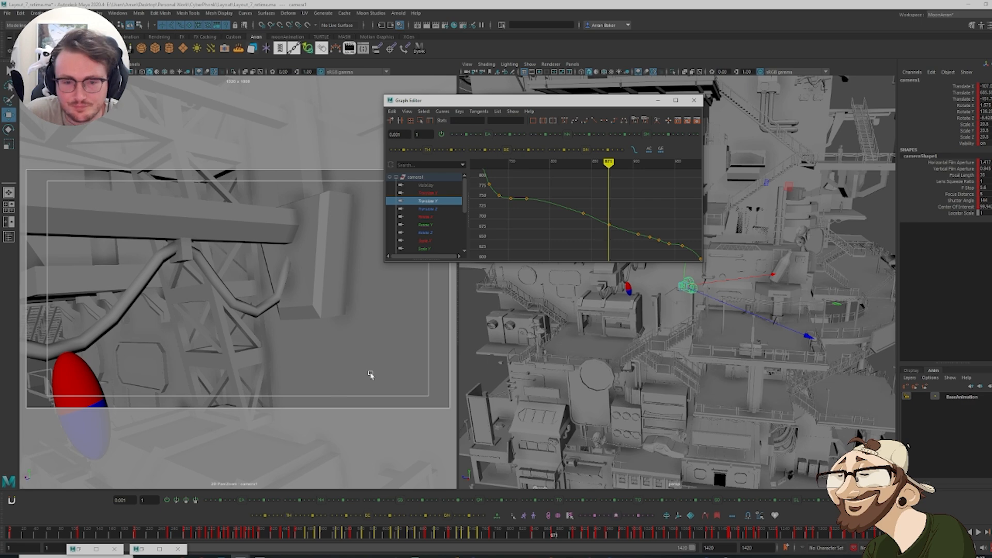
alt+drag(672, 323, 717, 287)
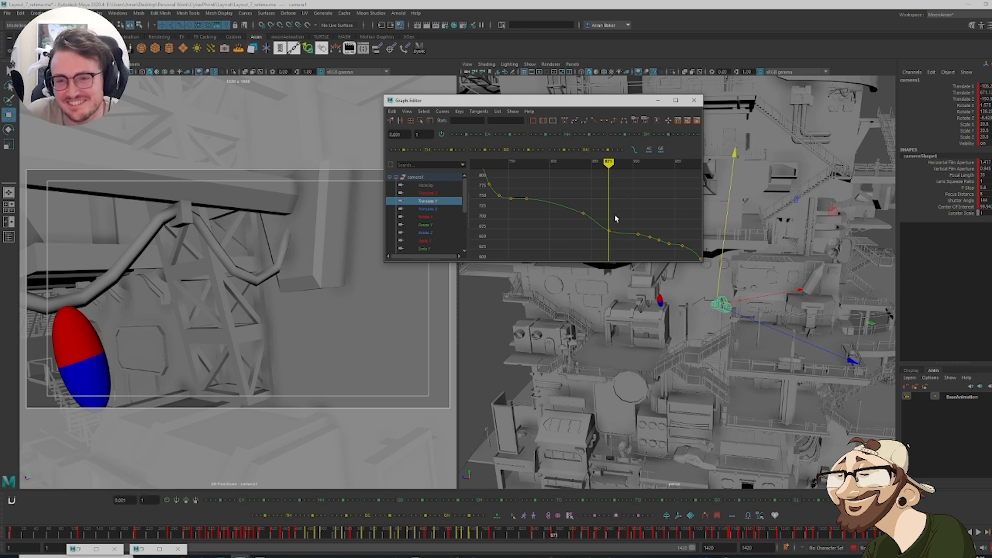
Display all of the camera's curves, step back through the keys to frame 772, and play the animation from there
click(436, 177)
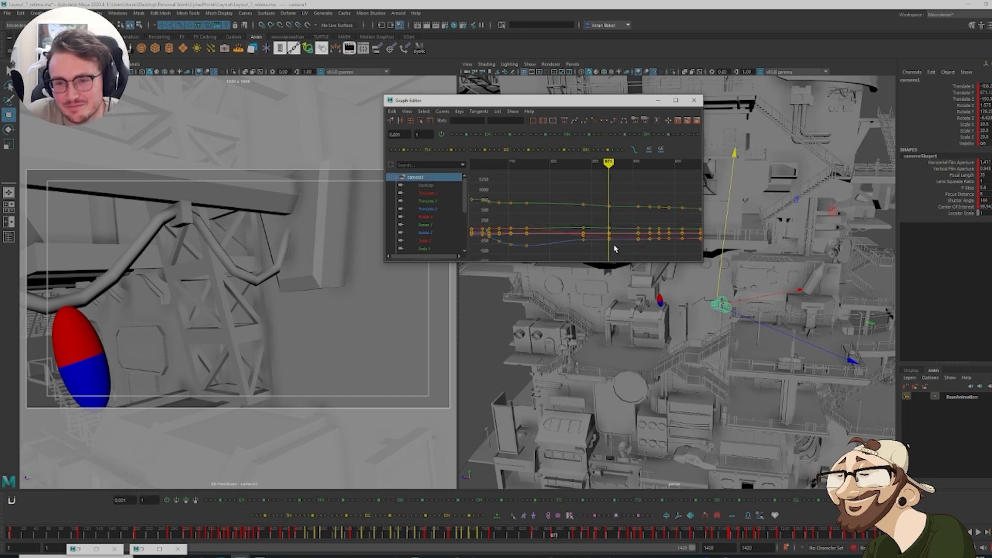
key(comma)
key(comma)
key(comma)
key(comma)
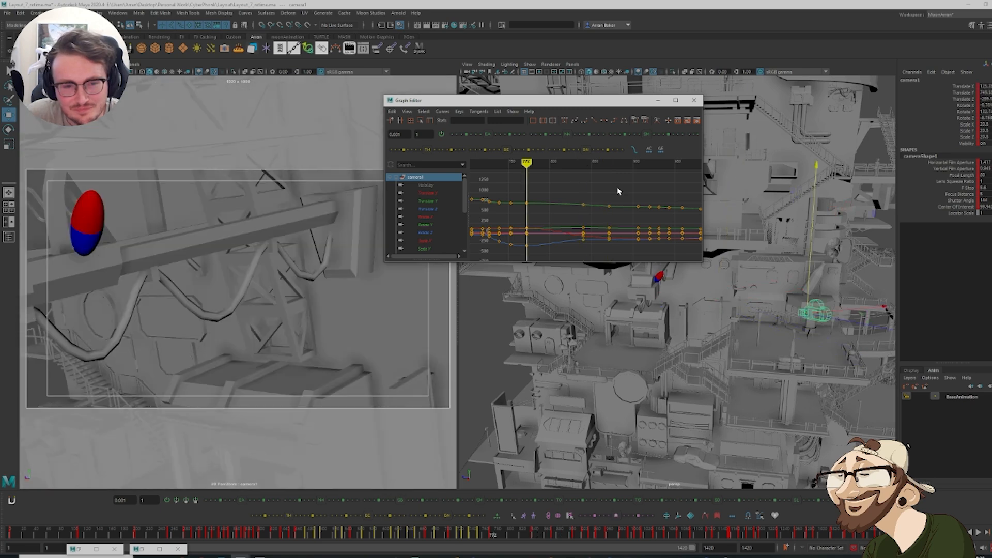
key(period)
key(period)
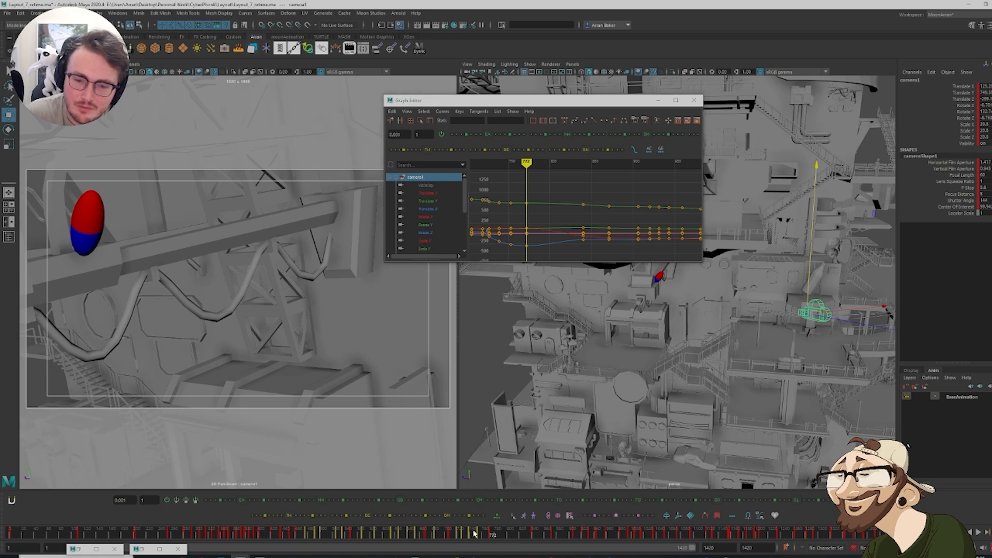
drag(476, 534, 493, 534)
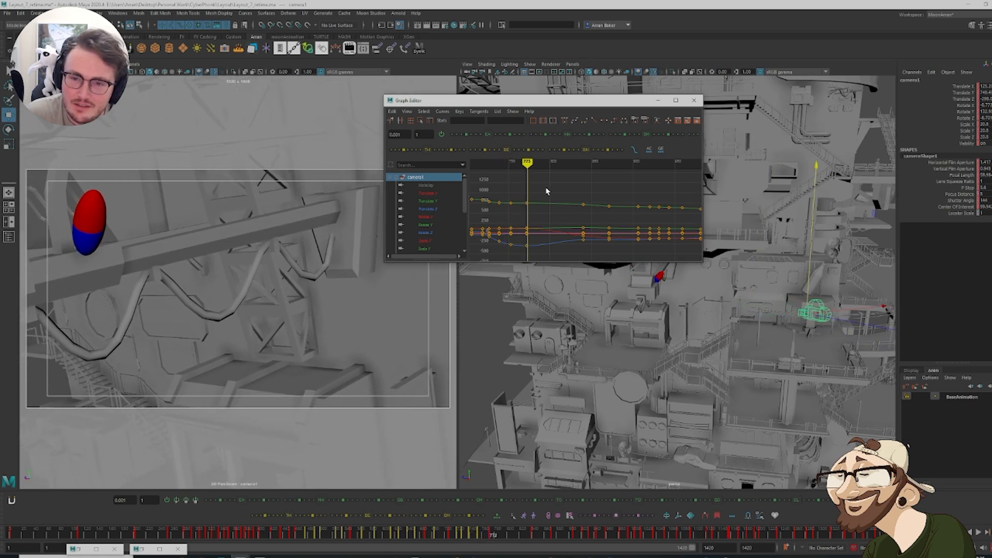
key(alt+v)
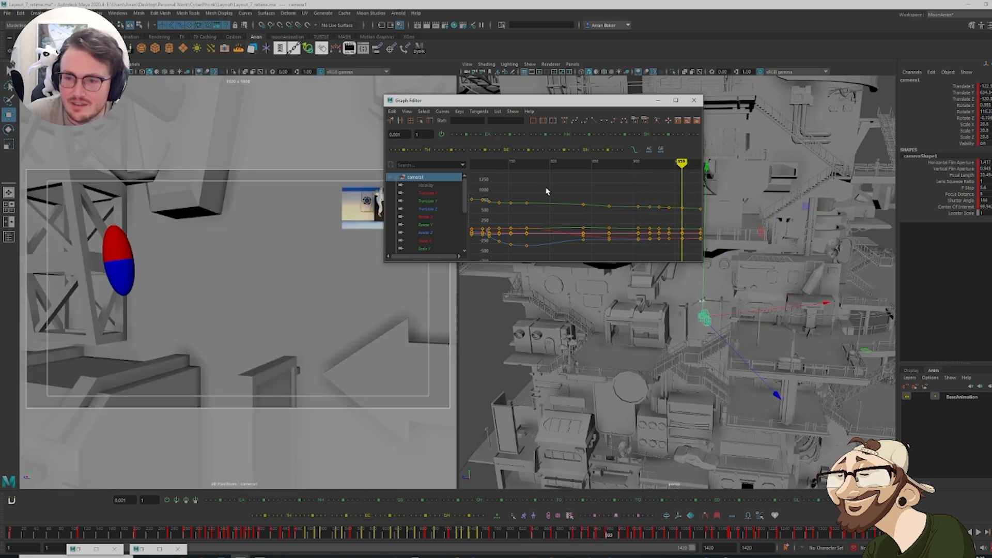
Blend the camera's keys between about frames 840 and 950, and step forward through its keys from frame 772 to check the framing
mouse_move(547, 191)
mouse_down()
mouse_move(615, 253)
mouse_move(676, 261)
mouse_up()
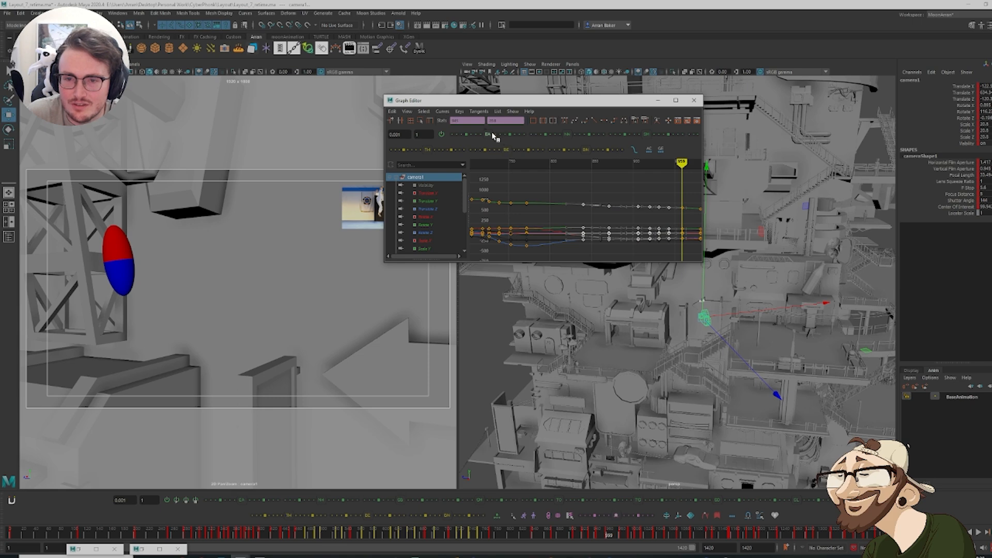
click(597, 190)
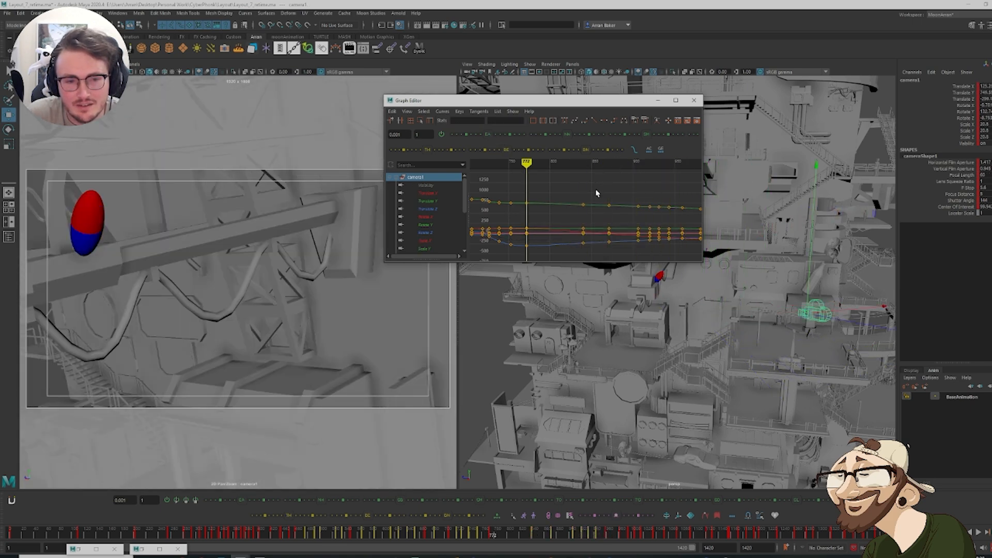
key(.)
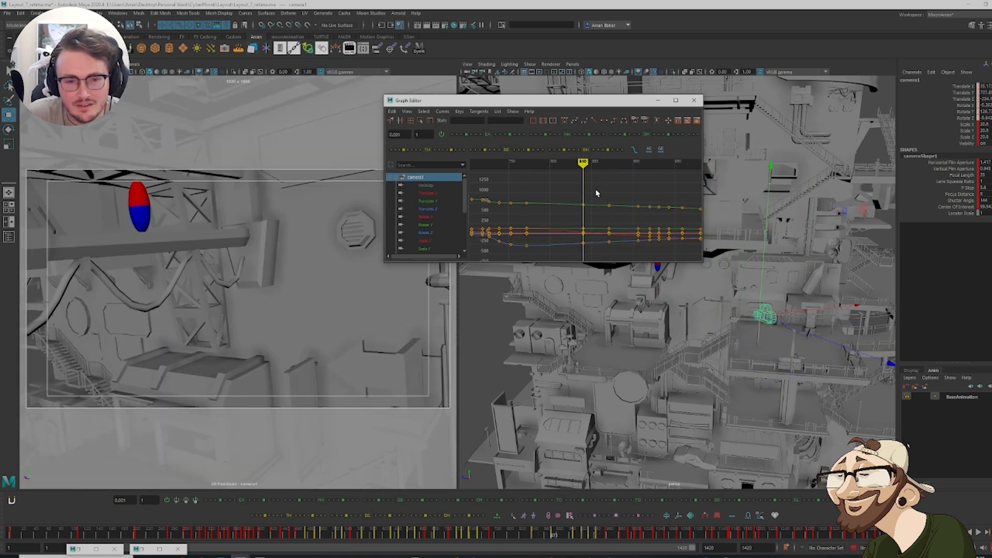
key(.)
key(.)
key(.)
key(.)
key(.)
key(.)
key(.)
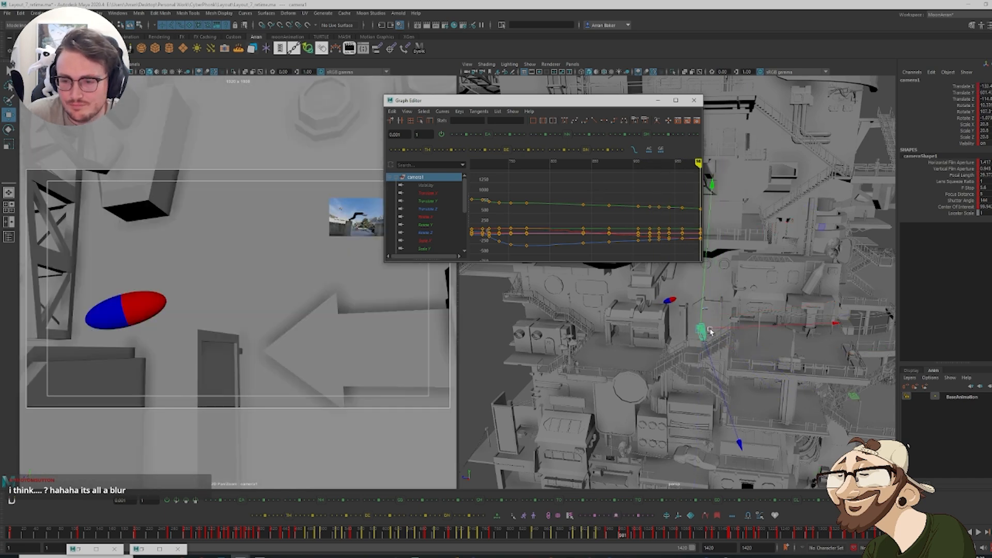
Try shifting the camera along X at about frame 980, undo the move, and play the animation
drag(717, 329, 704, 329)
key(ctrl+z)
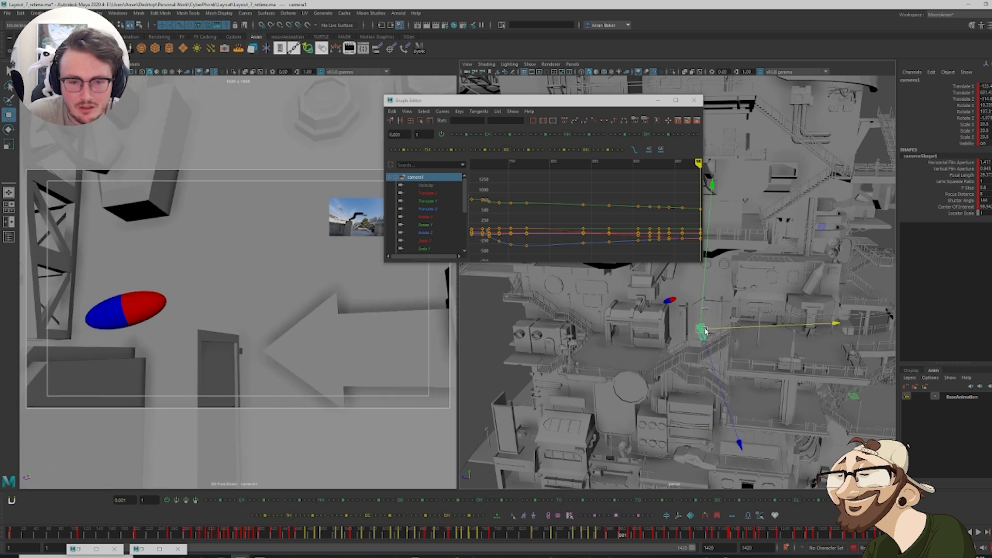
key(alt+v)
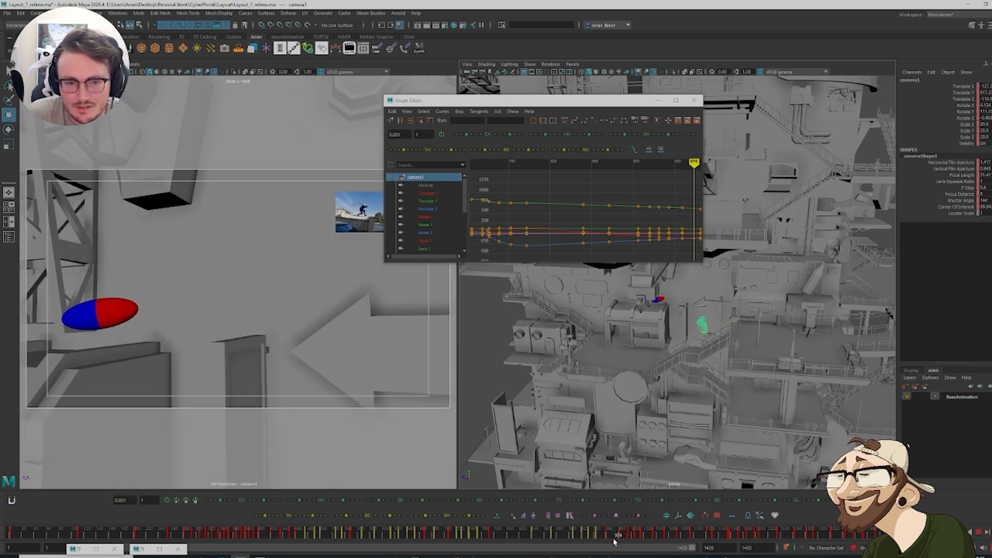
At the key near frame 960, move the camera closer to the sphere and turn it to about 122 in Rotate Y
click(615, 538)
key(comma)
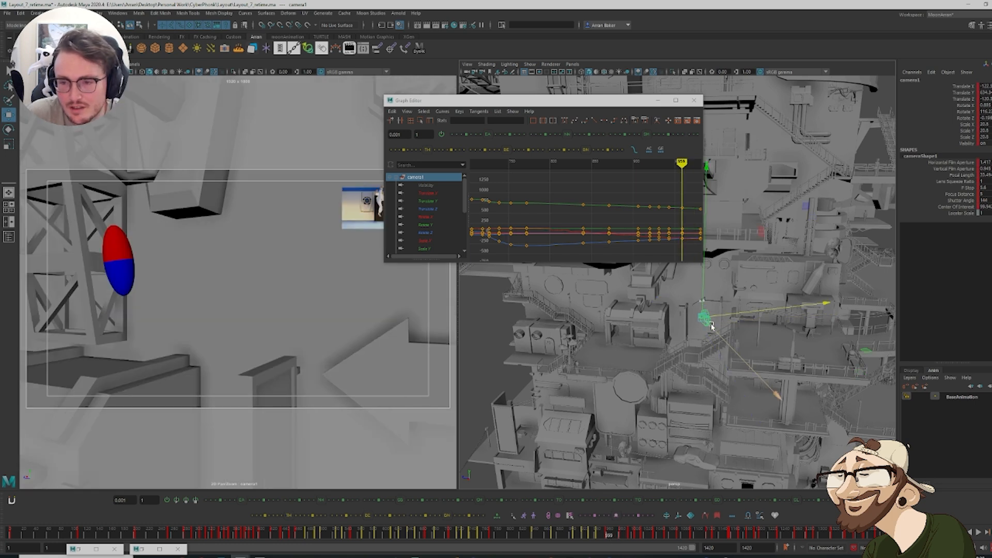
drag(709, 334, 685, 294)
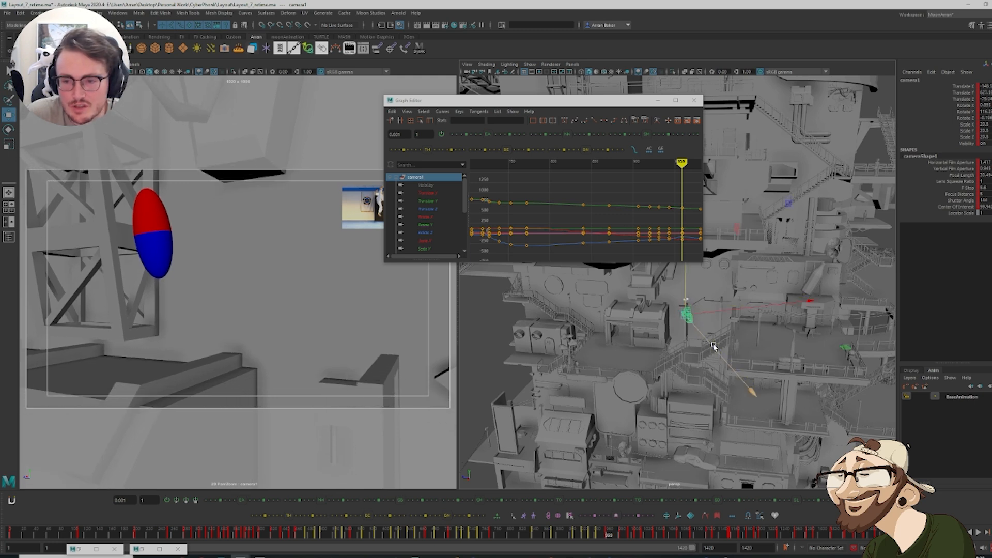
mouse_move(712, 345)
mouse_down()
mouse_move(704, 311)
mouse_move(678, 293)
mouse_move(737, 306)
mouse_move(733, 344)
mouse_move(708, 356)
mouse_up()
key(e)
key(w)
key(e)
key(w)
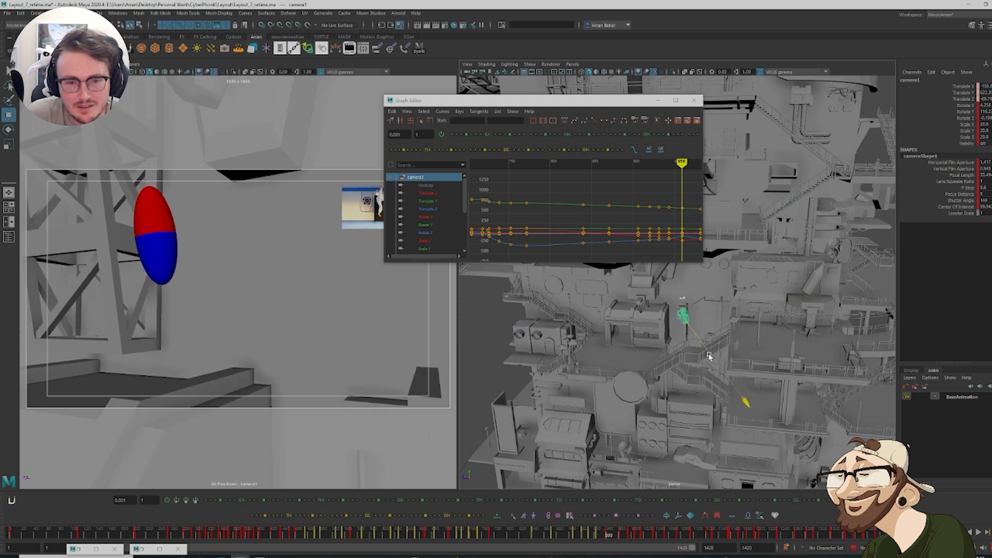
key(e)
drag(661, 402, 698, 410)
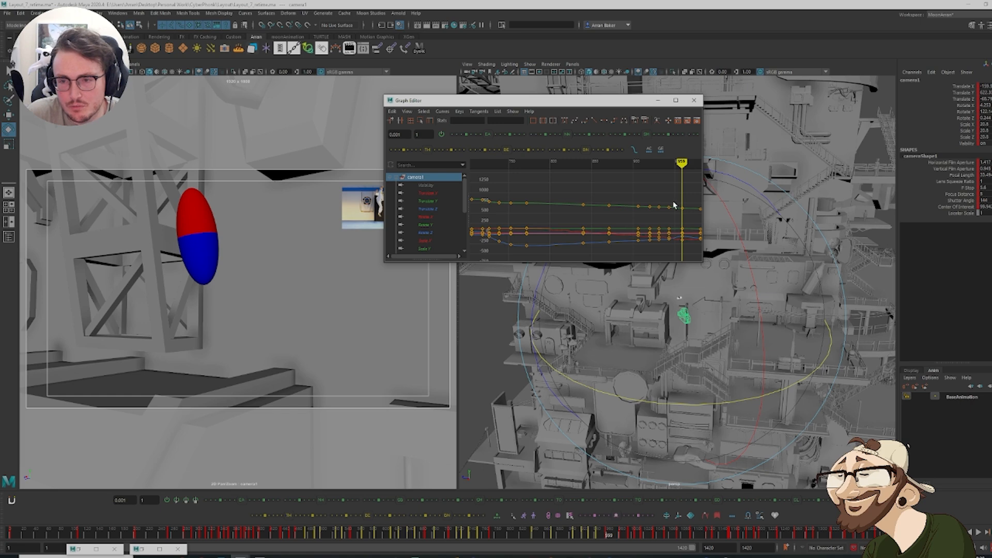
Blend the camera's keys from frame 840 up to just before the repositioned key near frame 960
drag(657, 217, 573, 262)
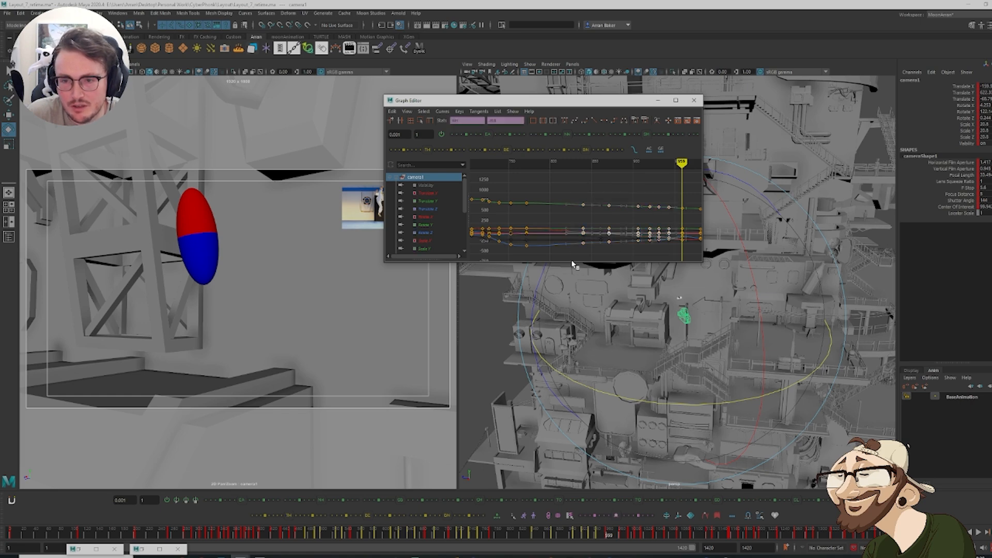
click(488, 136)
click(595, 195)
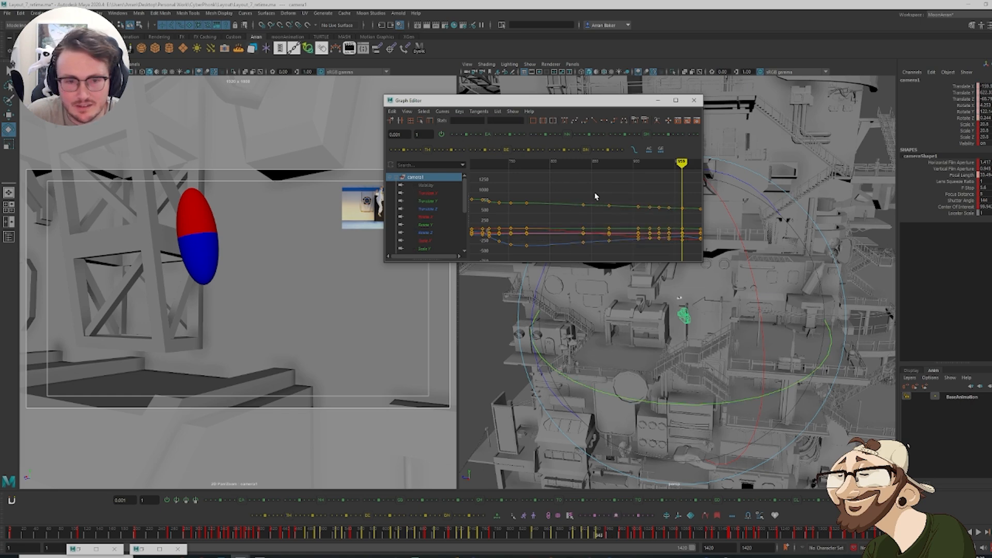
At frame 871, move the camera closer to the sphere and lower it to about 651 in Translate Y
key(comma)
key(comma)
key(comma)
key(comma)
key(comma)
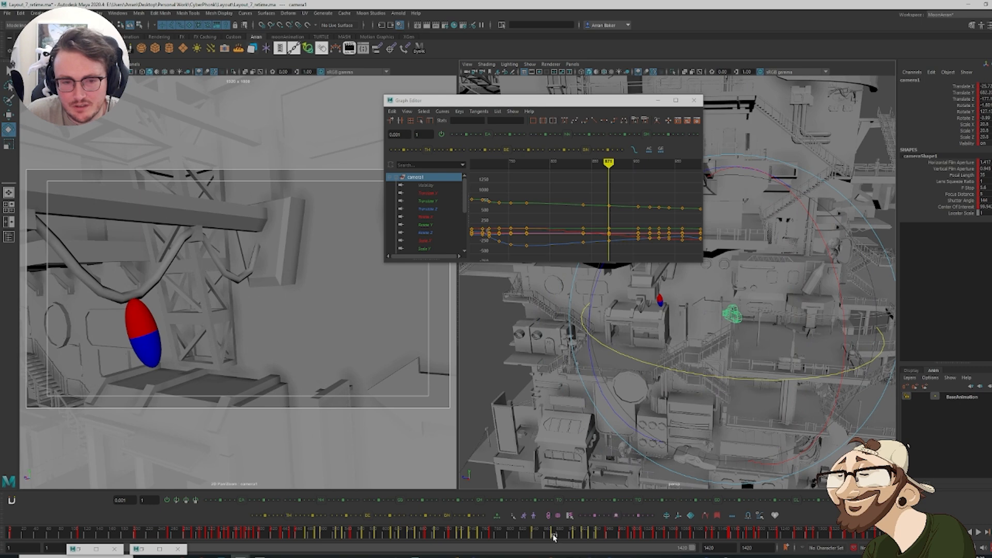
key(comma)
key(period)
key(w)
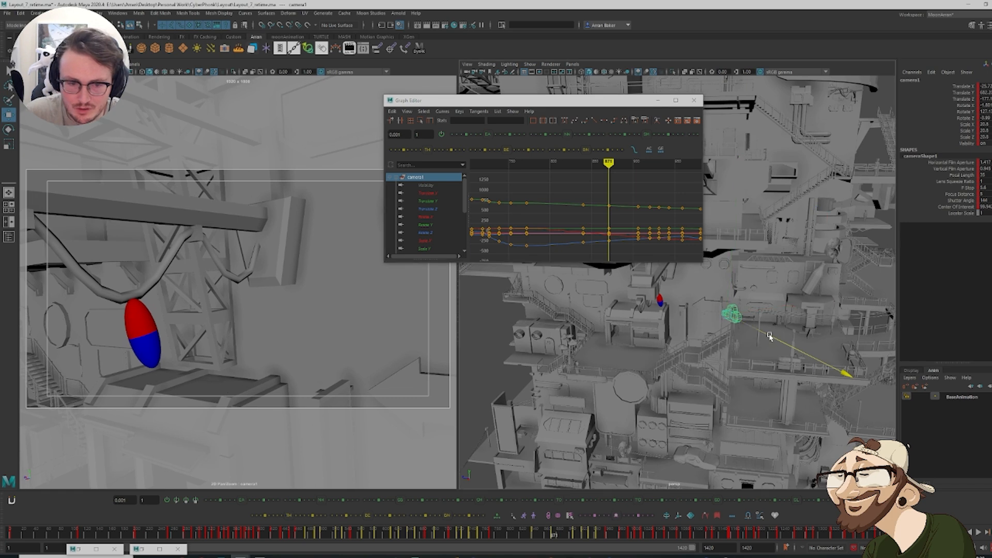
middle_drag(770, 340, 739, 323)
drag(705, 271, 695, 289)
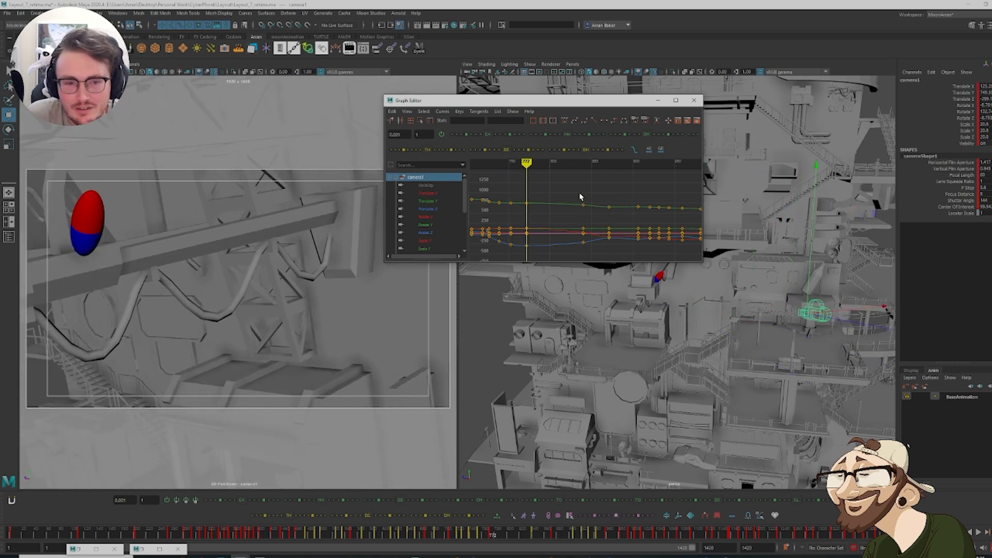
Blend all of the camera's keys at frame 840 to ease the motion between the keys at frames 772 and 871
key(.)
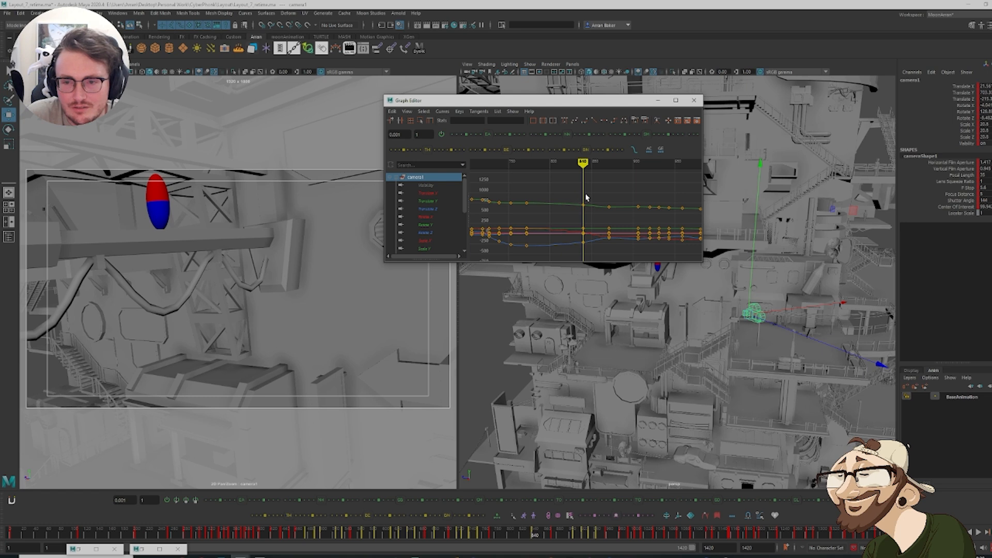
drag(577, 201, 592, 258)
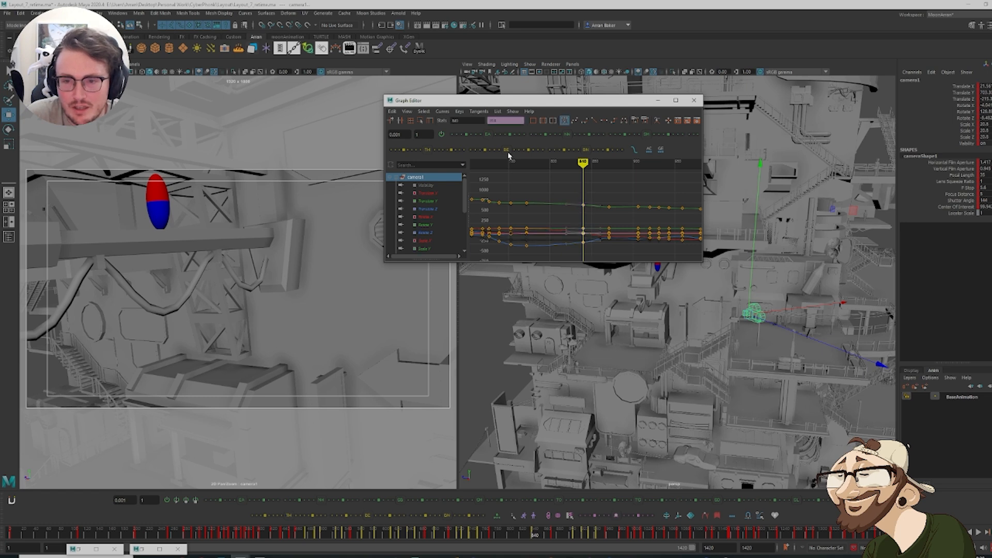
click(486, 135)
click(581, 187)
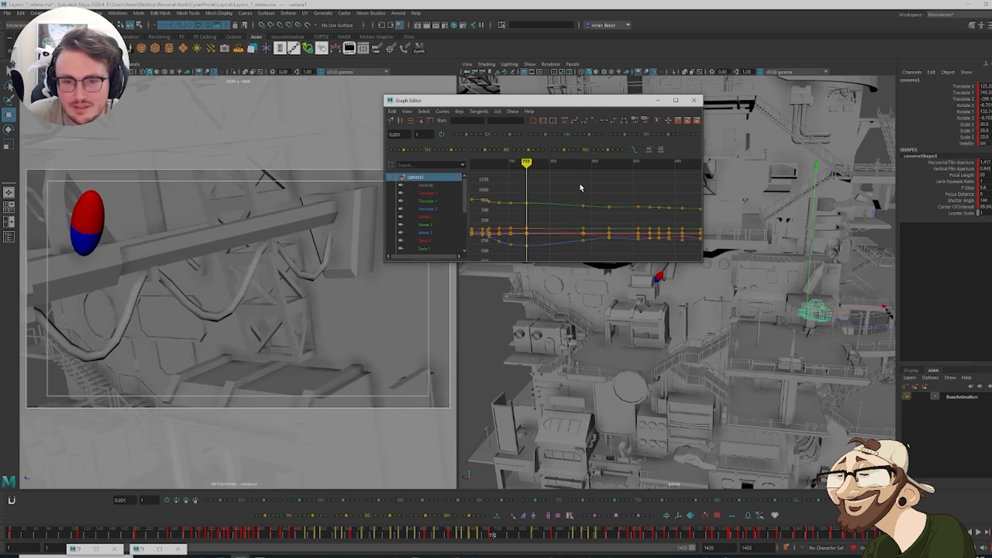
Insert an in-between camera key at frame 803 with a tween value of about -95, and scrub the motion after frame 772
drag(494, 538, 511, 539)
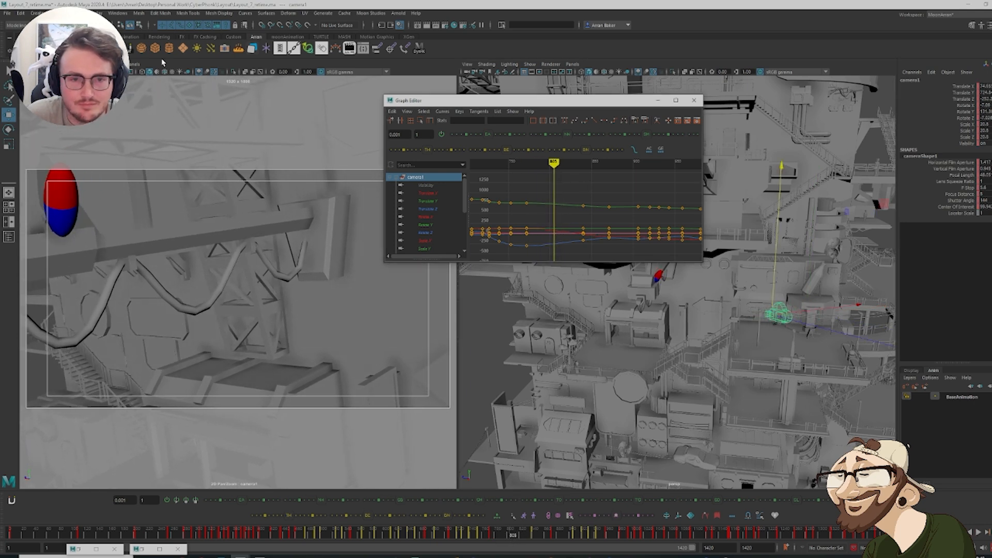
key(alt+1)
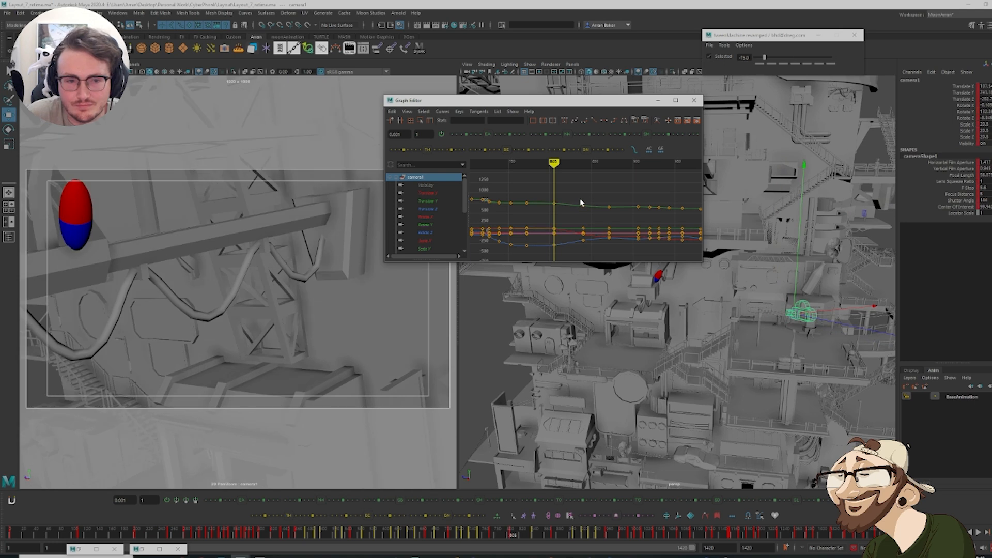
drag(772, 65, 757, 59)
click(490, 536)
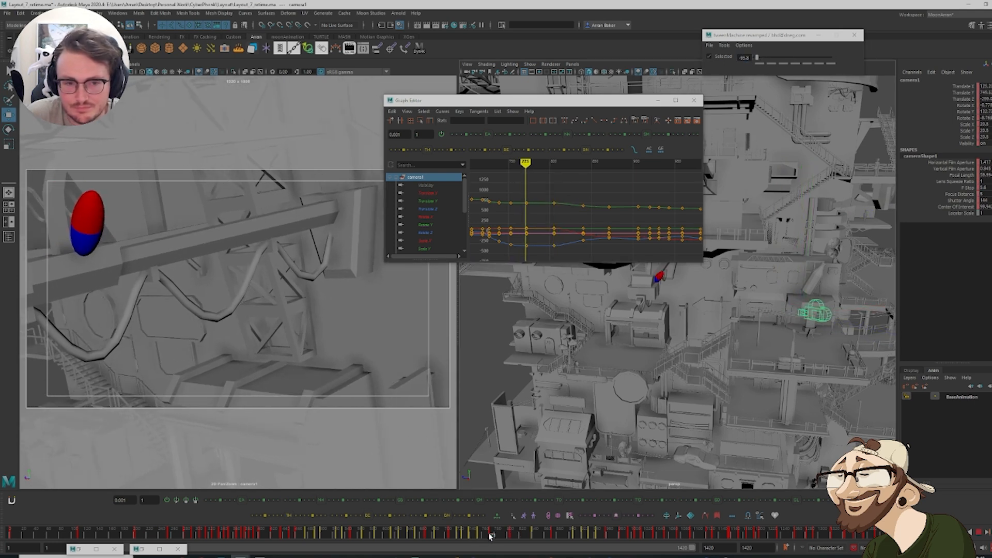
drag(500, 540, 529, 546)
Step back through the camera's keys, tween its pose at frame 840 by 75, and scrub the motion leading up to it
key(comma)
key(comma)
key(comma)
key(comma)
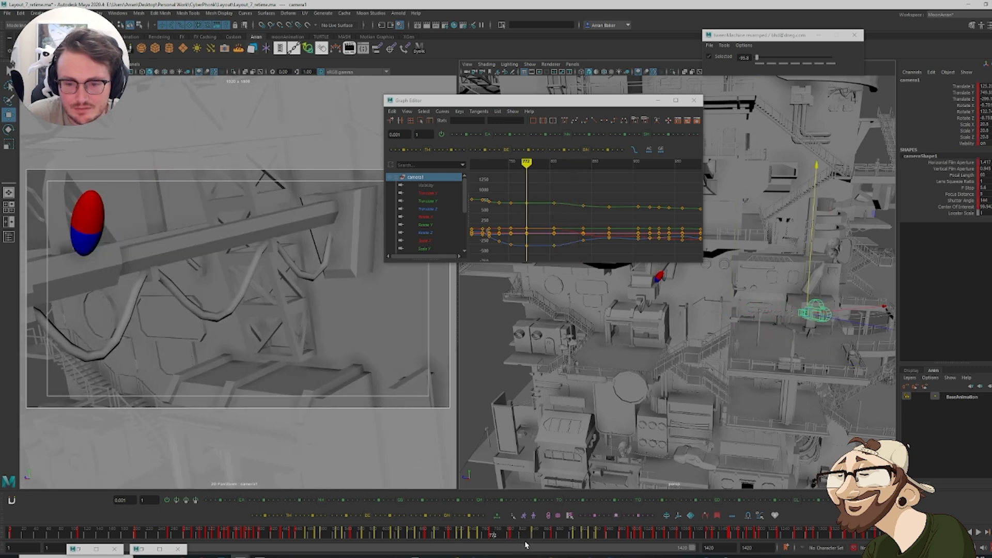
key(period)
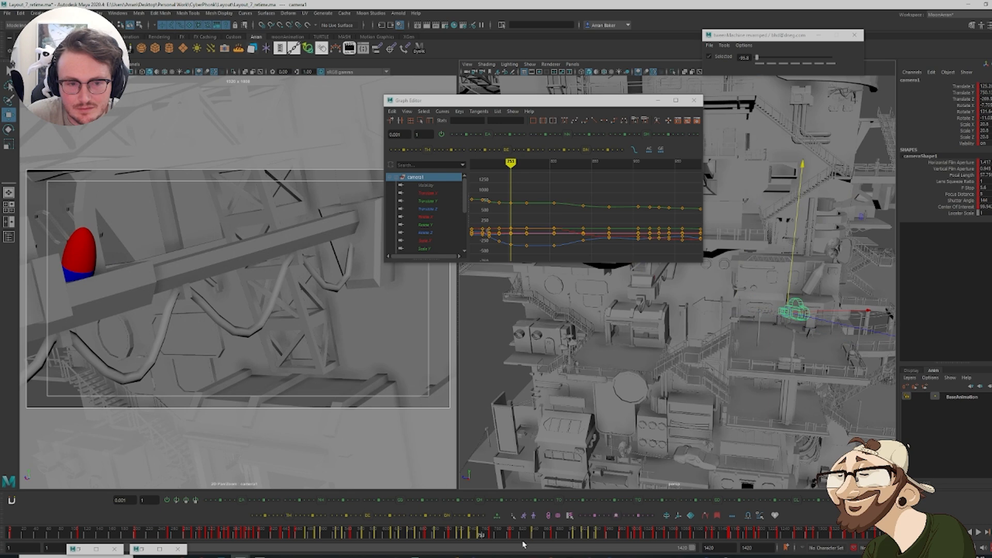
key(3)
drag(470, 535, 533, 547)
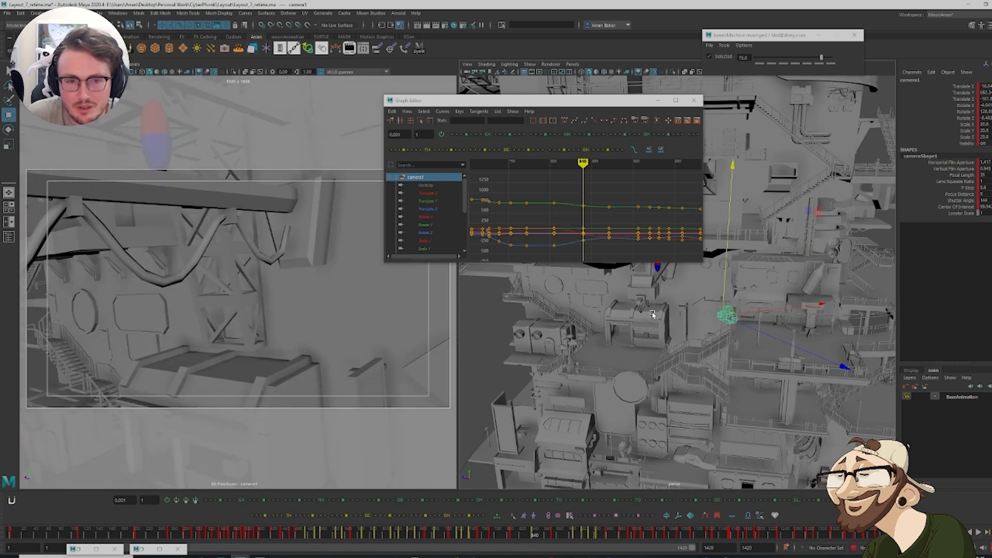
Raise the camera at frame 840 in the scene and scrub the motion leading up to that frame
drag(726, 285, 727, 268)
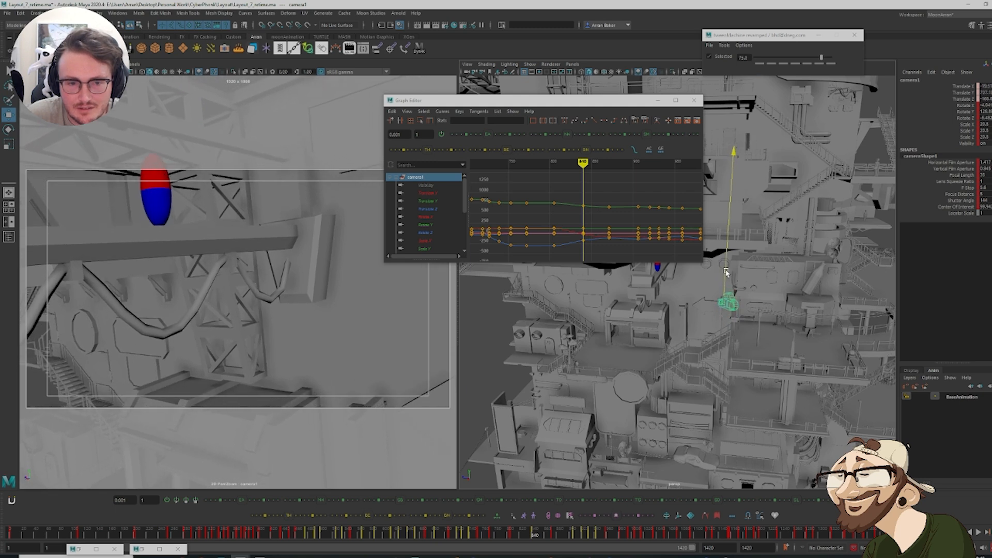
click(506, 536)
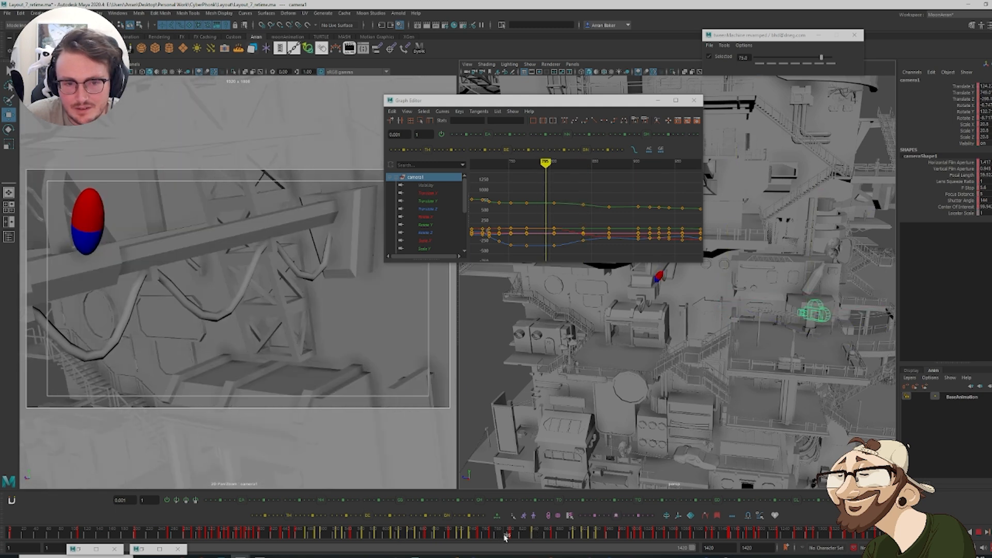
drag(510, 539, 532, 554)
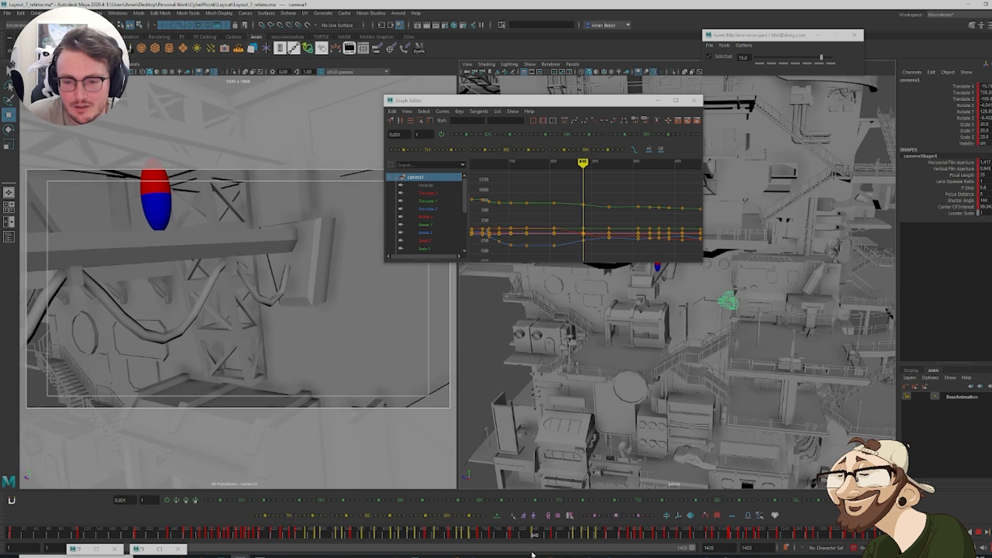
Isolate the camera's Translate Y curve and raise its key at frame 840 to about 723, scrubbing to check the motion
click(431, 201)
drag(567, 219, 592, 197)
key(f)
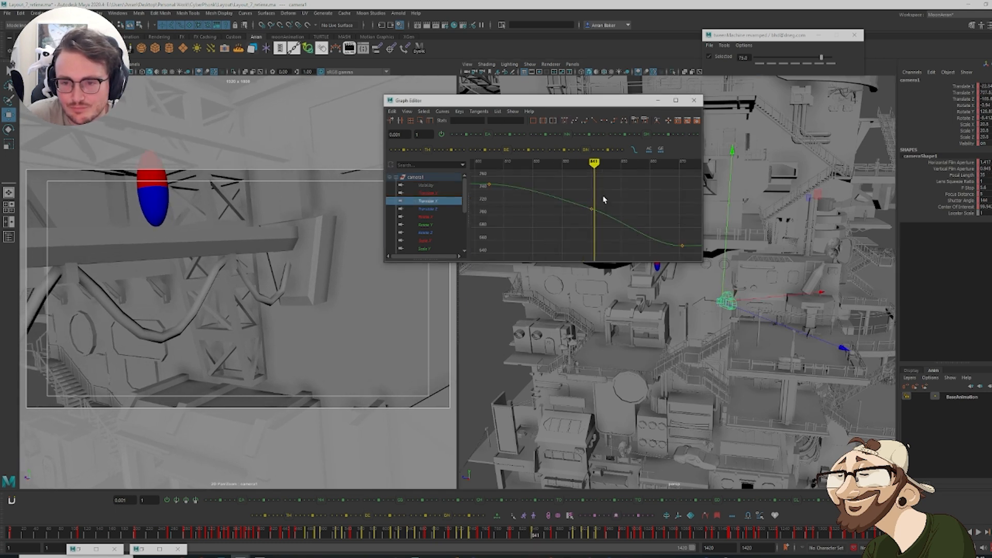
middle_drag(604, 199, 608, 187)
drag(502, 535, 532, 541)
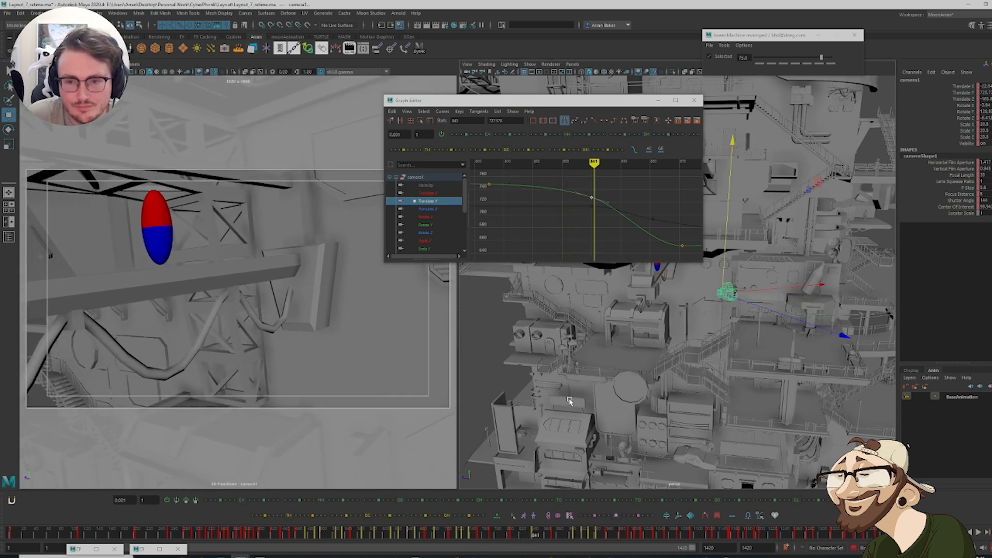
middle_drag(589, 208, 589, 214)
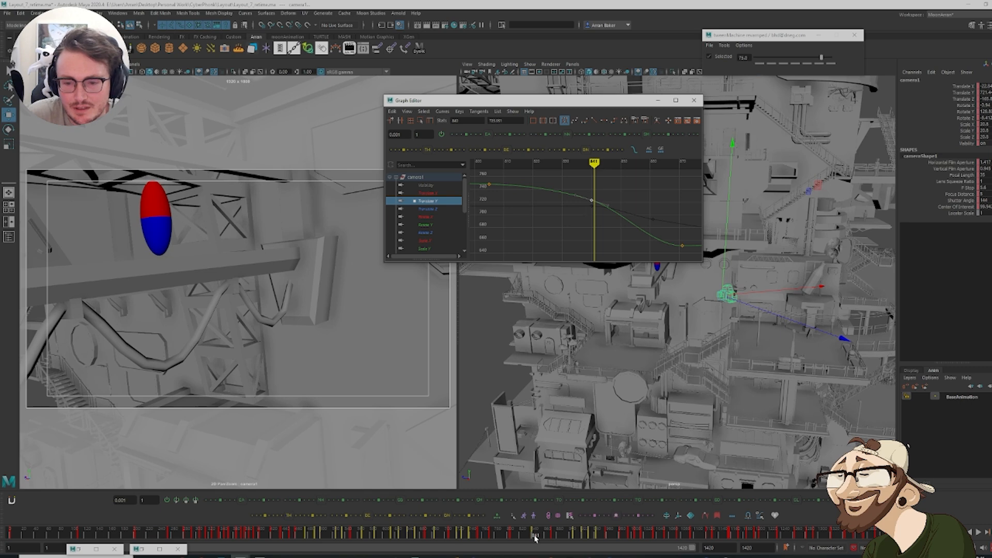
mouse_move(535, 539)
mouse_down()
mouse_move(560, 541)
mouse_move(511, 540)
mouse_move(533, 541)
mouse_up()
Isolate the Translate X and Translate Z curves, blend their keys at frame 840 to bring Translate X to about 14, and scrub the motion
click(440, 208)
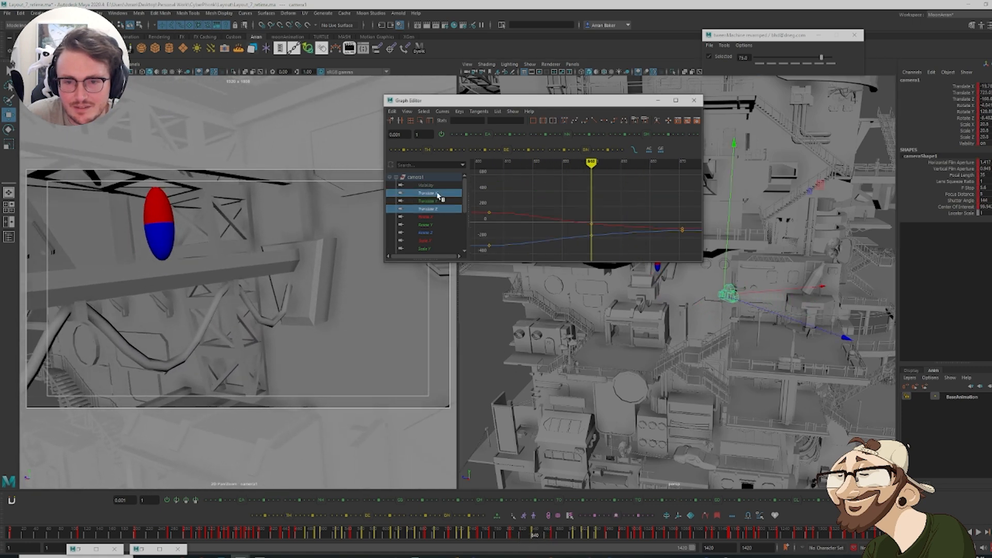
drag(561, 200, 612, 246)
key(period)
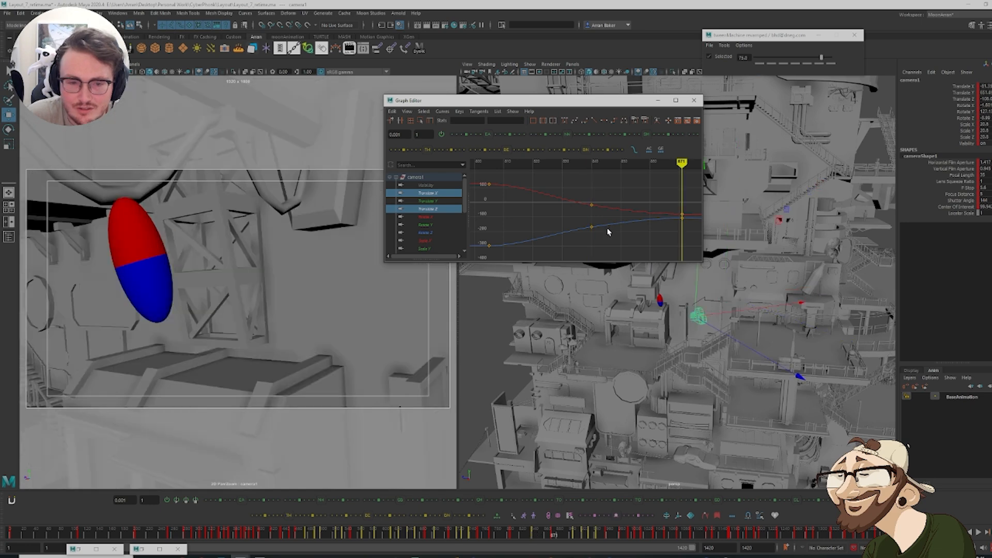
drag(610, 252, 568, 194)
key(comma)
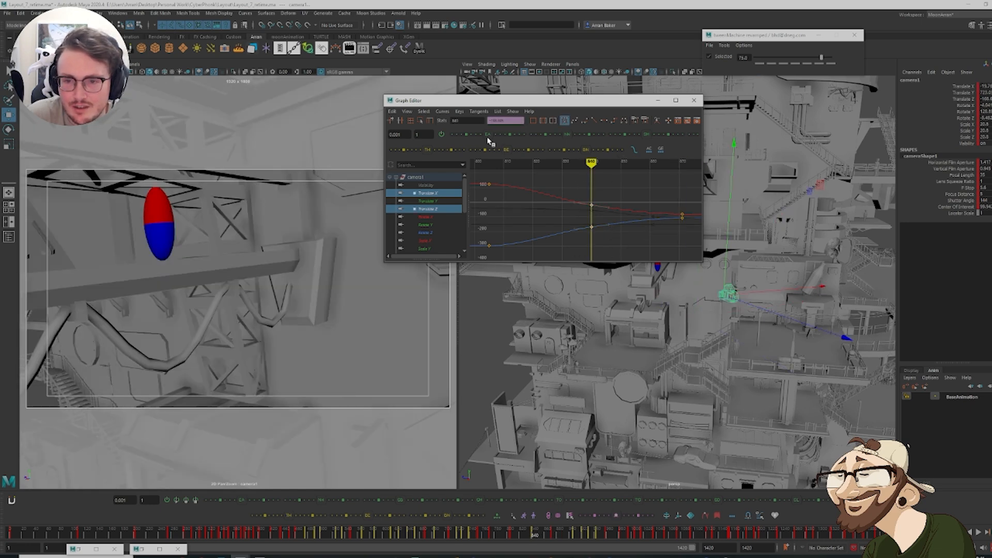
click(486, 133)
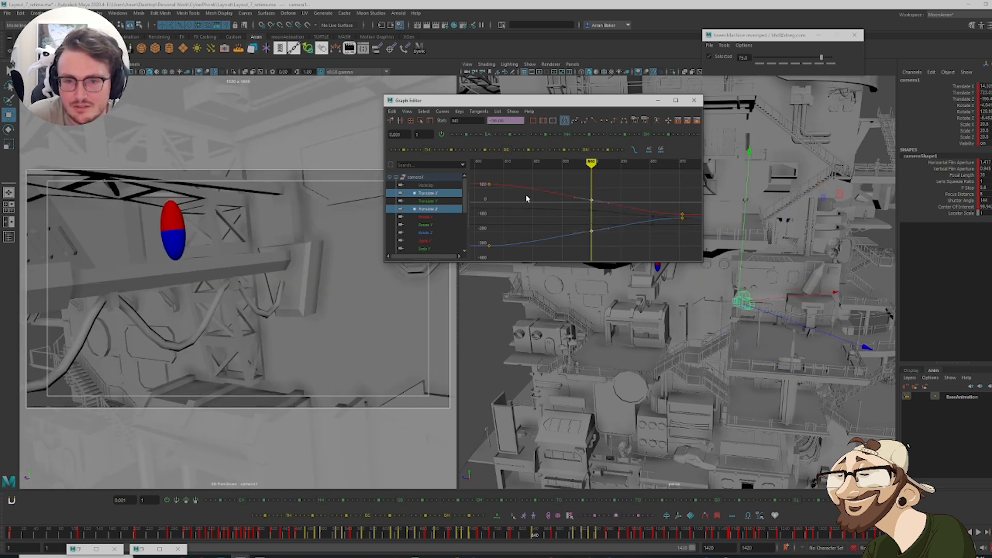
mouse_move(534, 533)
mouse_down()
mouse_move(514, 538)
mouse_move(524, 537)
mouse_up()
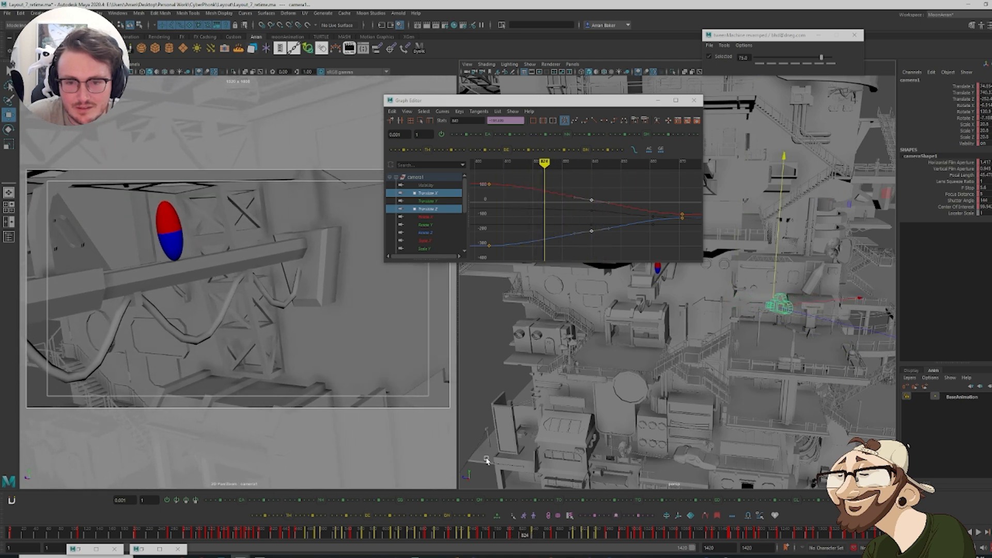
Isolate the camera's Focal Length curve, blend its key at frame 840, and scrub the motion around that frame
scroll(441, 207, down, 3)
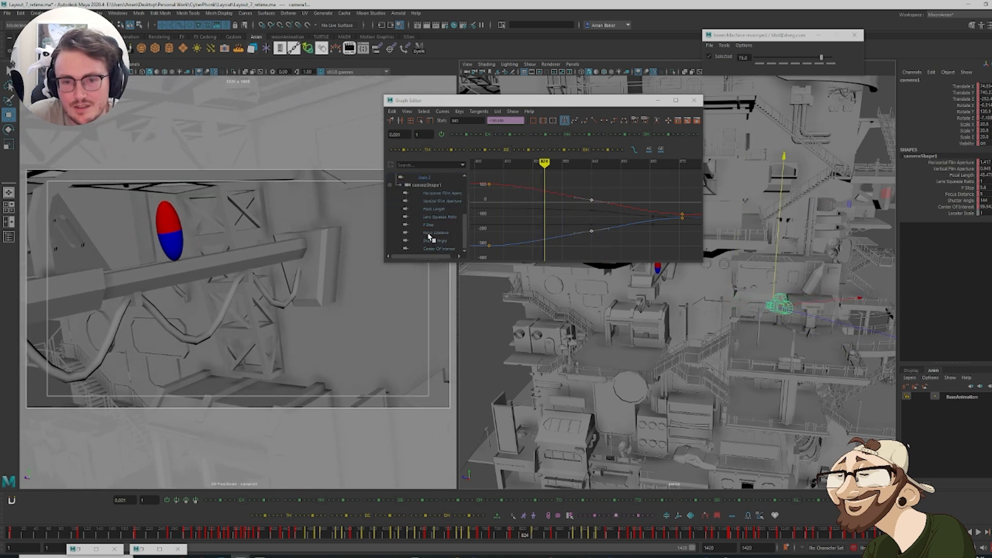
click(450, 209)
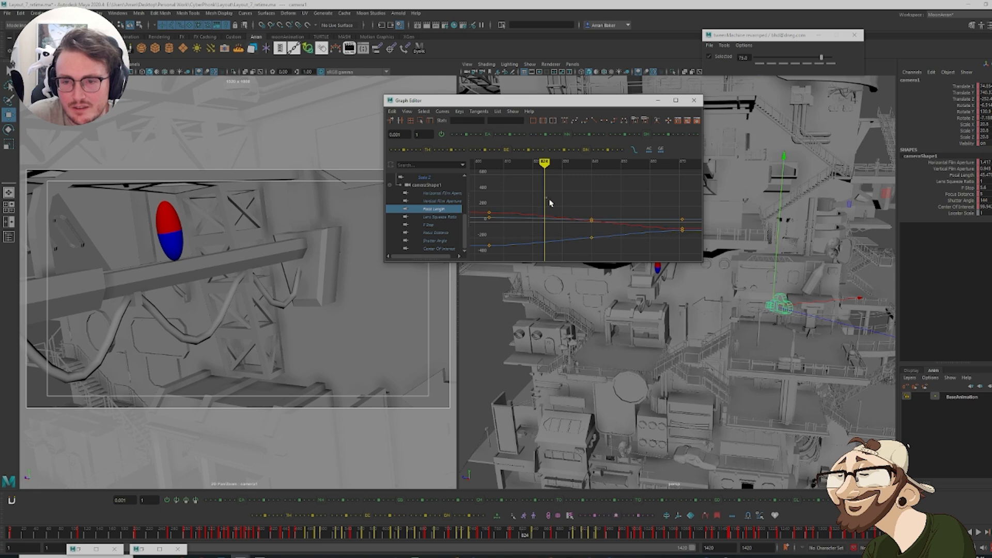
key(comma)
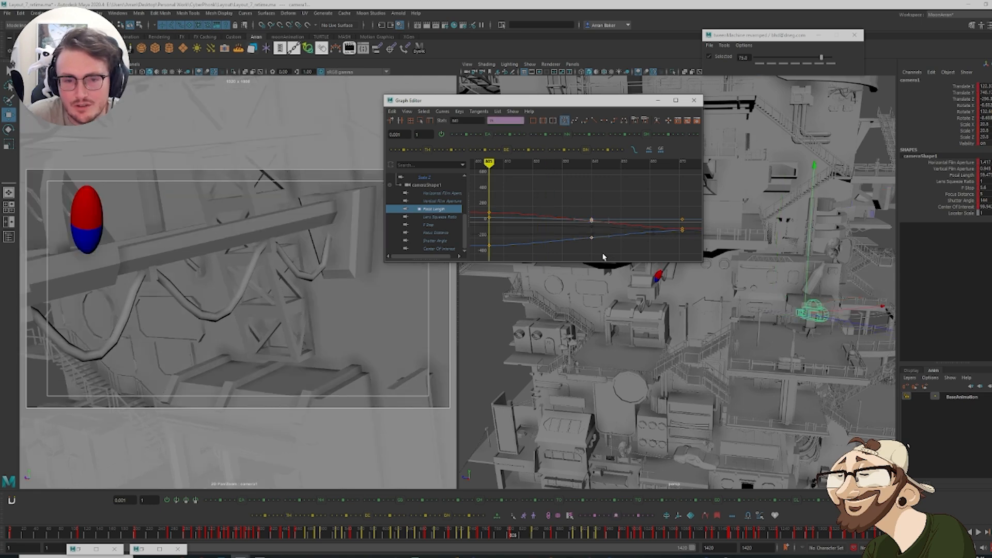
key(period)
click(488, 135)
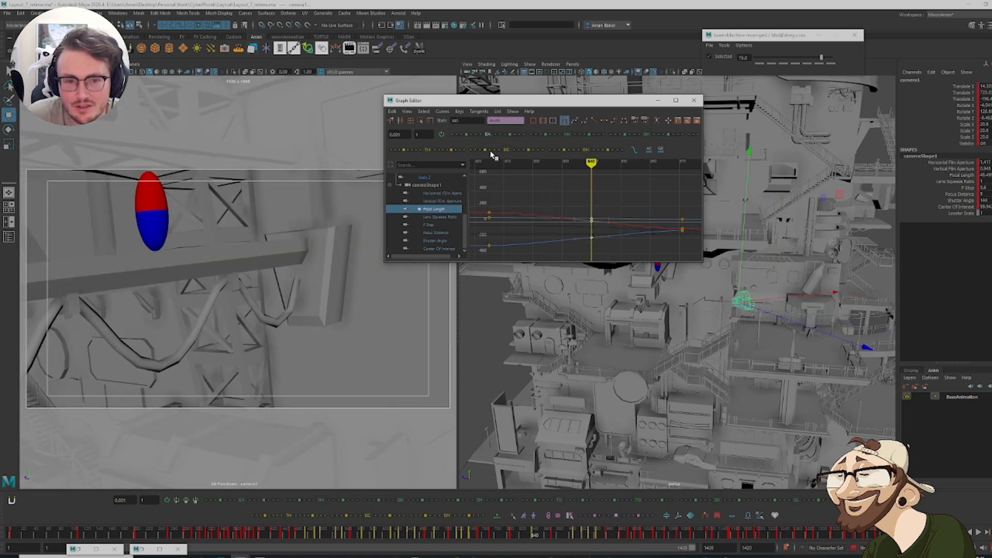
drag(529, 534, 551, 550)
Review the camera's poses key by key from frame 959 back to frame 871
alt+middle_drag(644, 250, 538, 248)
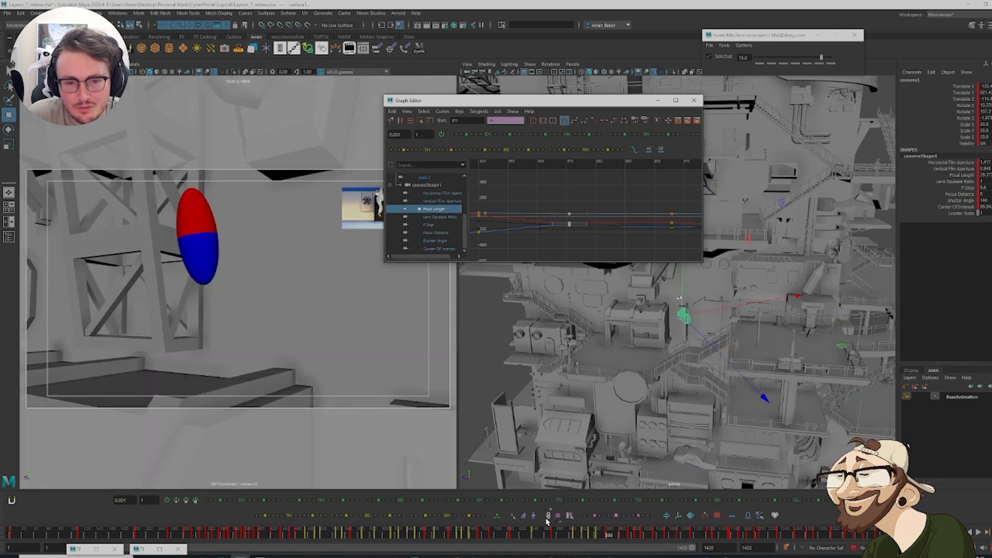
click(622, 204)
scroll(622, 206, down, 4)
alt+middle_drag(622, 207, 594, 199)
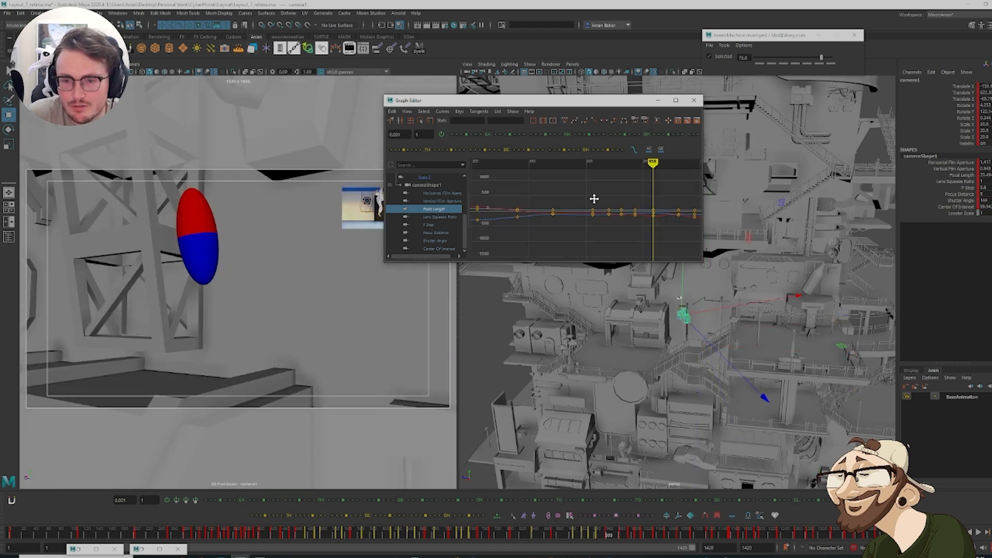
key(comma)
key(comma)
key(comma)
key(comma)
key(comma)
key(comma)
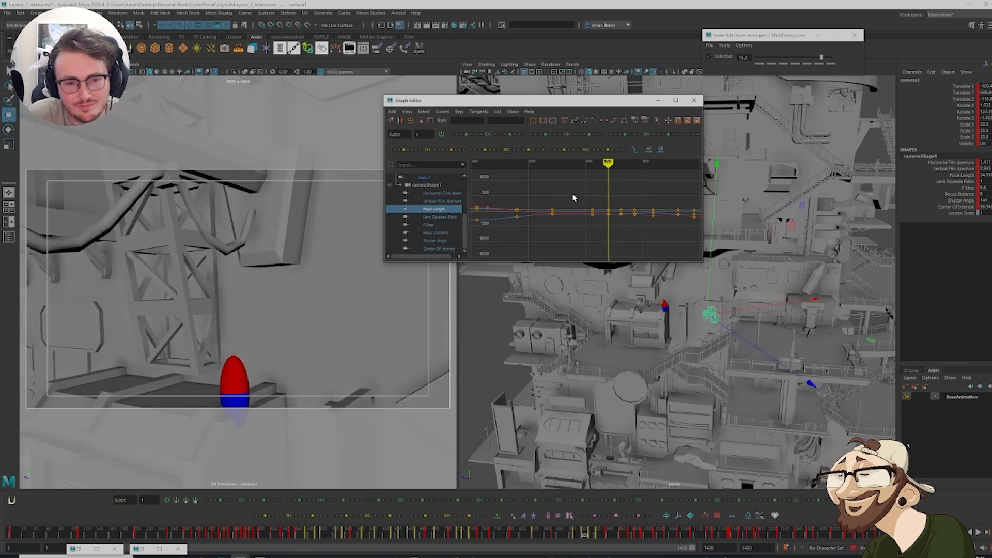
key(period)
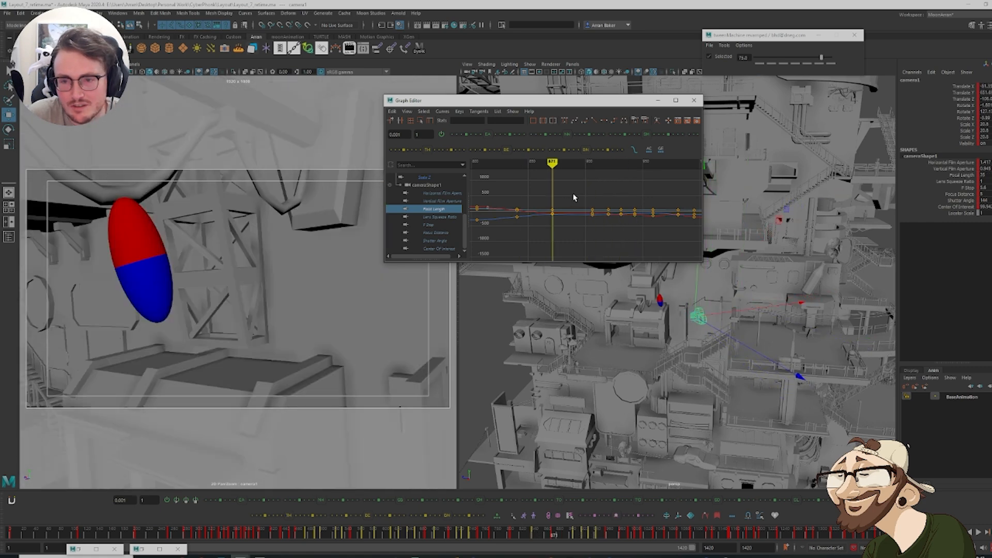
Select the camera's keys from frame 906 to about 943 and compare the keyed poses between frames 959 and 840
drag(644, 243, 644, 242)
key(period)
key(period)
key(period)
key(period)
key(period)
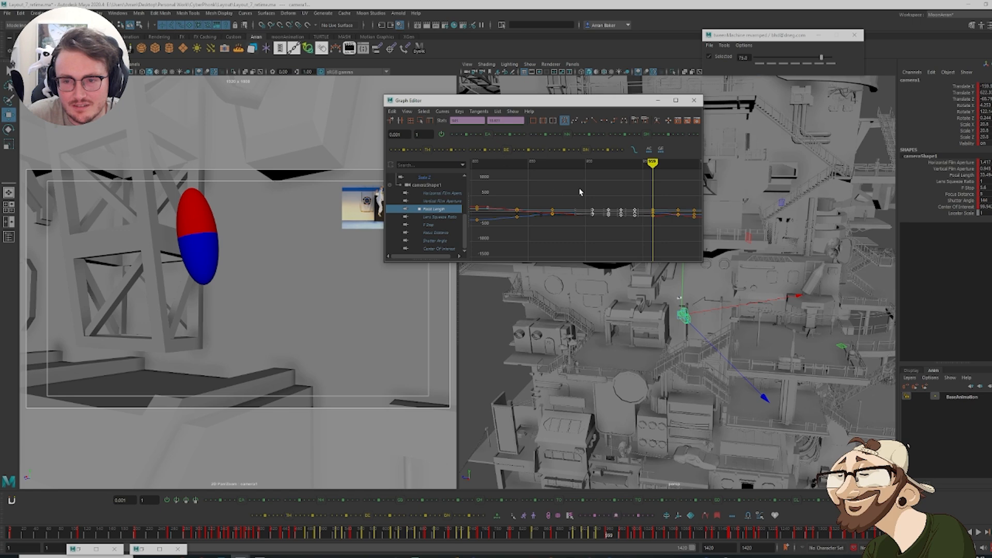
key(comma)
key(comma)
key(comma)
key(comma)
key(comma)
key(comma)
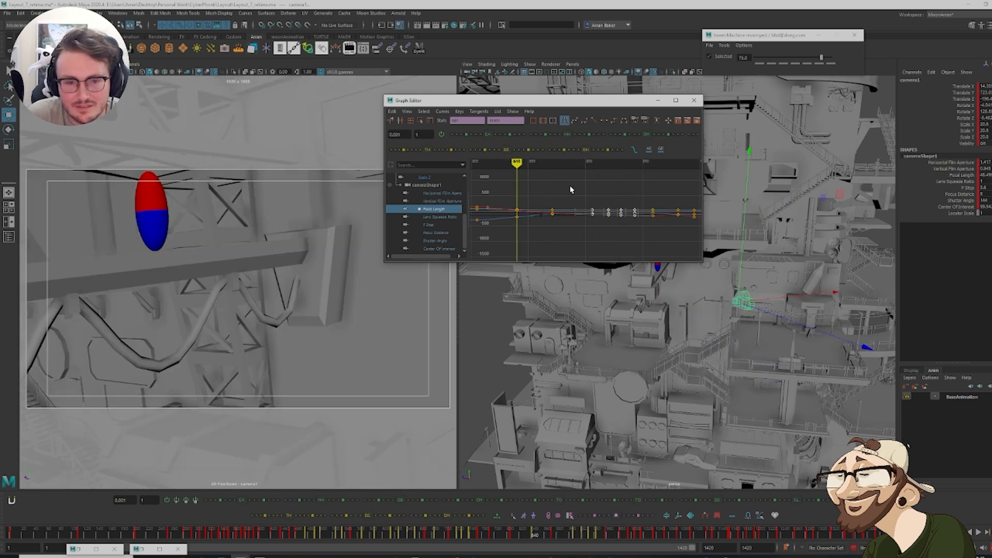
Adjust the camera's position key at frame 871 and scrub the motion through to frame 902
key(period)
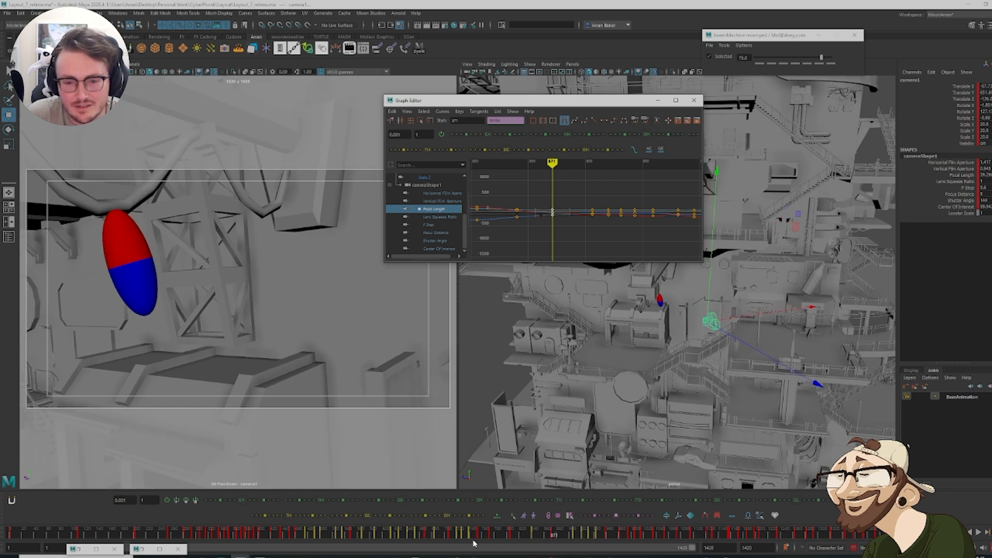
click(502, 536)
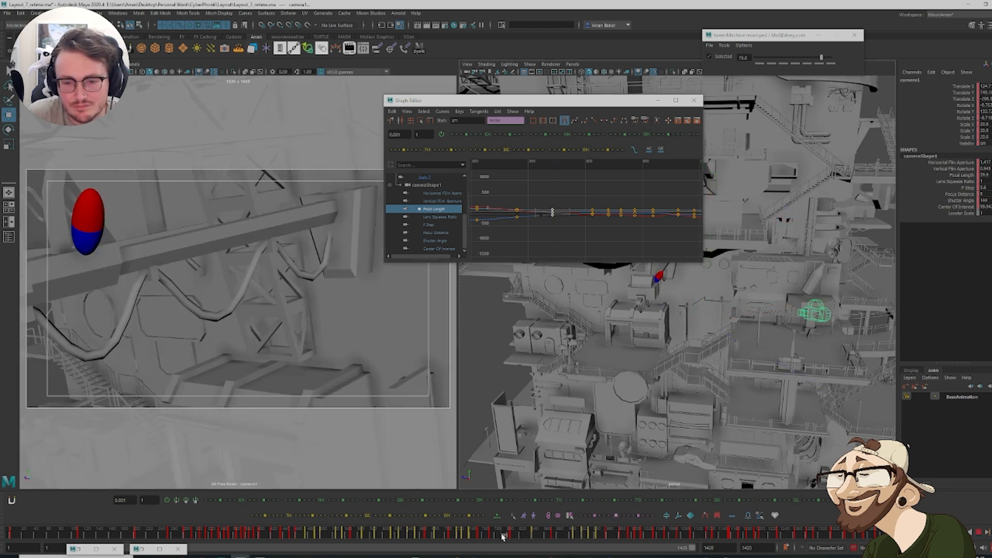
drag(507, 538, 571, 555)
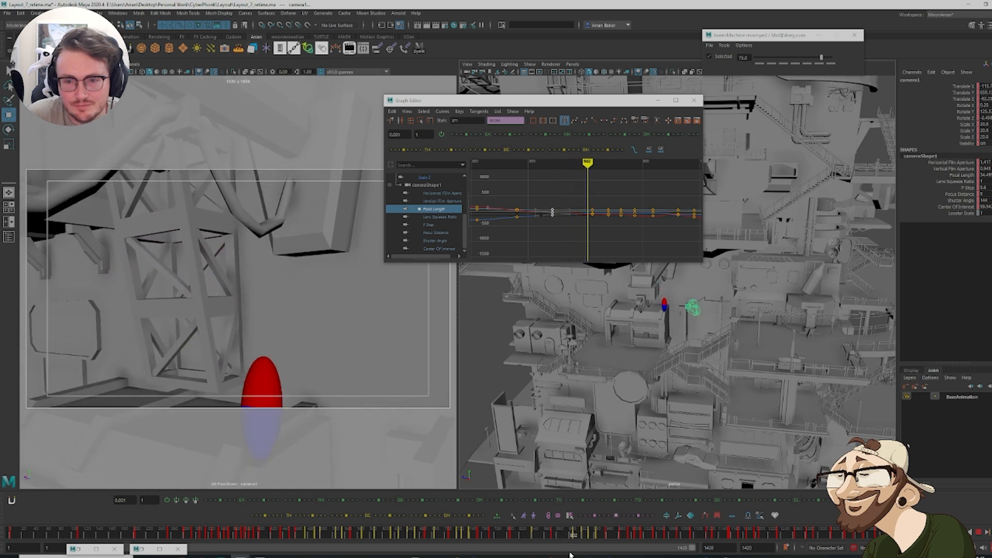
Isolate the camera's Translate Y curve, lower its four keys from frame 906 to about 943 to about 622, and play back the motion
scroll(440, 199, up, 4)
click(439, 201)
drag(537, 187, 615, 239)
key(f)
key(f)
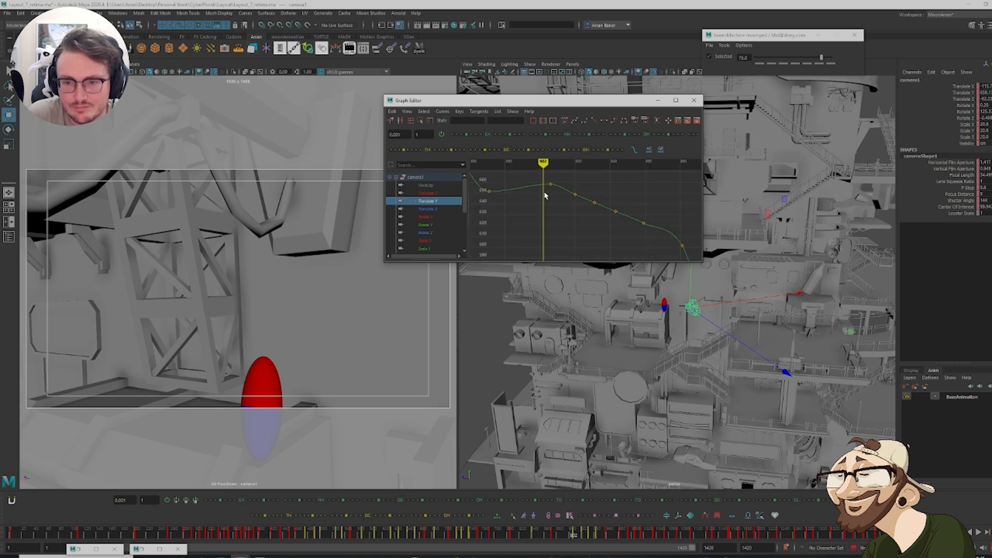
key(period)
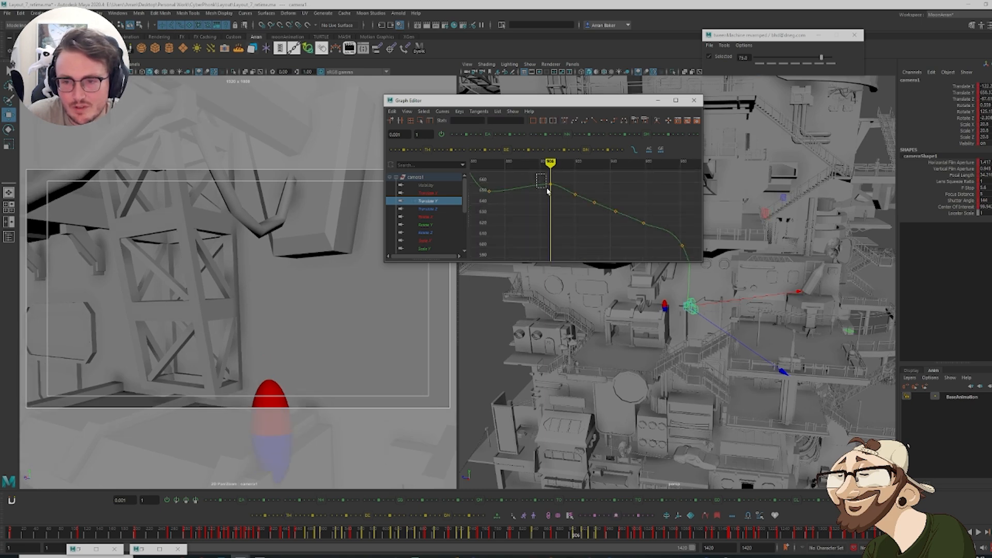
drag(548, 191, 564, 211)
key(alt+v)
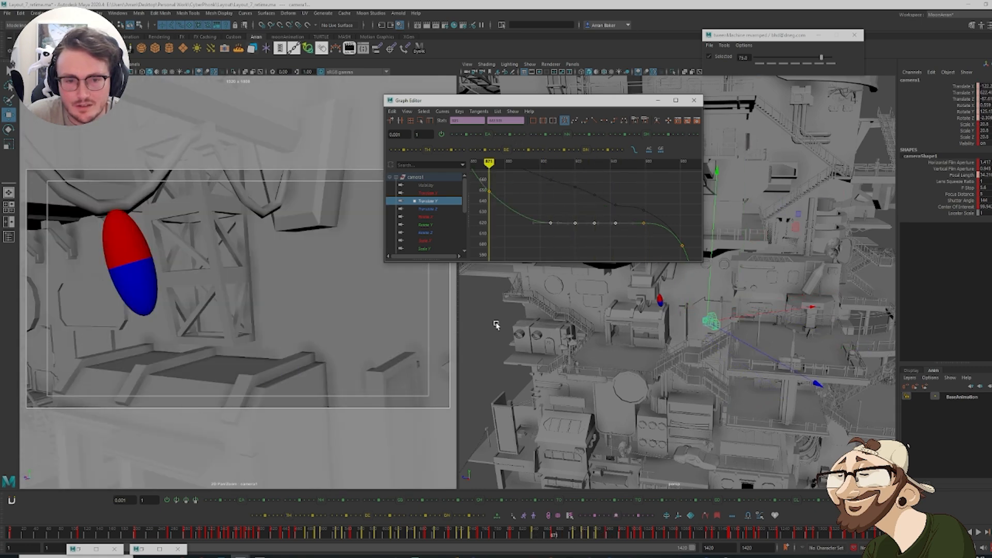
click(495, 535)
drag(506, 539, 616, 557)
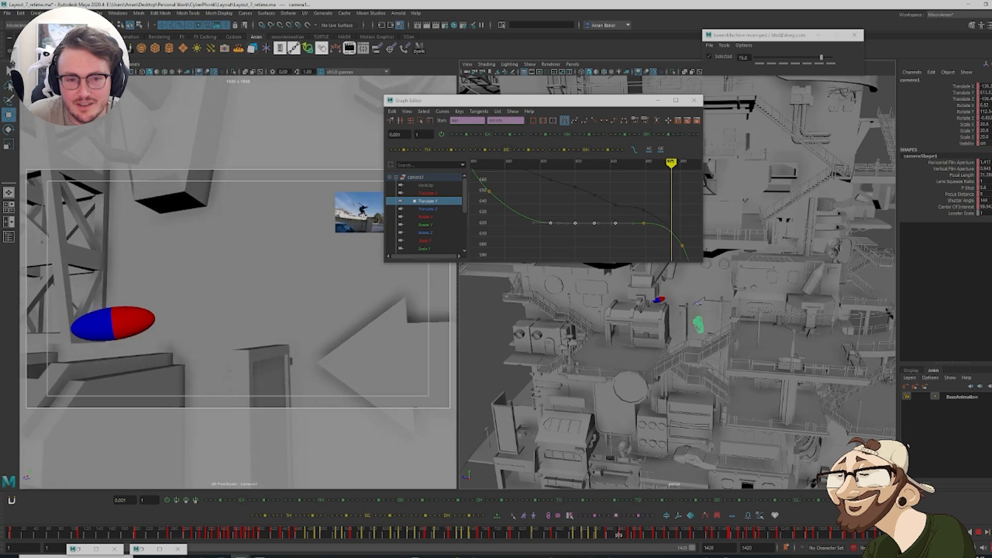
key(alt+v)
Tween the camera's pose at frame 981 toward the previous key, bringing Translate Y to about 614, and check the surrounding motion
click(631, 201)
key(comma)
key(period)
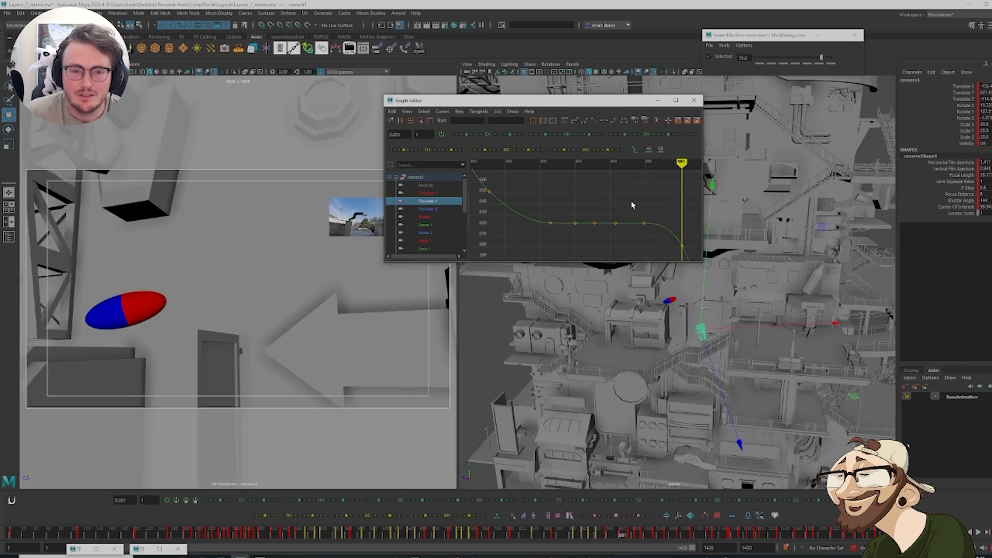
click(612, 534)
key(alt+v)
drag(616, 533, 623, 534)
key(comma)
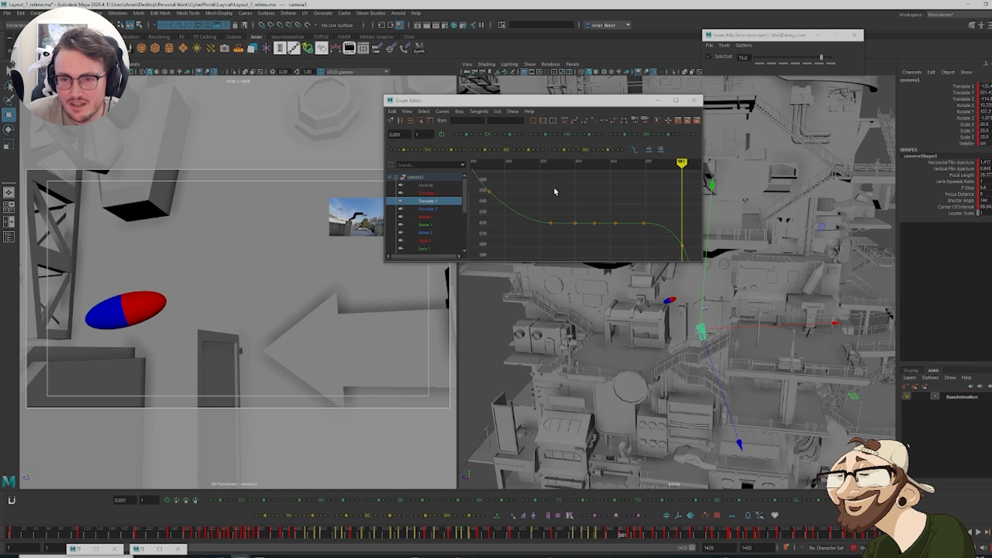
click(577, 150)
click(577, 150)
click(577, 150)
click(577, 150)
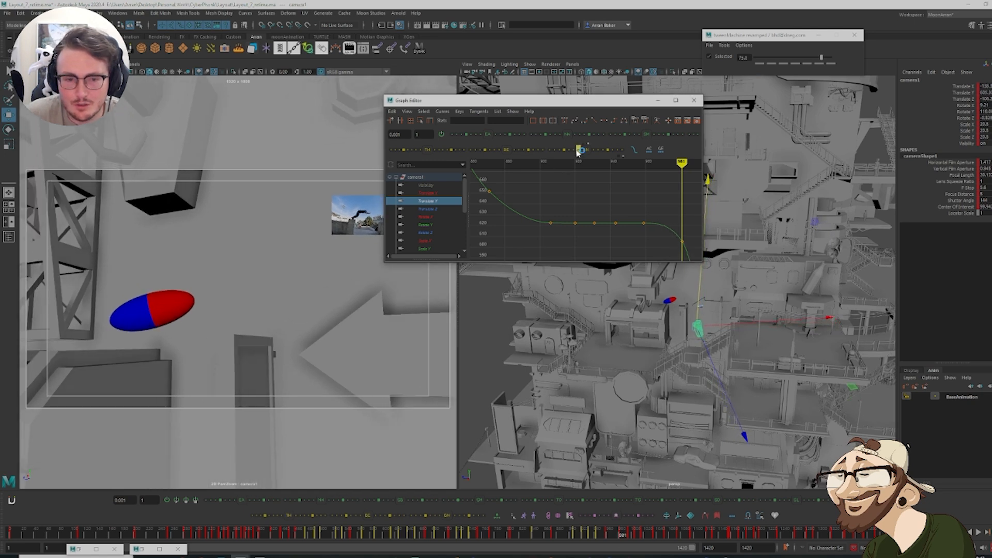
click(576, 150)
click(577, 150)
click(576, 149)
click(576, 150)
click(577, 150)
click(577, 150)
click(577, 150)
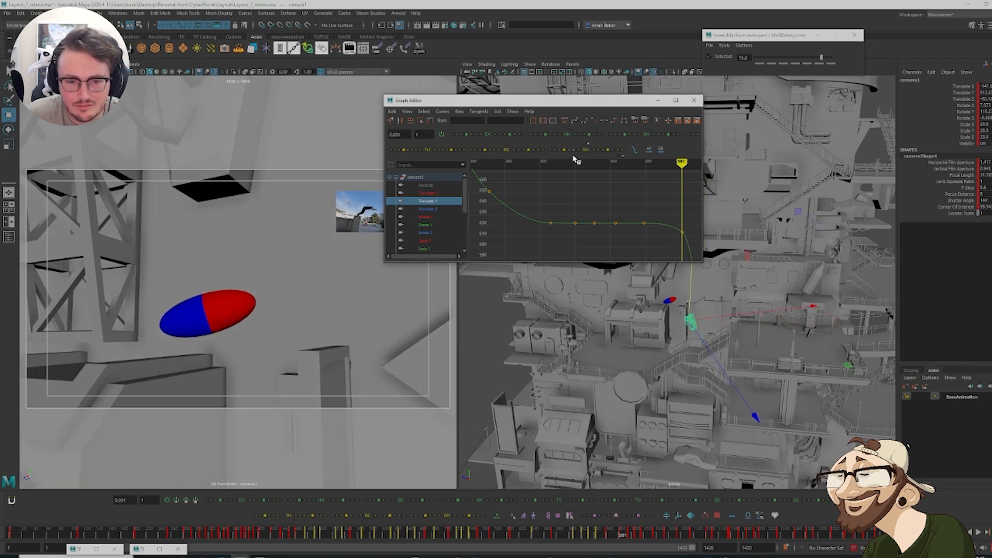
click(576, 150)
click(566, 534)
key(alt+v)
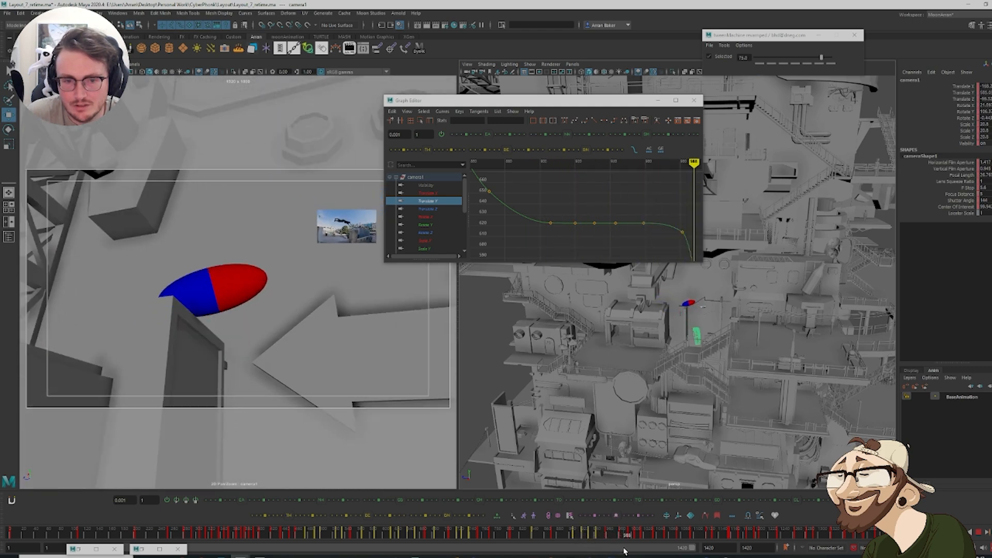
drag(634, 554, 622, 555)
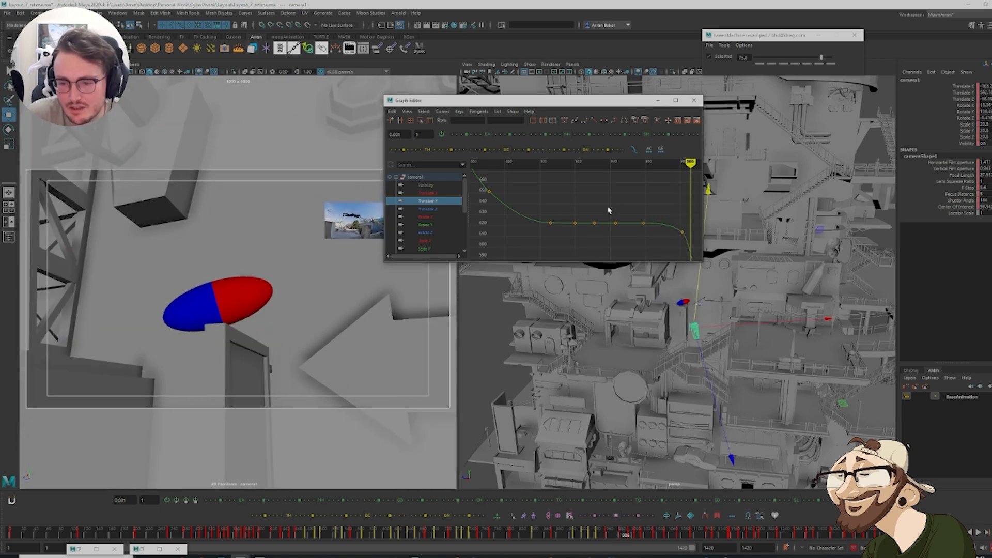
Tween the frame 981 pose further toward the previous key, bringing Translate Y to about 619, and scrub the motion past it
key(comma)
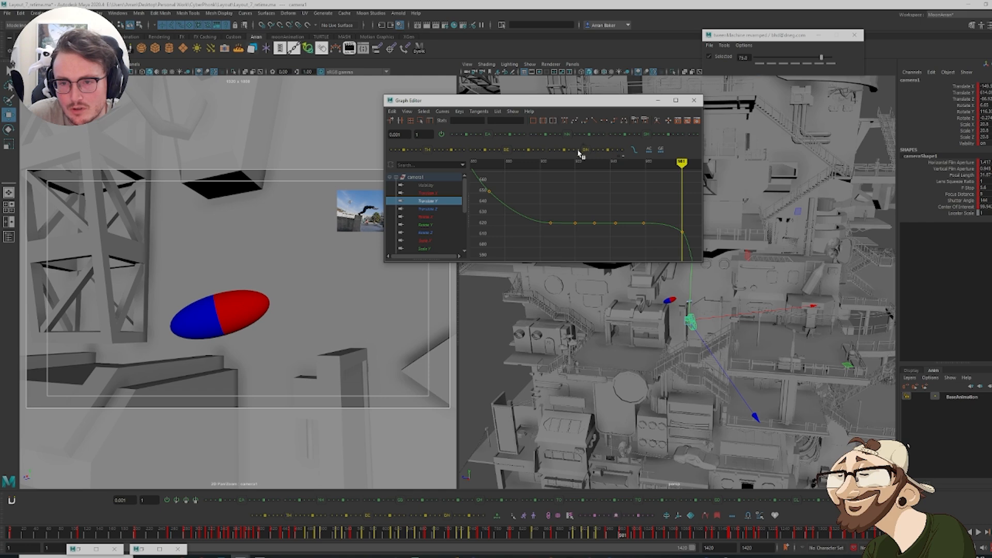
click(575, 150)
click(574, 150)
click(574, 150)
click(574, 150)
click(575, 150)
click(574, 150)
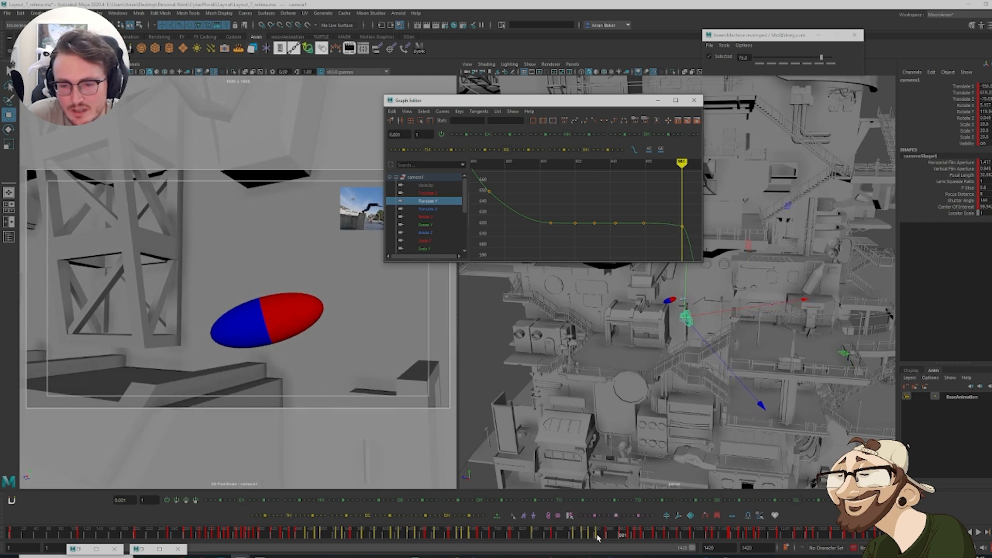
drag(598, 538, 628, 550)
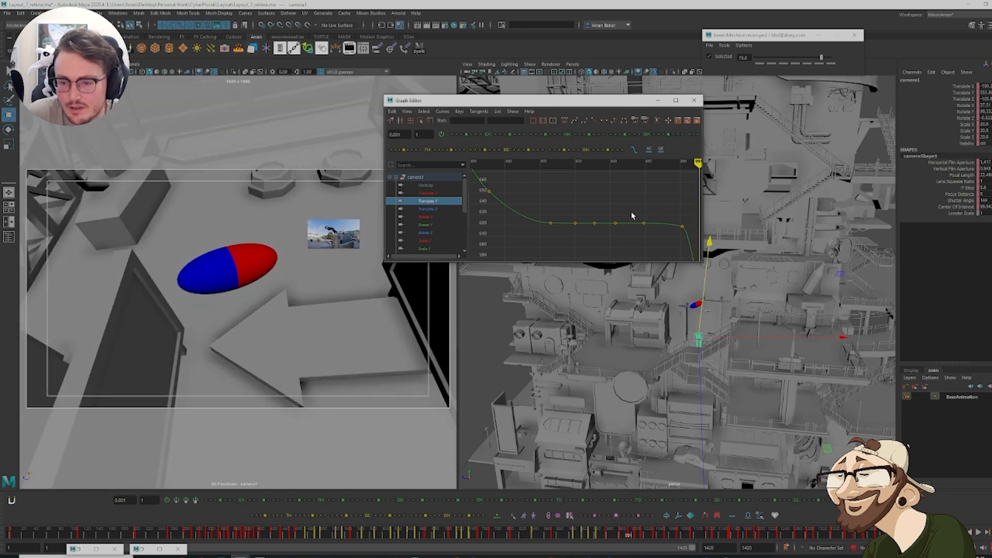
Tween the camera's pose at about frame 995 slightly toward the previous key and scrub the motion ahead to around frame 1060
alt+middle_drag(630, 214, 522, 155)
key(period)
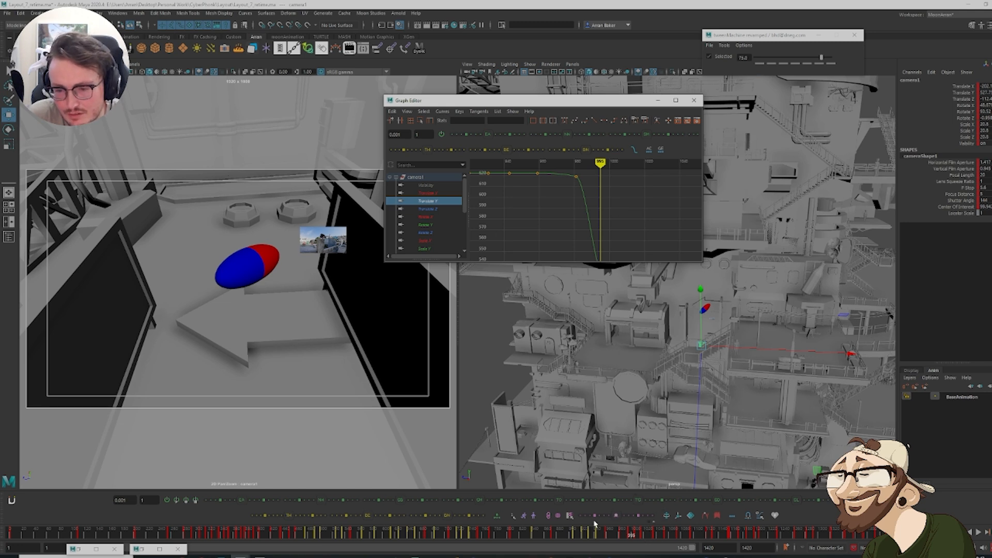
click(578, 151)
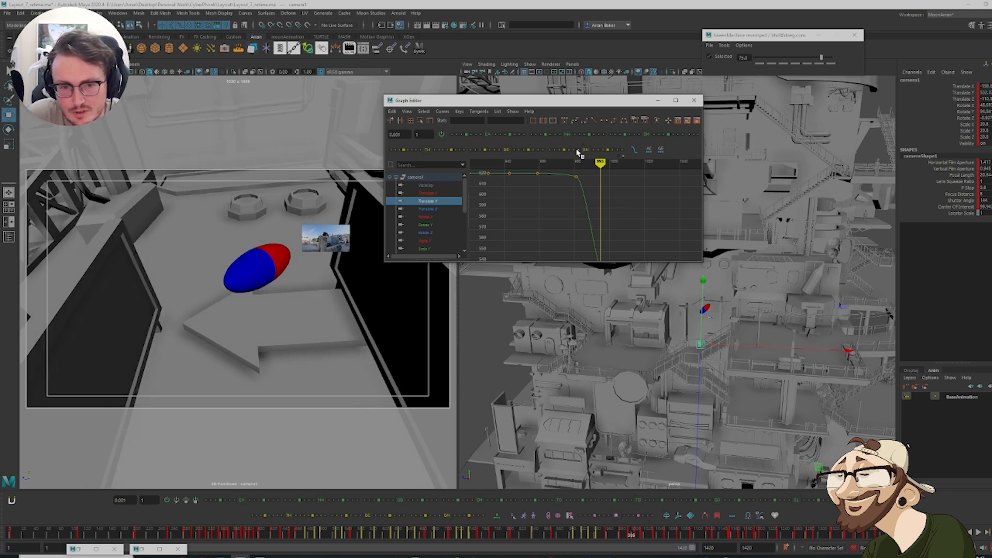
click(577, 151)
click(578, 151)
mouse_move(597, 537)
mouse_down()
mouse_move(633, 555)
mouse_move(625, 555)
mouse_move(690, 555)
mouse_move(686, 534)
mouse_move(652, 535)
mouse_move(666, 535)
mouse_up()
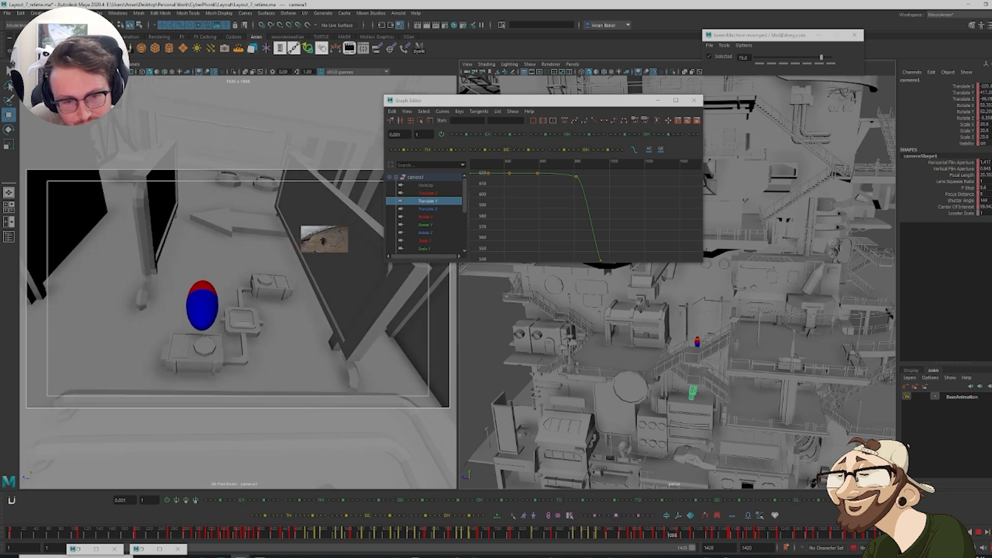
key(alt+v)
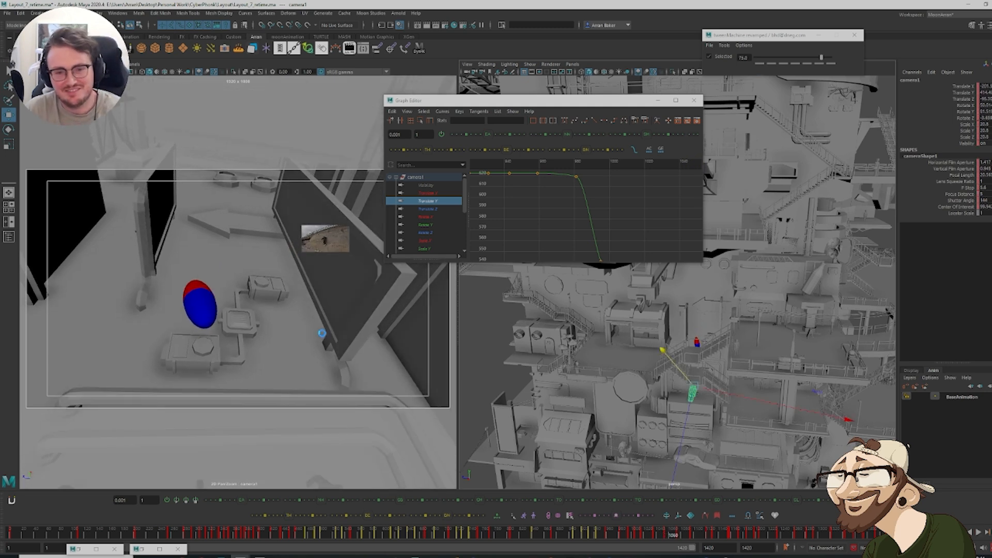
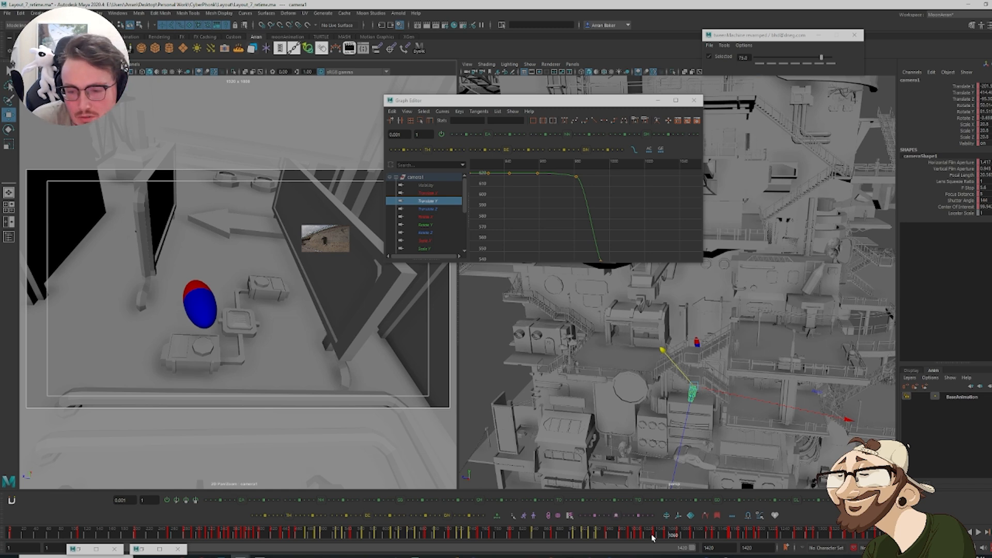
drag(652, 538, 667, 545)
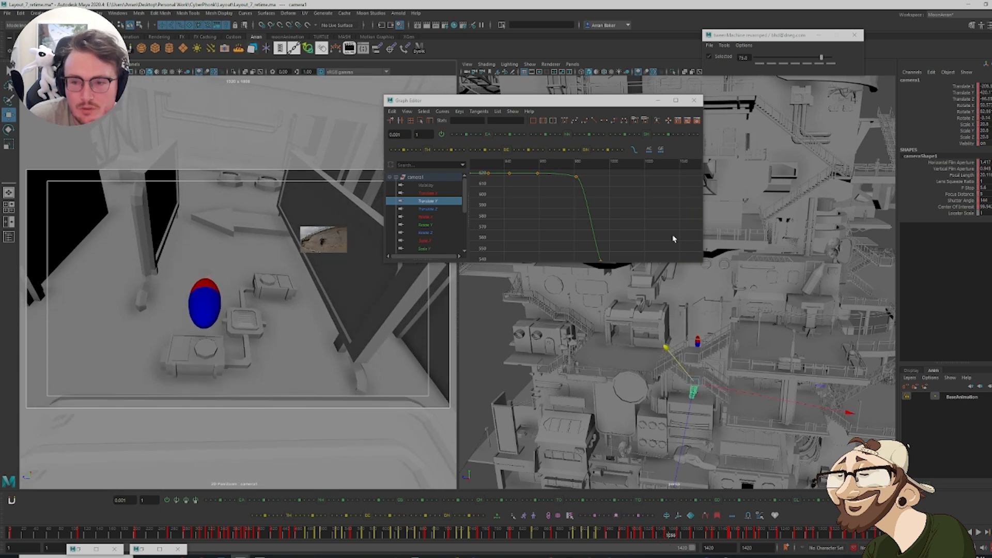
Inspect the camera's motion up to about frame 1076 from a side view of the scene, and bring the Graph Editor back
click(657, 101)
key(f)
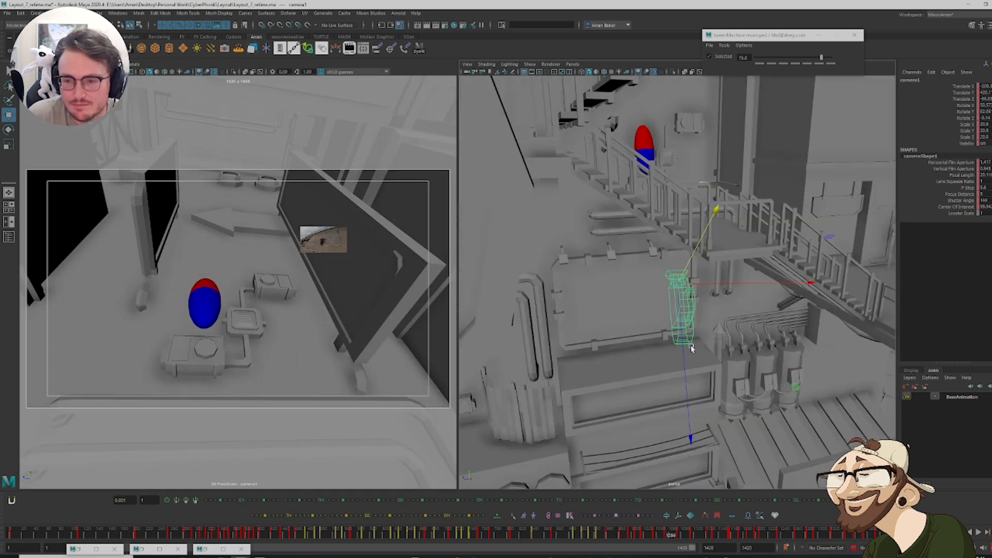
alt+drag(710, 313, 651, 479)
mouse_move(655, 533)
mouse_down()
mouse_move(721, 555)
mouse_move(665, 556)
mouse_move(683, 555)
mouse_up()
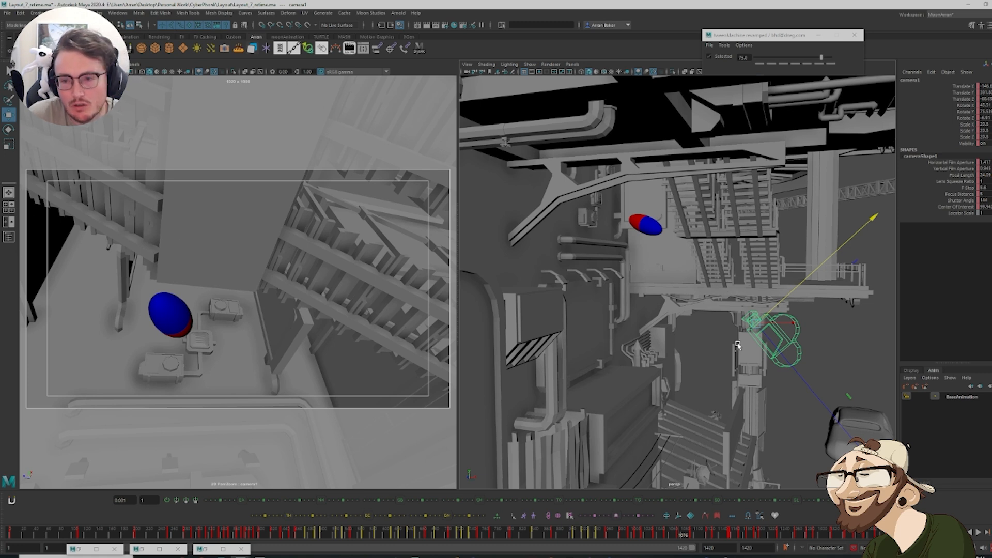
key(alt+g)
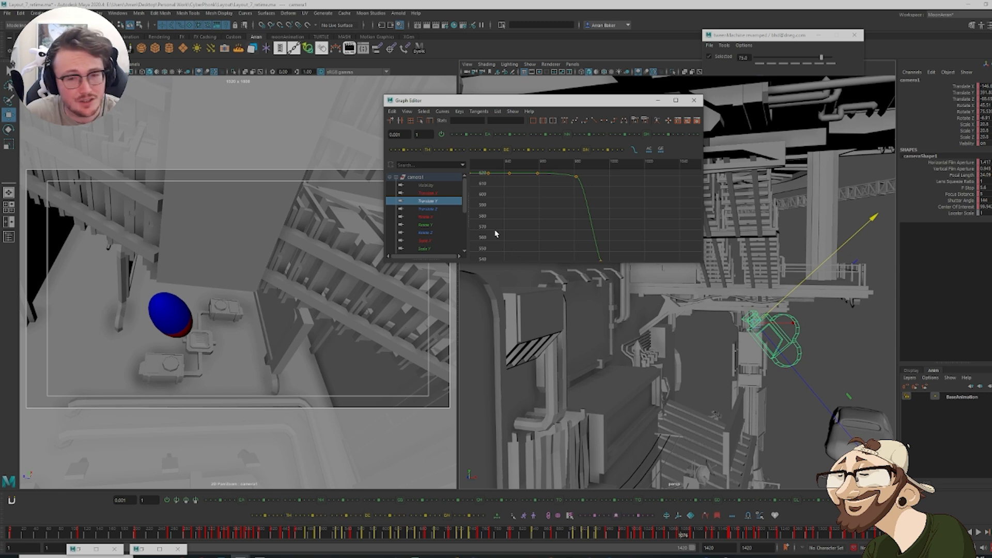
Examine the camera's Translate Y curve and step through its keys around frames 1053 to 1095
click(444, 201)
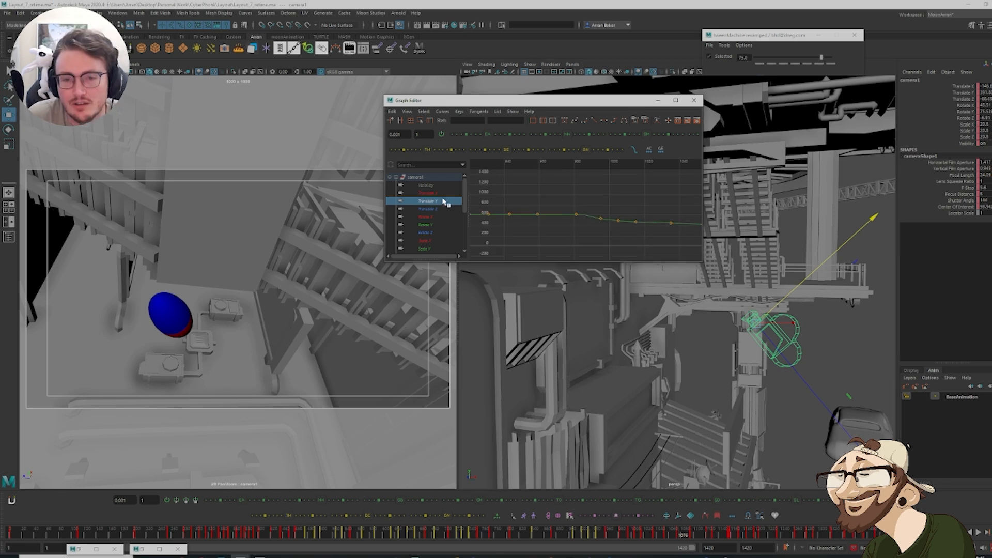
key(f)
drag(620, 232, 646, 214)
key(f)
click(536, 234)
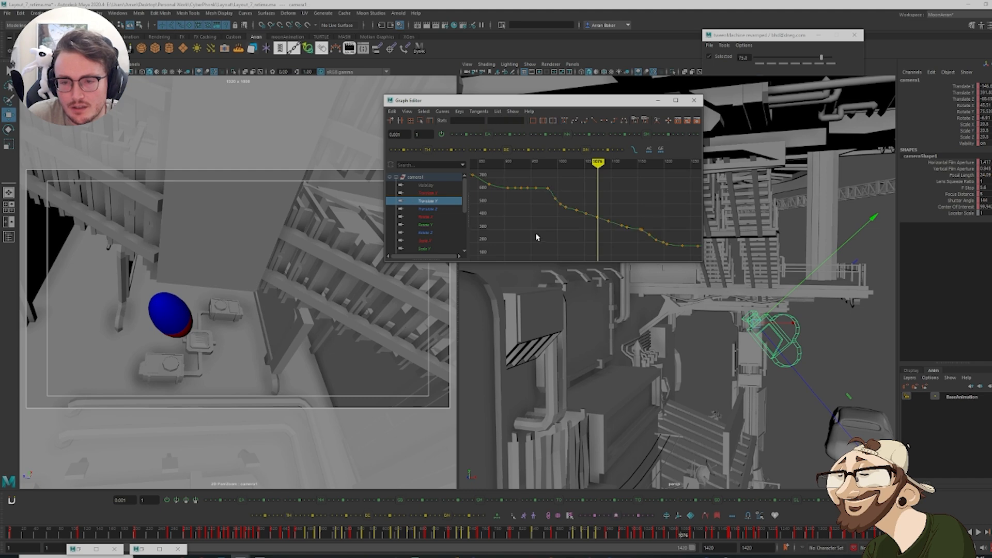
drag(535, 234, 634, 194)
key(f)
click(614, 208)
key(comma)
key(comma)
key(comma)
key(comma)
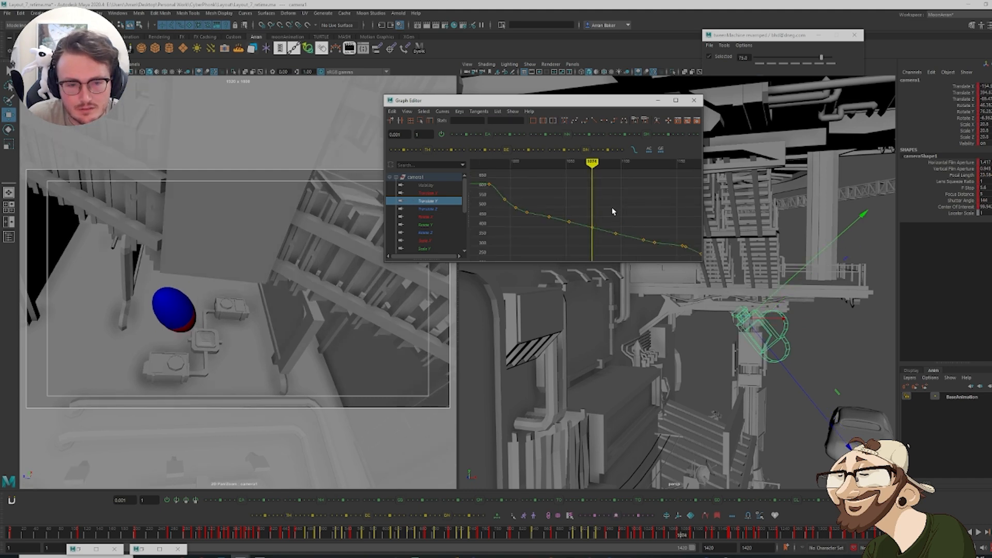
key(period)
key(period)
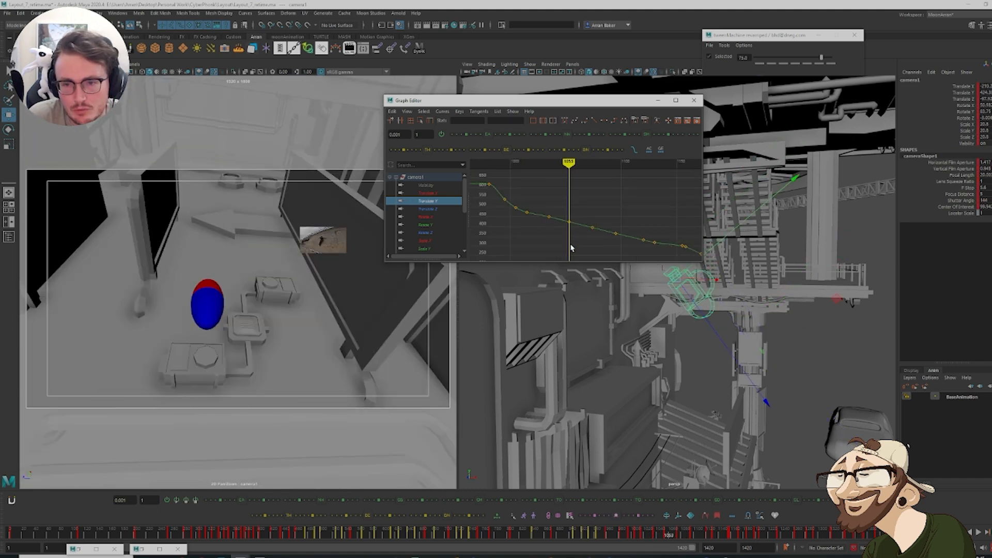
Select the camera's Translate Y keys from about frame 1074 to 1120 and lower them slightly for a smoother descent
drag(572, 242, 655, 214)
key(f)
click(605, 210)
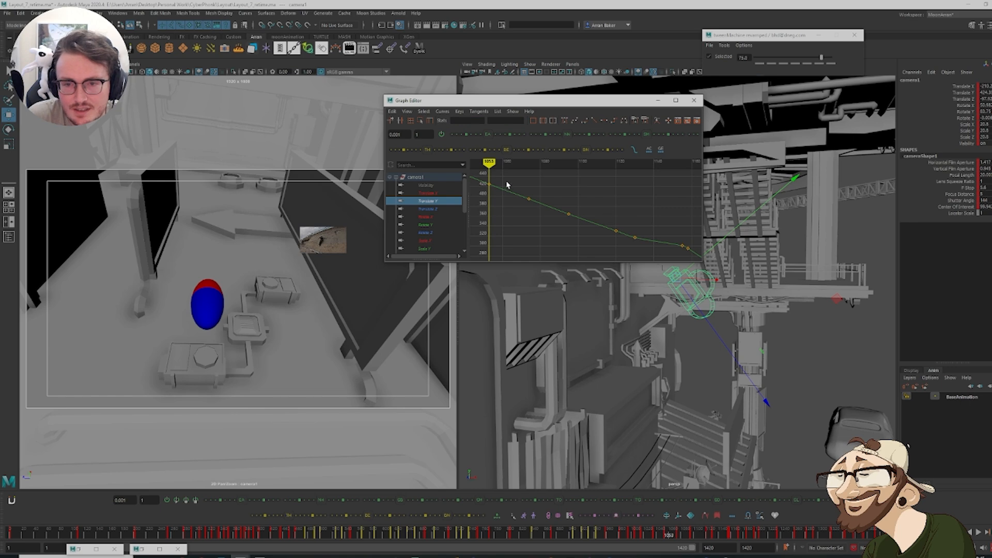
key(period)
key(period)
key(period)
key(period)
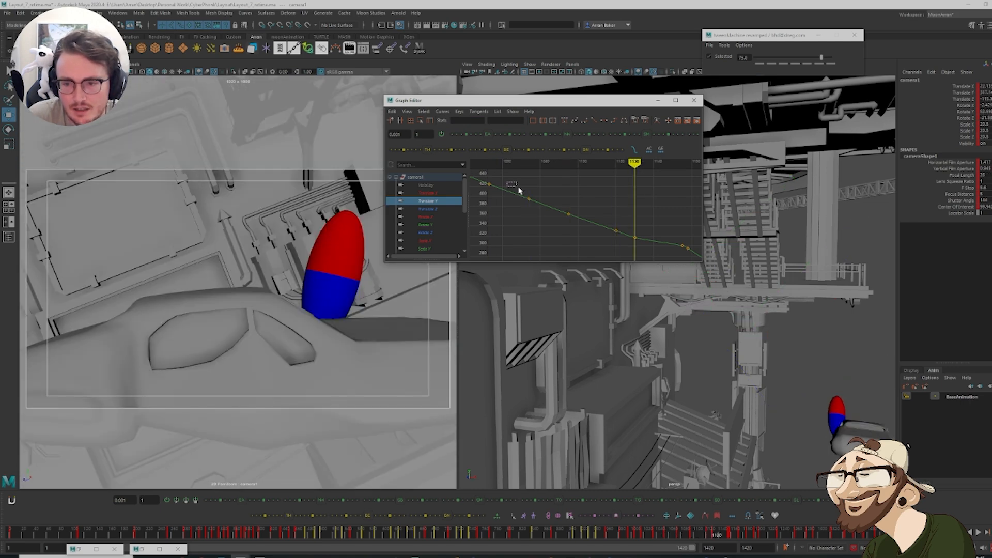
drag(519, 189, 621, 245)
key(comma)
key(comma)
click(496, 135)
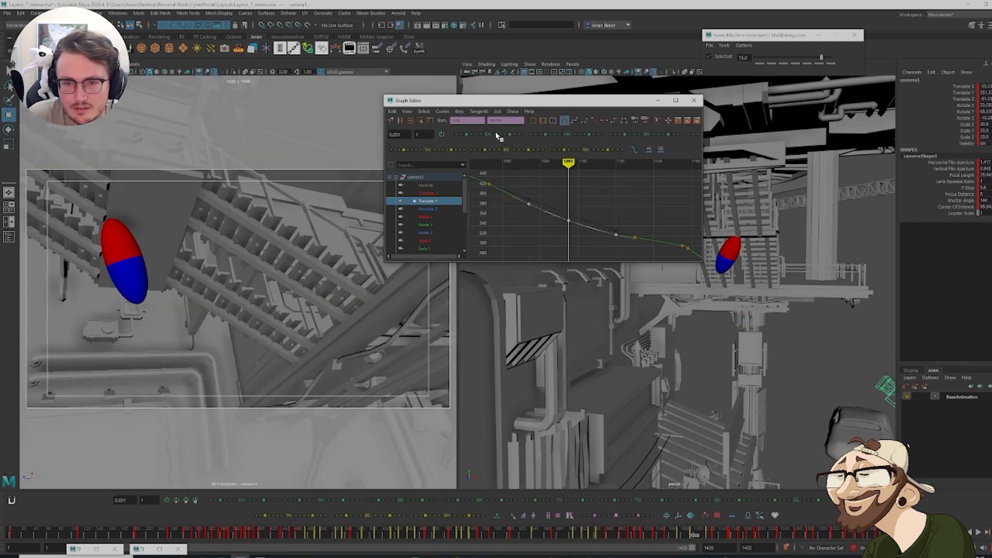
Check the poses around the selected Translate Y keys and lower them further, to about 327 at frame 1095
key(comma)
key(comma)
key(period)
key(period)
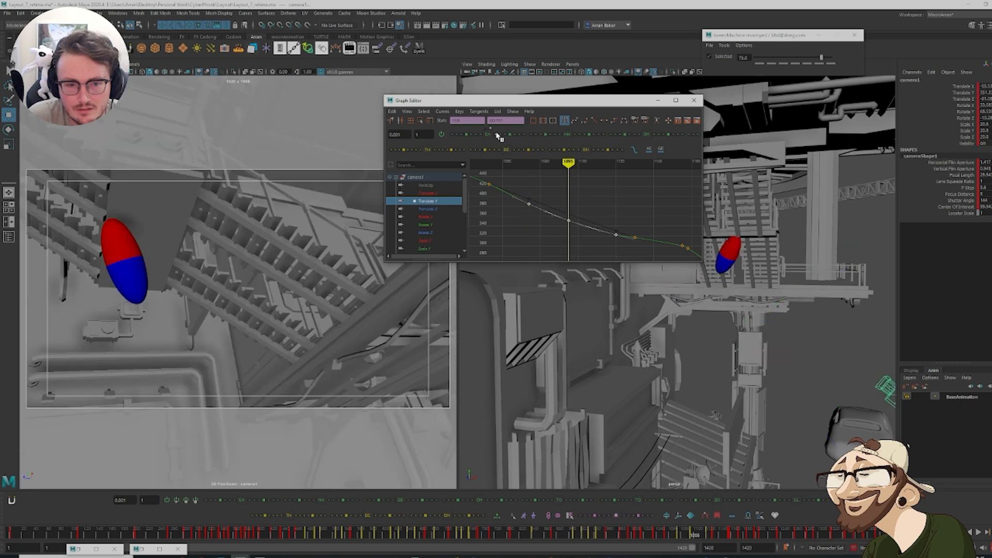
click(515, 151)
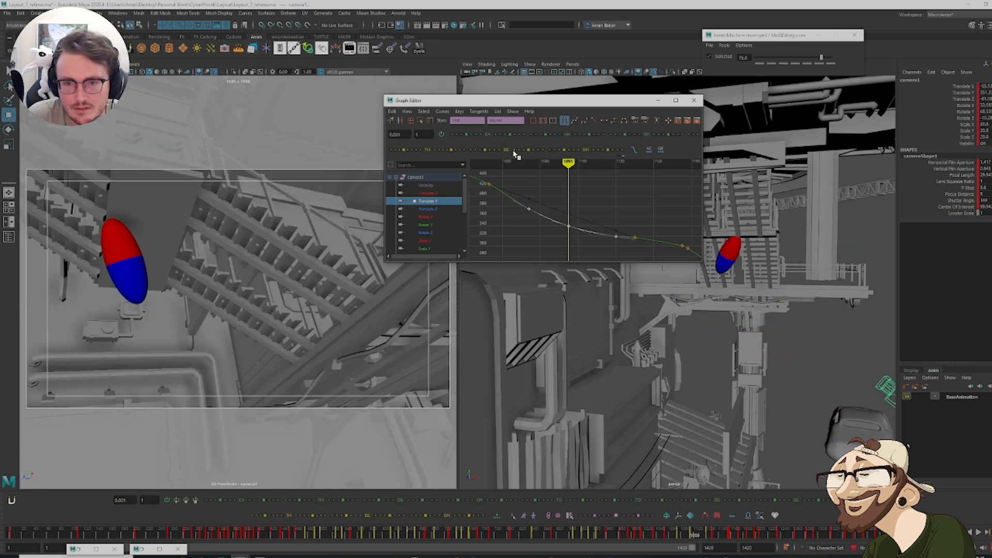
click(515, 150)
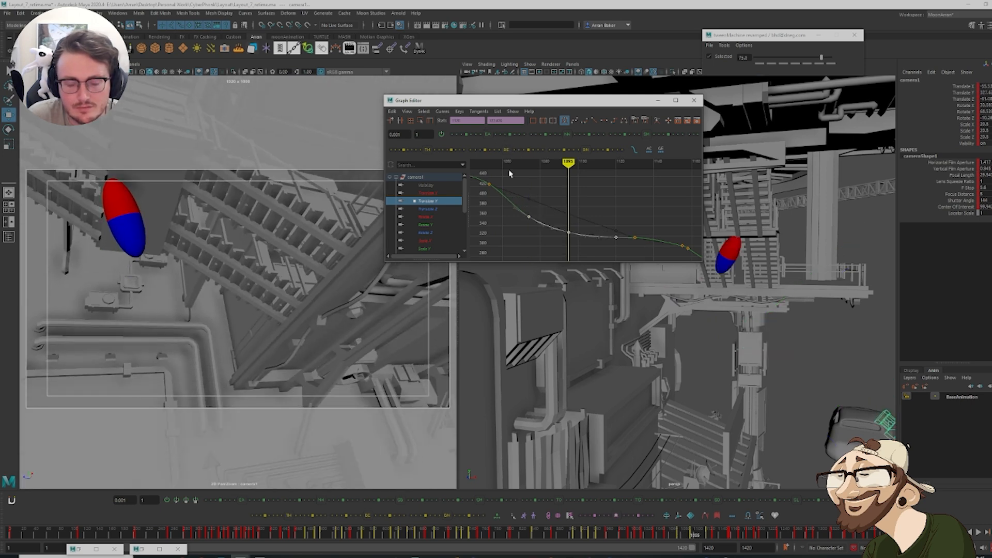
Compare the poses around frame 1074 and nudge the camera's Rotate Y key there to about 75.6
key(comma)
key(comma)
key(period)
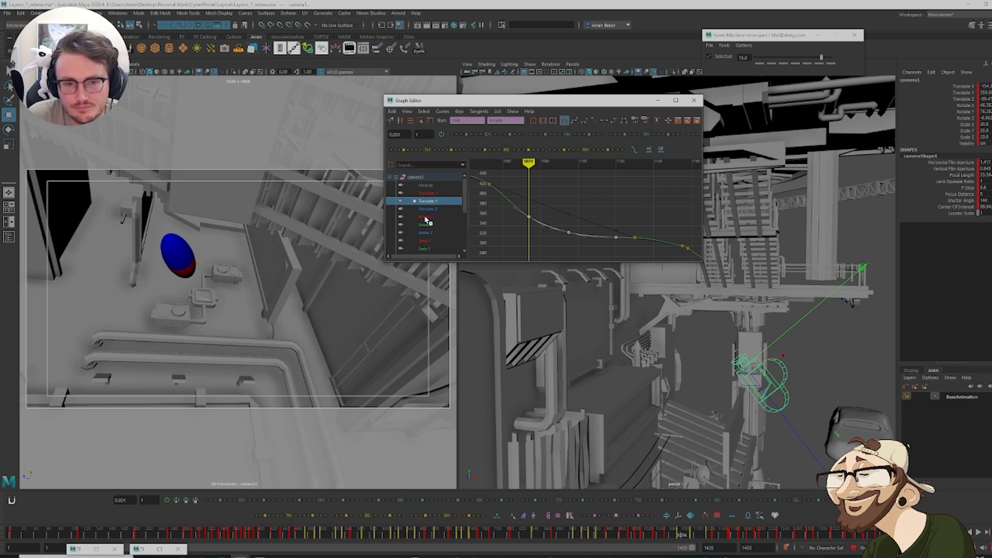
key(comma)
key(period)
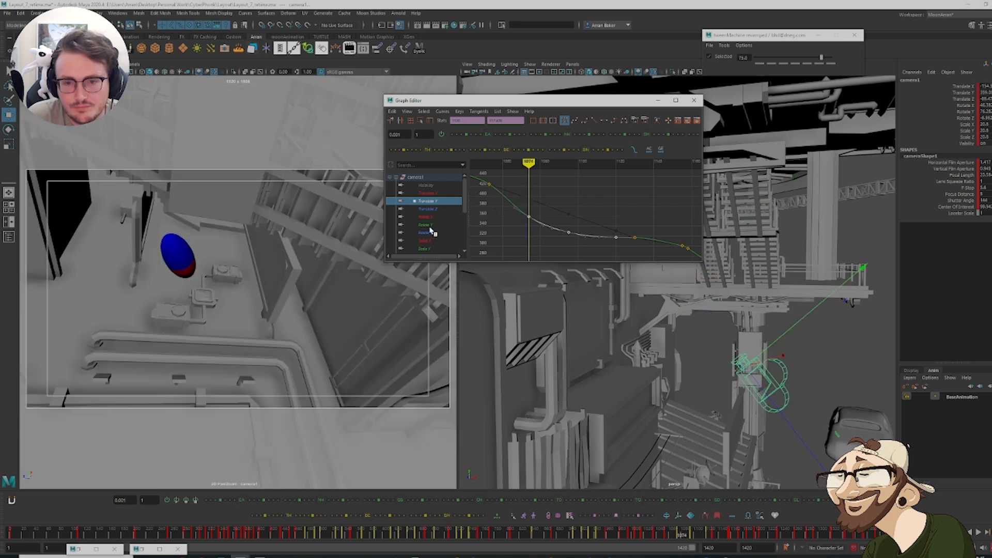
click(436, 226)
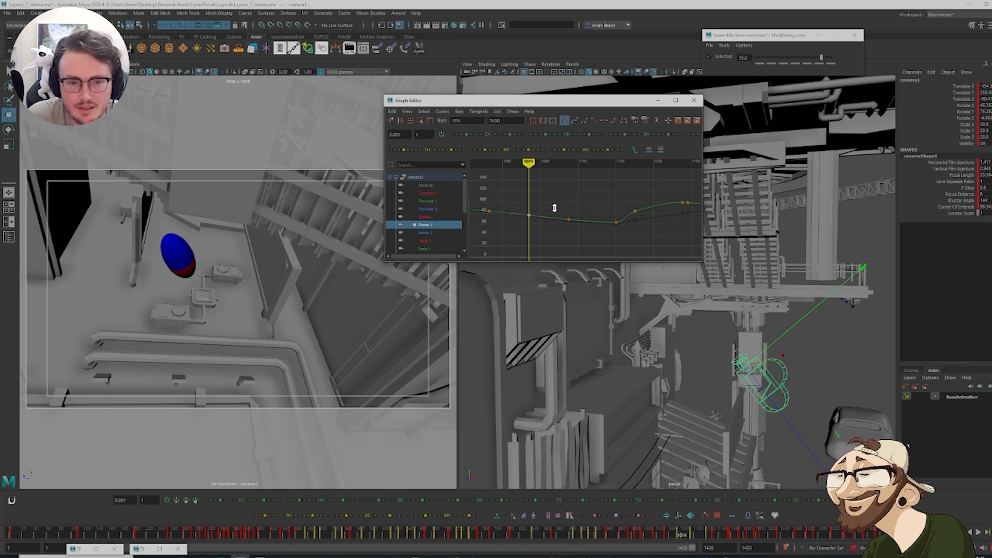
middle_drag(555, 208, 554, 208)
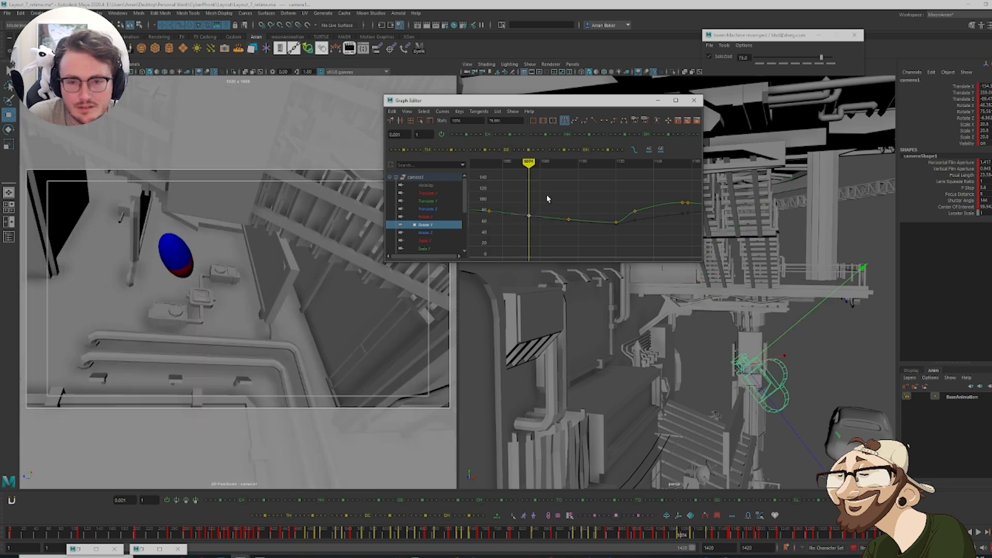
Adjust the camera's Translate X and Translate Z keys at frames 1074 and 1095, bringing Translate X to about -167 at frame 1074
click(432, 210)
ctrl+click(435, 193)
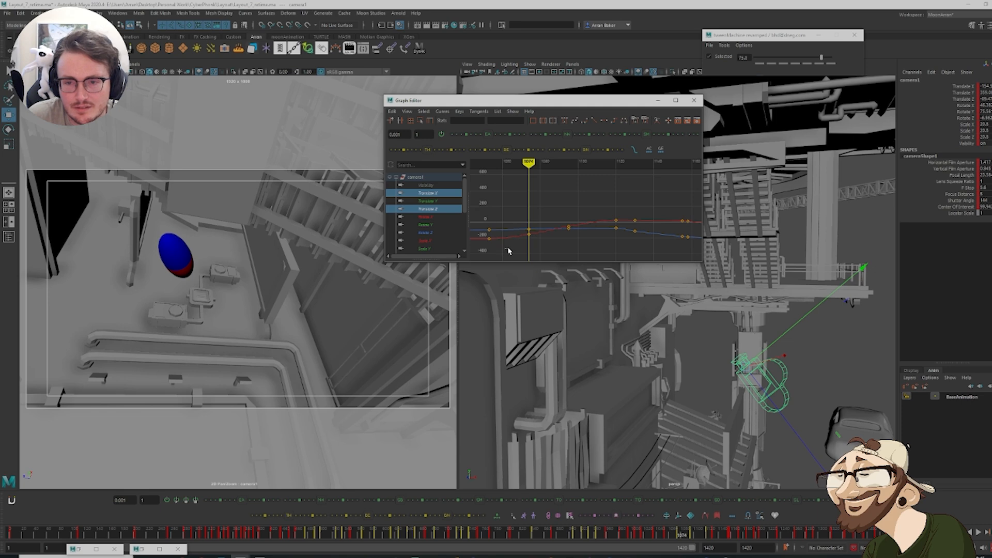
drag(508, 251, 586, 205)
key(comma)
key(comma)
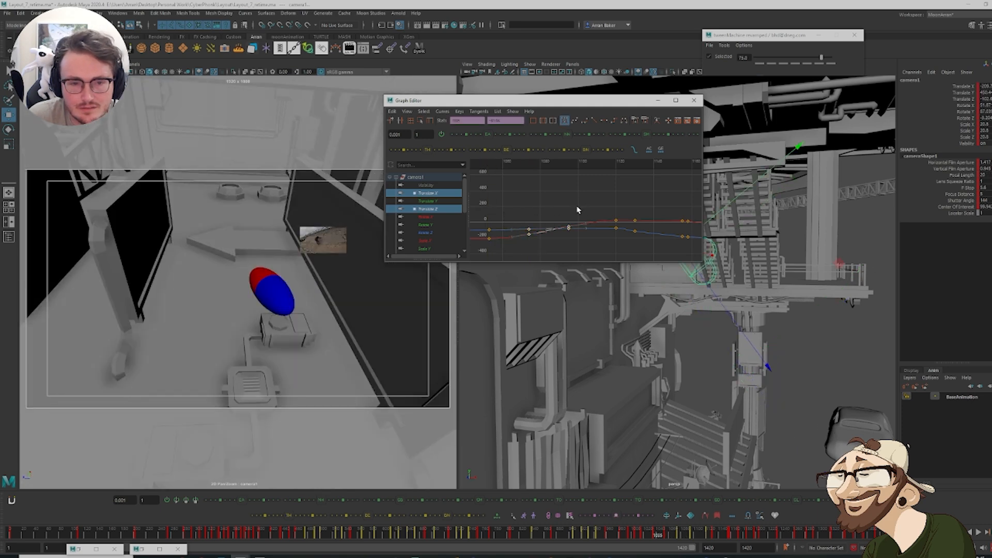
key(period)
key(period)
key(period)
key(period)
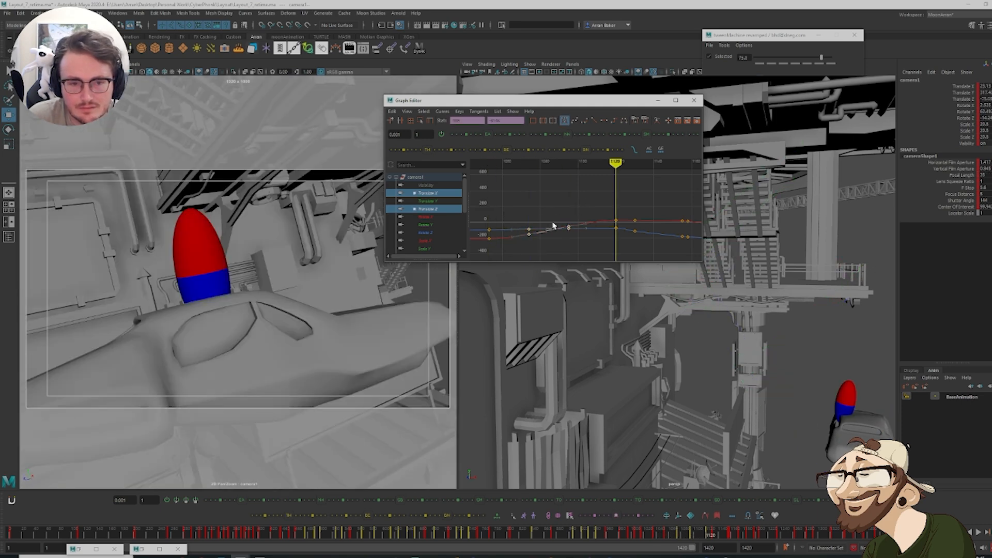
click(586, 228)
drag(578, 210, 528, 238)
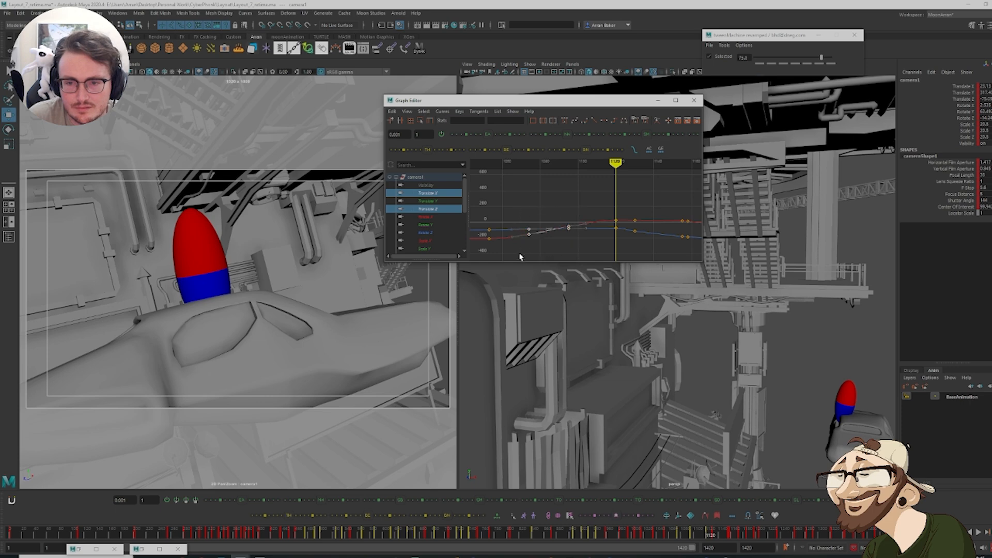
click(548, 177)
key(comma)
key(comma)
key(comma)
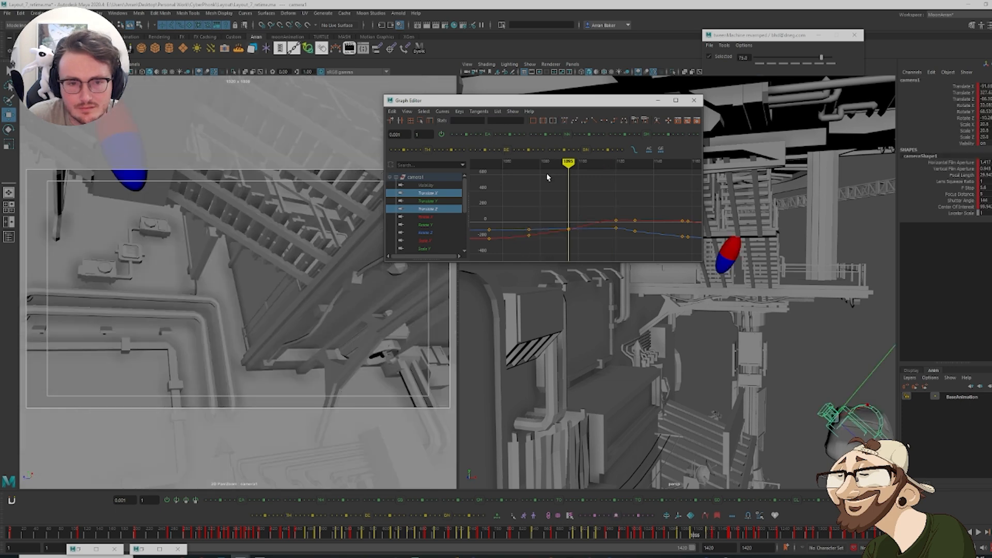
key(period)
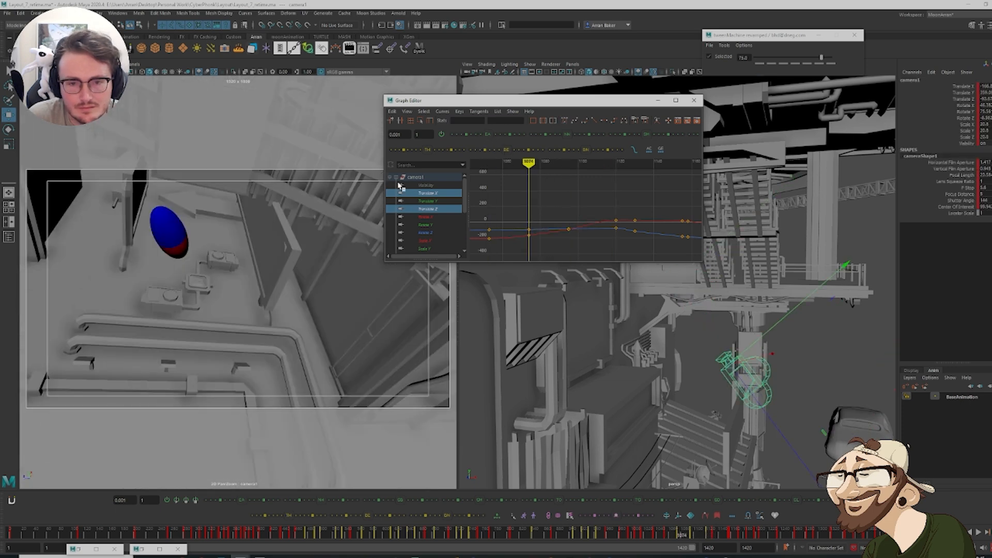
Raise the camera's Rotate Y key at frame 1074 to about 82.7 and scrub and play the motion leading into it
click(435, 225)
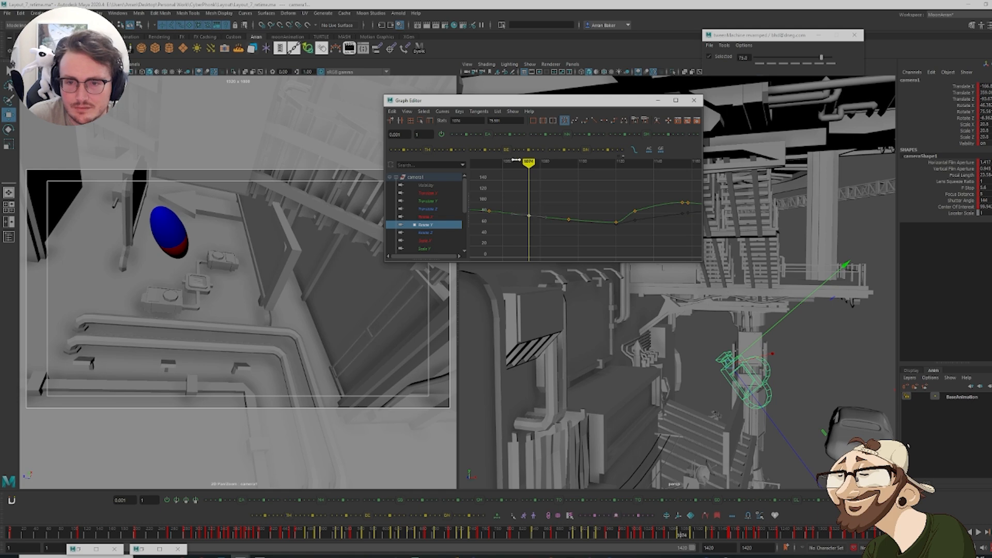
drag(495, 152, 497, 152)
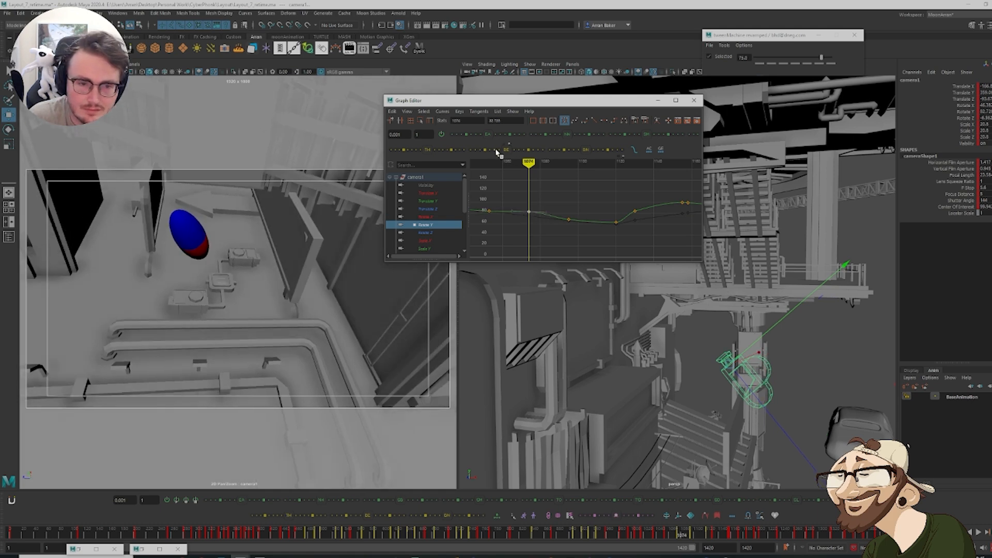
drag(667, 533, 656, 533)
key(alt+v)
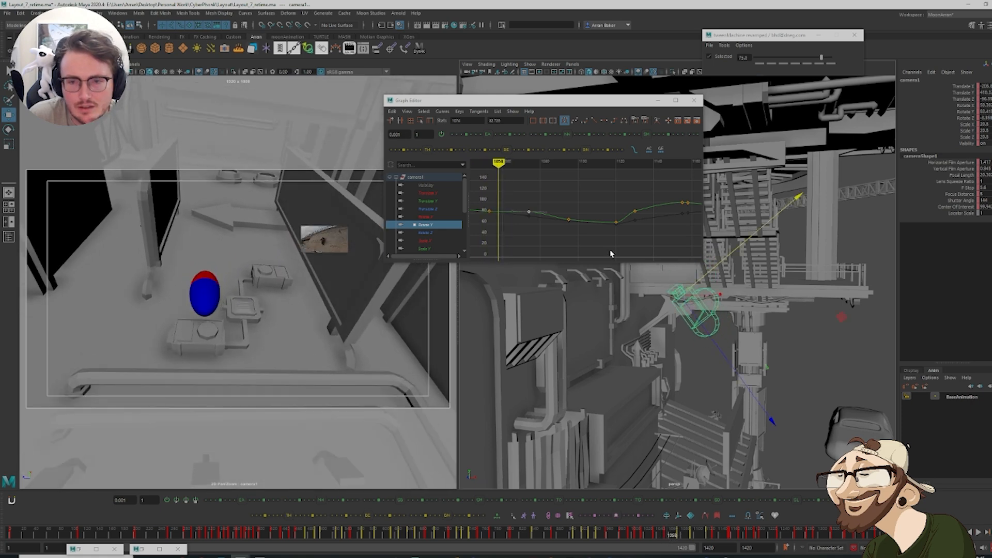
click(540, 218)
Reposition and rotate the camera at frame 1053 to reframe the sphere, and scrub through the surrounding motion
key(comma)
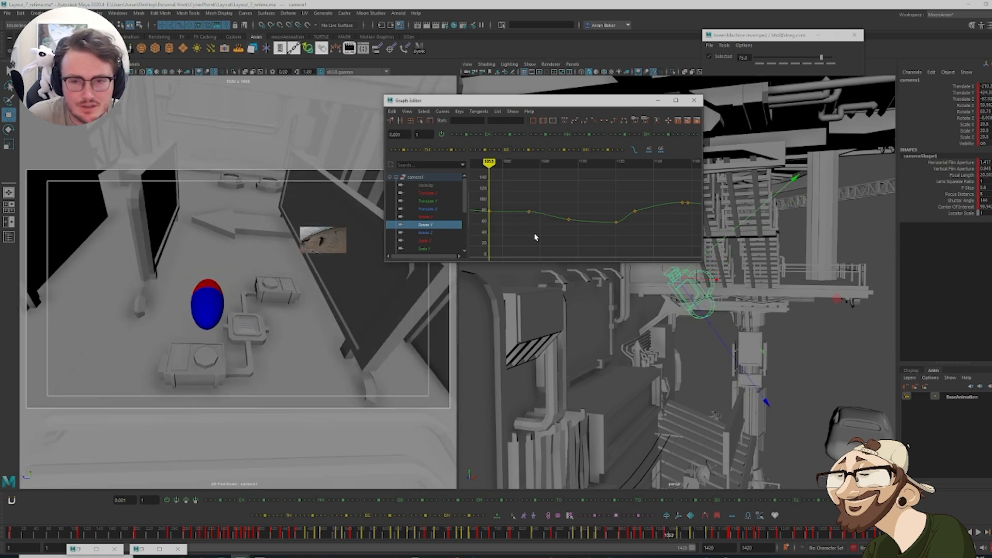
key(comma)
key(period)
key(period)
key(comma)
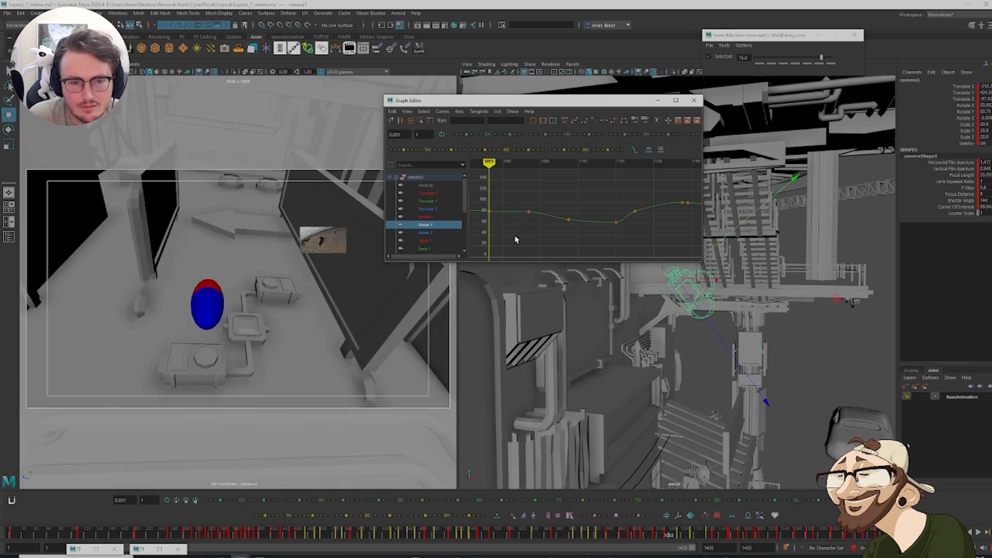
scroll(703, 314, up, 3)
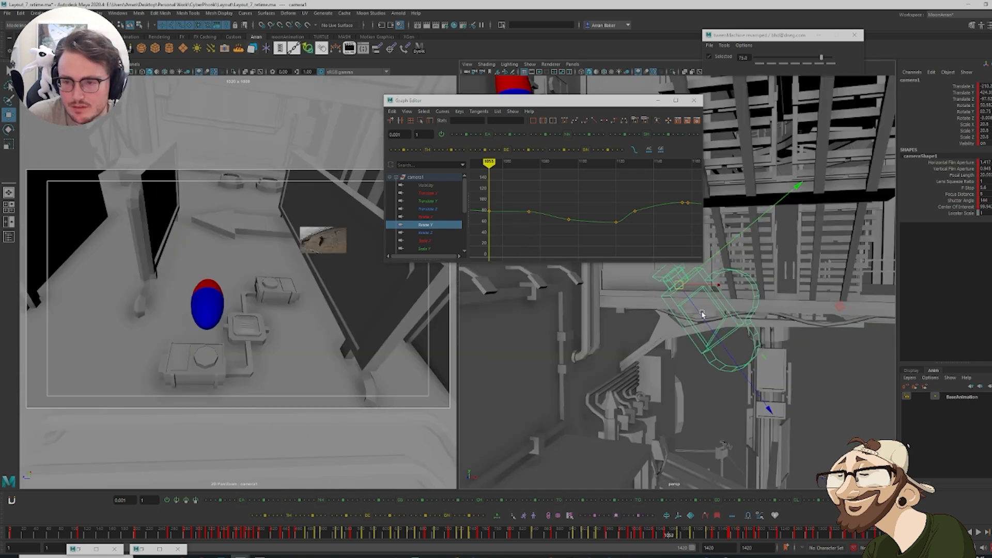
drag(712, 284, 654, 350)
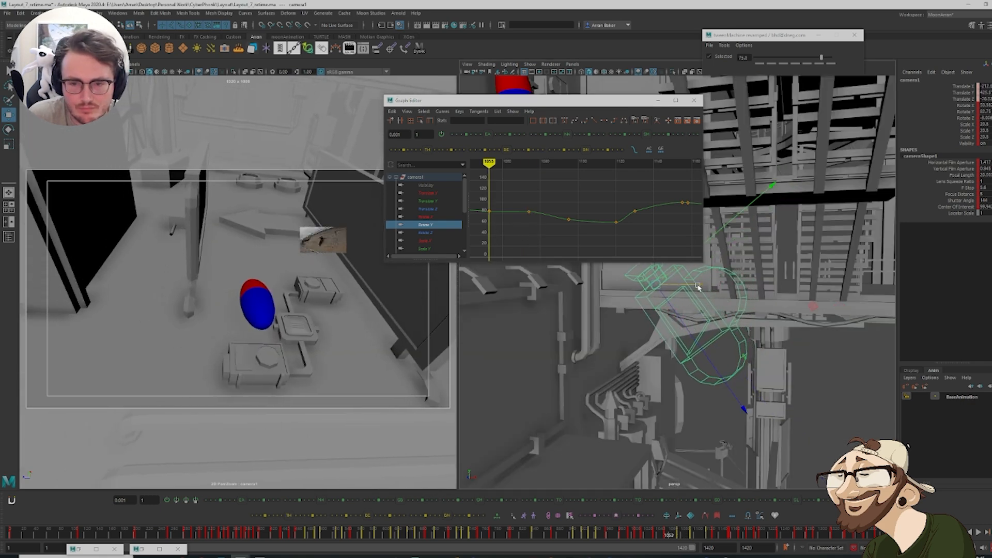
key(e)
key(w)
mouse_move(711, 276)
mouse_down()
mouse_move(683, 284)
mouse_move(746, 292)
mouse_move(709, 290)
mouse_up()
key(e)
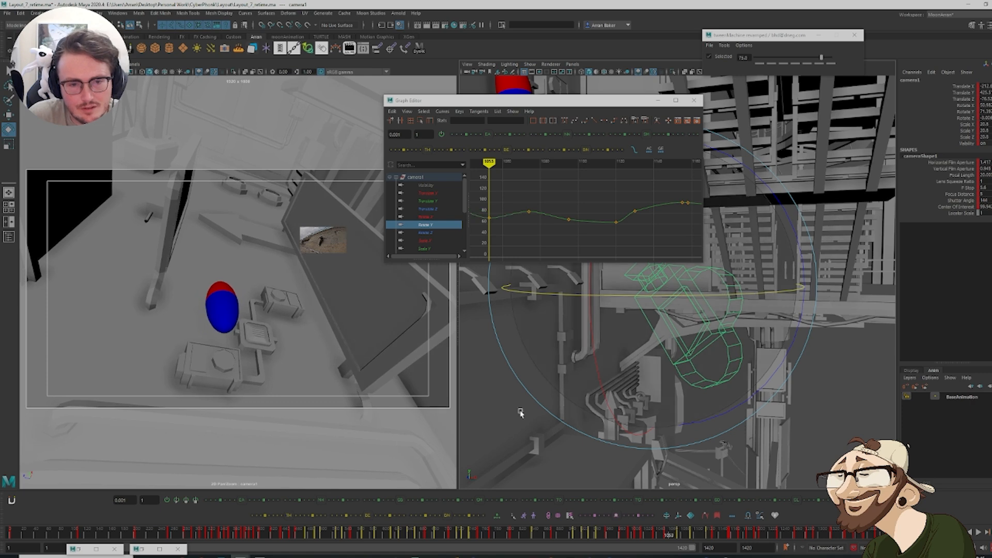
mouse_move(594, 540)
mouse_down()
mouse_move(652, 537)
mouse_move(665, 542)
mouse_move(633, 547)
mouse_move(670, 552)
mouse_up()
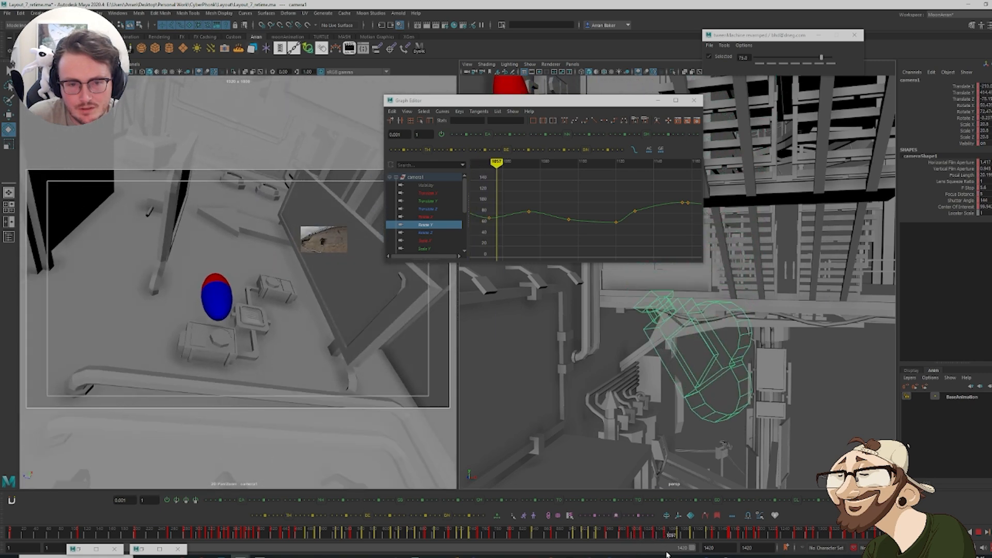
Examine the camera's Translate X curve around the frame 1053 key and its neighbouring keys
click(437, 193)
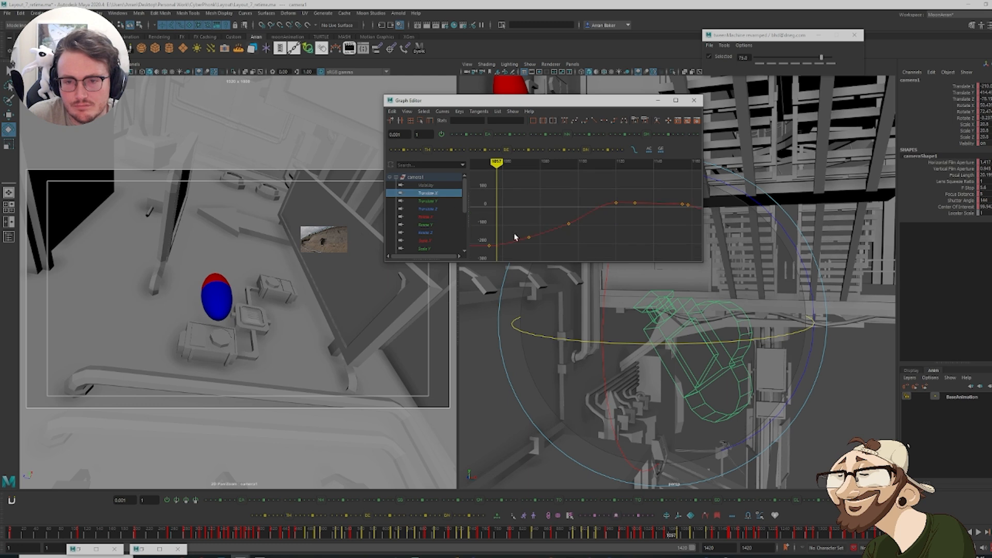
key(f)
drag(603, 253, 638, 239)
key(f)
click(581, 208)
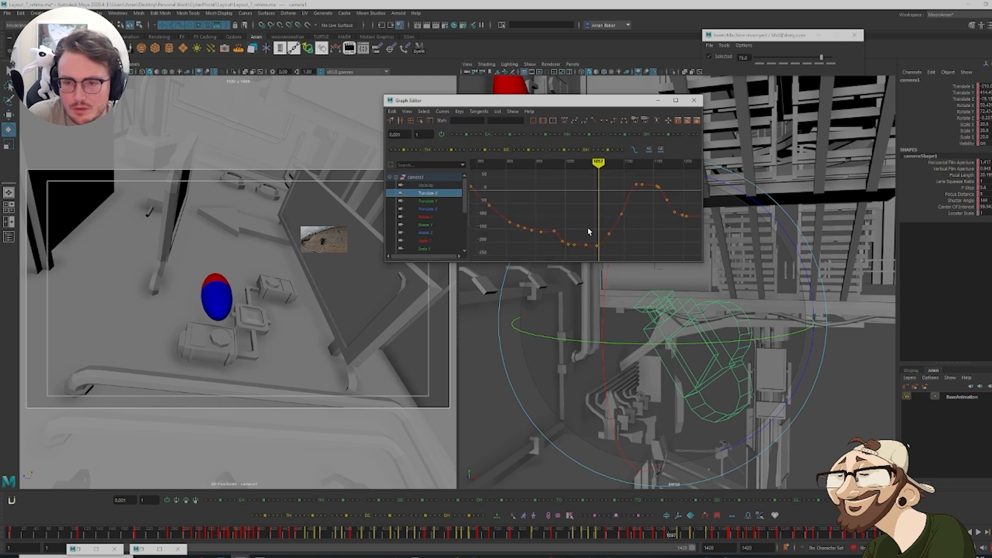
drag(565, 206, 615, 252)
key(f)
click(562, 222)
drag(562, 222, 639, 266)
key(f)
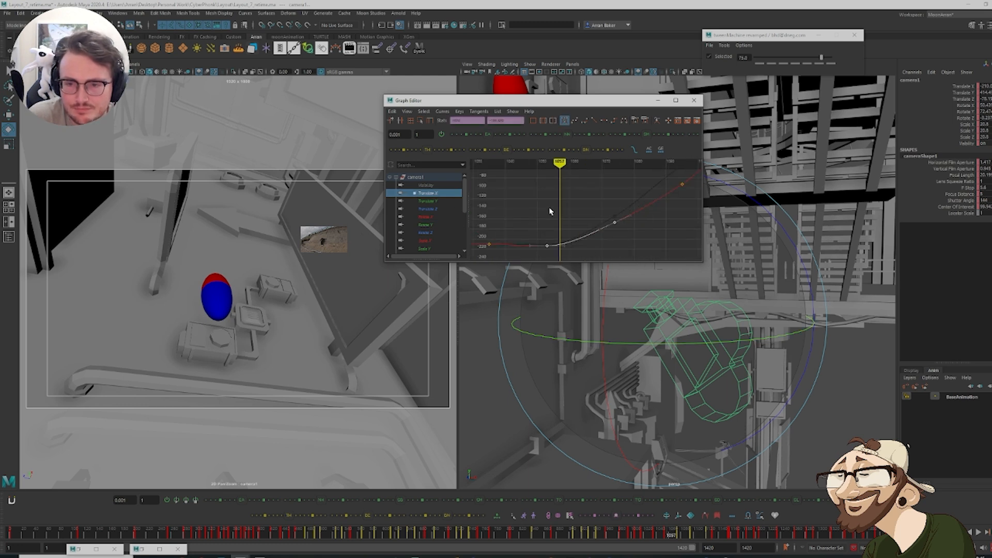
alt+middle_drag(557, 211, 603, 200)
click(604, 200)
key(comma)
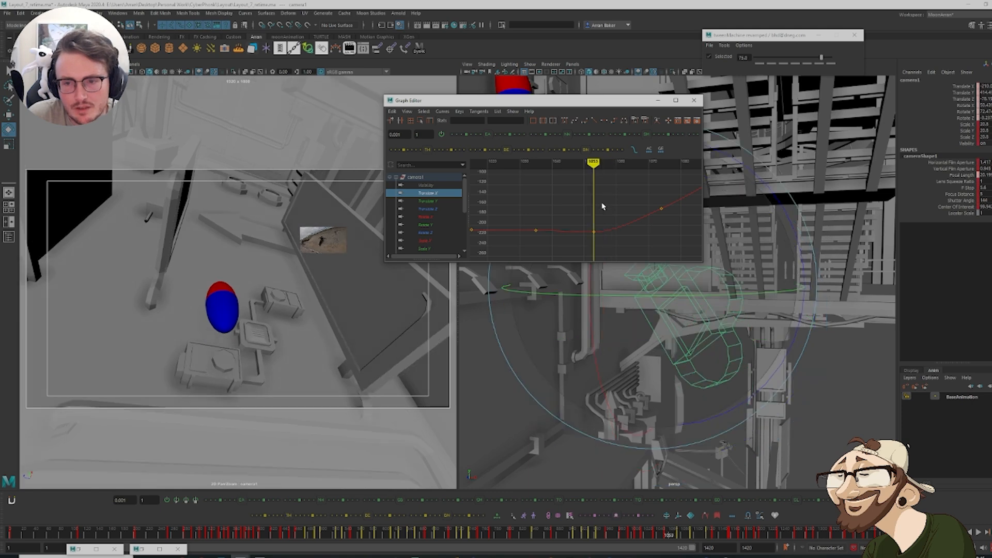
Blend the camera's keys at frames 1035 and 1053 across all channels, and scrub and play through the motion
click(433, 178)
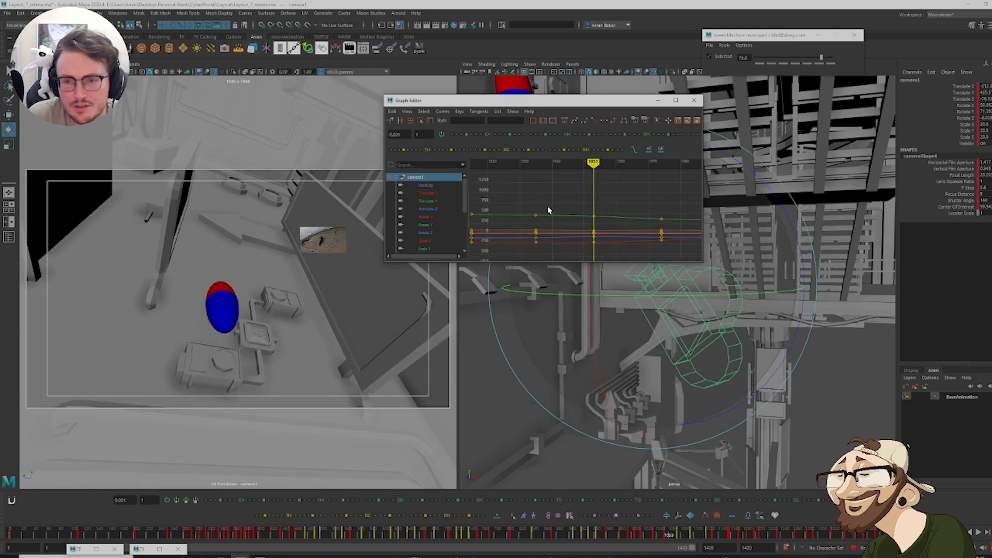
drag(601, 198, 524, 251)
key(comma)
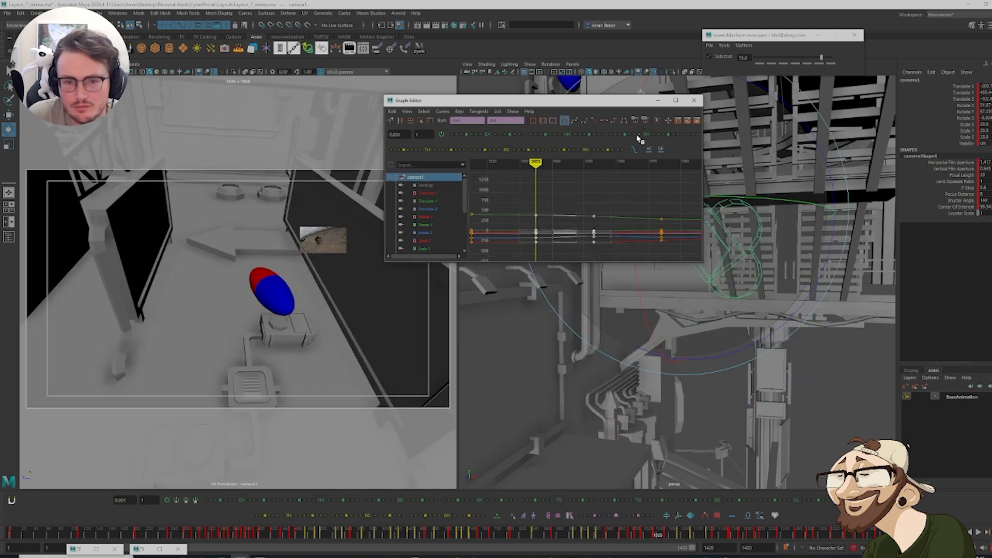
click(637, 135)
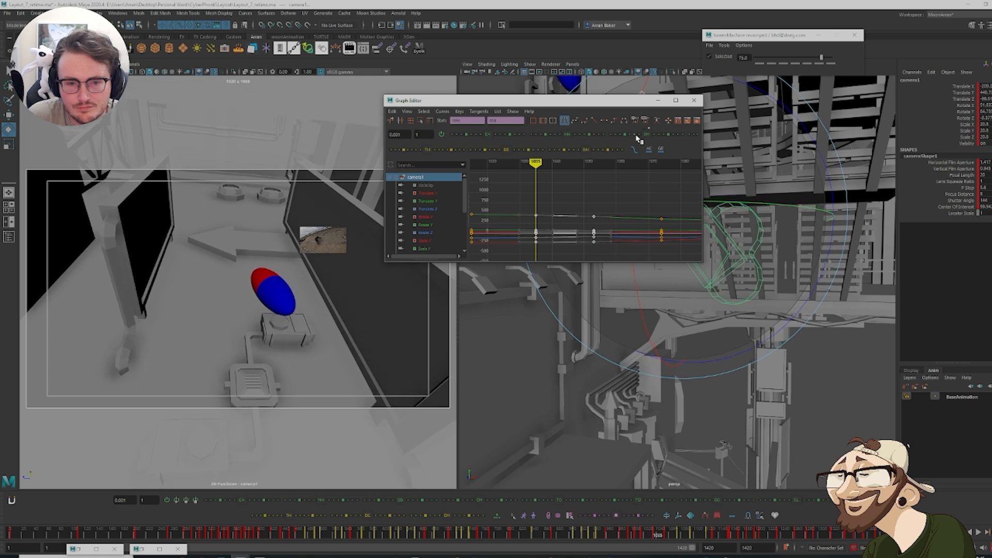
click(640, 535)
mouse_move(641, 536)
mouse_down()
mouse_move(672, 549)
mouse_move(657, 553)
mouse_move(699, 557)
mouse_move(670, 557)
mouse_up()
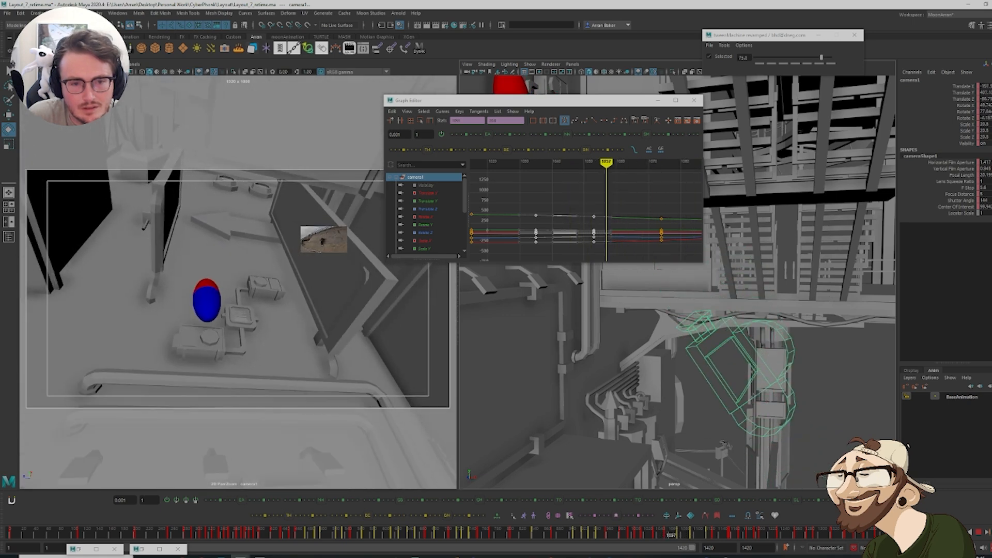
Try to shift the camera's Translate Z key at frame 1053
click(443, 208)
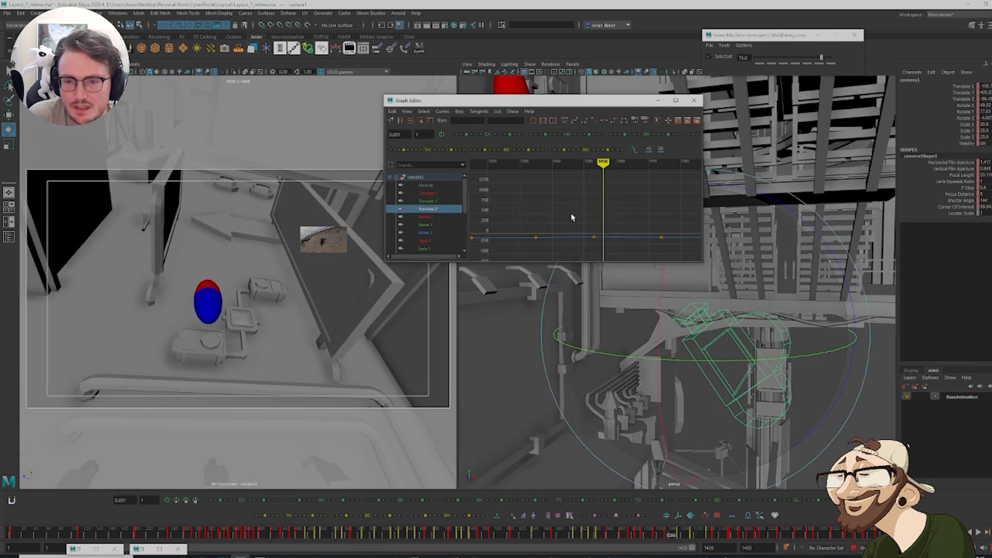
drag(572, 218, 618, 259)
key(w)
middle_drag(603, 223, 602, 221)
key(ctrl+z)
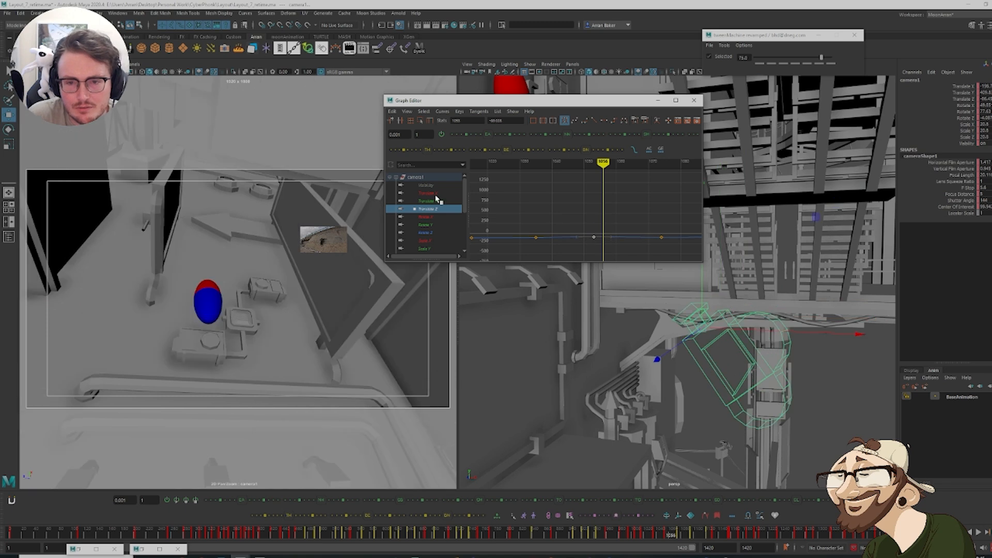
Examine the camera's Translate X curve around frame 1053 and compare the poses at frames 1035 and 1053
click(436, 194)
key(f)
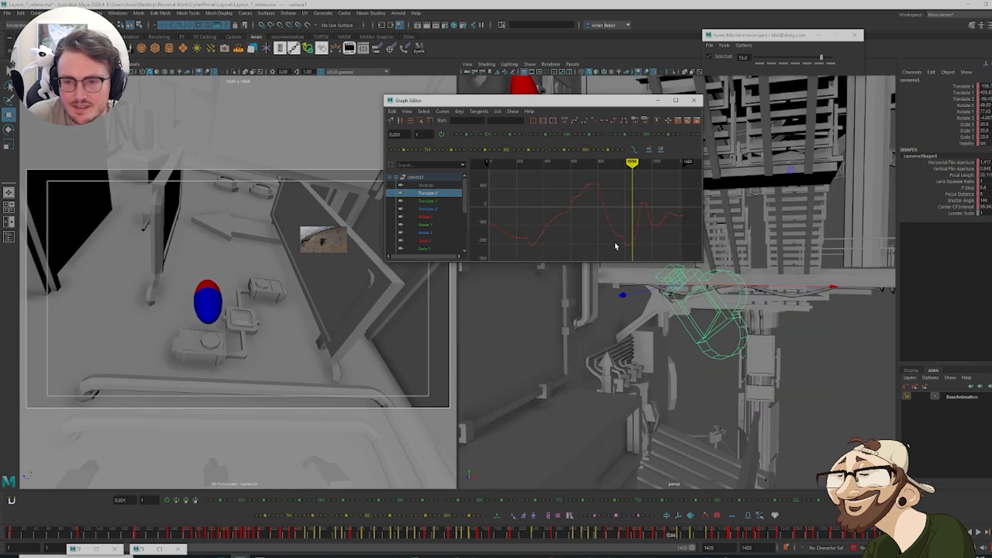
drag(610, 216, 668, 265)
key(f)
click(608, 215)
drag(546, 201, 609, 256)
key(f)
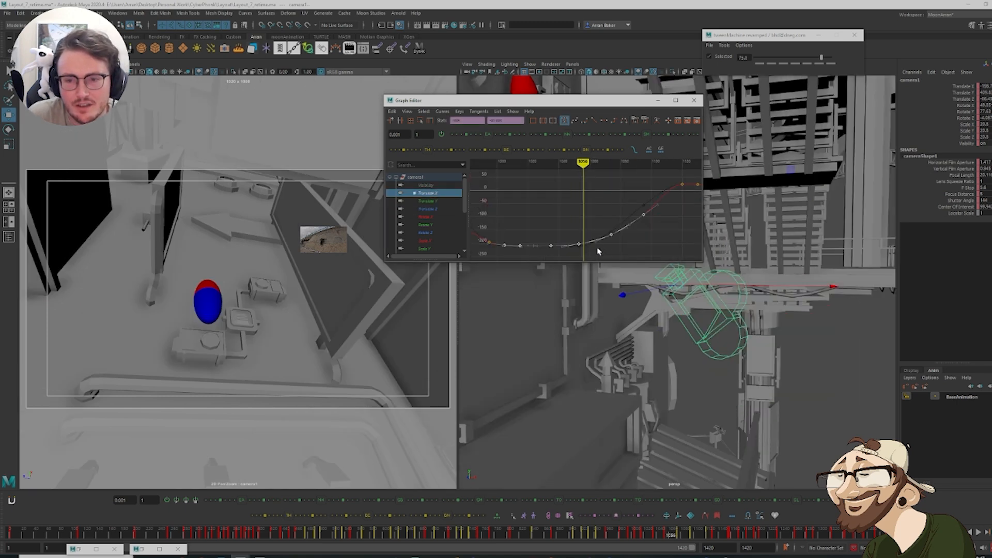
click(583, 213)
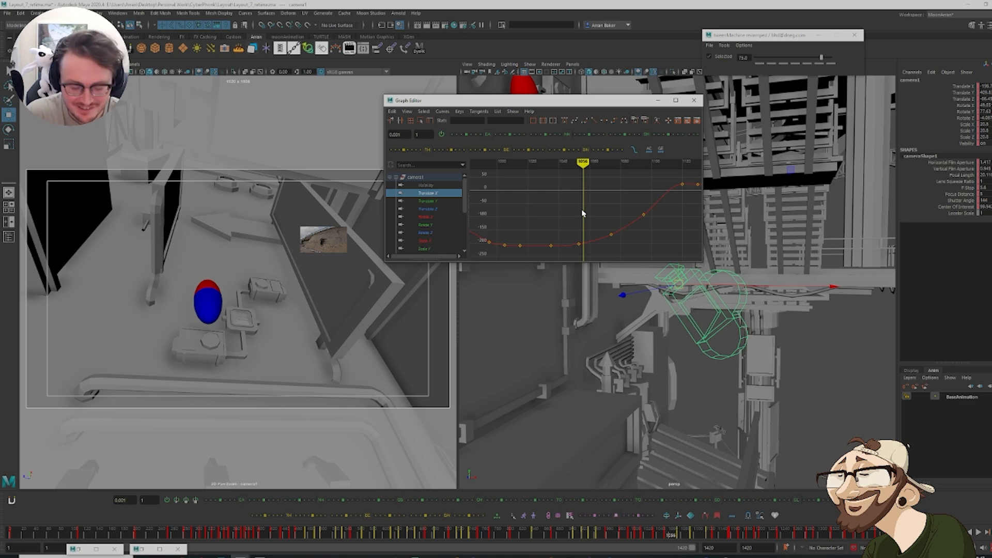
key(comma)
key(comma)
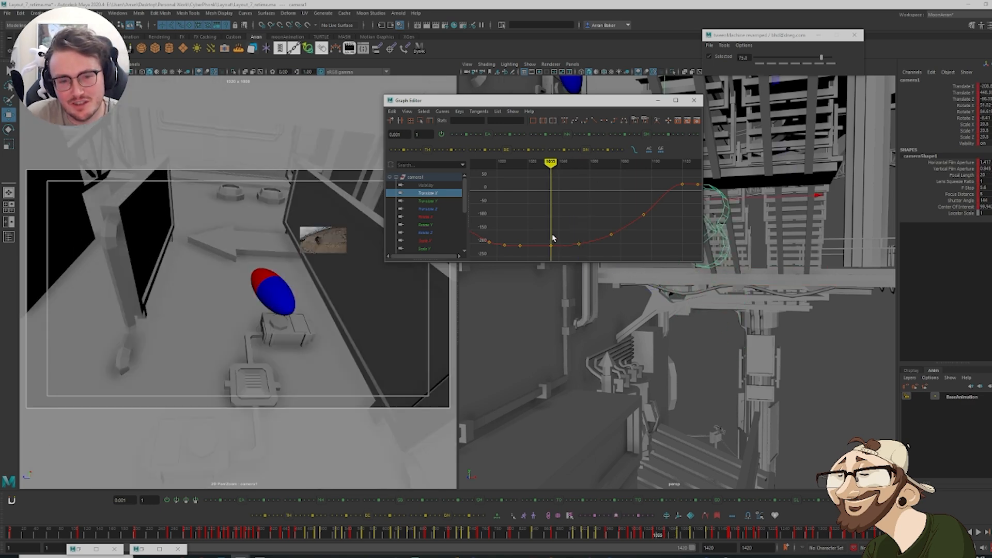
key(period)
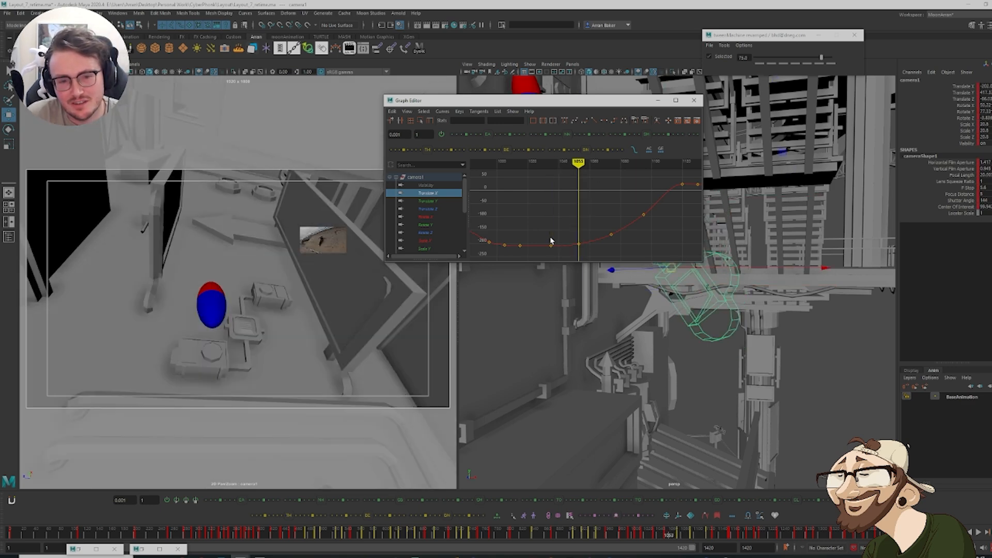
key(comma)
key(comma)
key(period)
key(period)
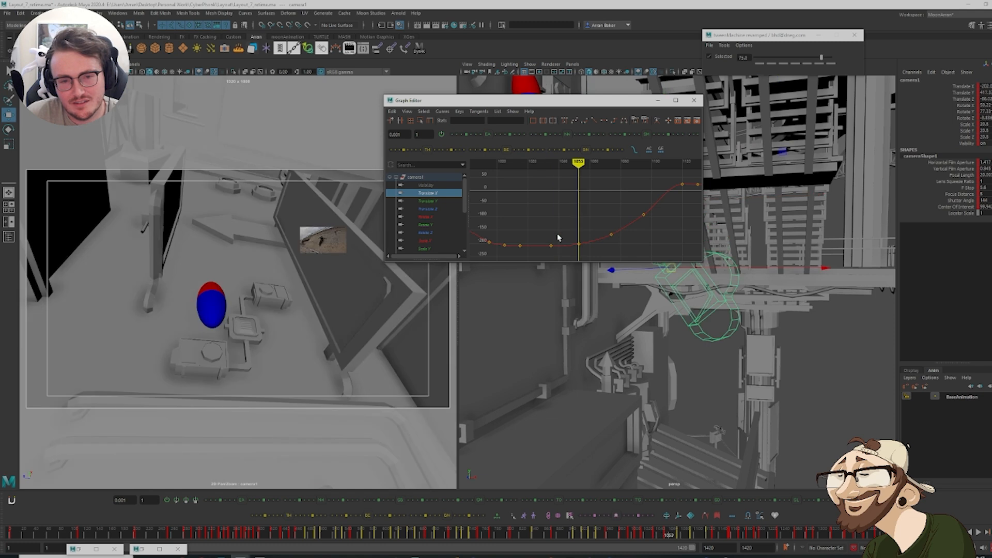
Lower the camera's Translate X keys at frames 1053 and 1074 to hold the curve flatter before it rises
click(578, 243)
middle_drag(580, 230, 588, 230)
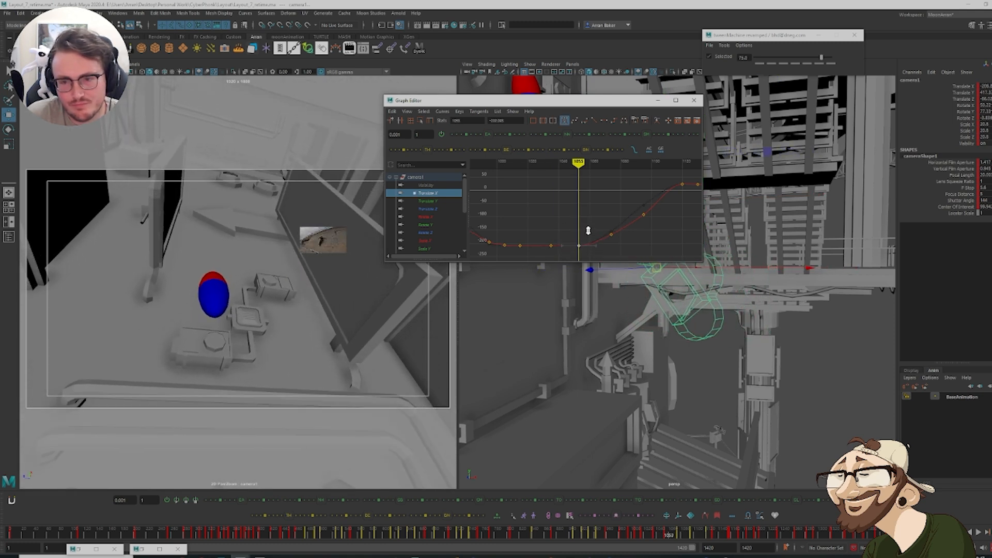
key(period)
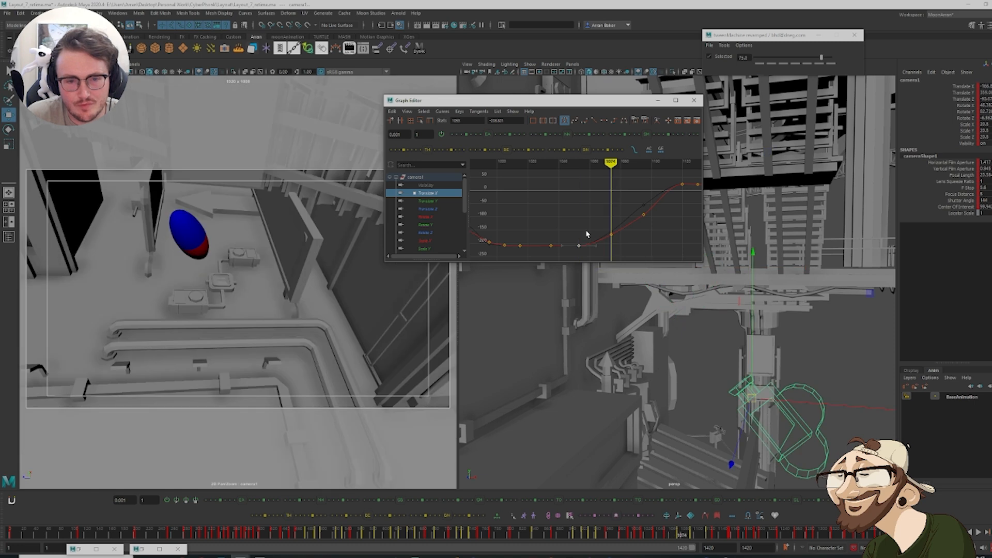
click(601, 220)
shift+middle_drag(614, 207, 611, 220)
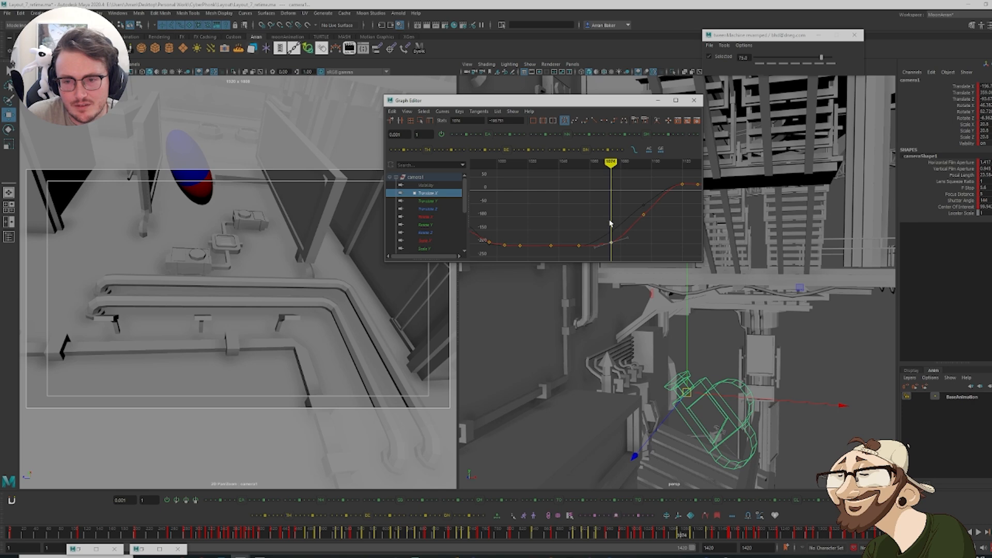
Raise the camera's Translate X and Translate Z keys at frame 1095 to bring the sphere into frame
key(period)
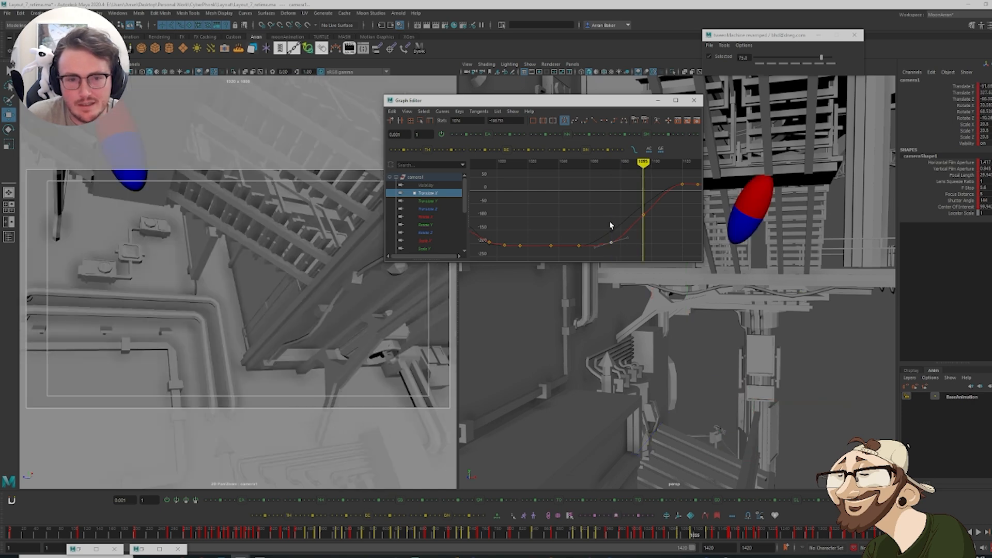
shift+middle_drag(661, 237, 658, 214)
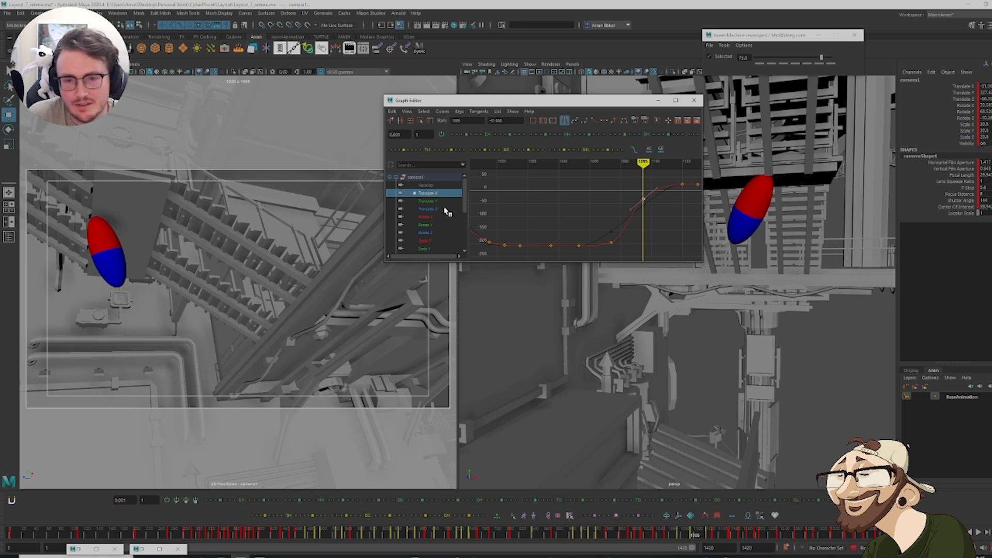
click(443, 210)
shift+middle_drag(652, 231, 653, 203)
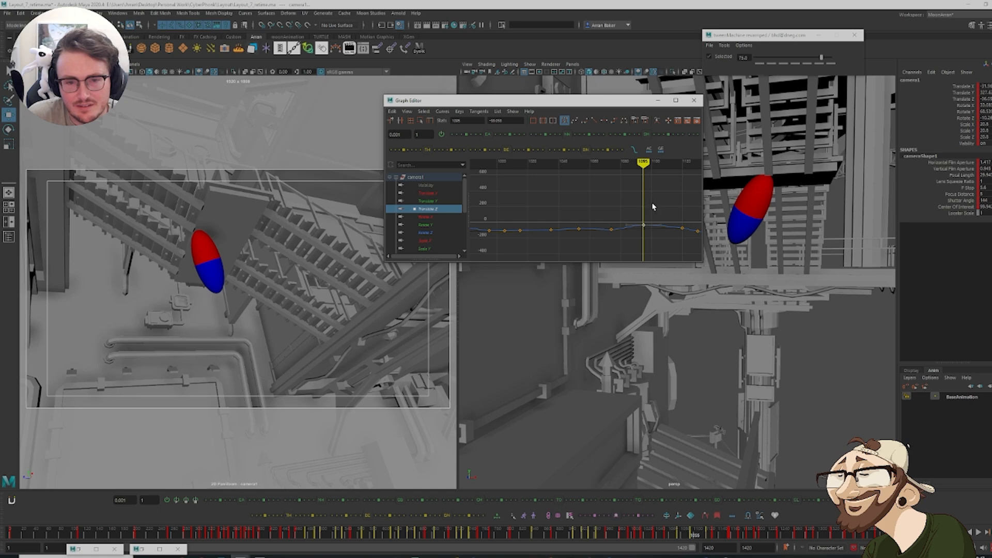
Compare the camera poses at frames 1053, 1074 and 1095, and raise the Translate Z key at 1074 to smooth the rise
drag(604, 214, 630, 246)
key(f)
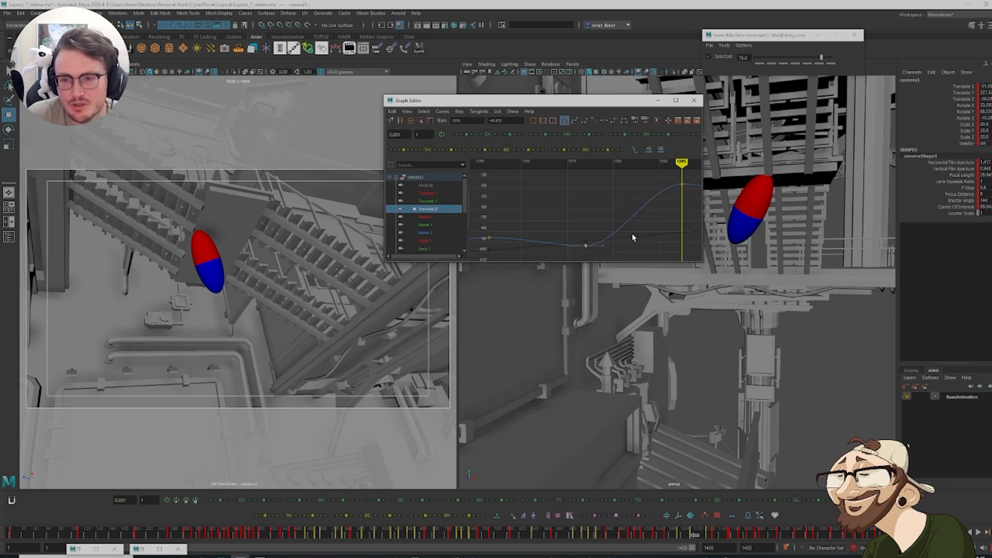
alt+middle_drag(632, 236, 635, 169)
scroll(744, 333, down, 6)
mouse_move(745, 319)
alt+mouse_down()
mouse_move(716, 301)
mouse_move(734, 303)
alt+mouse_up()
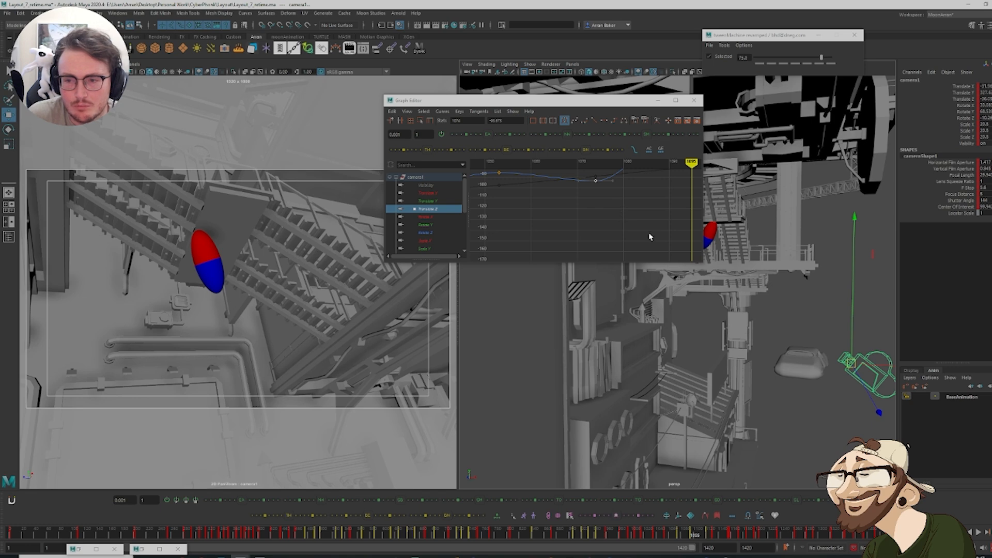
key(comma)
key(comma)
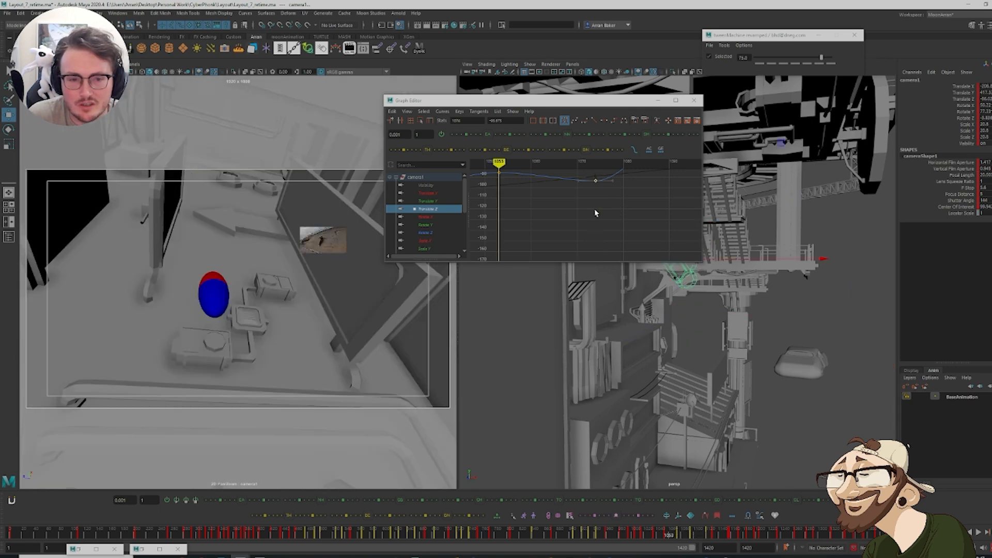
key(period)
key(period)
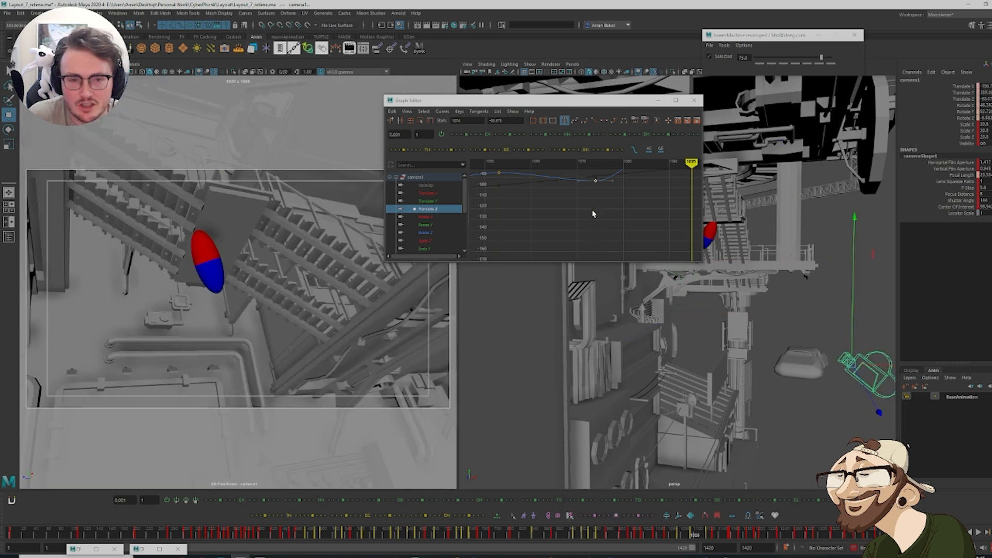
key(comma)
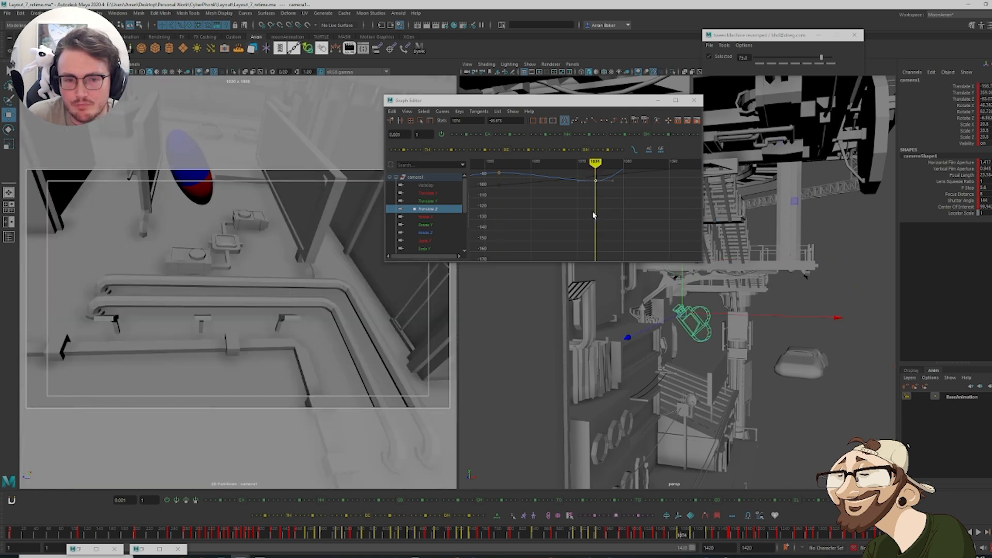
key(period)
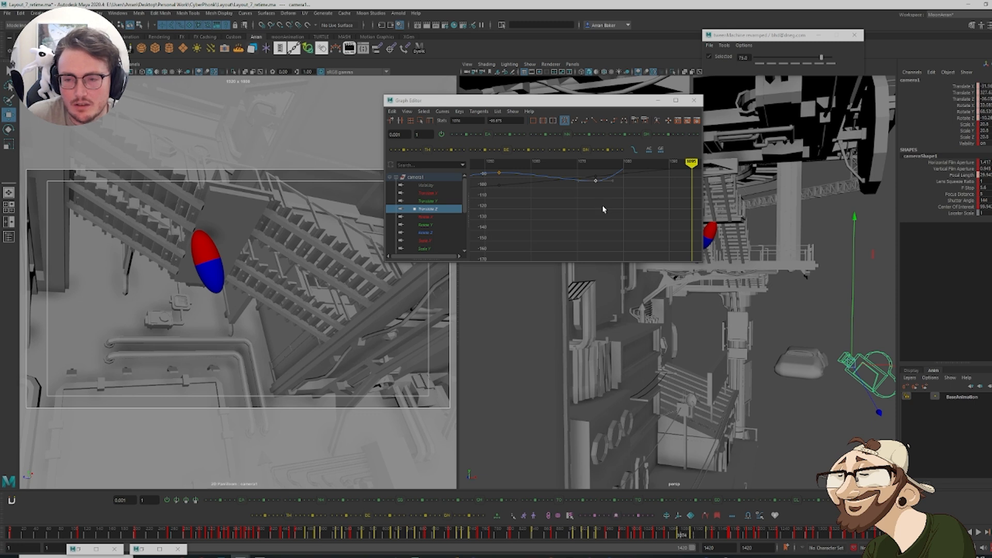
key(comma)
alt+middle_drag(594, 198, 601, 226)
scroll(613, 219, down, 3)
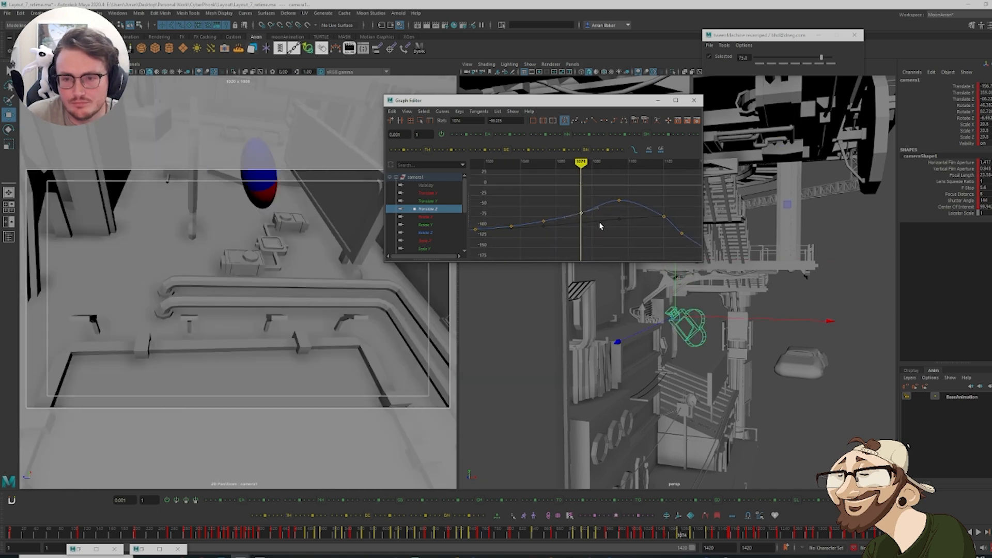
scroll(601, 226, down, 2)
Lower the camera's Translate Y key at frame 1095 to about 302
key(period)
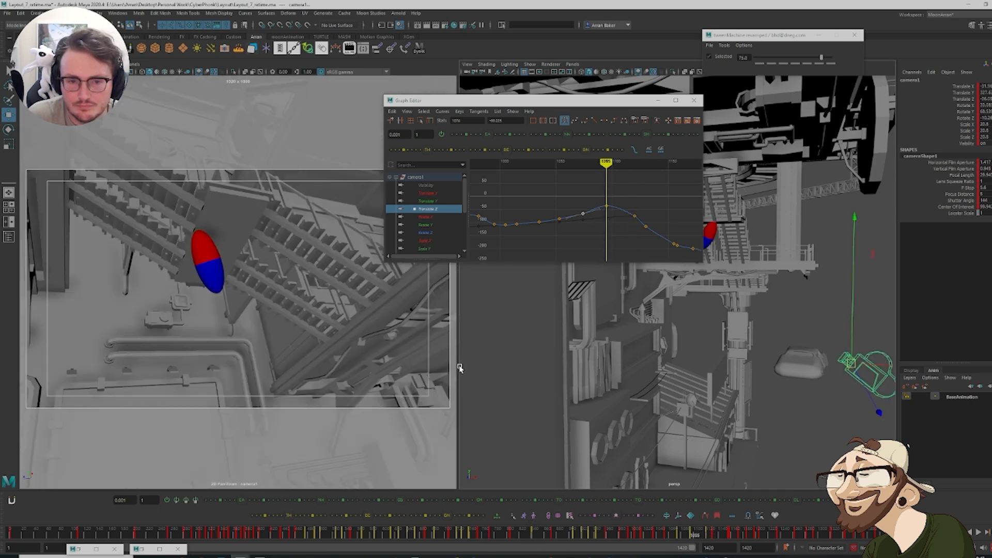
click(419, 200)
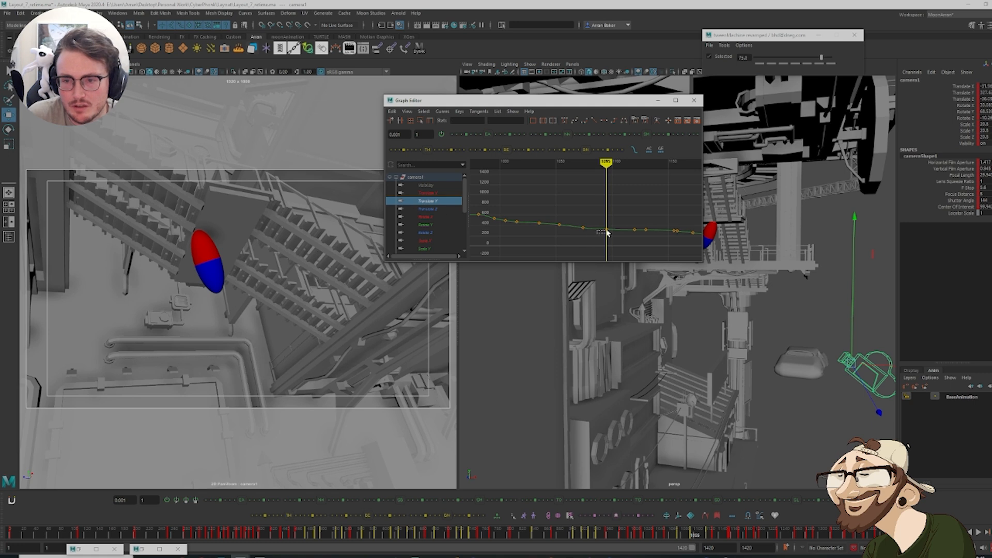
drag(607, 231, 619, 222)
key(f)
shift+middle_drag(619, 215, 618, 253)
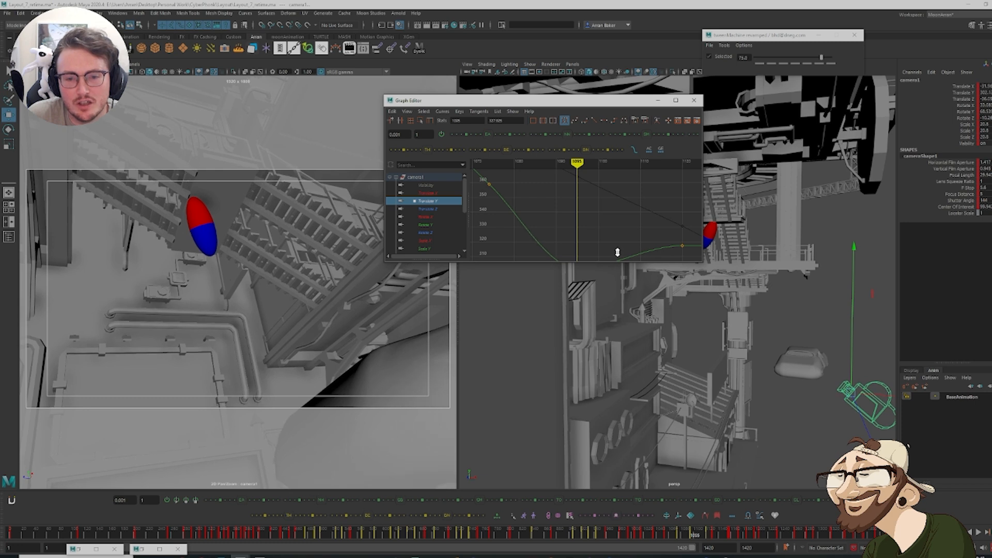
Move the camera and rotate it around several axes at frame 1095 to reframe the sphere against the stairs
drag(864, 418, 849, 407)
key(e)
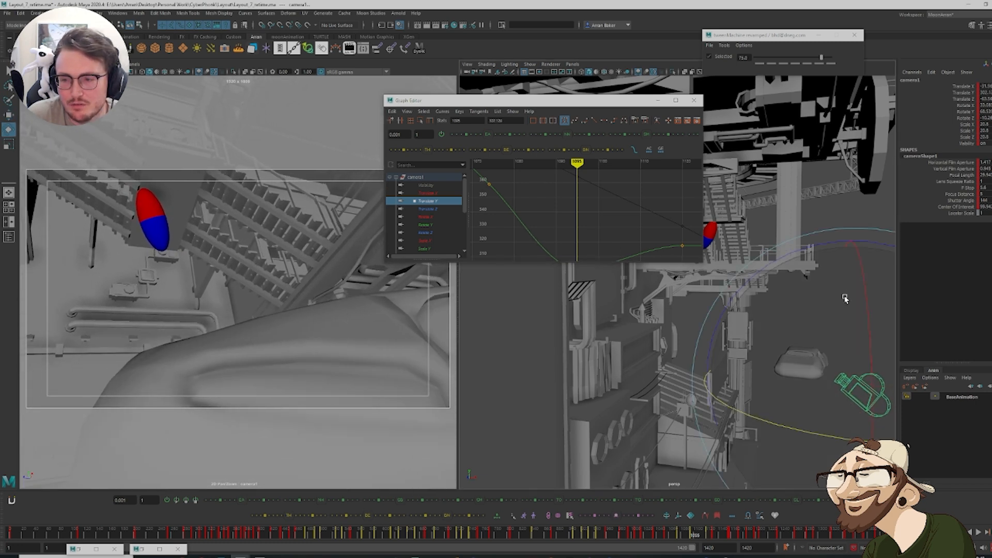
drag(821, 244, 833, 241)
drag(873, 381, 874, 383)
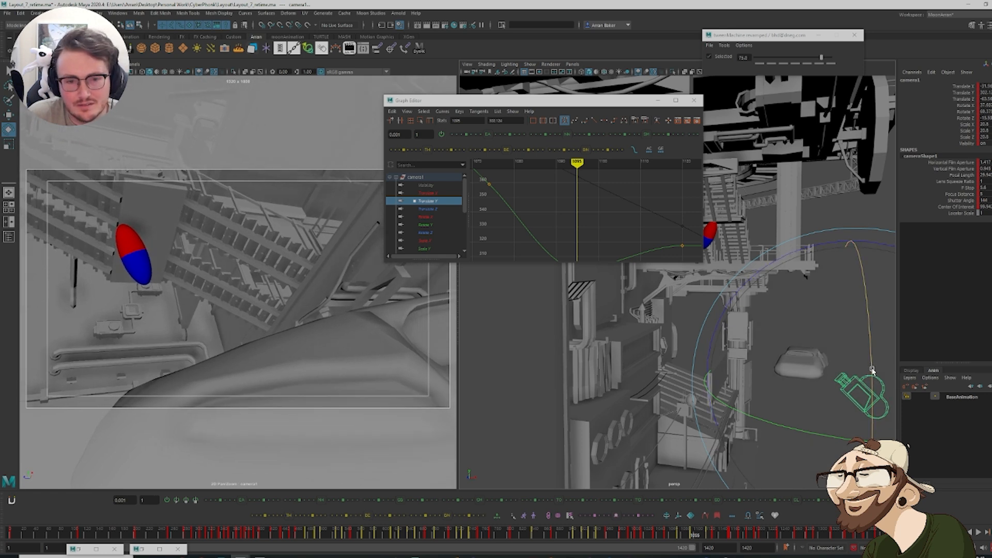
key(e)
drag(813, 351, 846, 337)
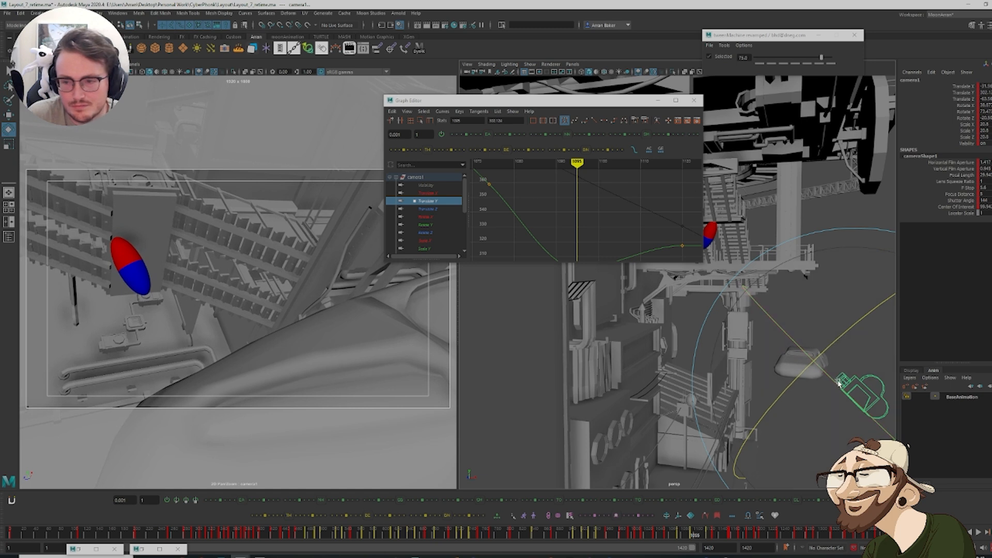
key(e)
drag(836, 371, 814, 376)
drag(794, 429, 825, 430)
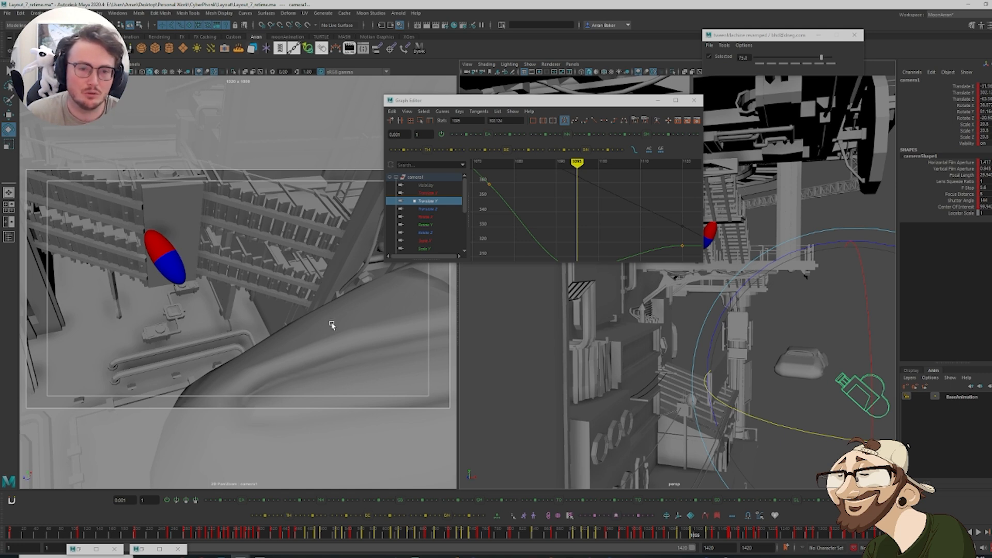
Raise the camera slightly at frame 1095 to a Translate Y of about 305, and reselect the camera
key(w)
drag(846, 353, 848, 347)
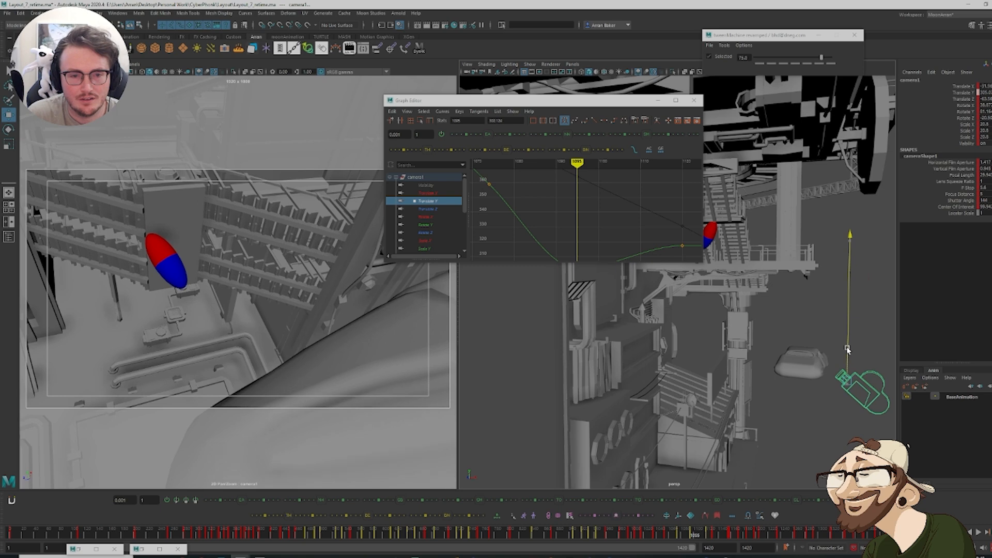
click(811, 323)
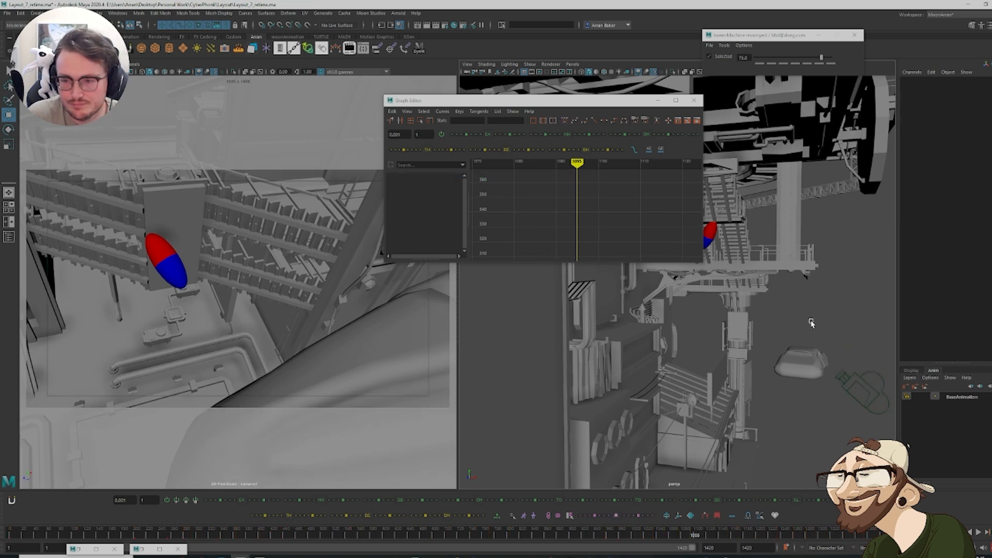
click(864, 392)
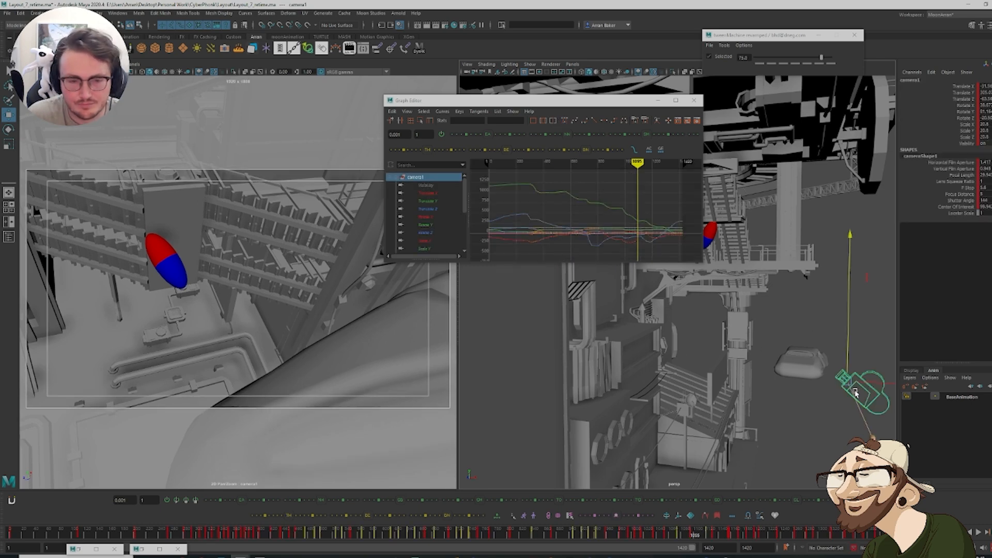
Examine the camera's Translate Y curve and its poses from frame 1095 back to frame 1035
key(comma)
key(period)
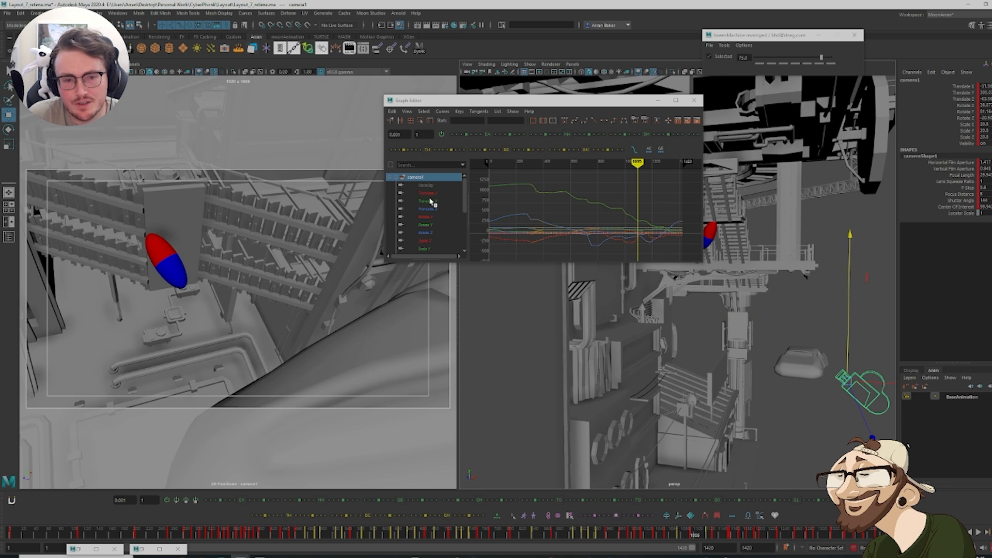
click(441, 201)
key(f)
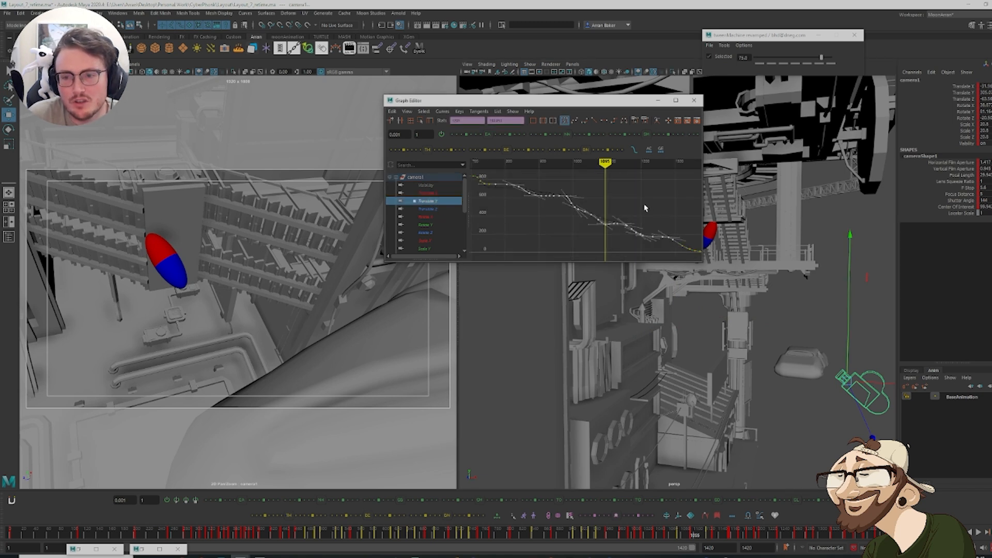
alt+right_drag(559, 235, 601, 211)
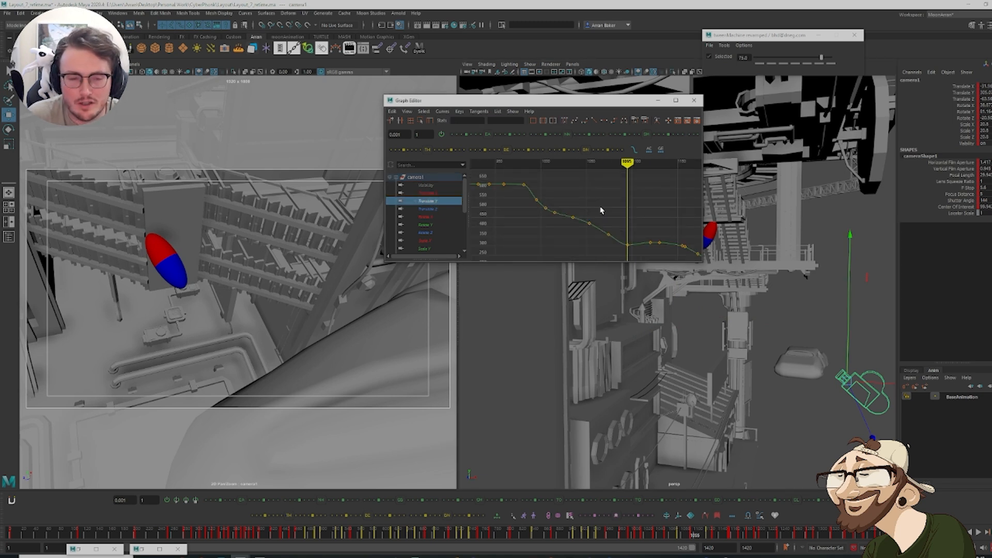
key(comma)
key(comma)
key(comma)
key(comma)
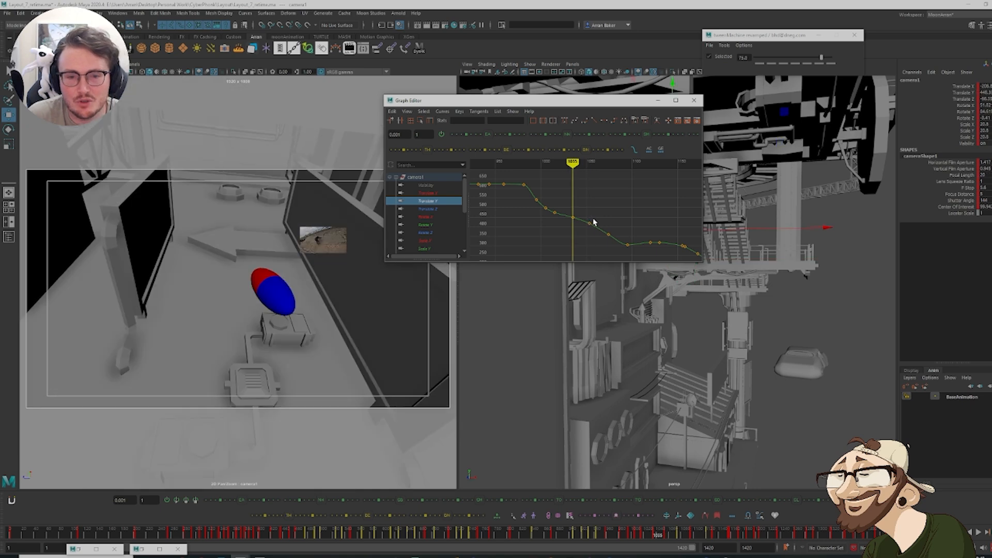
Compare the camera poses at frames 1035, 1053 and 1074, and slightly lower the Translate Y key at frame 1074
key(period)
key(period)
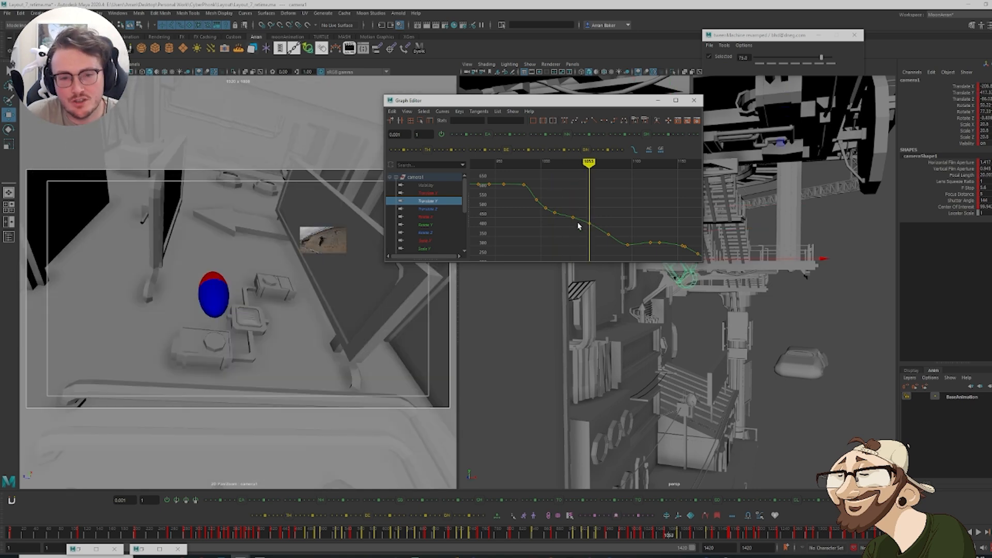
key(comma)
key(period)
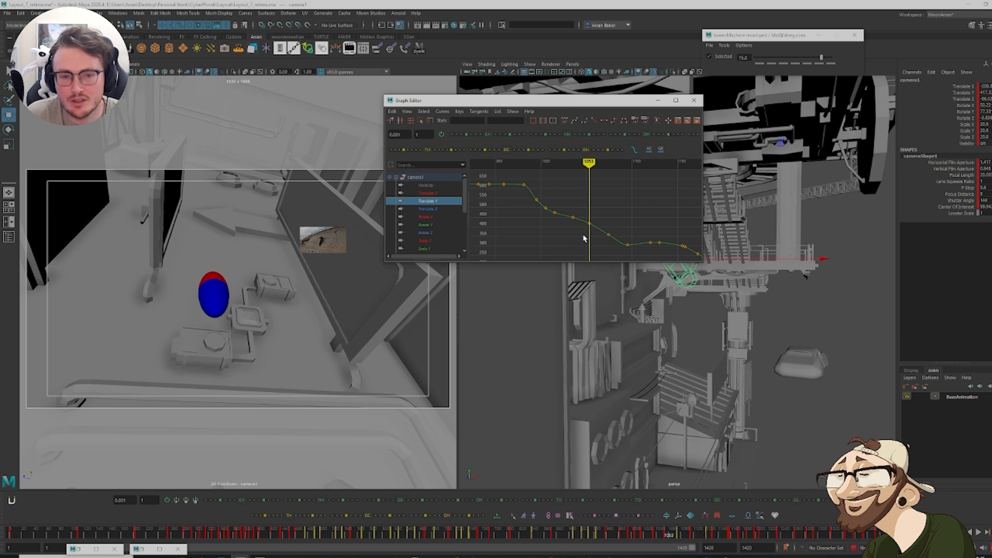
key(period)
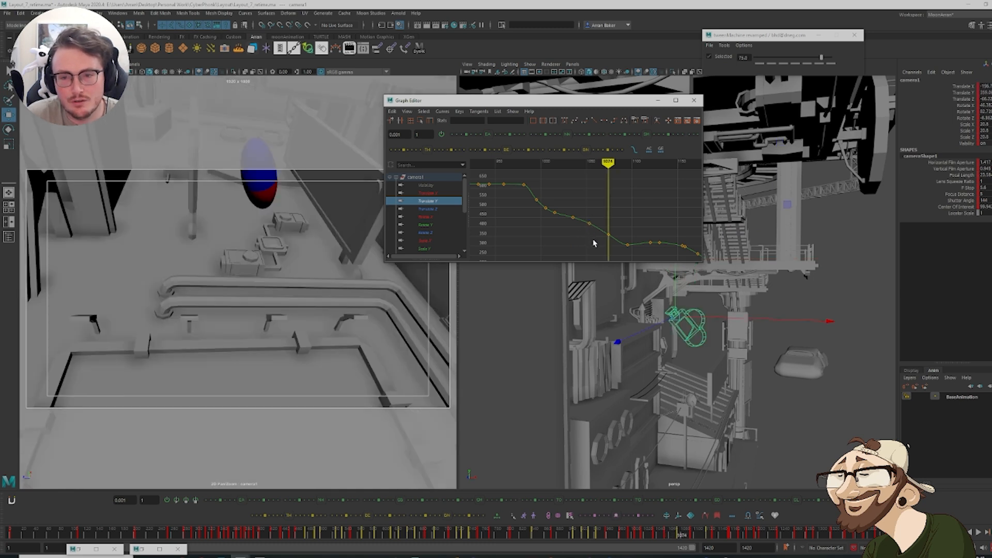
drag(614, 229, 614, 228)
mouse_move(622, 211)
shift+middle_down()
mouse_move(617, 199)
mouse_move(611, 214)
shift+middle_up()
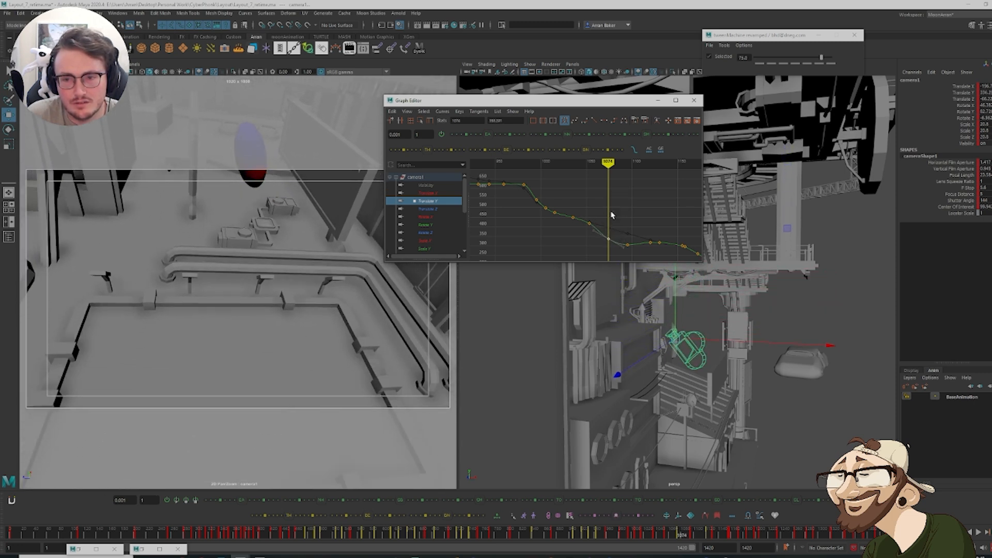
Lower the camera's Rotate Y key at frame 1074 so the curve keeps descending from frame 1053, and check the neighbouring poses
click(434, 225)
key(f)
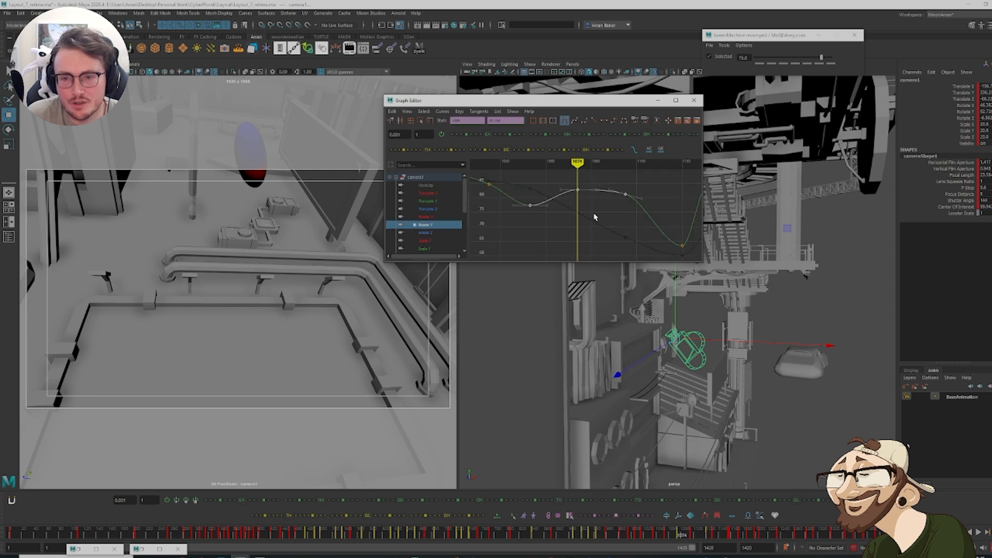
drag(568, 210, 590, 180)
shift+middle_drag(590, 181, 584, 222)
key(.)
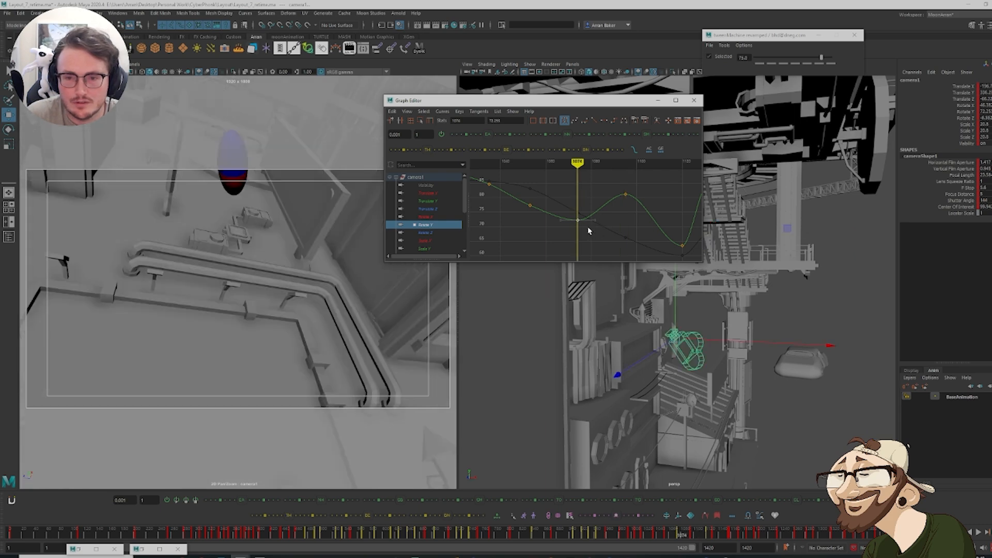
key(.)
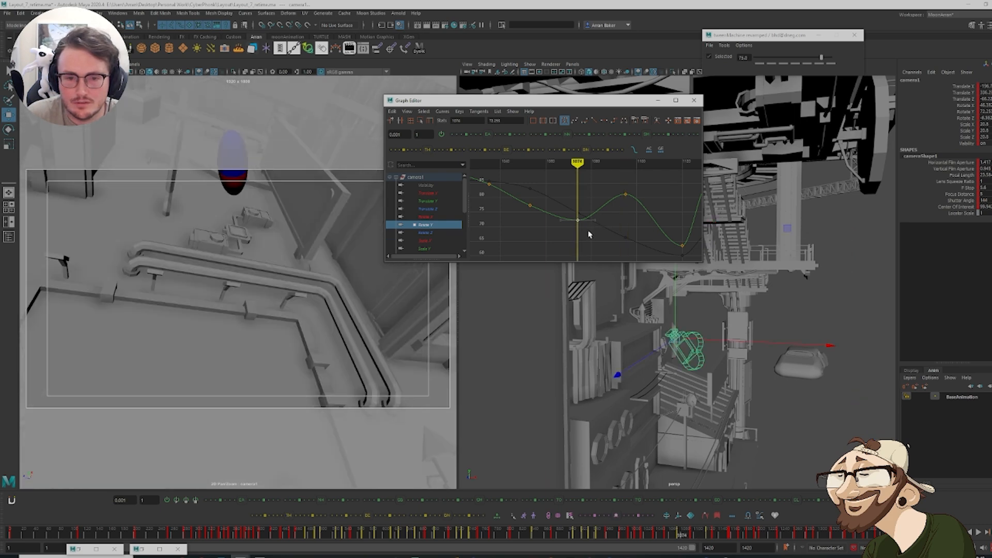
key(.)
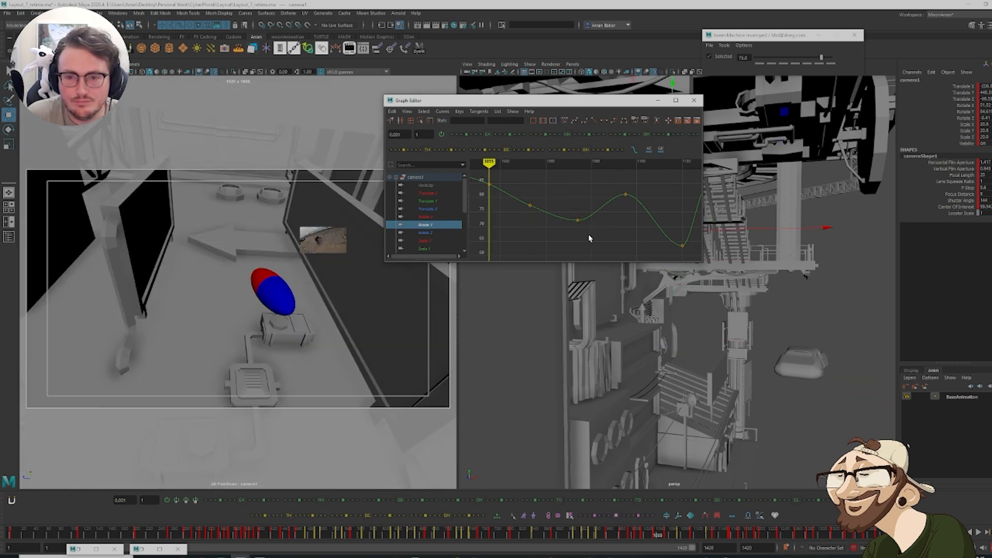
key(.)
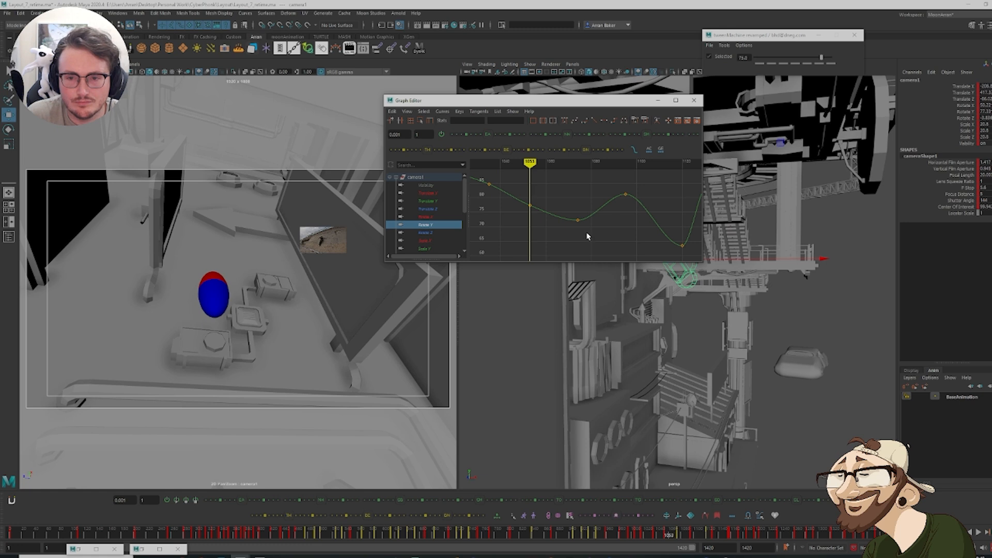
Smooth the camera's Rotate Y keys at frames 1035, 1053 and 1074 into a gentle descent towards frame 1095
scroll(586, 236, down, 3)
alt+middle_drag(567, 211, 581, 232)
drag(528, 201, 605, 261)
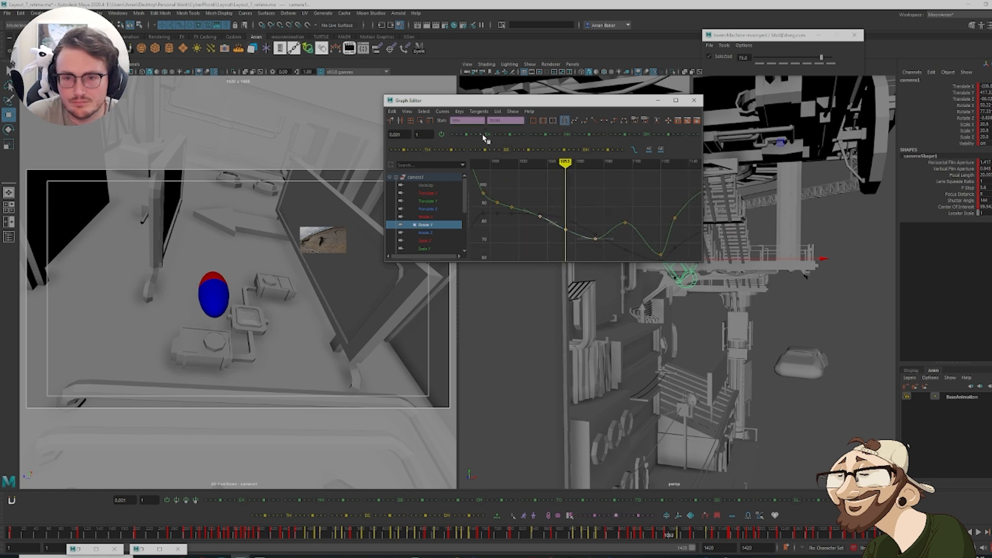
click(499, 135)
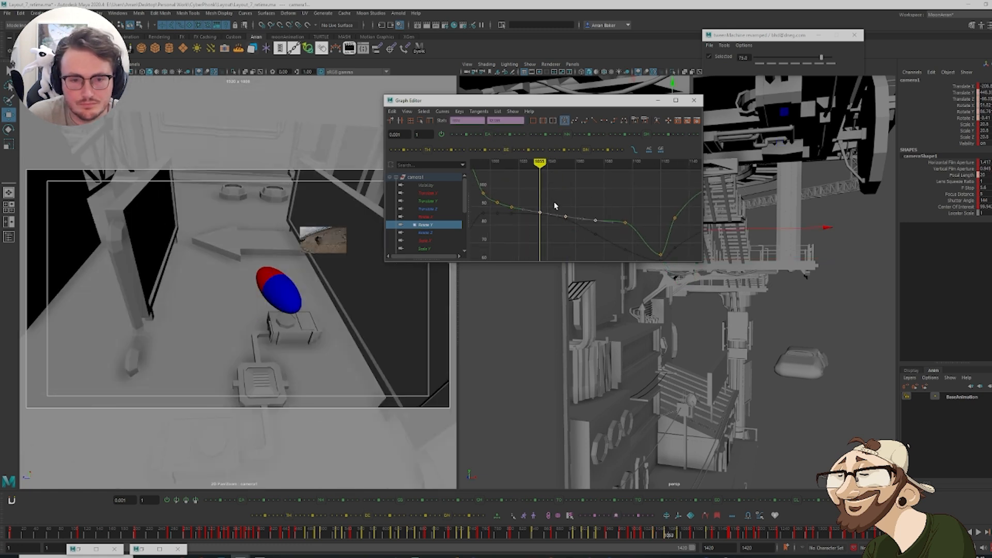
key(.)
key(.)
click(589, 212)
Try shifting the camera's Rotate X and Translate Z keys at frame 1074
click(425, 217)
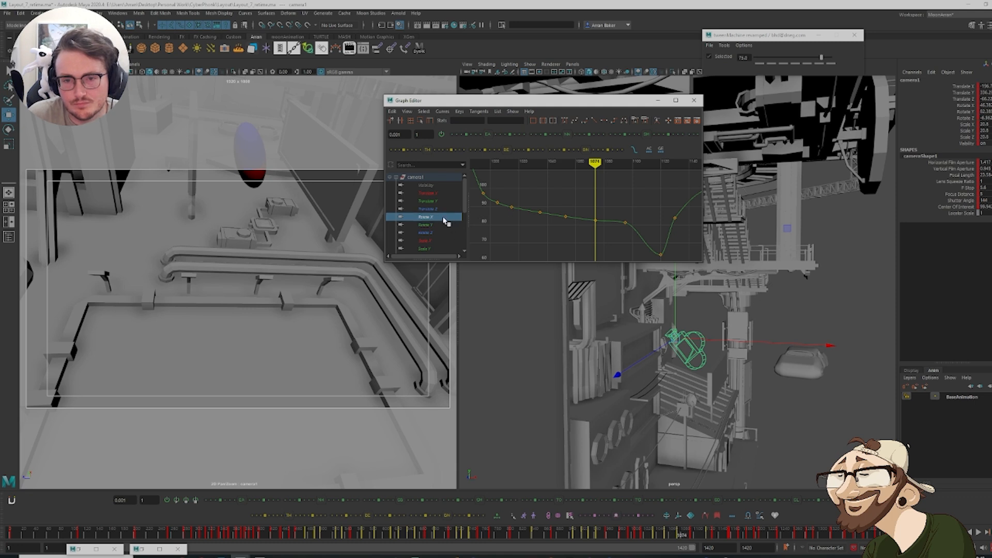
drag(572, 192, 602, 210)
key(f)
mouse_move(599, 234)
middle_down()
mouse_move(613, 170)
mouse_move(606, 222)
middle_up()
key(ctrl+z)
key(Up)
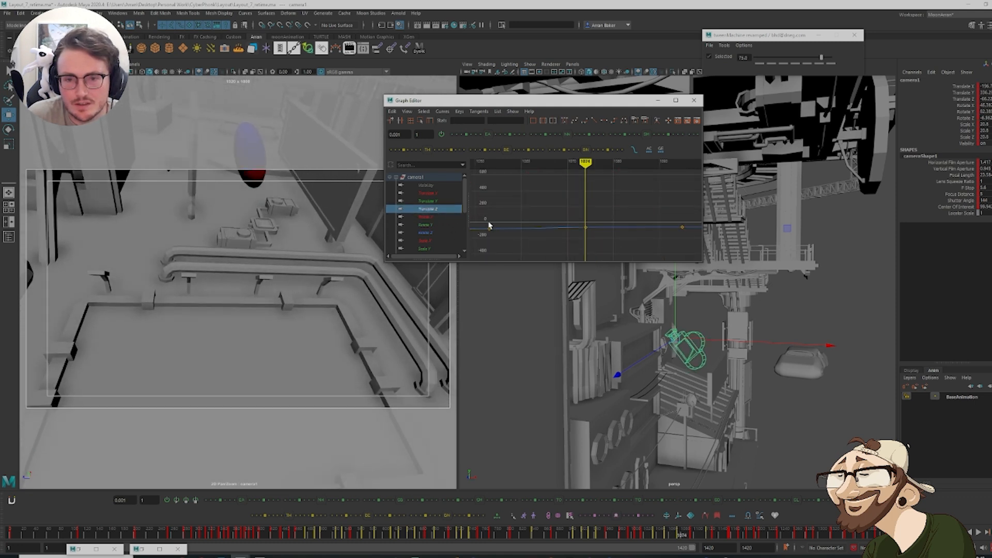
drag(603, 210, 575, 237)
key(f)
middle_drag(598, 211, 601, 214)
key(ctrl+z)
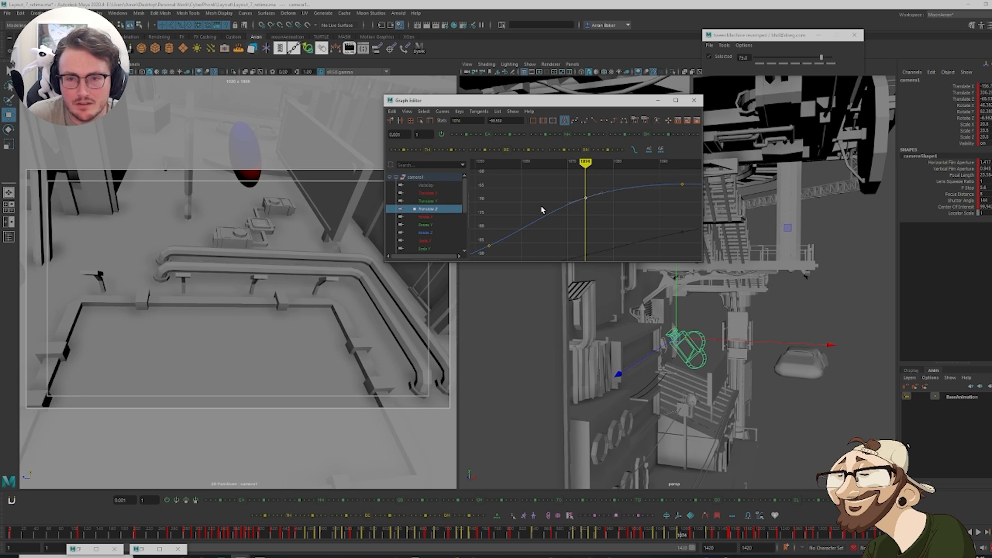
Raise the camera's Translate X key at frame 1074 to about -127
click(438, 193)
drag(556, 211, 601, 245)
shift+middle_drag(596, 217, 594, 206)
Compare the sphere's framing in the camera view at frames 1035, 1053 and 1074
key(comma)
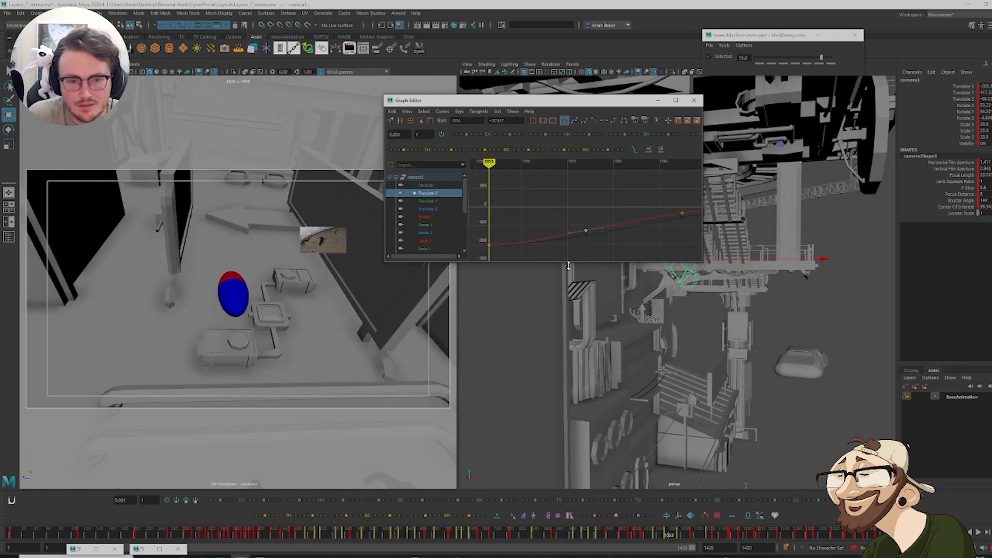
middle_click(368, 375)
key(comma)
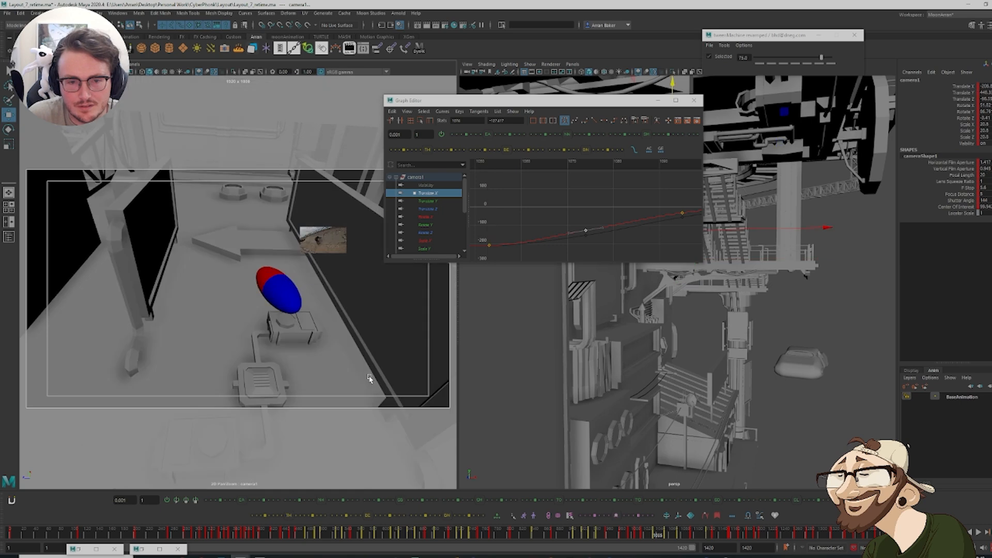
key(period)
key(period)
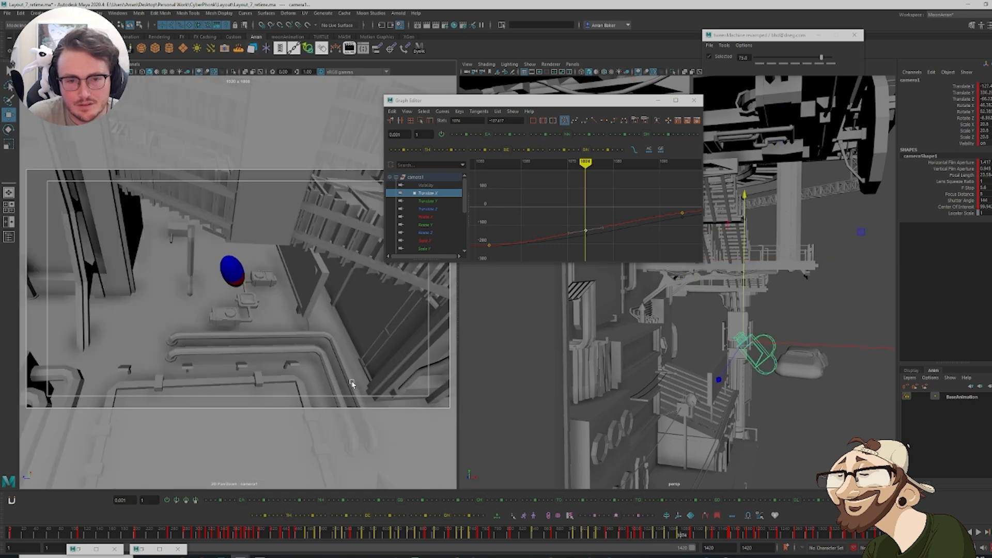
key(comma)
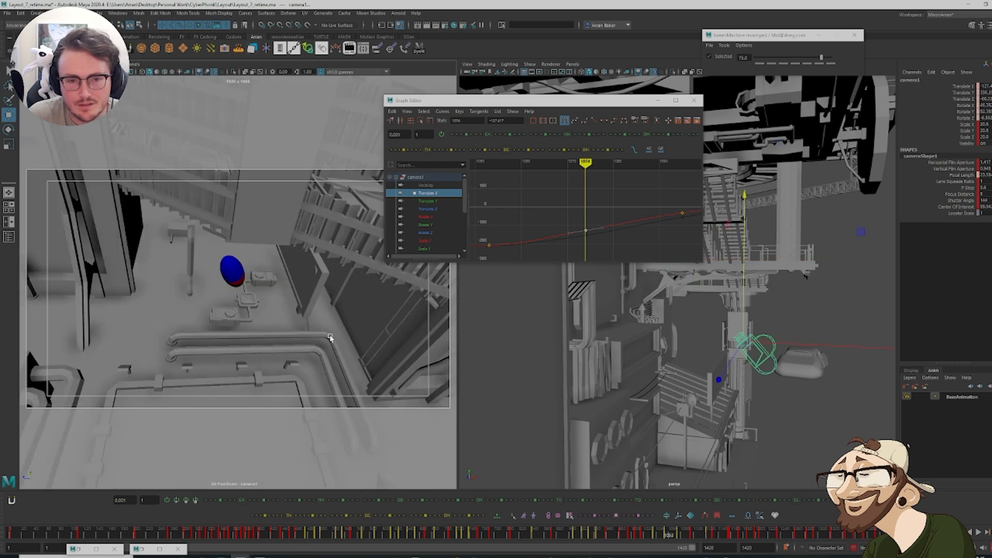
key(comma)
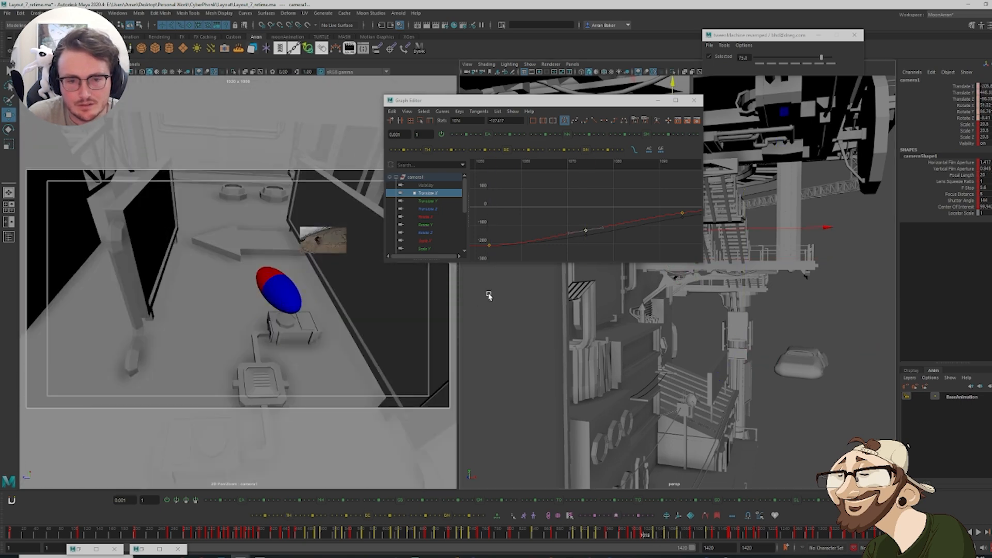
key(period)
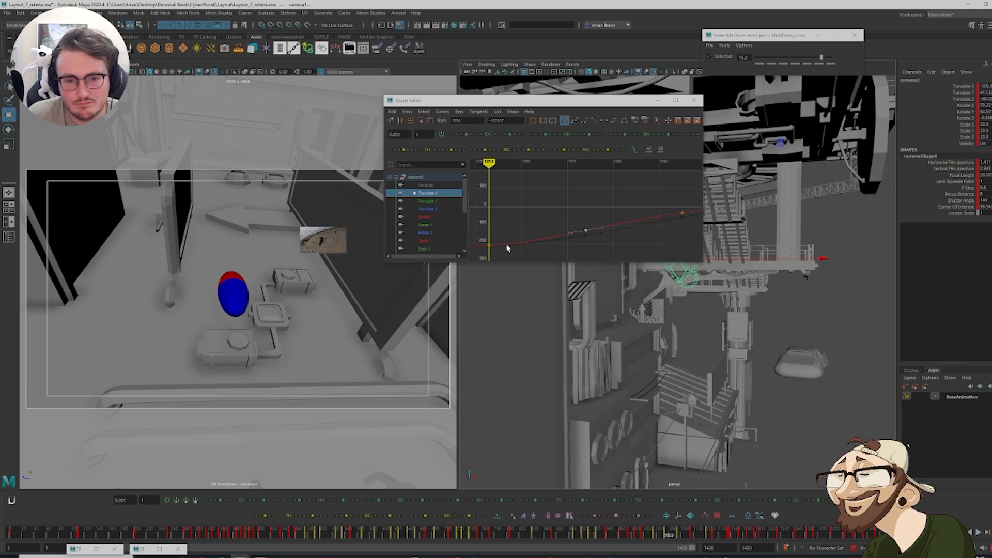
key(period)
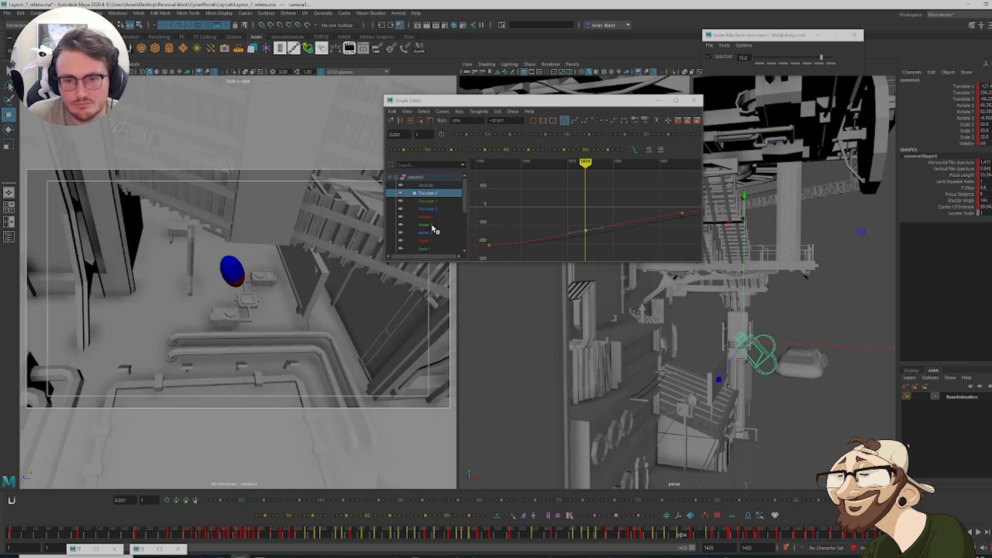
Review the camera's motion up to about frame 1088 and examine its Translate Y curve between frames 1074 and 1095
click(434, 201)
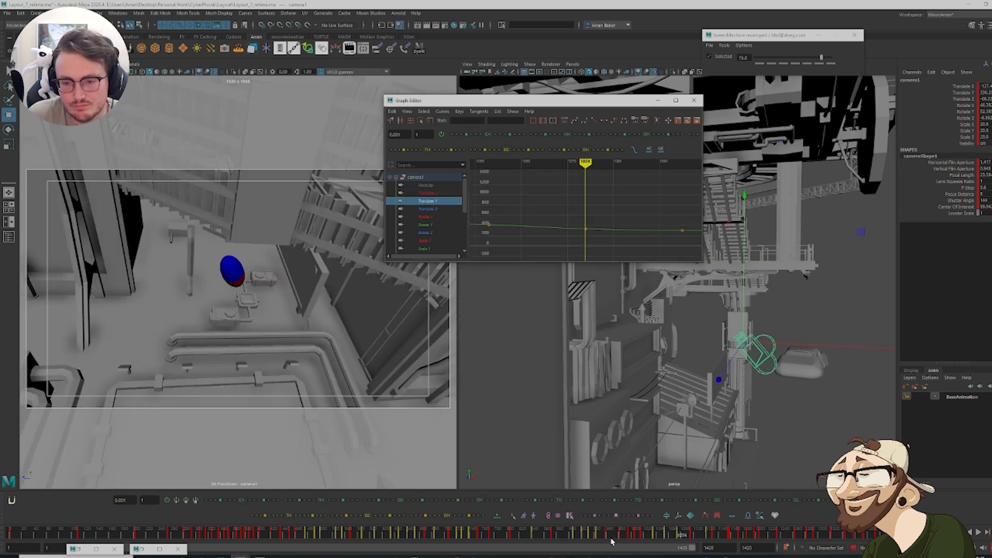
drag(611, 541, 680, 539)
drag(681, 539, 687, 538)
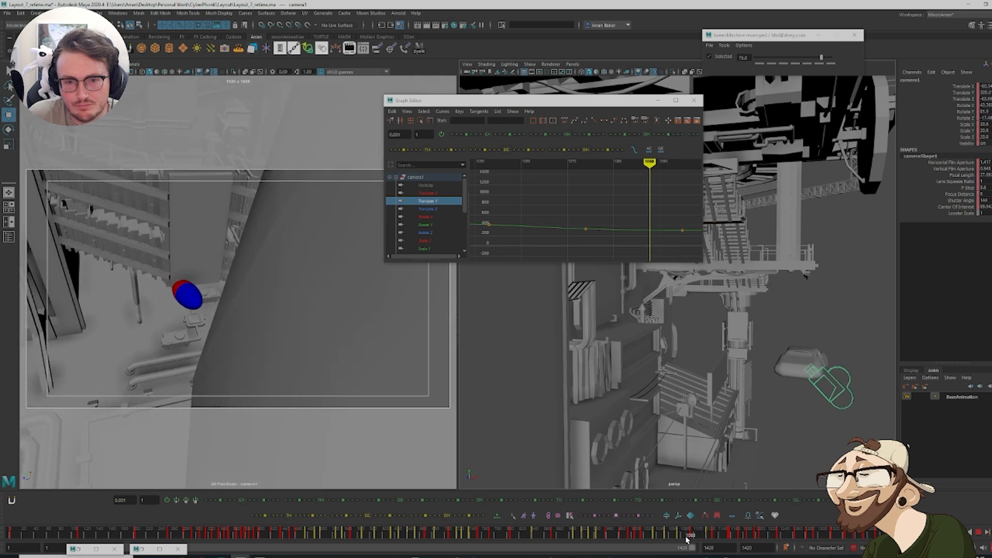
drag(563, 203, 693, 245)
key(f)
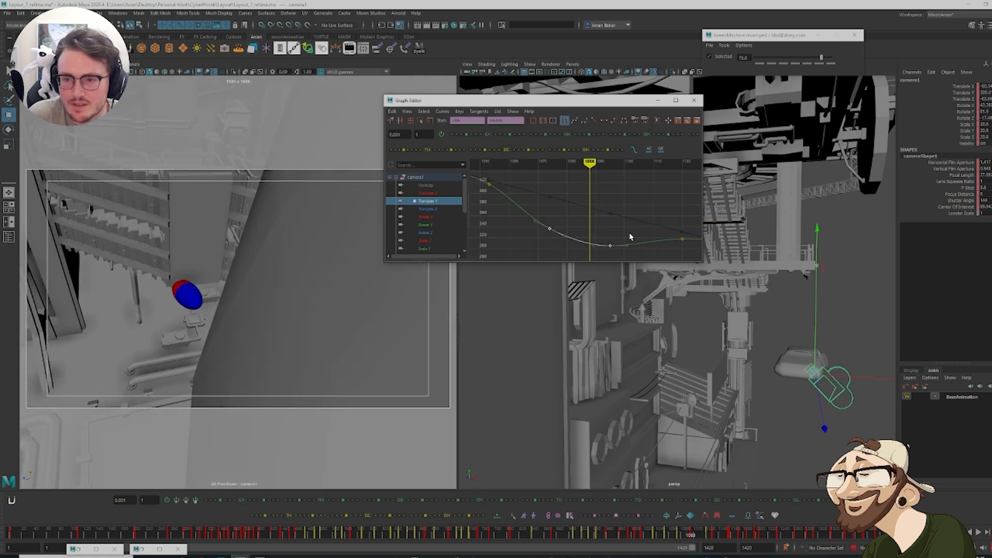
click(600, 223)
key(comma)
key(period)
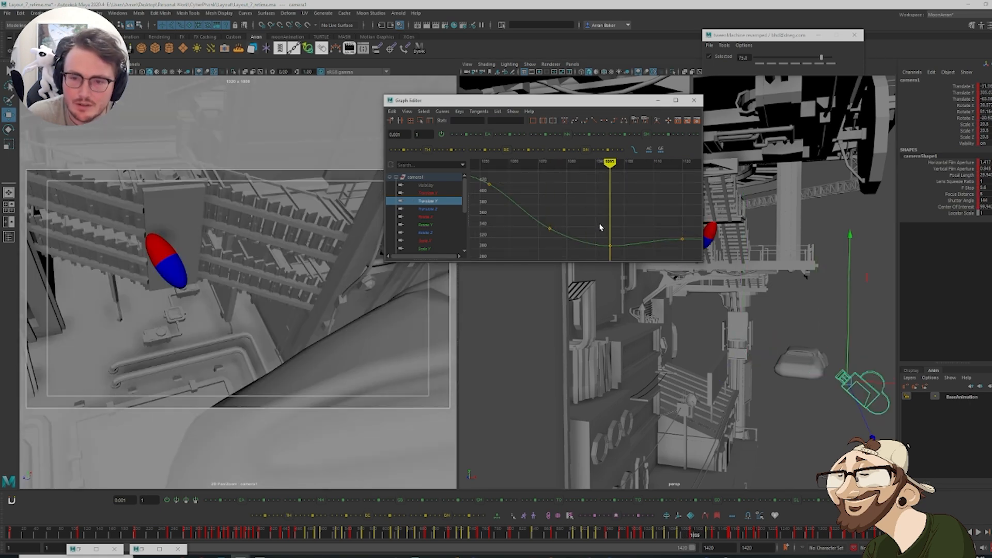
key(comma)
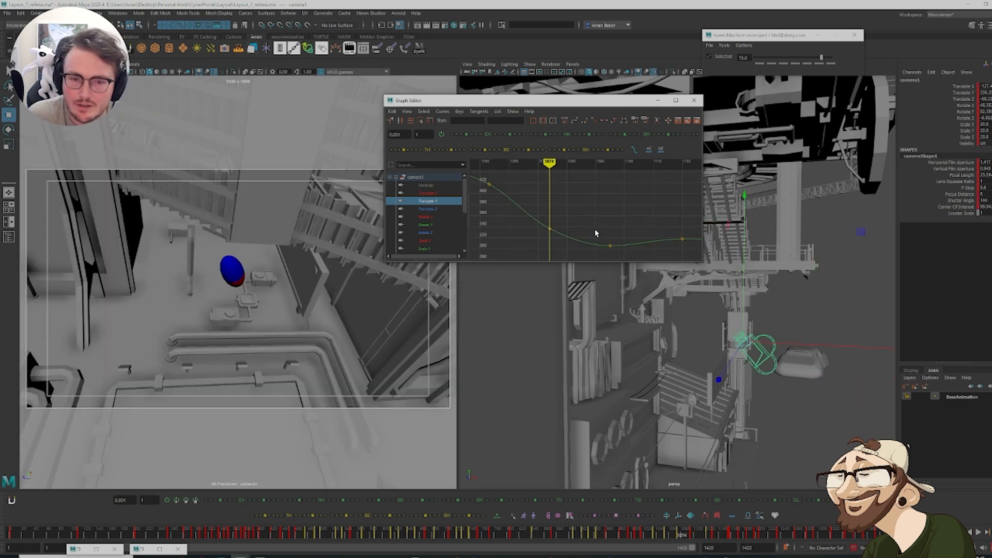
Examine the camera's Rotate X and Translate X curves and its motion between frames 1074 and 1095
click(432, 217)
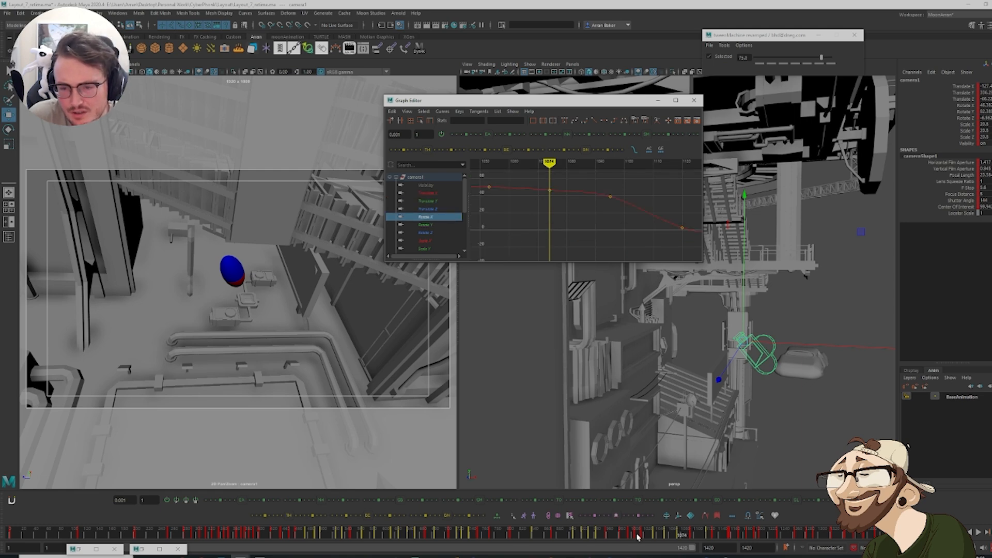
drag(667, 539, 691, 542)
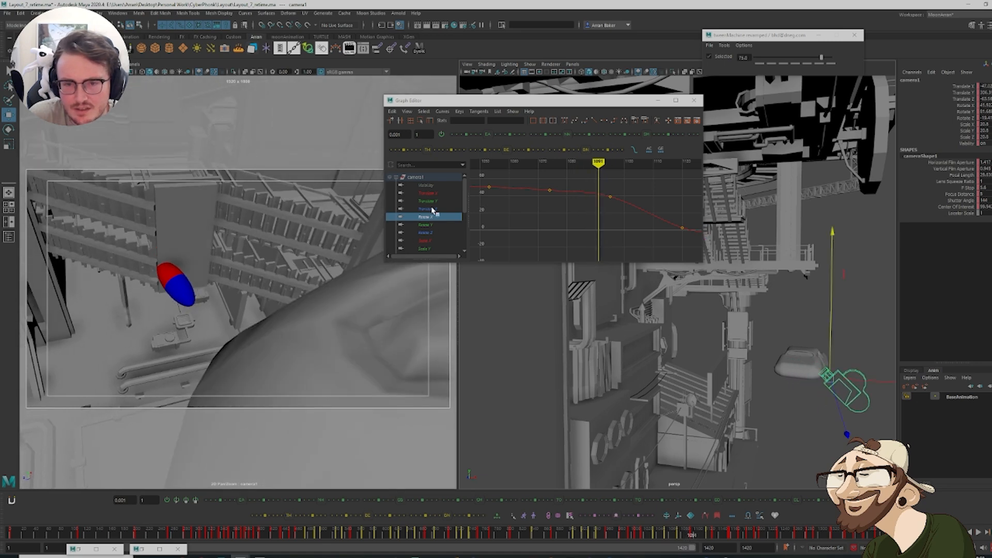
click(431, 210)
click(435, 194)
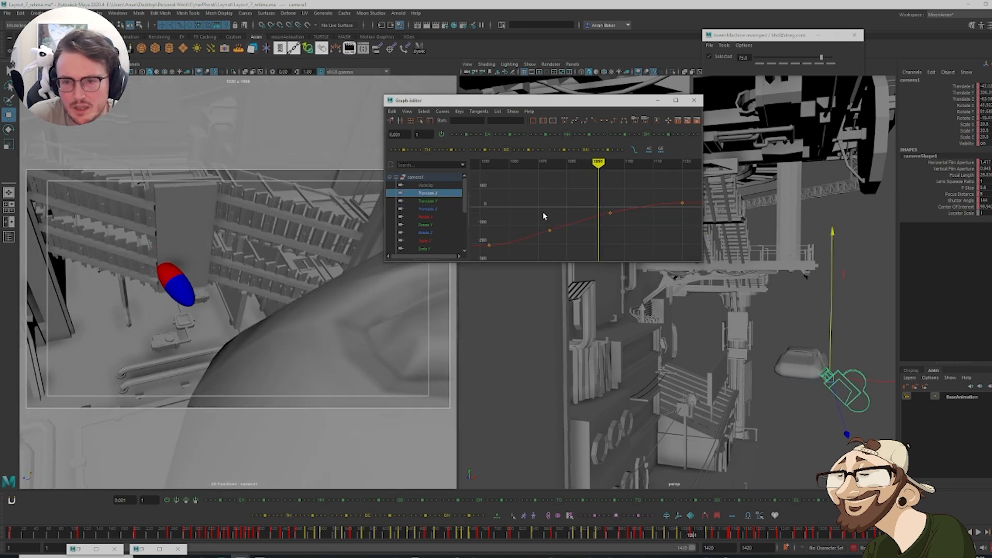
key(f)
key(period)
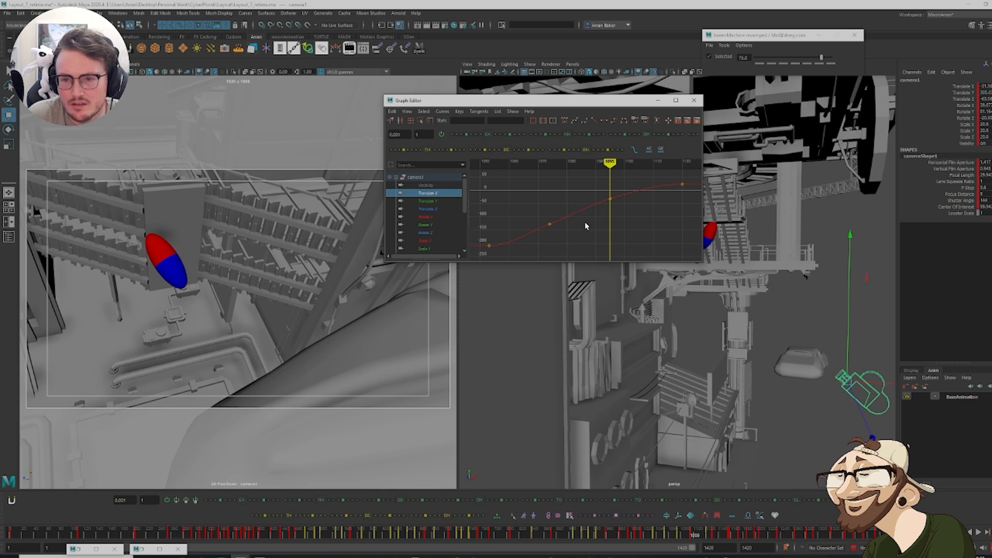
key(comma)
key(comma)
key(period)
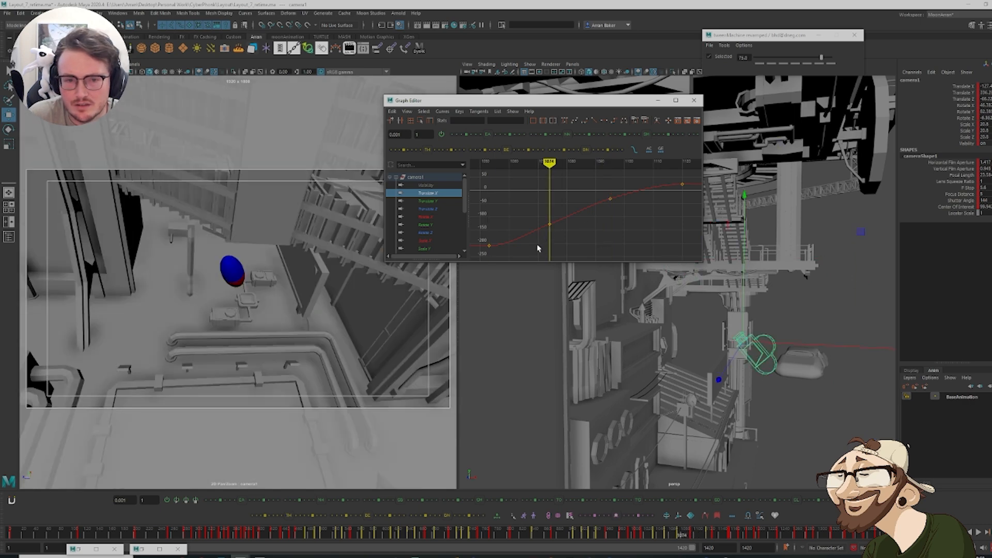
Blend the camera's Translate X key at frame 1074 toward the following key, raising it to about -62
click(515, 152)
click(515, 153)
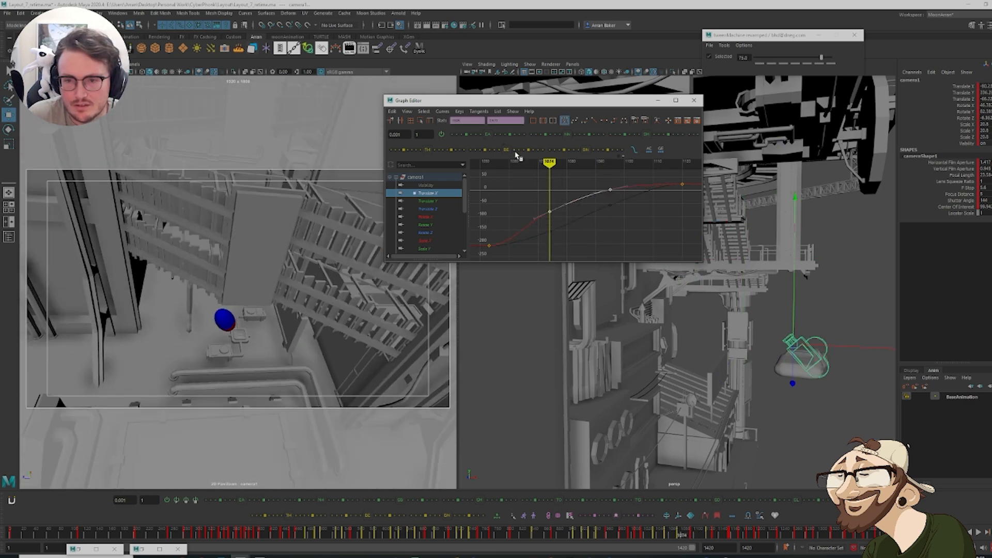
click(515, 153)
middle_click(521, 356)
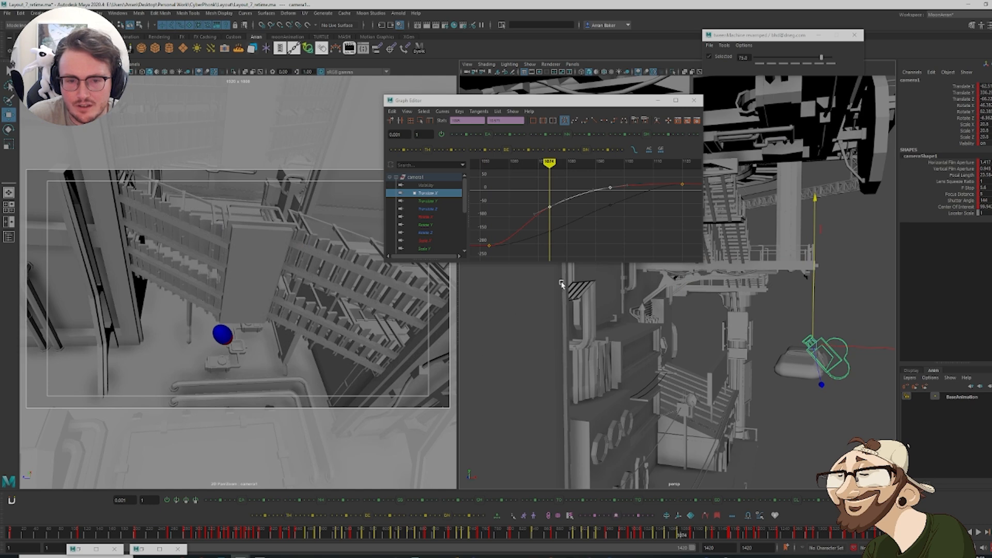
Tilt the camera down at frame 1074 to place the sphere higher in the frame, and review the motion through frame 1095
key(e)
drag(787, 203, 757, 236)
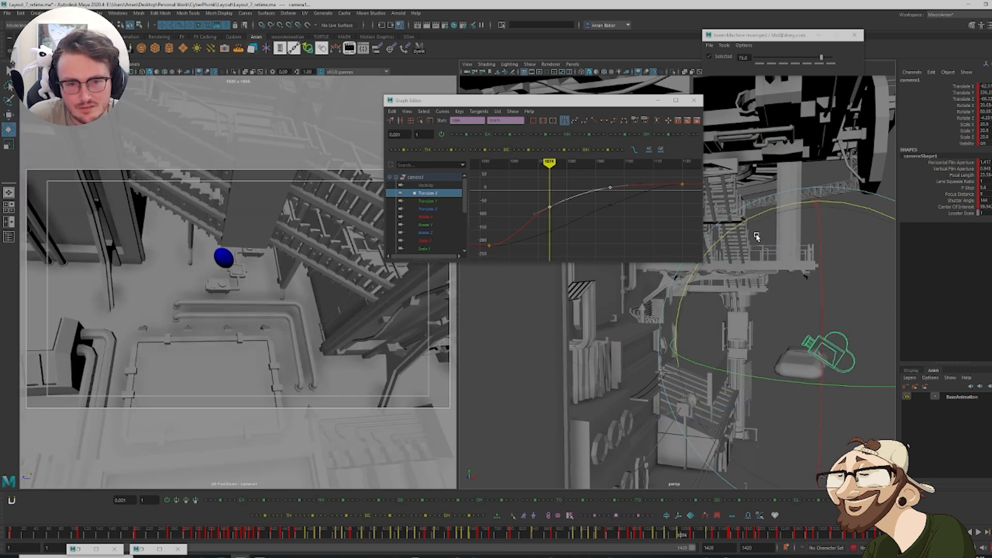
key(alt+v)
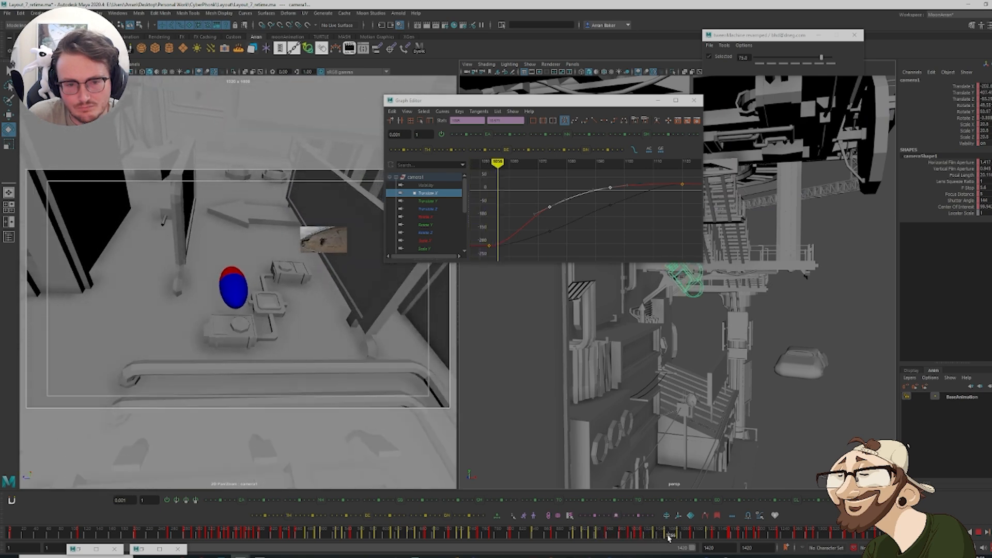
drag(679, 538, 690, 556)
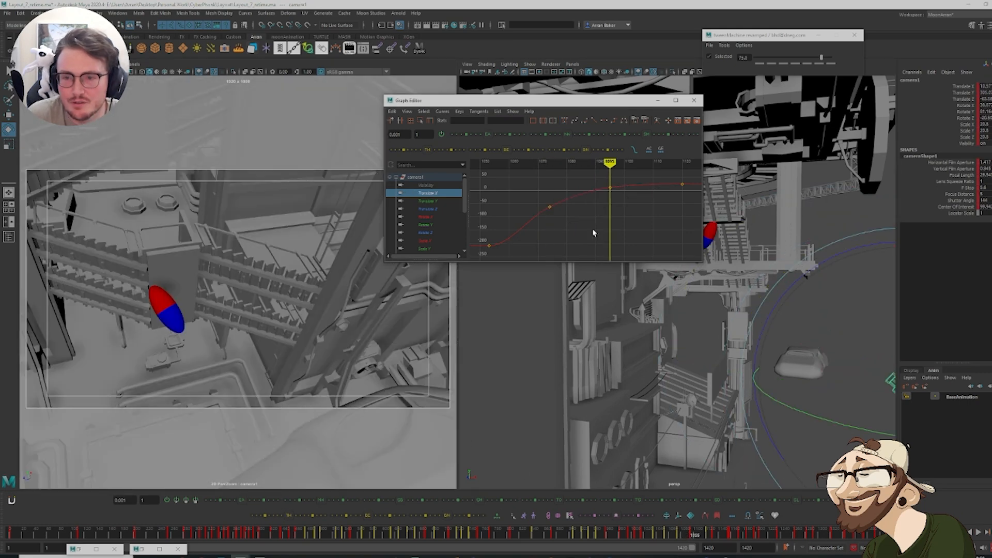
At frame 1095, lower the camera's Translate X key to about -17.8 and its height to about 301
middle_drag(621, 208, 618, 215)
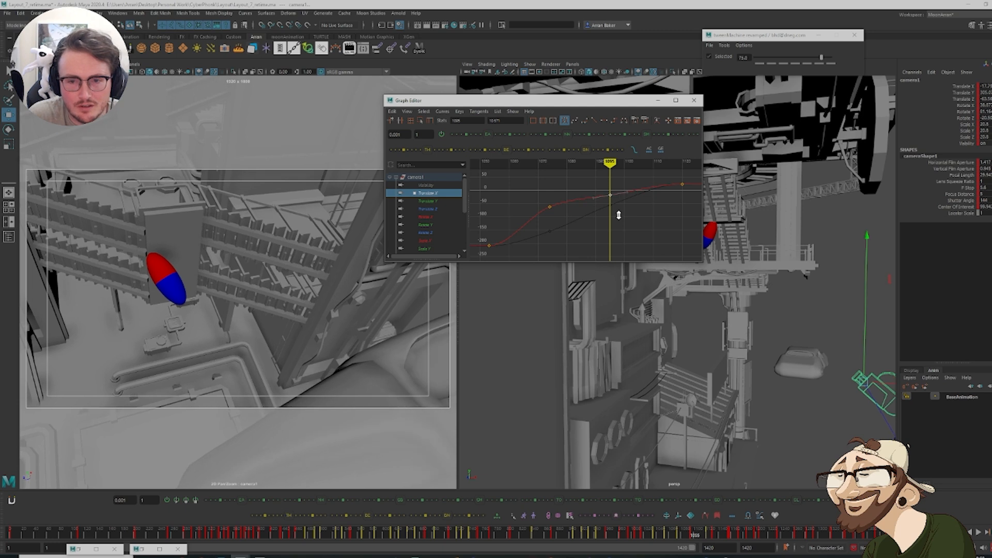
drag(864, 357, 866, 363)
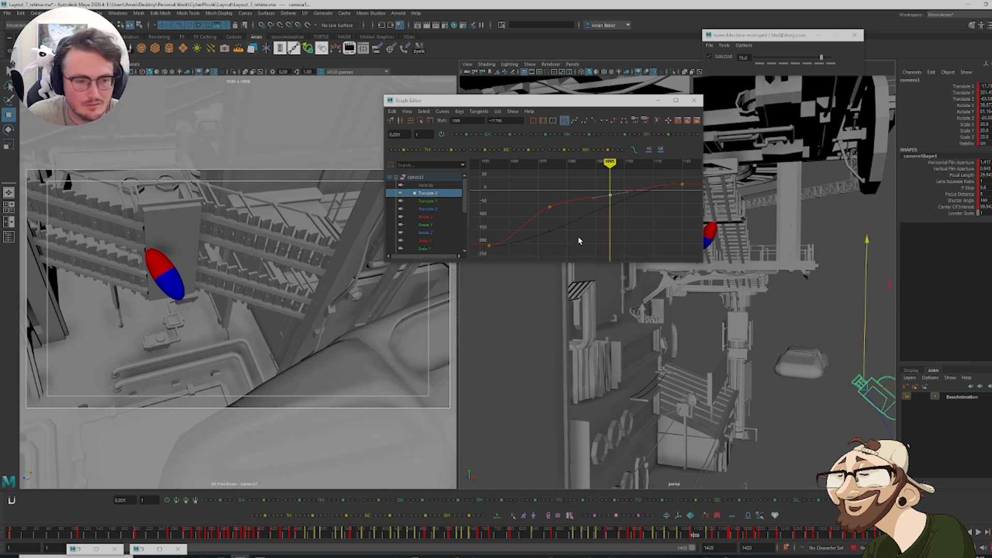
Blend all camera keys at frame 1074 strongly toward the frame 1095 pose and review the resulting motion
click(441, 178)
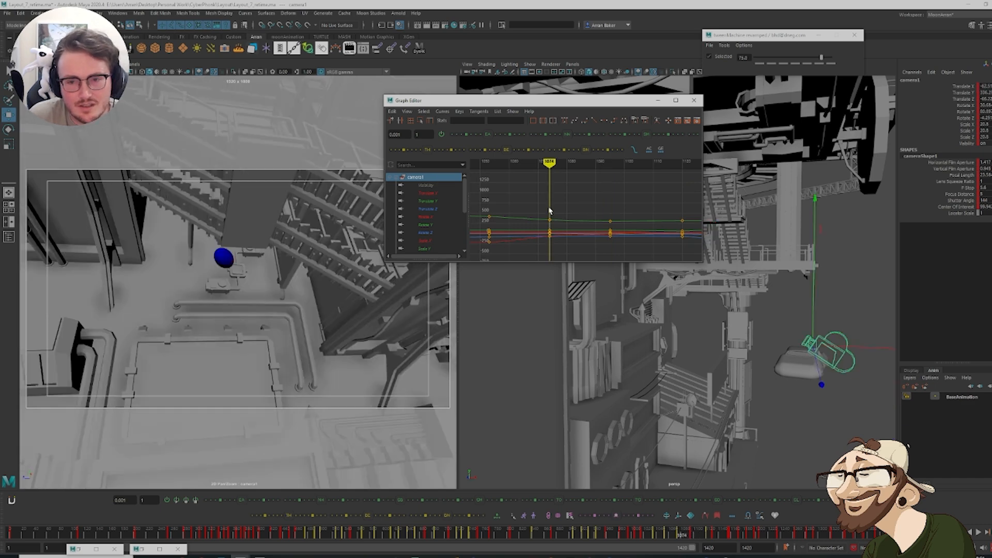
click(502, 135)
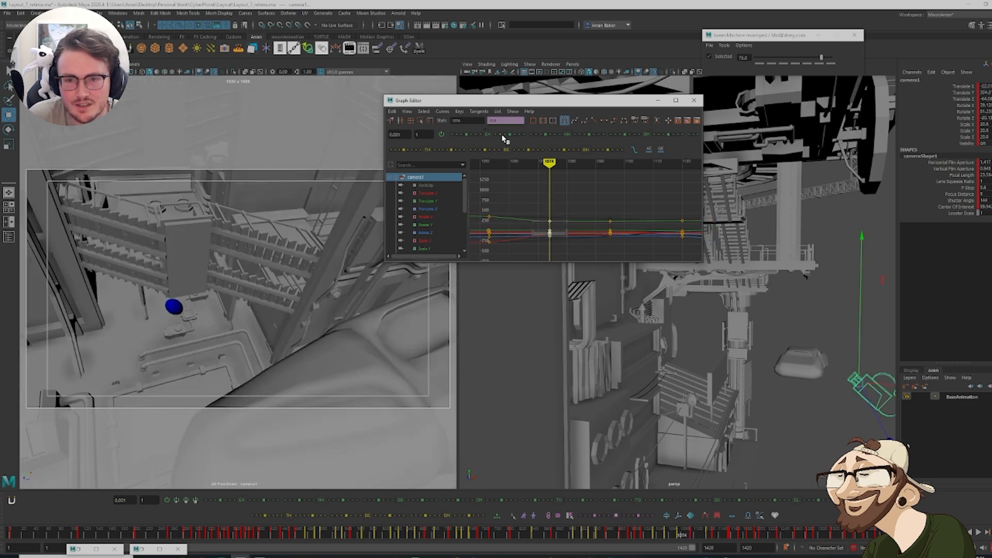
mouse_move(590, 537)
mouse_down()
mouse_move(708, 554)
mouse_move(661, 555)
mouse_move(670, 555)
mouse_up()
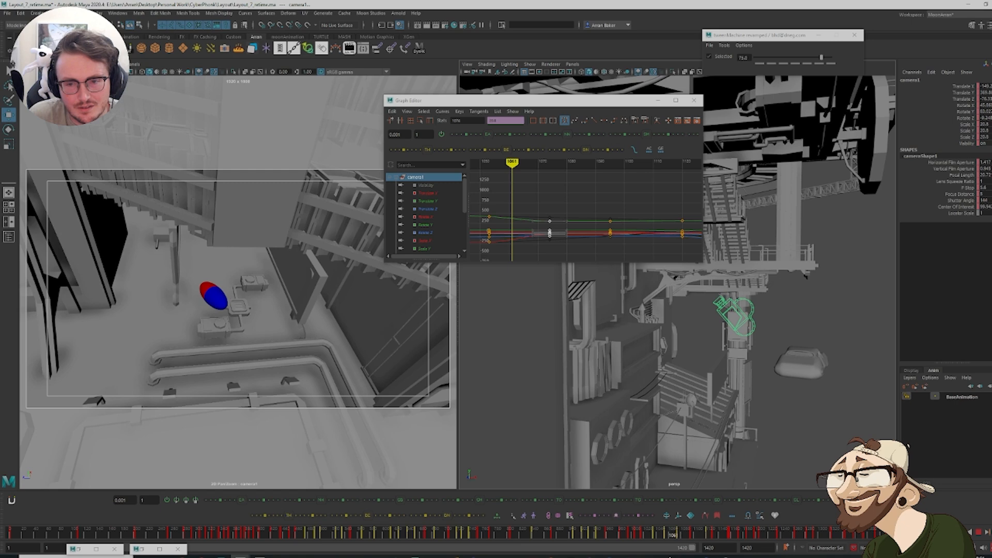
Key the camera at frame 1062, tween that pose 75% toward the previous key, and check the motion
click(537, 201)
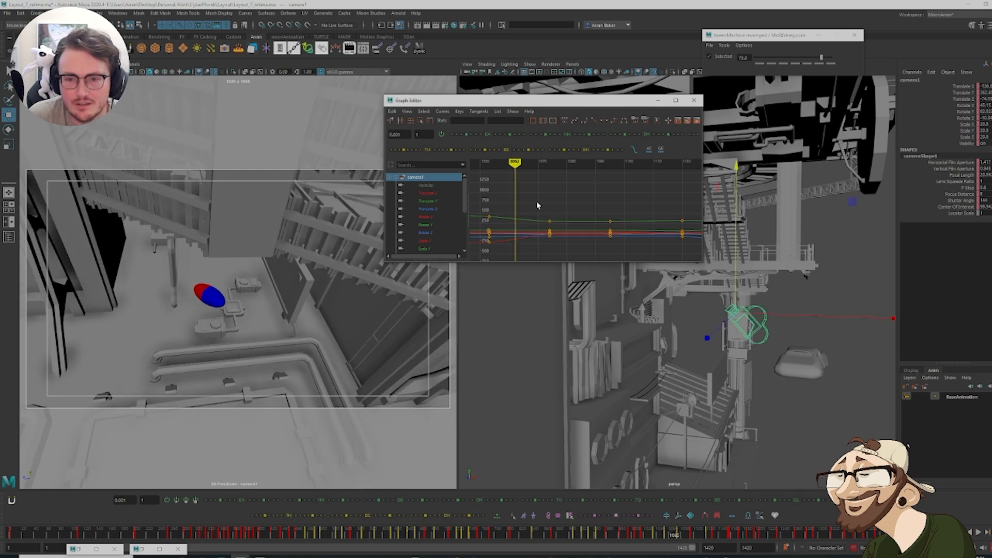
key(s)
key(alt+1)
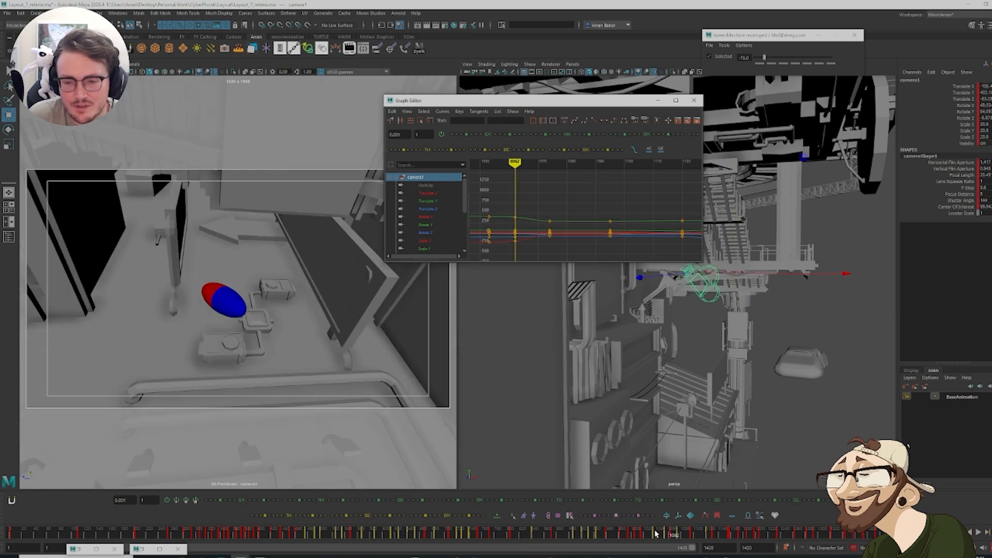
mouse_move(660, 536)
mouse_down()
mouse_move(633, 537)
mouse_move(678, 543)
mouse_up()
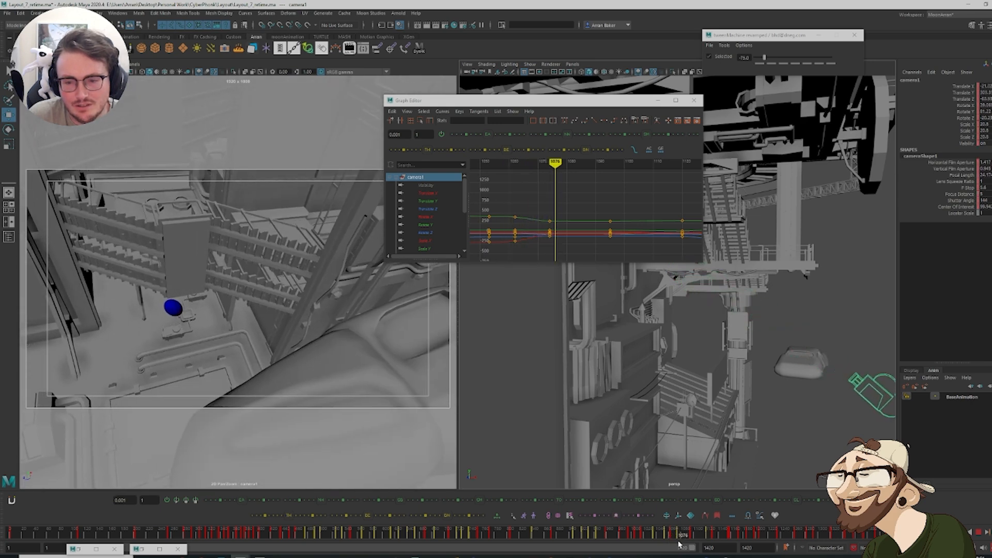
Add an in-between camera key at frame 1084 and display the camera's Focal Length curve
mouse_move(685, 545)
mouse_down()
mouse_move(712, 549)
mouse_move(677, 549)
mouse_move(685, 549)
mouse_move(670, 537)
mouse_move(685, 541)
mouse_up()
key(alt+3)
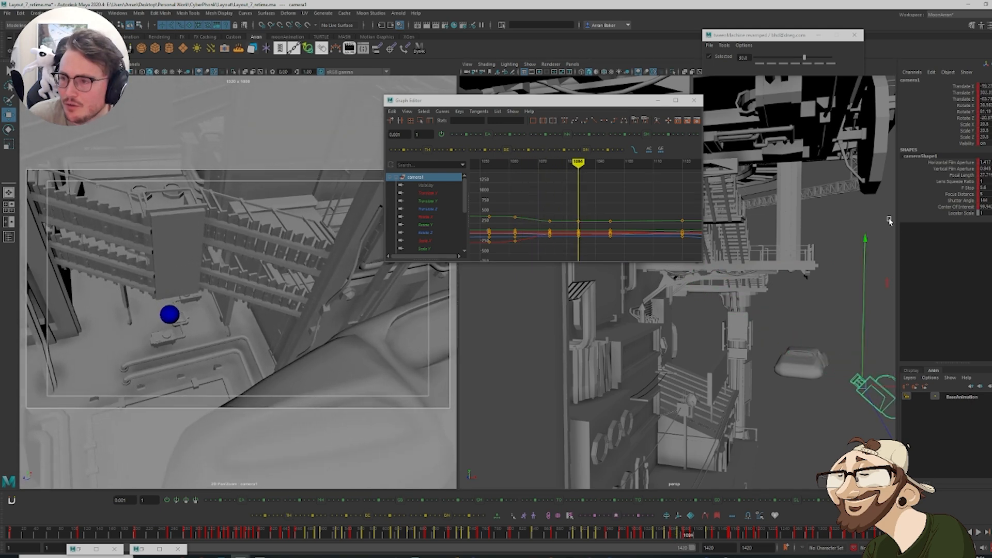
key(.)
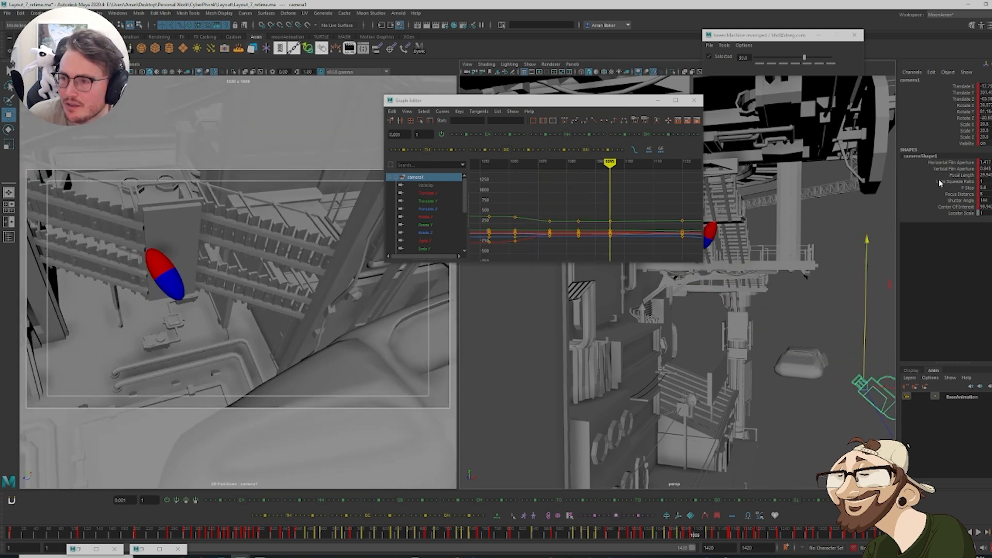
click(953, 175)
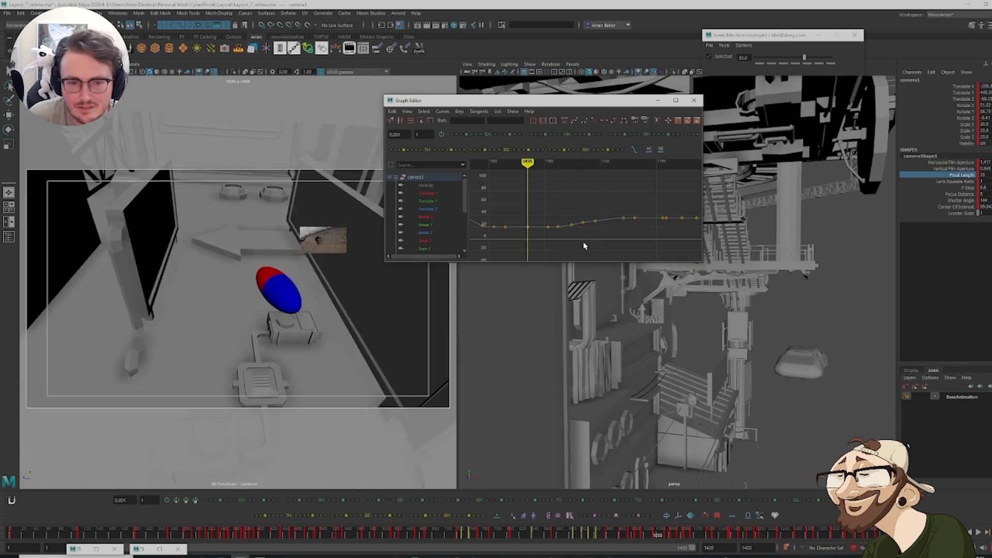
Try raising the camera's Focal Length keys at frames 1062 and 1074, and undo the change
key(.)
key(.)
key(.)
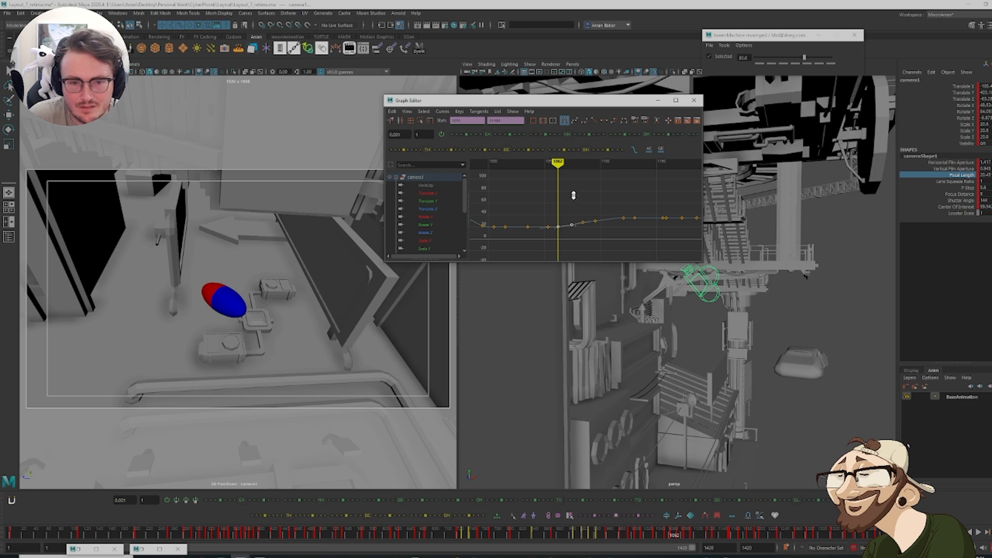
shift+middle_drag(573, 213, 568, 210)
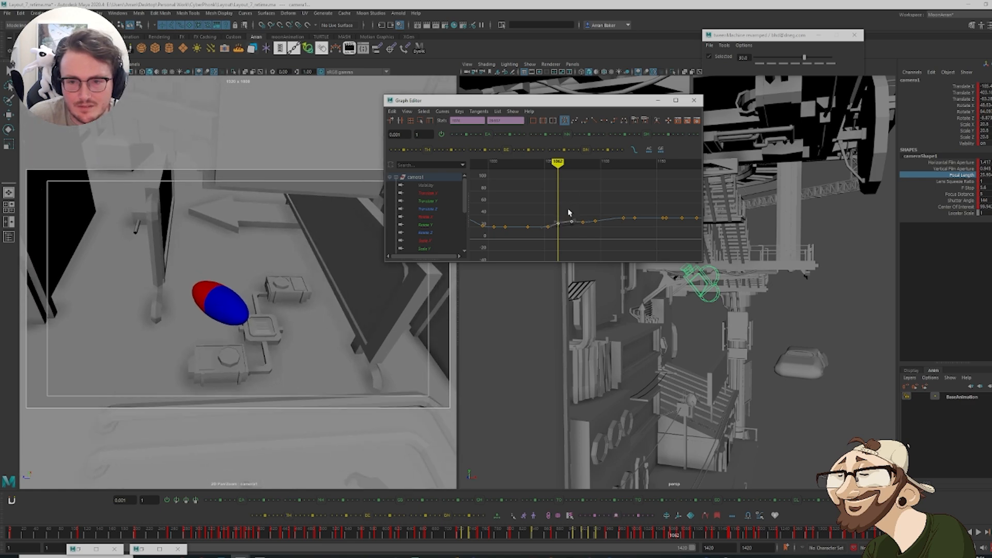
key(ctrl+z)
key(ctrl+z)
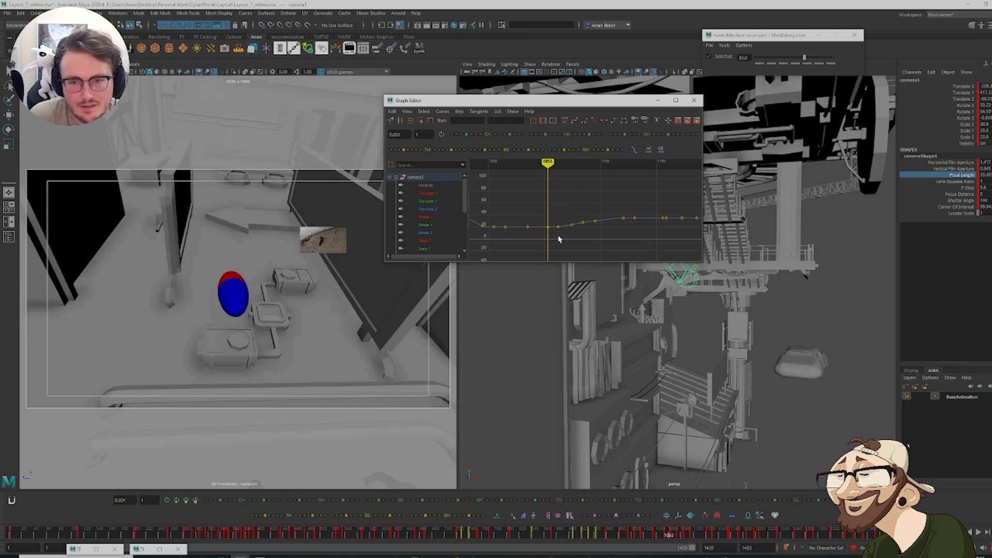
Blend the Focal Length keys at frames 1074, 1084 and 1095 up toward the value of the following keys
key(.)
key(.)
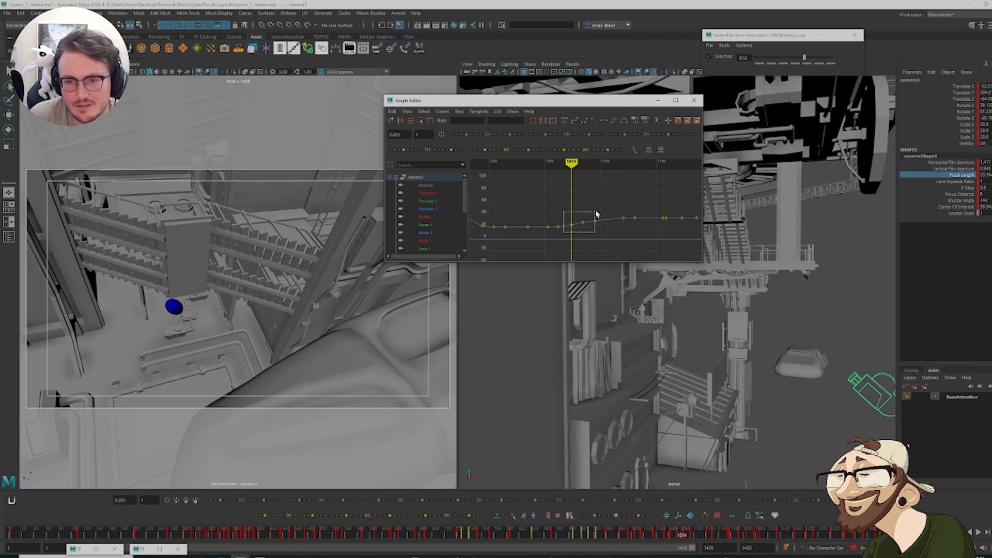
key(.)
key(.)
key(.)
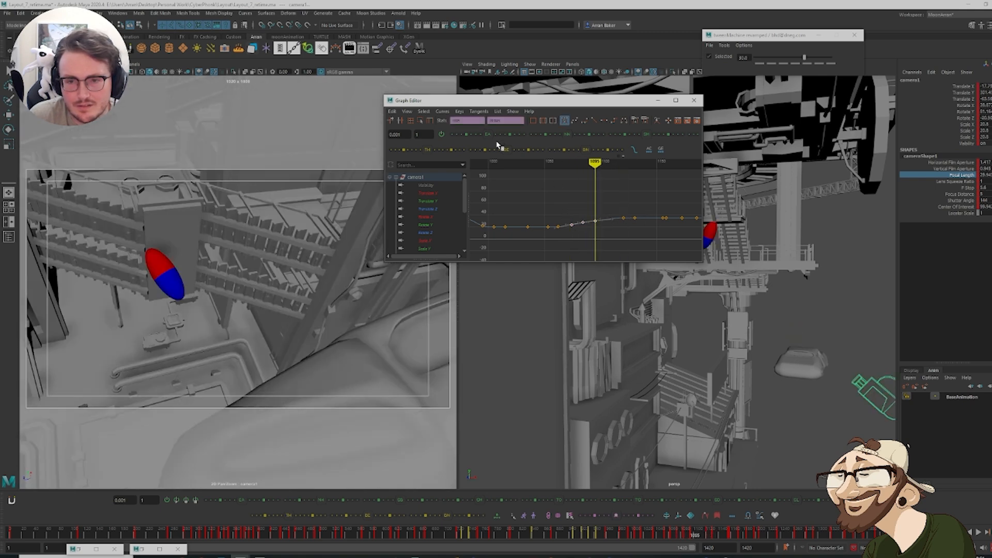
drag(500, 137, 511, 138)
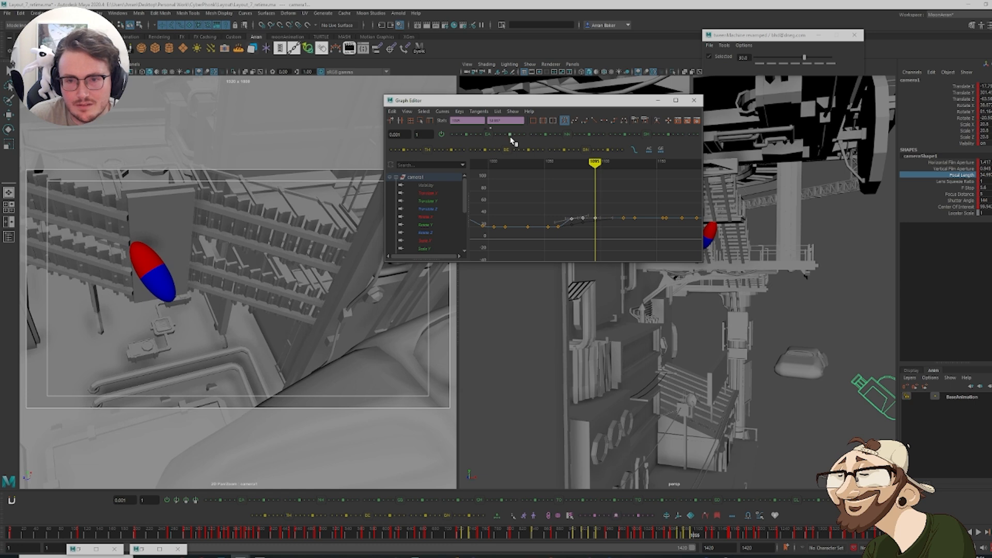
click(610, 198)
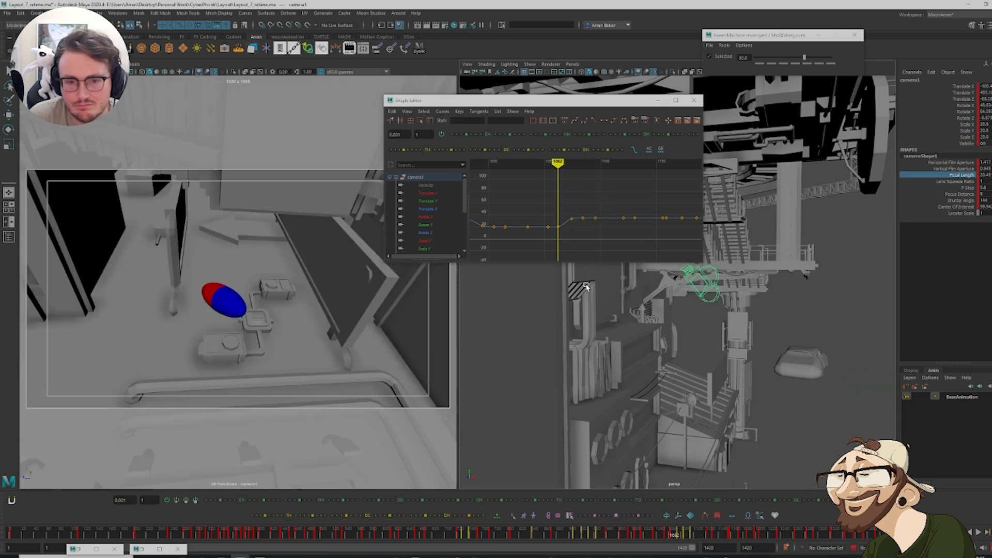
Raise the Focal Length key at frame 1062 to about 21.1 and review the camera view and the full curve
key(.)
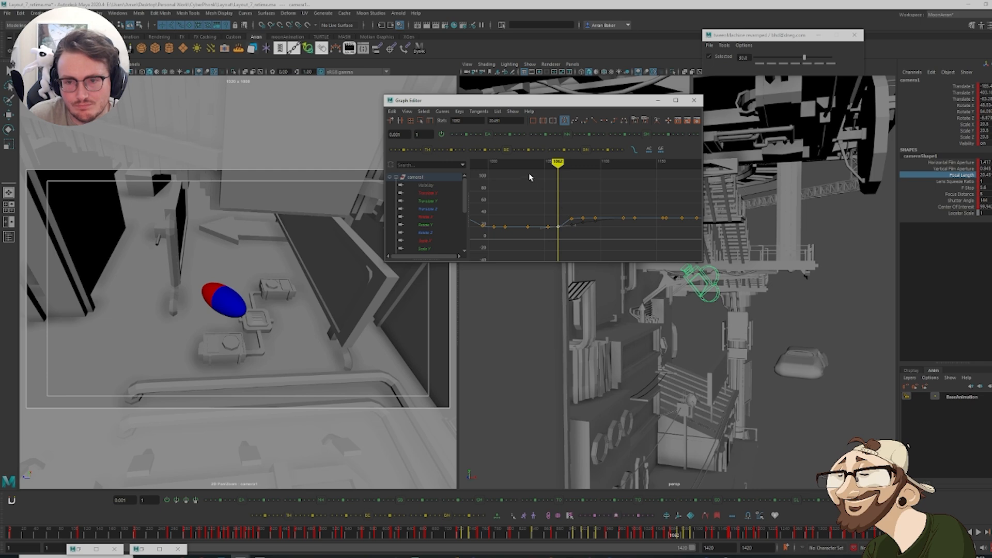
middle_drag(601, 227, 602, 228)
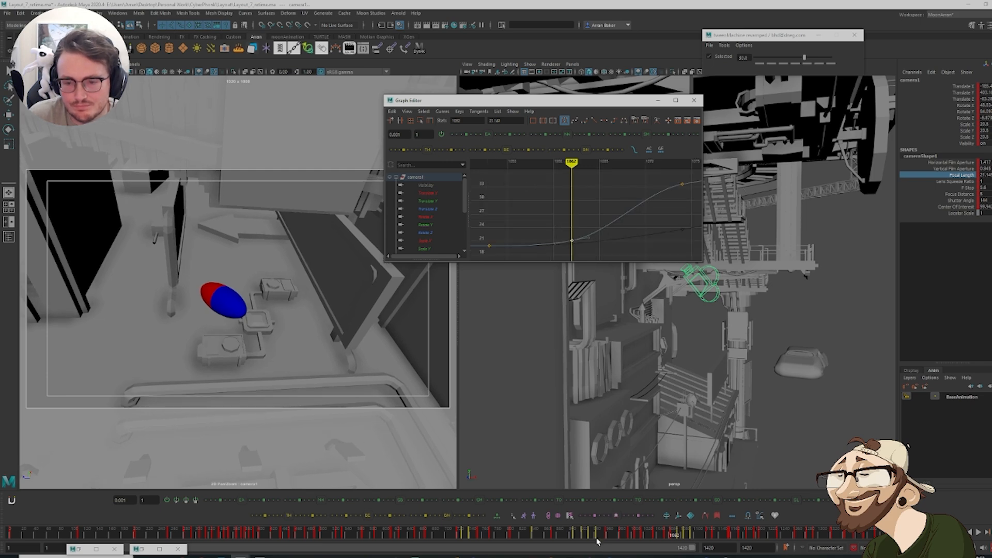
mouse_move(573, 537)
mouse_down()
mouse_move(698, 540)
mouse_move(574, 537)
mouse_move(678, 536)
mouse_move(676, 527)
mouse_up()
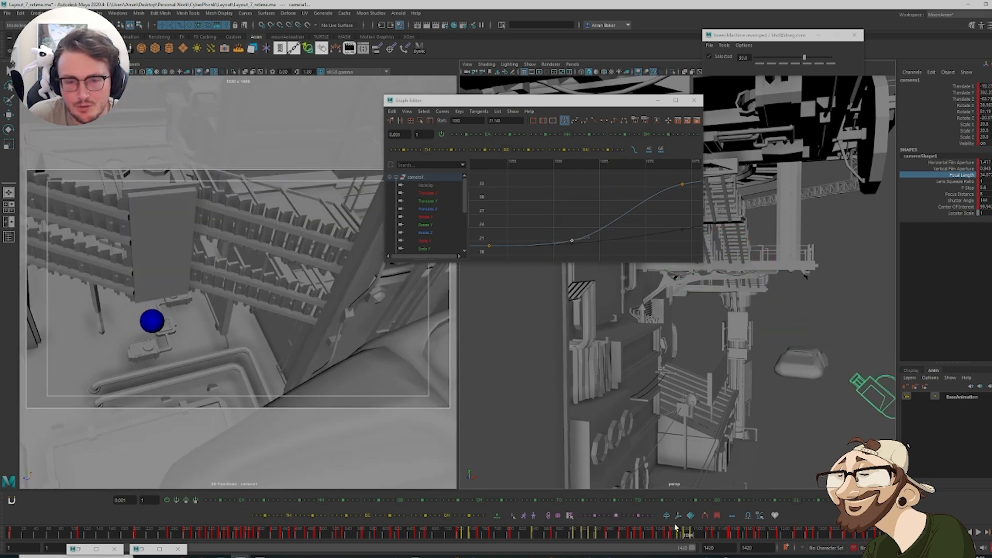
click(572, 220)
key(a)
drag(652, 261, 652, 260)
key(f)
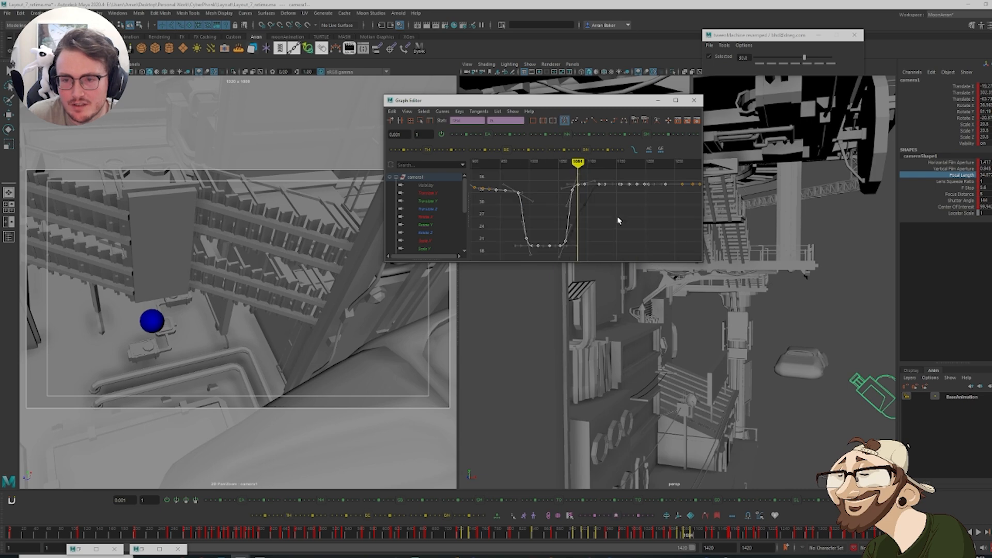
Show all camera curves, blend the keys at frame 1074 slightly back toward the frame 1062 pose, and review the motion
click(429, 177)
key(a)
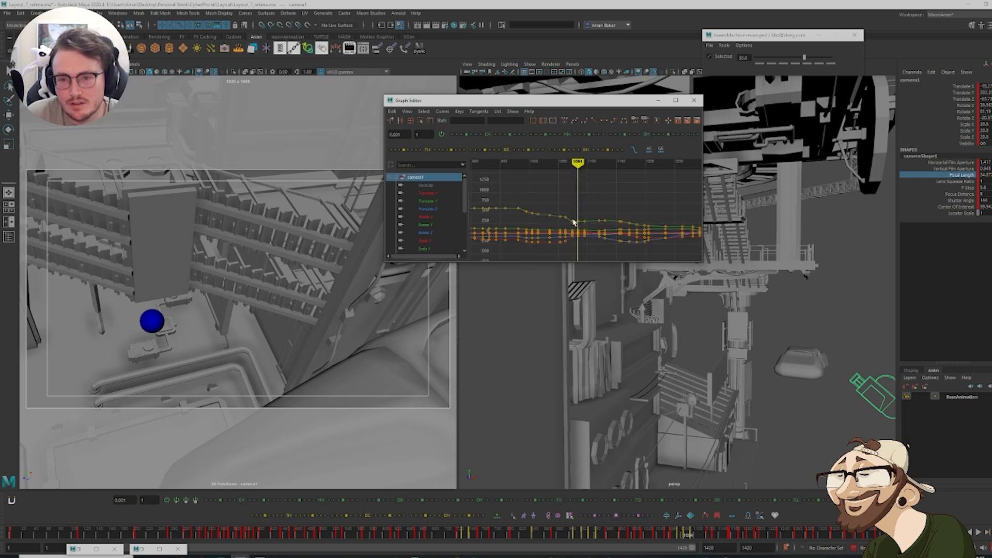
key(f)
key(comma)
key(comma)
key(comma)
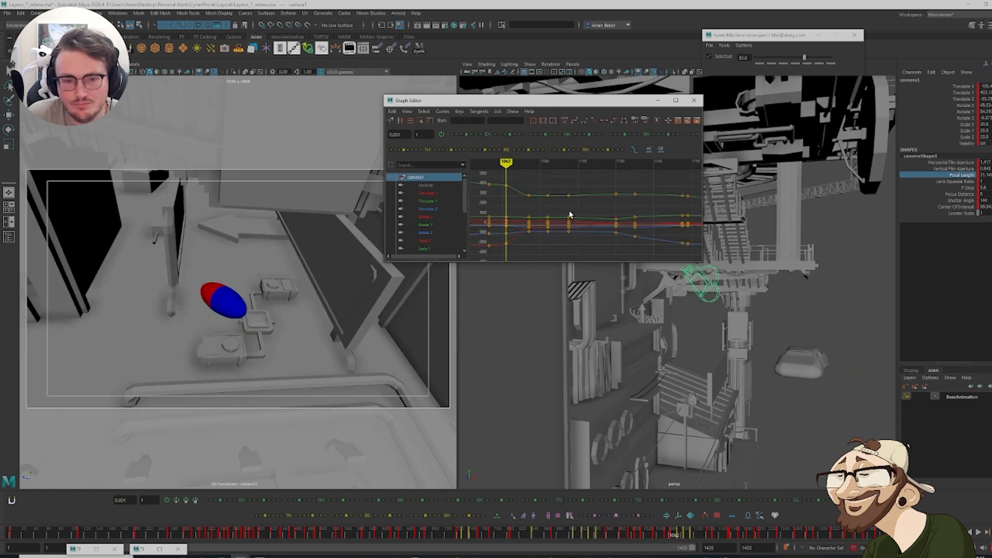
key(period)
key(period)
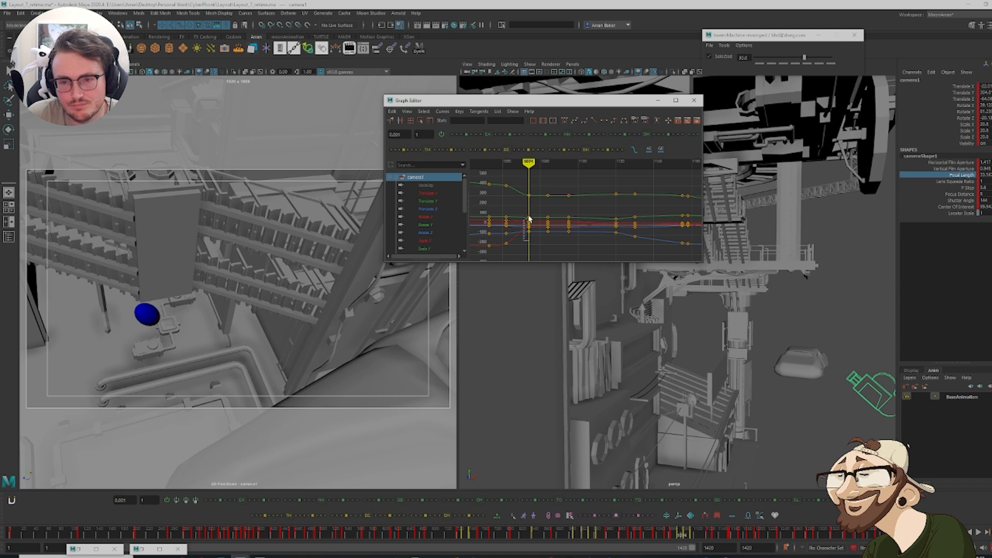
click(638, 136)
click(638, 136)
click(639, 136)
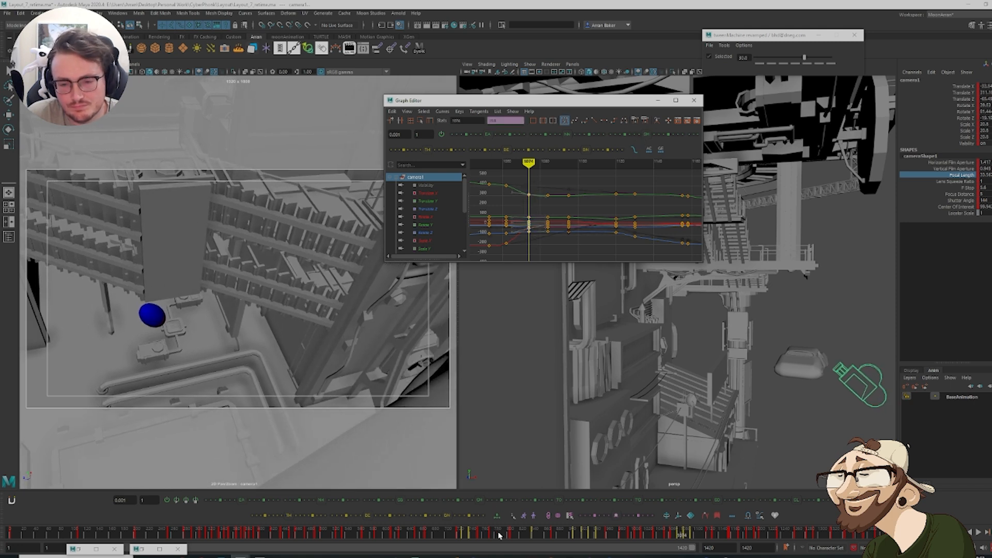
mouse_move(650, 534)
mouse_down()
mouse_move(713, 553)
mouse_move(645, 555)
mouse_move(670, 555)
mouse_up()
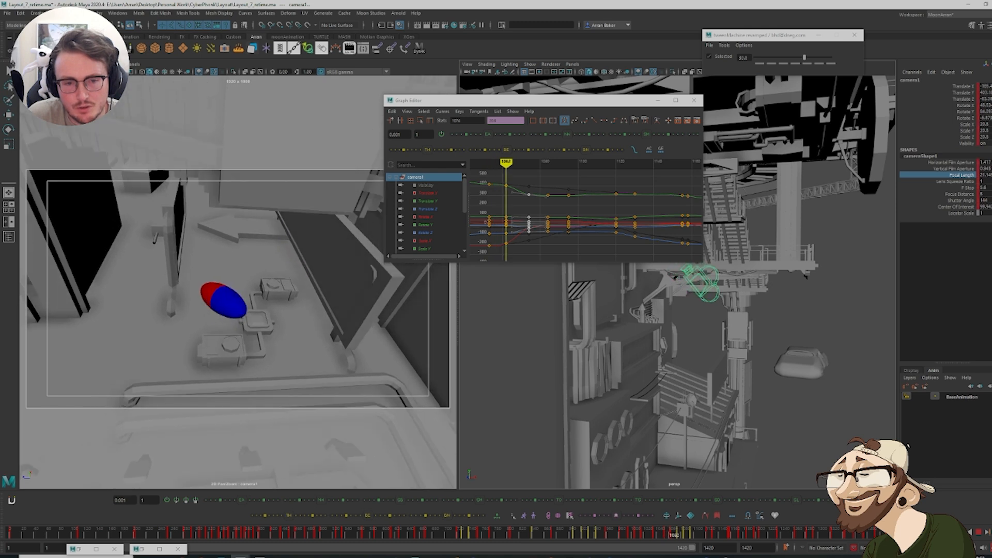
Reposition and rotate the camera at frame 1053 to frame the sphere and the machinery more closely from above
click(568, 192)
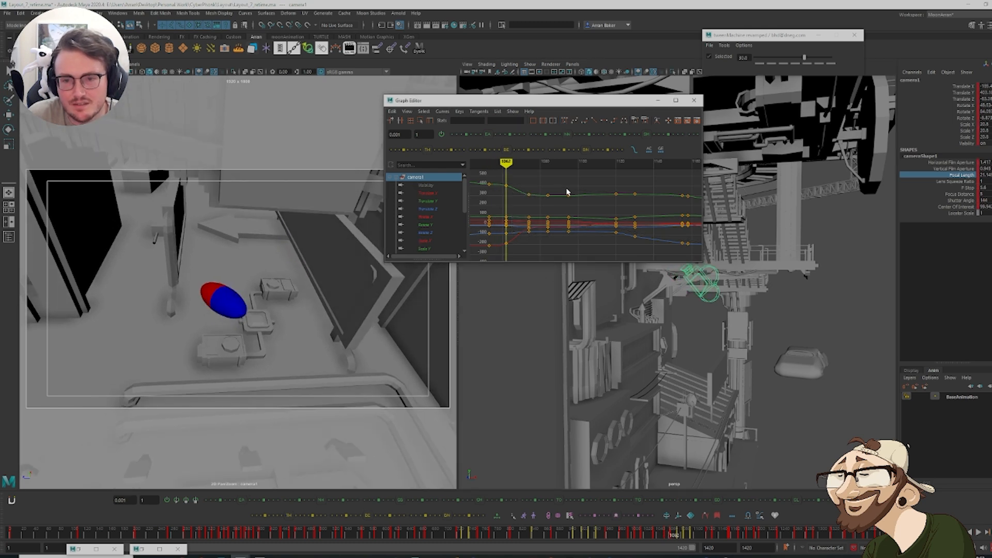
key(comma)
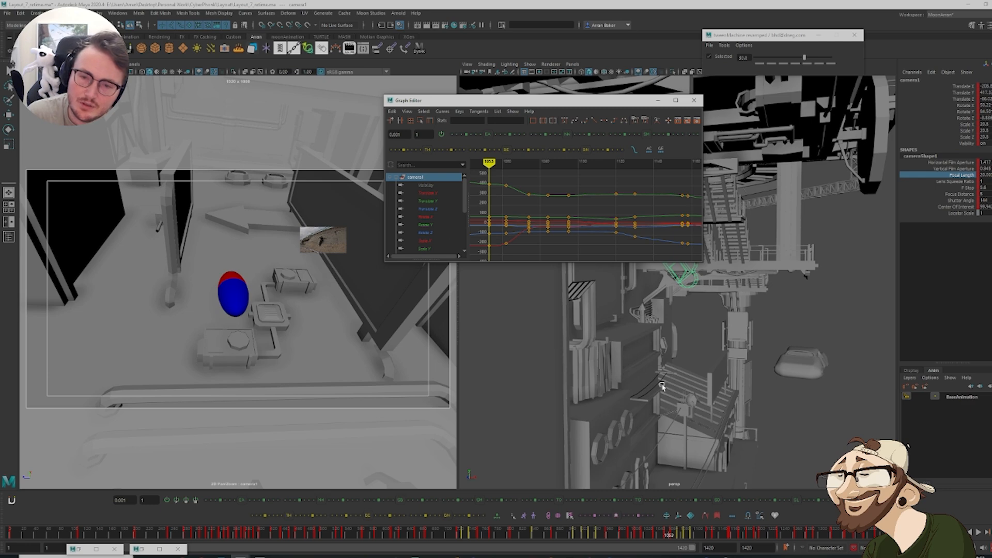
scroll(717, 342, up, 3)
scroll(755, 389, up, 3)
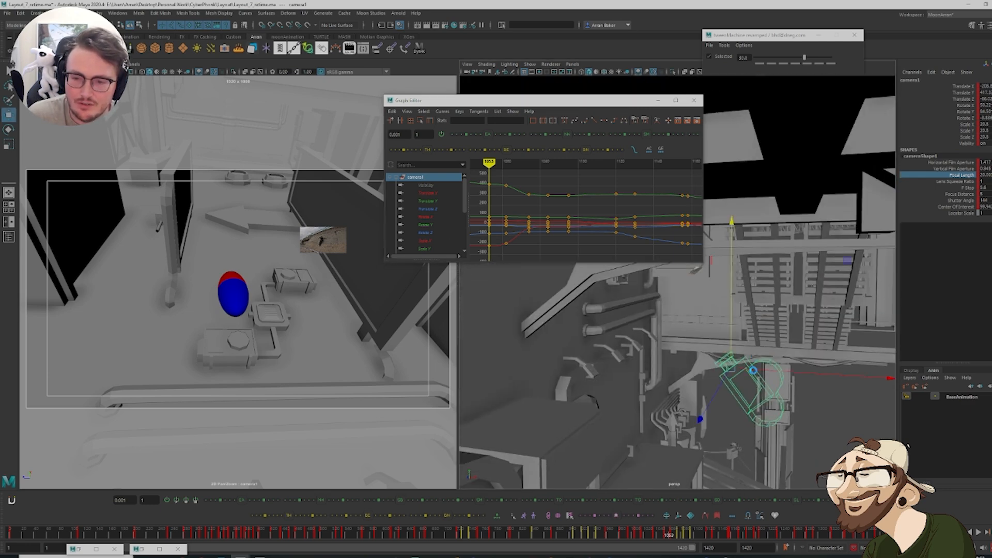
drag(753, 371, 676, 293)
key(e)
mouse_move(814, 239)
mouse_down()
mouse_move(797, 226)
mouse_move(797, 238)
mouse_up()
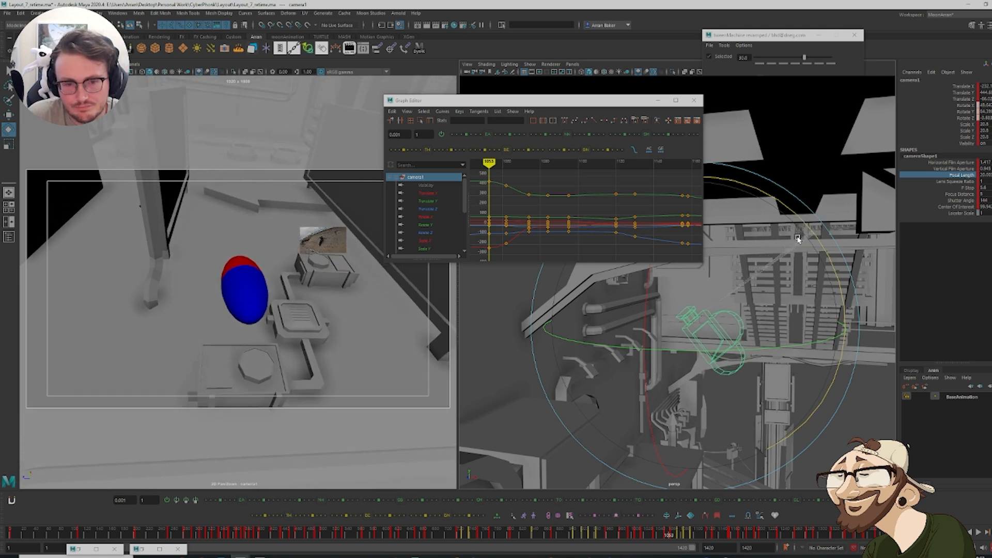
drag(756, 356, 713, 346)
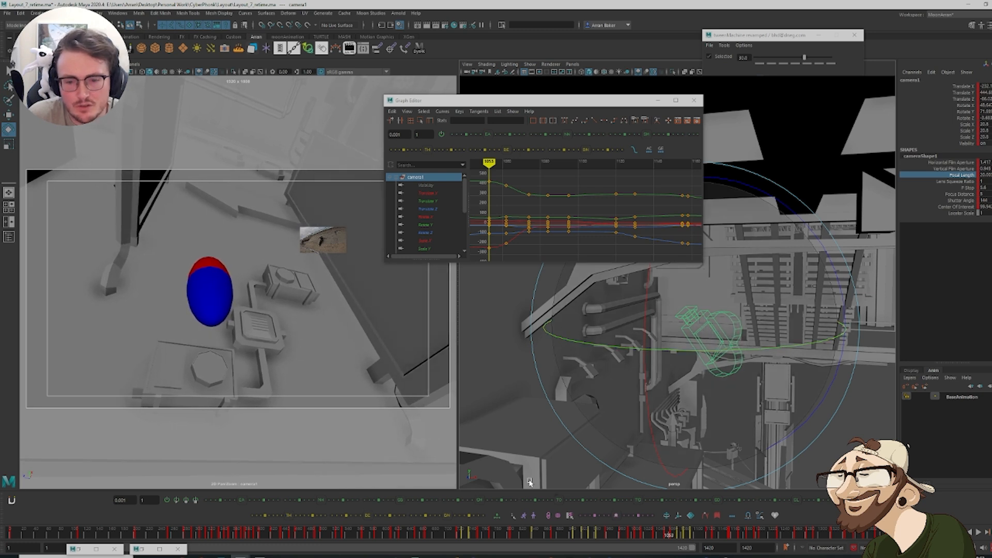
Examine the camera's Translate Z curve around frames 1000 to 1053 and raise its key at frame 1035
click(921, 327)
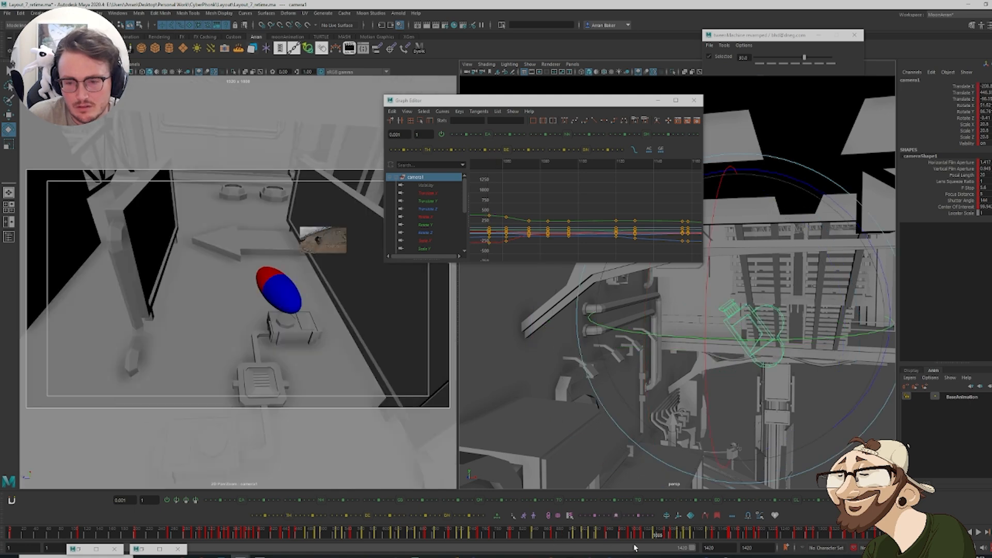
mouse_move(647, 538)
mouse_down()
mouse_move(669, 540)
mouse_move(622, 535)
mouse_move(635, 536)
mouse_up()
click(436, 210)
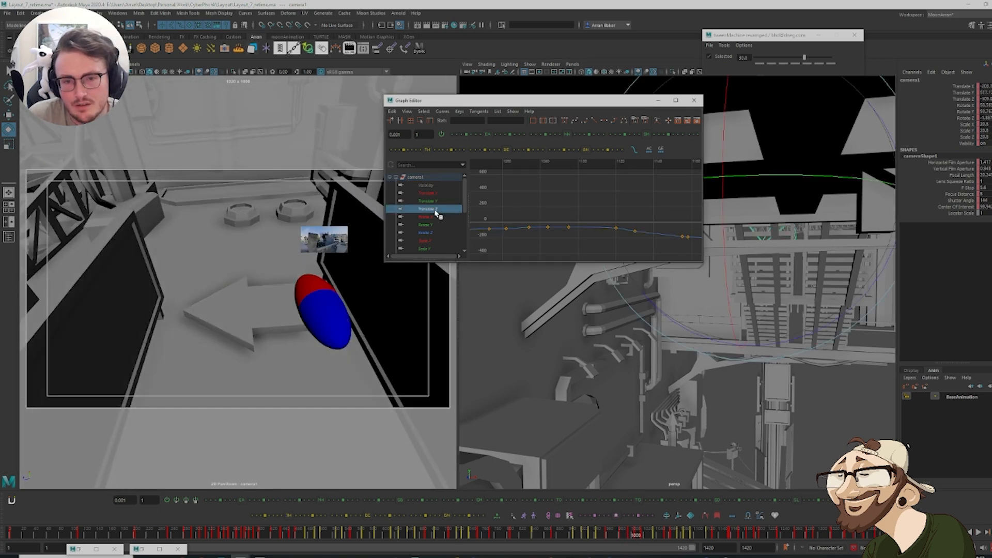
key(a)
scroll(615, 220, up, 10)
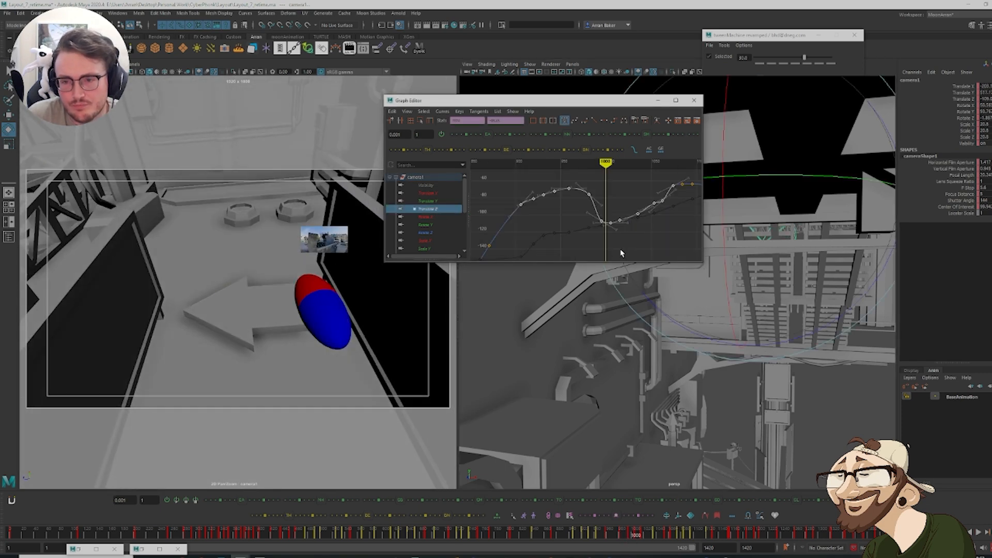
key(period)
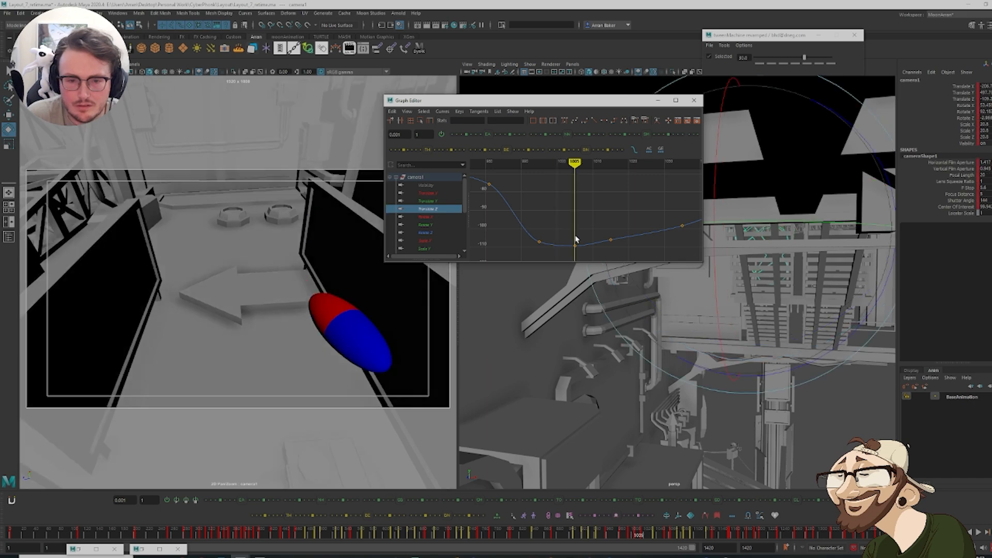
key(period)
key(period)
key(period)
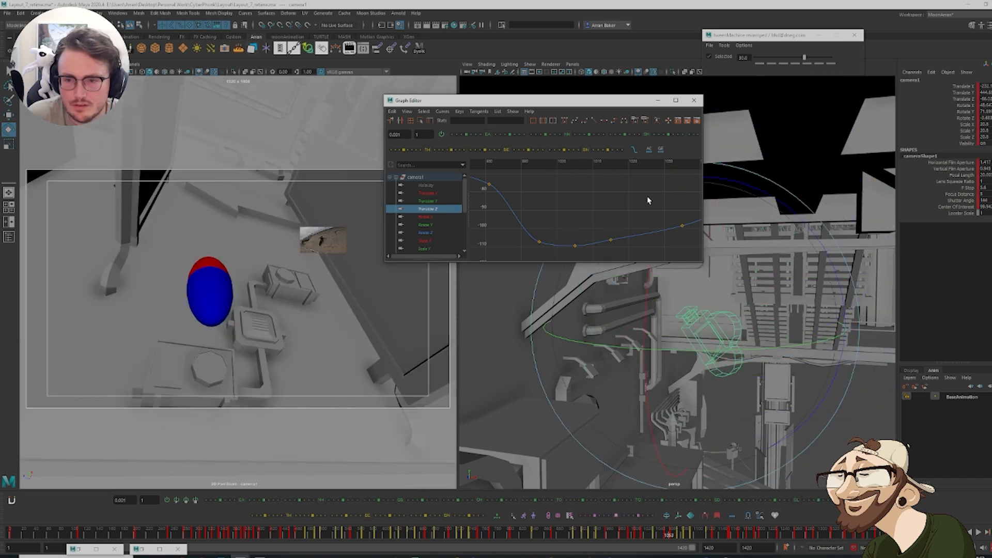
scroll(640, 206, down, 3)
key(comma)
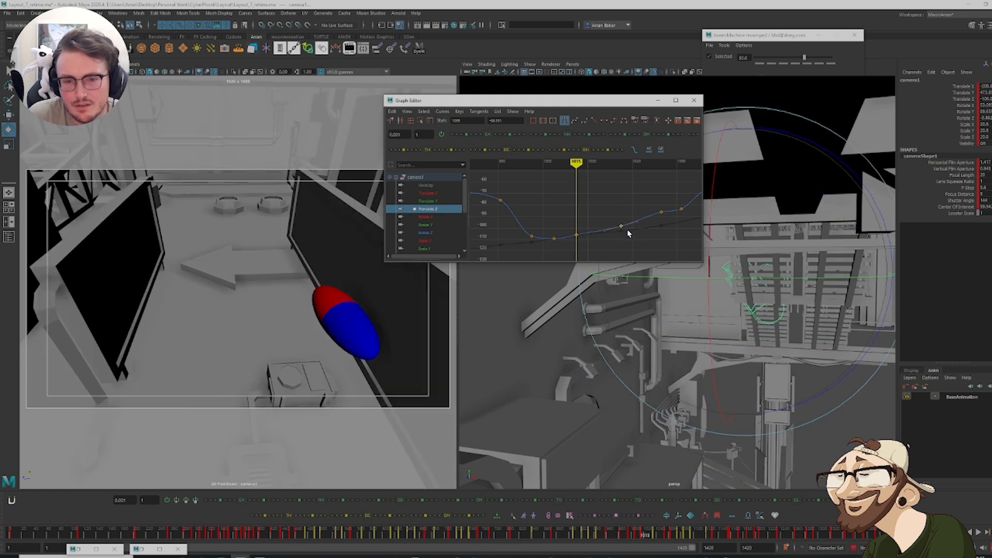
middle_drag(624, 240, 623, 231)
Lower the camera's Translate X key at frame 1035 to just above the value of the frame 1053 key
click(434, 194)
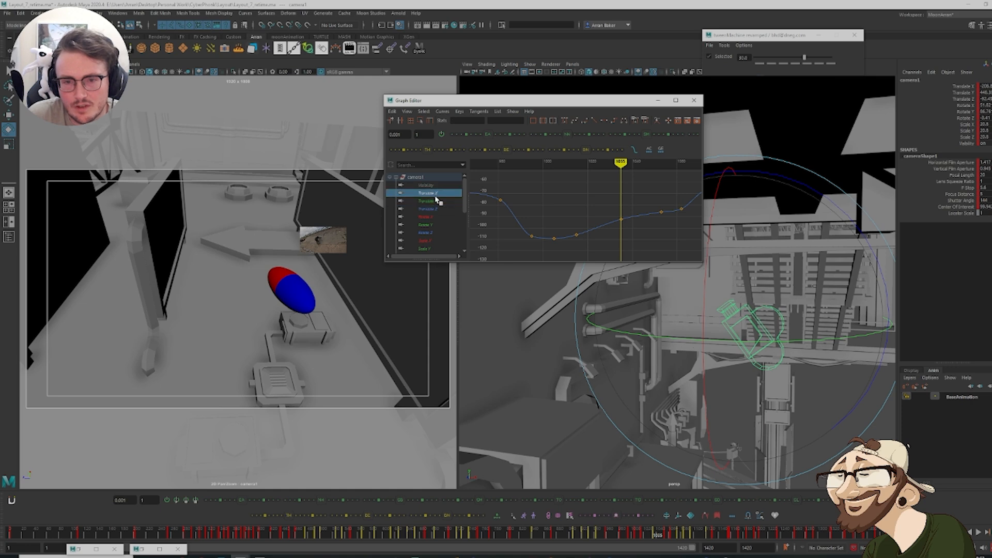
key(f)
middle_drag(624, 216, 614, 256)
key(f)
alt+drag(569, 196, 586, 218)
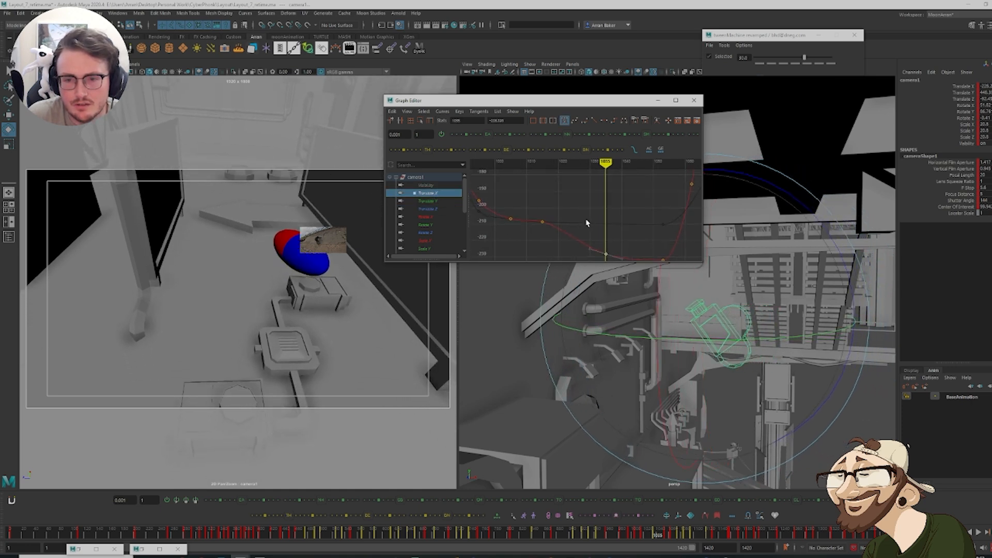
Blend the Translate X keys at frames 1005, 1015 and 1035 down toward the value of the following key
scroll(584, 219, down, 3)
key(comma)
key(comma)
key(comma)
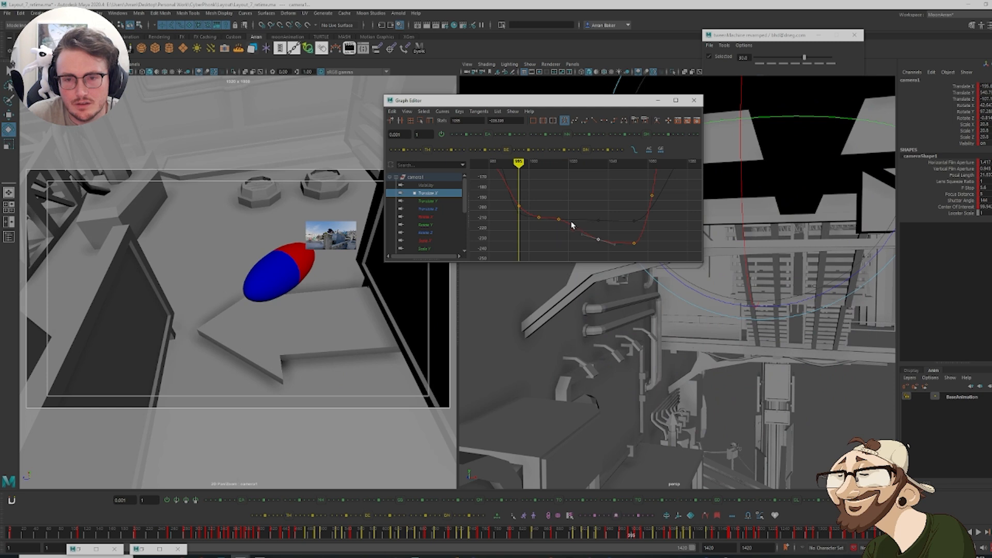
key(period)
drag(549, 223, 548, 222)
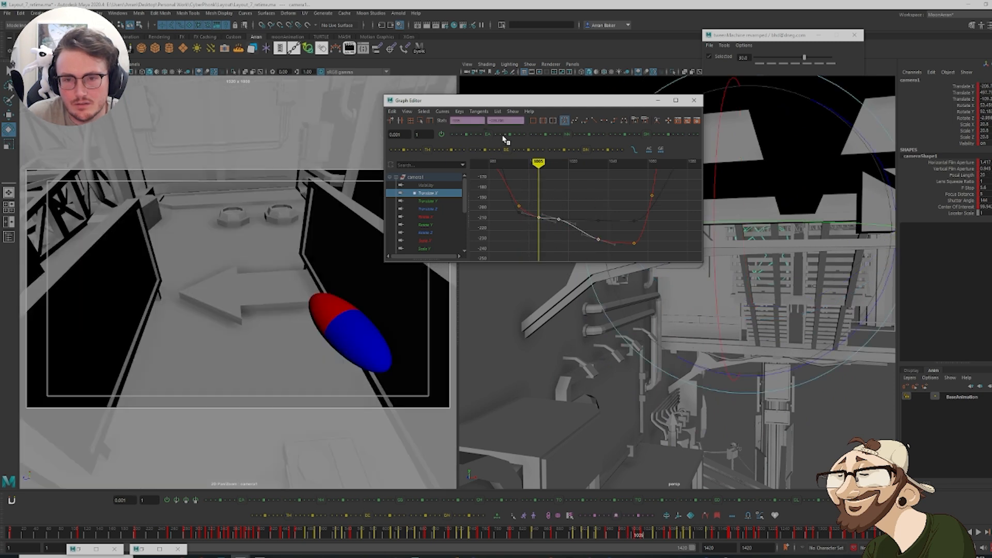
middle_drag(505, 138, 508, 140)
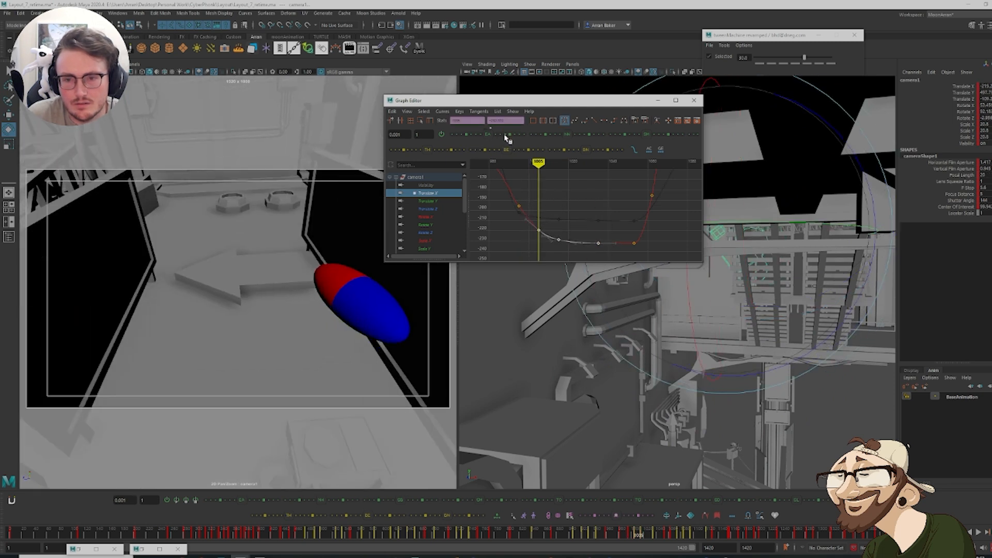
key(period)
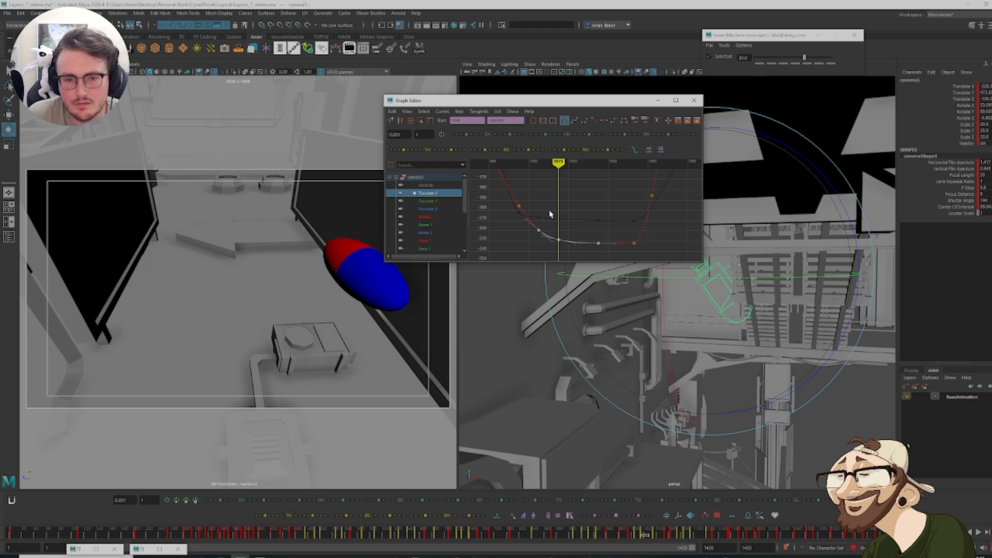
key(comma)
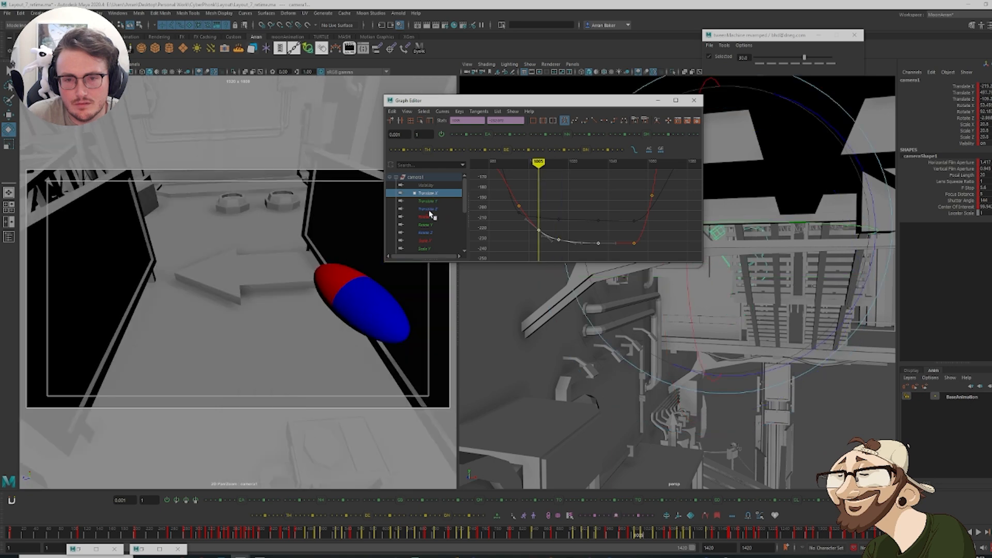
Blend the Translate Y keys at frames 1005, 1015 and 1035 toward the value of the following key
click(429, 200)
drag(541, 222, 541, 222)
key(f)
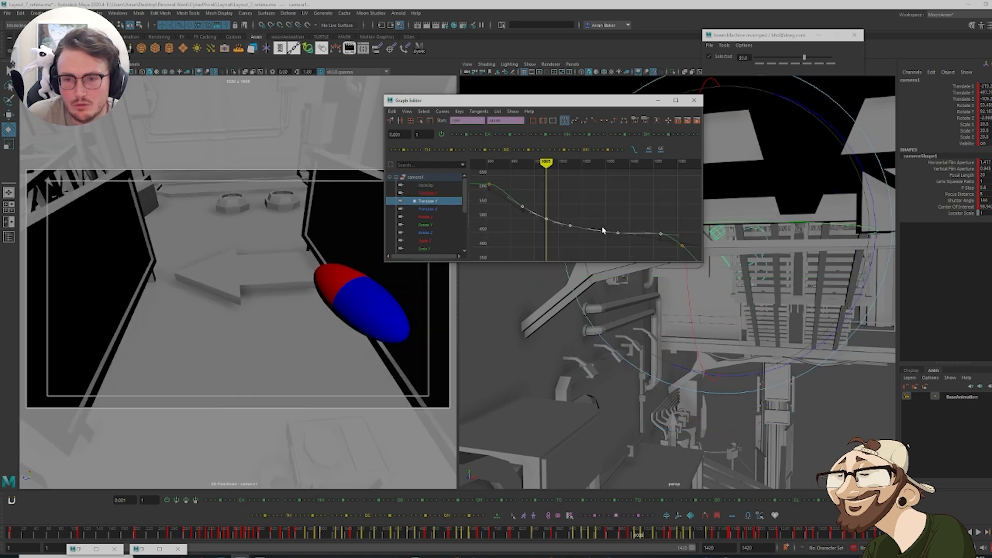
drag(633, 254, 633, 254)
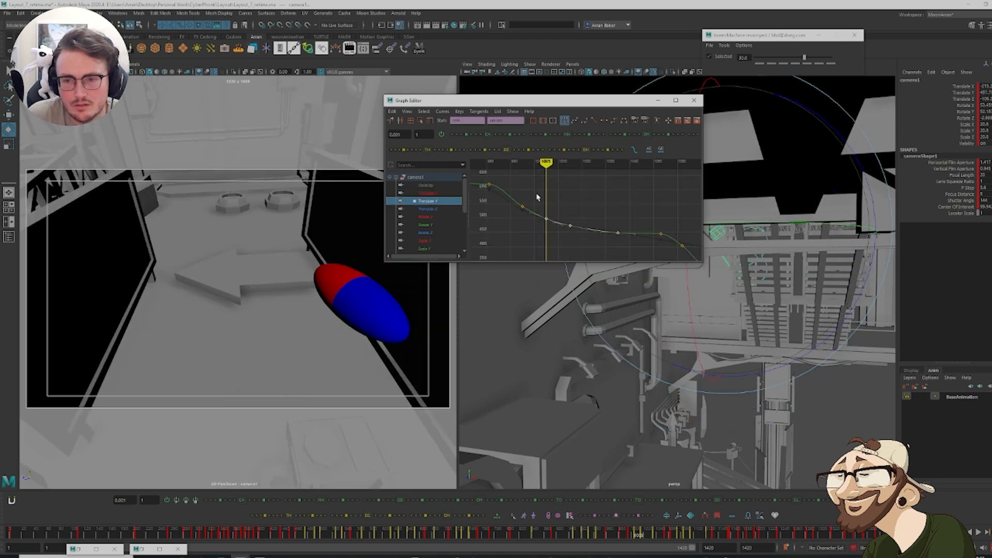
key(alt+v)
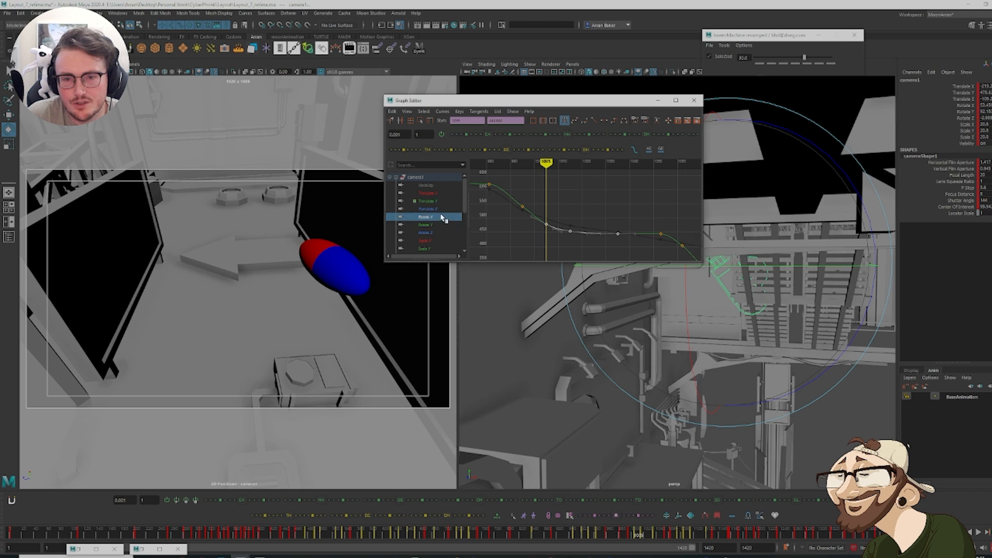
Raise the camera's Rotate X key at frame 1005 to about 60 and play the motion from about frame 994
click(441, 216)
middle_drag(557, 216, 555, 209)
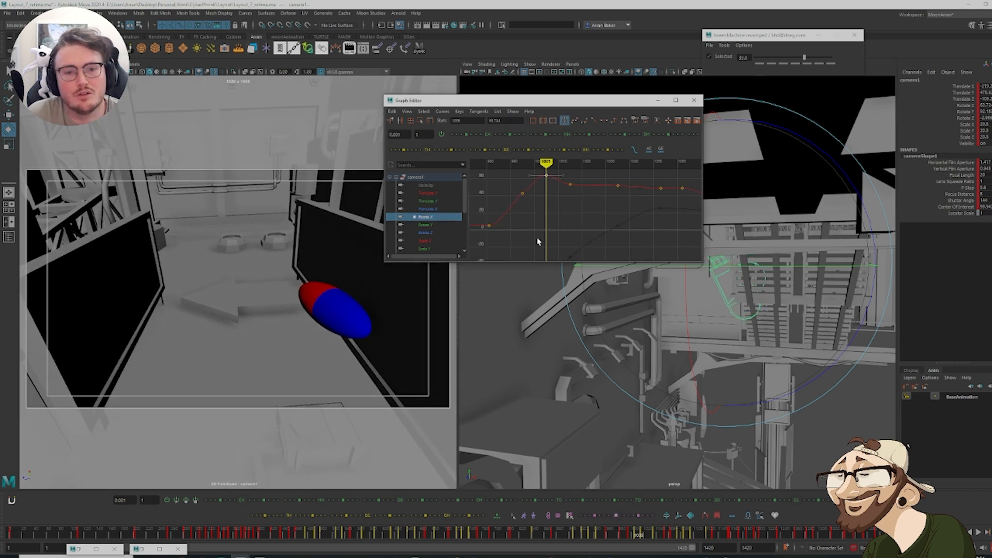
click(628, 531)
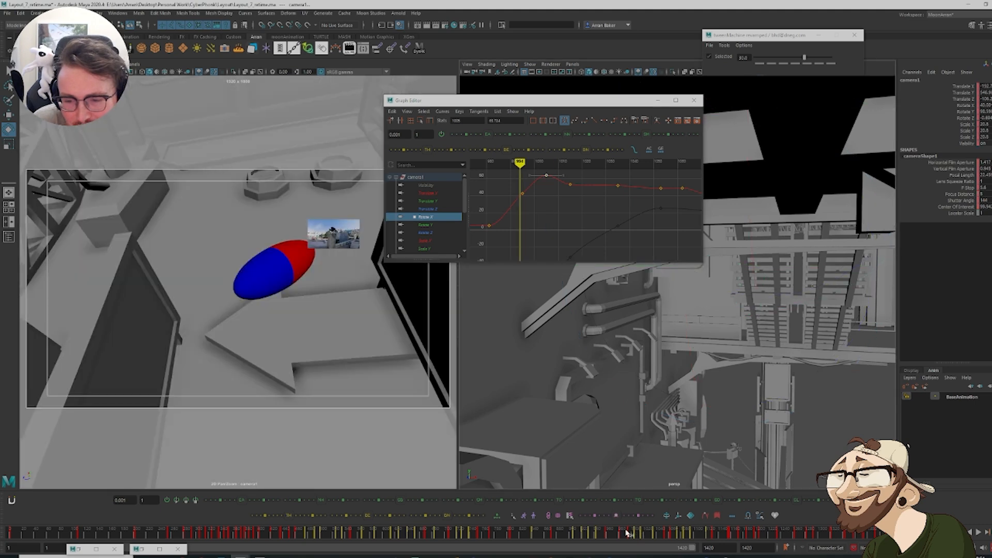
key(alt+v)
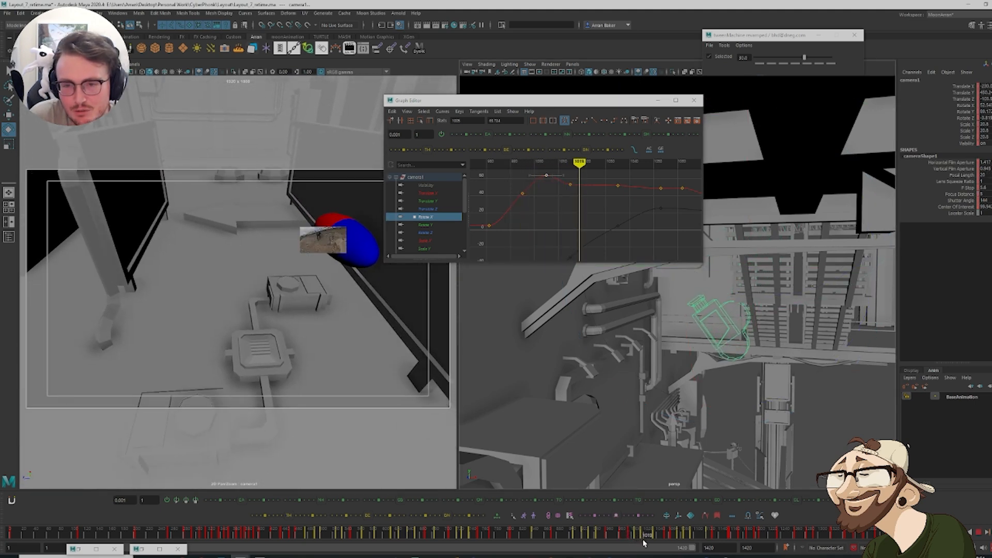
key(alt+v)
Raise the Rotate X key at frame 1015 to about 60, level with the frame 1005 key
click(552, 196)
drag(566, 200, 579, 181)
shift+middle_drag(596, 217, 597, 196)
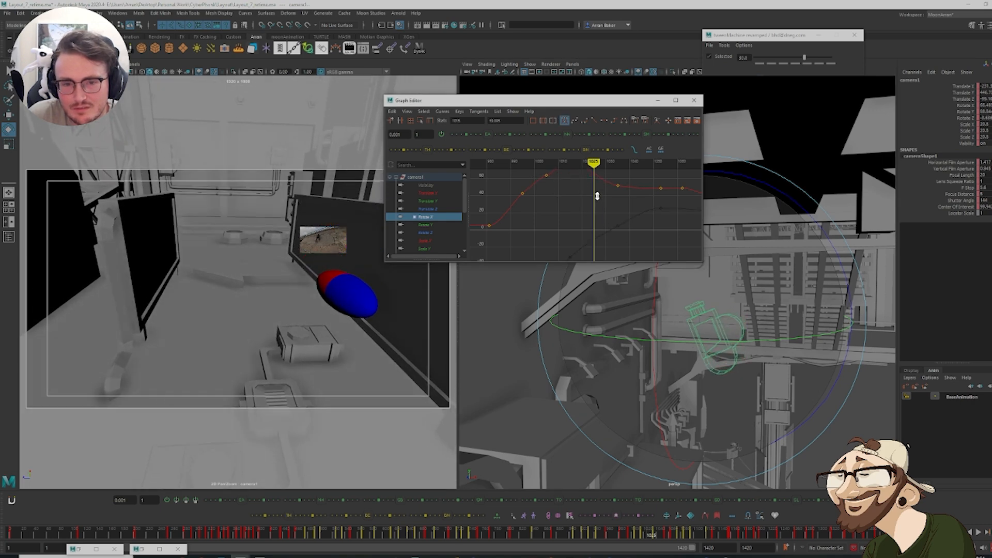
mouse_move(629, 535)
mouse_down()
mouse_move(671, 542)
mouse_move(623, 540)
mouse_move(667, 547)
mouse_move(630, 548)
mouse_move(641, 549)
mouse_up()
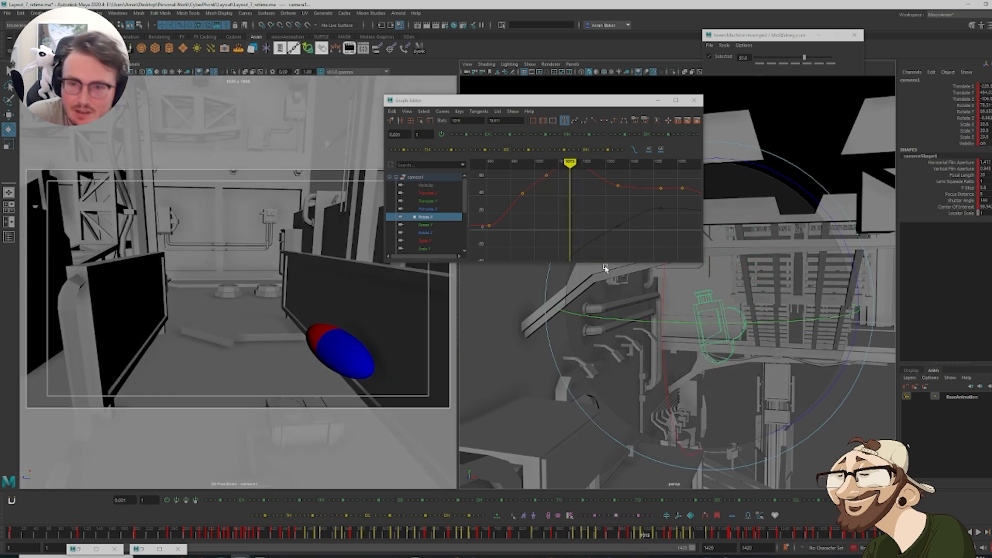
alt+middle_drag(608, 205, 592, 238)
middle_drag(582, 200, 580, 211)
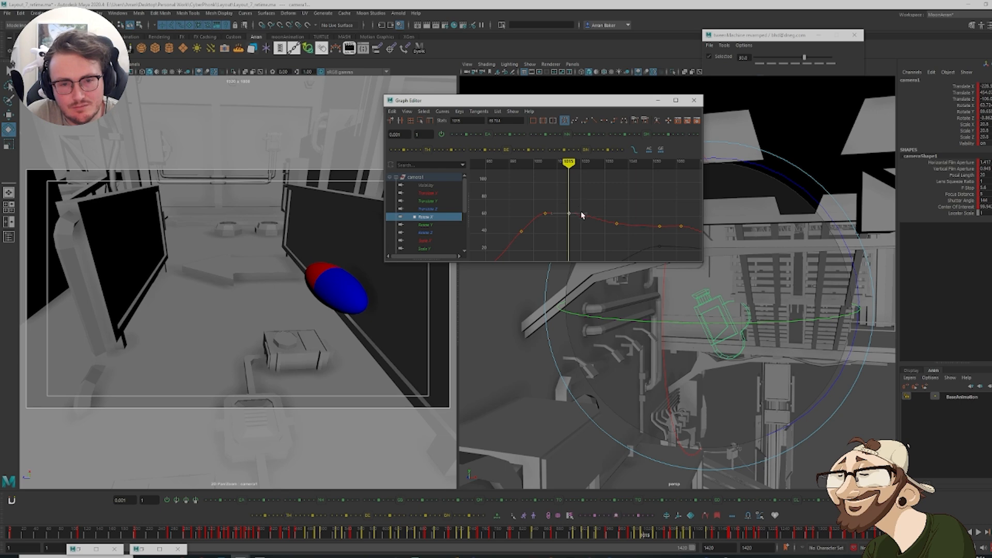
Play back the camera motion and blend the Rotate X key at frame 1005 slightly toward the preceding key
click(633, 533)
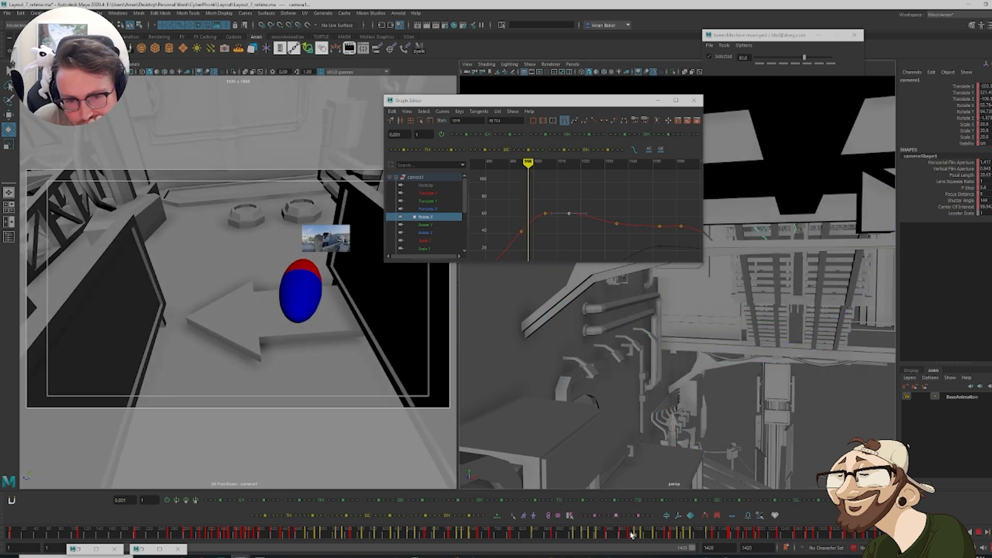
key(alt+v)
key(alt+v)
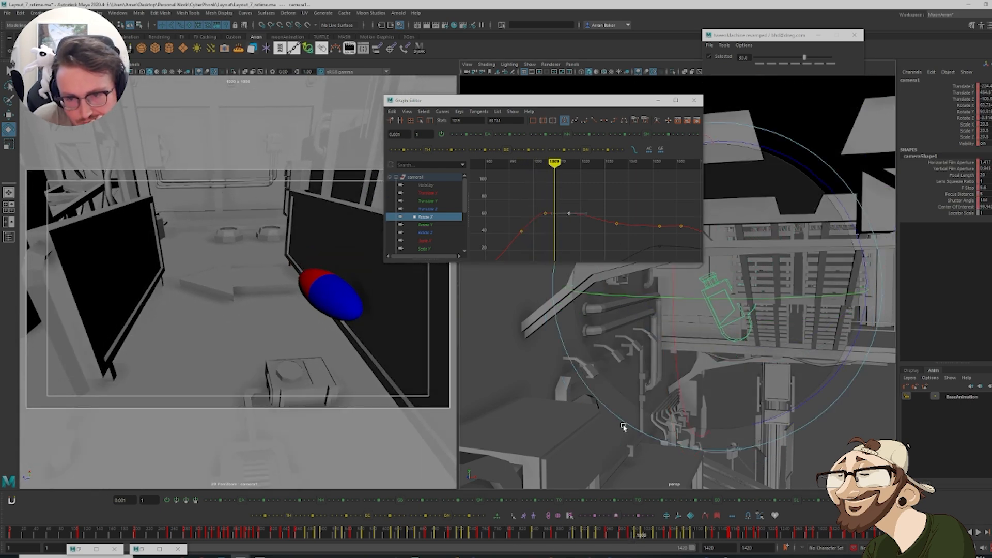
click(583, 232)
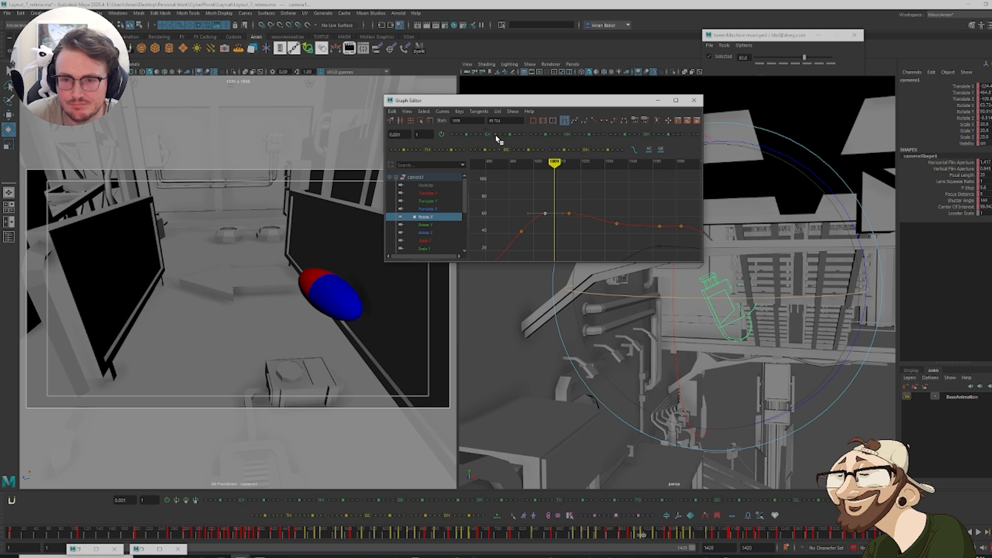
drag(497, 138, 501, 139)
Tween the camera's pose at frame 1035 toward the preceding key with a value of -75
mouse_move(641, 534)
mouse_down()
mouse_move(627, 539)
mouse_move(647, 548)
mouse_up()
key(e)
key(period)
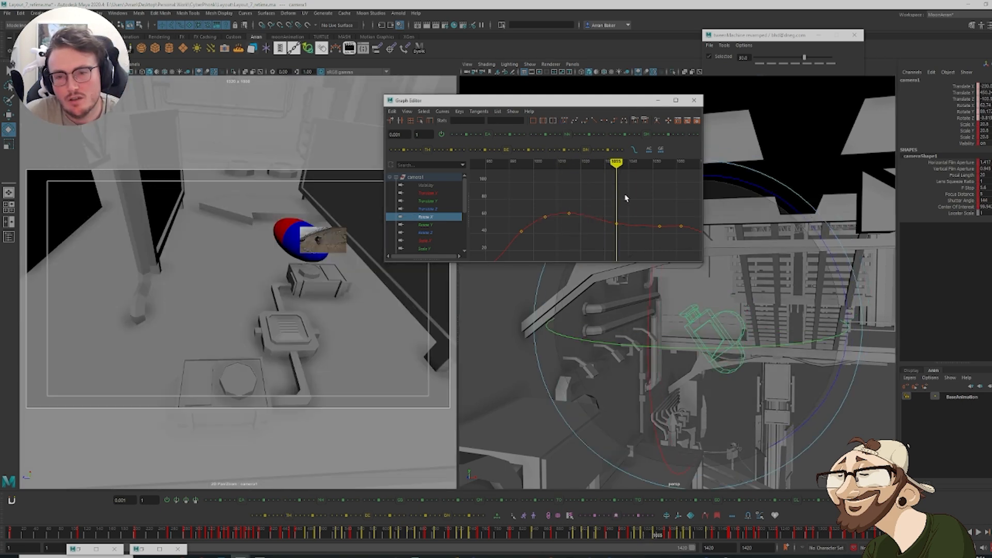
key(comma)
key(period)
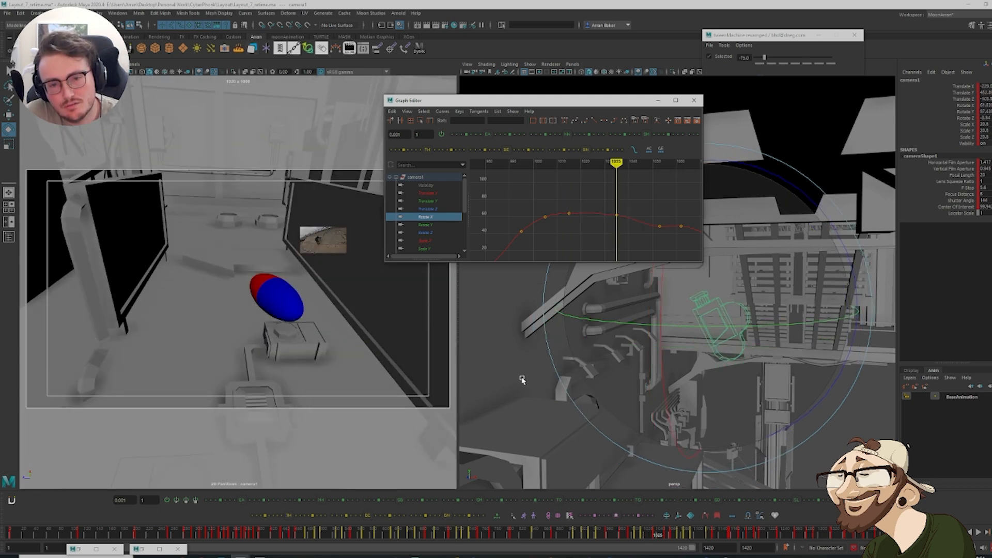
Show all camera curves and blend all keys at frame 1053 toward the following keys at frame 1062
key(period)
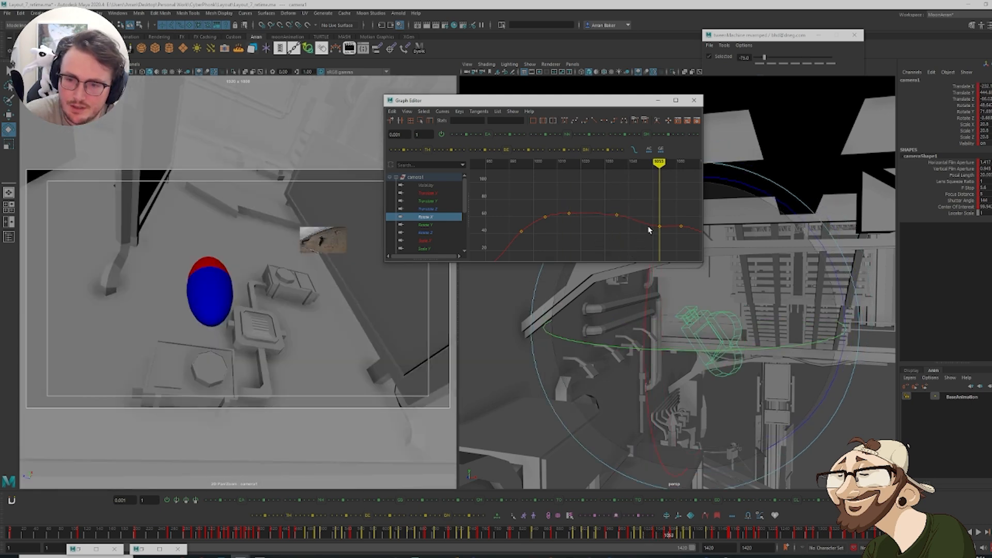
click(430, 178)
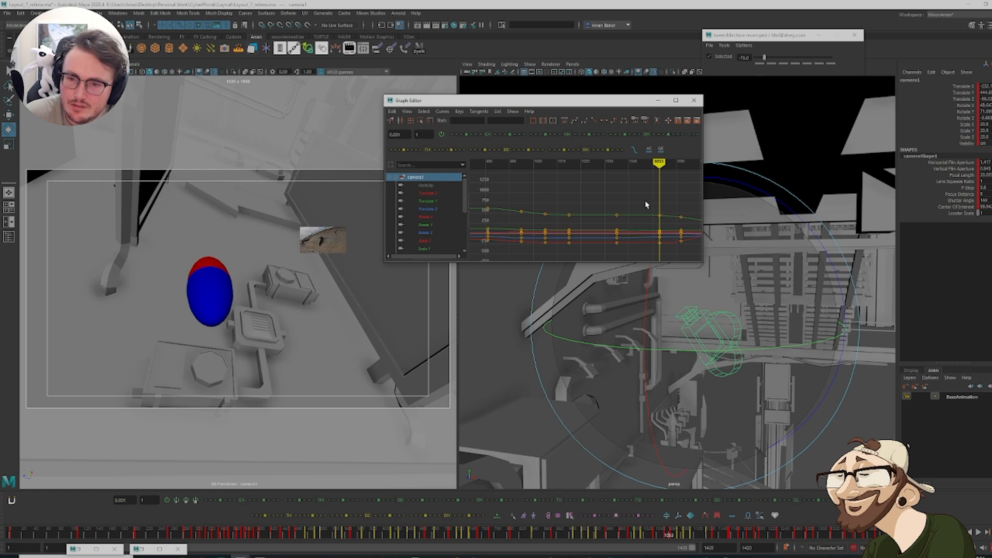
drag(650, 203, 667, 242)
click(475, 136)
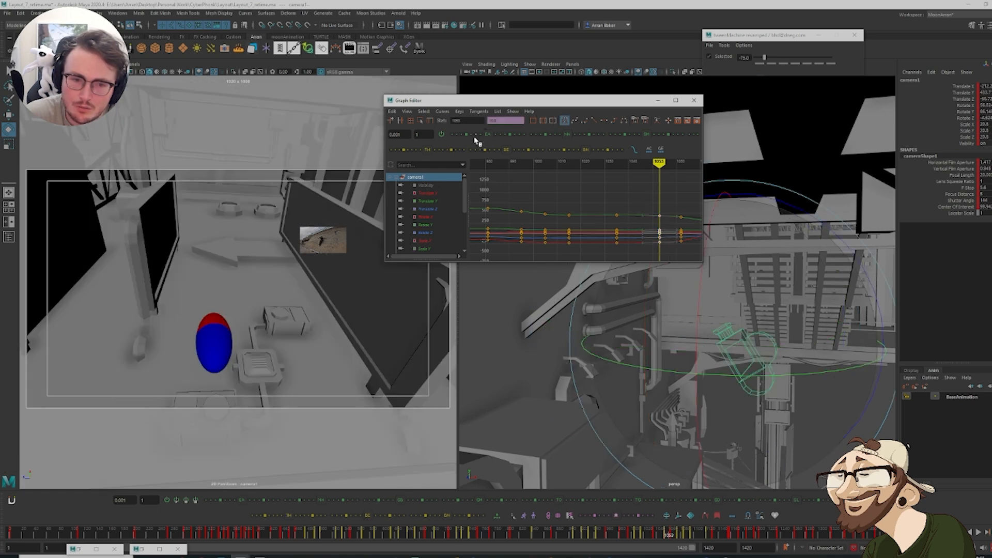
Check the camera motion around frame 1053 and blend all camera keys there toward the preceding keys at frame 1035
key(comma)
key(period)
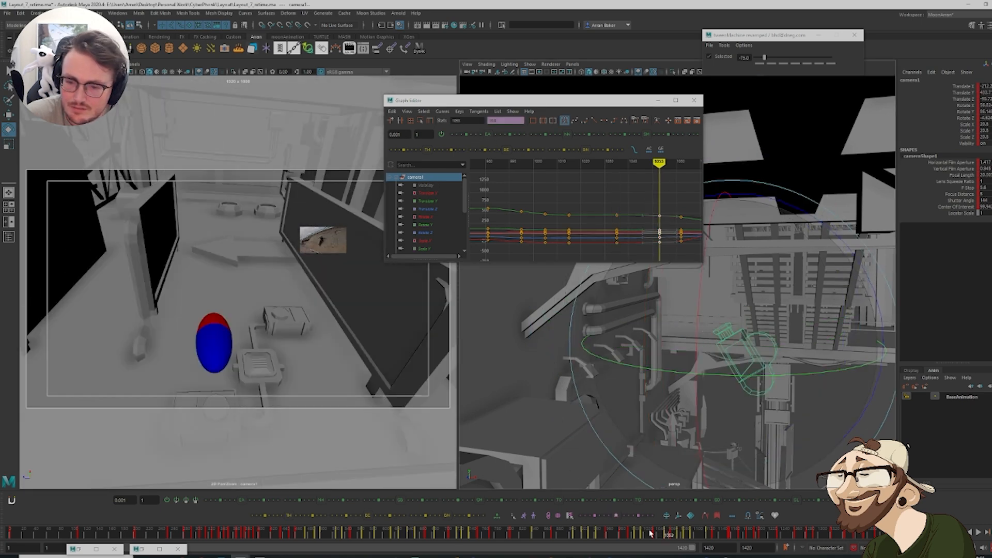
mouse_move(650, 533)
mouse_down()
mouse_move(675, 543)
mouse_move(668, 548)
mouse_up()
click(599, 193)
key(comma)
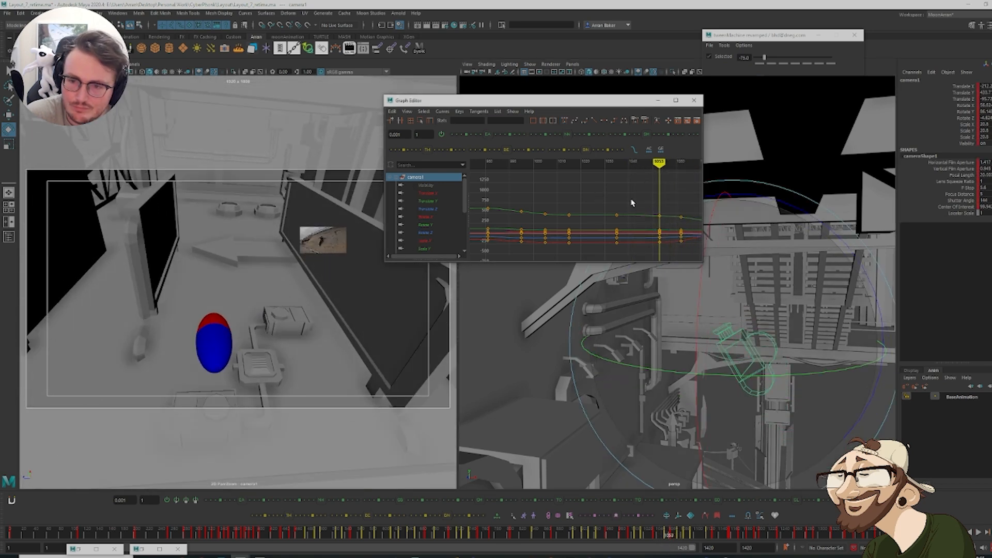
click(497, 151)
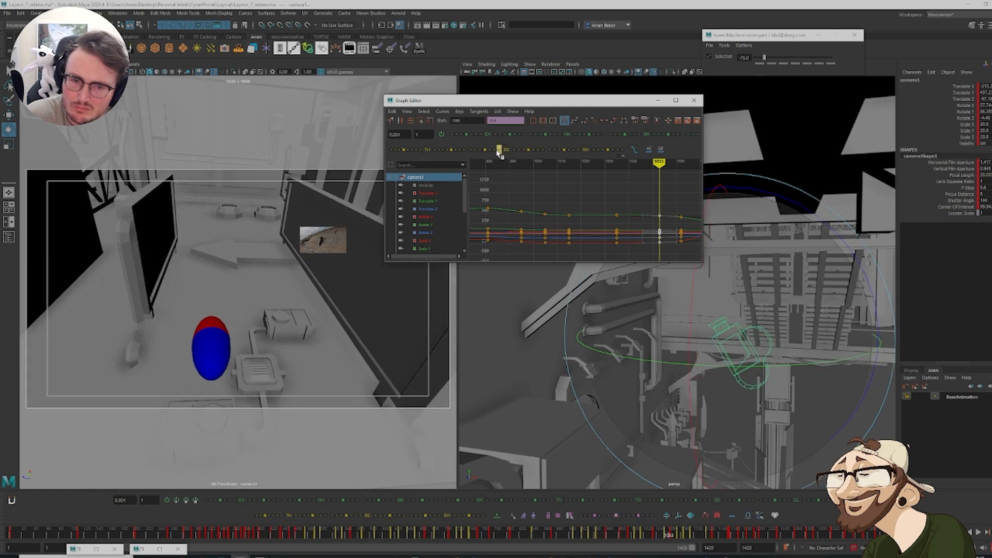
click(497, 151)
click(496, 150)
click(497, 150)
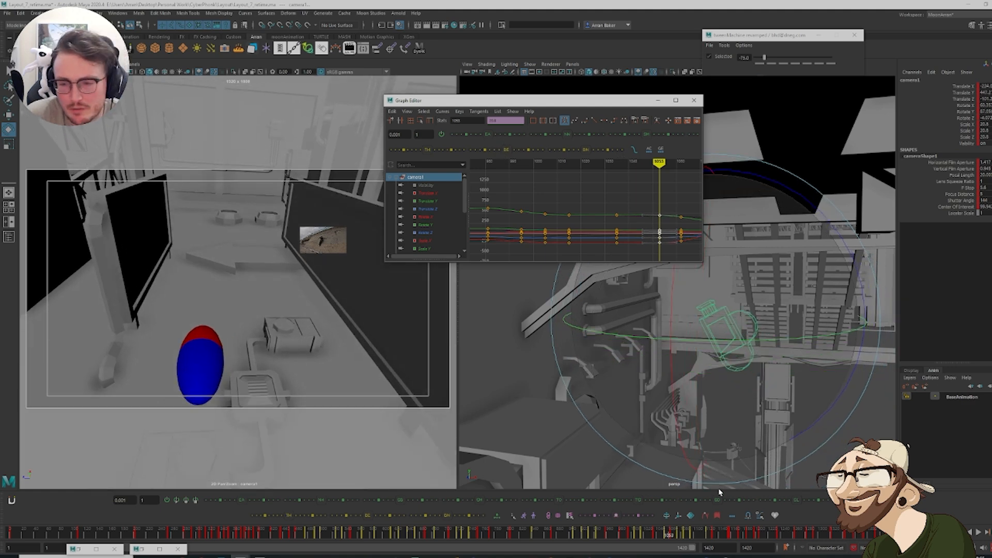
Tilt the camera down at frame 1053, bringing Rotate X to about 45
mouse_move(664, 534)
mouse_down()
mouse_move(668, 543)
mouse_move(653, 543)
mouse_move(669, 543)
mouse_up()
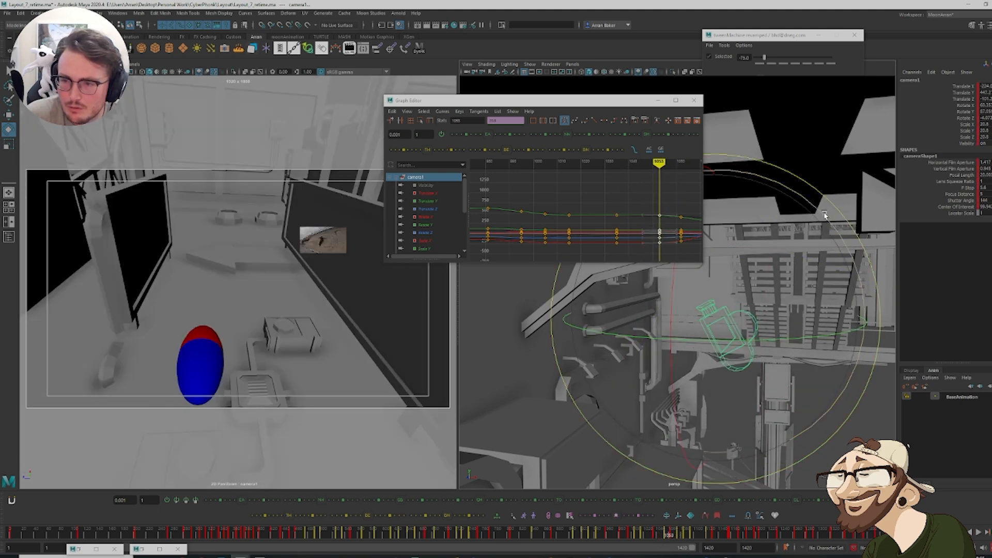
drag(811, 202, 781, 190)
key(w)
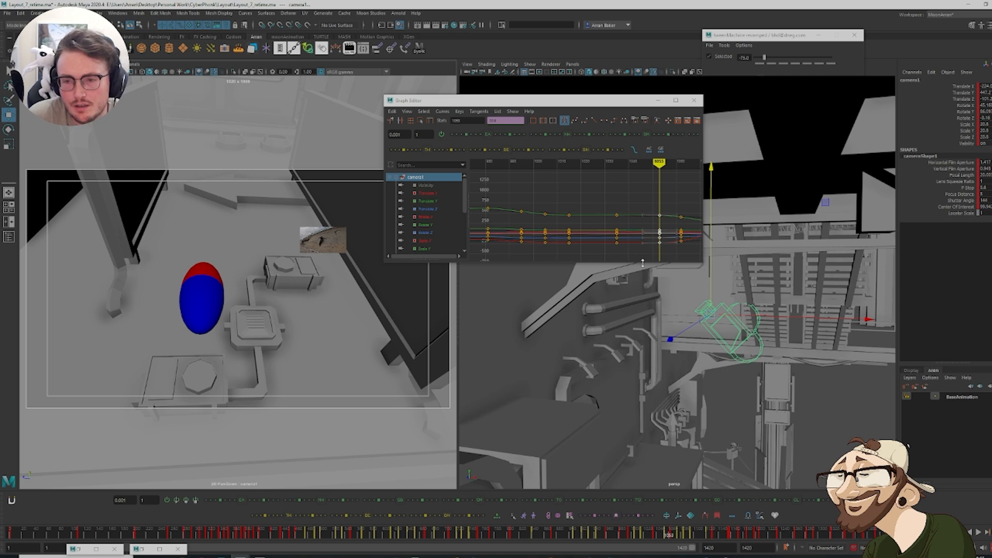
Isolate the camera's Translate Z curve and raise its key at frame 1053 to about -85
click(434, 195)
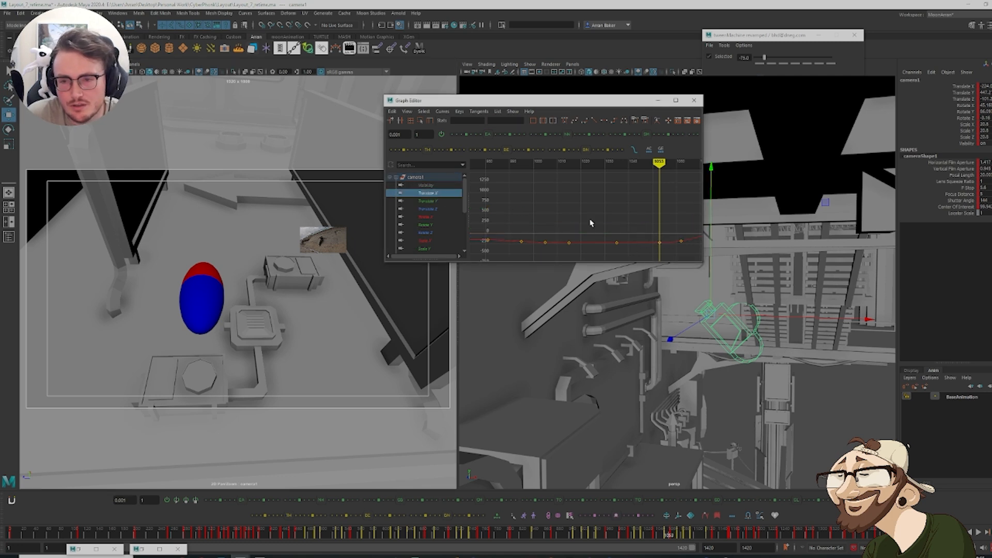
click(431, 209)
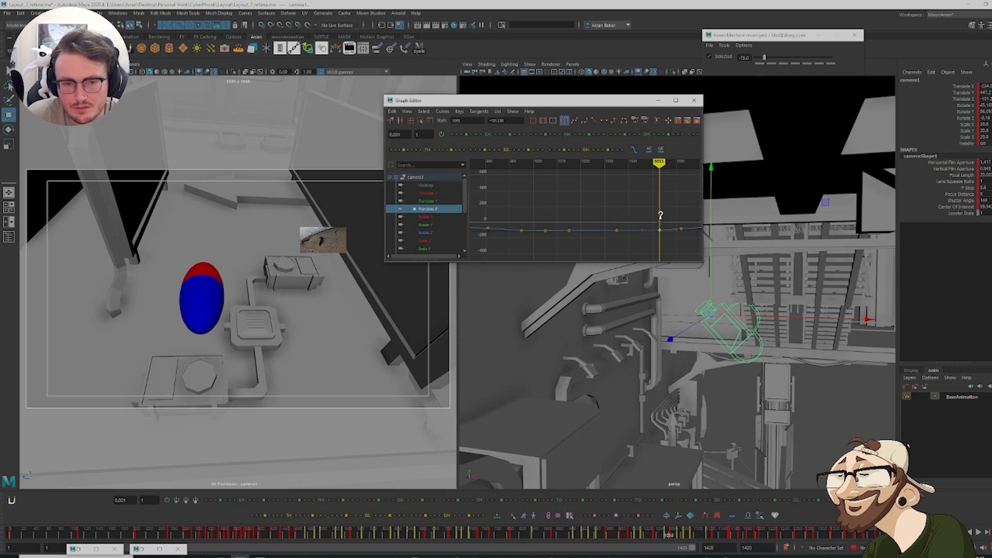
middle_drag(660, 214, 660, 217)
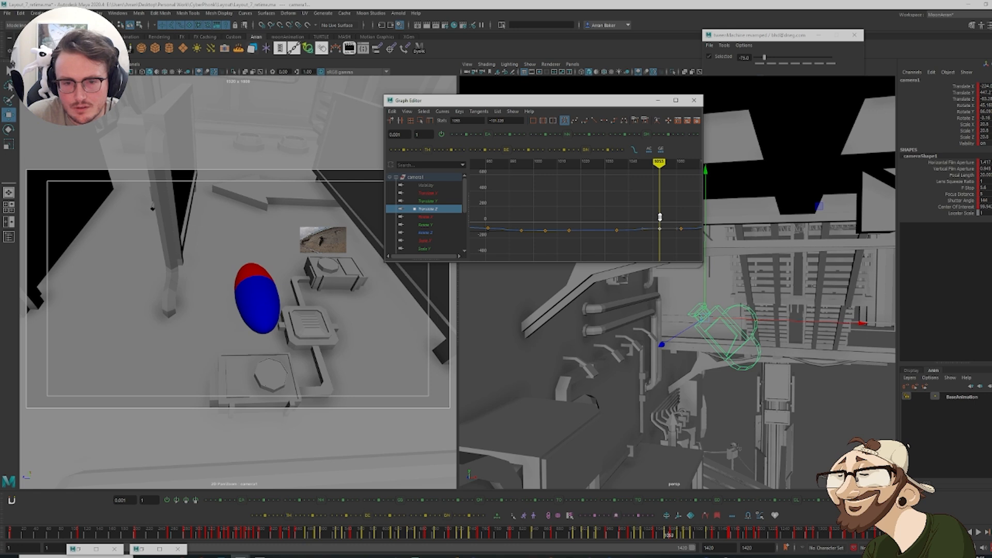
Raise the Translate Z key at frame 1035 to about -100 to smooth the climb toward frame 1053
drag(538, 208, 686, 244)
key(f)
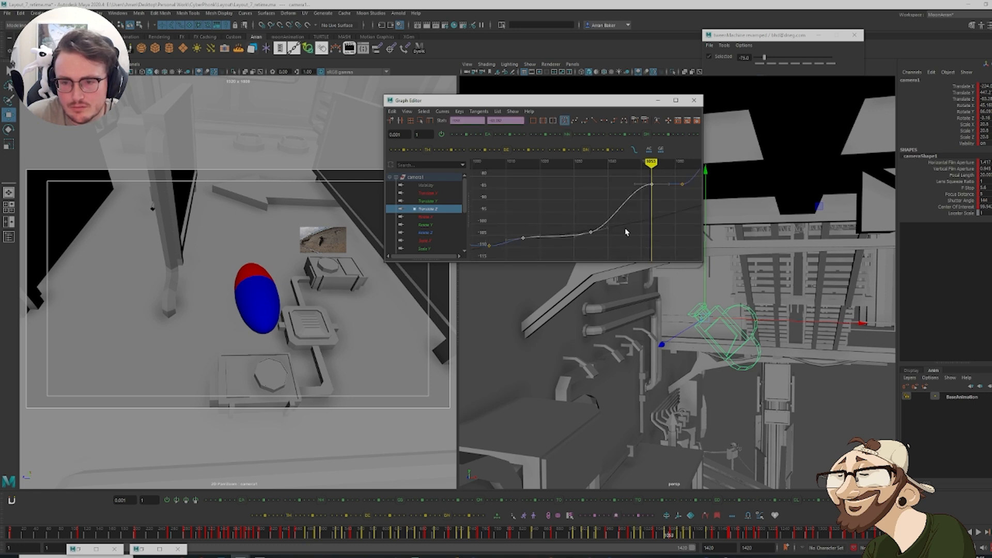
drag(575, 206, 611, 251)
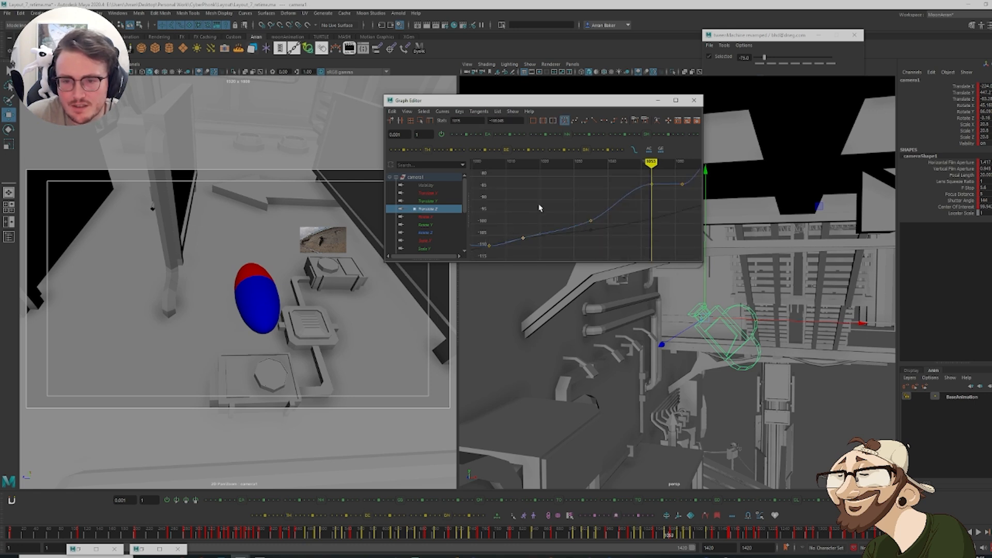
scroll(538, 208, down, 2)
alt+middle_drag(545, 205, 529, 212)
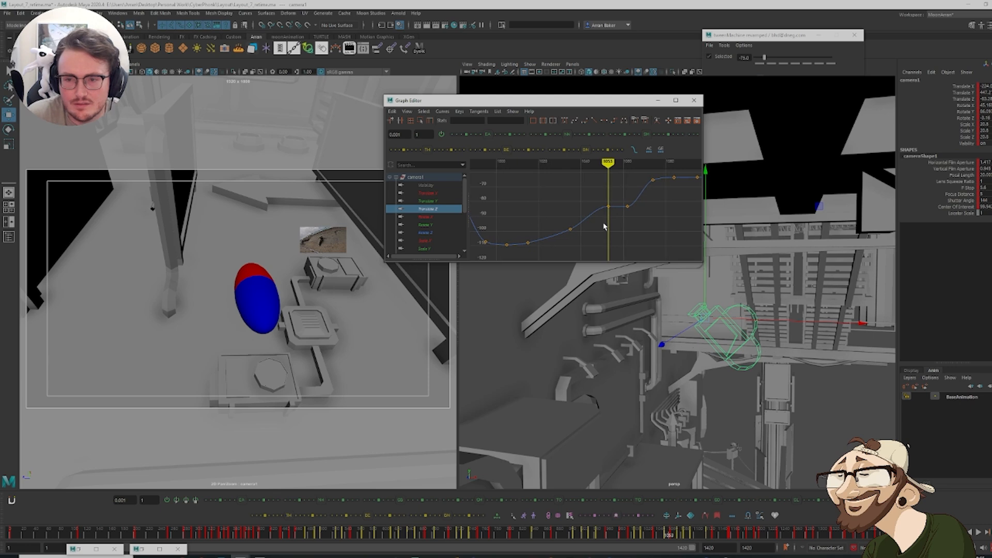
Raise the Translate Z key at frame 1062 to about -76 to remove the plateau after frame 1053
key(period)
drag(634, 202, 635, 201)
shift+middle_drag(641, 236, 642, 223)
key(comma)
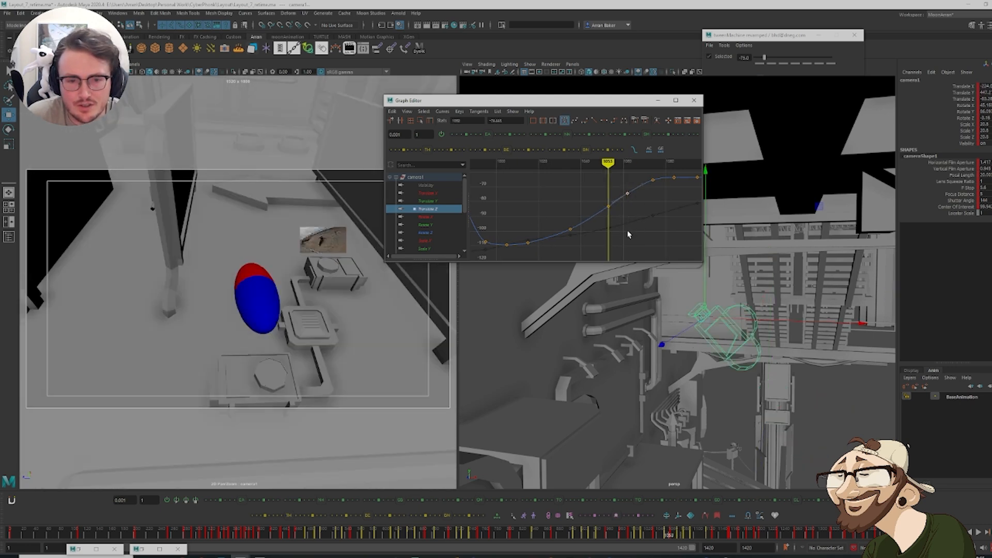
key(comma)
key(period)
Isolate the camera's Rotate Y curve and lower its key at frame 1035 to about 84
click(443, 225)
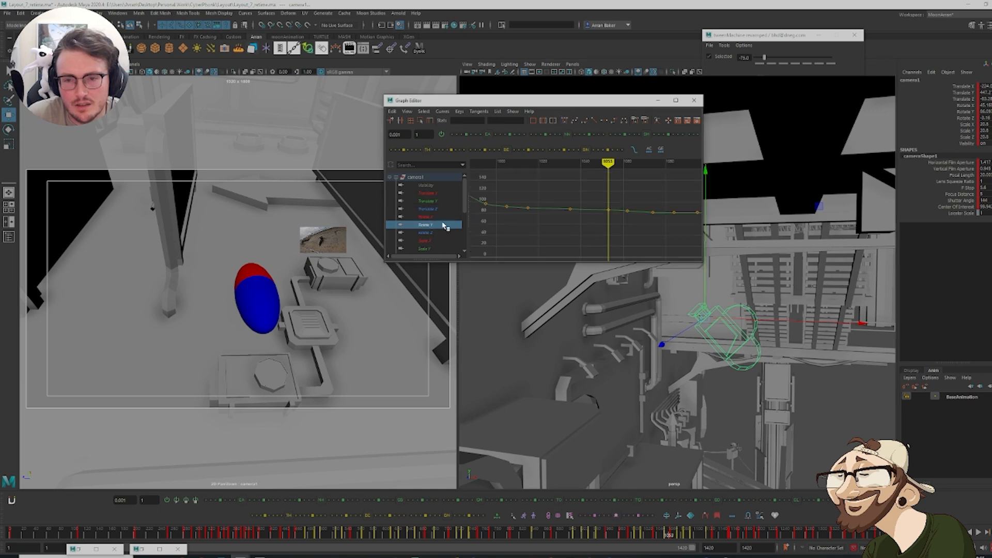
key(comma)
key(comma)
key(comma)
key(comma)
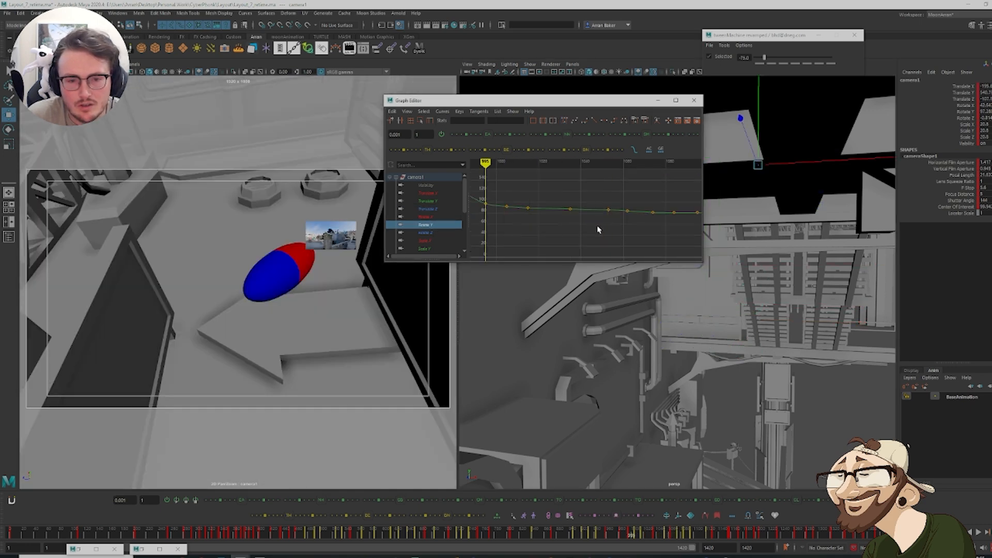
key(period)
key(period)
key(period)
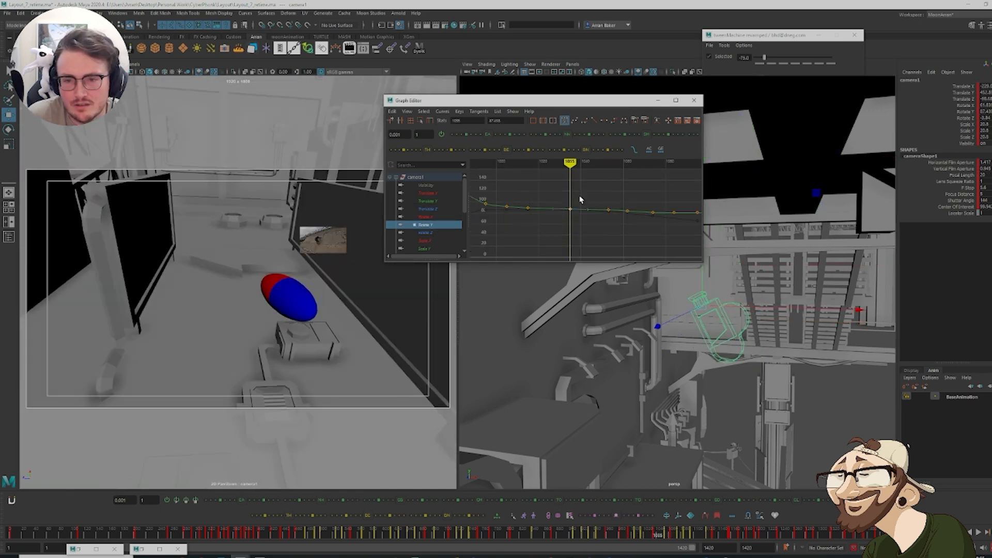
key(f)
shift+middle_drag(600, 226, 577, 204)
scroll(604, 223, down, 5)
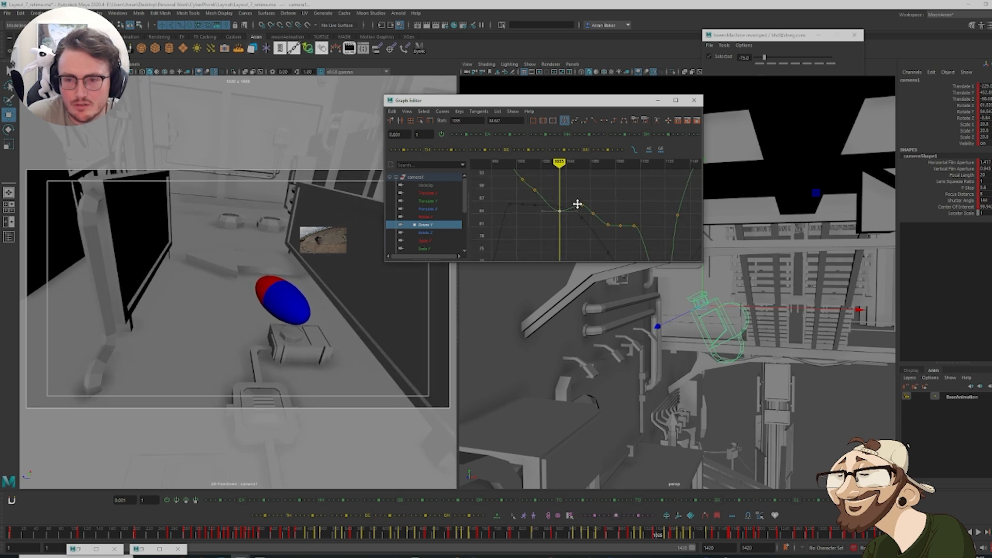
Lower the Rotate Y keys at frames 1053 and 1062 together, bringing frame 1062 to about 79
key(period)
key(period)
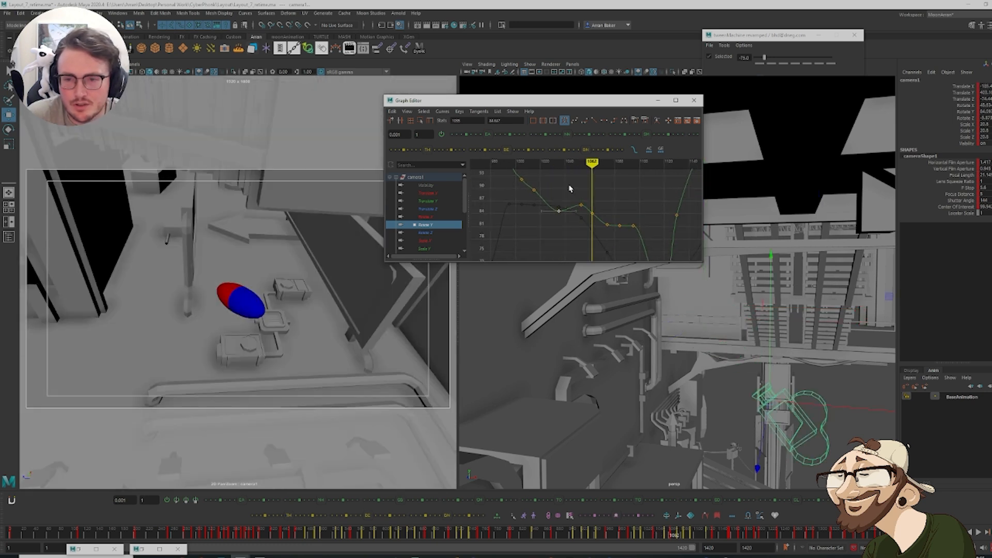
drag(598, 225, 599, 224)
shift+middle_drag(593, 201, 592, 222)
click(570, 207)
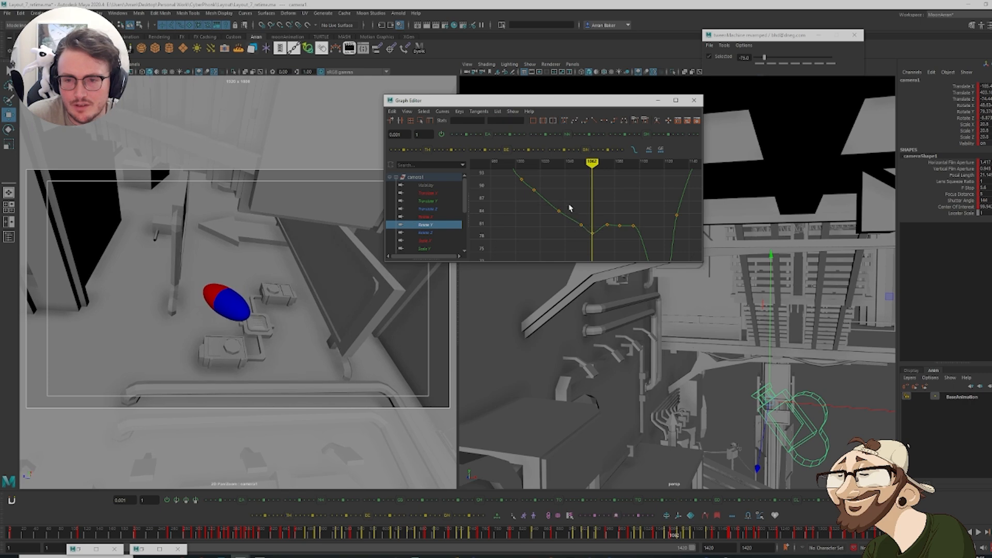
Raise the Rotate Y key at frame 1062 slightly to about 80 to flatten the dip
scroll(597, 217, down, 3)
key(period)
key(period)
key(comma)
key(comma)
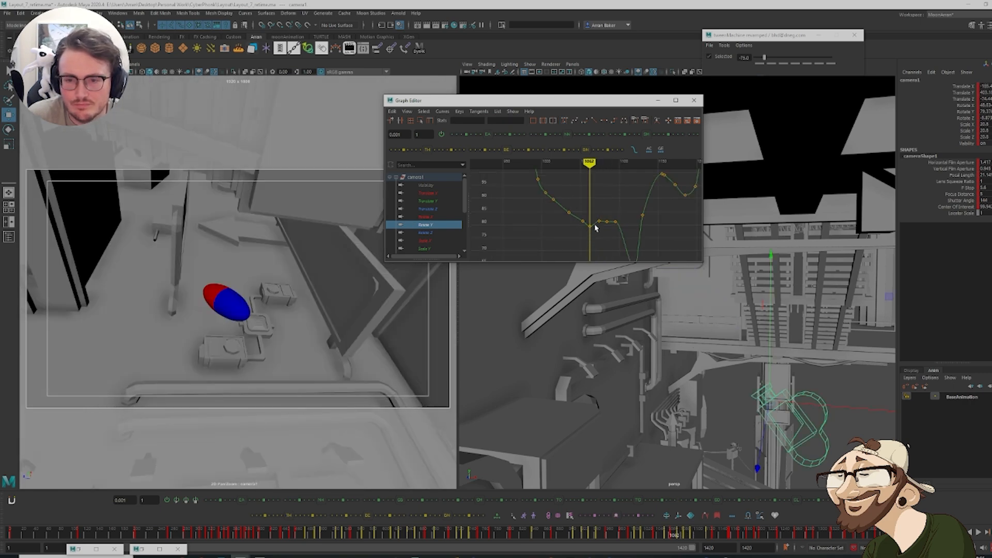
shift+middle_drag(604, 226, 605, 234)
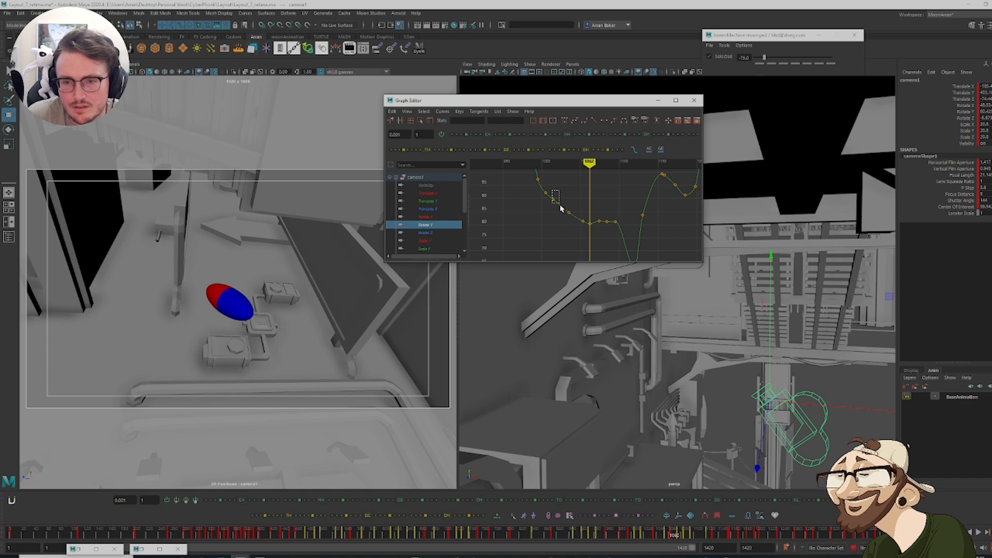
Step through the Rotate Y keys and nudge the keys at frames 1035 and 1053 slightly downward
key(comma)
key(comma)
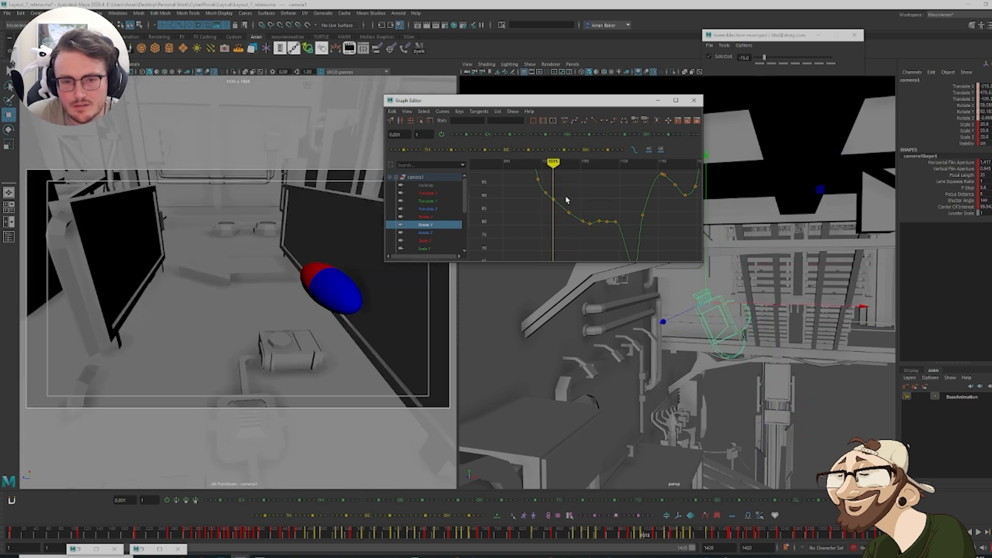
key(comma)
key(comma)
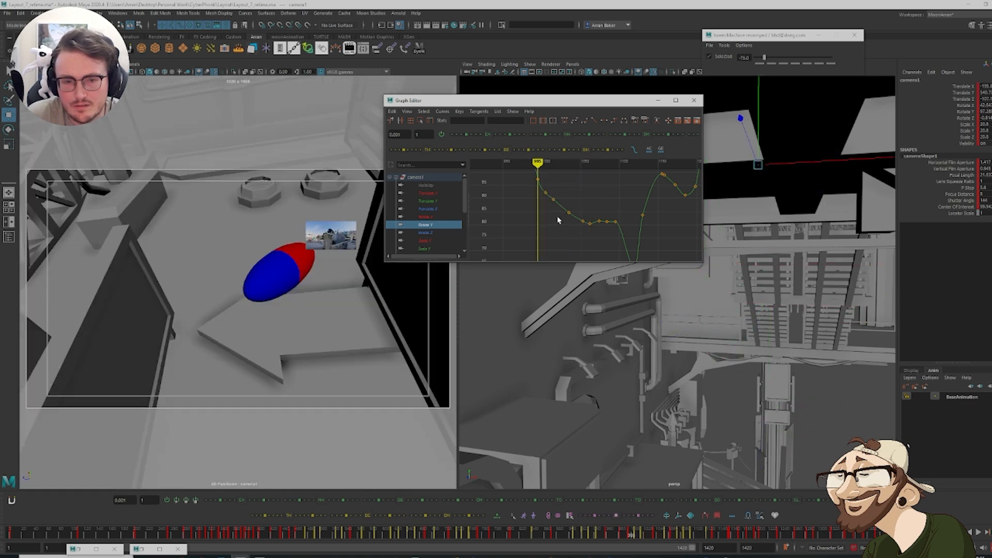
key(period)
key(period)
key(period)
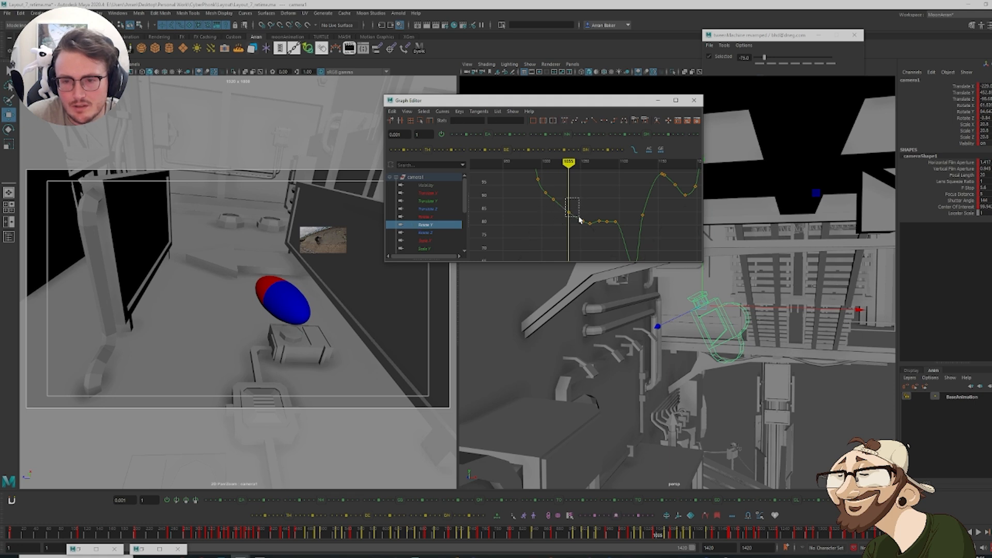
drag(580, 219, 579, 220)
click(500, 136)
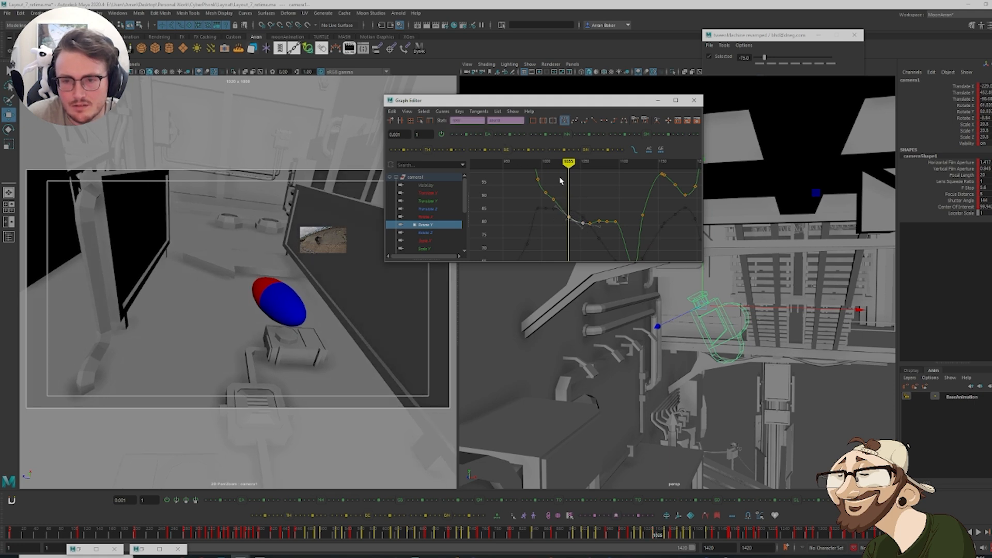
click(562, 179)
Adjust the Rotate Y keys at frames 1005 and 1015 to even out the curve's descent
key(comma)
key(comma)
drag(539, 187, 540, 187)
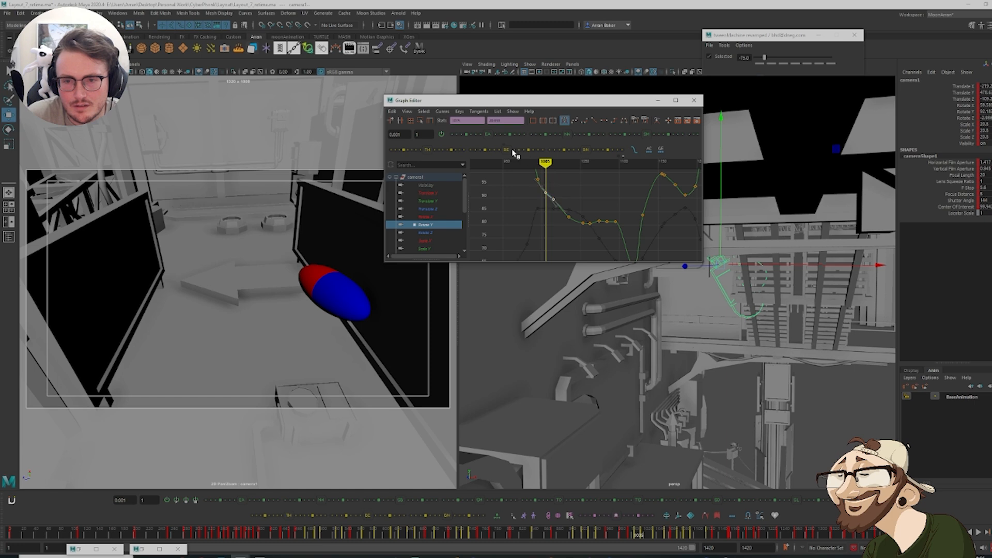
click(625, 136)
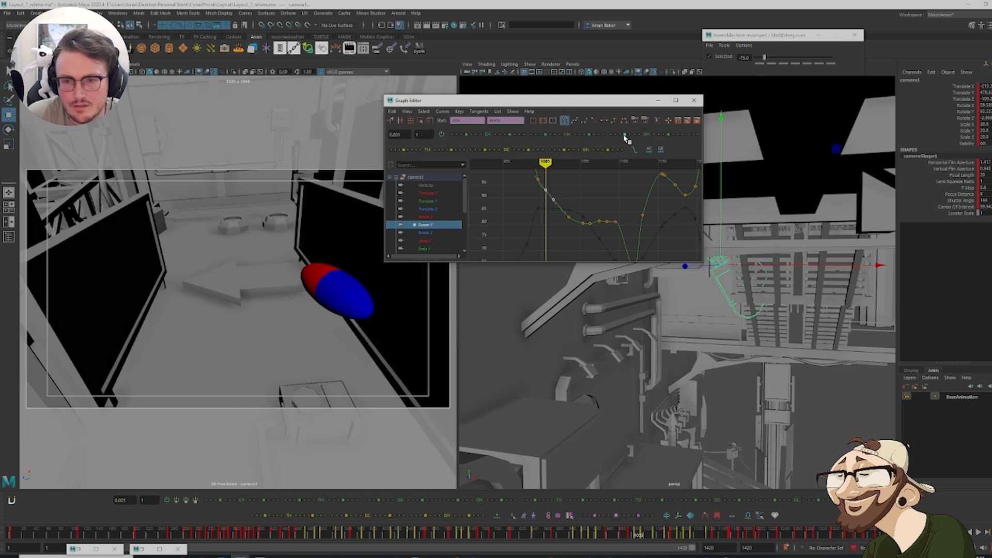
click(573, 196)
alt+middle_drag(573, 197, 568, 212)
drag(564, 211, 564, 211)
click(516, 150)
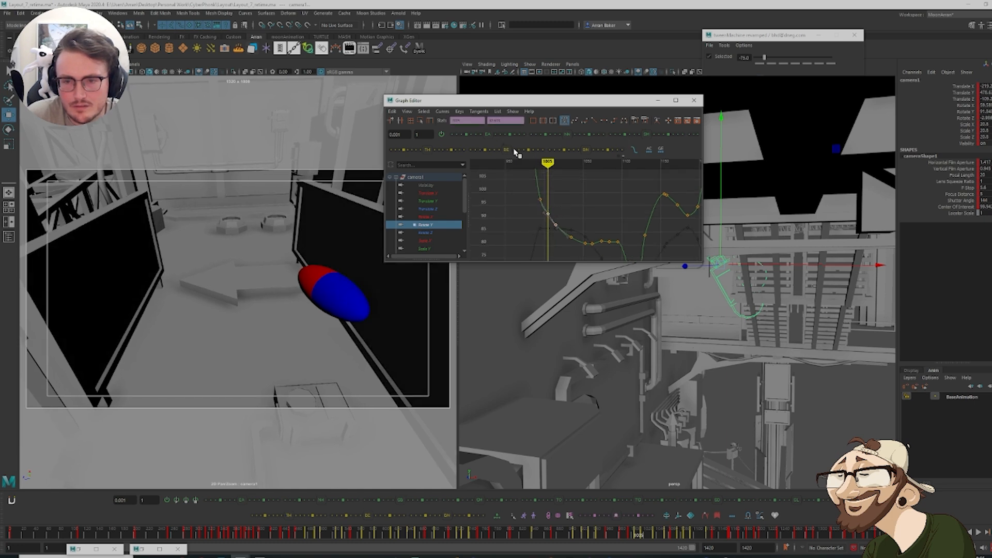
click(614, 218)
Scrub the camera motion and smooth the Translate Y keys from frame 1015 to 1062 into a steadier descent
key(period)
key(period)
key(period)
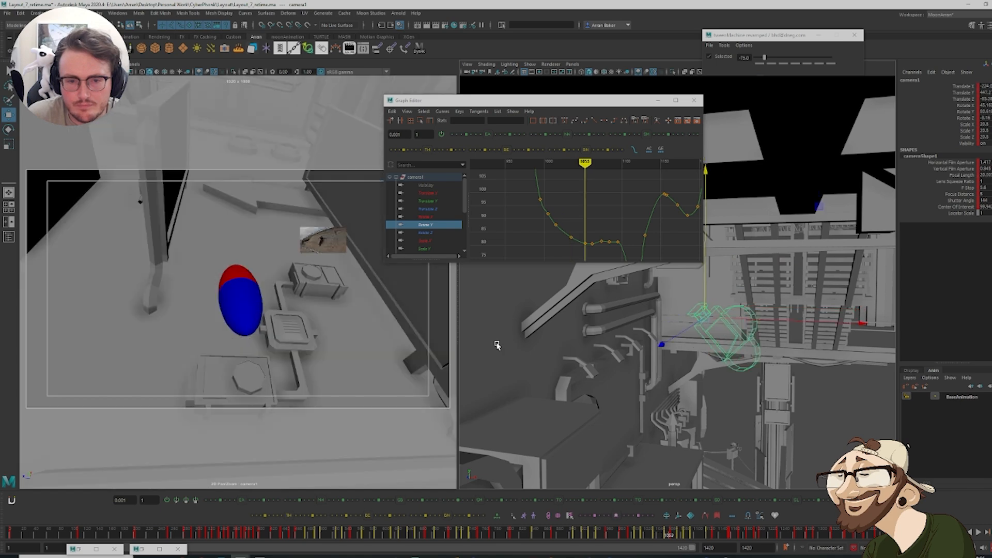
drag(547, 534, 662, 545)
drag(666, 547, 660, 547)
click(428, 201)
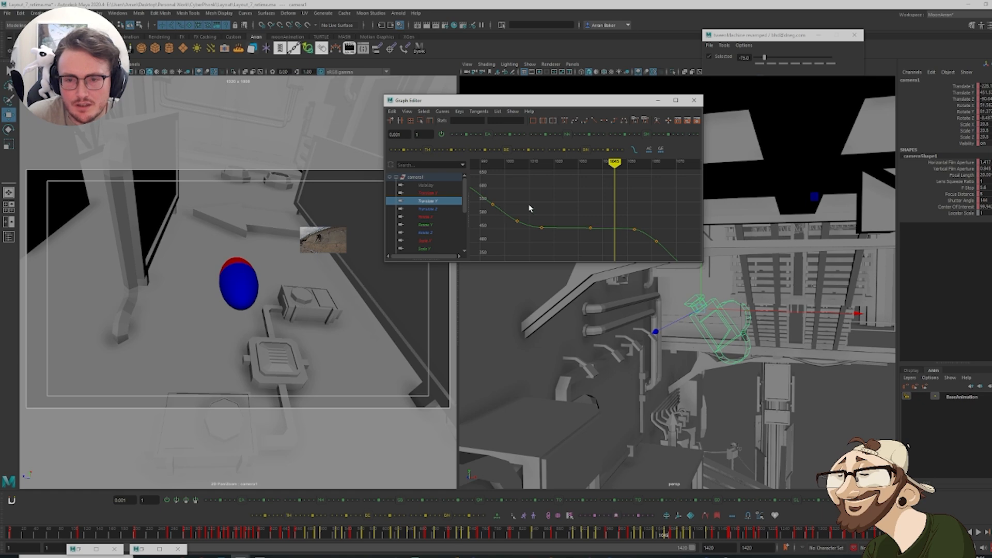
mouse_move(530, 208)
mouse_down()
mouse_move(492, 213)
mouse_move(527, 214)
mouse_move(532, 238)
mouse_up()
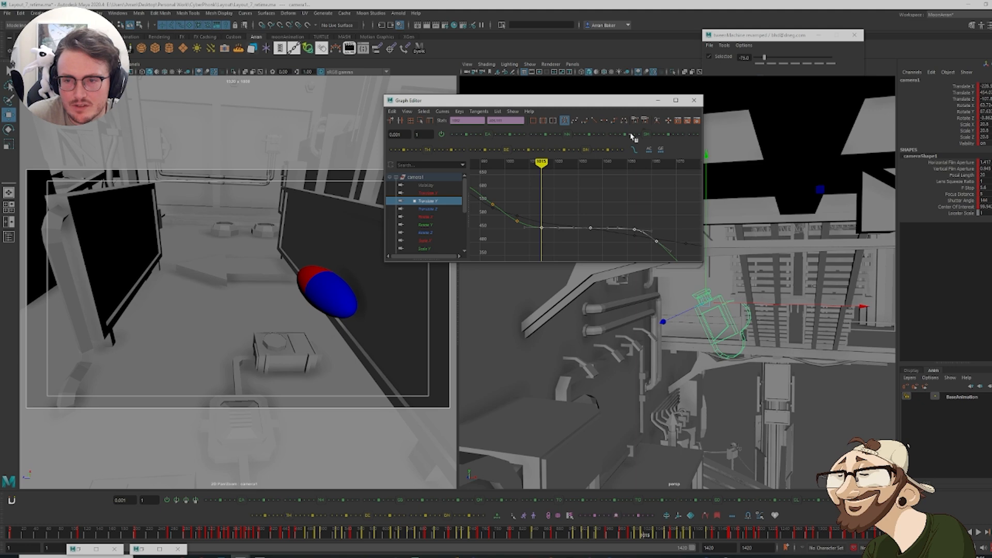
middle_drag(635, 137, 623, 169)
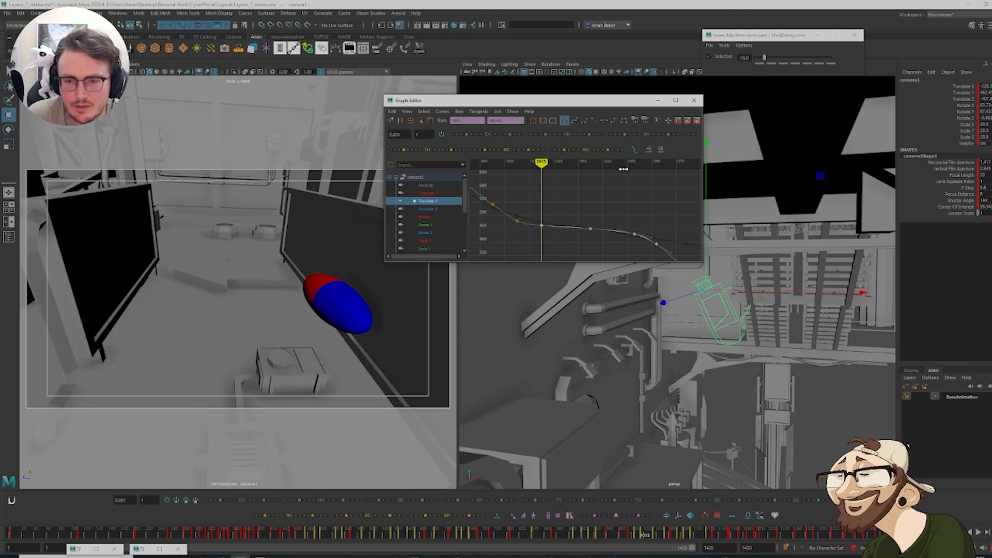
drag(628, 536, 670, 557)
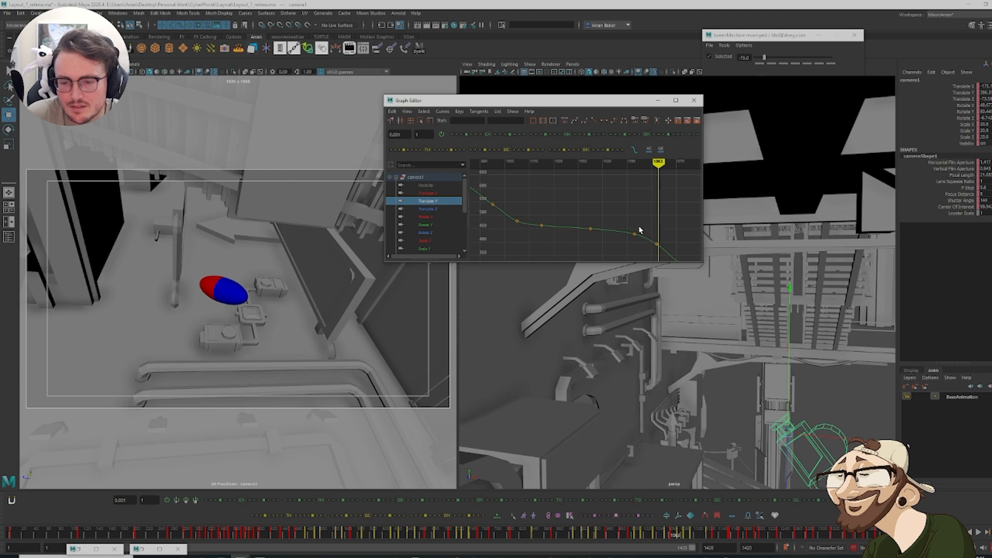
Shift the camera keys around frame 1062 a few frames later and play back the motion
mouse_move(671, 538)
mouse_down()
mouse_move(661, 535)
mouse_move(684, 540)
mouse_up()
right_click(680, 537)
click(701, 412)
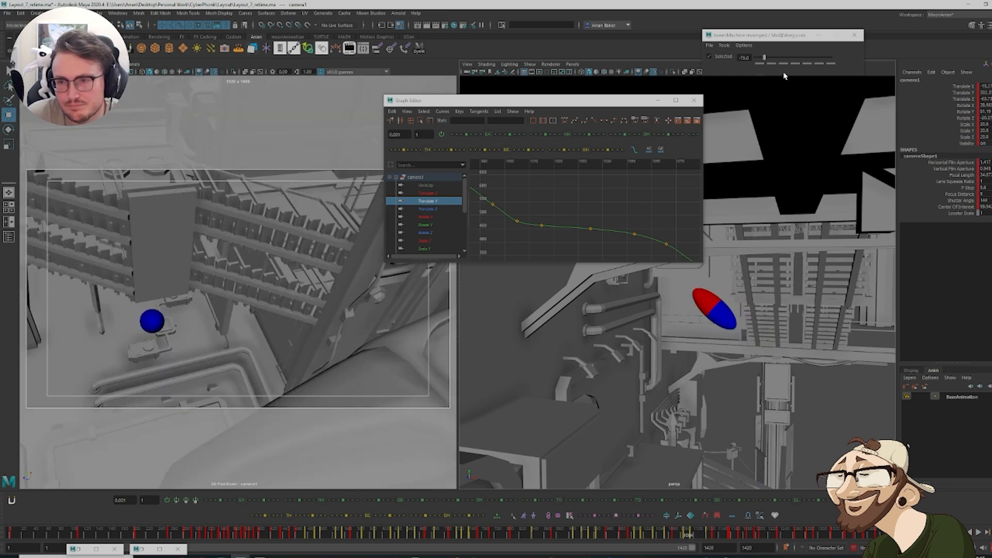
click(579, 152)
click(681, 534)
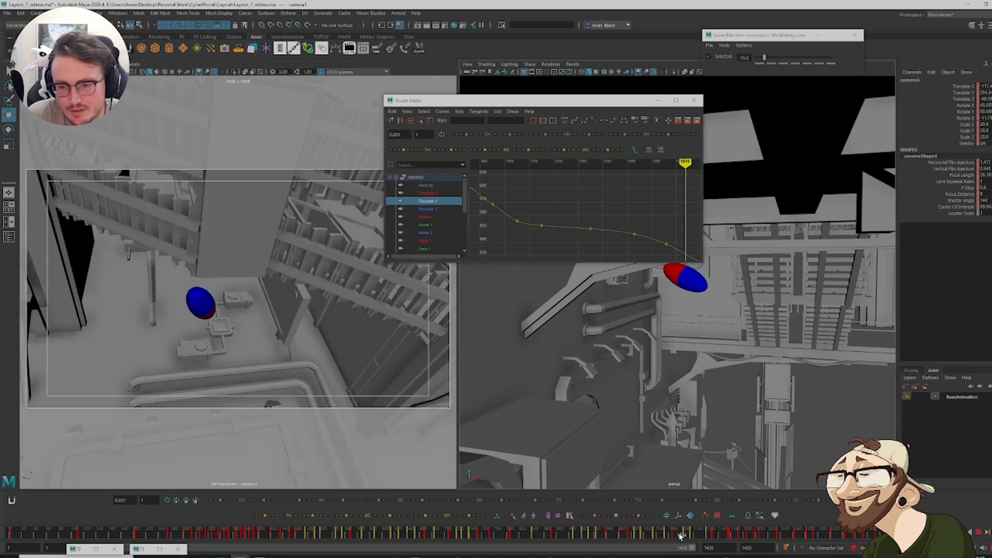
Review the shot's playback and raise the camera's Translate Y key just before frame 1060 to smooth the descent
key(alt+v)
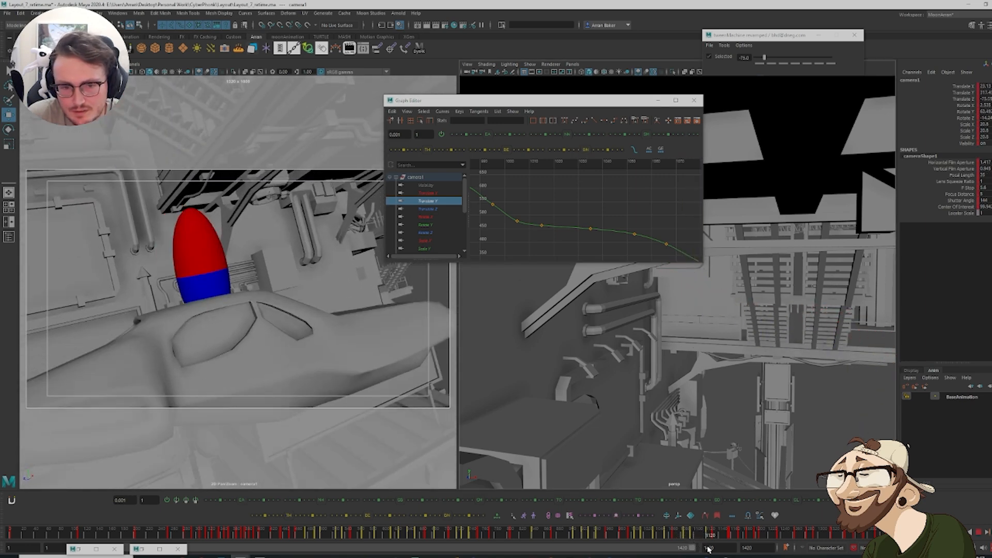
mouse_move(700, 550)
mouse_down()
mouse_move(653, 547)
mouse_move(681, 552)
mouse_up()
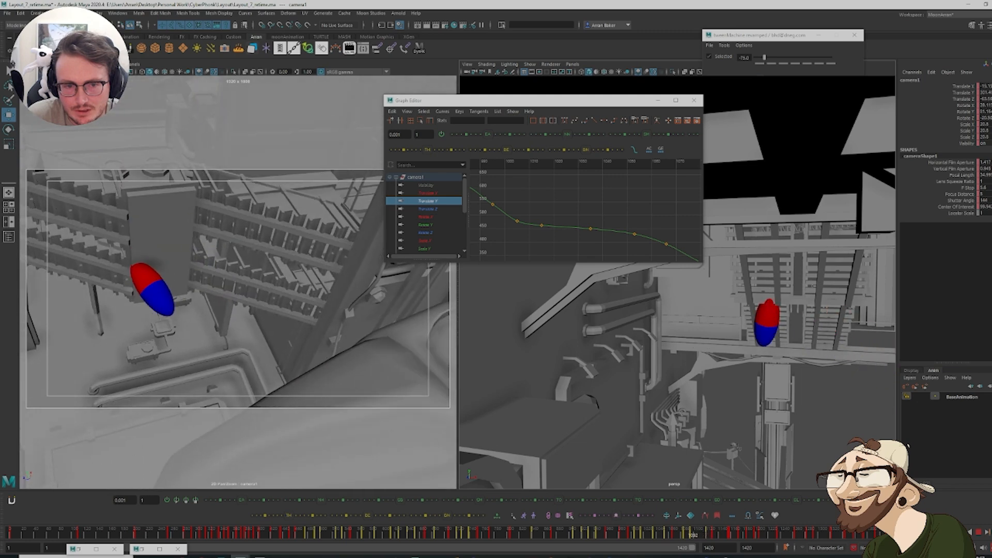
mouse_move(675, 549)
mouse_down()
mouse_move(630, 552)
mouse_move(675, 552)
mouse_move(670, 536)
mouse_up()
key(w)
click(426, 177)
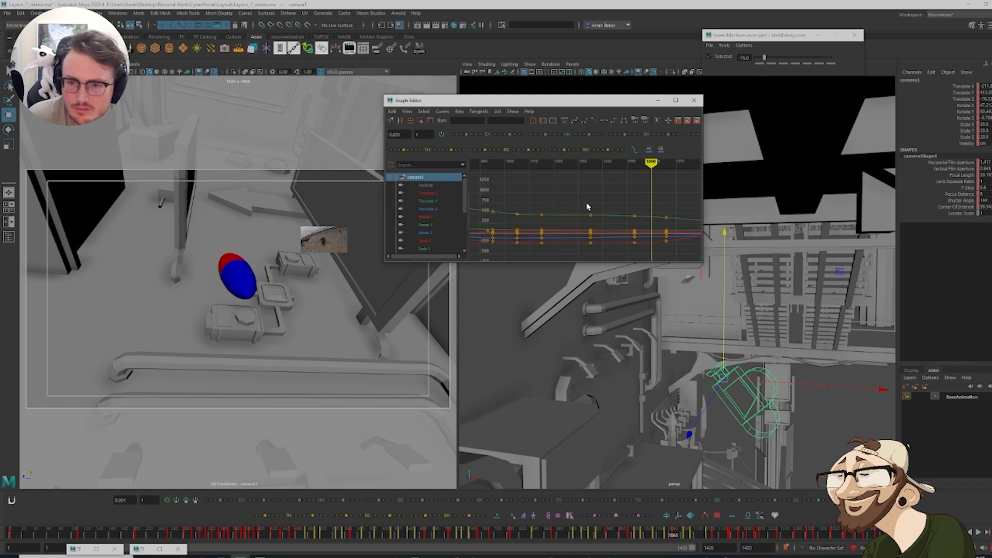
click(427, 205)
key(f)
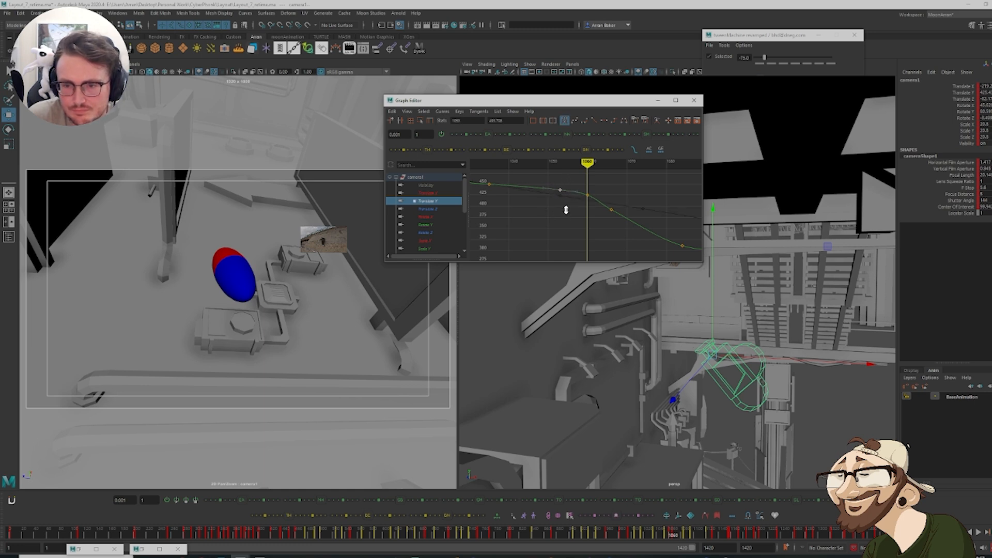
mouse_move(651, 535)
mouse_down()
mouse_move(683, 545)
mouse_move(655, 555)
mouse_move(677, 557)
mouse_move(706, 557)
mouse_move(700, 538)
mouse_up()
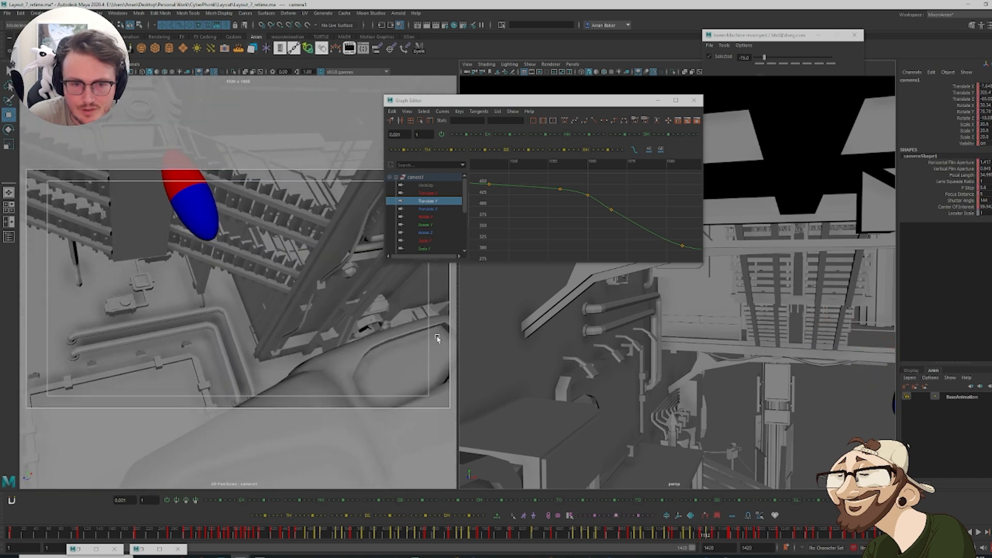
Adjust the sphere's Translate Y key just before frame 1112 and scrub back to frame 1100 to check its path
click(211, 212)
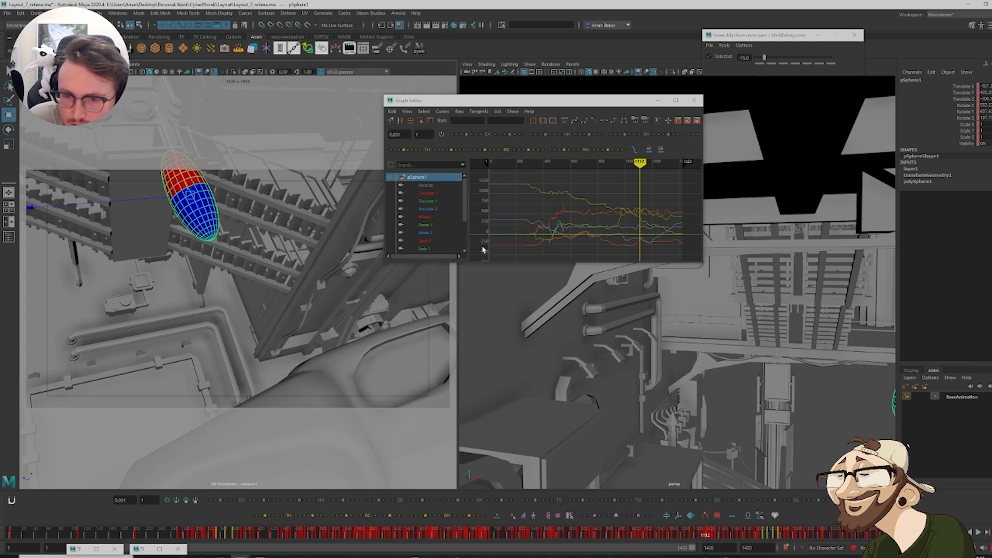
click(429, 201)
drag(611, 244, 690, 201)
key(f)
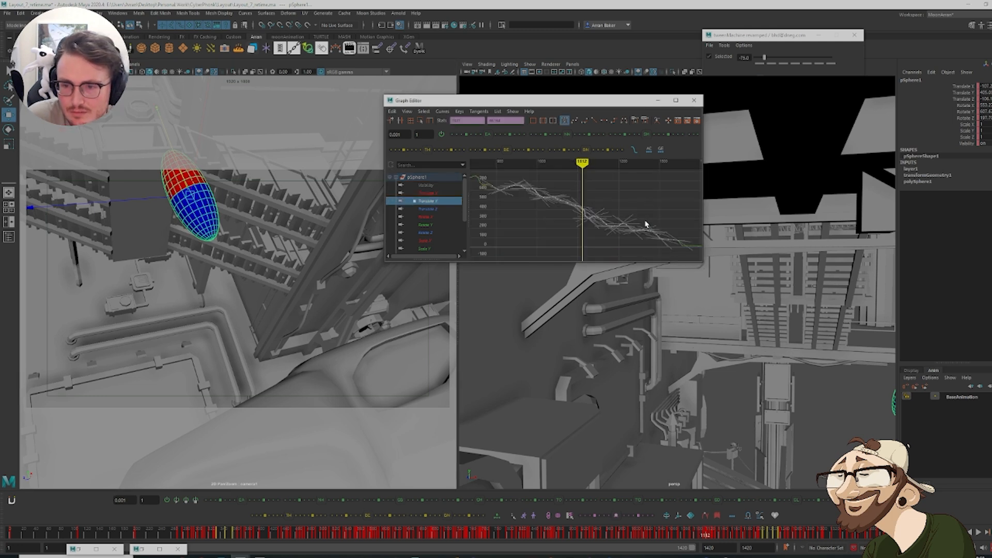
drag(572, 220, 590, 198)
key(f)
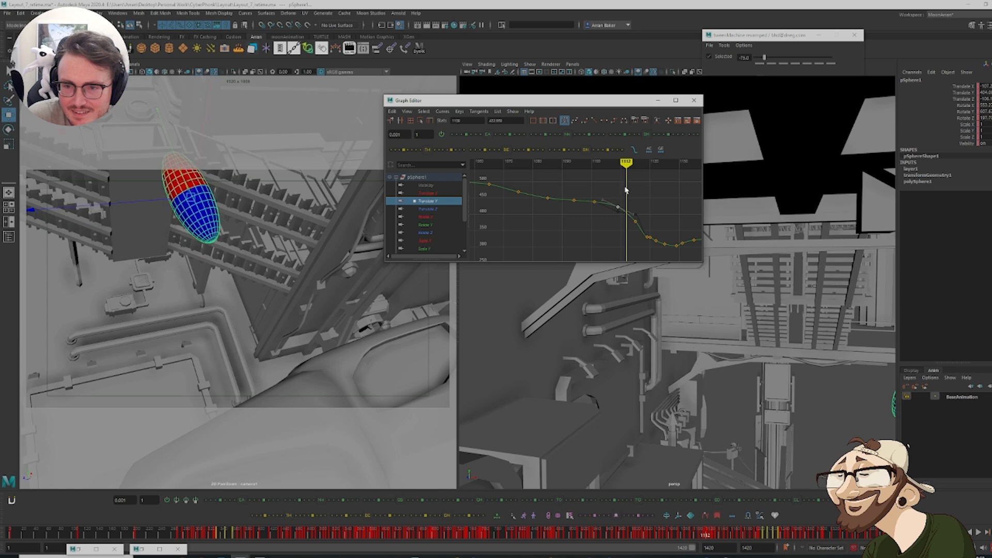
drag(674, 535, 694, 556)
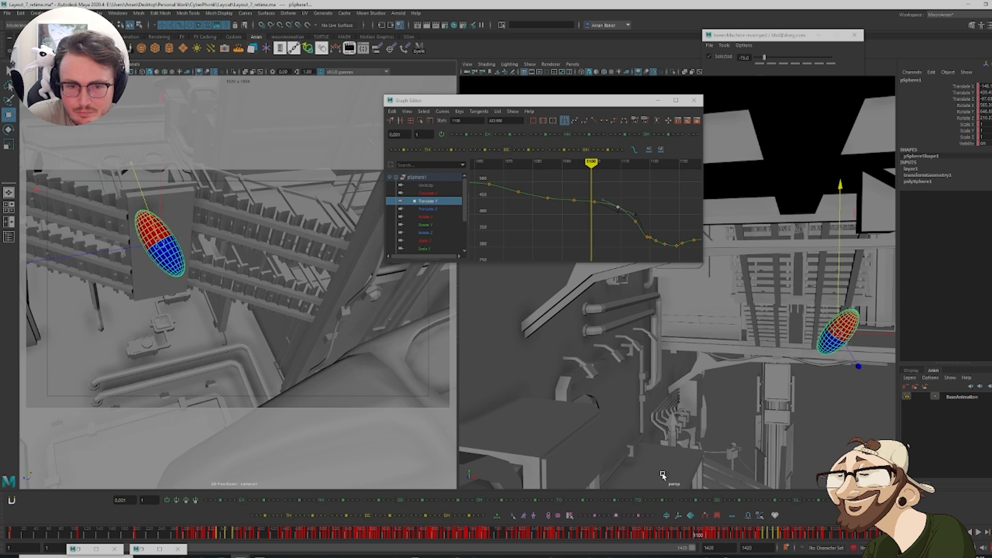
Try a lower value for the sphere's Translate Y key around frame 1085 and bring it back onto the curve
click(573, 200)
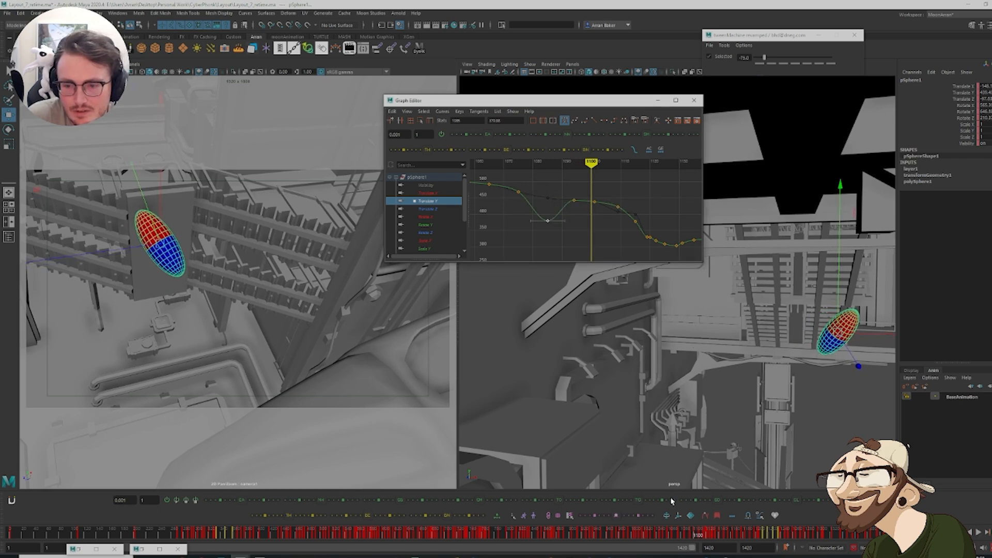
drag(680, 533, 684, 537)
middle_drag(593, 243, 591, 200)
Frame the sphere closely in the perspective view, step back through its keys and move the Graph Editor clear of it
alt+drag(761, 330, 711, 348)
key(f)
alt+right_drag(738, 359, 704, 331)
alt+middle_drag(705, 331, 747, 360)
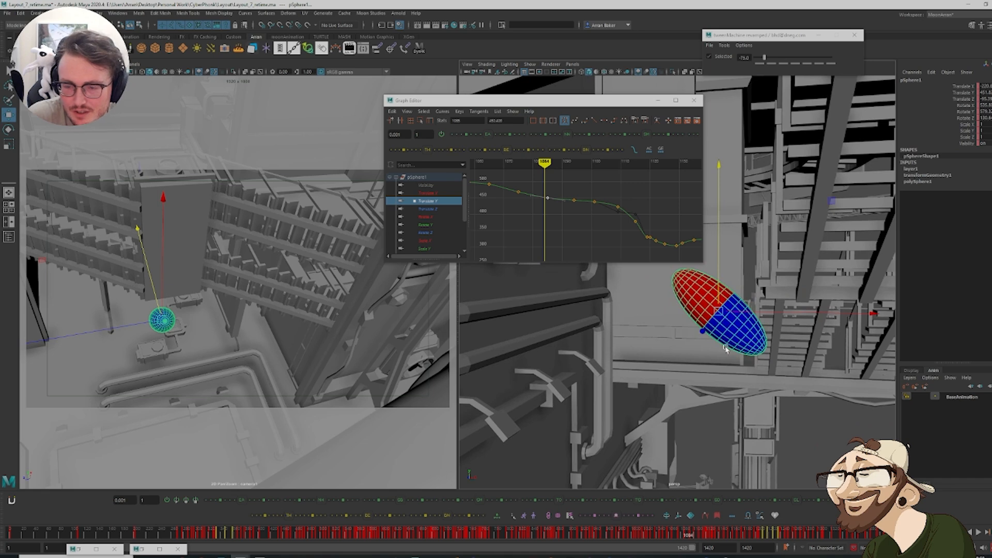
key(comma)
key(comma)
drag(516, 101, 294, 85)
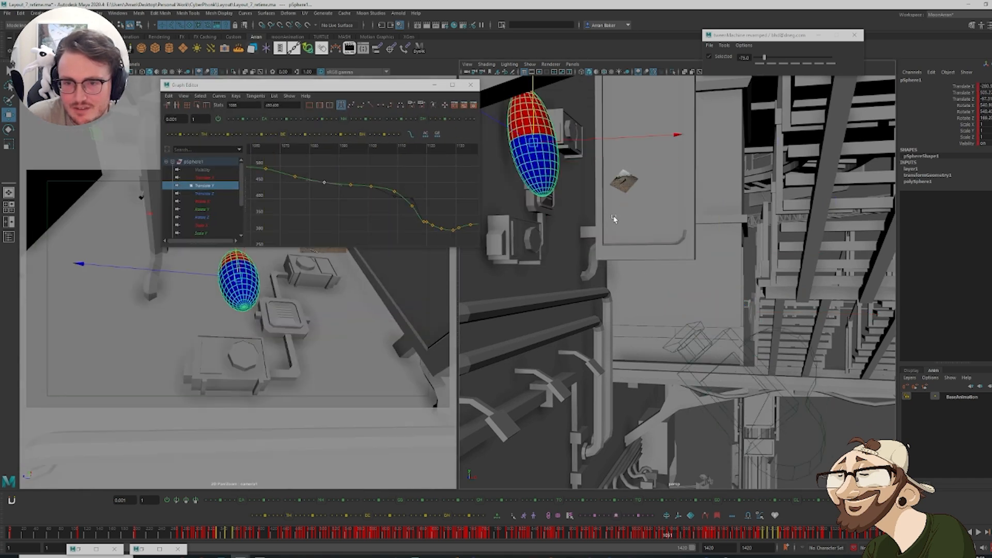
Isolate the sphere's Rotate X, Y and Z curves at frame 1065 and frame their keys for rotation editing
key(e)
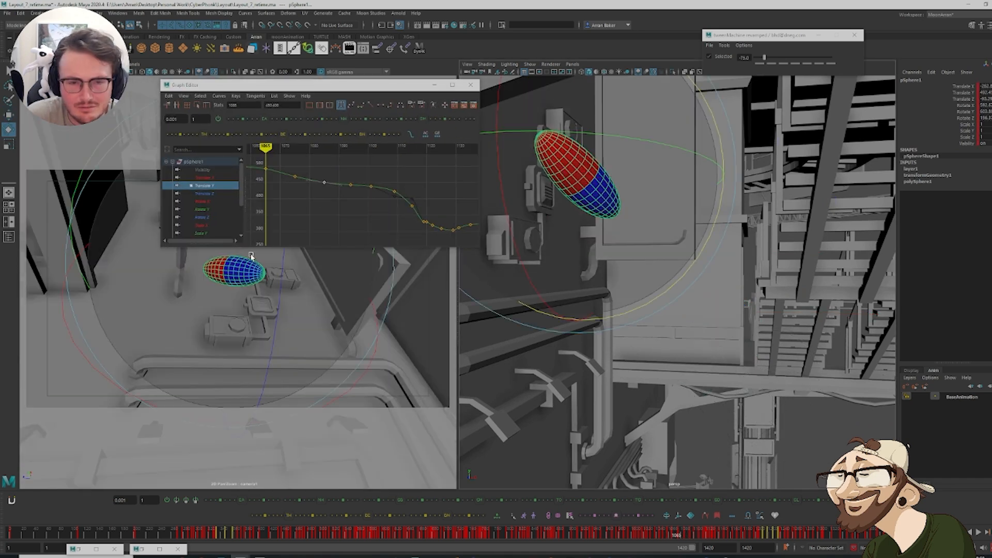
click(326, 184)
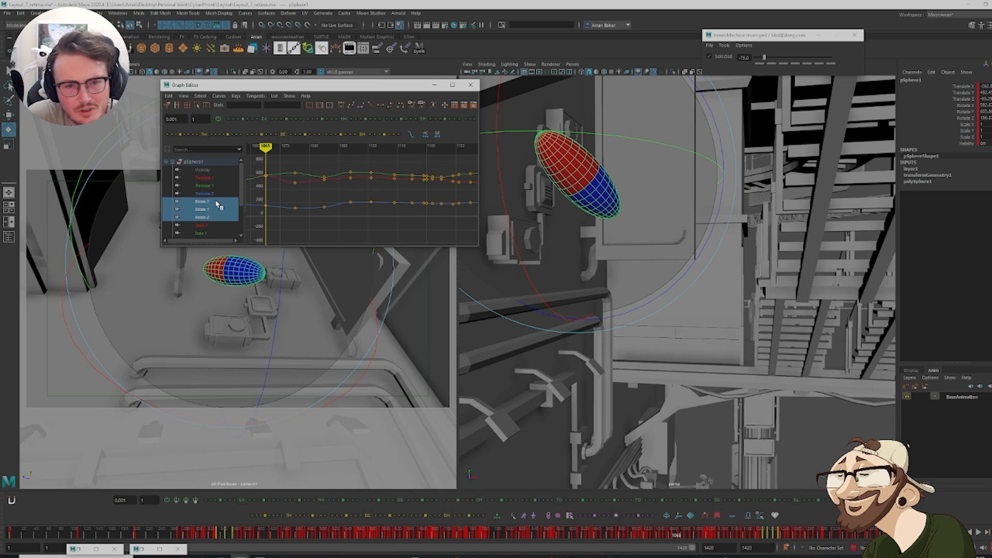
drag(386, 217, 450, 166)
key(f)
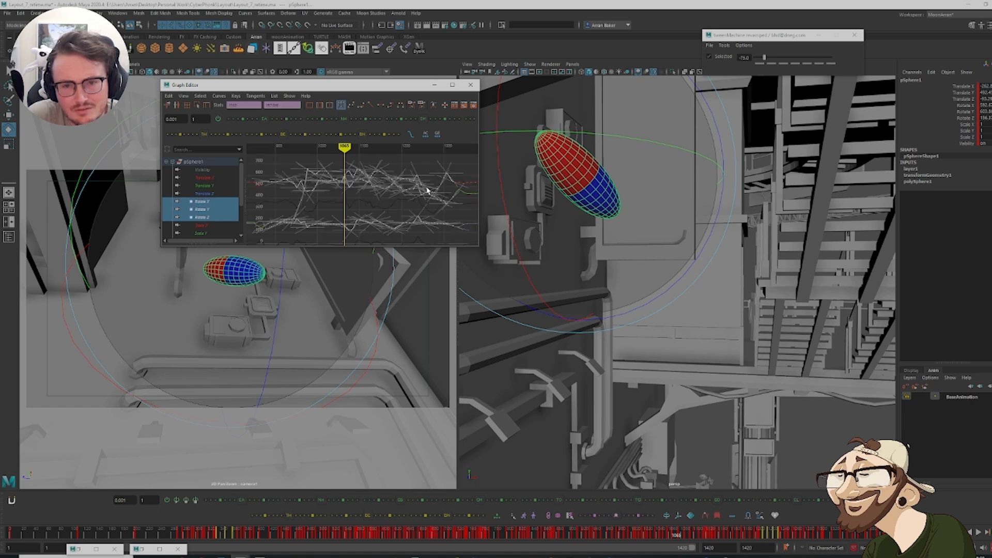
Rotate the sphere at frame 1058 so that it stands nearly vertical
click(374, 210)
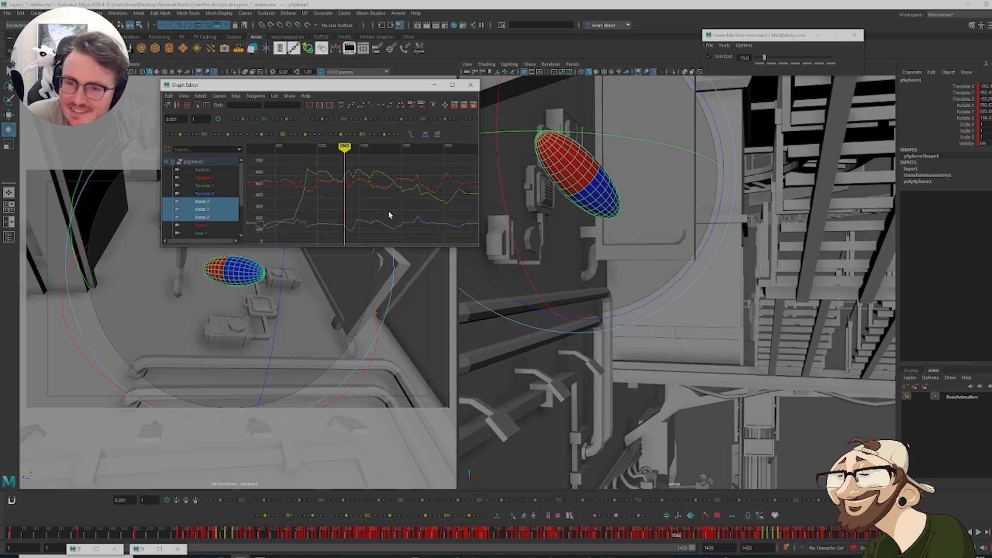
key(comma)
key(comma)
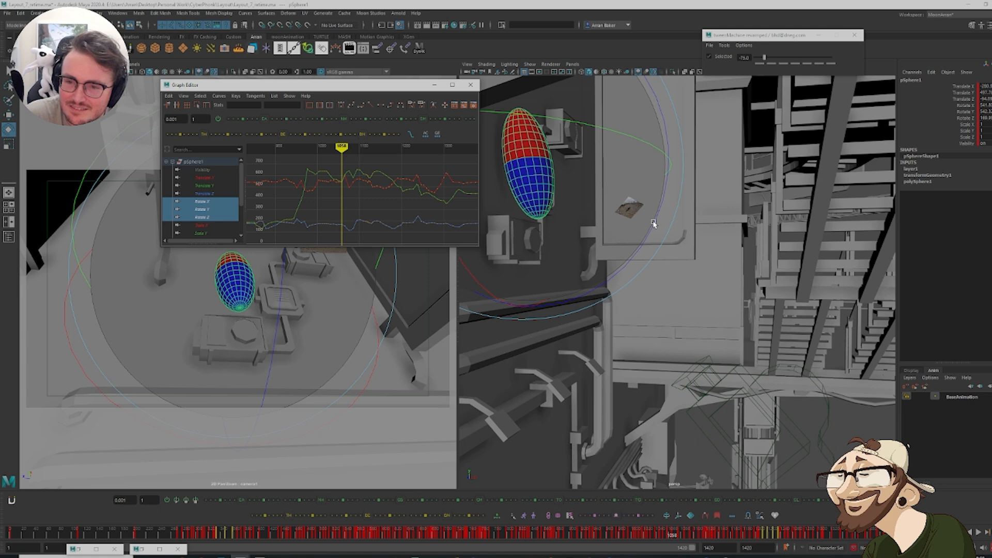
drag(653, 224, 639, 249)
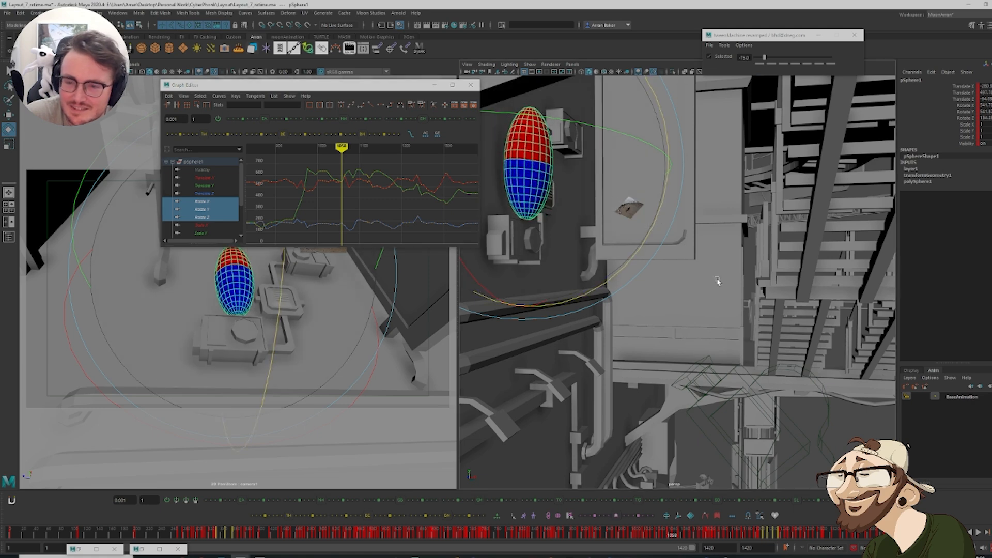
key(period)
key(alt+v)
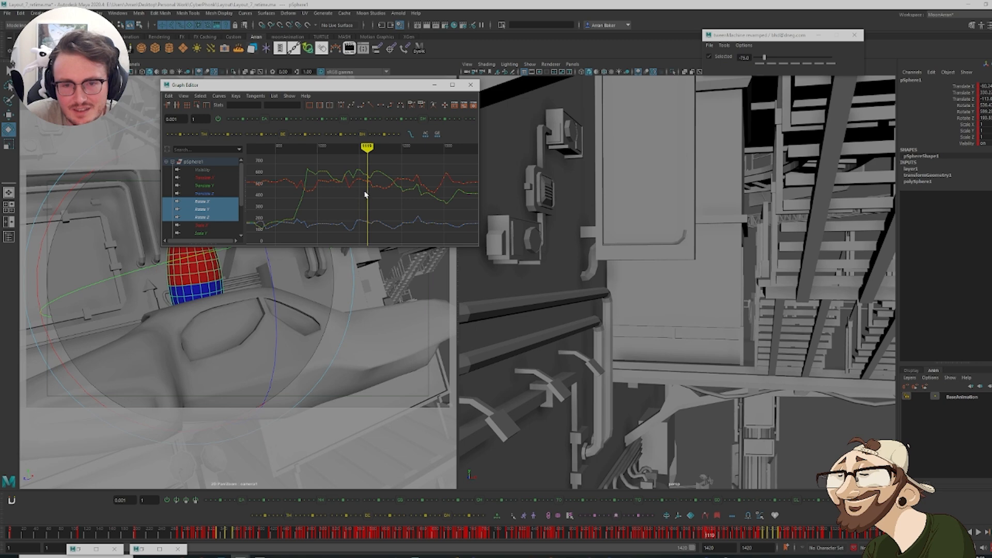
Flatten the sphere's rotation keys between frames 1058 and 1119 so they all hold the frame 1058 orientation
drag(378, 166, 378, 166)
key(f)
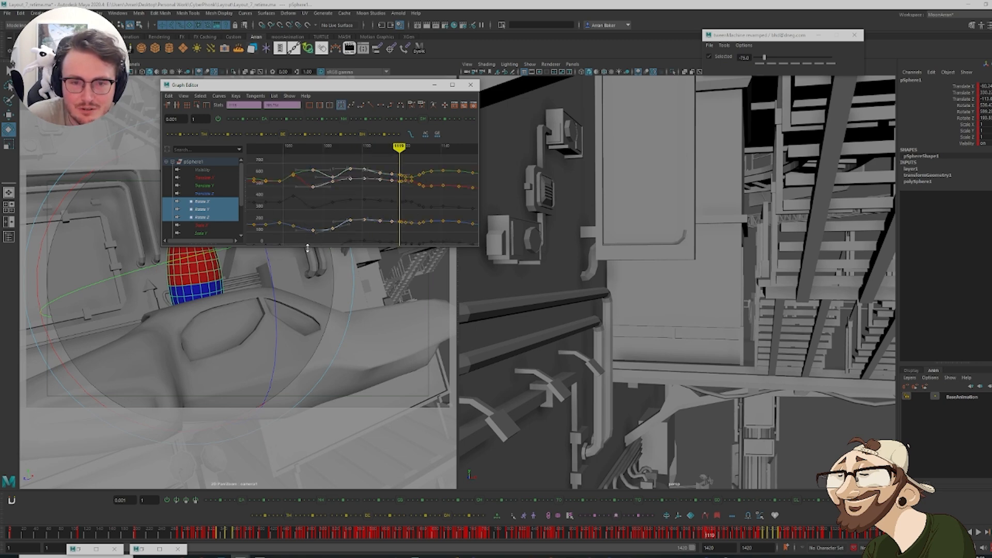
key(alt+shift+v)
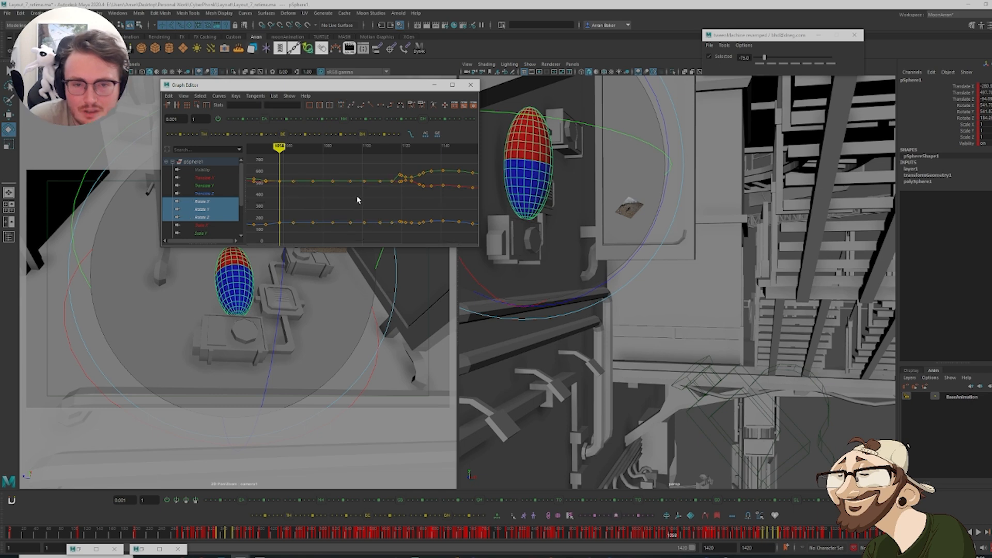
Rotate the sphere at its keys on frames 1065 and 1075 to start the tumble
key(period)
drag(719, 208, 670, 296)
key(period)
drag(810, 219, 782, 295)
key(comma)
key(period)
key(period)
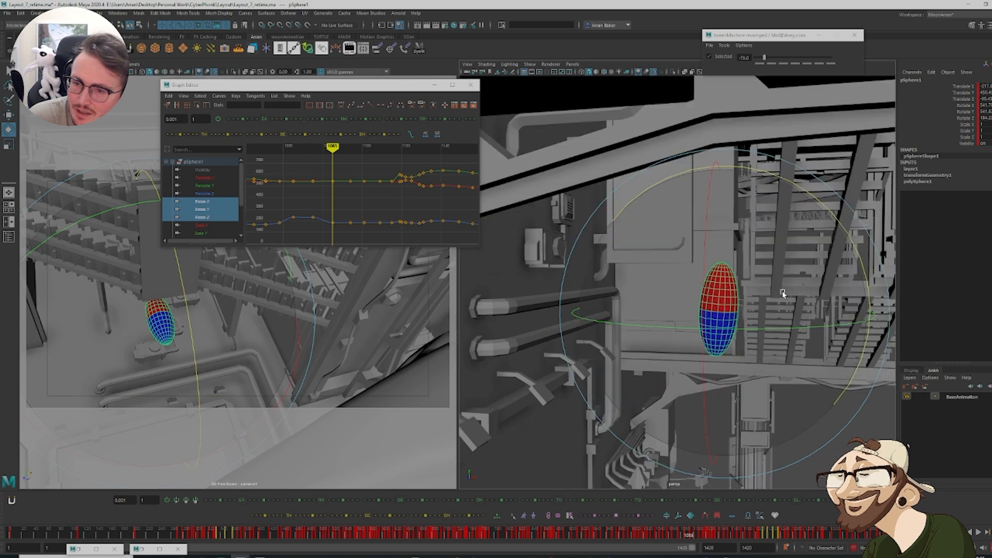
Tilt the sphere diagonally at frame 1085 and lower it slightly, comparing it with the neighbouring key poses
key(period)
key(comma)
key(comma)
key(period)
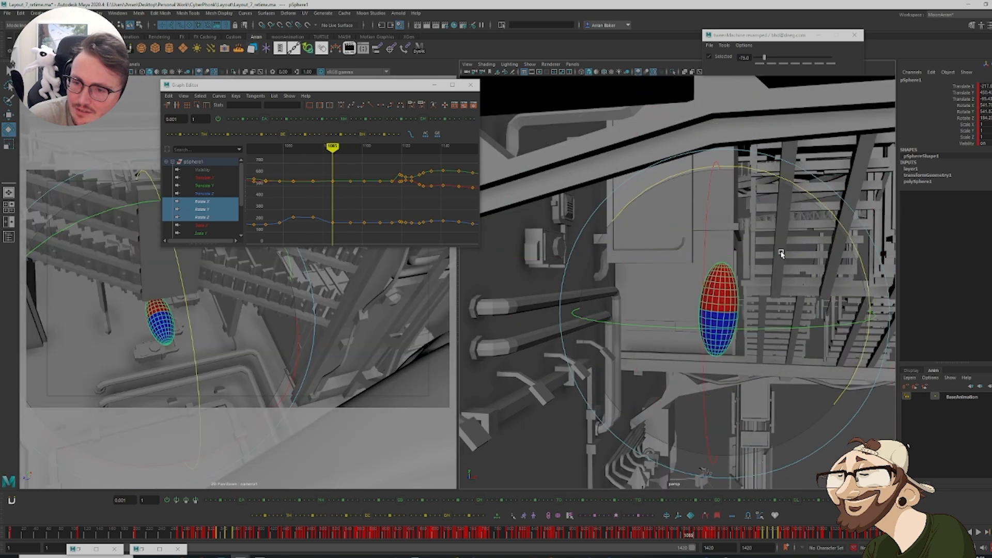
drag(796, 186, 814, 237)
key(w)
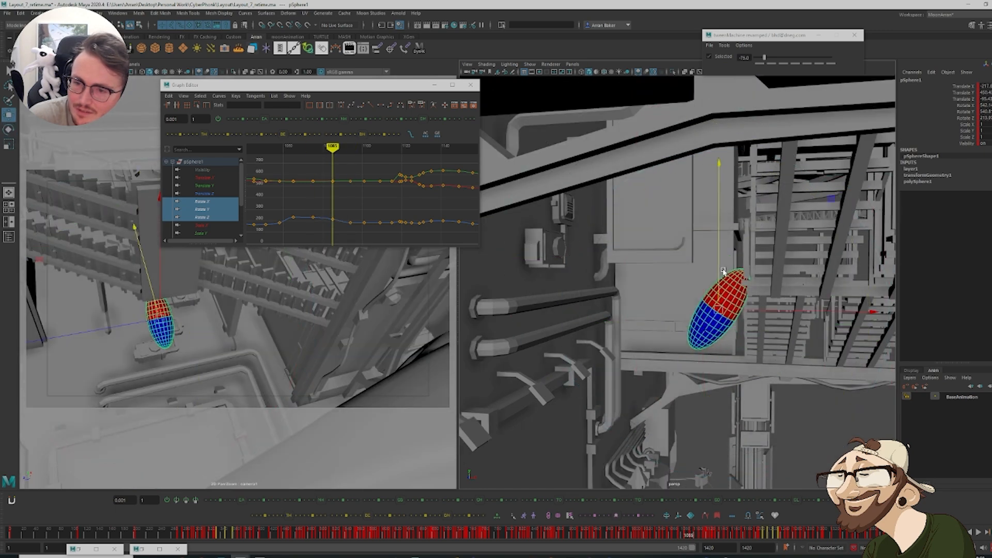
drag(719, 276, 719, 283)
key(comma)
key(comma)
key(period)
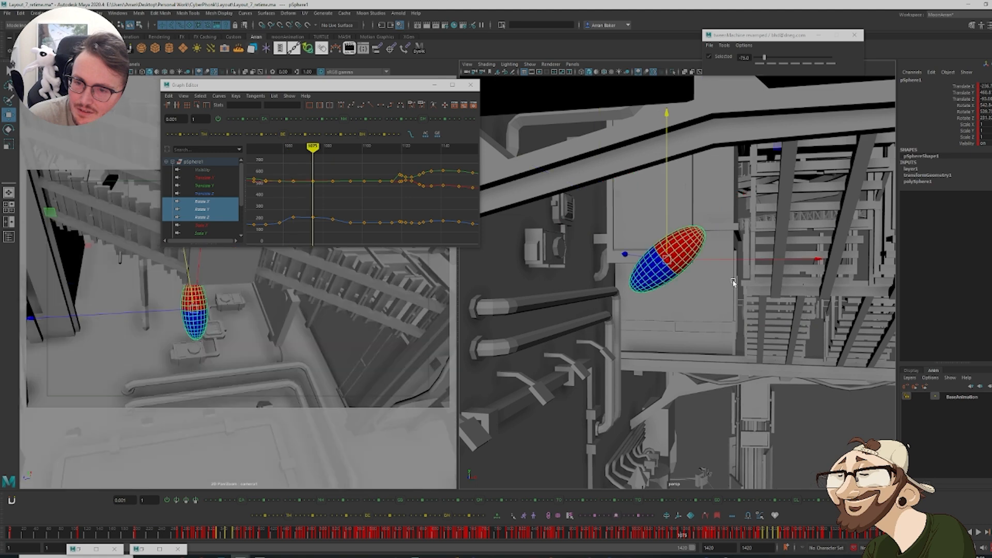
Rotate the sphere to nearly horizontal at frame 1094 and lower it slightly overall
key(period)
key(period)
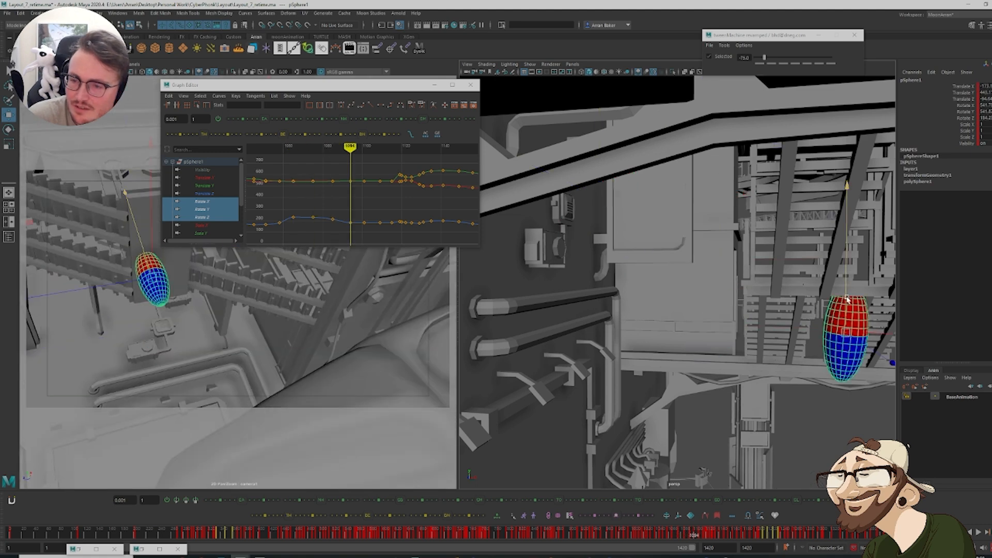
drag(847, 299, 847, 306)
key(f)
key(e)
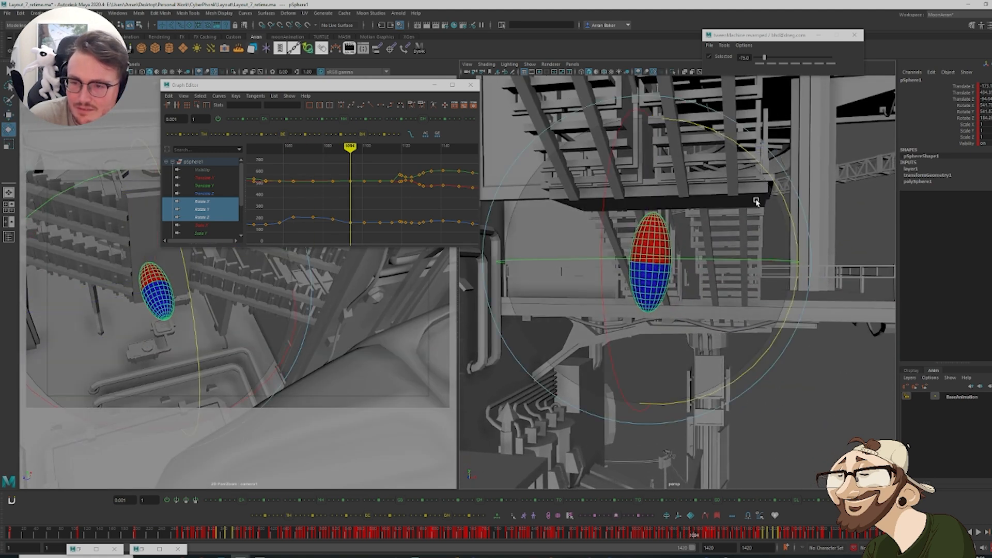
drag(764, 166, 633, 126)
key(w)
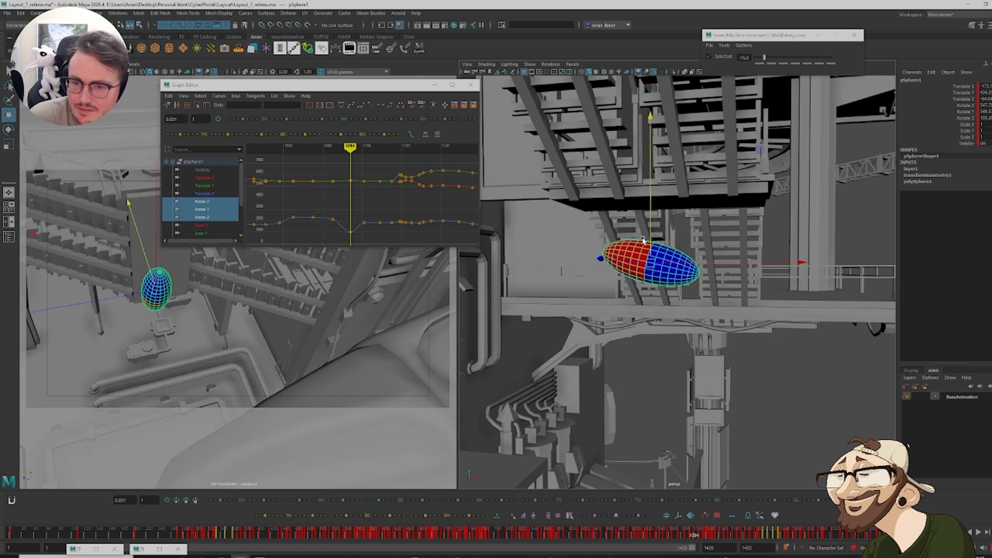
drag(643, 240, 649, 227)
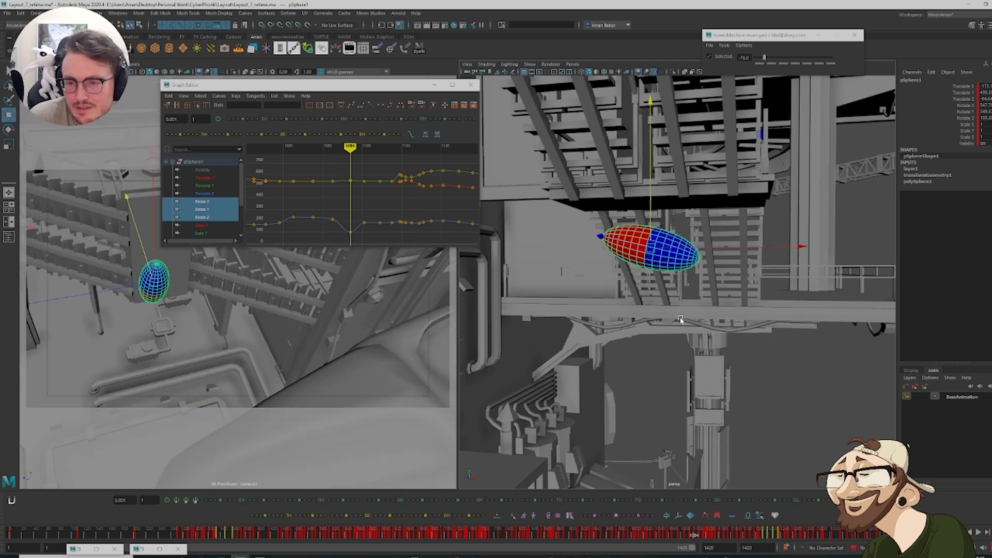
Continue the tumble by rotating the sphere at frames 1101 and 1109
key(period)
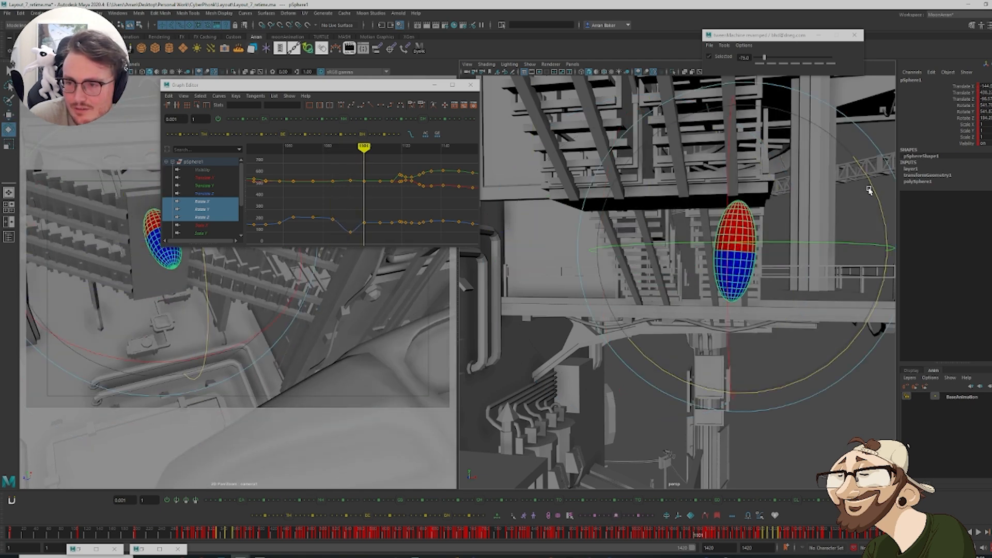
drag(869, 187, 716, 160)
key(period)
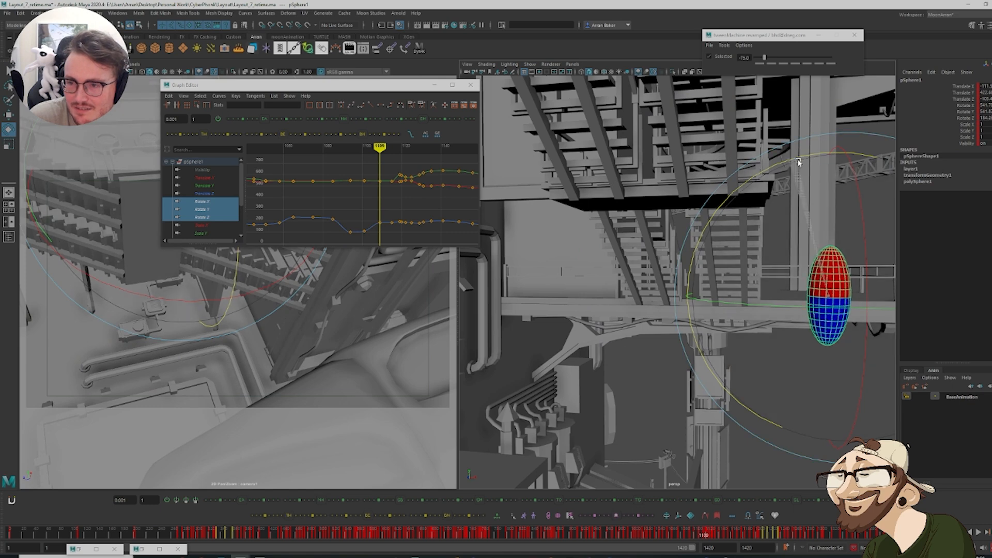
drag(828, 163, 764, 170)
key(comma)
key(period)
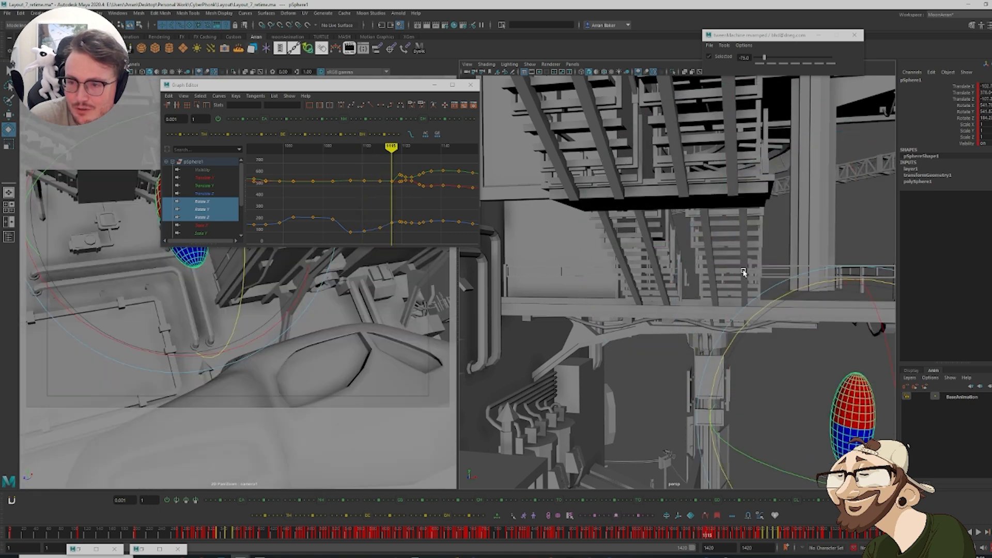
Check the sphere's landing keys from frame 1115 onward and nudge its position slightly above the vehicle at frame 1120
key(period)
key(period)
key(comma)
key(period)
key(period)
key(period)
key(period)
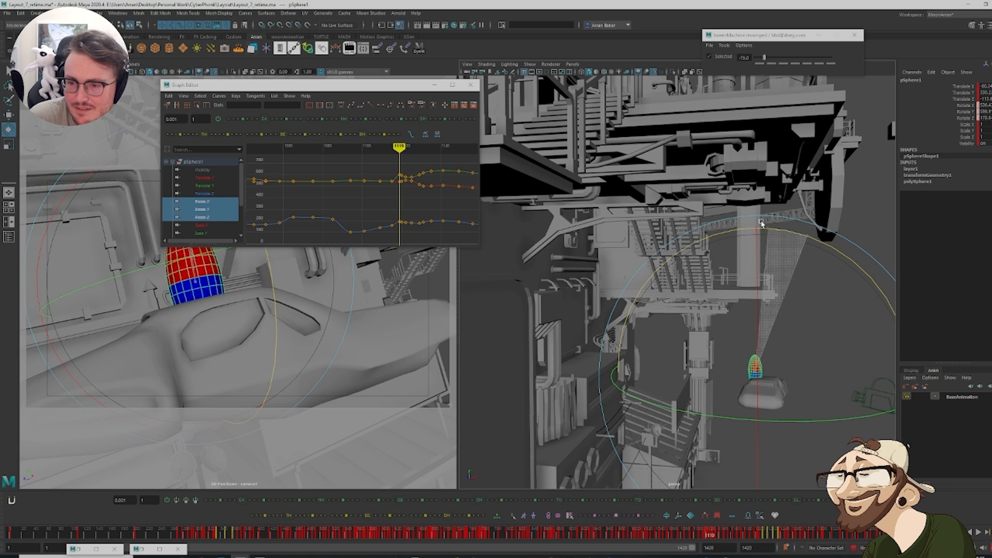
key(period)
key(comma)
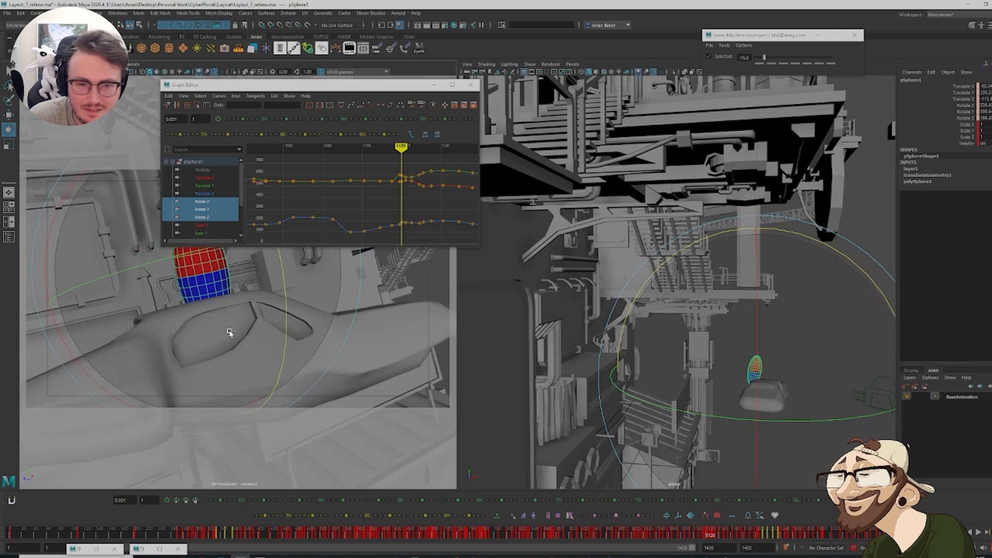
key(w)
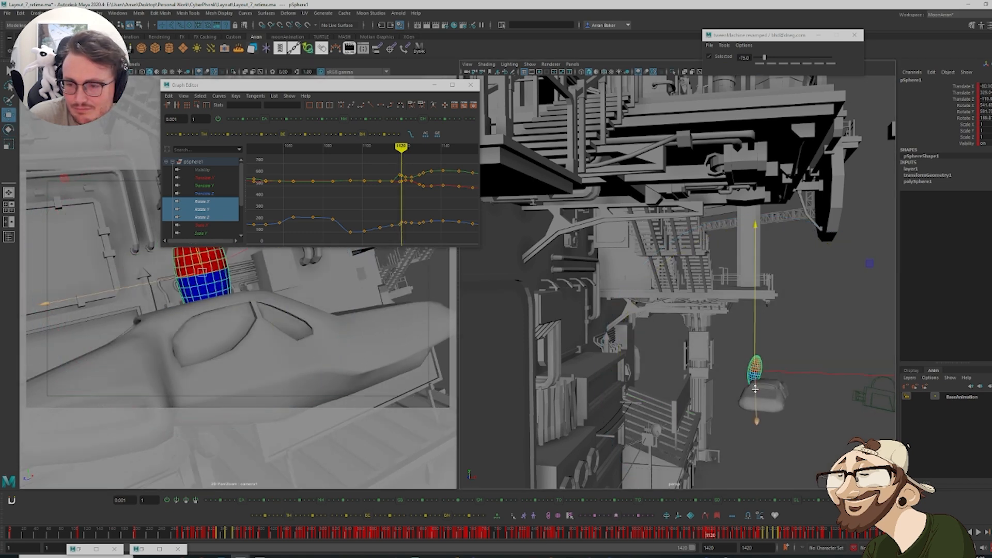
drag(755, 370, 757, 372)
key(comma)
key(period)
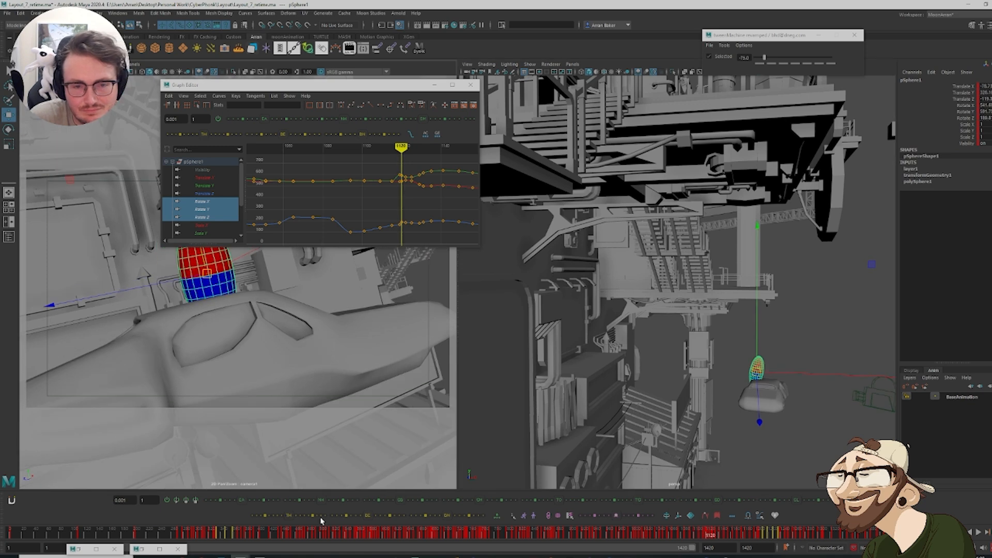
Play back the sphere's tumble onto the vehicle through frame 1119, minimizing the Graph Editor for a clear camera view
drag(675, 531, 664, 531)
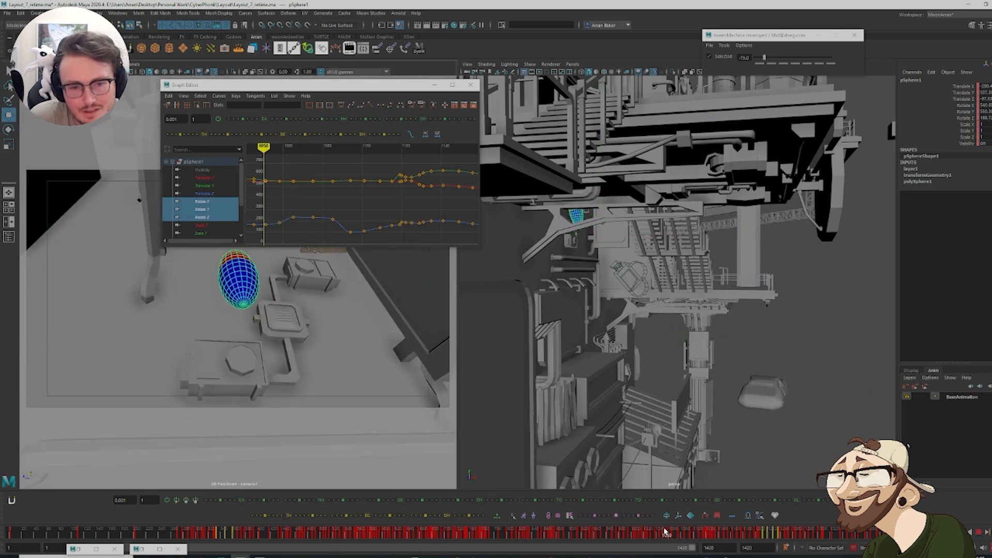
key(alt+v)
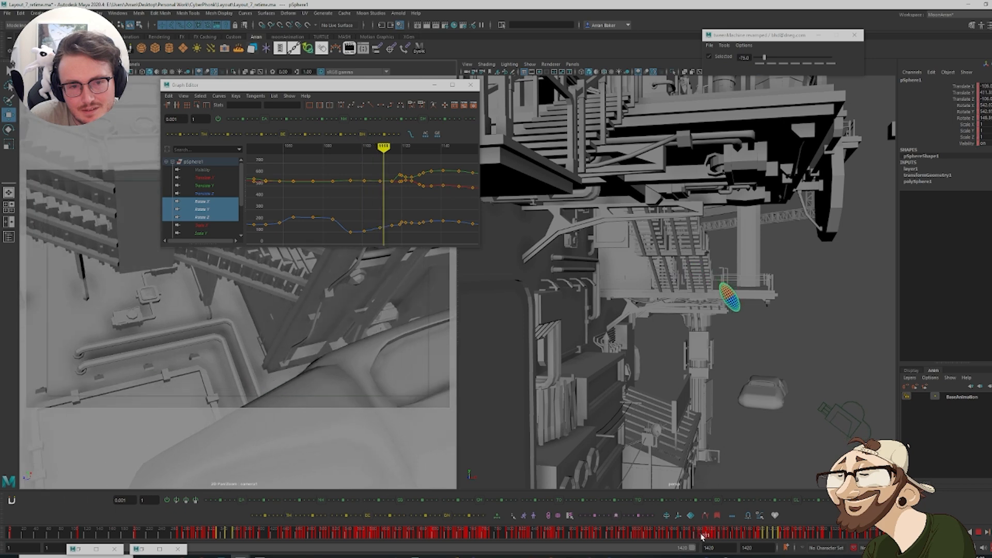
key(alt+v)
click(434, 85)
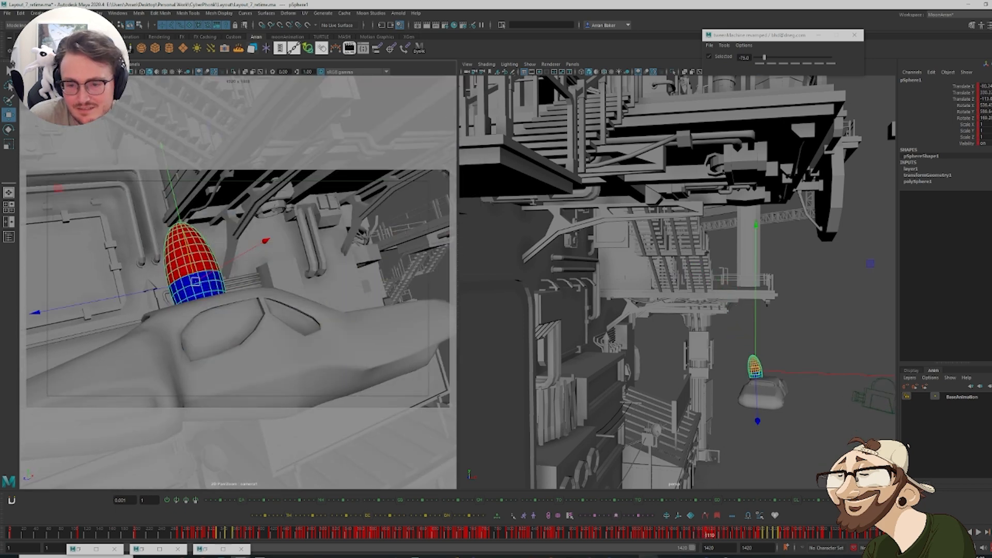
click(674, 536)
key(alt+v)
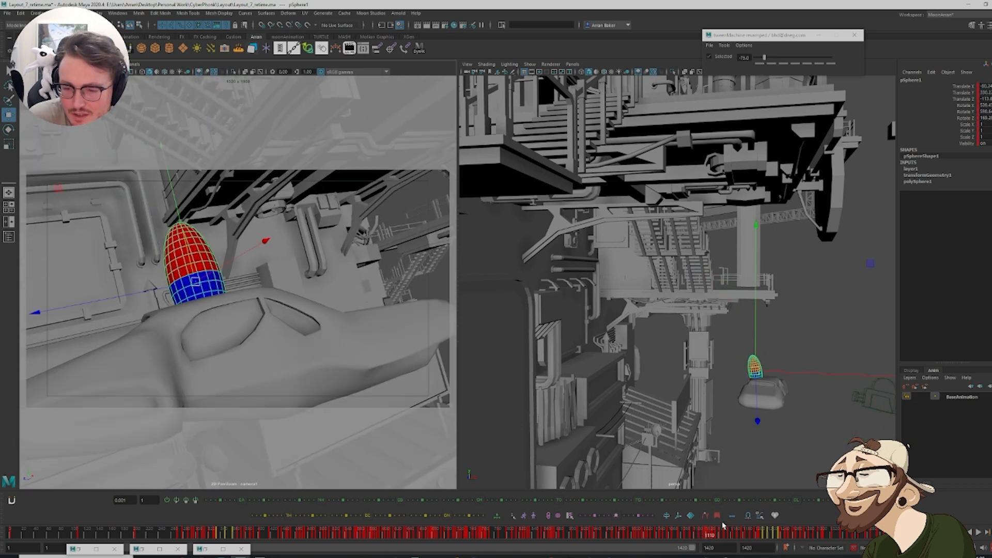
Select the shot camera, clear the minimized windows away and shorten the playback range to start at about frame 930
click(267, 298)
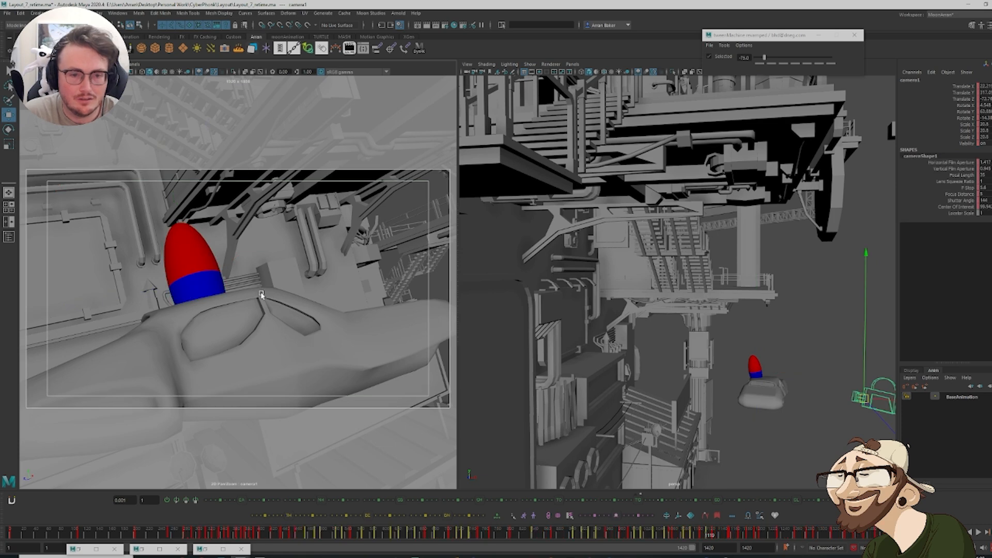
click(696, 536)
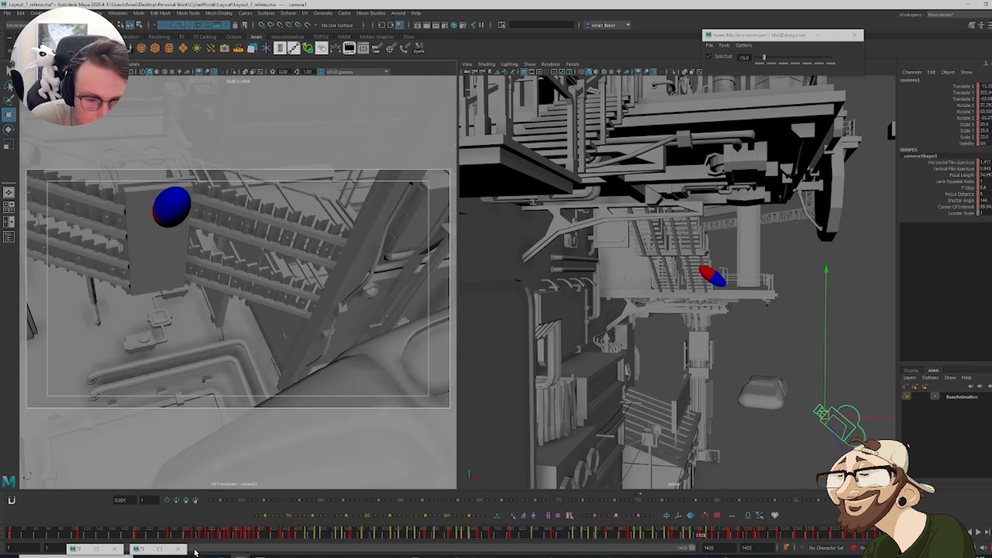
click(118, 549)
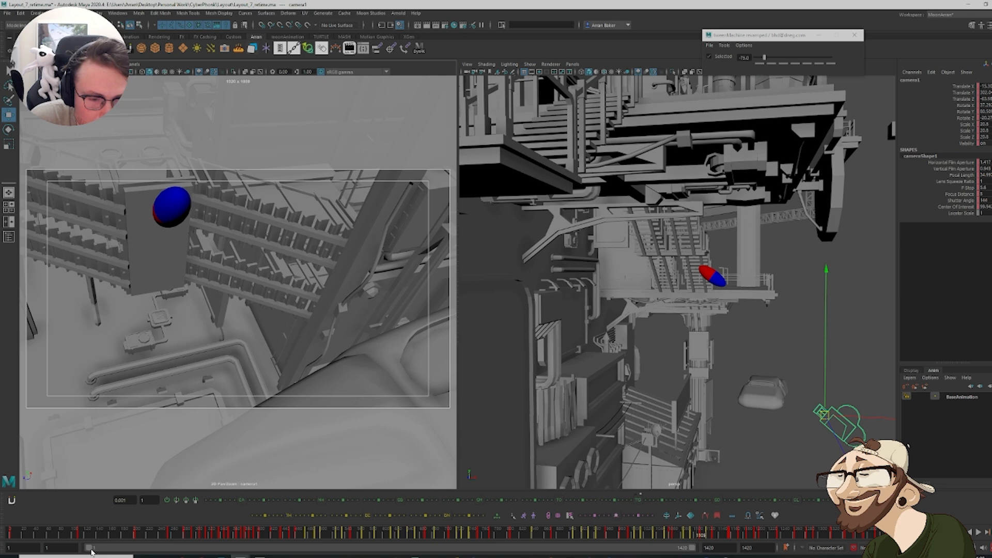
drag(90, 547, 482, 548)
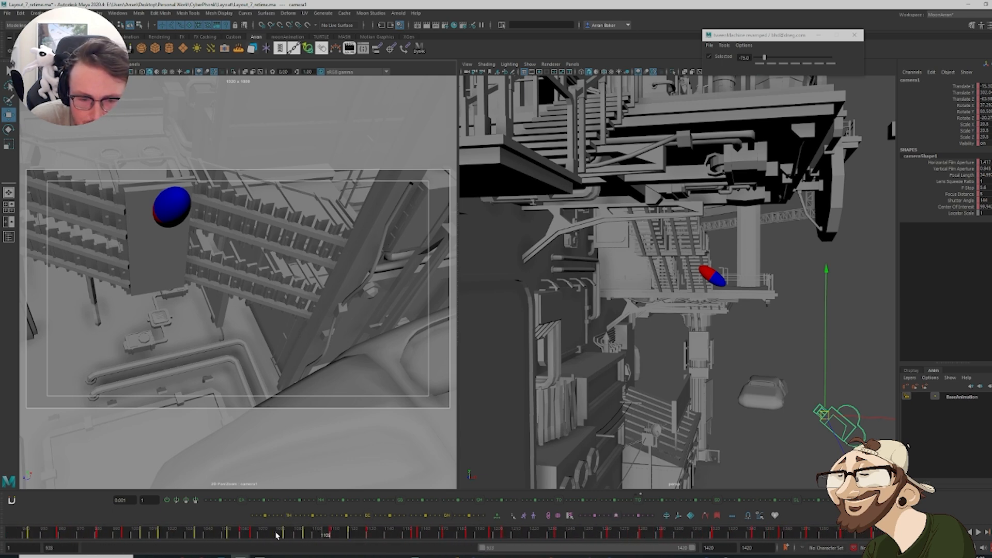
Set the camera's pose at frame 1124 to an even in-between of its neighbouring keys, using a tween value of 0.0
mouse_move(277, 536)
mouse_down()
mouse_move(353, 535)
mouse_move(329, 540)
mouse_move(373, 556)
mouse_move(355, 556)
mouse_up()
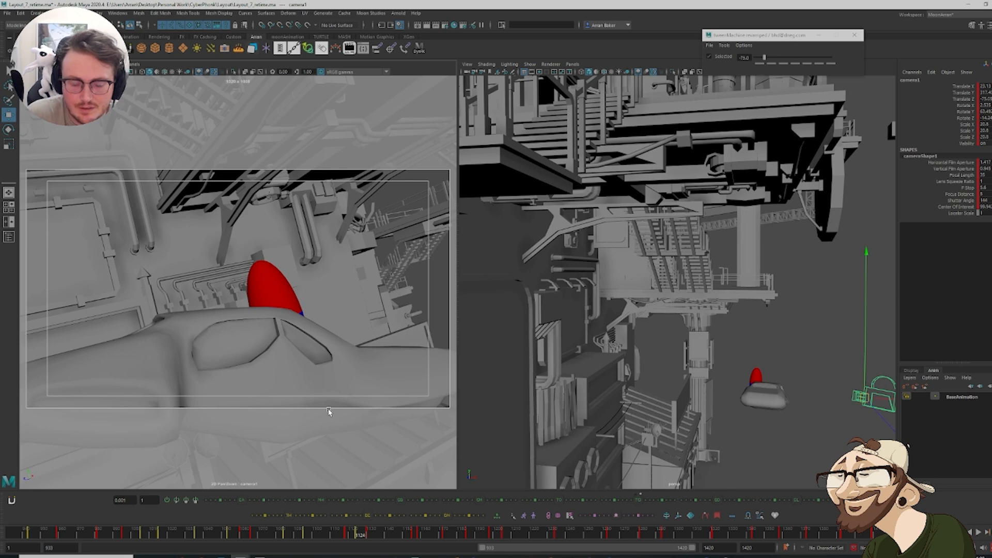
key(period)
key(comma)
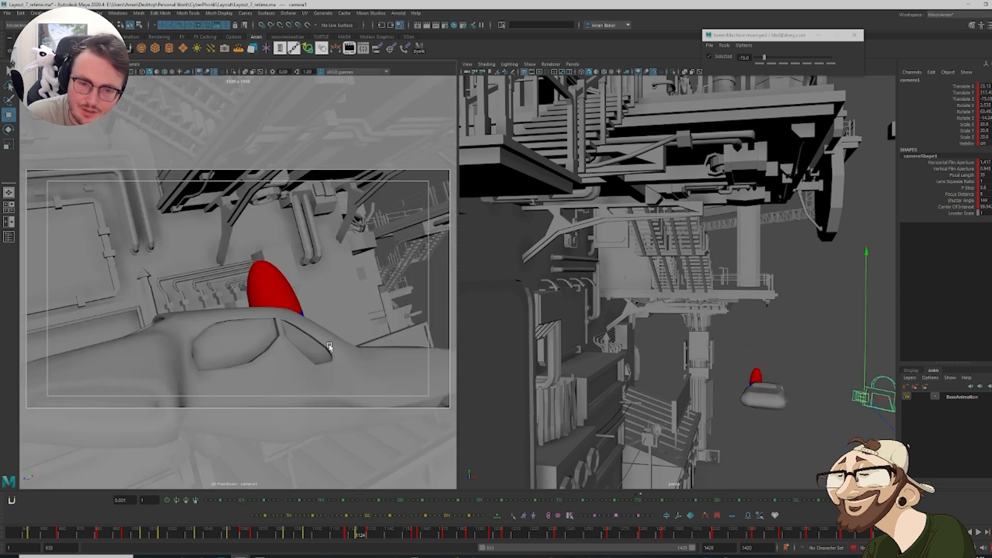
click(845, 391)
key(ctrl+z)
key(ctrl+z)
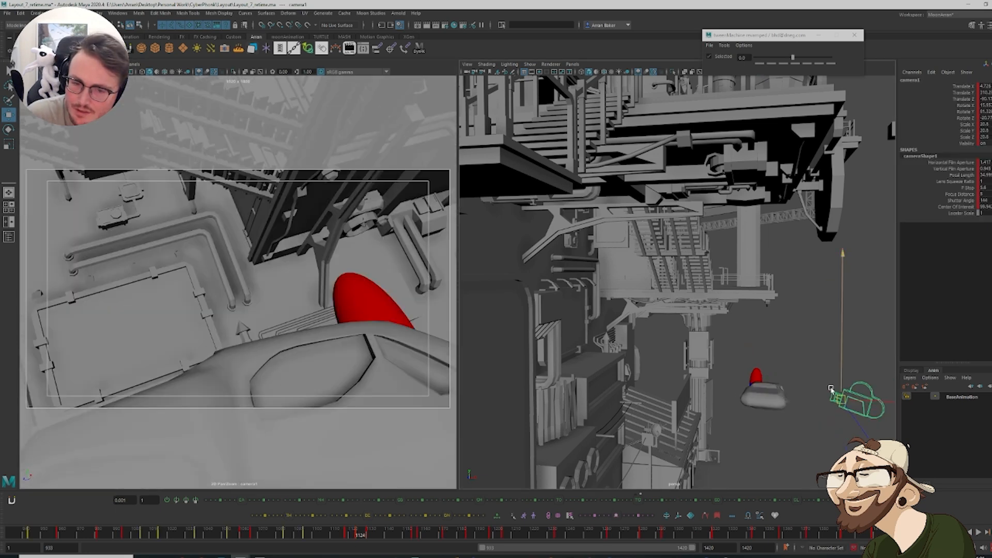
Review the camera move around frames 1124 to 1129 by stepping through its keys and playing it back
key(f)
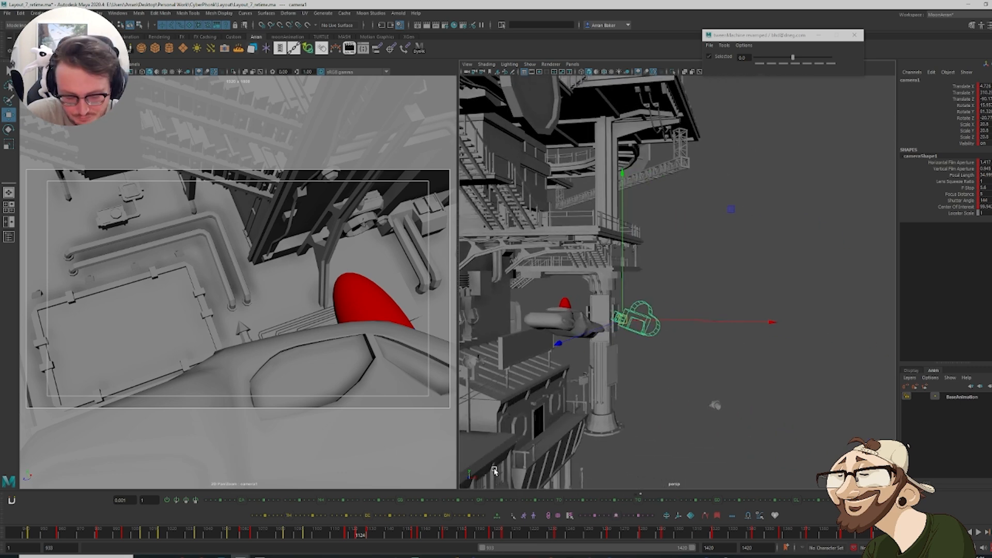
key(period)
key(comma)
drag(347, 535, 358, 540)
key(alt+v)
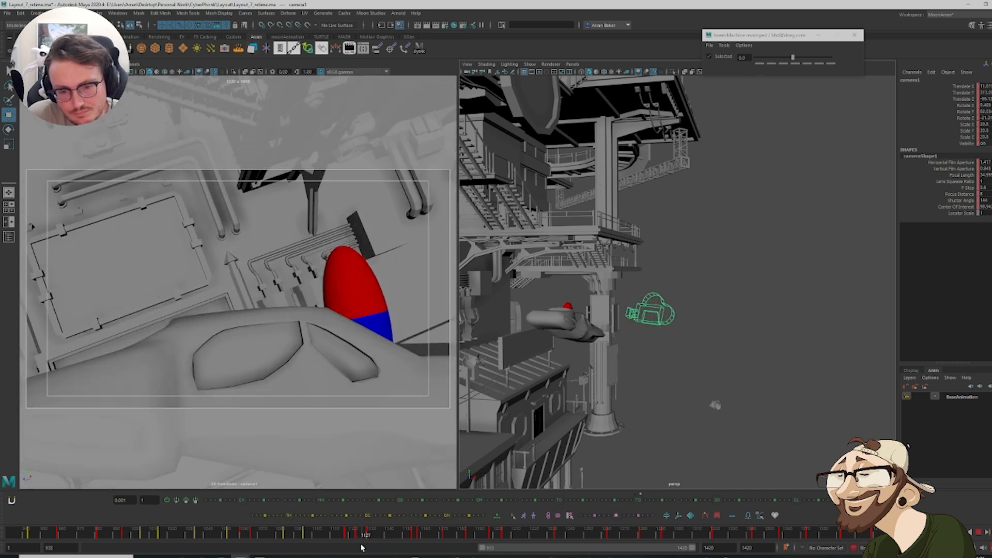
mouse_move(383, 551)
mouse_down()
mouse_move(337, 541)
mouse_move(364, 549)
mouse_up()
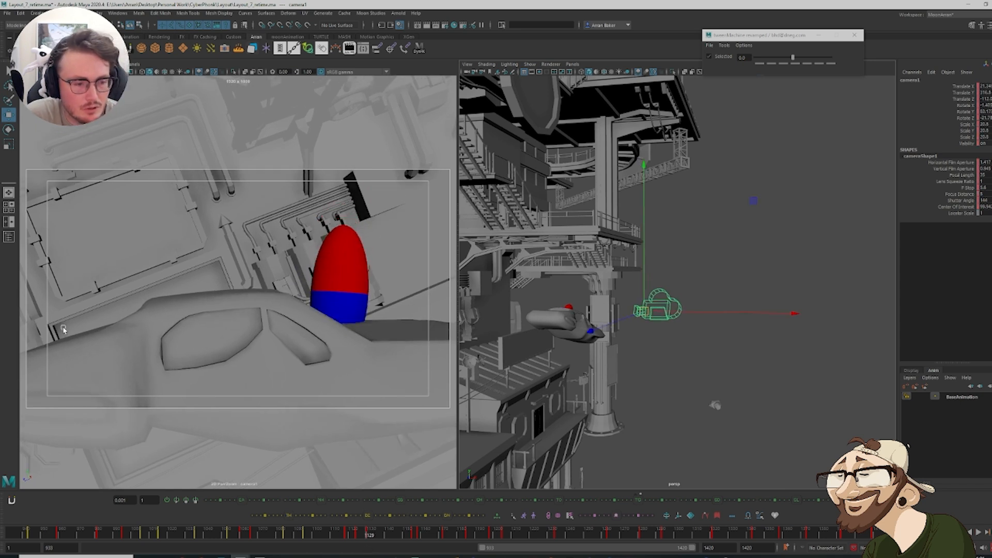
Open the Graph Editor for the camera and frame its Translate X curve around frame 1129
key(g)
click(202, 172)
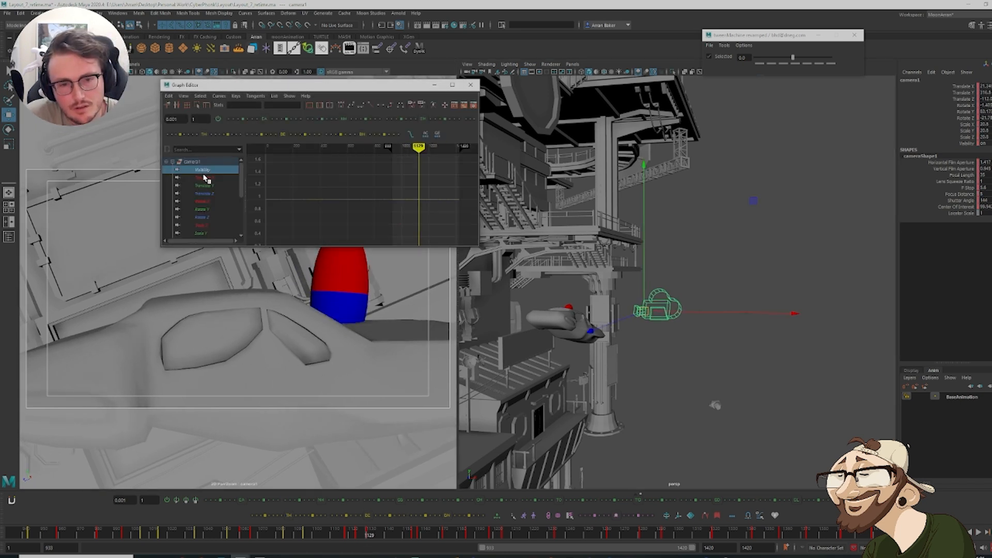
click(204, 177)
drag(411, 178, 432, 201)
key(f)
Try to shift the camera's Translate X key at frame 1130, restoring the curve after the test
drag(364, 160, 374, 182)
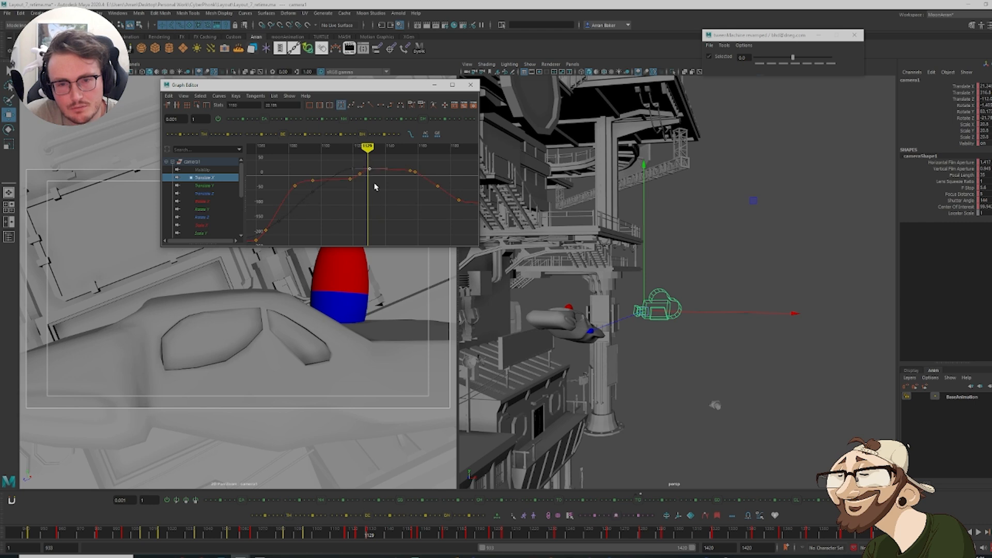
middle_drag(374, 183, 324, 186)
key(ctrl+z)
Lower the camera's Translate Z key at frame 1130 to about -136 and step through the following keys to check the move
click(203, 193)
key(f)
key(comma)
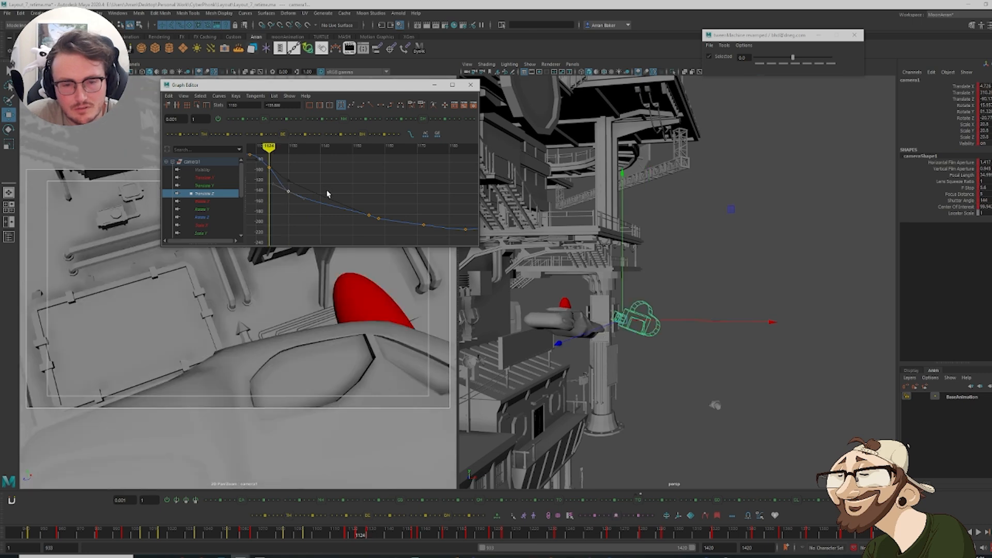
key(comma)
key(period)
key(period)
key(period)
key(period)
key(period)
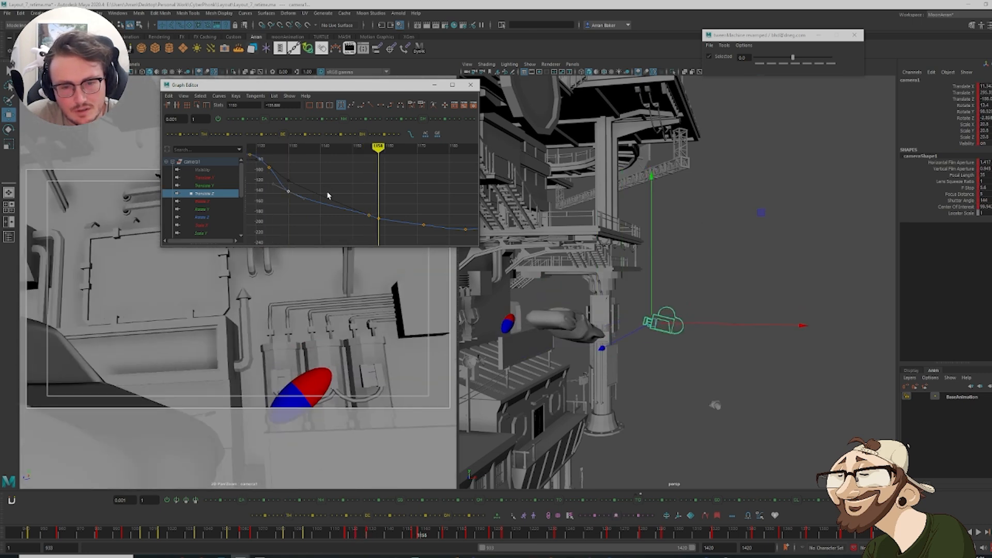
Lower the camera's Translate Z keys at frames 1155 and 1158 and check the framing back to frame 1130
alt+middle_drag(391, 236, 391, 224)
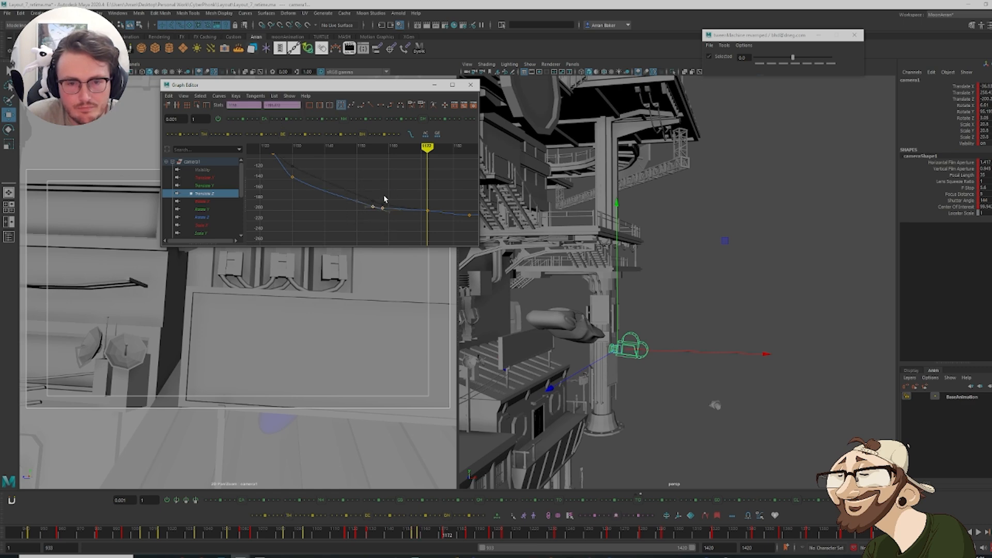
key(comma)
key(comma)
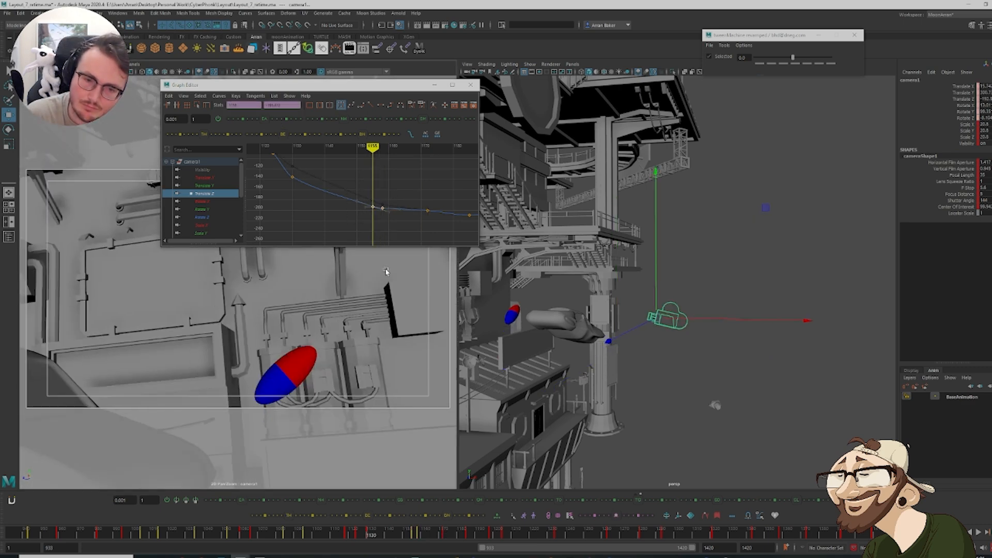
key(comma)
key(comma)
key(period)
key(period)
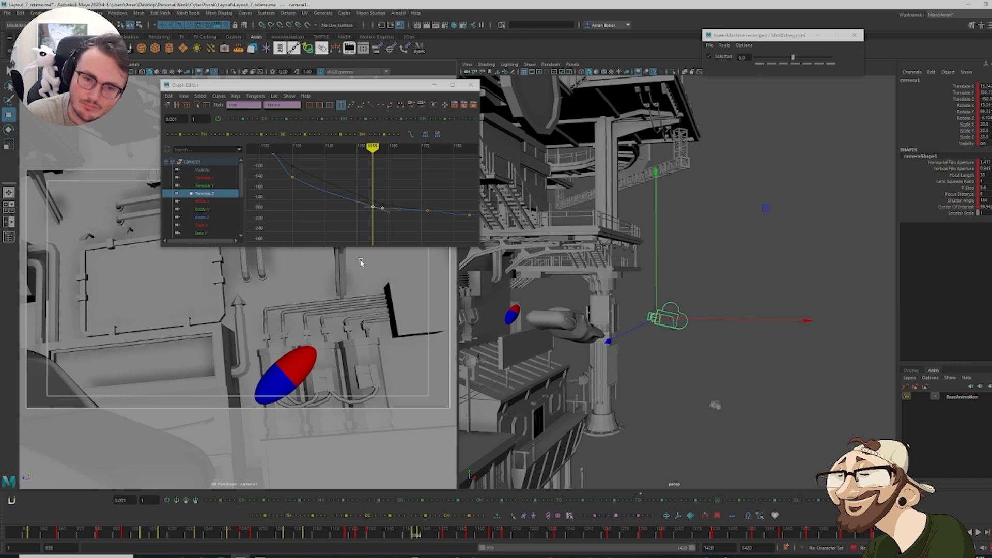
key(comma)
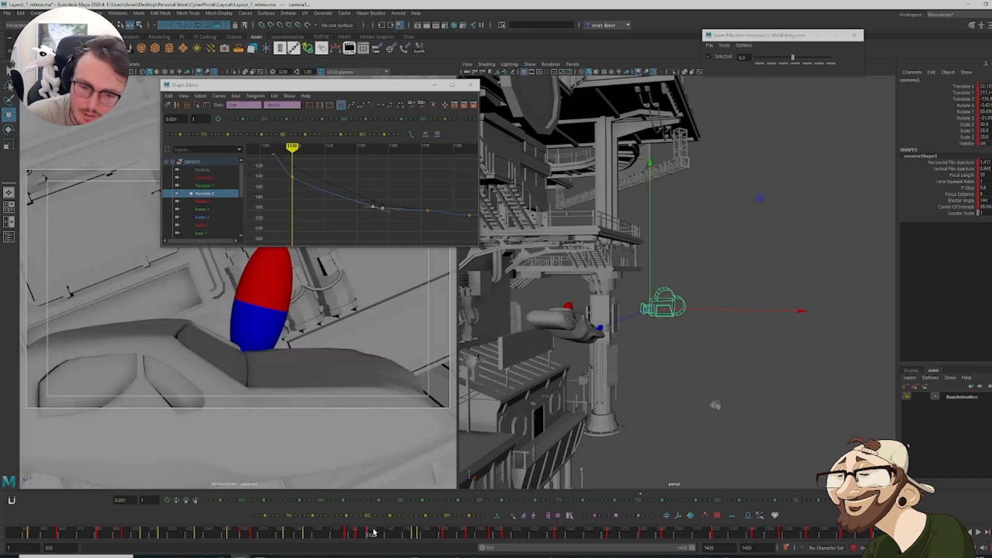
Set a camera key at frame 1142, select the neighbouring Translate Z keys and play back the move
drag(373, 532, 391, 536)
key(s)
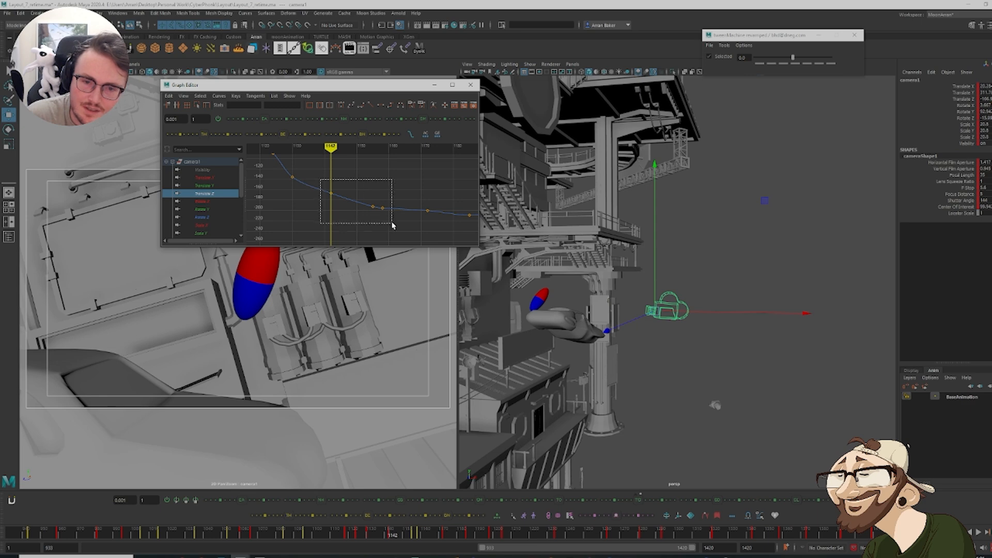
drag(392, 223, 392, 223)
key(alt+v)
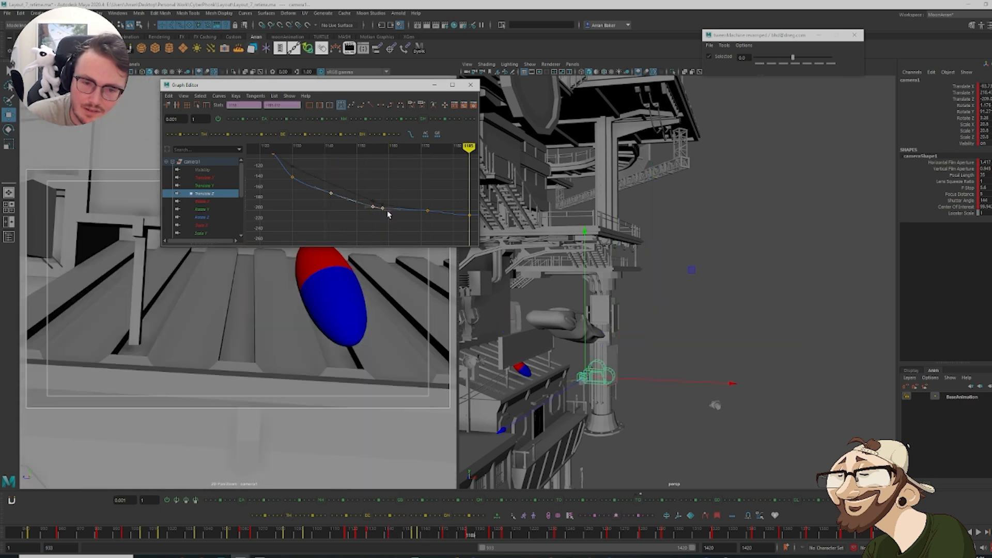
Reshape the camera's Translate Z keys from frame 1142 to 1172 into a softer ease-out and scrub through the result
drag(314, 247, 314, 246)
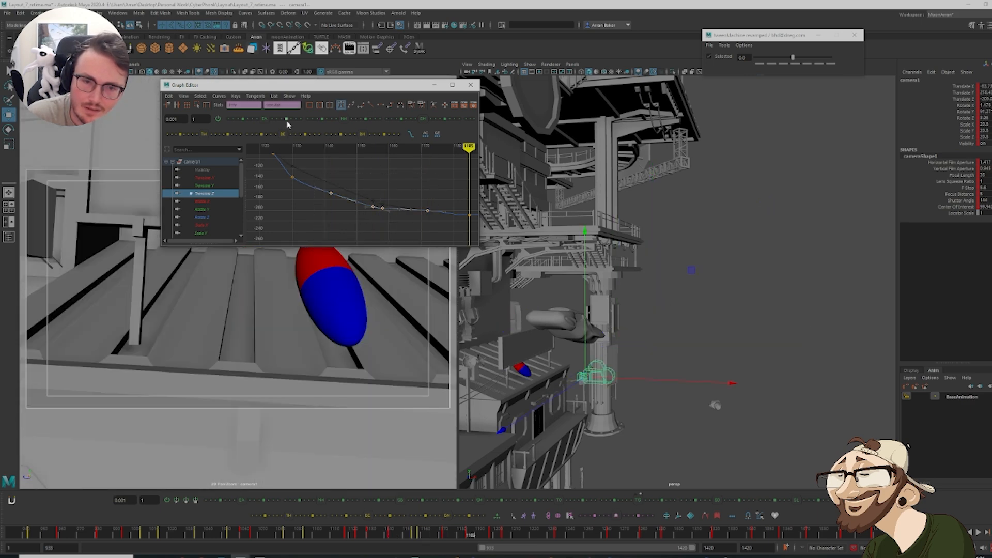
key(comma)
key(comma)
key(comma)
key(comma)
key(period)
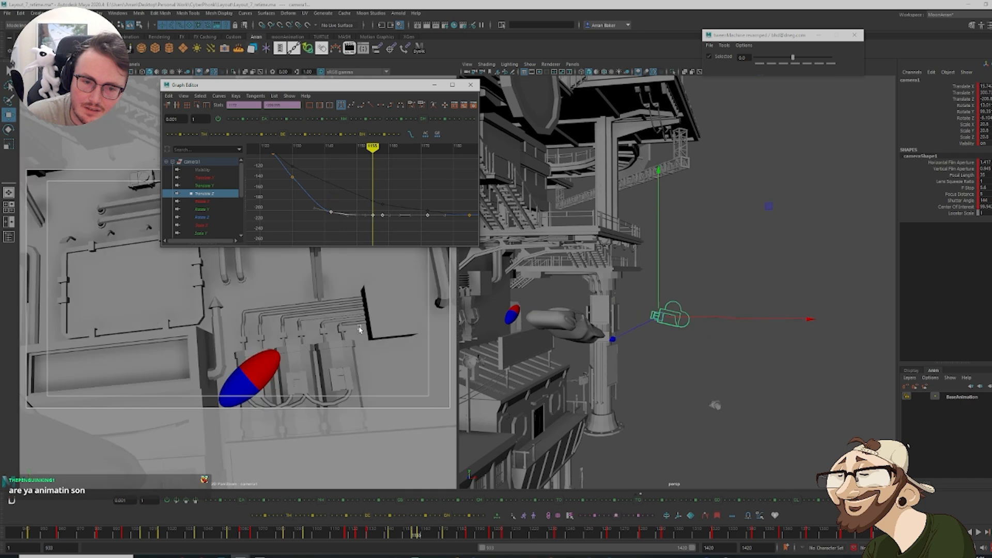
key(comma)
key(comma)
key(period)
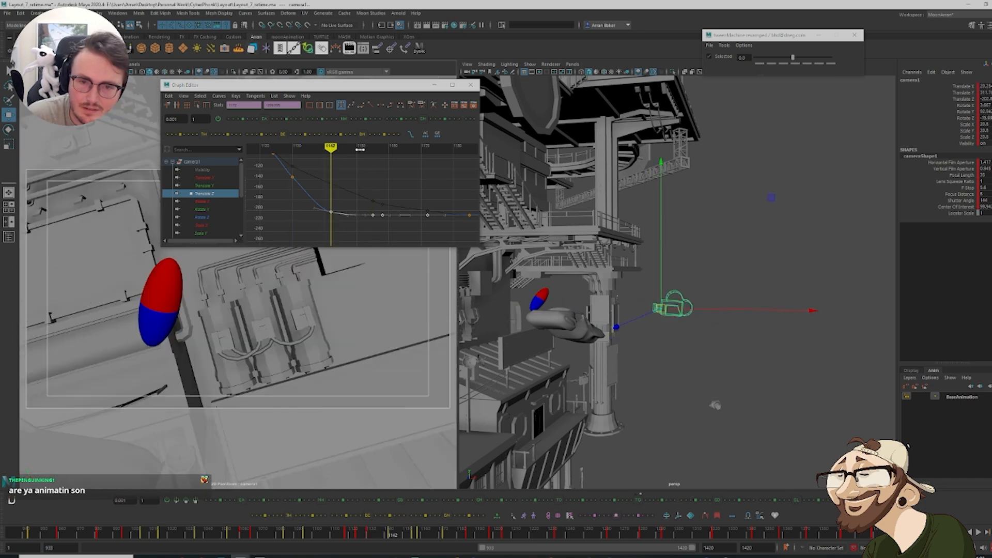
drag(285, 136, 282, 136)
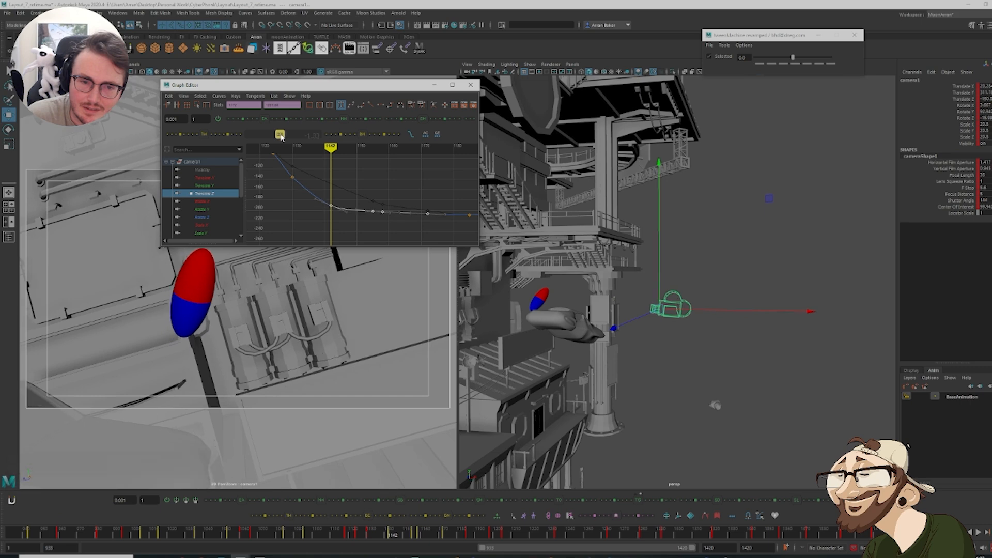
drag(365, 534, 386, 557)
Frame the camera's Translate Y curve and examine its keys from frame 1124 to 1142
click(206, 185)
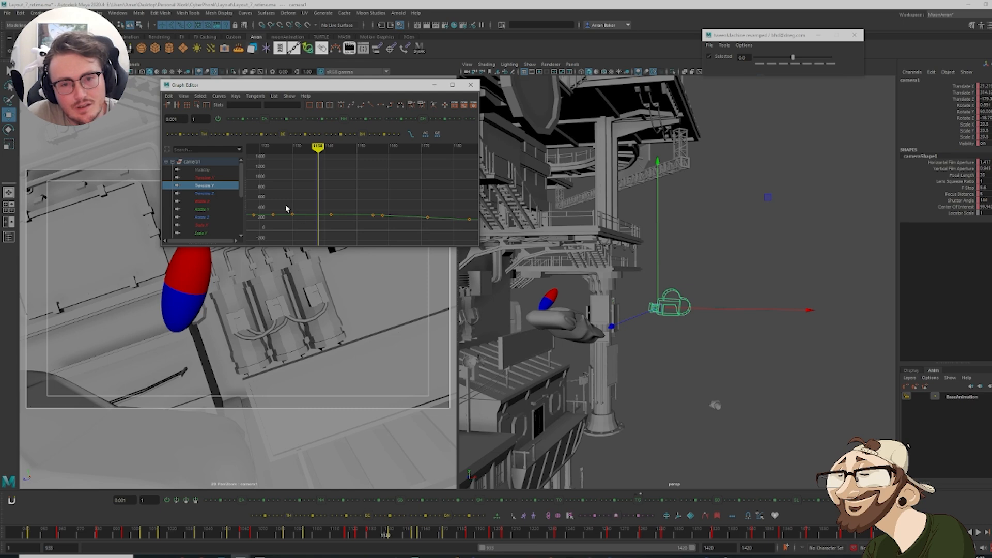
drag(287, 209, 364, 233)
key(f)
key(comma)
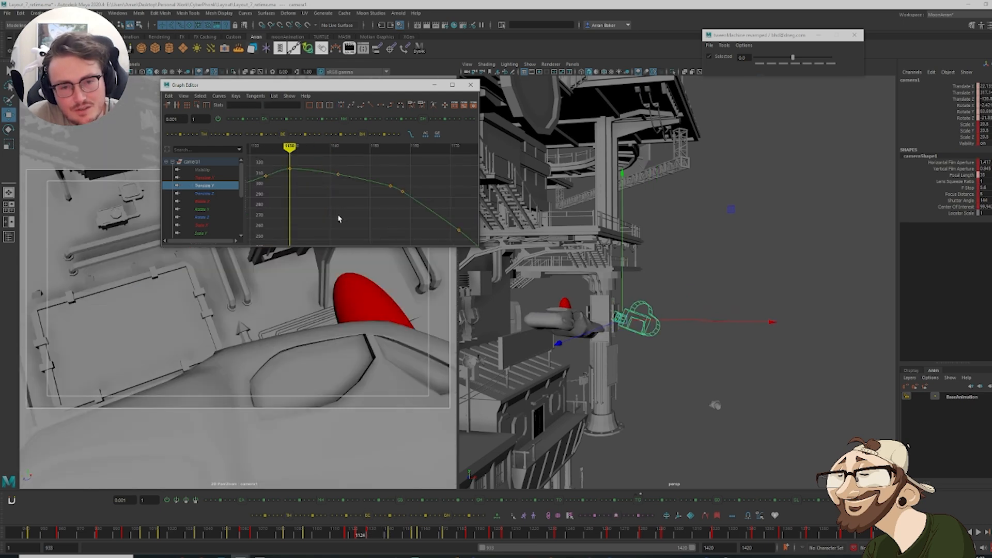
key(period)
key(comma)
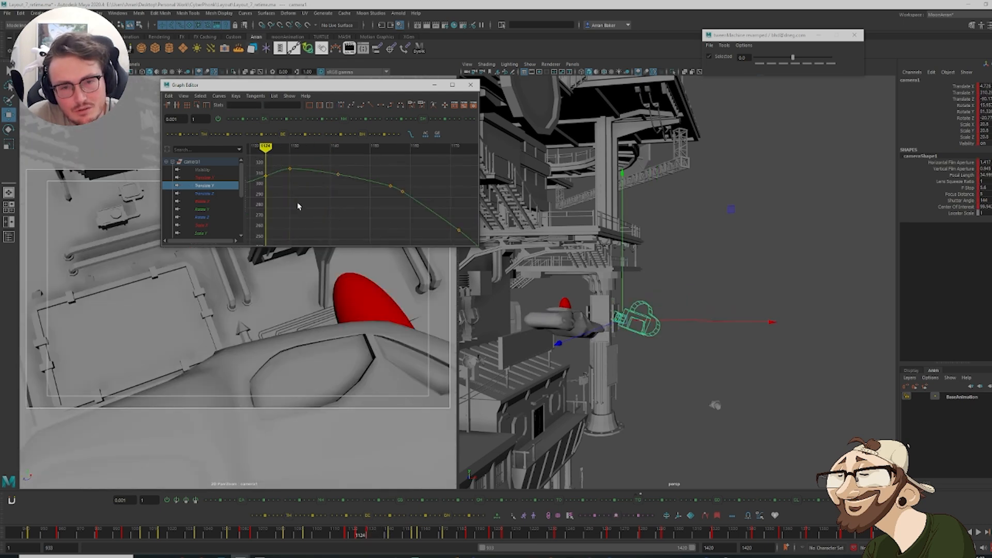
key(period)
key(period)
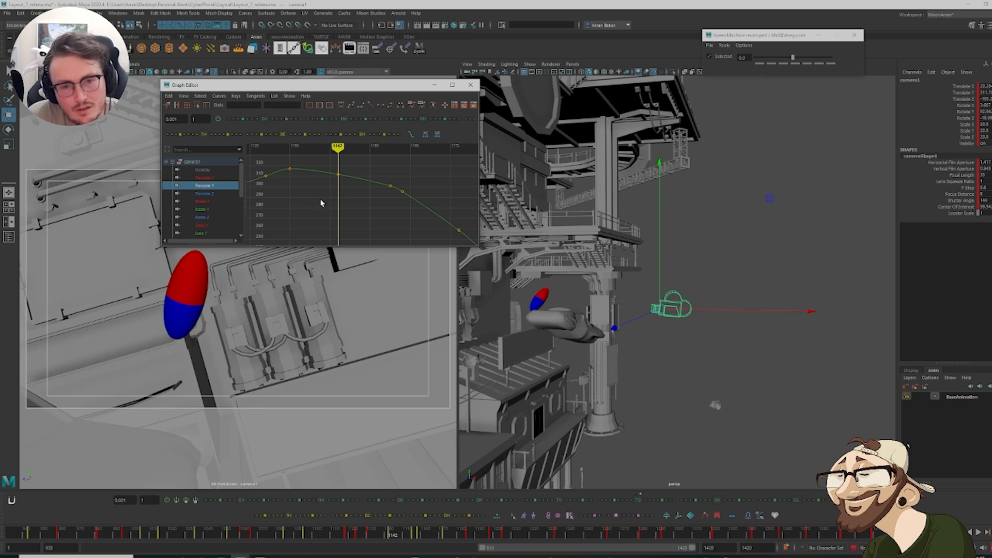
Raise the camera's Translate Y key at frame 1142 slightly and step back to compare the preceding poses
shift+middle_drag(348, 218, 349, 214)
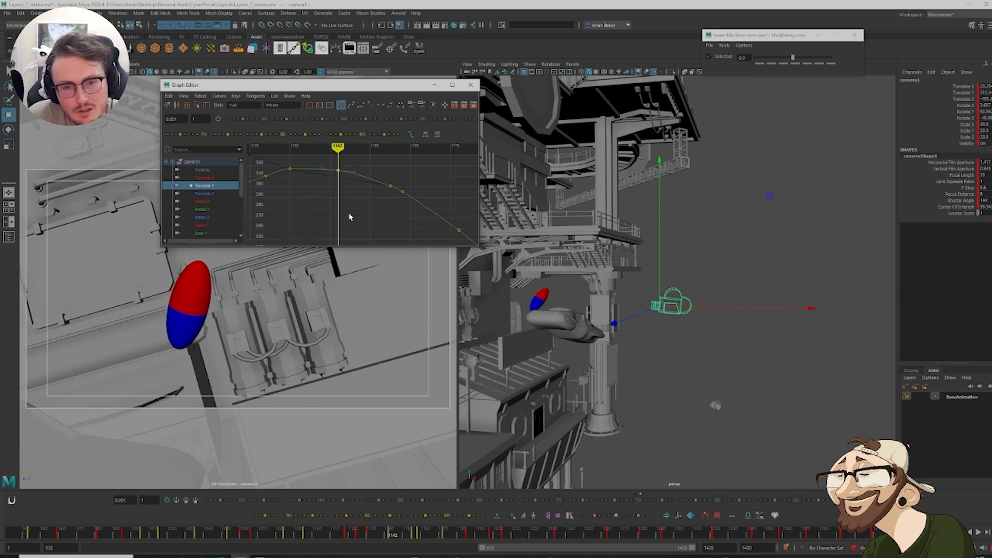
key(comma)
key(comma)
key(period)
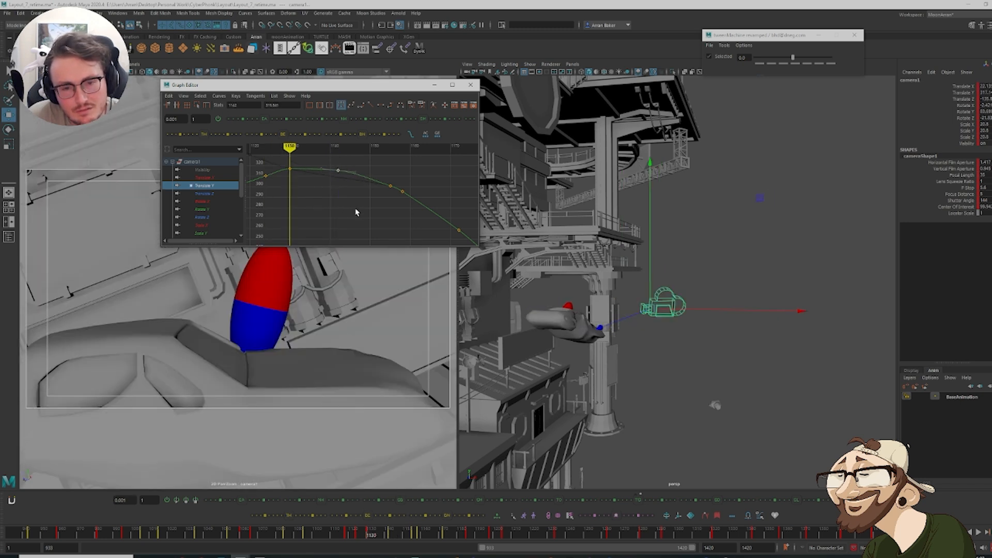
Lower the camera's Translate Y keys at frames 1130 and 1142 to round off the top of the curve
drag(290, 164, 290, 164)
shift+middle_drag(291, 164, 295, 182)
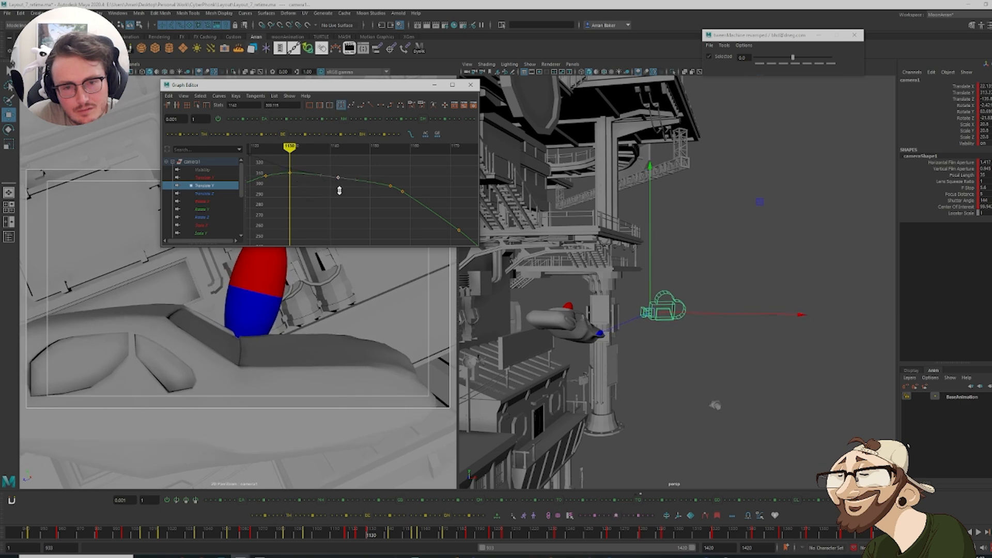
key(period)
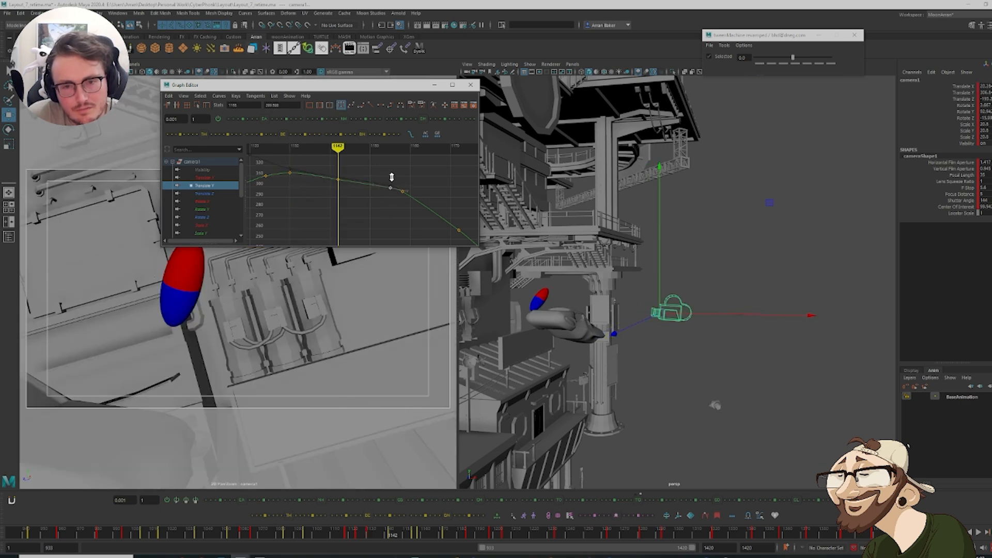
key(period)
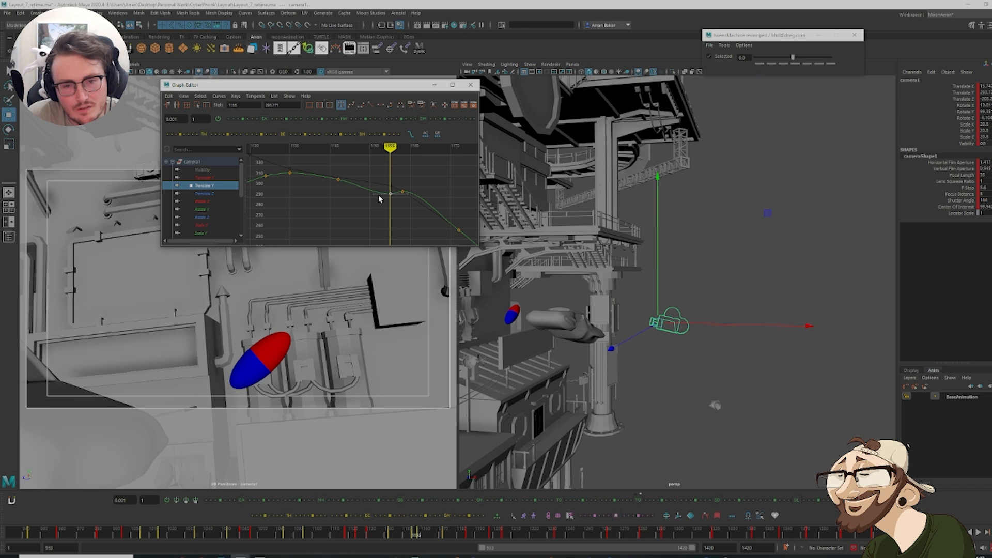
Lower the camera's Translate Y keys at frames 1155 and 1158 so the camera drops faster with the sphere
shift+middle_drag(376, 218, 318, 195)
scroll(351, 198, down, 3)
key(period)
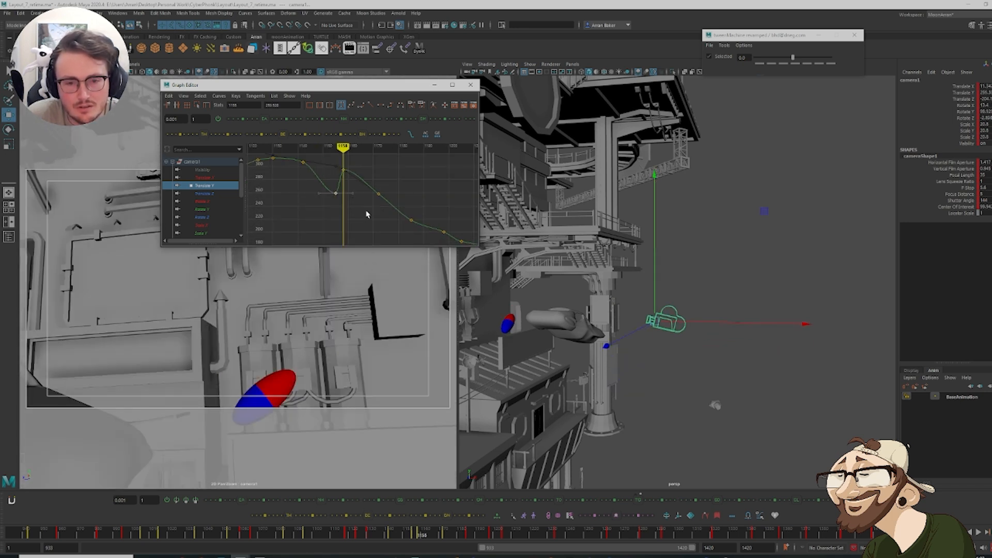
alt+middle_drag(371, 230, 335, 187)
key(comma)
key(comma)
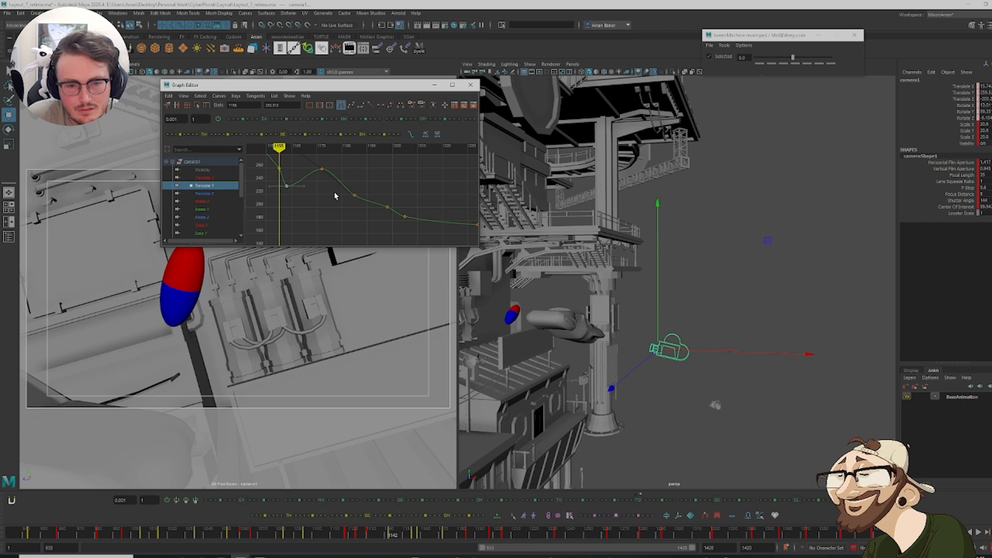
Adjust the camera's Translate Y keys at frames 1158 and 1172 to form a continuous descent
key(period)
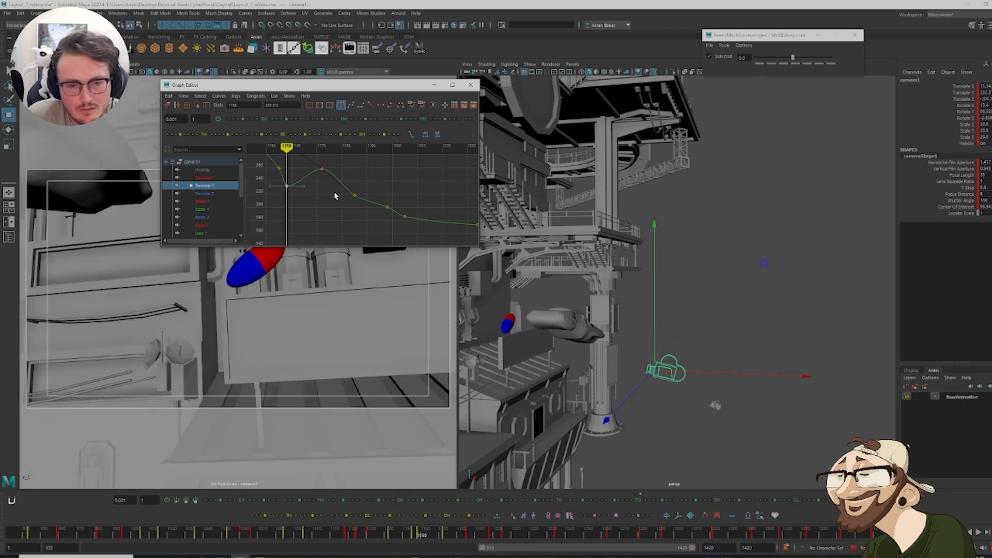
key(period)
key(period)
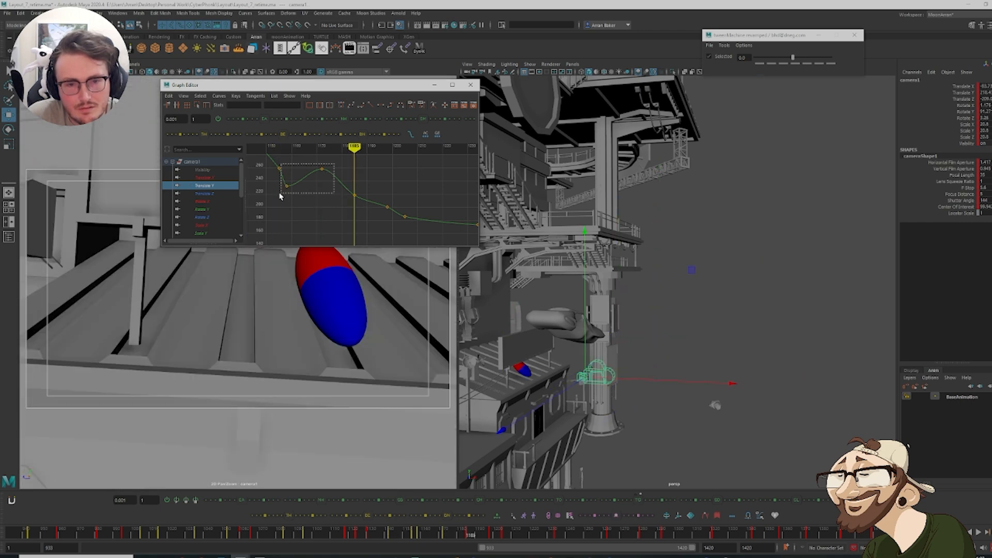
click(359, 174)
alt+middle_drag(358, 178, 379, 206)
key(comma)
key(comma)
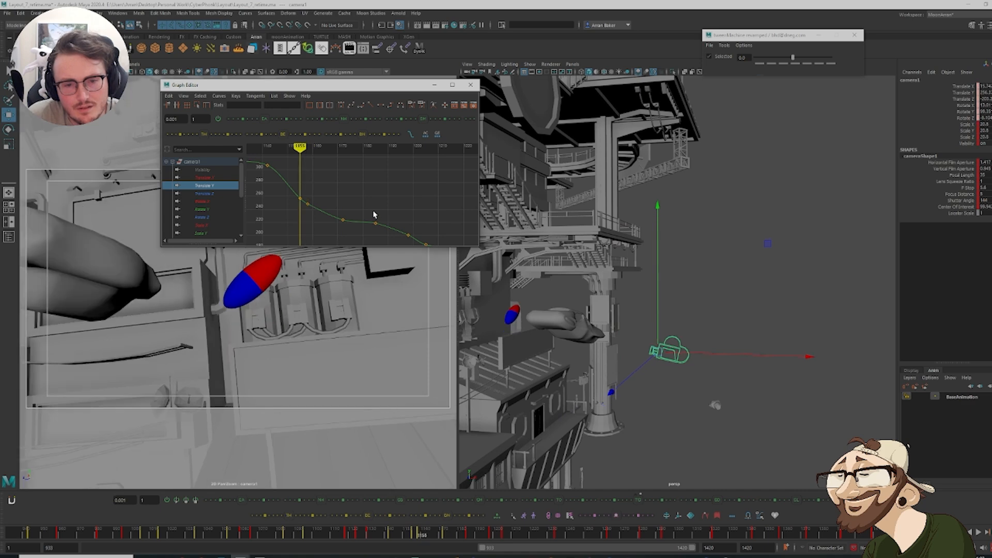
Review the camera's descent by stepping back and forth through its keys around frame 1142
key(period)
key(period)
key(comma)
key(comma)
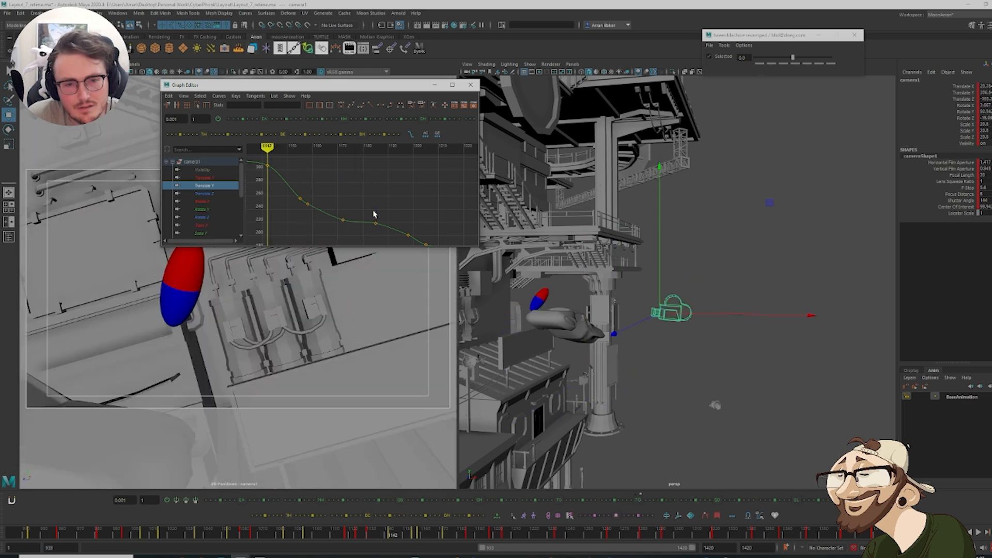
key(comma)
key(period)
key(period)
key(comma)
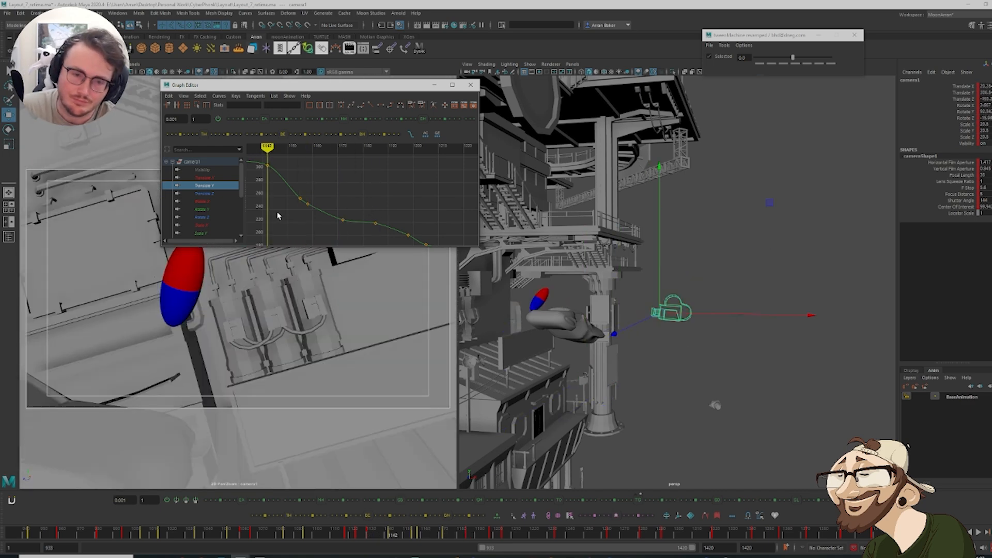
key(comma)
key(period)
Lower the camera's Translate Y key at frame 1142 to even out the slope towards frame 1155
alt+middle_drag(294, 185, 325, 201)
drag(304, 200, 310, 172)
shift+middle_drag(312, 173, 315, 173)
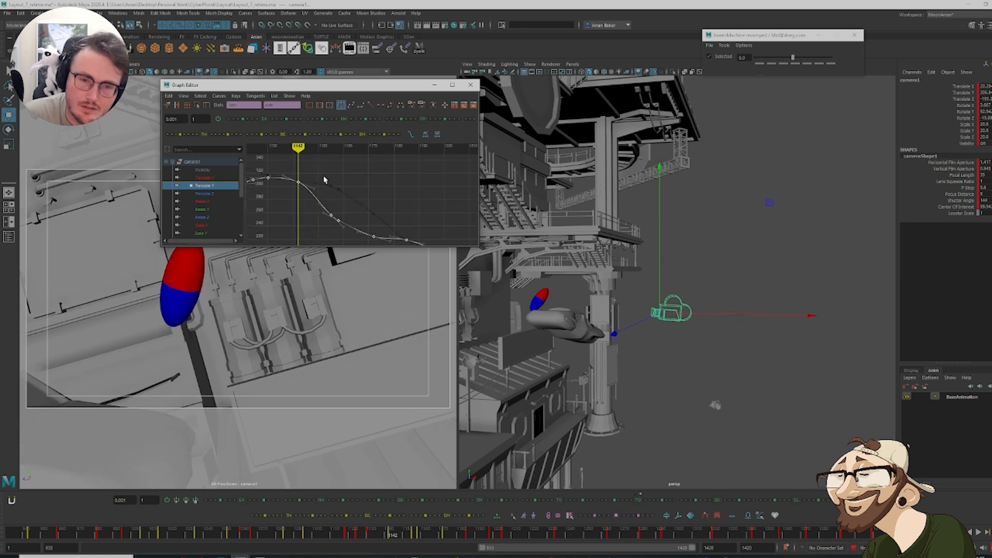
click(323, 179)
drag(292, 195, 310, 175)
shift+middle_drag(309, 177, 307, 185)
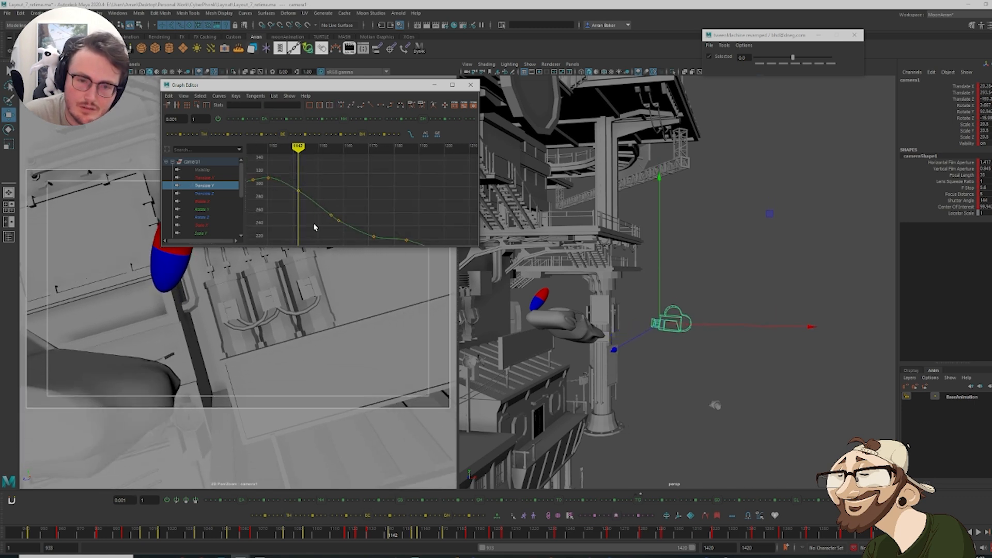
Delete the camera's key at frame 1158 and step back to frame 1142 to check the framing
alt+middle_drag(308, 221, 306, 209)
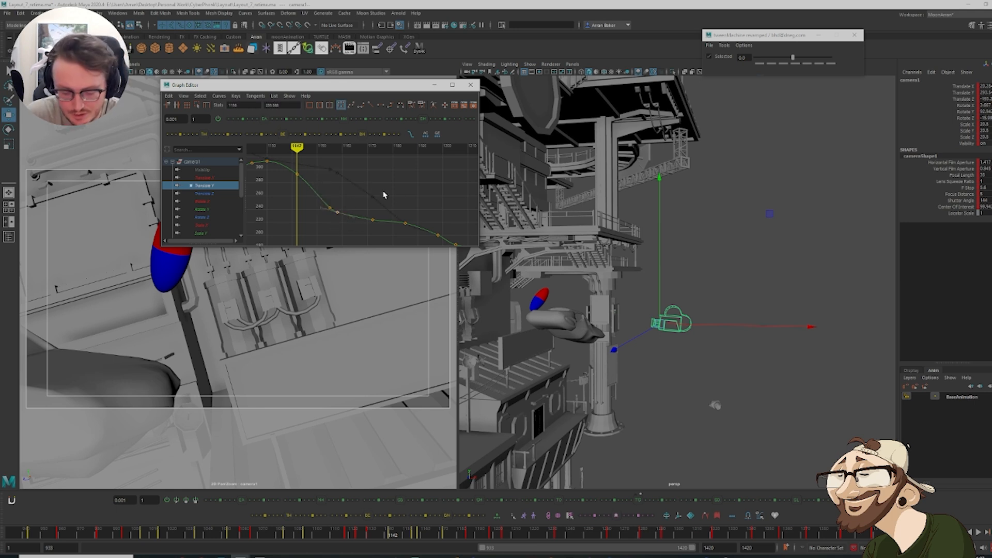
key(period)
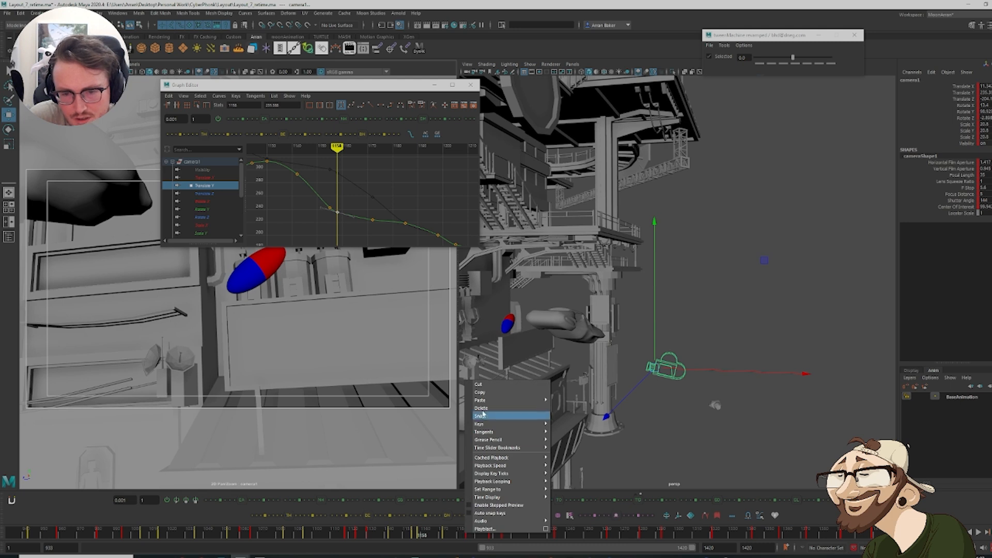
click(482, 409)
key(comma)
key(comma)
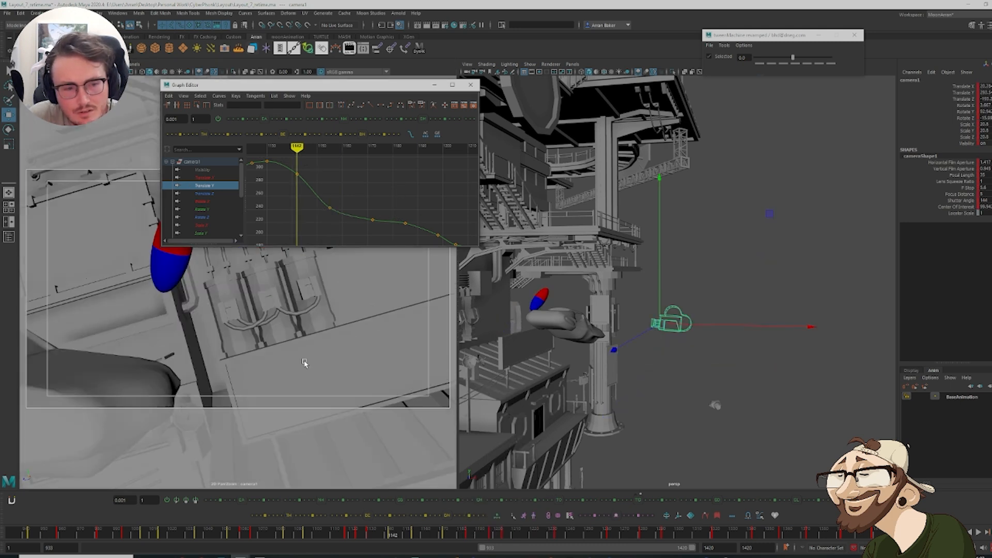
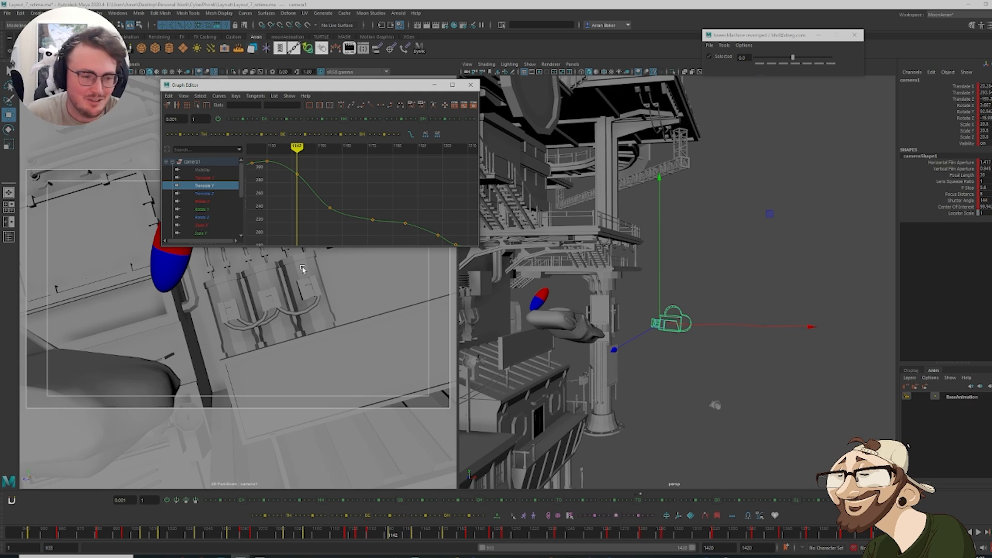
Review the camera's framing of the falling sphere by stepping and scrubbing between frames 1142 and 1178
key(comma)
key(comma)
key(period)
key(period)
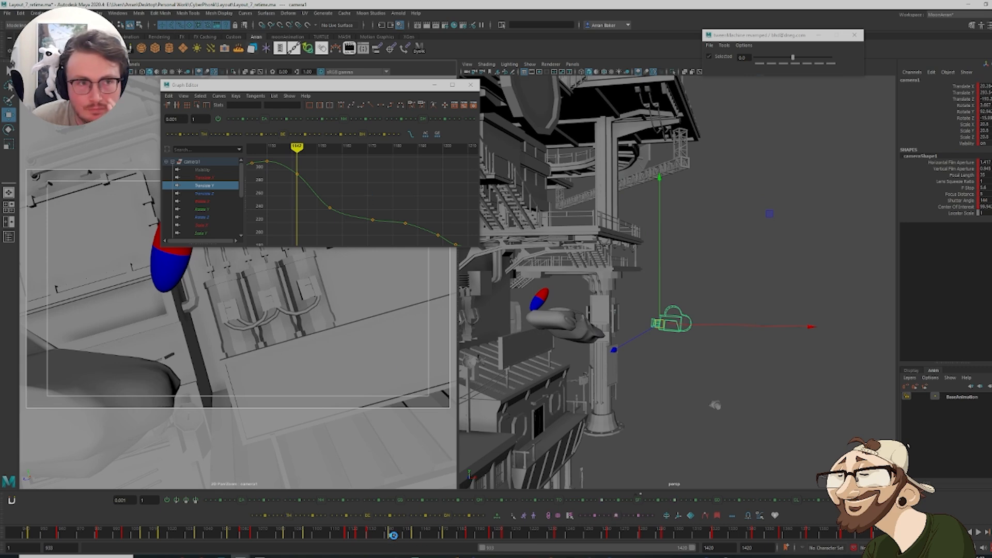
key(a)
mouse_move(379, 535)
mouse_down()
mouse_move(346, 531)
mouse_move(449, 538)
mouse_move(353, 541)
mouse_move(425, 556)
mouse_move(452, 535)
mouse_move(437, 553)
mouse_move(354, 552)
mouse_move(375, 553)
mouse_up()
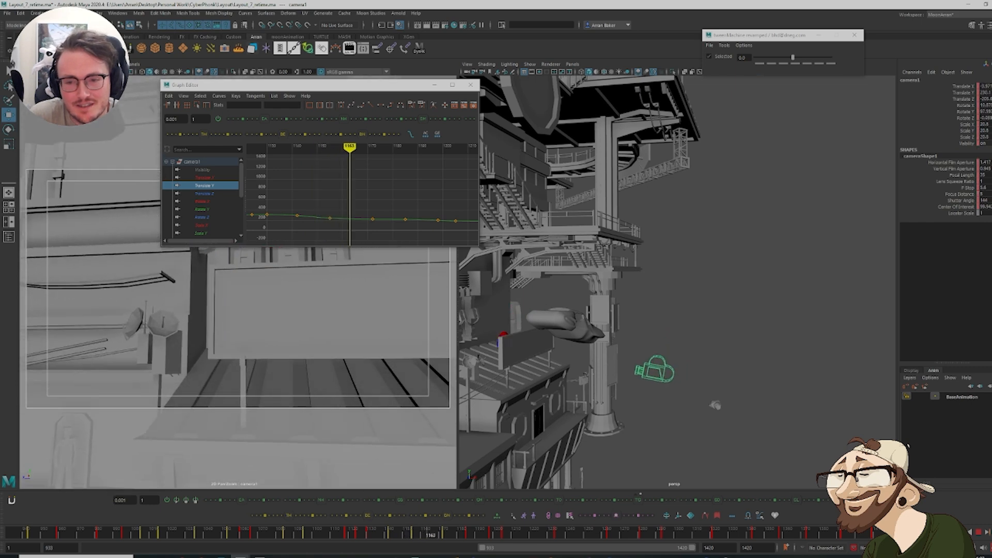
mouse_move(466, 535)
mouse_down()
mouse_move(350, 543)
mouse_move(495, 549)
mouse_move(371, 549)
mouse_move(458, 549)
mouse_up()
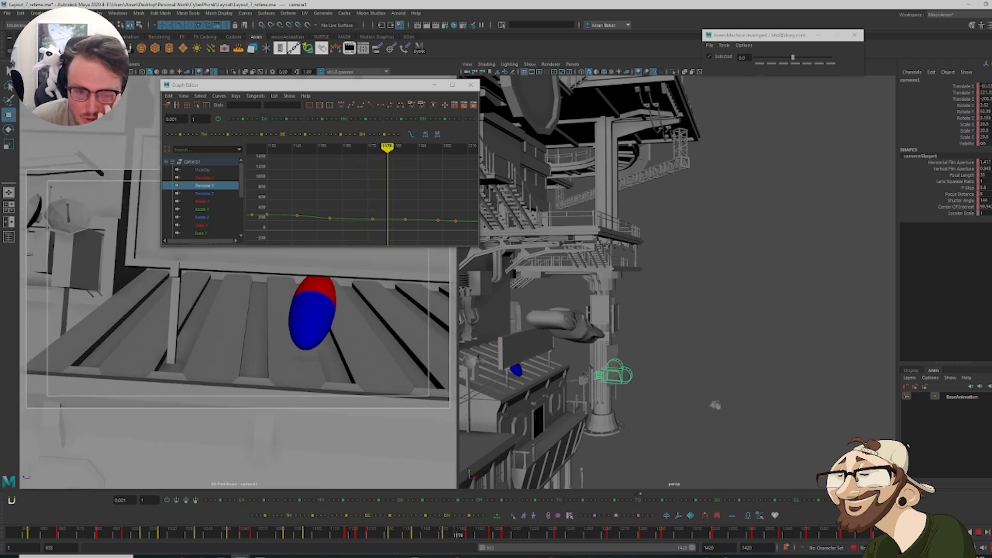
Raise the camera's Rotate Z key at frame 1172 to add roll and check the framing on that key
click(210, 217)
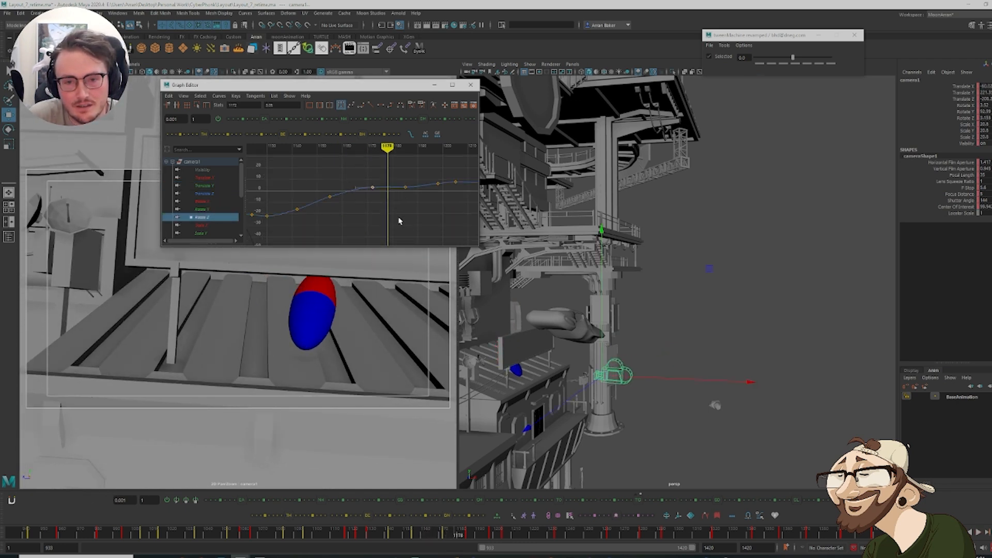
middle_drag(390, 217, 392, 207)
key(comma)
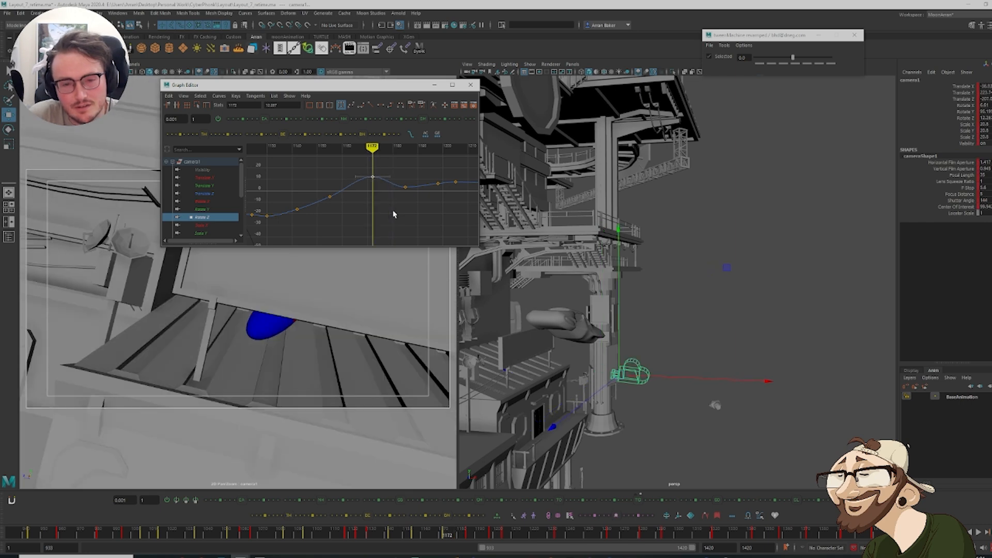
Step back to frame 1142 and lower the camera's Rotate Z key there slightly
key(comma)
key(comma)
key(period)
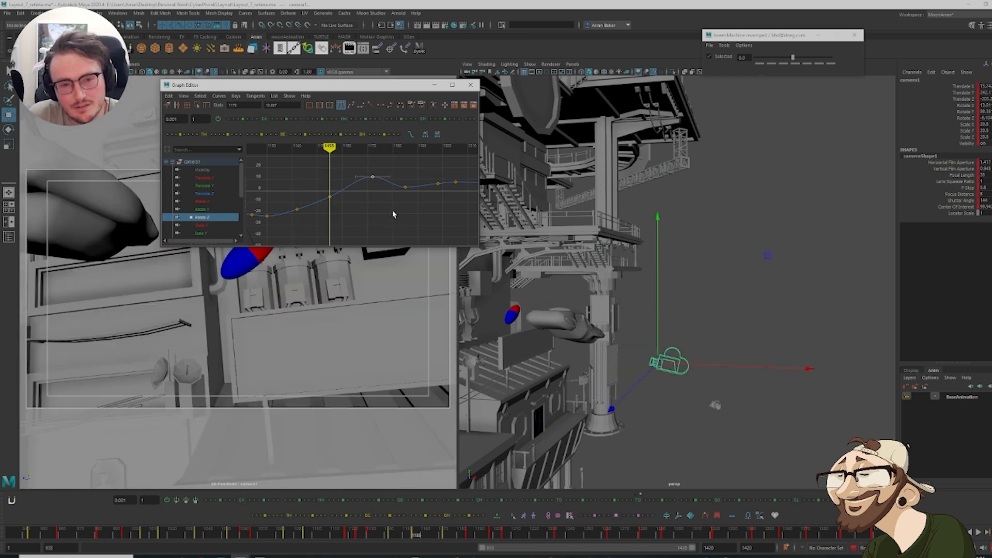
key(comma)
key(comma)
key(comma)
key(period)
key(period)
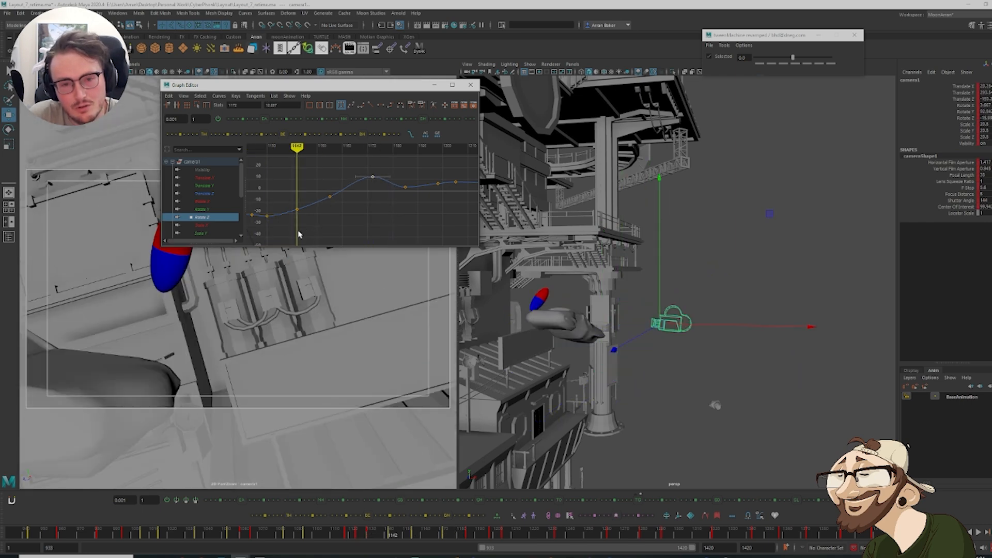
drag(299, 209, 301, 205)
shift+middle_drag(304, 191, 304, 195)
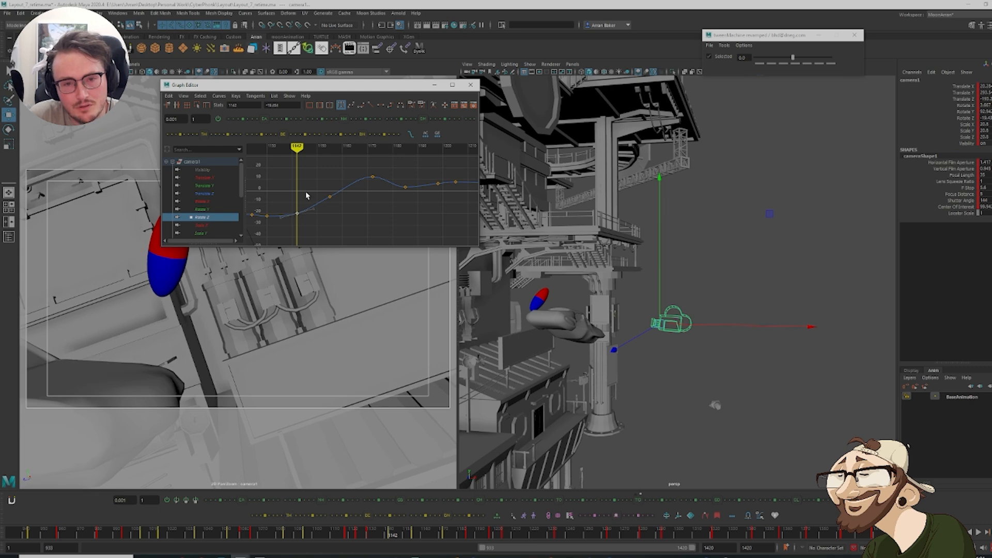
Raise the camera's Rotate Z keys at frames 1185 and 1198 to carry the roll on smoothly
key(period)
key(period)
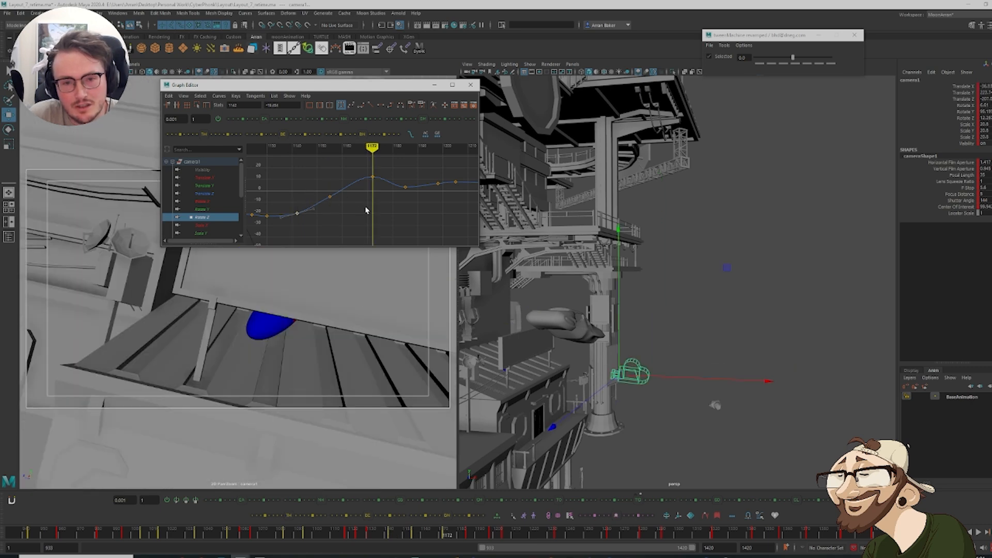
key(period)
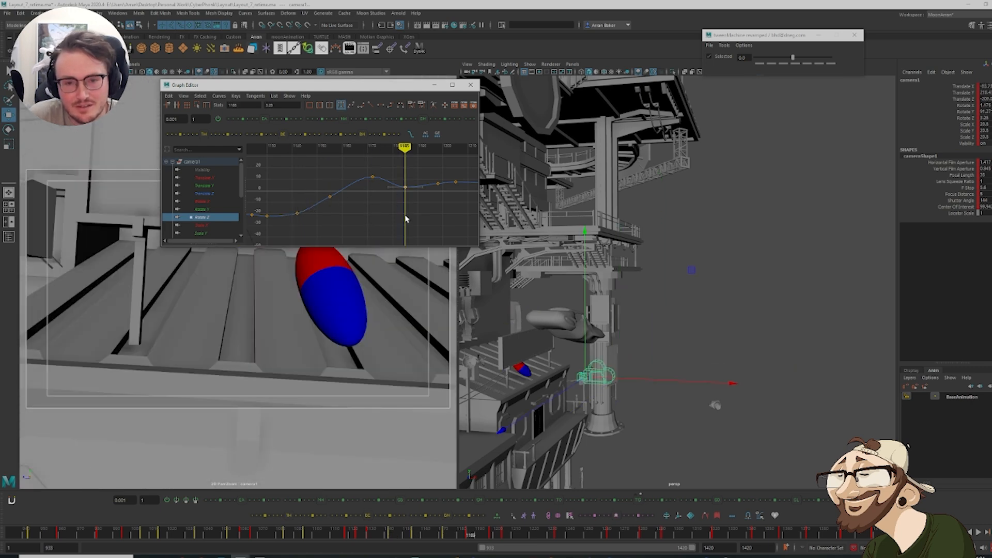
shift+middle_drag(405, 220, 410, 198)
key(period)
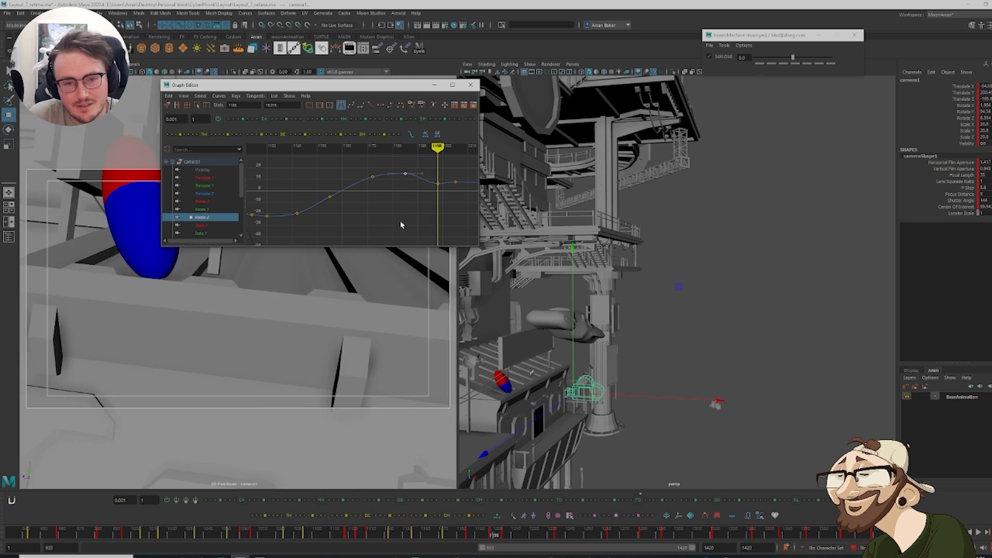
click(441, 181)
shift+middle_drag(440, 181, 440, 170)
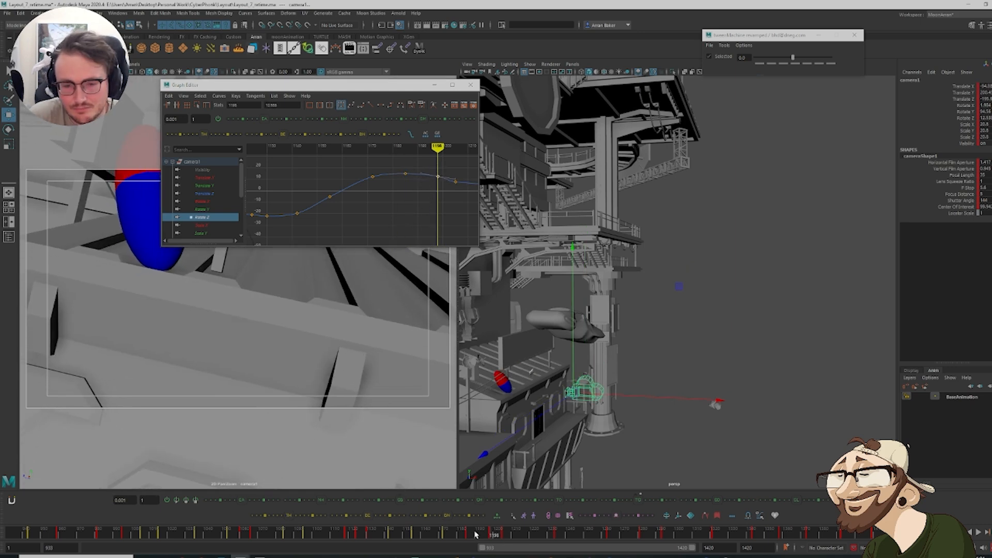
Lower the camera's Rotate Z key at frame 1172 so the roll builds up gradually towards frame 1185
mouse_move(475, 534)
mouse_down()
mouse_move(347, 529)
mouse_move(452, 527)
mouse_up()
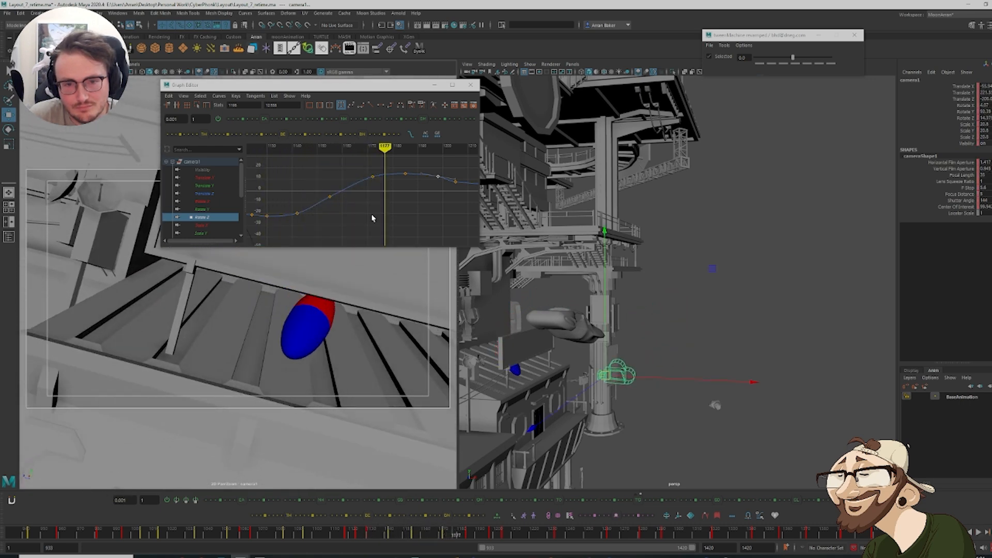
click(335, 214)
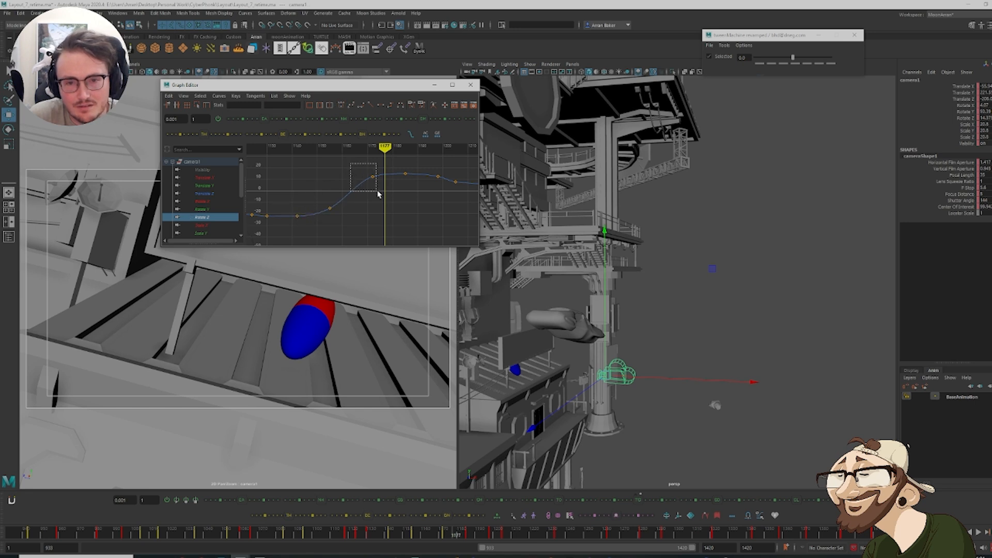
drag(378, 194, 378, 195)
middle_drag(377, 194, 379, 210)
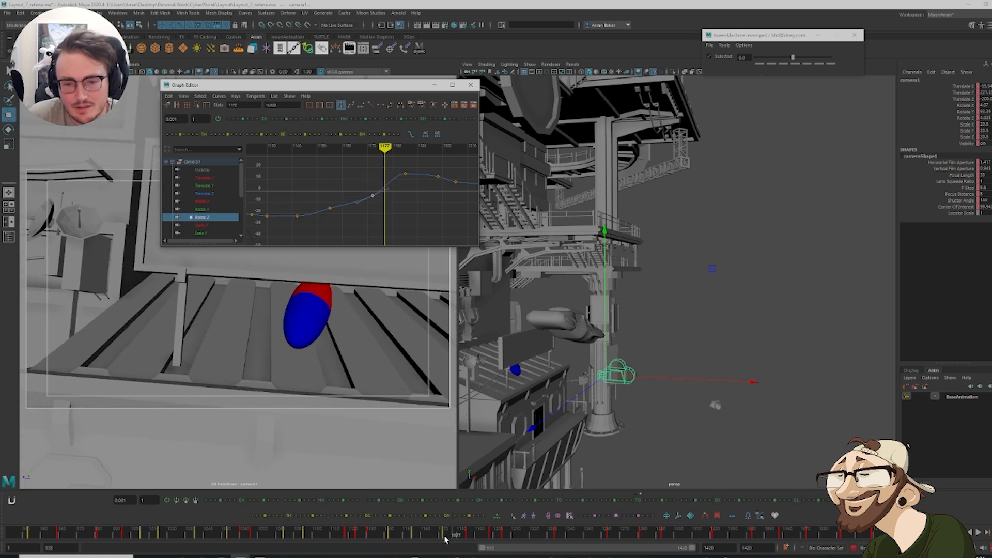
Raise the camera's Rotate Z key at frame 1198 above the key at frame 1185
mouse_move(445, 536)
mouse_down()
mouse_move(474, 539)
mouse_move(399, 548)
mouse_move(486, 556)
mouse_up()
drag(423, 197, 444, 170)
mouse_move(438, 193)
shift+middle_down()
mouse_move(439, 182)
mouse_move(345, 221)
mouse_move(363, 197)
shift+middle_up()
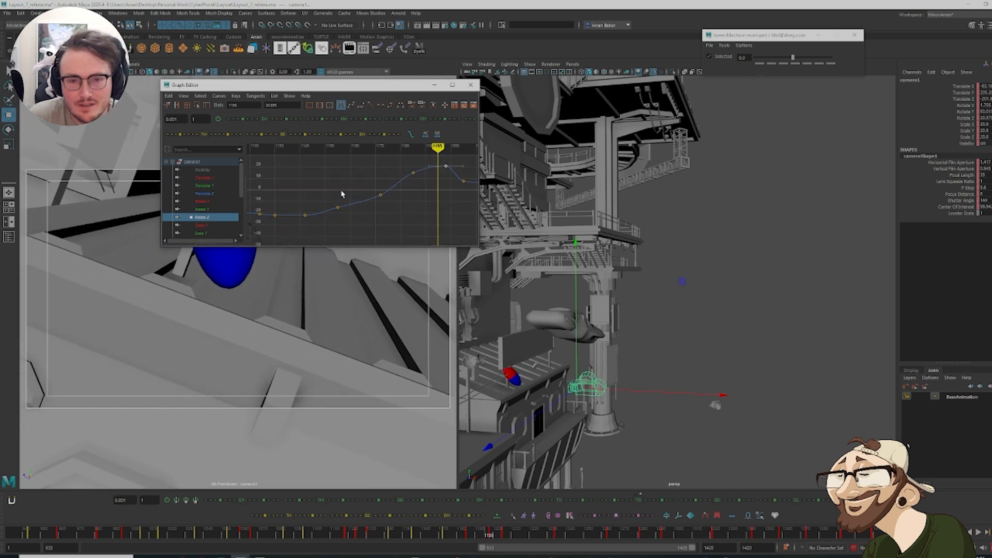
Display the camera's Rotate Y curve and scrub around frame 1185 to examine the framing
click(207, 209)
mouse_move(492, 535)
mouse_down()
mouse_move(373, 538)
mouse_move(409, 535)
mouse_move(470, 553)
mouse_up()
alt+middle_drag(433, 229, 398, 233)
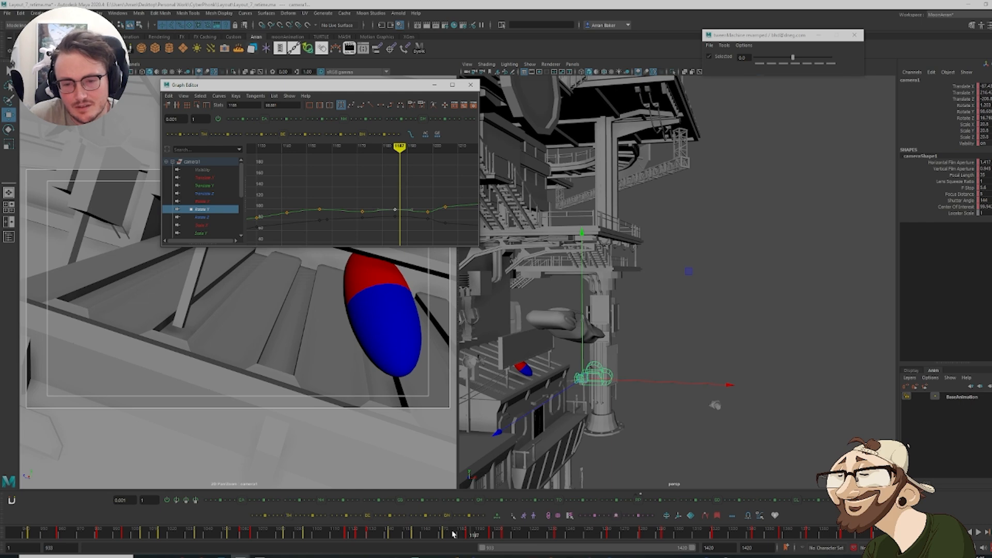
mouse_move(453, 534)
mouse_down()
mouse_move(424, 536)
mouse_move(468, 539)
mouse_move(384, 537)
mouse_move(470, 541)
mouse_up()
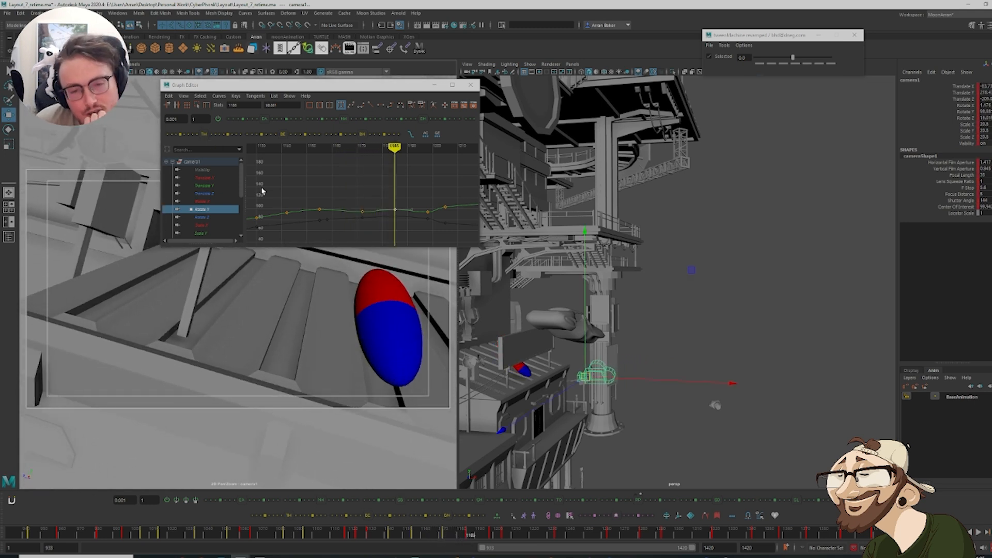
Lower the camera's Translate Z keys at frames 1155 and 1172 and scrub through to check the move
click(215, 178)
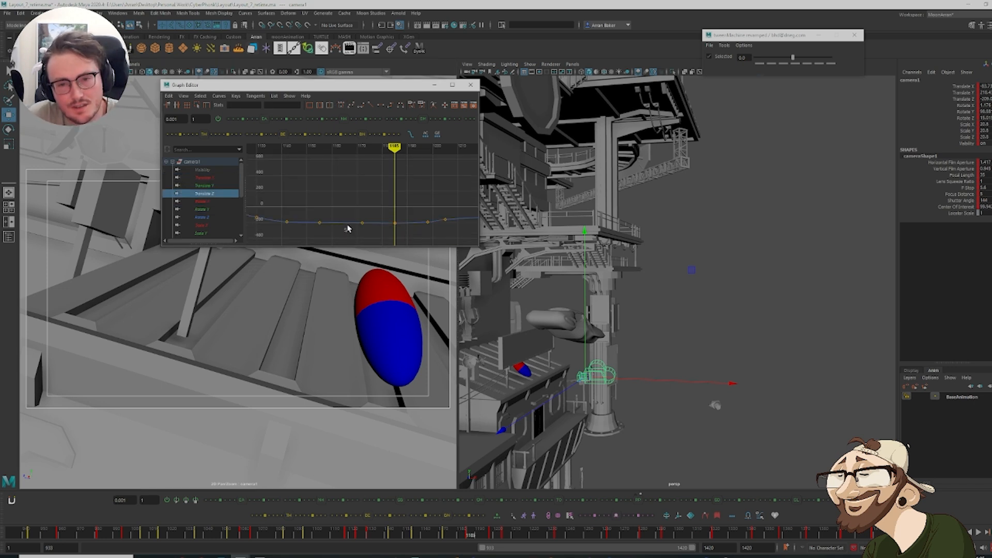
click(395, 222)
key(f)
drag(379, 215, 343, 209)
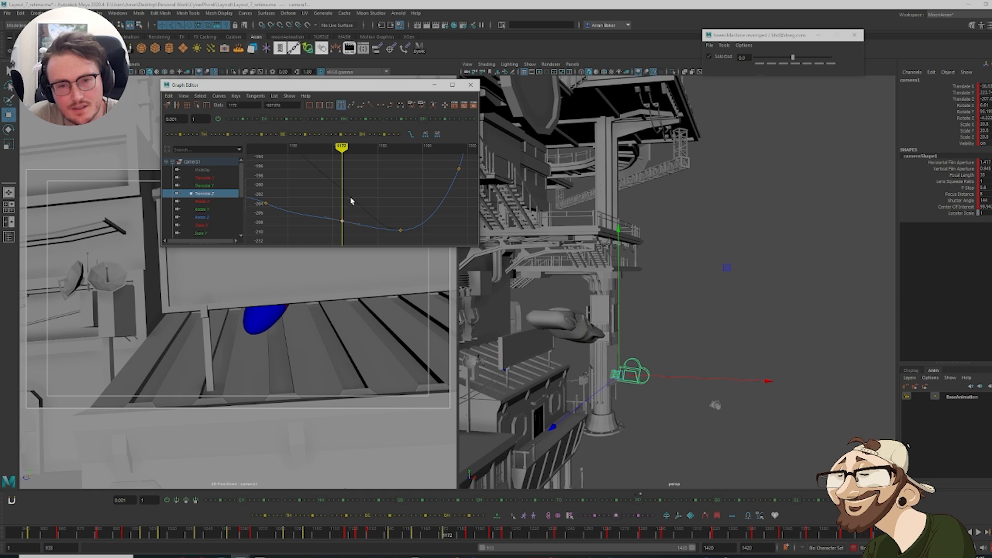
middle_drag(351, 198, 383, 172)
alt+right_drag(382, 172, 349, 188)
alt+middle_drag(349, 188, 354, 213)
mouse_move(362, 543)
mouse_down()
mouse_move(405, 535)
mouse_move(468, 545)
mouse_up()
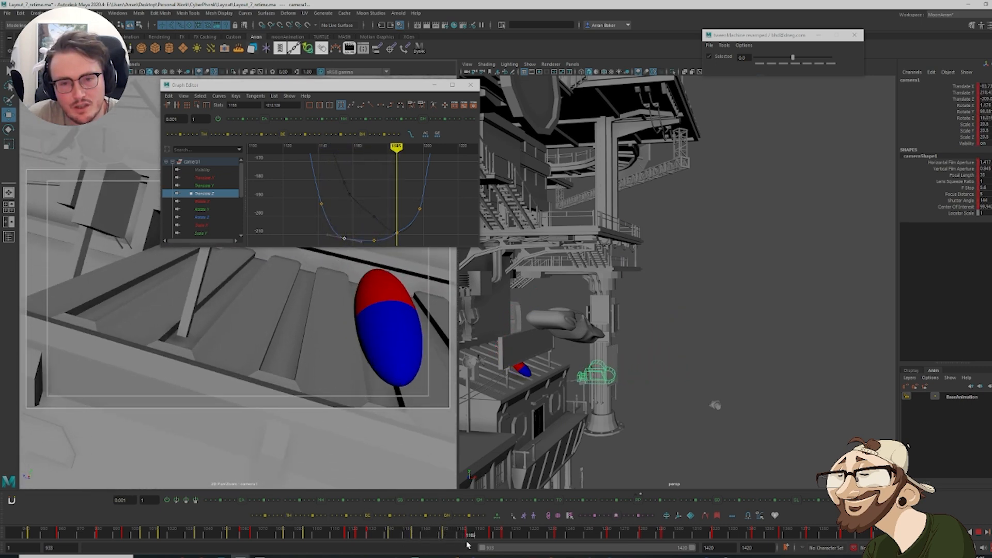
Lower the camera's Translate Z keys from frame 1155 to 1185 further and scrub to check the framing
alt+middle_drag(385, 183, 332, 194)
drag(373, 233, 332, 184)
shift+middle_drag(372, 187, 372, 216)
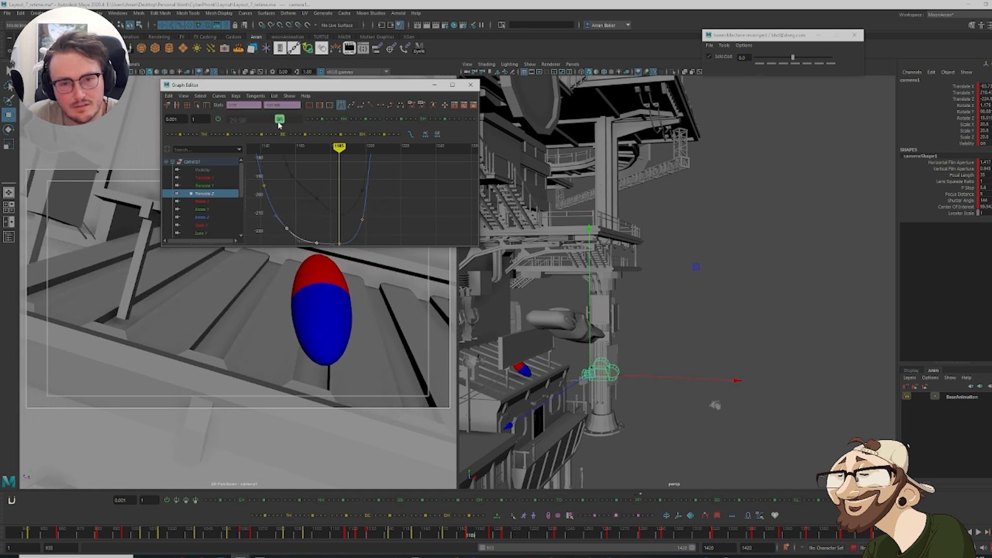
mouse_move(426, 534)
mouse_down()
mouse_move(478, 539)
mouse_move(373, 541)
mouse_move(457, 554)
mouse_up()
Try a lower Rotate Y value on the camera's key at frame 1172, then raise that key above its neighbours
click(201, 209)
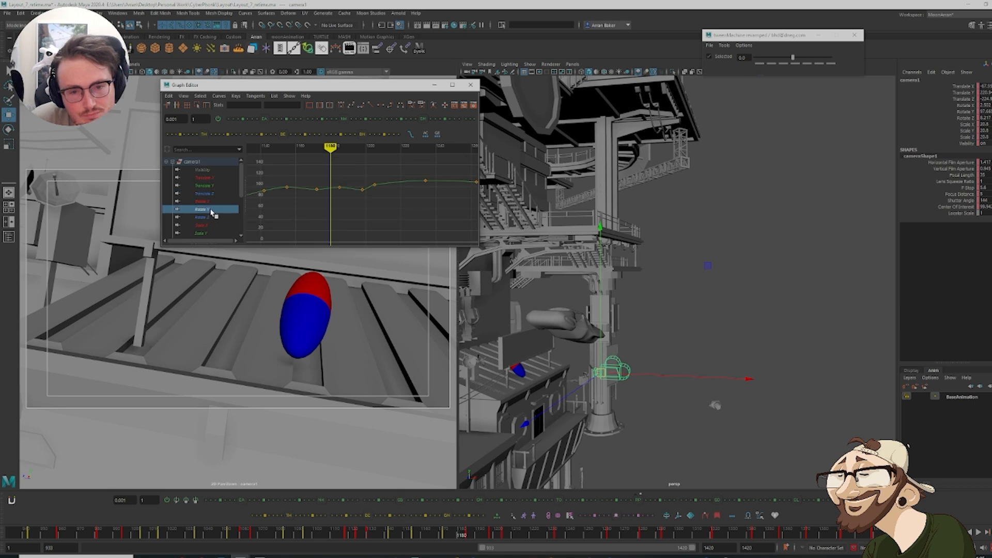
key(f)
click(343, 223)
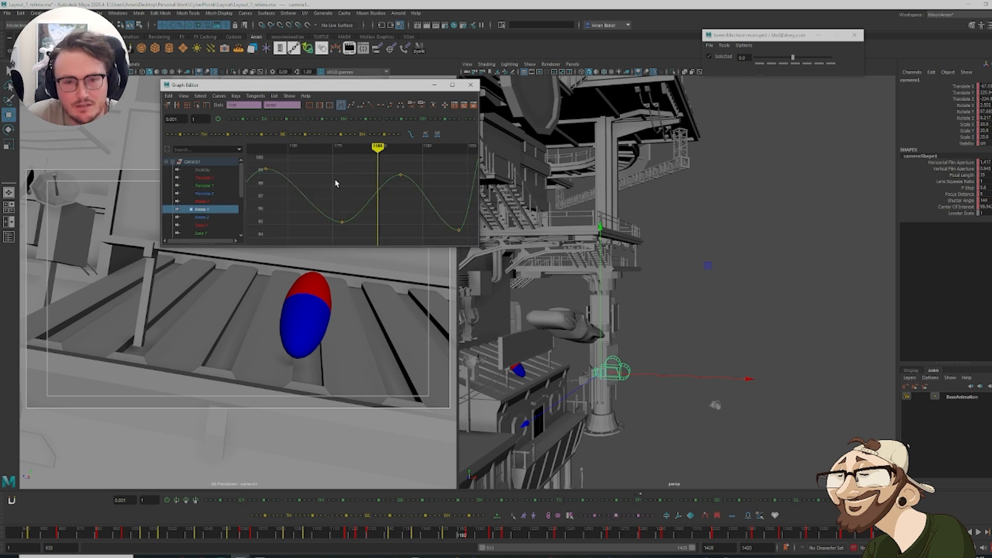
middle_drag(365, 200, 368, 146)
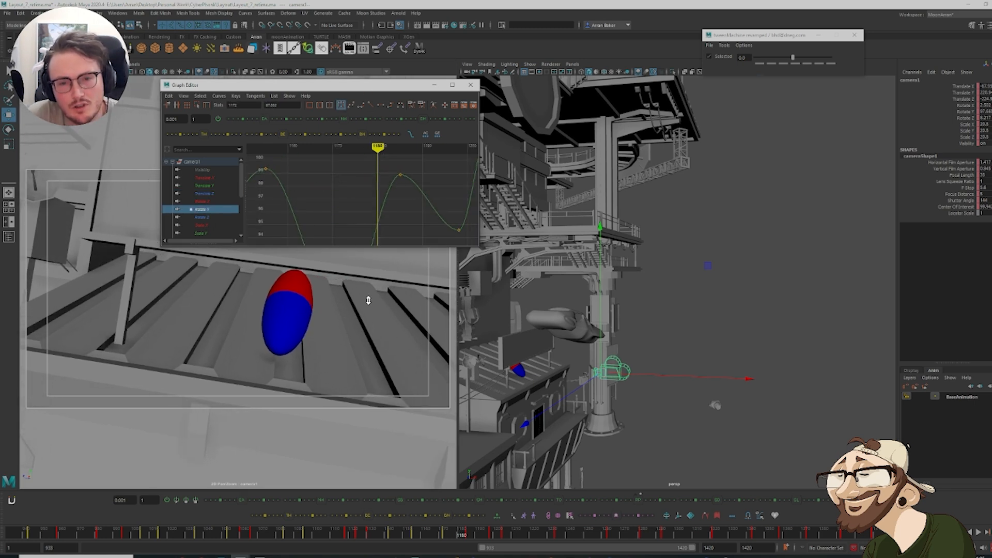
drag(534, 532, 439, 547)
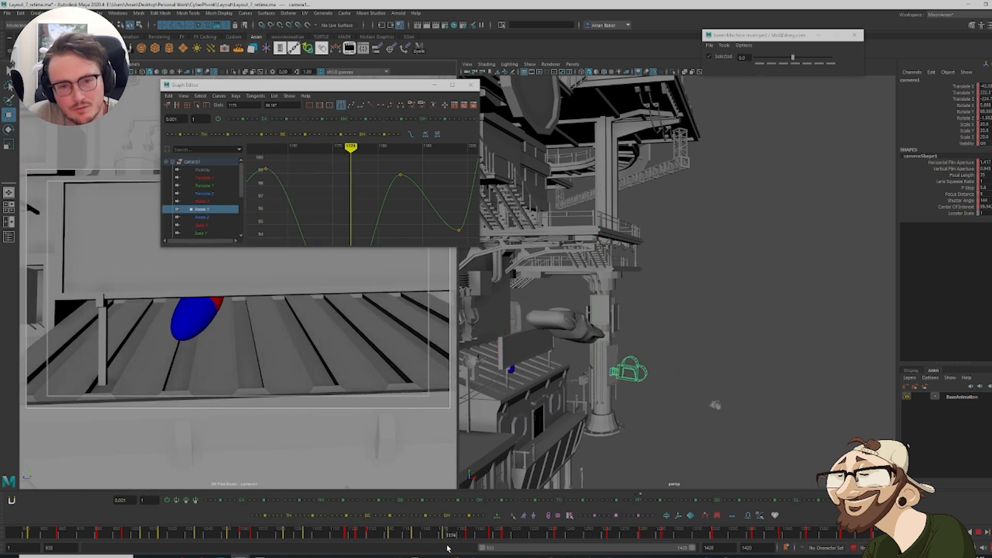
shift+middle_drag(358, 249, 366, 103)
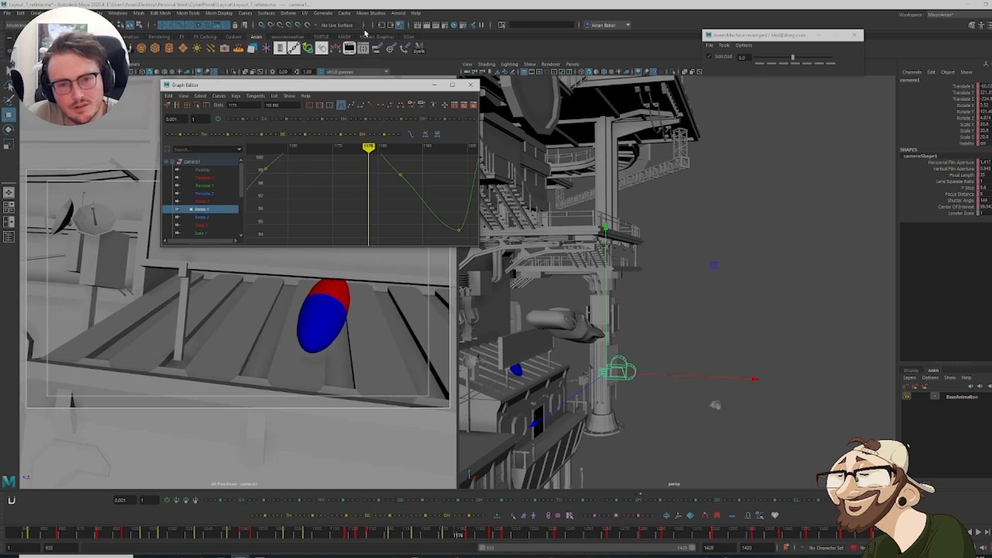
Move the camera upwards at frame 1197 to reframe the falling sphere
drag(425, 540, 492, 543)
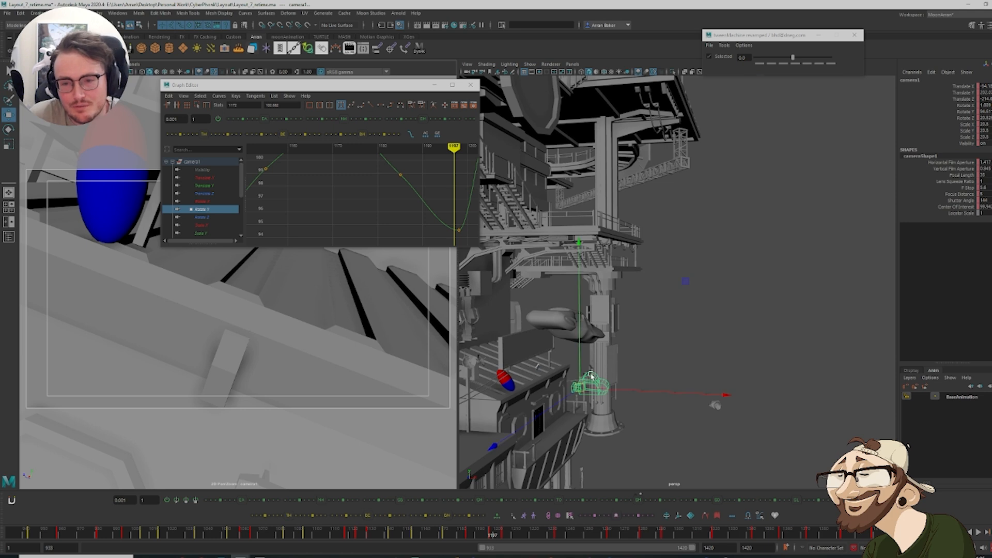
drag(578, 378, 583, 369)
drag(582, 363, 583, 365)
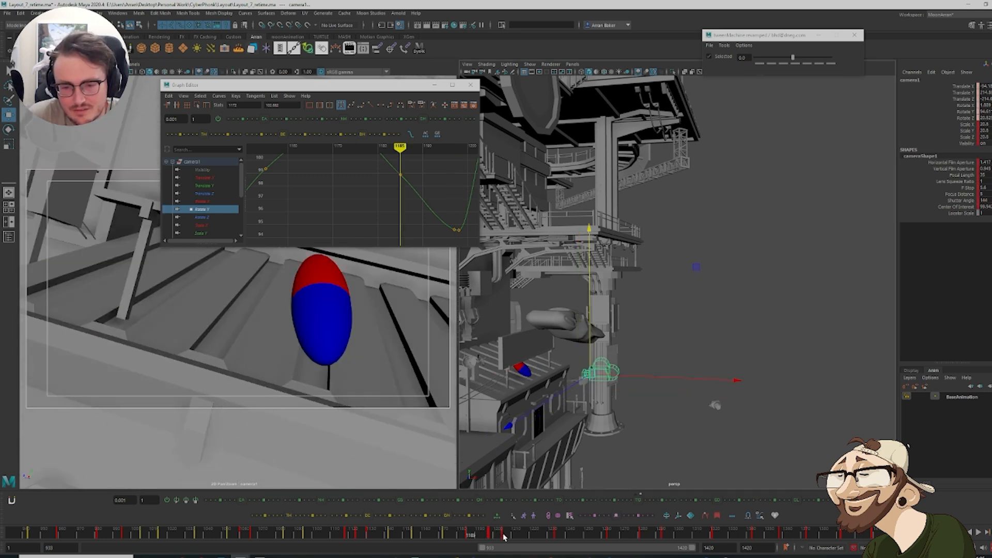
Delete the camera's key at frame 1198 and rotate the camera about its Y axis at frame 1197 to reframe the sphere
key(.)
key(.)
right_click(503, 536)
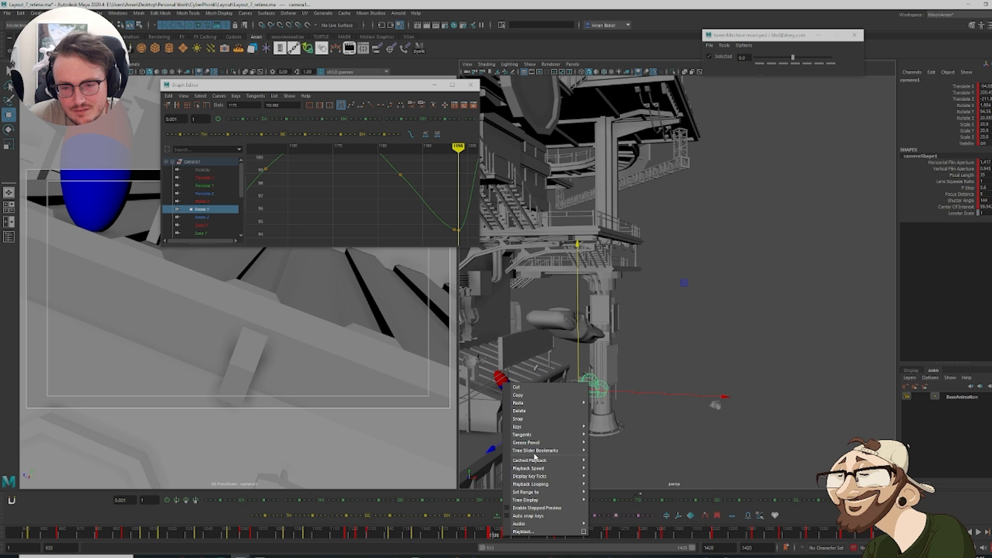
click(532, 413)
key(e)
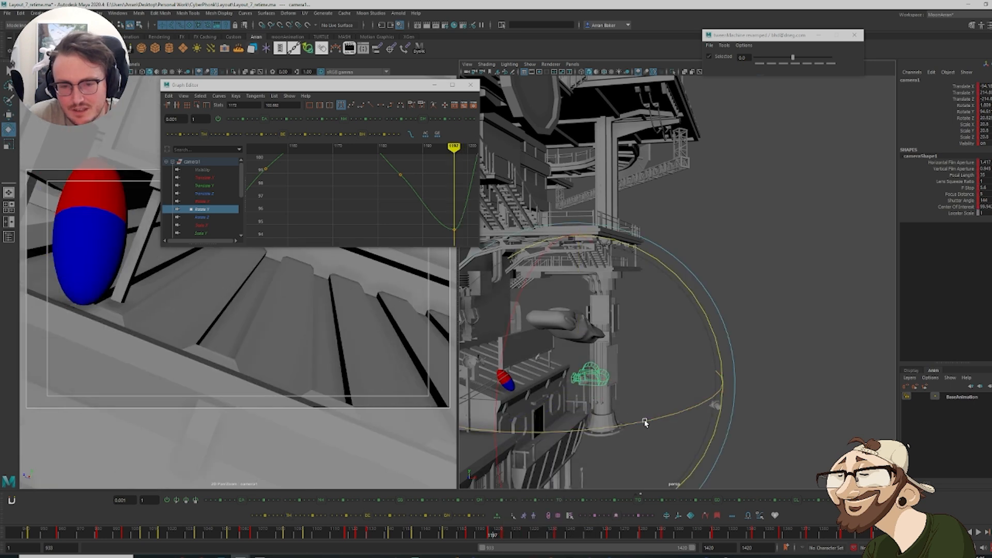
drag(644, 421, 604, 427)
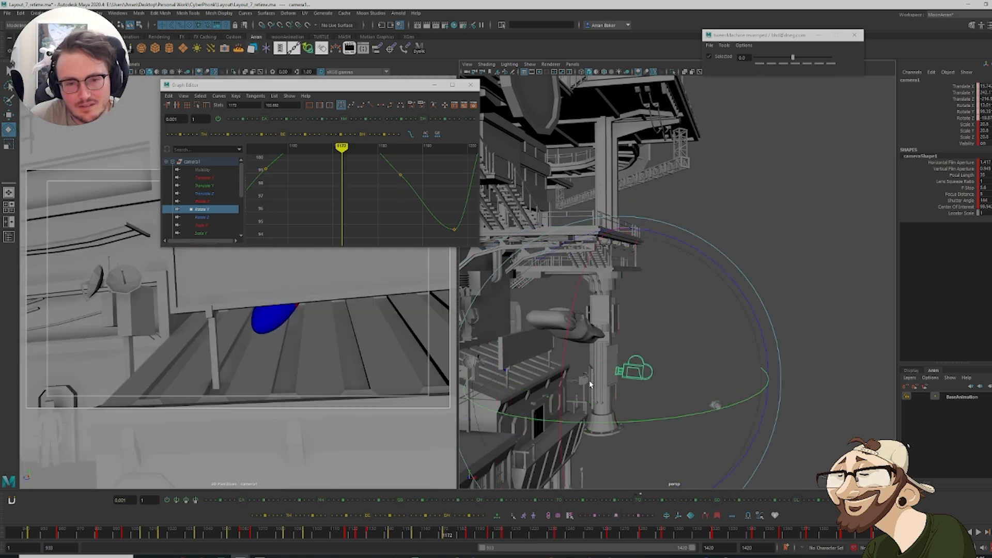
Show the camera's Translate Z curve and step through its keys around frames 1172 to 1197 to compare the framing
key(.)
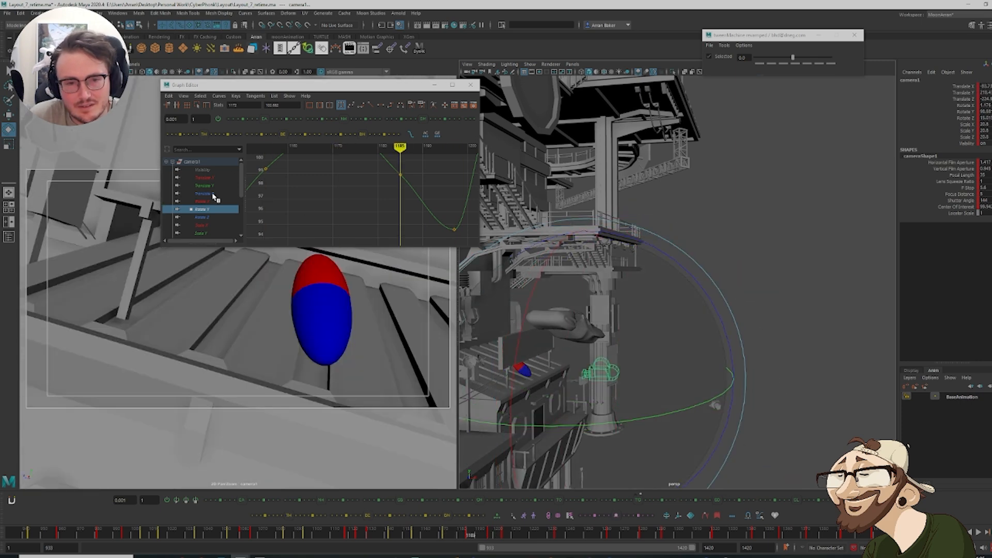
click(191, 183)
click(209, 194)
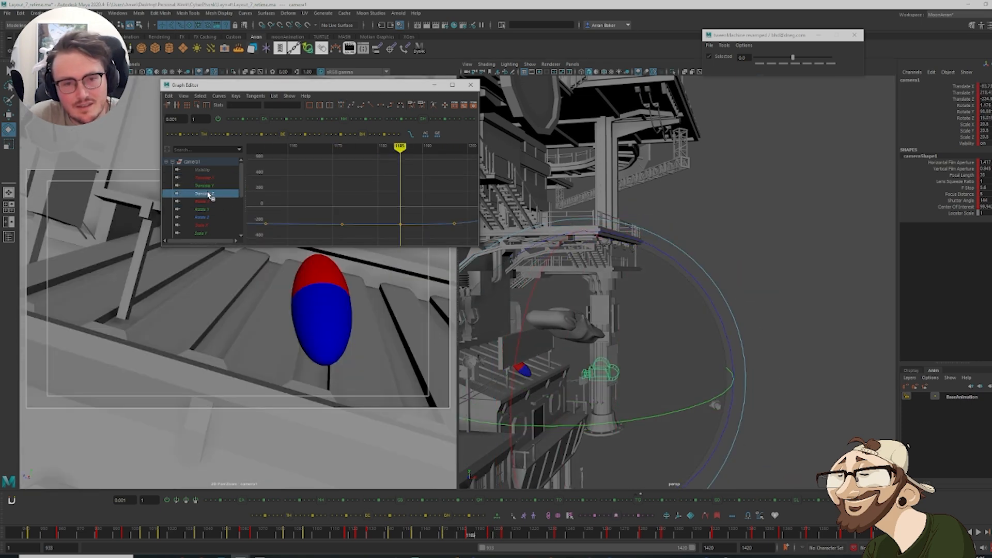
click(401, 224)
key(f)
scroll(380, 204, down, 3)
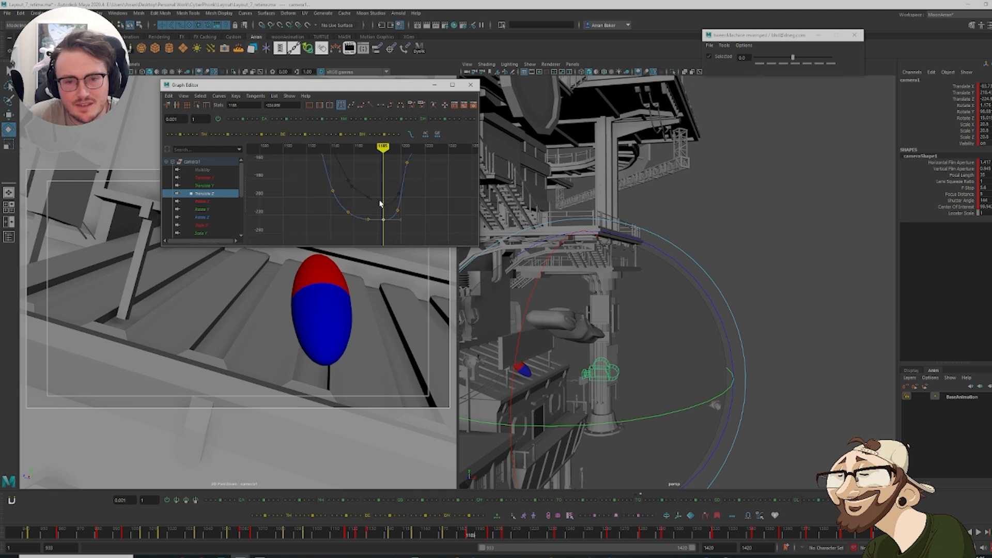
key(comma)
key(comma)
key(comma)
key(period)
key(period)
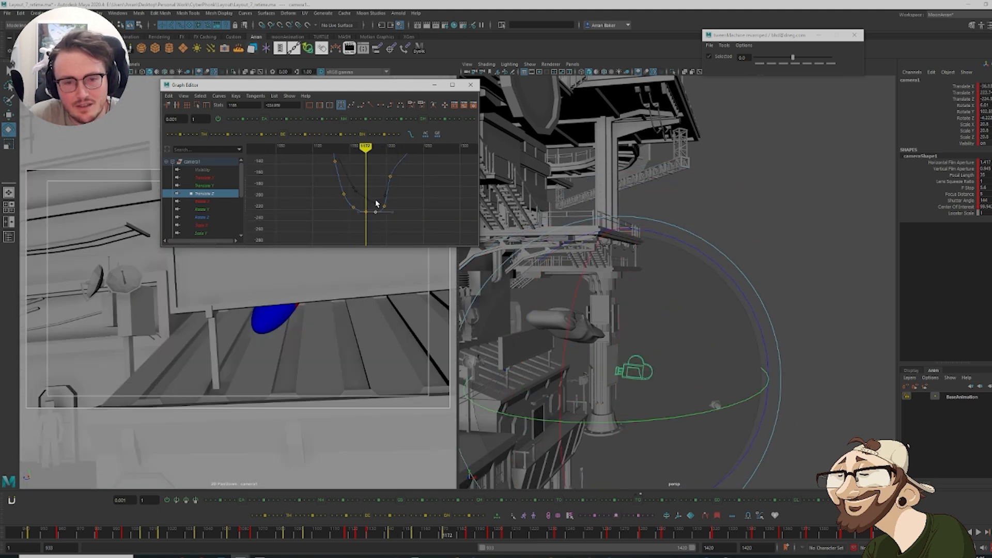
key(period)
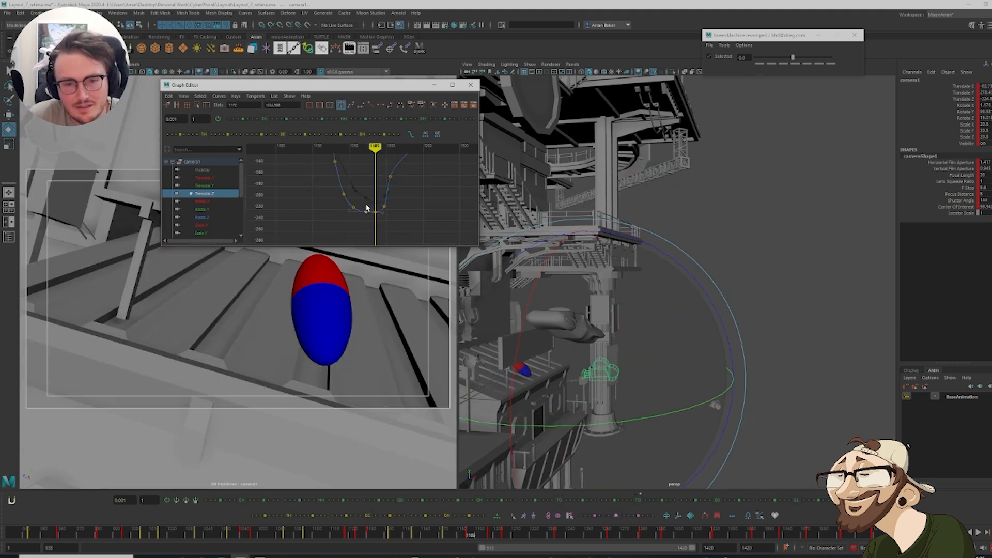
key(period)
key(comma)
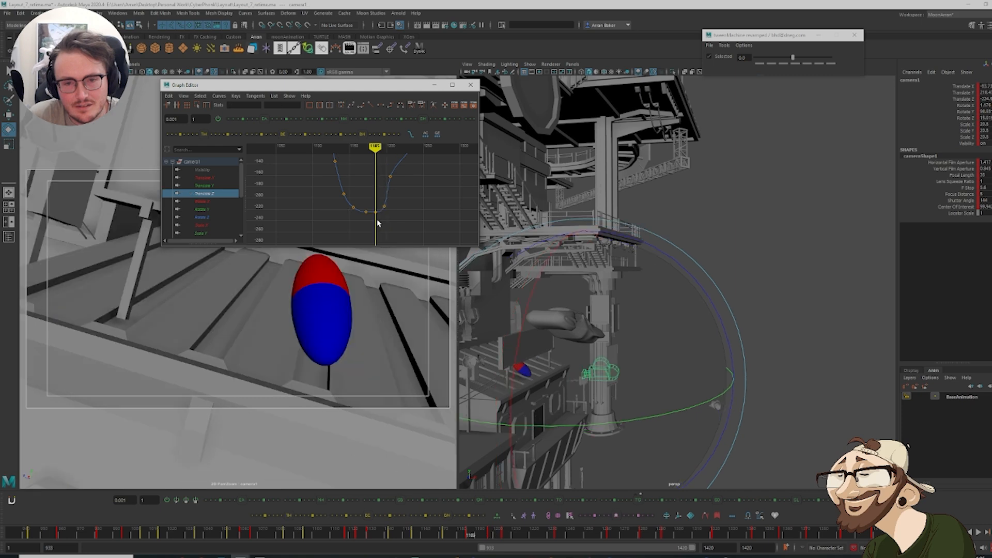
Blend the camera's Translate Z keys from frame 1142 to 1185 with the tweening sliders and step through the keys to check the framing
drag(336, 191, 336, 190)
key(comma)
key(comma)
key(comma)
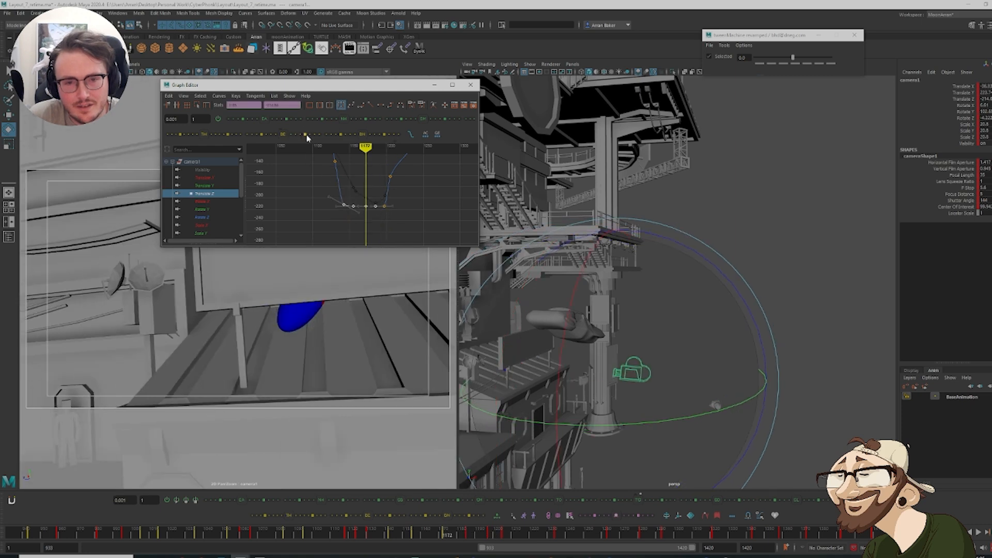
click(288, 119)
key(comma)
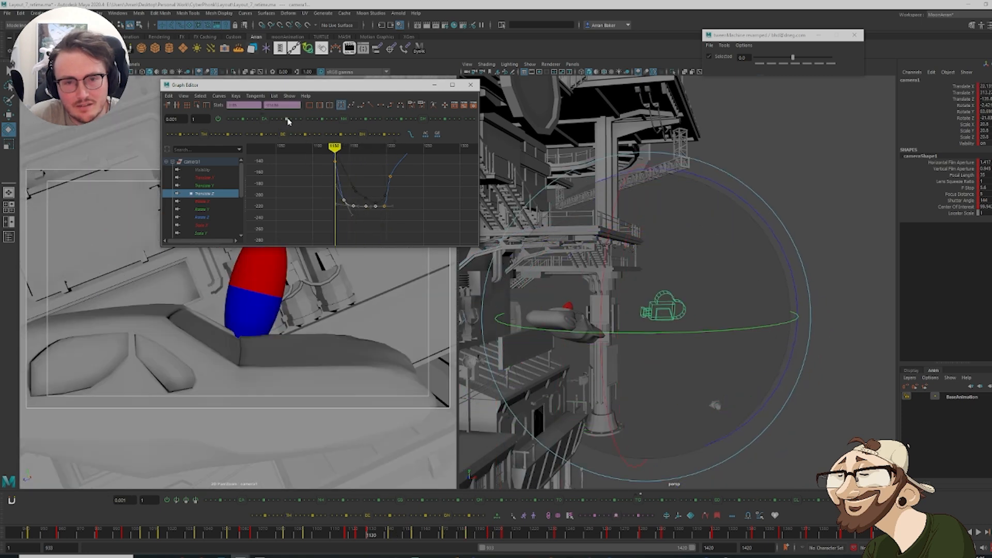
key(comma)
key(comma)
key(period)
key(period)
key(period)
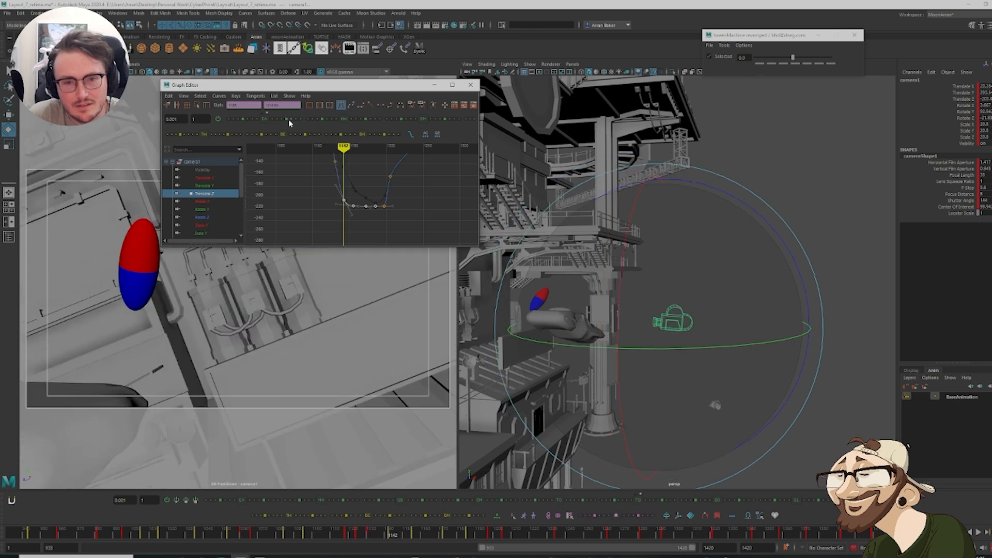
key(period)
key(period)
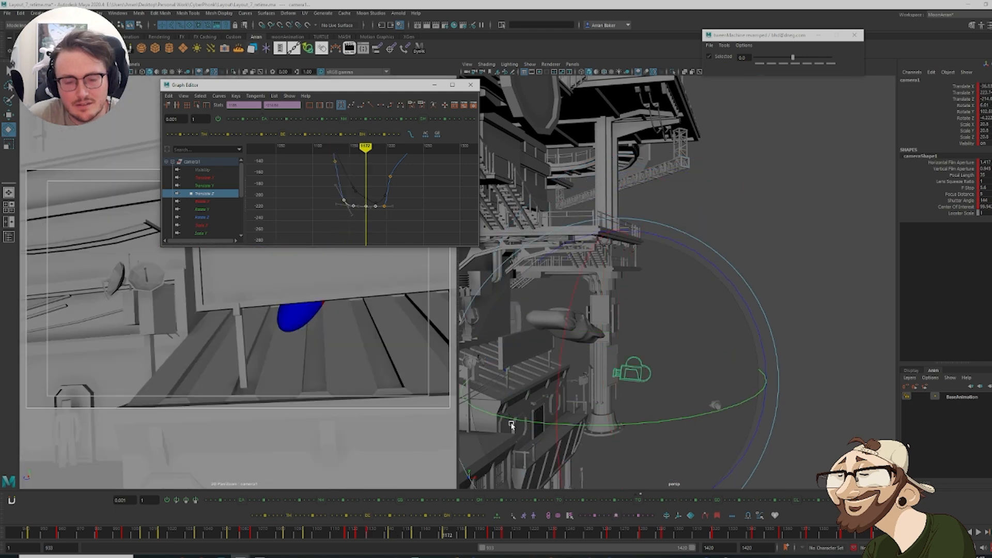
Lower the camera's Translate Z keys at frames 1142 and 1155, then raise the key at frame 1185 to about -203
mouse_move(455, 538)
mouse_down()
mouse_move(367, 544)
mouse_move(411, 546)
mouse_up()
drag(362, 223, 341, 191)
middle_drag(353, 185, 353, 190)
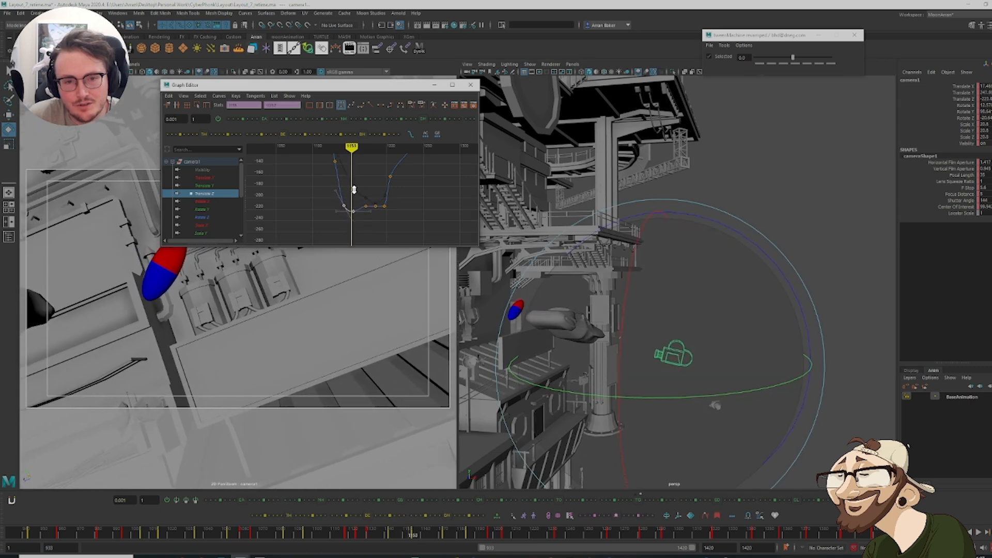
drag(413, 538, 449, 542)
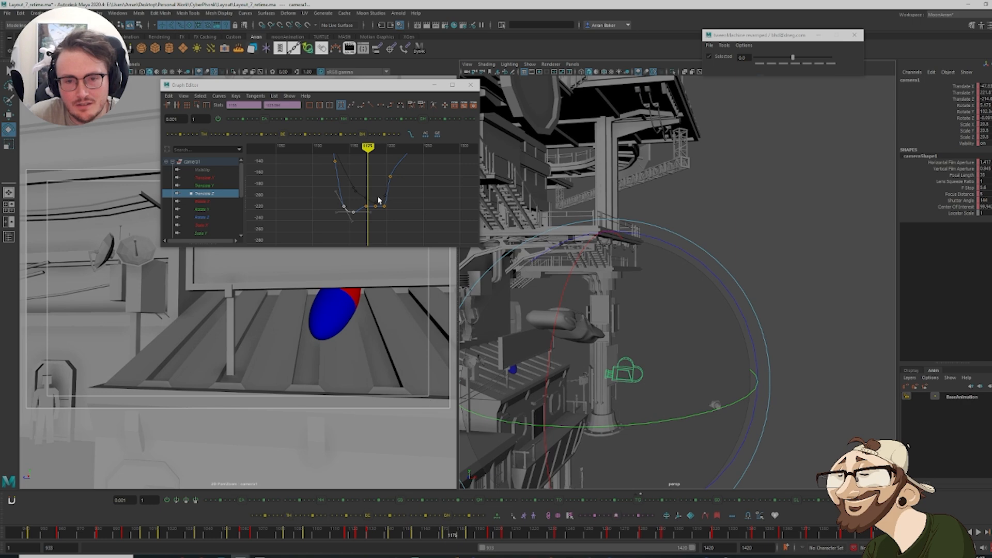
click(369, 216)
middle_drag(383, 184, 381, 180)
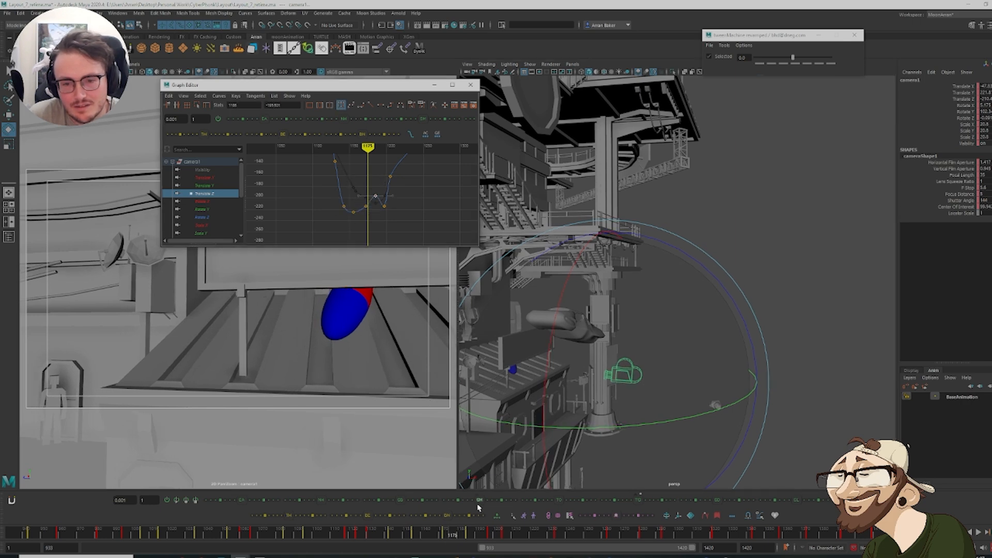
Raise the camera's Translate Z key at frame 1197 to about -139
drag(454, 535, 483, 534)
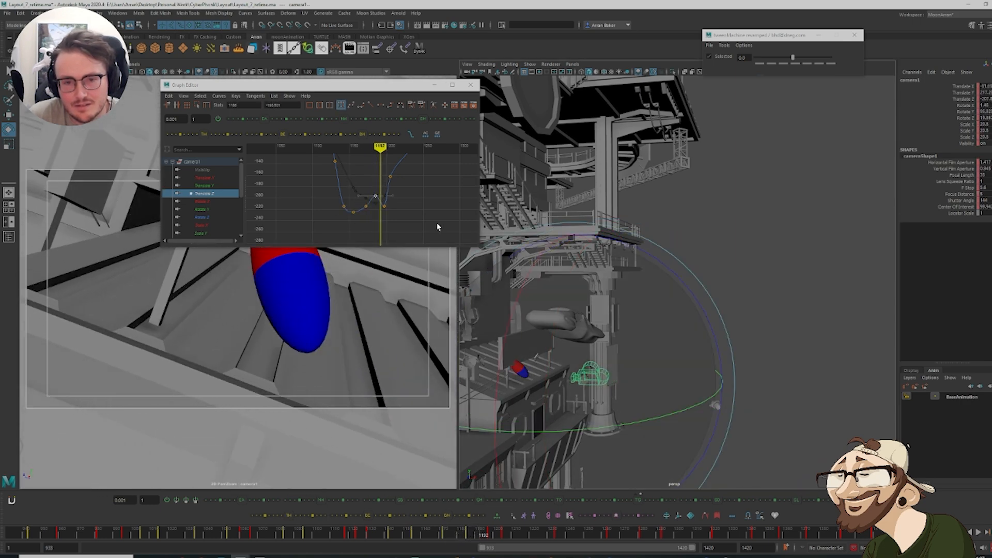
click(377, 225)
middle_drag(403, 216, 409, 167)
key(period)
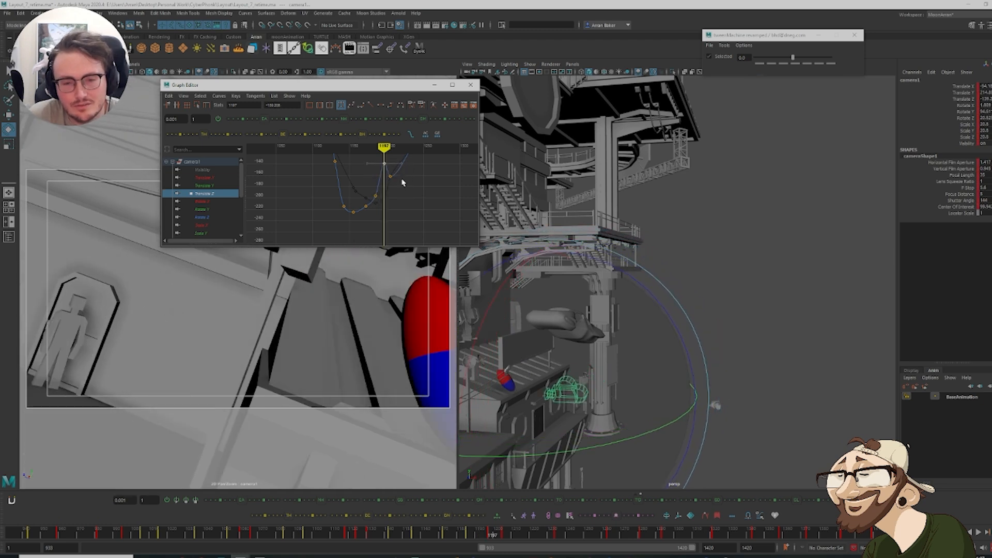
Raise the camera's Translate Z keys at frame 1205 to about -113 and at frame 1234 to about -91
alt+middle_drag(401, 181, 370, 231)
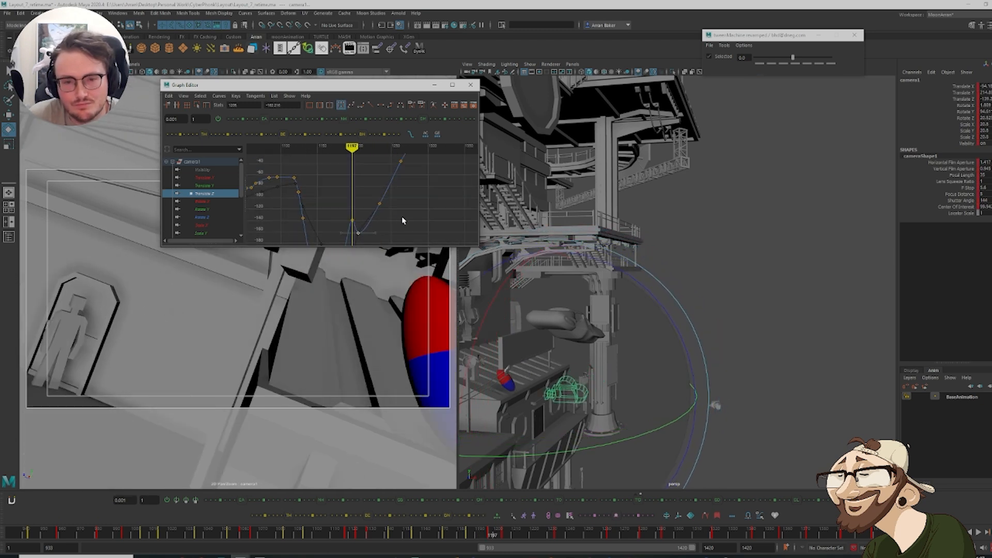
scroll(401, 190, down, 5)
alt+middle_drag(399, 191, 387, 206)
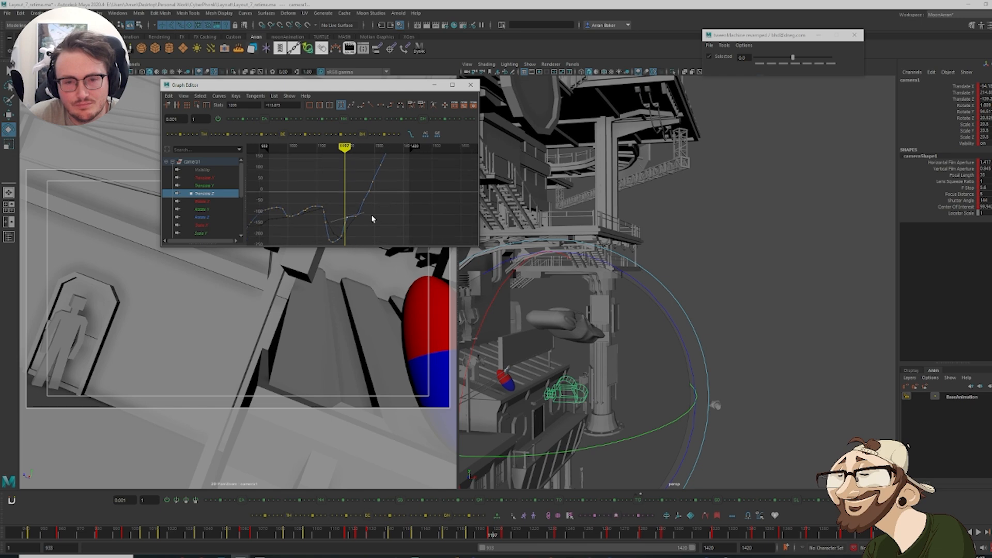
key(period)
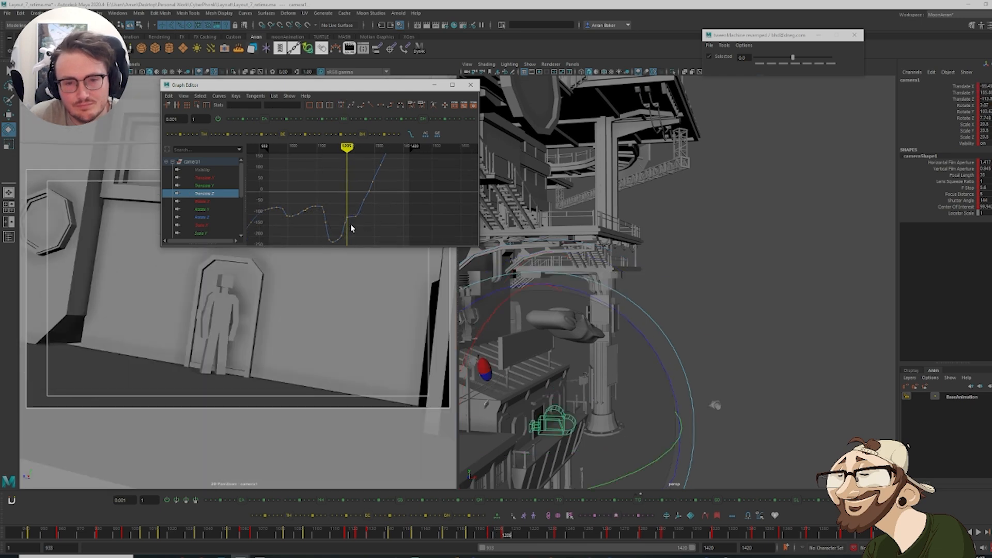
scroll(351, 228, up, 3)
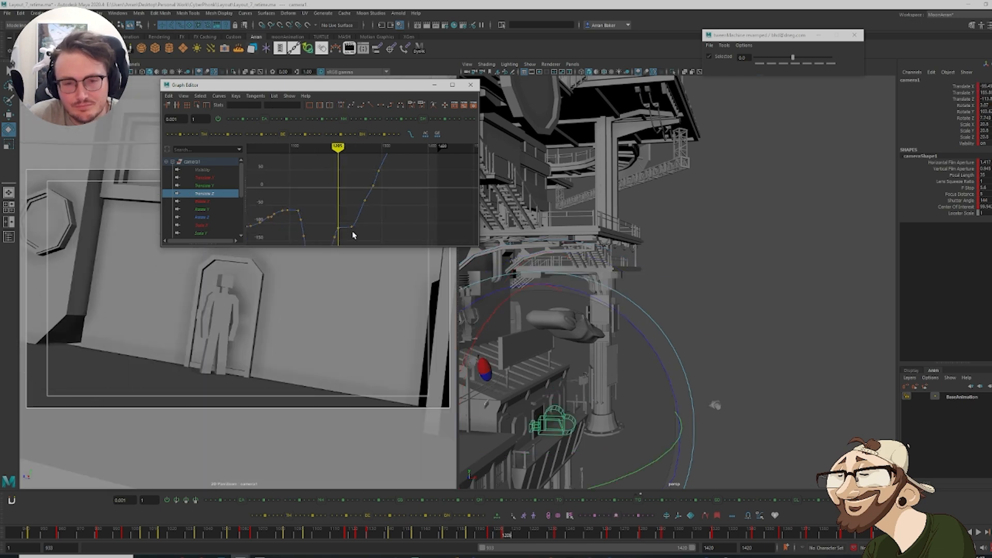
key(period)
key(period)
key(period)
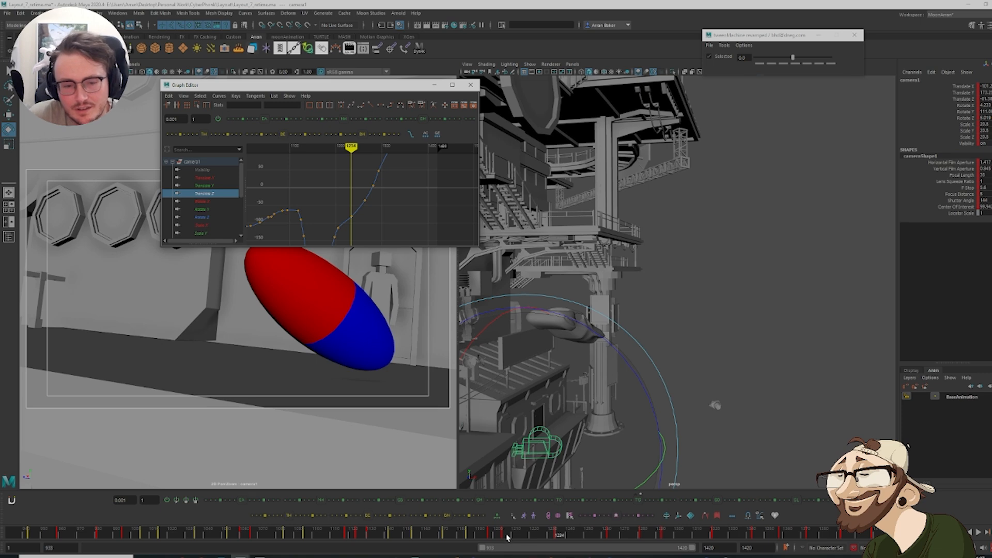
Lower the camera's Rotate Y key at frame 1185 to about 77 and scrub the fall to check the framing
drag(506, 537, 474, 540)
click(207, 209)
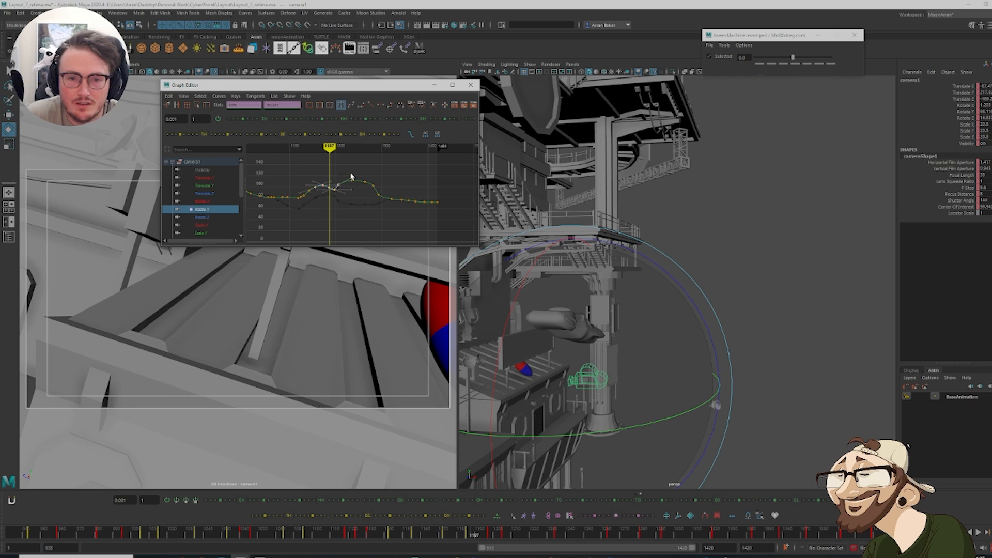
key(f)
middle_drag(360, 200, 357, 268)
drag(500, 541, 388, 550)
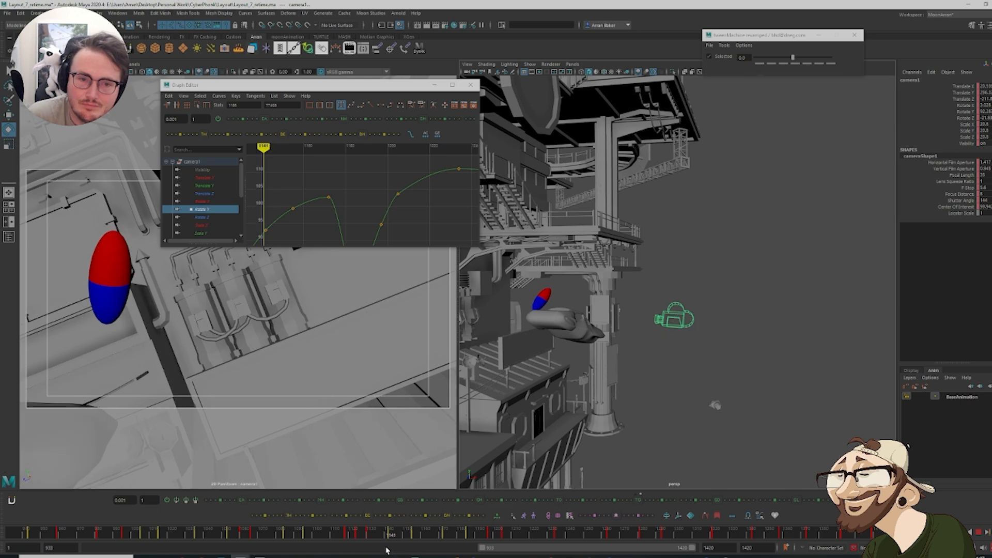
Raise the camera's Rotate Y keys at frames 1142 and 1155, bringing the one at 1155 to about 105
key(e)
middle_drag(288, 201, 293, 161)
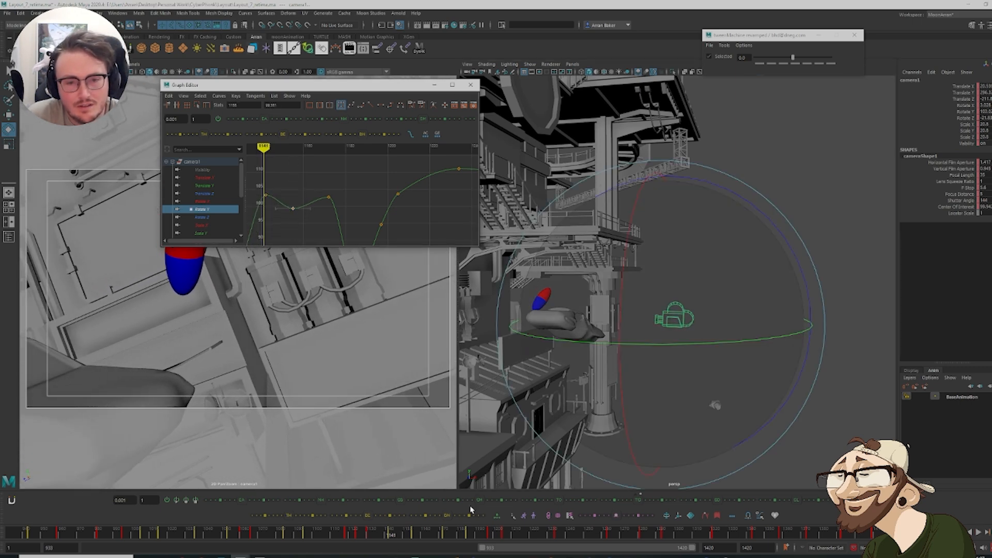
mouse_move(404, 535)
mouse_down()
mouse_move(366, 536)
mouse_move(418, 539)
mouse_up()
middle_drag(328, 200, 329, 196)
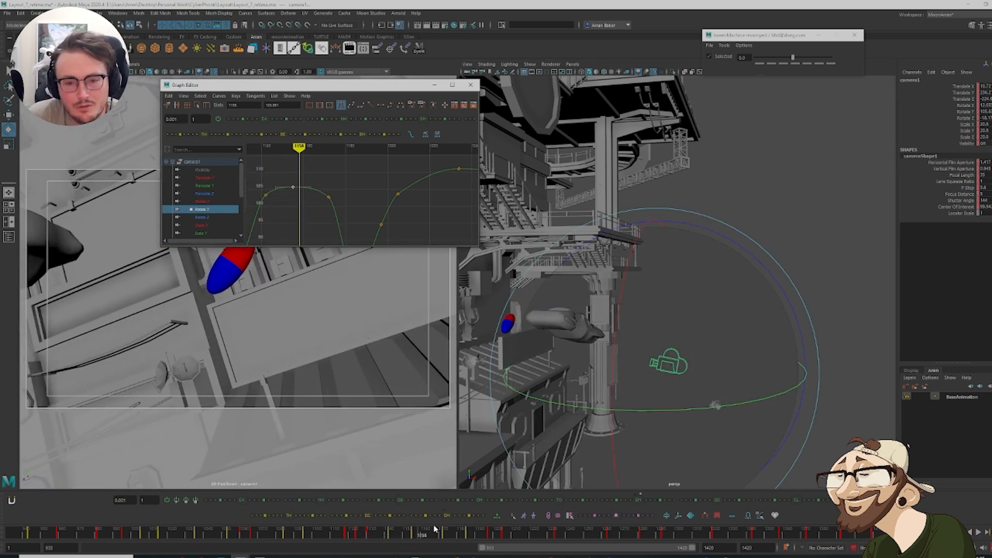
Lower the camera's Rotate Y key at frame 1197 below its neighbours and move the Graph Editor clear of the camera view
drag(434, 528, 487, 536)
shift+middle_drag(349, 192, 387, 265)
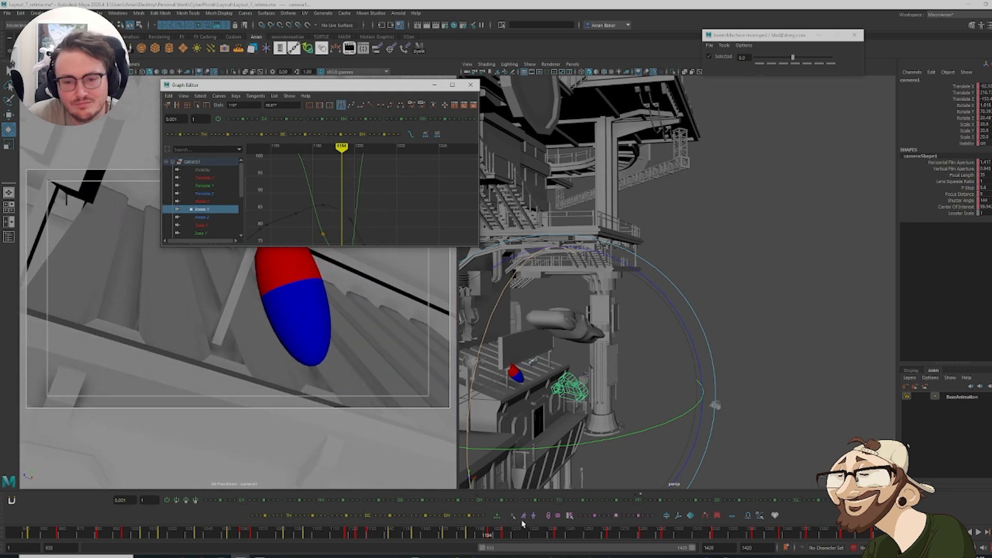
drag(483, 538, 501, 540)
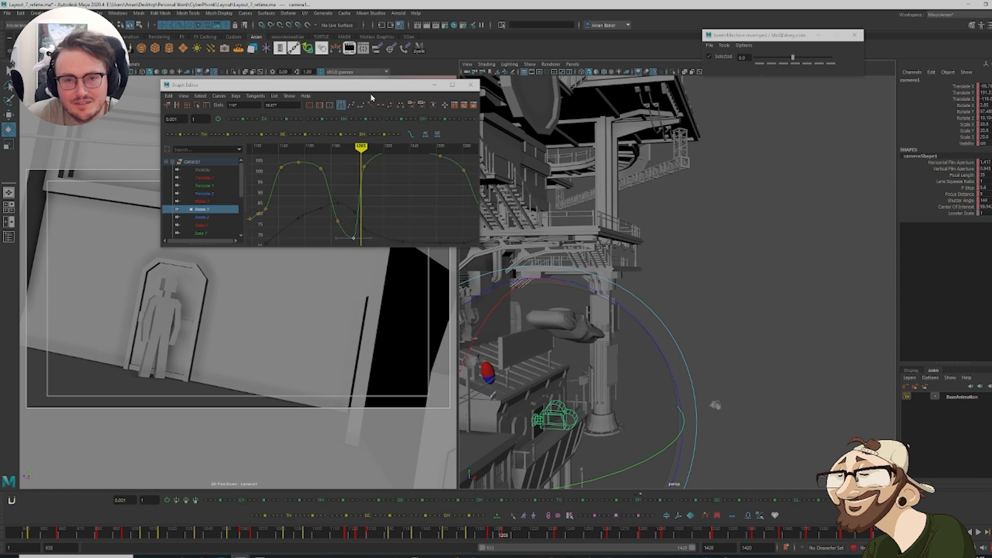
drag(370, 87, 716, 117)
drag(492, 539, 503, 540)
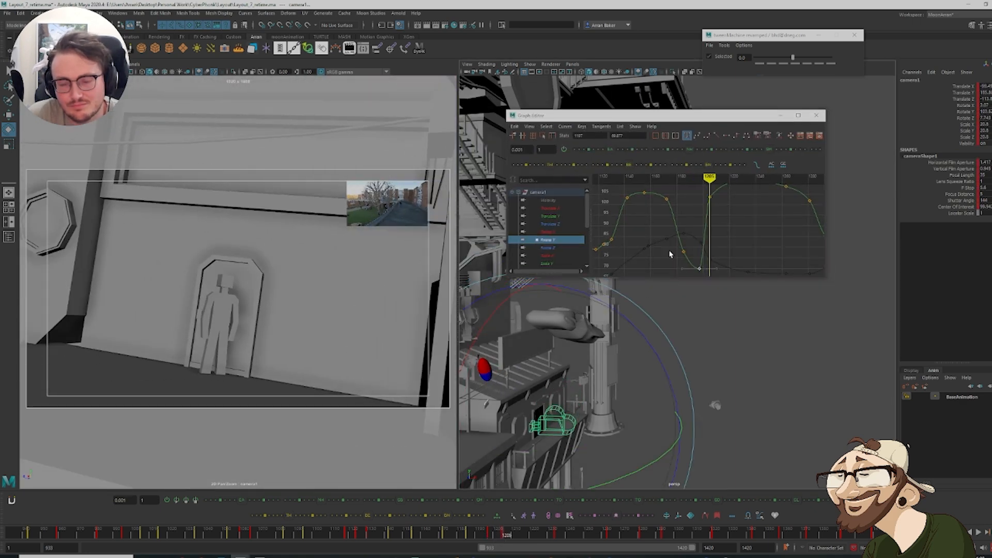
Lower the camera's Rotate Y keys at frame 1205 to about 76 and at frame 1234 to about 101
alt+middle_drag(670, 254, 657, 288)
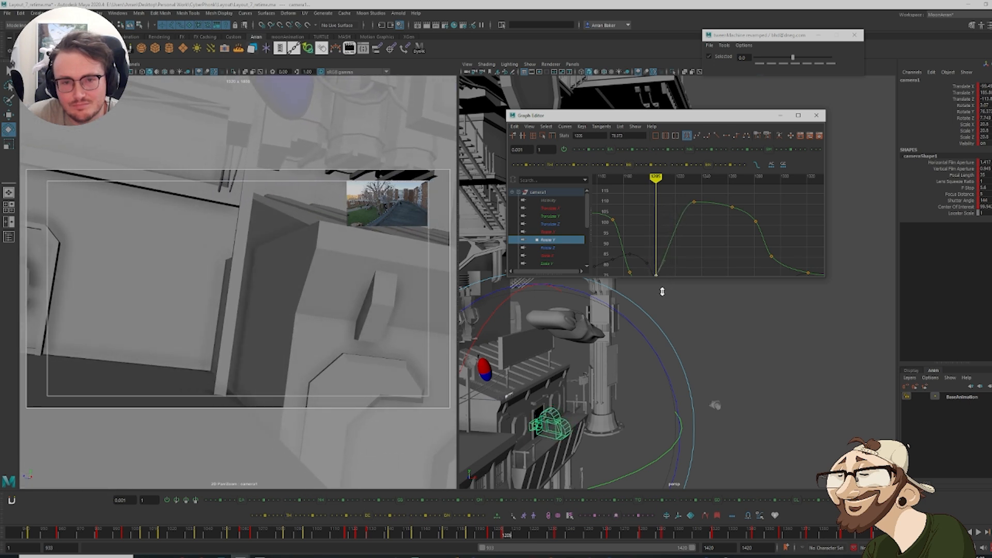
drag(505, 535, 555, 546)
alt+middle_drag(709, 229, 682, 244)
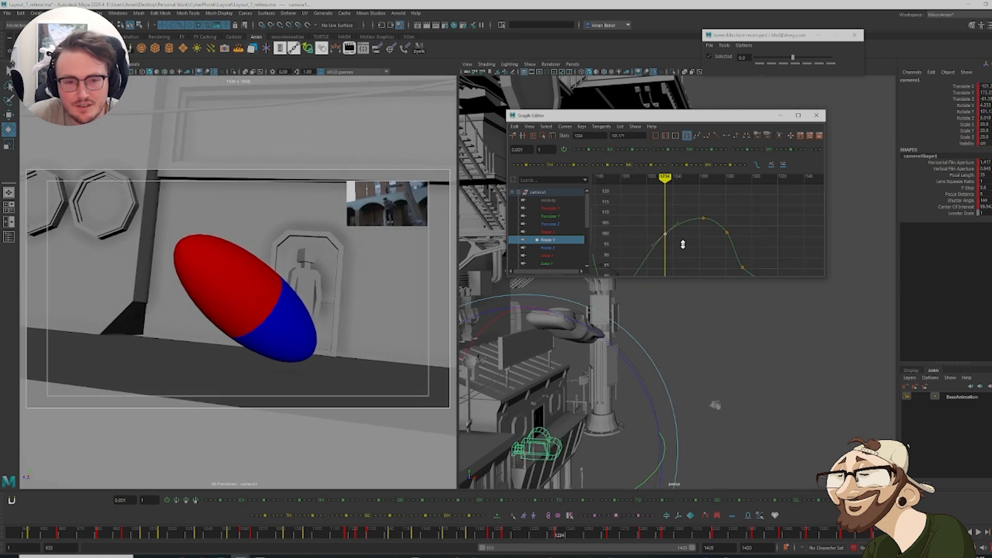
drag(546, 535, 483, 540)
Lower the camera's Translate Z key at frame 1197 to about -160 and step through the neighbouring keys
click(561, 224)
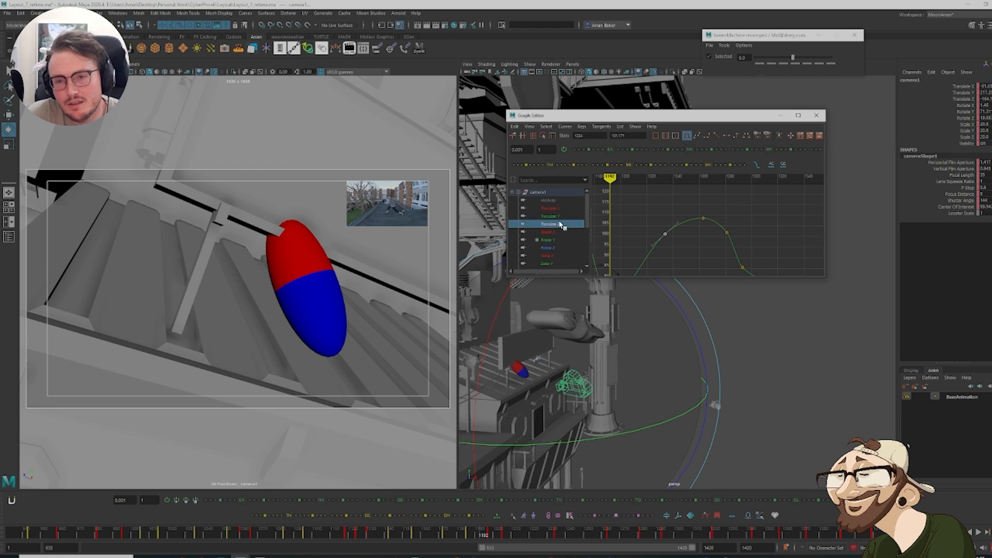
alt+middle_drag(645, 232, 717, 230)
drag(622, 221, 723, 262)
key(f)
key(comma)
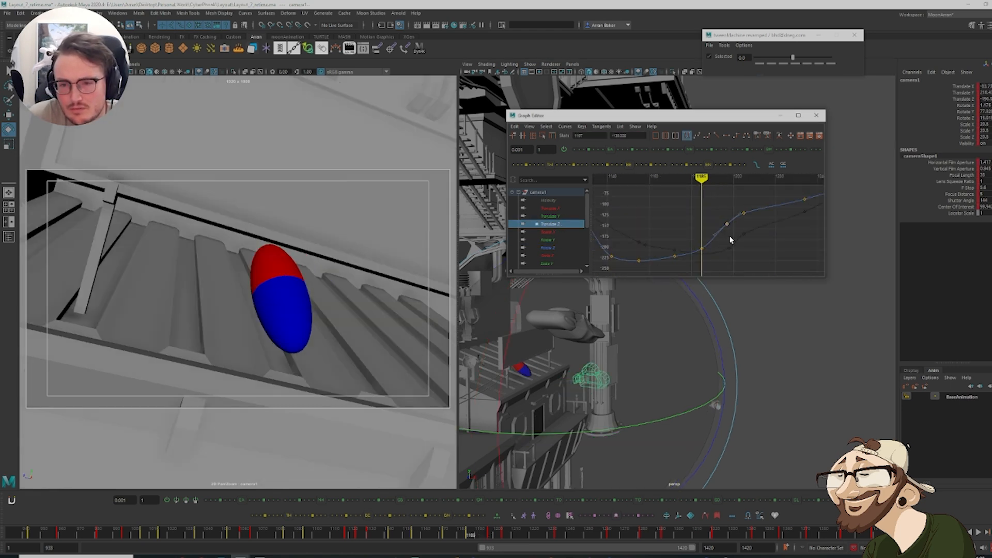
key(comma)
key(period)
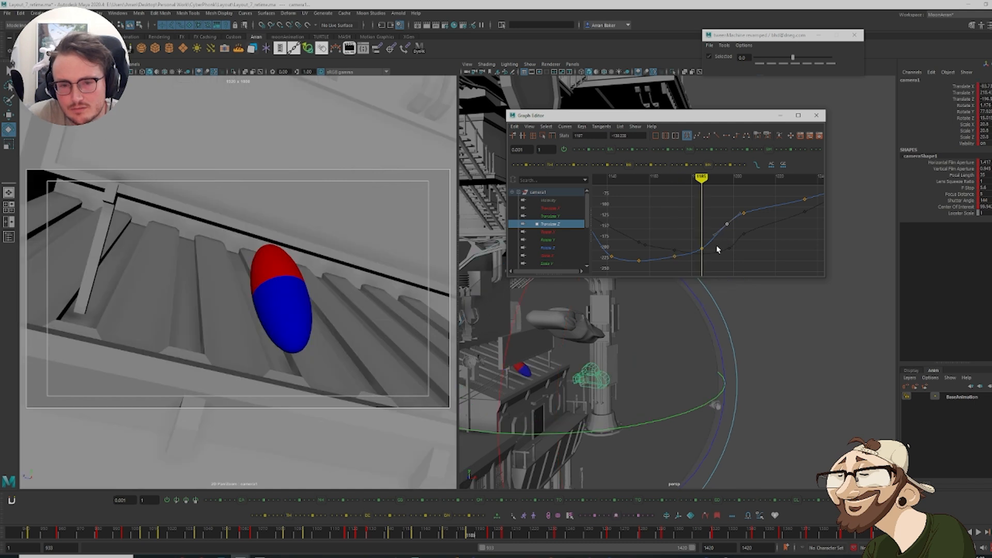
middle_drag(716, 245, 736, 241)
key(period)
key(period)
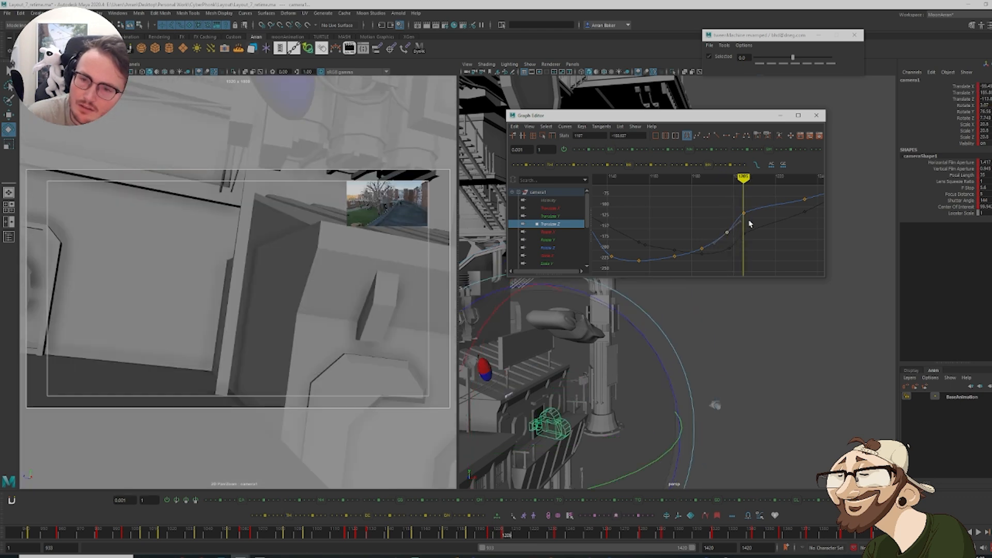
Lower the camera's Translate Z key at frame 1205 to about -135 and raise the key at frame 1234 to about -71
drag(751, 215, 752, 217)
mouse_move(752, 217)
middle_down()
mouse_move(753, 227)
mouse_move(699, 253)
middle_up()
click(747, 233)
drag(737, 245, 757, 220)
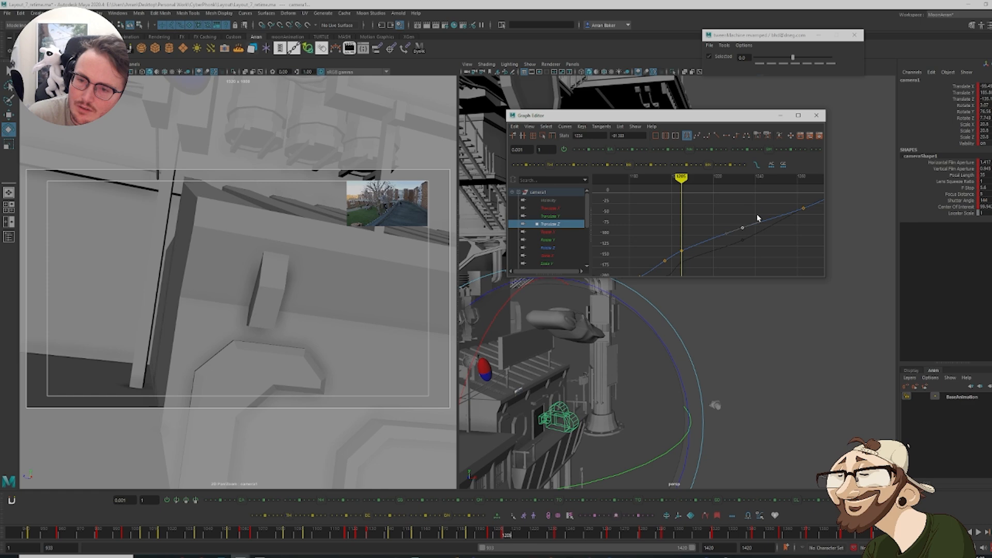
alt+middle_drag(756, 206, 666, 221)
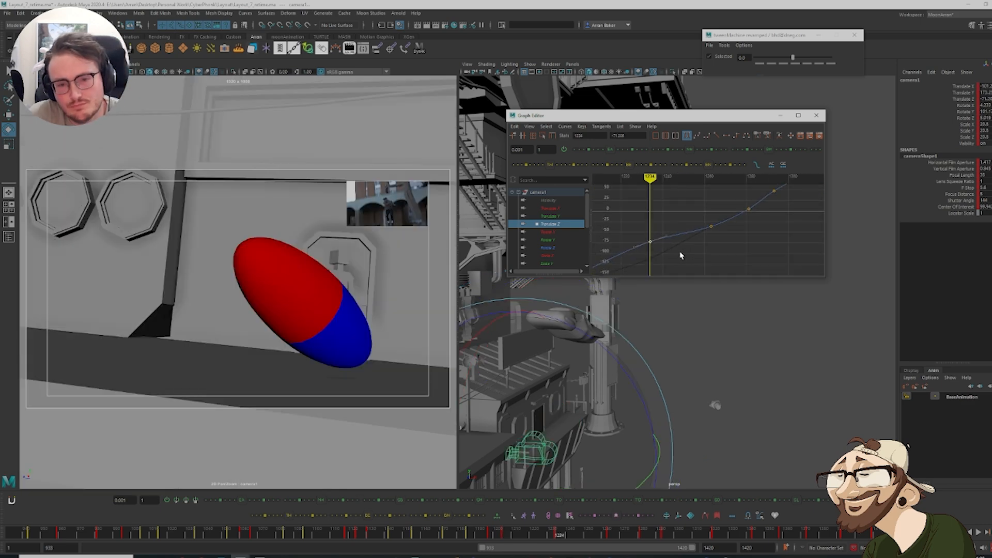
Lower the camera's Translate Z key at frame 1234 to about -94 to flatten the curve towards the following keys
mouse_move(535, 534)
mouse_down()
mouse_move(460, 533)
mouse_move(517, 534)
mouse_up()
alt+middle_drag(668, 235, 725, 214)
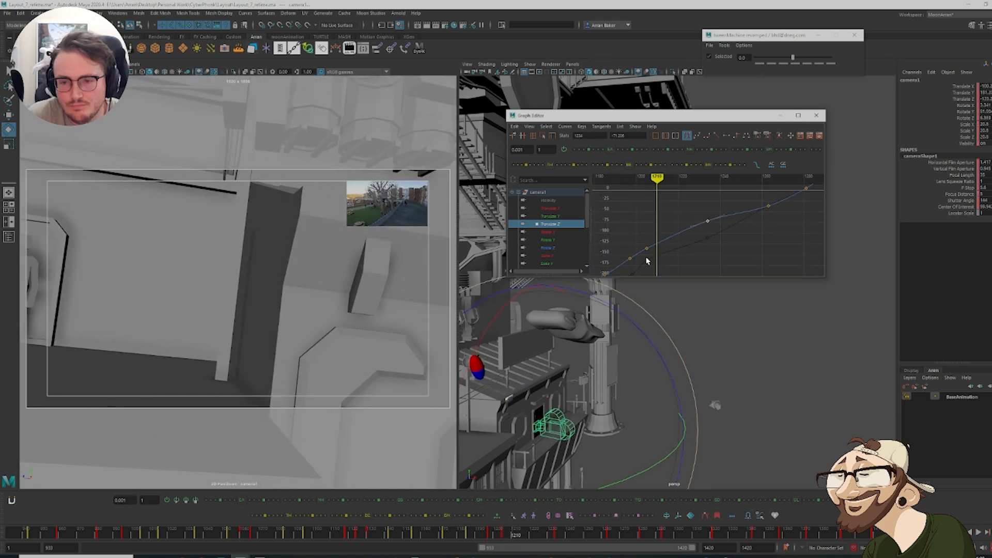
middle_drag(656, 227, 724, 239)
click(707, 221)
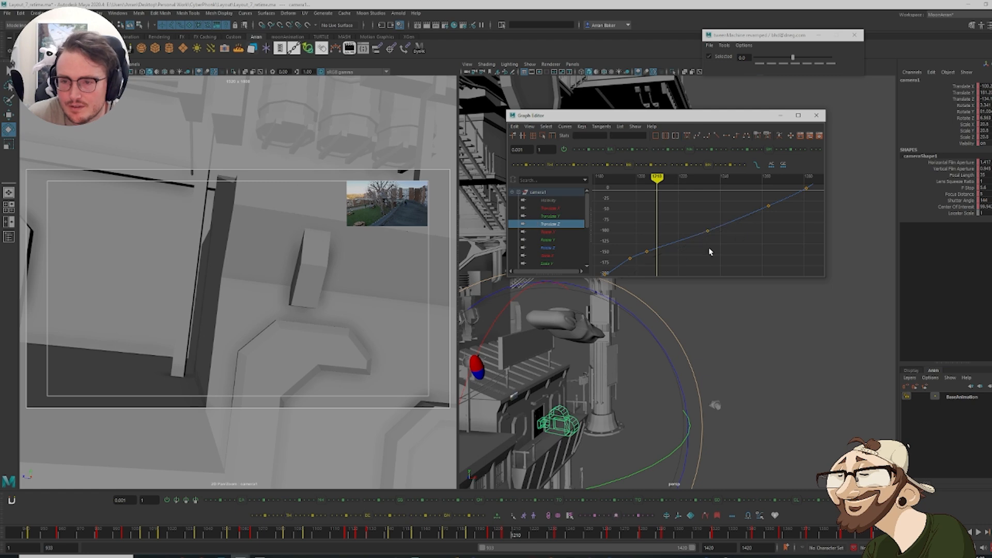
Delete the camera's keys at frame 1197
alt+middle_drag(635, 261, 674, 234)
click(717, 246)
key(comma)
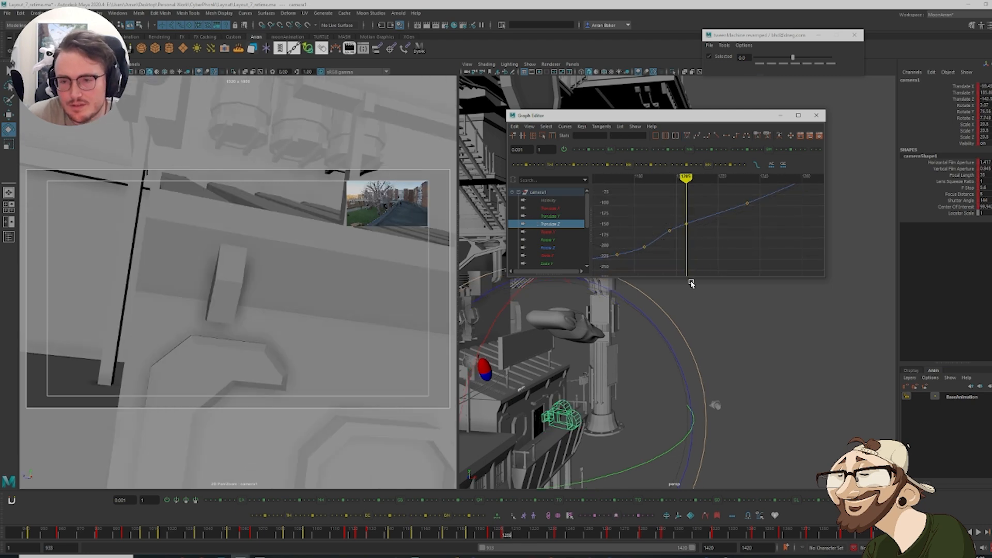
key(comma)
key(comma)
key(period)
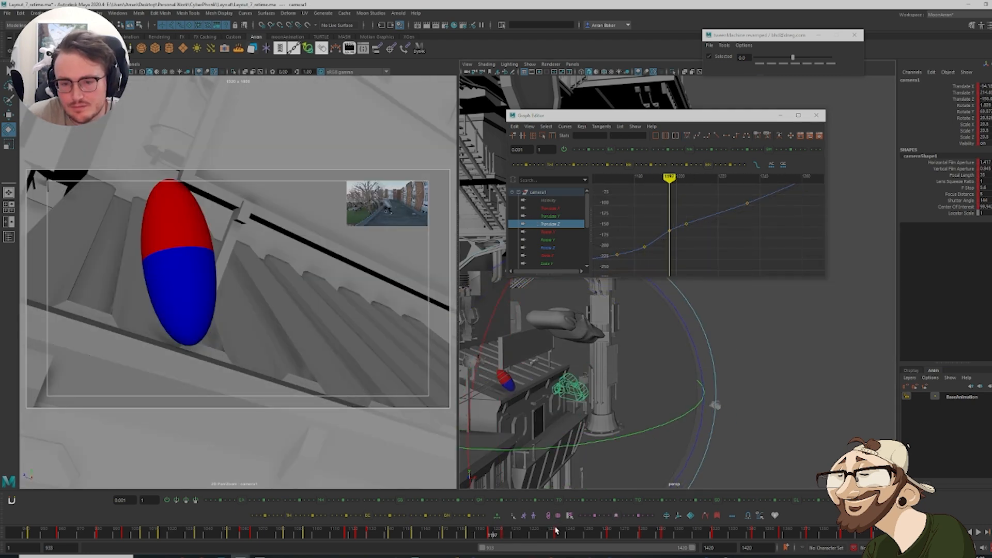
right_click(562, 530)
click(589, 409)
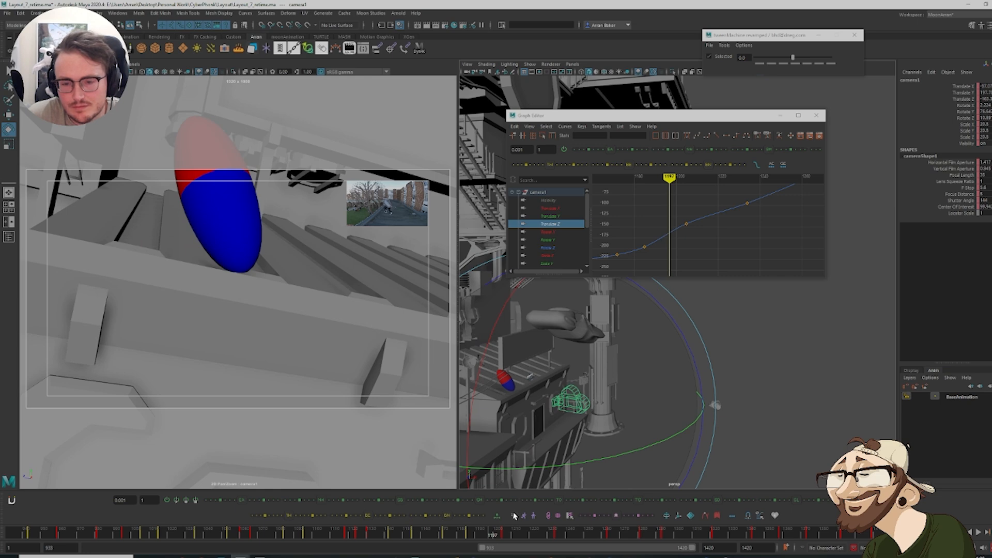
Raise the camera's Translate Y key at frame 1205 to about 193
mouse_move(511, 532)
mouse_down()
mouse_move(465, 536)
mouse_move(504, 537)
mouse_up()
click(560, 216)
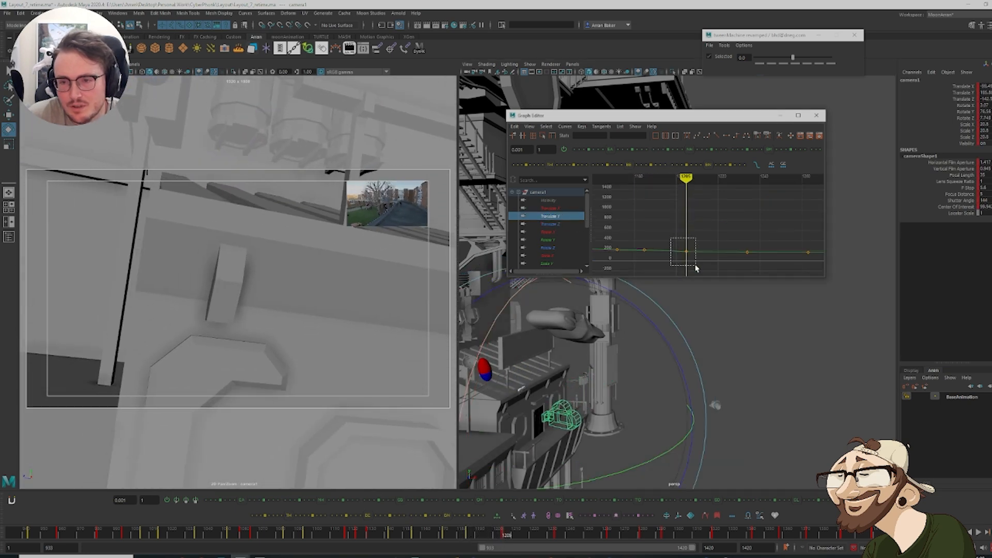
drag(694, 265, 695, 266)
key(f)
mouse_move(724, 238)
shift+middle_down()
mouse_move(724, 219)
mouse_move(718, 228)
shift+middle_up()
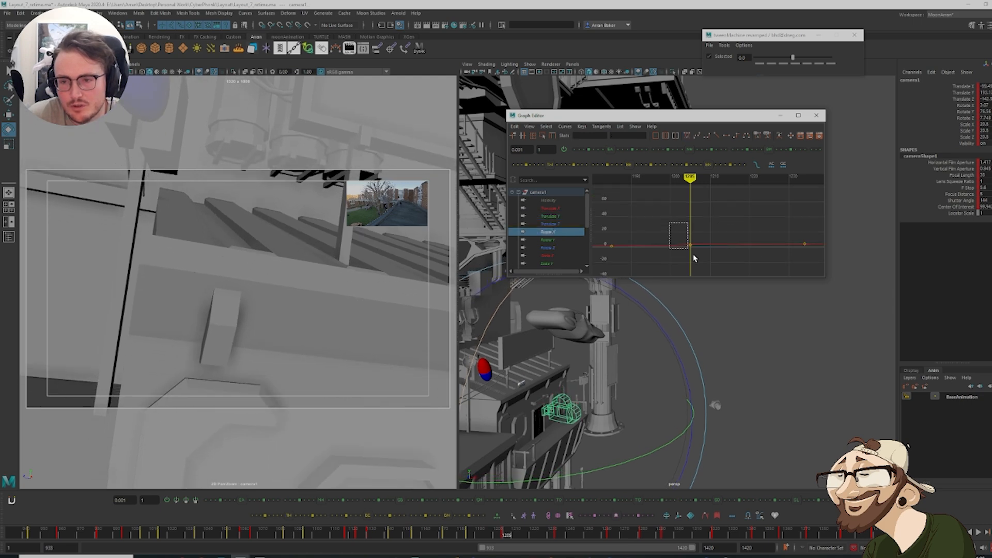
Raise the camera's Rotate X key at frame 1205 to about 29 and scrub through the fall to frame 1234
drag(694, 258, 694, 258)
shift+middle_drag(693, 257, 717, 210)
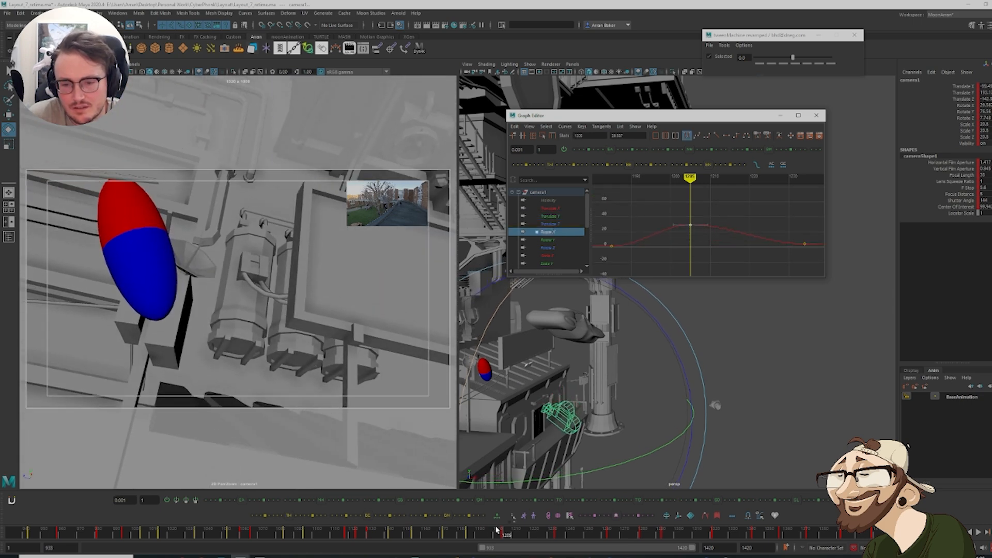
mouse_move(496, 529)
mouse_down()
mouse_move(470, 536)
mouse_move(556, 556)
mouse_up()
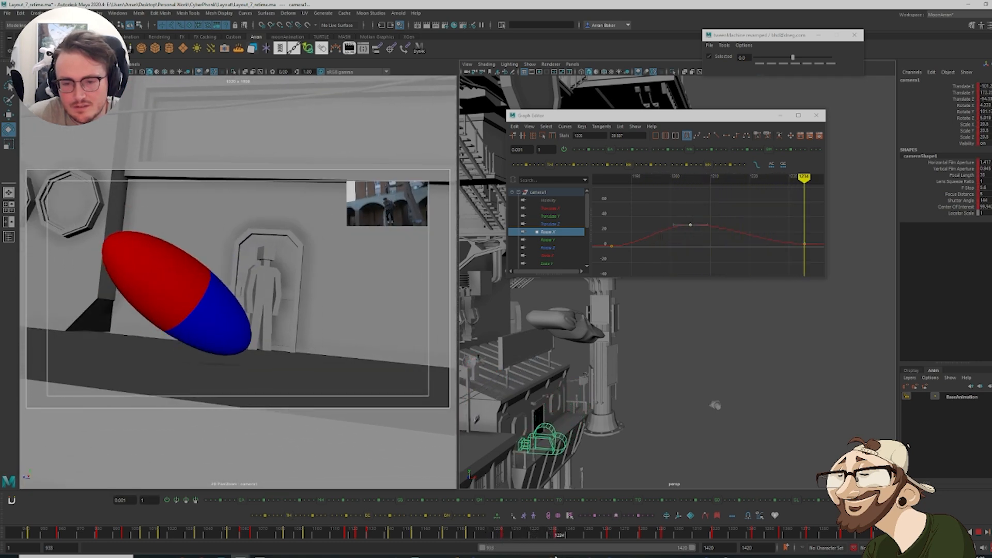
Raise the camera's Rotate Y keys at frame 1234 to about 114 and at frame 1205 to about 87, then scrub the result
click(701, 259)
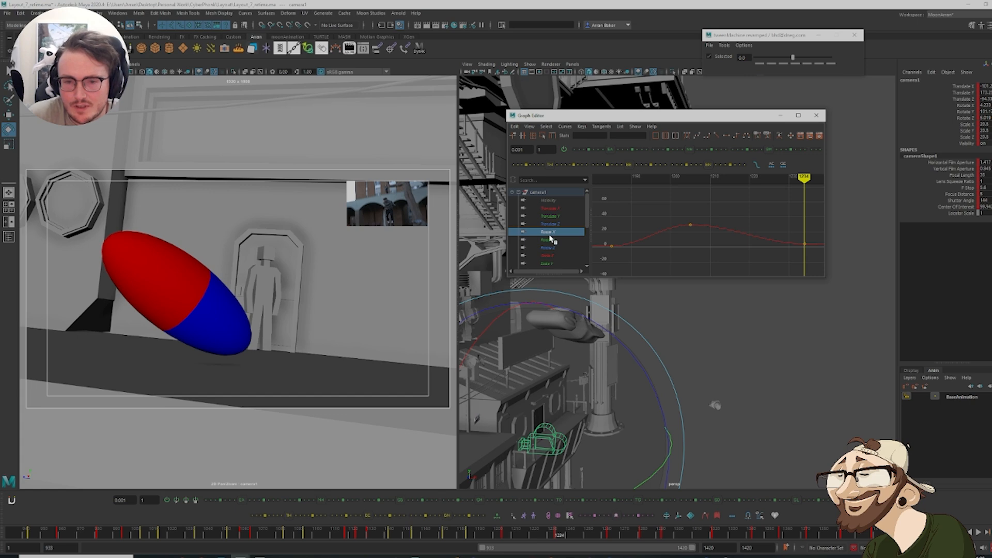
shift+middle_drag(784, 231, 782, 213)
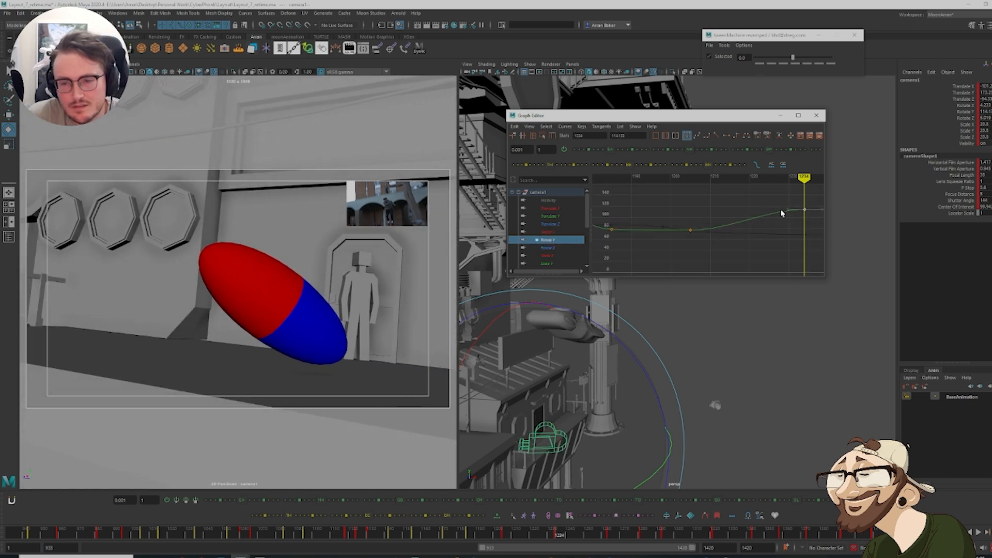
key(comma)
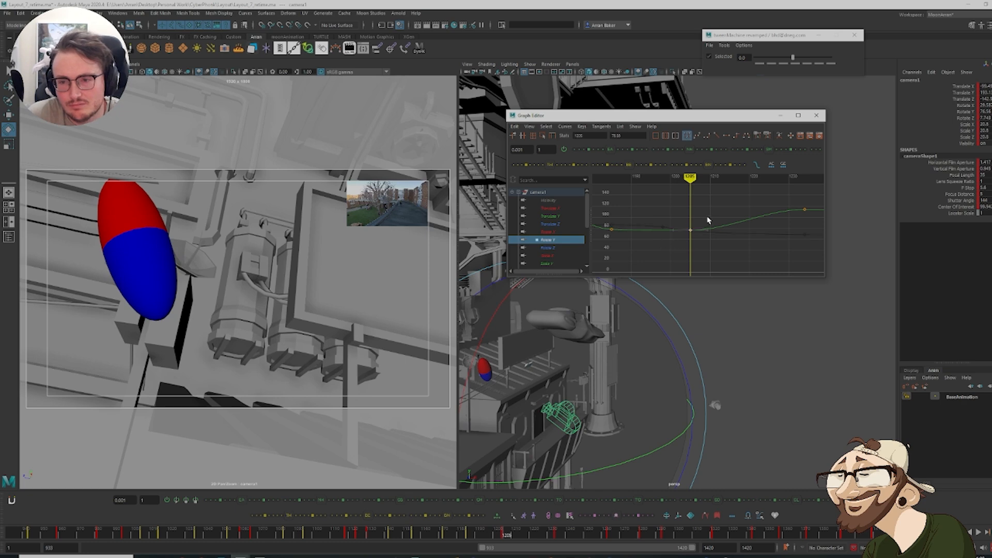
shift+middle_drag(708, 221, 706, 215)
click(476, 534)
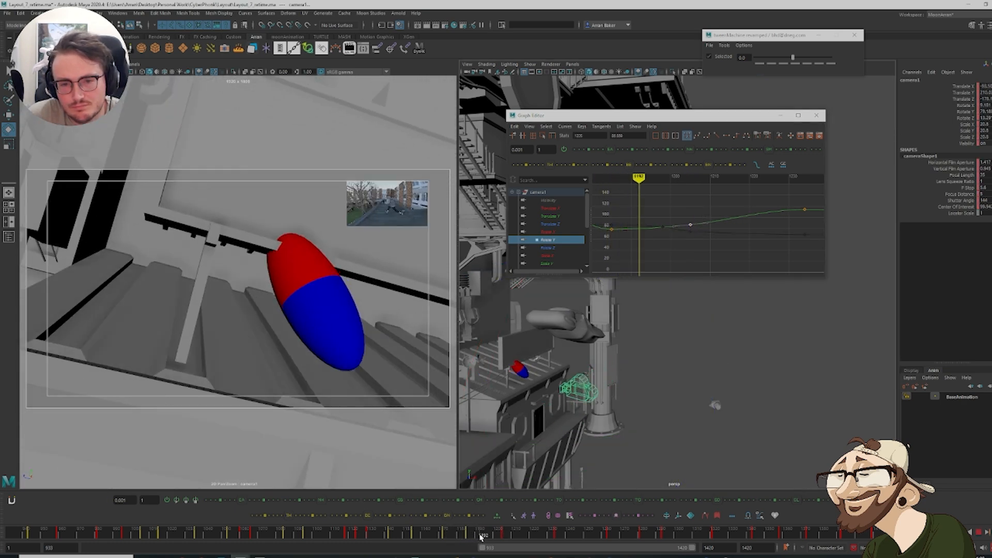
drag(480, 537, 541, 538)
Lower the camera's Translate Y key at frame 1205 to about 178
click(569, 216)
drag(682, 226, 750, 265)
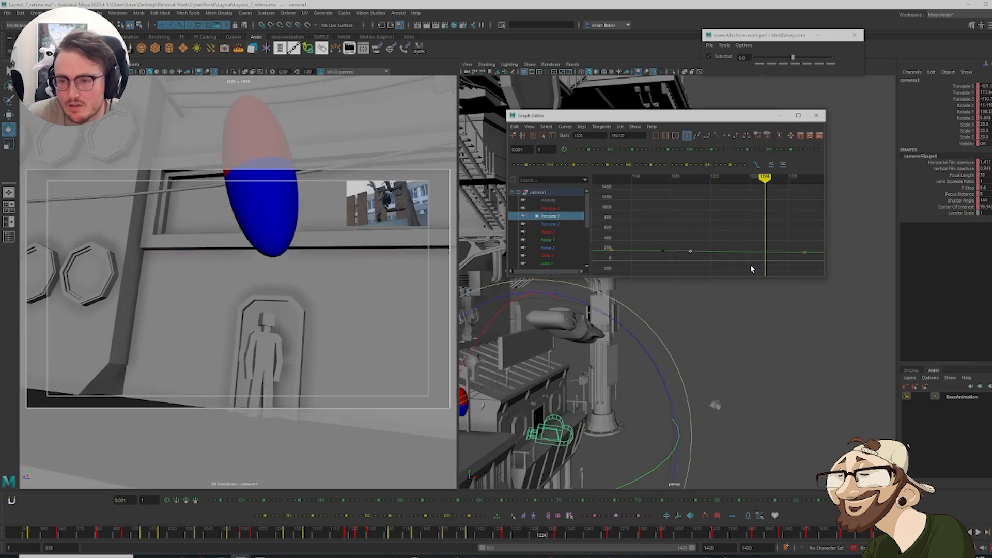
key(f)
drag(644, 213, 774, 272)
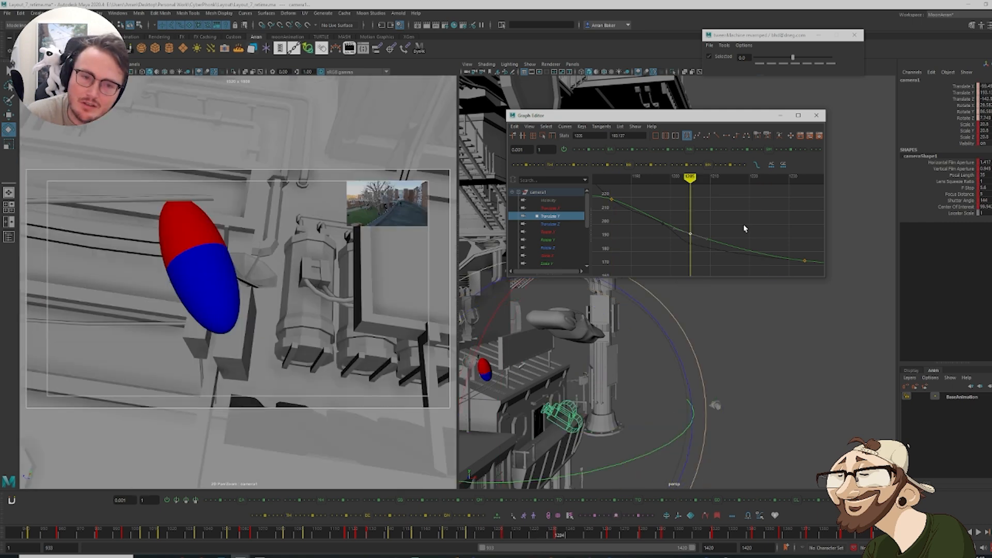
shift+middle_drag(703, 211, 708, 235)
Raise the camera's Rotate X keys at frame 1205 to about 35 and at frame 1234 to about 20
click(563, 232)
drag(509, 525, 554, 551)
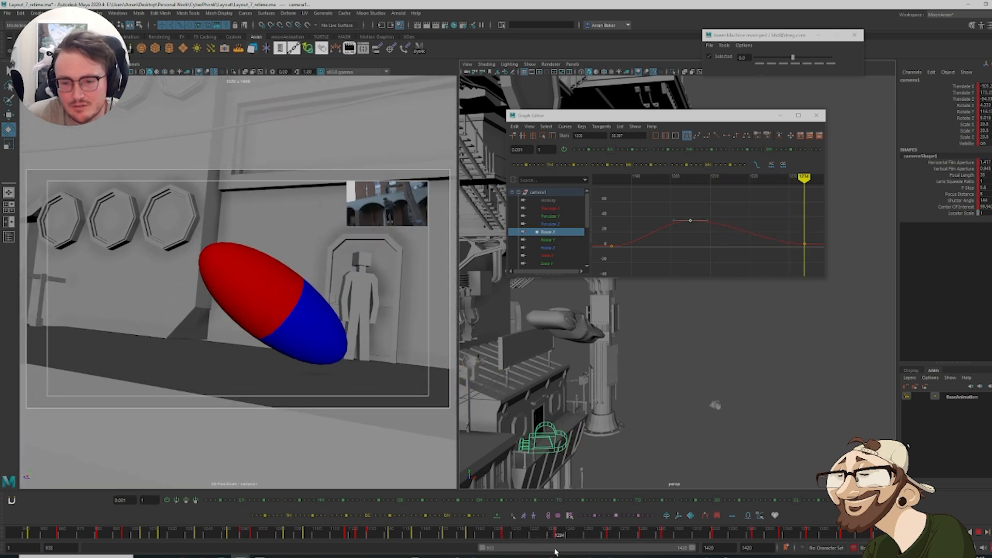
key(e)
alt+middle_drag(743, 231, 653, 221)
drag(686, 253, 707, 237)
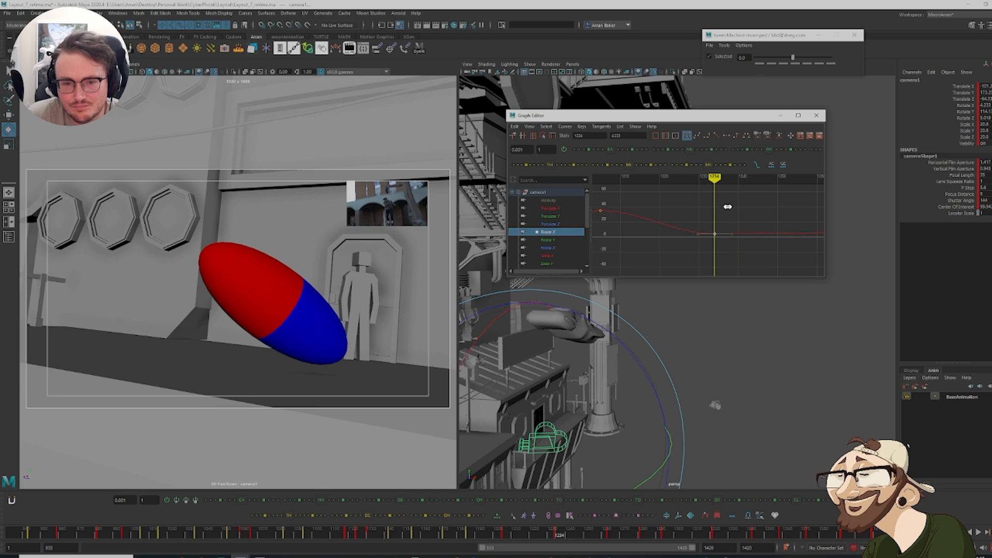
middle_drag(728, 227, 729, 214)
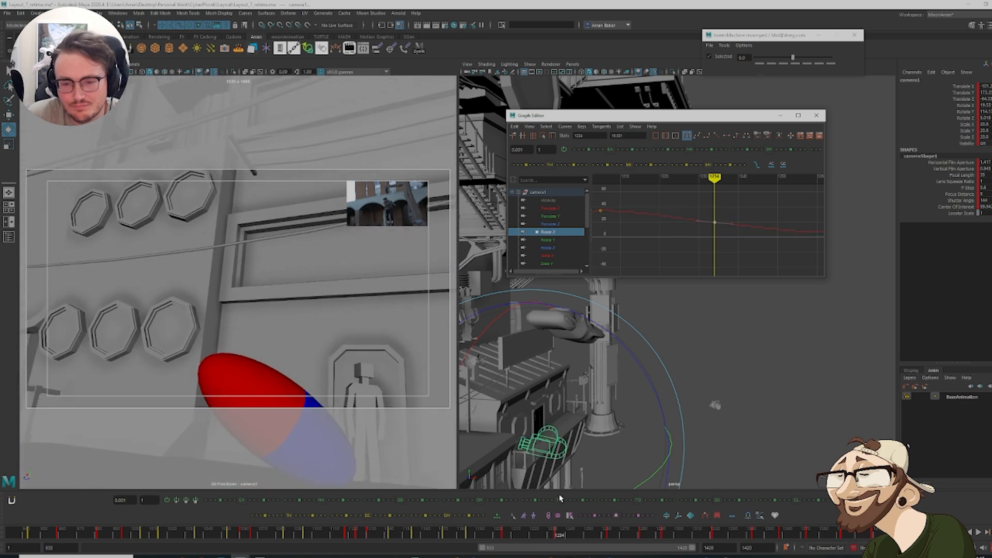
click(523, 538)
drag(523, 537, 564, 543)
Raise the camera's Translate Y key at frame 1263 to about 173, level with the key at frame 1234
click(551, 216)
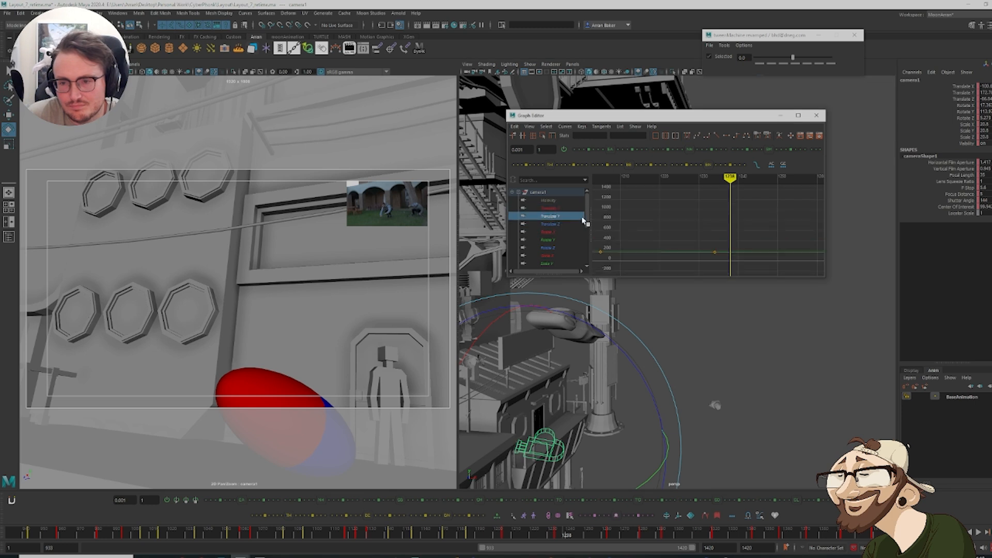
key(f)
mouse_move(727, 223)
alt+middle_down()
mouse_move(723, 240)
mouse_move(724, 201)
mouse_move(715, 256)
mouse_move(733, 213)
alt+middle_up()
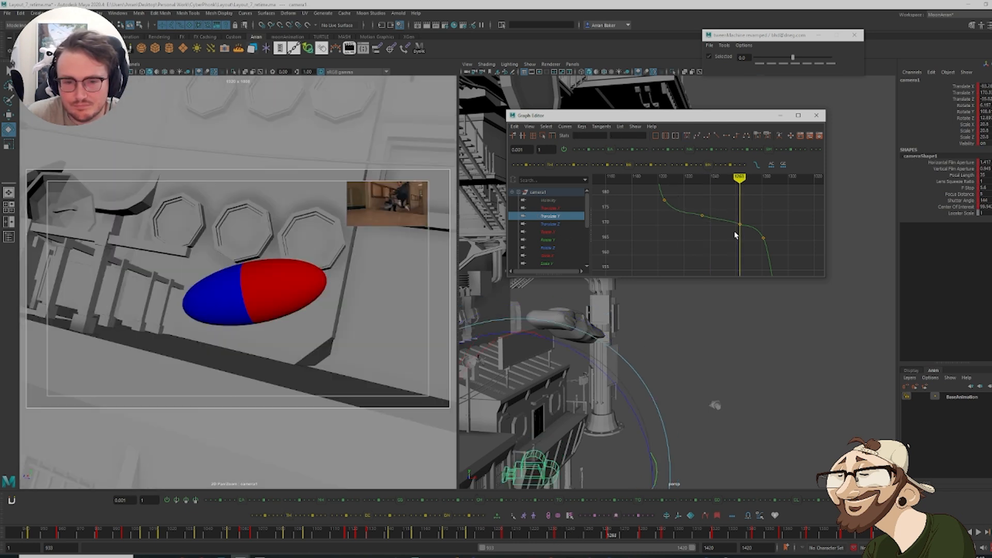
shift+middle_drag(750, 217, 757, 205)
click(756, 212)
Step through the camera's keys between frames 1281 and 1205, and back frame by frame from 1234, to check the framing of the falling sphere
key(period)
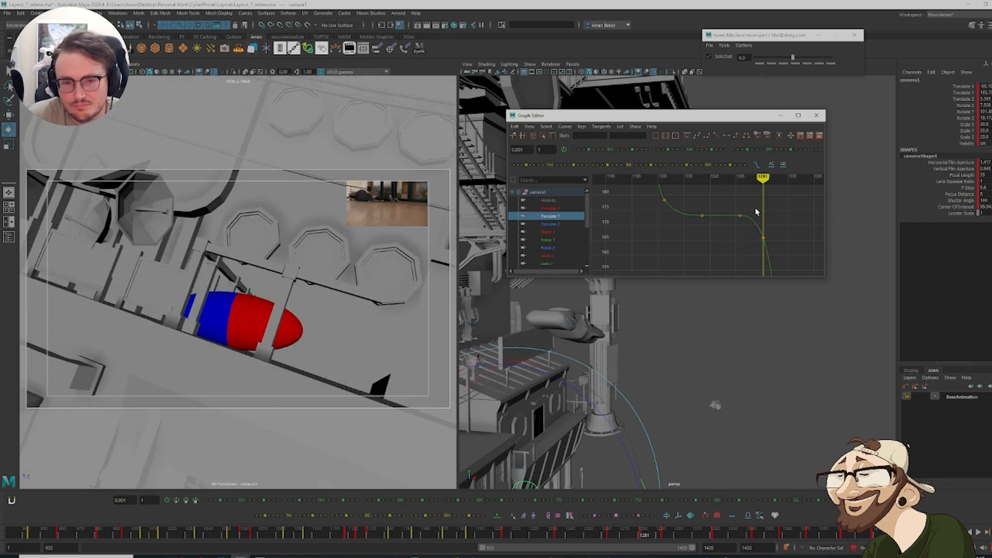
key(comma)
key(comma)
key(comma)
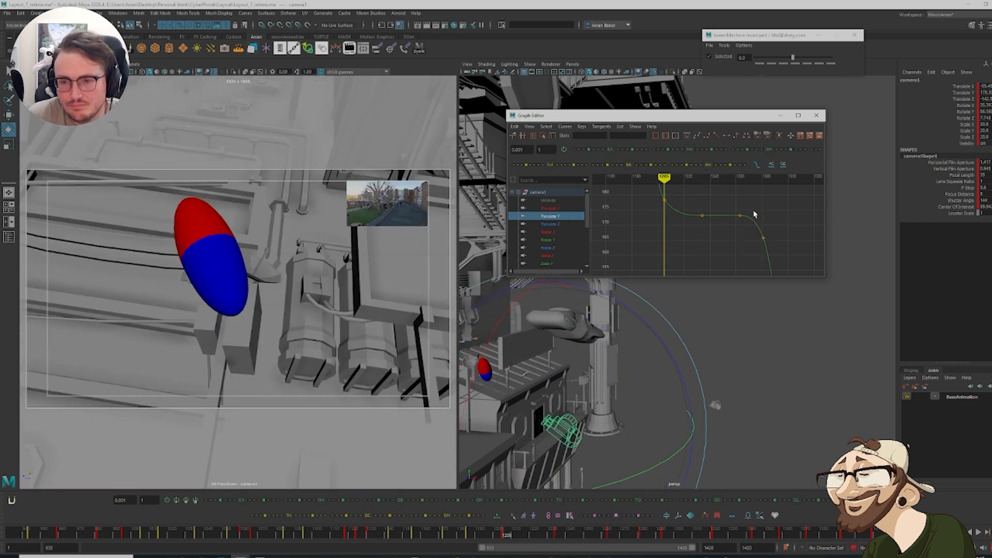
key(period)
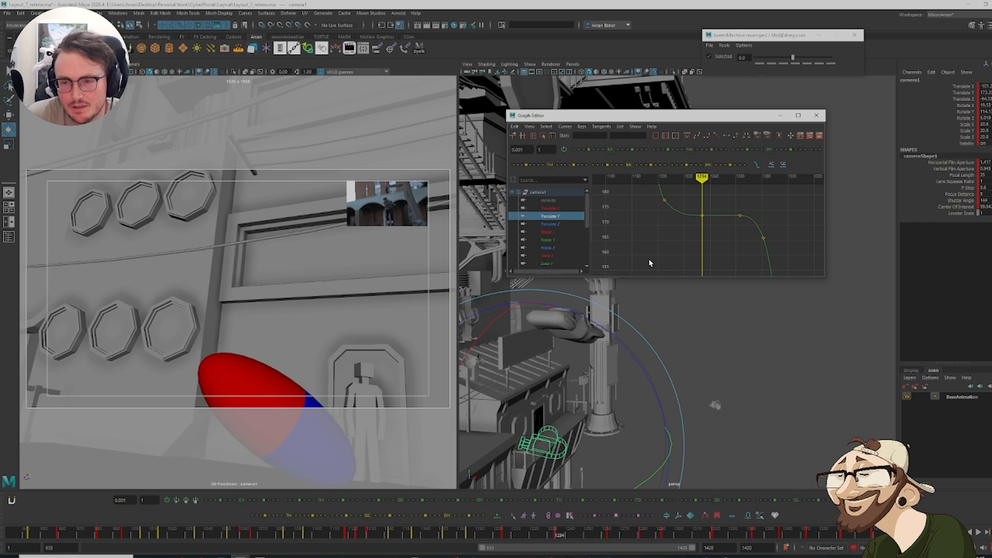
key(alt+comma)
key(alt+comma)
key(alt+comma)
key(alt+comma)
key(alt+comma)
key(alt+comma)
key(alt+comma)
key(alt+comma)
key(alt+comma)
key(alt+comma)
key(alt+comma)
key(alt+comma)
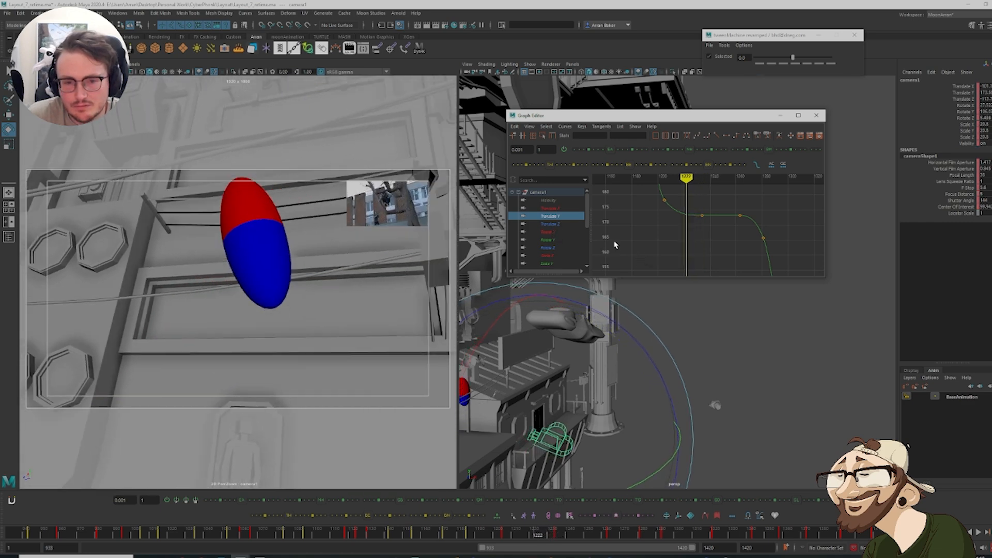
key(alt+comma)
key(alt+comma)
key(alt+comma)
Lower the camera's Translate Z keys at frame 1205 to about -167 and at frame 1234 to about -106, then scrub the move
click(564, 225)
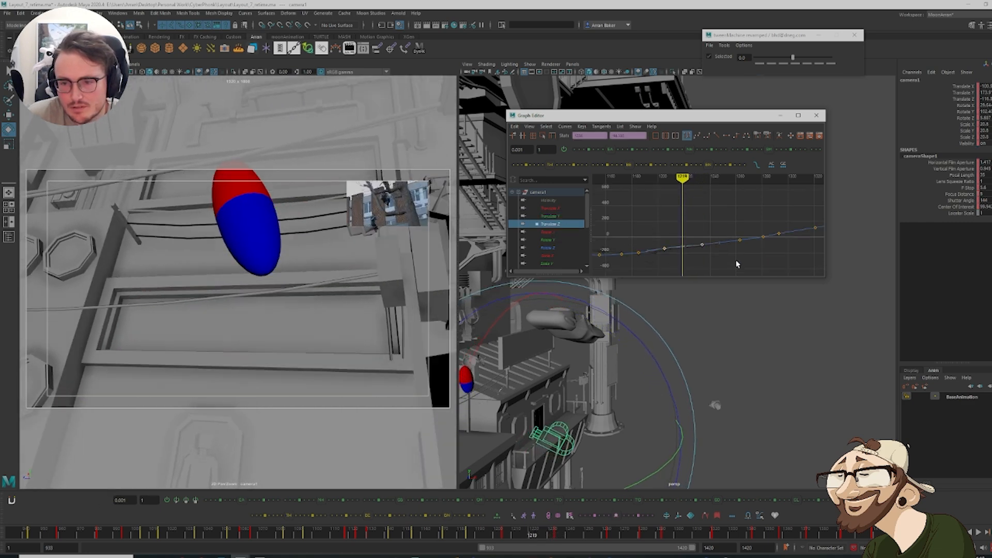
key(f)
key(comma)
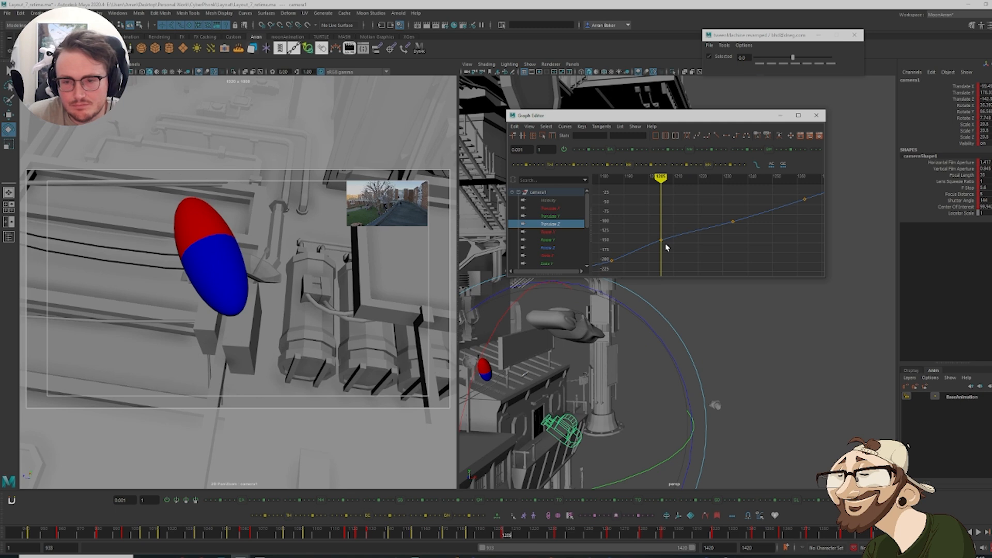
drag(668, 252, 668, 252)
shift+middle_drag(668, 253, 673, 229)
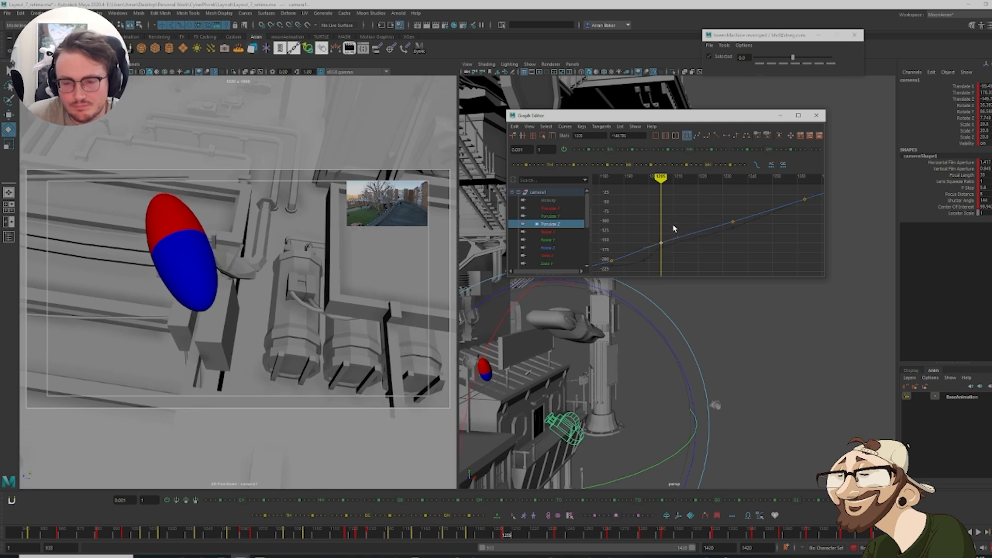
key(period)
shift+middle_drag(739, 240, 736, 244)
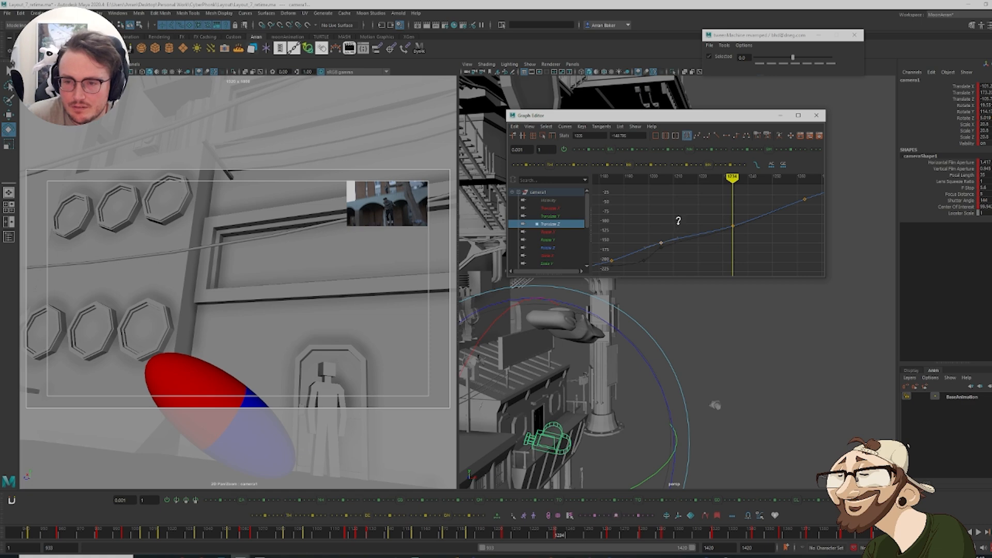
shift+middle_drag(679, 221, 677, 230)
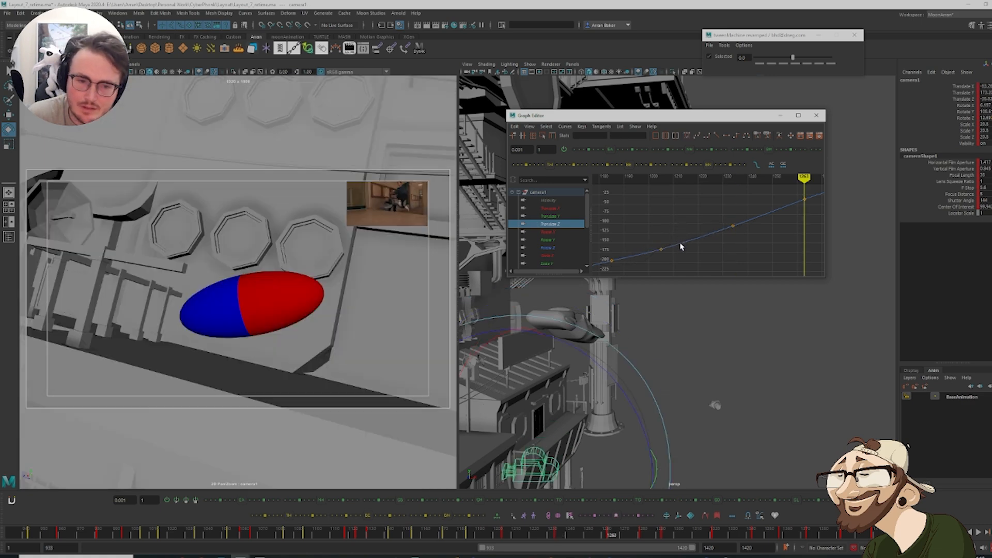
drag(444, 532, 508, 536)
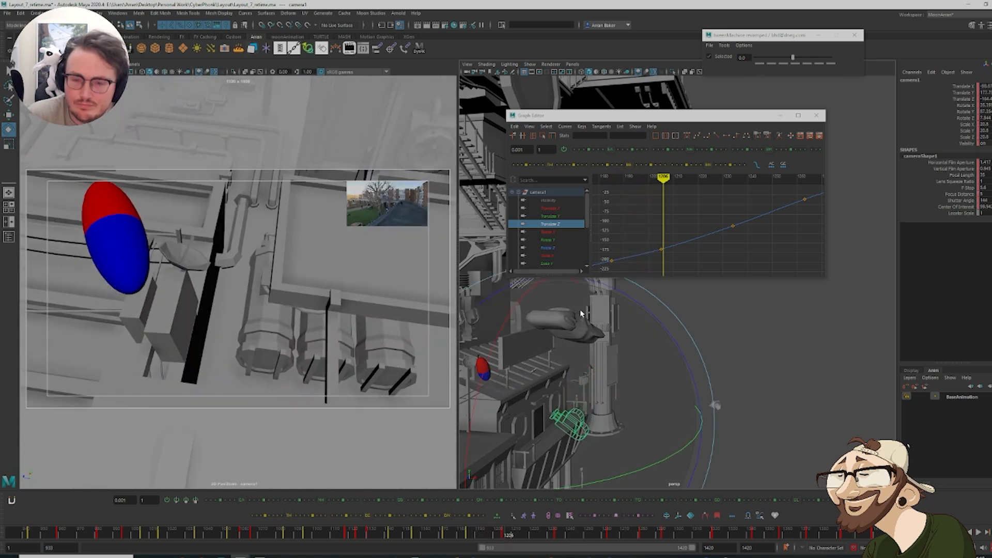
Raise the camera's Rotate Y key at frame 1205 and scrub through the fall
click(552, 240)
middle_drag(679, 248, 681, 230)
mouse_move(483, 537)
mouse_down()
mouse_move(583, 540)
mouse_move(535, 539)
mouse_move(581, 537)
mouse_move(559, 535)
mouse_up()
Raise the camera's Rotate X key at frame 1222 to about 32, lower the one at frame 1248 to about 3.6, and scrub the fall
click(549, 232)
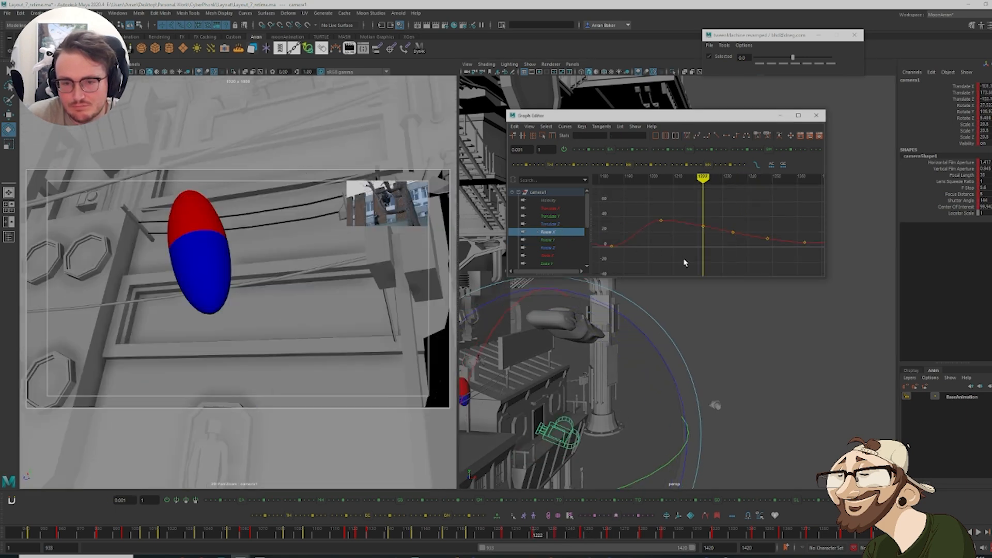
middle_drag(708, 223, 714, 214)
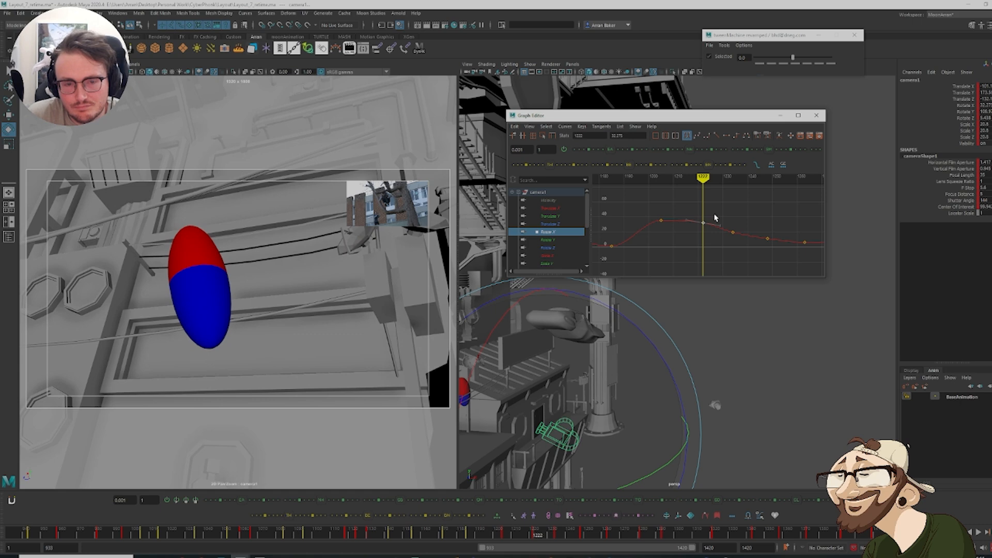
key(.)
key(.)
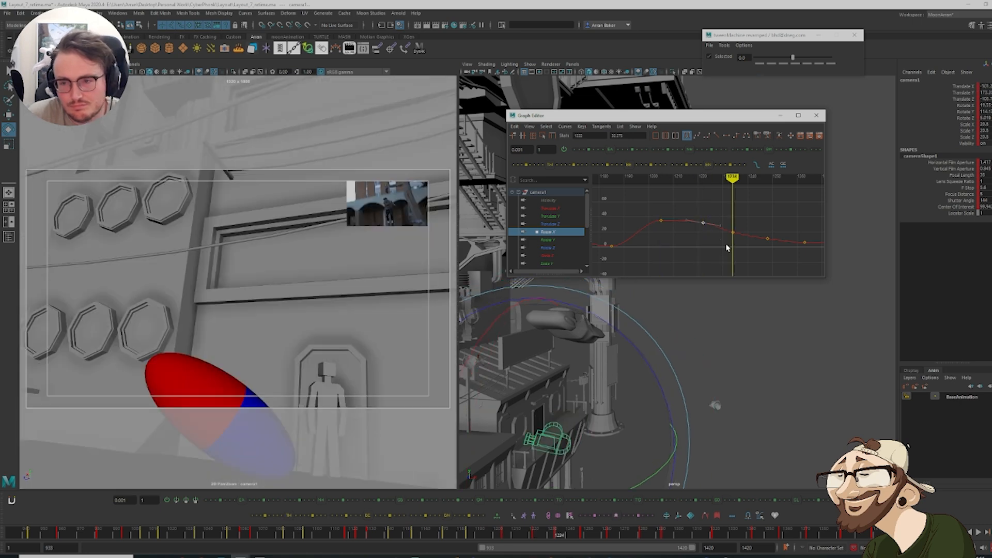
click(726, 247)
key(.)
drag(754, 251, 773, 230)
shift+middle_drag(775, 228, 772, 234)
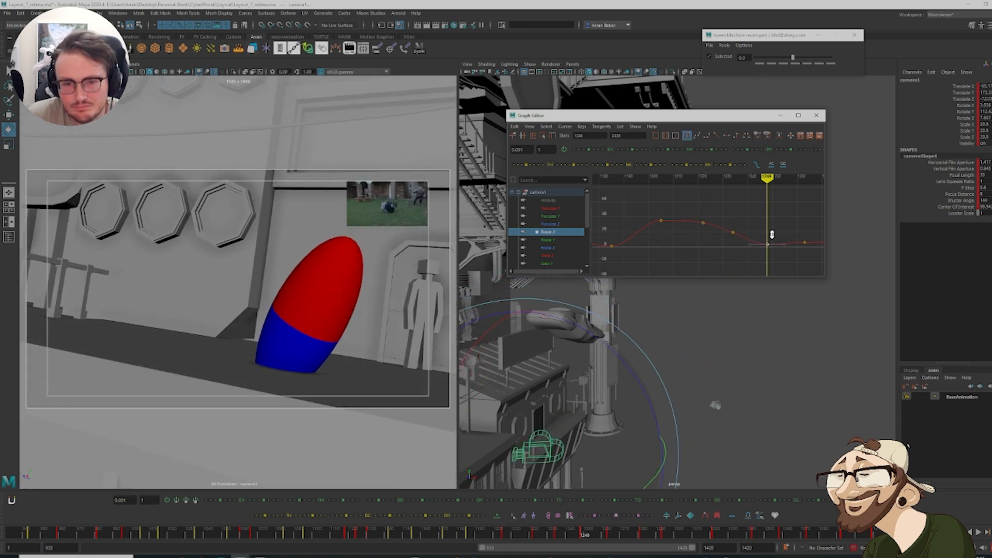
mouse_move(416, 522)
mouse_down()
mouse_move(664, 525)
mouse_move(671, 510)
mouse_up()
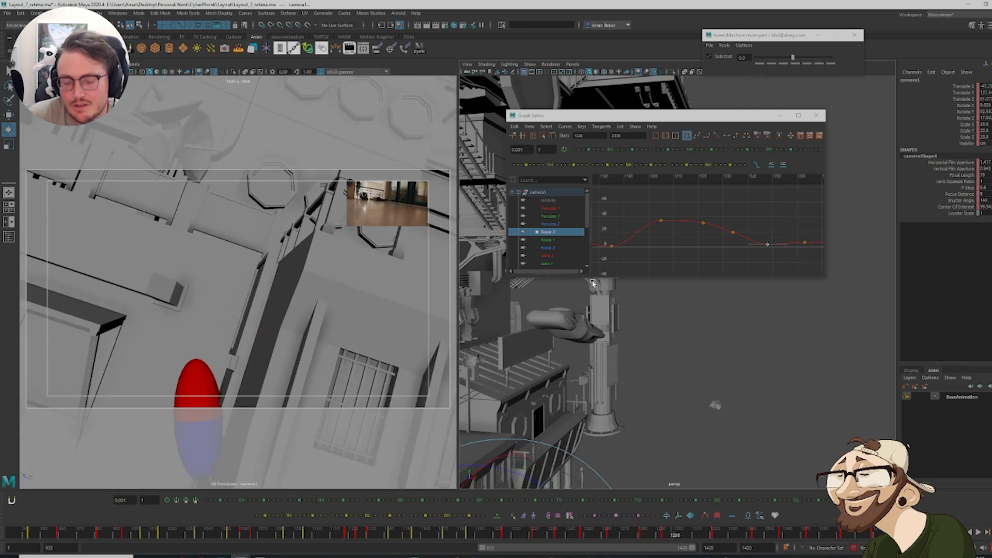
Examine the final stretch of the camera's Translate Y curve, stepping through its keys around frame 1293
click(549, 216)
key(f)
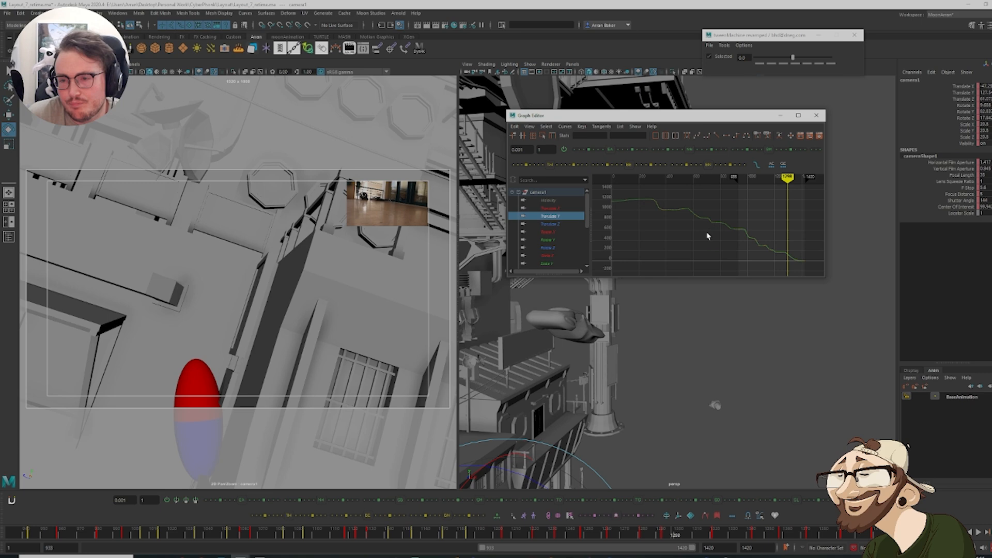
drag(735, 264, 810, 224)
key(f)
click(730, 257)
drag(725, 270, 818, 226)
key(f)
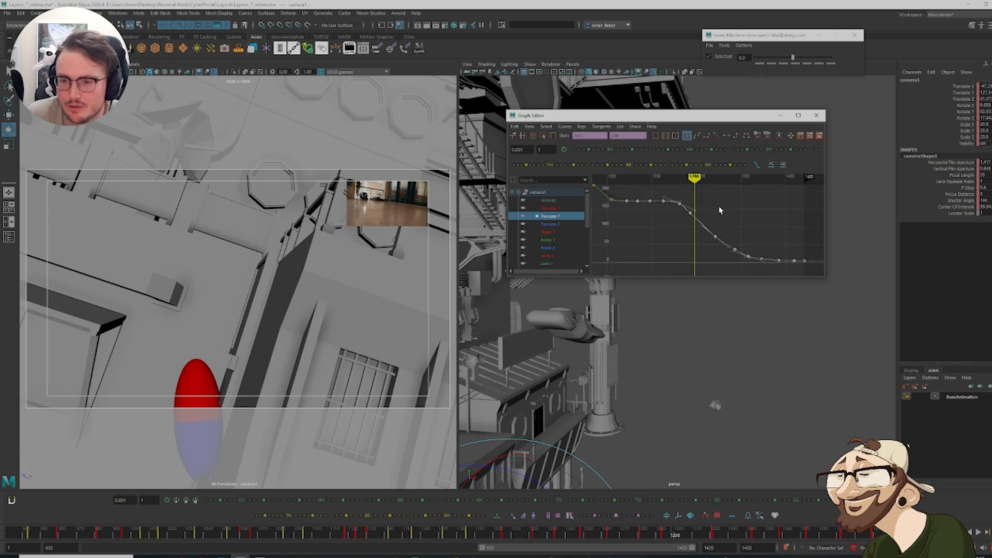
click(719, 212)
key(comma)
key(comma)
key(period)
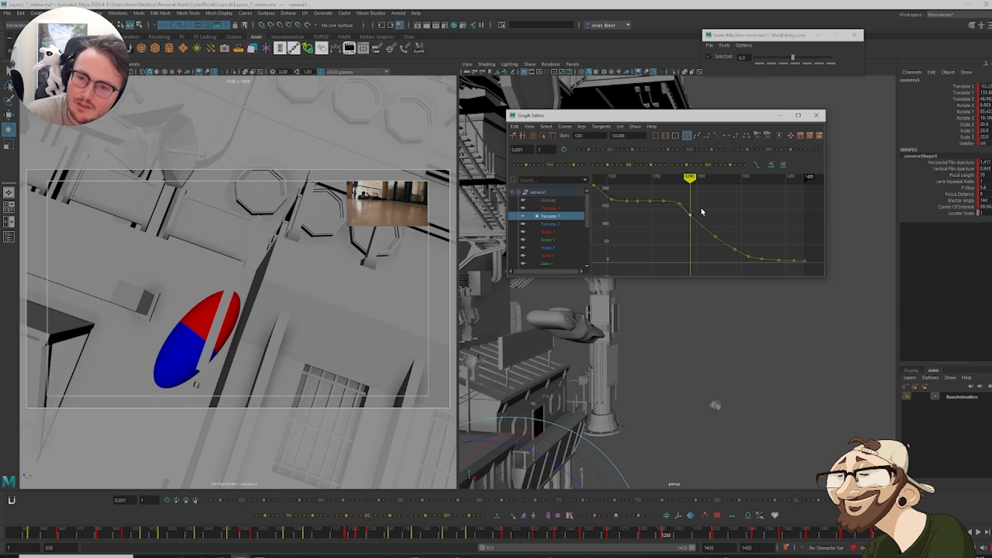
Lower the camera's Translate Y keys from frame 1321 onward, giving about 38 at frame 1321
click(707, 237)
key(period)
drag(736, 262, 793, 275)
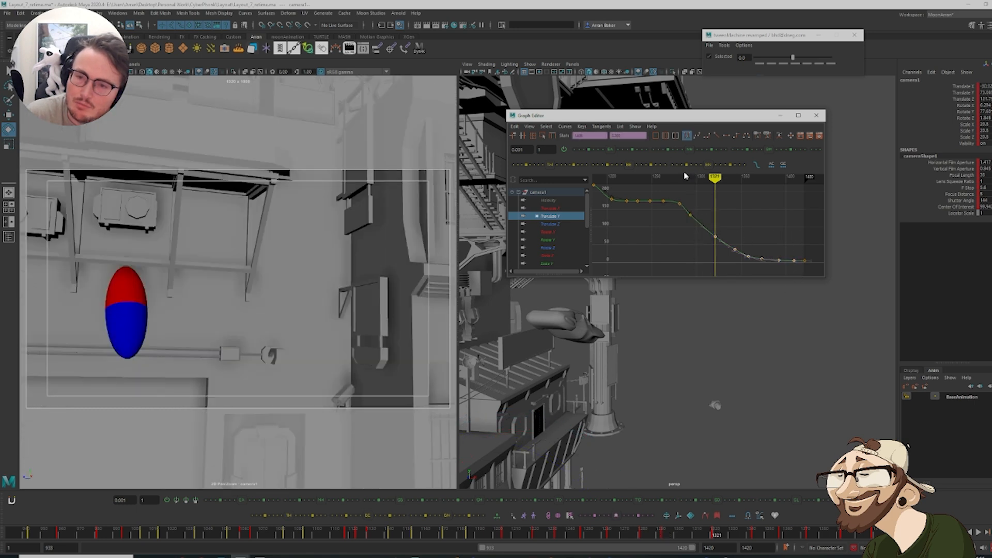
click(651, 166)
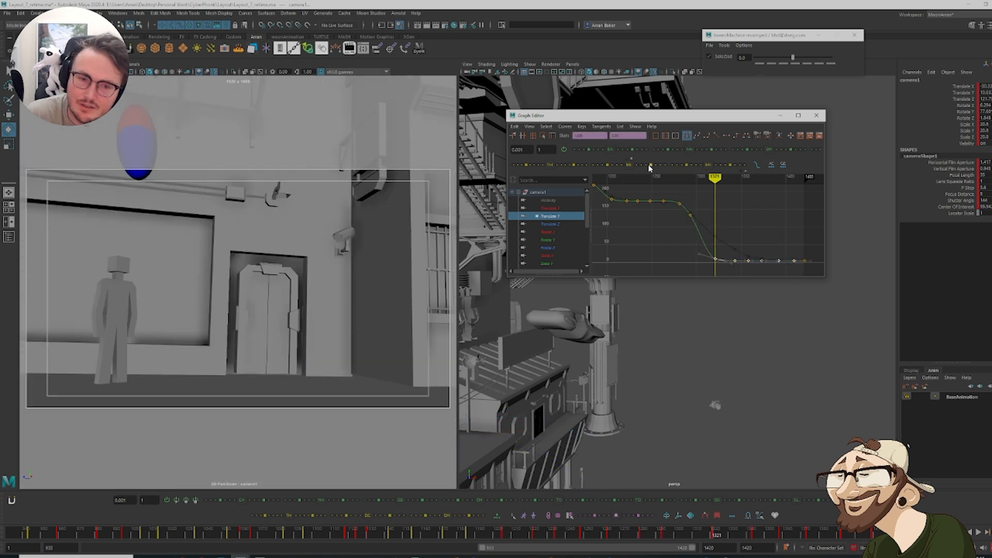
click(645, 166)
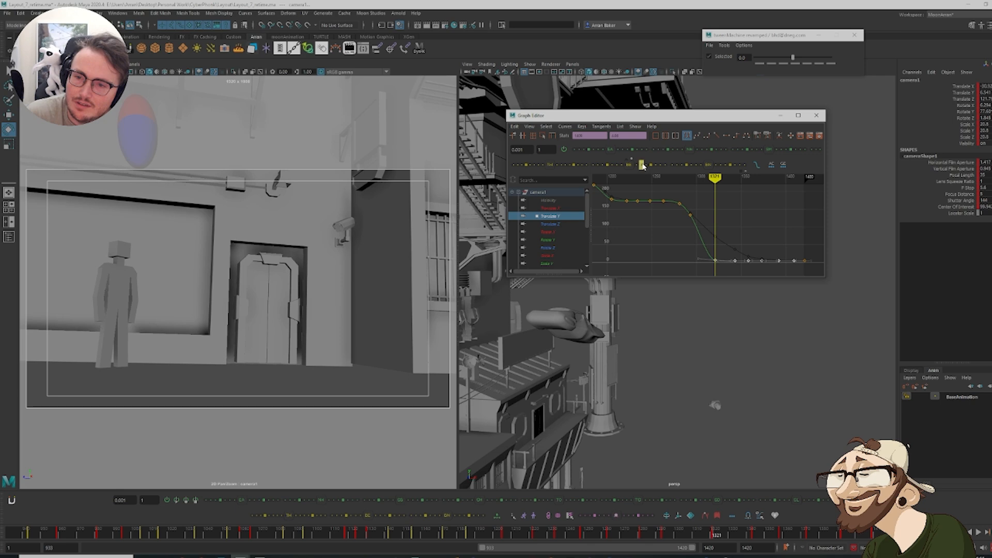
click(642, 166)
click(631, 152)
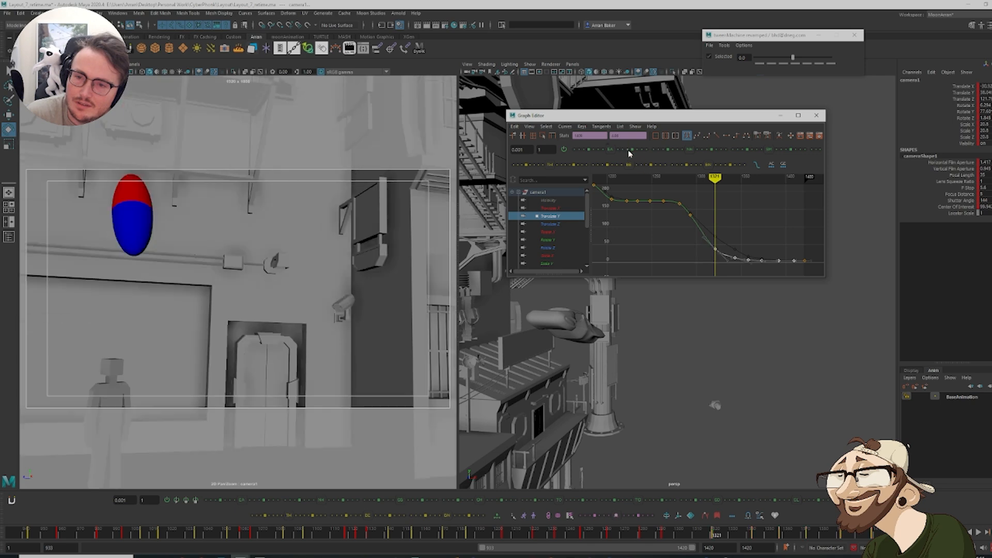
Scrub back through the drop and set a key on the camera at frame 1306
drag(706, 535, 681, 538)
click(682, 237)
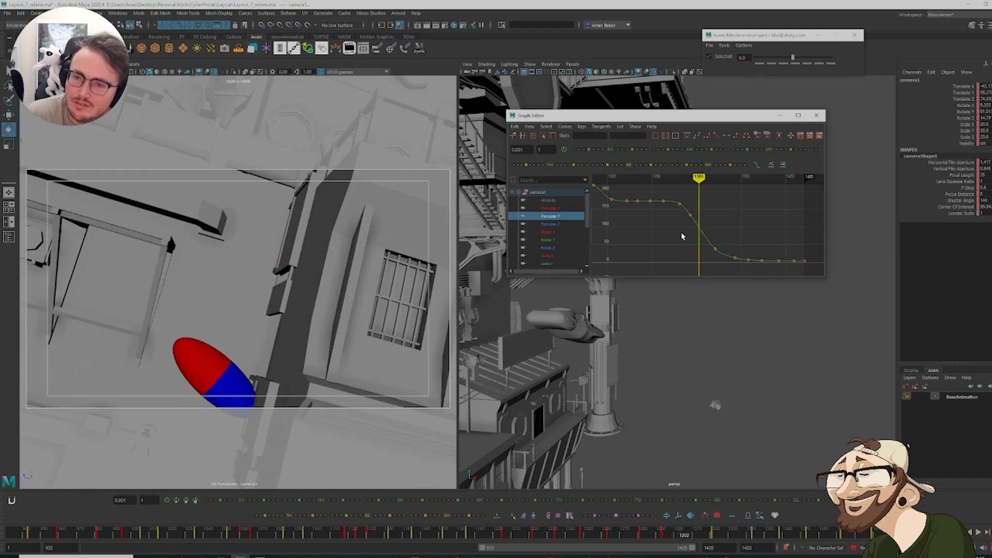
key(alt+period)
key(alt+period)
key(alt+period)
key(s)
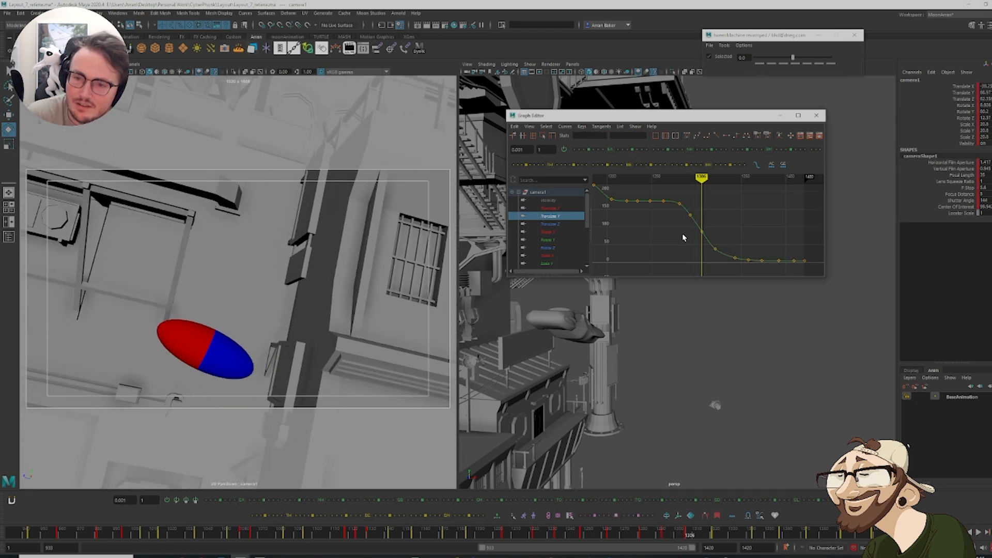
Lower the camera's Translate Y keys to about 44 at frame 1306 and about 13 at frame 1321, and scrub the drop
drag(690, 227, 798, 278)
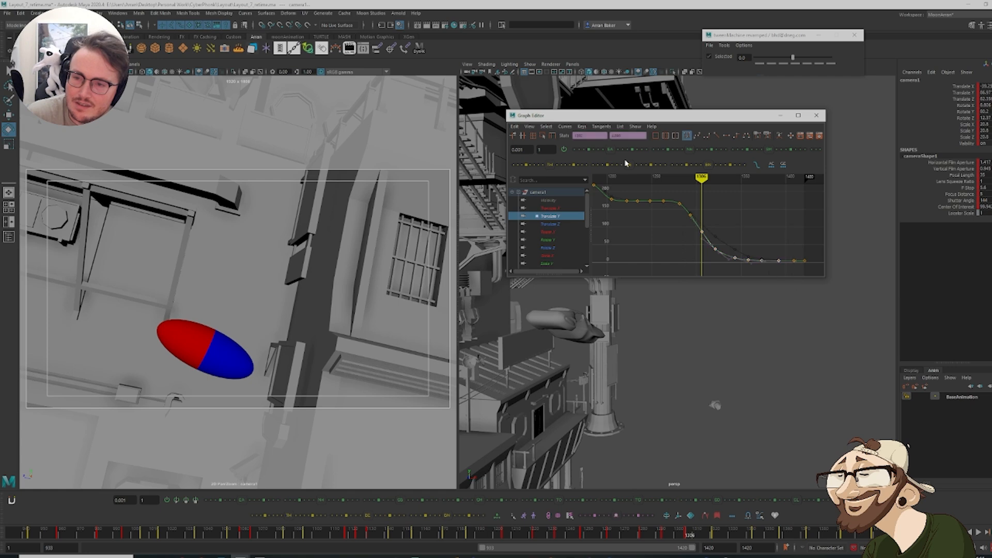
drag(640, 152, 634, 151)
click(733, 223)
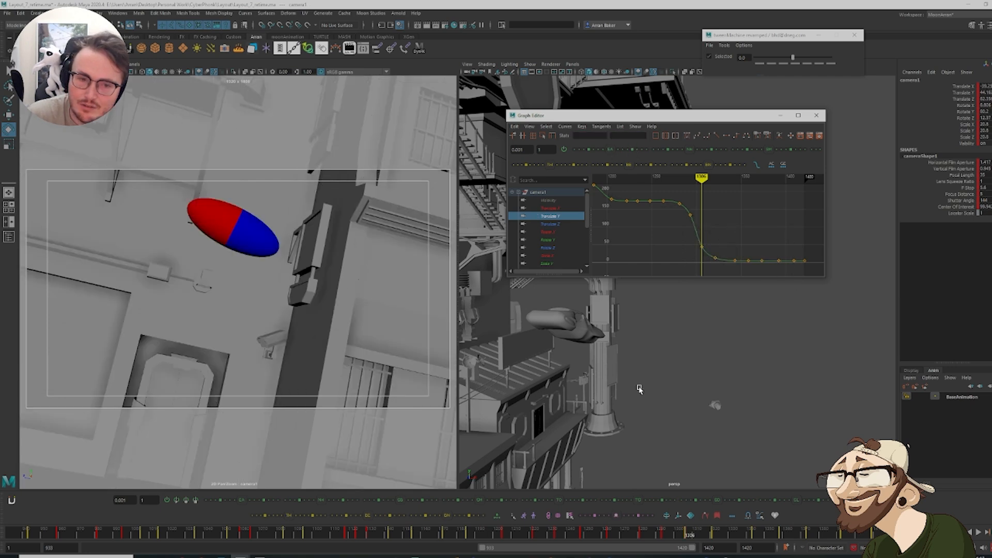
mouse_move(668, 537)
mouse_down()
mouse_move(591, 540)
mouse_move(657, 557)
mouse_move(710, 556)
mouse_up()
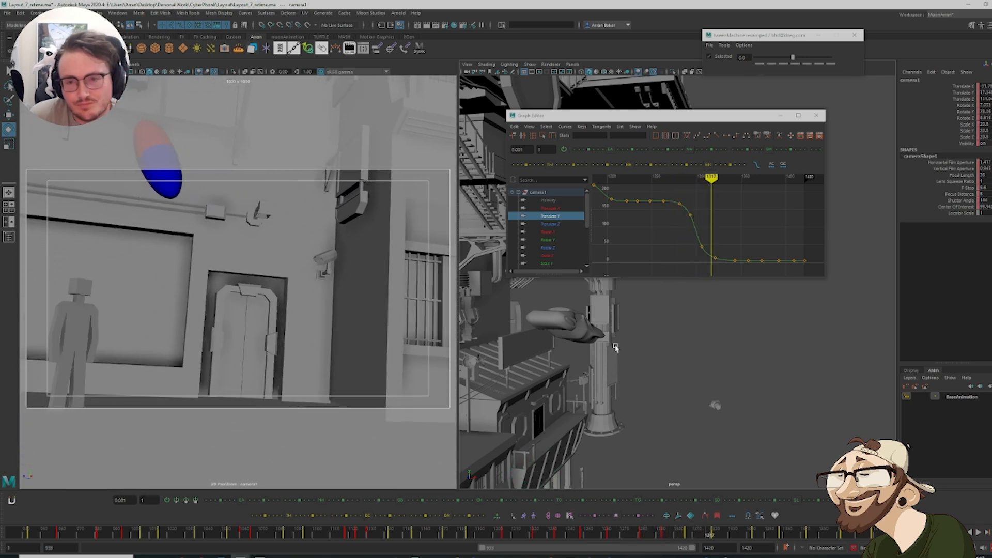
Lower the camera's Translate Z key at frame 1293 to about 39, checking the neighbouring keys of the curve
click(554, 225)
scroll(703, 248, up, 3)
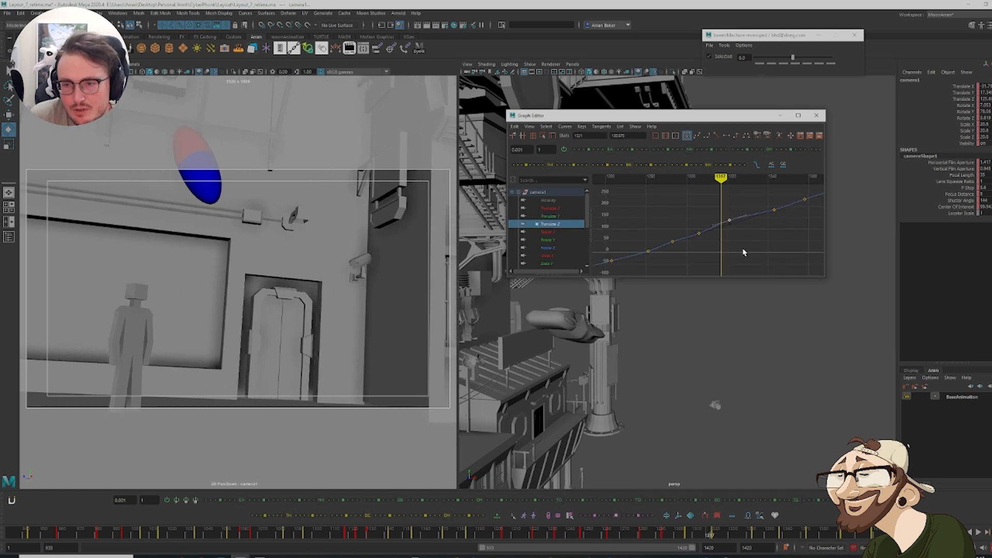
click(727, 252)
key(comma)
key(comma)
key(comma)
key(period)
key(period)
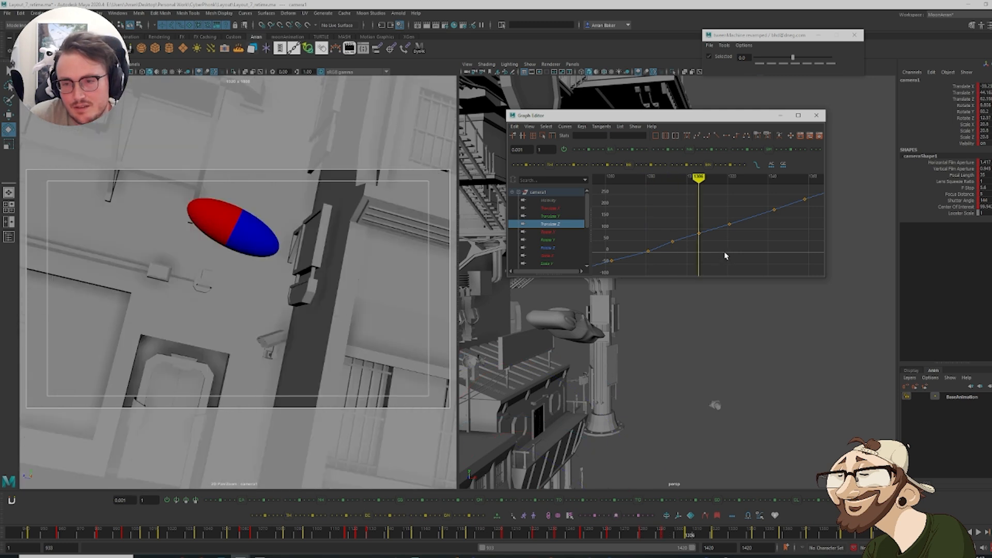
drag(666, 235, 689, 252)
key(f)
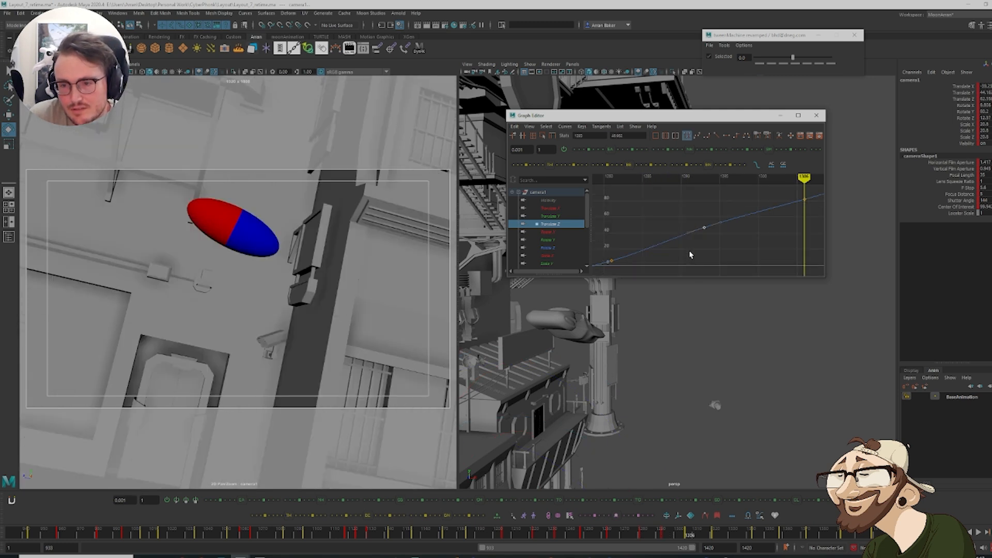
shift+middle_drag(704, 227, 703, 231)
scroll(768, 248, down, 5)
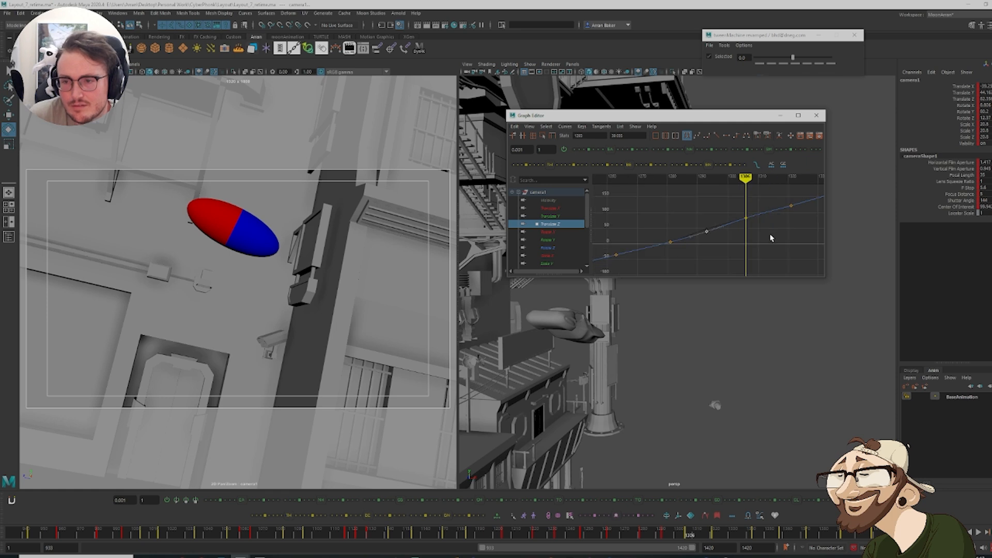
Raise the camera's Translate Z keys from frame 1321 onward, giving about 144 at frame 1321, and check against the preceding key
alt+middle_drag(765, 239, 638, 272)
scroll(666, 242, down, 3)
alt+middle_drag(724, 254, 684, 258)
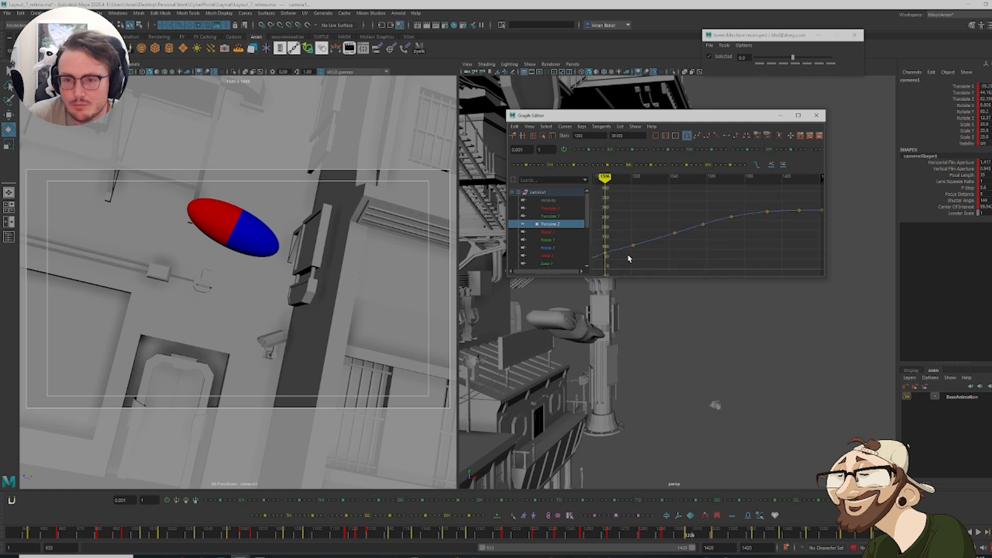
click(625, 257)
key(period)
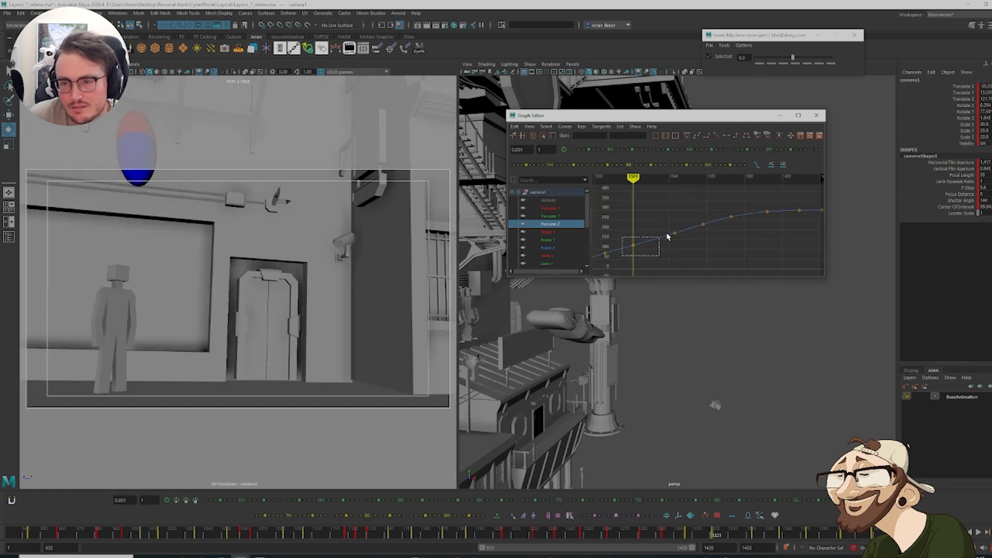
drag(667, 237, 801, 194)
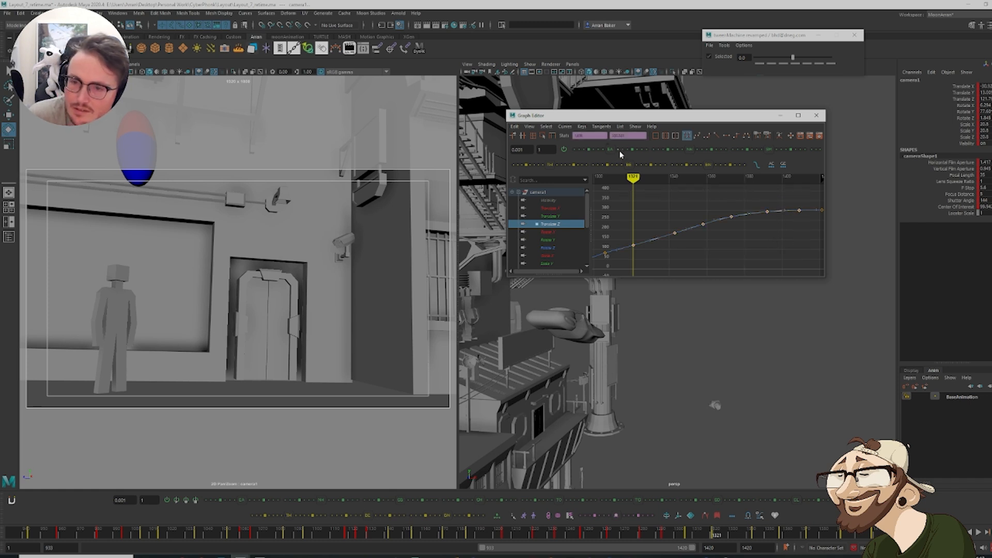
click(623, 152)
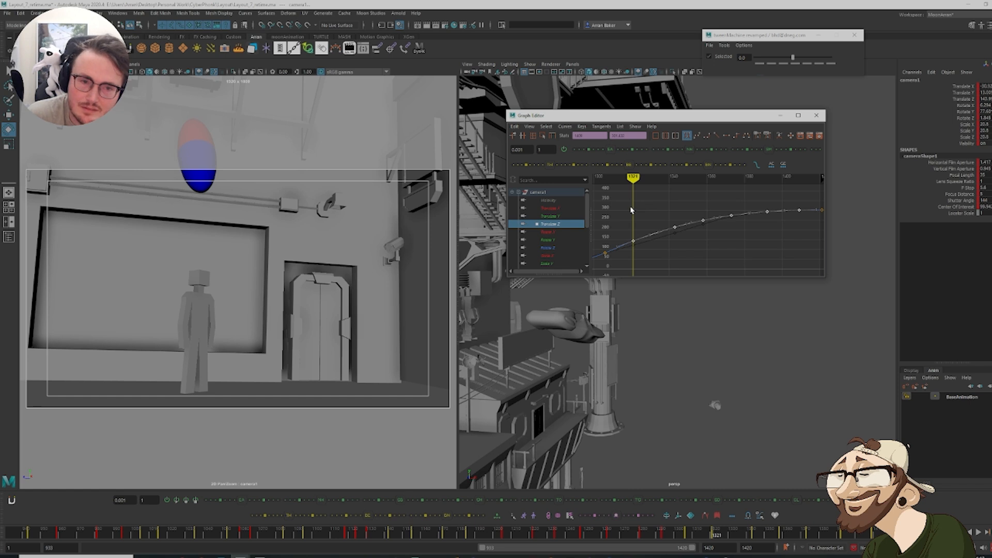
key(comma)
key(period)
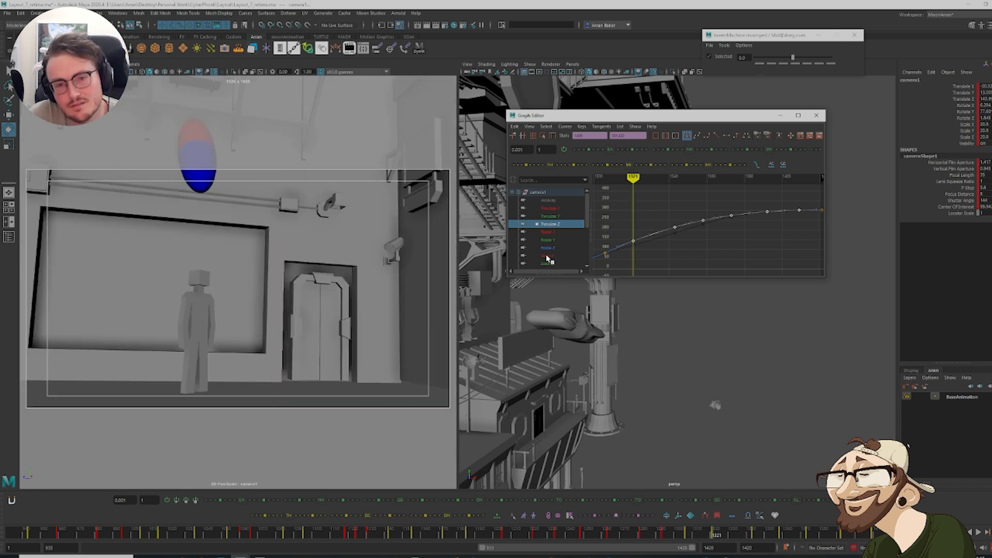
Raise the camera's Rotate Y key at frame 1321 to about 85 and check the preceding key
click(555, 240)
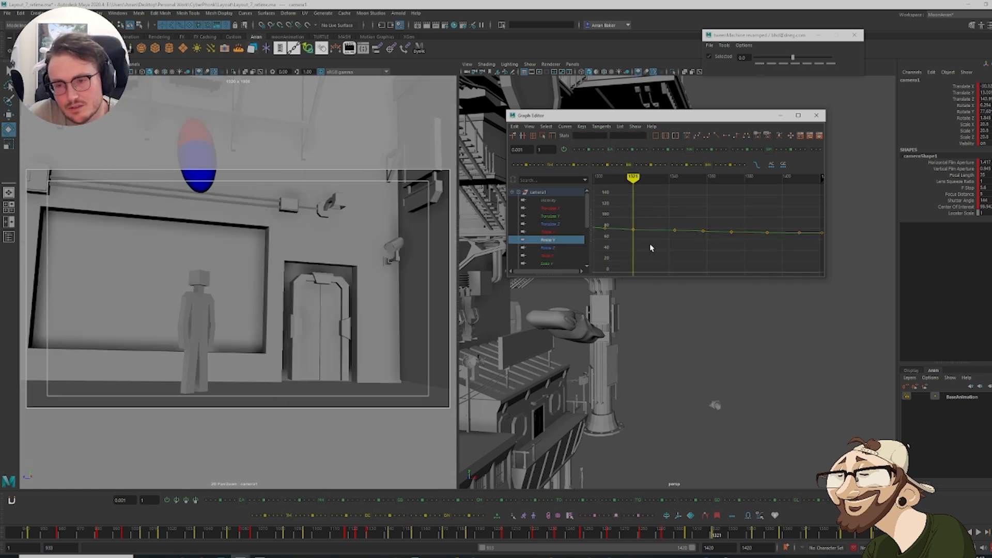
drag(638, 227, 639, 225)
key(f)
shift+middle_drag(704, 228, 743, 99)
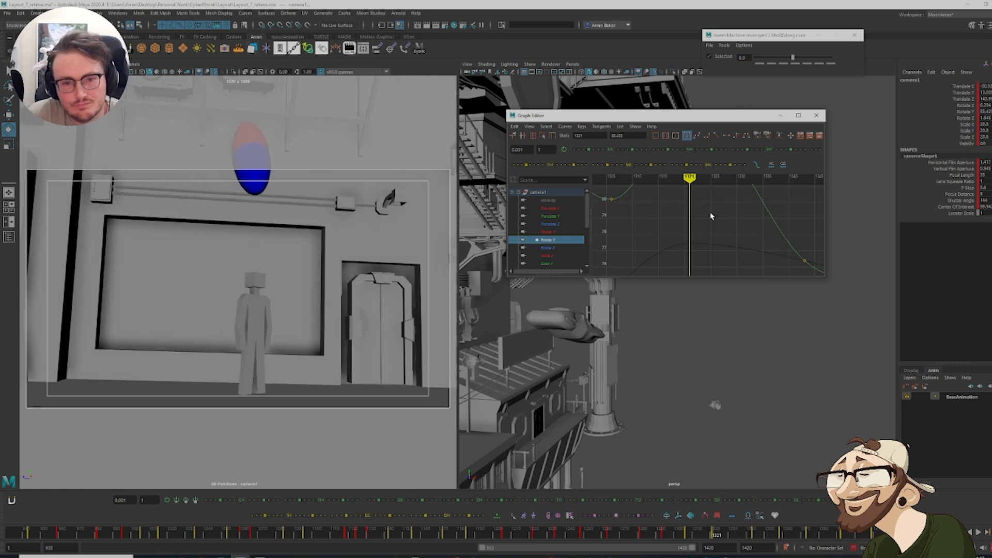
key(f)
key(comma)
scroll(710, 232, down, 2)
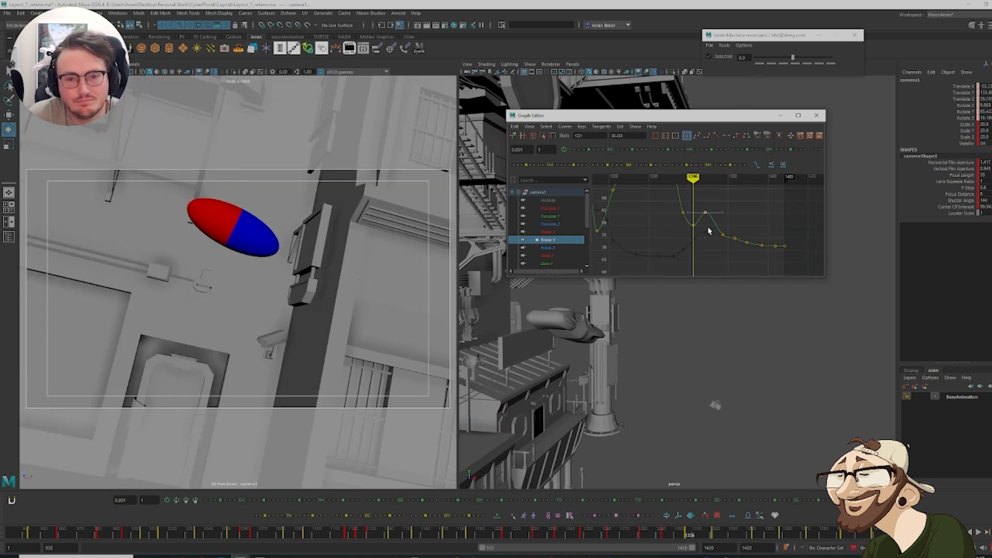
Raise the camera's Rotate Y key at frame 1306 level with its neighbours and step through the surrounding keys
drag(681, 238, 707, 222)
shift+middle_drag(703, 237, 710, 224)
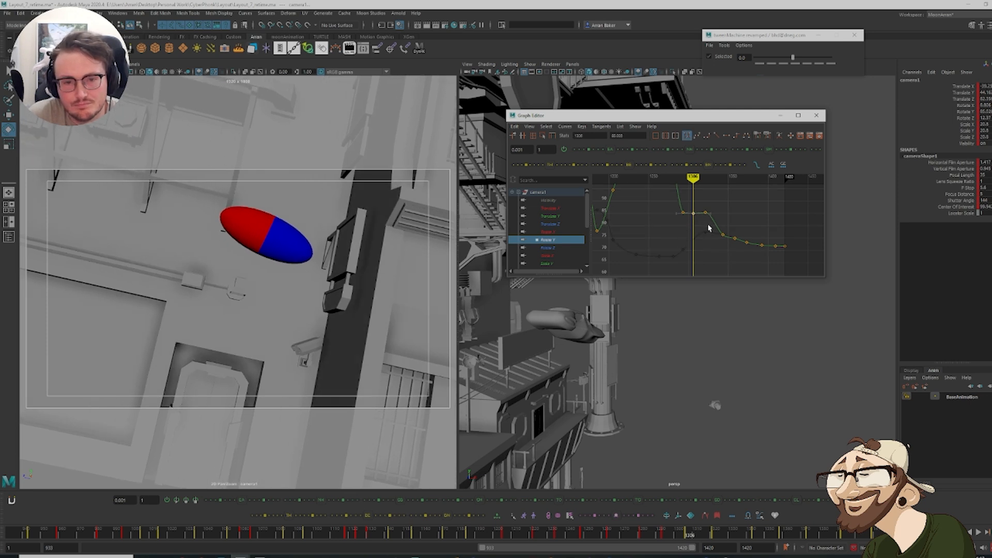
key(comma)
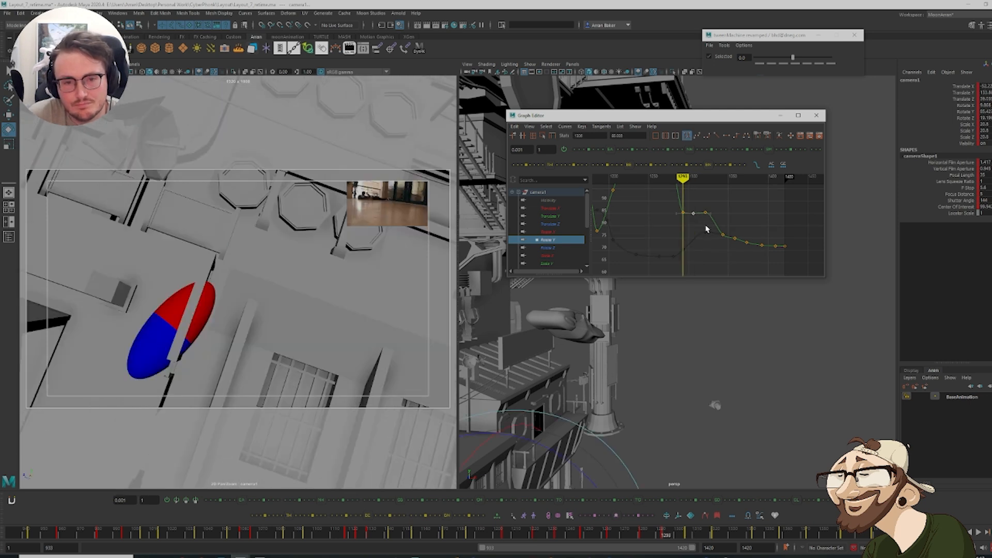
key(period)
key(period)
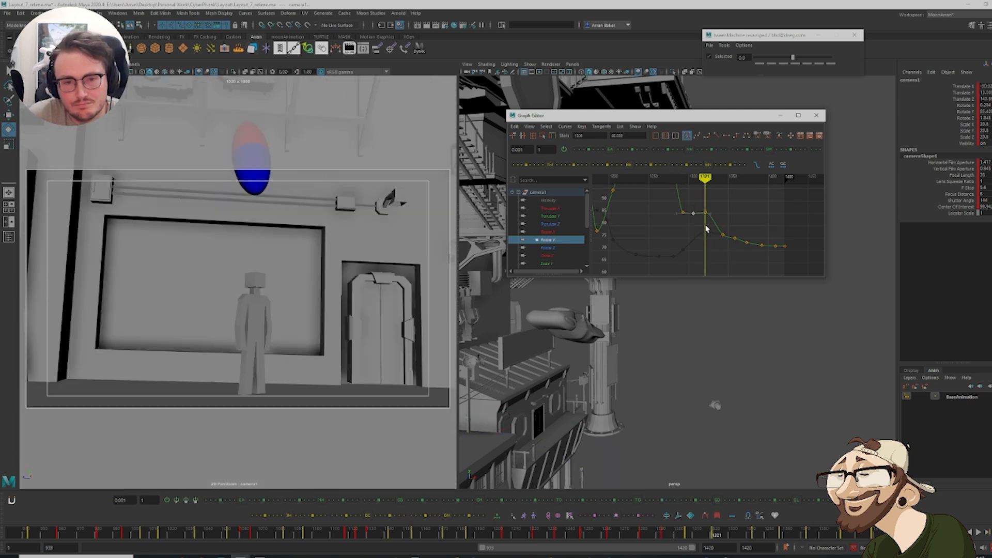
key(period)
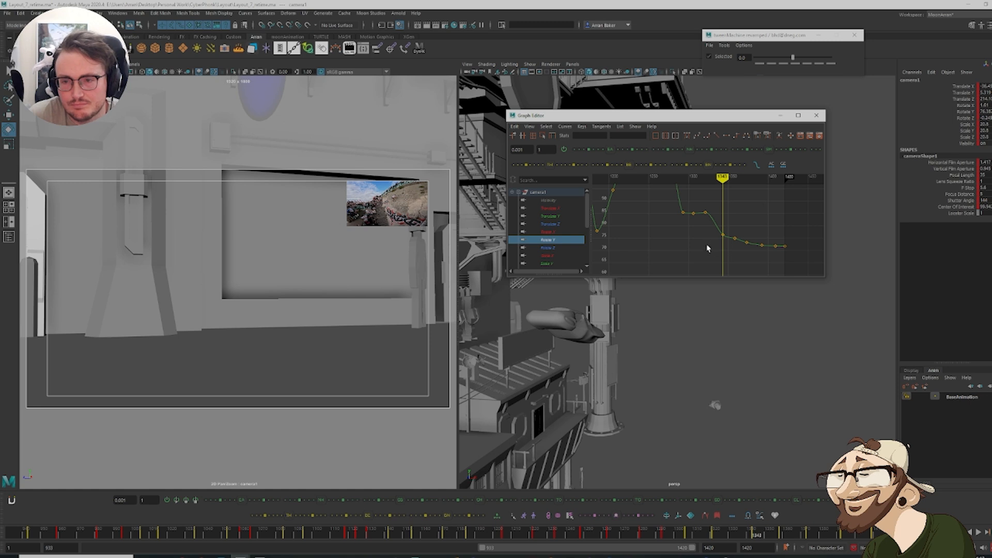
Nudge the camera's Rotate Y key at frame 1343, lower the keys from frame 1358 to about 72, and step back through them
click(724, 234)
mouse_move(730, 219)
shift+middle_down()
mouse_move(733, 210)
mouse_move(730, 220)
shift+middle_up()
key(period)
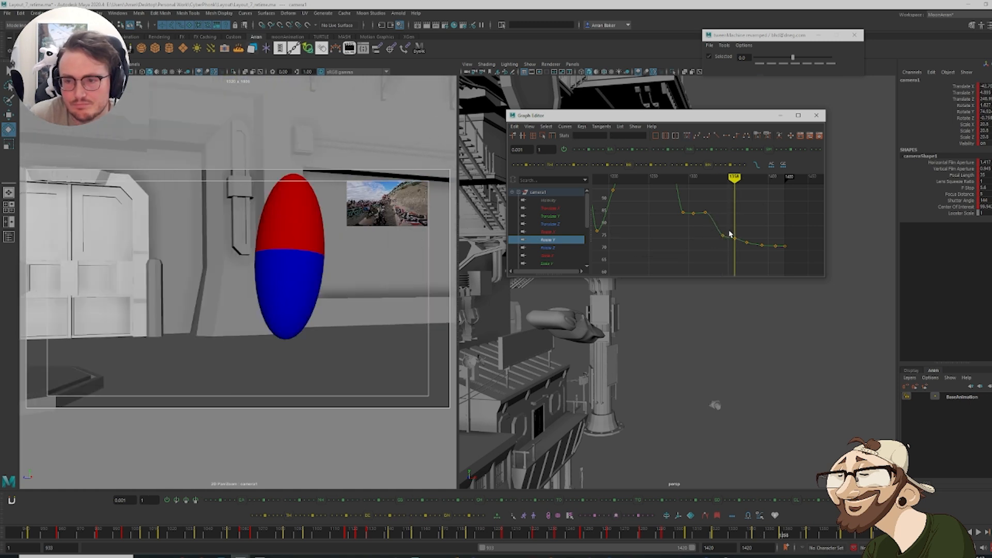
drag(775, 264, 775, 262)
click(633, 150)
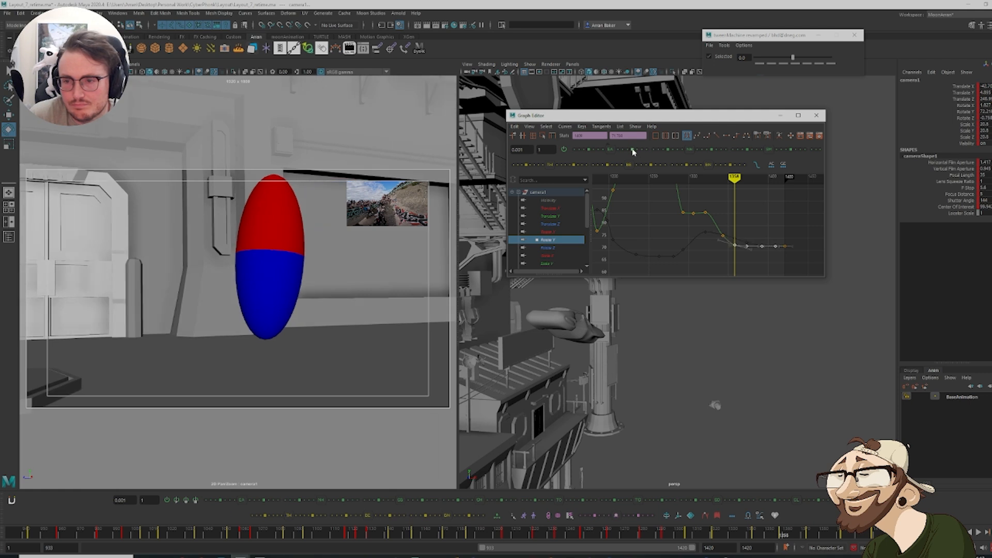
click(732, 215)
key(comma)
key(comma)
key(comma)
key(period)
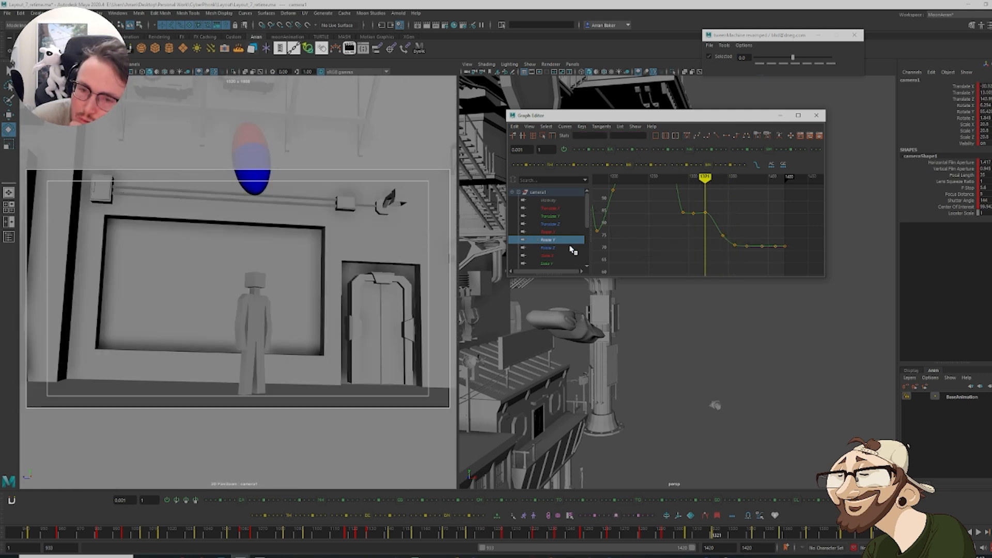
Try to lower the camera's Rotate X key at frame 1321
click(559, 232)
drag(731, 228, 752, 229)
key(f)
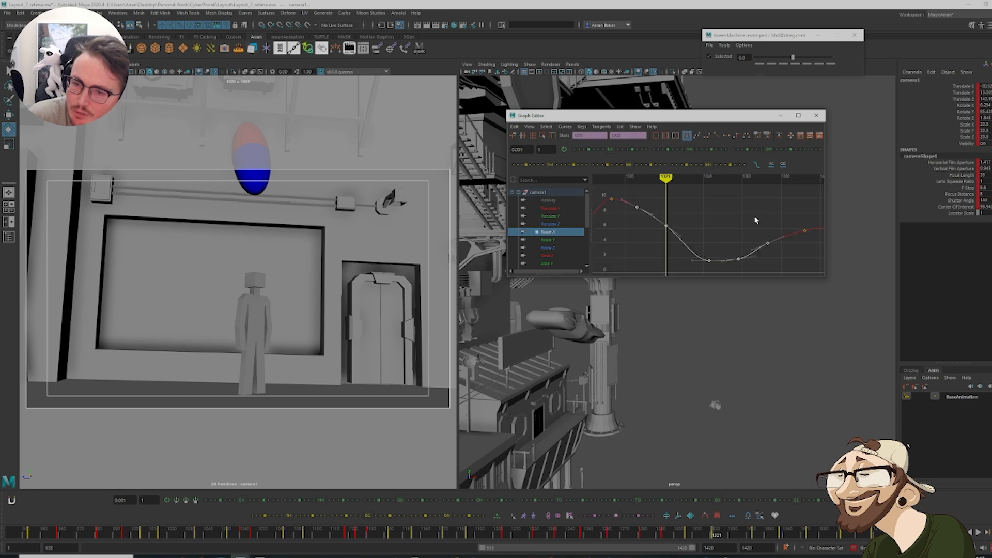
click(754, 218)
drag(678, 241, 647, 219)
shift+middle_drag(685, 203, 692, 217)
Try lowering the camera's Translate X keys at frames 1306 and 1321, and undo the move
click(560, 208)
drag(620, 251, 682, 216)
shift+middle_drag(682, 216, 682, 227)
key(ctrl+z)
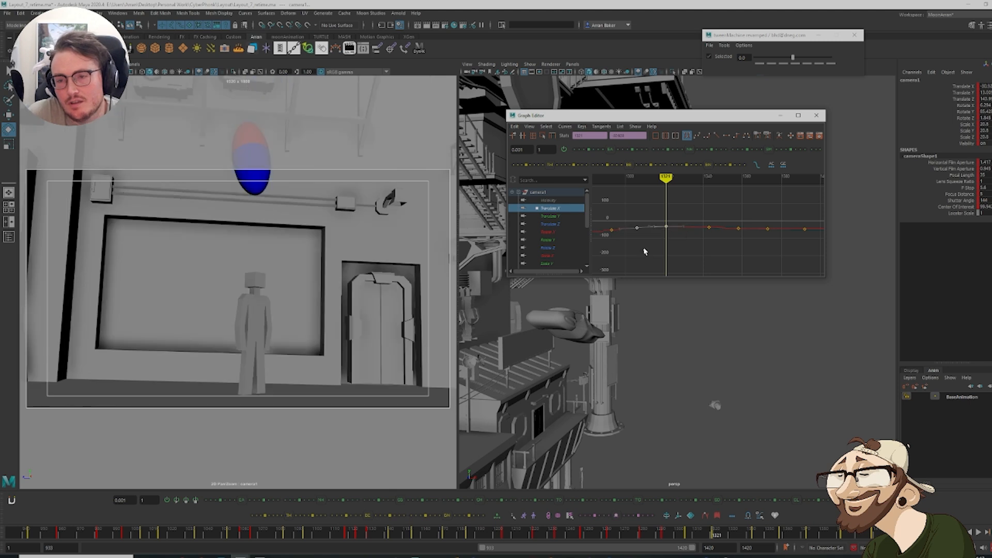
Flatten the camera's Translate X keys from frame 1293 onward toward the level of the final key
key(f)
scroll(744, 237, down, 5)
key(comma)
key(period)
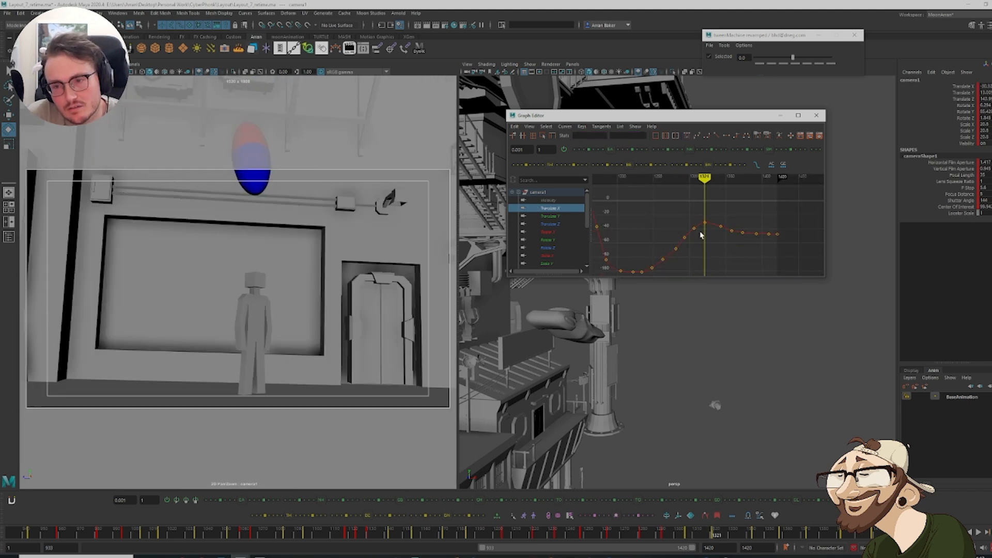
mouse_move(711, 237)
middle_down()
mouse_move(710, 228)
mouse_move(714, 247)
middle_up()
key(comma)
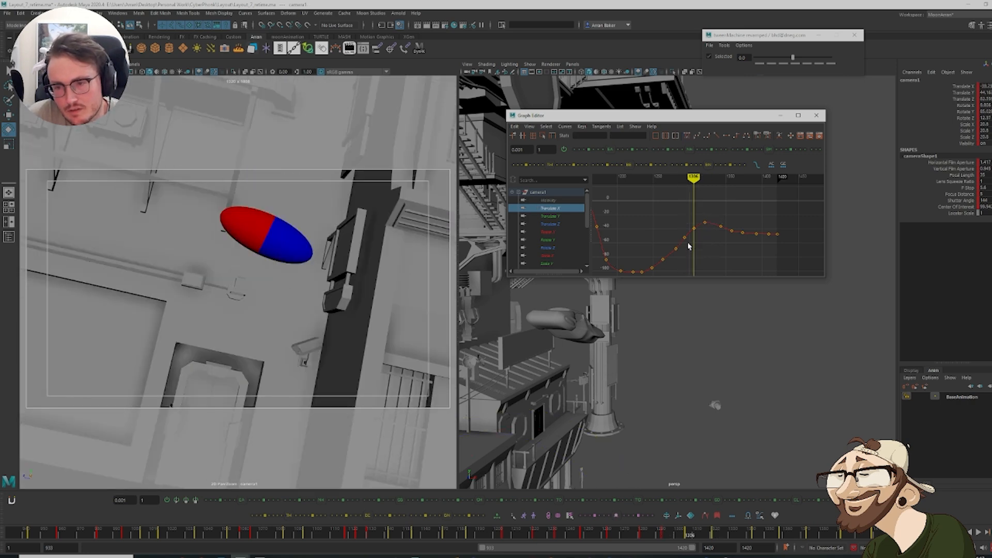
key(comma)
key(period)
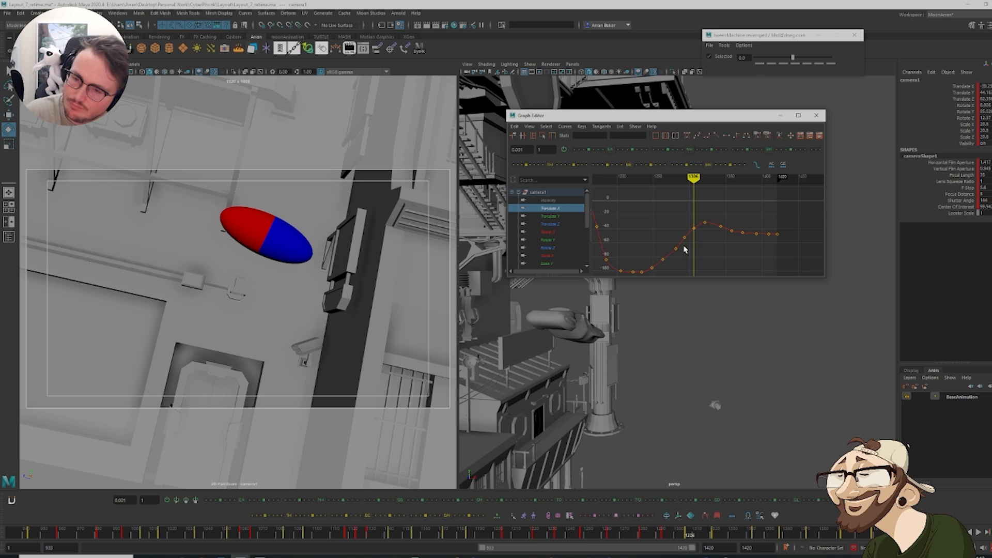
drag(764, 209, 765, 209)
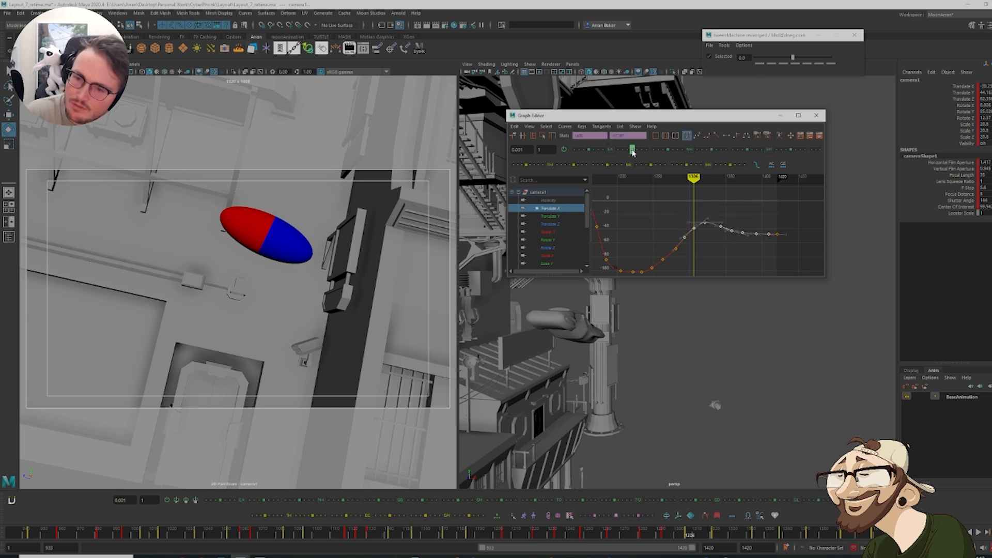
drag(632, 150, 633, 152)
click(655, 191)
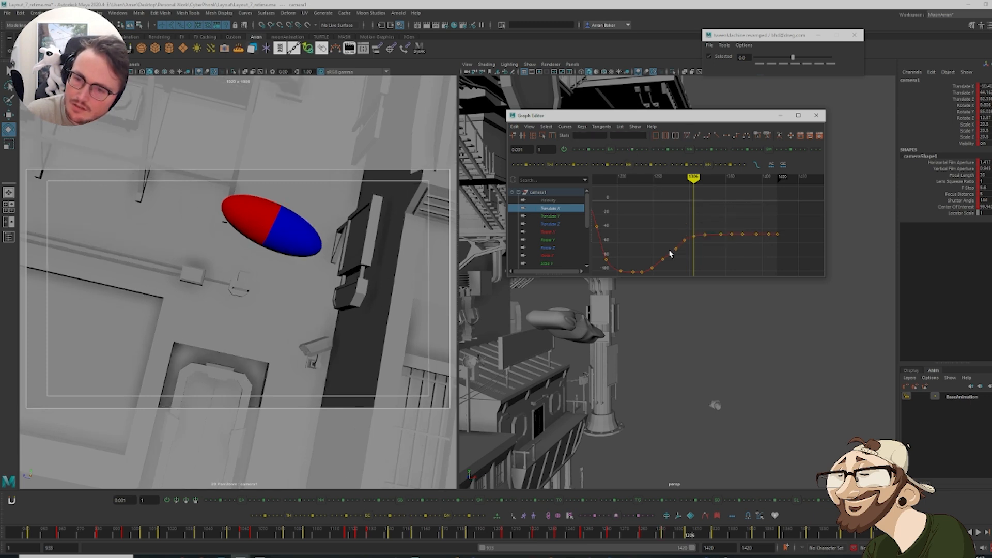
Examine the camera's Translate X keys leading into frame 1306 and scrub through the fall in the camera view
click(684, 239)
key(f)
key(a)
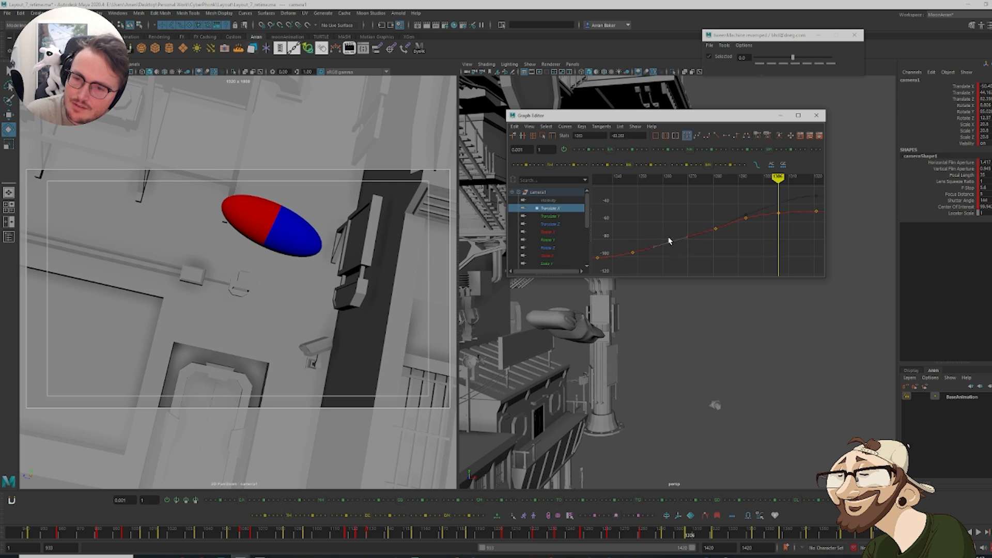
click(677, 231)
key(a)
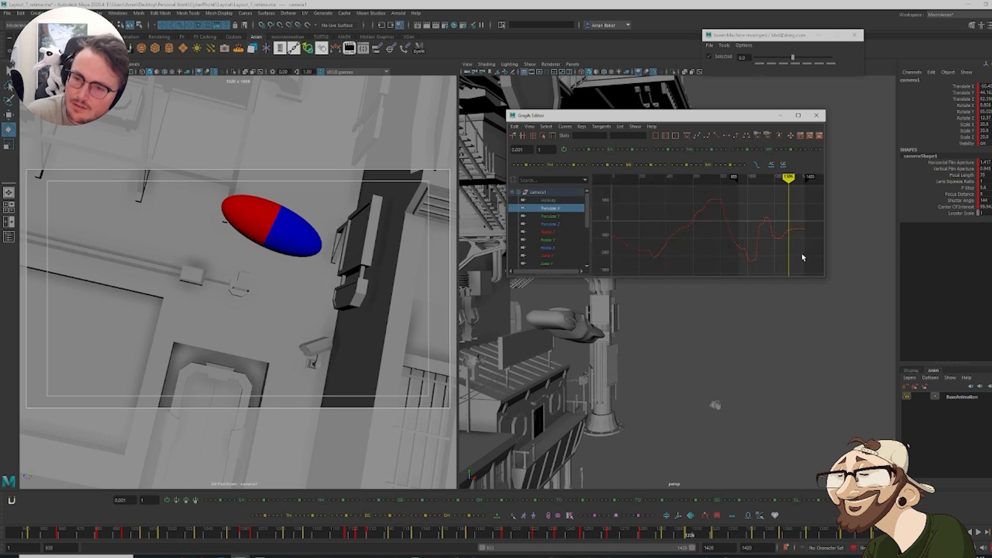
drag(805, 256, 750, 206)
key(f)
click(757, 244)
drag(666, 243, 751, 208)
key(f)
click(739, 218)
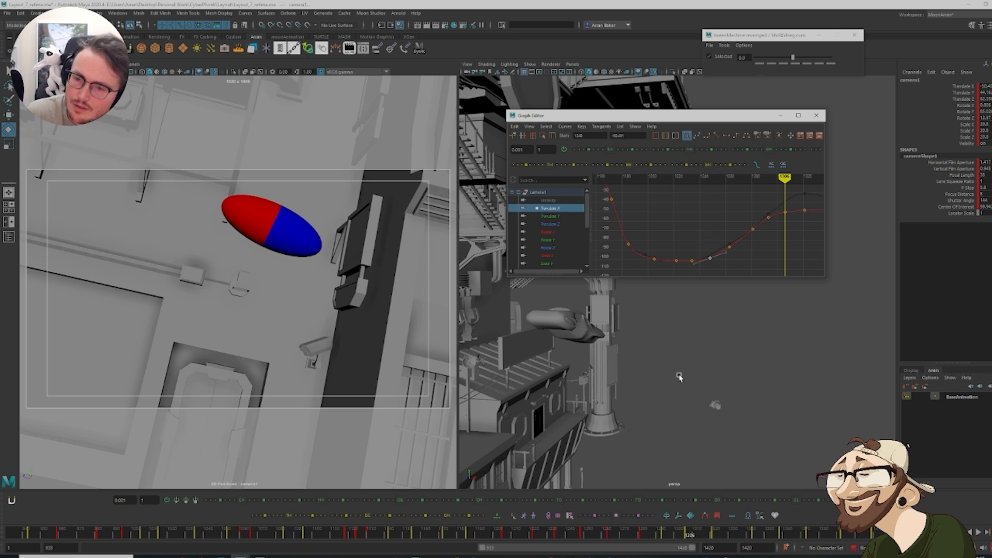
mouse_move(569, 532)
mouse_down()
mouse_move(649, 546)
mouse_move(764, 522)
mouse_move(622, 511)
mouse_move(672, 518)
mouse_up()
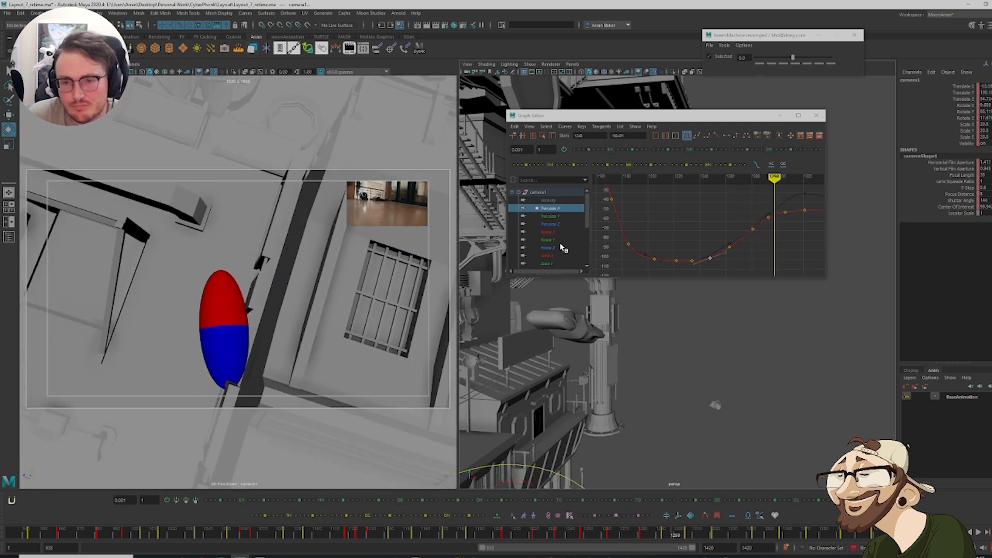
Lower the camera's Rotate X keys at frame 1281 to about 5.7 and at frame 1293 to about 7
click(562, 216)
key(f)
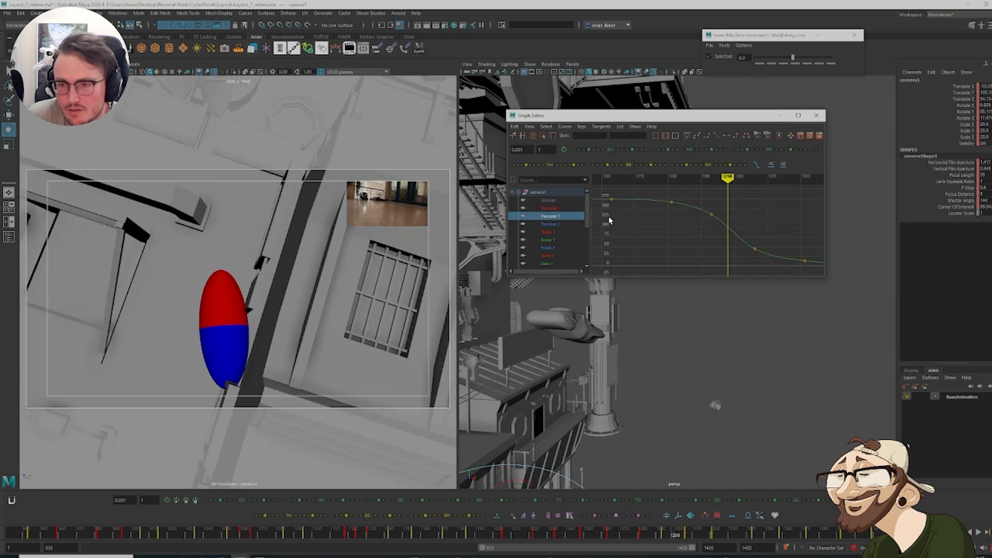
click(551, 233)
key(f)
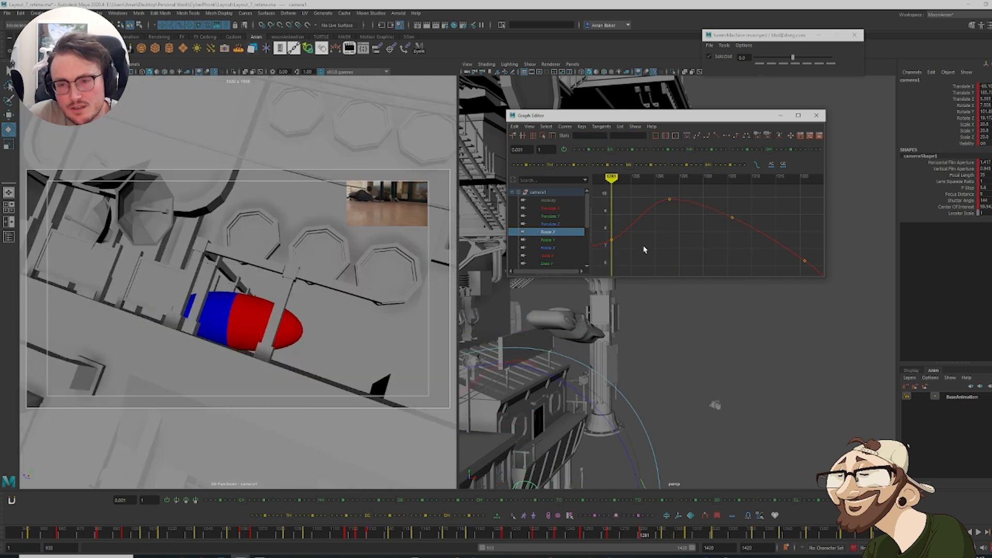
mouse_move(636, 242)
middle_down()
mouse_move(638, 229)
mouse_move(634, 264)
middle_up()
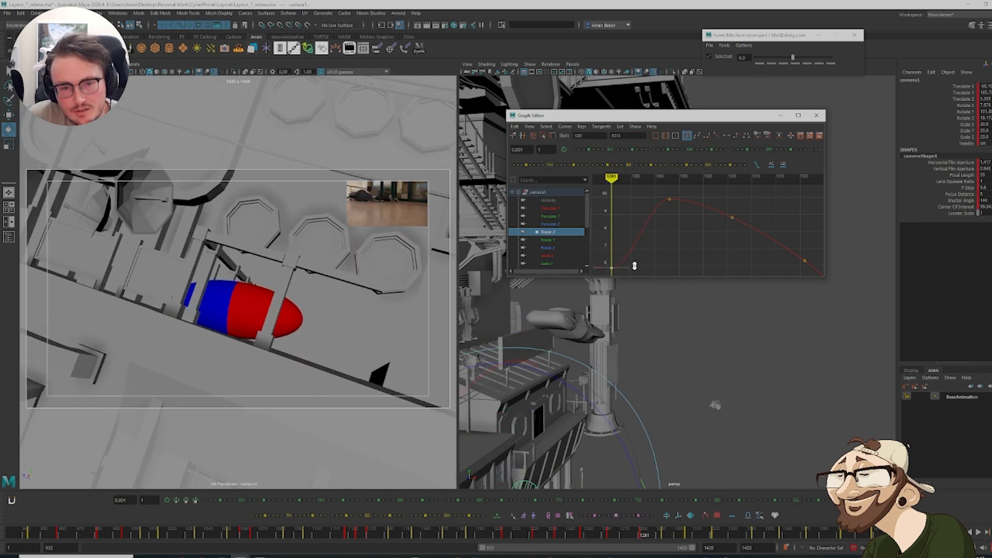
key(.)
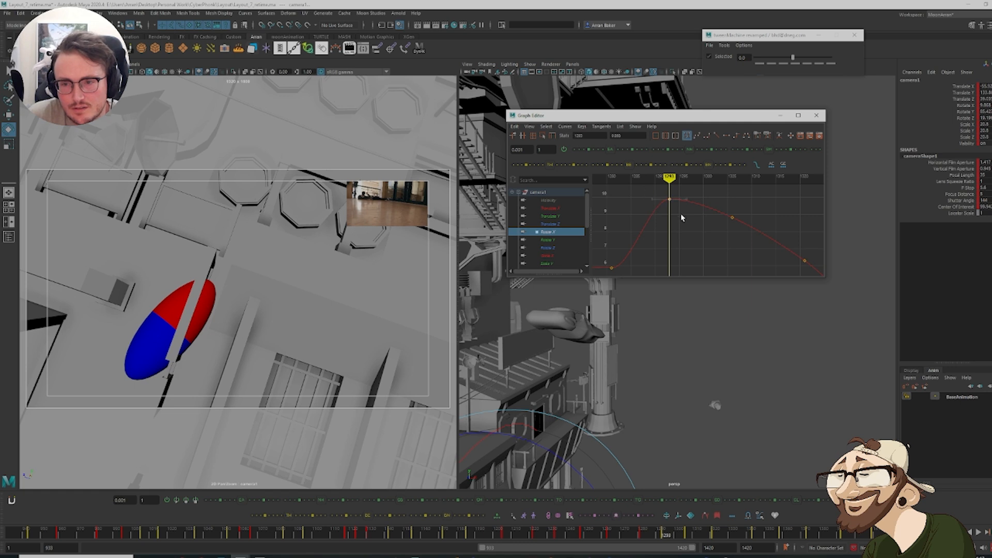
middle_drag(681, 214, 684, 261)
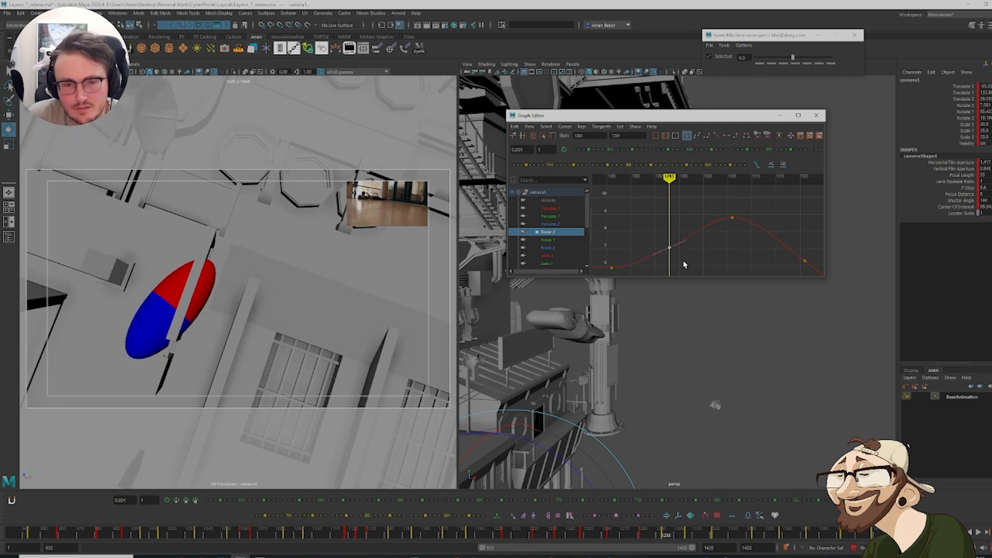
Raise the camera's Rotate X keys at frame 1306 to about 12.6 and at frame 1321 to about 18.7
key(.)
middle_drag(742, 233, 748, 165)
key(.)
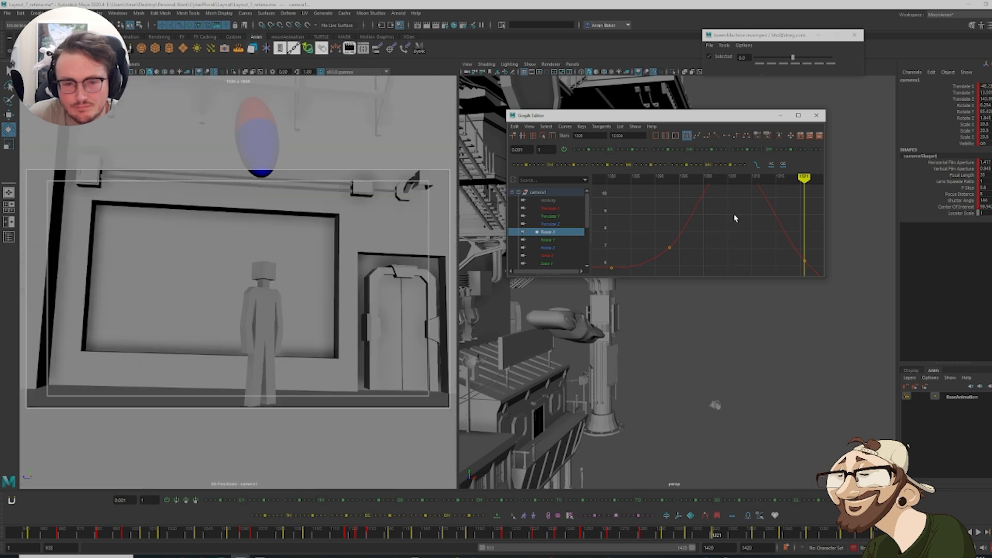
key(f)
drag(766, 271, 767, 272)
middle_drag(767, 272, 784, 115)
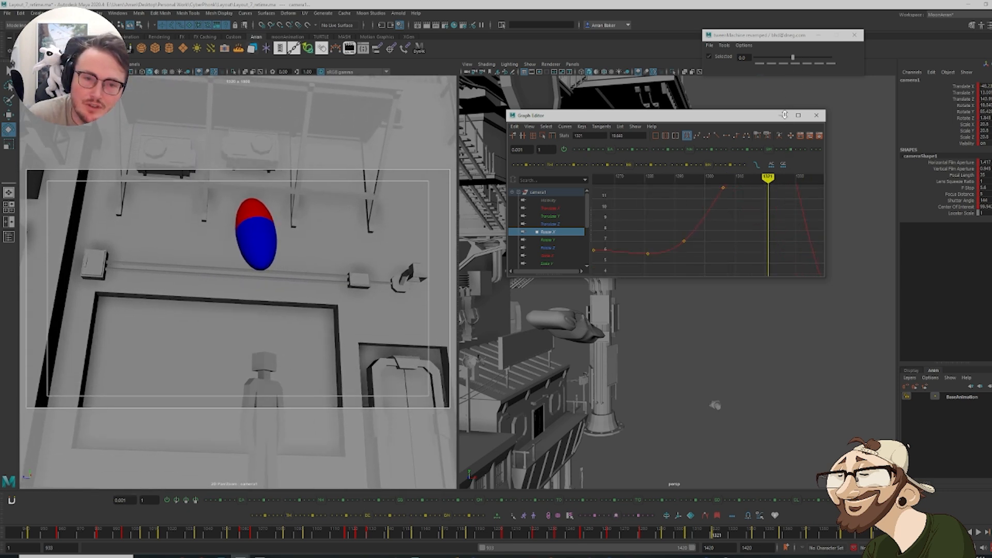
Raise the camera's Rotate X key at frame 1343 to about 24.4
key(f)
scroll(692, 235, down, 5)
alt+middle_drag(775, 241, 725, 163)
key(.)
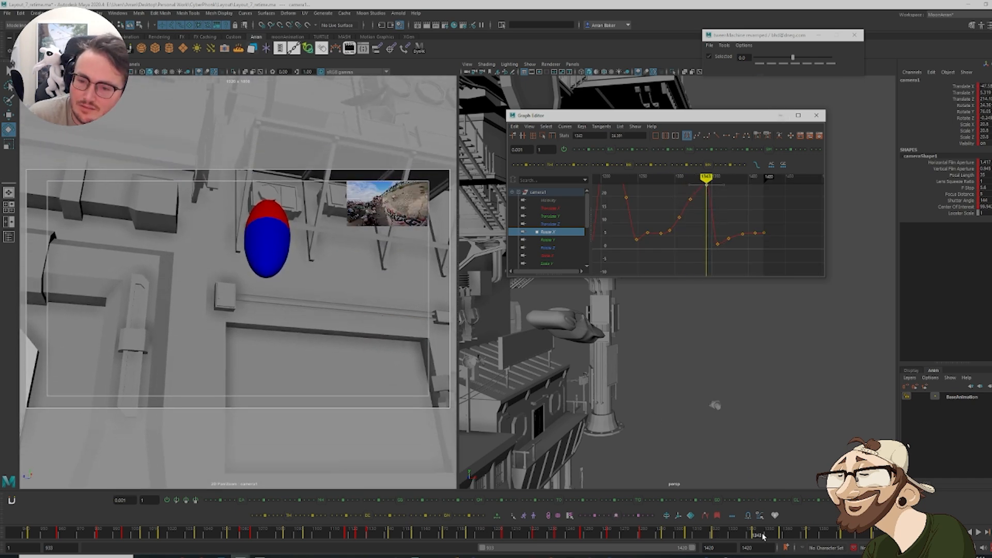
Key the camera around frame 1365, raise its Rotate X key at frame 1358 to about 5, and play the animation
drag(763, 536, 796, 538)
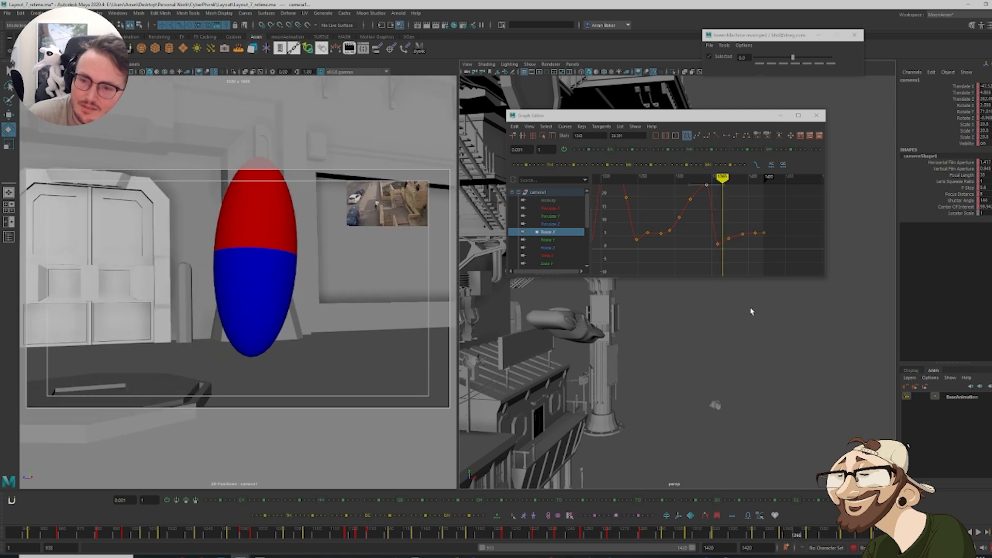
click(745, 264)
key(s)
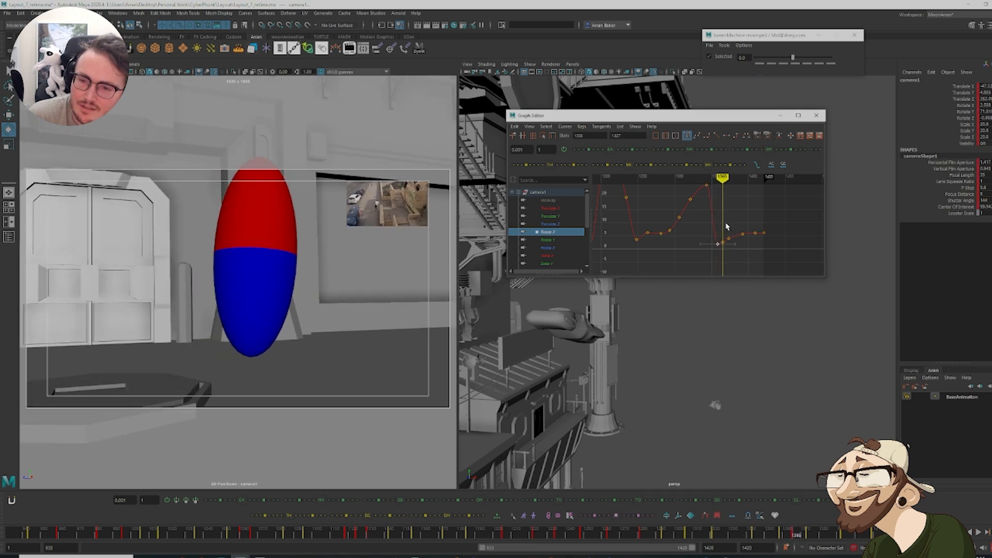
click(756, 537)
key(alt+v)
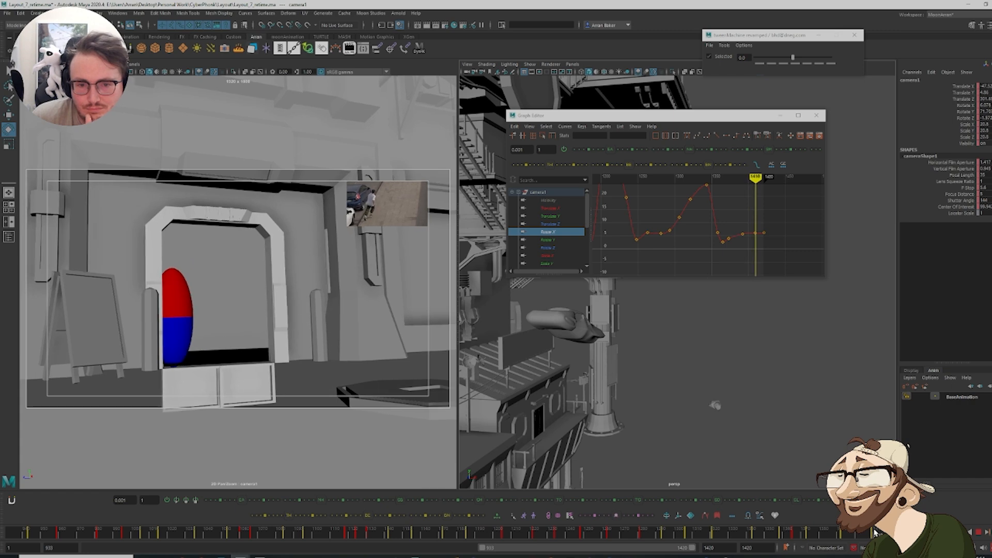
Blend the camera's Translate X and Translate Z keys from frame 1343 onward toward the final key in two increments
mouse_move(883, 533)
mouse_down()
mouse_move(757, 547)
mouse_move(798, 551)
mouse_up()
click(559, 224)
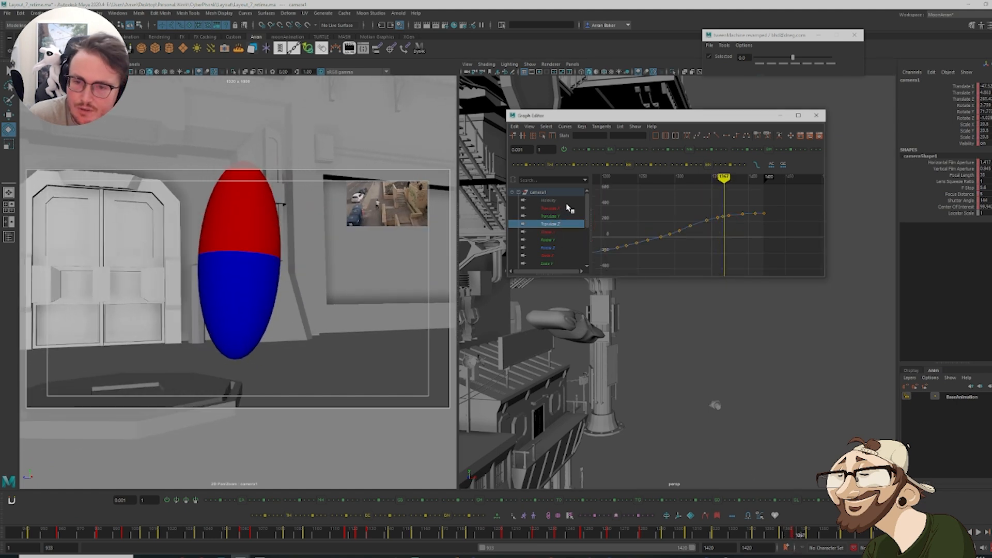
ctrl+click(569, 208)
key(f)
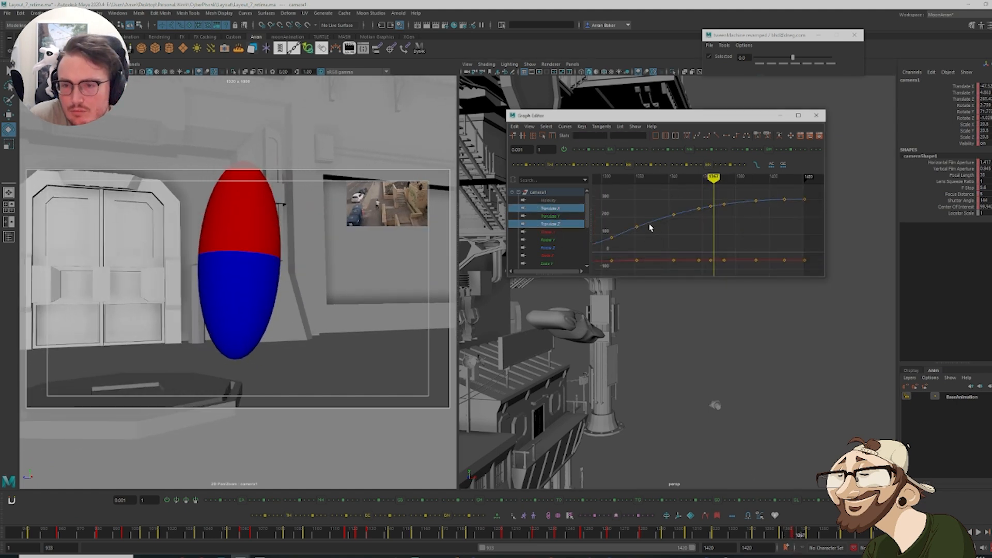
drag(760, 272, 788, 271)
click(637, 166)
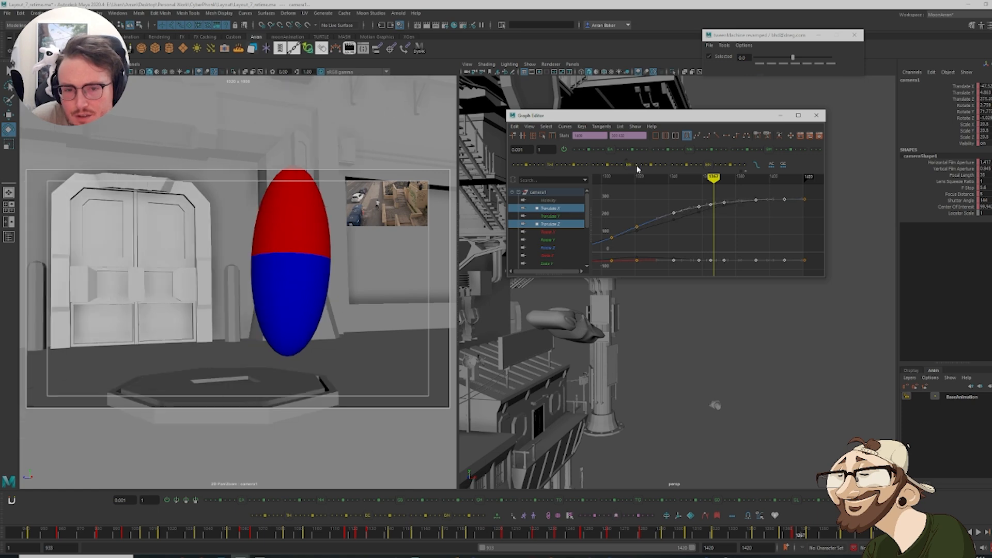
click(637, 166)
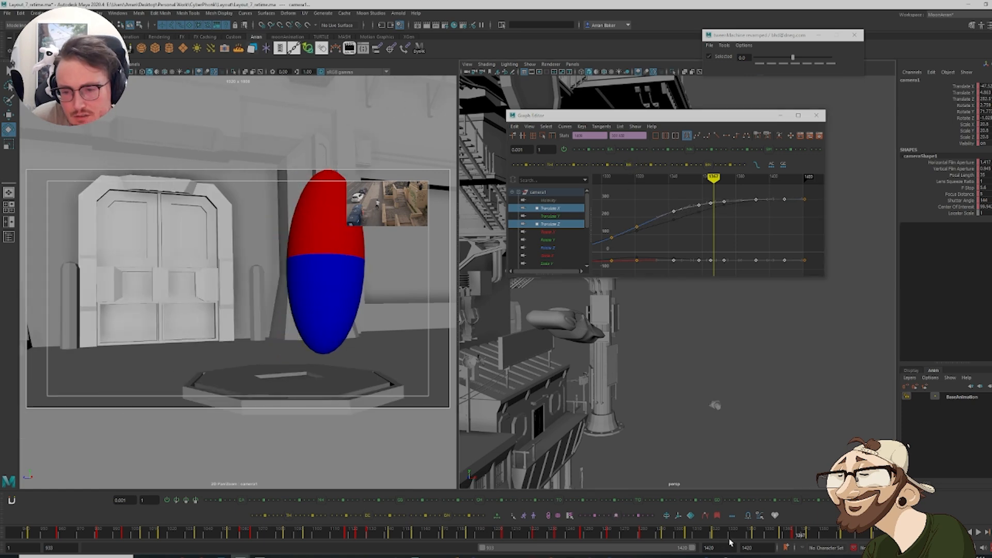
mouse_move(731, 540)
mouse_down()
mouse_move(922, 543)
mouse_move(779, 544)
mouse_up()
Lower the camera's Rotate Y key at frame 1321 to about 83 and compare it with the frame 1306 pose
click(551, 240)
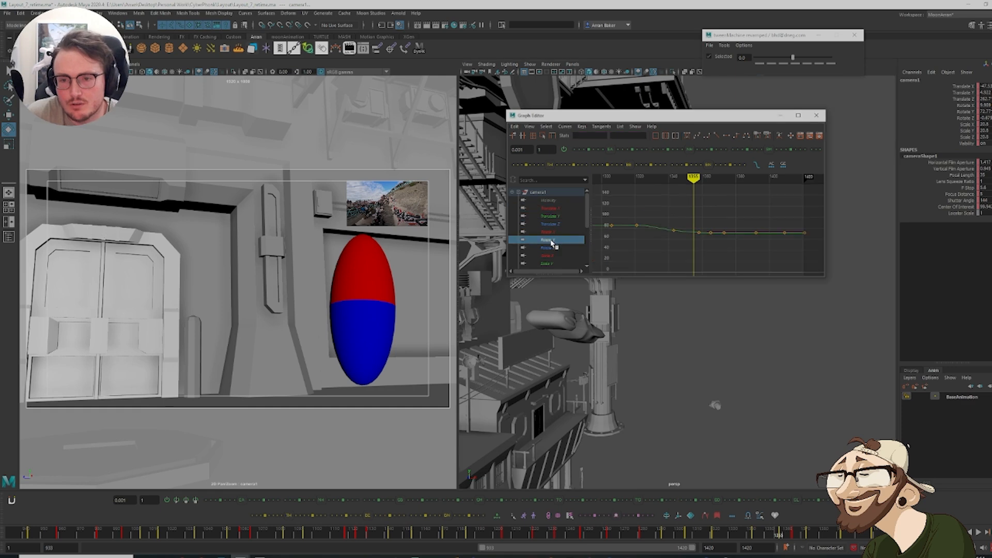
key(comma)
key(comma)
key(comma)
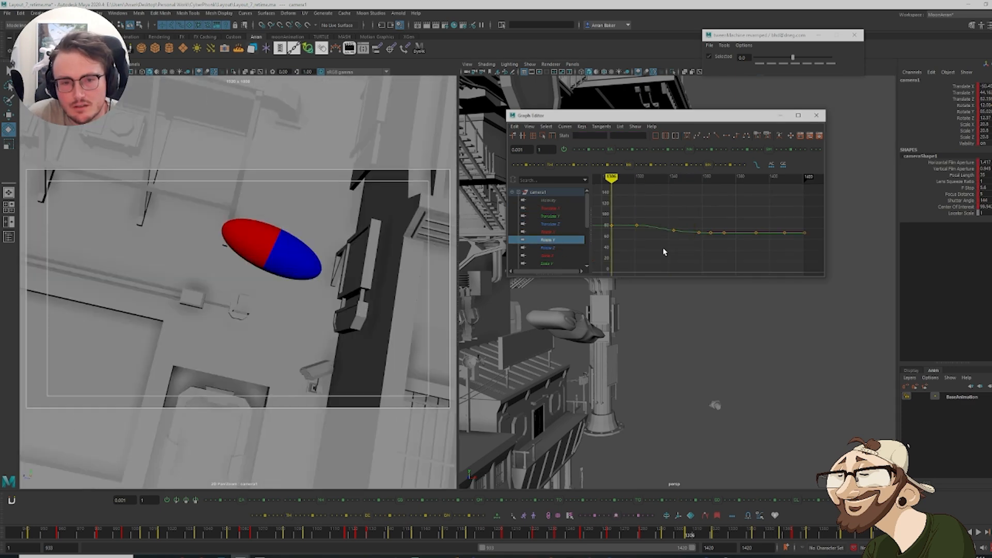
key(period)
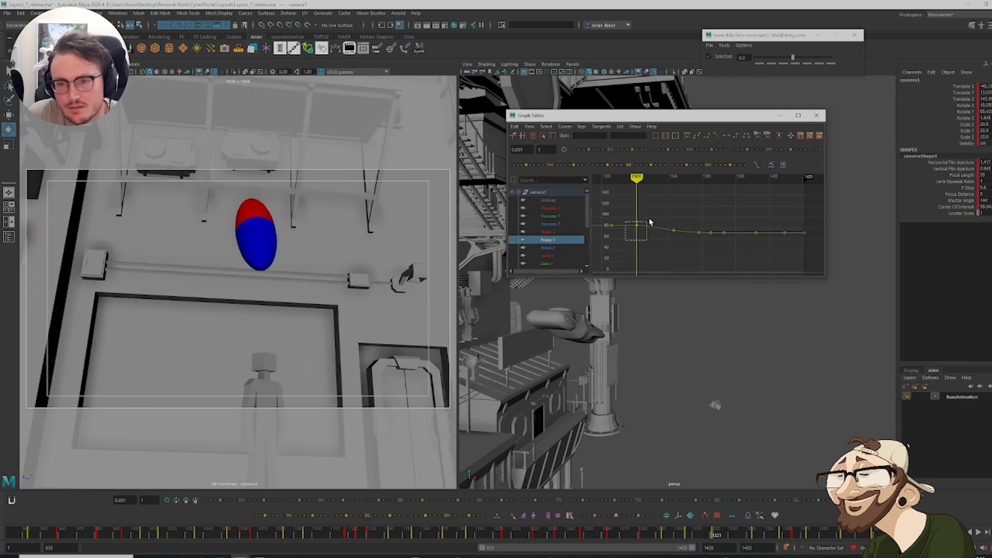
drag(650, 222, 651, 222)
key(f)
shift+middle_drag(715, 232, 711, 250)
key(comma)
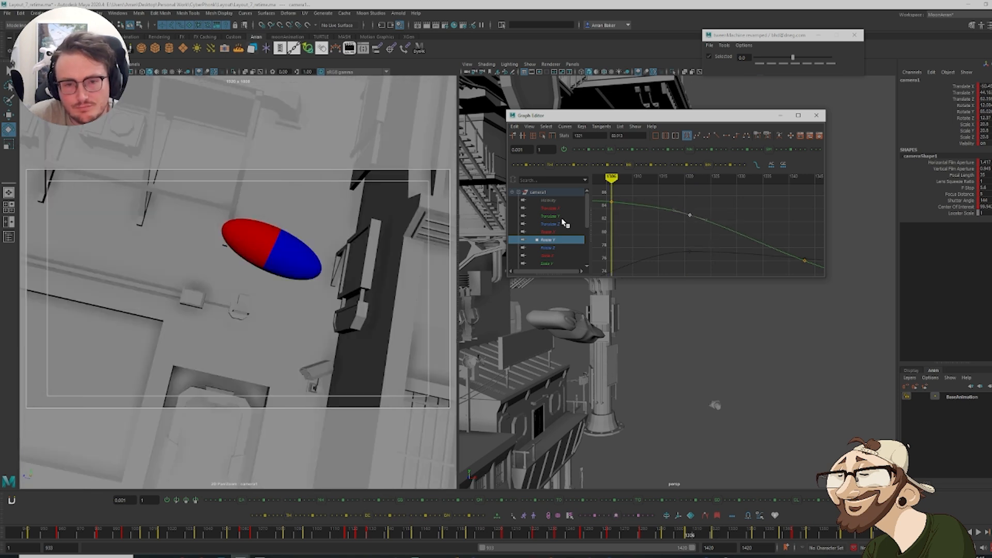
key(period)
Push the camera's Translate X and Translate Z keys at frame 1321 toward the following keys, bringing Translate Z to about 160
click(560, 232)
drag(560, 224, 561, 208)
key(f)
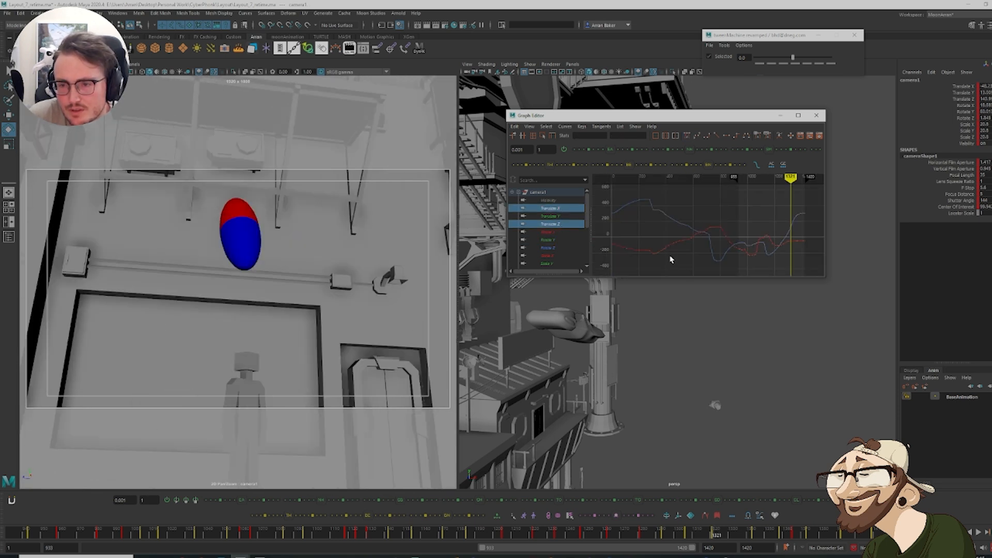
drag(803, 186, 804, 186)
key(f)
click(752, 226)
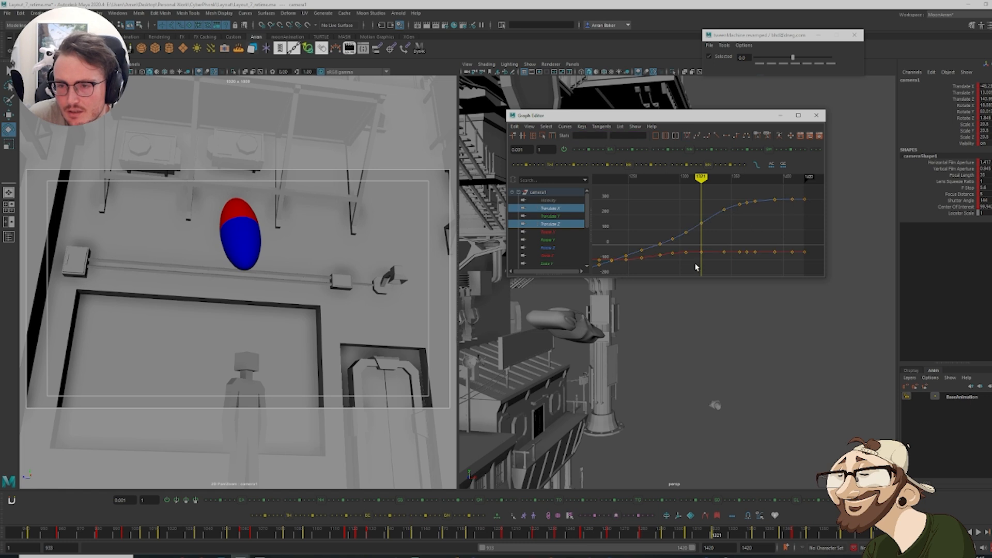
drag(696, 264, 714, 218)
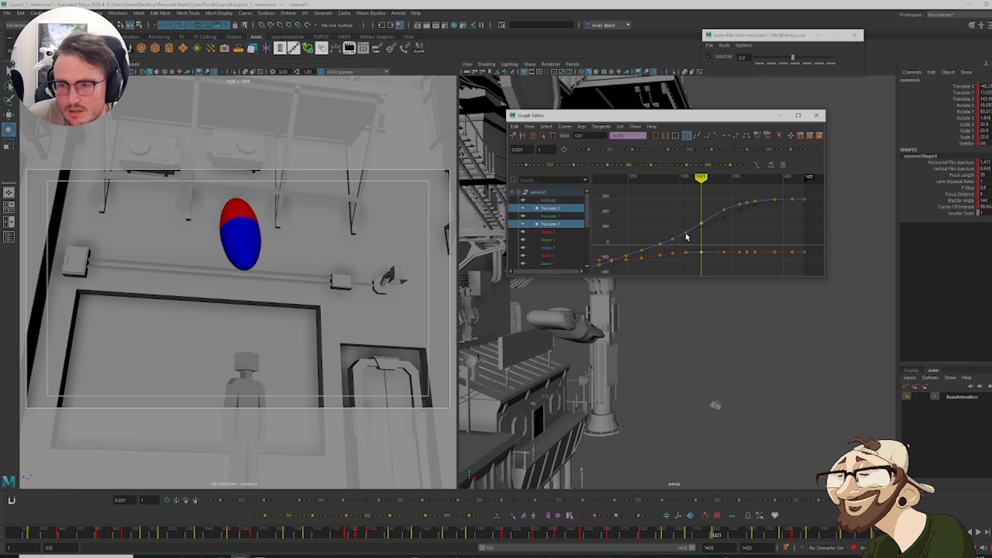
click(716, 165)
click(716, 166)
click(716, 165)
click(716, 165)
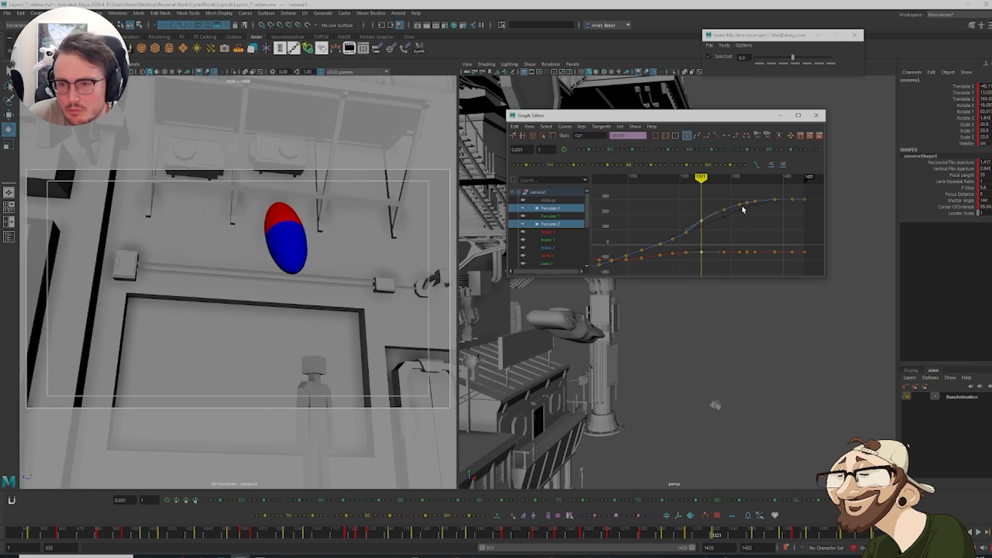
drag(696, 261, 794, 184)
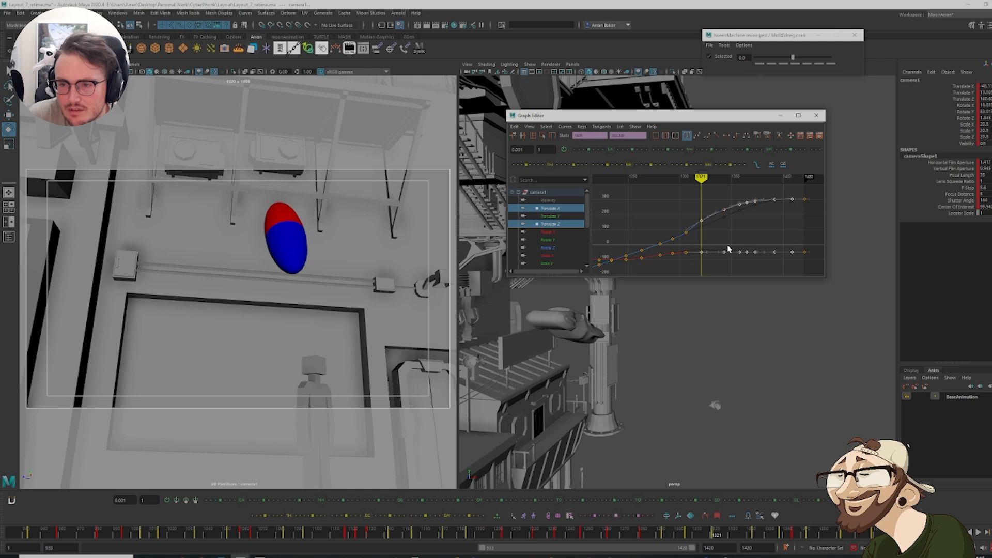
click(729, 245)
Push the camera's three Translate X and Translate Z key pairs leading up to frame 1306 toward the following keys and compare neighbouring poses
key(comma)
key(comma)
key(comma)
key(period)
key(period)
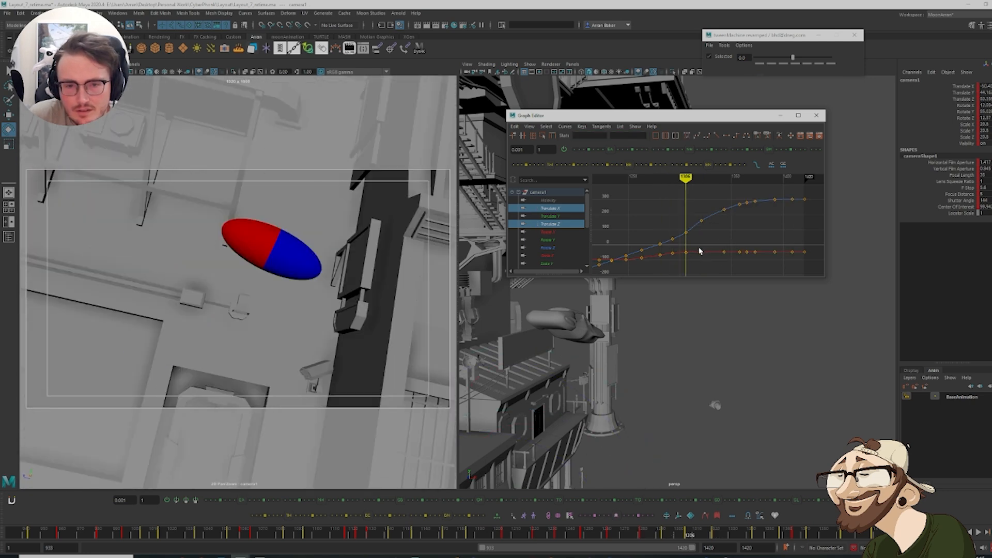
drag(691, 264, 652, 234)
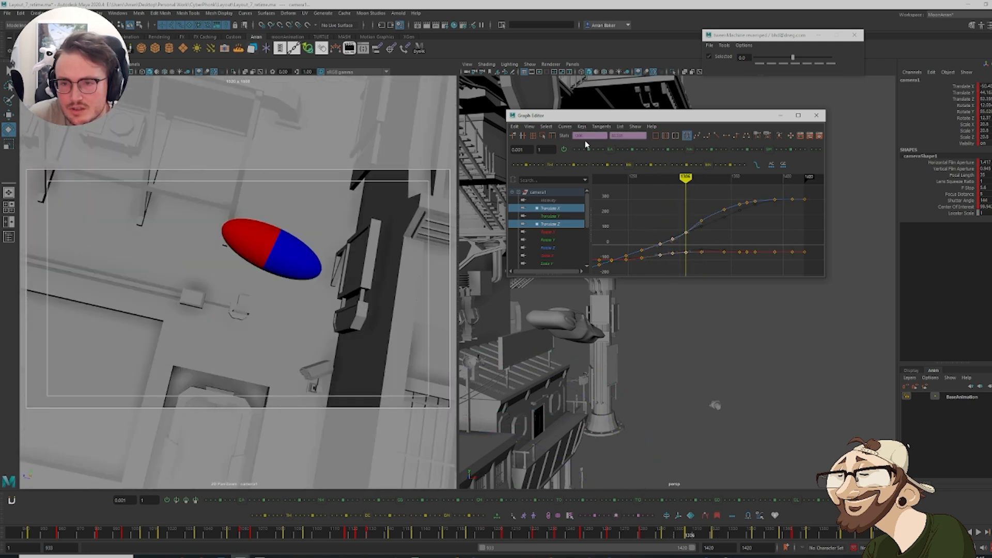
click(747, 149)
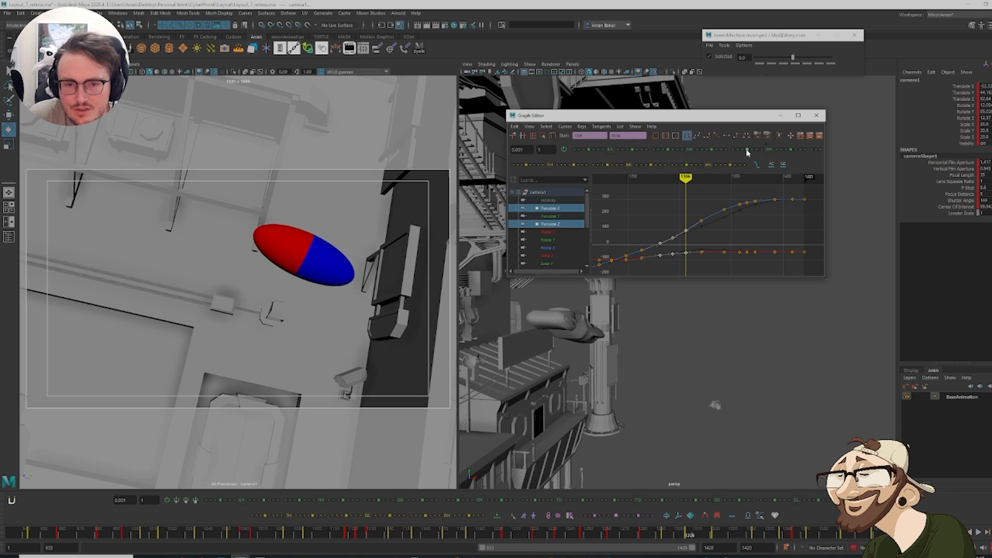
click(755, 227)
key(period)
key(comma)
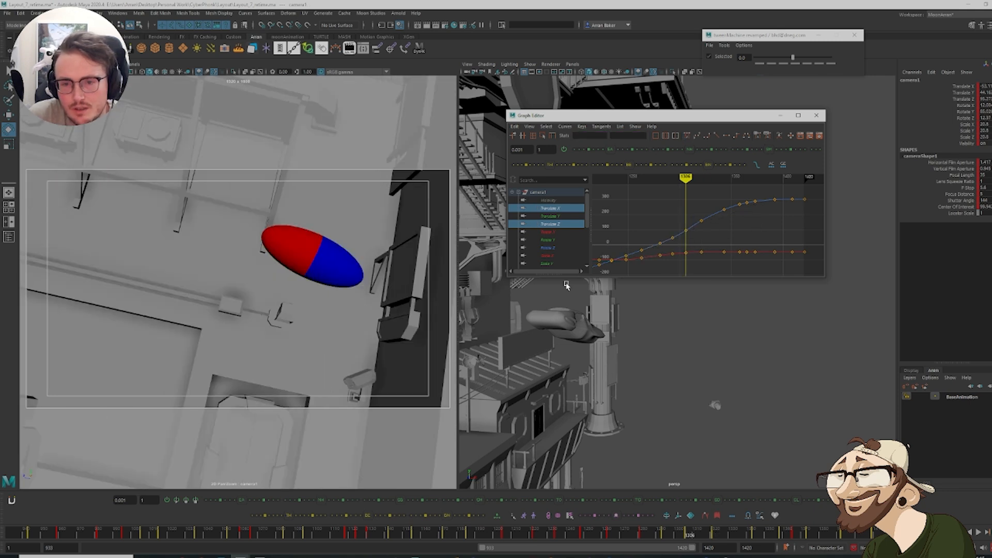
Lower the camera's Rotate Y key at frame 1306 to about 79 and raise its key at frame 1293 to about 88
click(557, 239)
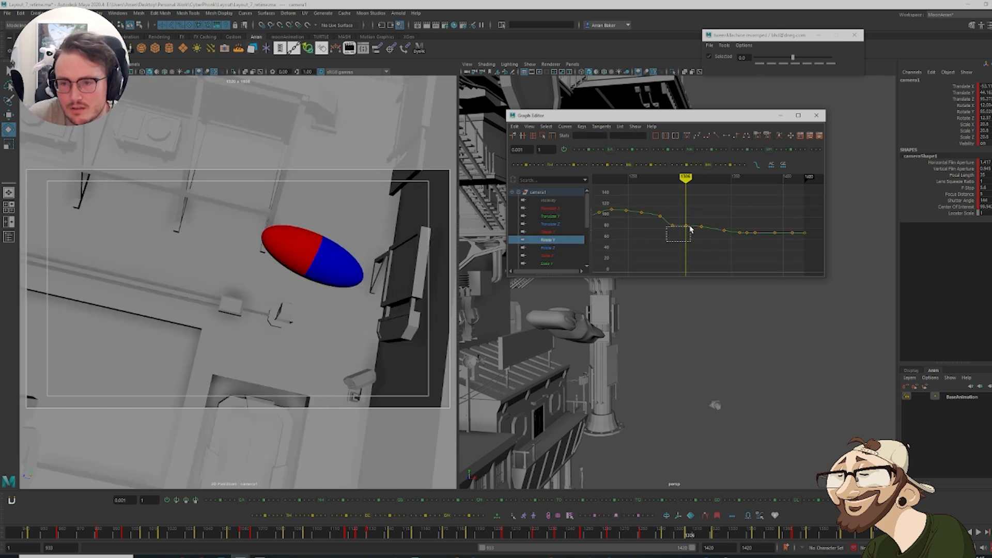
drag(690, 230, 691, 229)
middle_drag(699, 208, 696, 215)
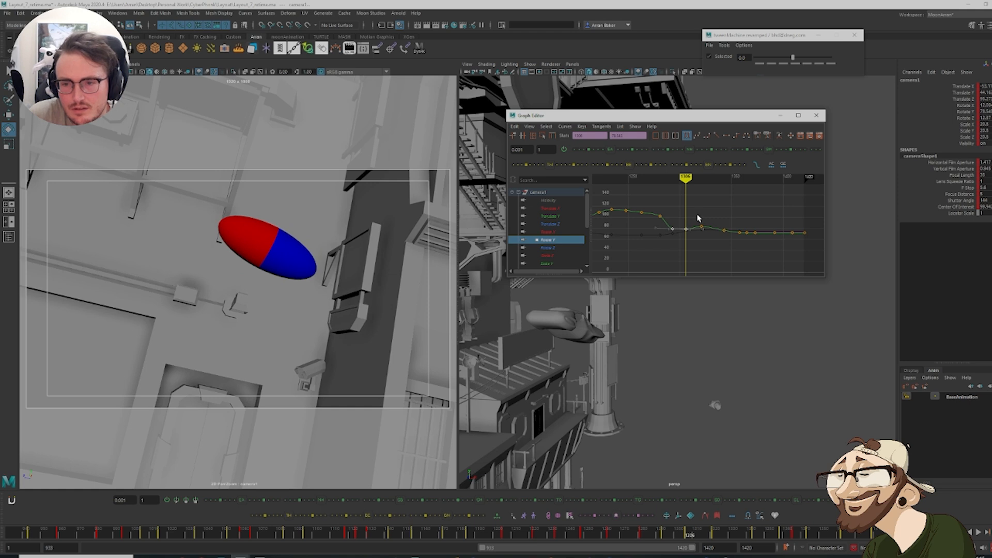
click(674, 227)
key(f)
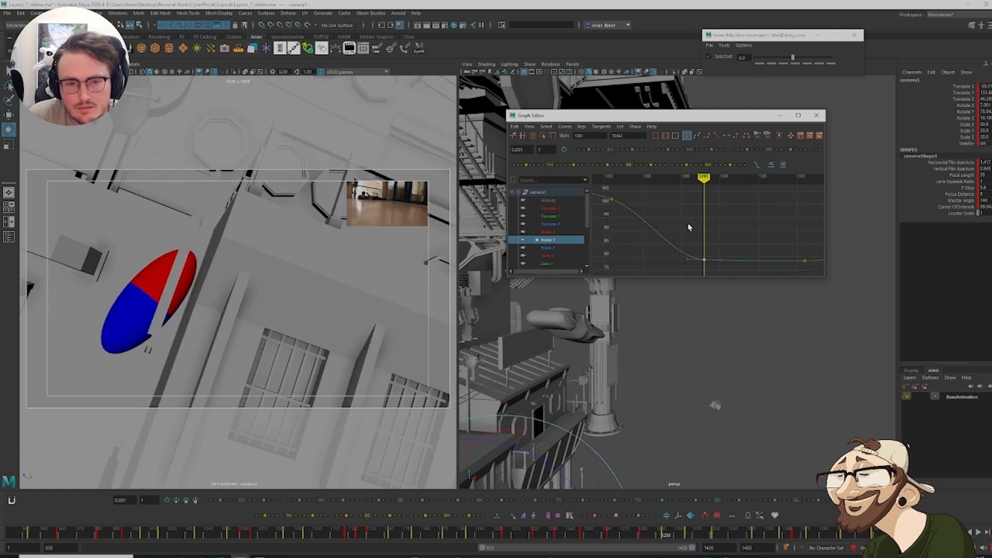
middle_drag(695, 228, 707, 207)
scroll(709, 209, down, 3)
key(.)
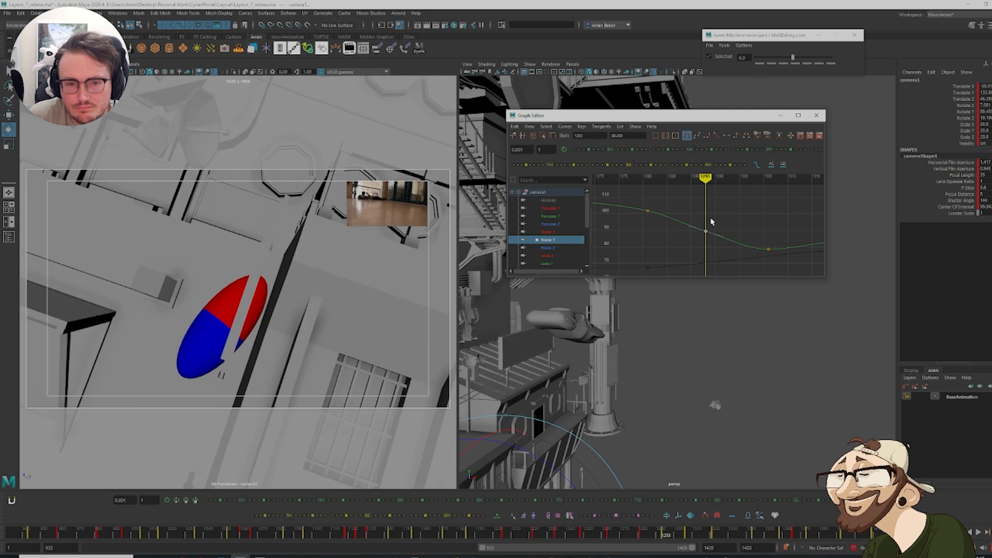
Lower the camera's Rotate Y key at frame 1321 to about 81
key(.)
key(.)
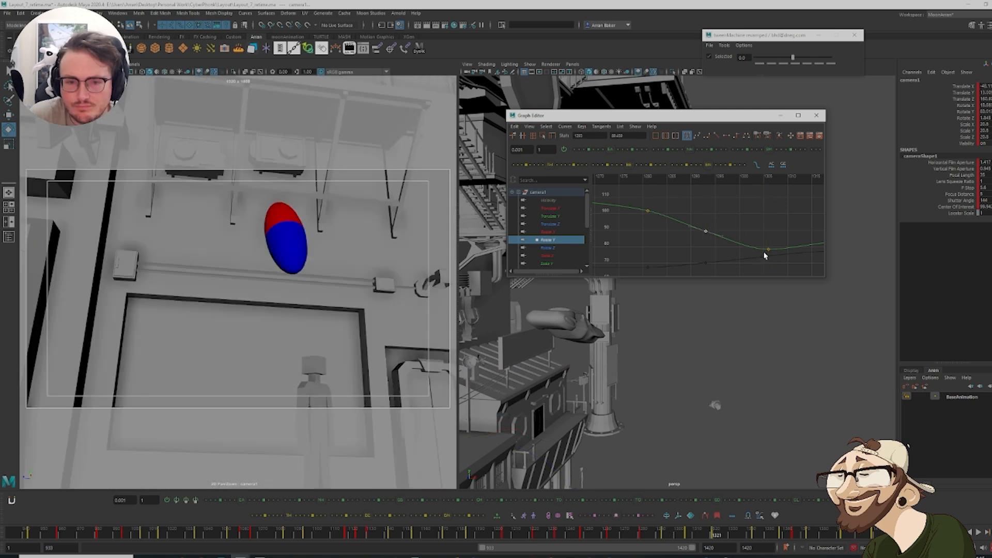
scroll(766, 253, down, 2)
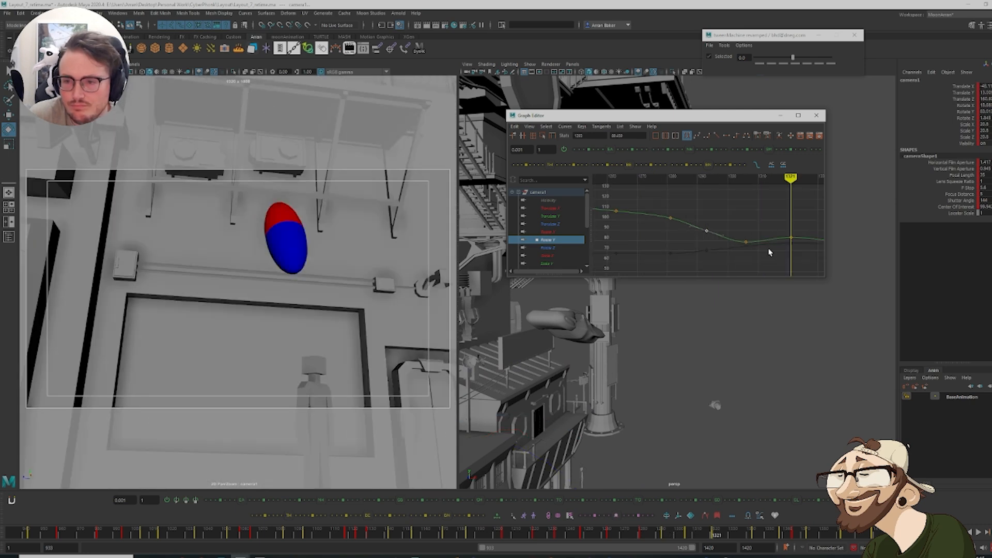
middle_drag(795, 235, 673, 208)
key(.)
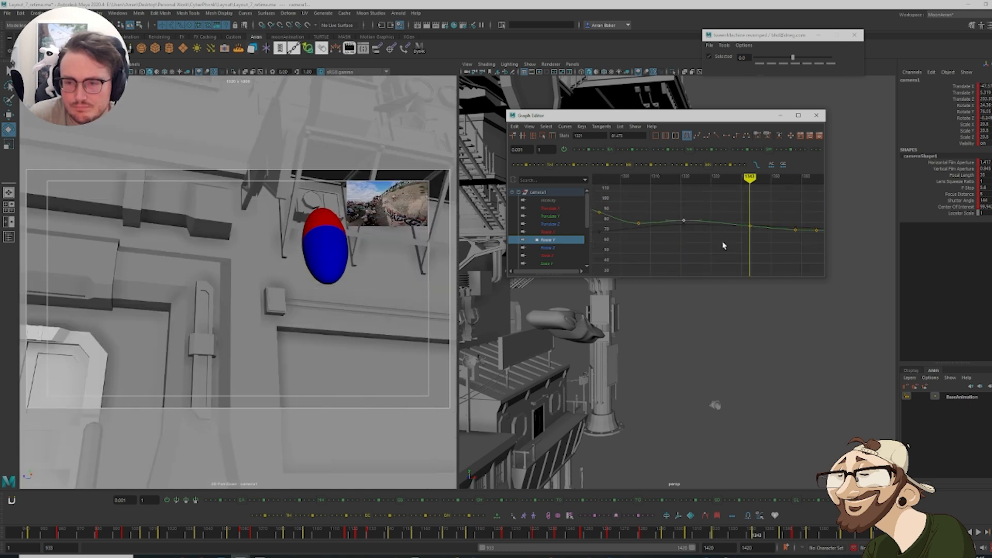
Lower the camera's Rotate Y keys at frame 1343 to about 70 and at frame 1358 to about 64.5
drag(723, 243, 763, 214)
shift+middle_drag(763, 215, 644, 217)
key(.)
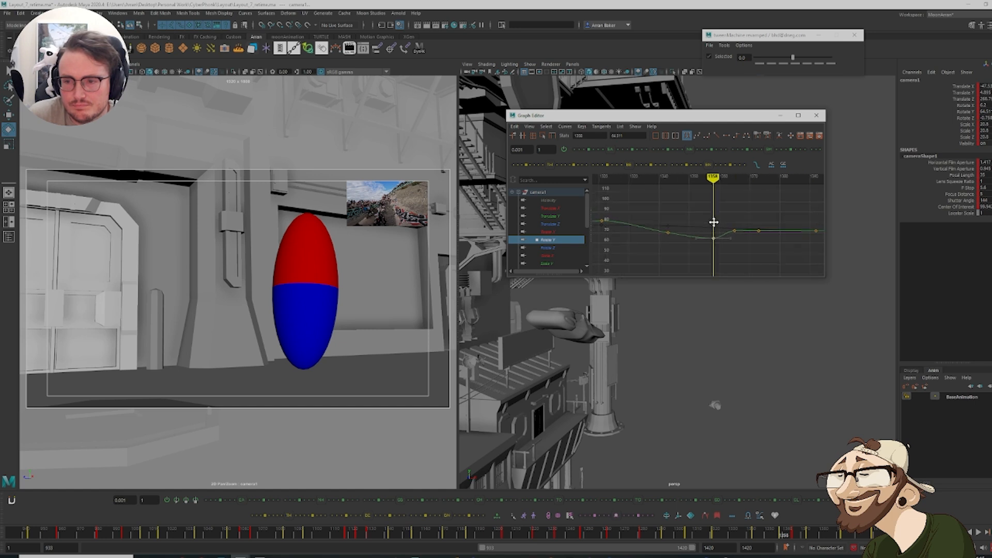
key(.)
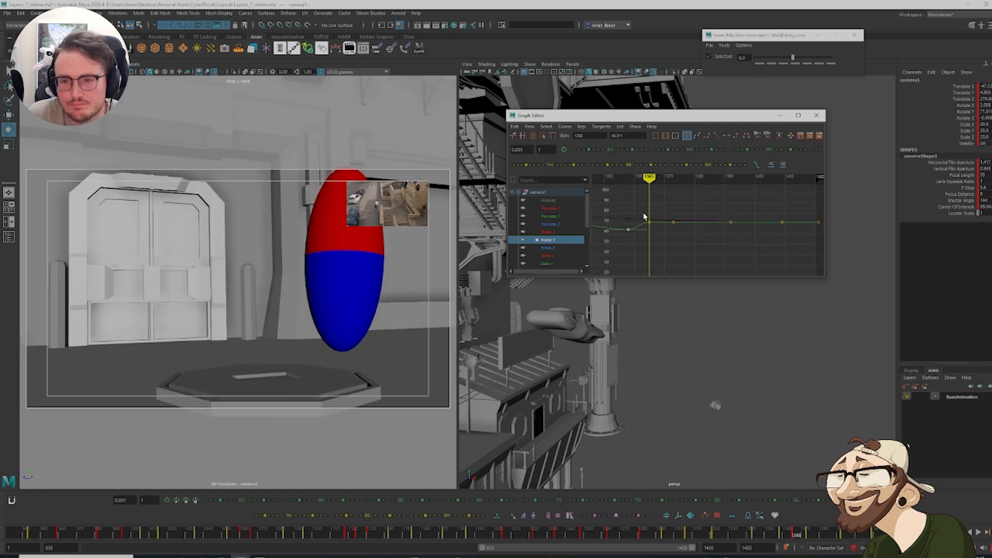
Lower the camera's Rotate Y key at frame 1365 to about 68, check the following keyed poses, and play the animation
drag(655, 222, 667, 225)
shift+middle_drag(667, 210, 666, 213)
click(673, 213)
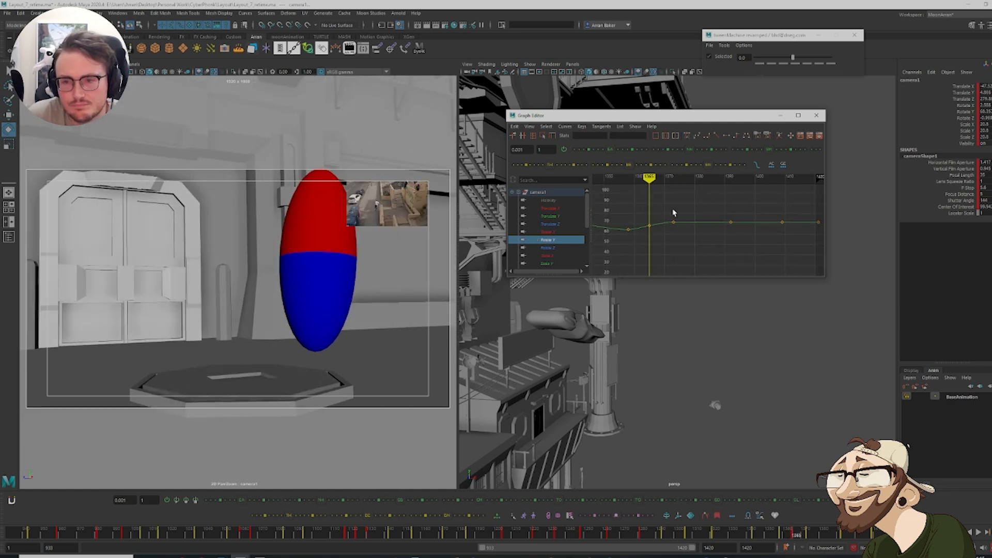
key(.)
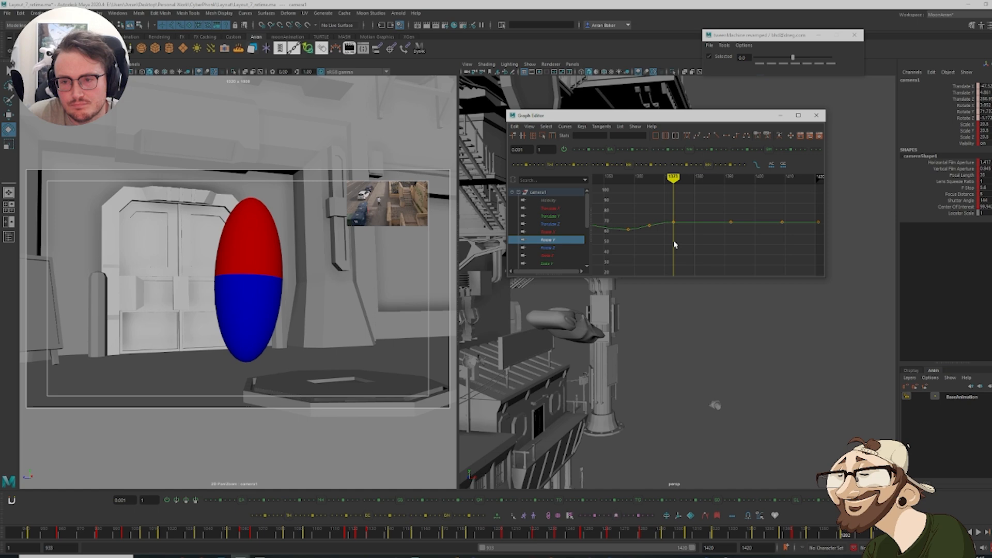
key(.)
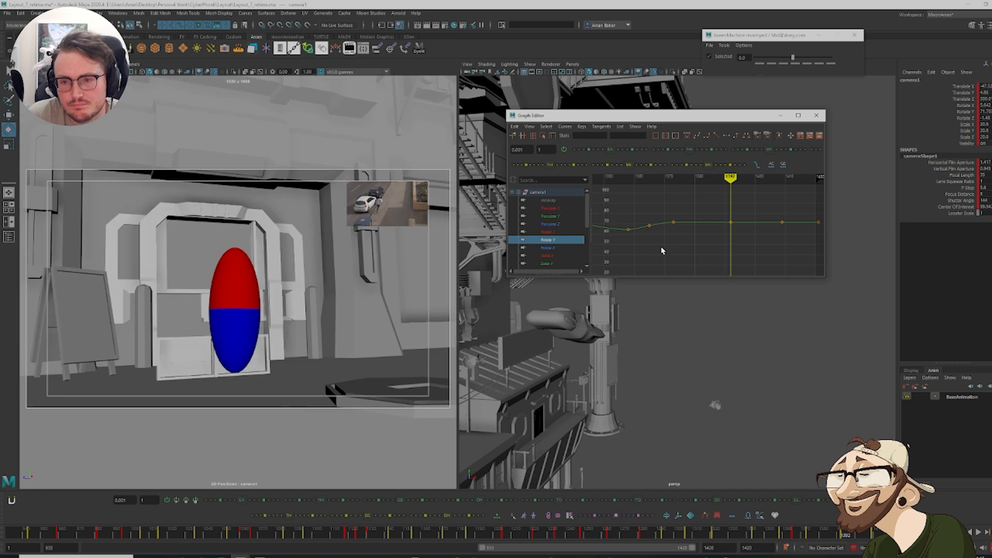
key(alt+v)
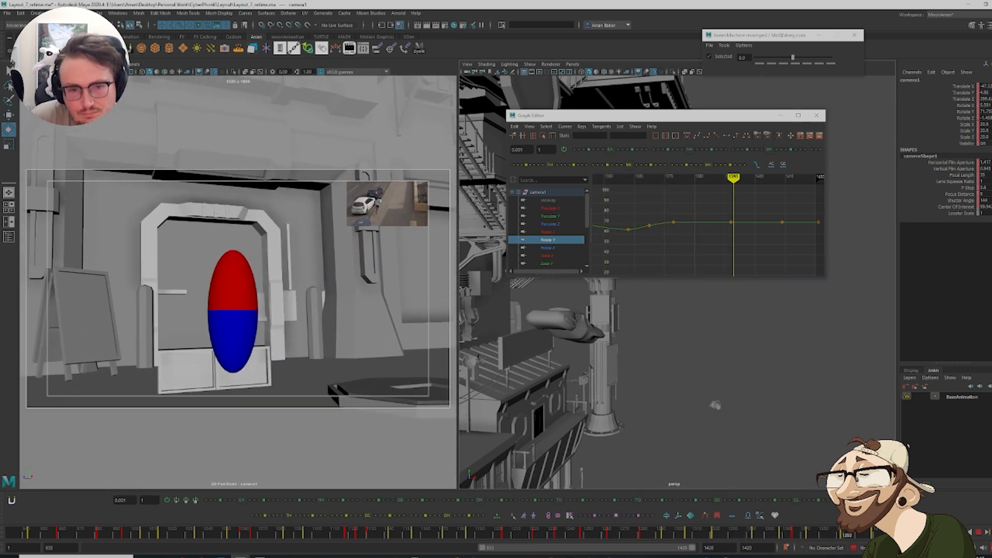
key(alt+v)
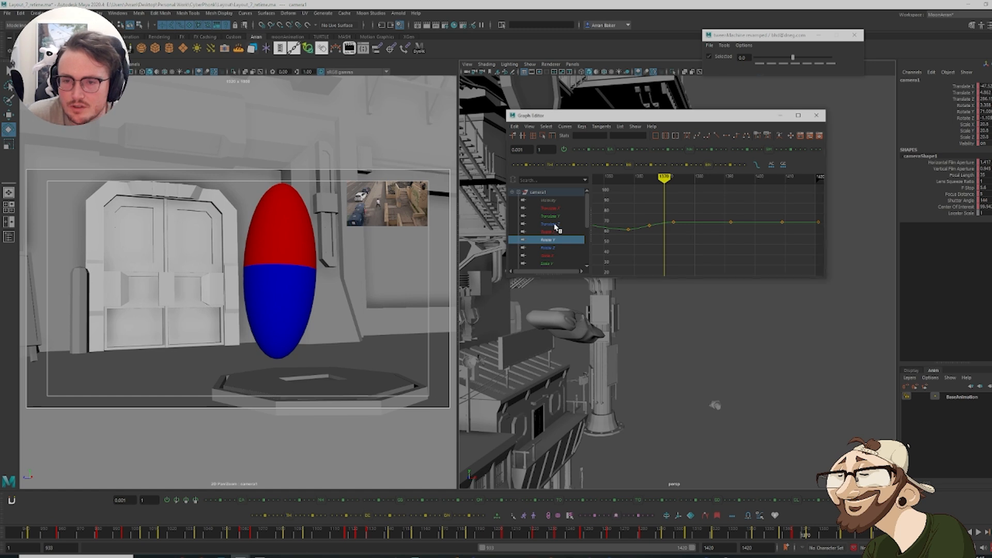
Blend the camera's Translate X and Translate Z keys from frame 1343 onward toward the final key in two increments and scrub the motion
drag(556, 224, 561, 207)
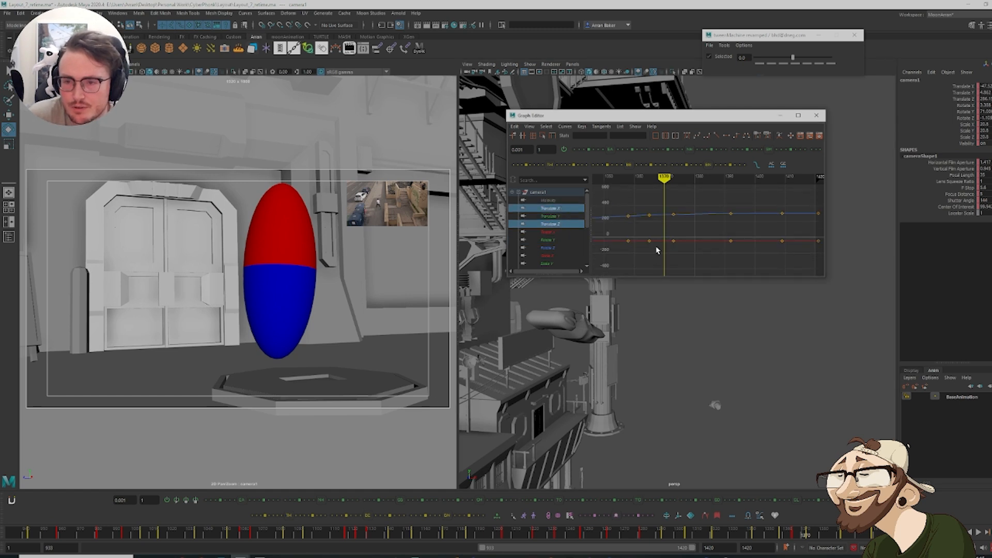
key(f)
key(f)
drag(779, 258, 797, 181)
click(774, 236)
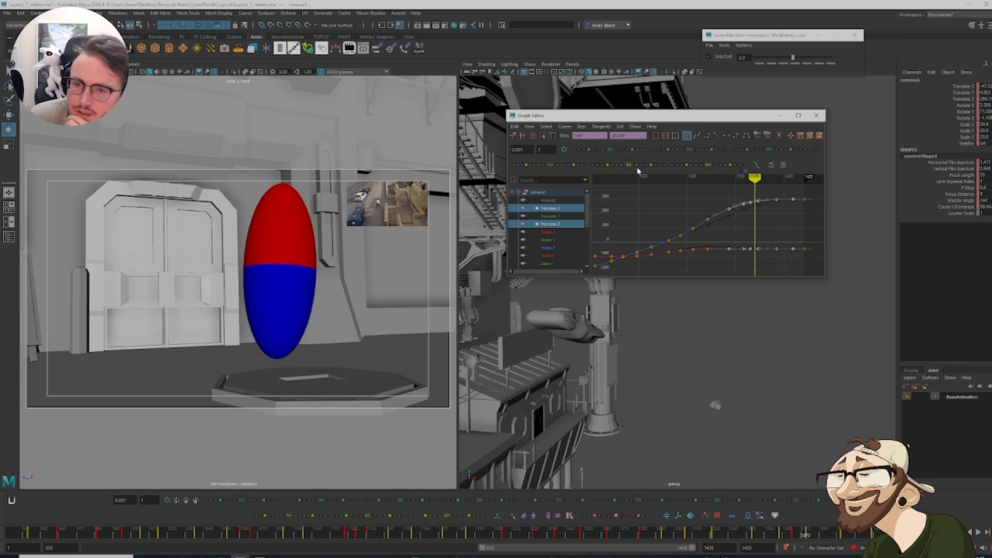
click(637, 167)
click(636, 168)
drag(745, 538, 792, 540)
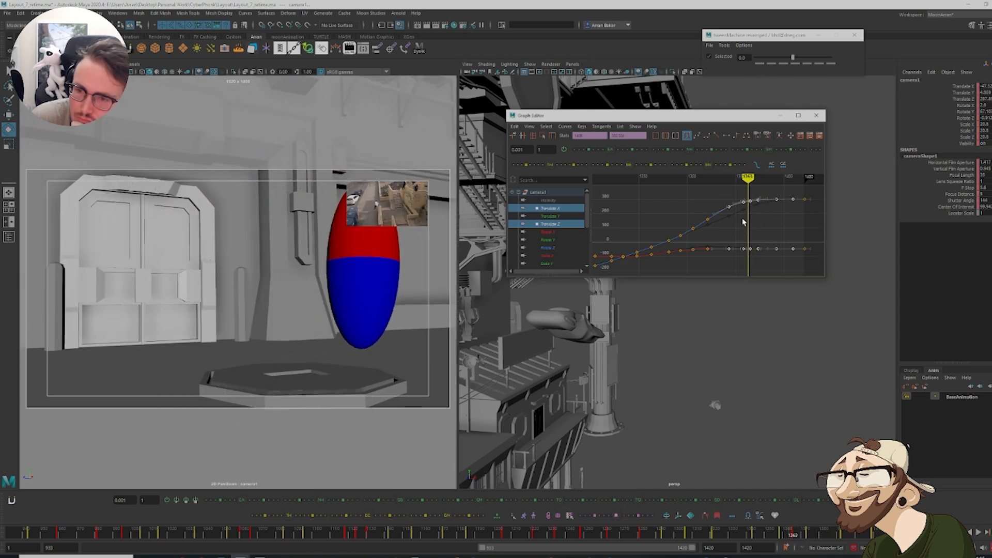
Blend the camera's Translate X and Translate Z keys from frame 1358 onward toward the final key in two increments
click(798, 202)
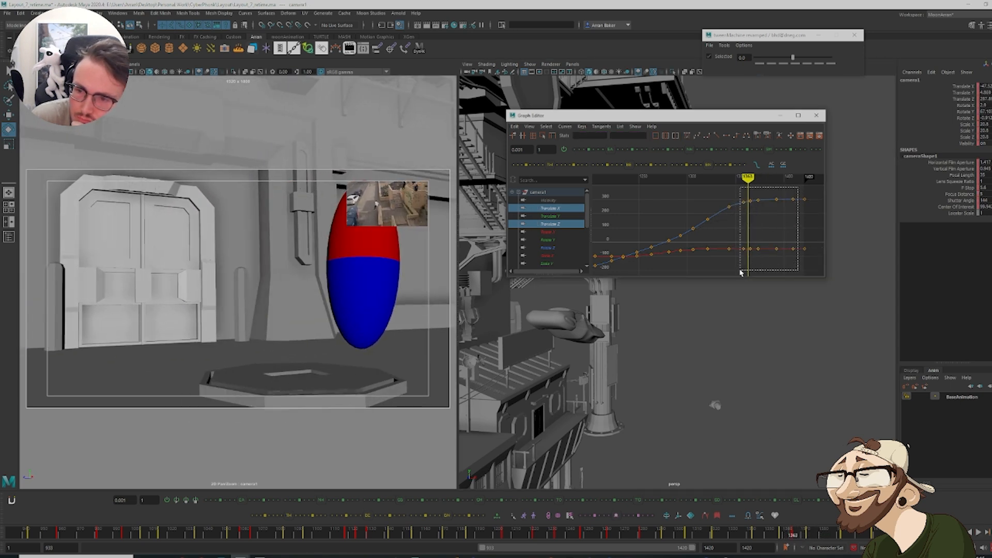
drag(740, 272, 740, 270)
click(636, 166)
click(637, 167)
click(751, 221)
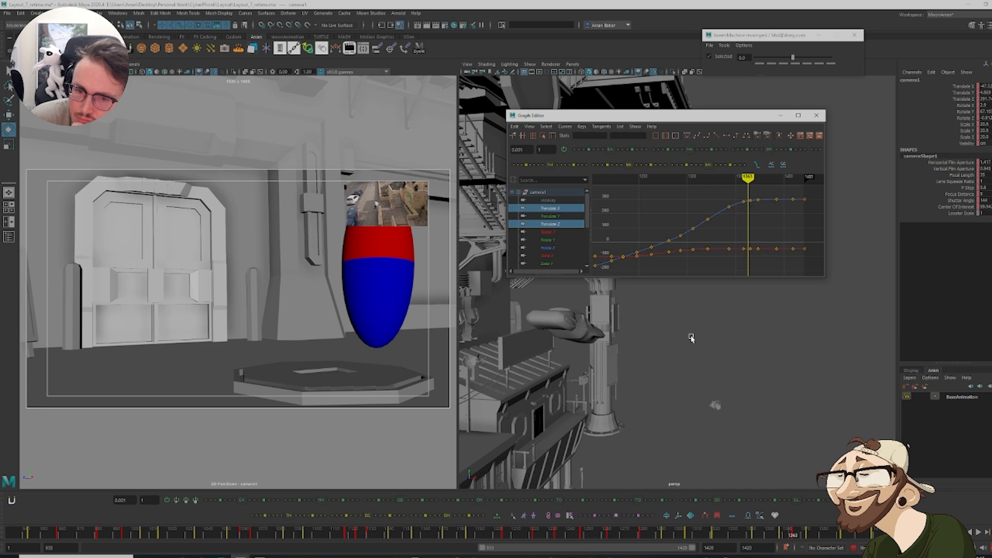
Compare the poses around the landing and lower the camera's Rotate Y key at frame 1343 to about 64
click(555, 240)
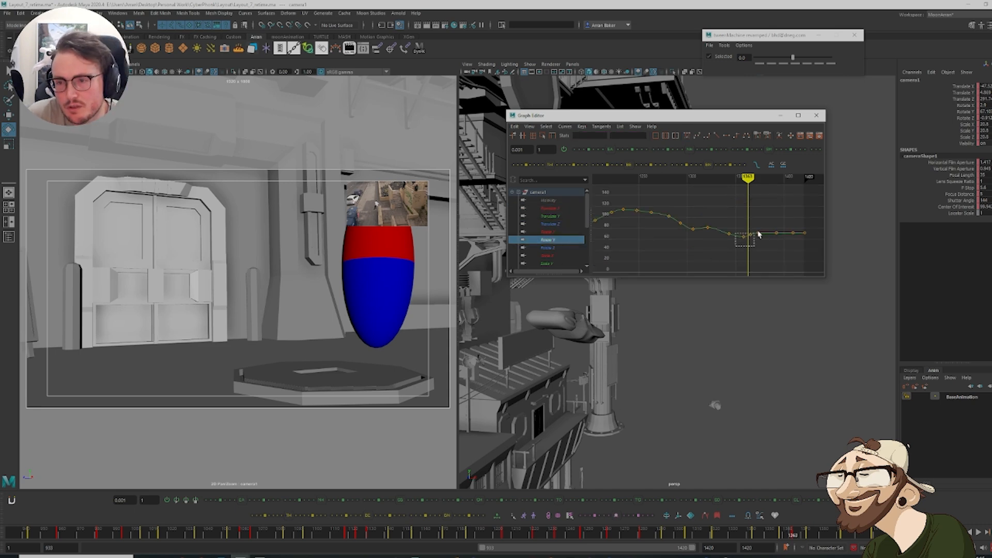
drag(757, 232, 783, 230)
key(f)
click(724, 252)
key(comma)
key(comma)
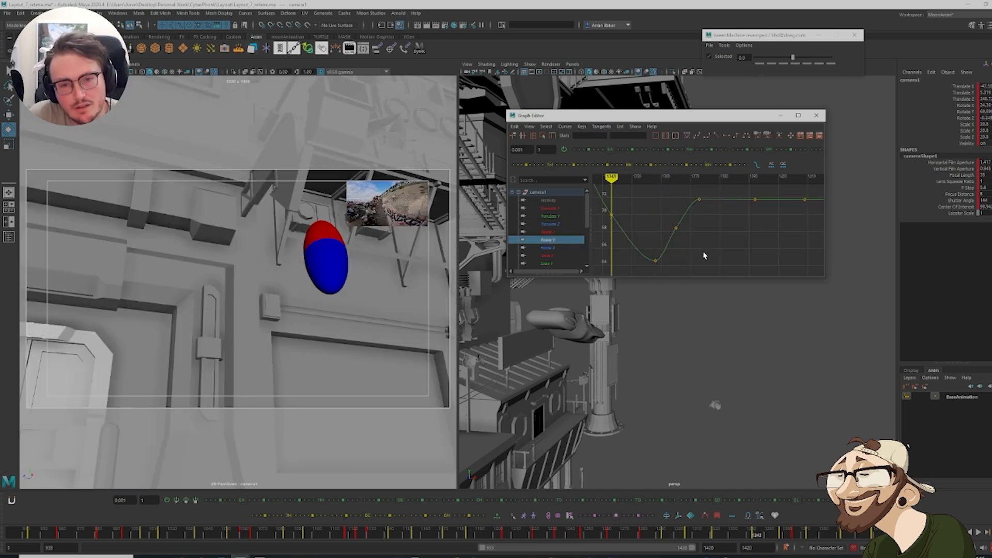
key(comma)
key(period)
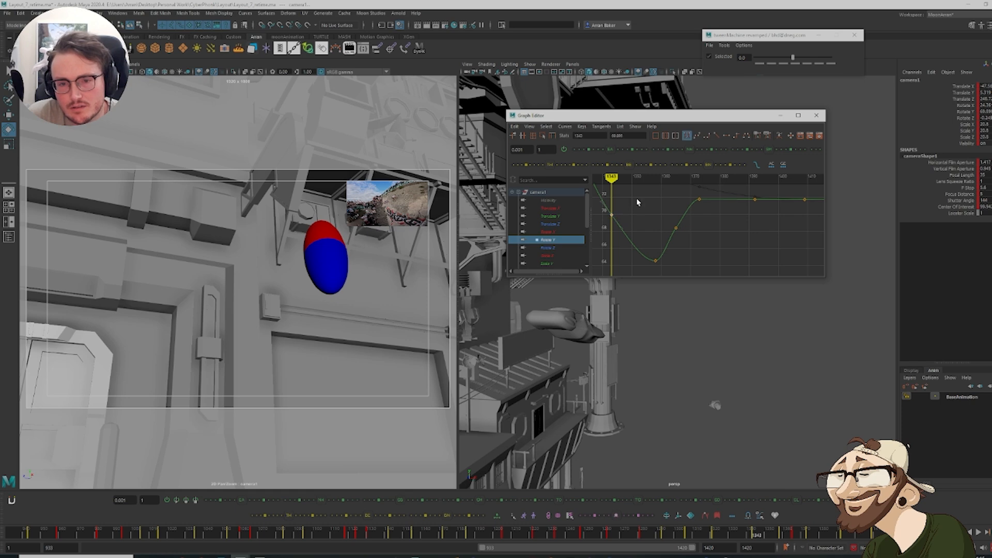
middle_drag(637, 202, 646, 224)
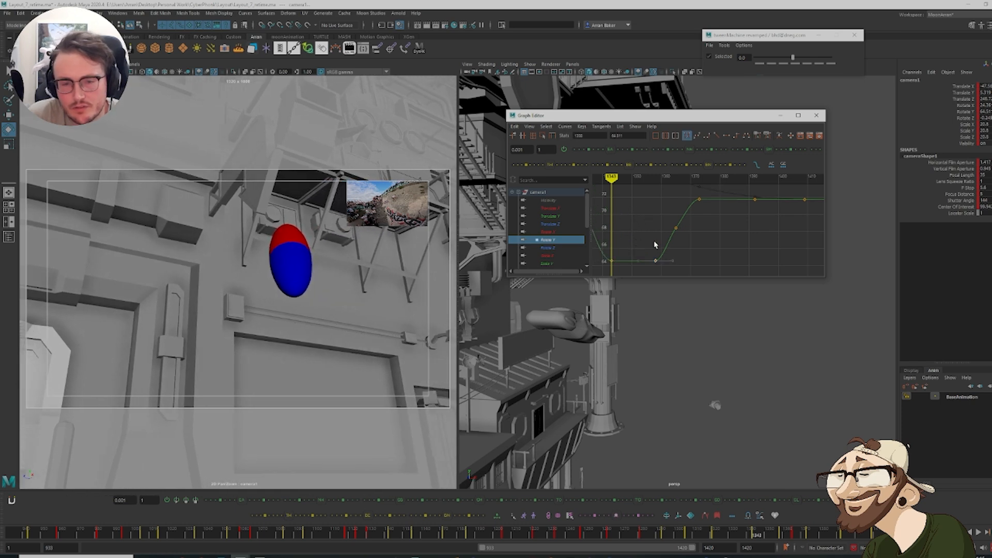
Lower the camera's Rotate Y keys at frame 1358 to about 57 and at frame 1365 to about 59
key(comma)
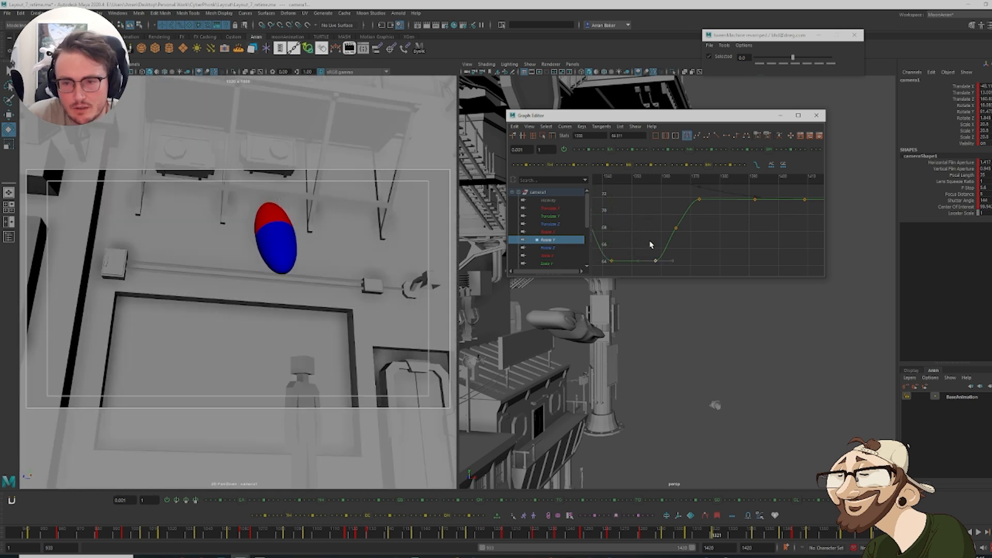
key(period)
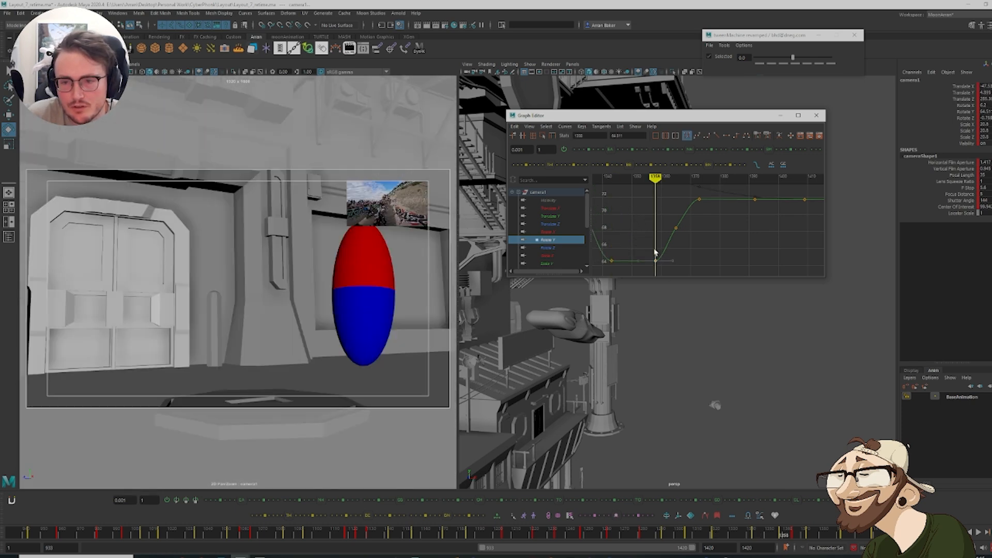
middle_drag(655, 253, 666, 270)
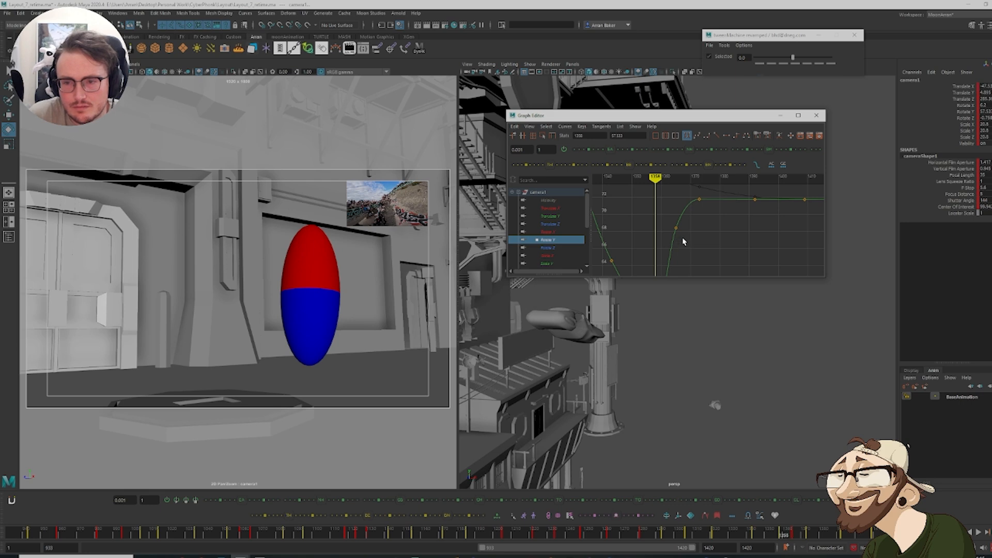
key(period)
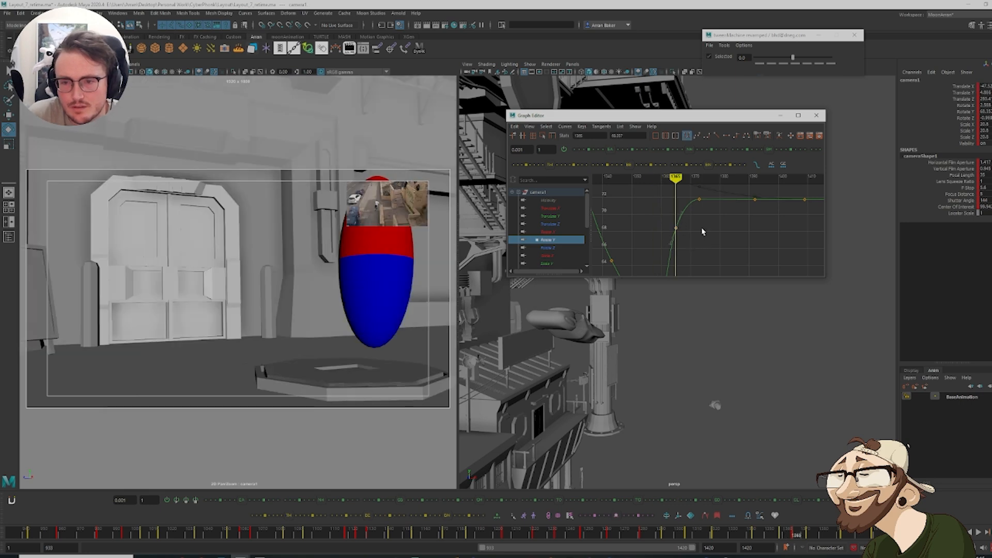
middle_drag(700, 230, 715, 290)
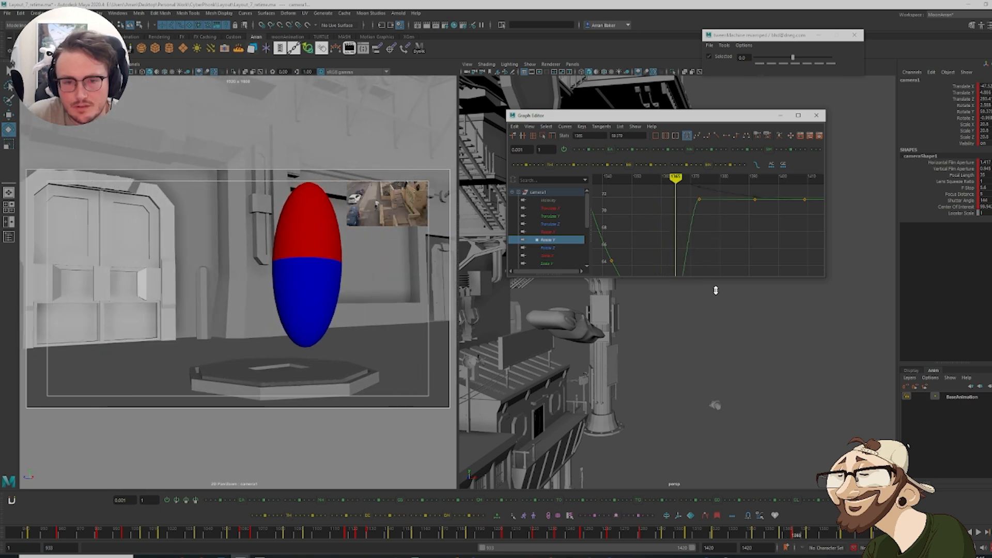
Blend the camera's Rotate Y keys between frame 1375 and the final key toward the preceding key, adjust the amount, and scrub to the end
key(period)
scroll(686, 225, down, 4)
drag(678, 226, 752, 207)
click(624, 149)
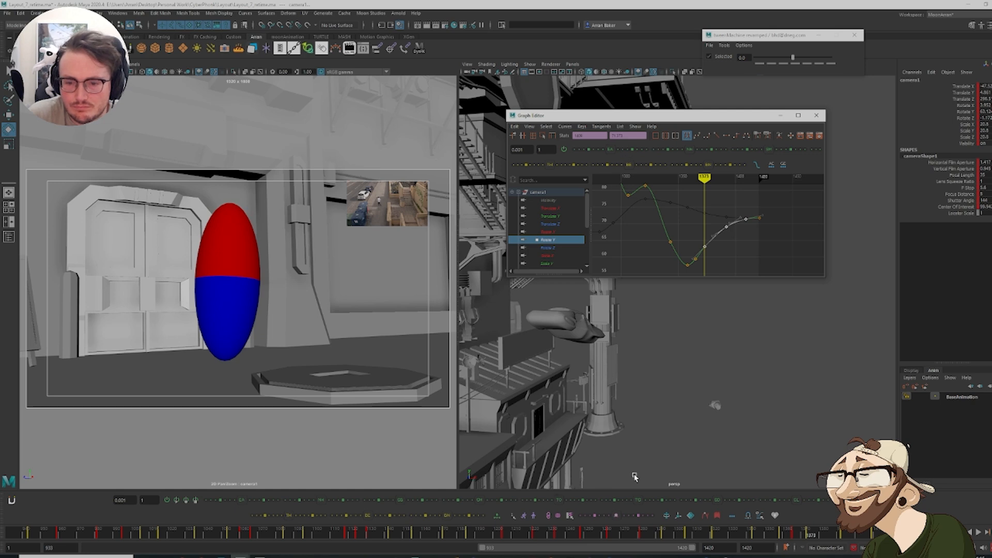
drag(723, 537, 749, 536)
drag(770, 539, 831, 541)
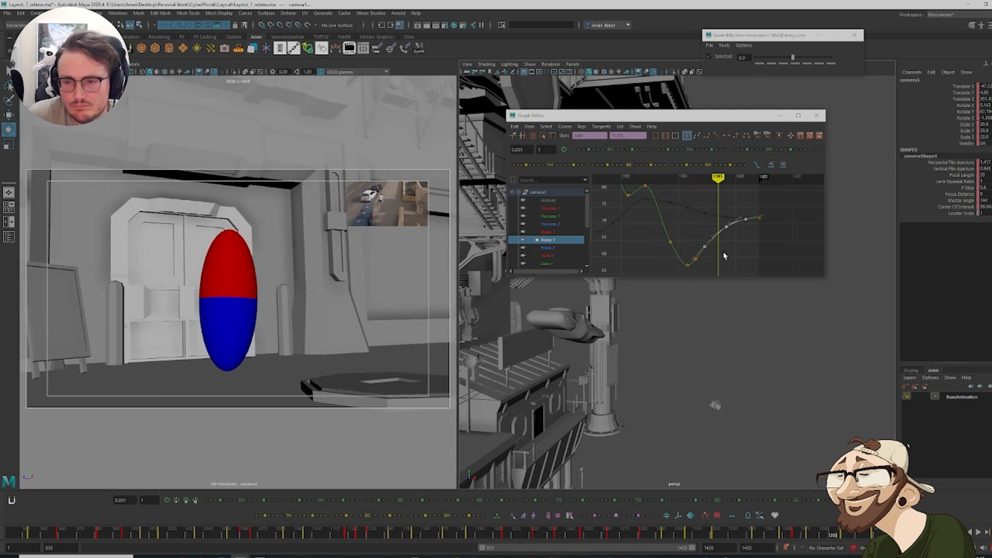
click(632, 151)
drag(748, 543, 880, 538)
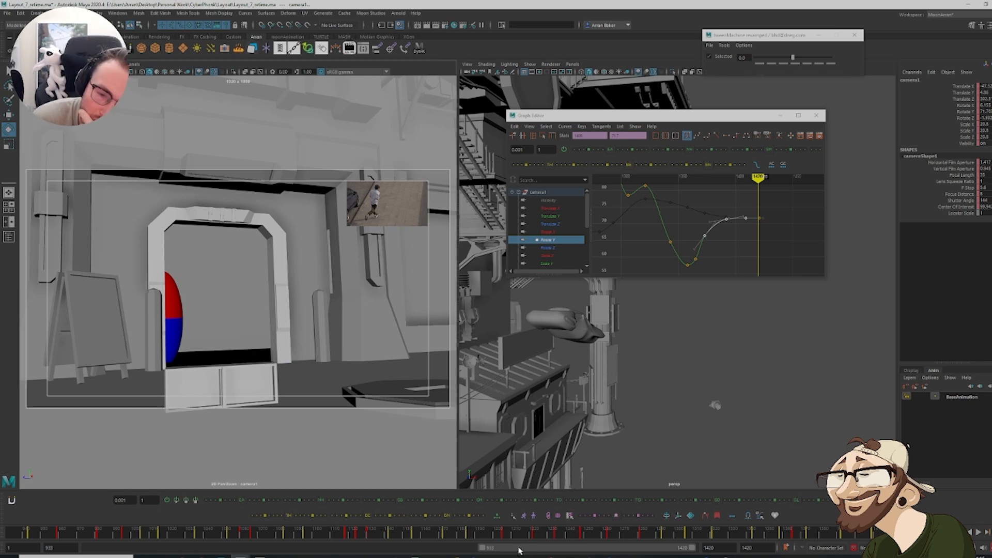
Extend the playback range back to start at frame 1 and go to the first frame
drag(529, 537, 13, 538)
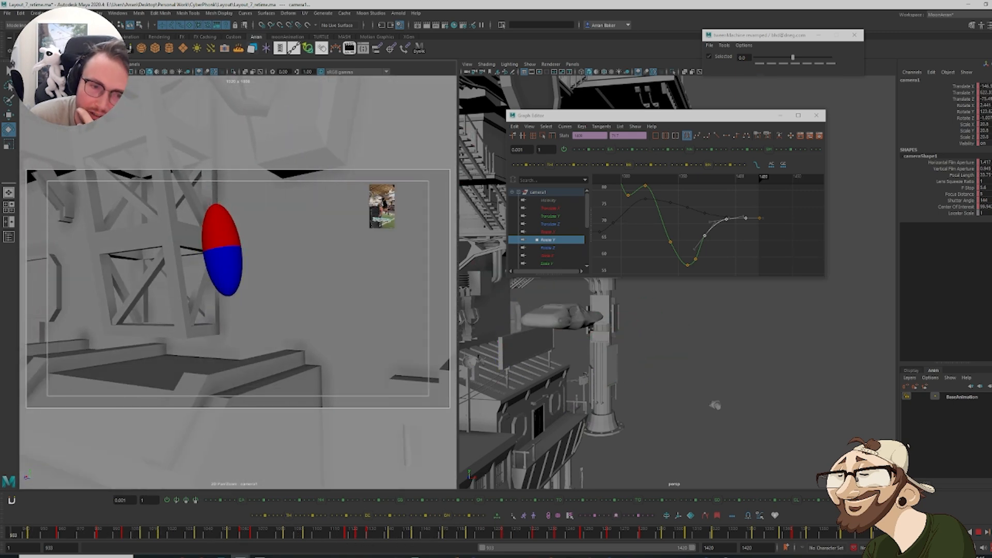
drag(485, 548, 88, 548)
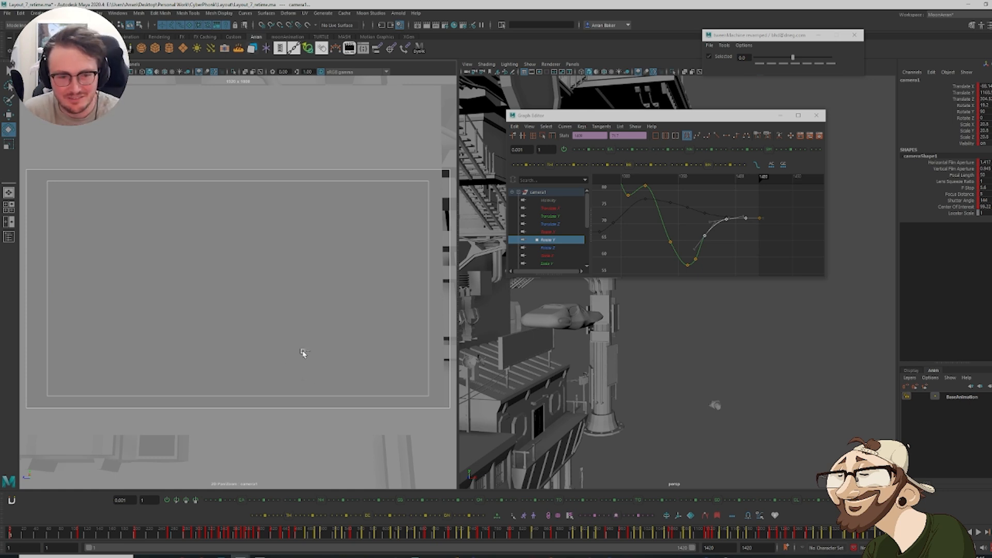
click(305, 352)
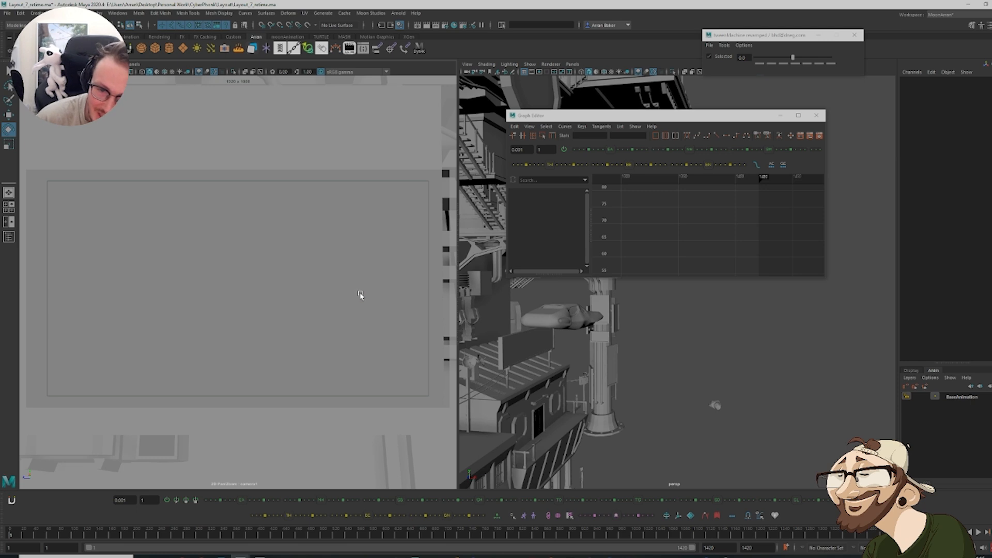
click(315, 317)
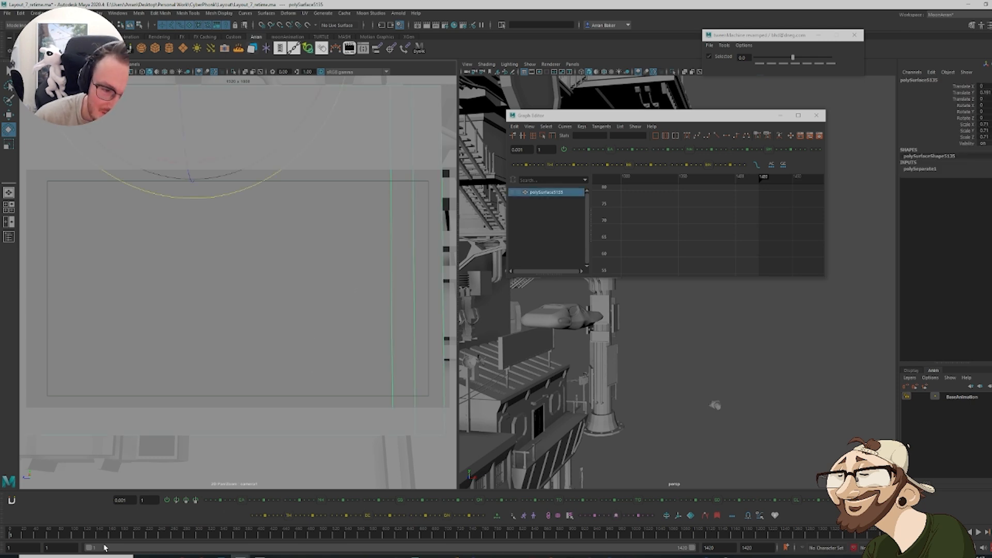
mouse_move(28, 533)
mouse_down()
mouse_move(100, 530)
mouse_move(11, 532)
mouse_up()
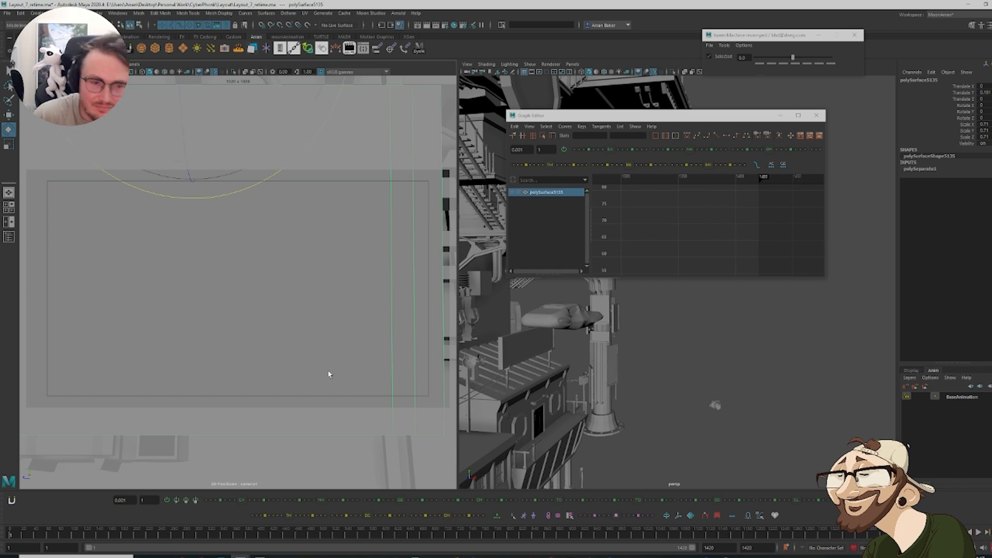
Select the camera in the perspective view and raise its Translate Z key at frame 1 to about 319
key(f)
alt+drag(718, 349, 649, 358)
key(w)
click(650, 377)
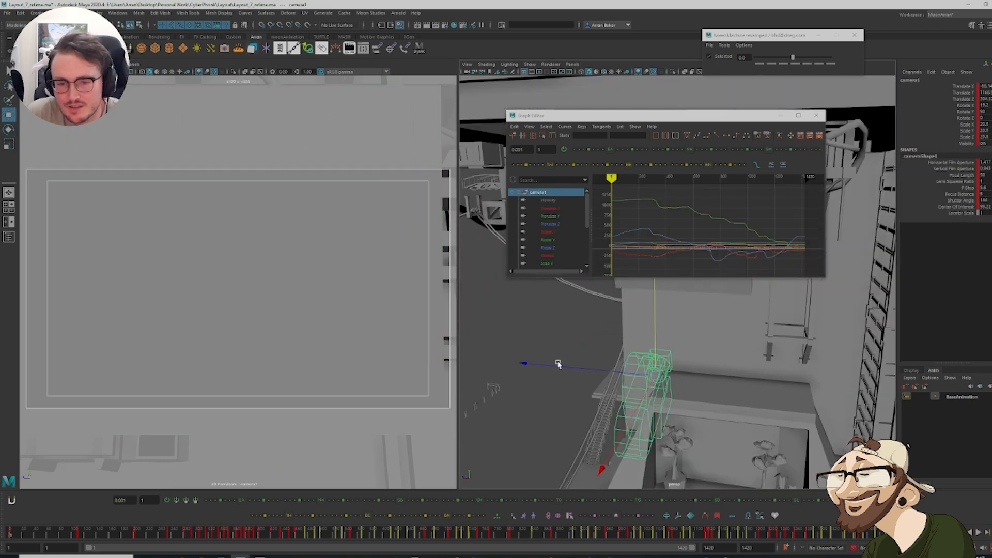
click(526, 210)
drag(610, 119, 809, 111)
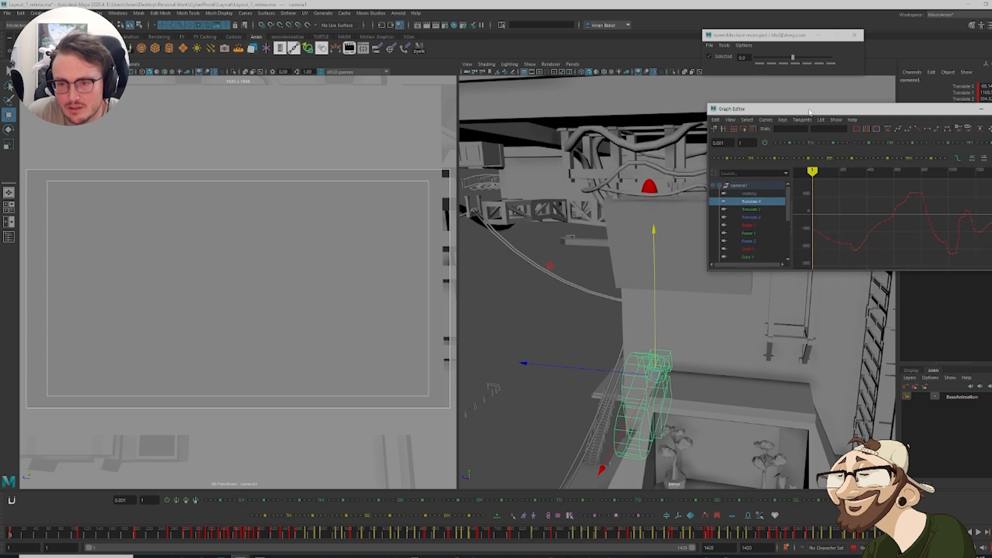
drag(806, 221, 822, 244)
key(f)
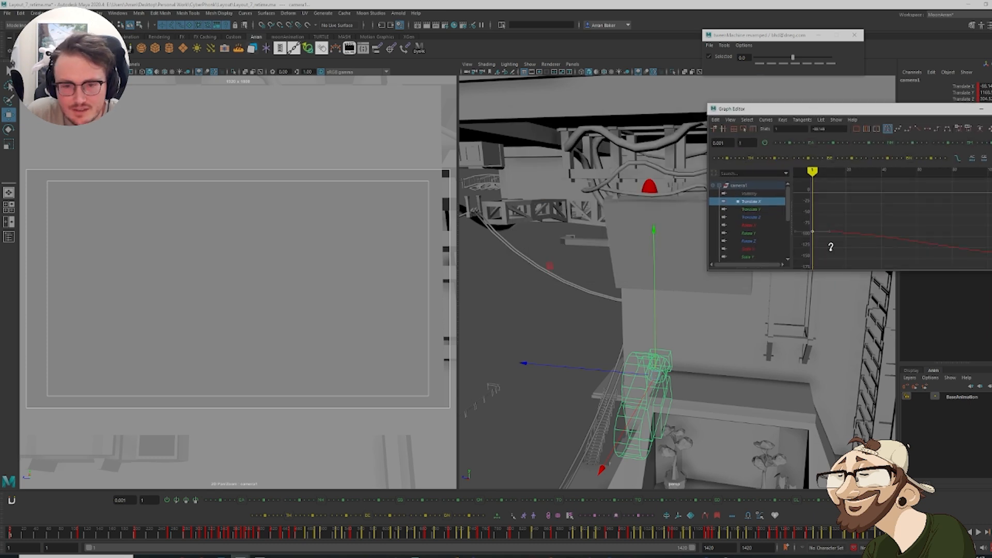
click(756, 217)
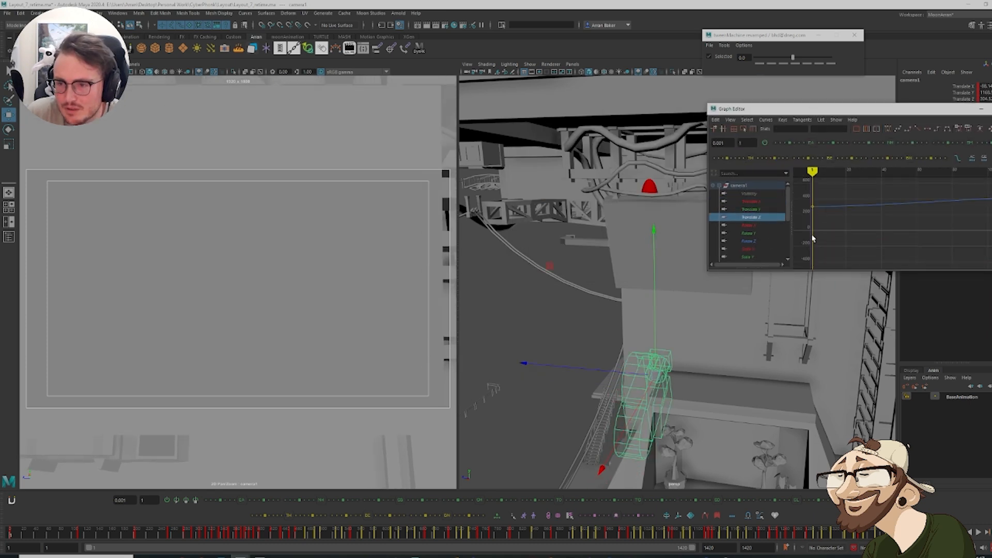
drag(807, 197, 821, 218)
shift+middle_drag(821, 219, 822, 218)
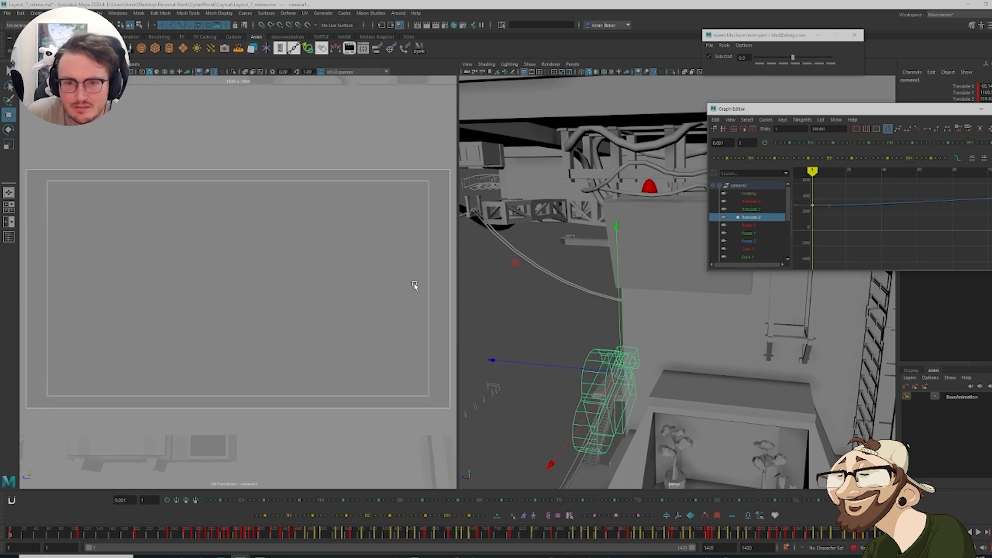
Show wireframe over the shaded camera view and adjust the camera's position against the wall at frame 1
scroll(634, 309, down, 2)
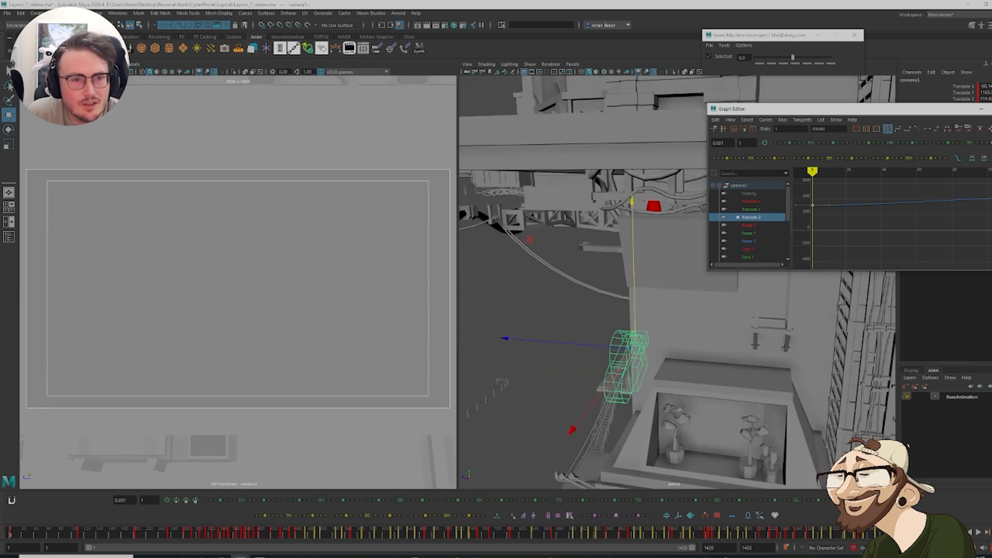
click(163, 73)
scroll(239, 229, down, 2)
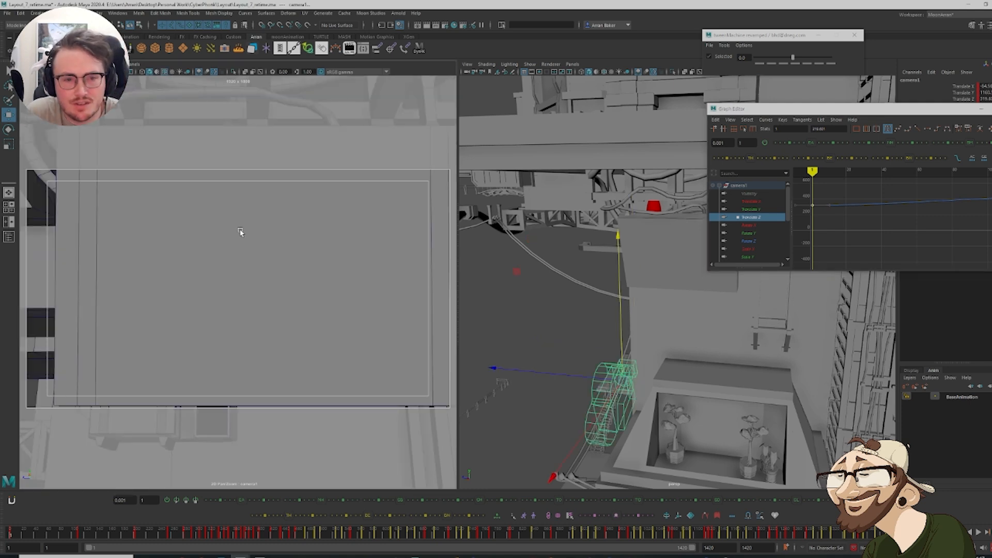
scroll(241, 232, up, 2)
scroll(240, 231, down, 2)
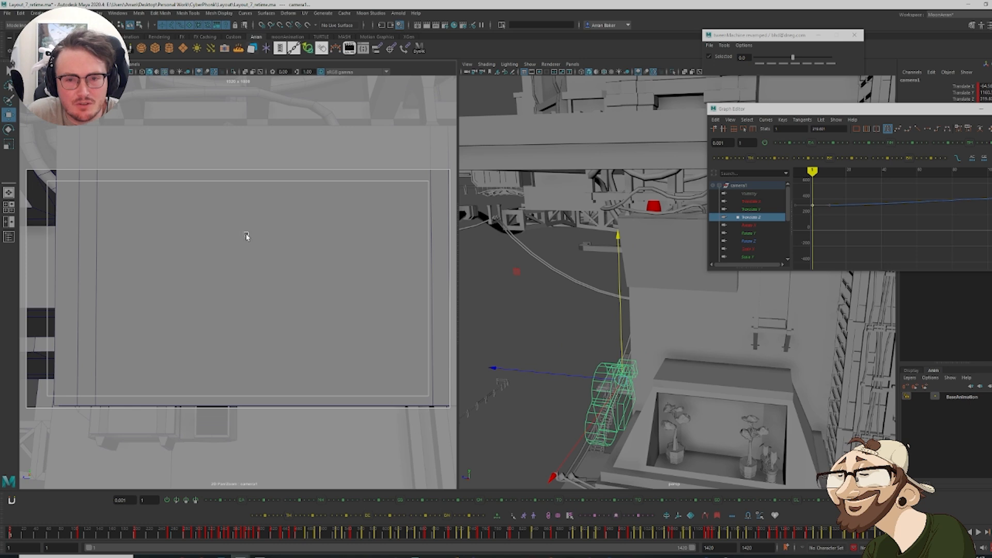
middle_drag(247, 236, 246, 272)
Try moving the camera's poses at about frame 60 and at frame 110, and undo the moves
mouse_move(16, 533)
mouse_down()
mouse_move(79, 534)
mouse_move(8, 533)
mouse_move(48, 538)
mouse_up()
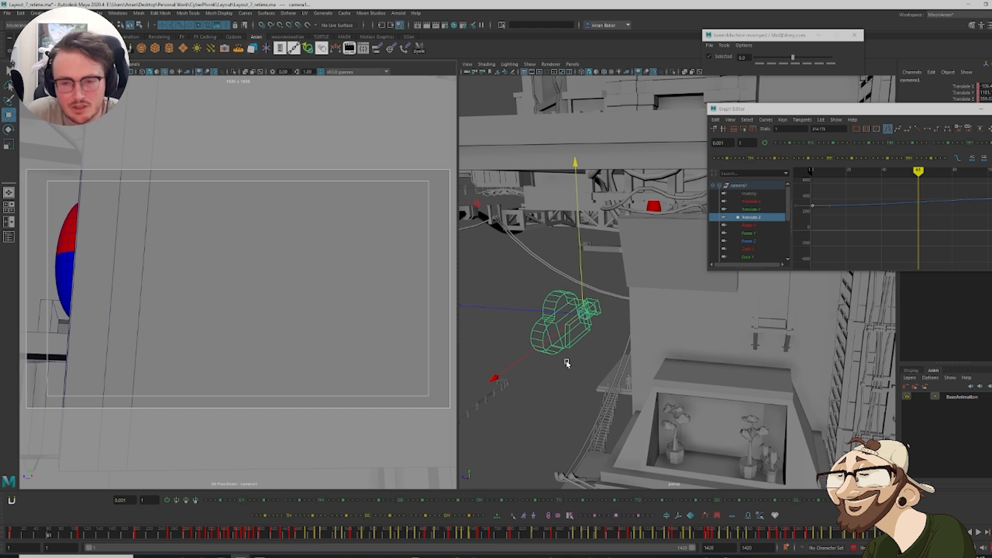
drag(527, 355, 471, 395)
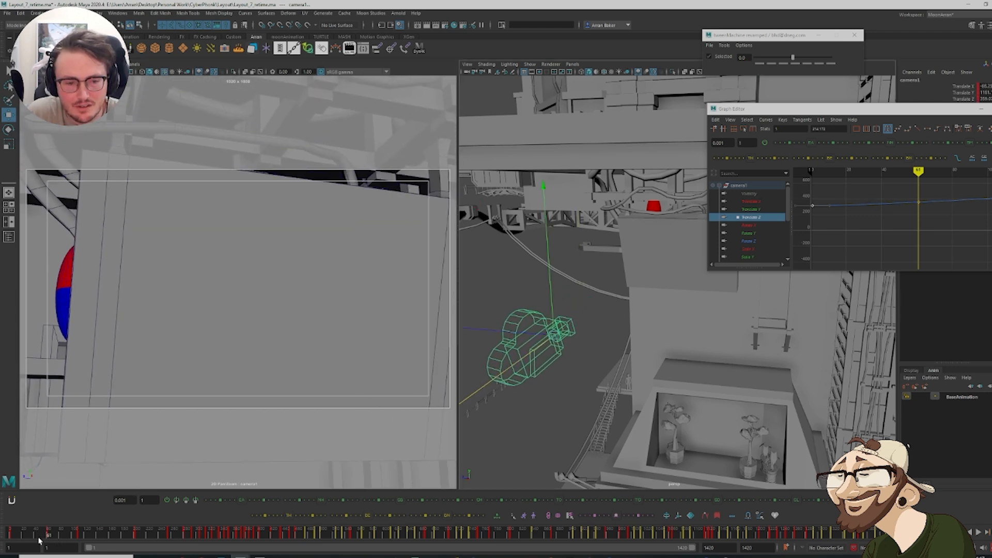
mouse_move(40, 540)
mouse_down()
mouse_move(18, 539)
mouse_move(107, 546)
mouse_up()
key(comma)
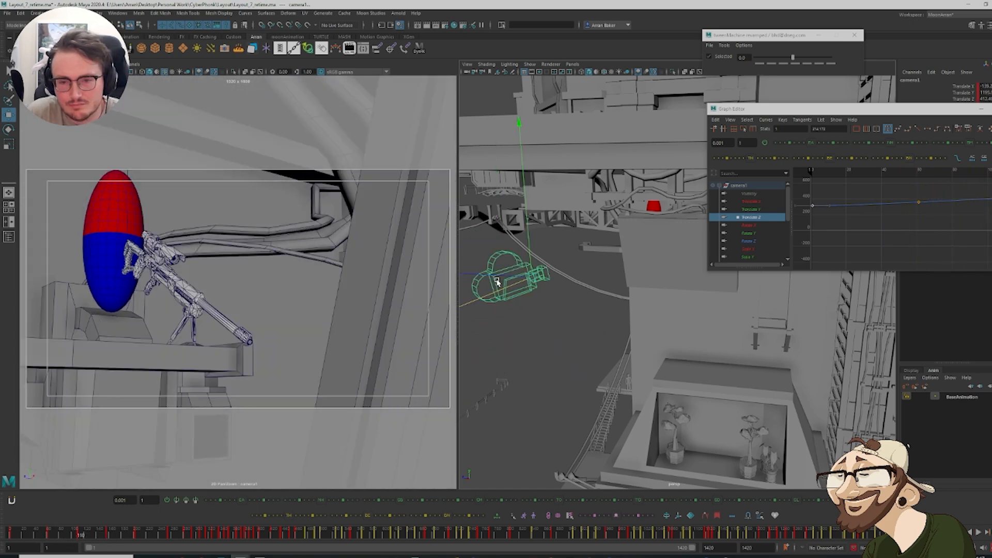
drag(494, 292, 482, 296)
key(ctrl+z)
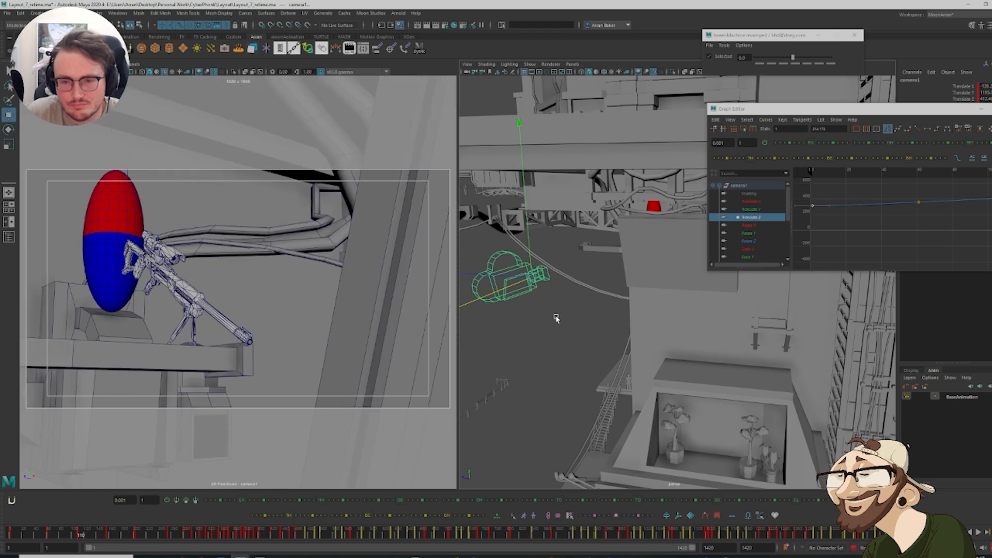
alt+drag(557, 317, 645, 290)
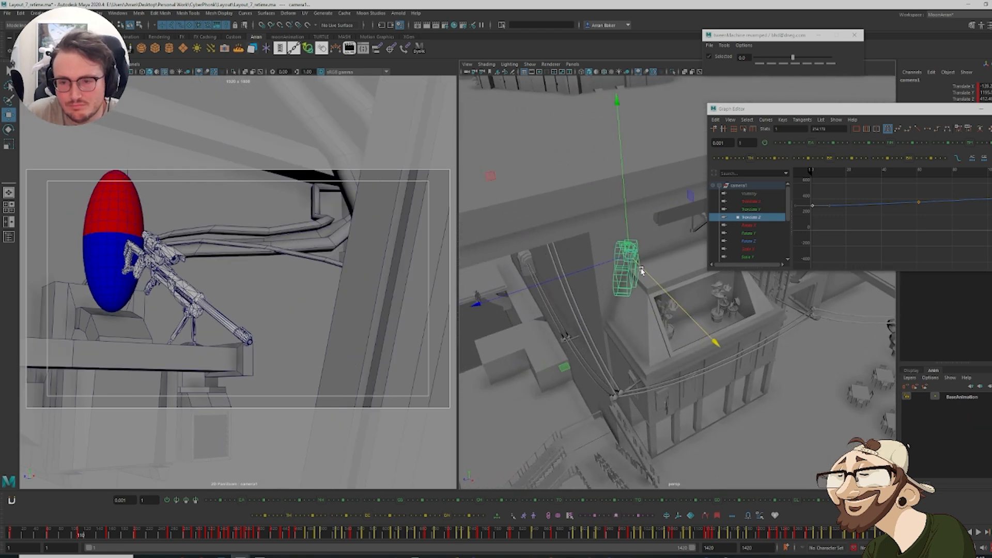
key(ctrl+z)
key(ctrl+z)
key(ctrl+z)
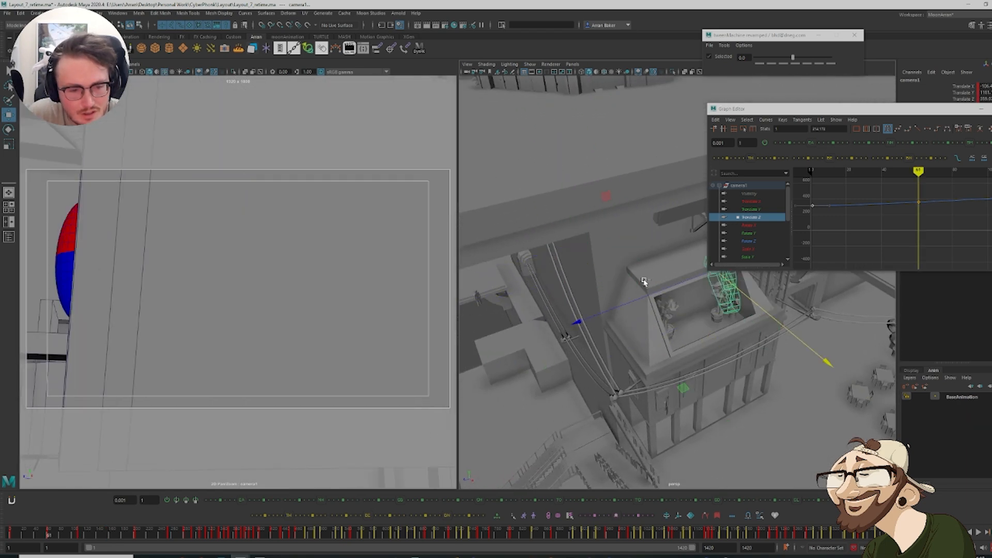
Reposition the camera horizontally at about frame 60 and at frame 110 to improve the opening move past the wall
key(w)
drag(644, 281, 627, 275)
drag(730, 321, 742, 355)
click(81, 530)
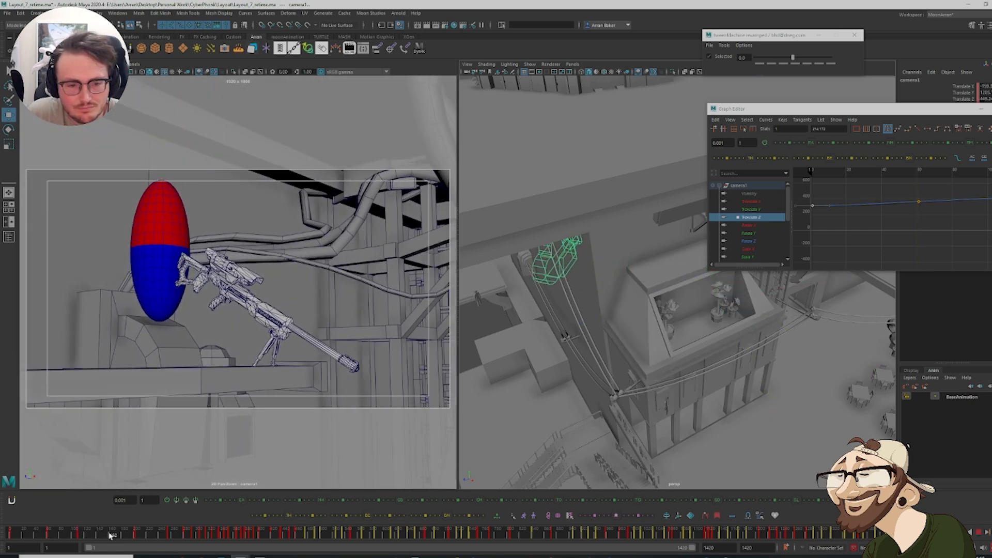
drag(602, 383, 597, 411)
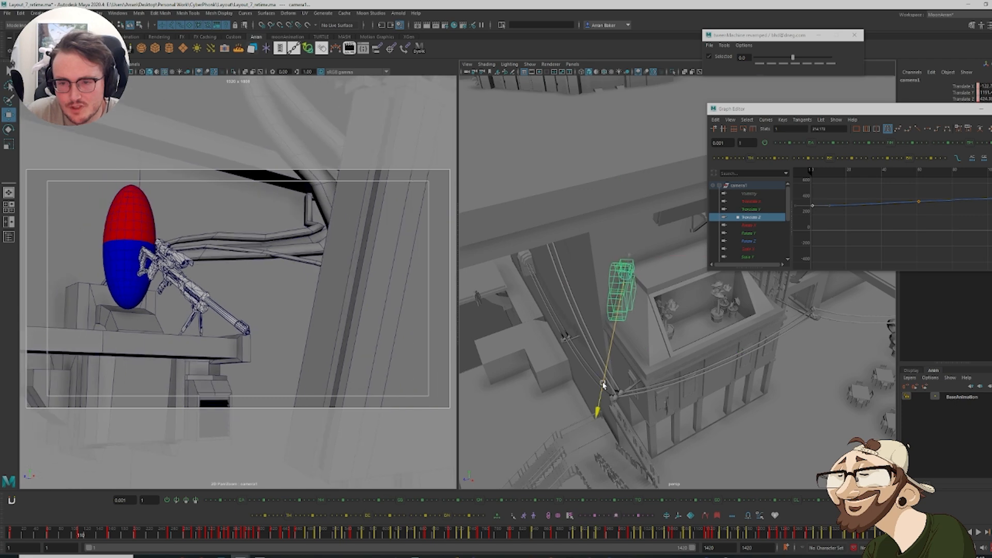
mouse_move(86, 536)
mouse_down()
mouse_move(22, 531)
mouse_move(66, 538)
mouse_up()
key(comma)
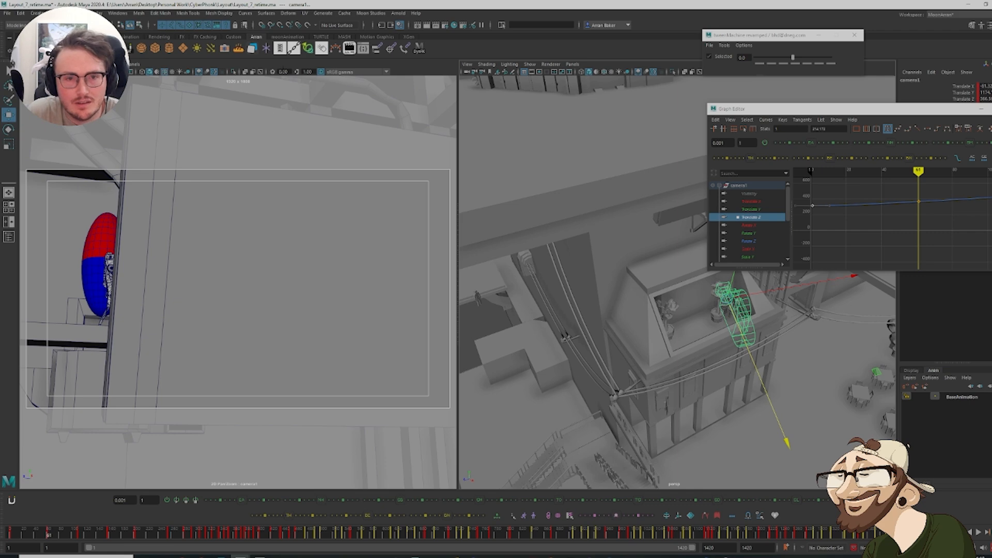
Create an editable motion trail for the camera and move its first pose after frame 110 toward a smoother arc
click(338, 52)
key(period)
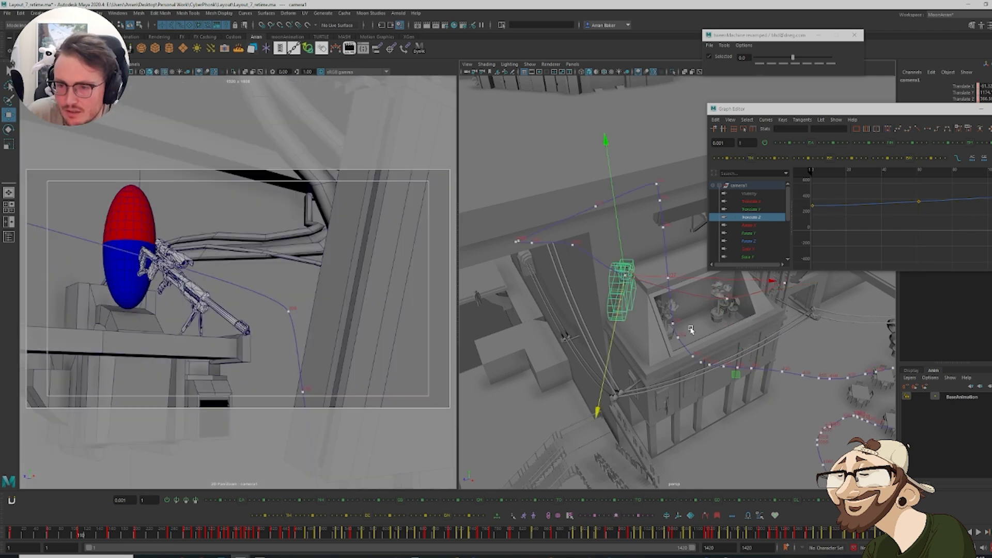
key(comma)
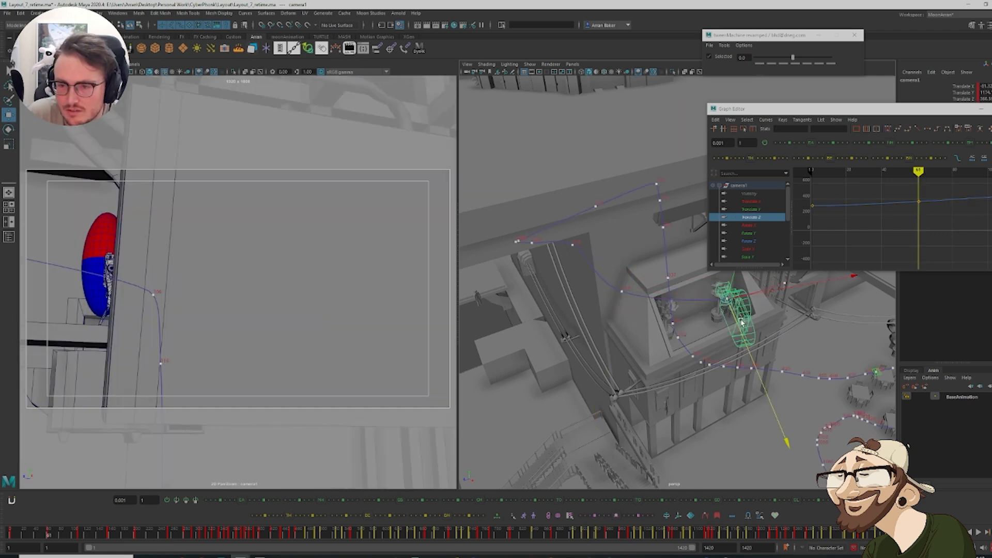
key(period)
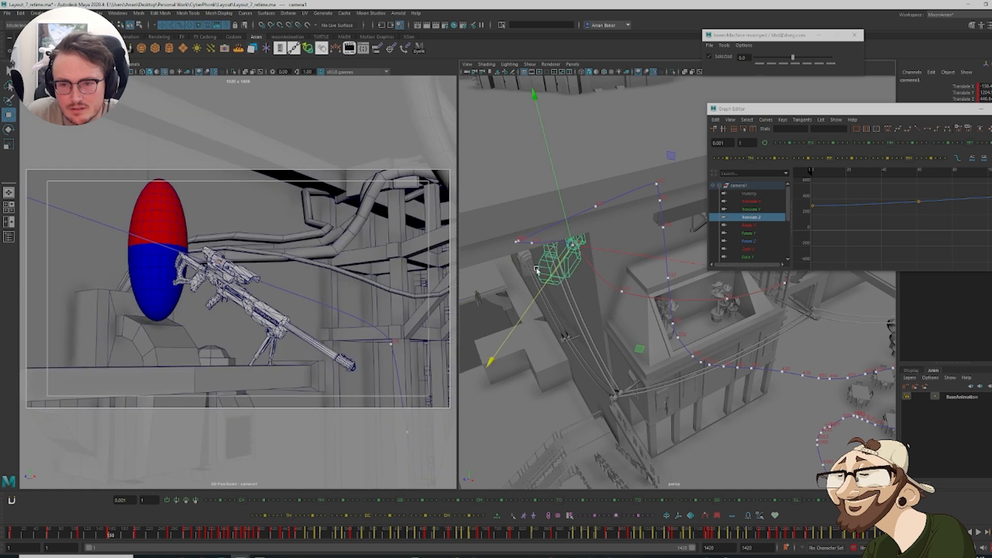
drag(553, 266, 530, 292)
Move the camera's keys at frames 202 and 110 to even out the arc of its motion trail
key(period)
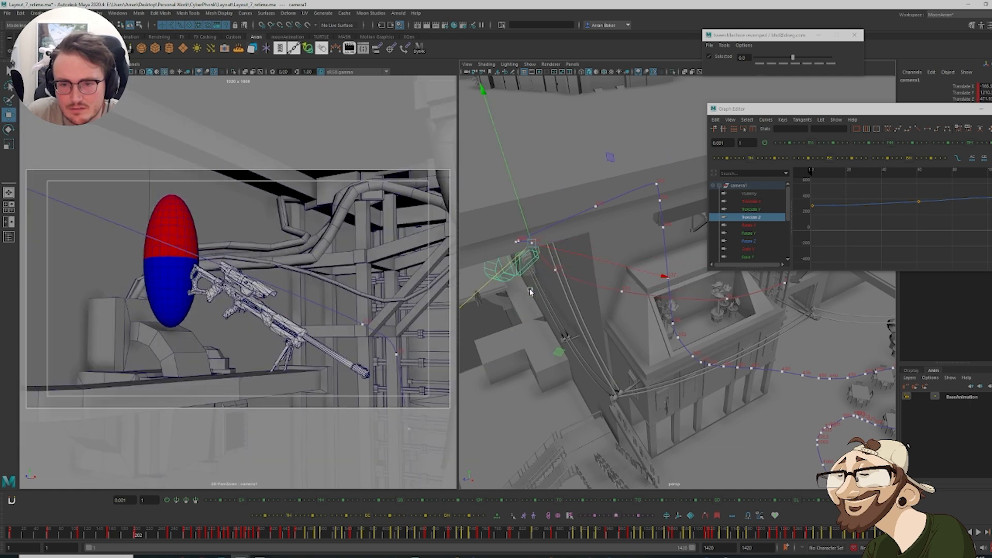
key(period)
key(period)
key(comma)
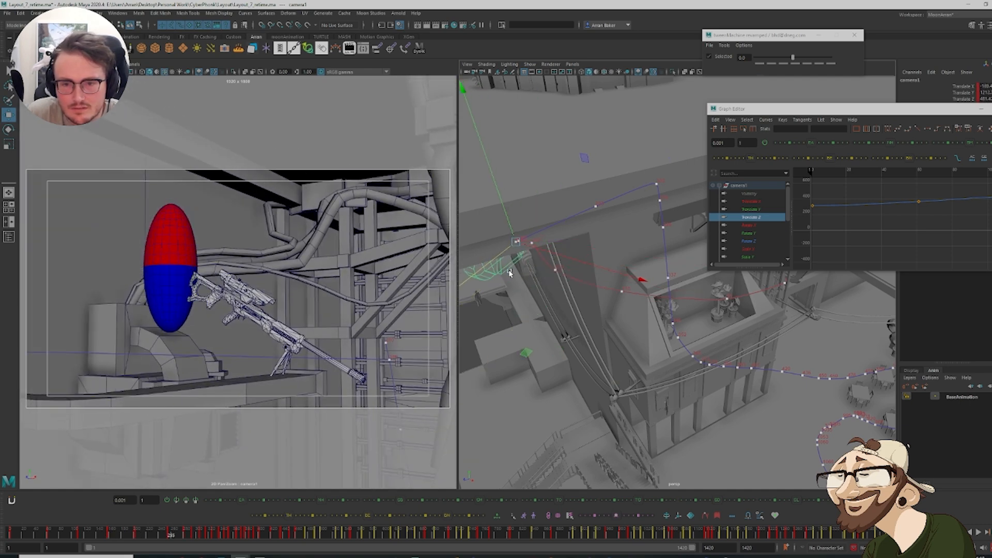
key(comma)
drag(519, 254, 539, 300)
key(comma)
key(comma)
drag(615, 312, 613, 327)
key(comma)
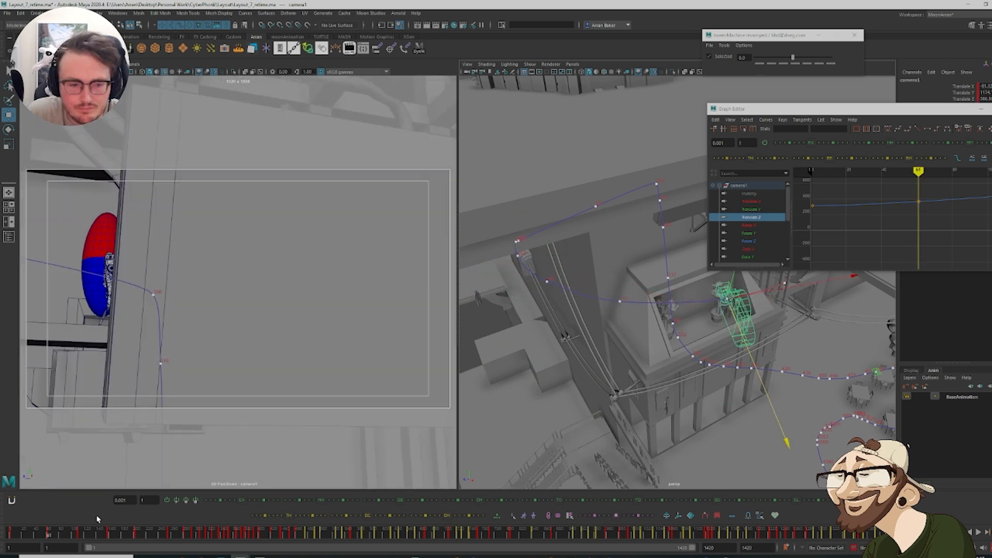
Blend the camera's pose at about frame 255 with a tween amount of 75, nudge its position, and scrub back to review
drag(27, 535, 180, 552)
key(alt+3)
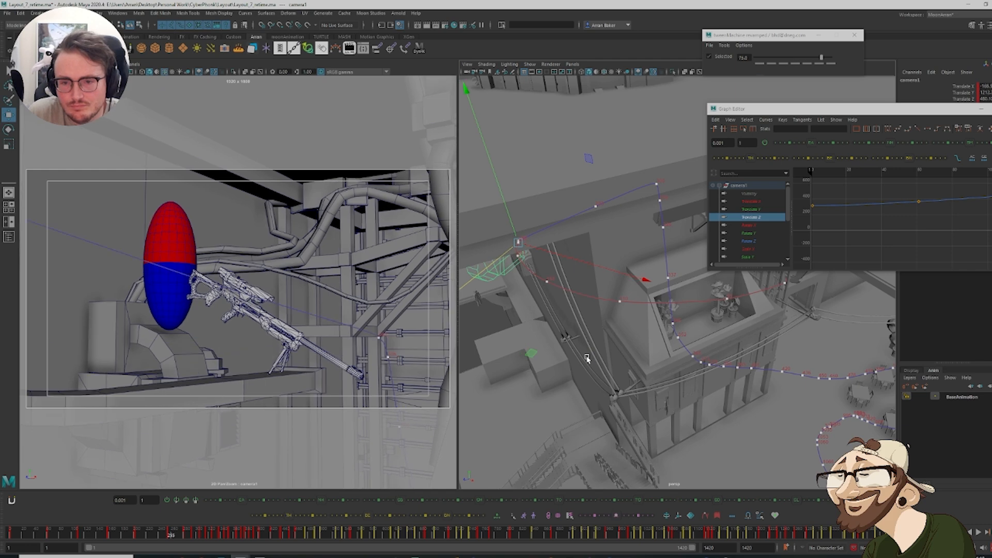
drag(502, 249, 499, 252)
drag(190, 535, 13, 536)
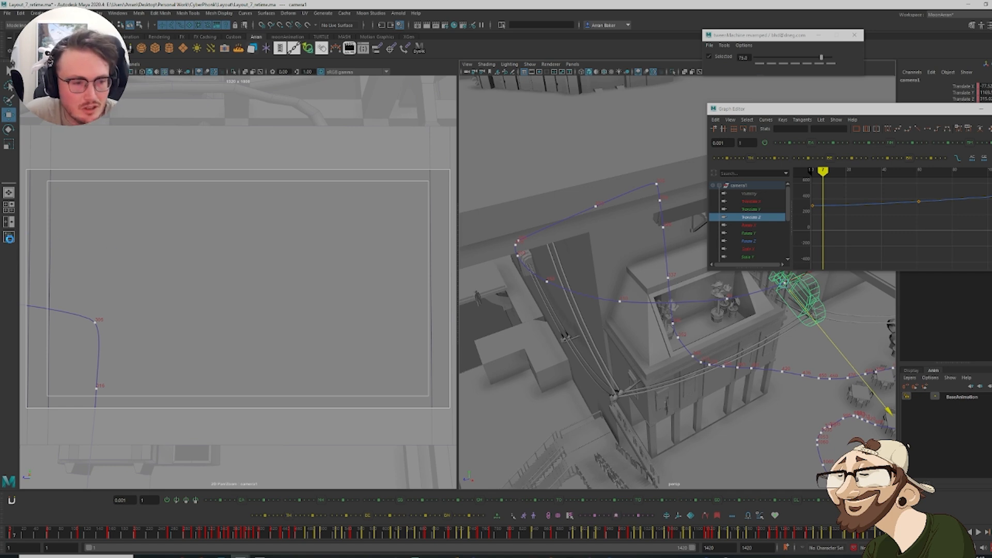
Delete the camera's motion trail handle from the scene
click(8, 238)
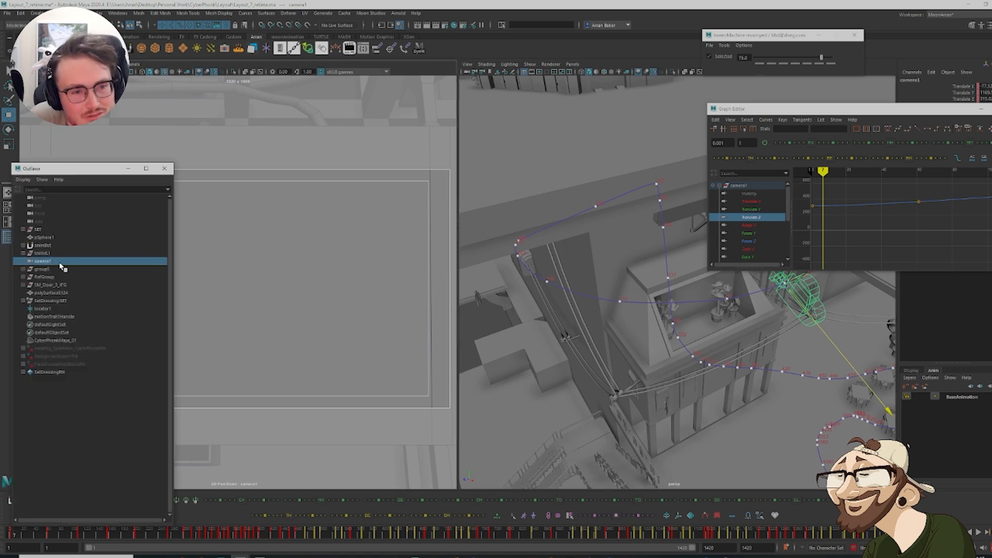
click(55, 316)
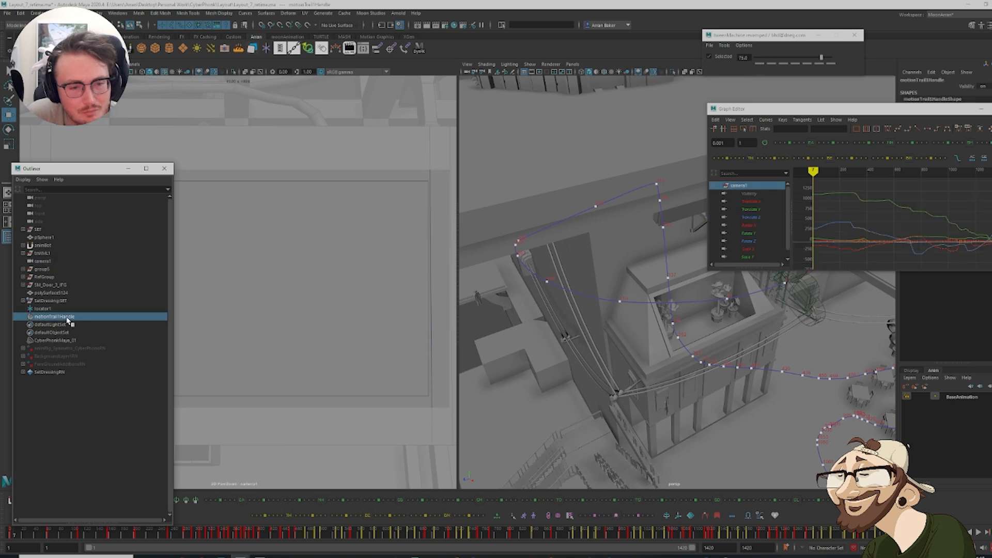
key(Delete)
click(128, 168)
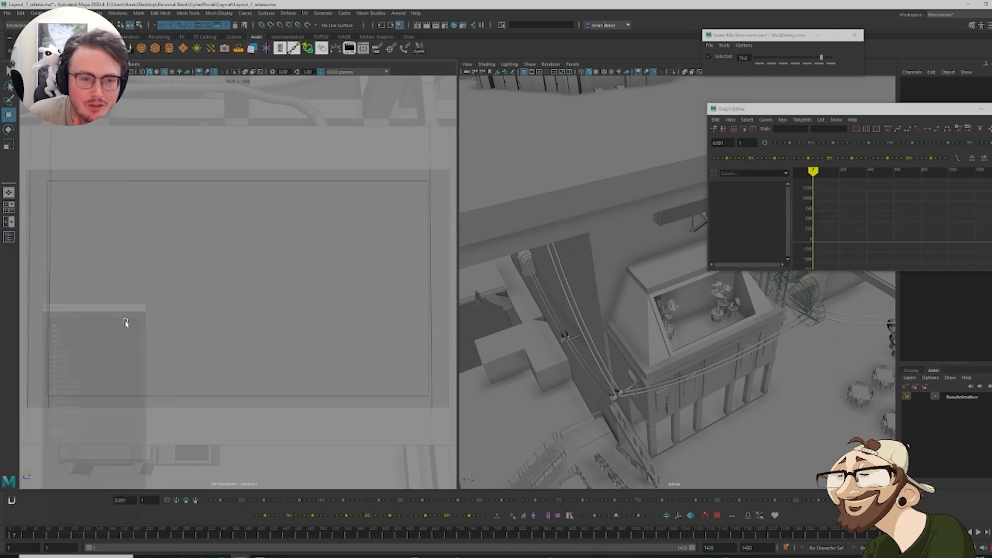
Return to frame 1 and turn off 2D Pan/Zoom in the camera view
drag(20, 539, 7, 535)
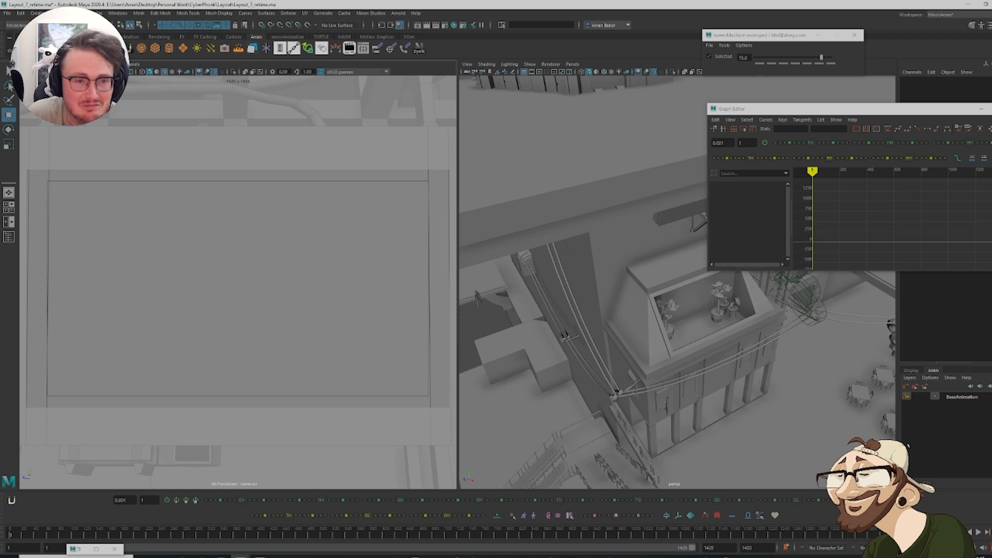
key(backslash)
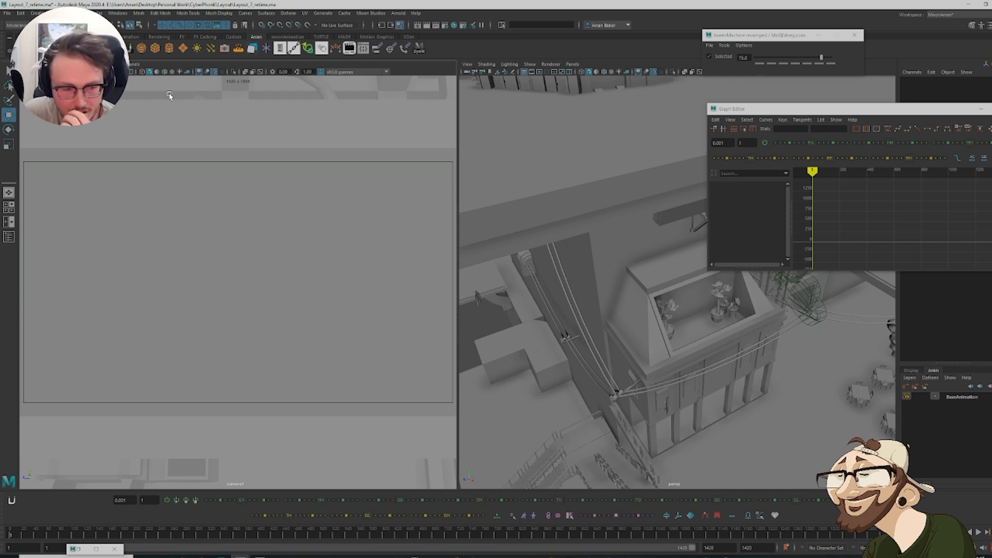
Turn on the CyberPhonkMaya soundtrack for the timeline and enlarge the camera1 view to fill the workspace
right_click(231, 533)
mouse_move(257, 525)
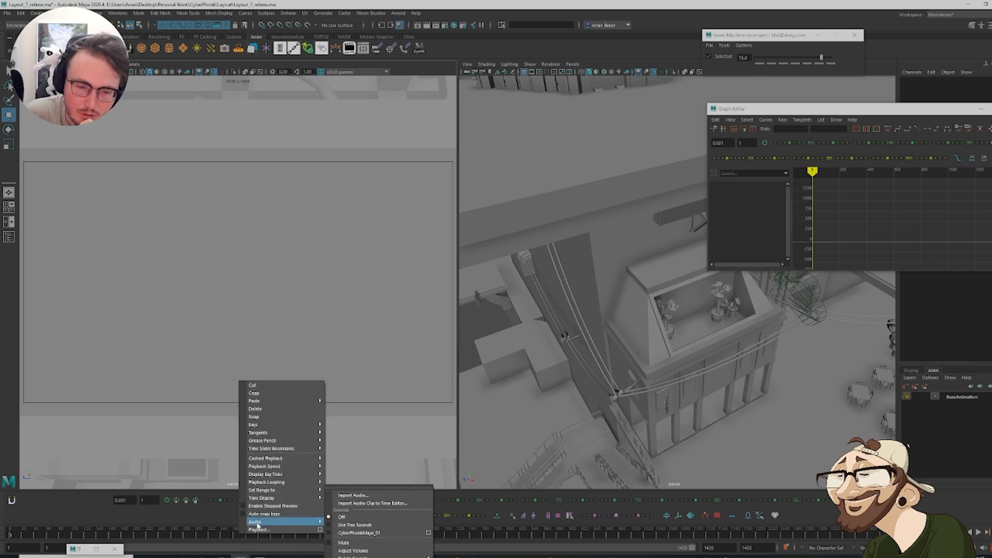
click(361, 533)
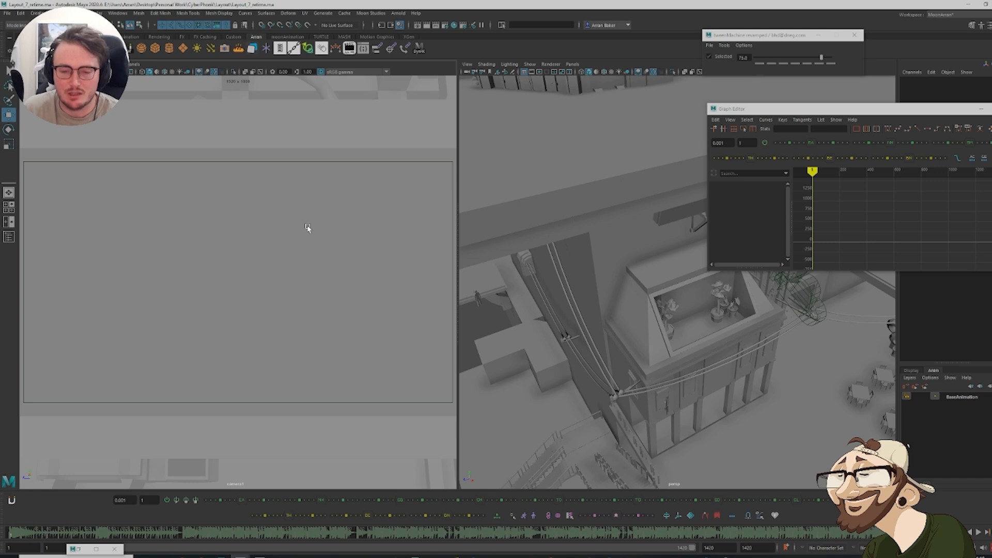
key(space)
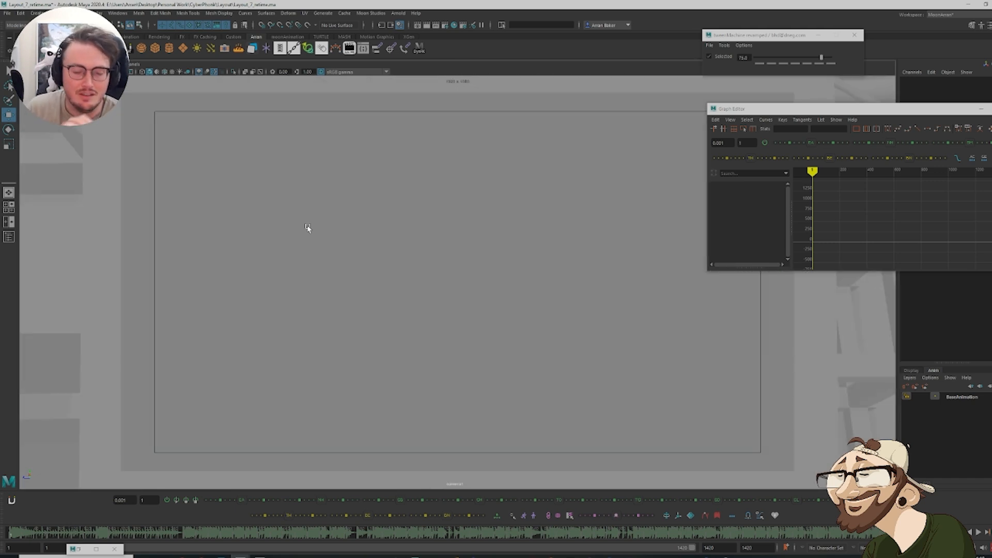
Playblast the shot through the camera to a movie file named Layout_07 in the CyberPhonk folder
right_click(279, 535)
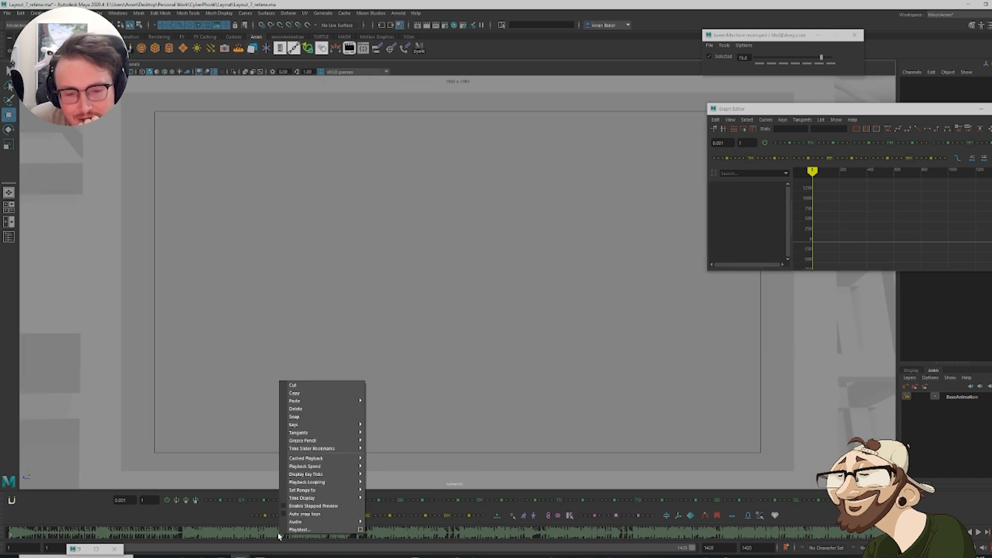
click(327, 527)
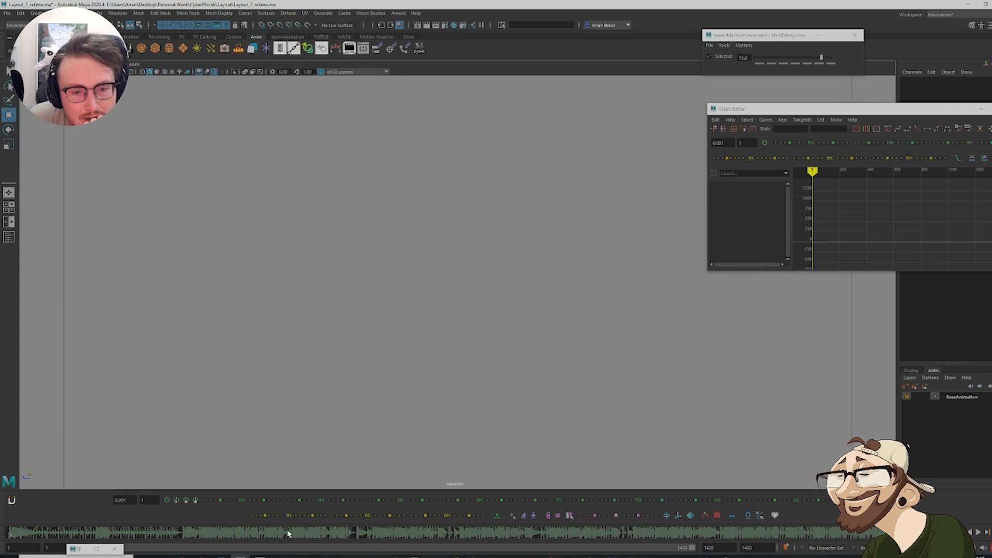
right_click(289, 531)
click(373, 528)
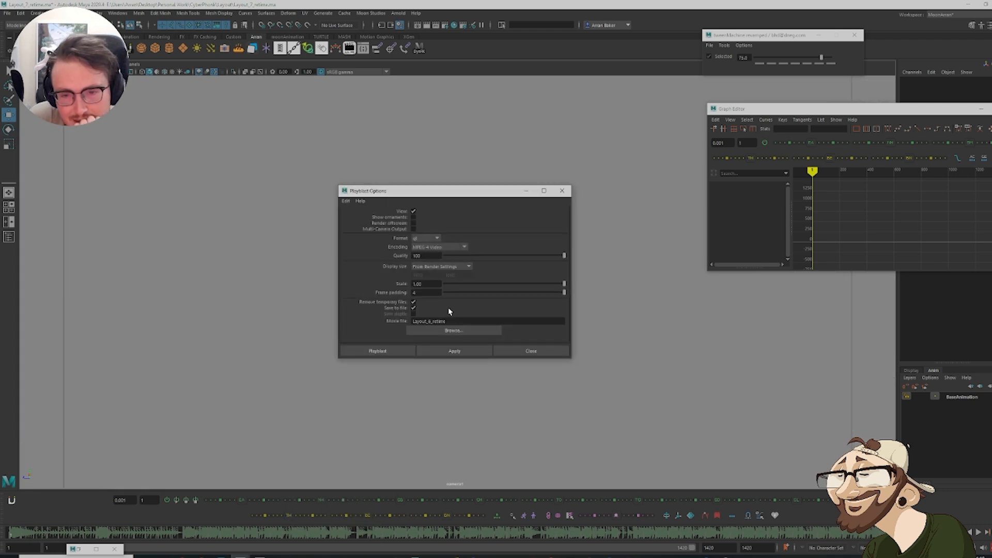
click(448, 331)
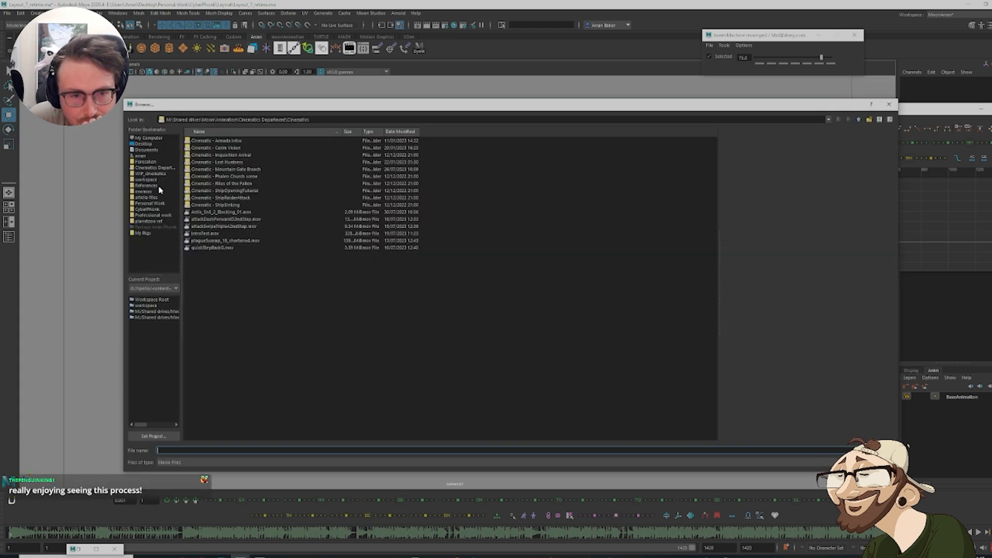
click(159, 186)
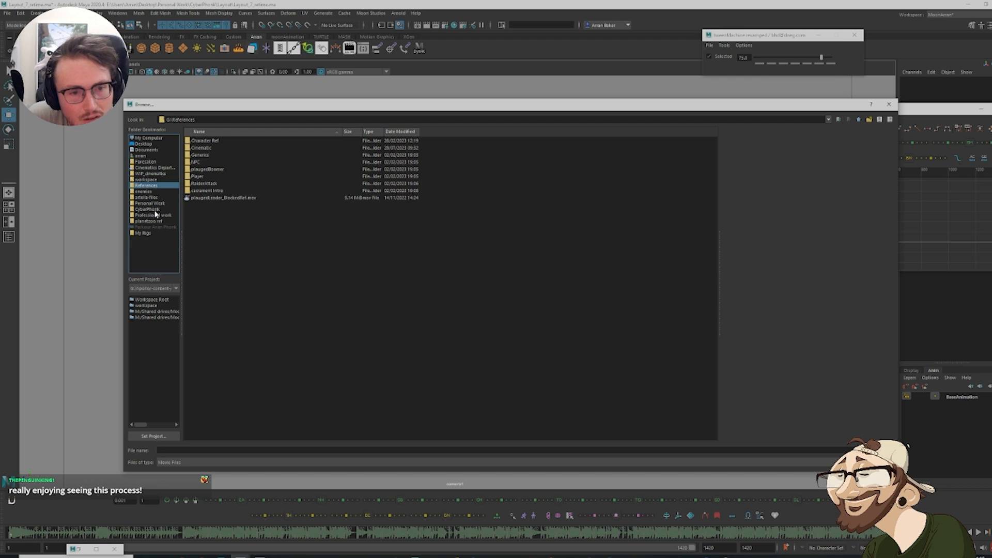
click(153, 210)
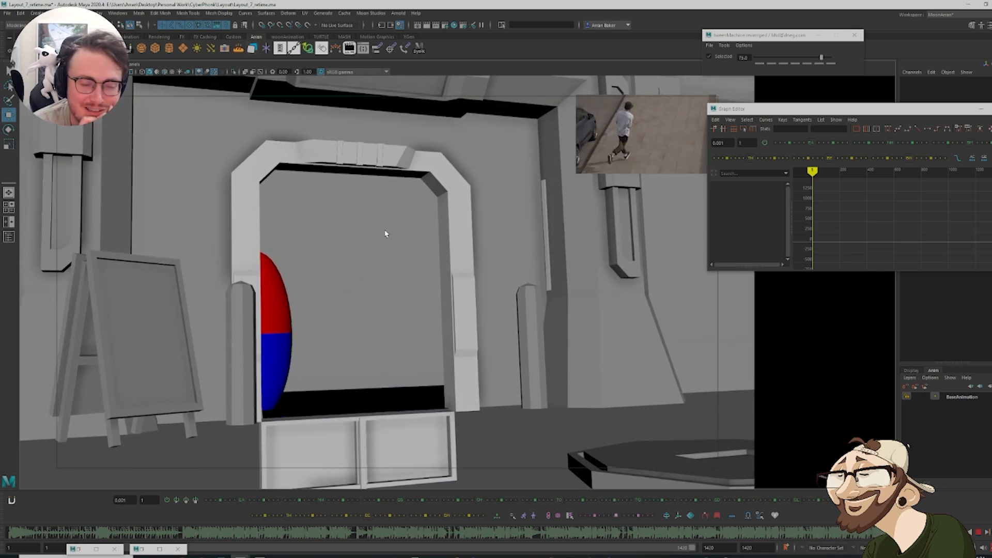
In Keyframe MP, dismiss the demo notice and play the Layout_07 movie from the start to about frame 907
key(Escape)
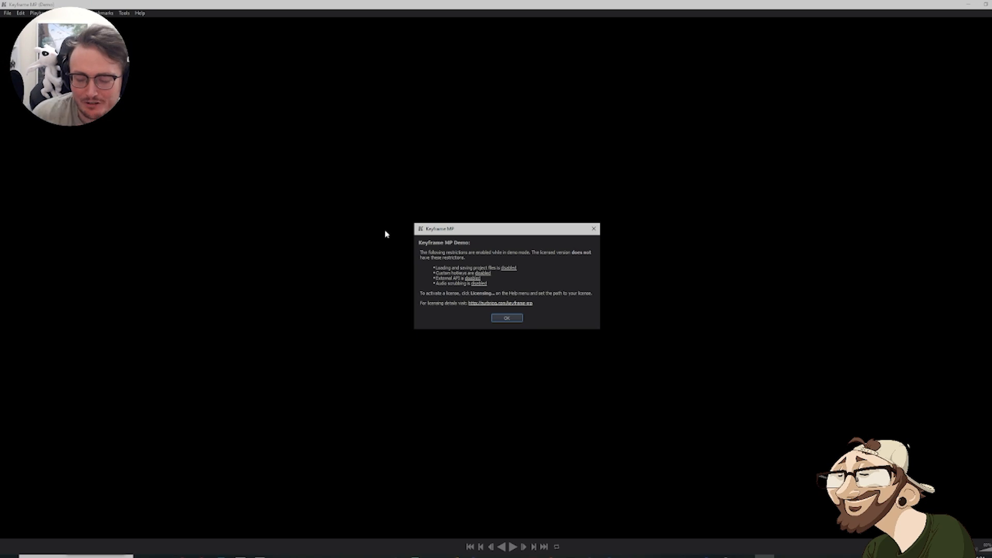
key(Return)
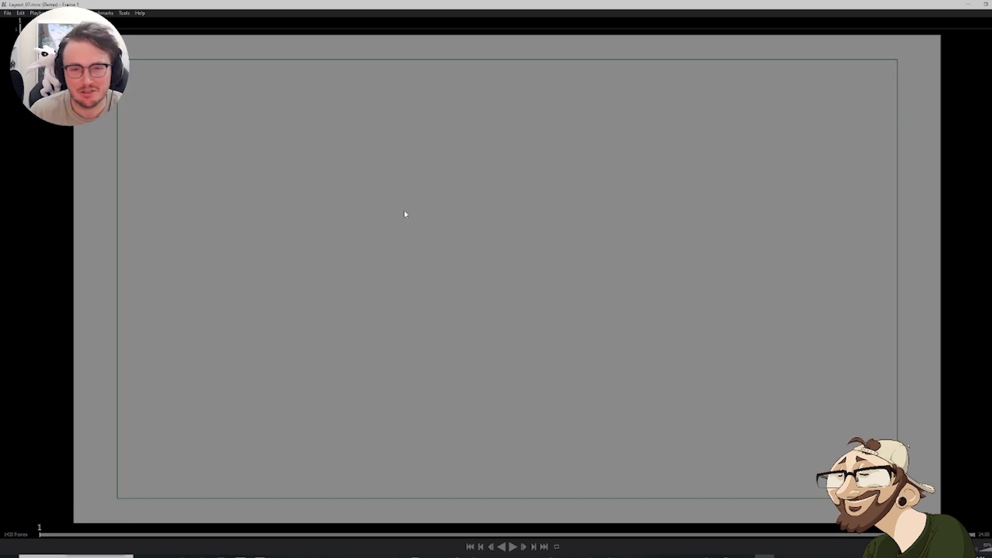
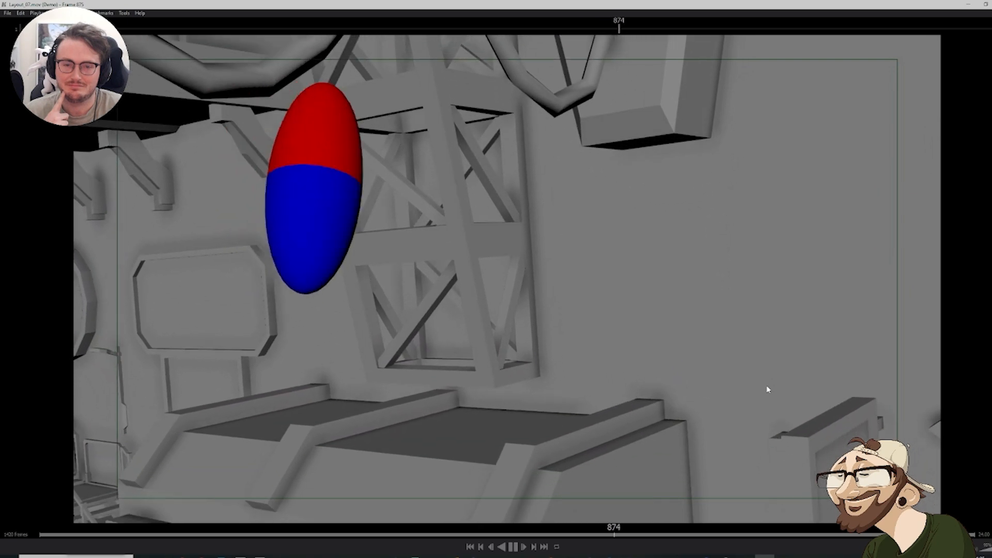
key(space)
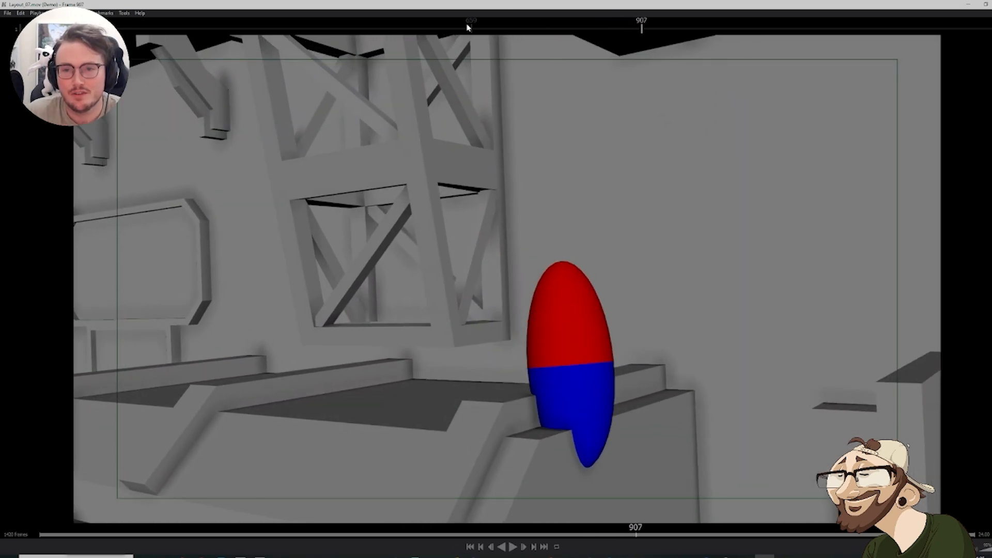
Scrub back past frame 764 and replay the section along the beam with the hanging cables
click(566, 29)
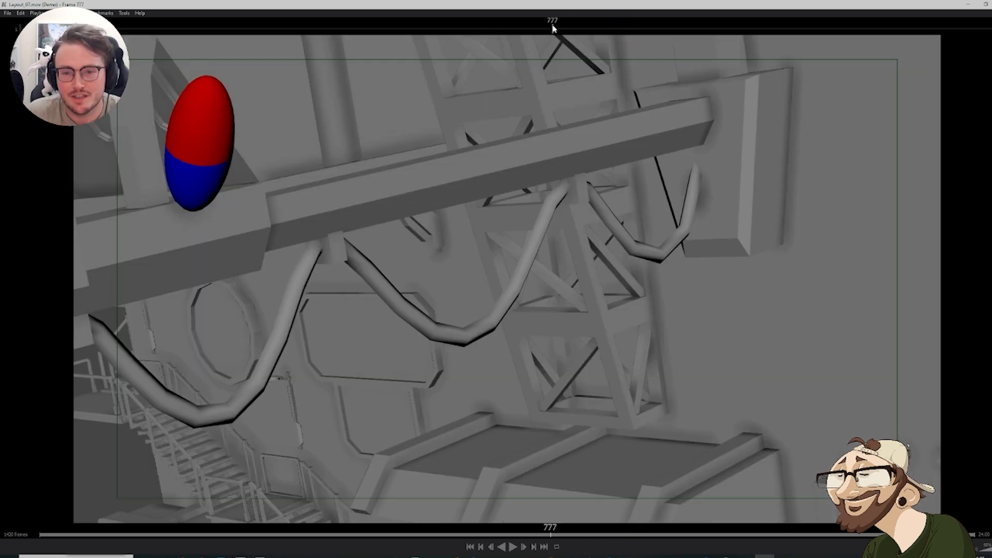
mouse_move(553, 28)
mouse_down()
mouse_move(496, 23)
mouse_move(543, 30)
mouse_up()
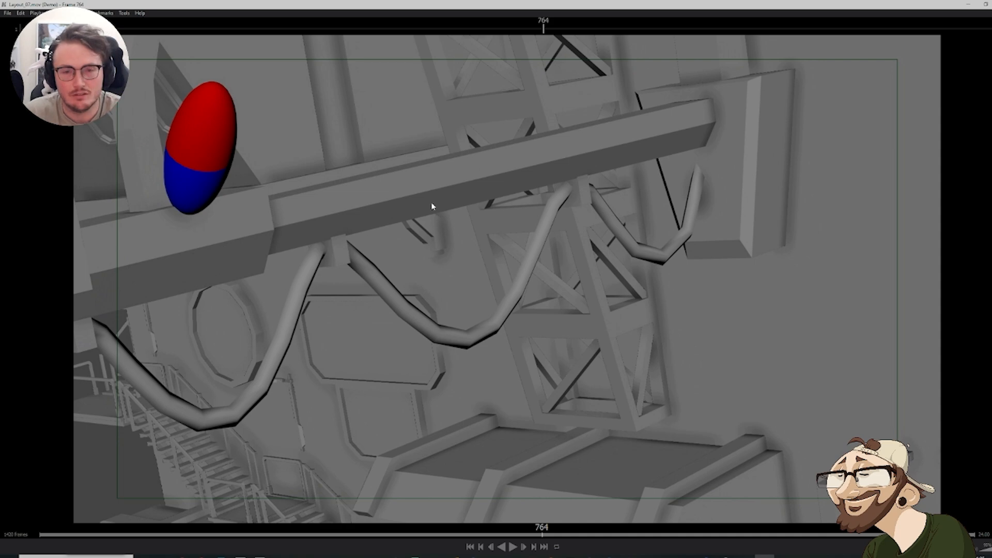
click(529, 29)
drag(517, 28, 515, 29)
key(space)
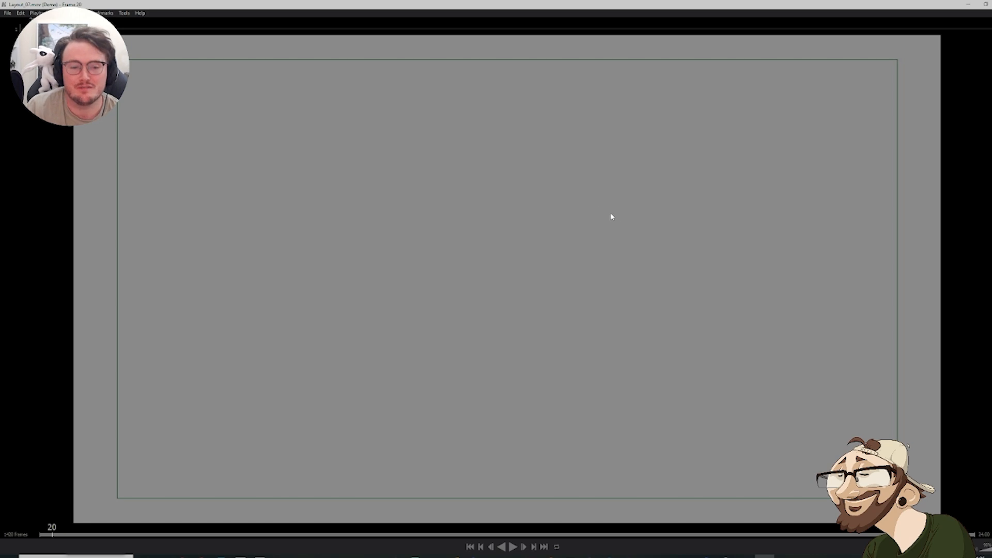
Skip the opening of the movie and replay the camera move between about frames 347 and 409
drag(114, 30, 274, 22)
key(space)
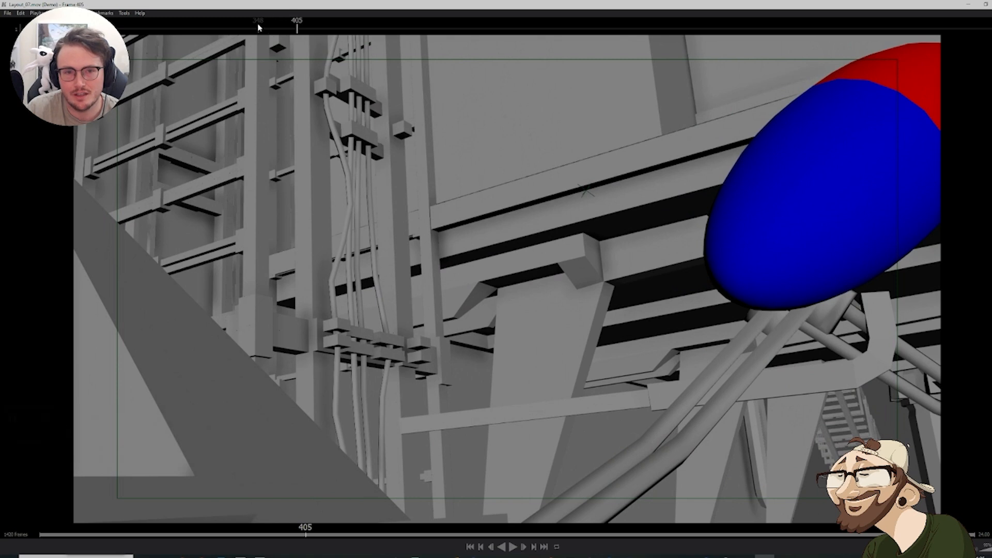
click(258, 27)
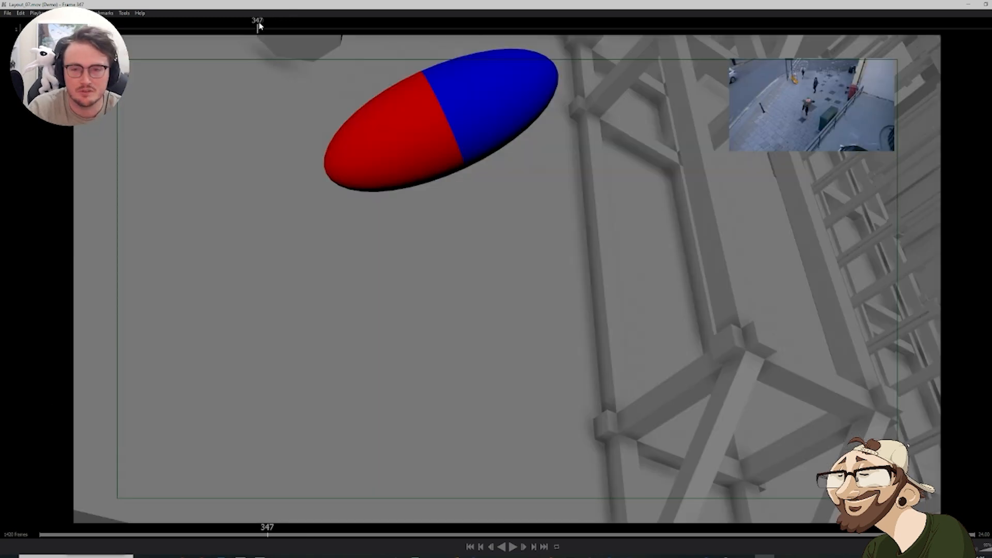
key(space)
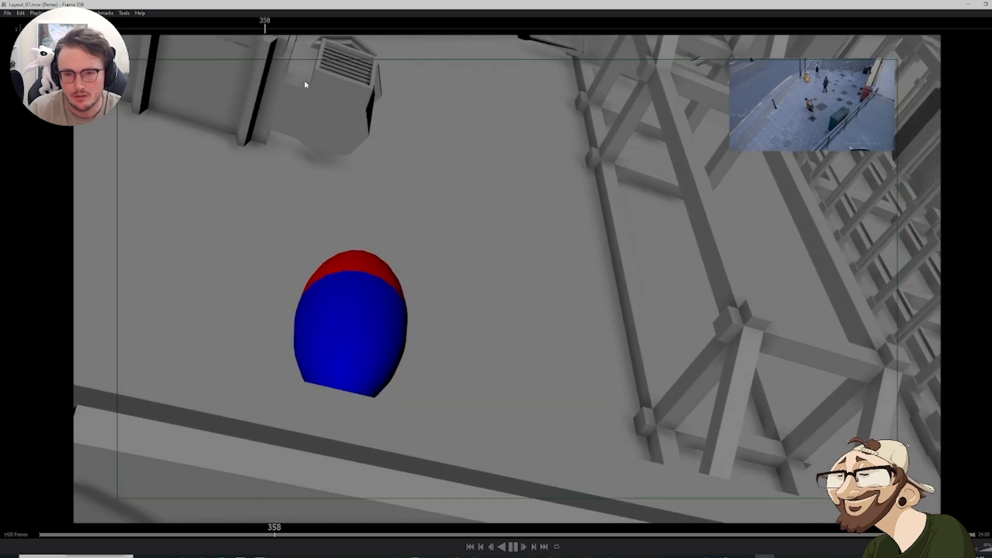
key(space)
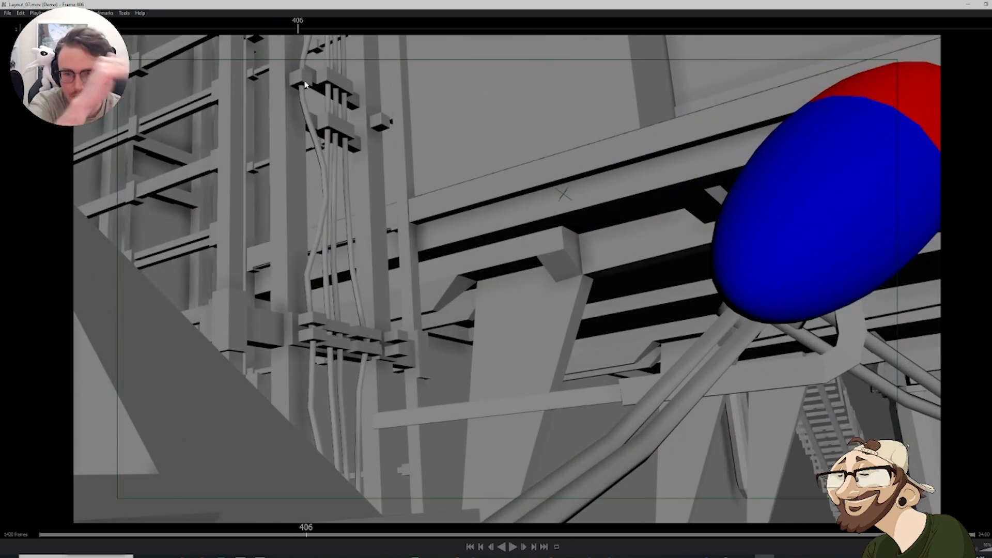
click(275, 30)
key(space)
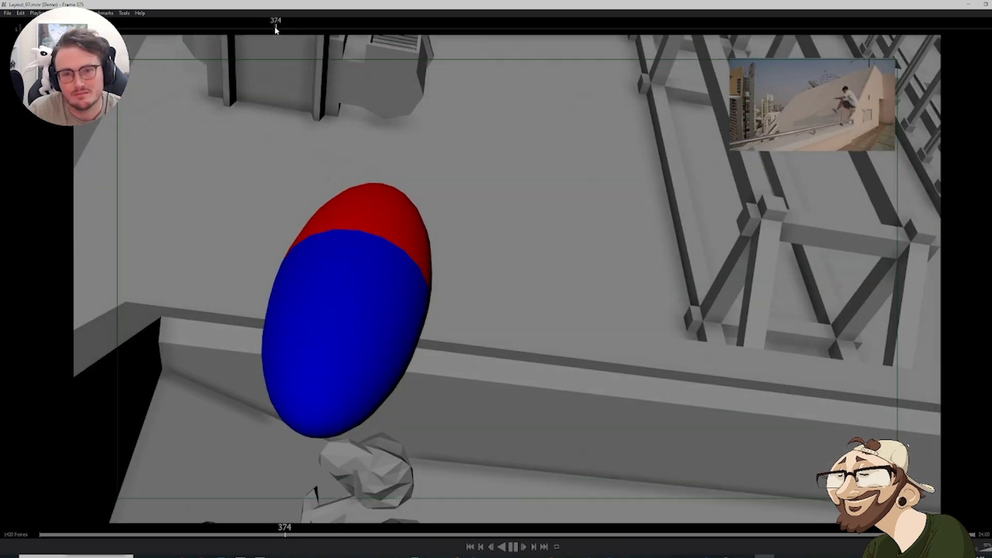
key(space)
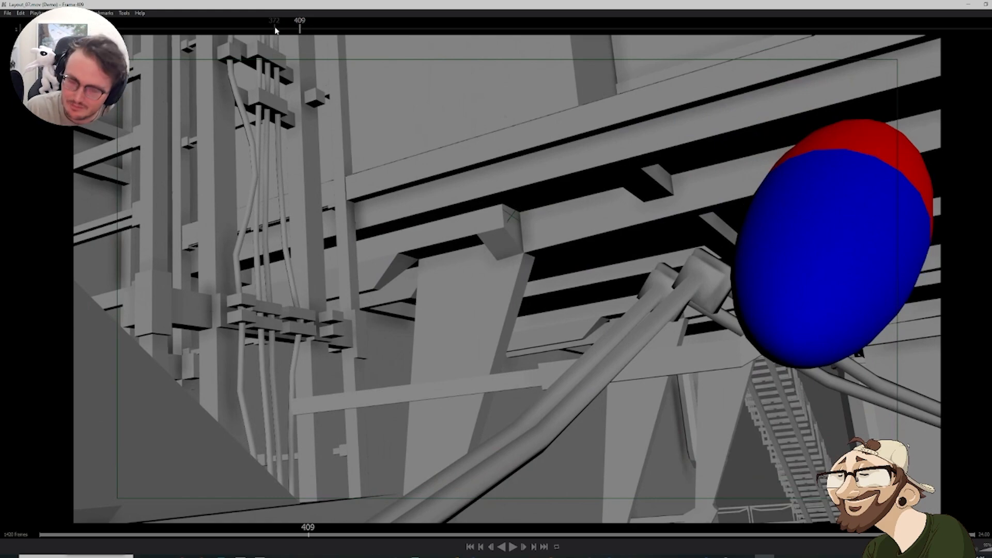
Review the playblast from frame 372 through the swing beneath the girders to about frame 545
click(274, 31)
key(space)
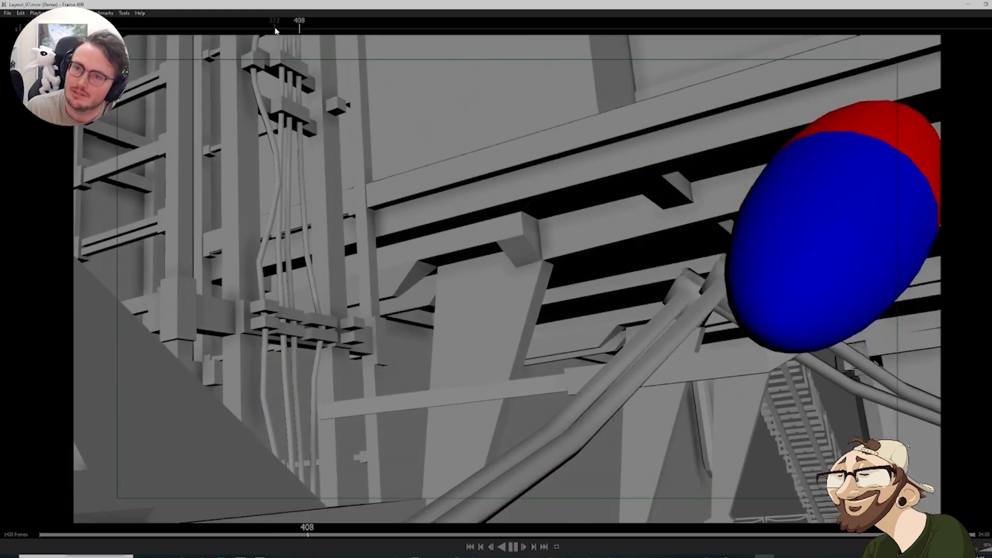
key(space)
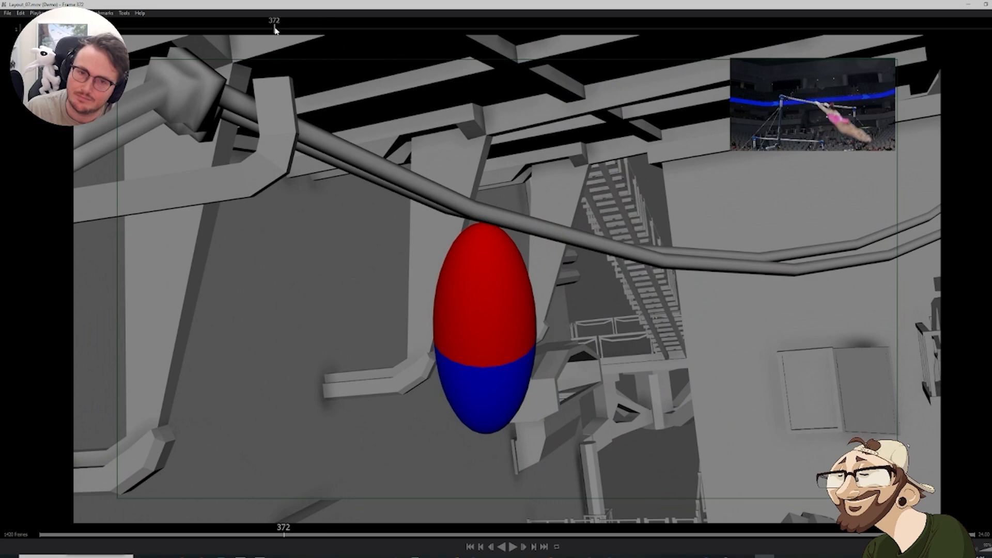
key(space)
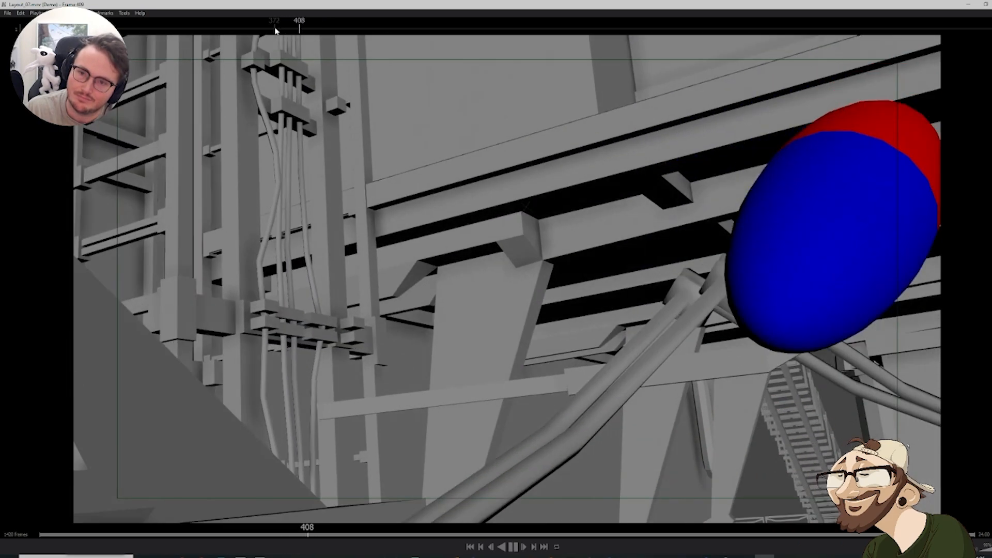
key(space)
key(space)
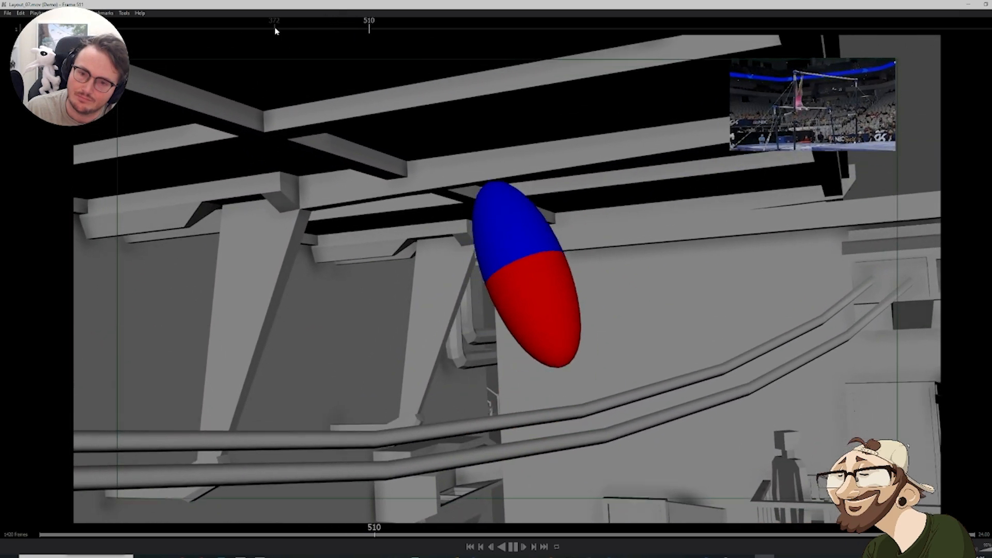
key(space)
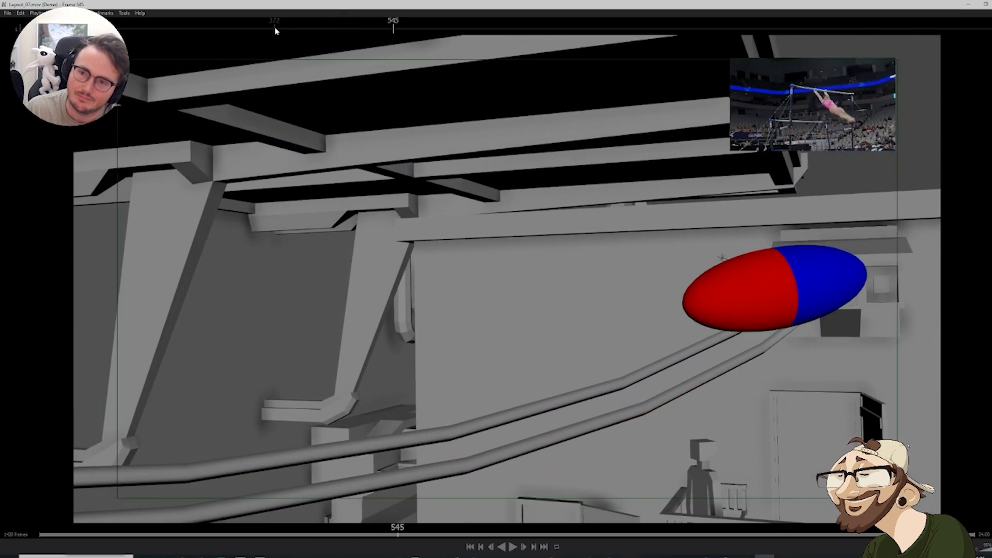
Play on to frame 613 and replay the camera's transition from the cables to the potted plant area
key(space)
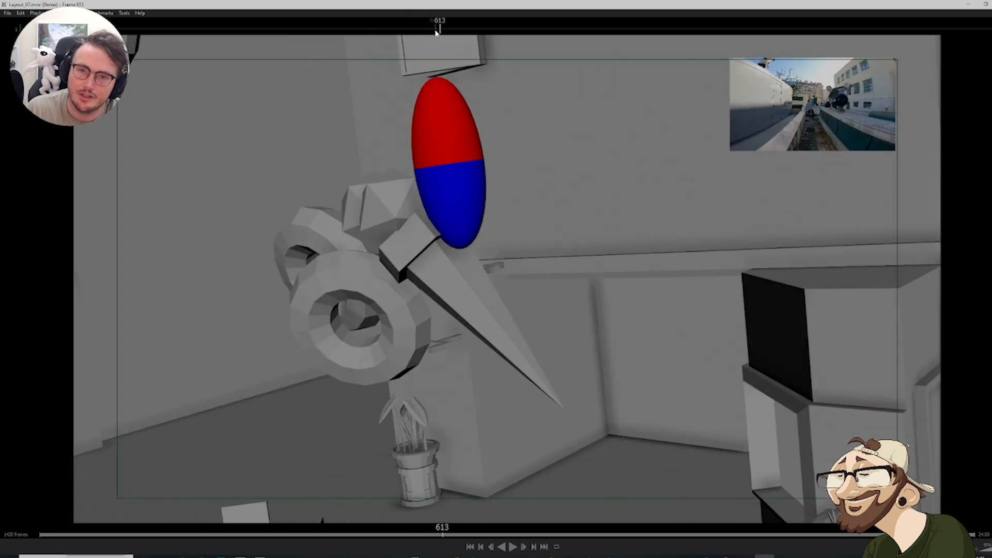
drag(435, 32, 403, 29)
key(space)
key(space)
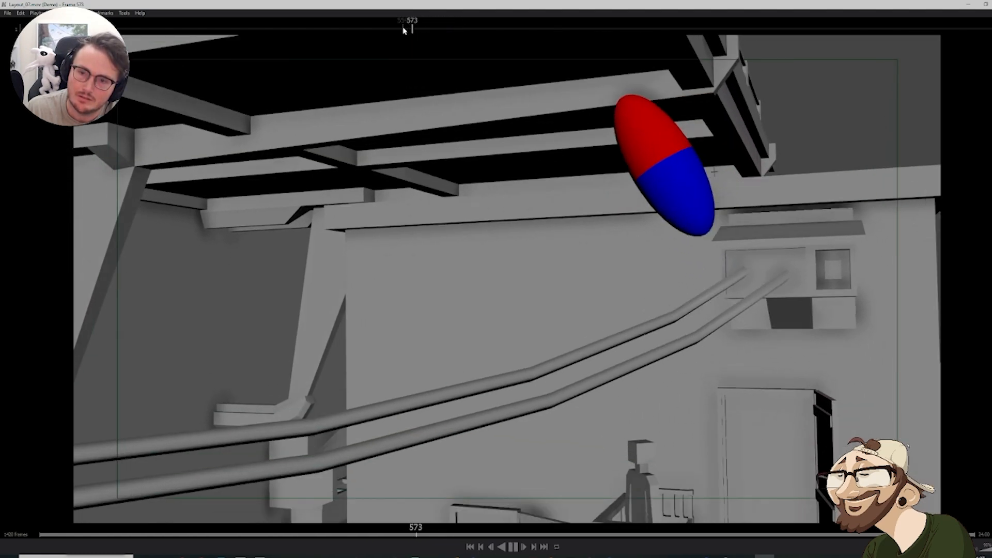
key(space)
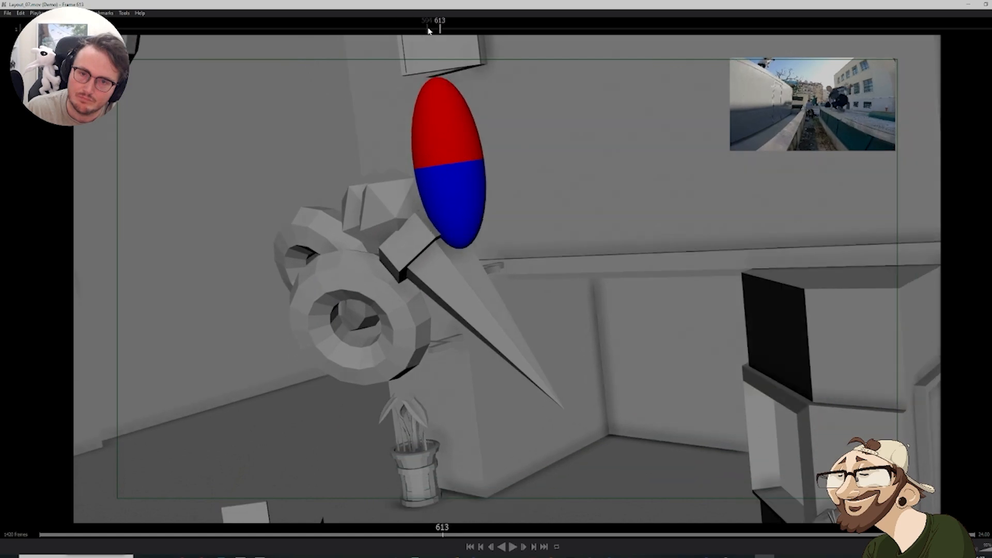
drag(429, 29, 424, 29)
key(space)
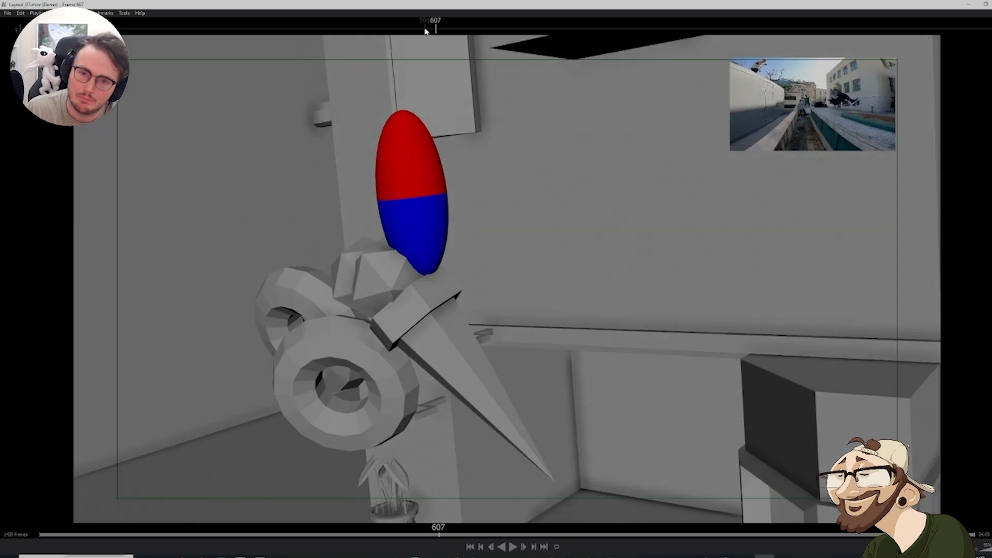
Replay the camera's drop from the balcony wall to the potted plant between about frames 600 and 628
key(space)
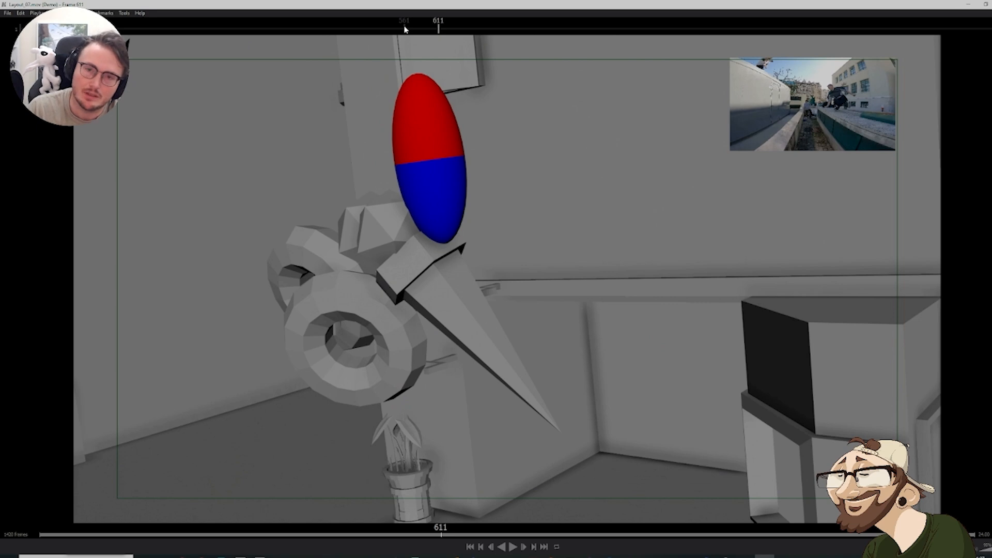
key(space)
key(space)
click(432, 29)
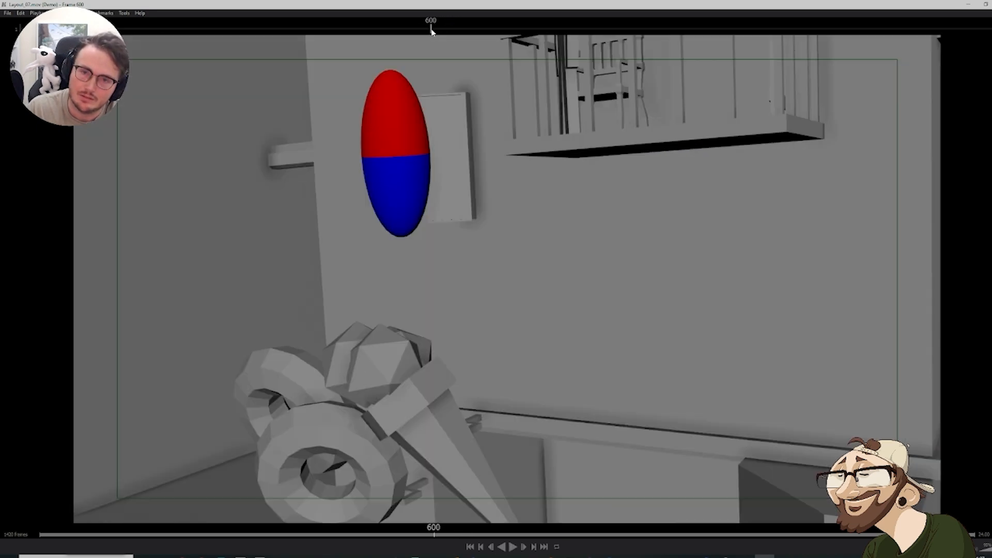
key(space)
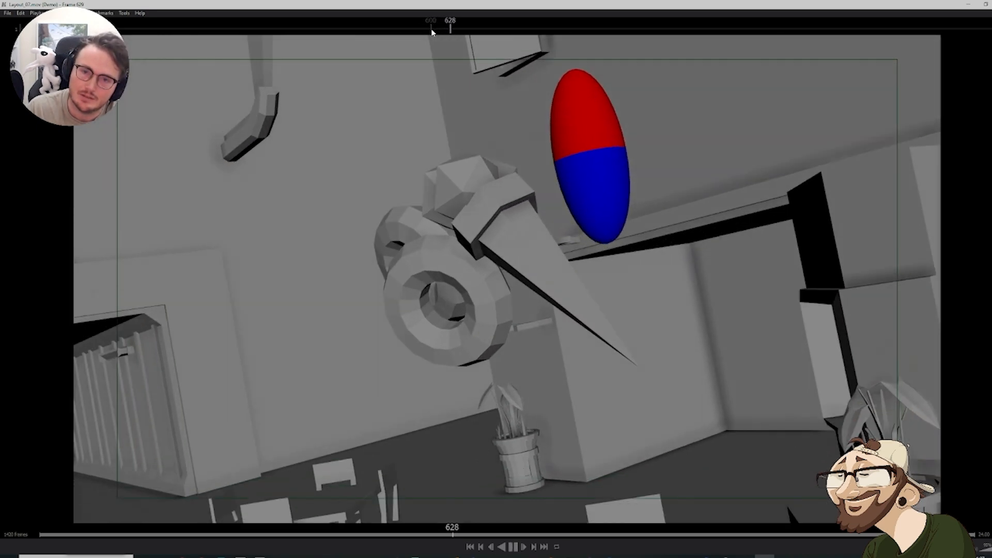
key(space)
click(431, 30)
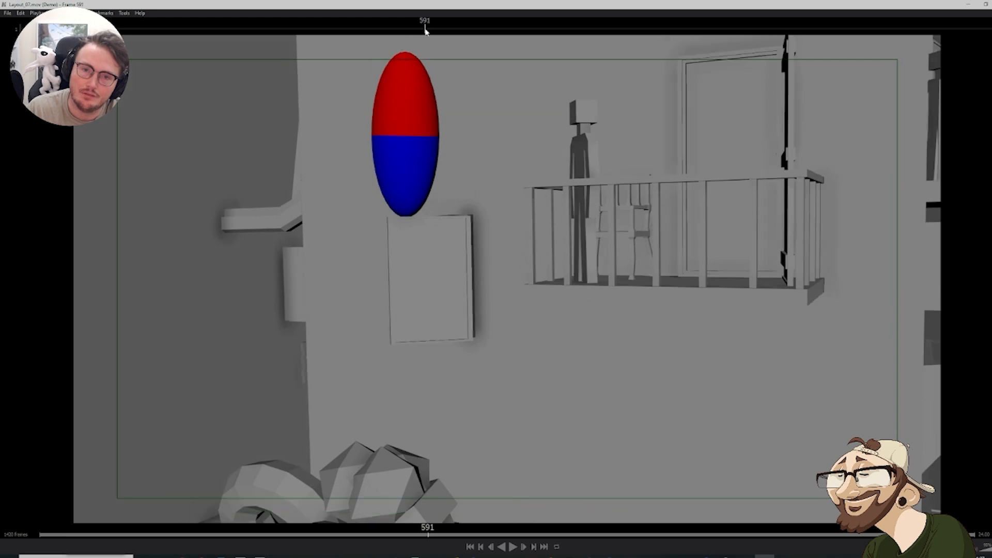
Scrub back to about frame 577 and review the camera move past the potted plant through frame 682
drag(433, 32, 418, 33)
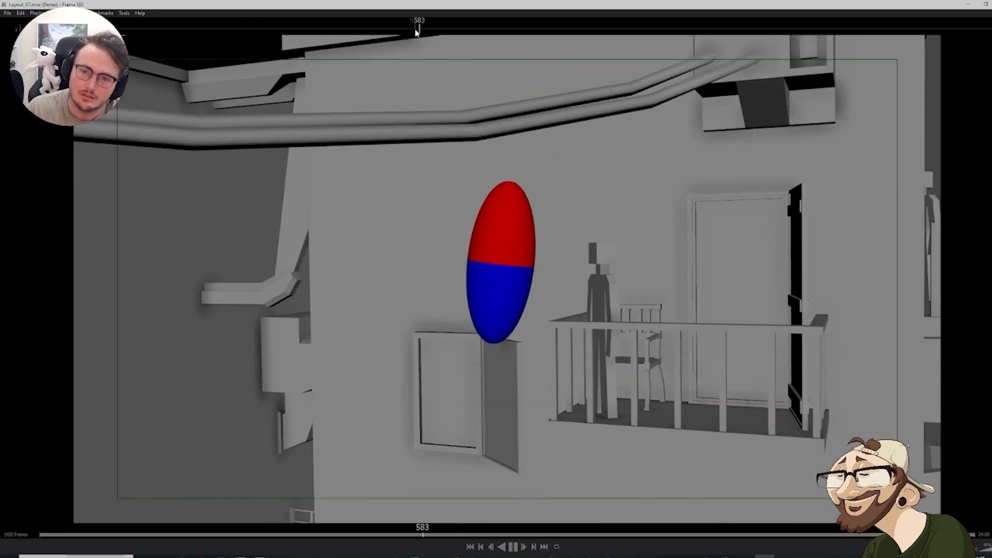
key(space)
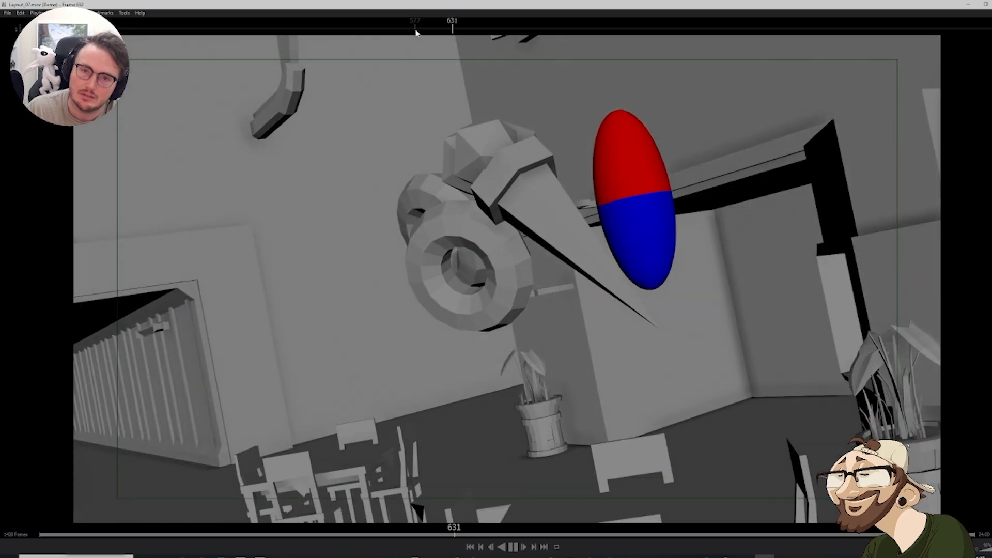
key(space)
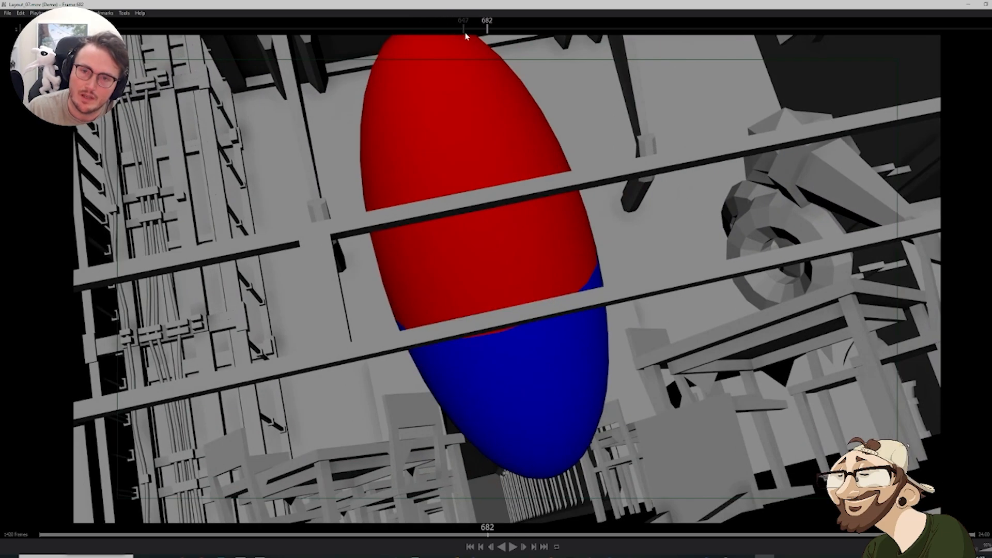
Replay and scrub the camera's move from the potted plant to the tilted beams between about frames 619 and 682
drag(465, 34, 448, 33)
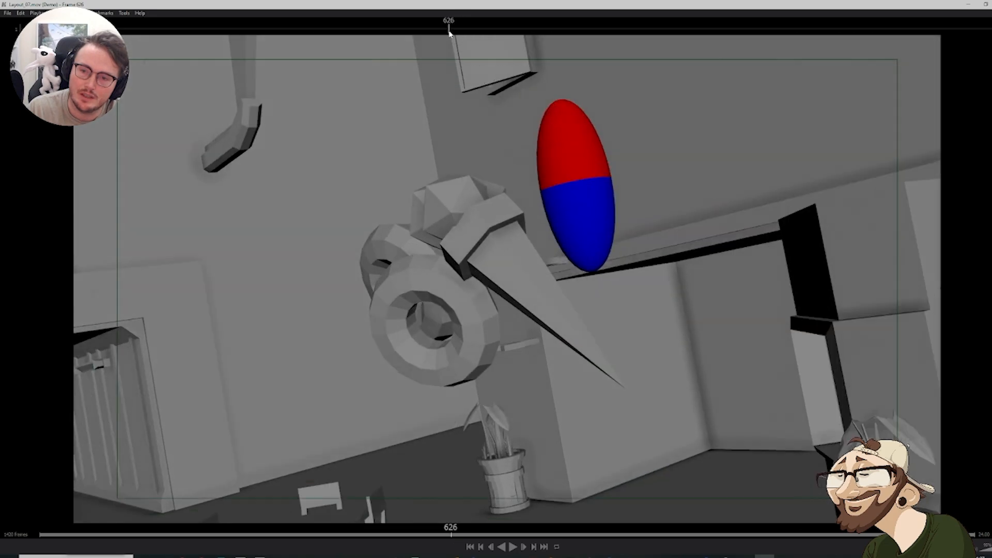
key(space)
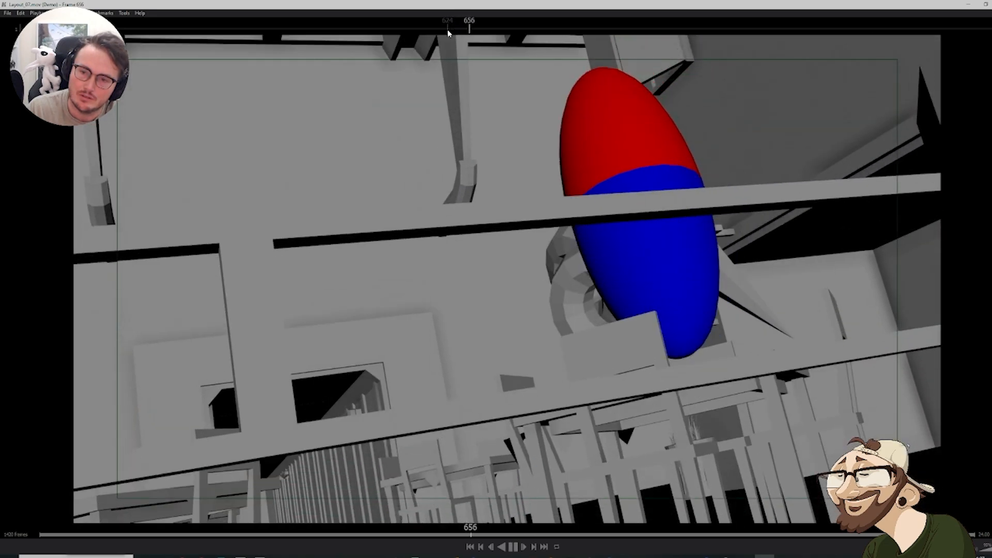
key(space)
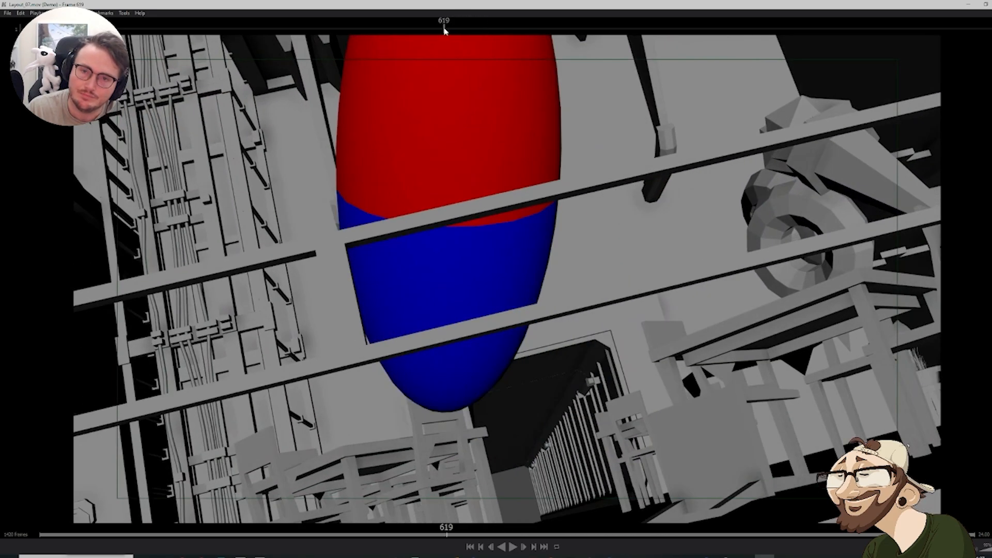
key(space)
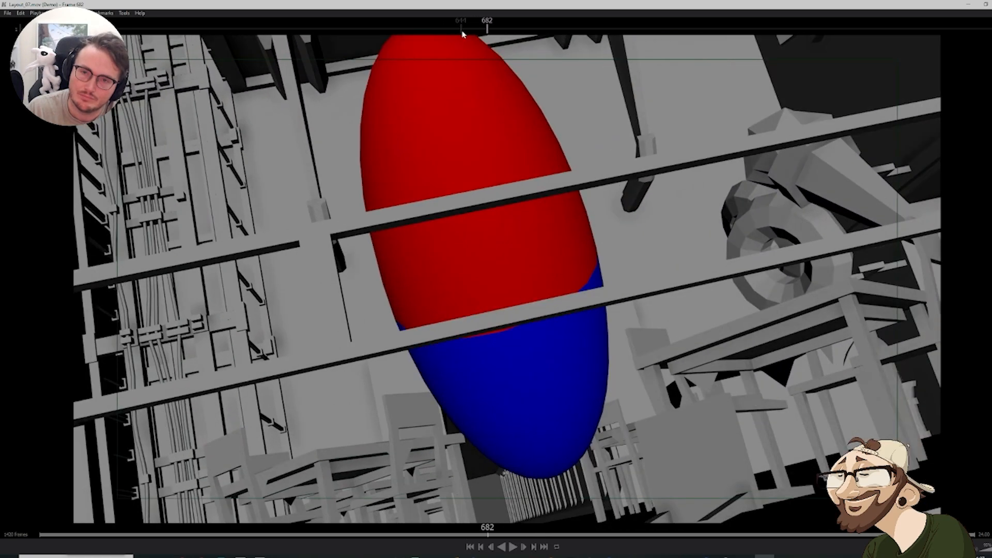
drag(462, 34, 469, 30)
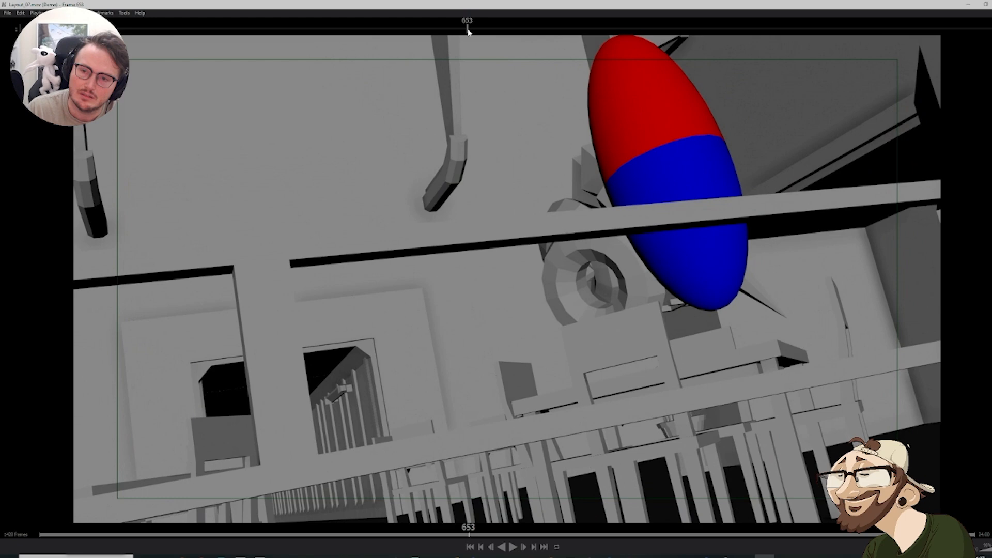
drag(468, 31, 446, 30)
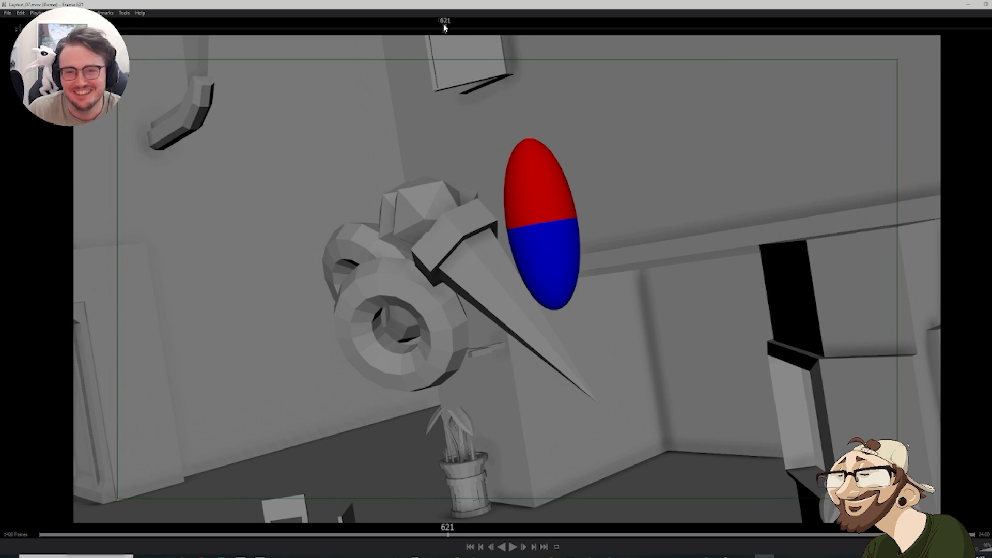
Play on to the rooftop jump near frame 1152 and replay it from about frame 1103
key(space)
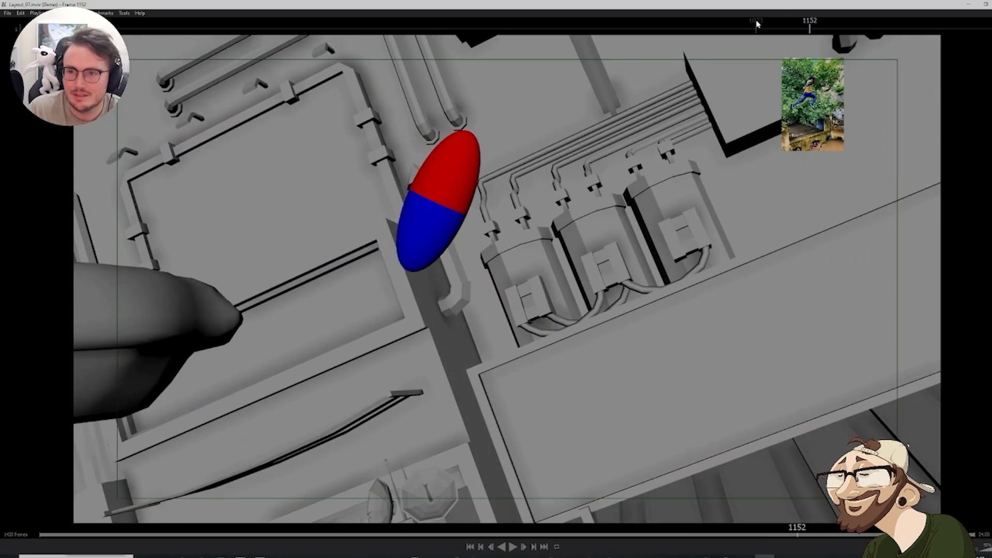
drag(756, 24, 788, 39)
key(space)
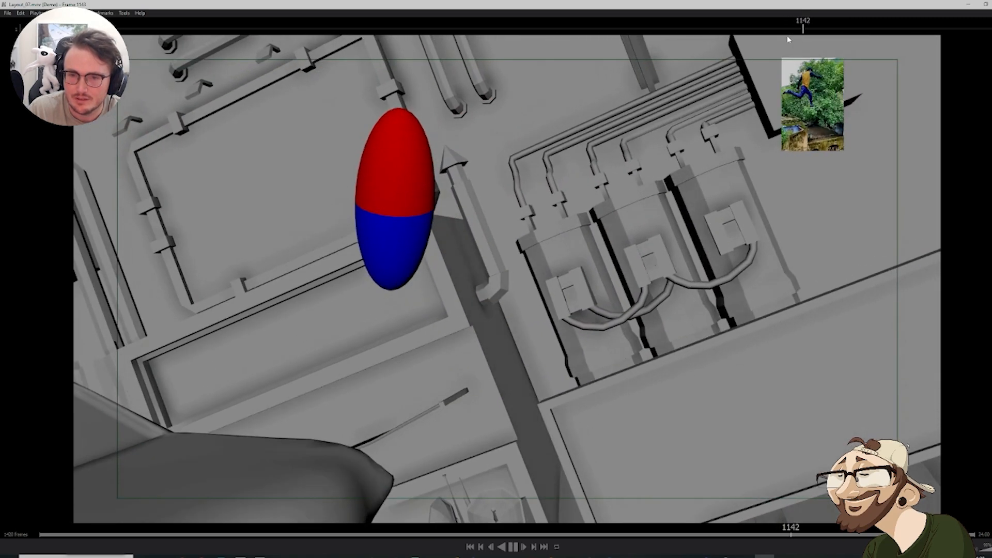
key(space)
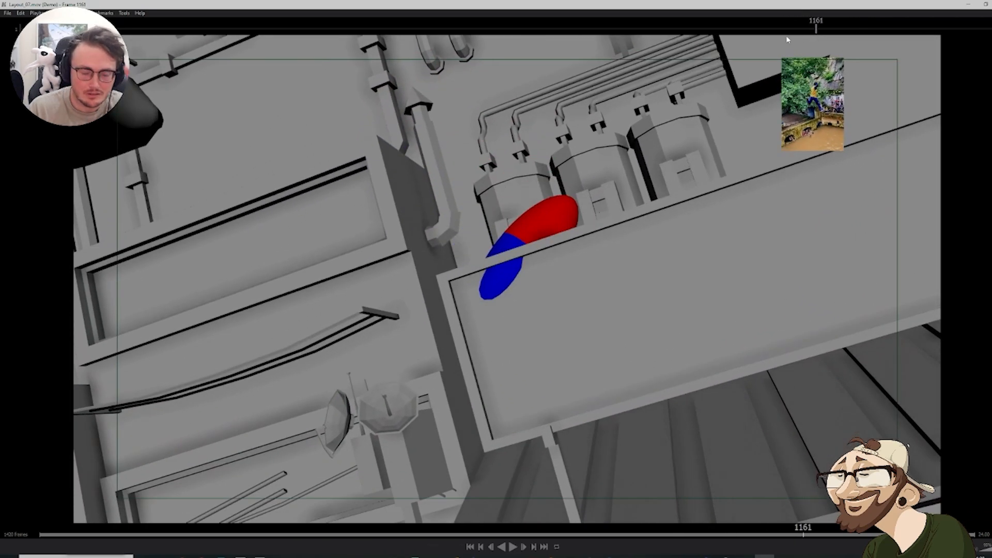
click(778, 30)
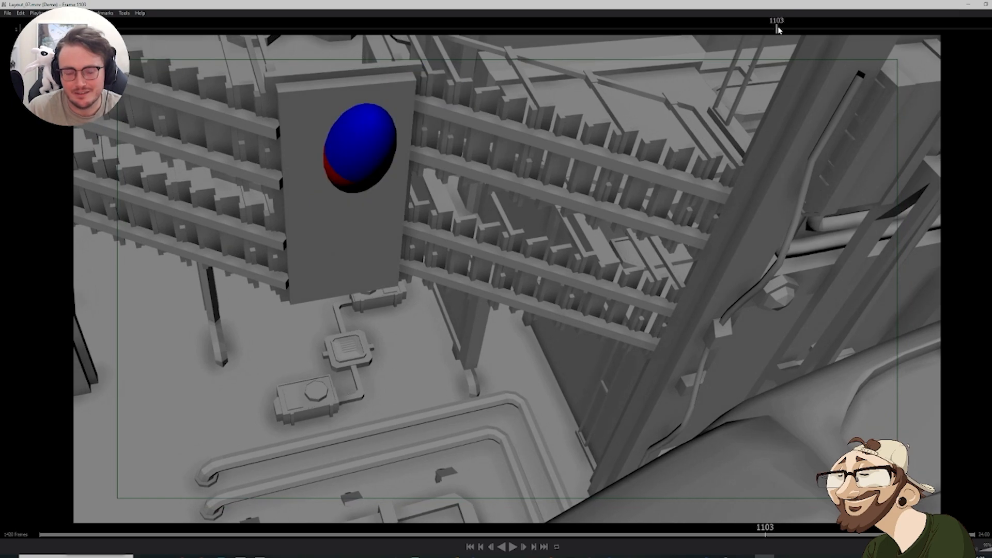
key(space)
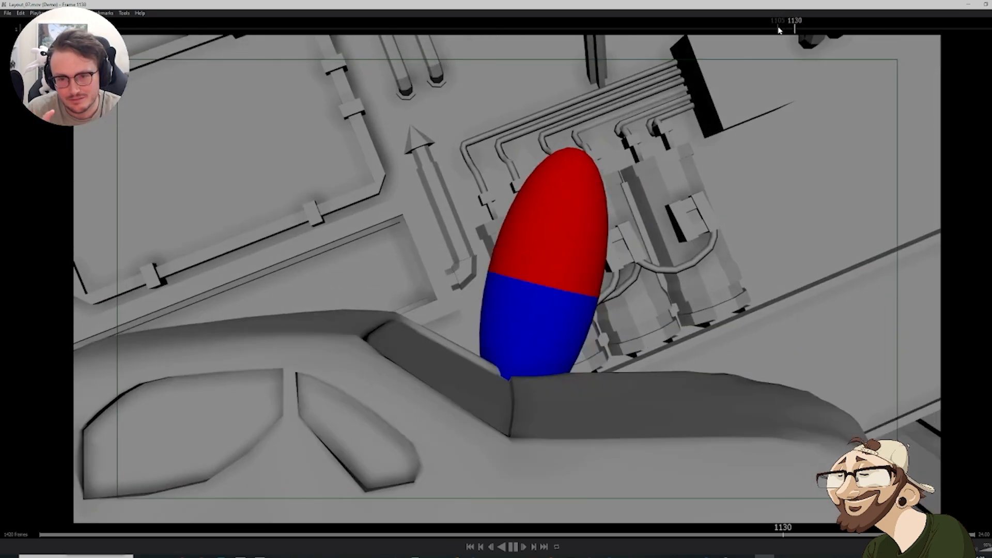
key(space)
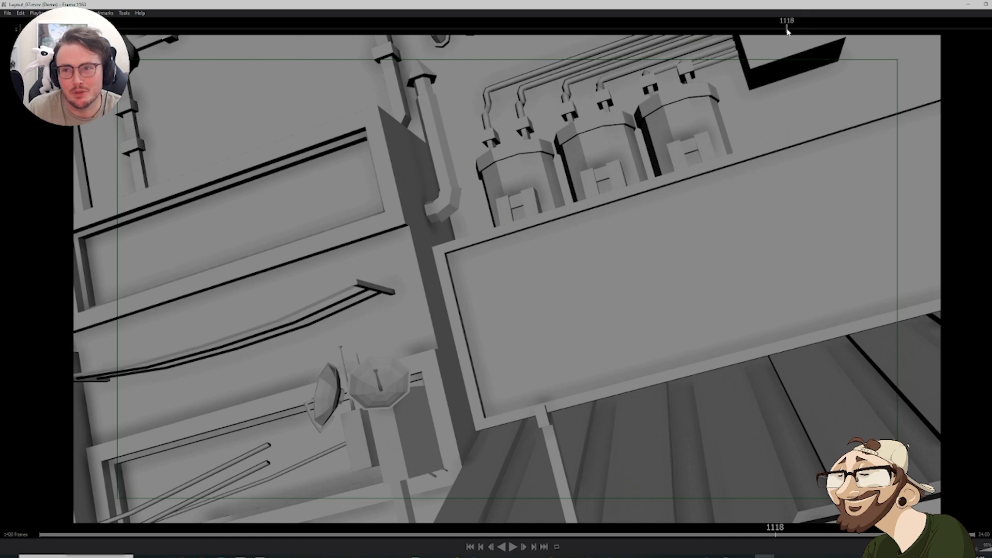
Scrub through the rooftop jump and replay it between about frames 1141 and 1170
drag(787, 29, 802, 28)
key(space)
click(803, 27)
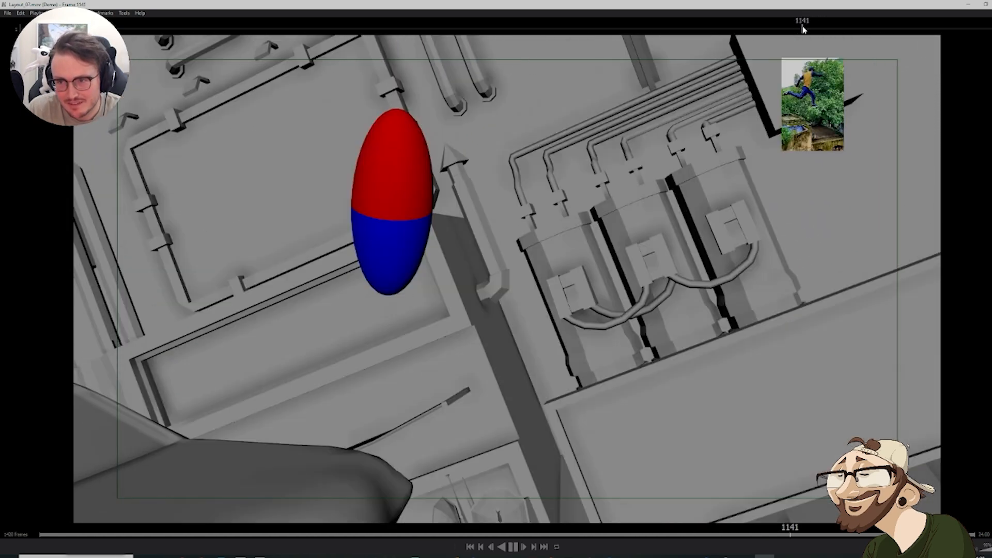
key(space)
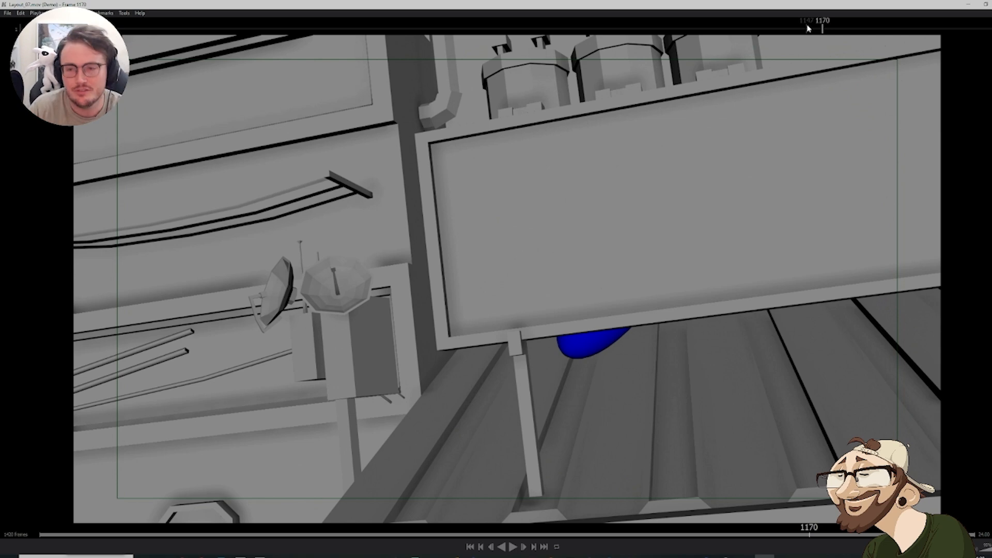
drag(814, 34, 796, 33)
key(space)
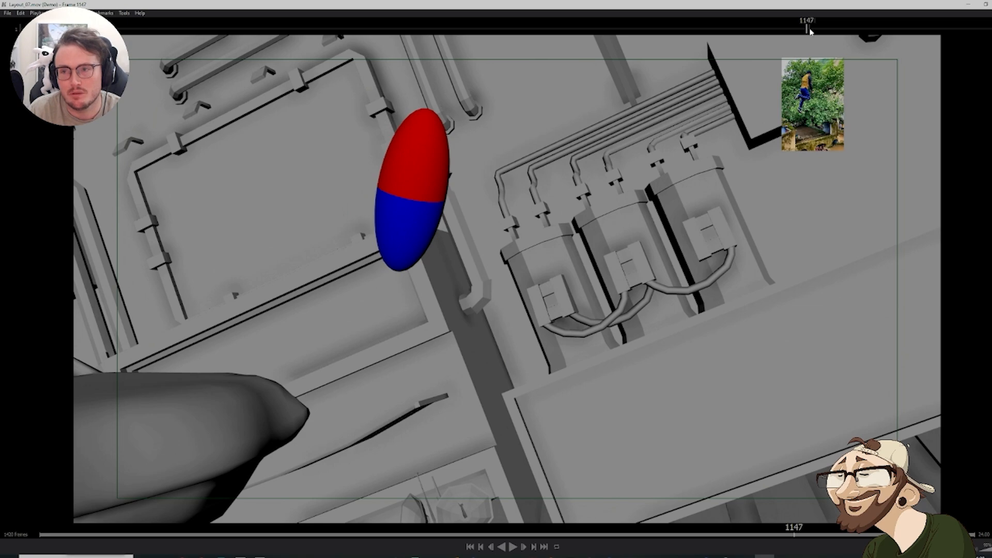
key(space)
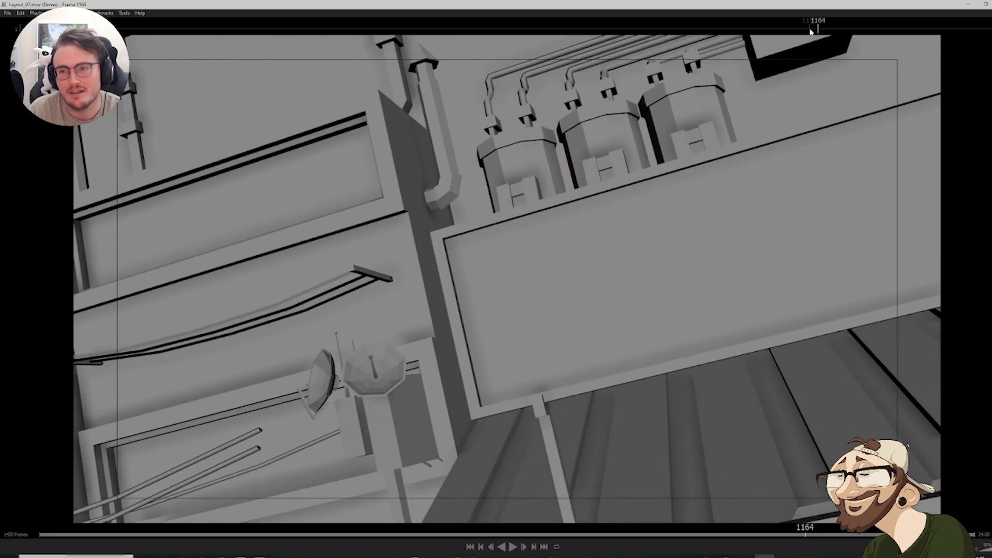
Review the rooftop jump and landing from frame 1098 to 1199, and recheck it from frame 1152
click(774, 33)
key(space)
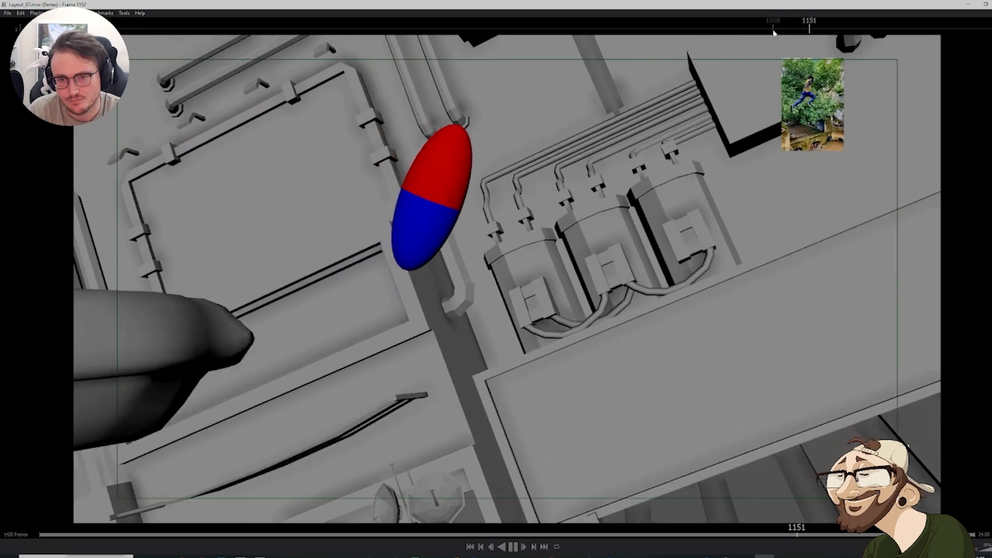
key(space)
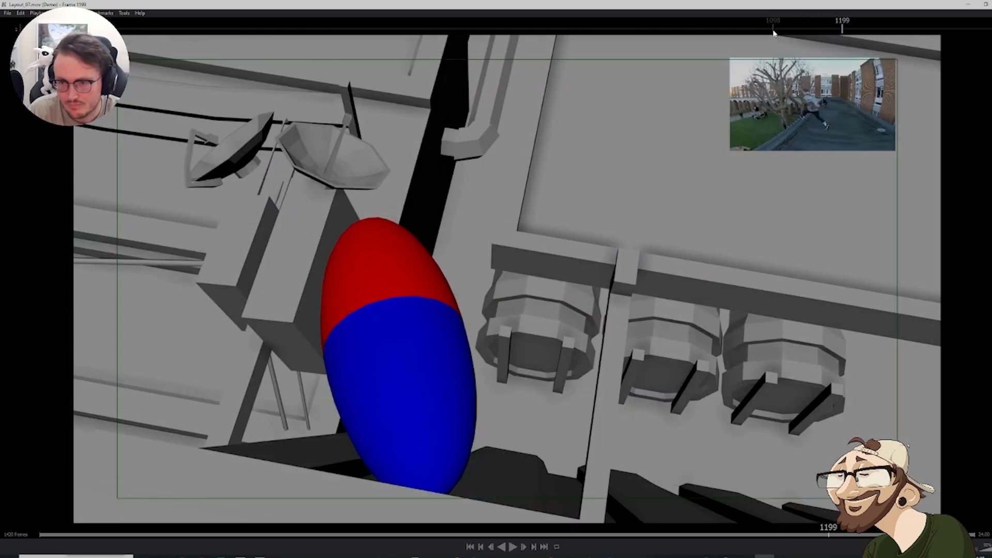
drag(841, 31, 810, 31)
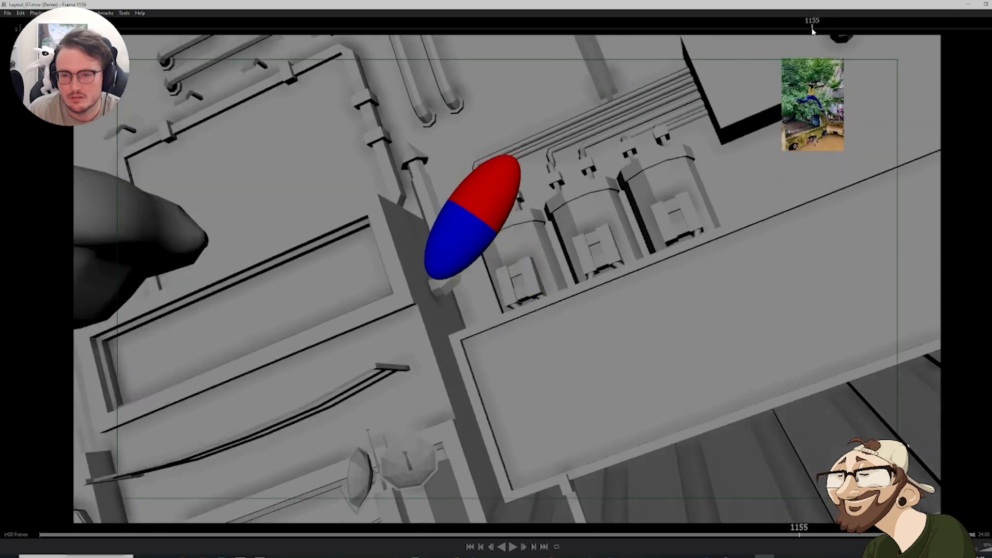
key(space)
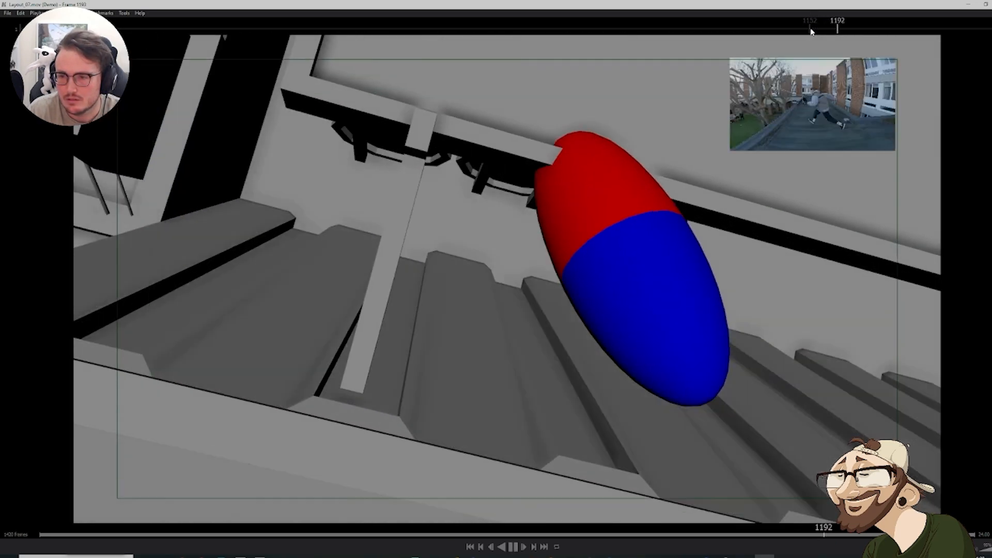
key(space)
Scrub the landing on the corrugated roof around frame 1184 and replay from frame 1156 to about 1237
mouse_move(832, 27)
mouse_down()
mouse_move(815, 28)
mouse_move(825, 31)
mouse_up()
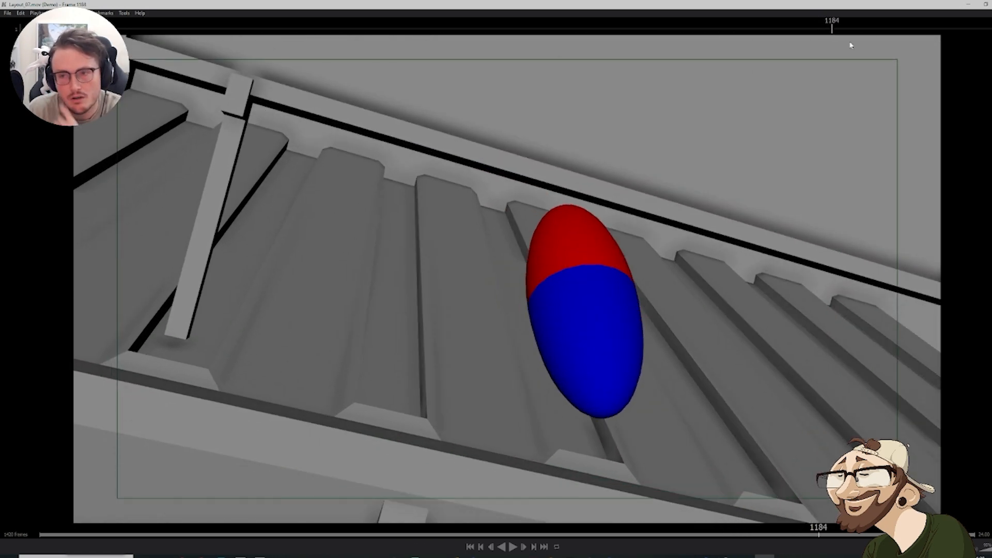
drag(836, 31, 814, 31)
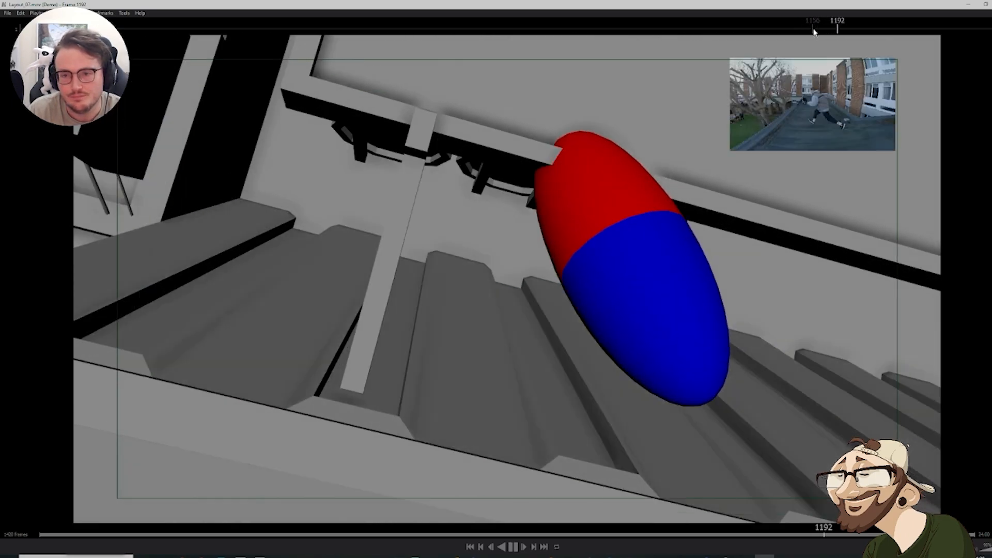
key(space)
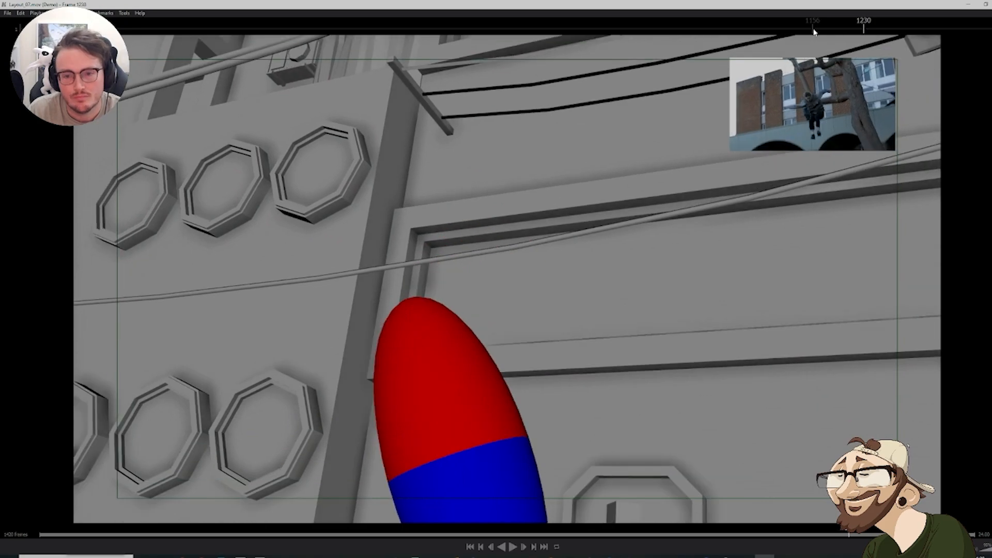
drag(842, 28, 870, 59)
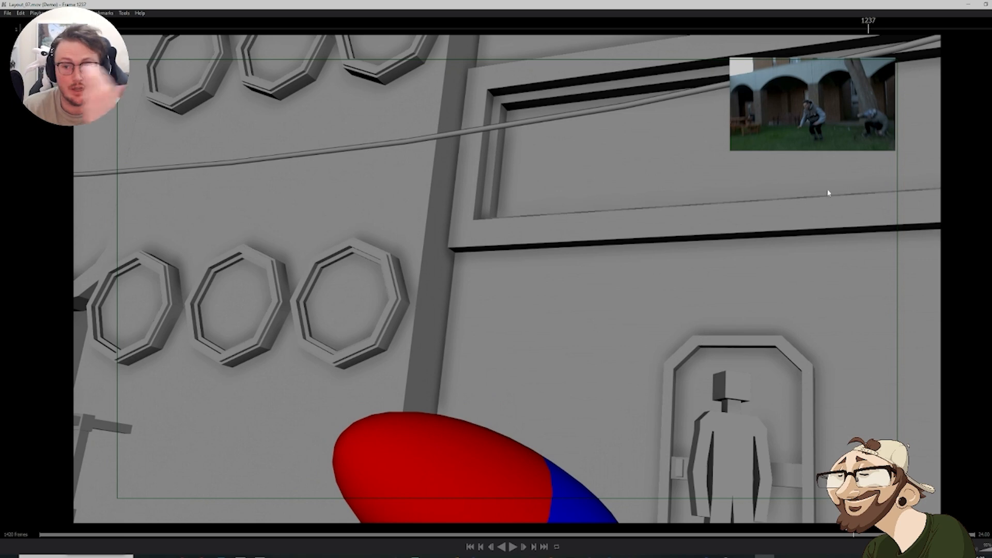
Skip ahead from frame 1237 and review the ending at the doorway up to frame 1410
drag(868, 32, 923, 64)
key(space)
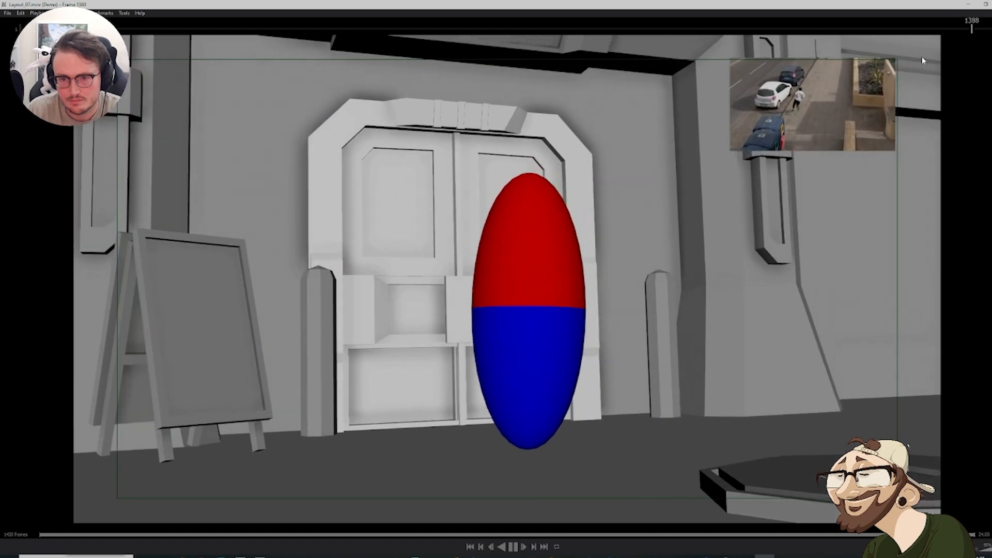
key(space)
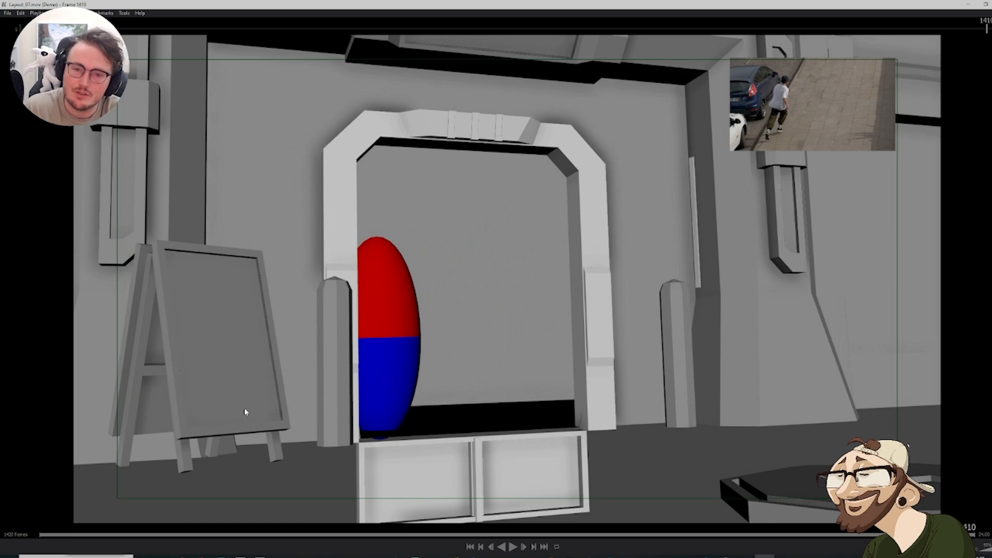
Return to the scaffolding section near frame 332 and step backward through it frame by frame
drag(80, 27, 240, 31)
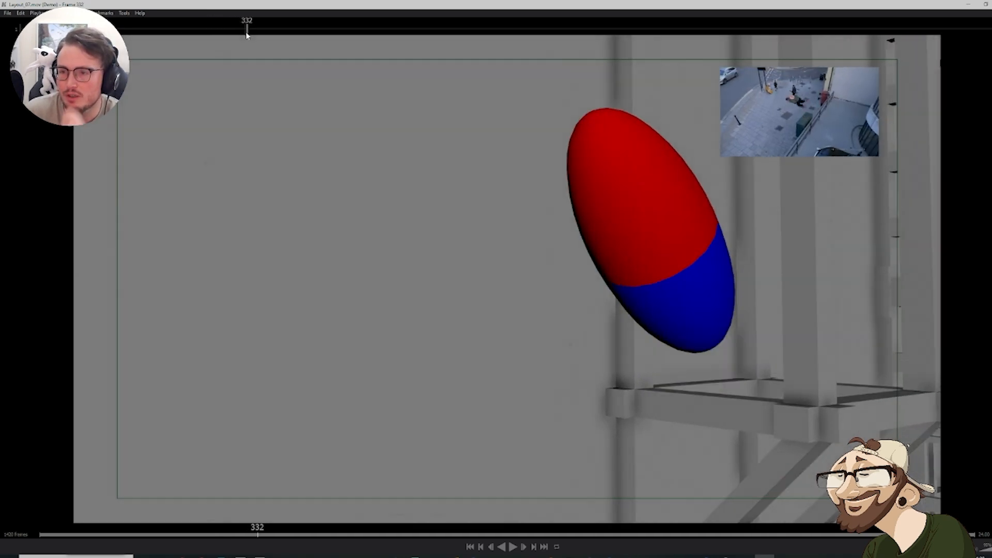
key(Left)
key(Left)
key(Left)
key(Left)
key(Left)
key(Left)
key(Left)
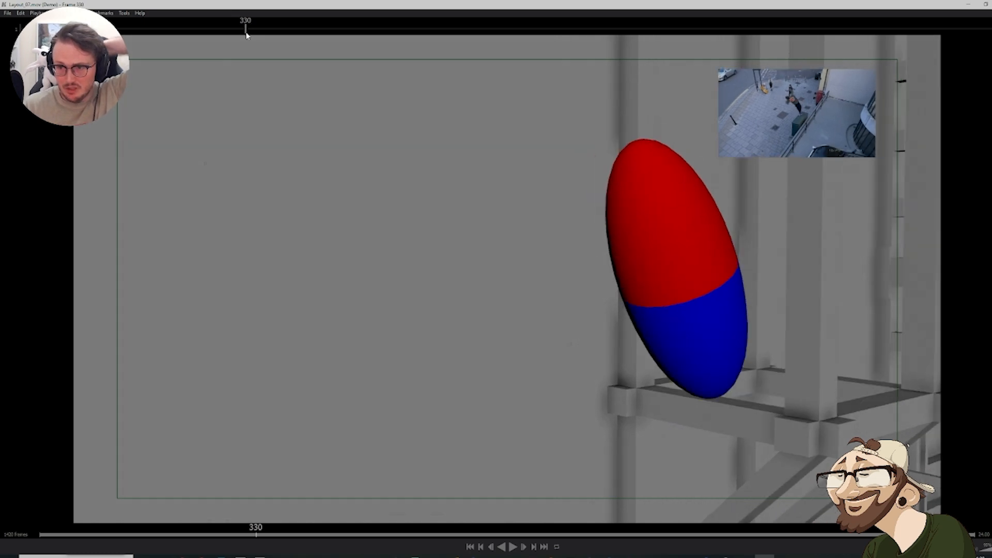
Step forward frame by frame through the capsule's leap off the scaffolding, from frame 329 to 346
key(Right)
key(Right)
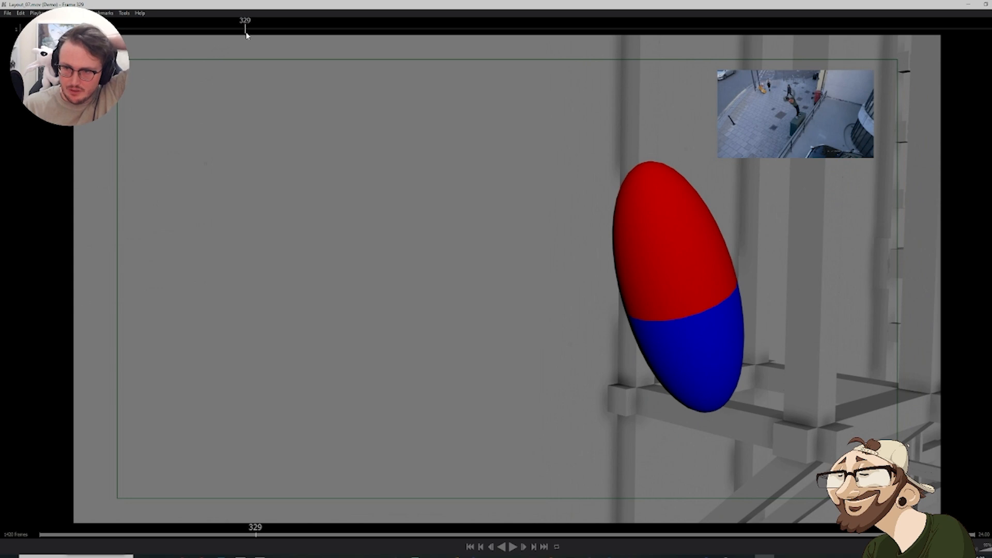
key(Right)
key(Right)
key(Right)
key(Right)
key(Right)
key(Right)
key(Right)
key(Right)
key(Right)
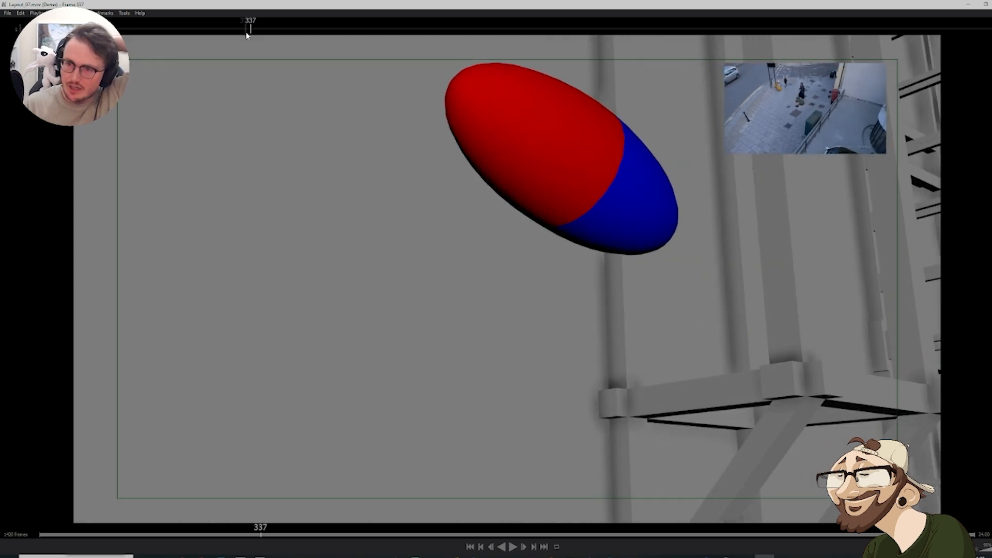
key(Right)
key(Right)
key(Right)
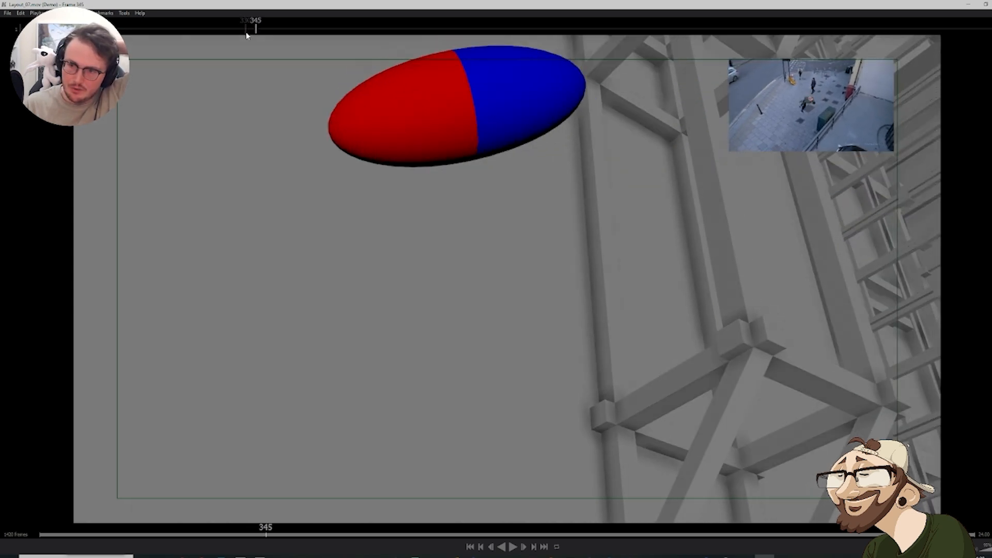
key(Right)
key(Right)
key(Right)
key(Right)
key(Right)
key(Right)
key(Right)
key(Right)
key(Right)
key(Right)
key(Right)
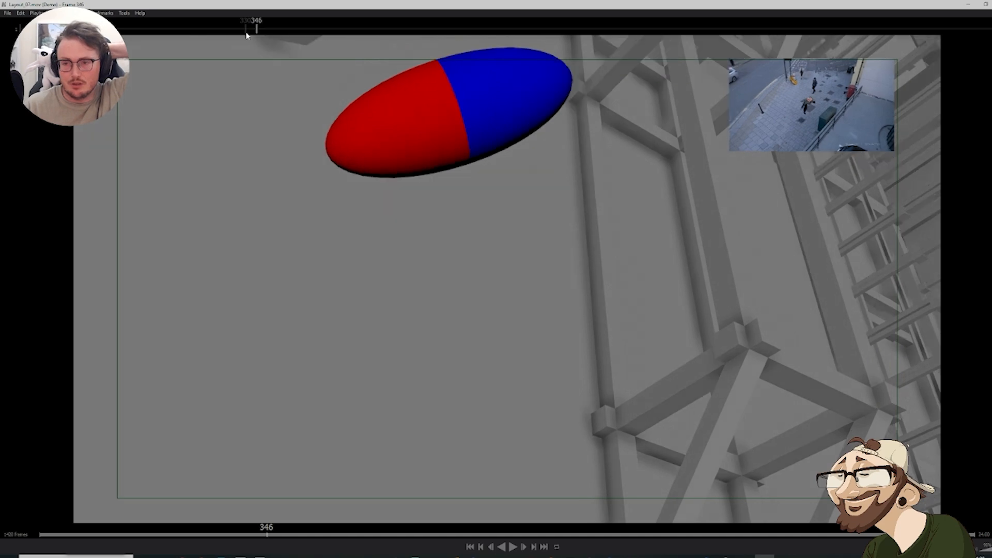
Advance frame by frame from frame 346 through the landing on the ledge and on to frame 394
key(Right)
key(Right)
key(Right)
key(Right)
key(Right)
key(Right)
key(Right)
key(Right)
key(Right)
key(Right)
key(Right)
key(Right)
key(Right)
key(Right)
key(Right)
key(Right)
key(Right)
key(Right)
key(Right)
key(Right)
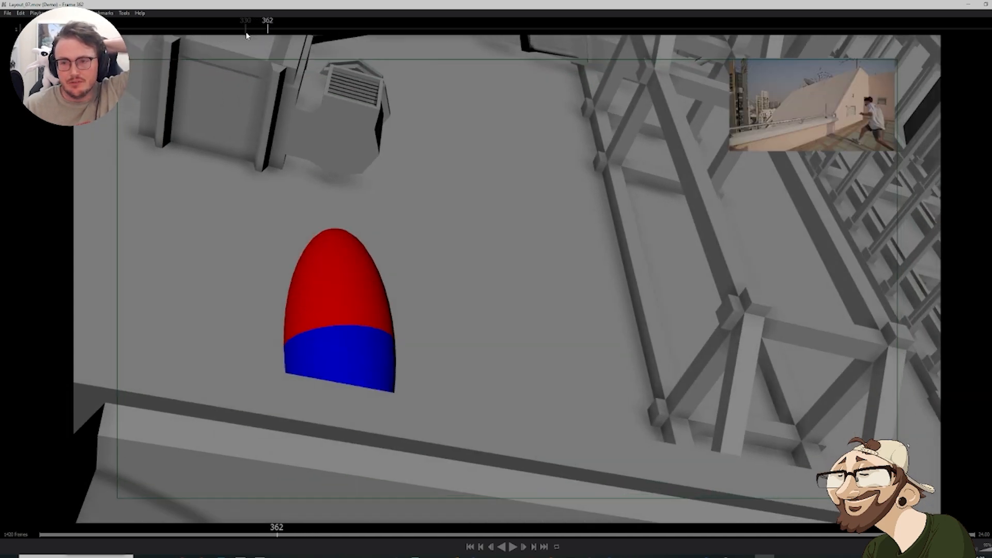
key(Right)
key(Right)
key(Right)
key(Right)
key(Right)
key(Right)
key(Right)
key(Right)
key(Right)
key(Right)
key(Right)
key(Right)
key(Right)
key(Right)
key(Right)
key(Right)
key(Right)
key(Right)
key(Right)
key(Right)
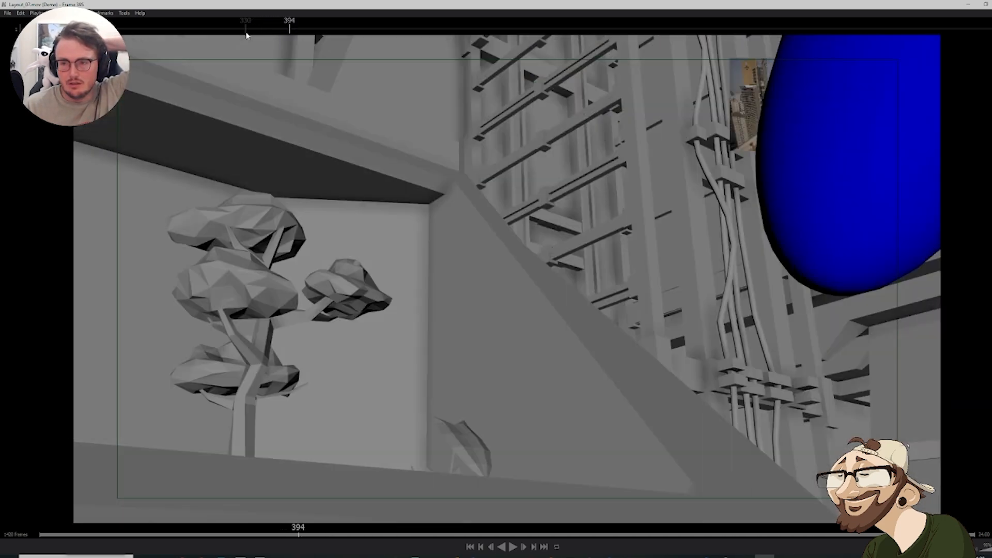
Continue reviewing the camera move from frame 394 and play it through to the tilted street view around frame 717
key(Right)
key(Right)
key(Right)
key(Right)
key(Right)
key(Right)
key(Right)
key(Right)
key(Right)
key(Right)
key(Right)
key(Right)
key(Right)
key(Right)
key(Right)
key(Right)
key(Right)
key(Right)
key(Right)
key(Right)
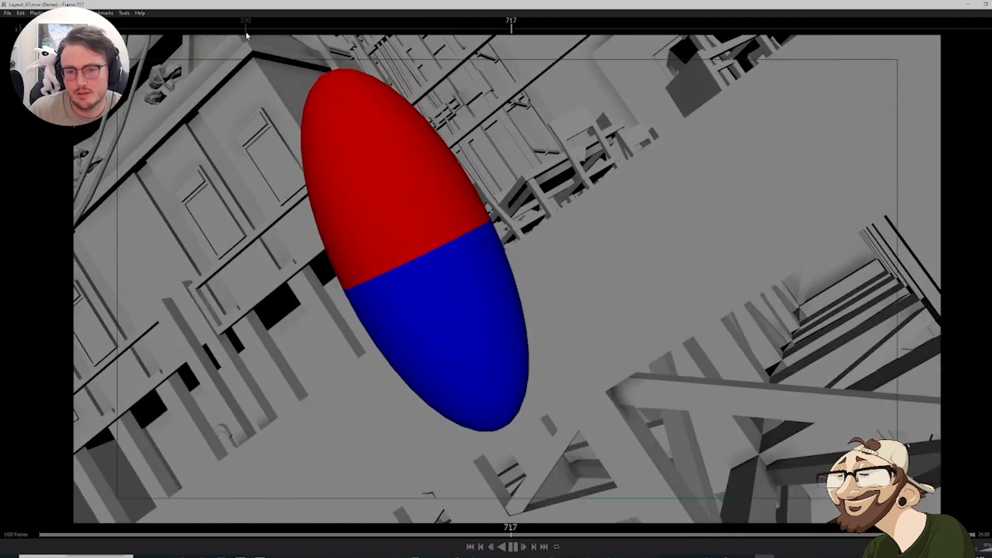
key(space)
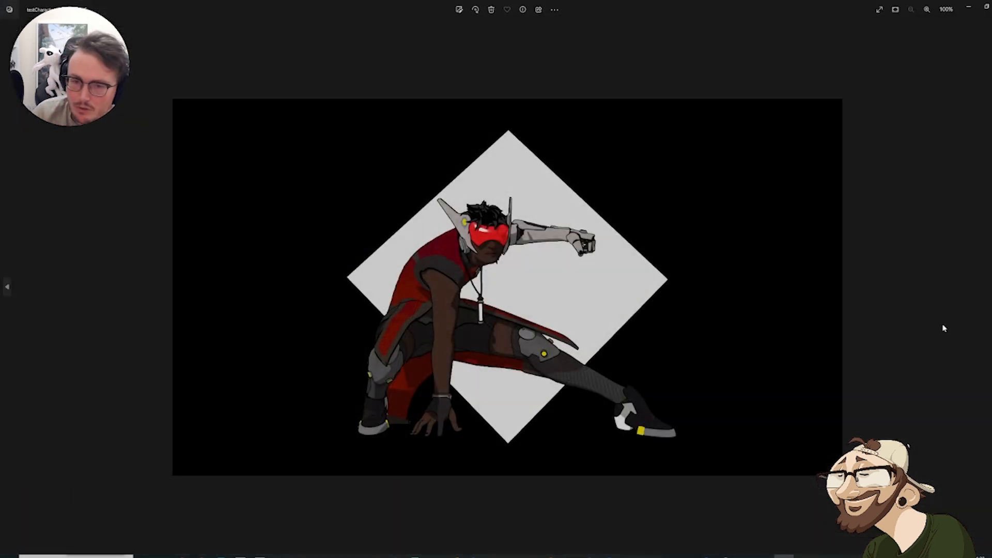
Enlarge the crouching character render to 214% and examine the costume, robotic arm and legs
scroll(474, 358, up, 5)
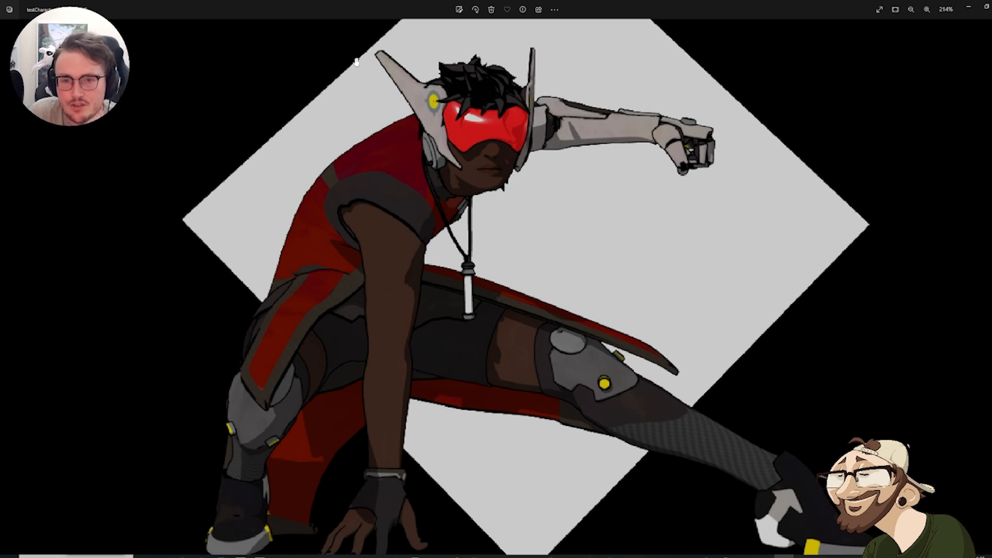
drag(532, 287, 584, 221)
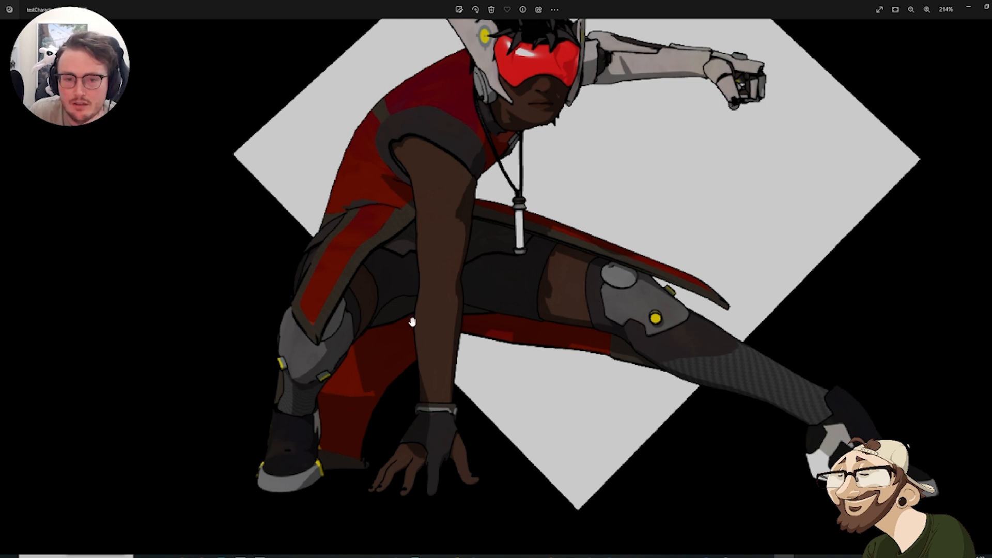
drag(523, 247, 430, 311)
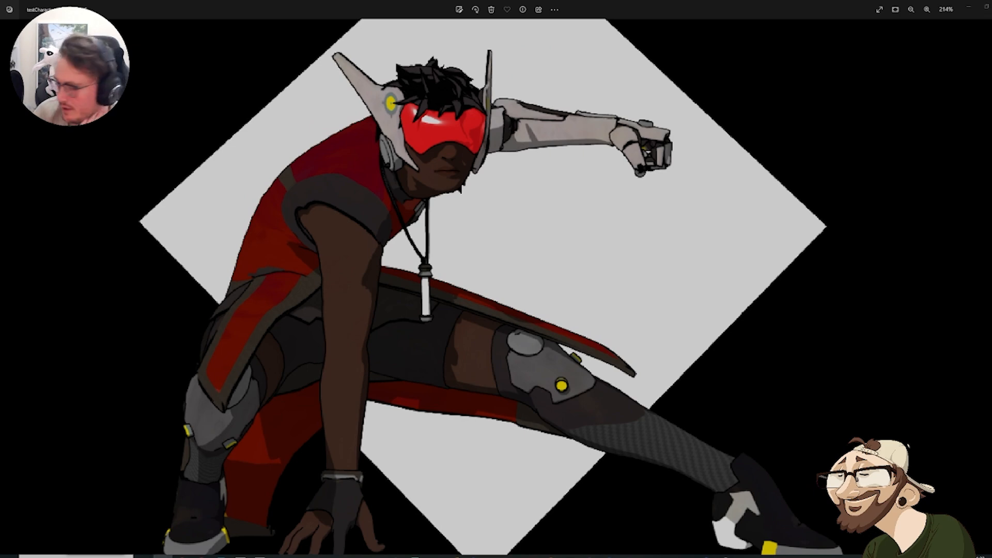
Switch to the front-view character renders and examine the full design from helmet to shoes at 146%
key(alt+Tab)
scroll(552, 299, up, 6)
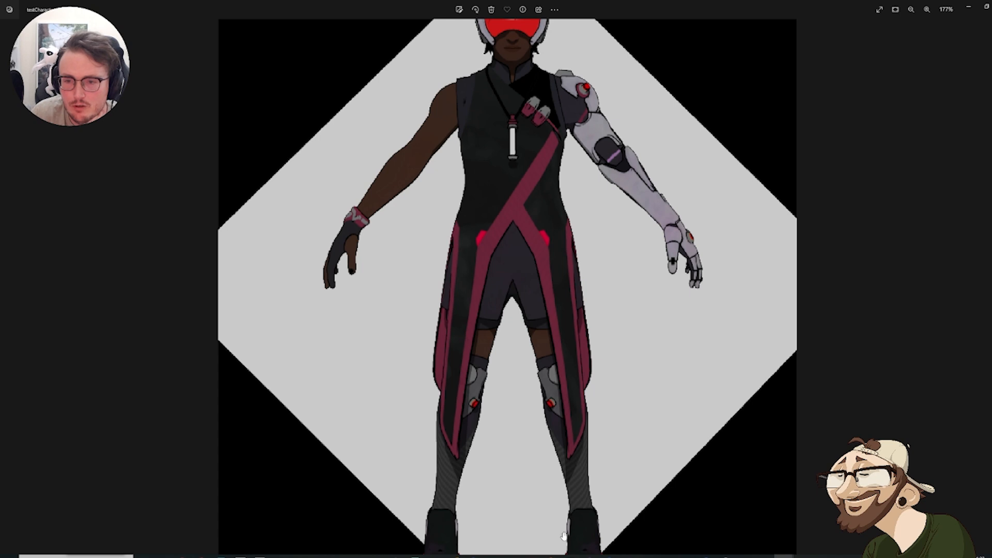
scroll(552, 293, down, 2)
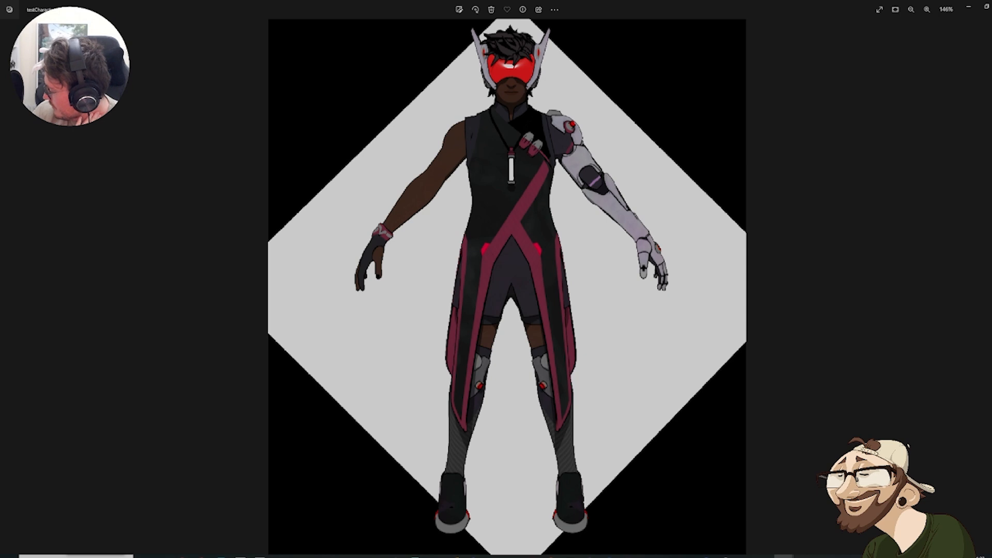
key(alt+Tab)
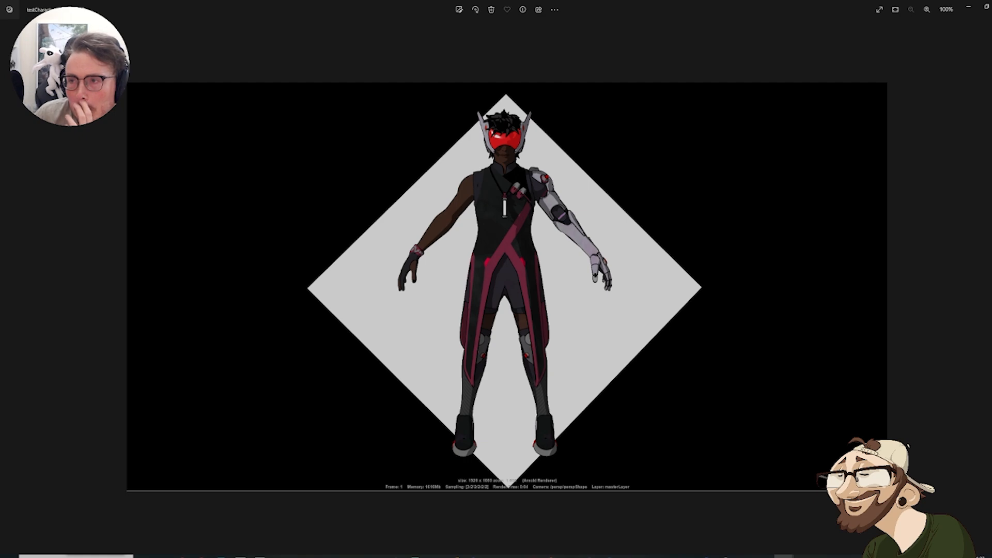
Switch to the horse-and-girl shot progression video in Keyframe Pro and pause it at frame 2385
key(alt+Tab)
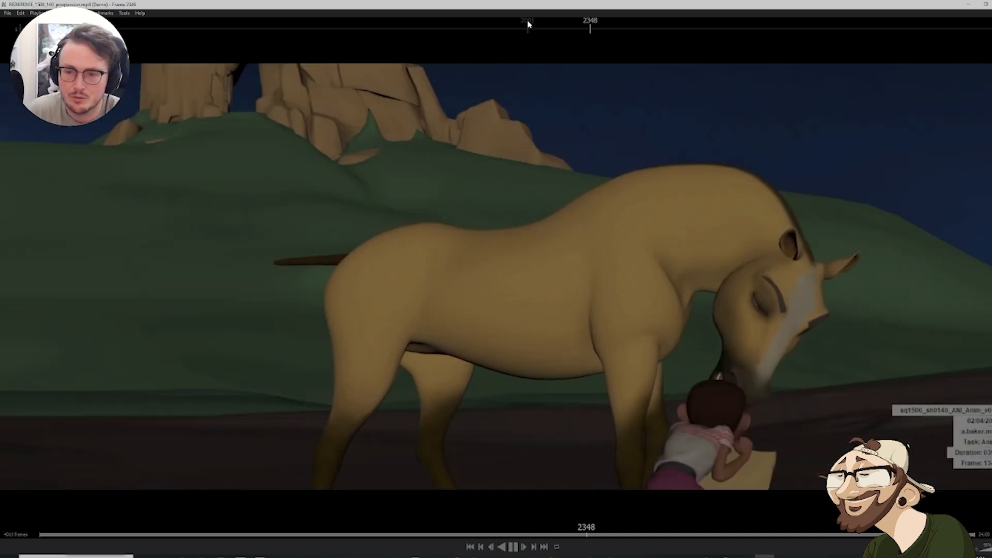
key(space)
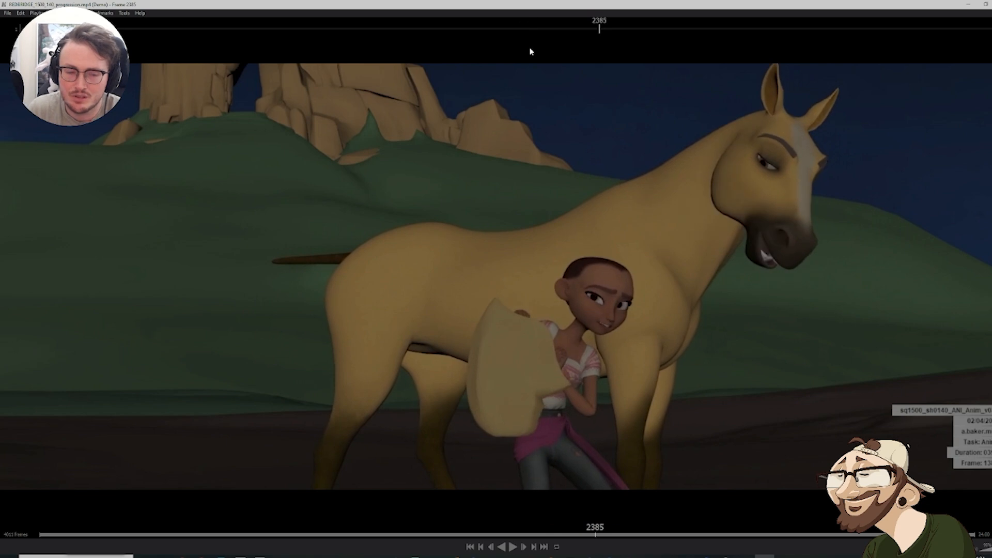